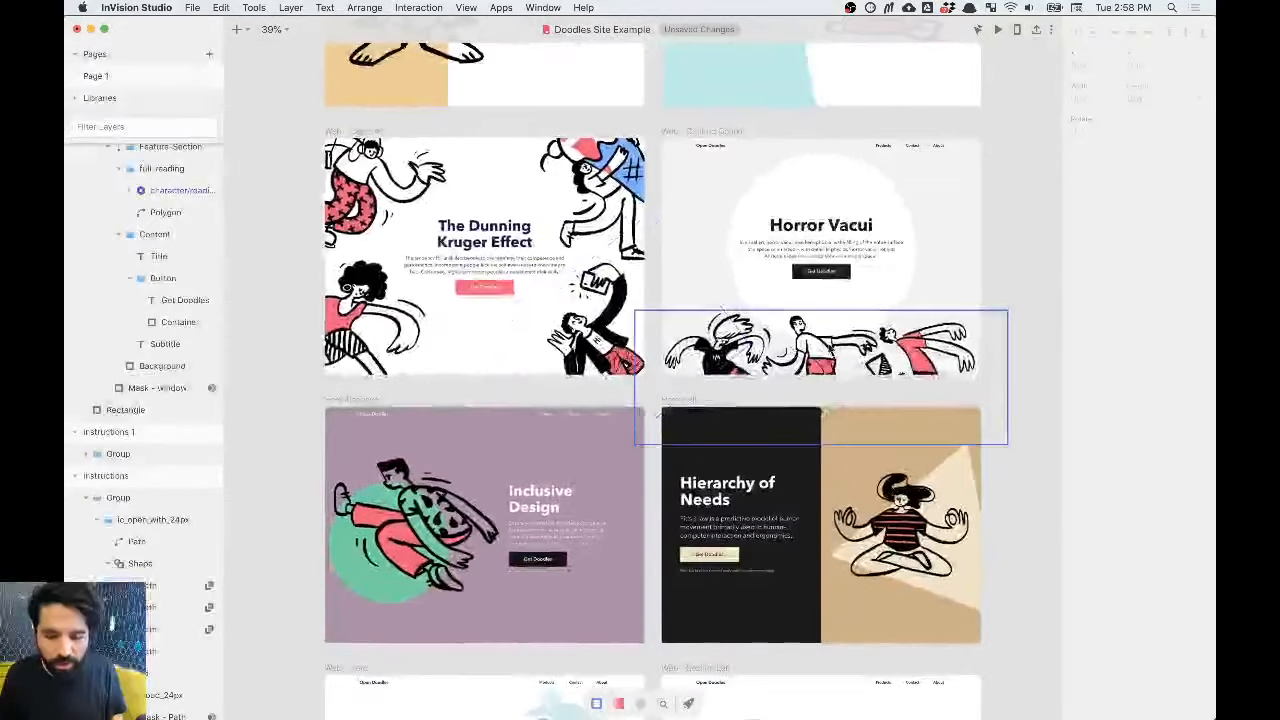
Step: Examine the example web section artboards and the mobile screen artboards in the Doodles Site Example document
scroll(640, 374, down, 5)
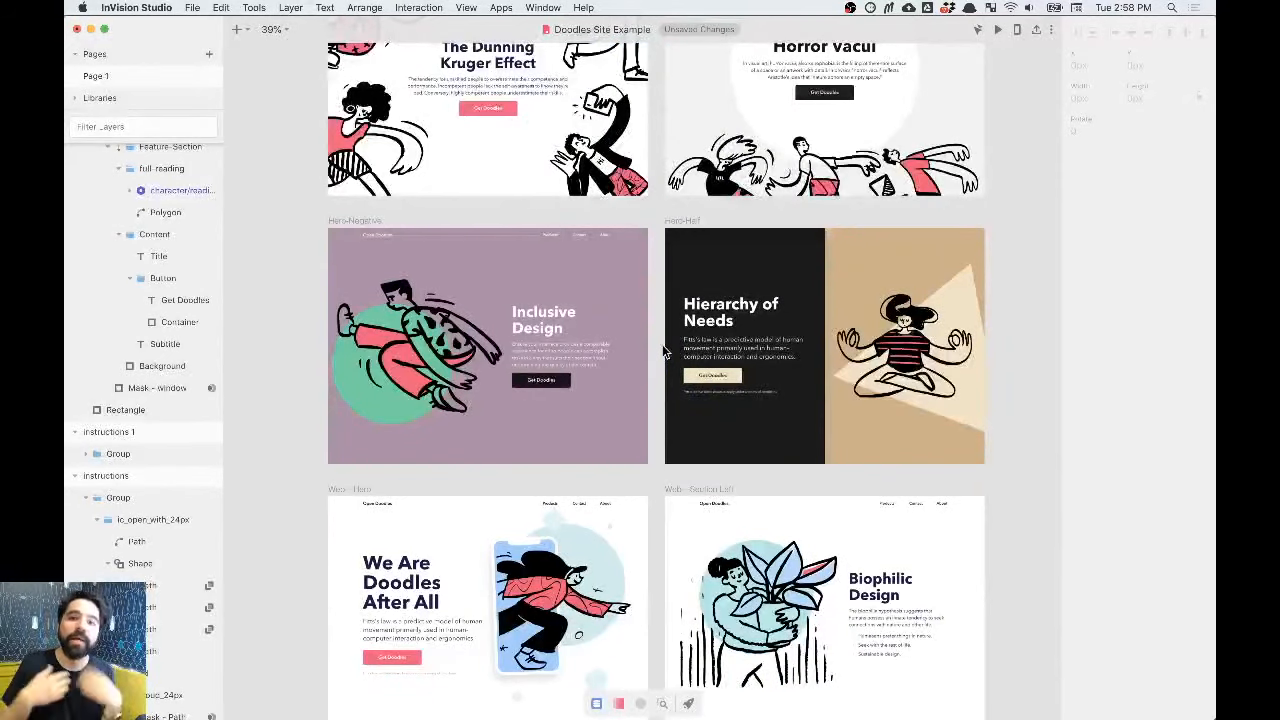
scroll(664, 350, down, 5)
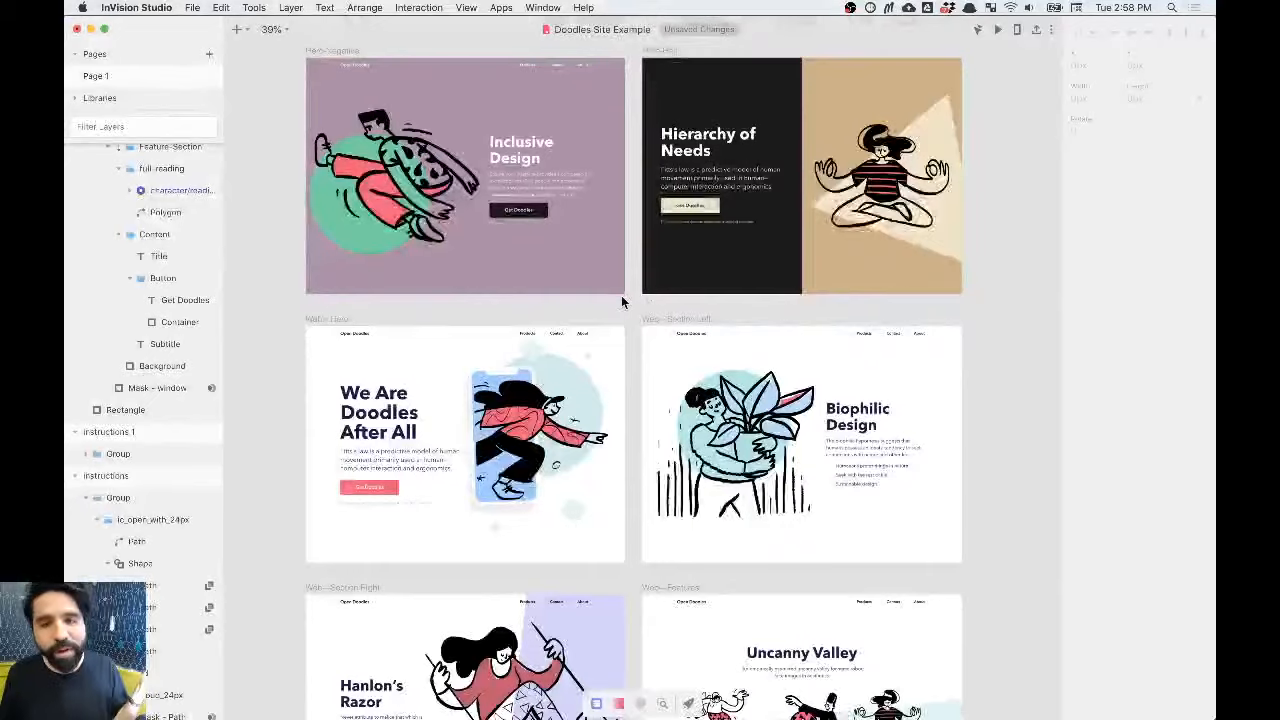
scroll(621, 295, down, 3)
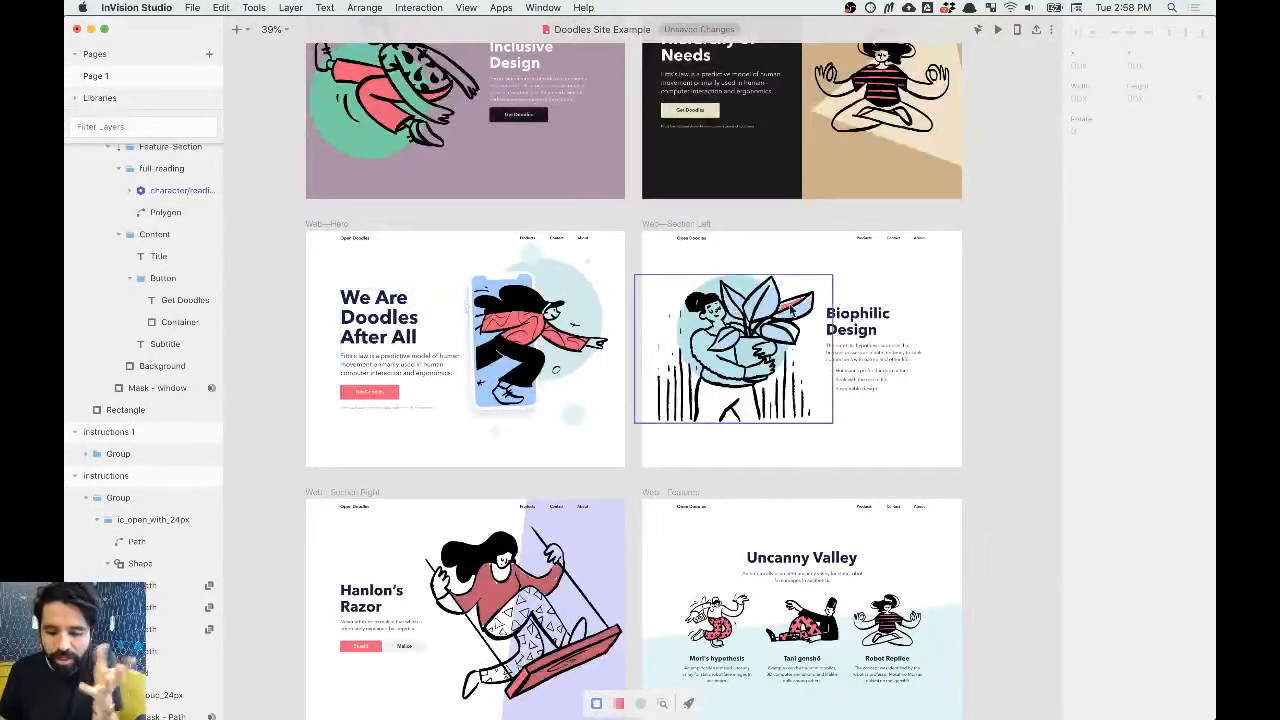
scroll(790, 310, down, 6)
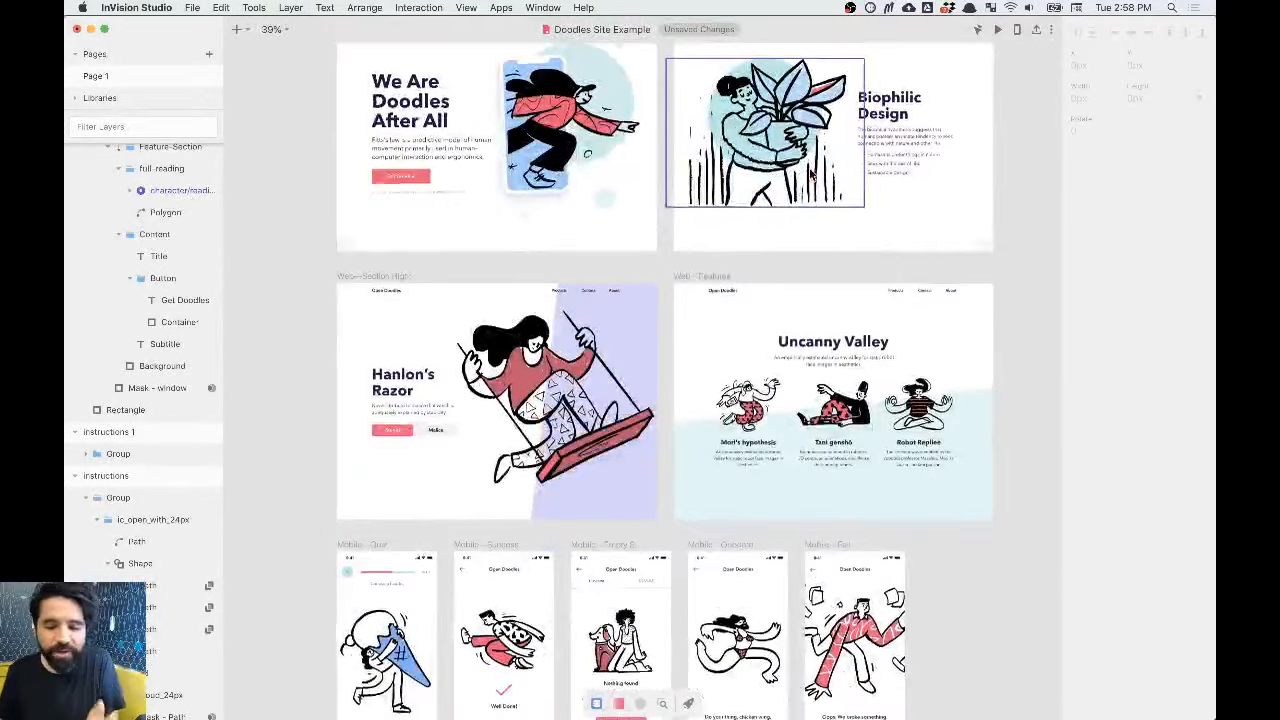
scroll(810, 175, down, 1)
scroll(810, 175, right, 1)
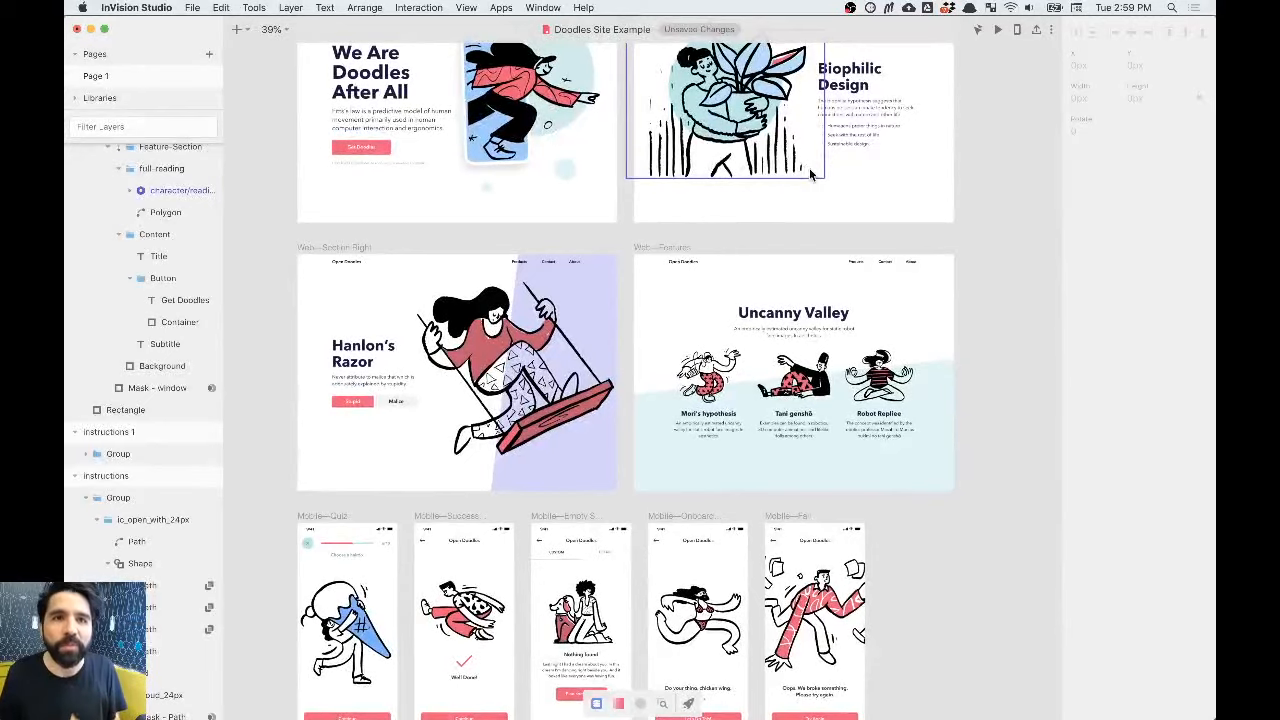
scroll(810, 172, down, 6)
scroll(810, 172, right, 1)
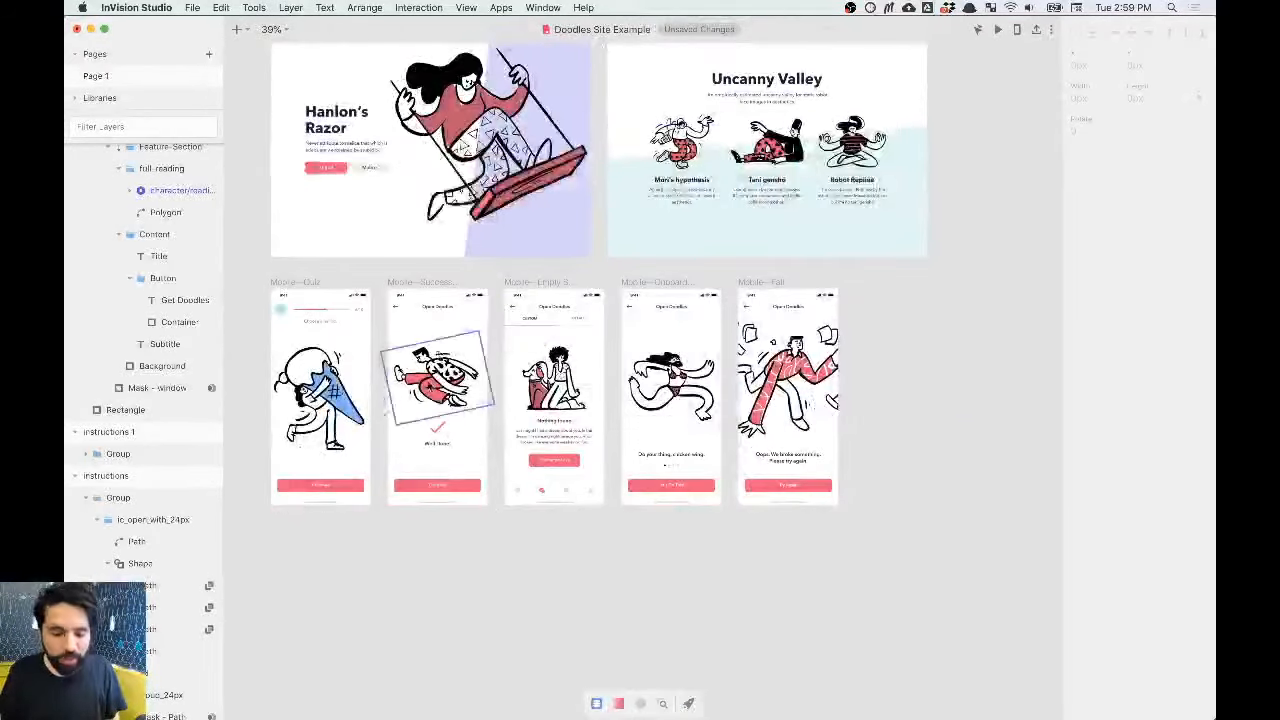
scroll(386, 378, up, 3)
Step: Examine the Landing Page Example artboard section by section, from the Distinction Bias hero down to the Anthropomorphism section
scroll(570, 152, down, 10)
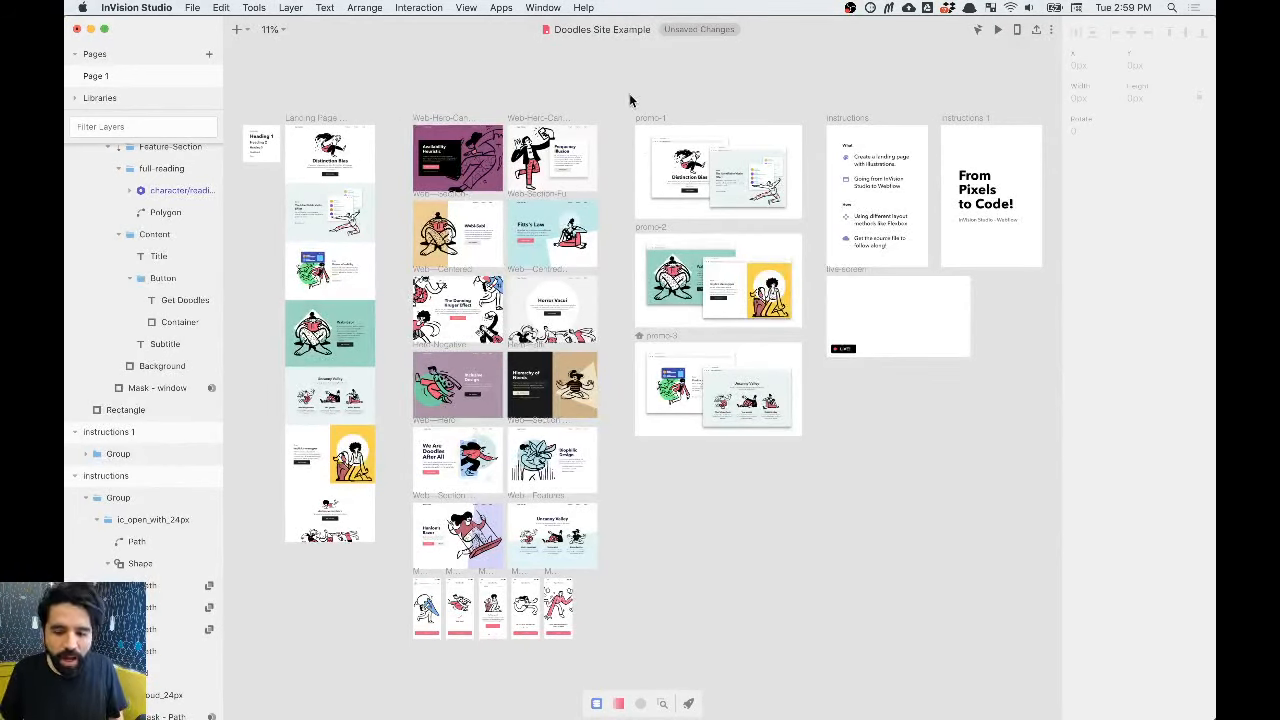
scroll(304, 140, up, 5)
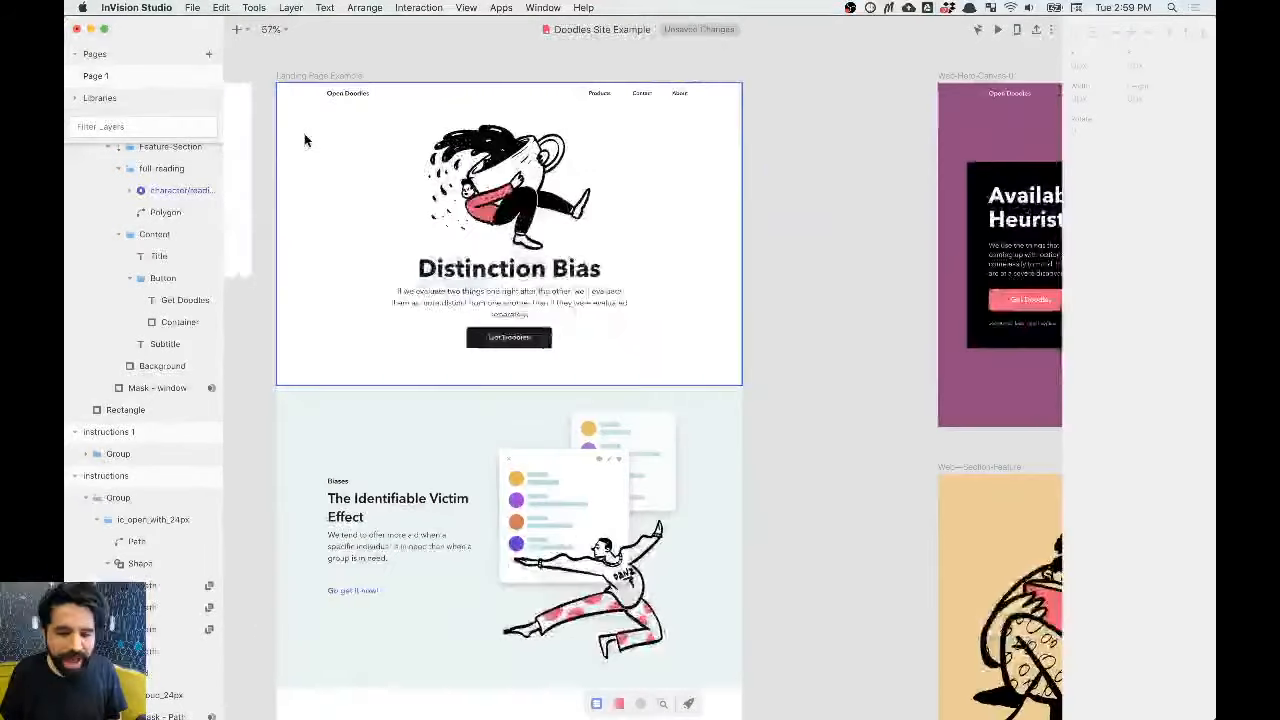
scroll(304, 140, up, 4)
scroll(304, 140, down, 4)
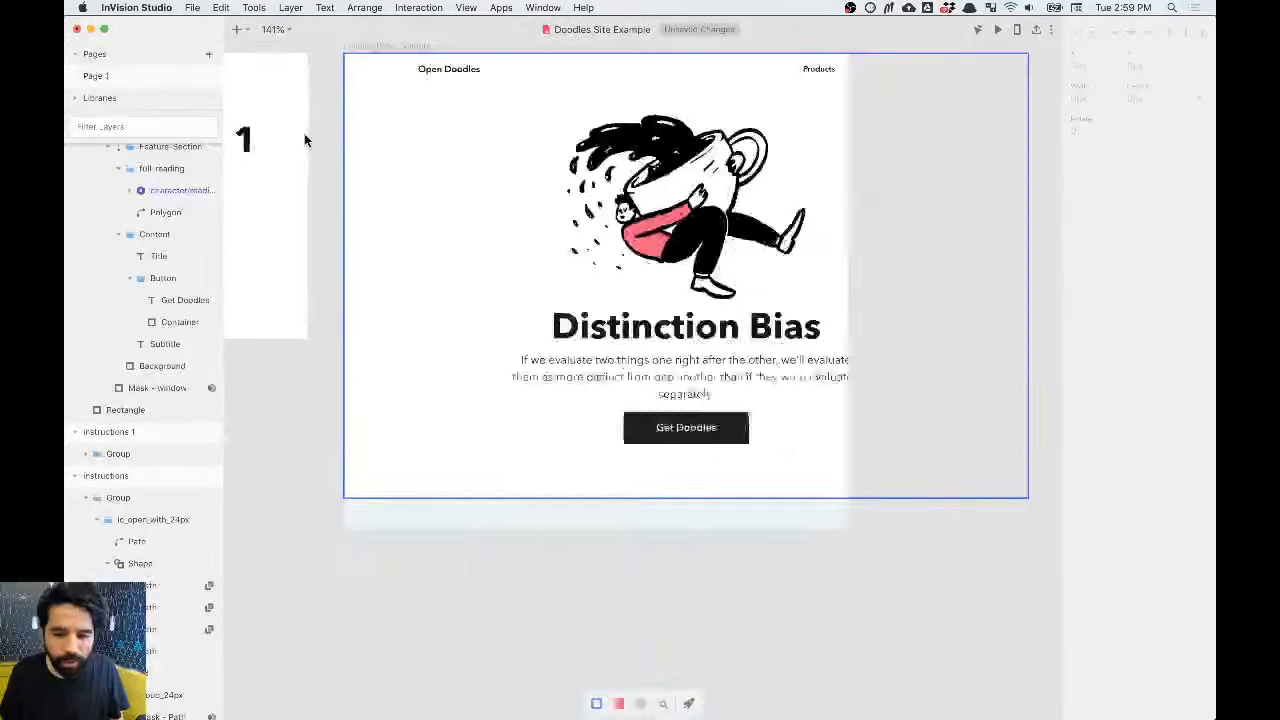
scroll(304, 140, right, 2)
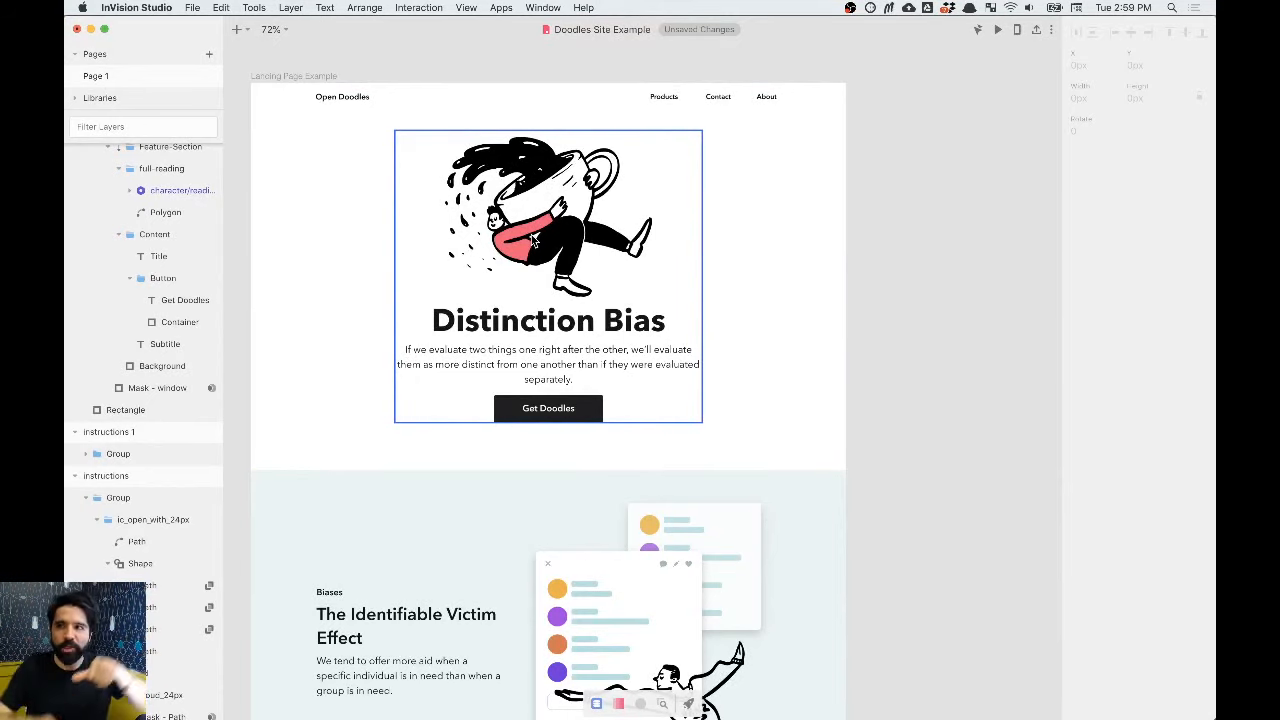
scroll(533, 240, down, 5)
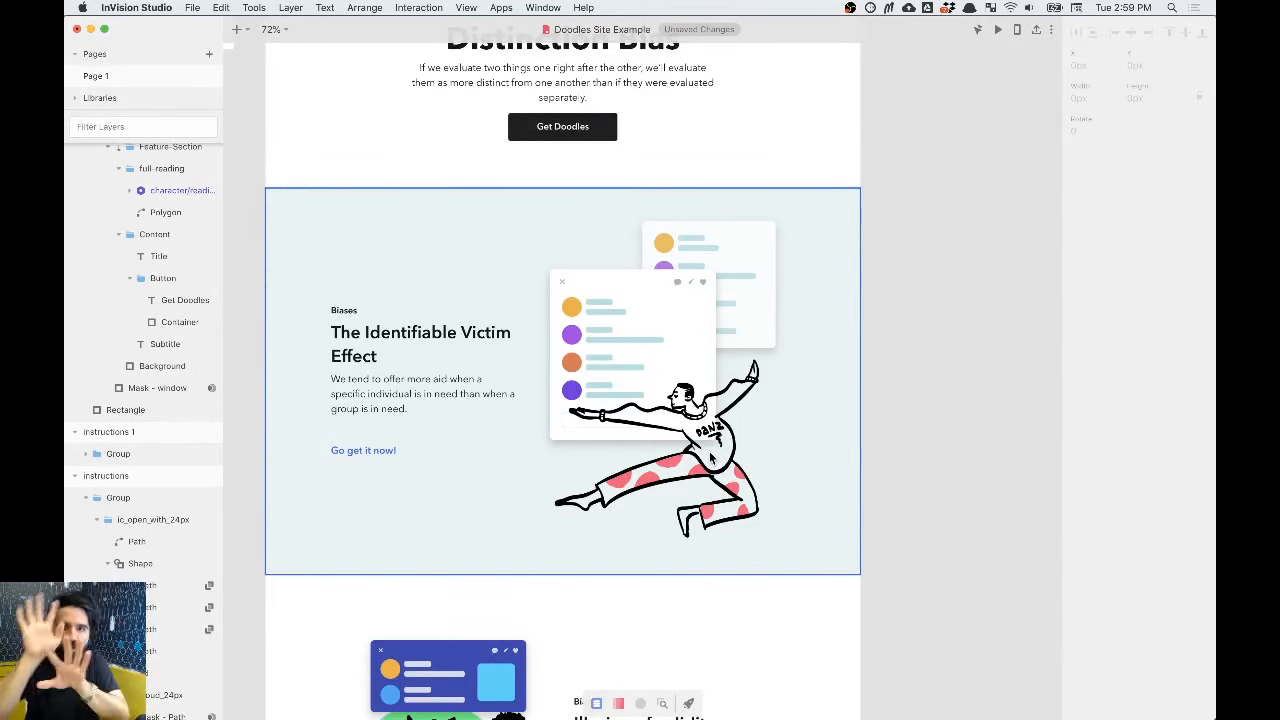
scroll(710, 458, down, 5)
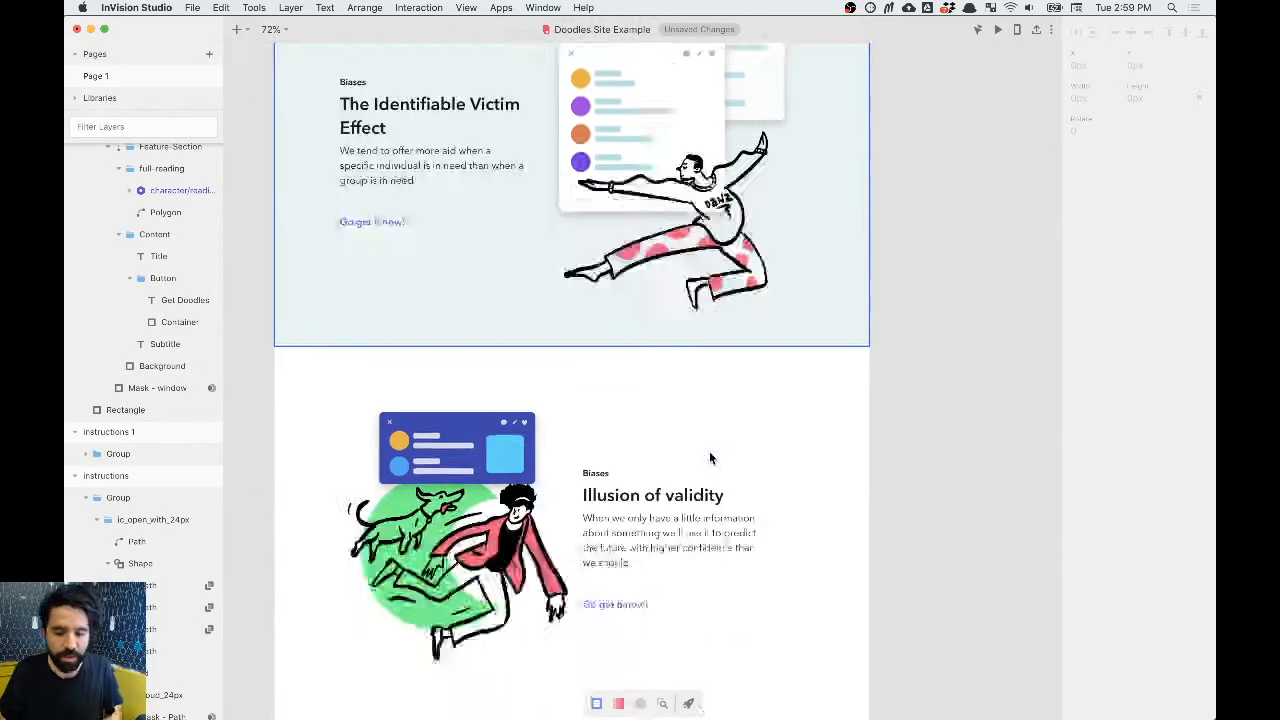
scroll(710, 458, down, 3)
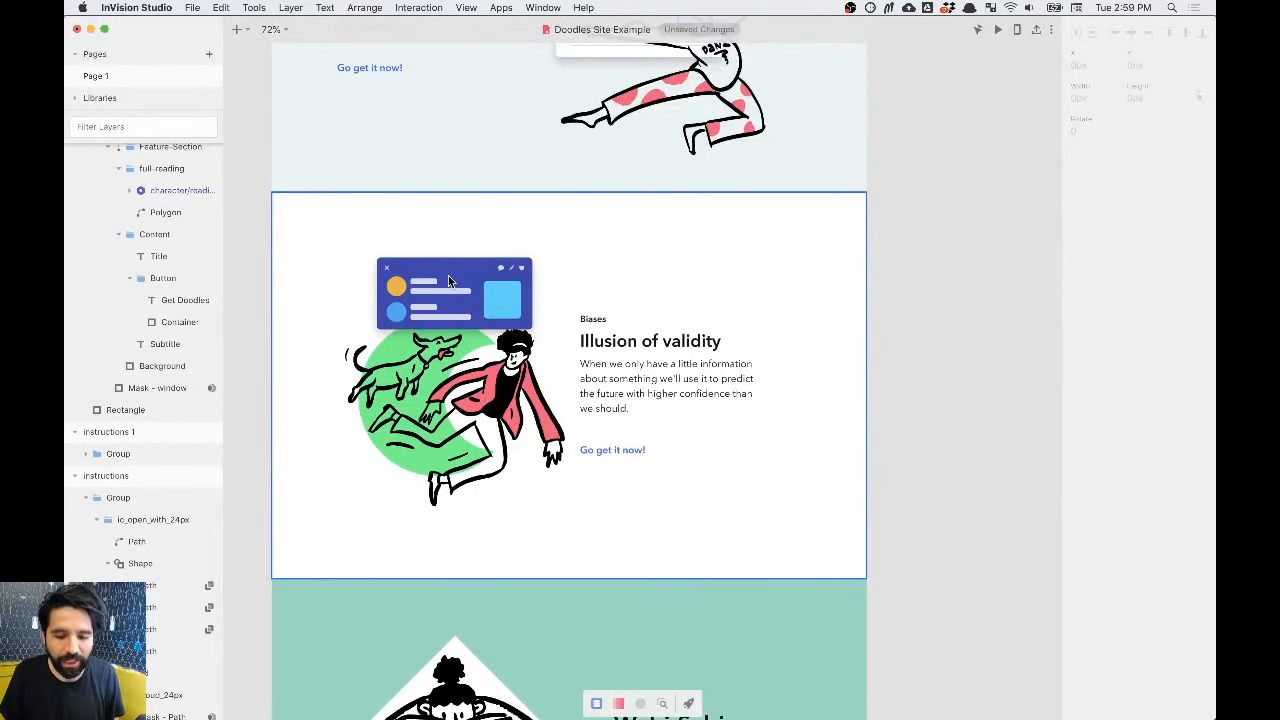
scroll(449, 280, down, 8)
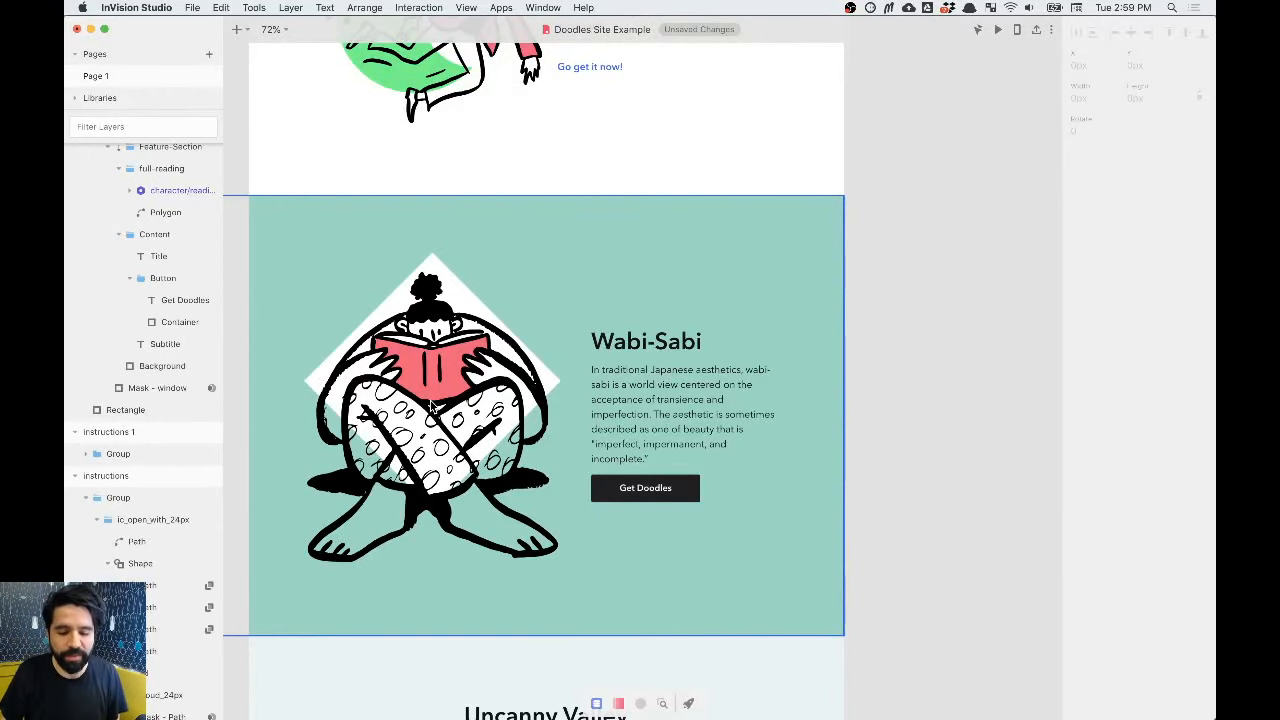
scroll(430, 405, down, 2)
scroll(598, 265, down, 8)
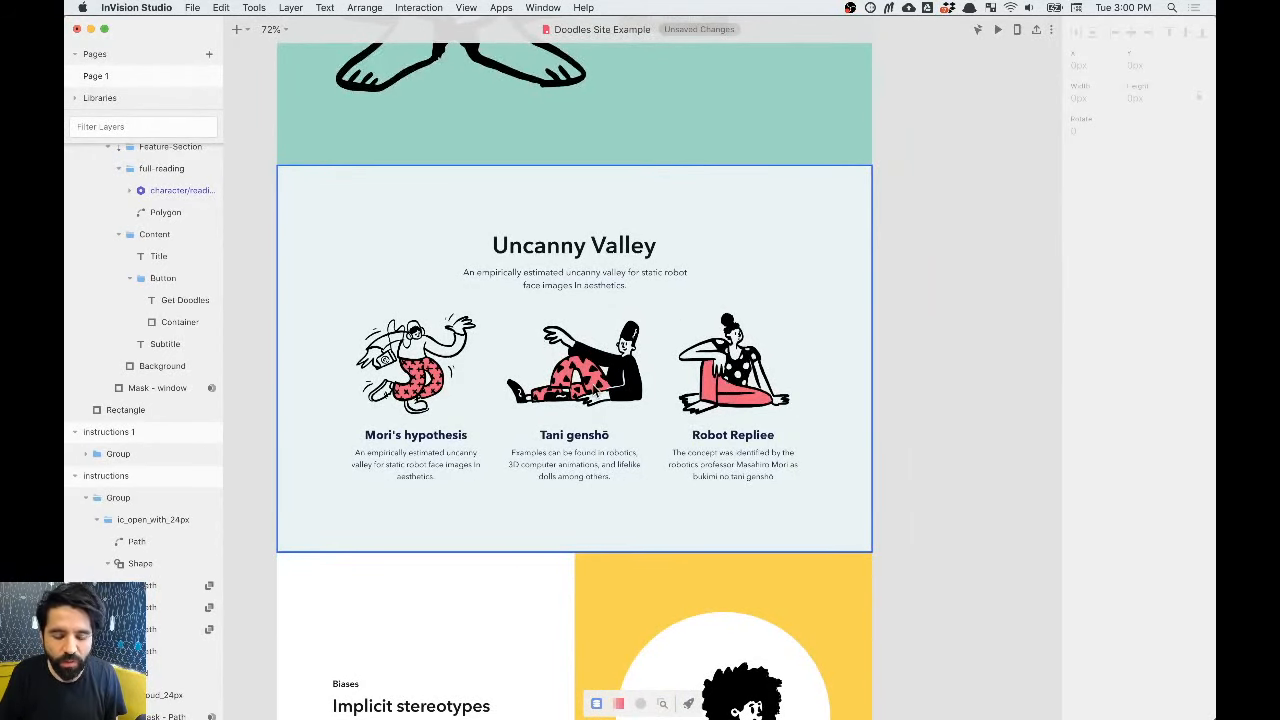
scroll(600, 390, right, 2)
scroll(585, 377, down, 5)
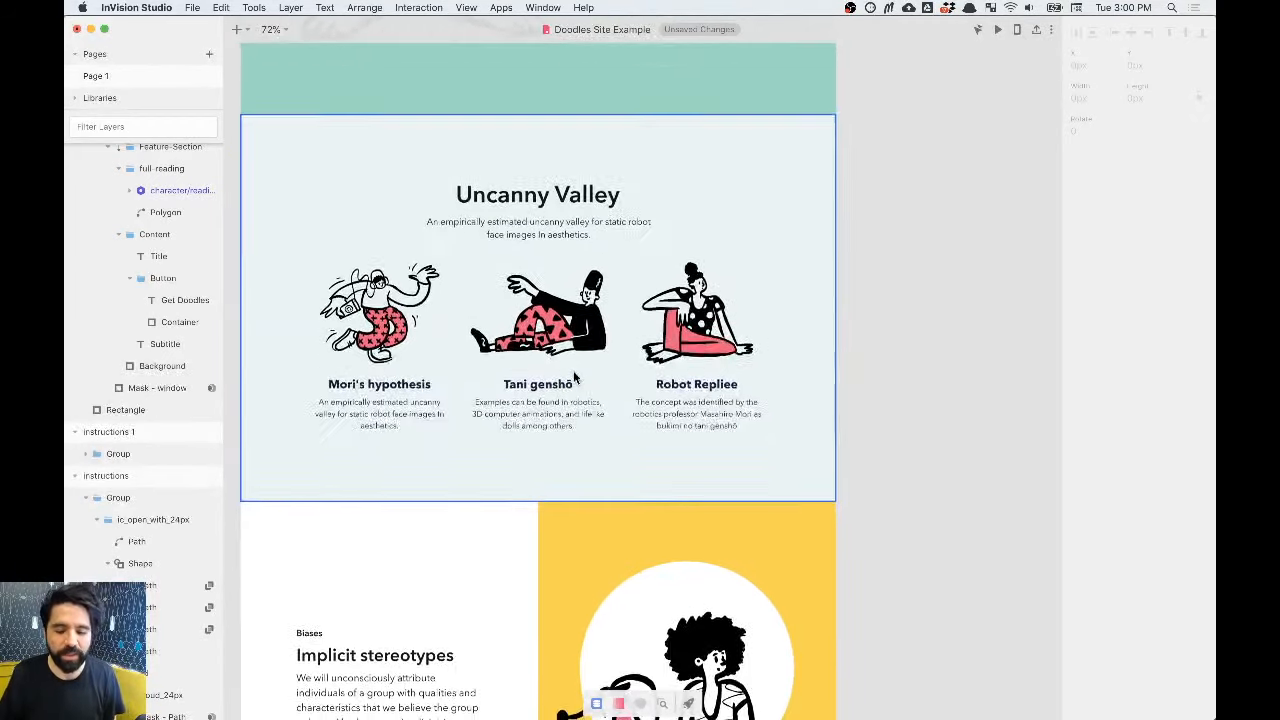
scroll(575, 377, down, 3)
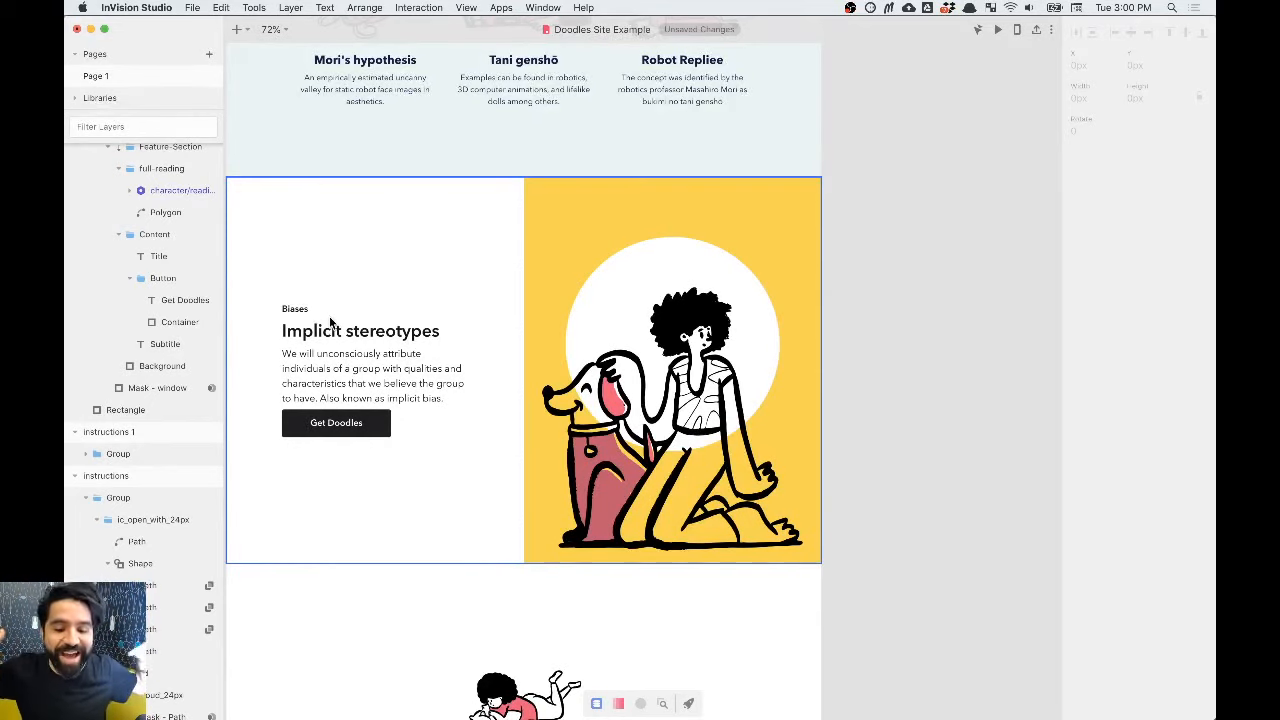
scroll(330, 320, down, 5)
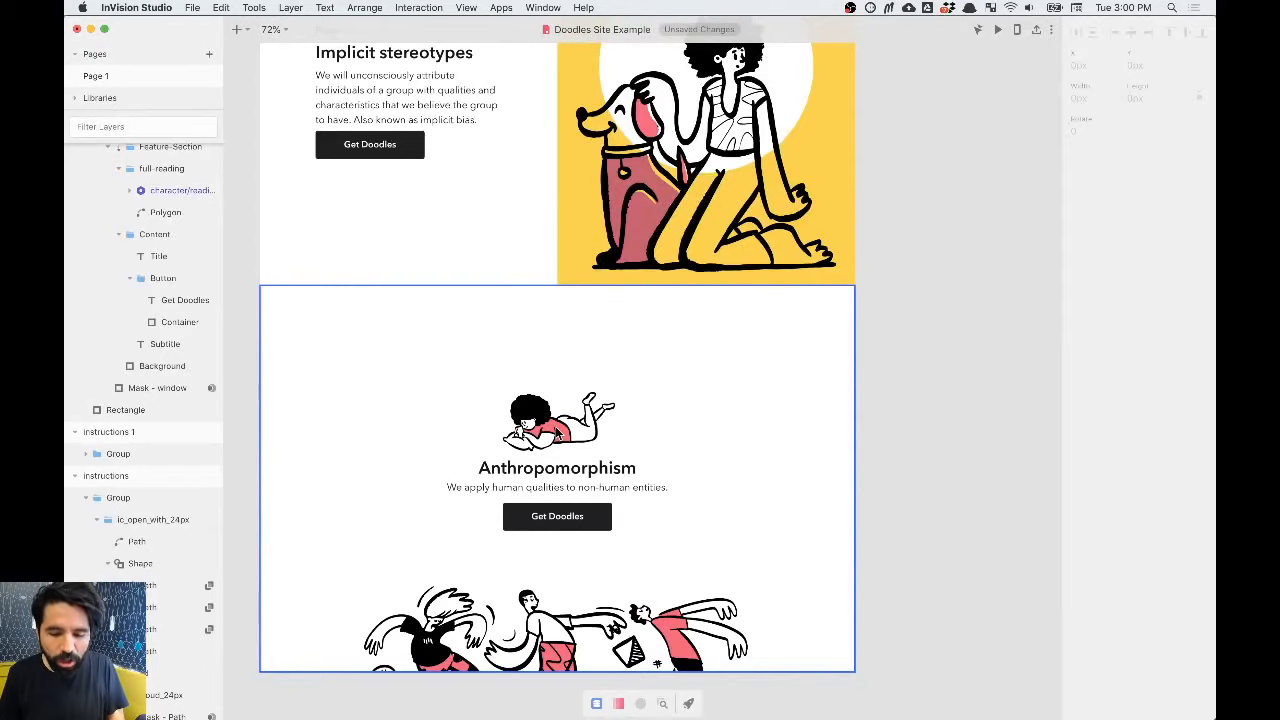
Step: Return to the landing page's hero and examine the neighbouring typography artboard with its heading and copy styles
scroll(557, 430, up, 10)
scroll(557, 430, up, 15)
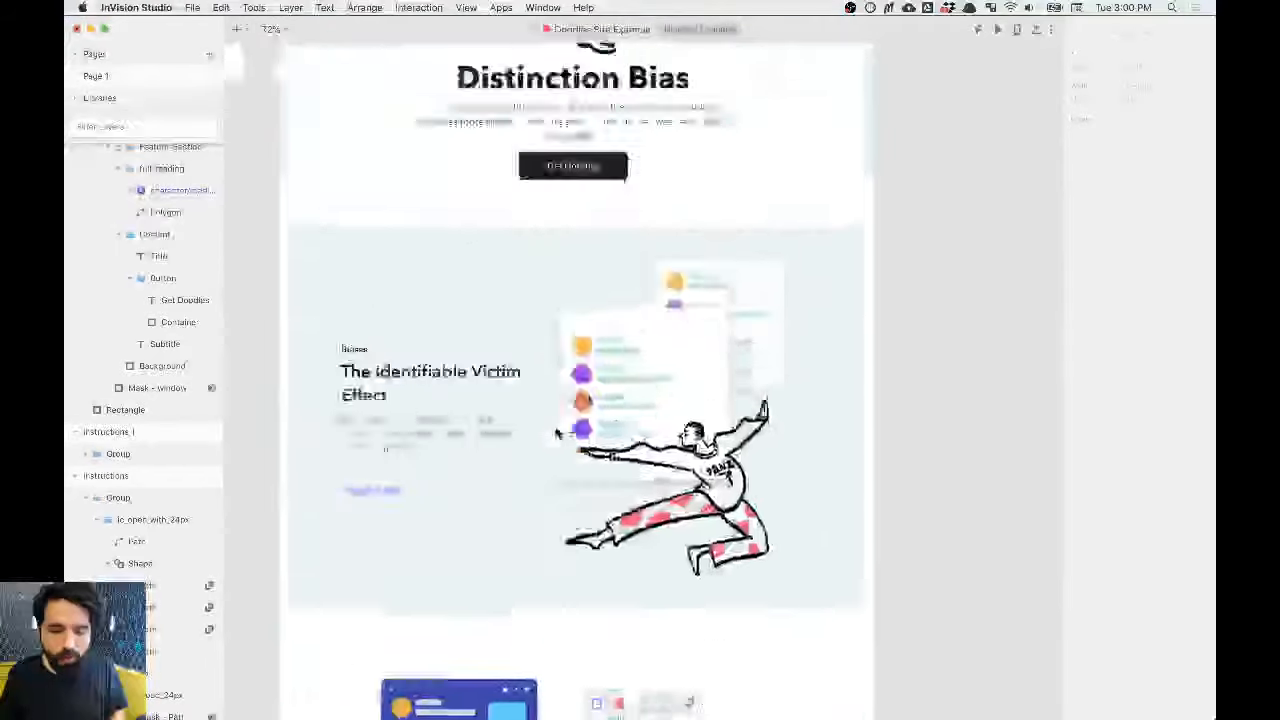
scroll(557, 432, up, 2)
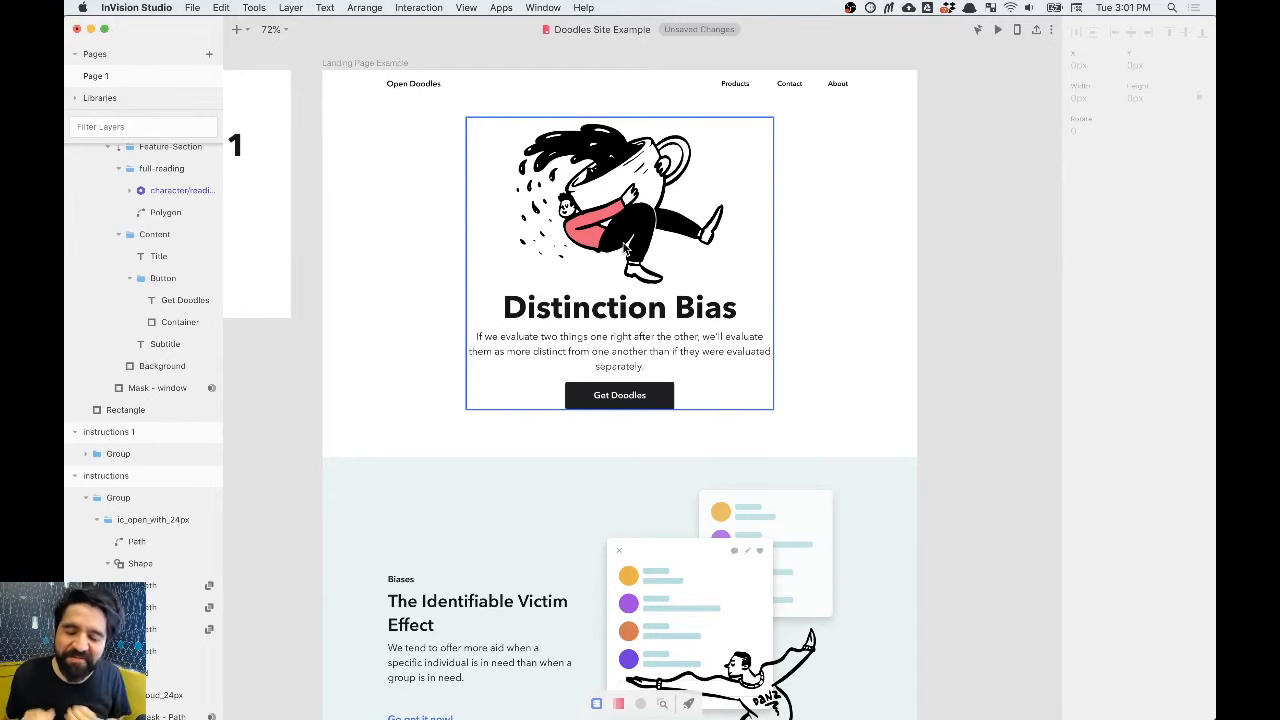
scroll(625, 248, left, 10)
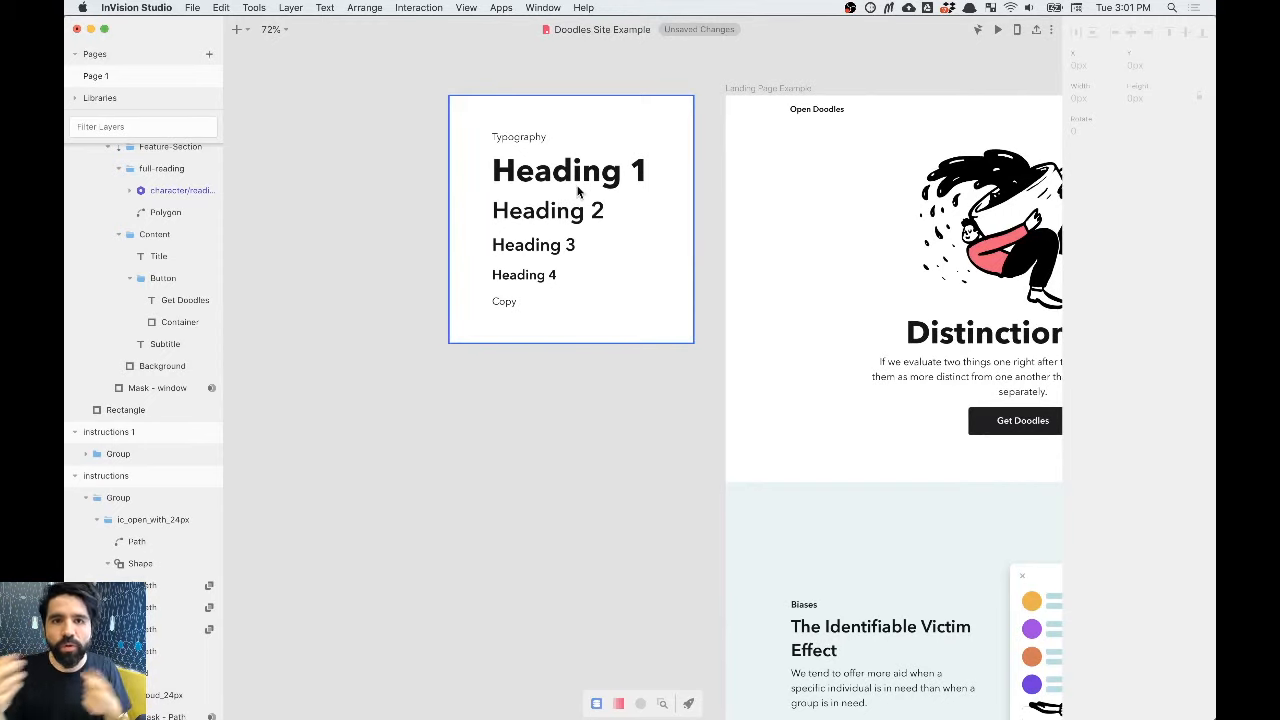
Step: Compare the full landing page layout with the surrounding web, mobile and promo artboards
scroll(578, 190, right, 3)
scroll(578, 190, down, 10)
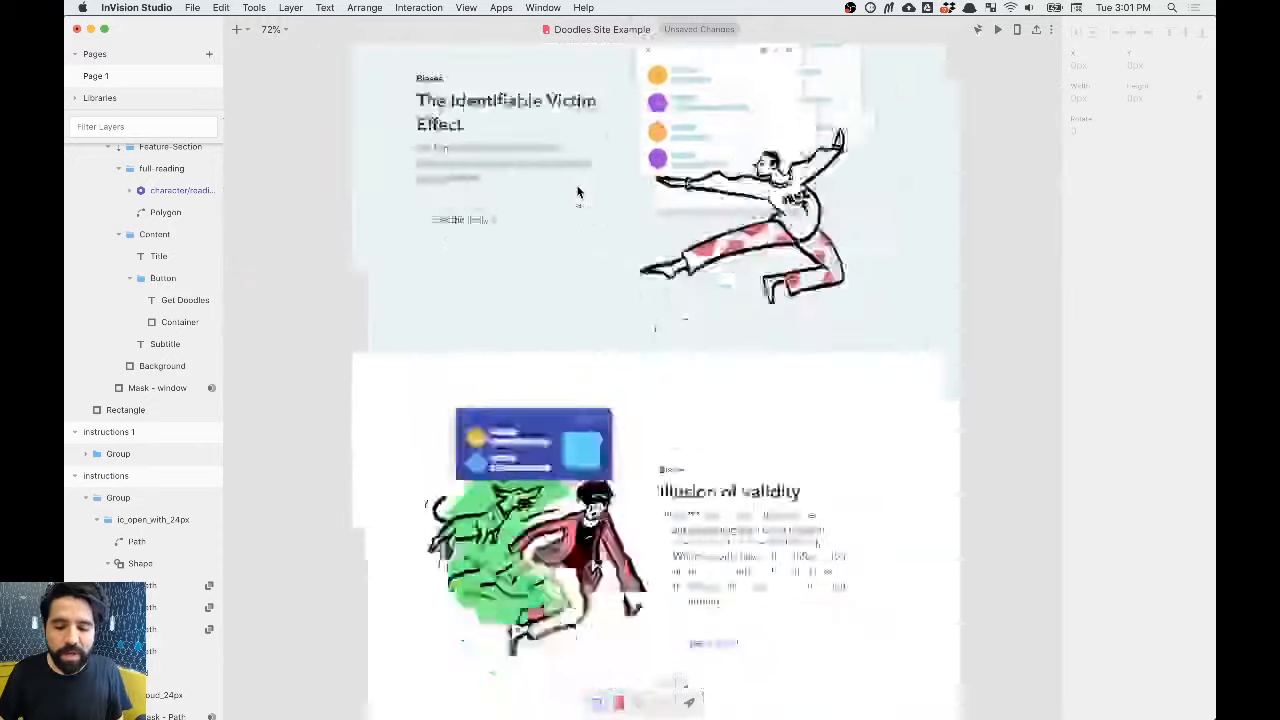
scroll(578, 192, down, 10)
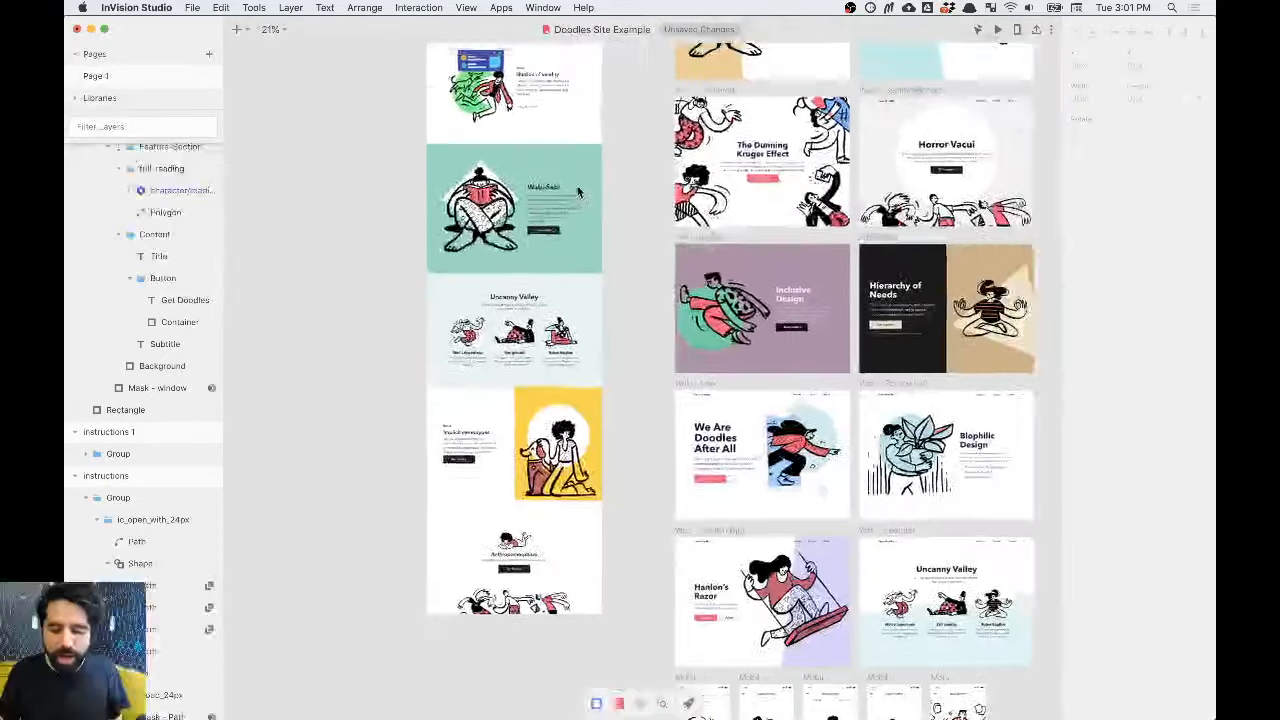
scroll(578, 192, right, 5)
scroll(578, 192, down, 5)
scroll(578, 192, left, 3)
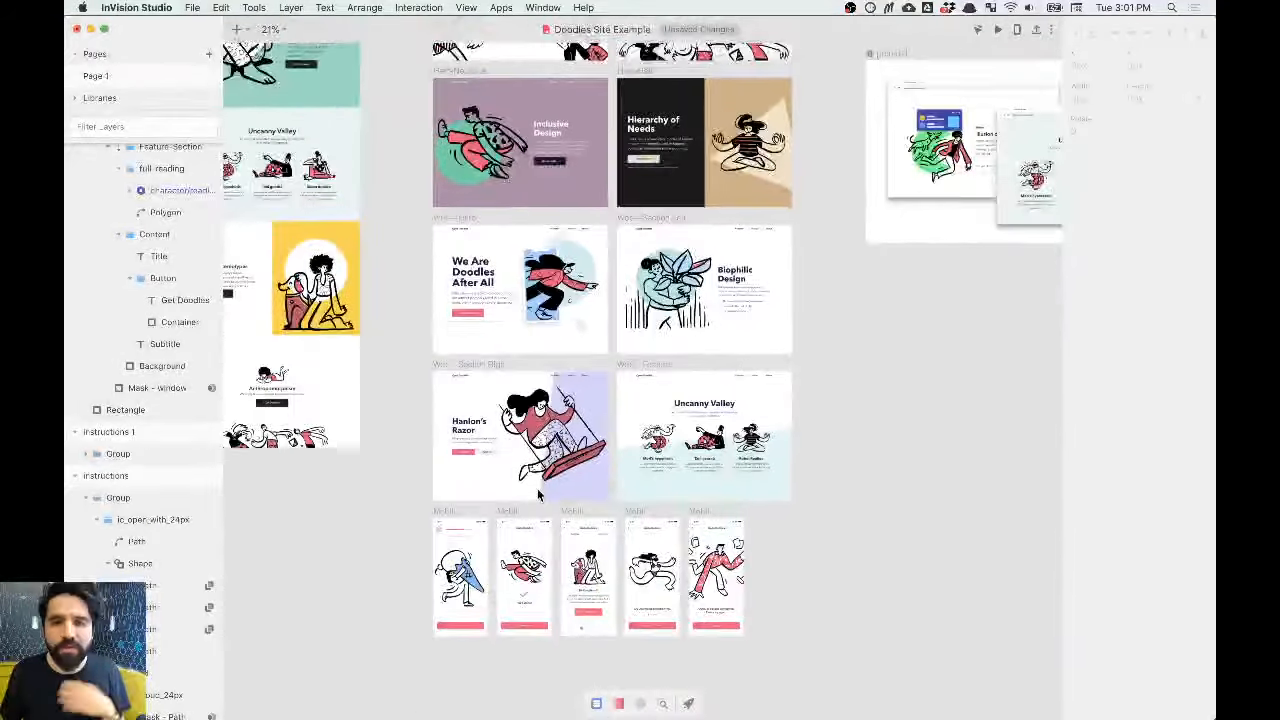
scroll(537, 488, down, 2)
scroll(697, 484, up, 10)
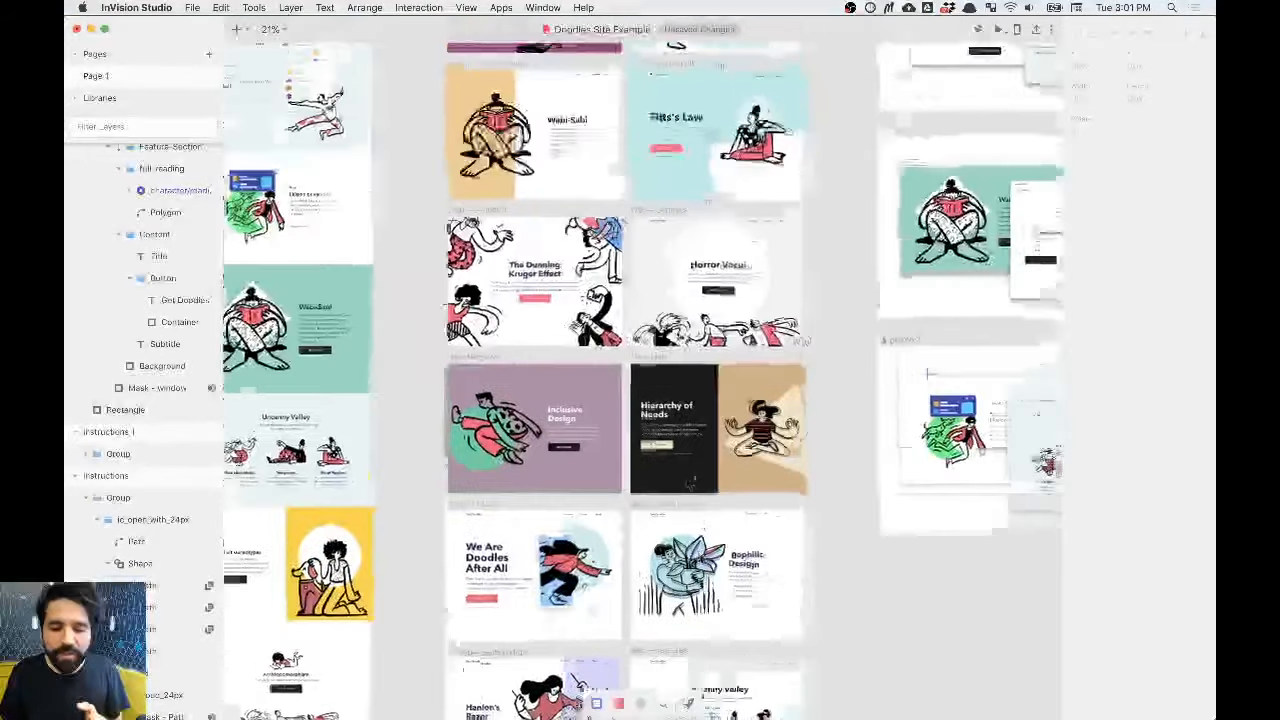
scroll(698, 484, up, 3)
scroll(698, 484, down, 3)
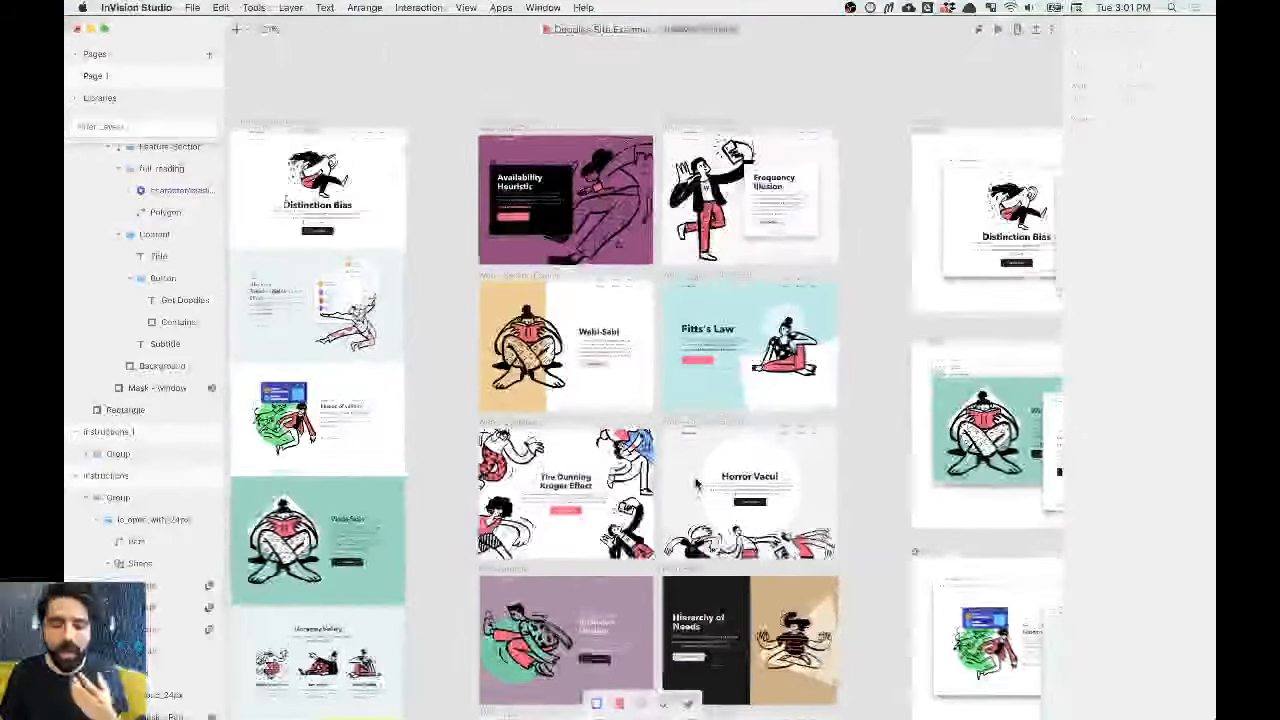
scroll(698, 484, down, 2)
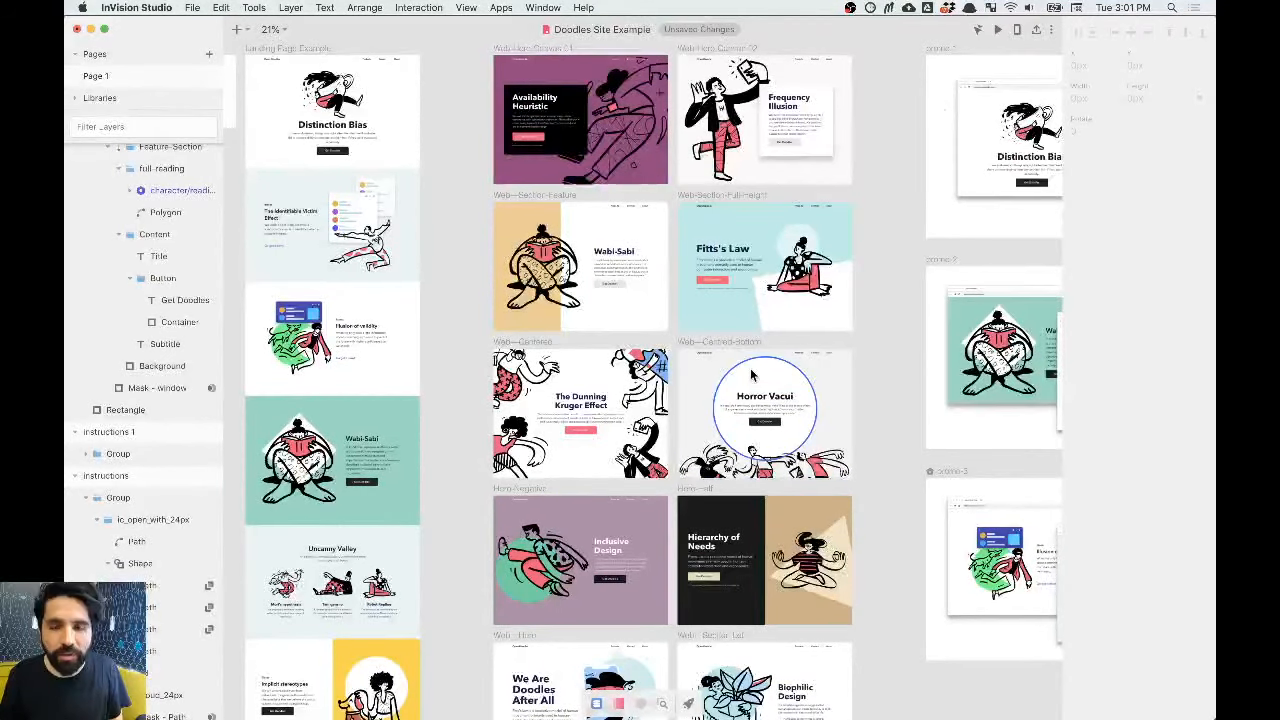
Step: Switch to Chrome and open opendoodles.com in a new tab
key(super+Tab)
key(super+Tab)
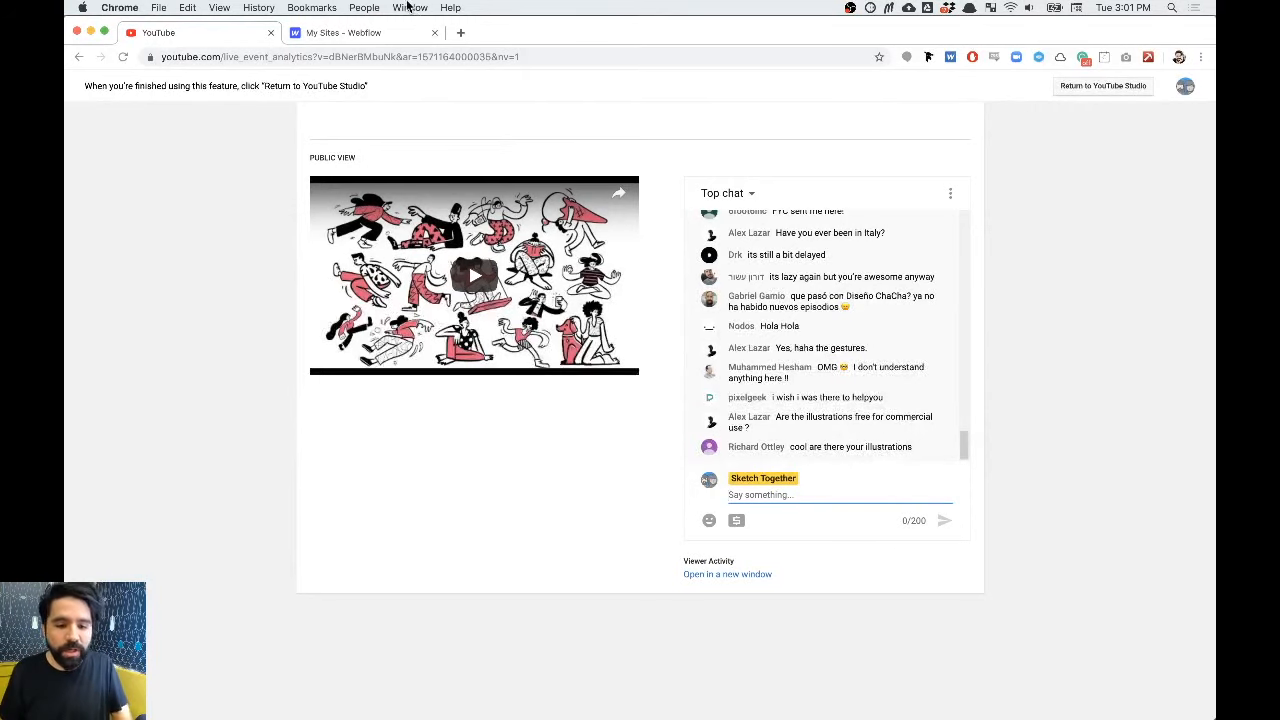
click(460, 32)
text(opendoodles.com)
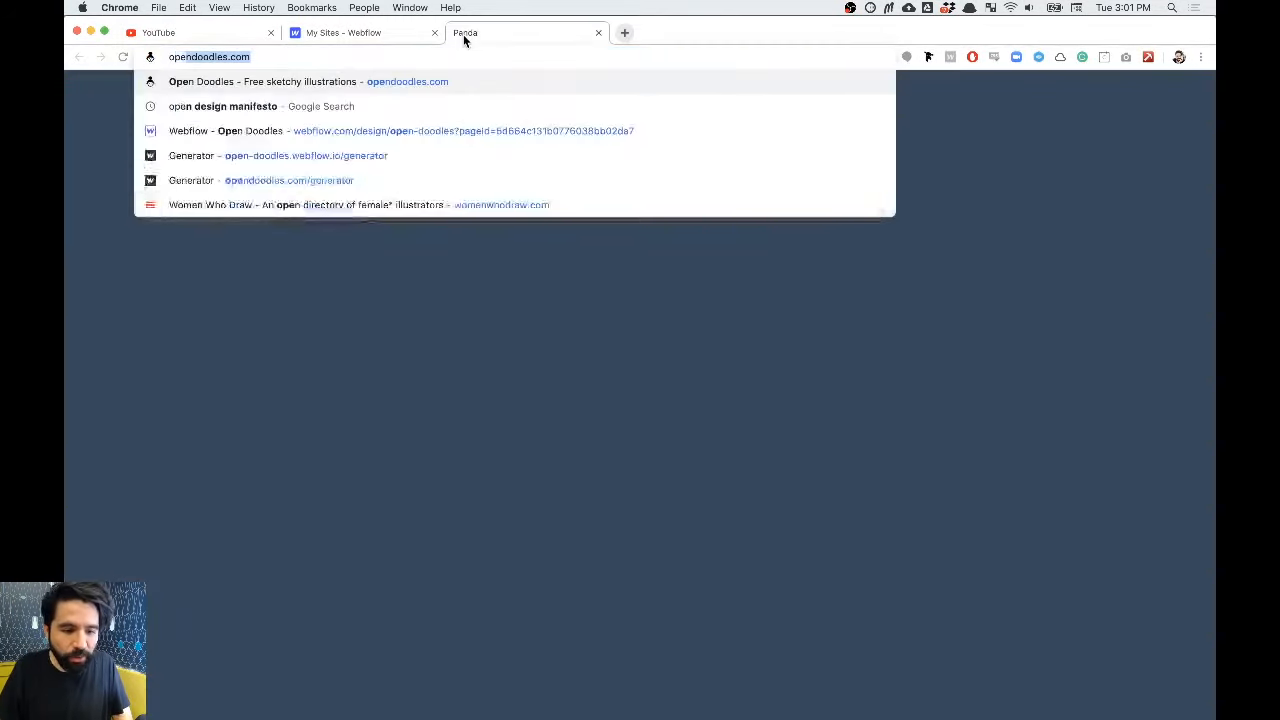
key(Return)
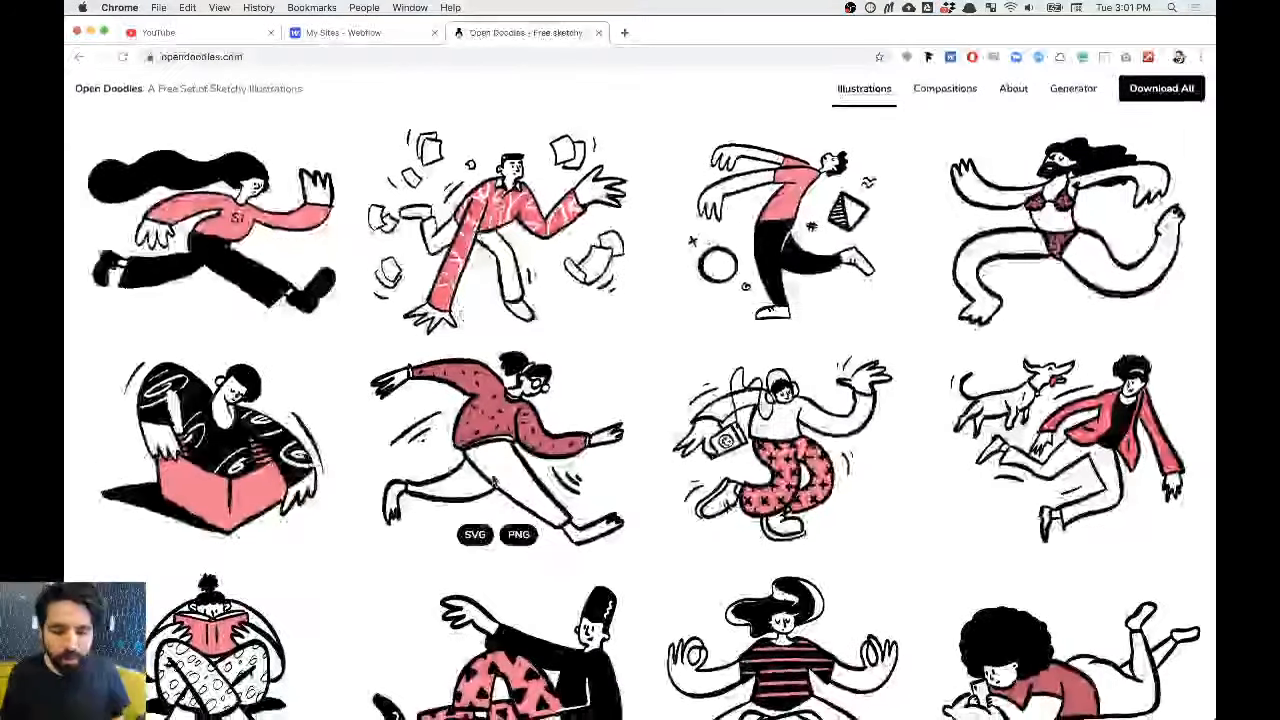
Step: Browse the gallery of sketchy illustrations on the Open Doodles site
scroll(500, 430, down, 10)
scroll(500, 430, up, 3)
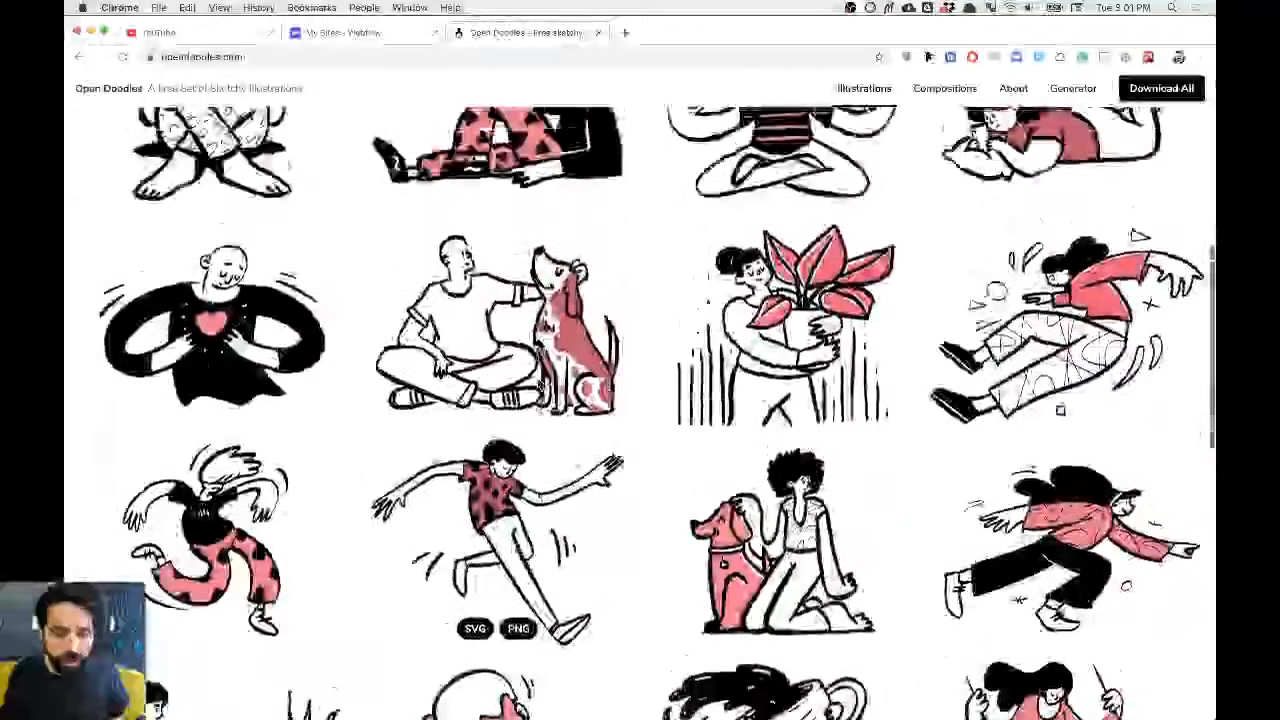
scroll(567, 287, down, 10)
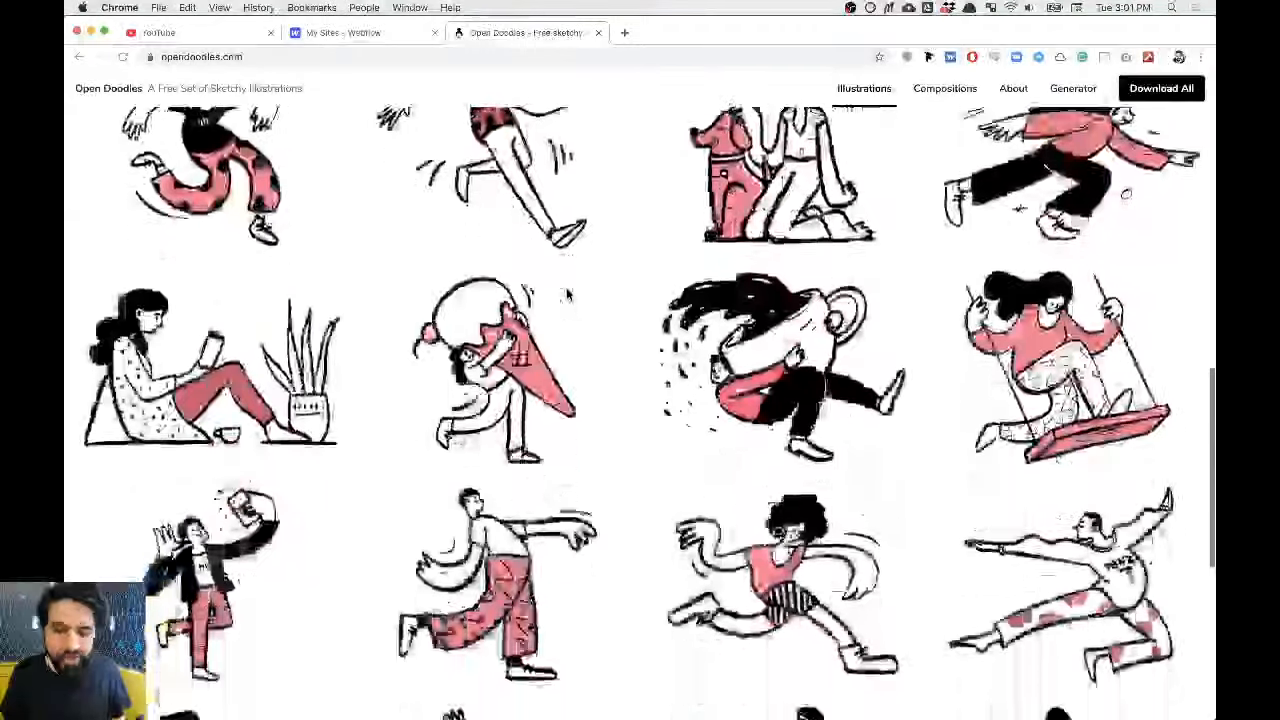
scroll(490, 400, down, 5)
scroll(483, 415, down, 4)
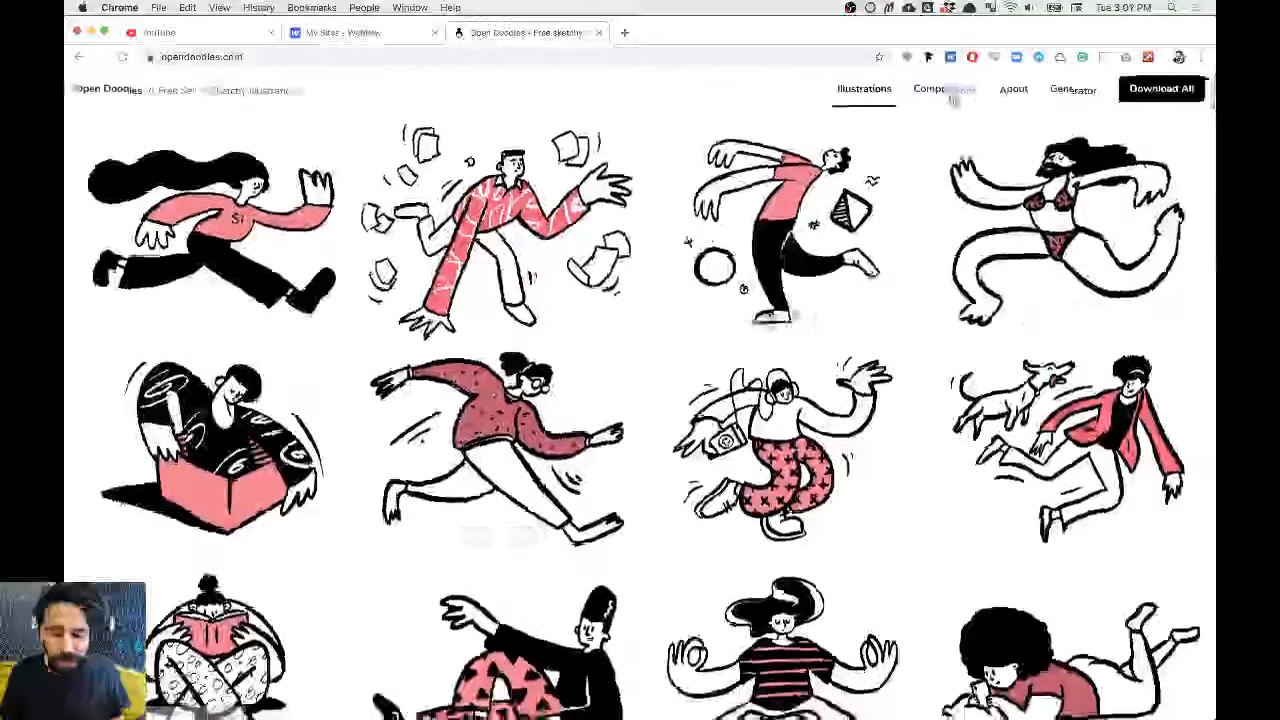
Step: Look through the site's Compositions and About pages, and return to the Illustrations page
click(944, 90)
scroll(553, 262, down, 15)
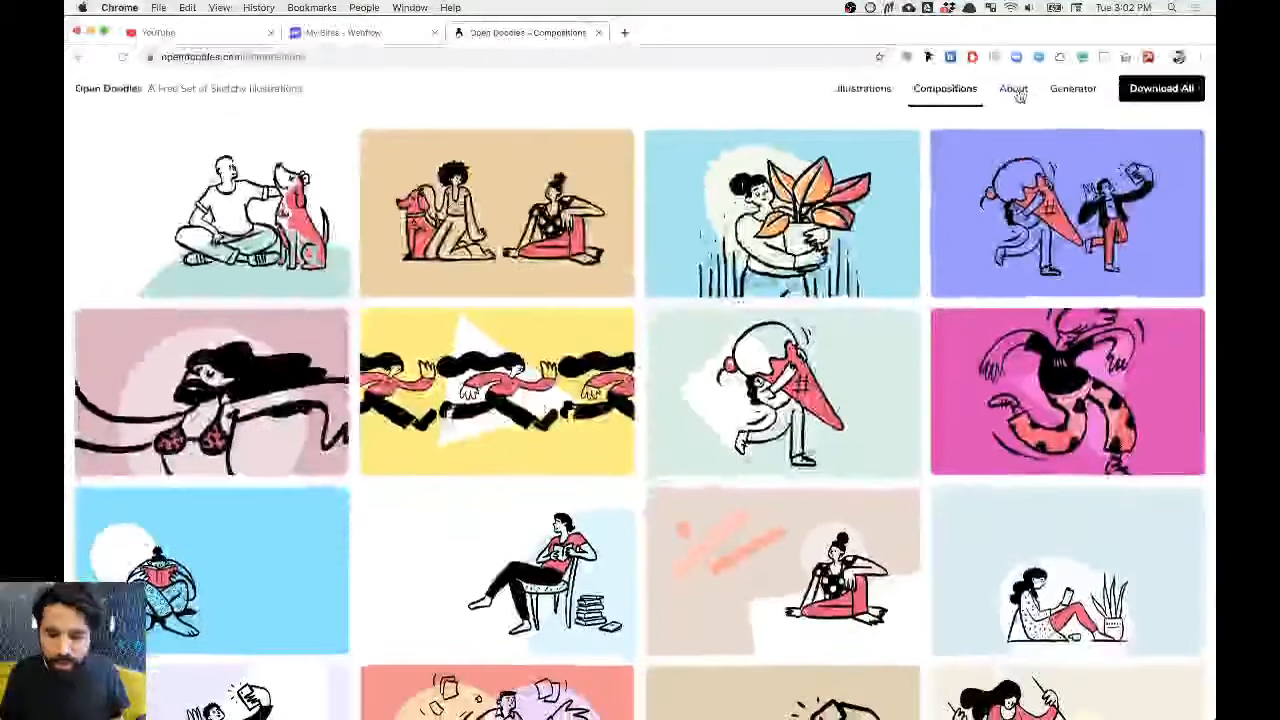
click(1014, 94)
scroll(622, 318, down, 5)
scroll(623, 314, up, 5)
click(123, 89)
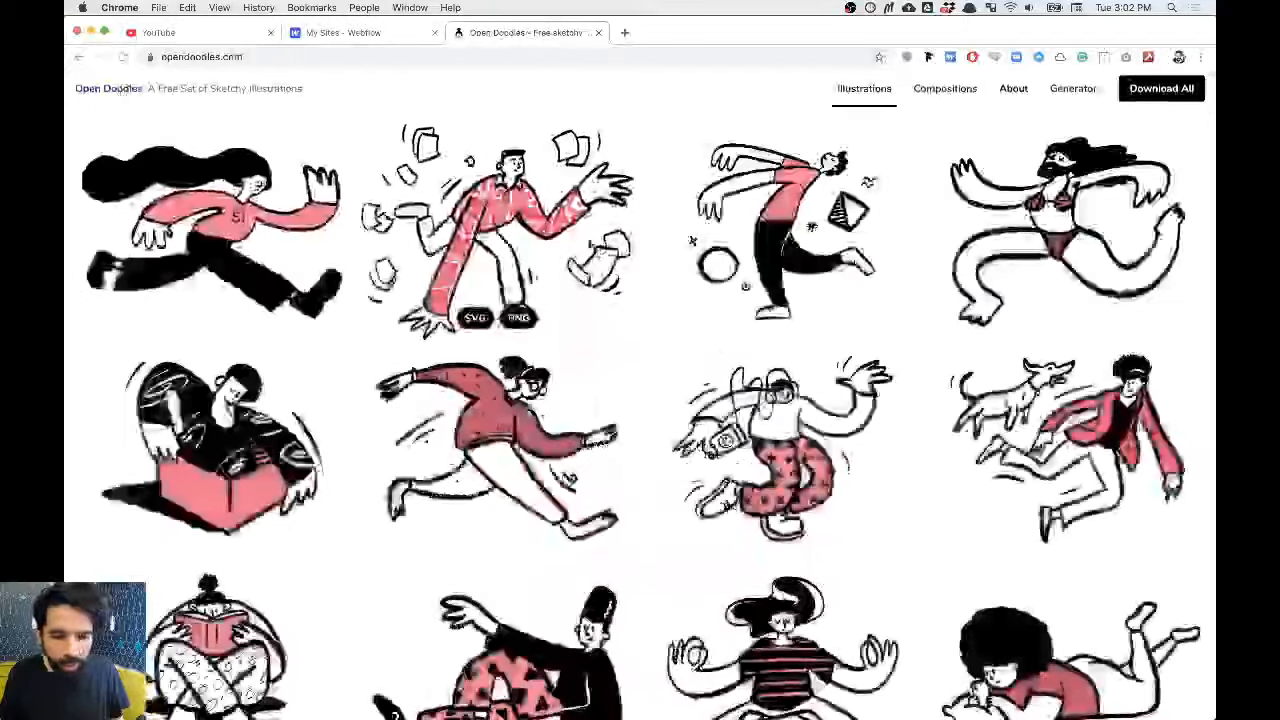
Step: Open the Open Doodles generator and preview the illustrations in each of its colour themes
mouse_move(298, 254)
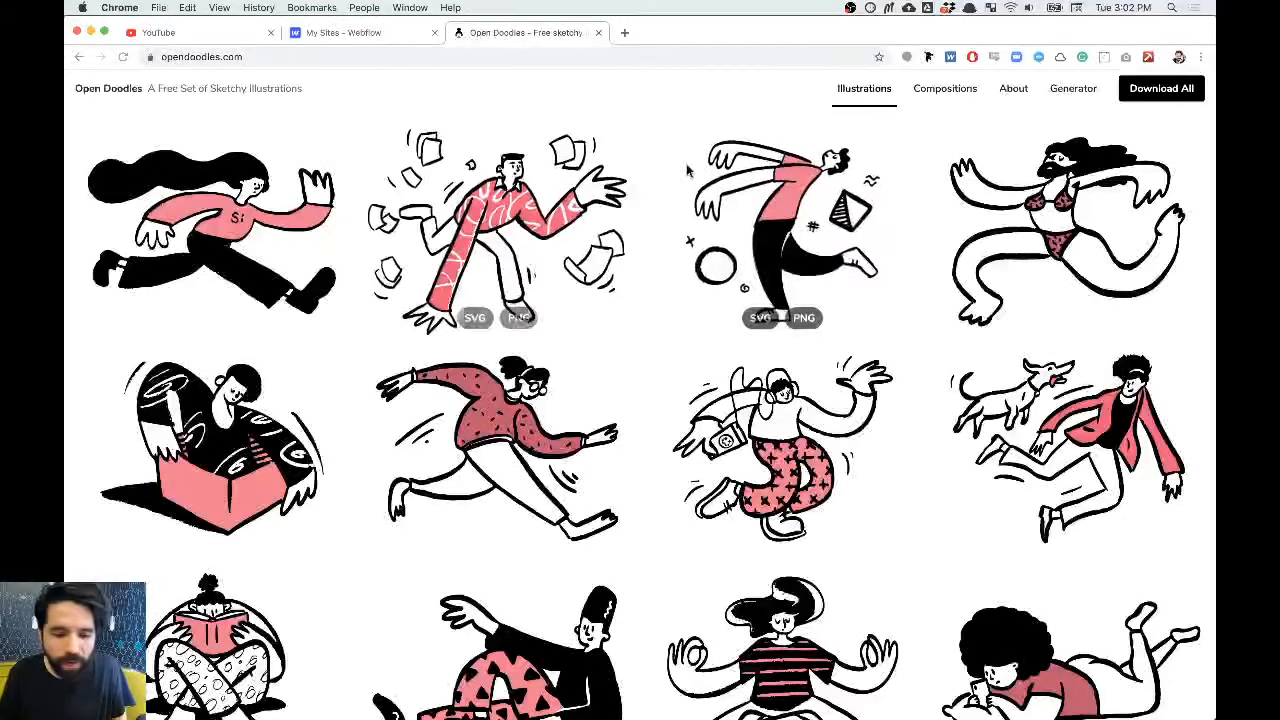
click(1073, 92)
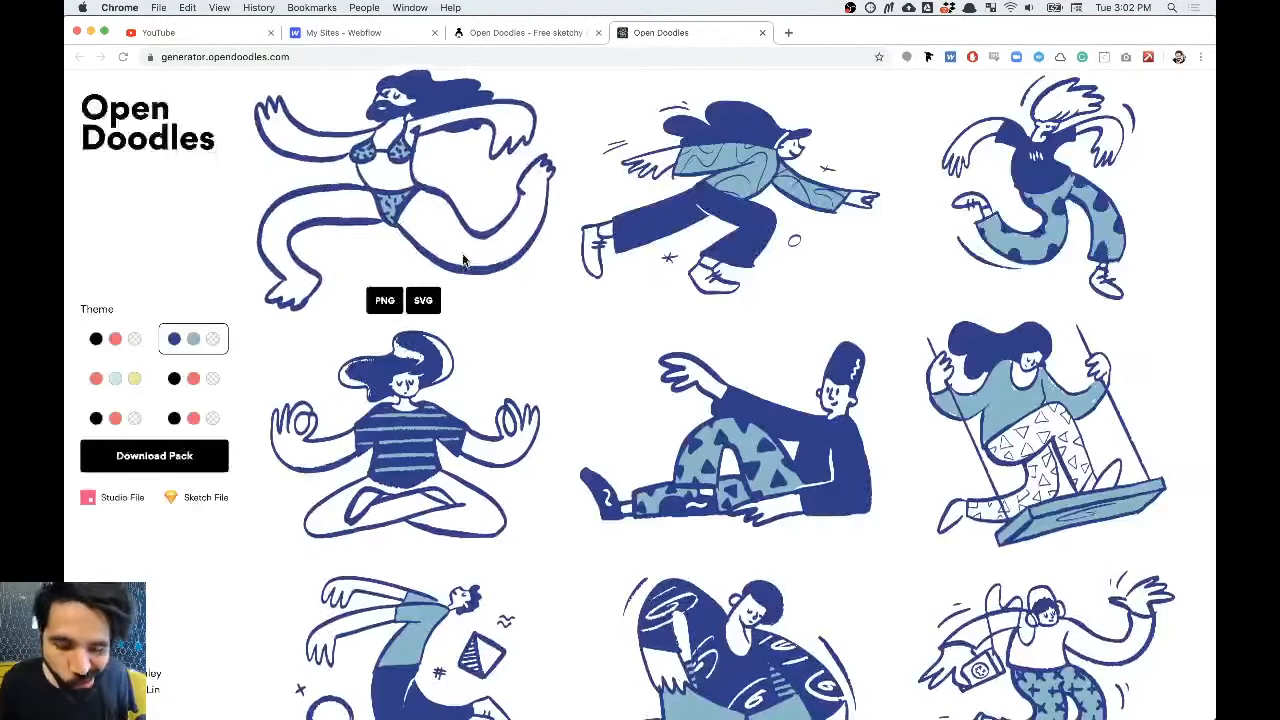
click(131, 343)
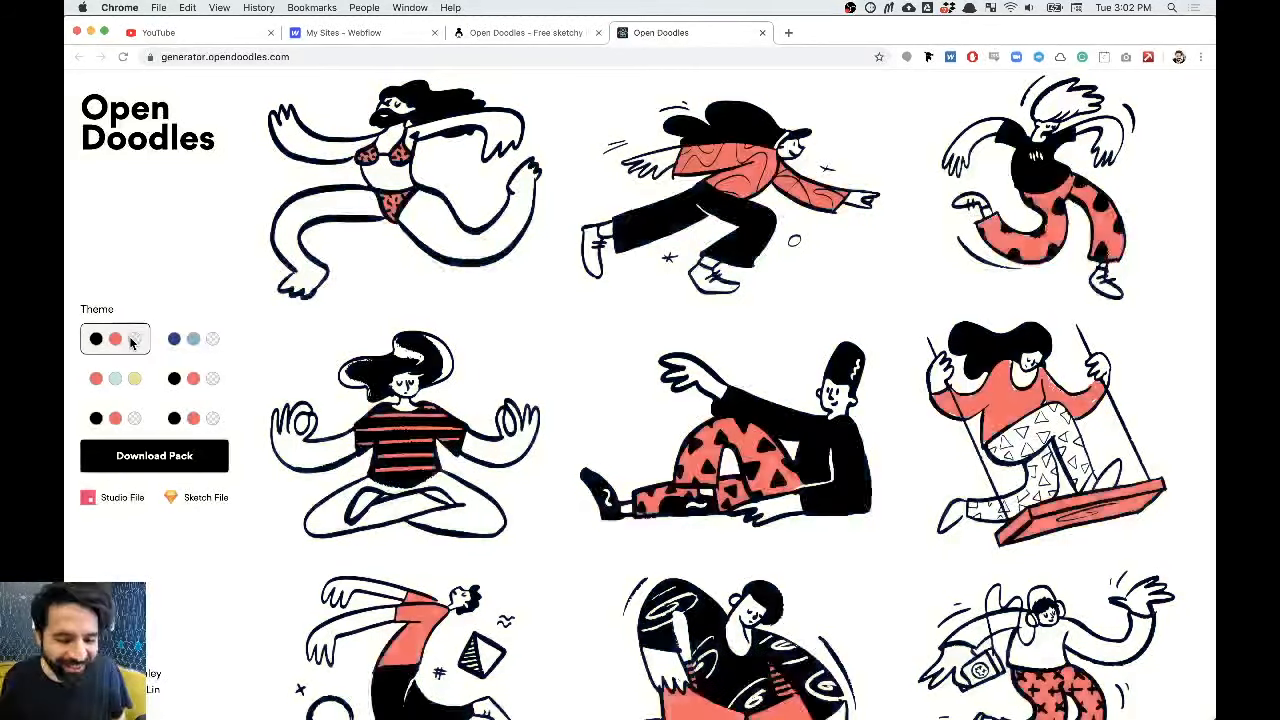
click(194, 338)
click(131, 343)
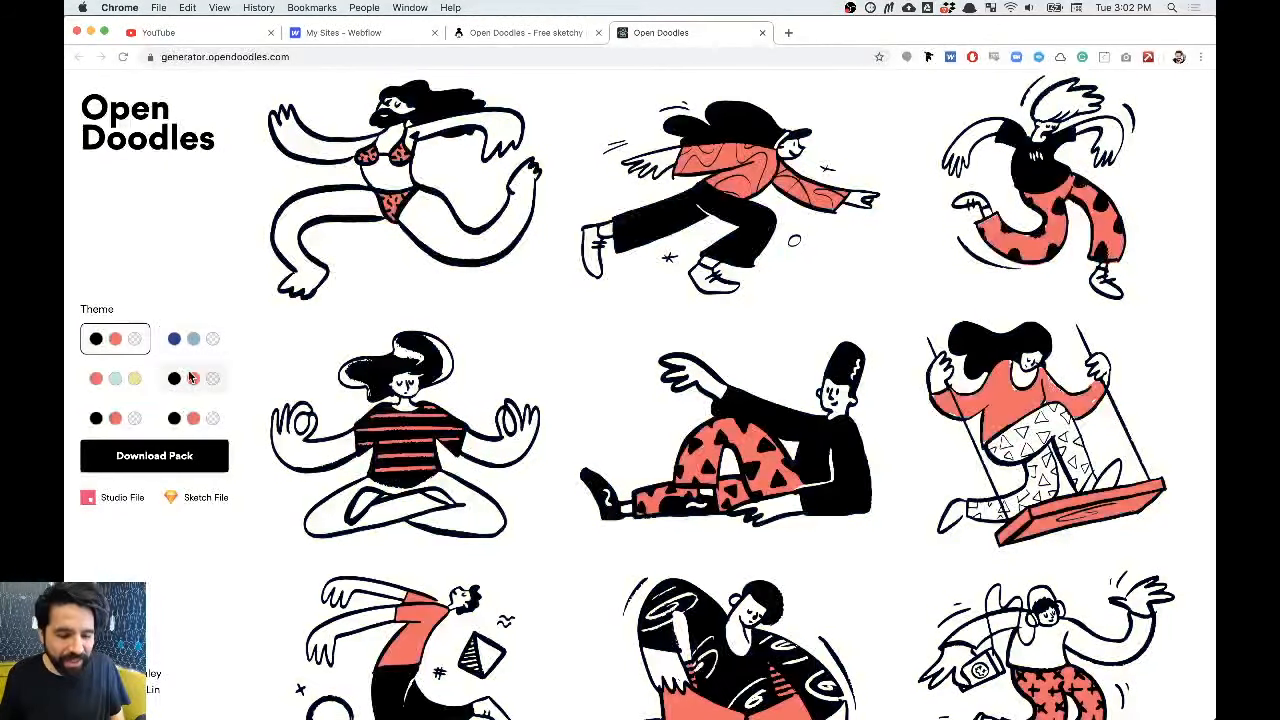
click(112, 378)
click(199, 380)
click(189, 339)
click(179, 376)
click(114, 376)
click(131, 428)
click(205, 420)
click(113, 380)
click(125, 339)
click(190, 339)
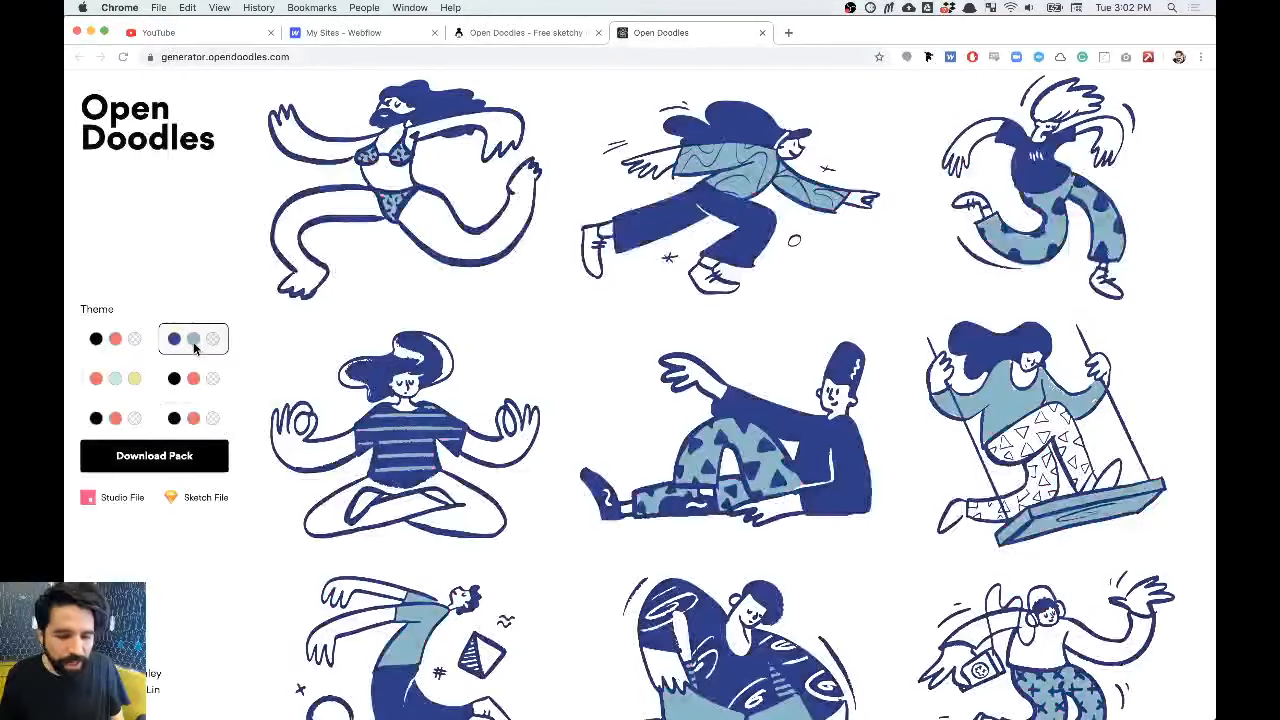
Step: Close the generator, skim the Open Doodles illustration gallery once more, and close that site as well
click(761, 36)
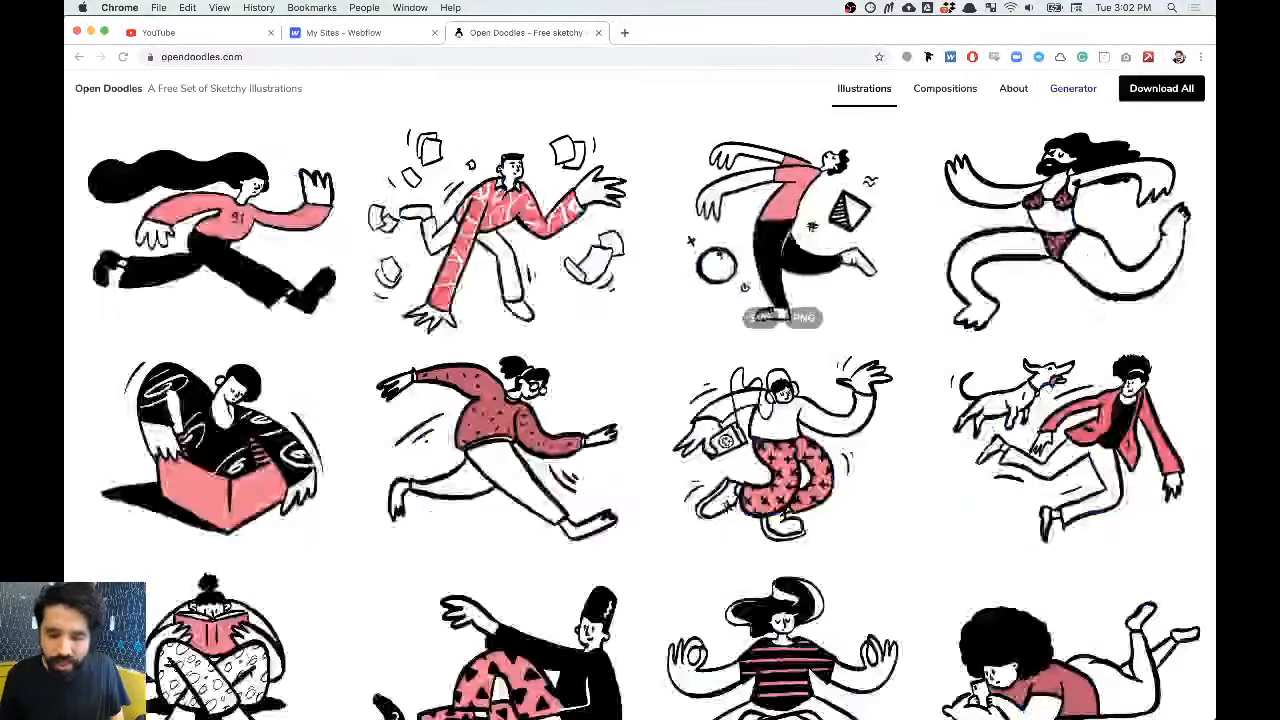
scroll(1150, 140, down, 5)
scroll(495, 400, down, 20)
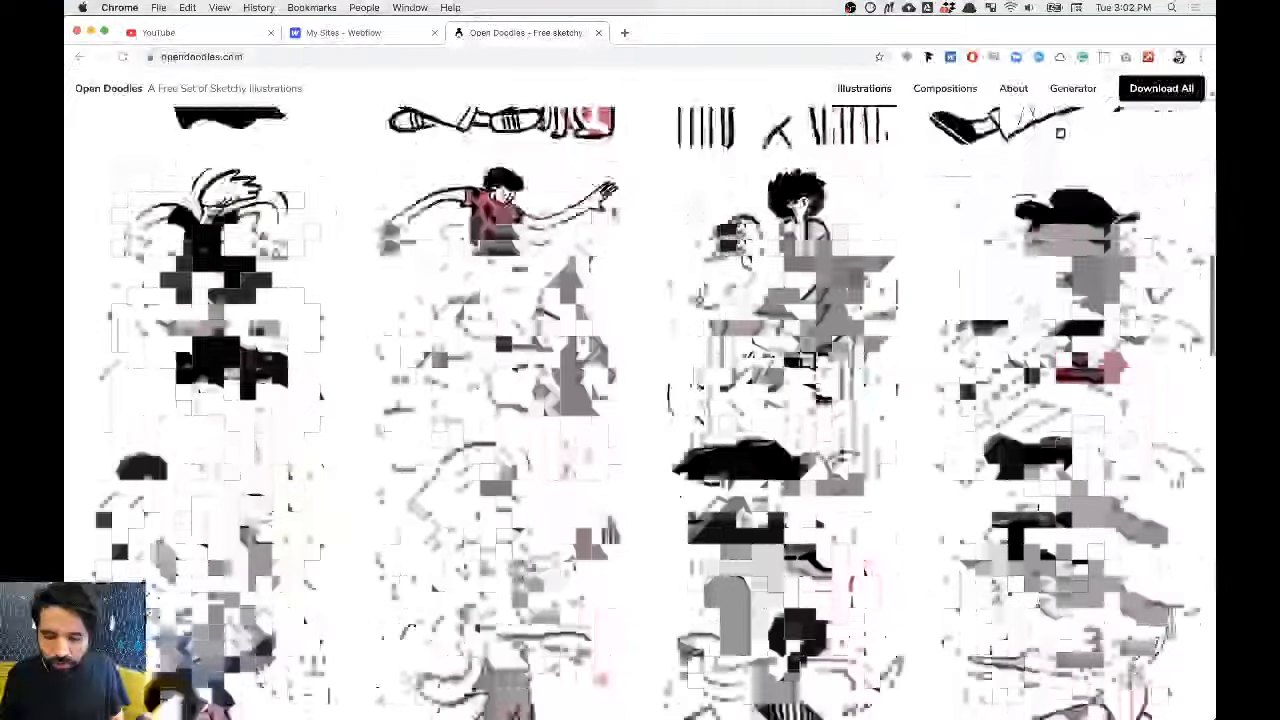
scroll(495, 398, up, 20)
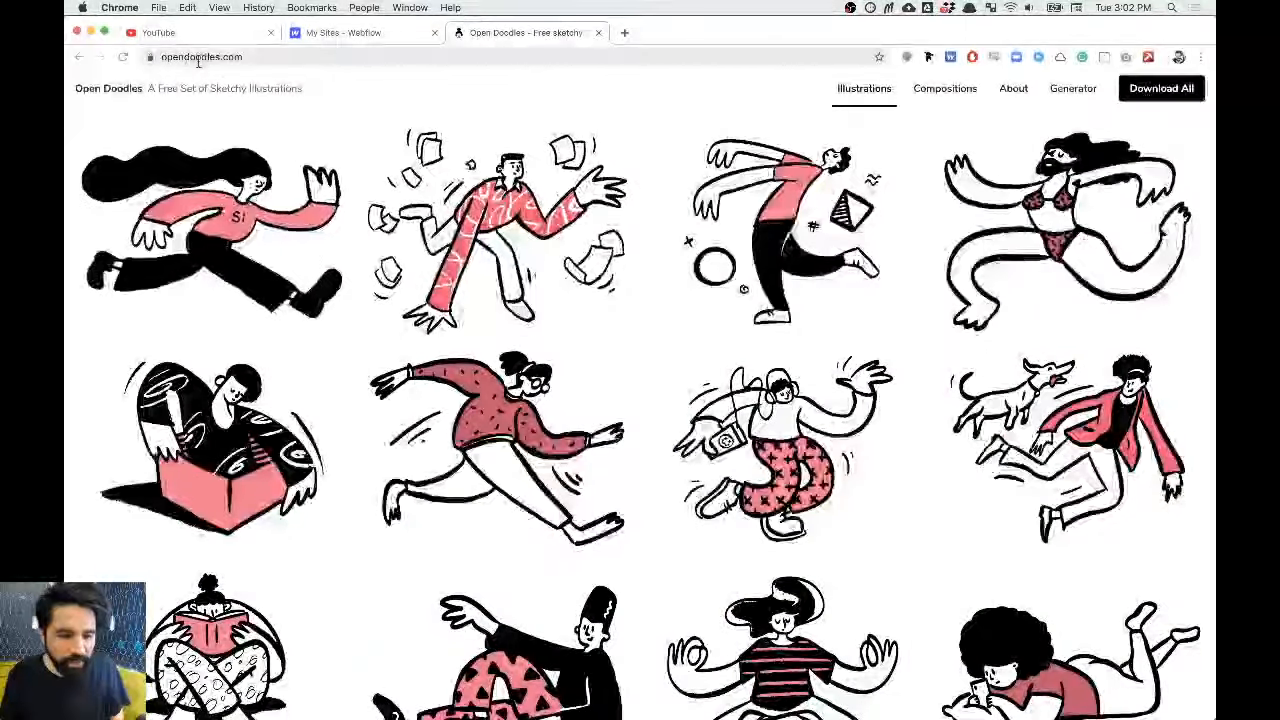
click(599, 33)
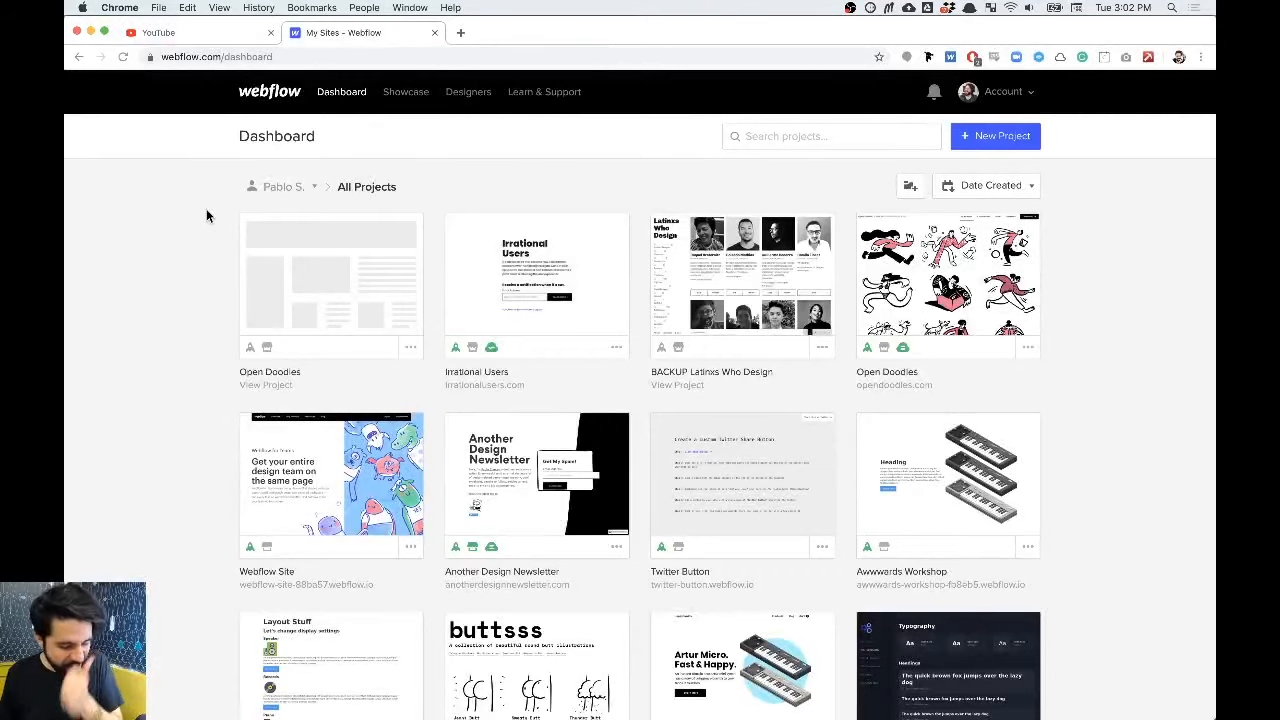
Step: Check the artboards in InVision Studio and the YouTube live chat in Chrome, and return to the Webflow dashboard
key(super+Tab)
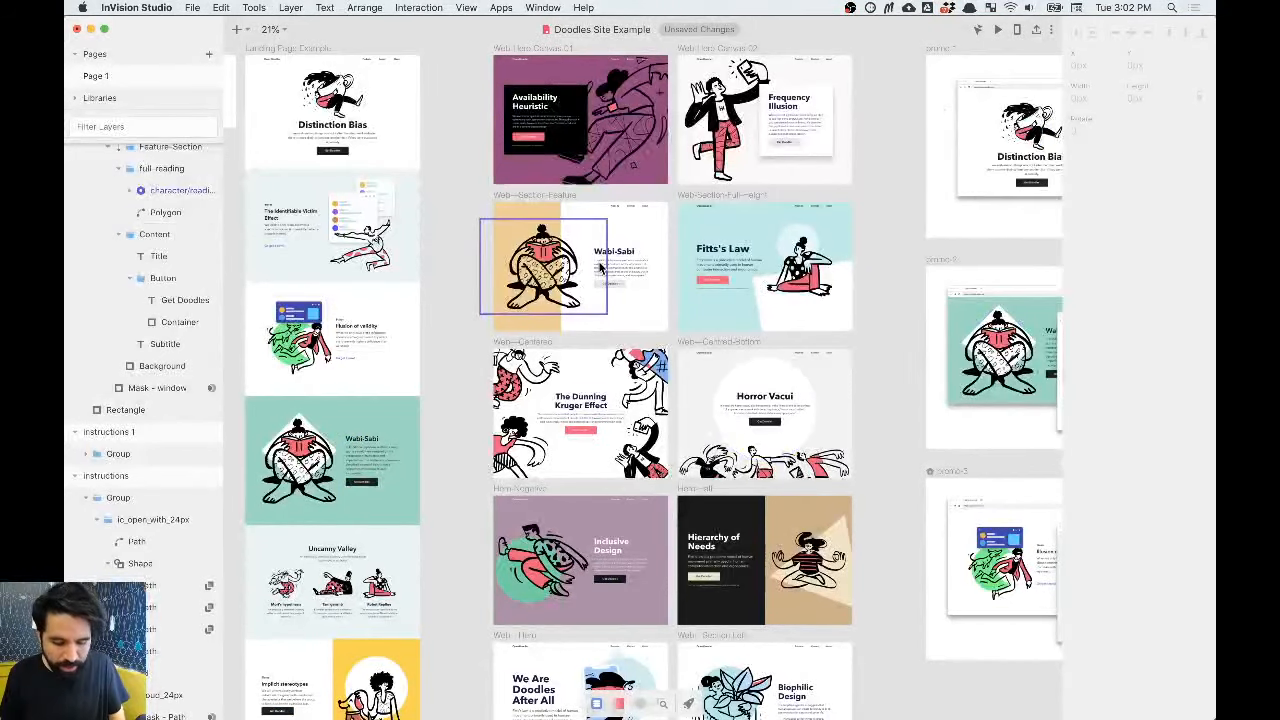
key(super+Tab)
click(223, 37)
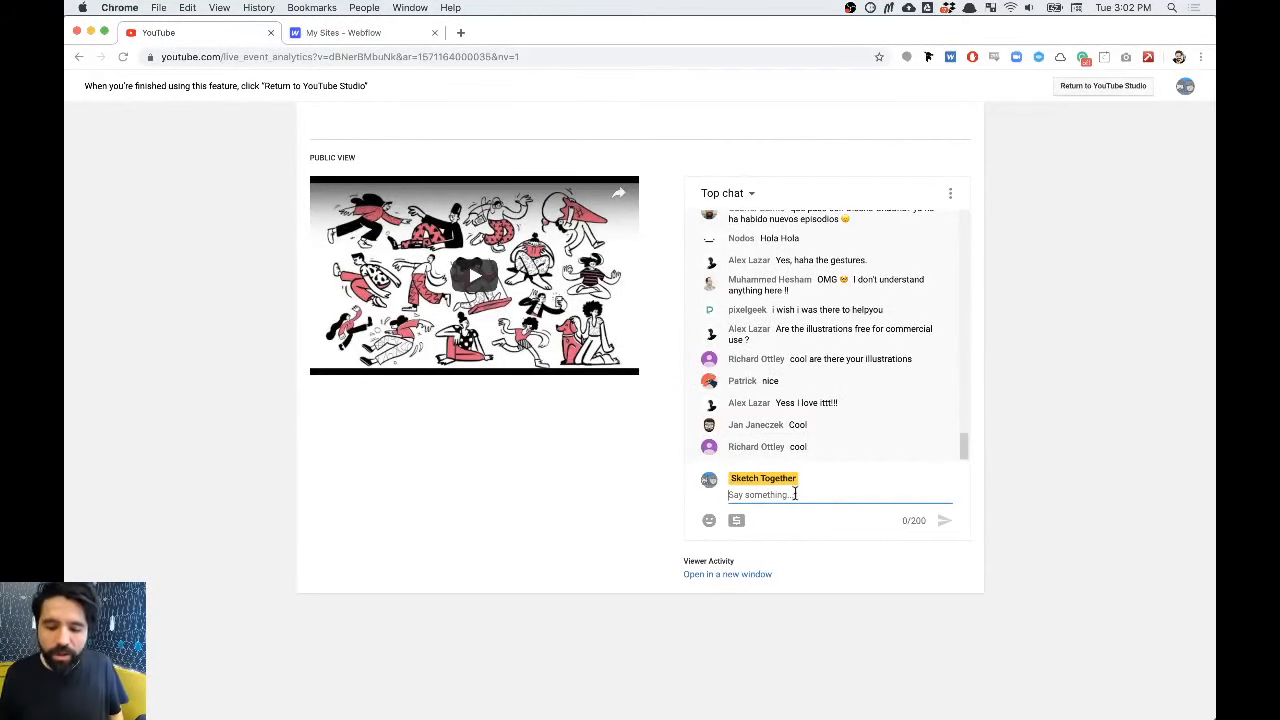
click(382, 36)
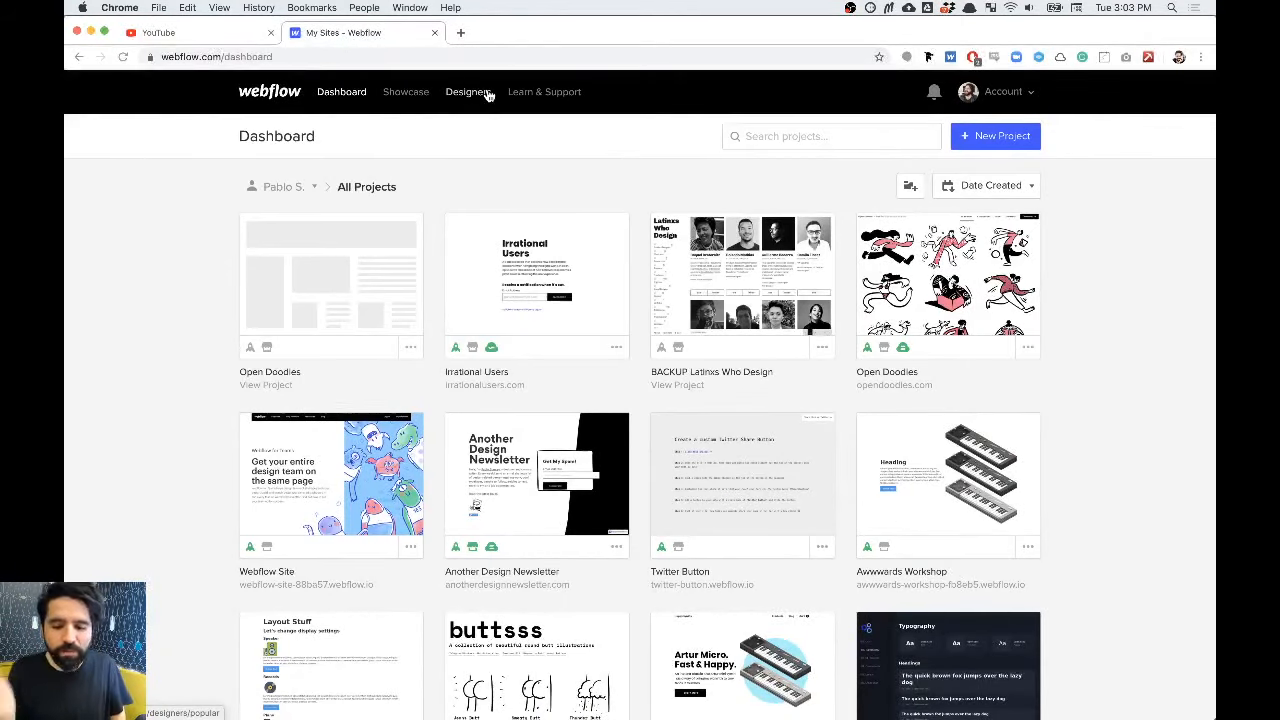
key(super+Tab)
scroll(446, 127, left, 4)
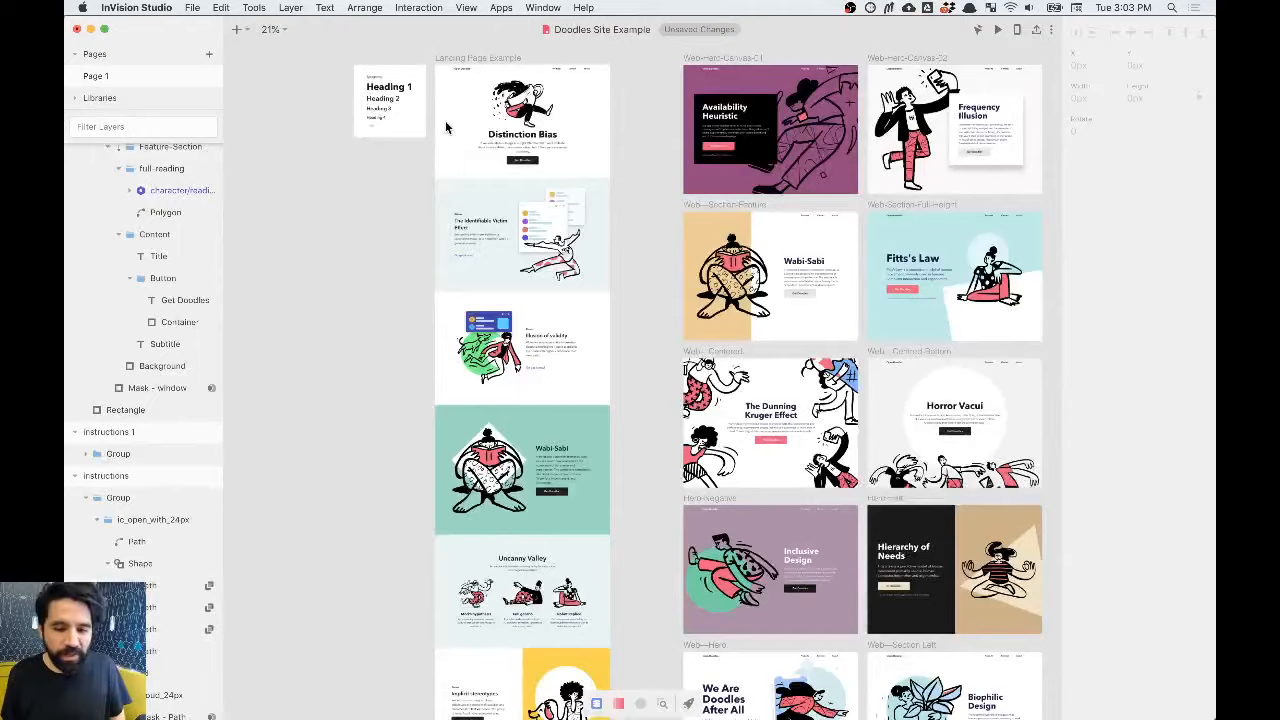
key(super+Tab)
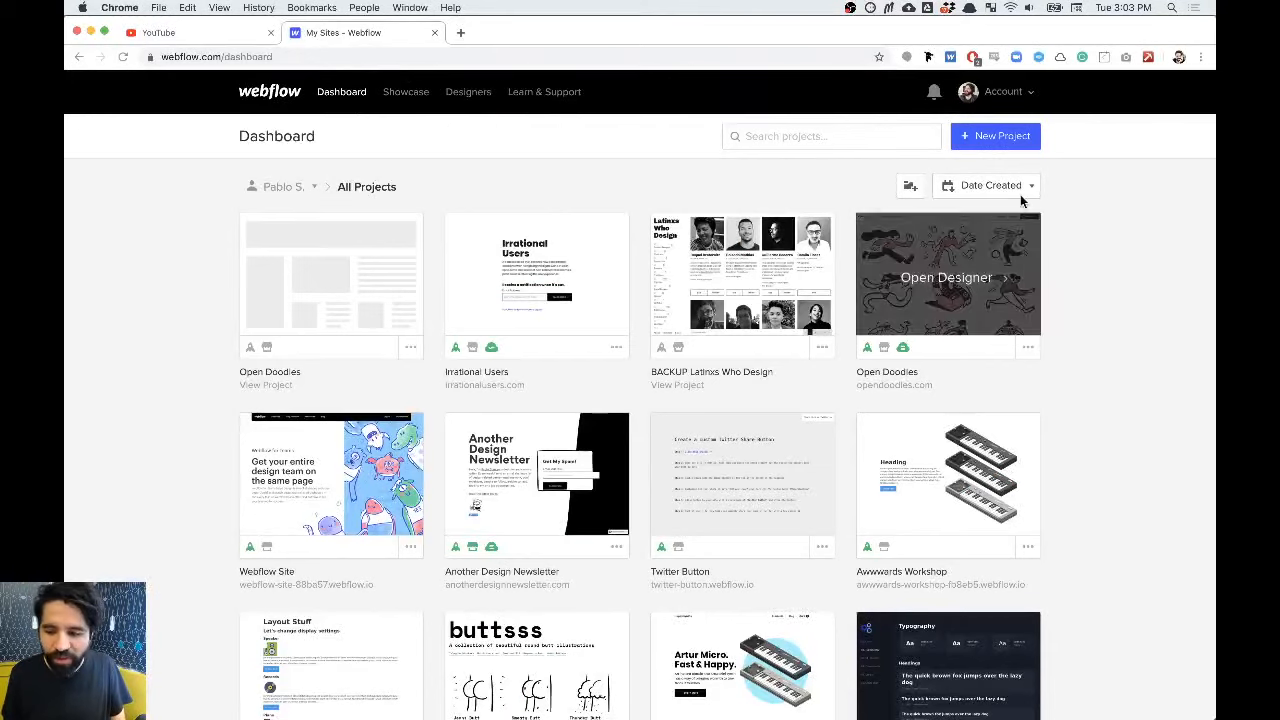
Step: Start a new Webflow project from the Blank Site preset
click(1013, 138)
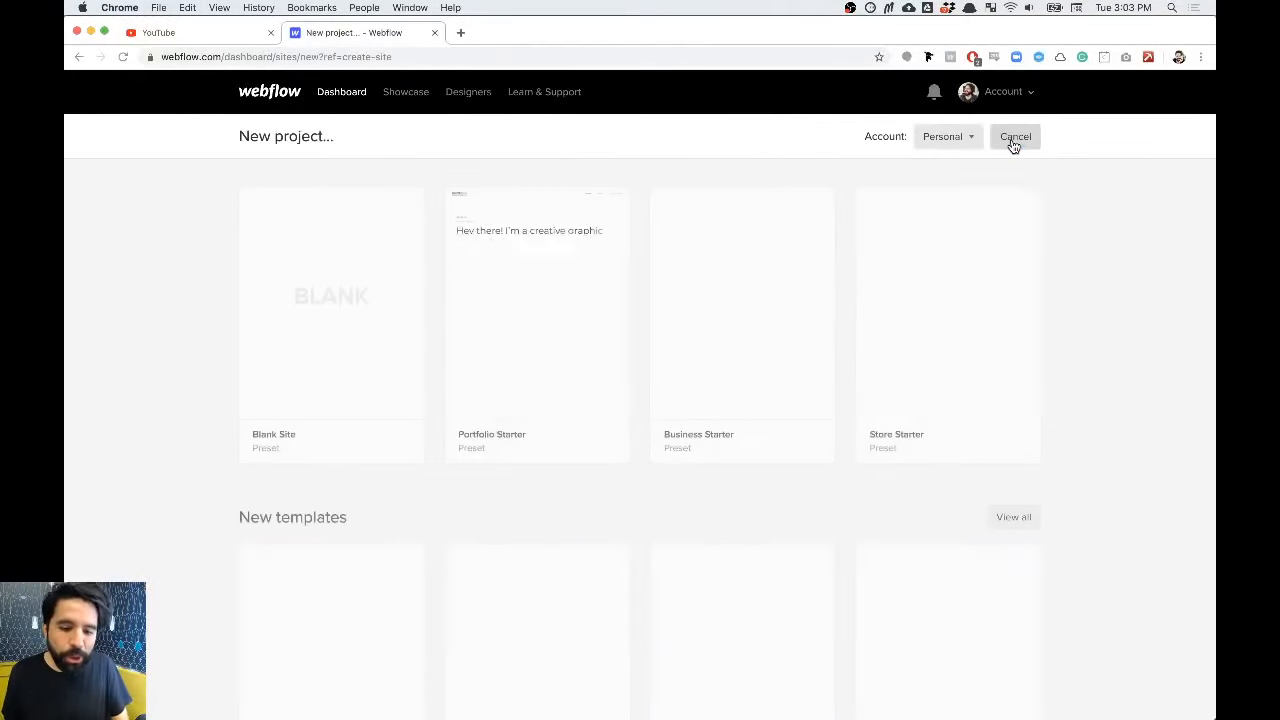
mouse_move(391, 329)
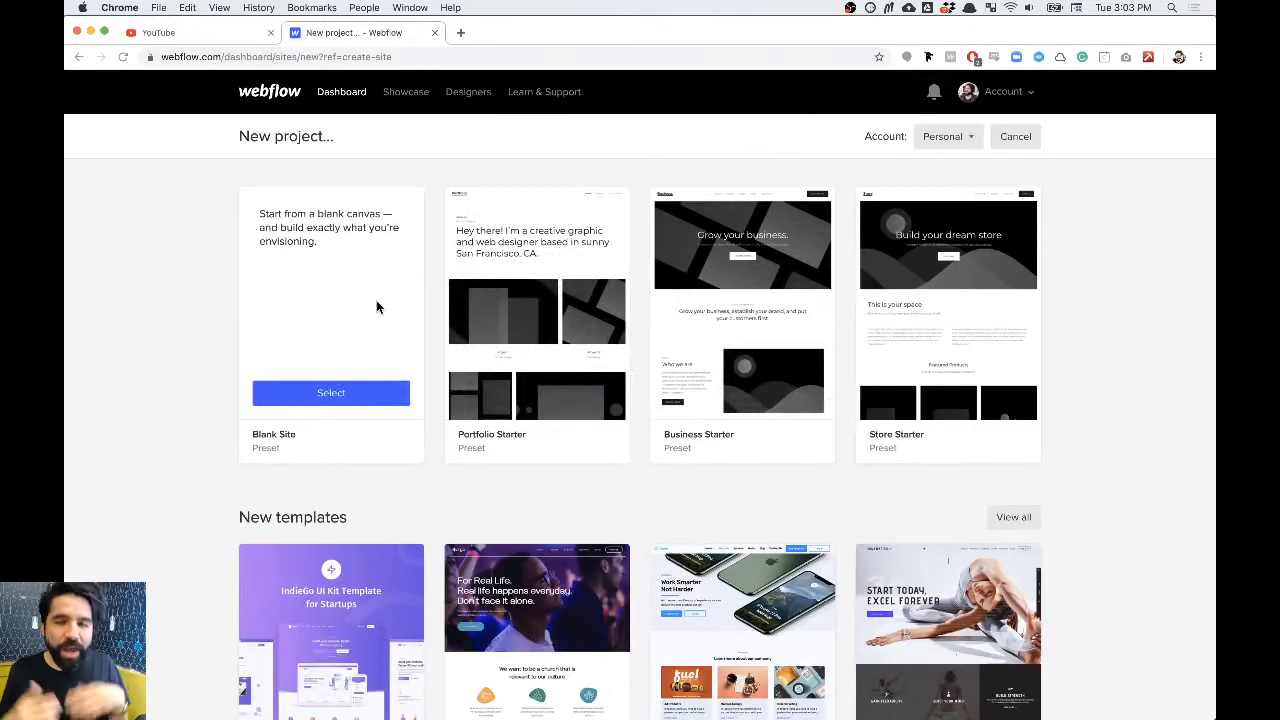
scroll(377, 307, down, 15)
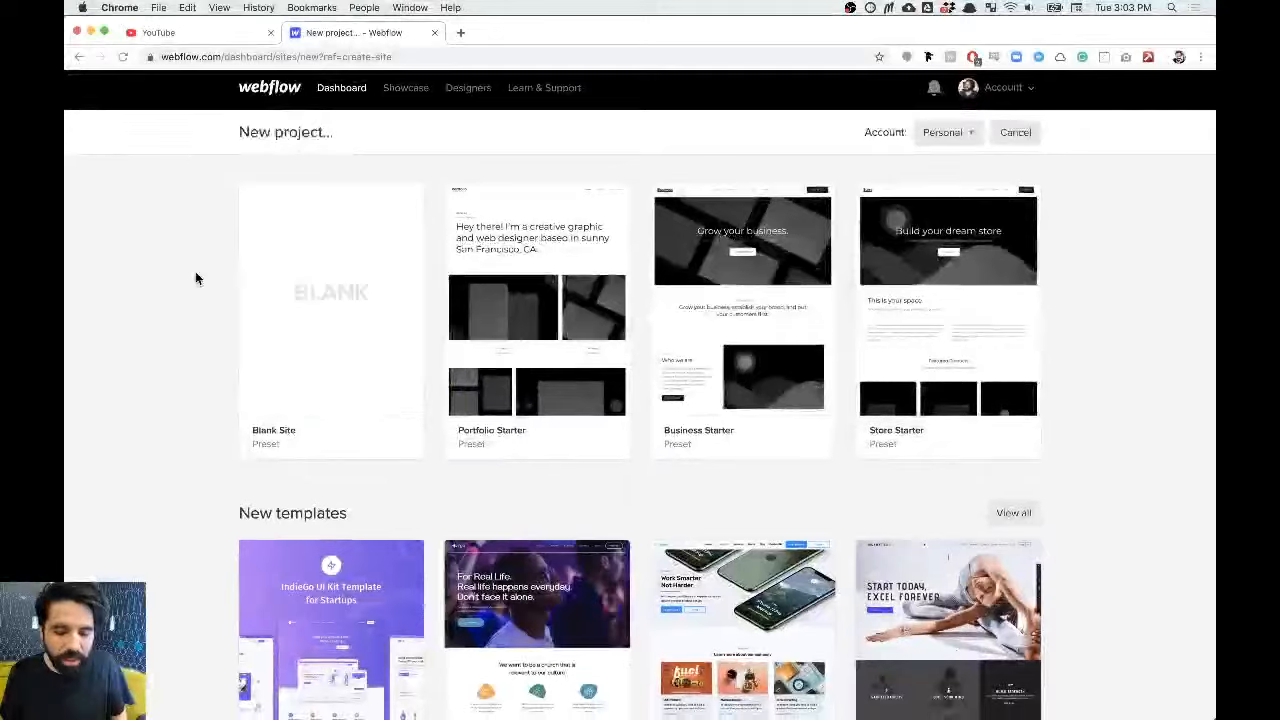
scroll(195, 275, down, 1)
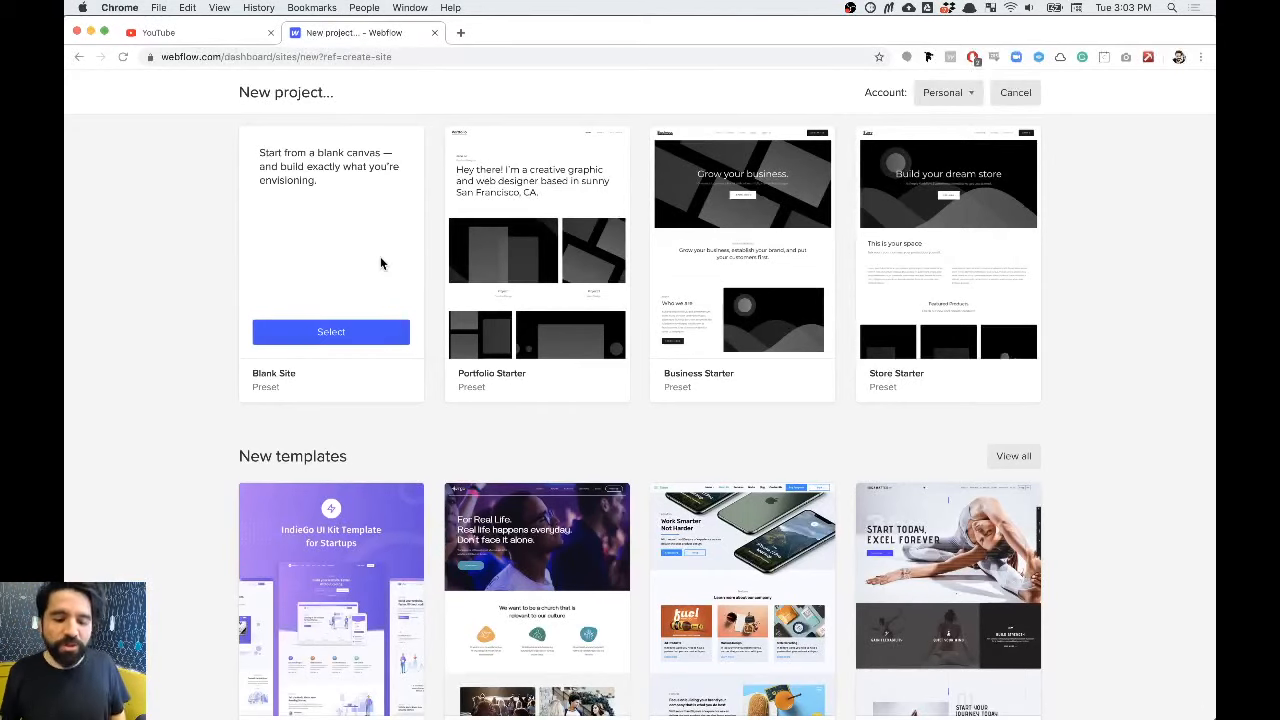
click(338, 333)
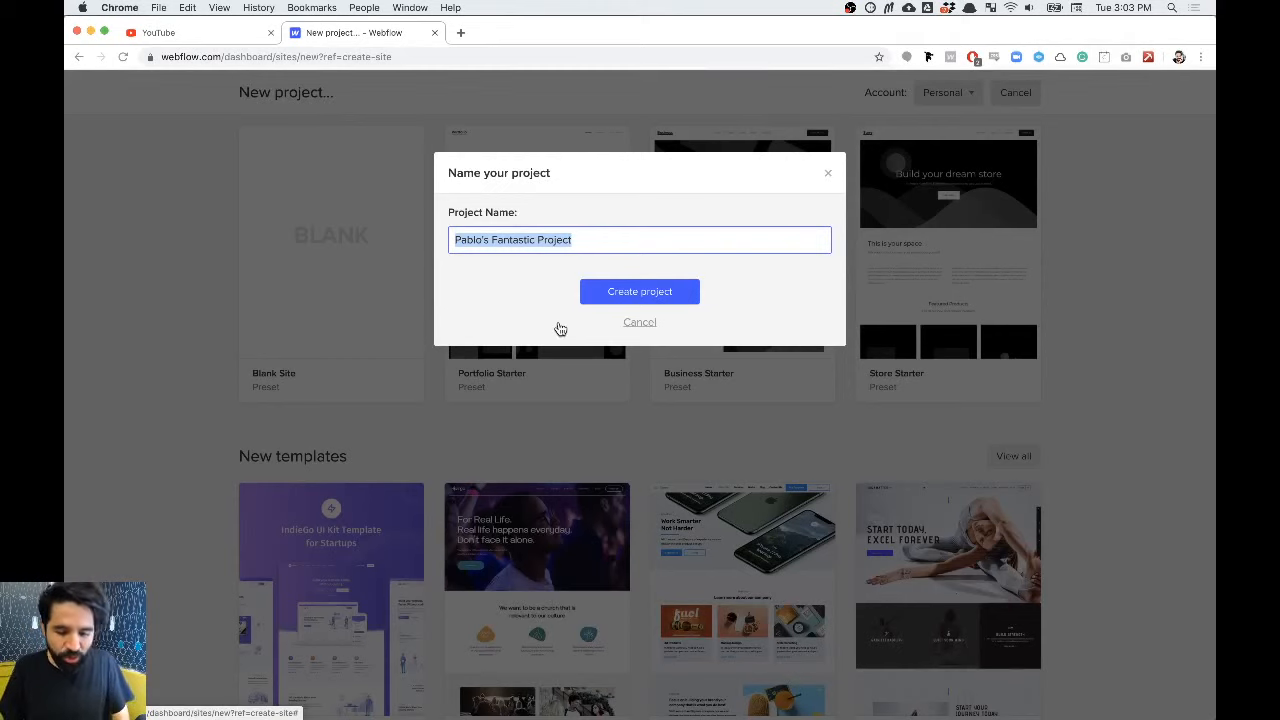
Step: Name the project "Doodles Site Example" after the InVision Studio file and create it
key(super+Tab)
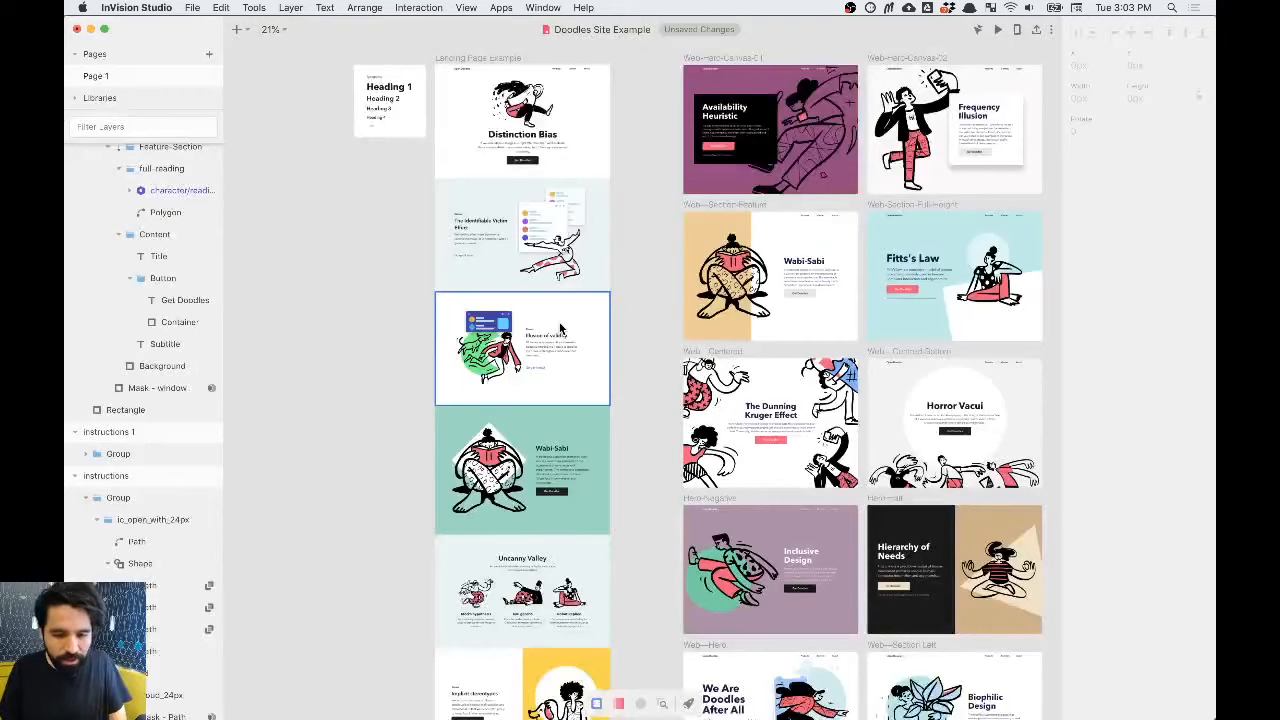
key(super+Tab)
text(Doodle)
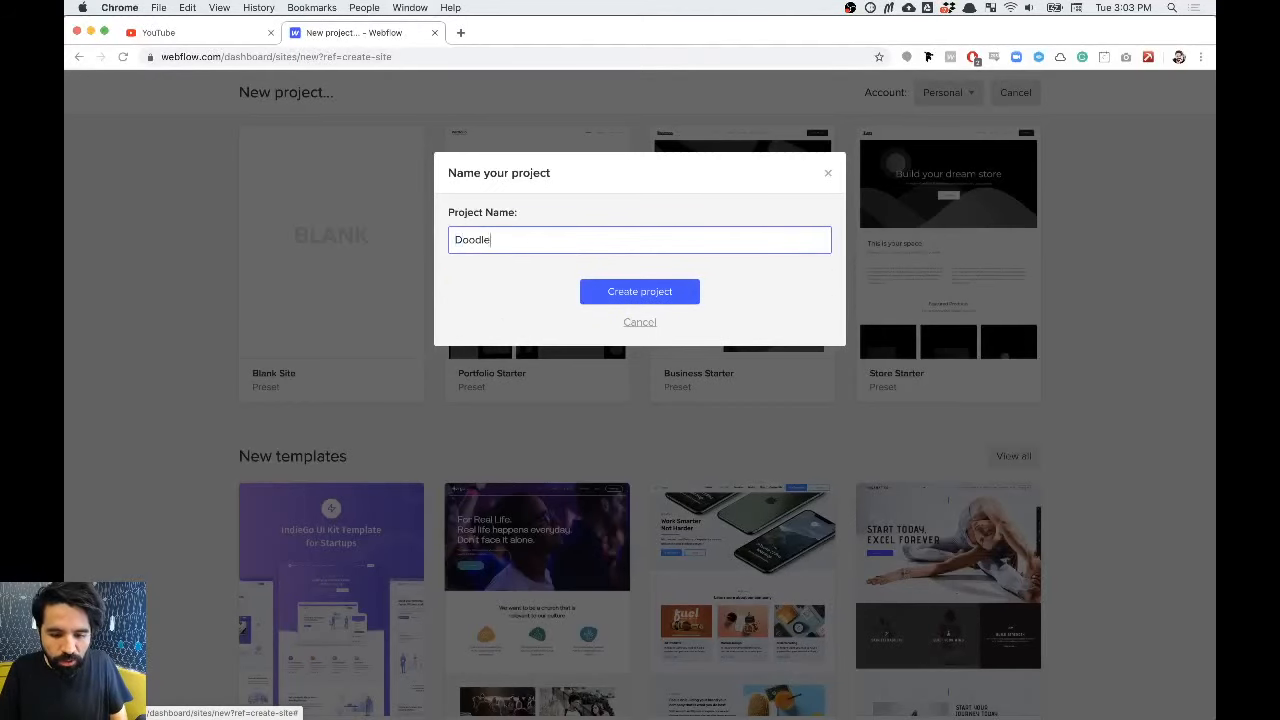
text(s Site EX)
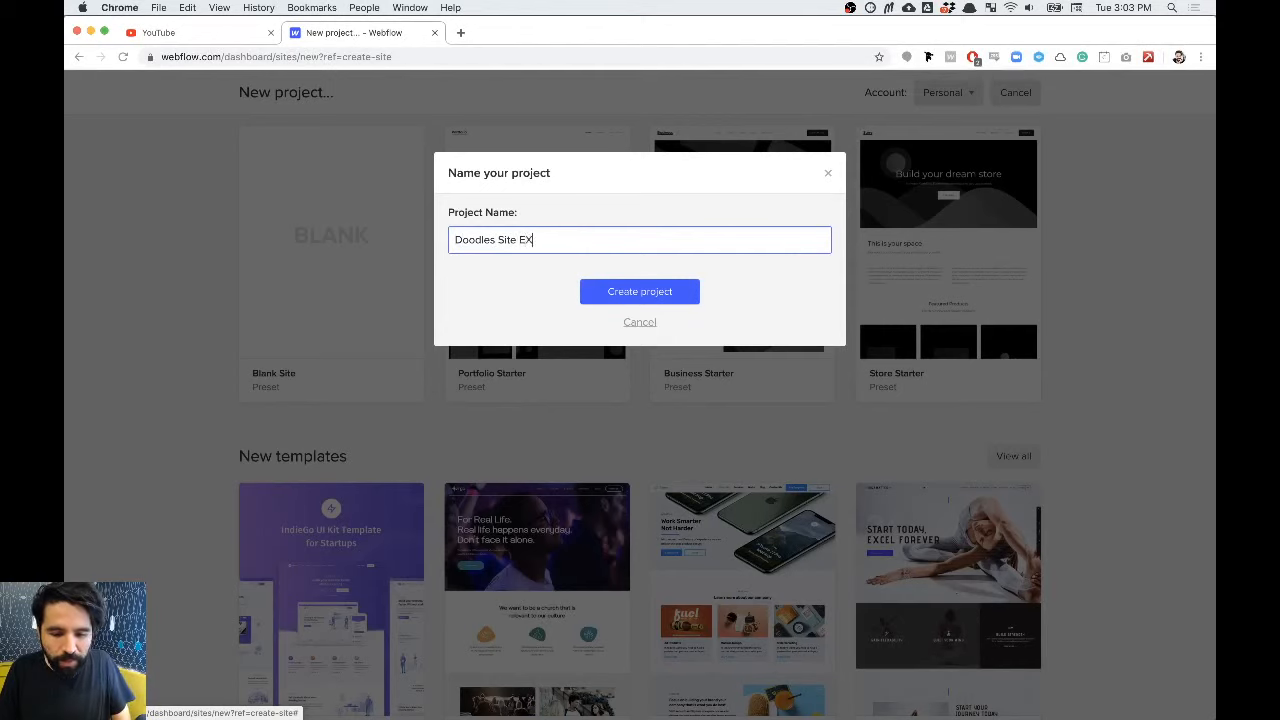
text(A)
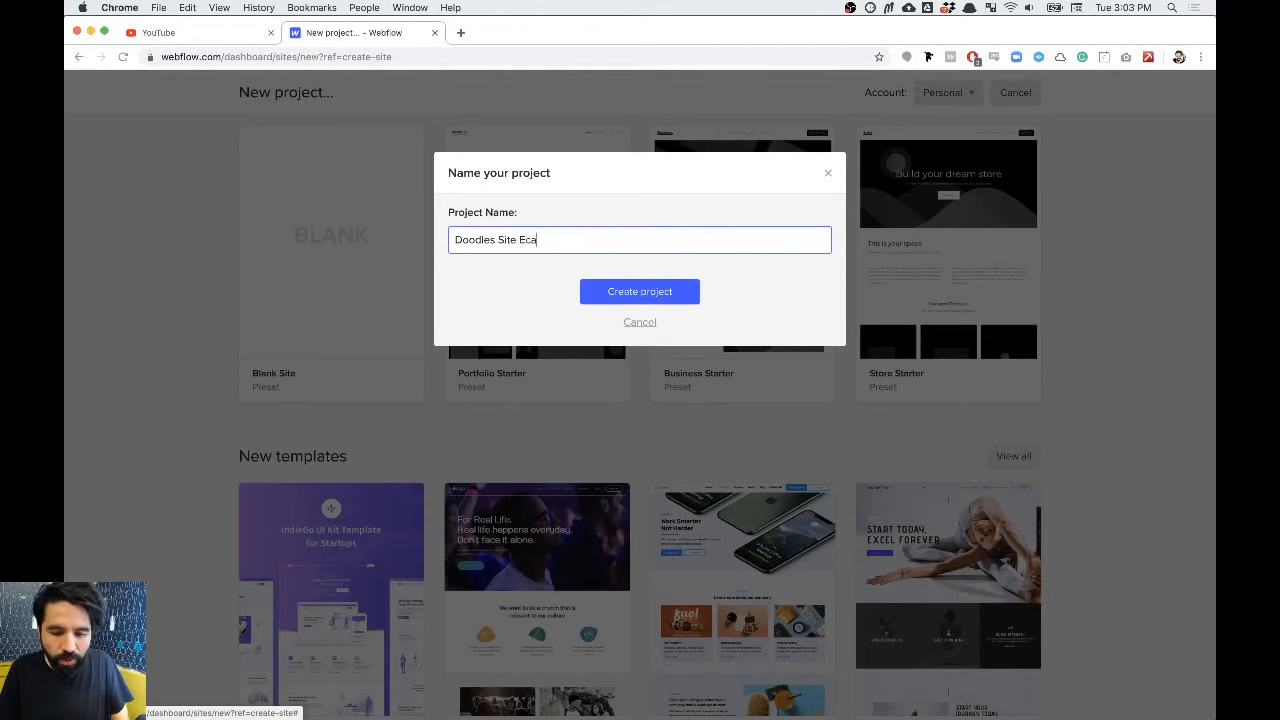
click(654, 287)
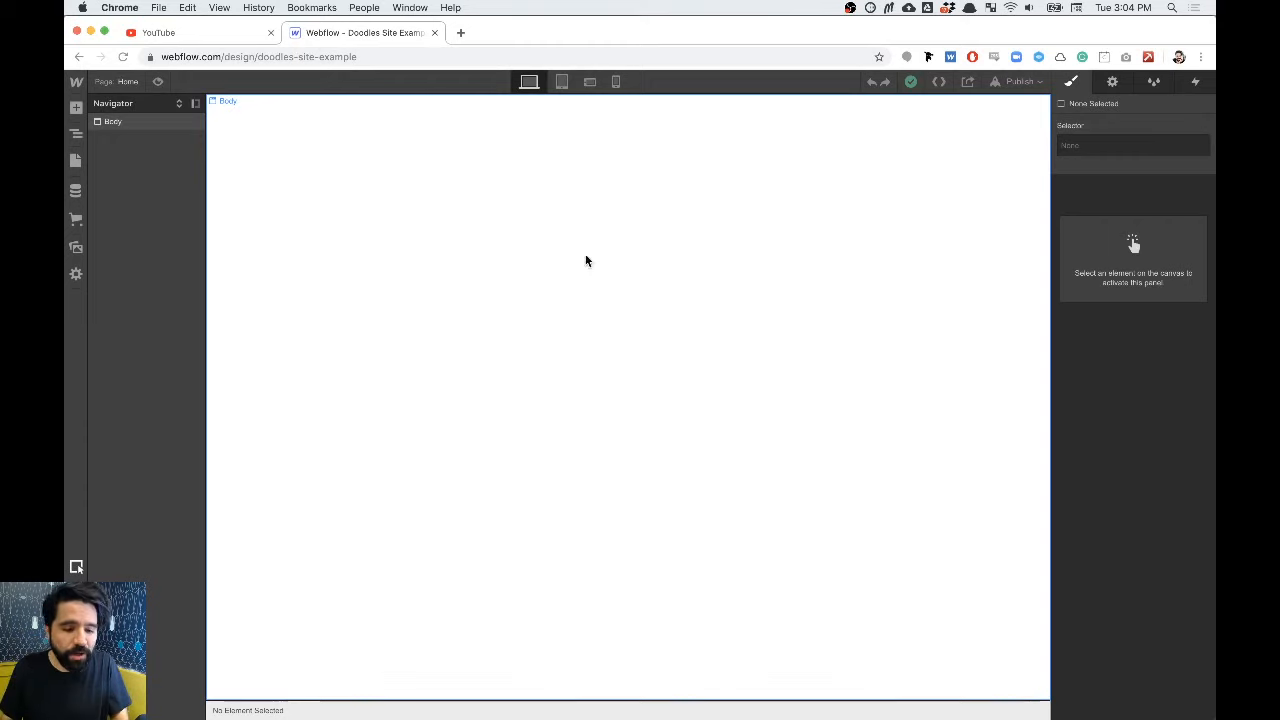
Step: Switch to InVision Studio and examine the landing page's hero section up close, selecting its hero-content group
key(super+Tab)
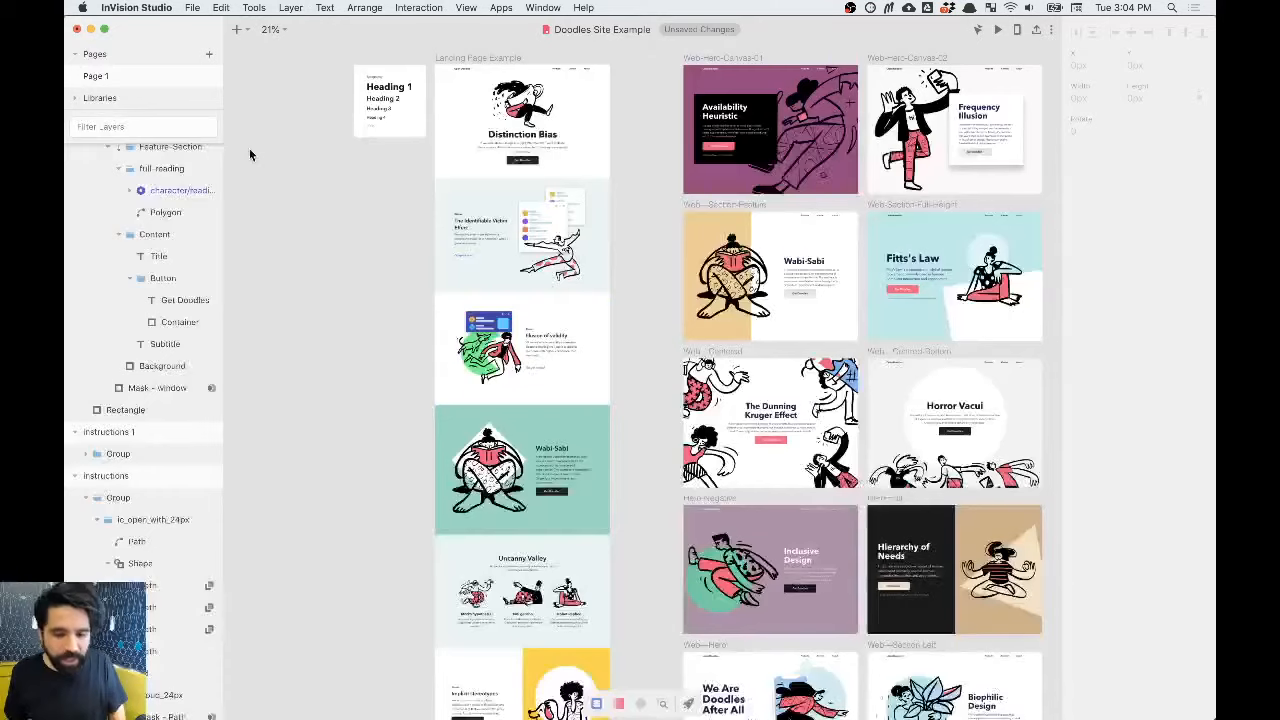
scroll(490, 138, up, 3)
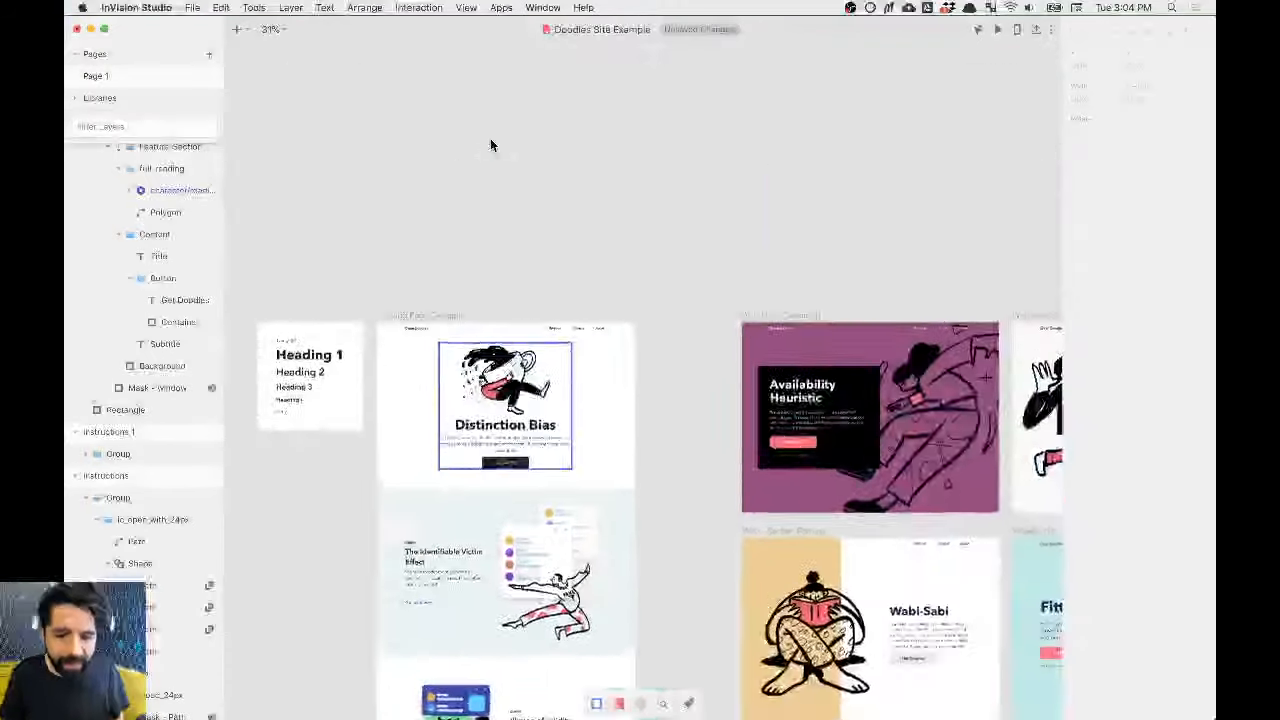
drag(391, 123, 714, 320)
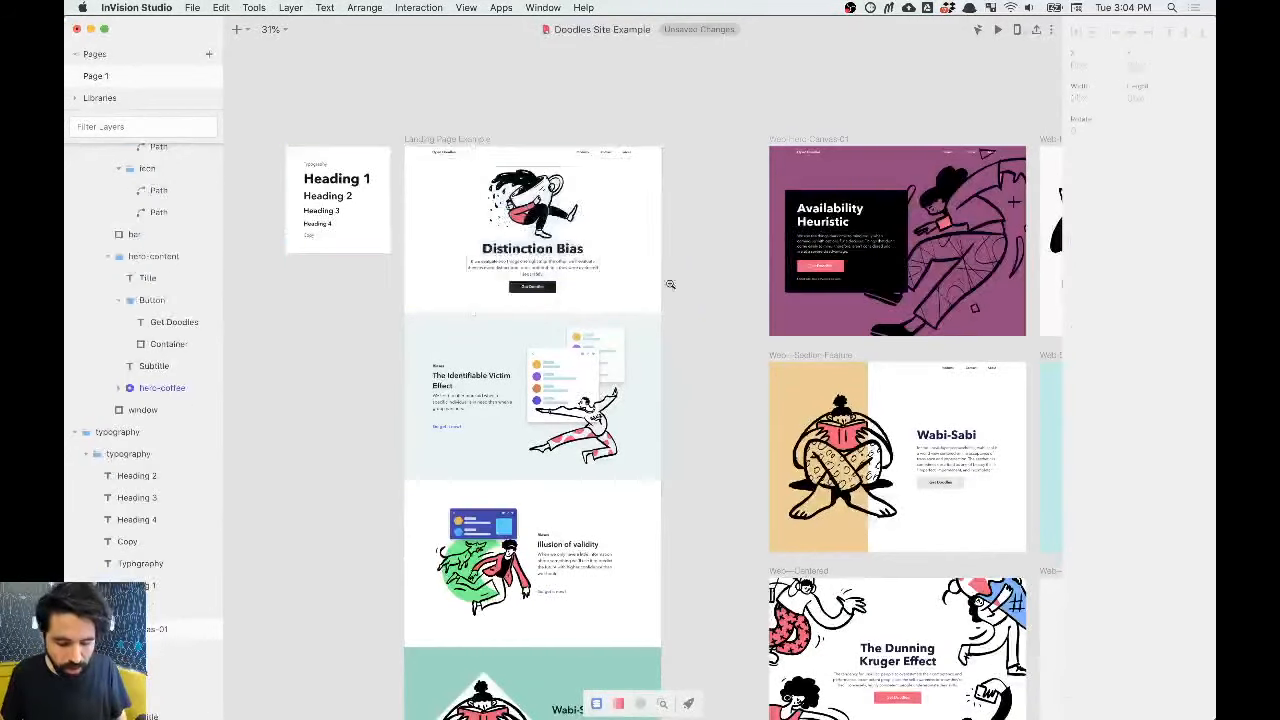
drag(396, 138, 674, 303)
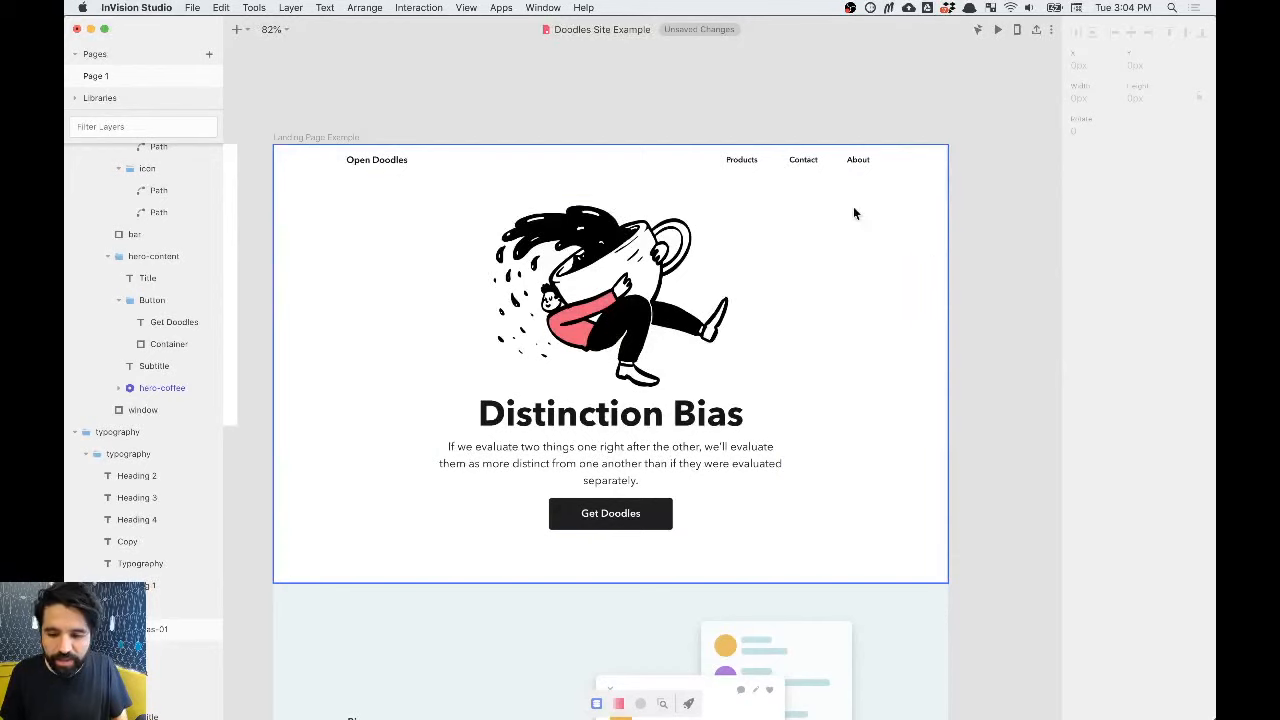
click(657, 374)
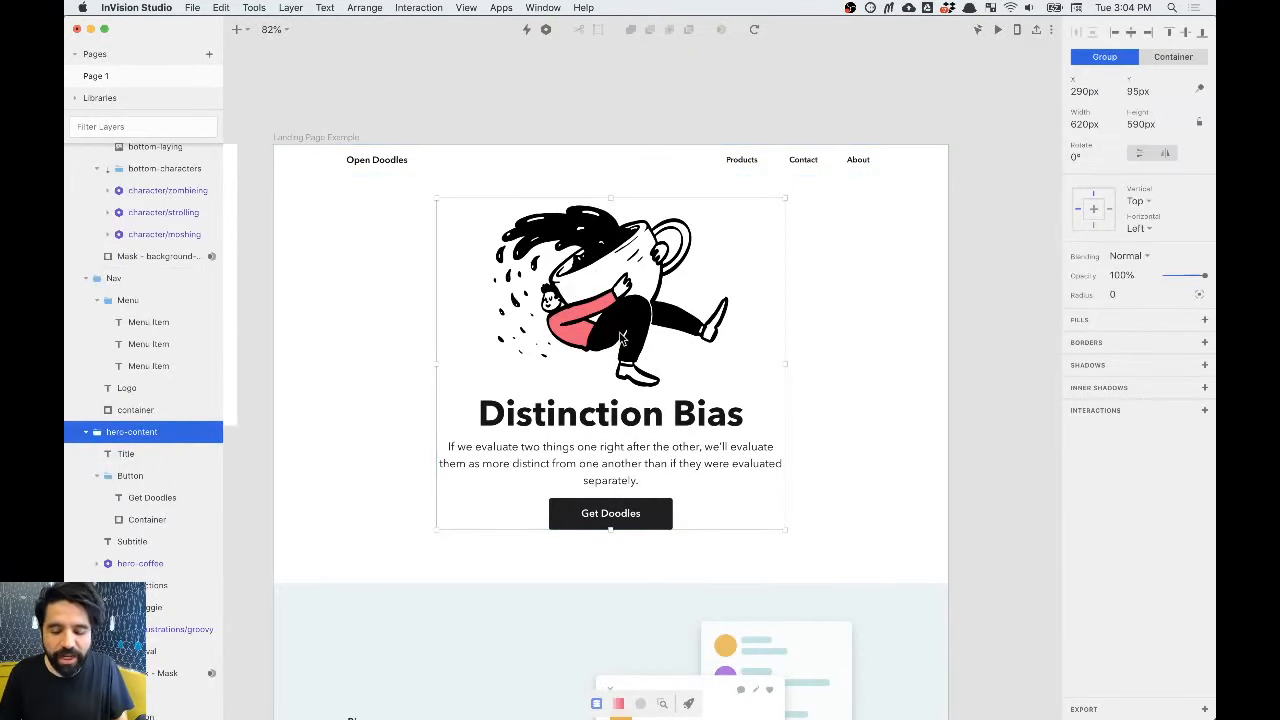
Step: Switch back to Chrome, add a Section to the empty Webflow page, and nest a Div Block inside it
key(super+Tab)
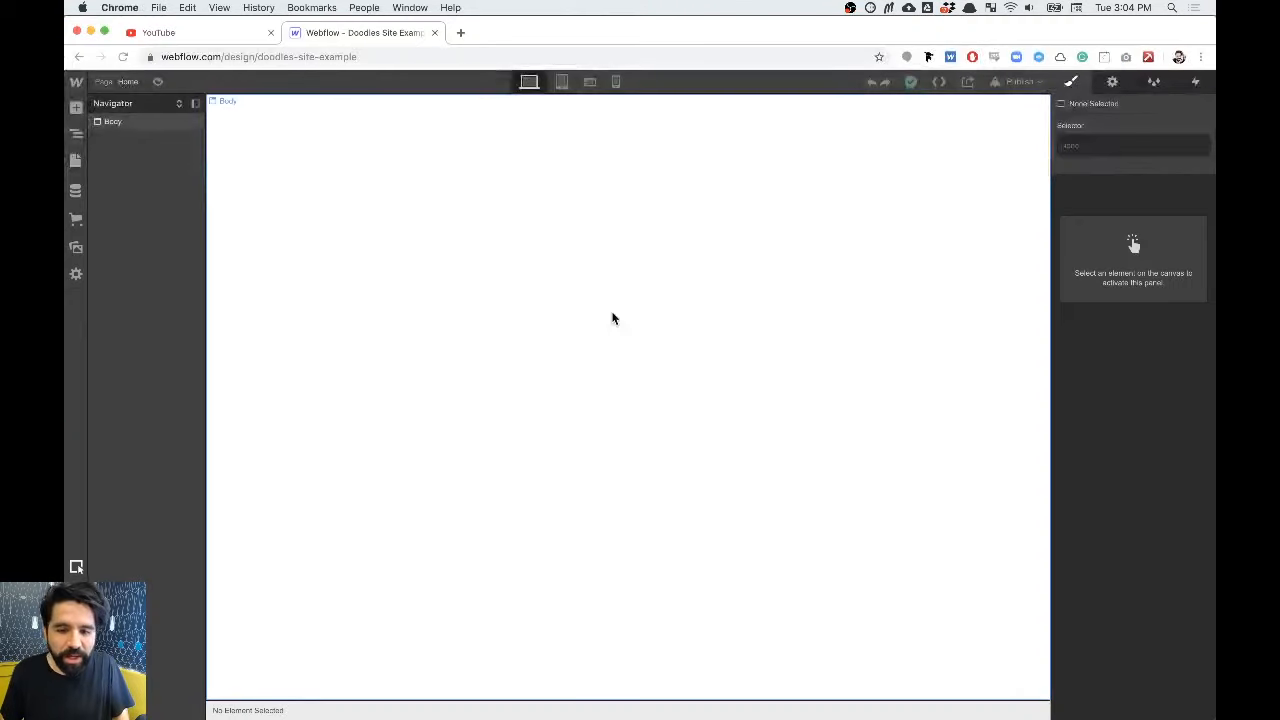
click(77, 108)
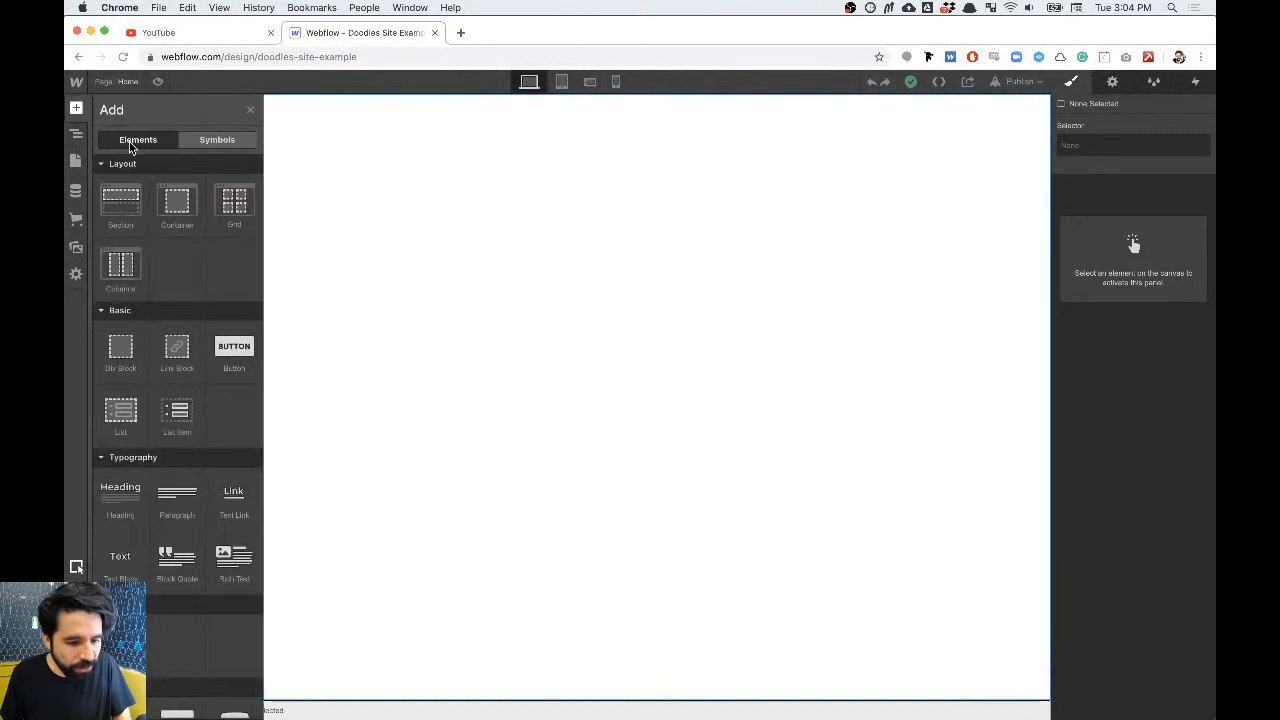
click(123, 203)
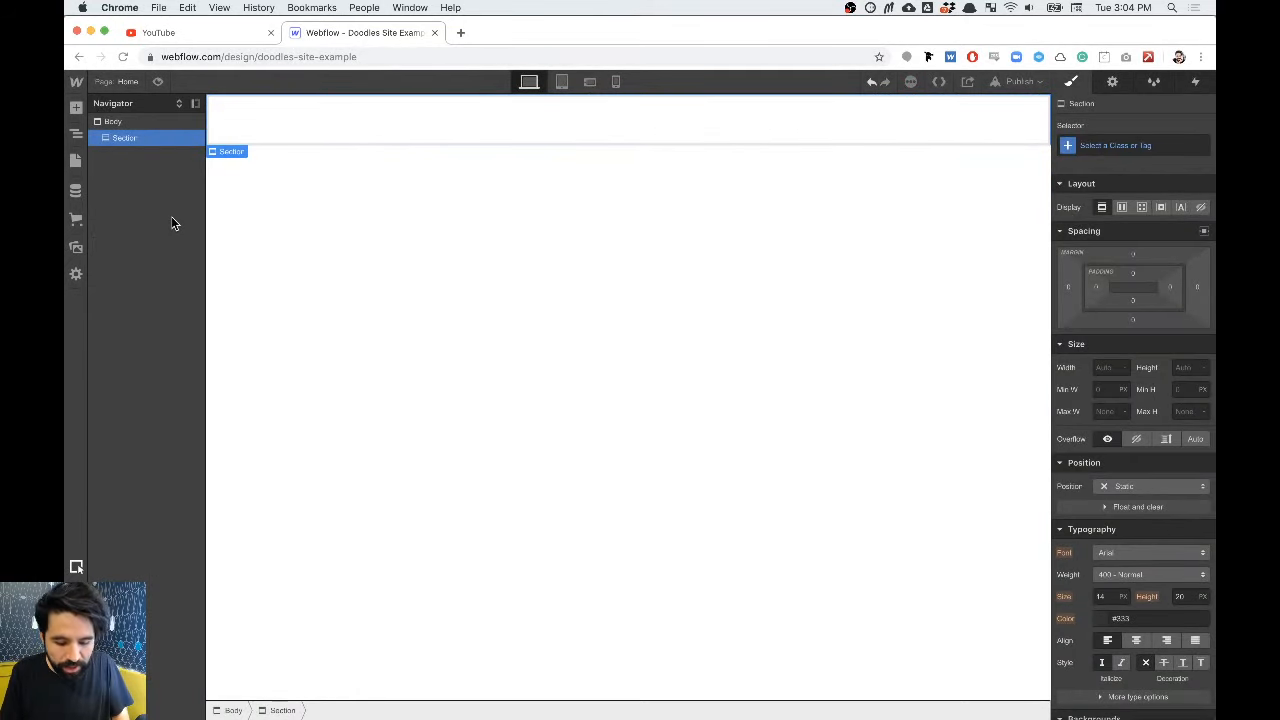
key(super+e)
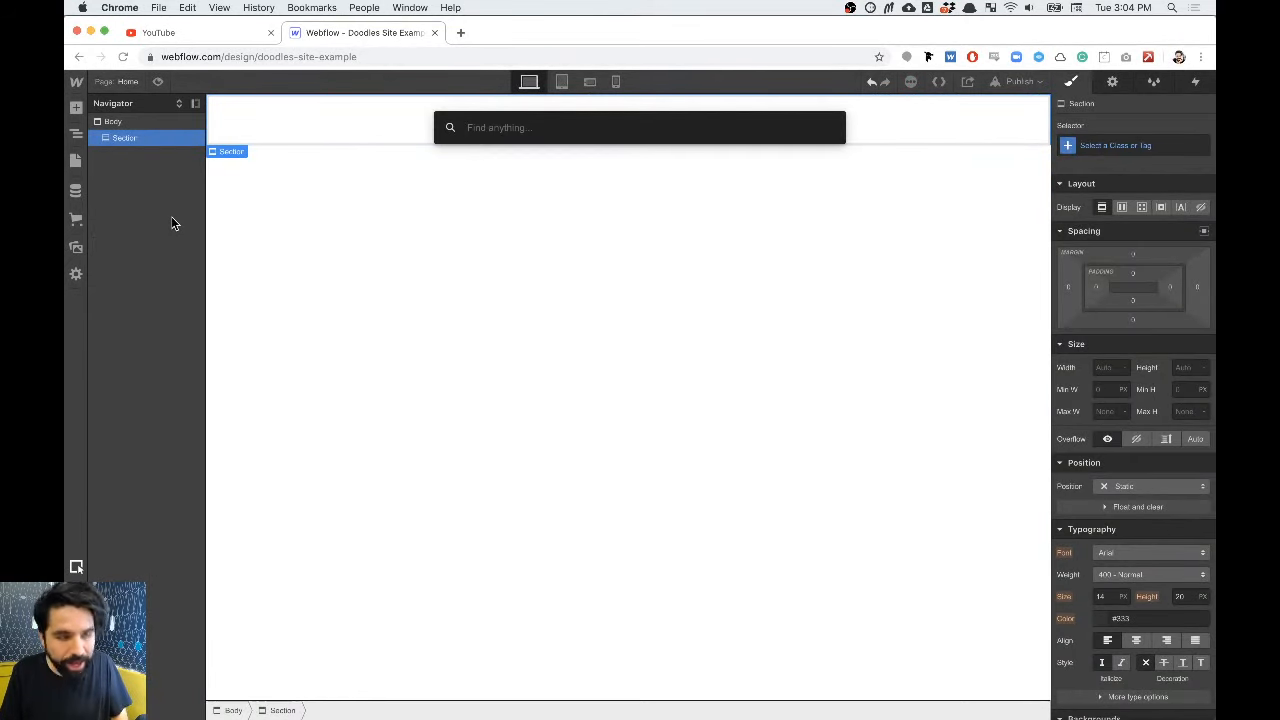
text(div)
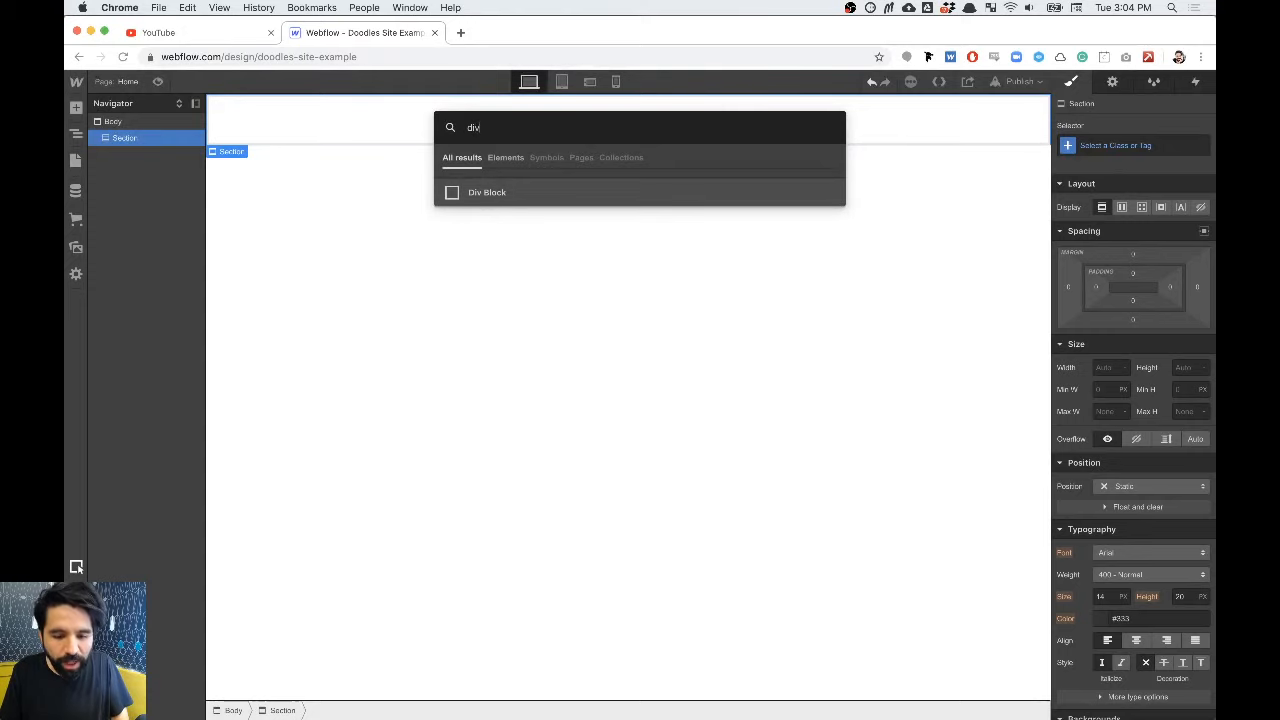
key(Return)
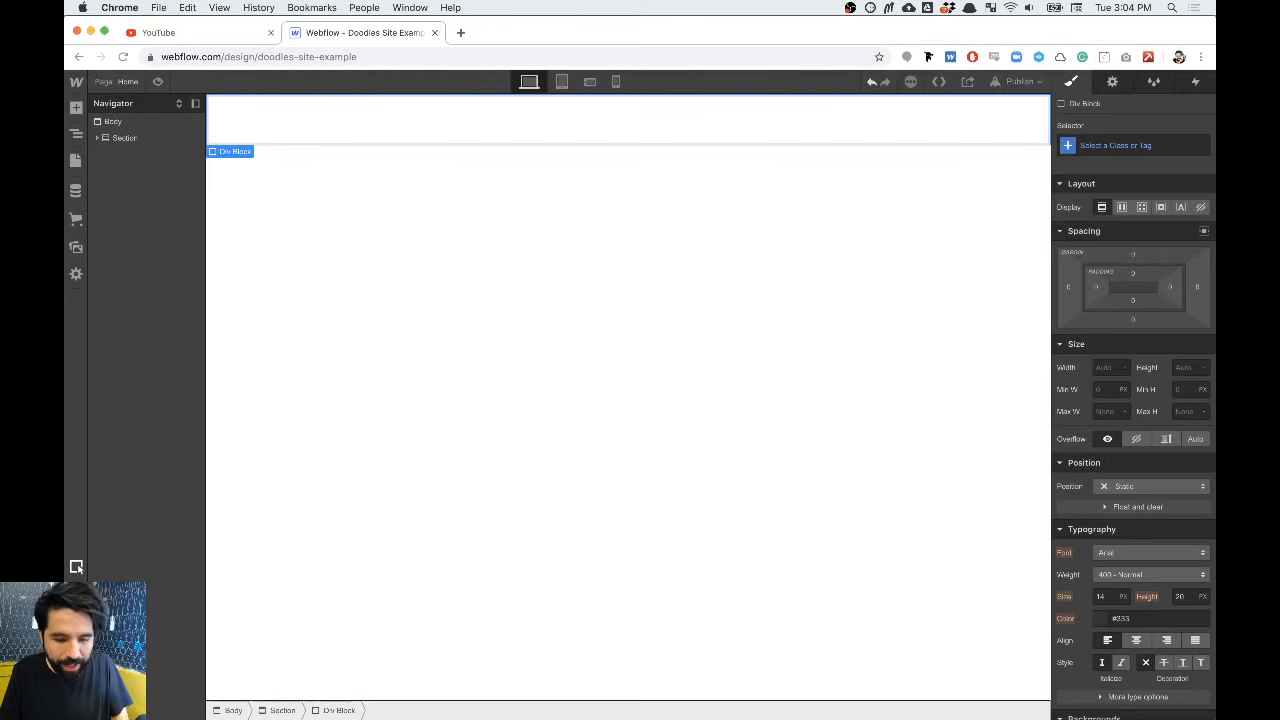
Step: Add an Image element inside the Div Block and a Heading element below it
key(super+e)
text(ima)
key(Return)
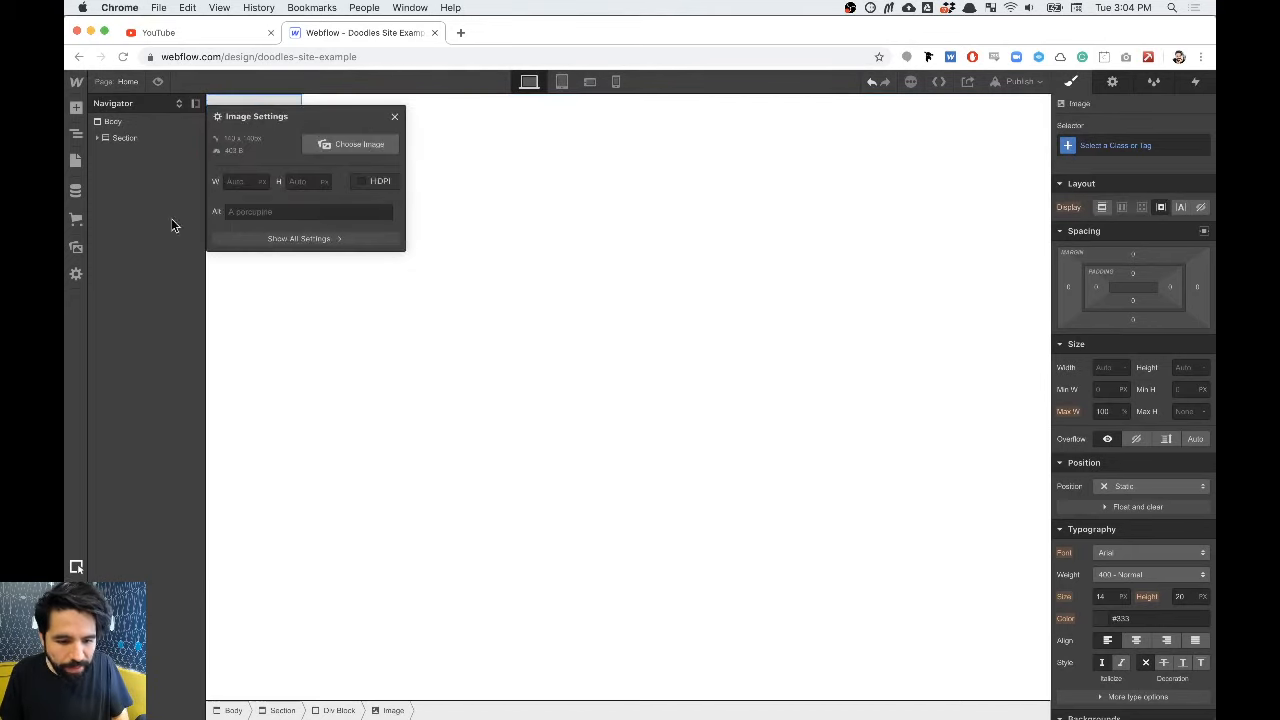
key(super+e)
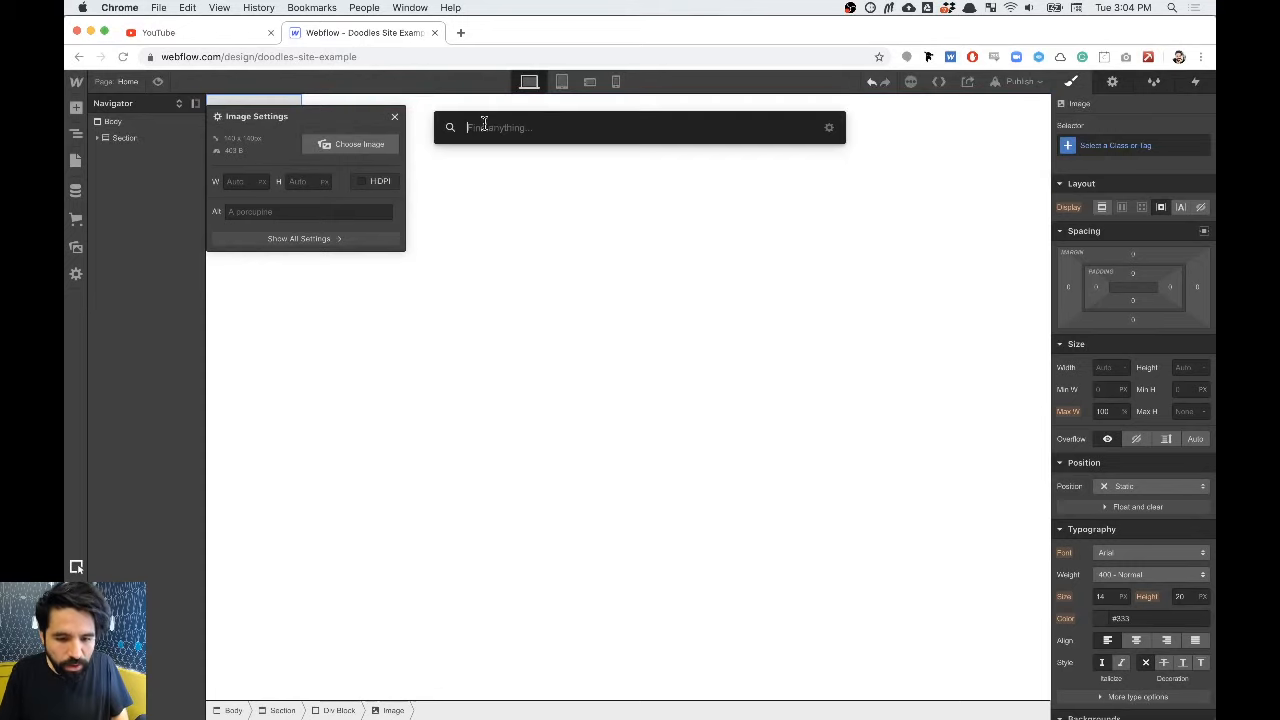
text(h)
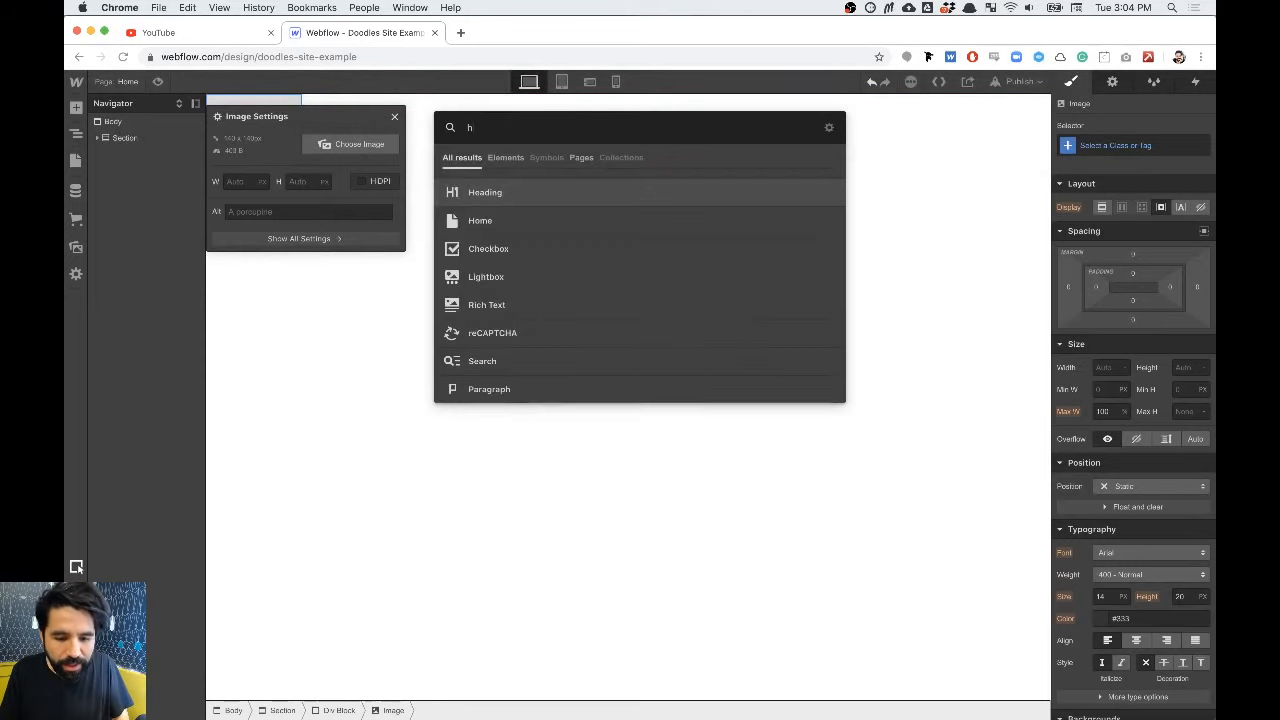
key(Return)
Step: Add a Paragraph and a Button below the heading, and search for the Button element once more
key(super+e)
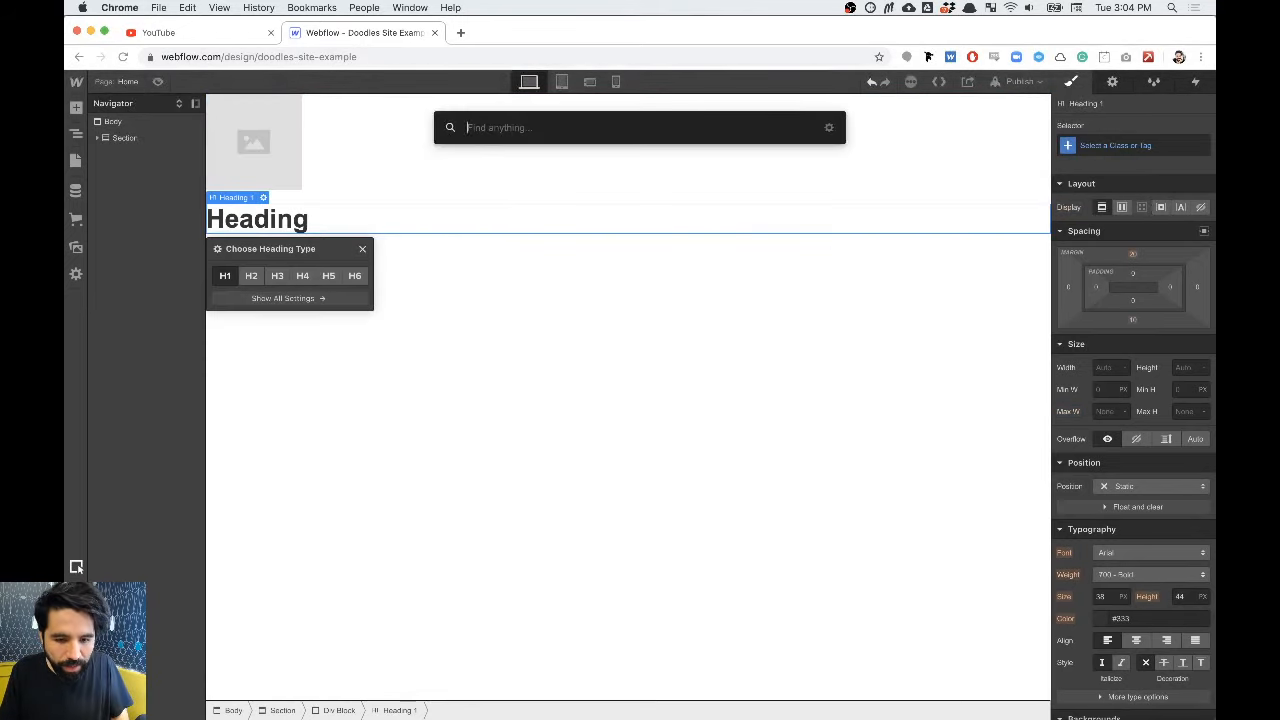
text(p)
key(Return)
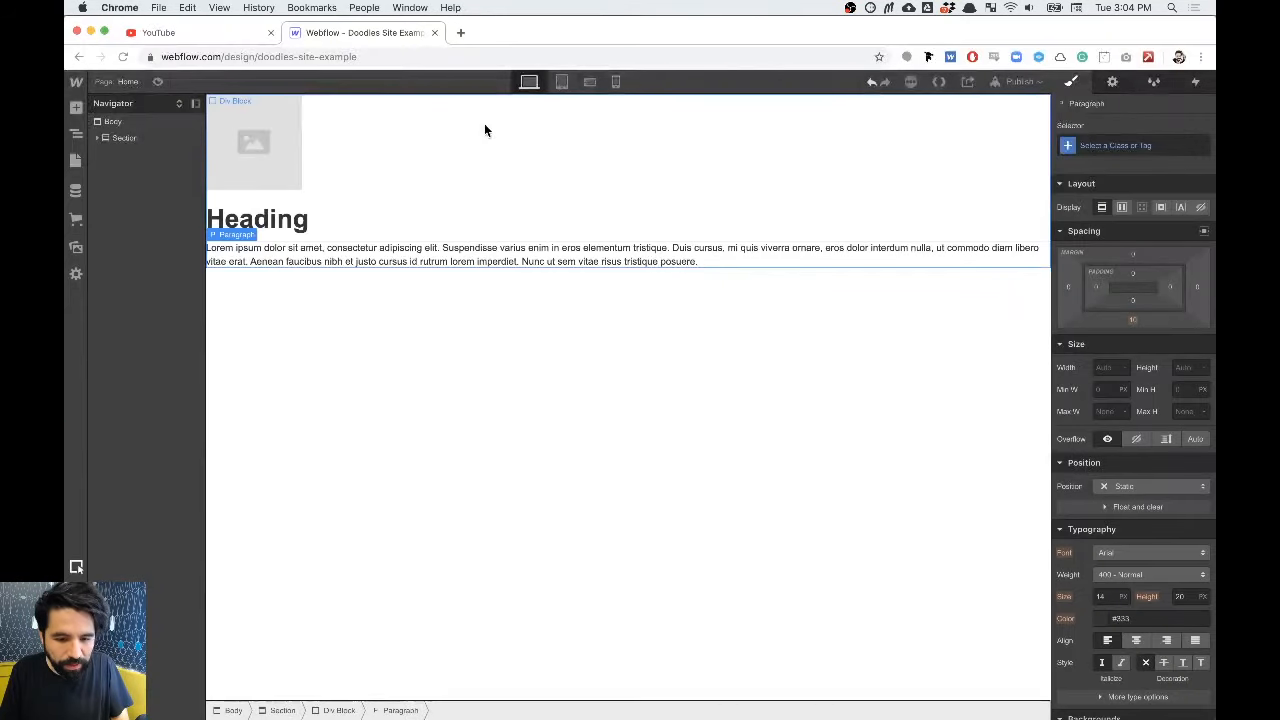
key(super+e)
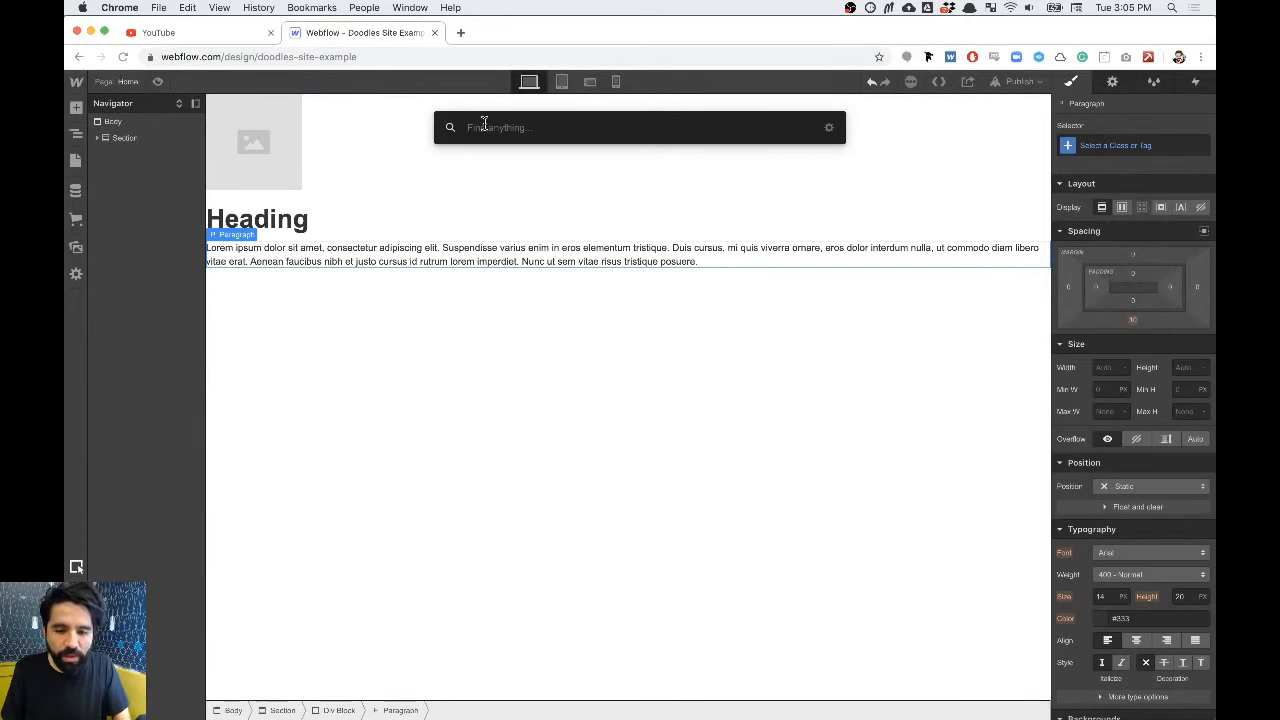
text(but)
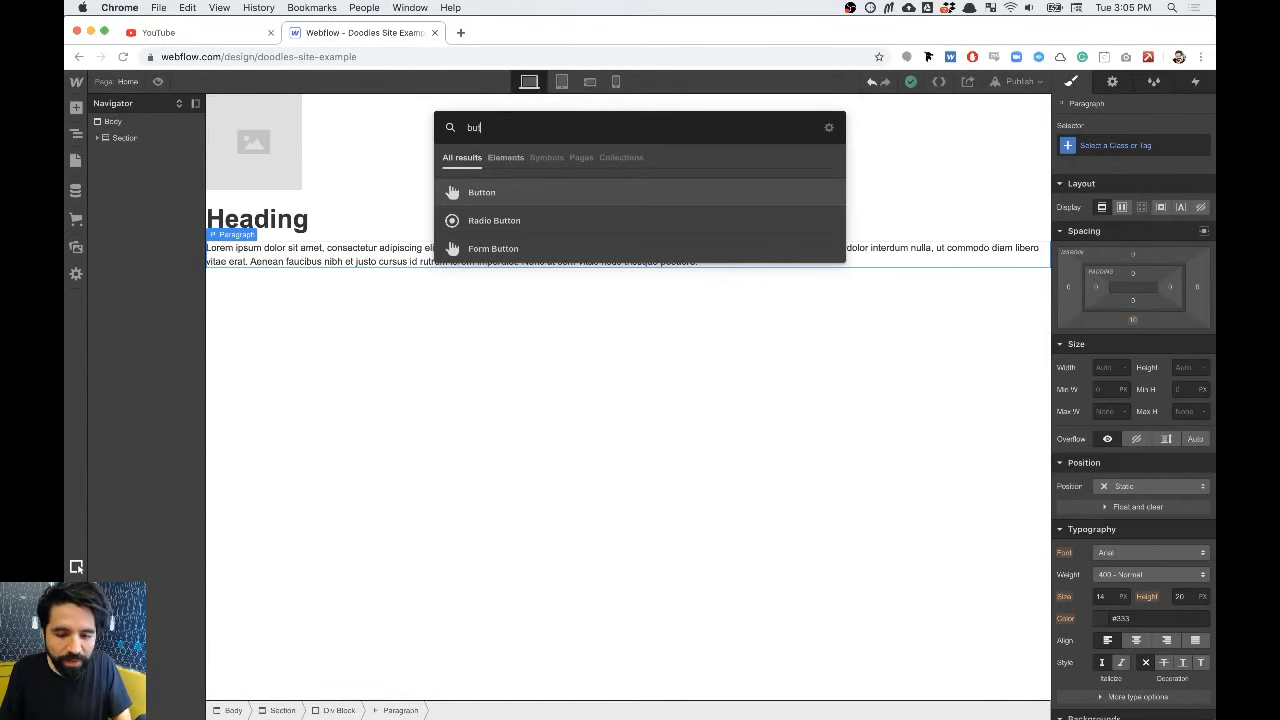
key(Return)
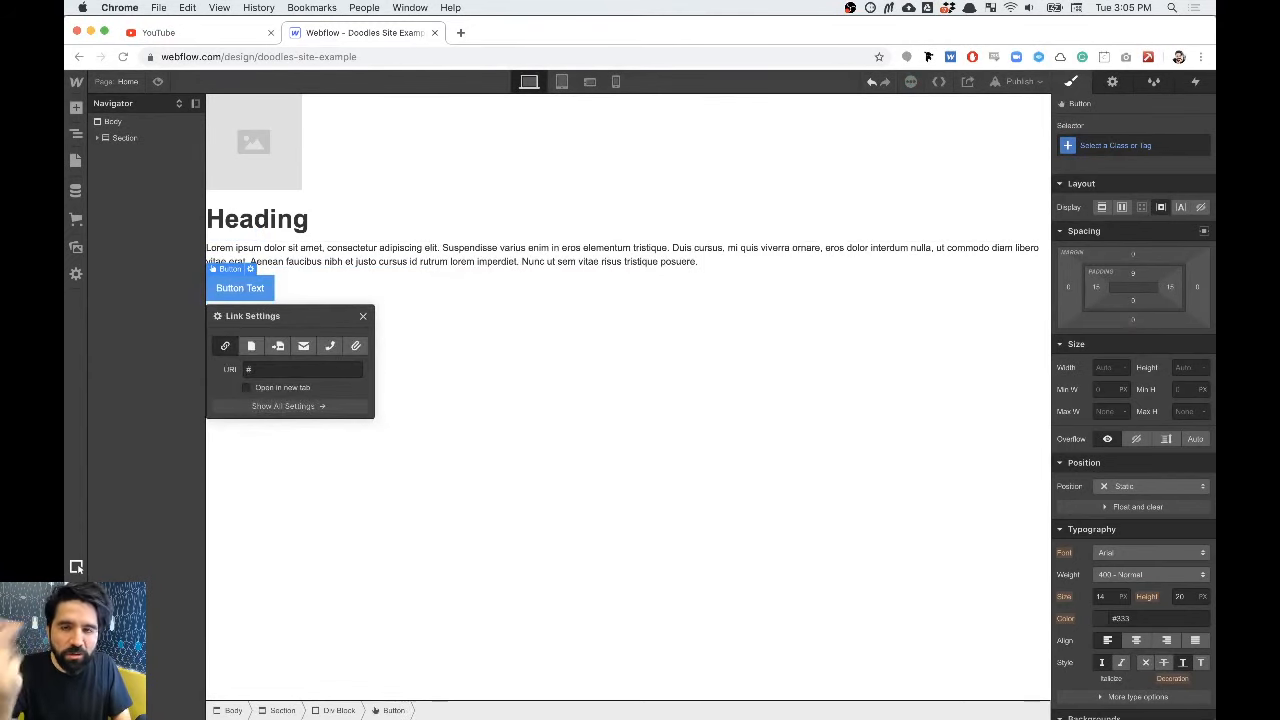
key(super+e)
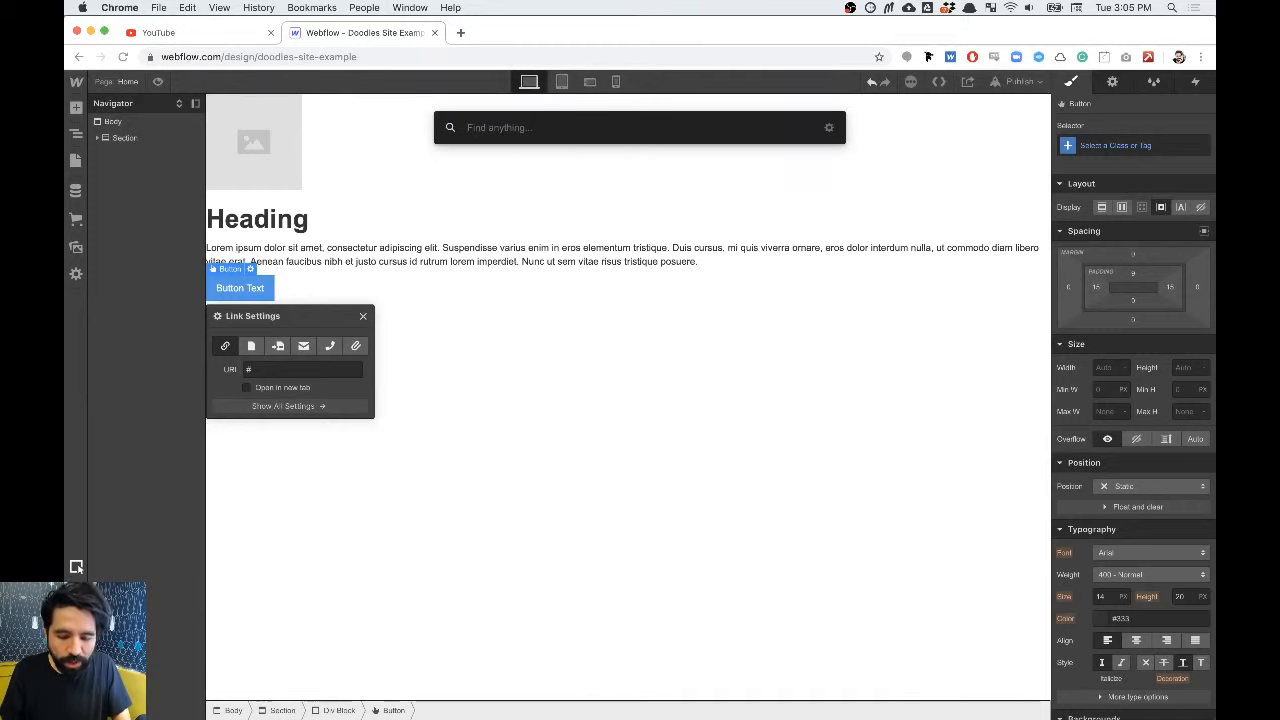
text(but)
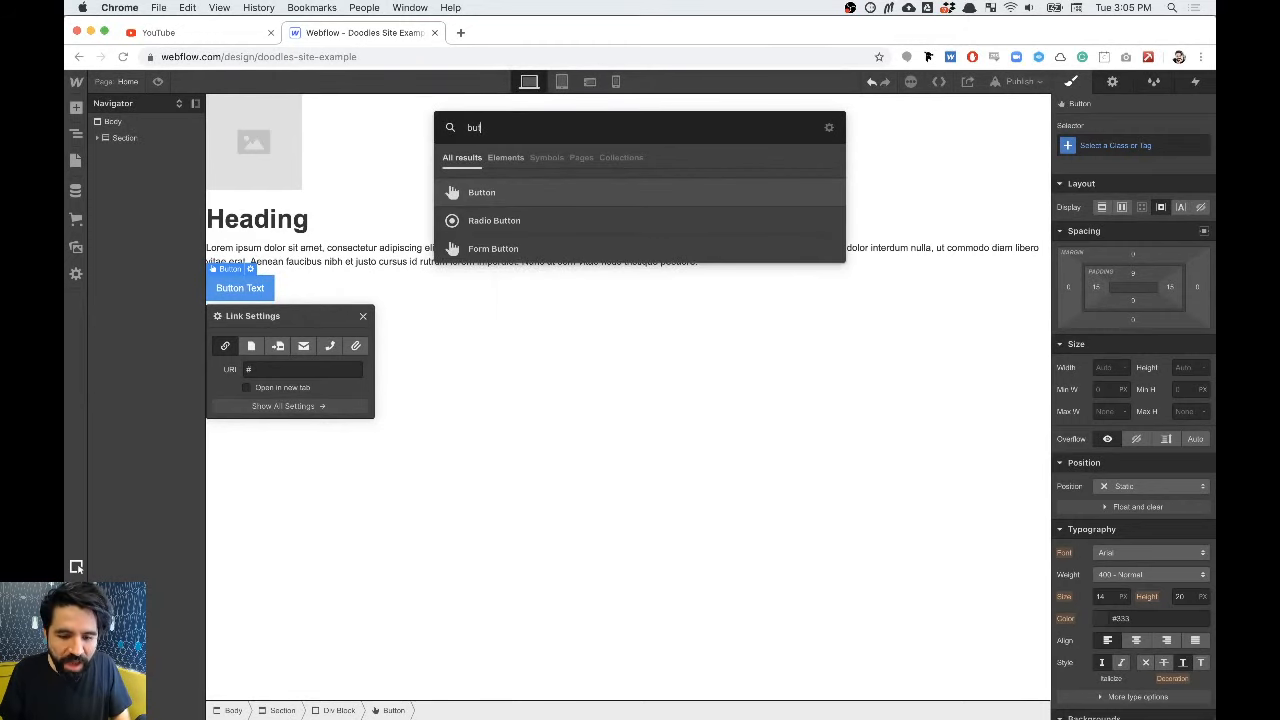
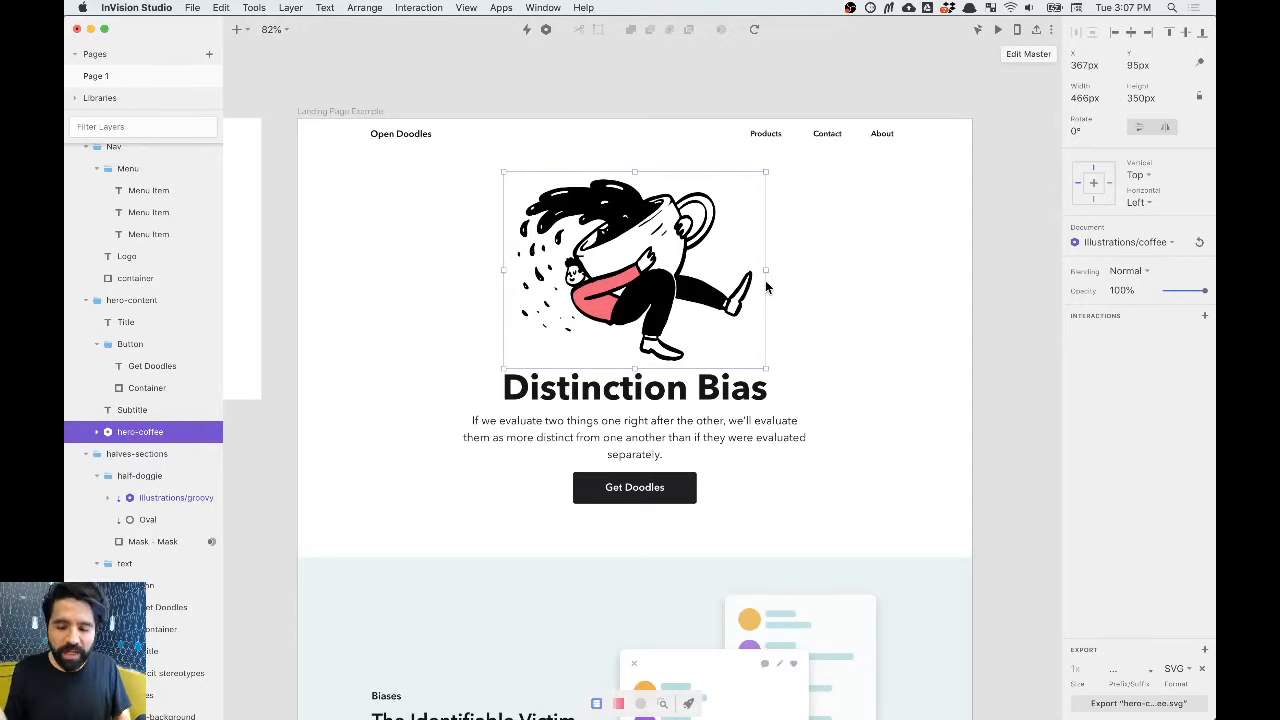
Step: Switch from InVision Studio to Webflow in Chrome and upload all SVG files from the Doodles Site Example Assets folder to the site's assets
click(543, 91)
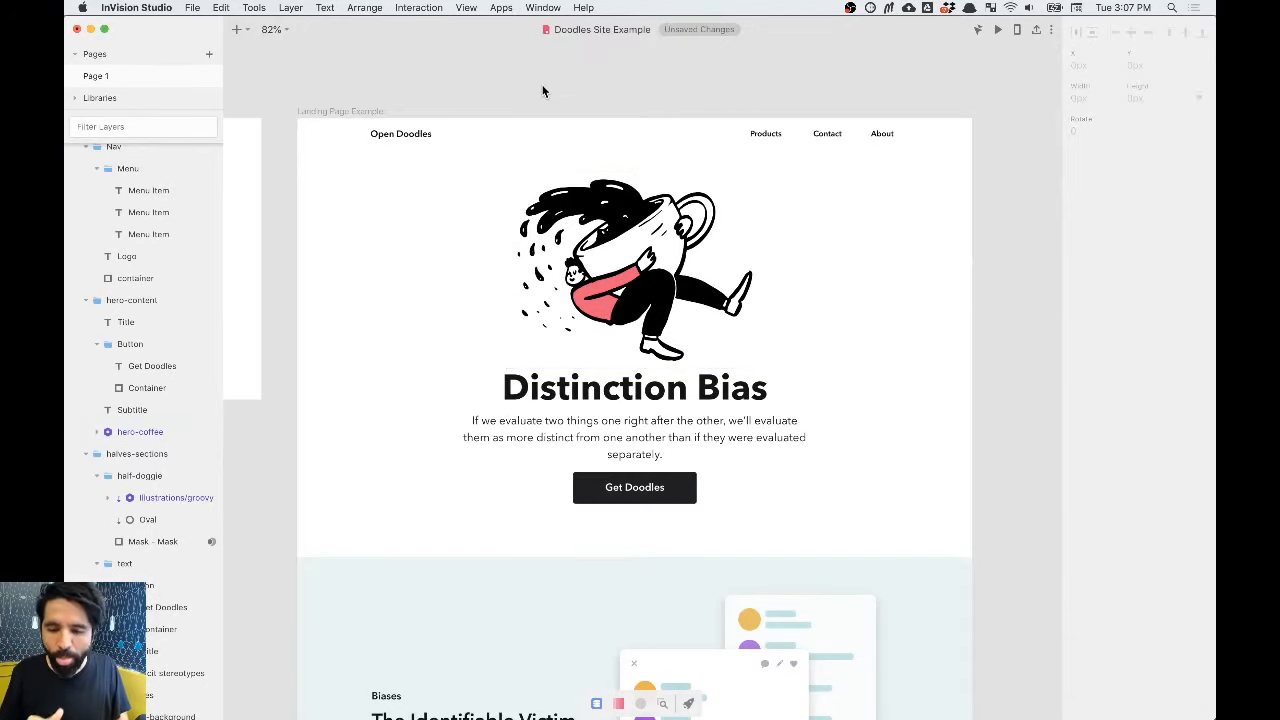
key(super+Tab)
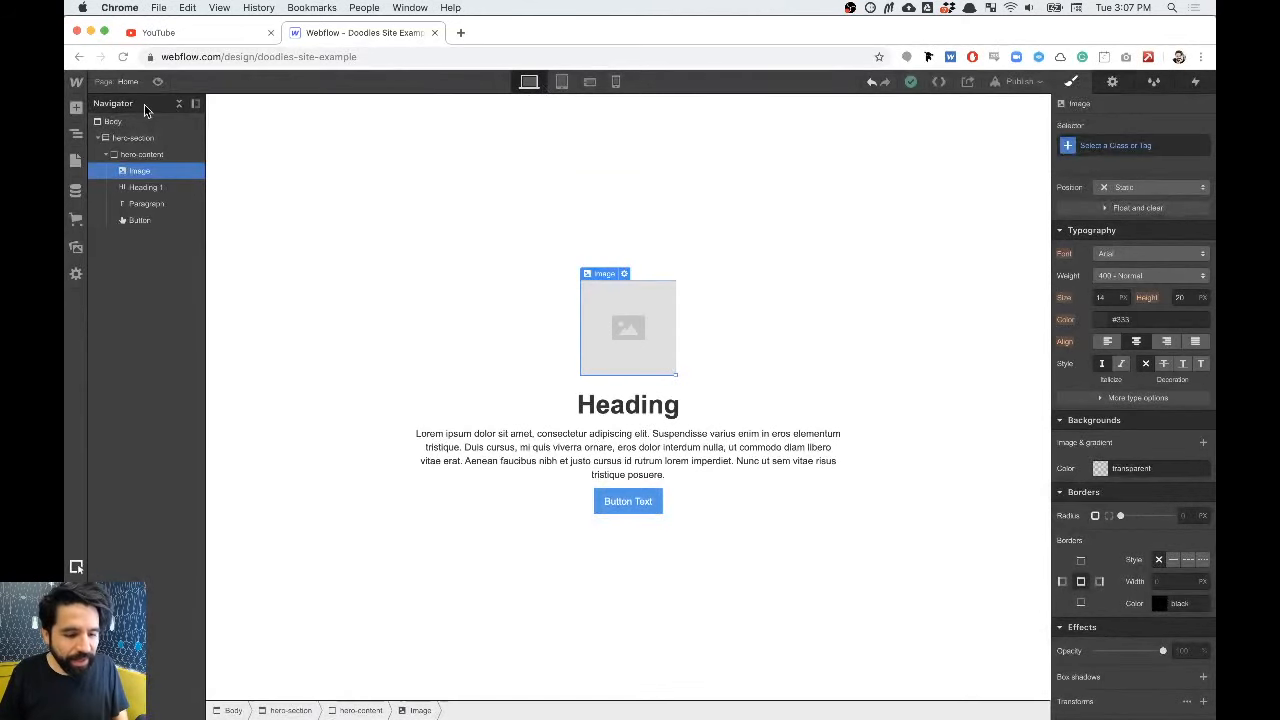
click(78, 248)
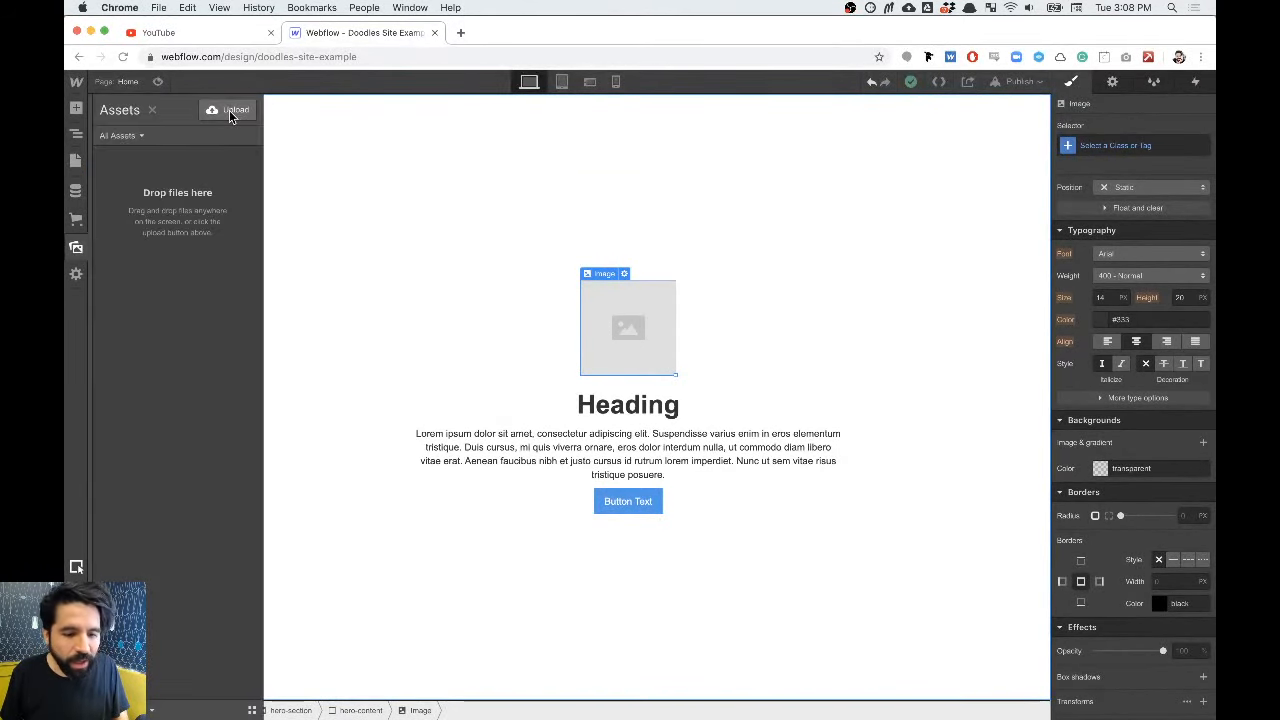
click(230, 116)
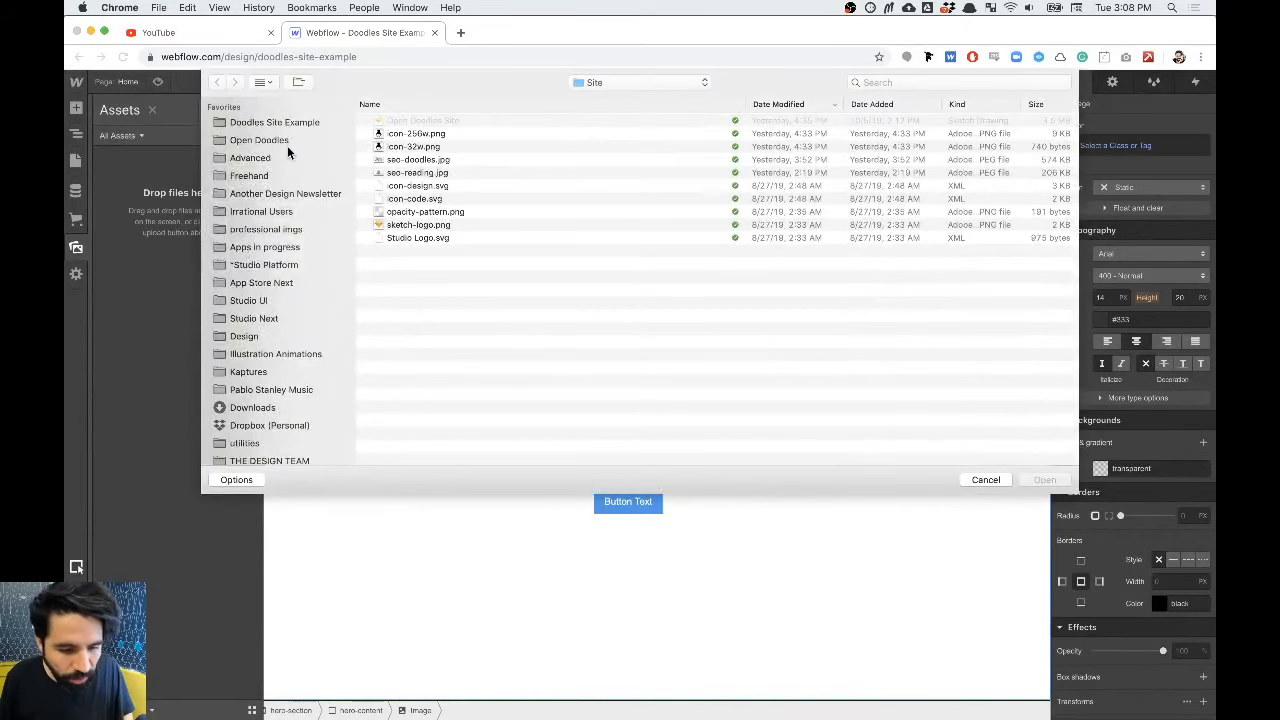
click(284, 122)
double_click(401, 212)
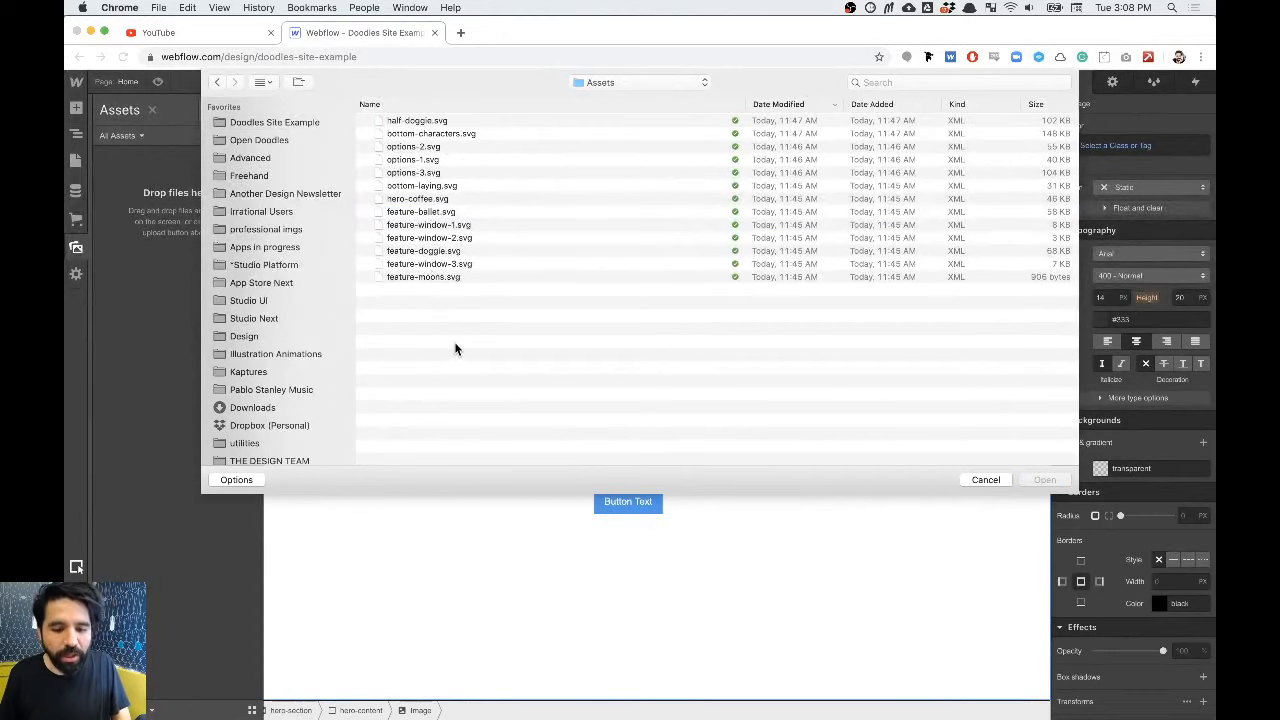
key(super+a)
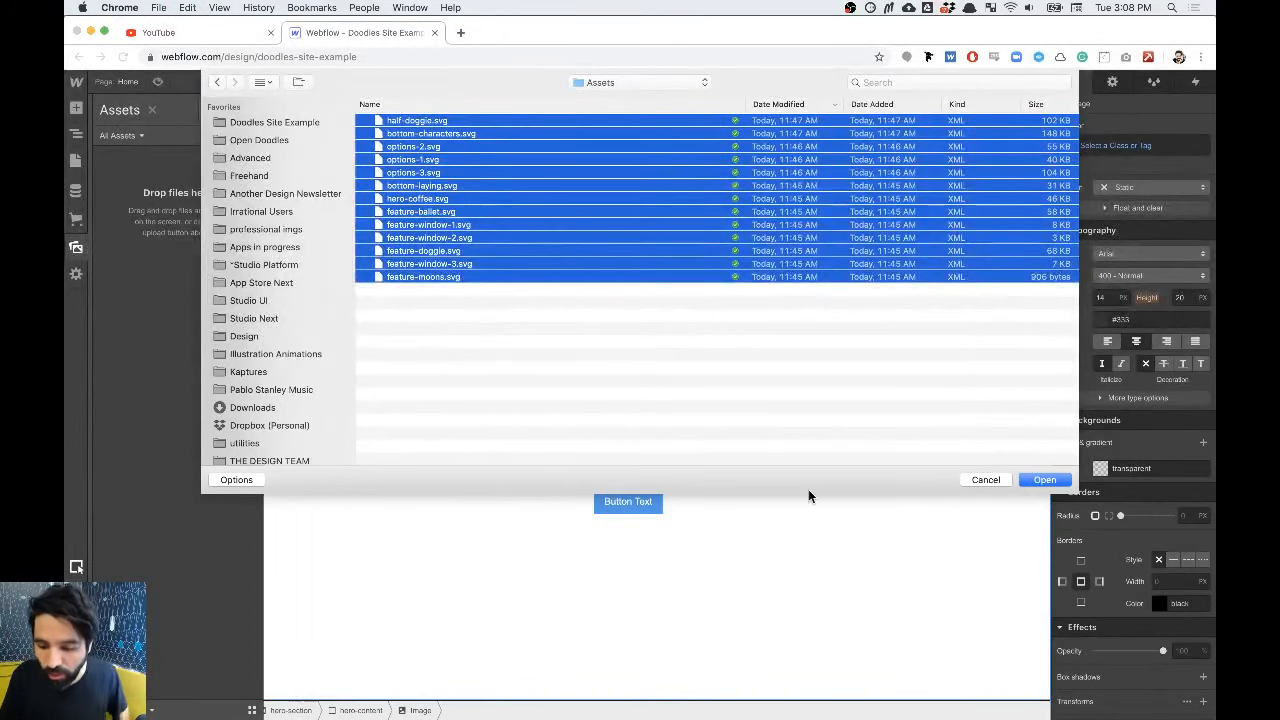
click(1040, 481)
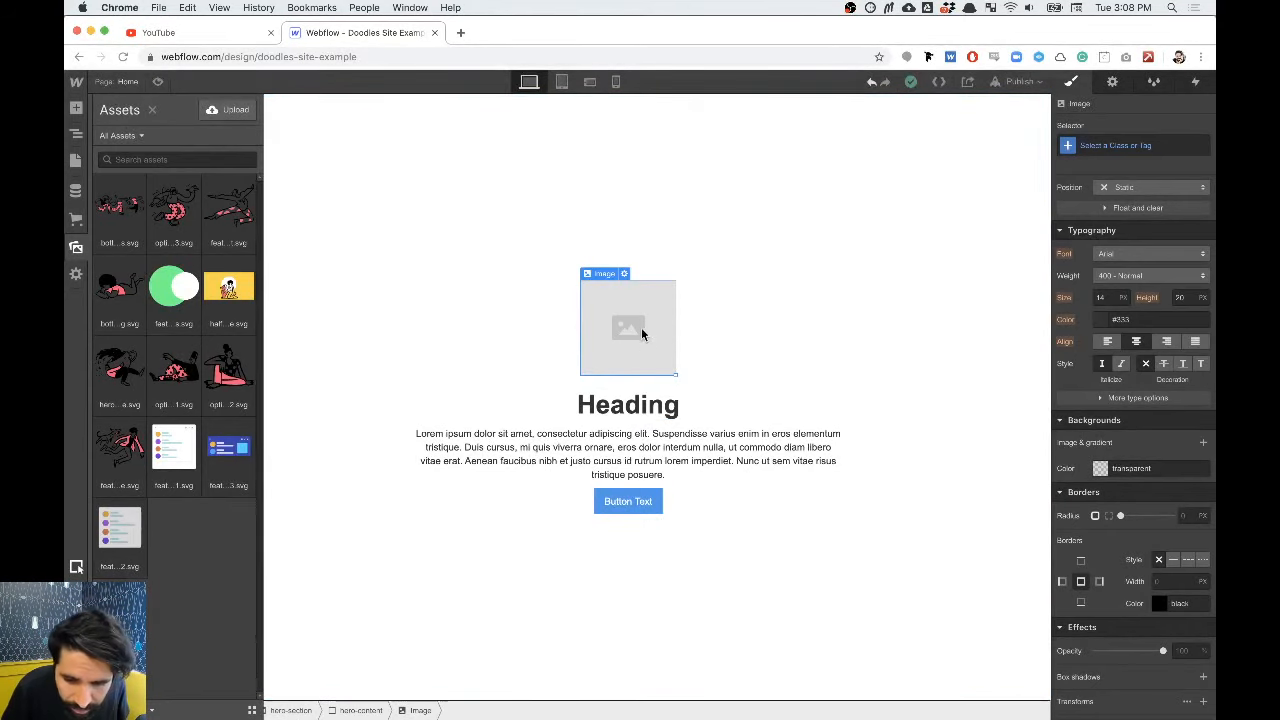
Step: Replace the placeholder image in hero-content with hero-coffee.svg and close its image settings
key(z)
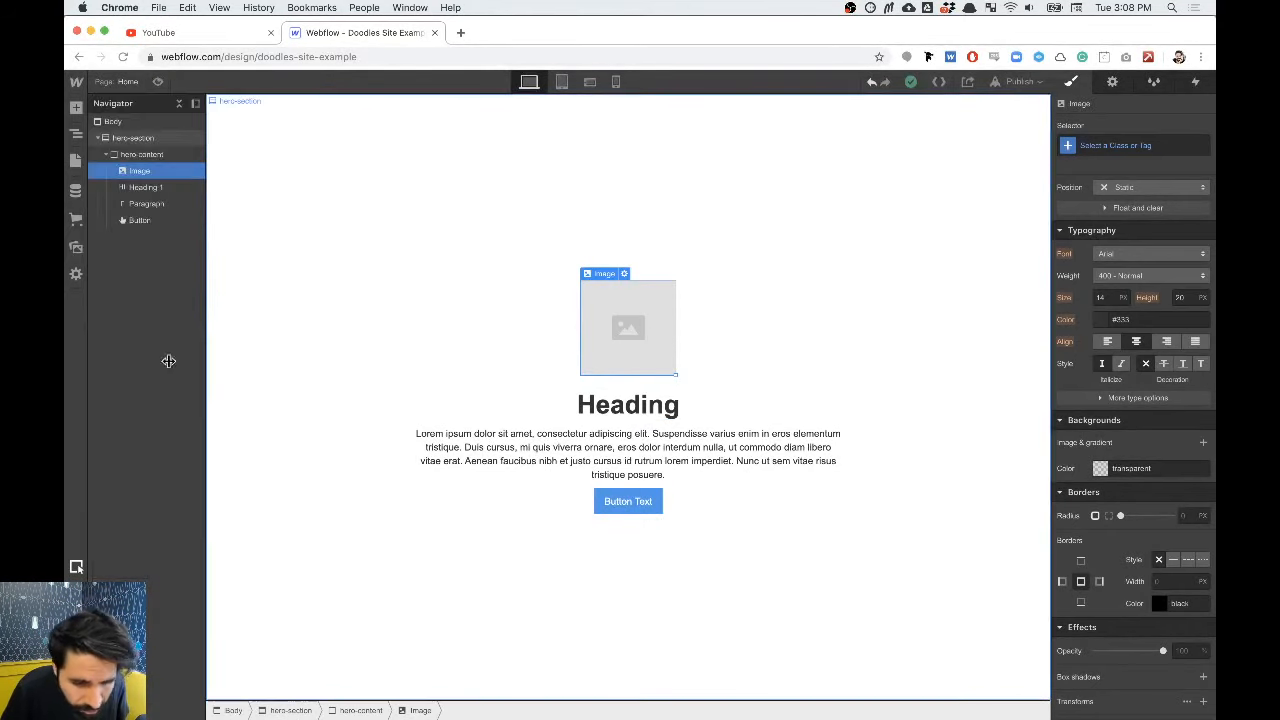
click(624, 274)
click(745, 426)
click(129, 314)
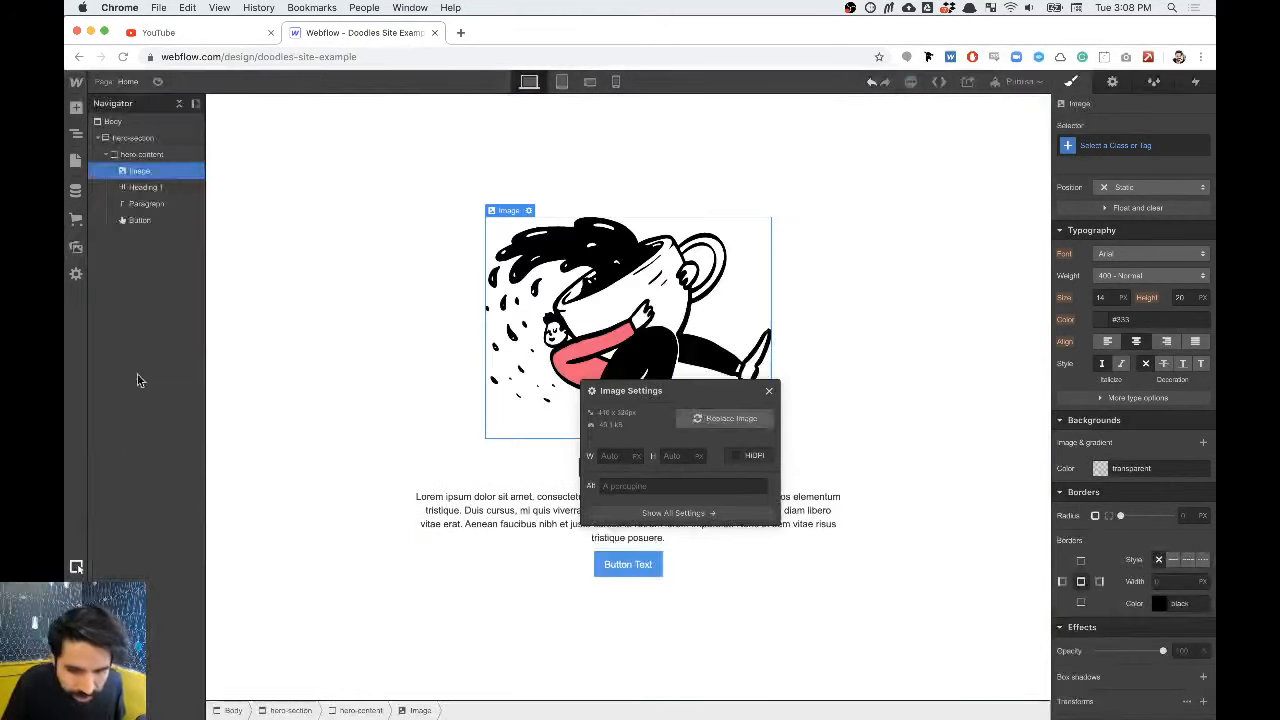
click(768, 394)
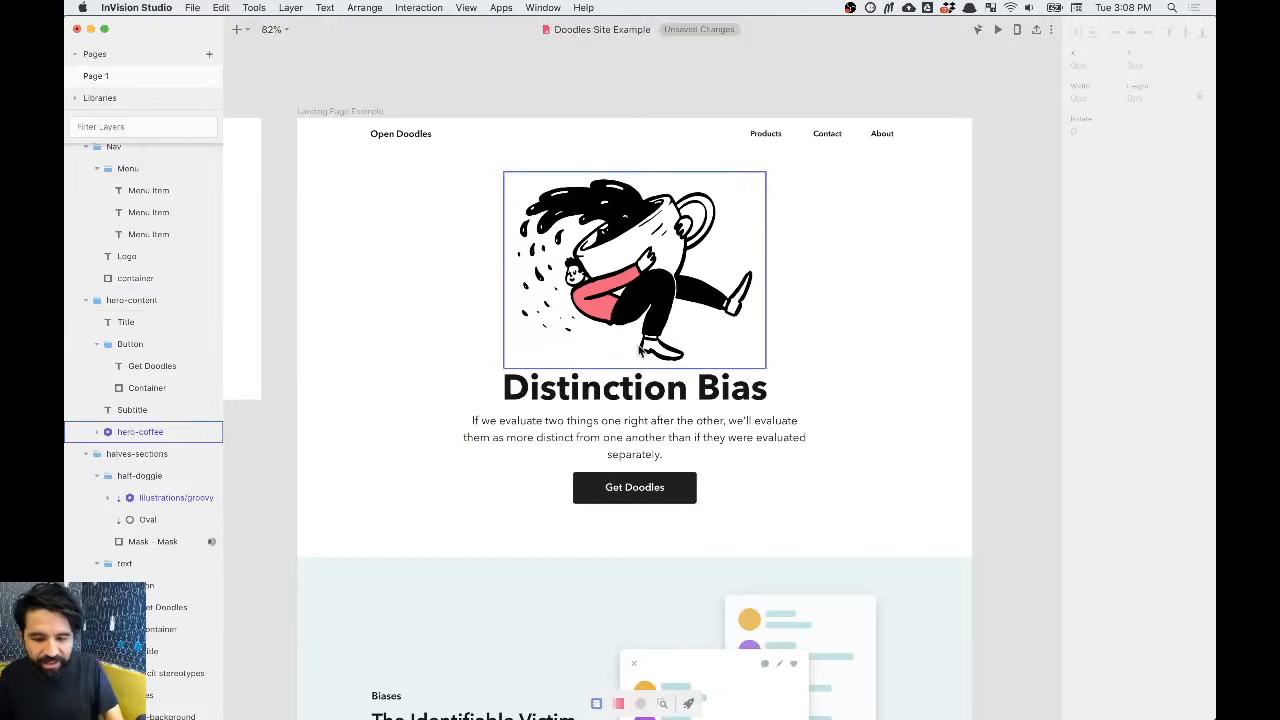
Step: Copy the hero title "Distinction Bias" from InVision Studio and replace the Webflow heading's text with it
click(628, 392)
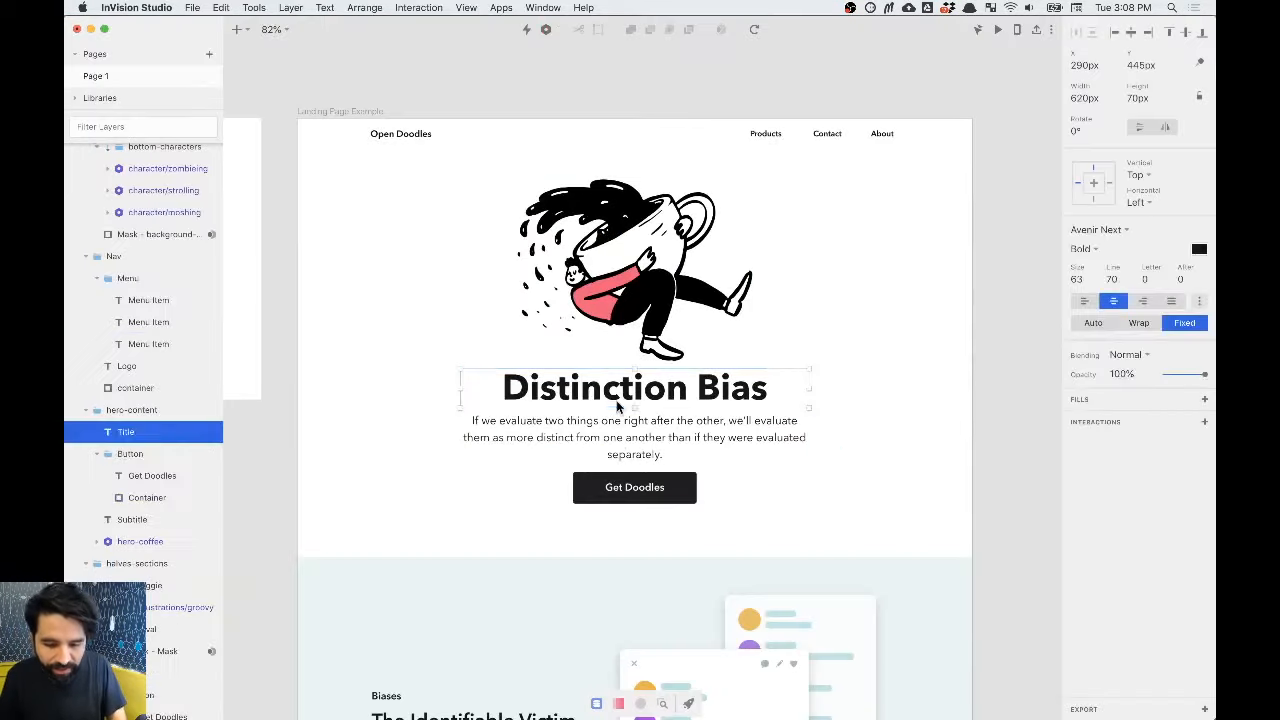
double_click(628, 392)
key(super+c)
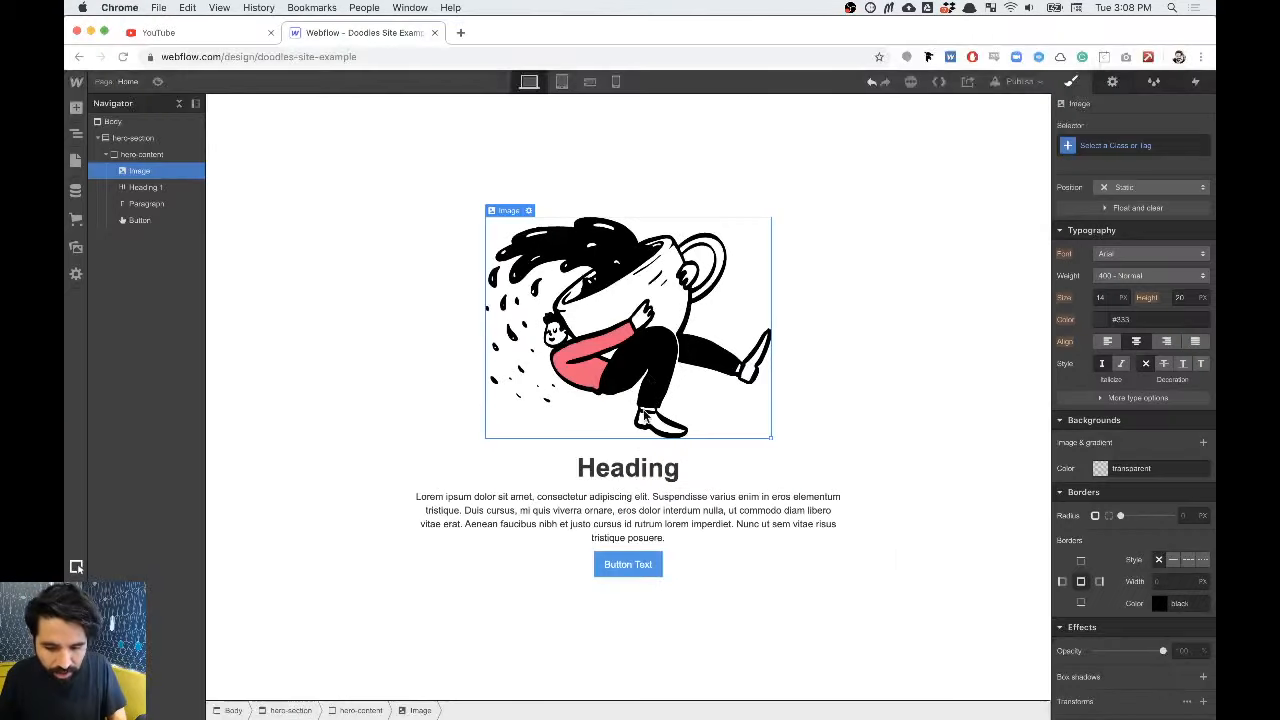
double_click(630, 467)
key(super+v)
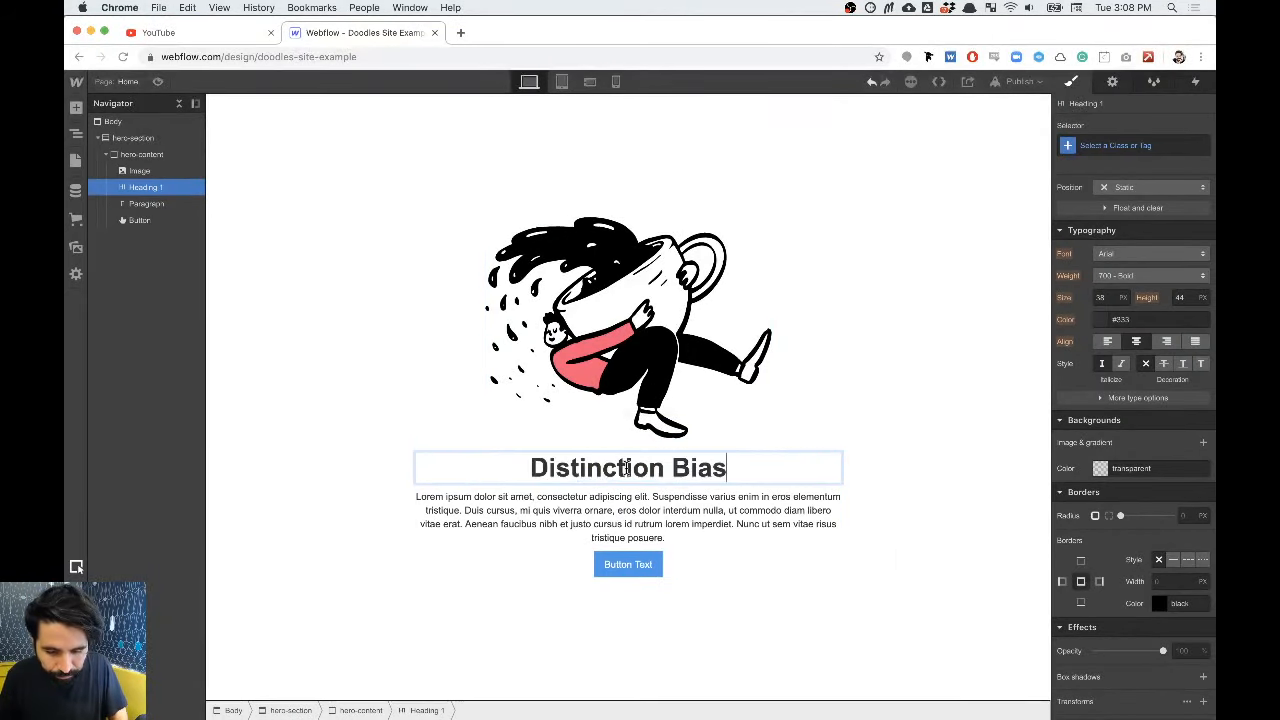
Step: Copy the hero subtitle from InVision Studio and replace the placeholder text of the Webflow paragraph with it
click(641, 522)
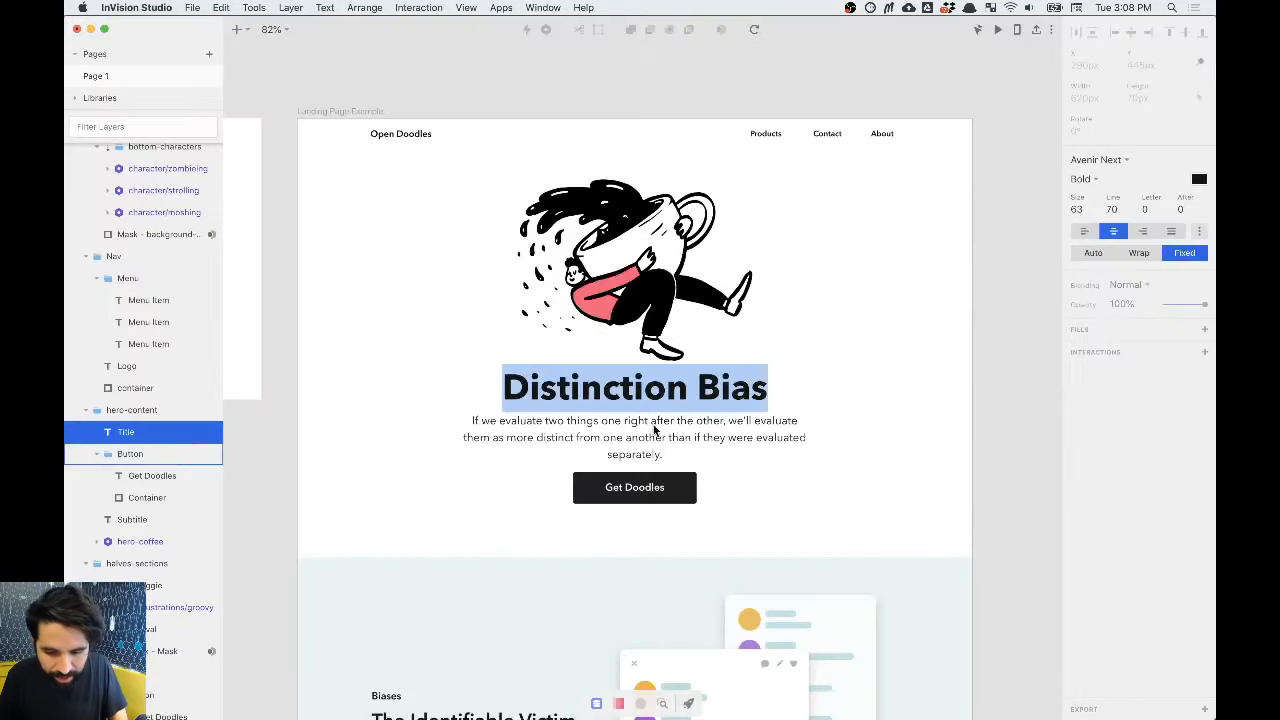
key(Escape)
double_click(663, 427)
key(super+c)
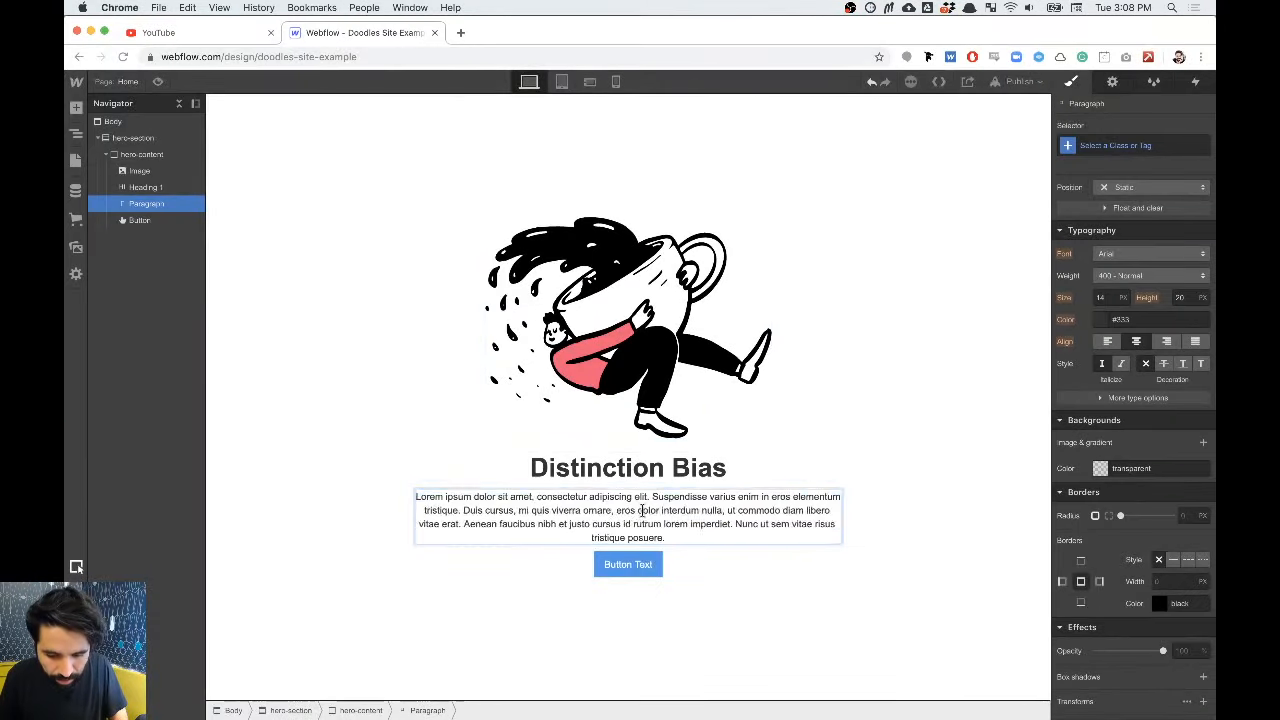
triple_click(641, 505)
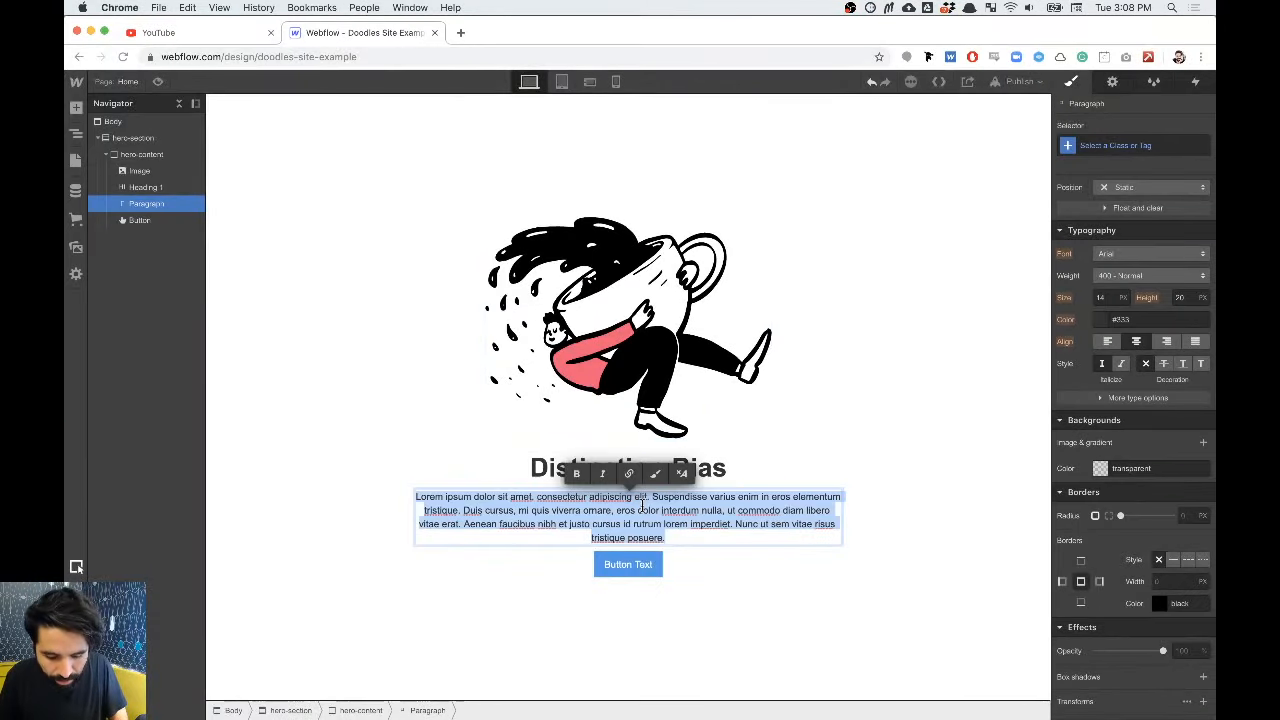
key(super+v)
click(650, 557)
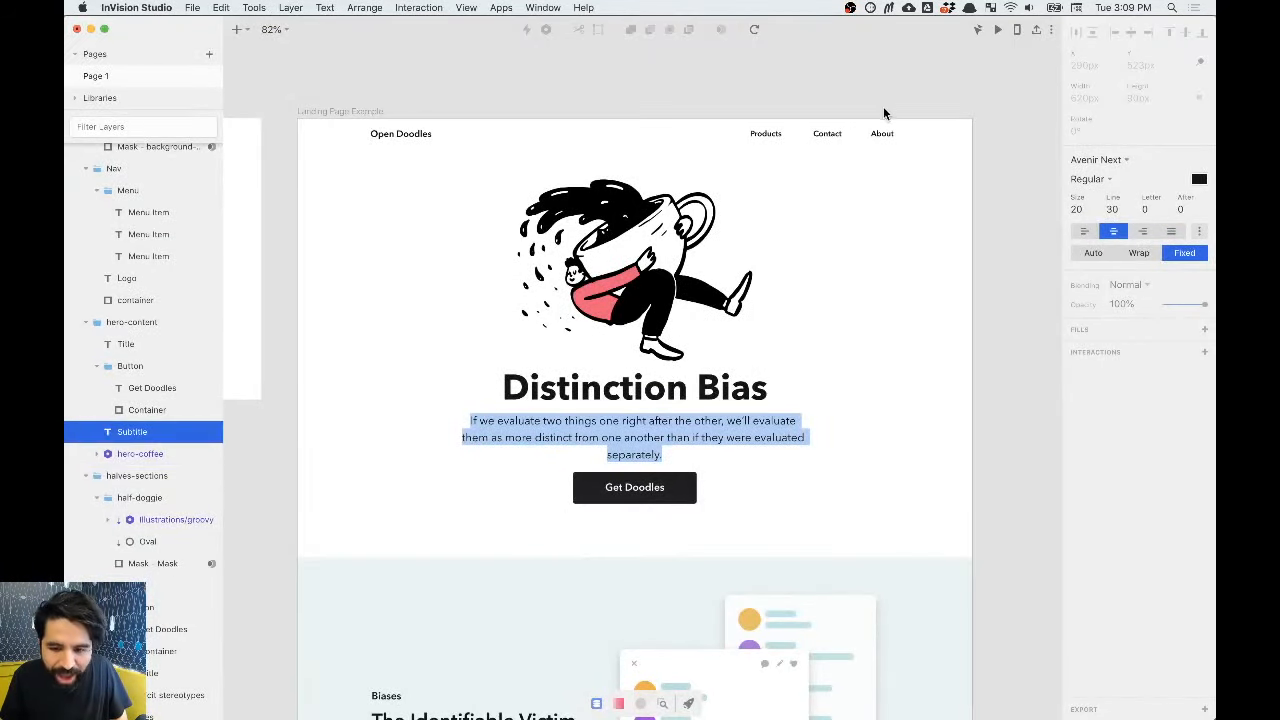
Step: Inspect the Nav group in InVision Studio, select the hero heading in Webflow, and return to InVision Studio to examine the title's text properties
click(796, 129)
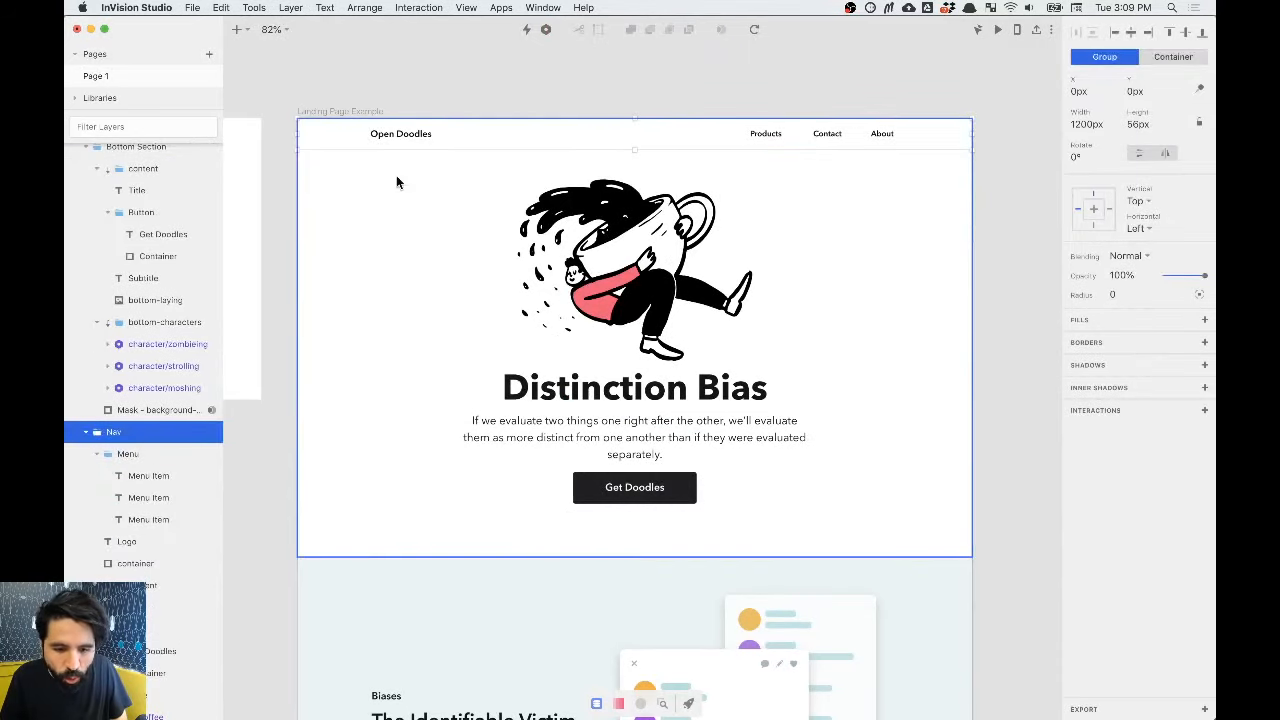
click(437, 94)
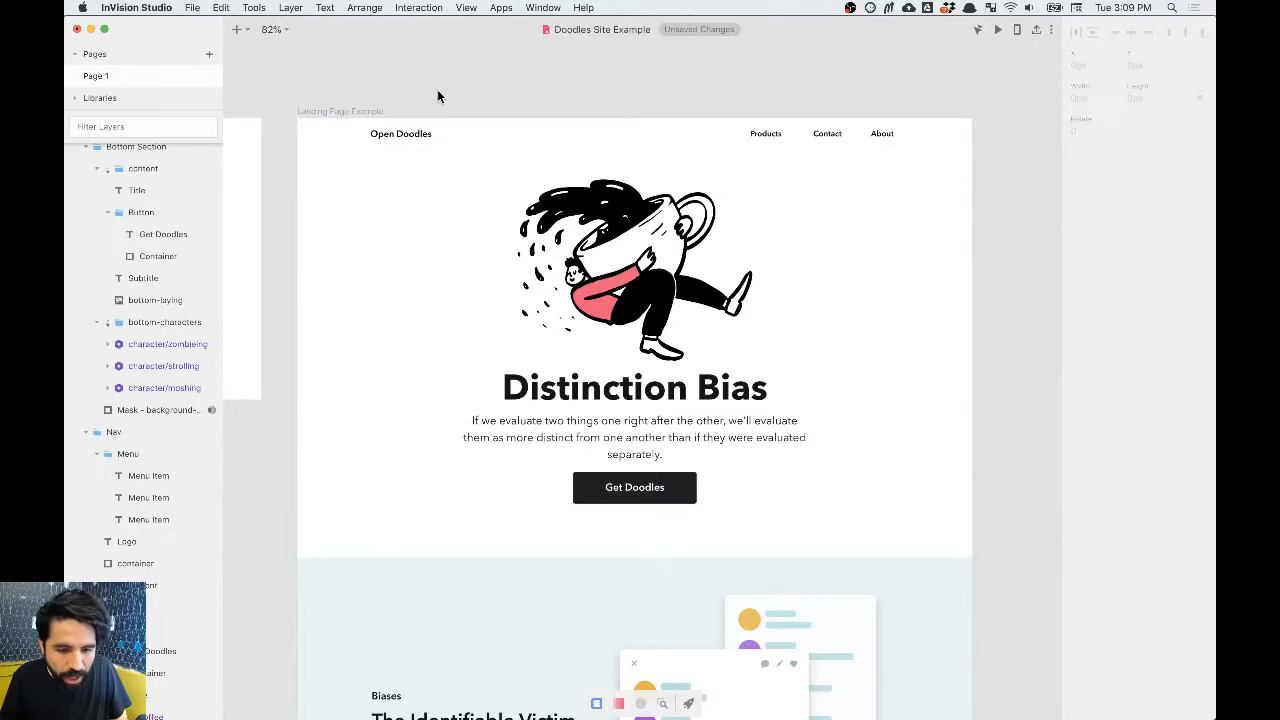
key(super+Tab)
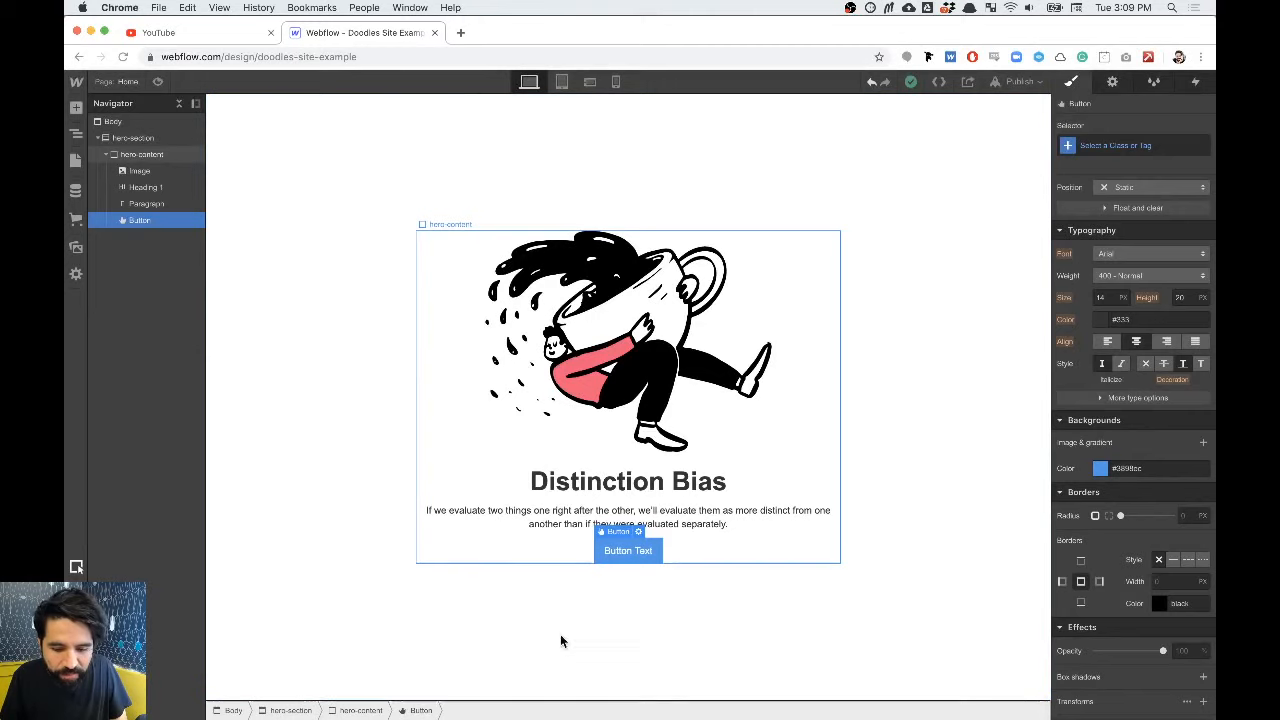
click(643, 484)
key(super+Tab)
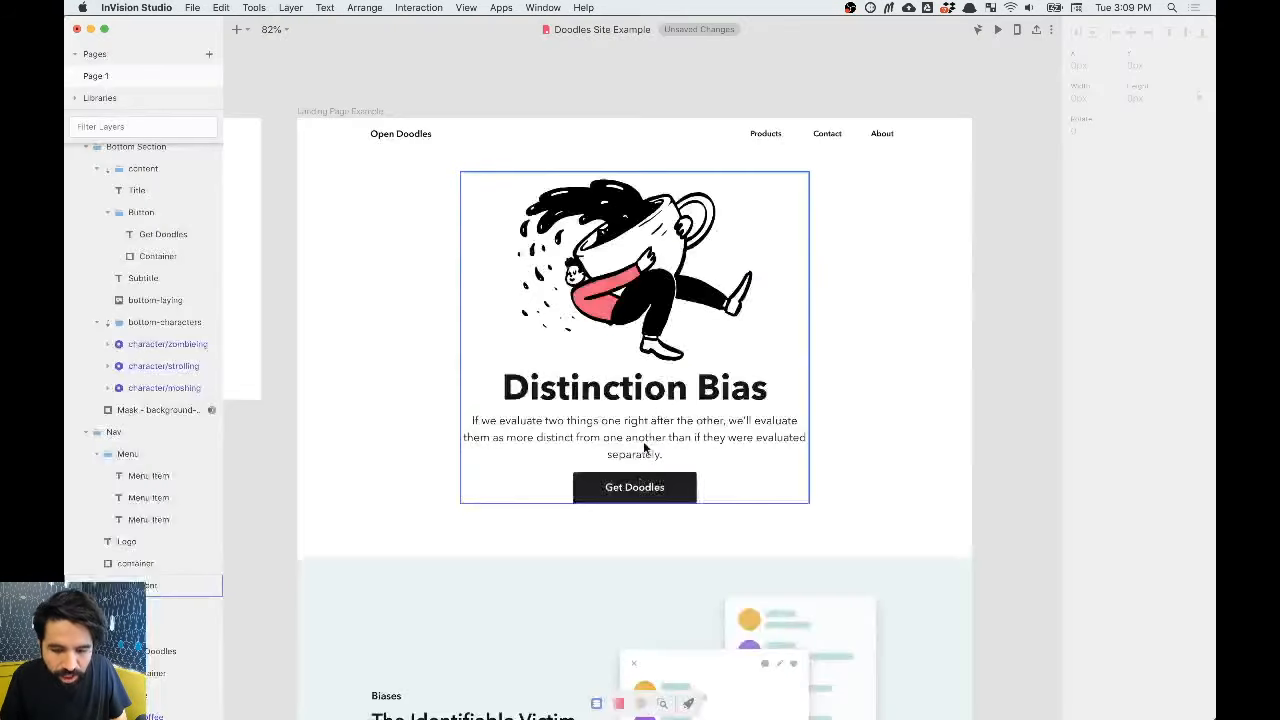
click(660, 390)
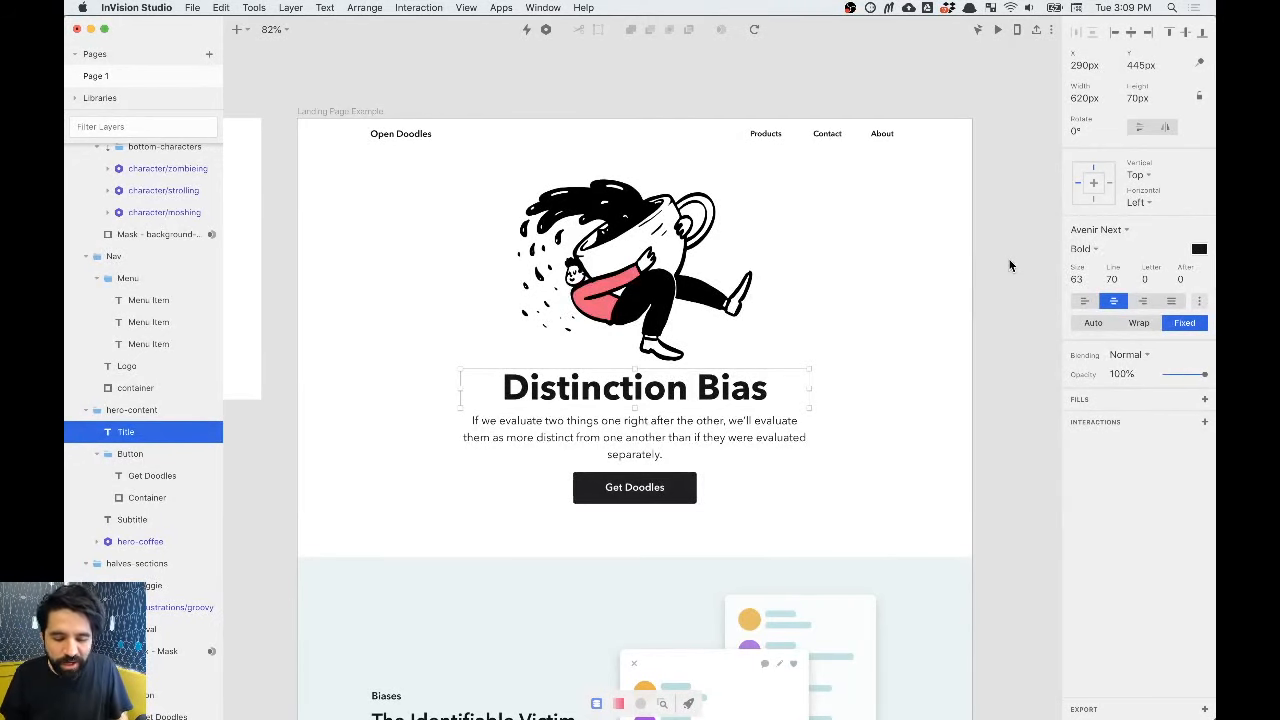
Step: Switch to the YouTube page in Chrome and check the live chat and the stream status
key(super+Tab)
click(179, 37)
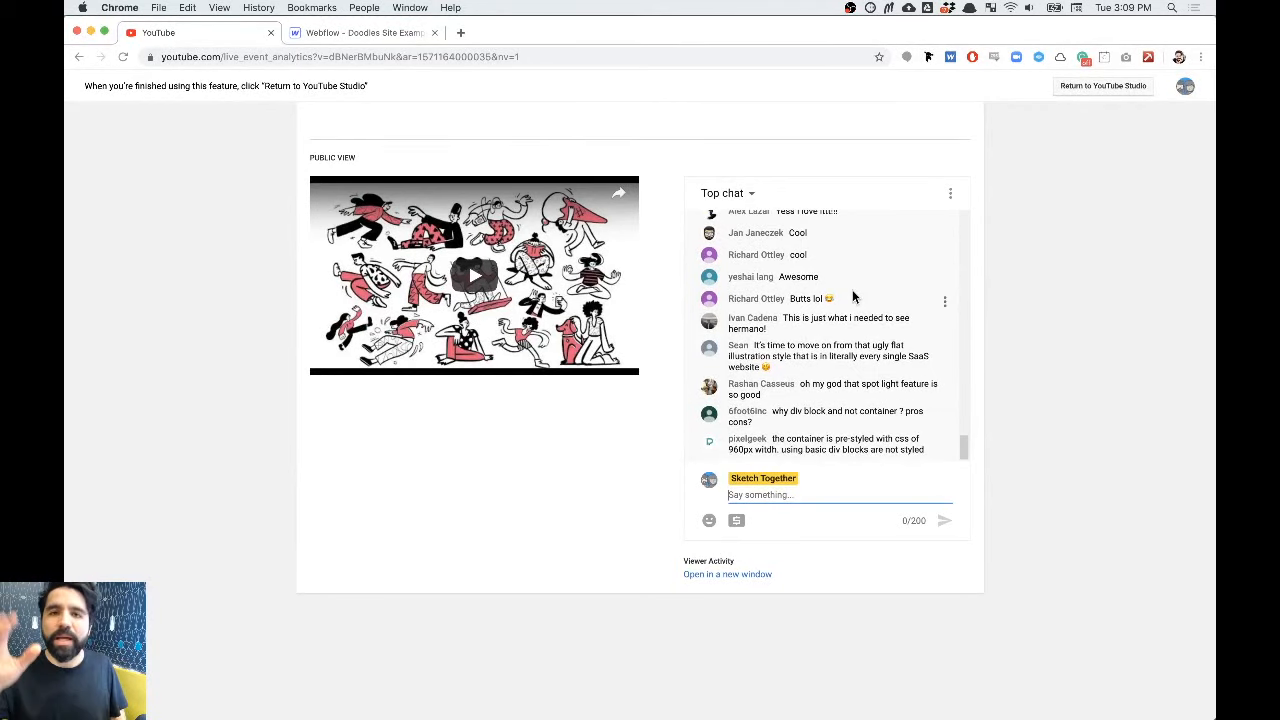
scroll(588, 316, up, 10)
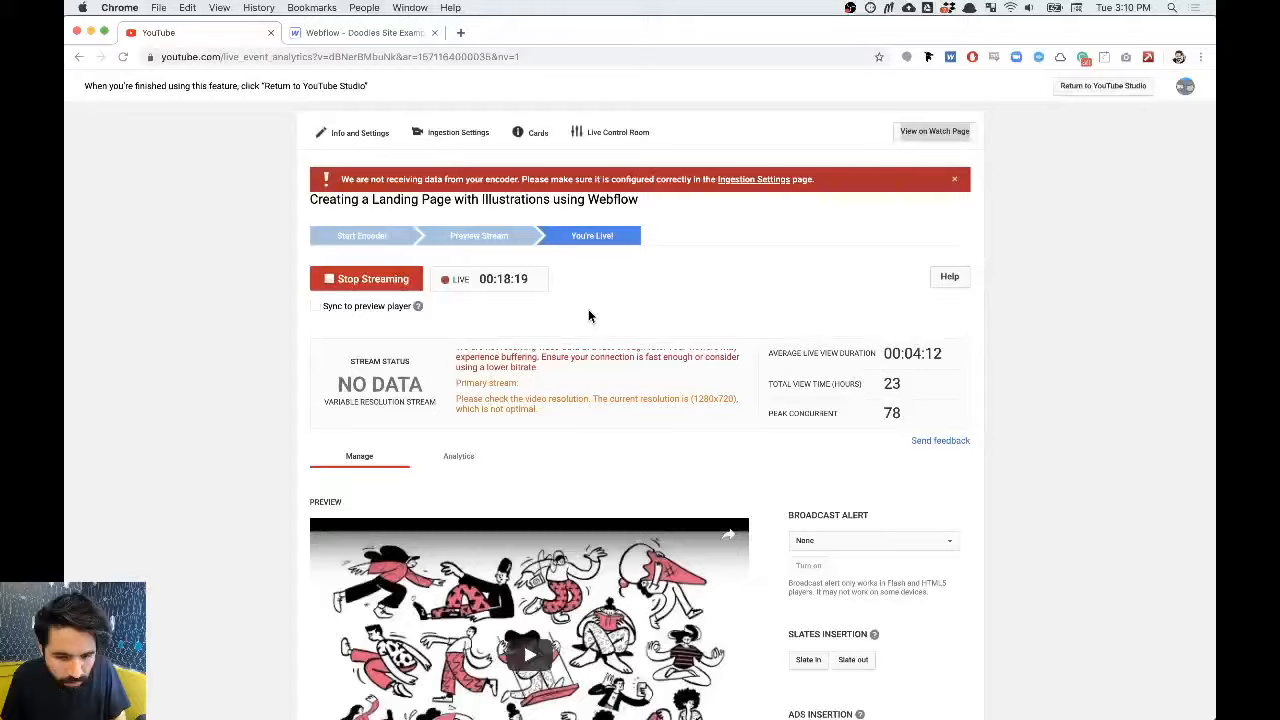
Step: Switch between Chrome, OBS and InVision Studio to check the live stream's status
key(super+Tab)
key(super+Tab)
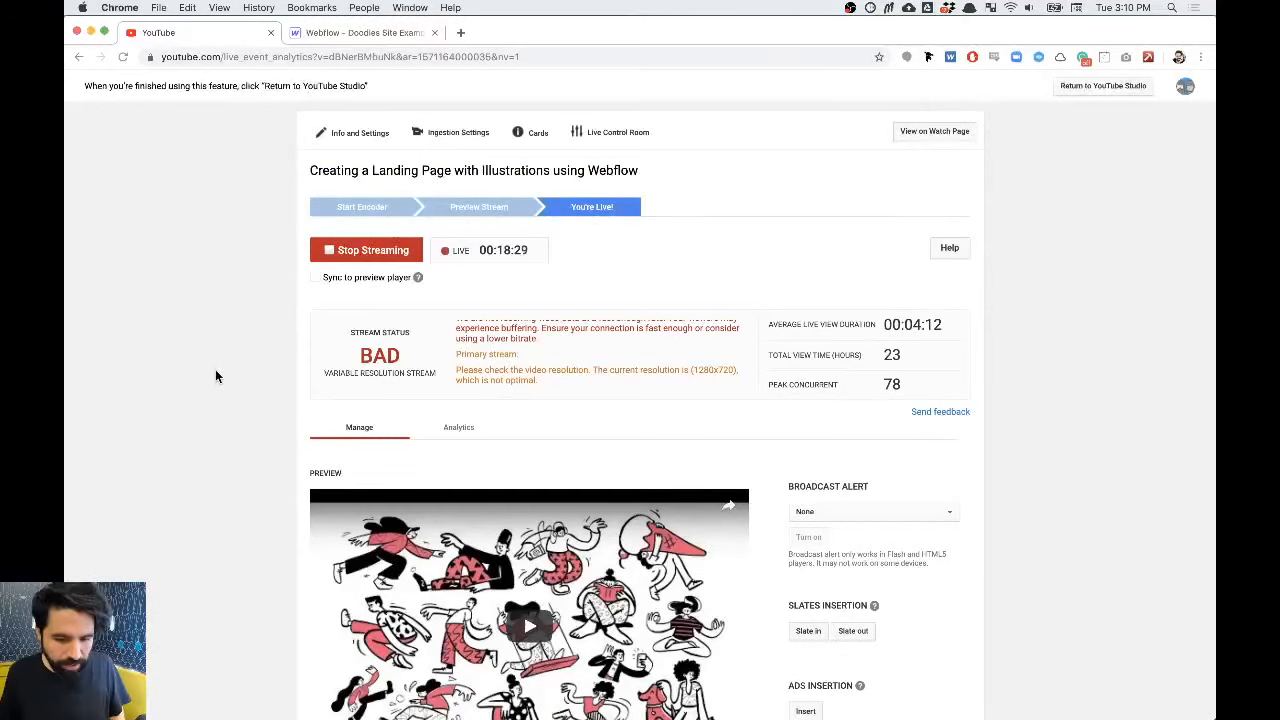
key(super+Tab)
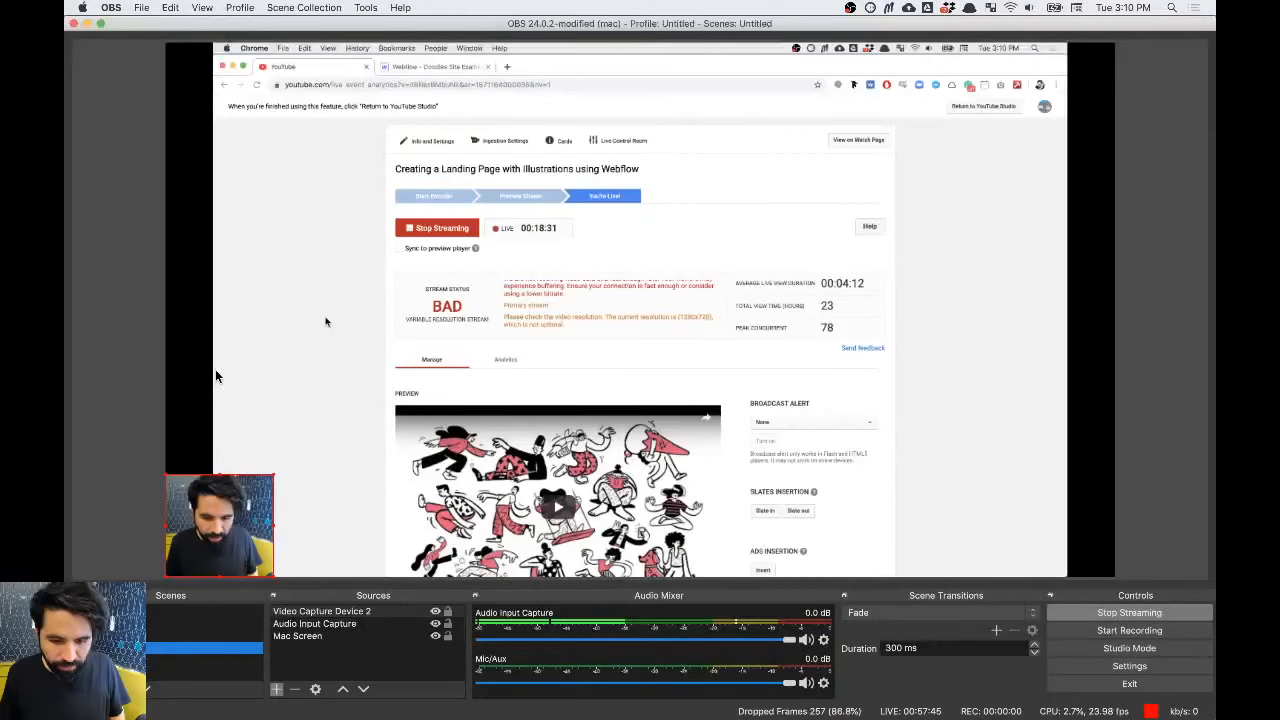
key(super+Tab)
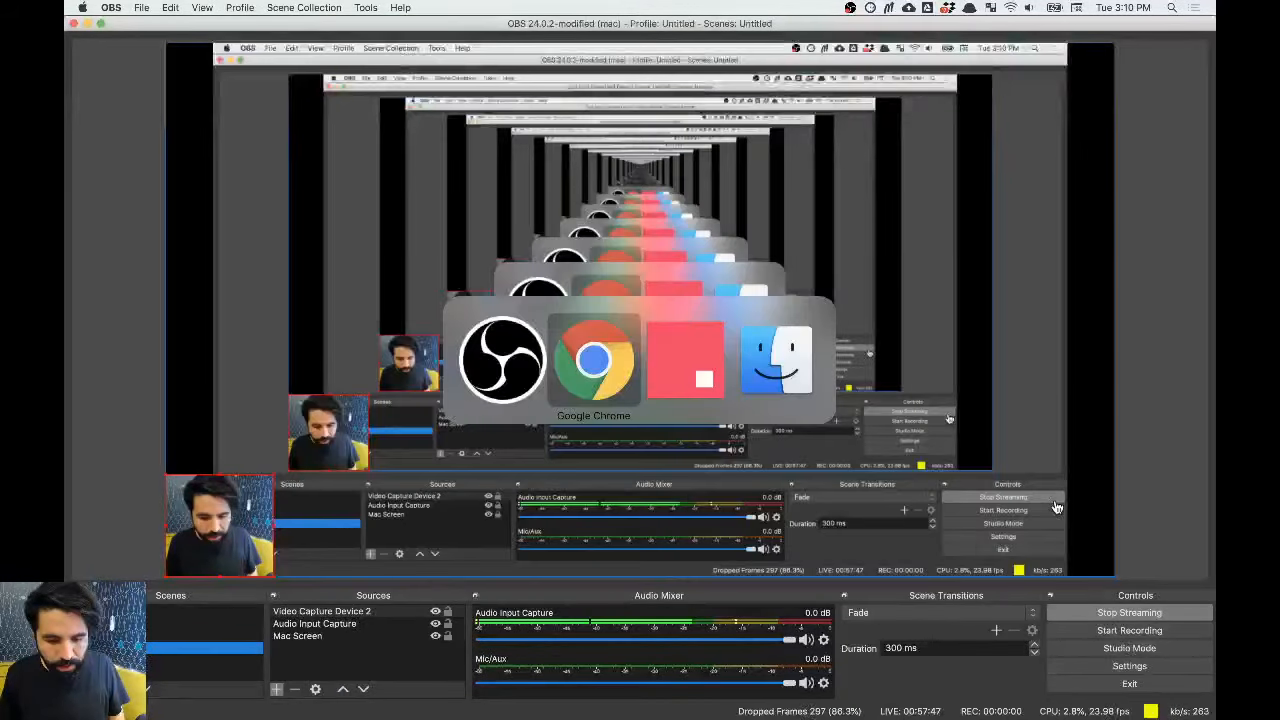
key(super+Tab)
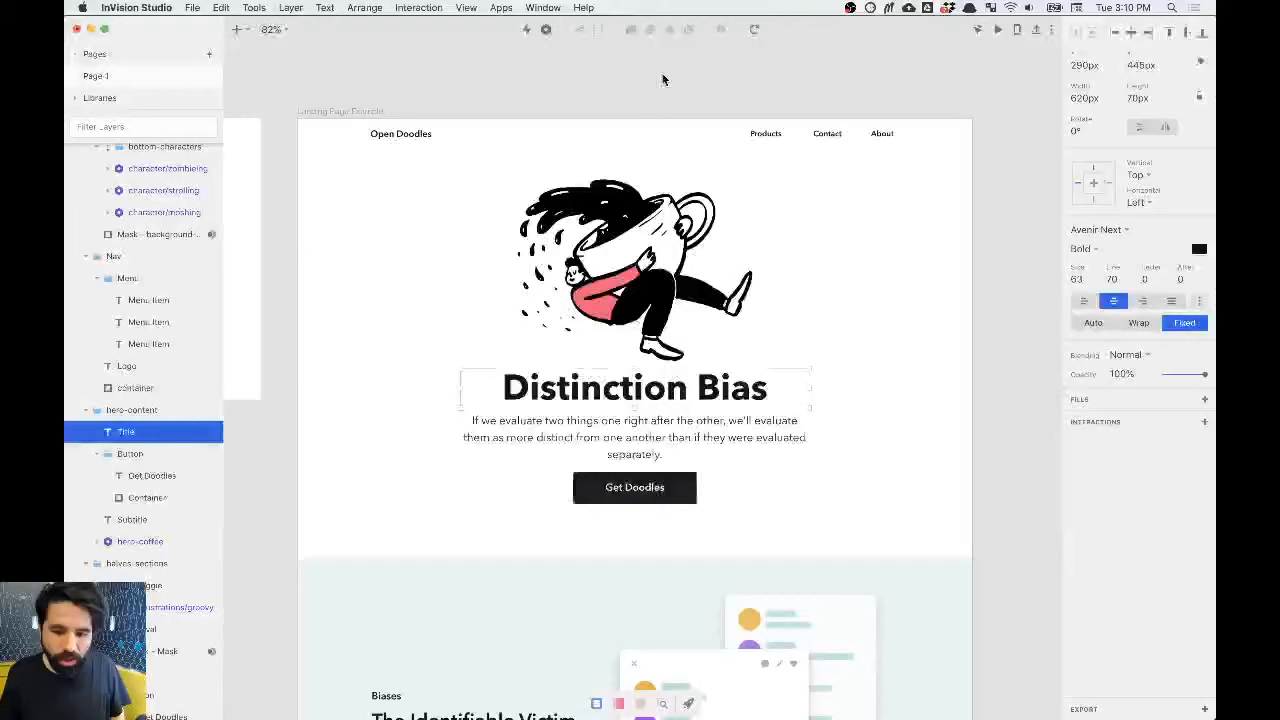
key(super+Tab)
key(super+Tab)
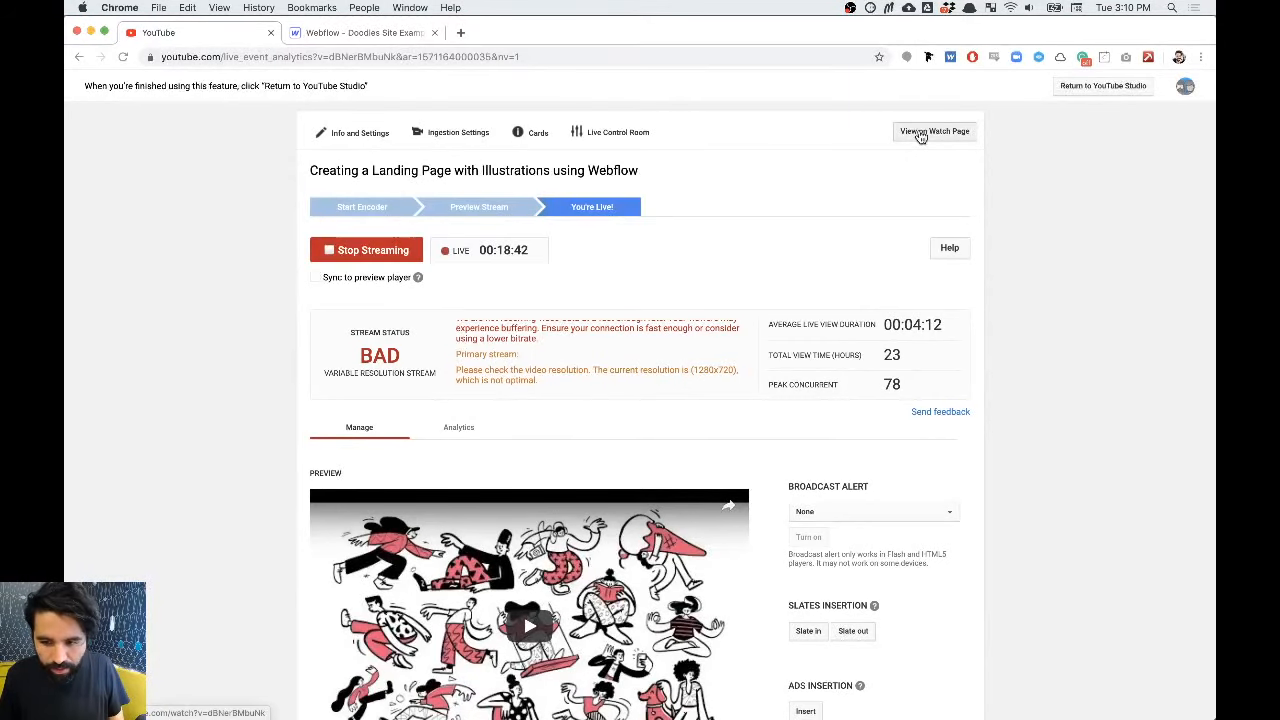
Step: Open the stream's YouTube watch page and post "opendoodles.com" in the live chat
click(921, 137)
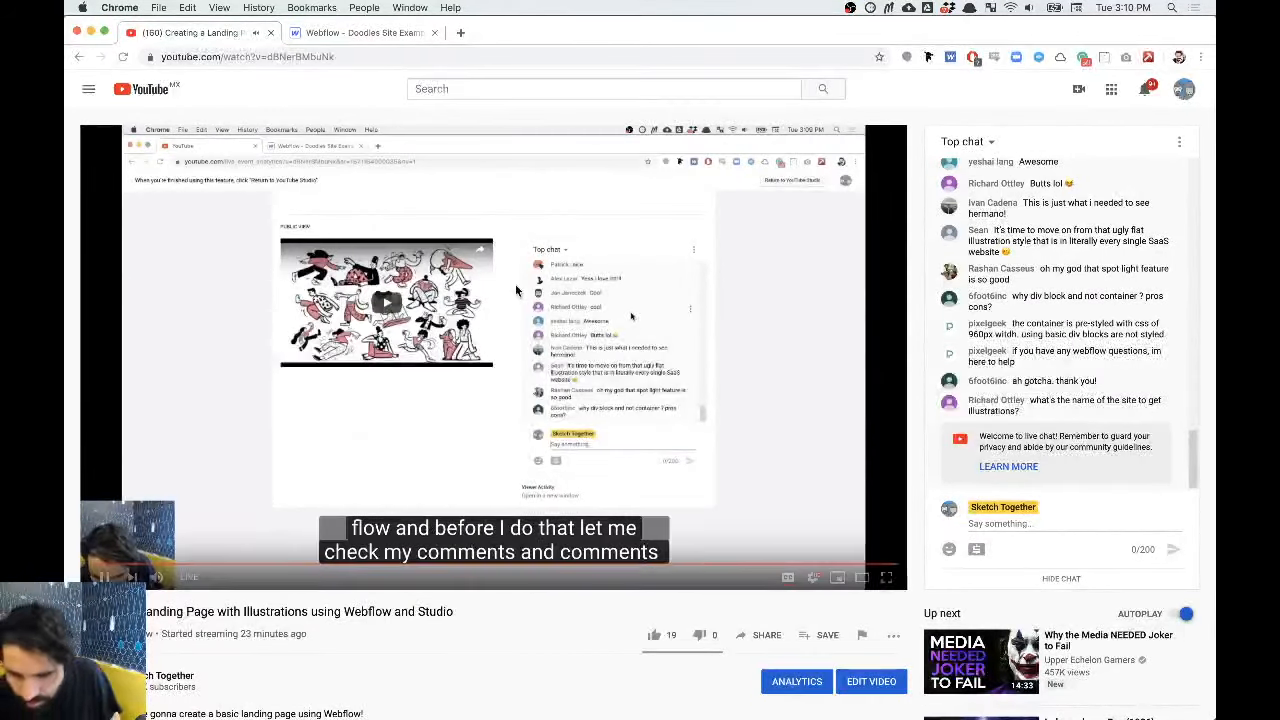
click(994, 523)
text(opendoodles.com)
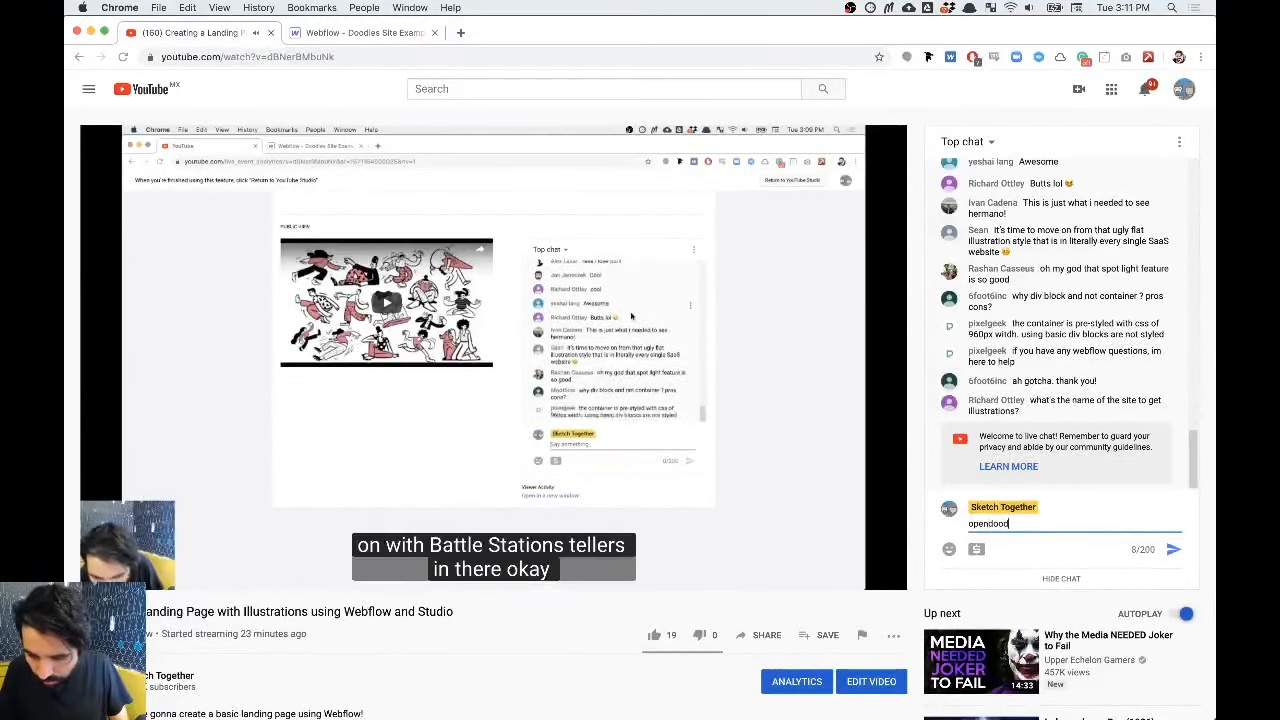
key(Return)
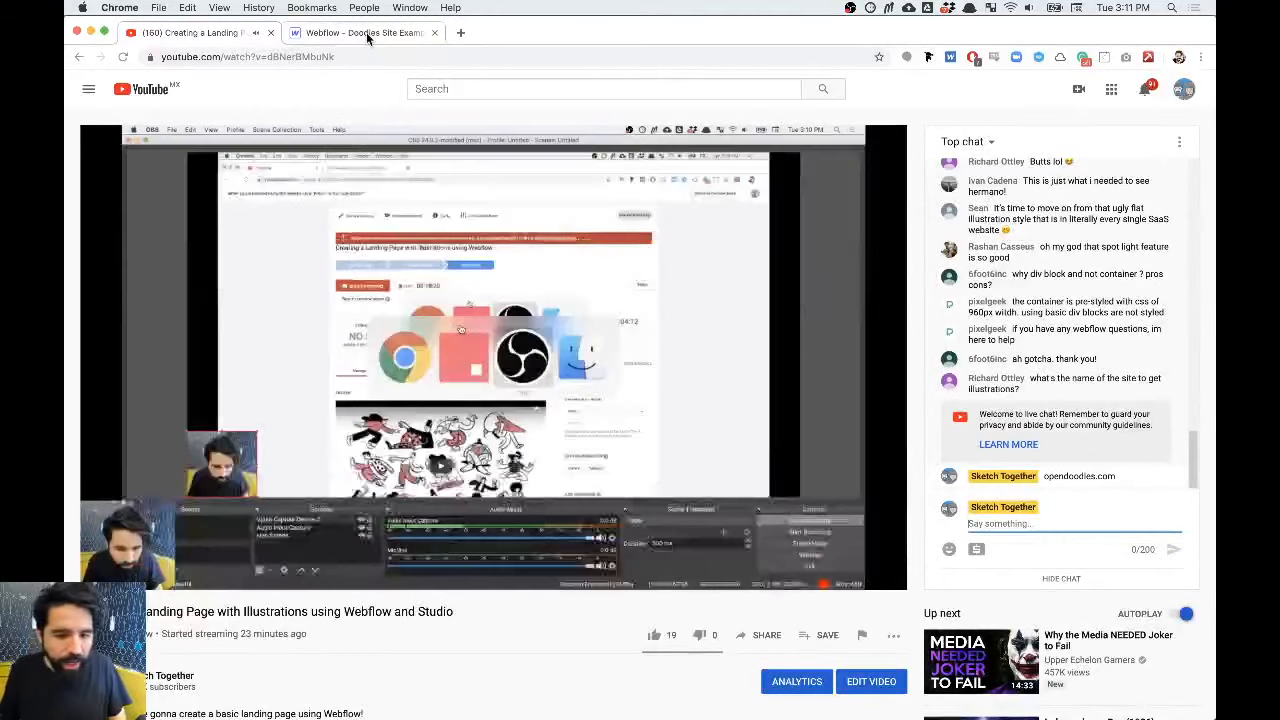
Step: Switch to the Webflow project and compare the hero heading with the title in InVision Studio
click(366, 32)
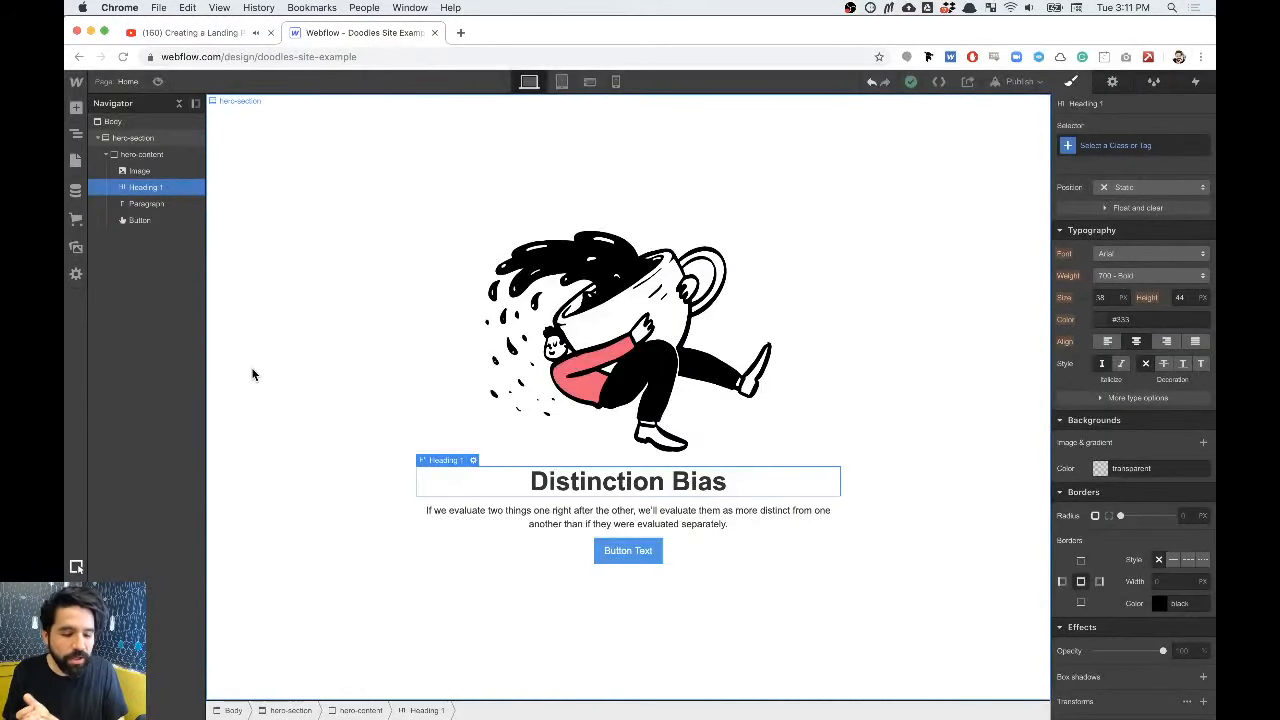
key(super+Tab)
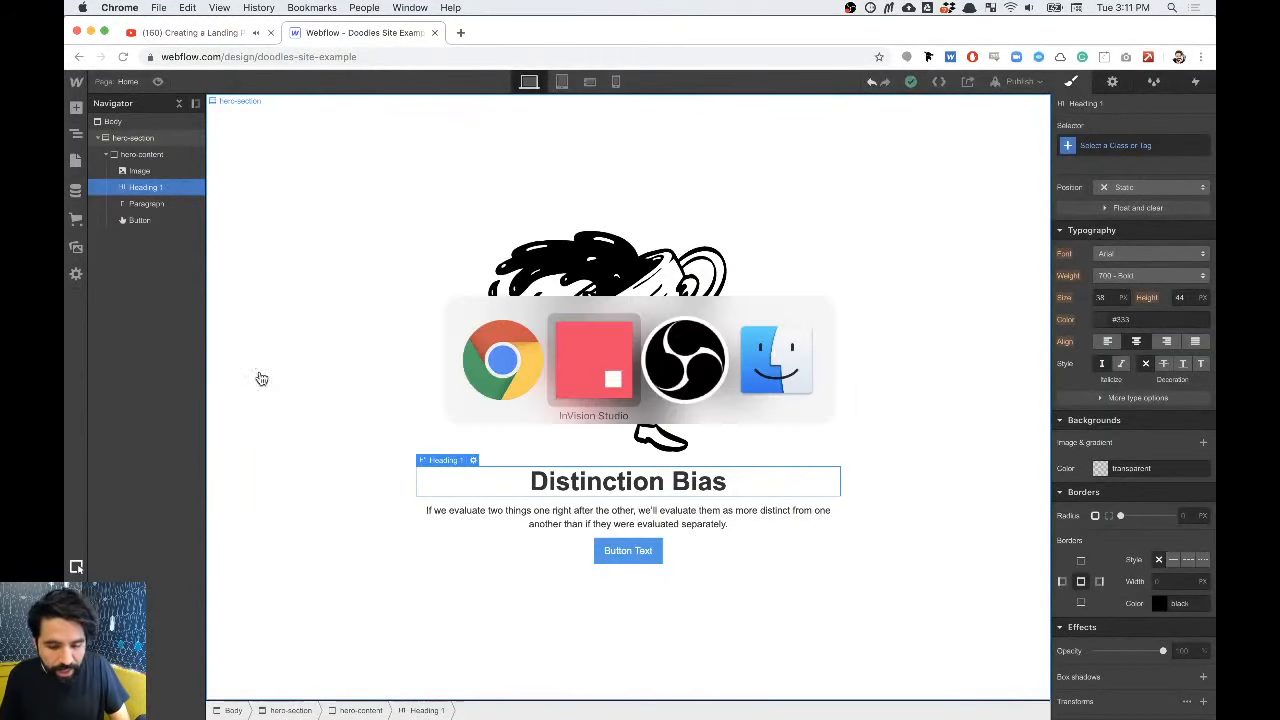
key(super+shift+Tab)
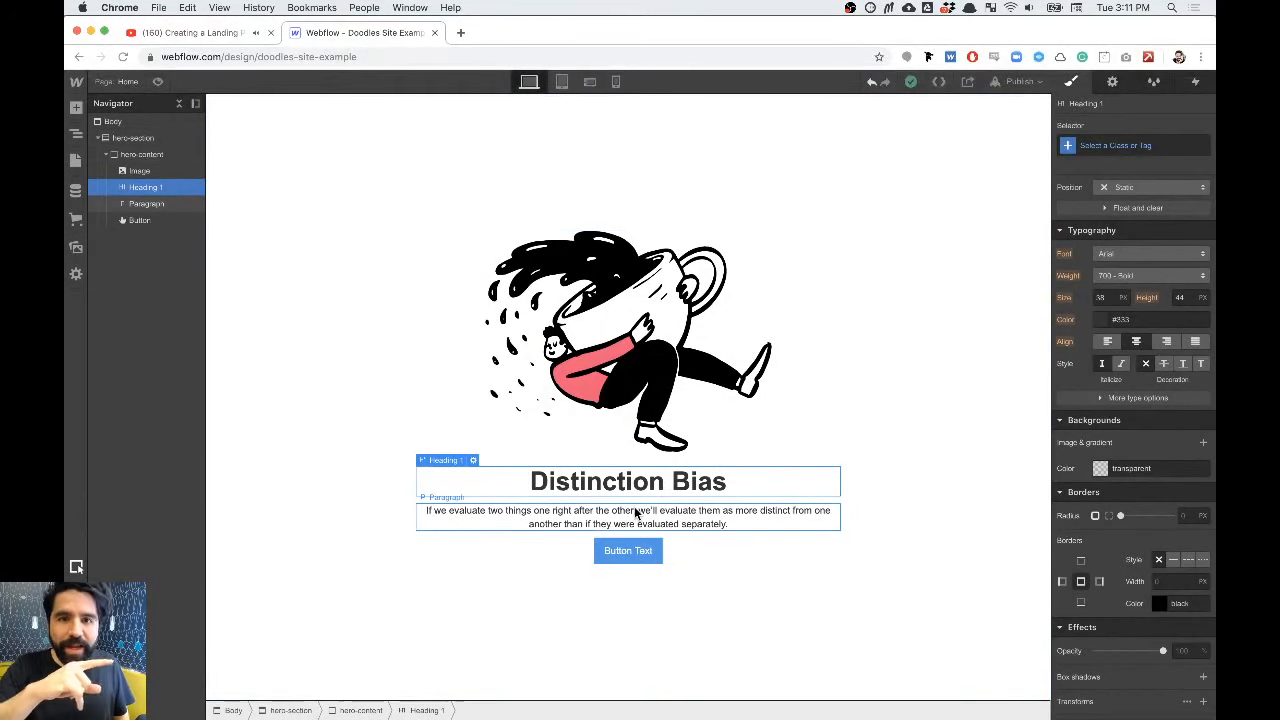
key(super+Tab)
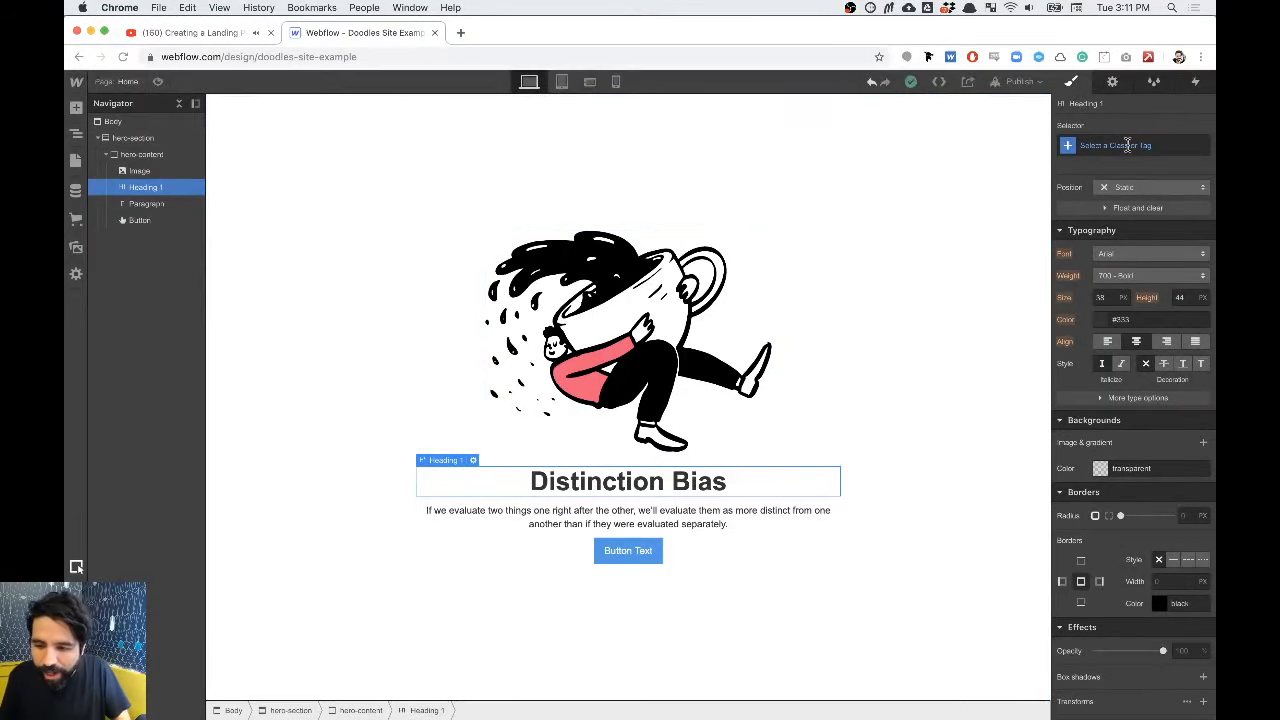
Step: Try a 63 px font size and 70 px line height on the hero heading alone, and undo both changes
scroll(1145, 430, up, 2)
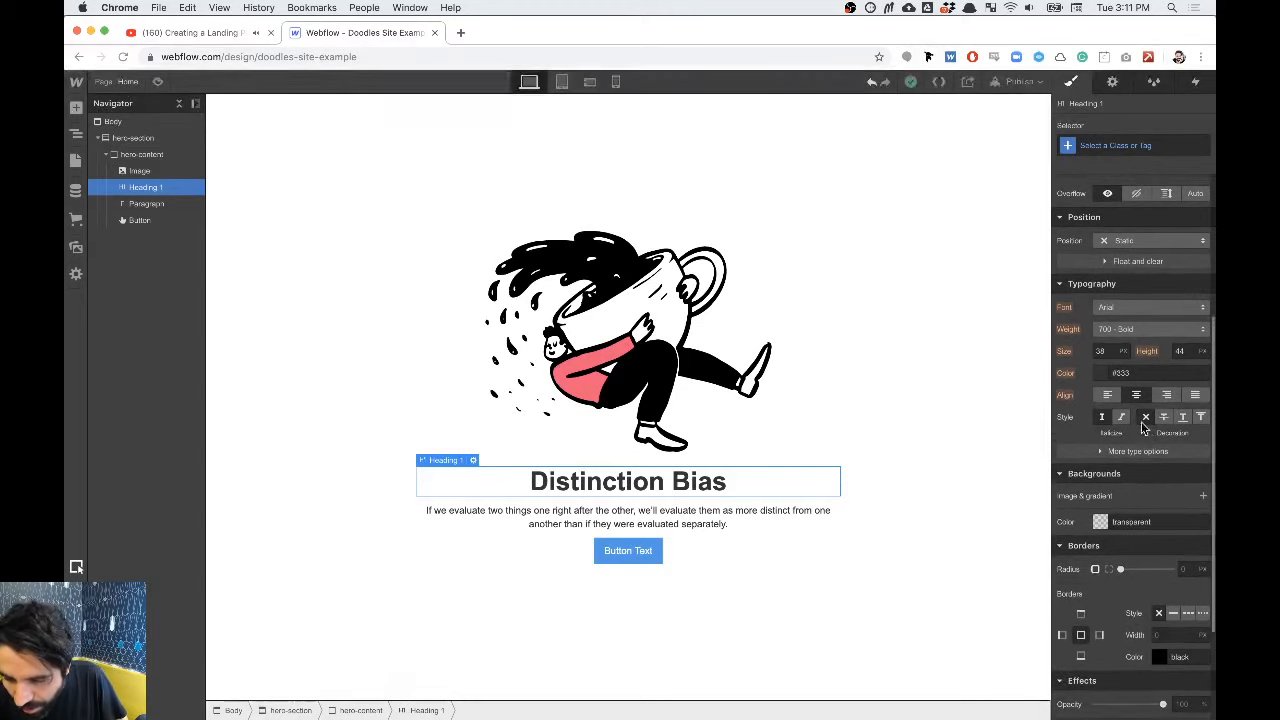
click(1110, 352)
text(63)
key(Tab)
text(70)
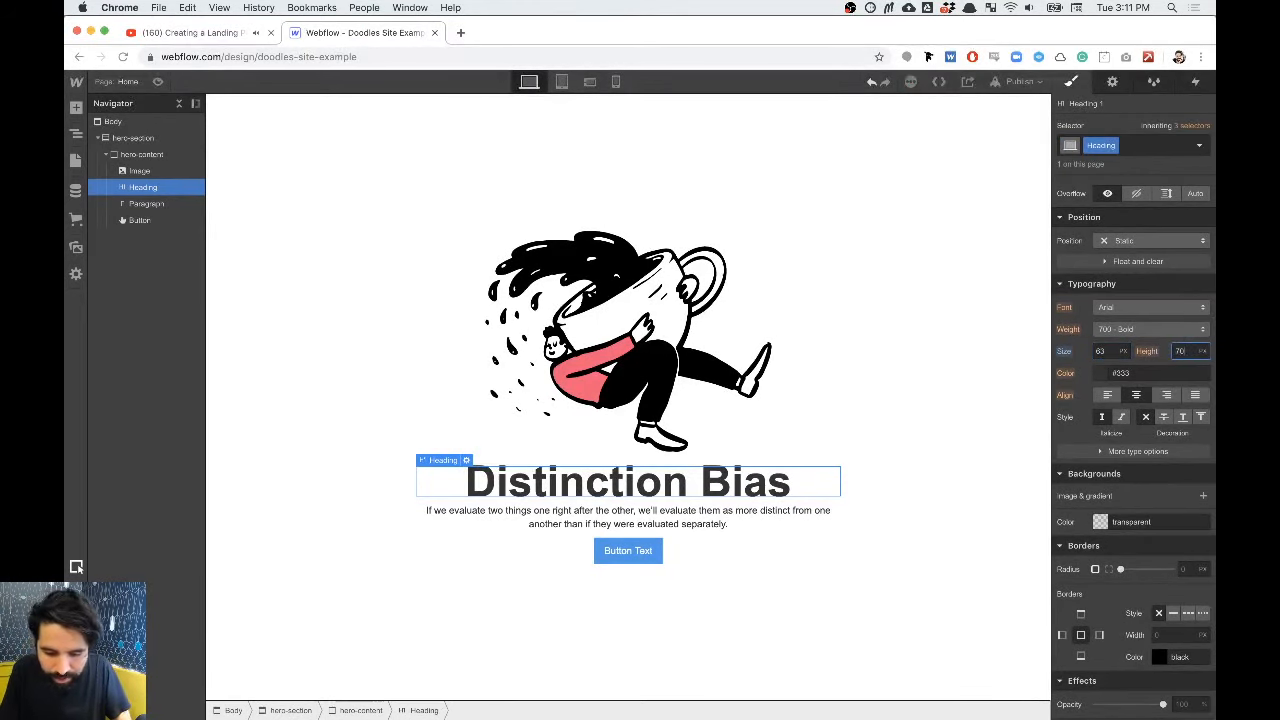
key(Return)
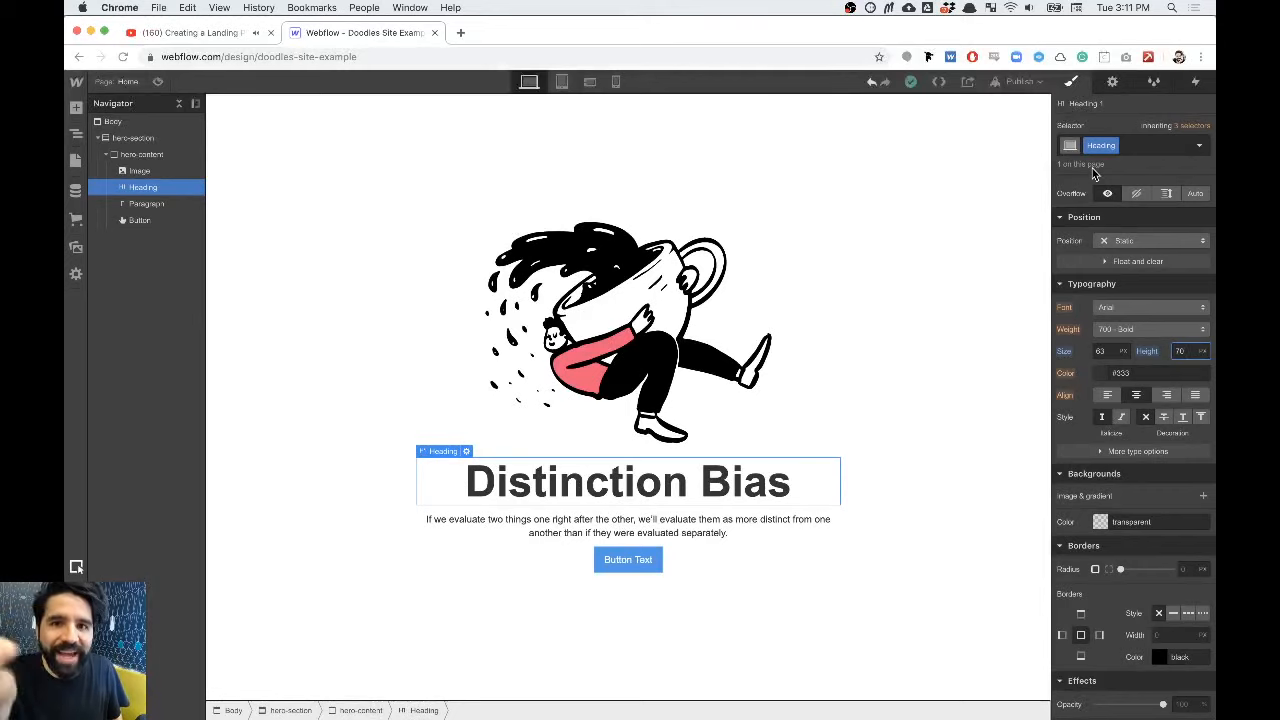
text(44)
key(super+z)
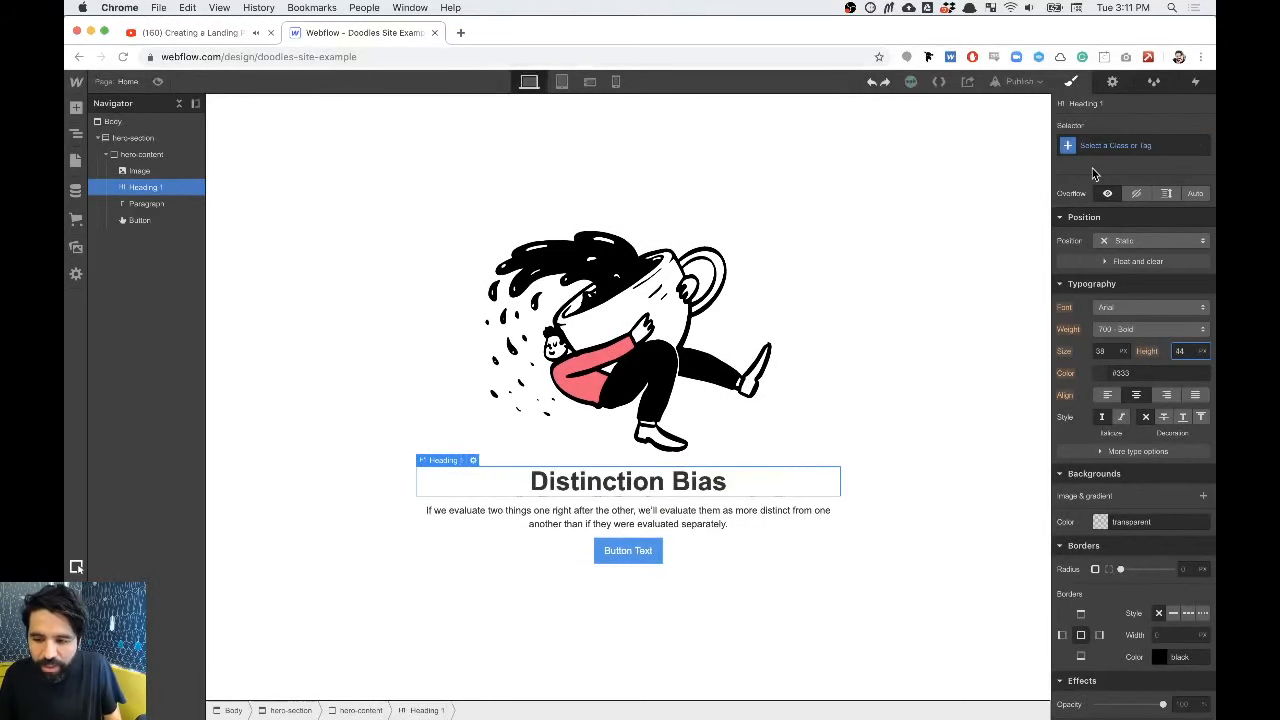
Step: Target the All H1 Headings tag and match the InVision Studio title with a 63 px font size and 70 px line height
click(1130, 145)
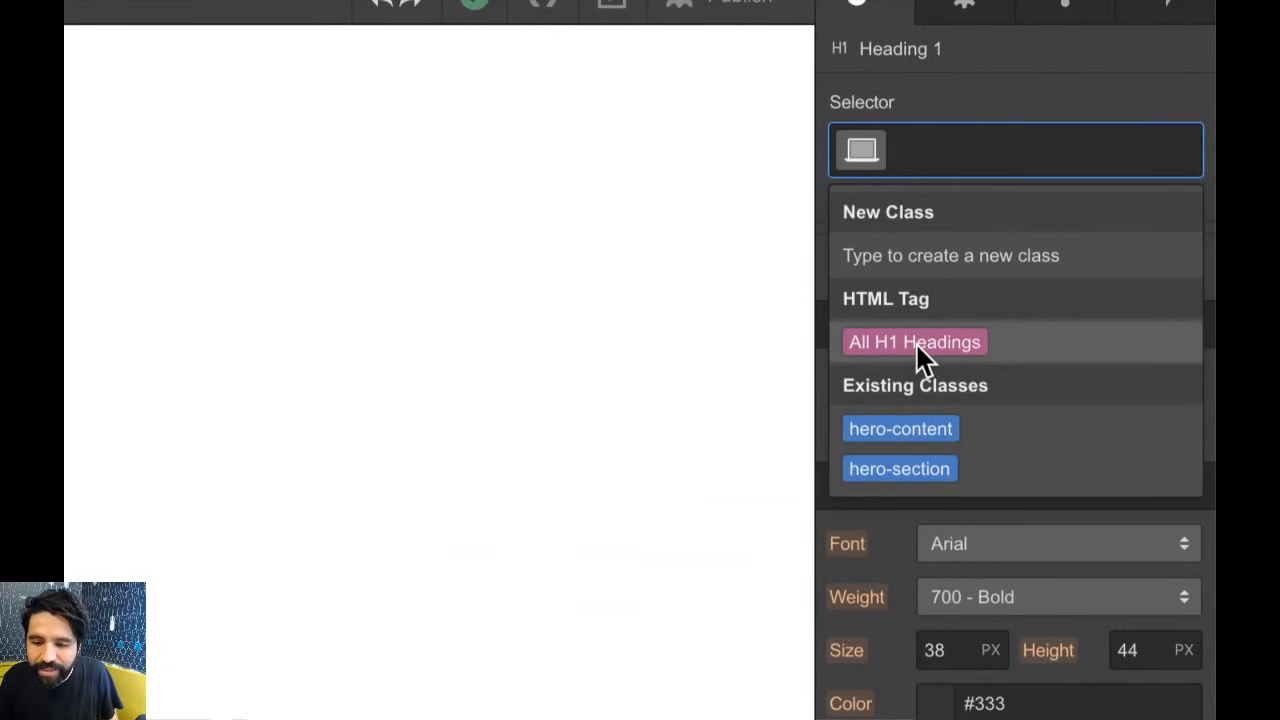
click(915, 342)
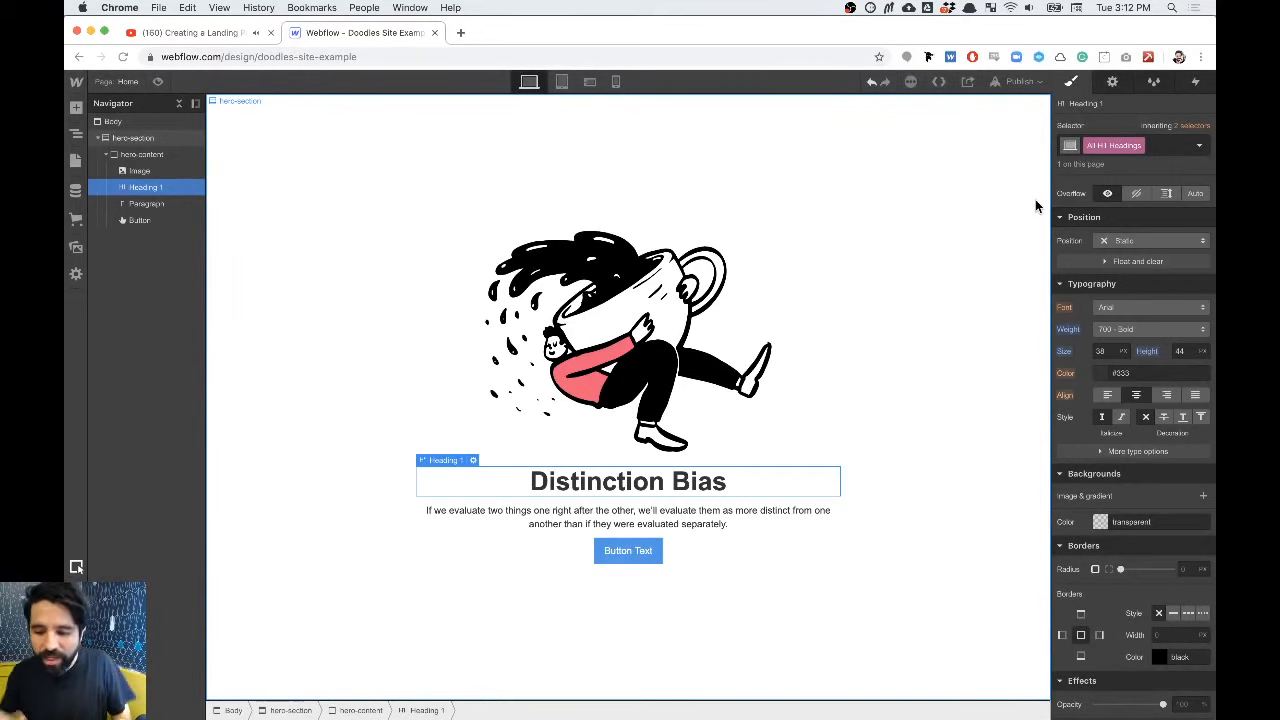
key(super+Tab)
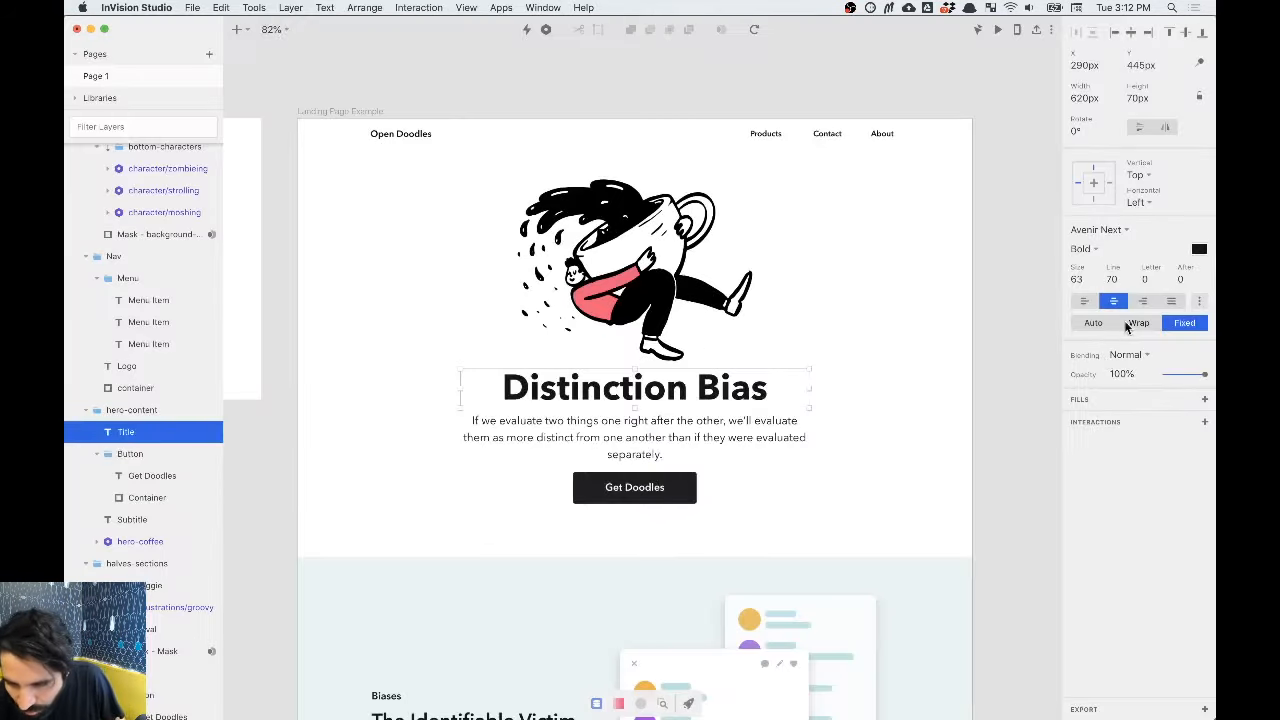
key(super+Tab)
click(1108, 348)
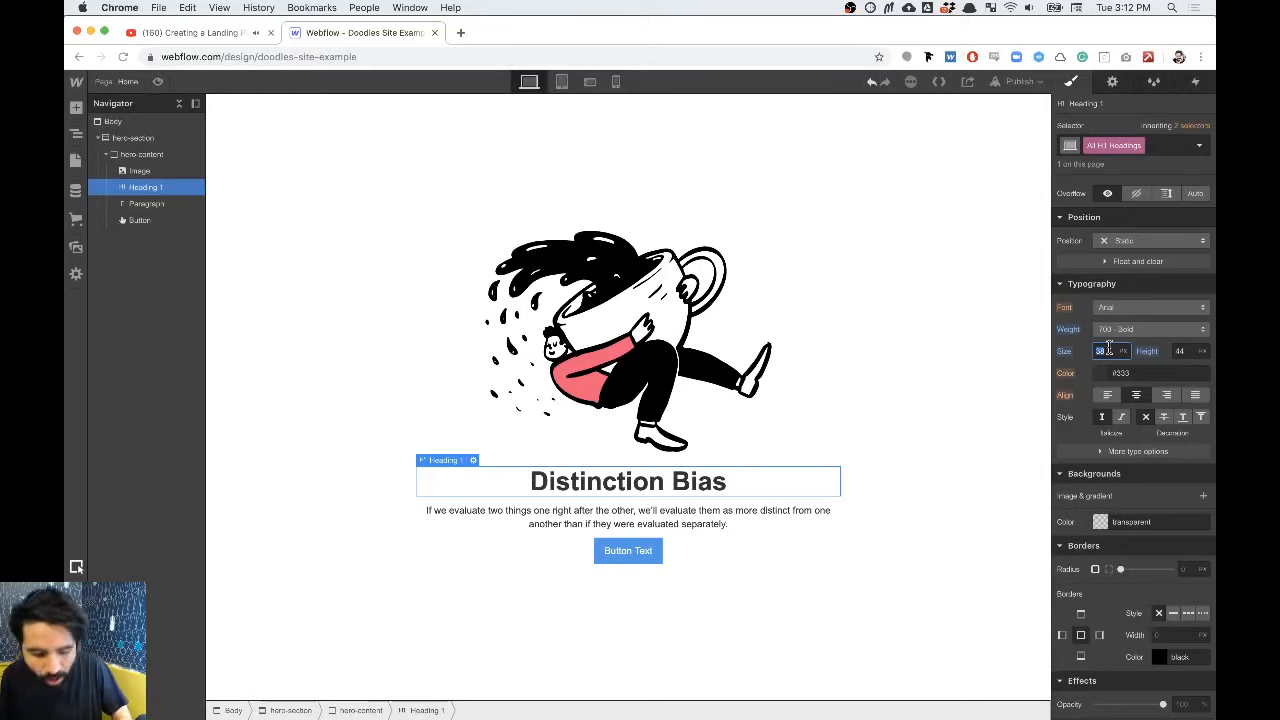
text(63)
key(Return)
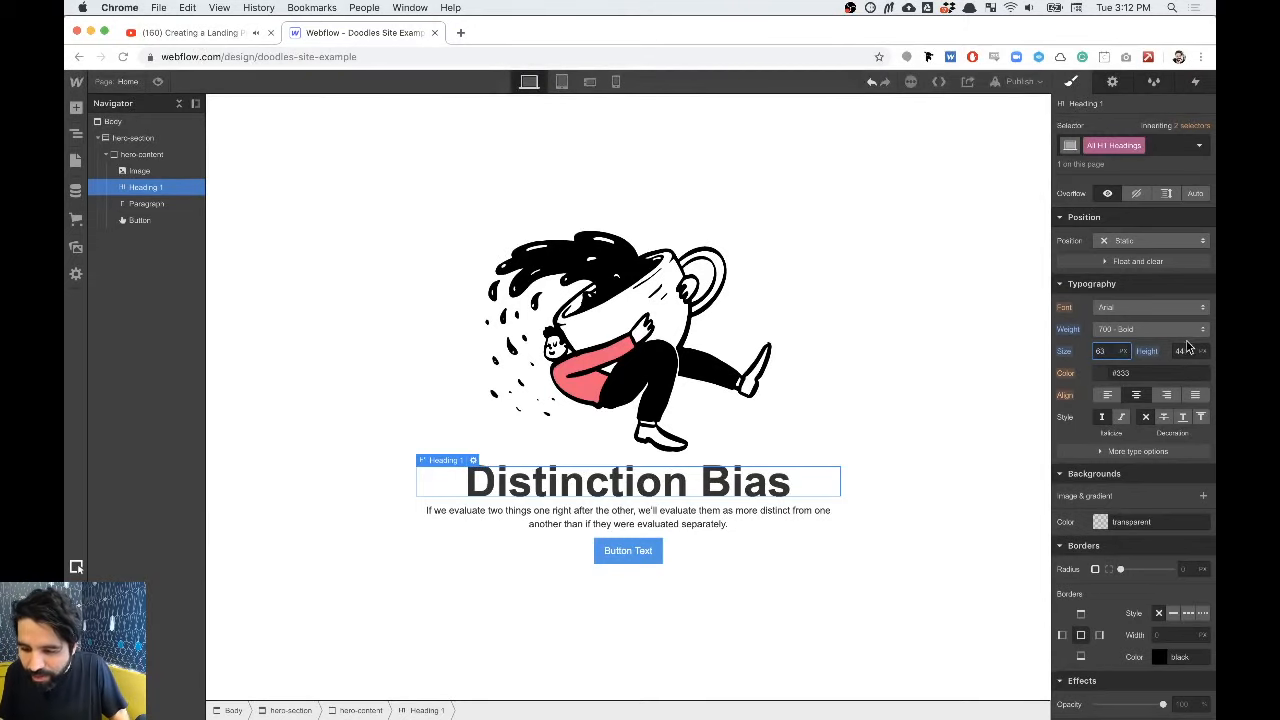
click(1183, 351)
text(7)
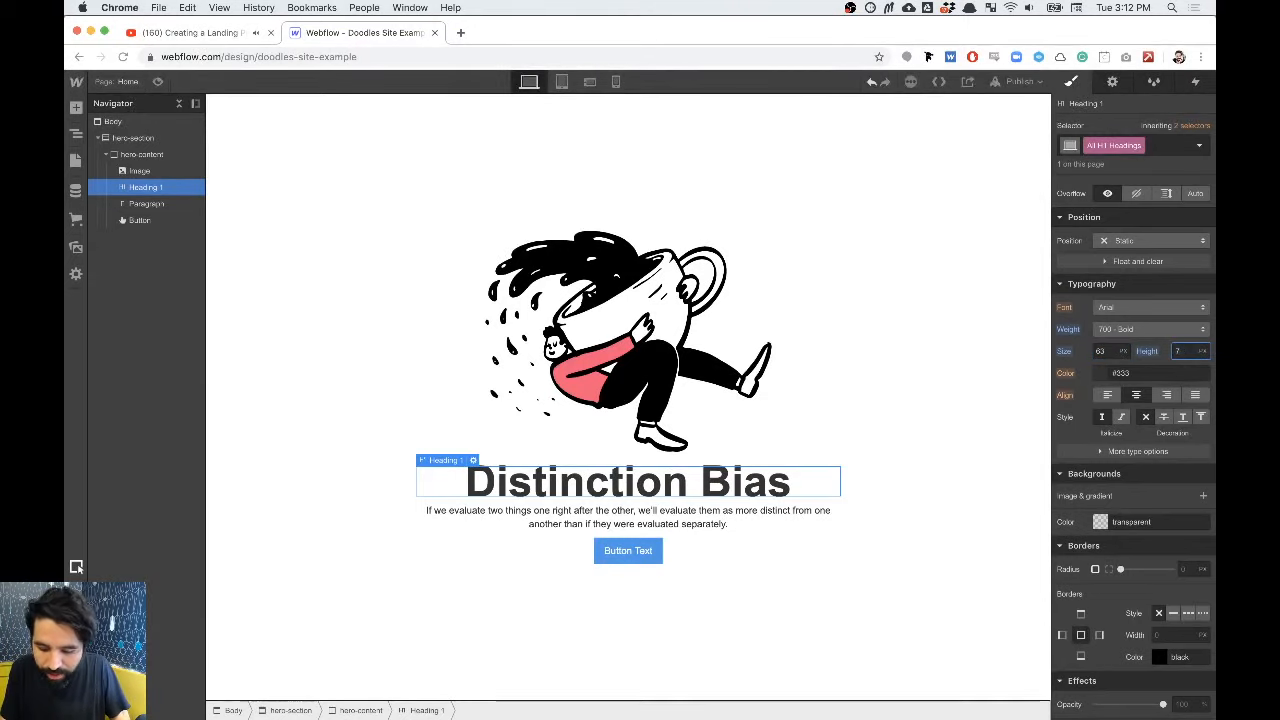
text(0)
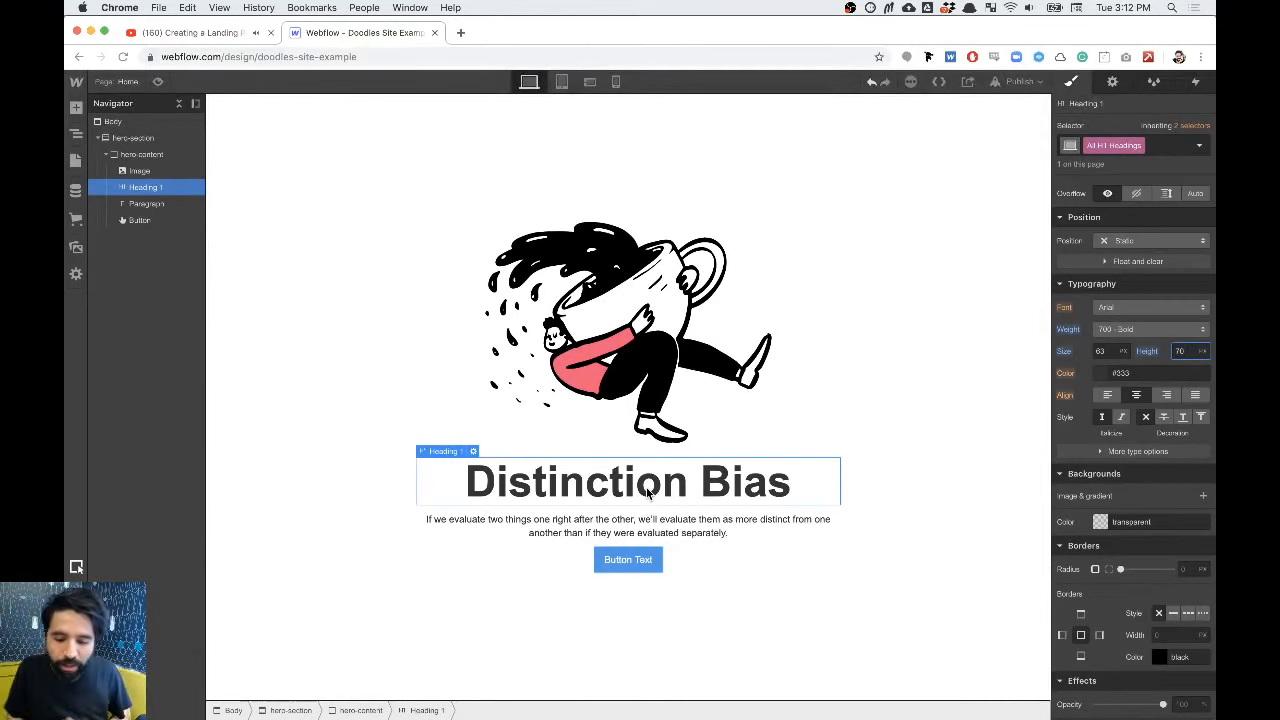
Step: Create a new class named "copy" on the hero paragraph
click(646, 530)
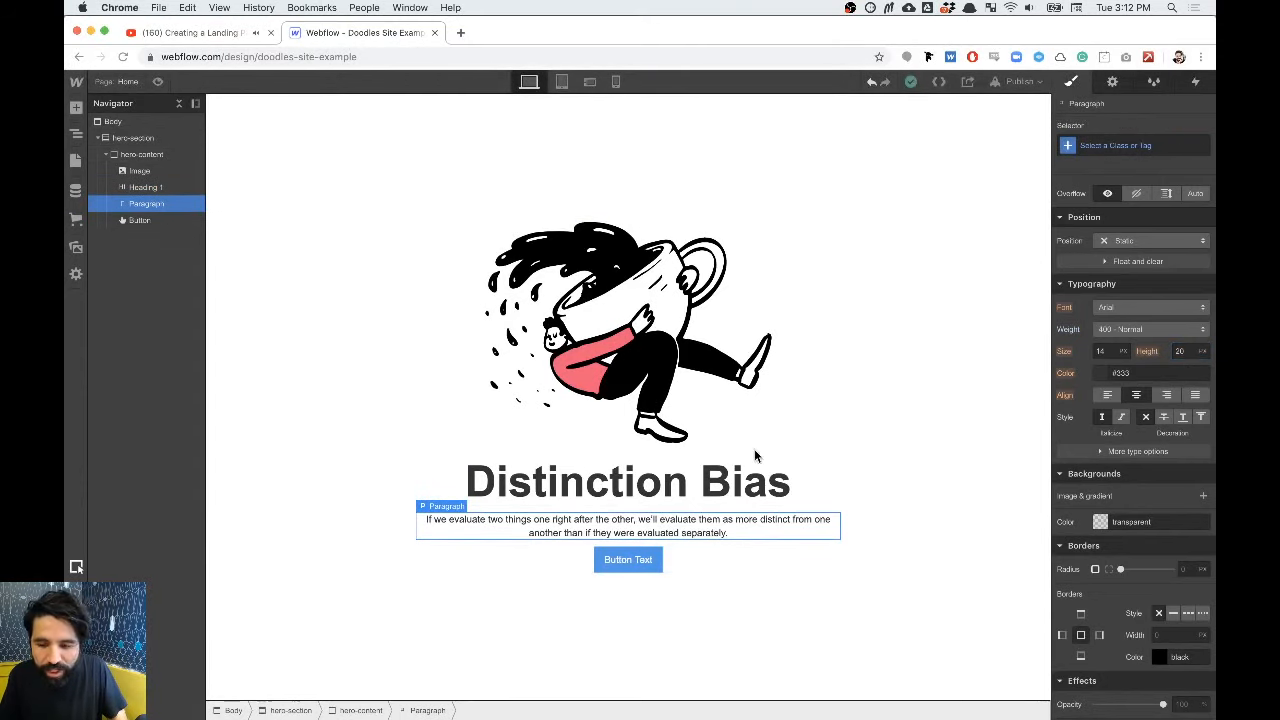
click(1107, 146)
text(copy)
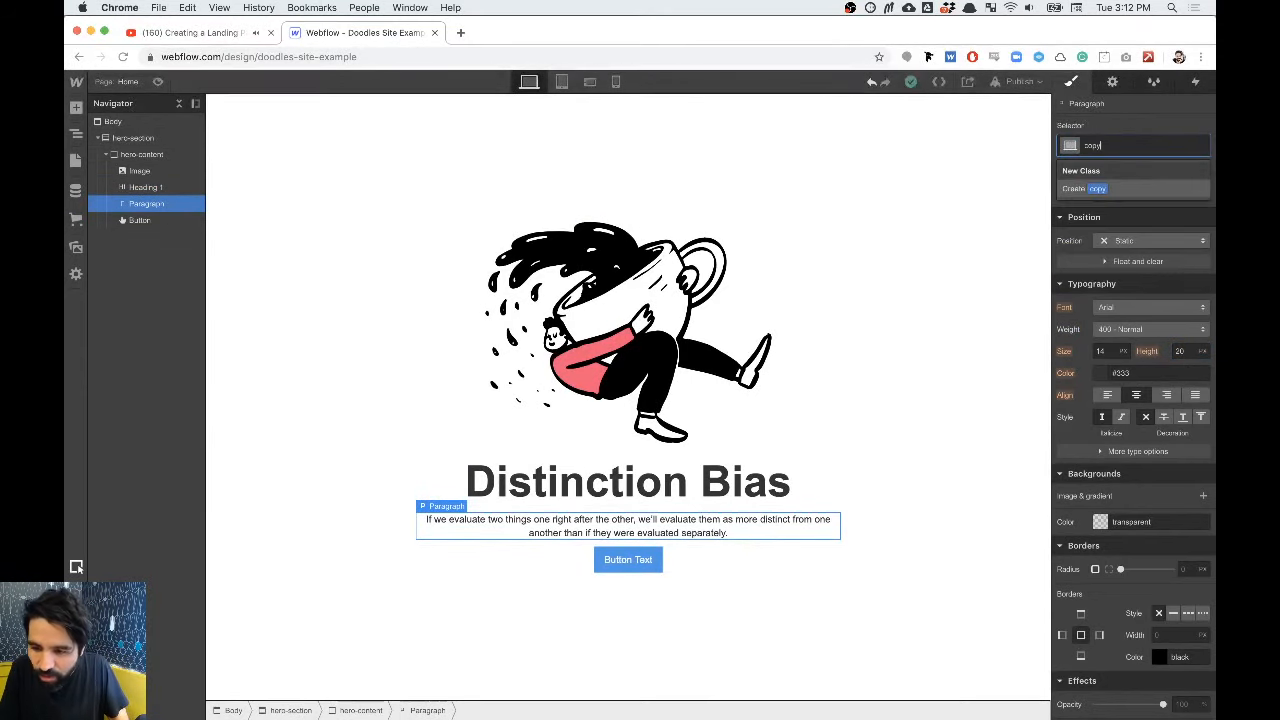
key(Return)
Step: Check the subtitle's typography in InVision Studio and set the Webflow copy class to 20 px font size and 30 px line height
key(super+Tab)
click(655, 452)
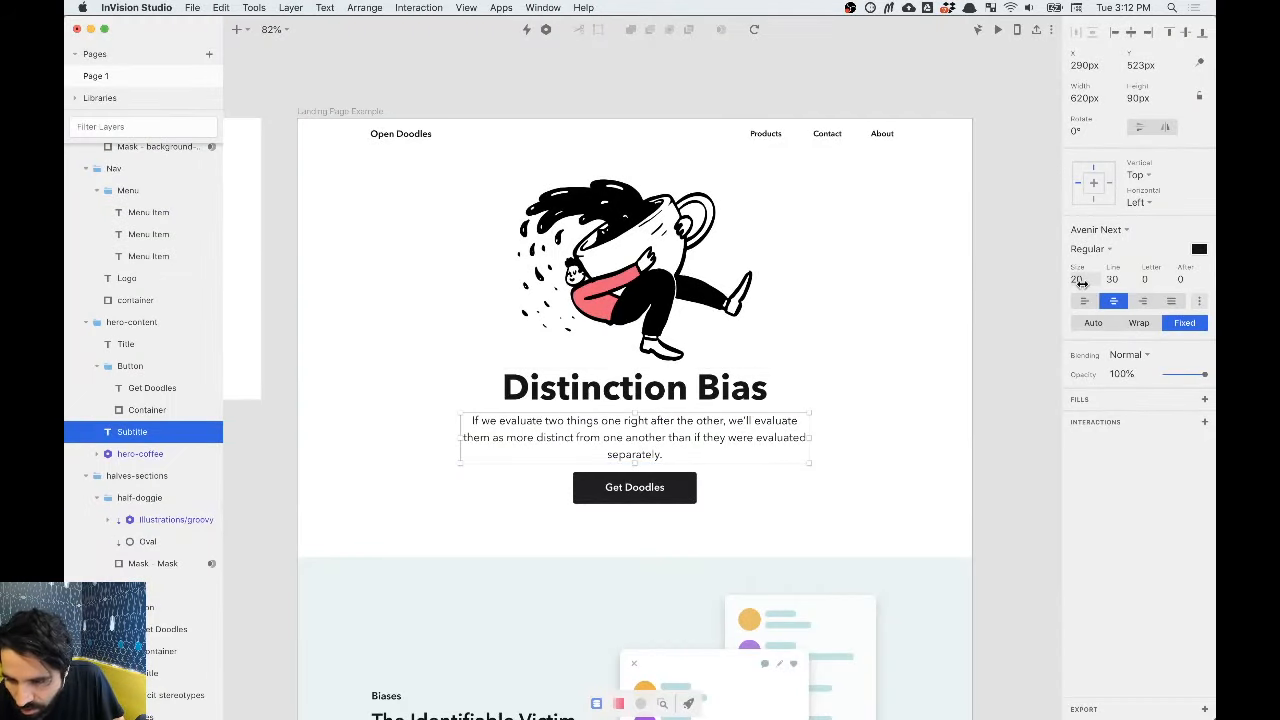
key(super+Tab)
click(1108, 352)
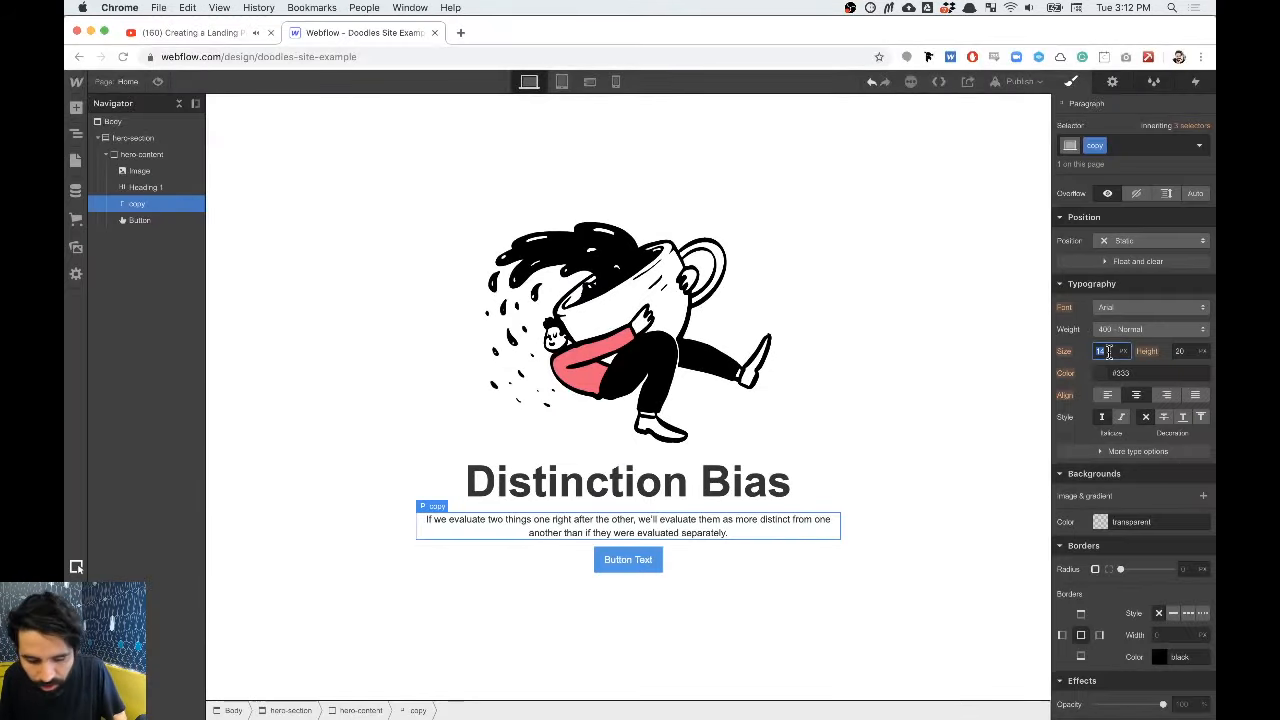
text(20)
key(Tab)
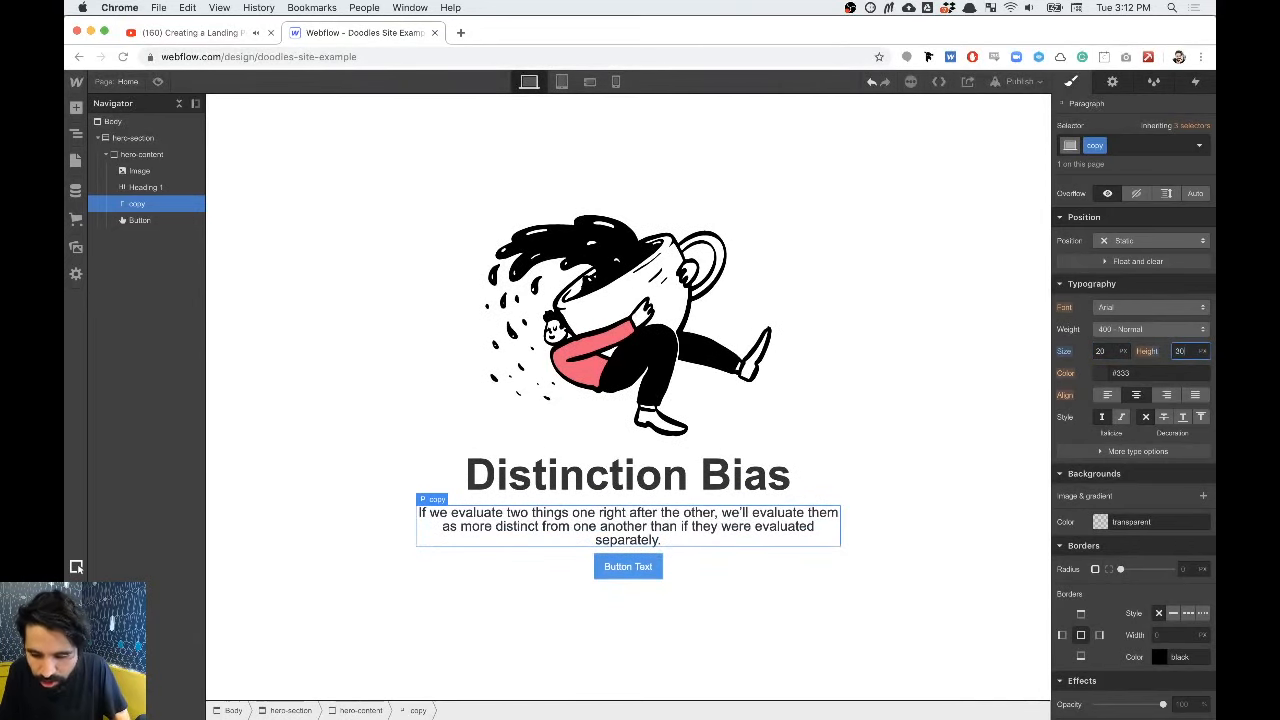
key(Return)
Step: Select the hero button in Webflow, and in InVision Studio set the "Get Doodles" button text's sizing to Auto
click(620, 588)
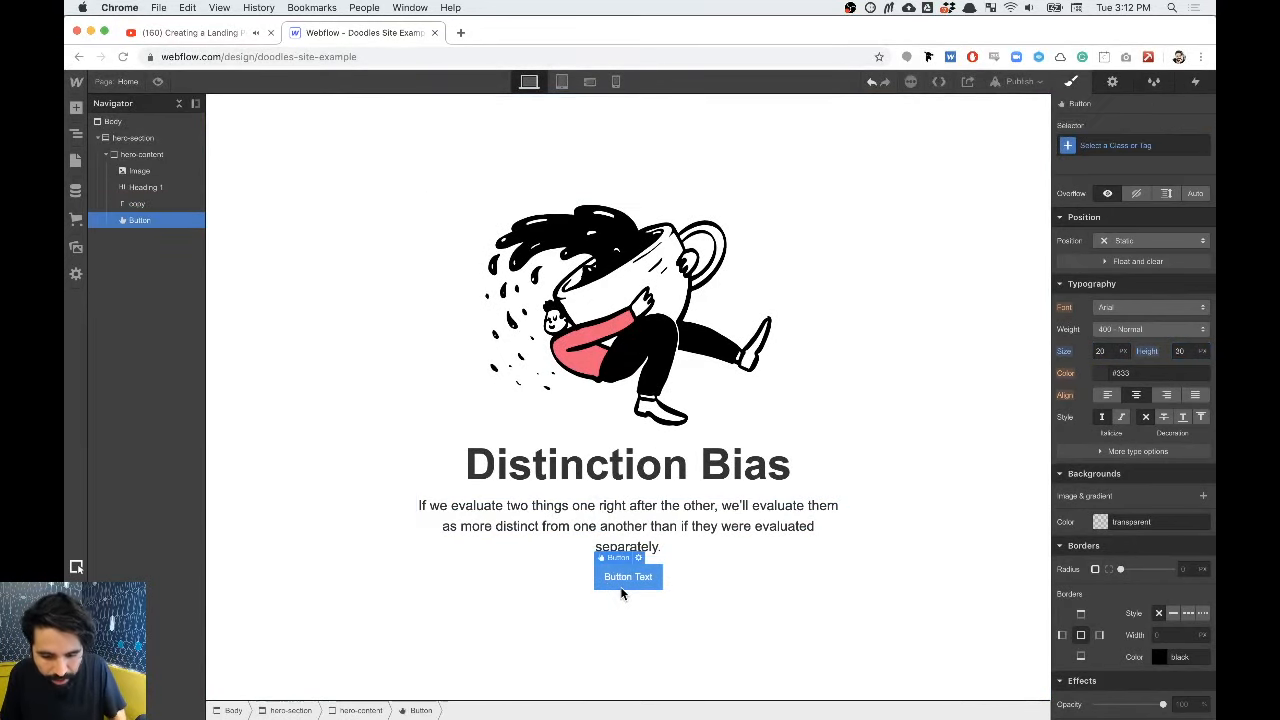
key(super+Tab)
super+click(652, 487)
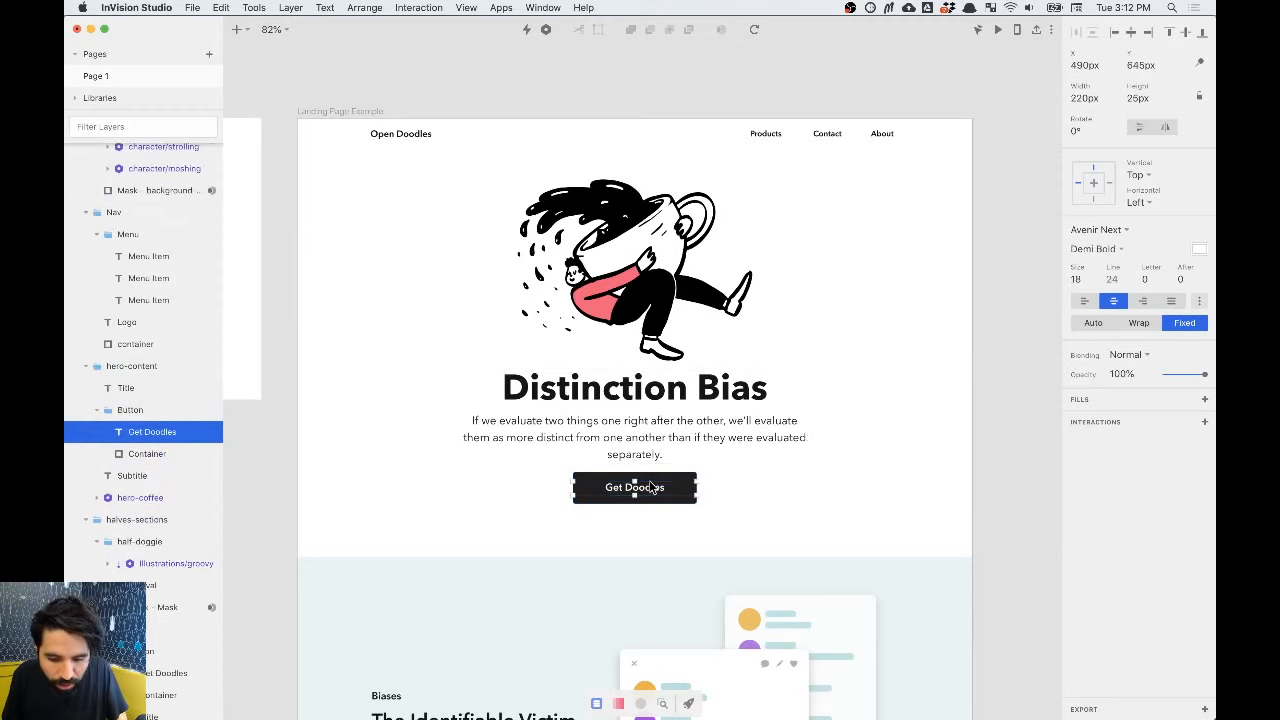
key(Escape)
super+click(653, 481)
click(653, 484)
click(1094, 323)
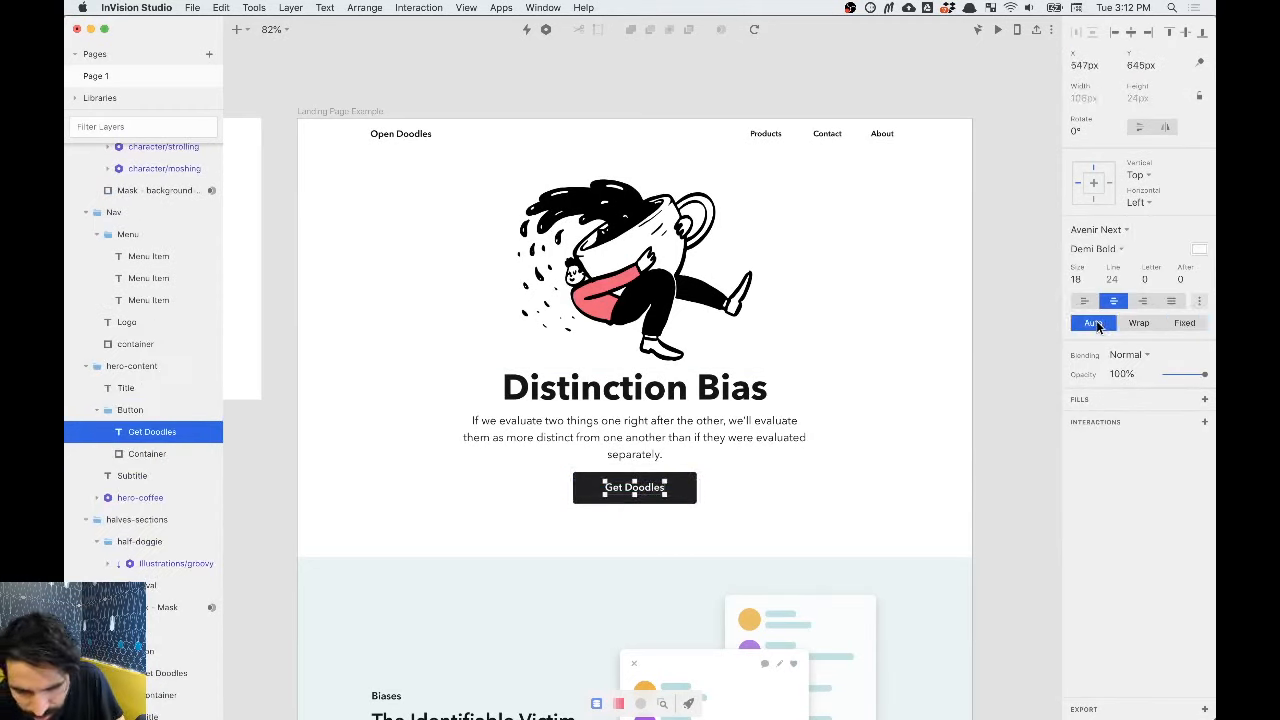
Step: Measure the spacing between the "Get Doodles" text and its button container in InVision Studio, and return to Webflow
scroll(627, 480, up, 3)
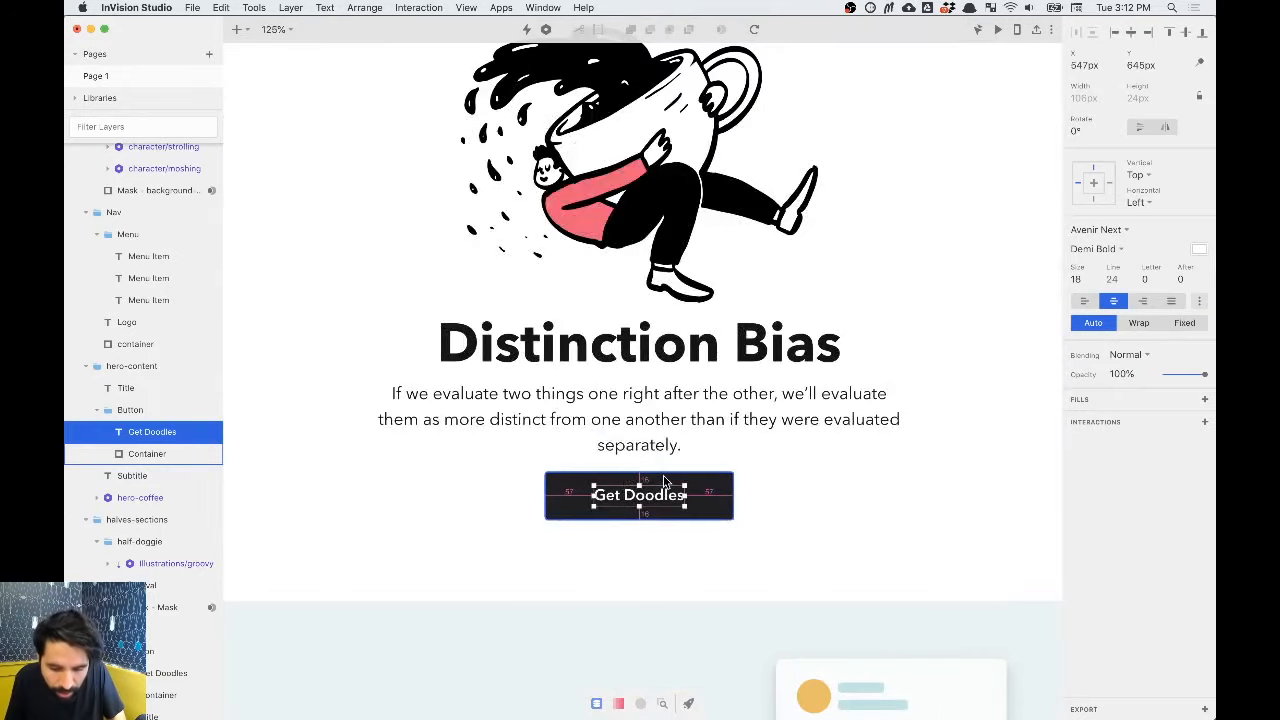
scroll(663, 476, up, 3)
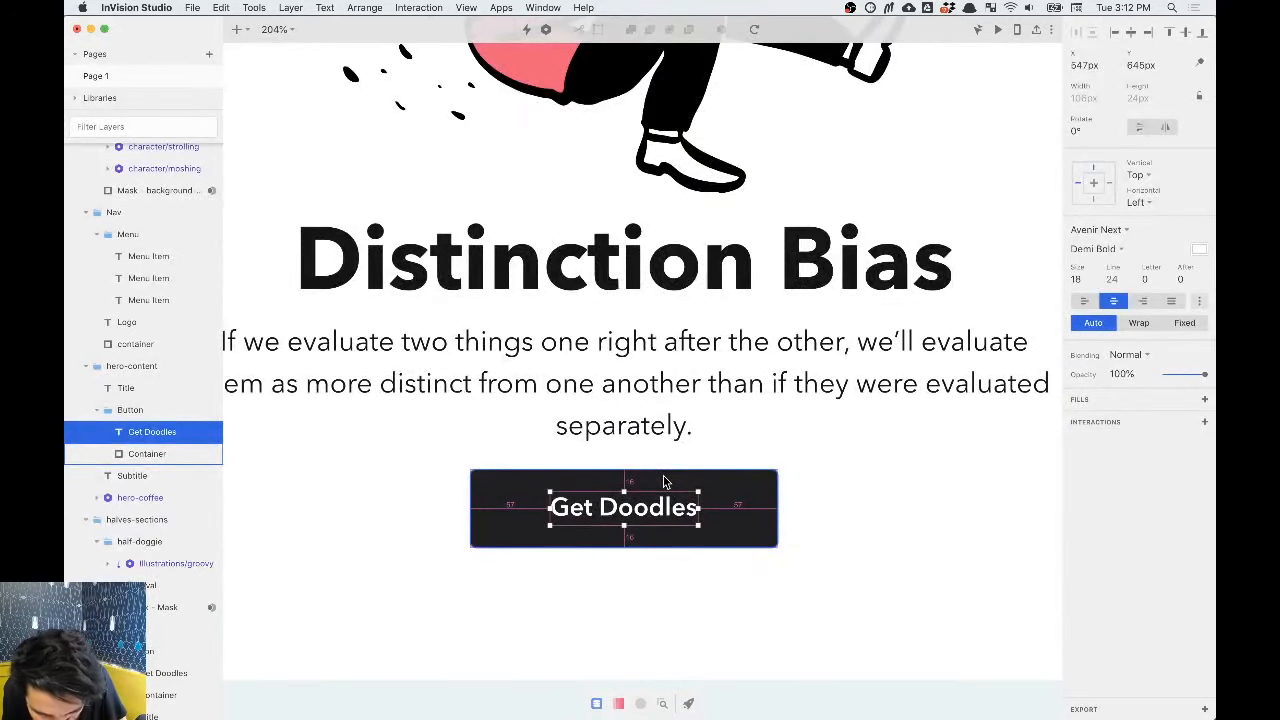
scroll(663, 482, down, 3)
scroll(664, 480, down, 2)
scroll(663, 478, up, 3)
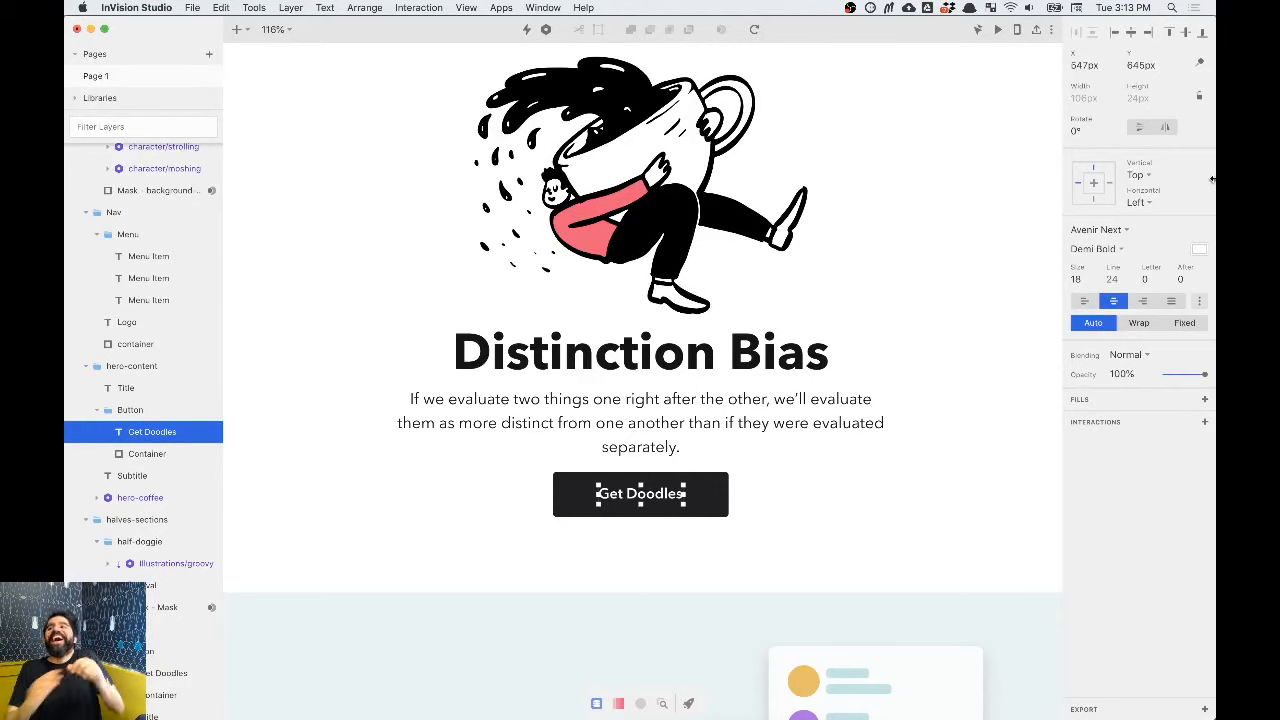
key(super+Tab)
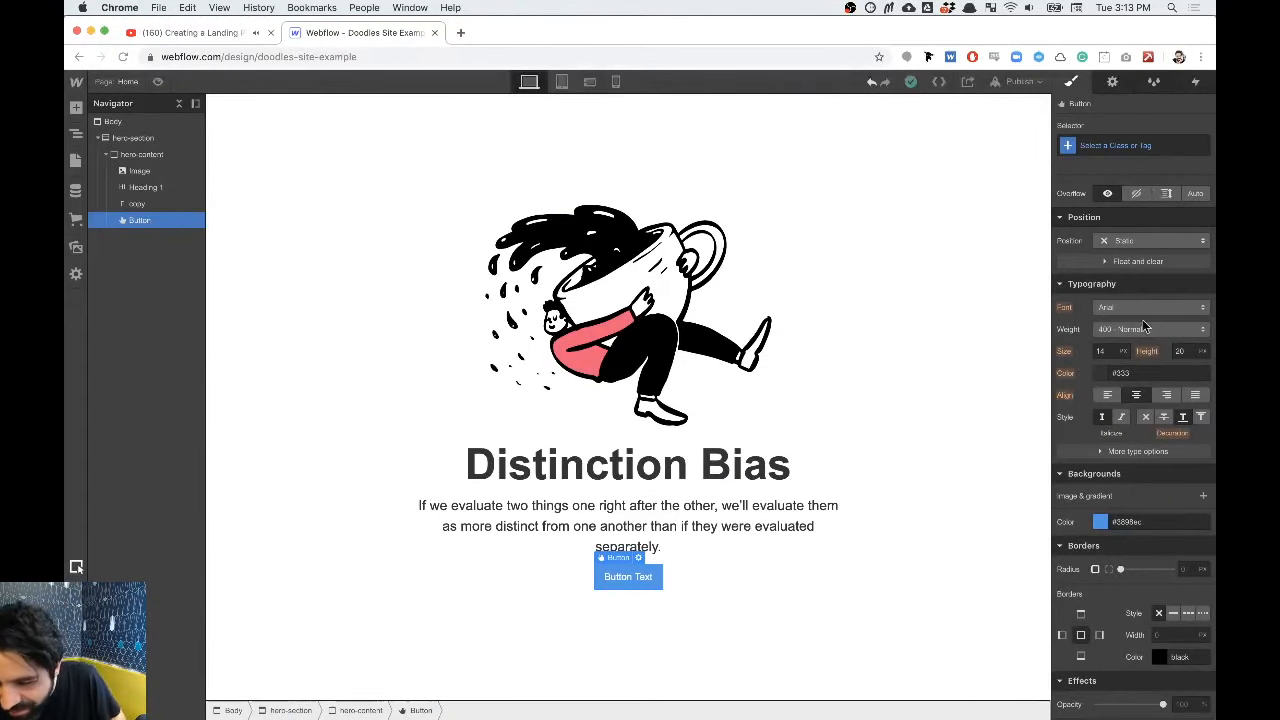
Step: Set the hero button's font size to 16 px and its padding to 16 px vertically and 56 px horizontally
click(1103, 351)
text(16)
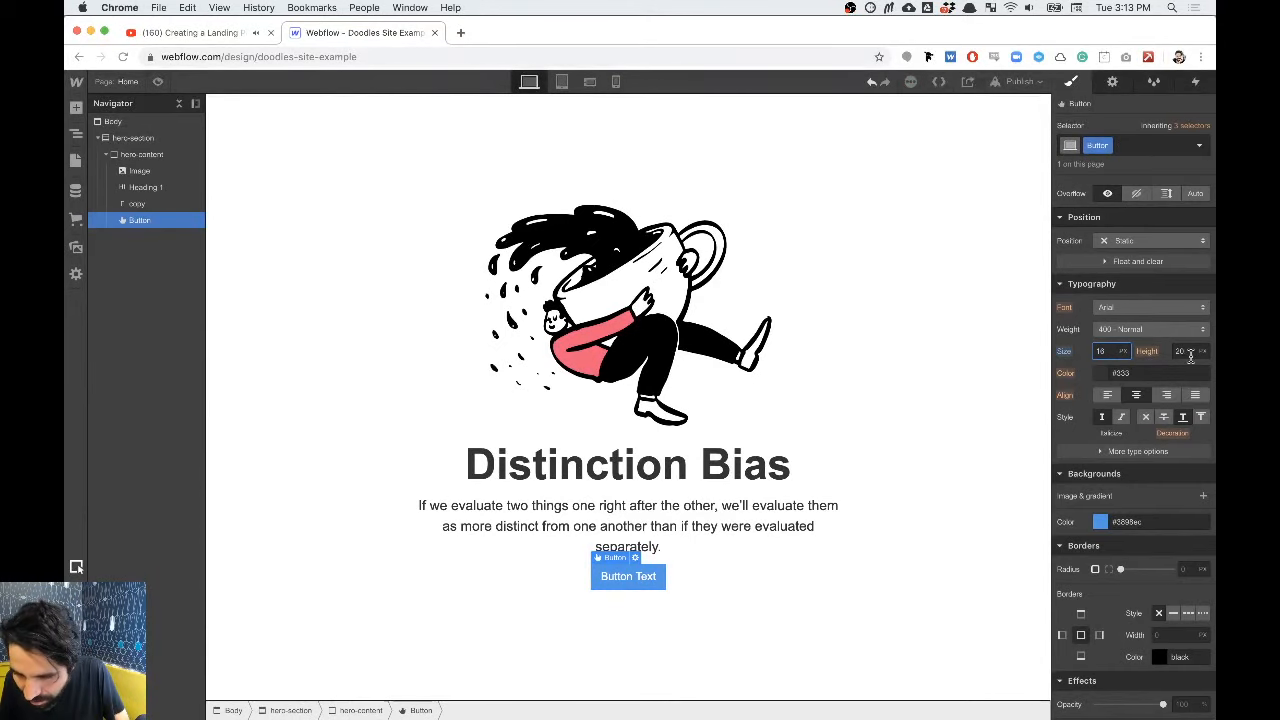
scroll(1145, 225, up, 1)
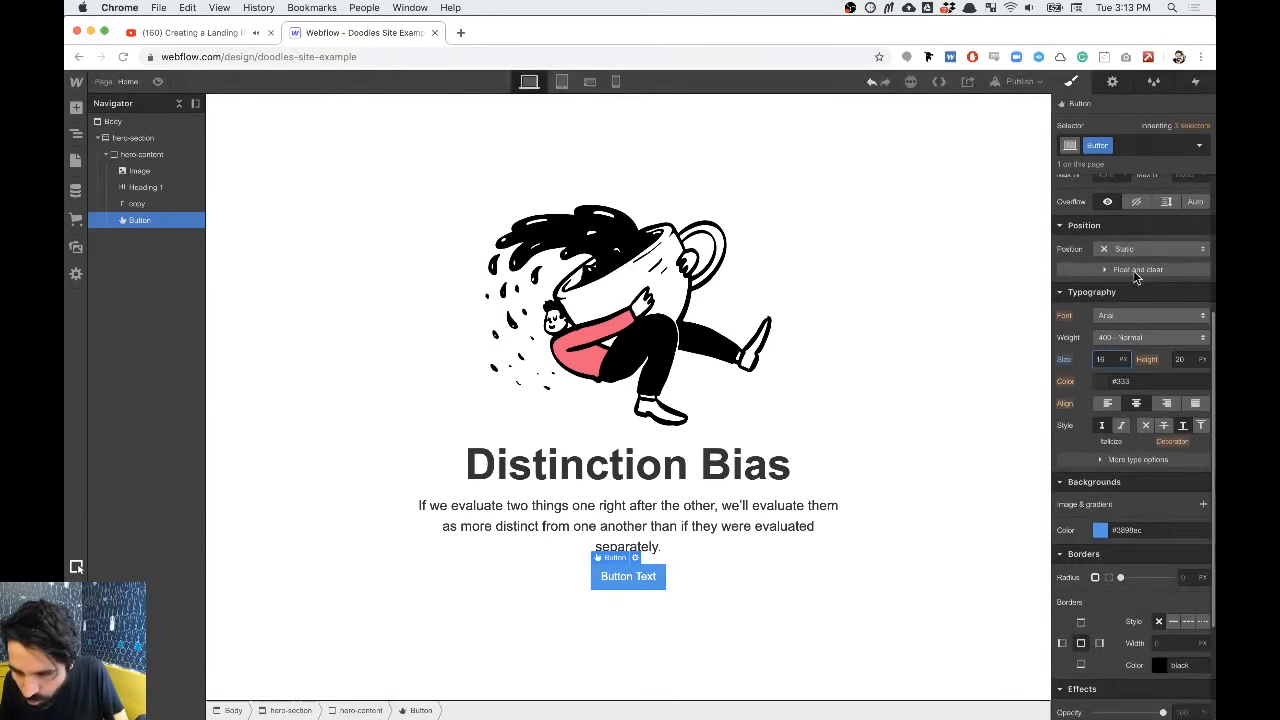
scroll(1113, 233, up, 5)
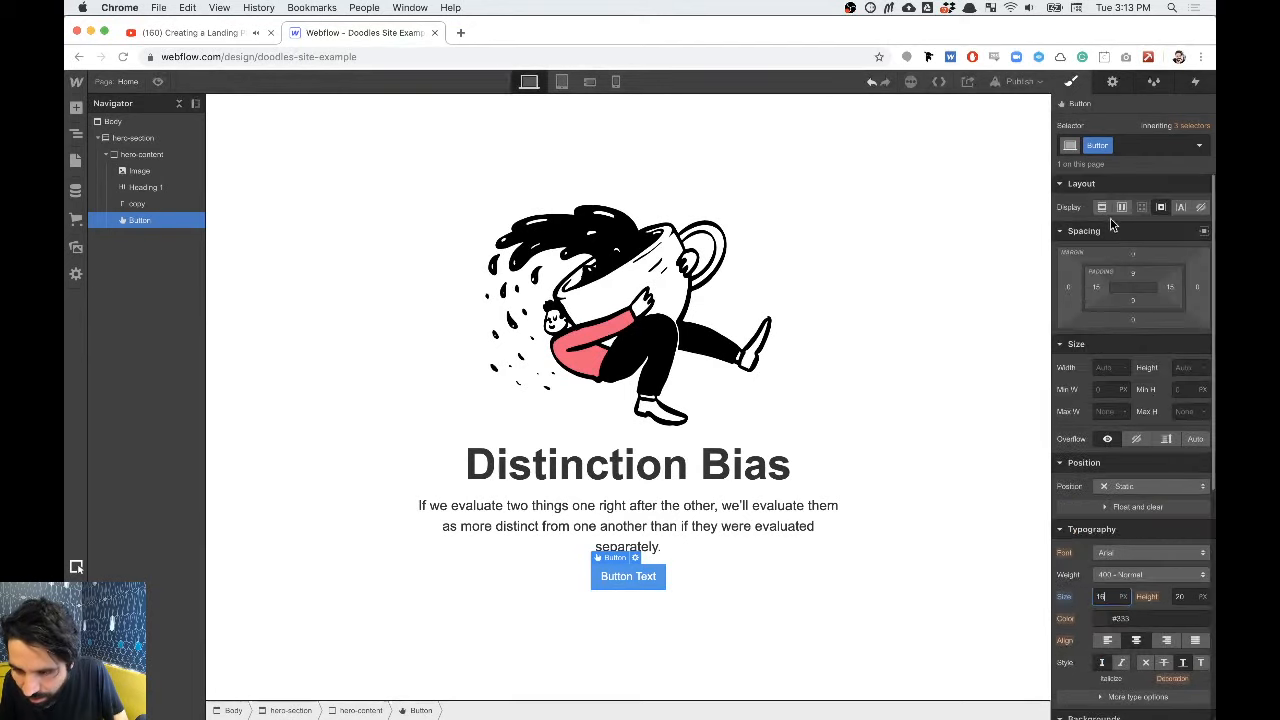
click(1133, 275)
text(16)
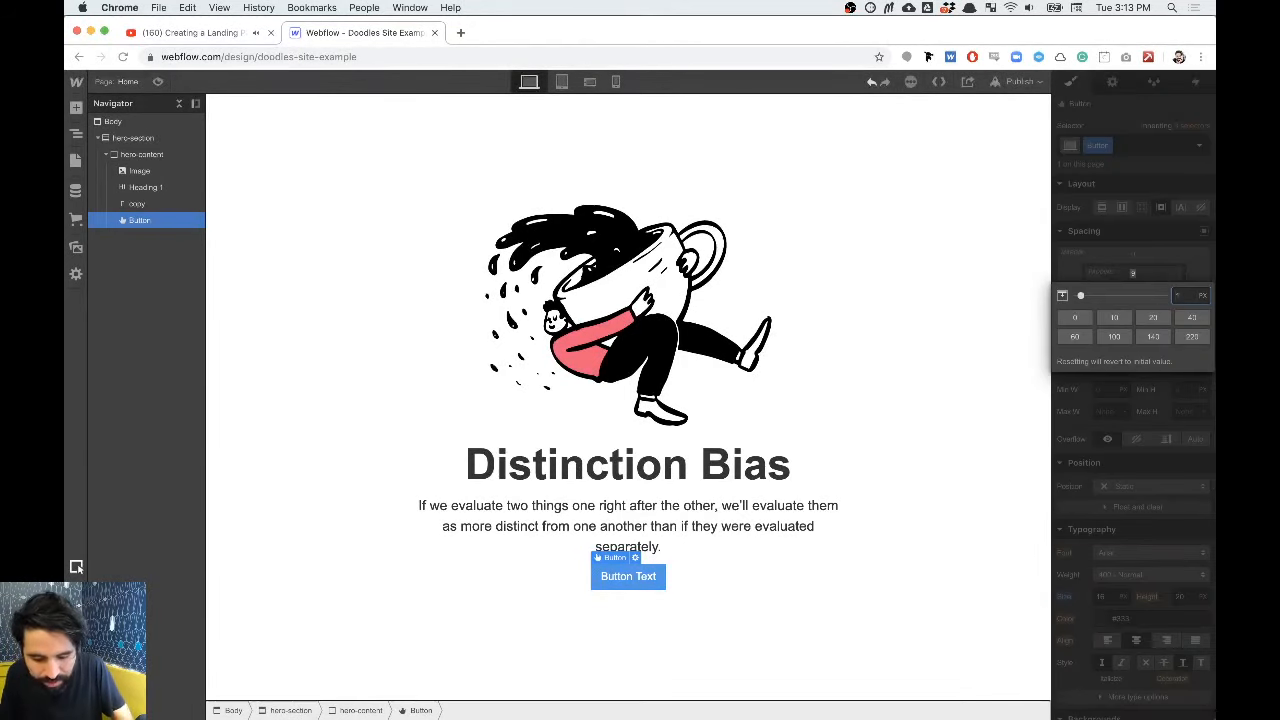
key(Return)
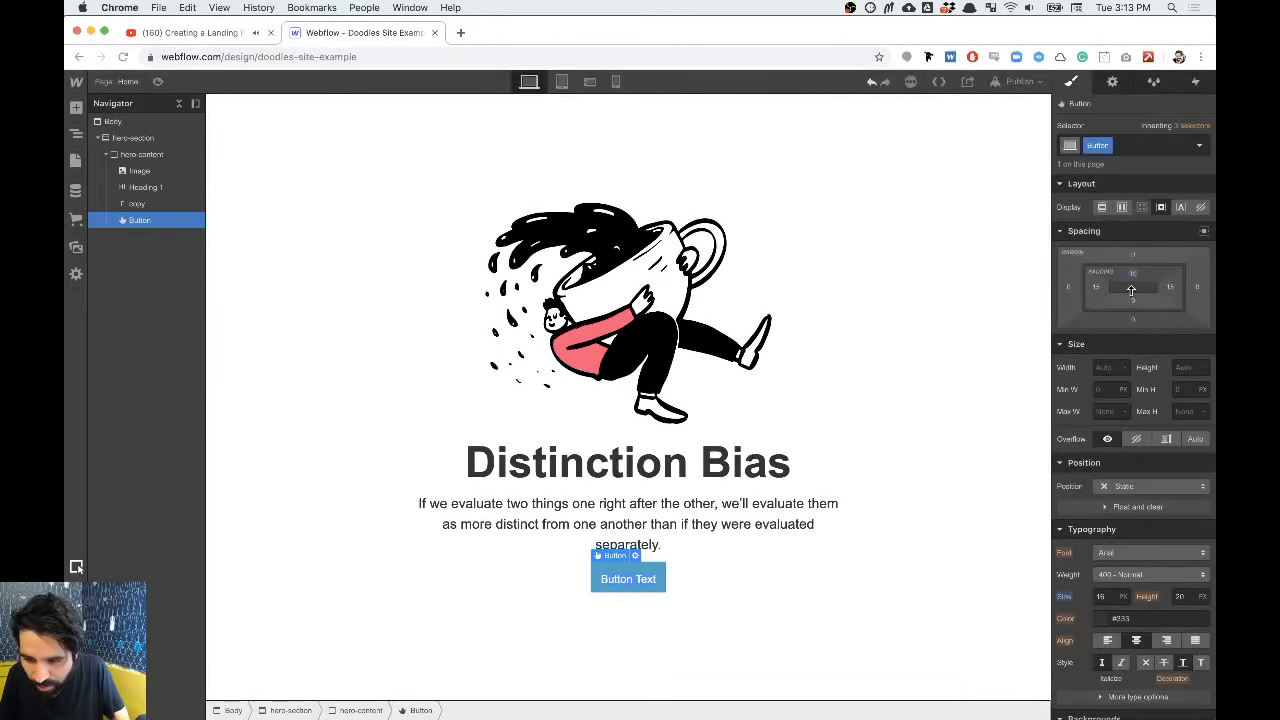
click(1133, 300)
text(16)
key(Return)
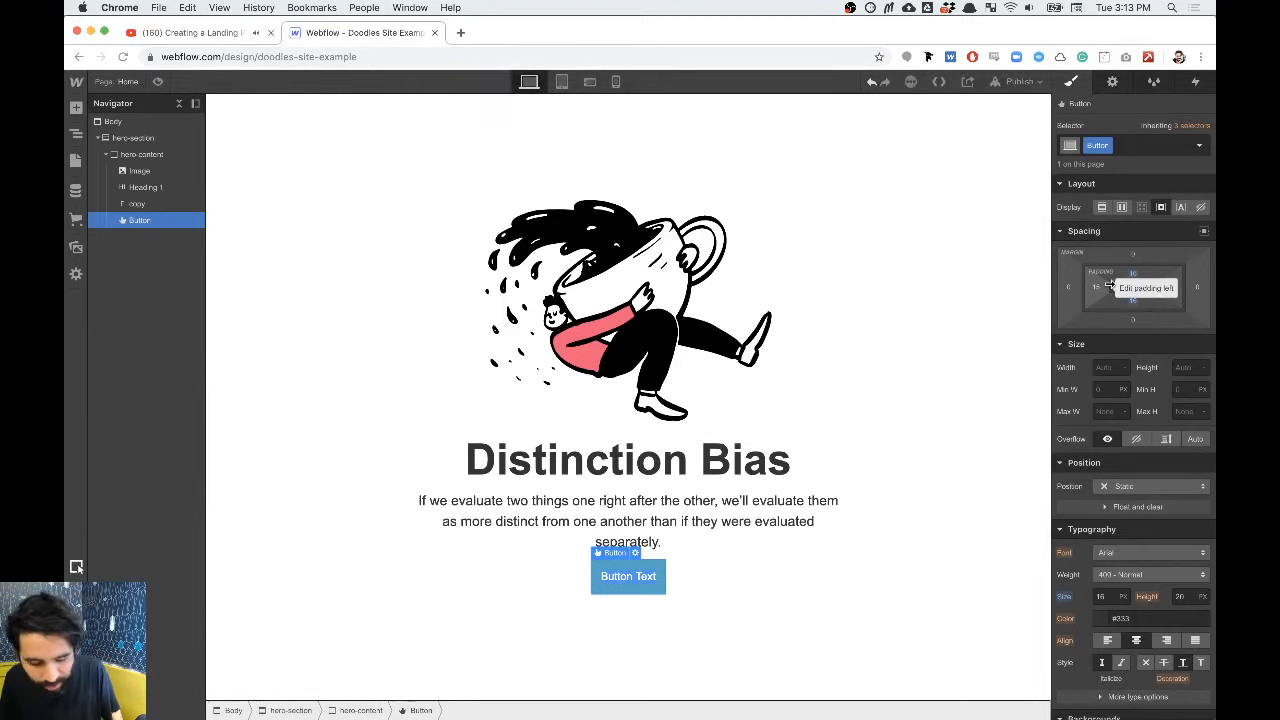
drag(1098, 291, 1172, 299)
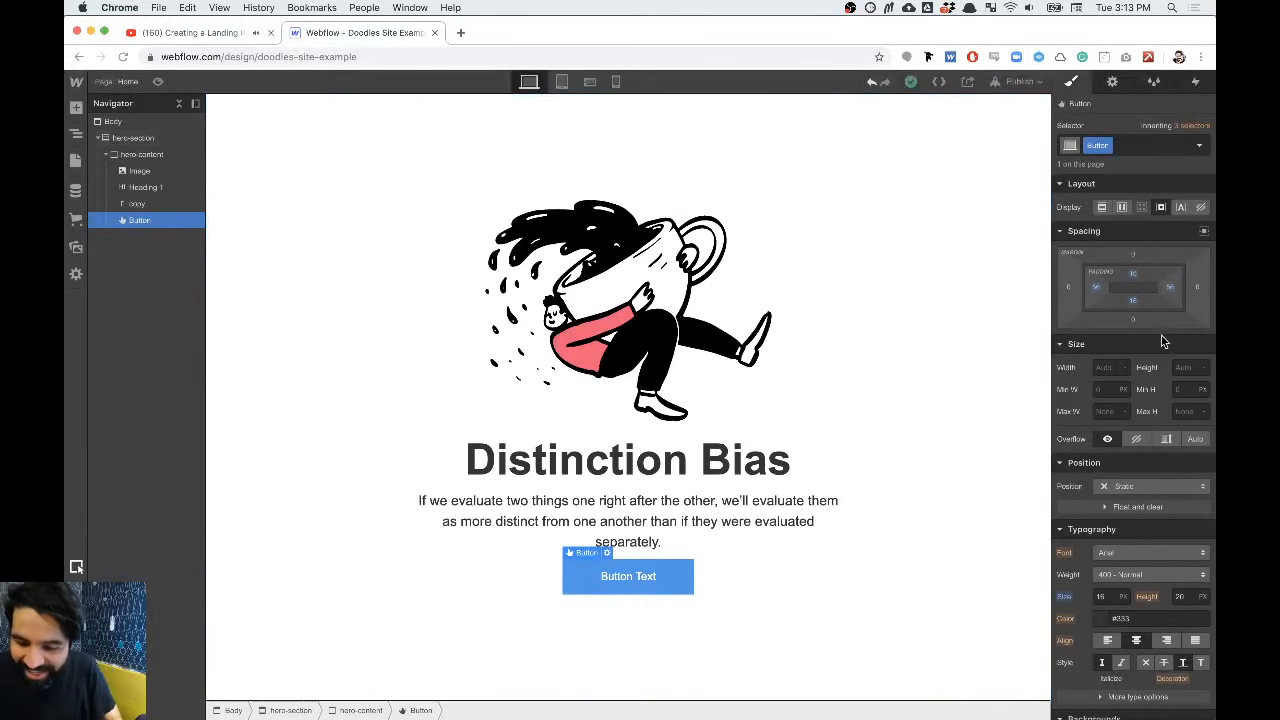
Step: Set the hero button's background color to black and save it as a swatch named "Pabs Black"
scroll(1164, 336, down, 5)
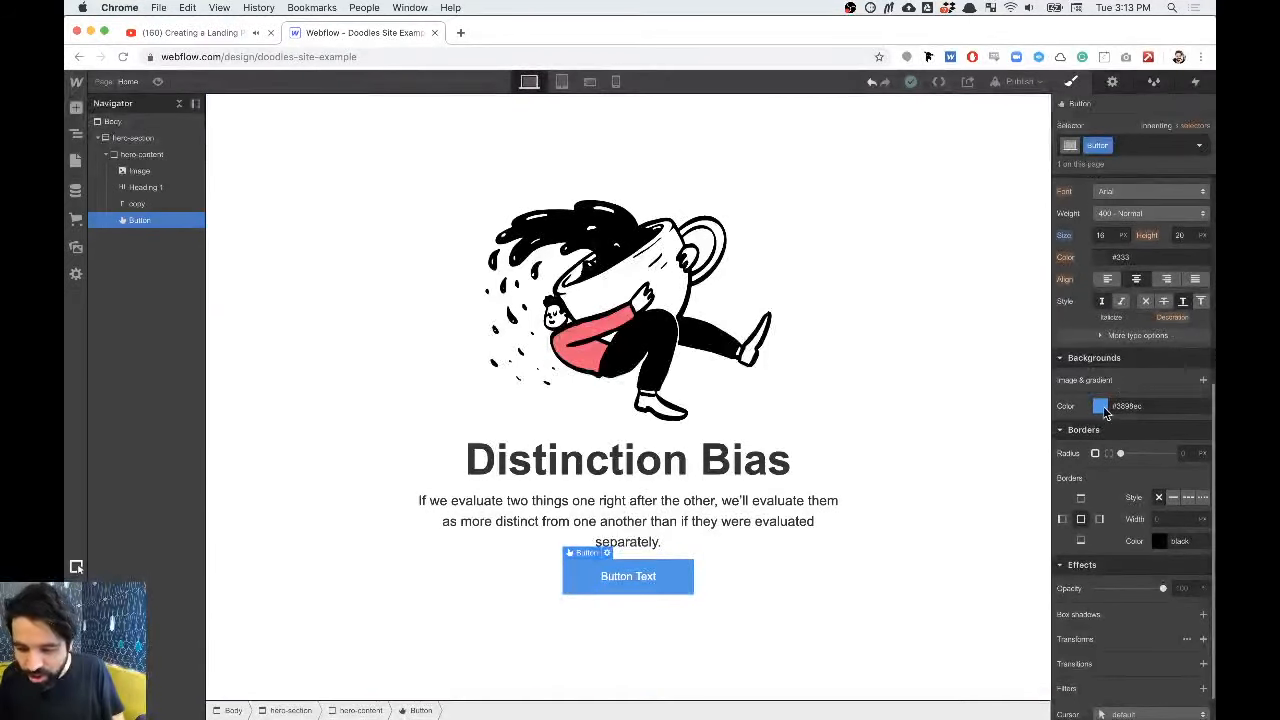
click(1104, 410)
drag(1085, 512, 1013, 600)
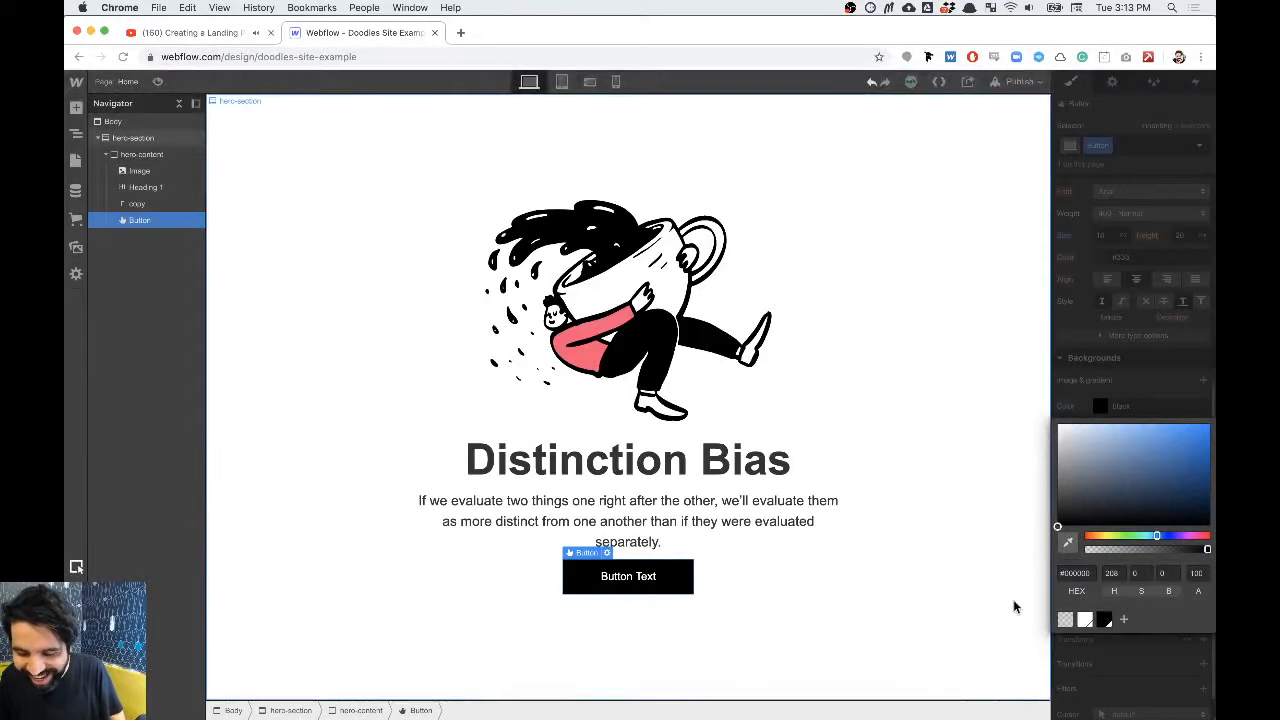
click(1123, 622)
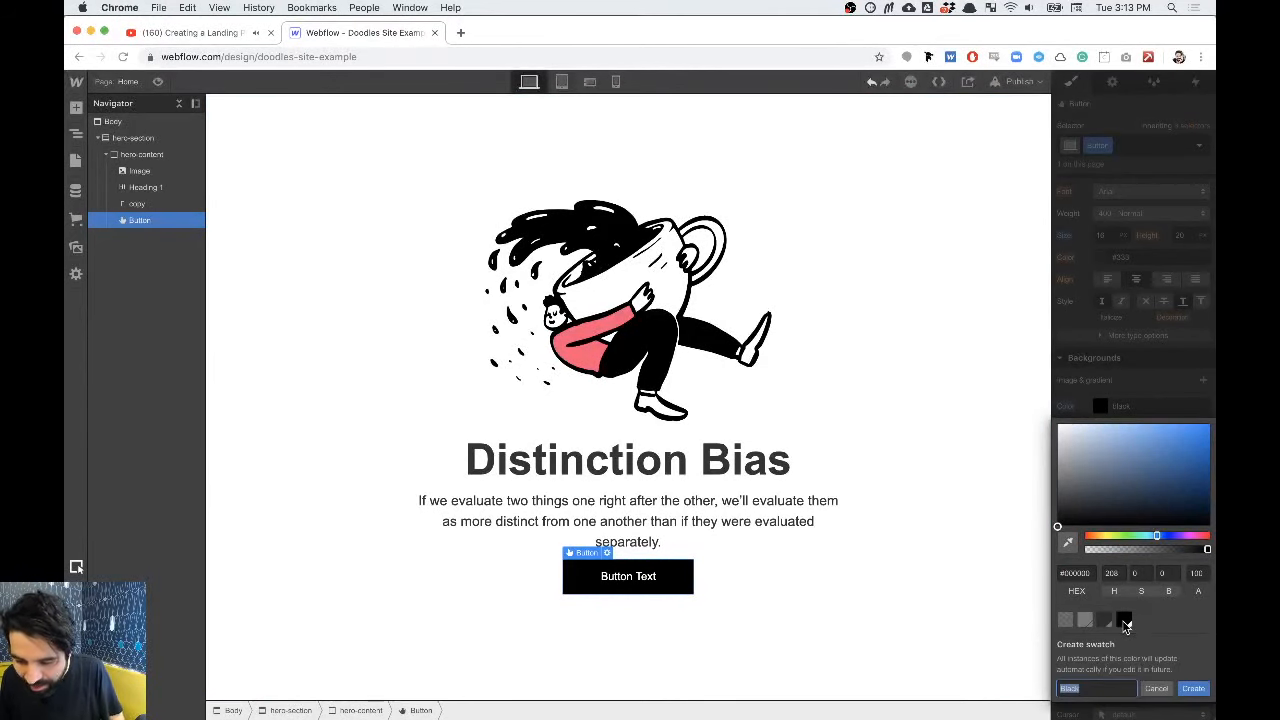
text(Pats Black)
key(Return)
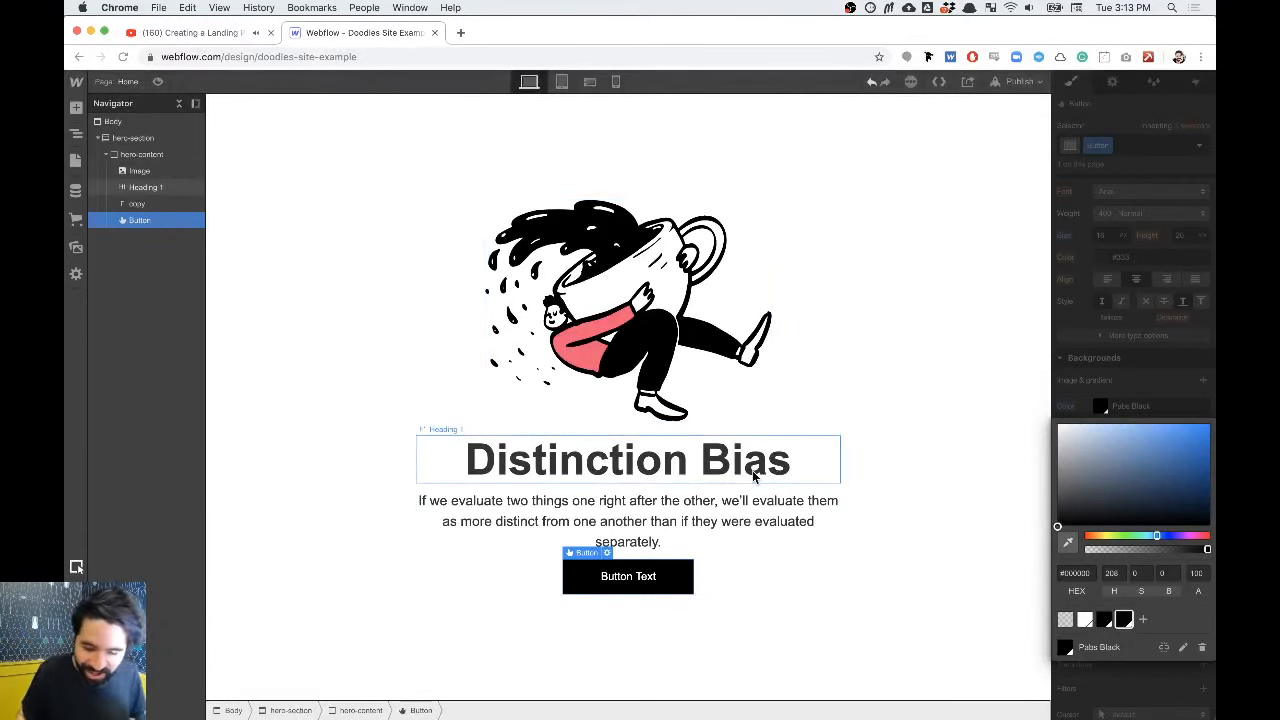
Step: Check the button's wording in InVision Studio and change the Webflow hero button's text to "Get Doodles"
key(super+Tab)
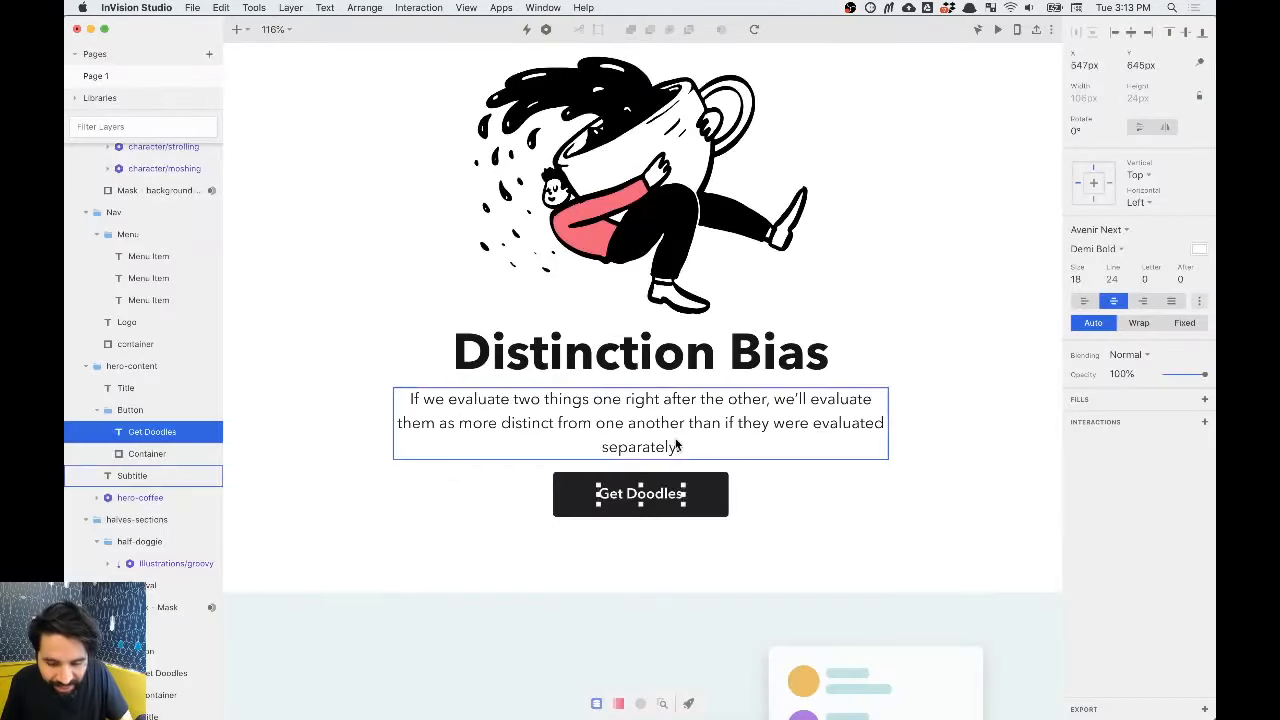
key(super+Tab)
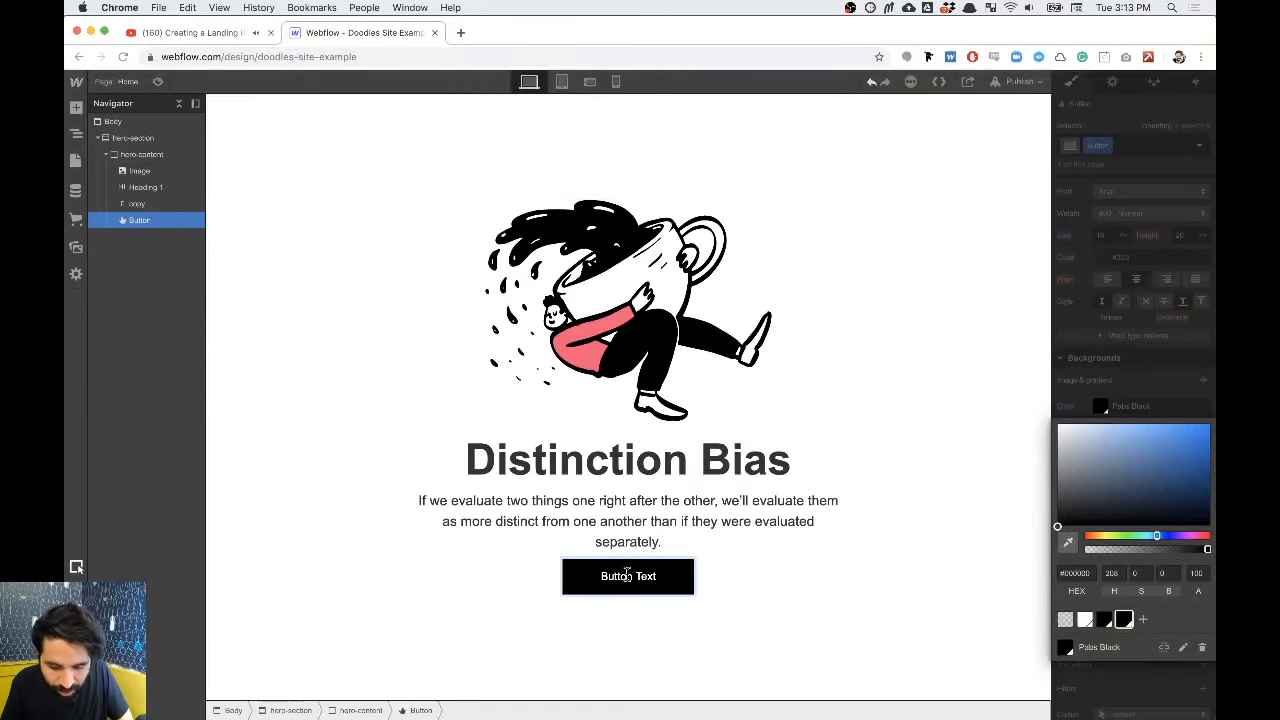
double_click(626, 573)
text(Get Doodles)
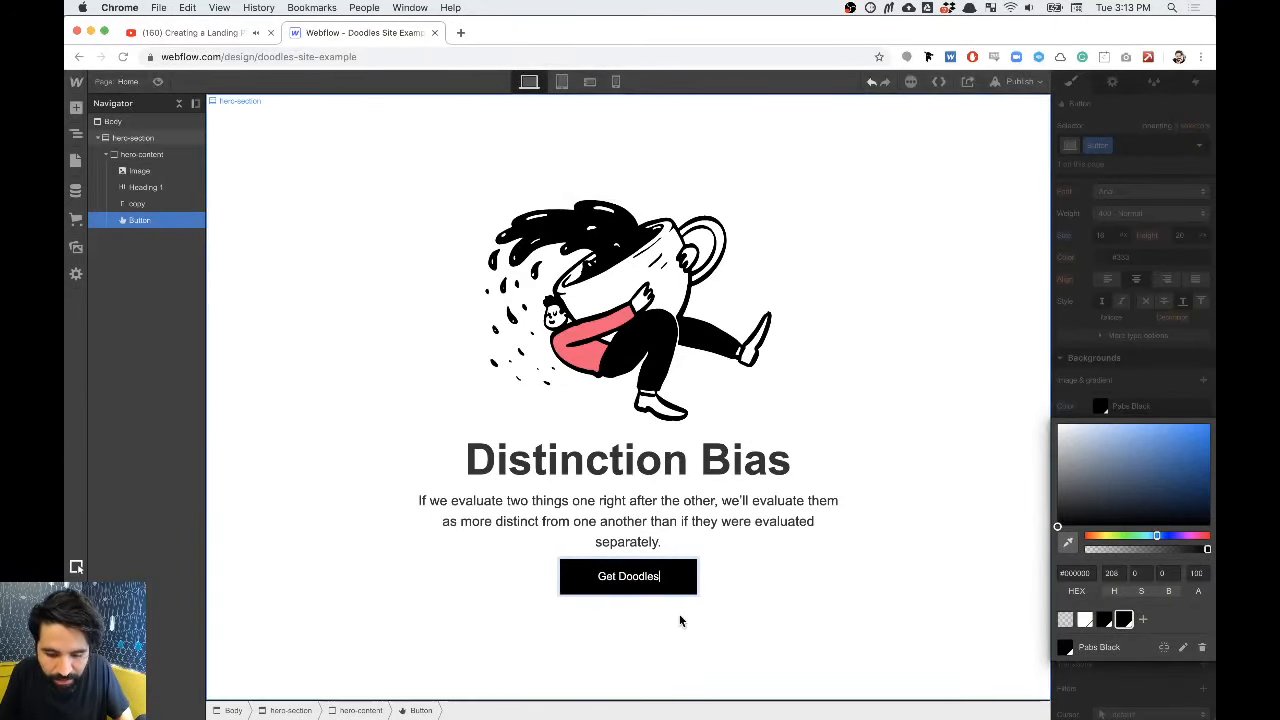
key(Escape)
Step: Check the button container's corner radius in InVision Studio and set the Webflow hero button's border radius to 4 px
key(super+Tab)
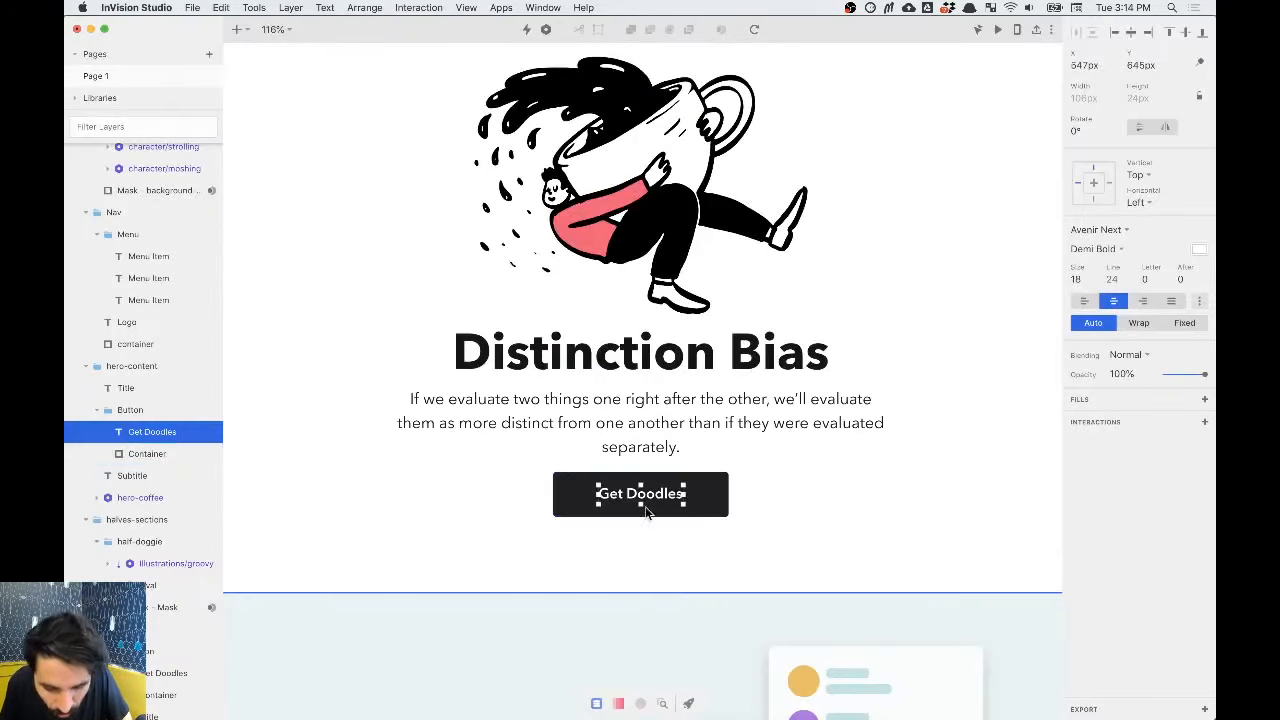
click(564, 485)
scroll(560, 485, up, 10)
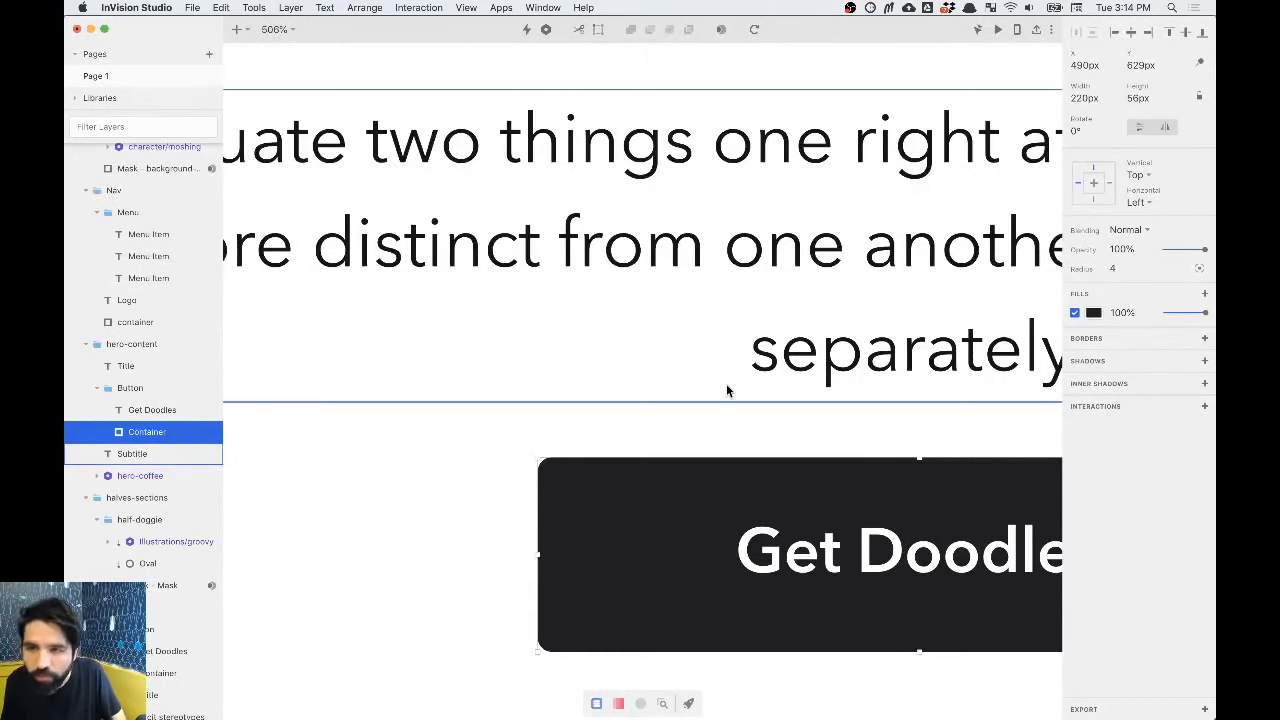
scroll(728, 390, down, 5)
key(super+Tab)
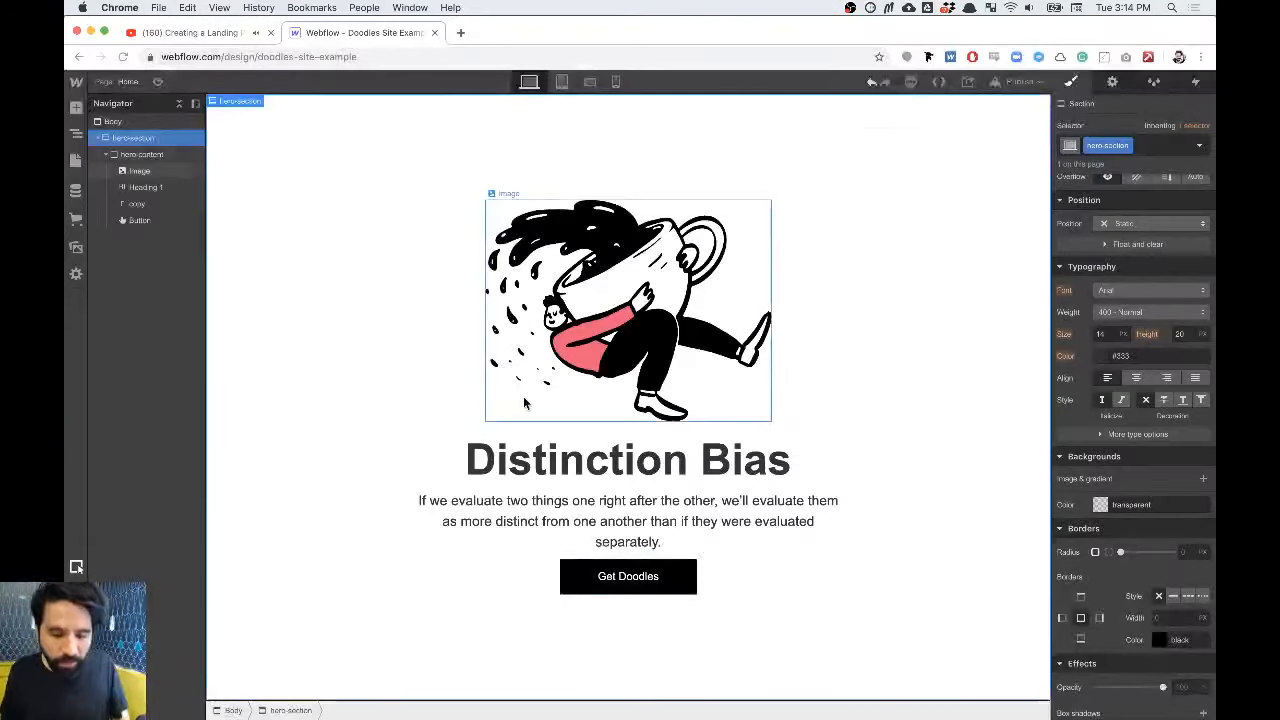
click(576, 574)
scroll(1181, 416, down, 2)
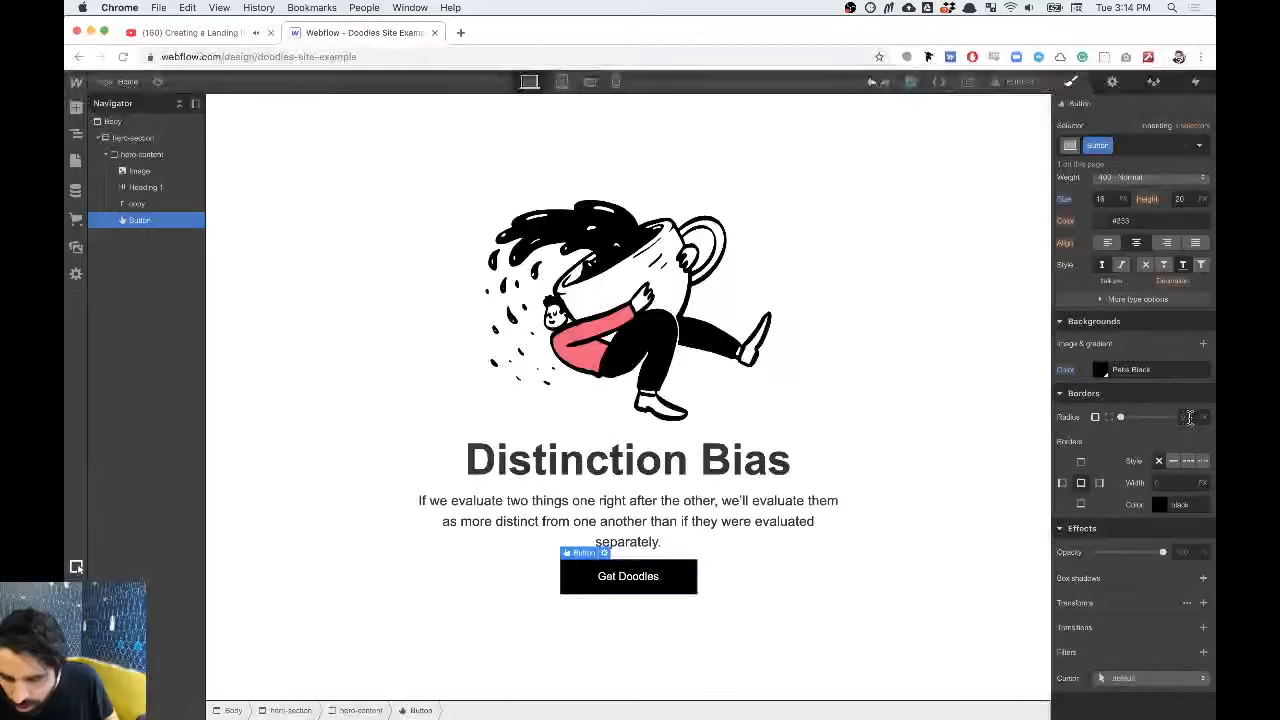
click(1188, 417)
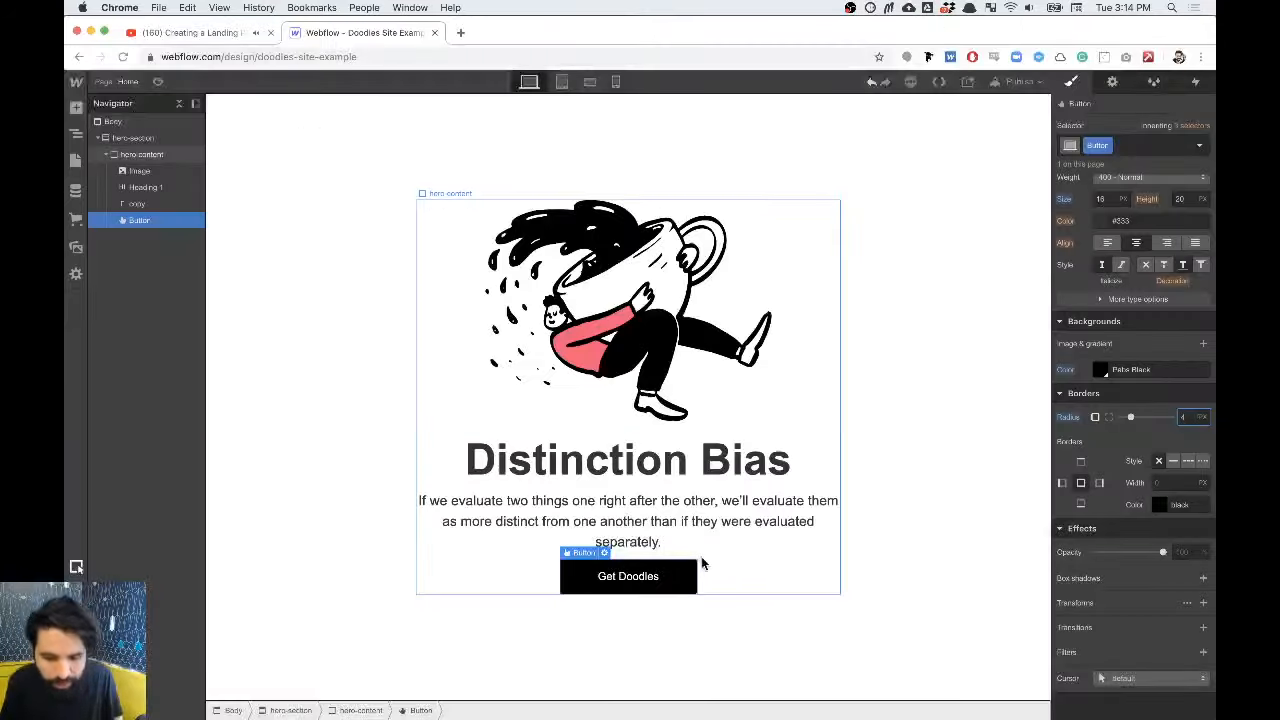
click(364, 315)
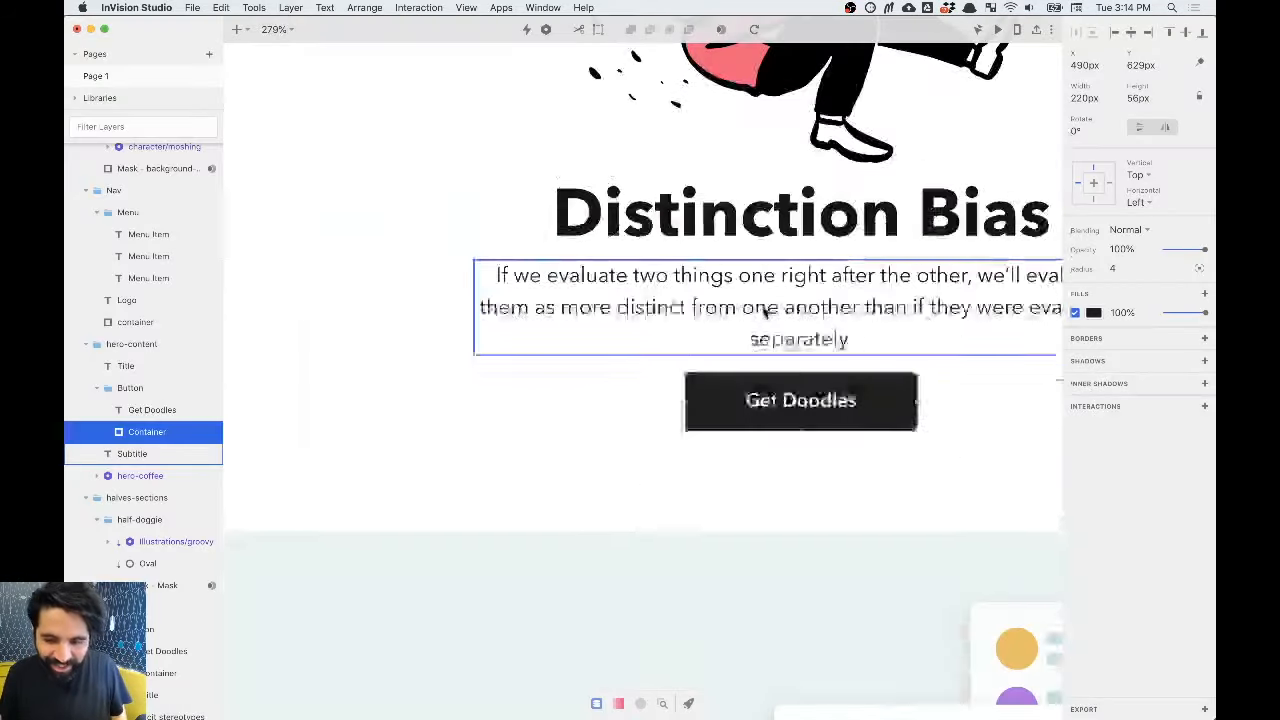
Step: Review the whole hero layout in InVision Studio for comparison and return to Webflow
scroll(765, 312, down, 5)
scroll(763, 309, up, 5)
scroll(763, 309, right, 5)
scroll(763, 309, left, 4)
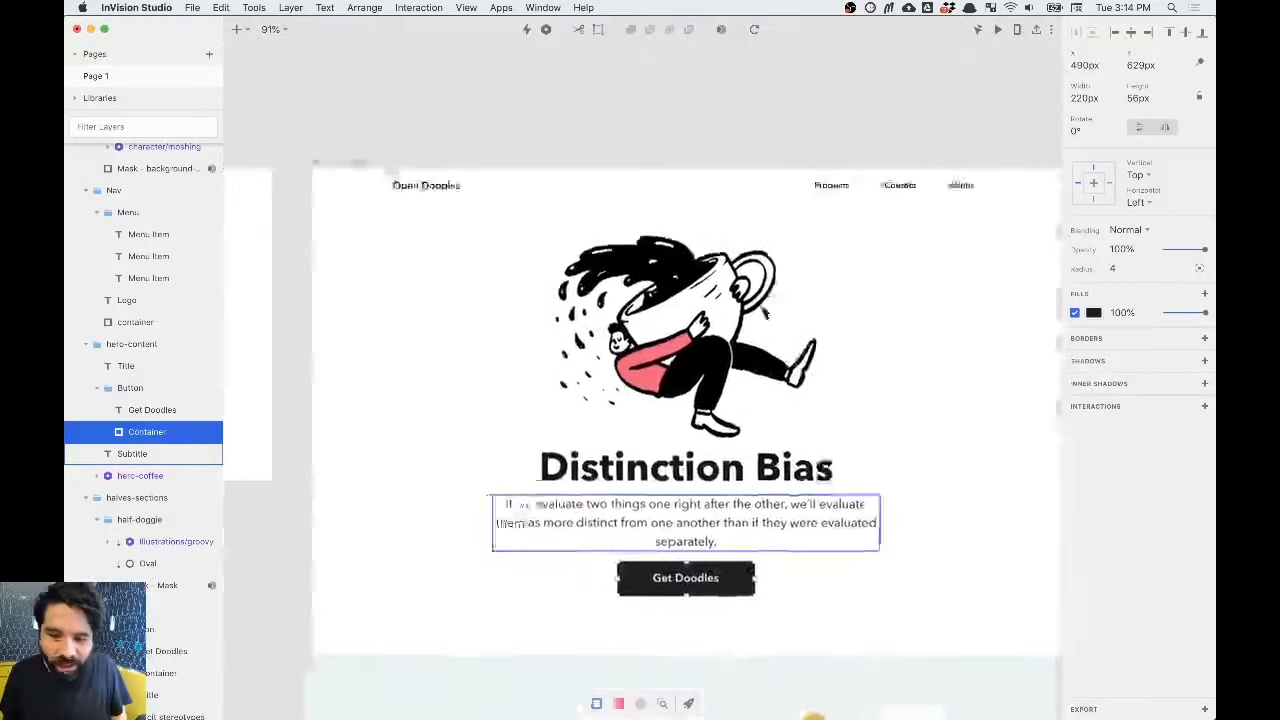
click(689, 147)
scroll(700, 200, down, 3)
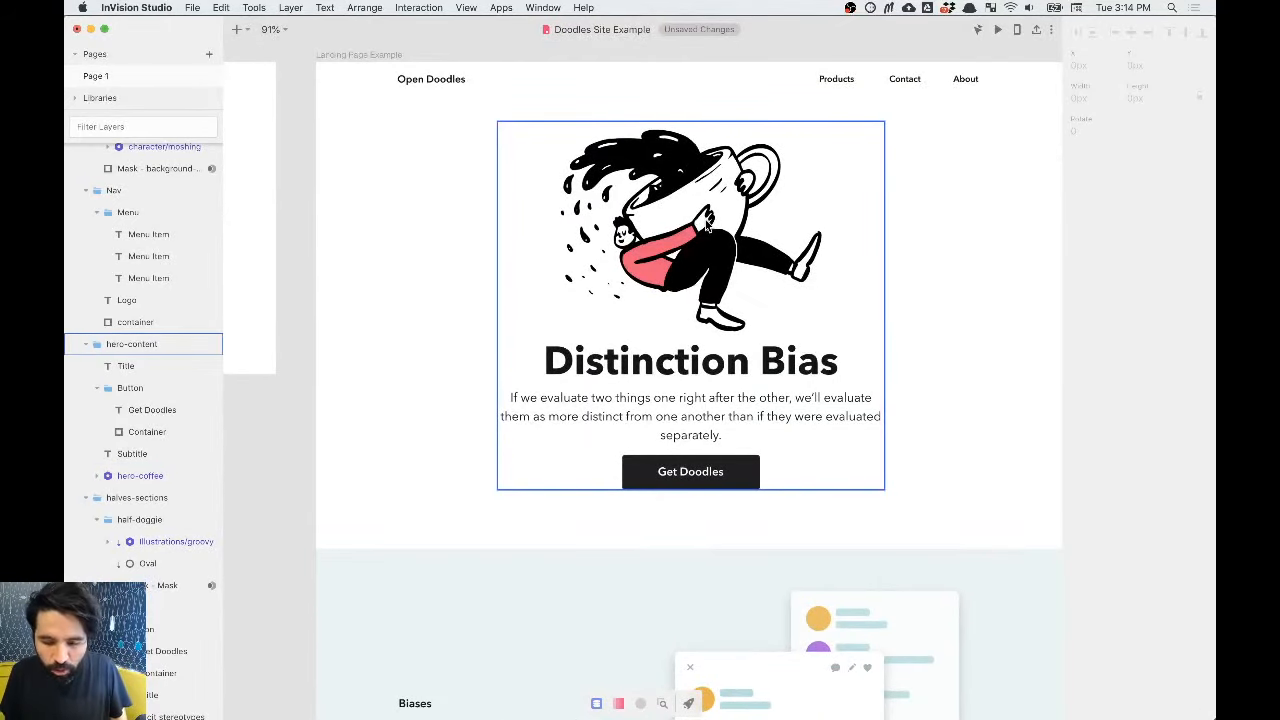
key(super+Tab)
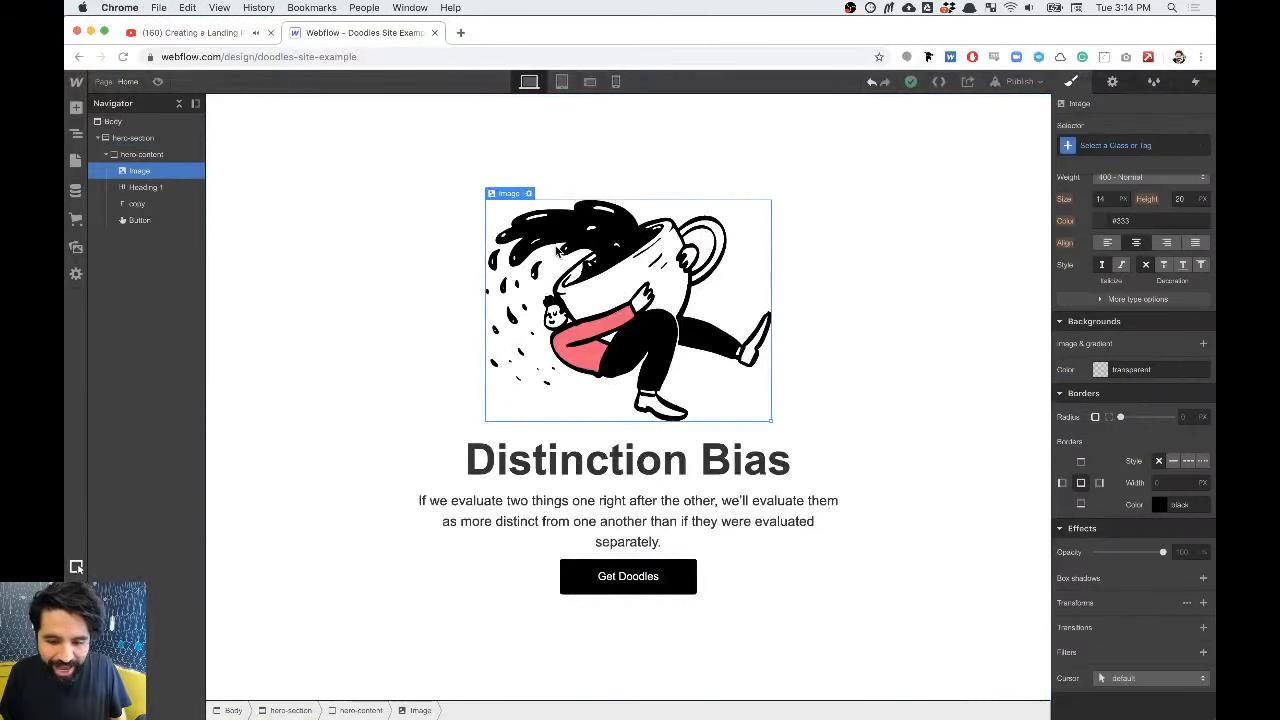
Step: Check the spacing between the subtitle and button in InVision Studio, and adjust the copy paragraph's bottom margin in Webflow to match
click(618, 474)
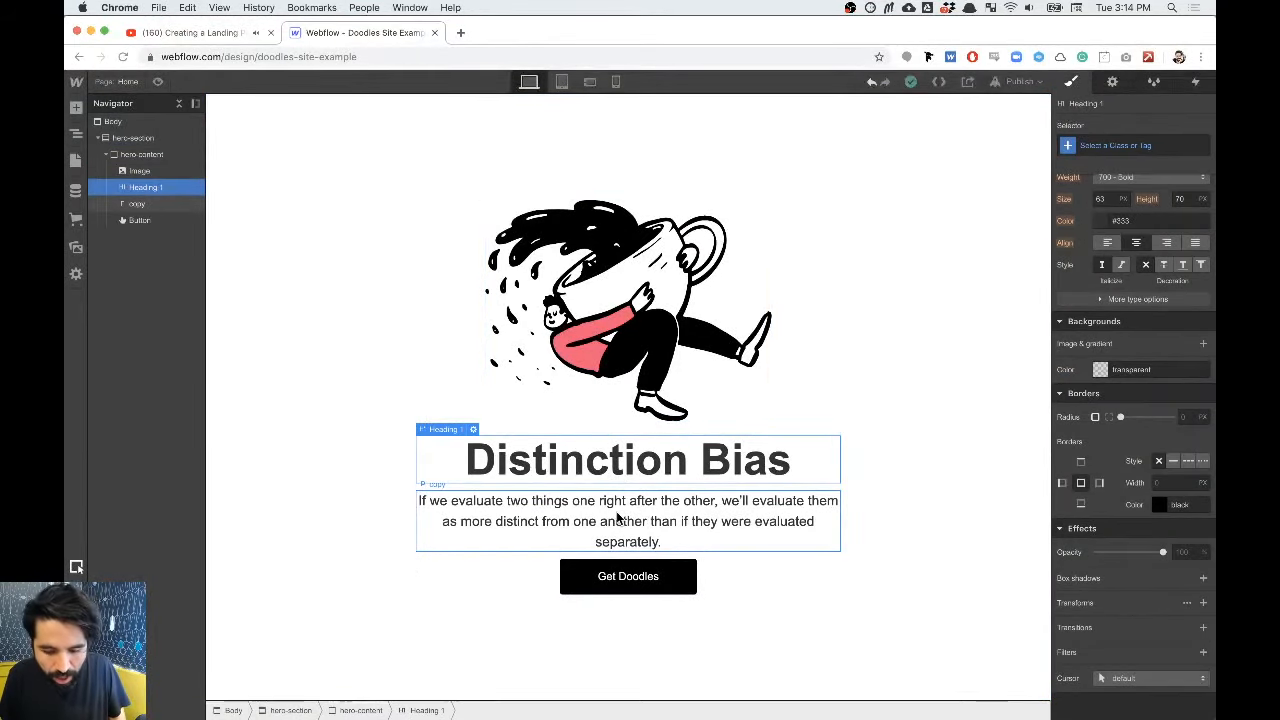
click(617, 519)
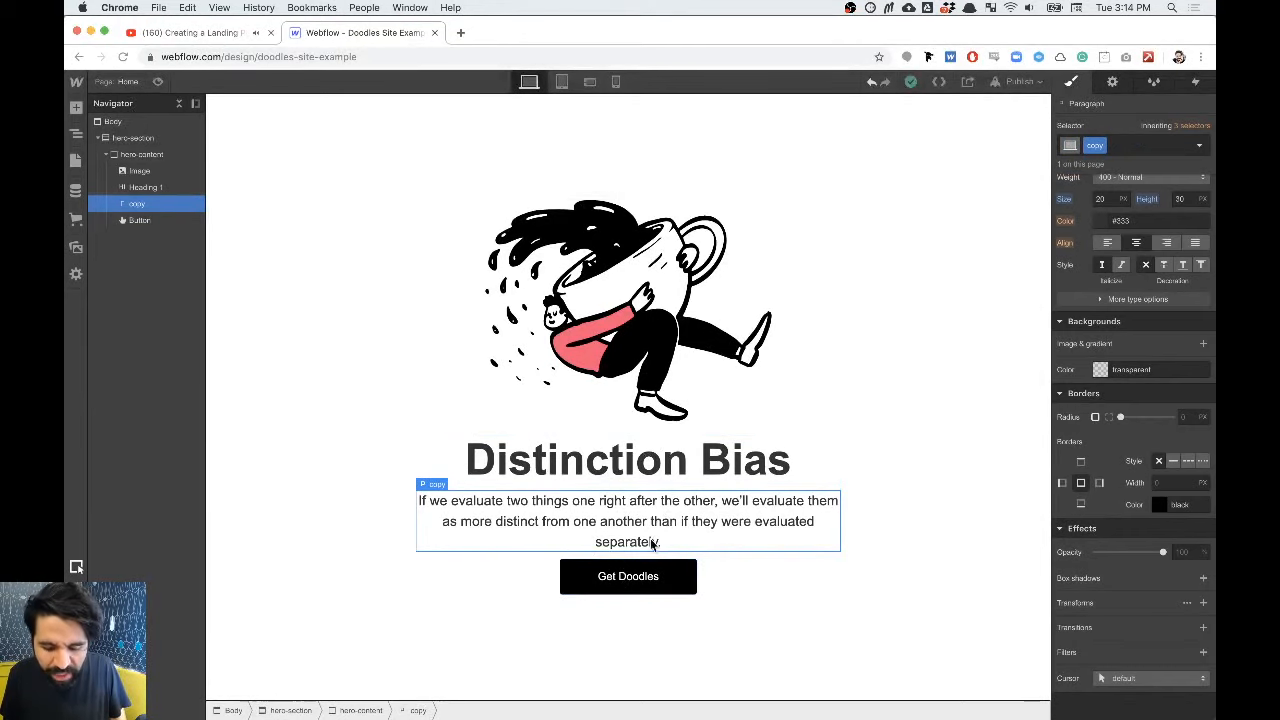
scroll(1166, 340, up, 5)
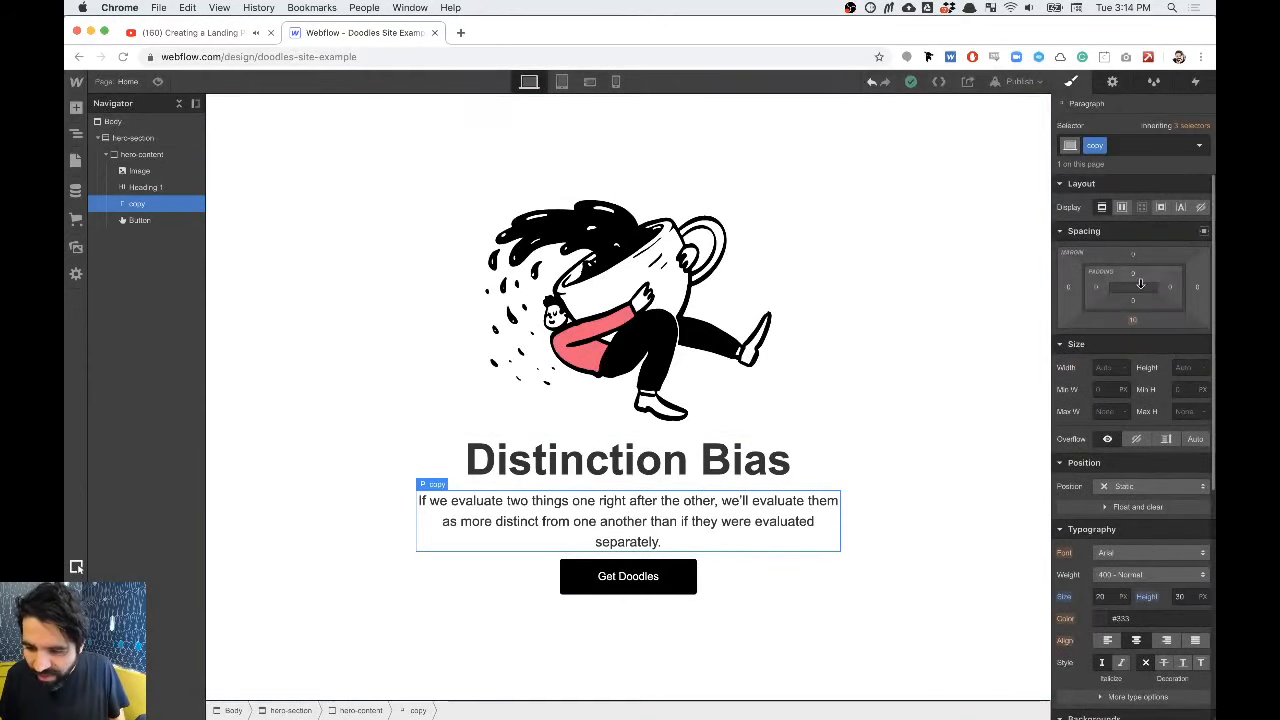
key(super+Tab)
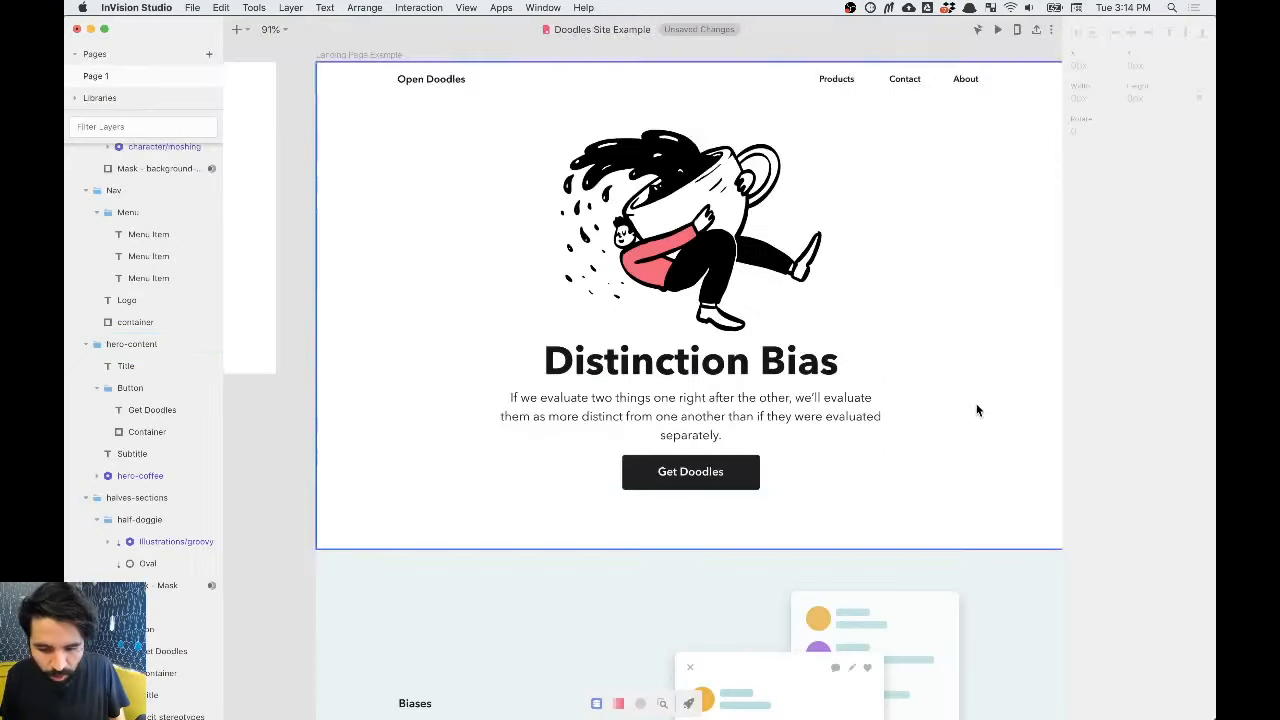
super+click(734, 427)
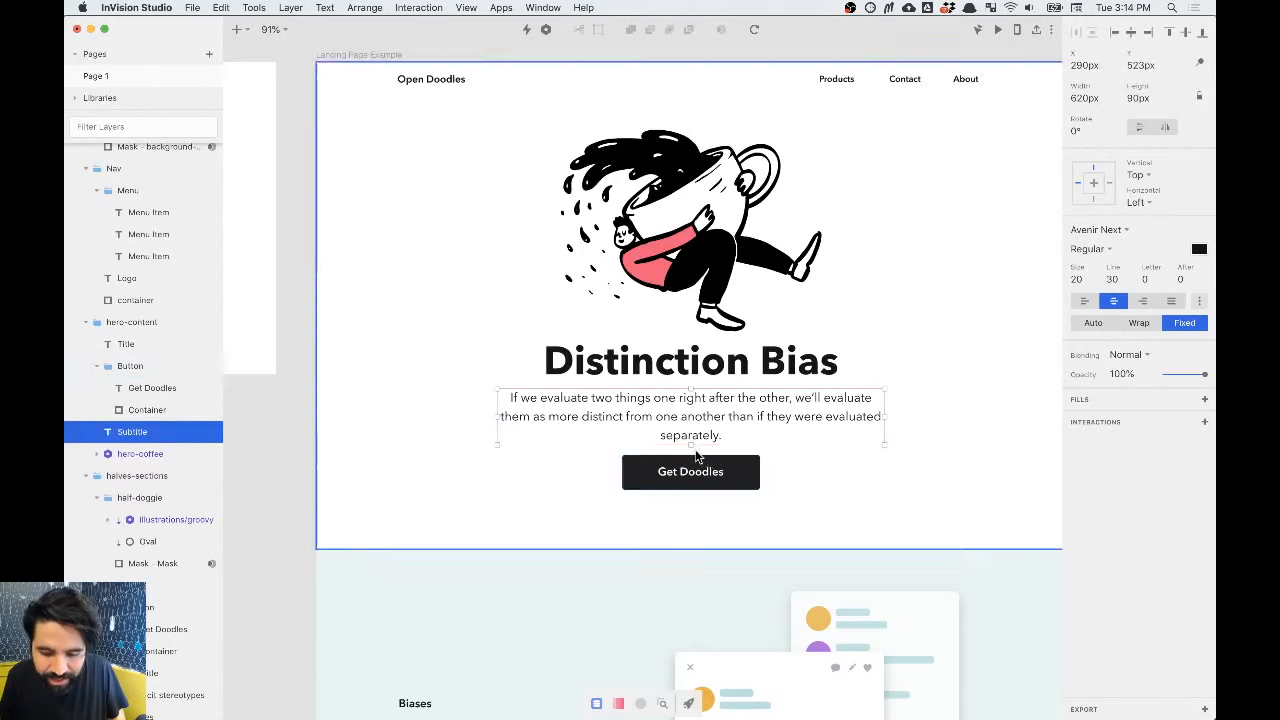
key(super+Tab)
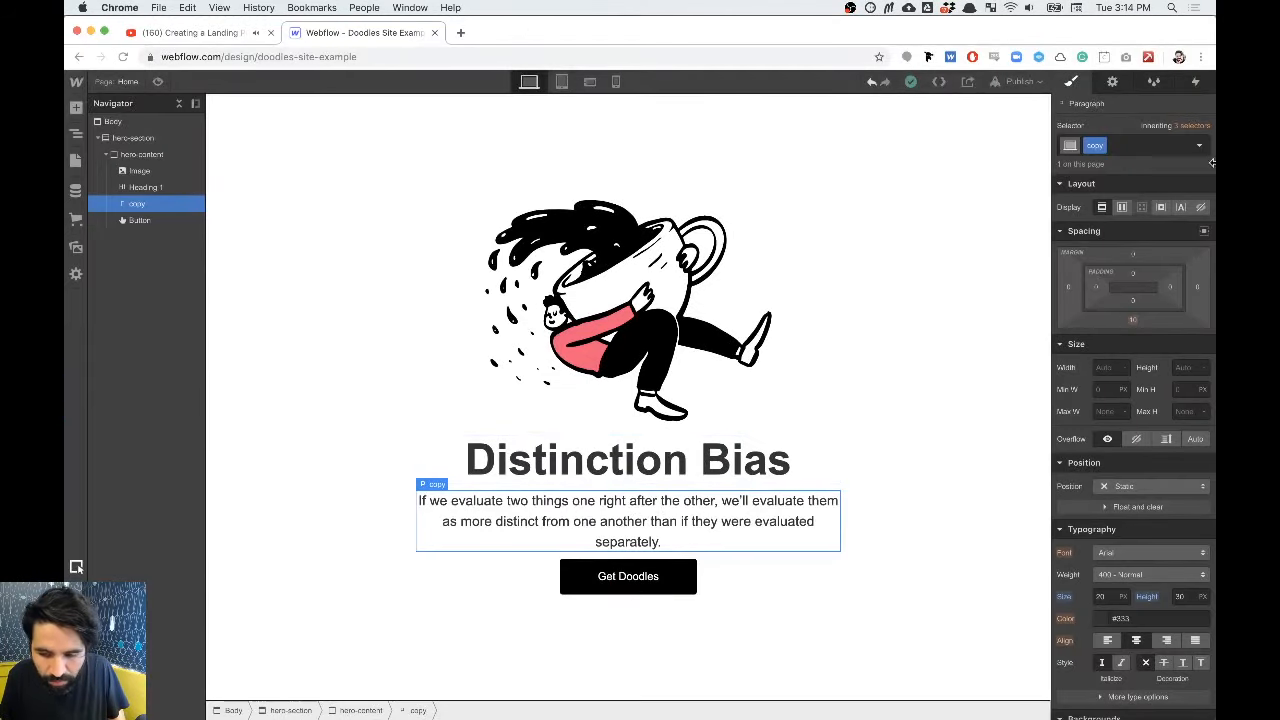
click(1133, 319)
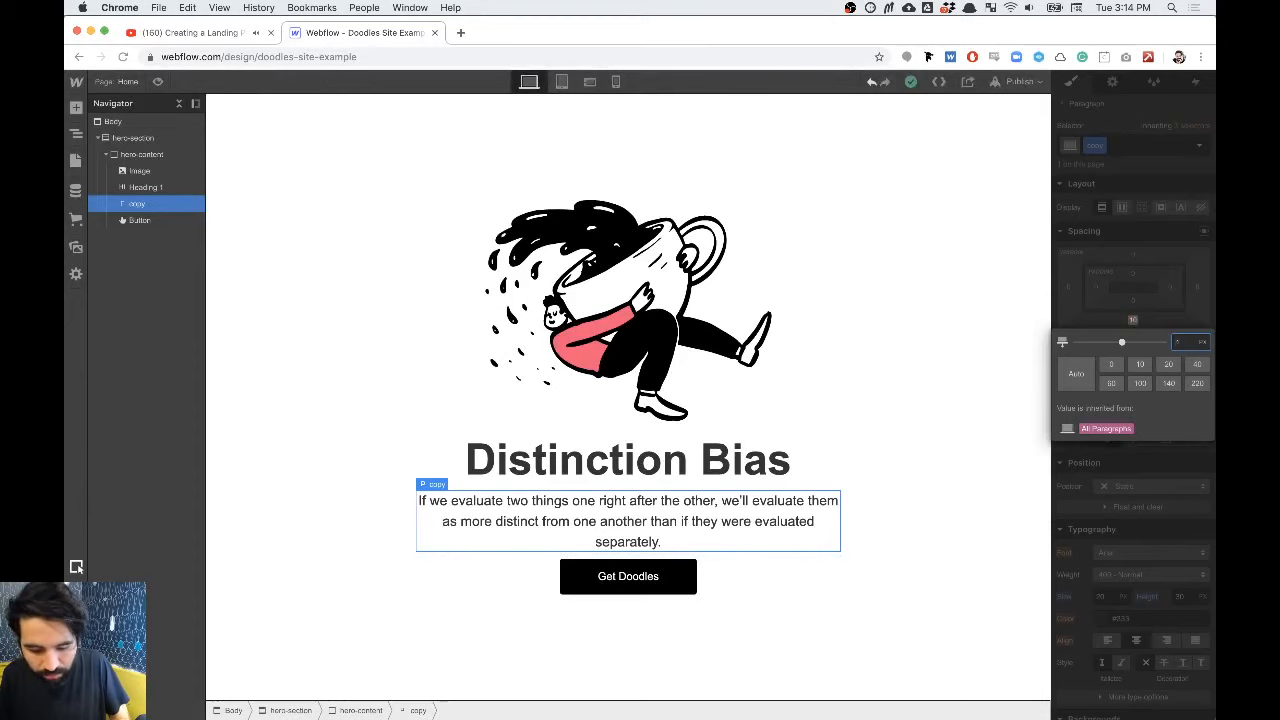
Step: Measure the spacing between the title and subtitle in InVision Studio, and return to Webflow
key(super+Tab)
click(745, 365)
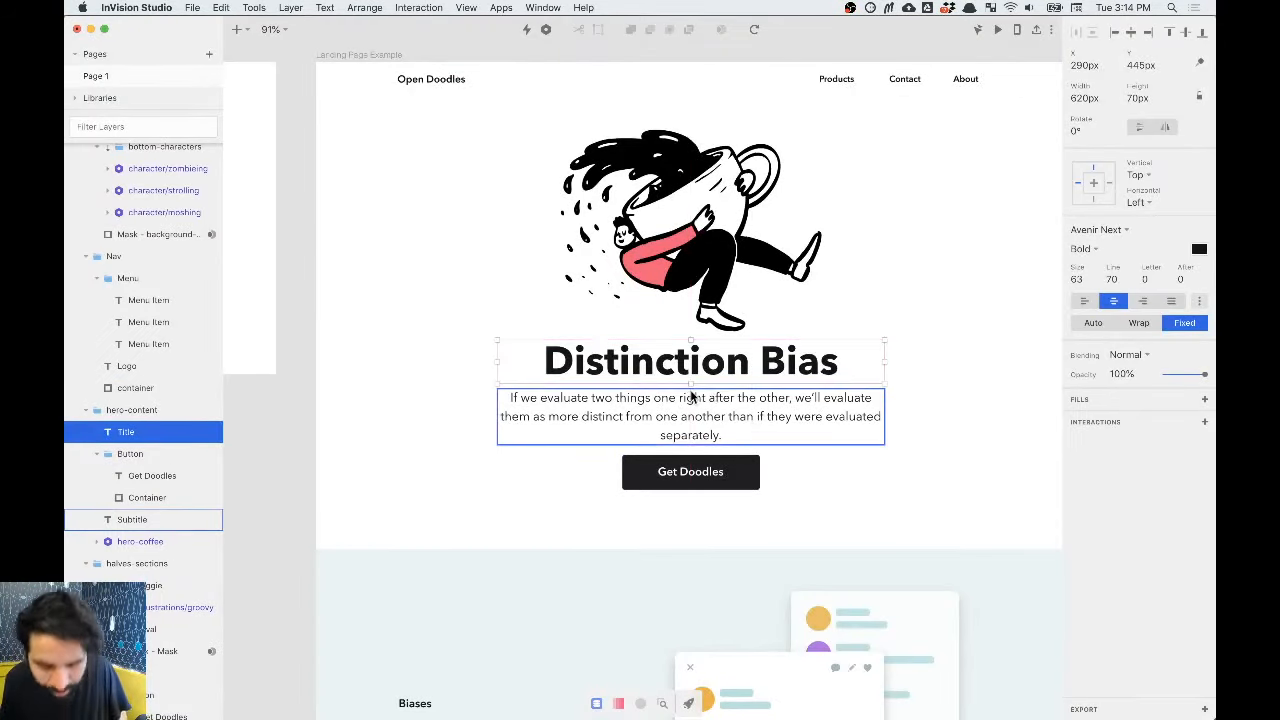
key(super+Tab)
Step: Set the bottom margin of the All H1 Headings tag to 5 px, using the hero title
click(672, 465)
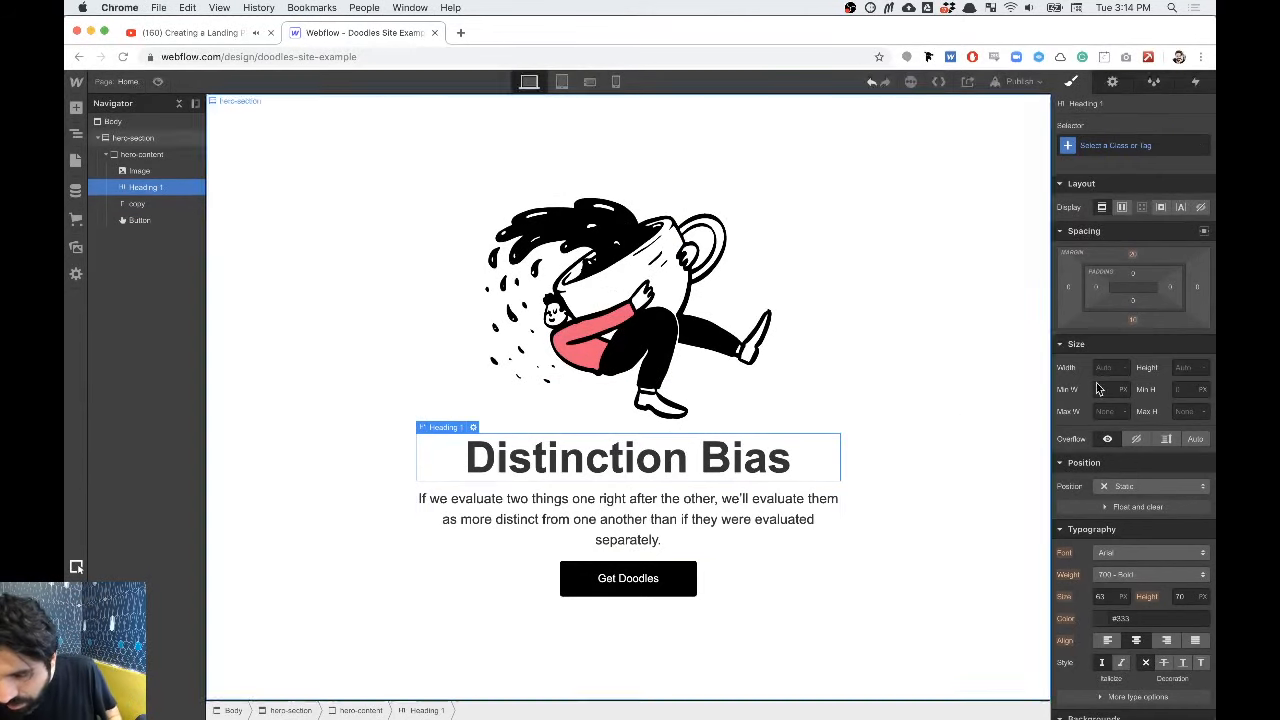
click(1132, 321)
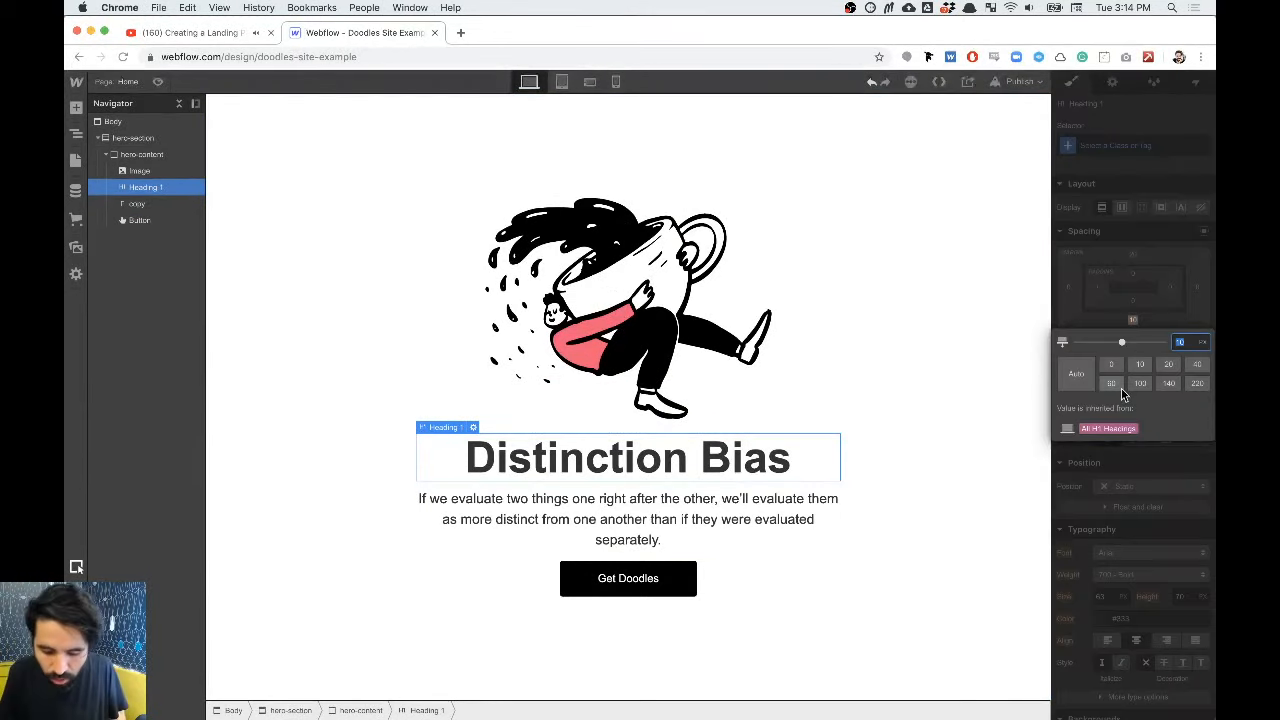
click(1126, 176)
click(1120, 146)
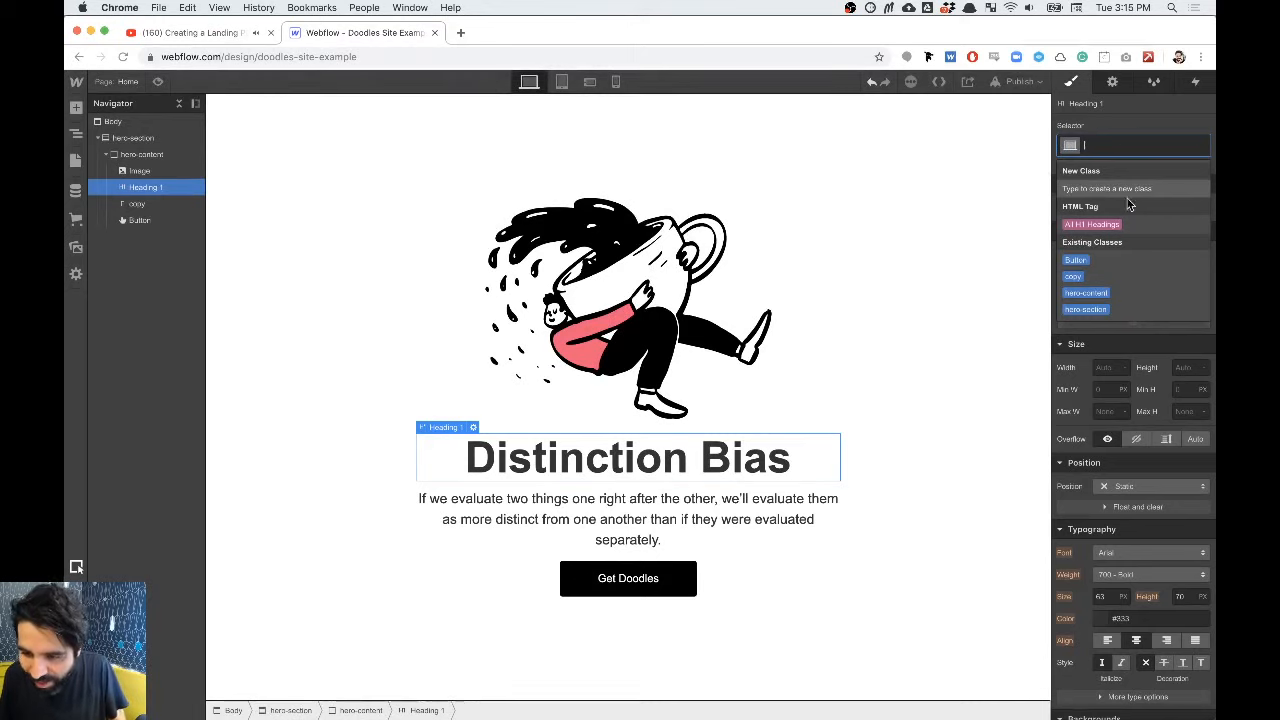
click(1115, 225)
click(1134, 321)
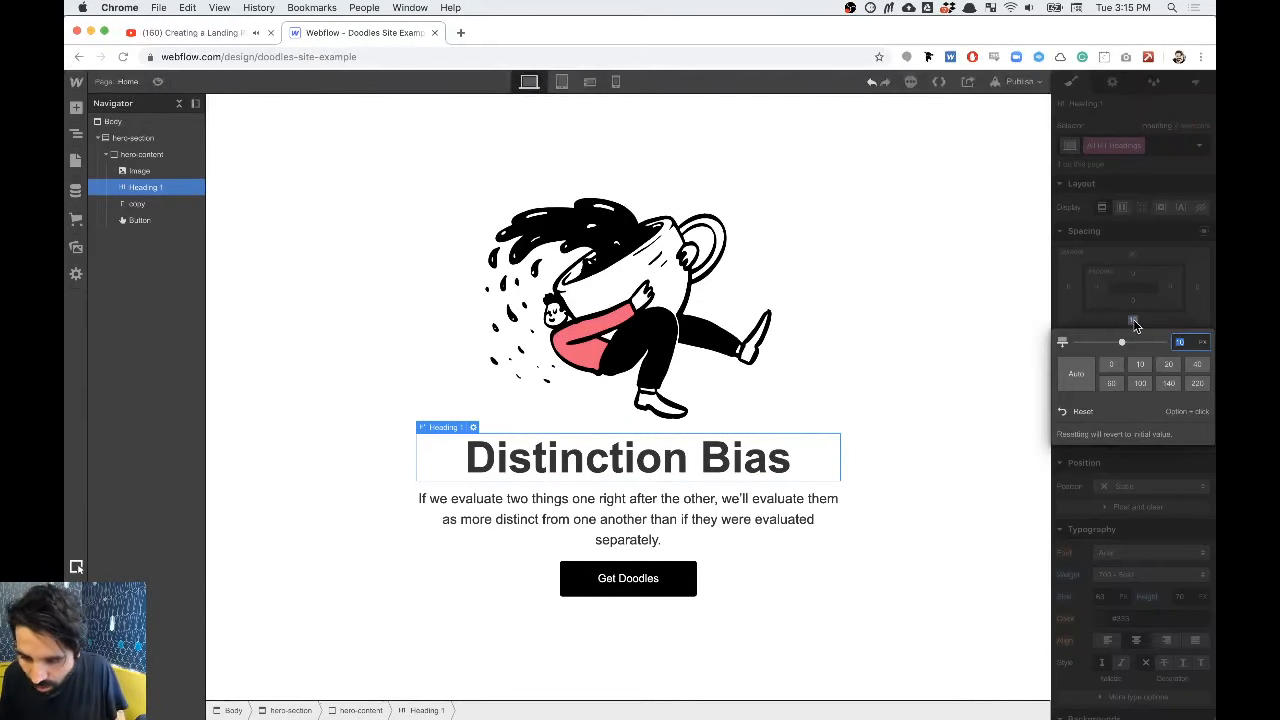
text(5)
key(Return)
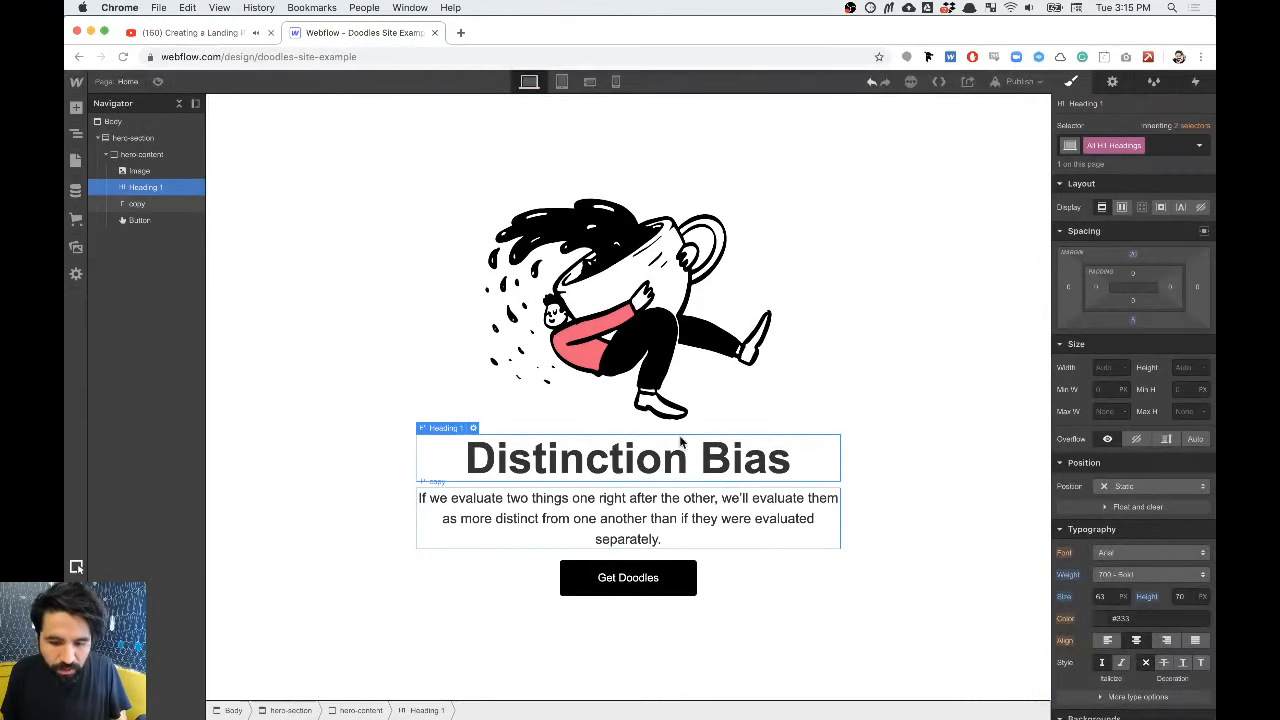
Step: Review the section below the hero in the InVision Studio design and return to Webflow
click(688, 310)
click(872, 252)
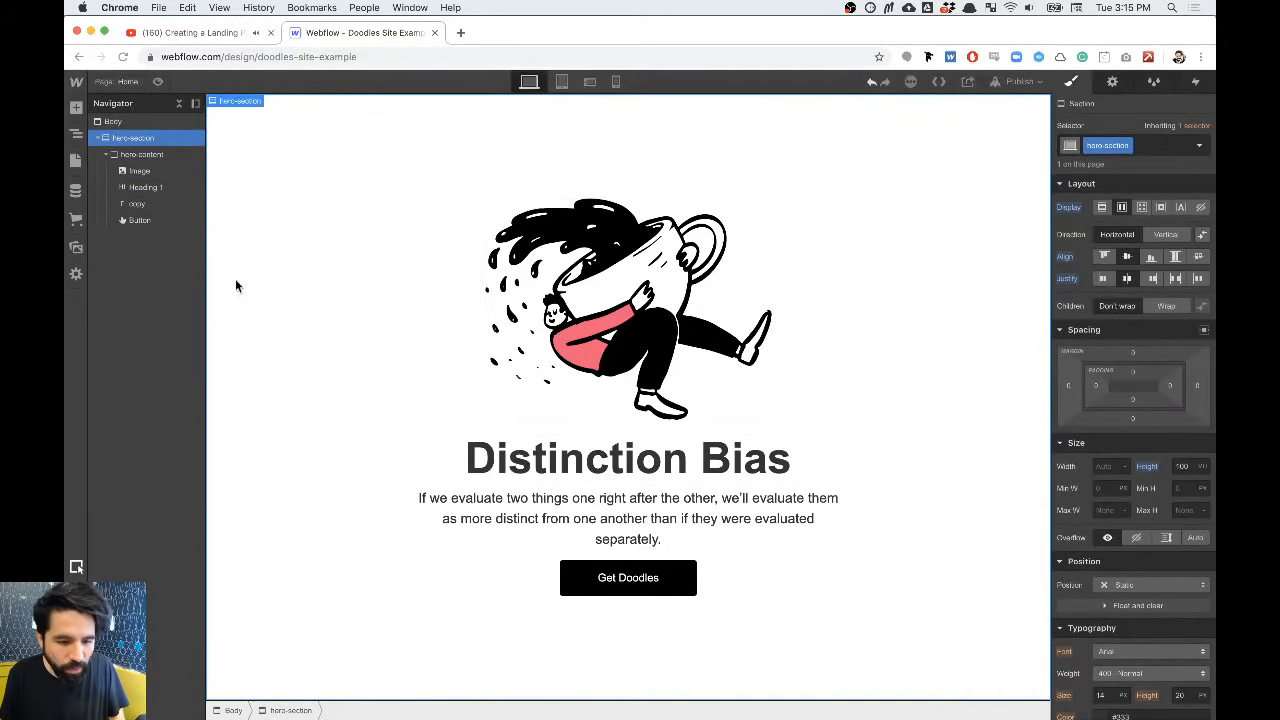
key(super+Tab)
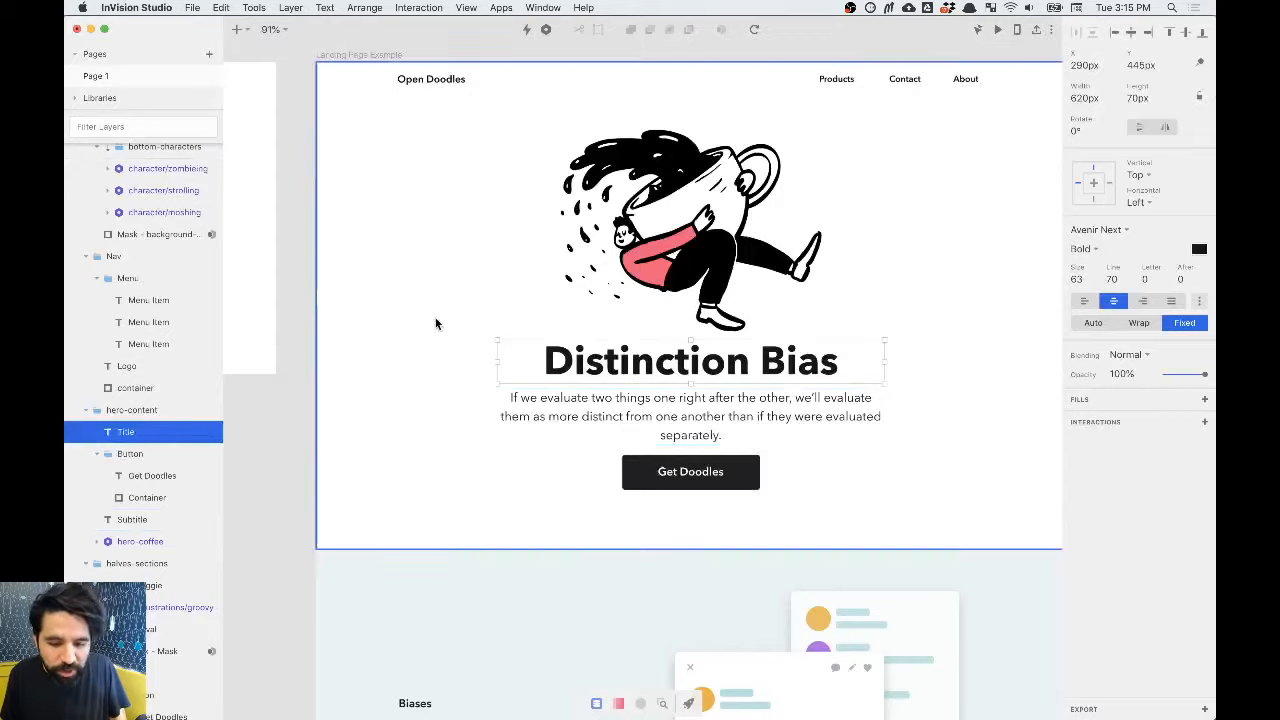
scroll(435, 323, down, 10)
scroll(571, 399, up, 5)
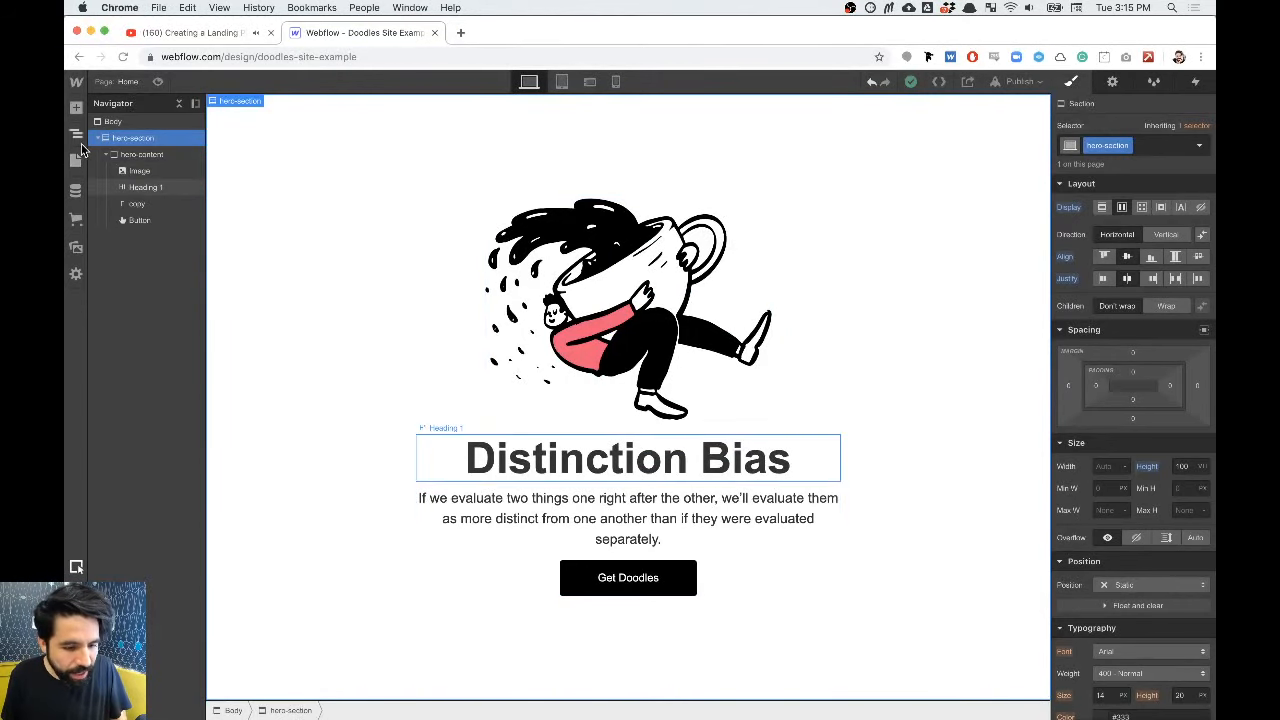
Step: Add a new section to the page body below the hero section and place a container inside it
click(95, 138)
click(113, 124)
key(super+e)
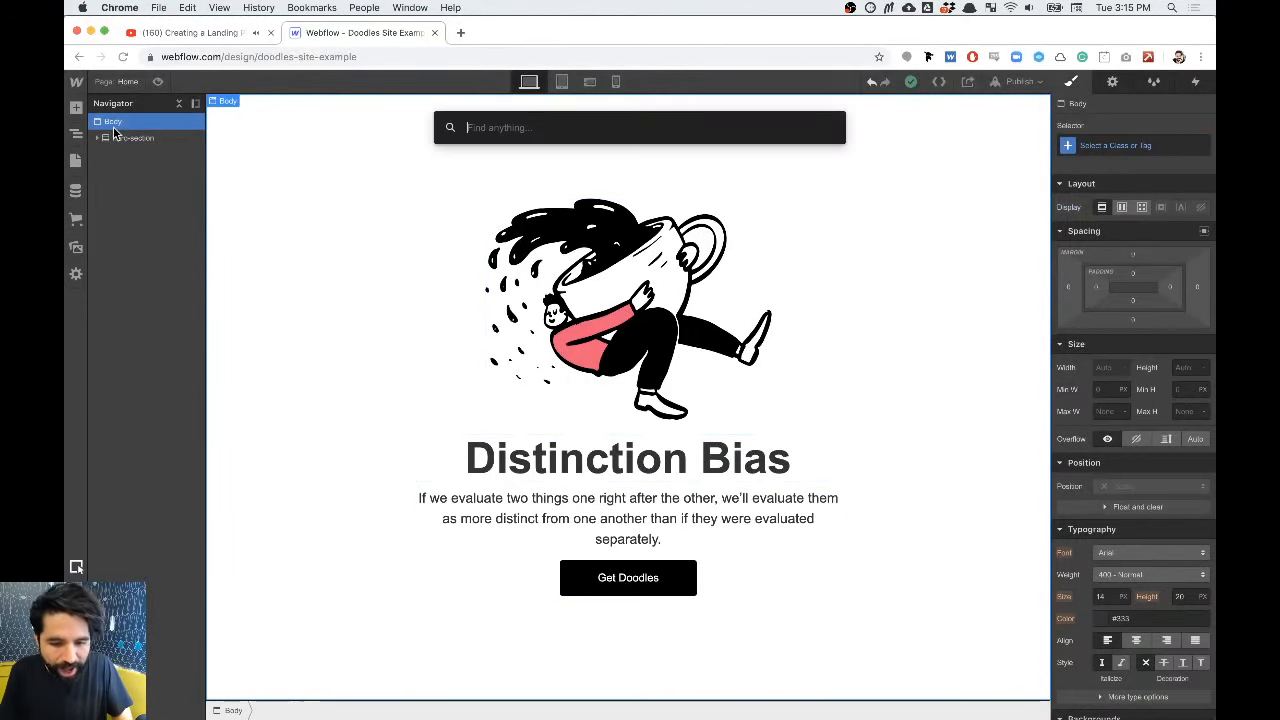
text(sect)
key(Return)
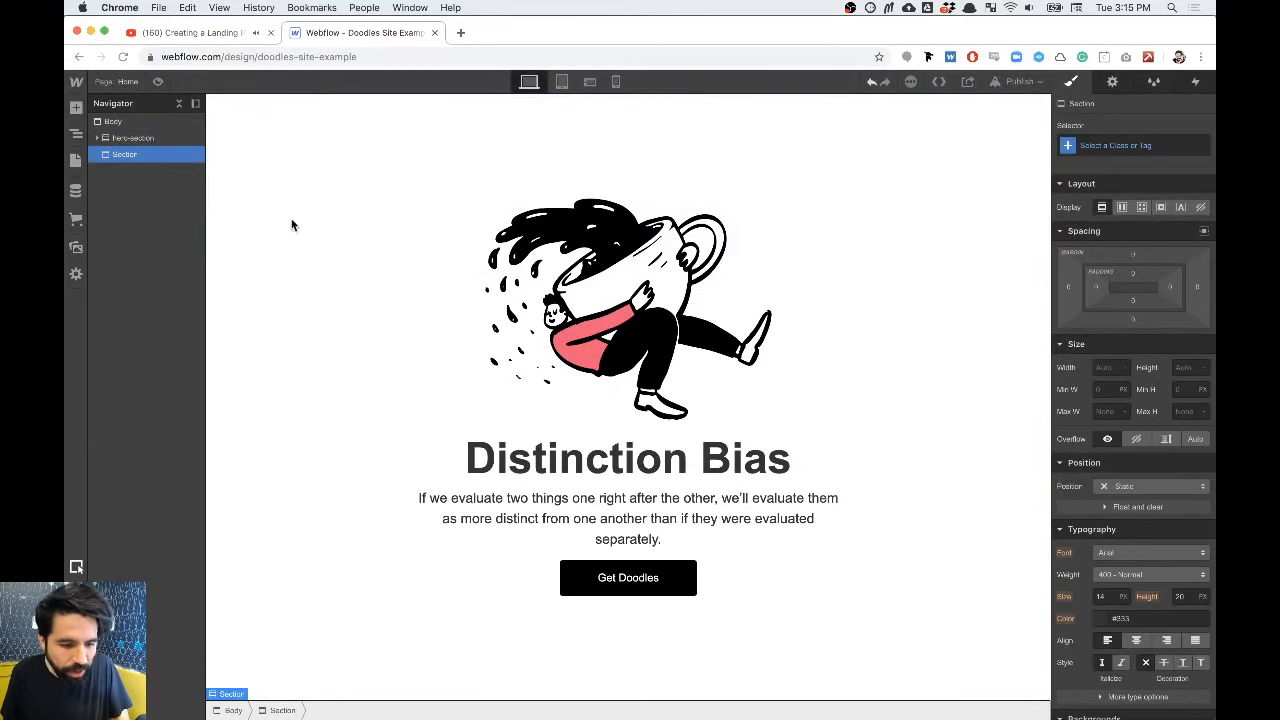
key(super+e)
text(c)
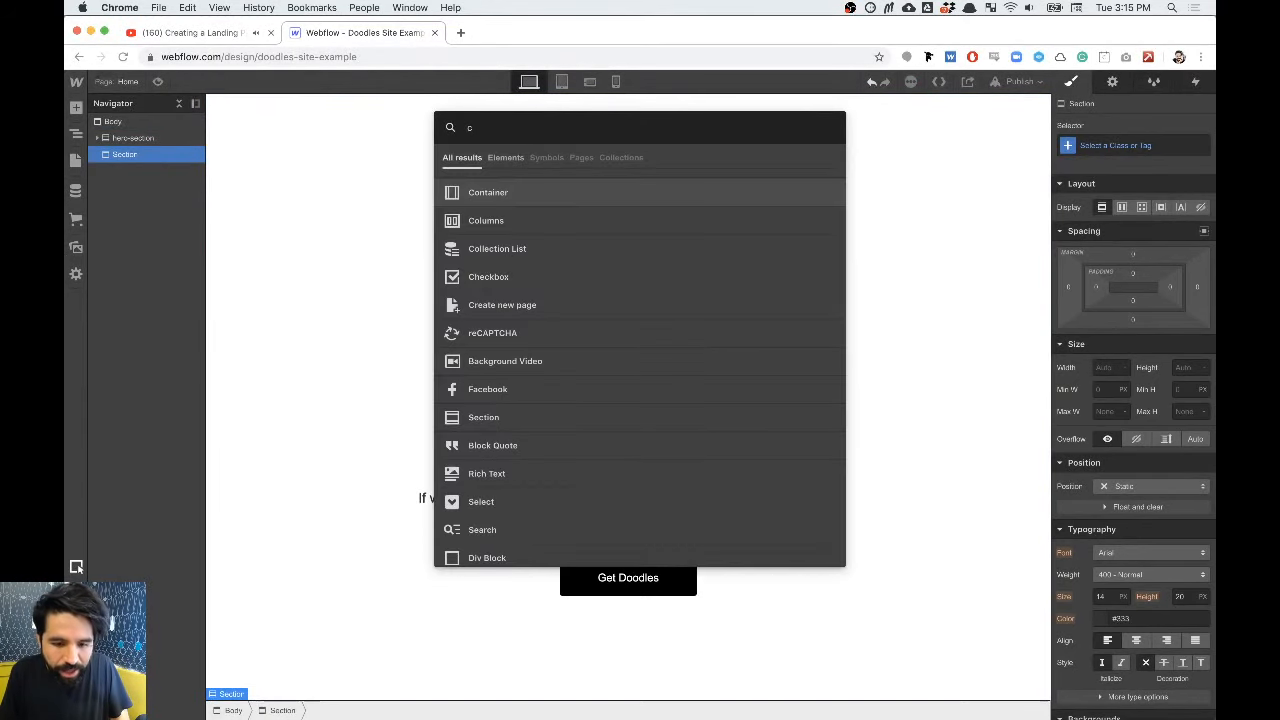
text(on)
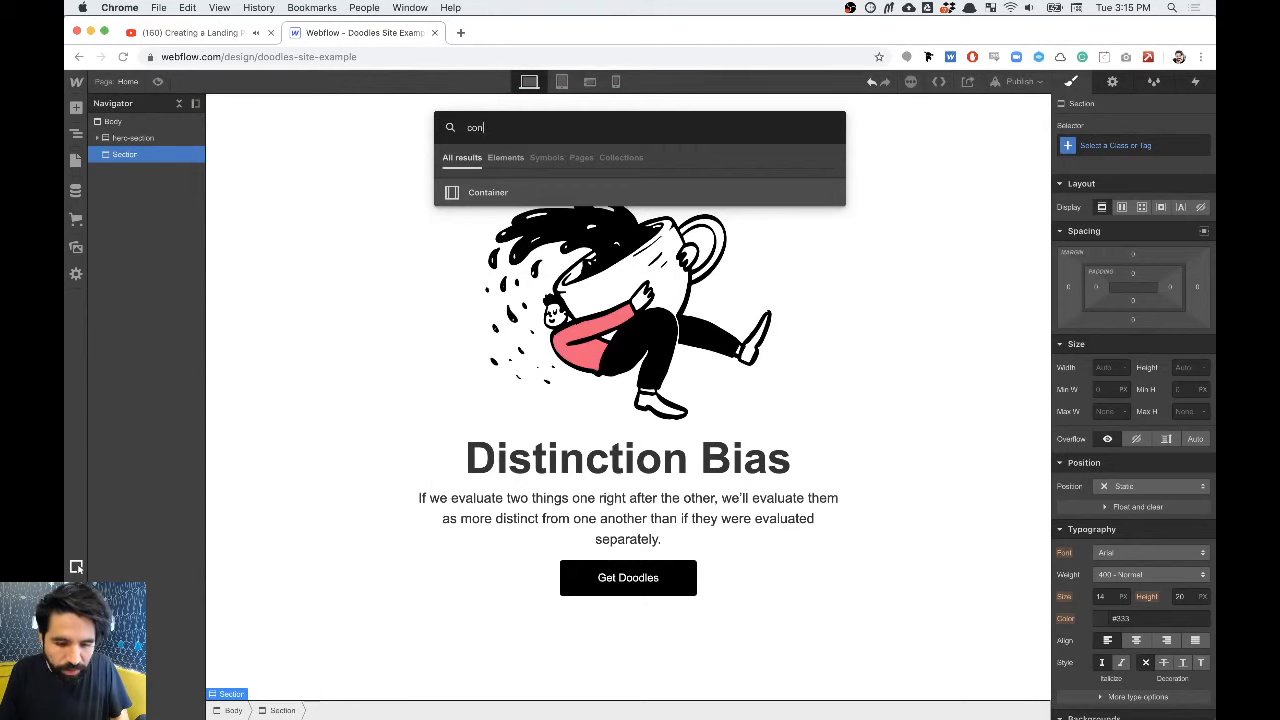
key(Return)
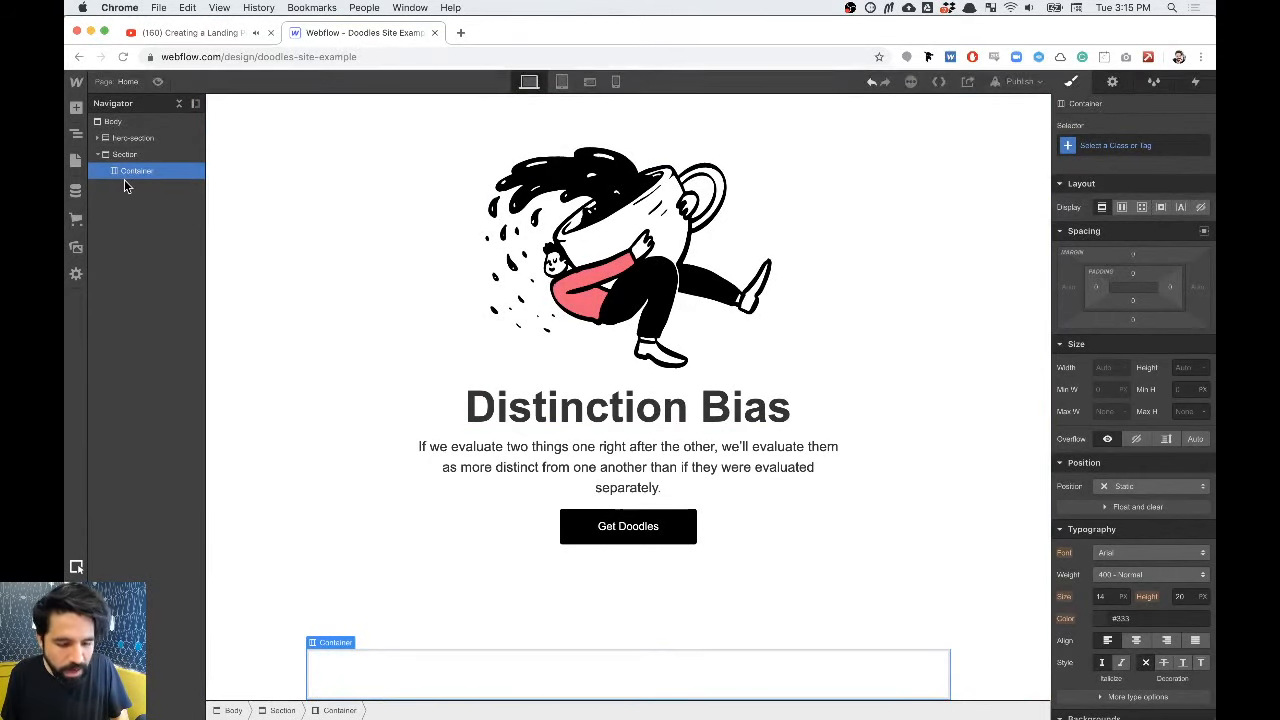
Step: Check the feature section's layout in InVision Studio and add two div blocks inside the new container in Webflow
key(super+Tab)
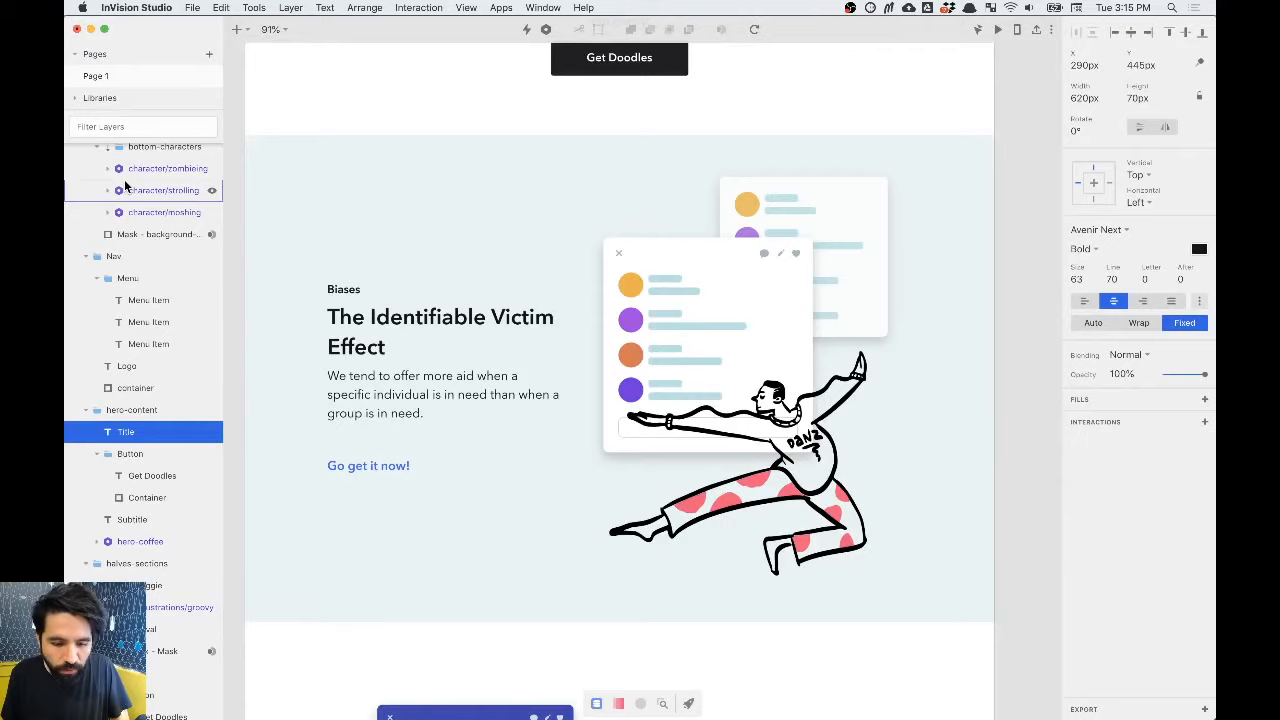
key(super+Tab)
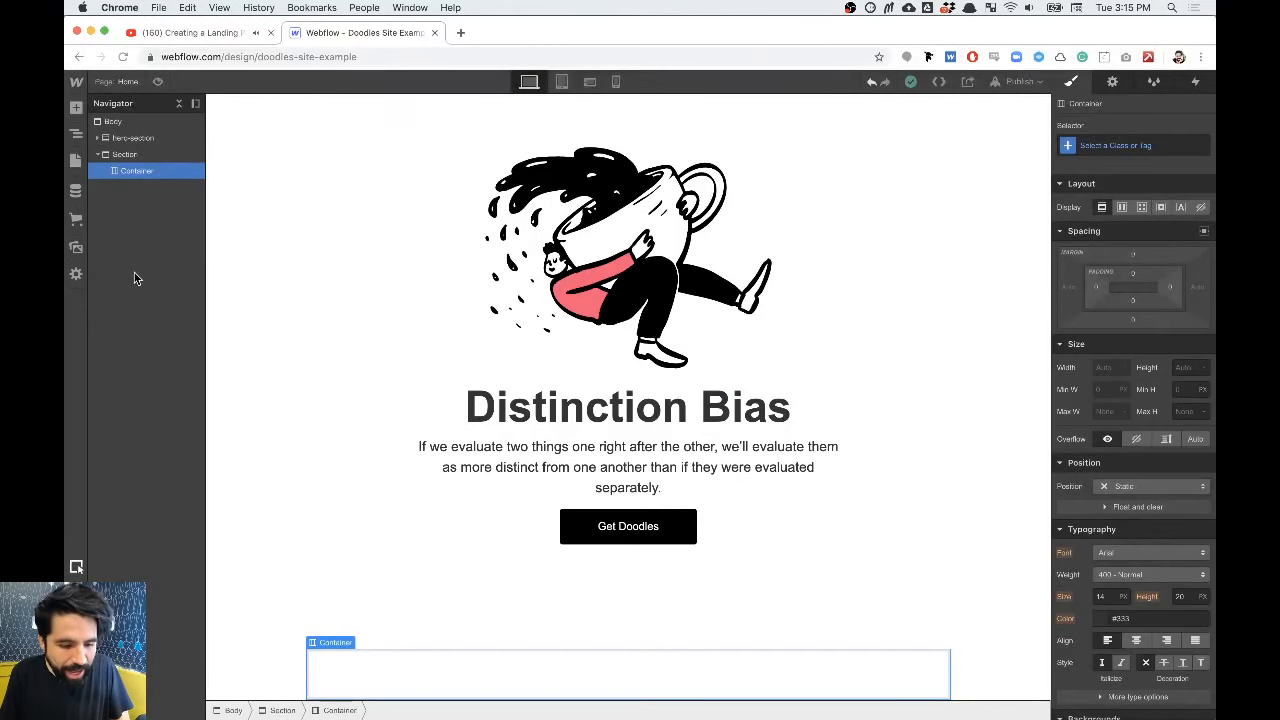
key(super+e)
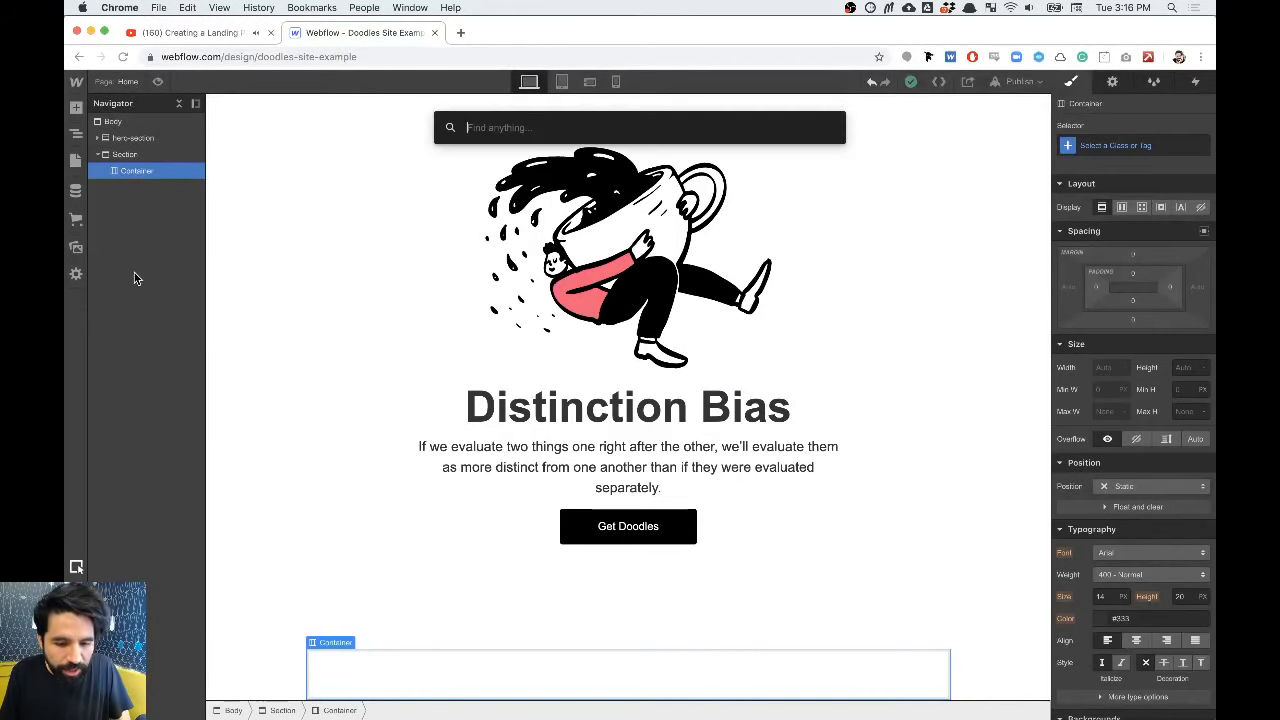
text(di)
key(Return)
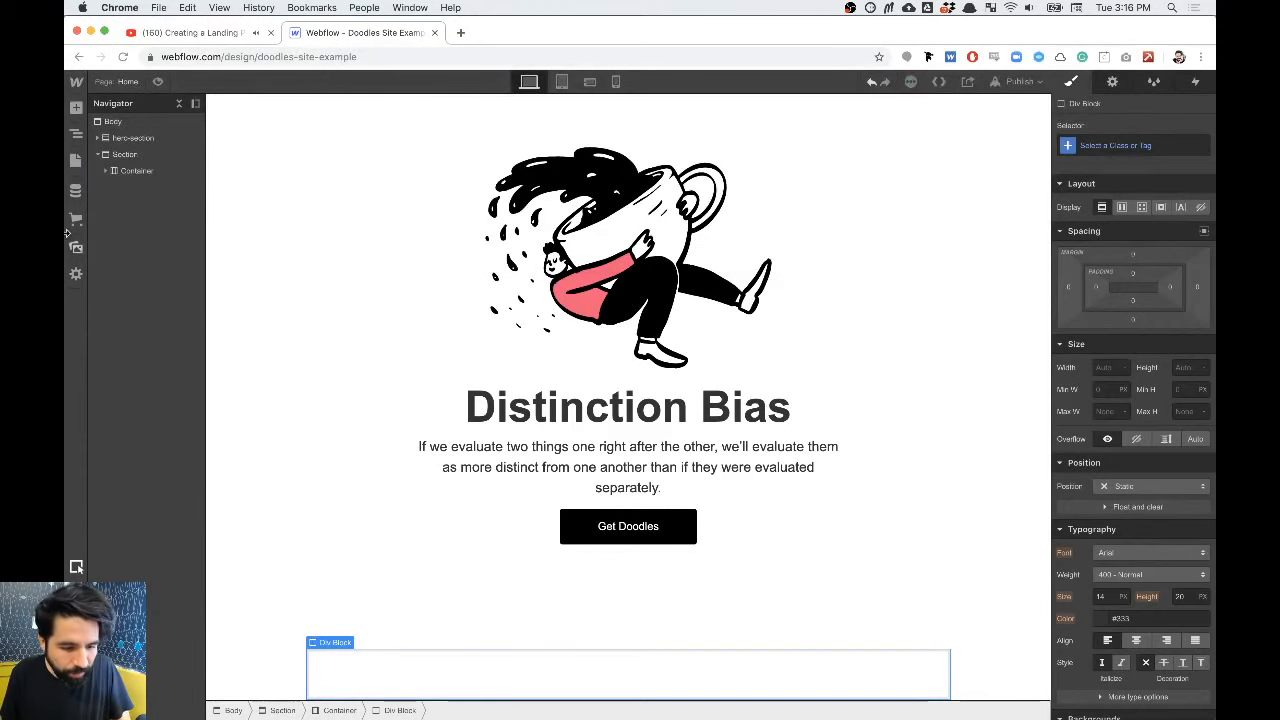
click(105, 172)
click(133, 171)
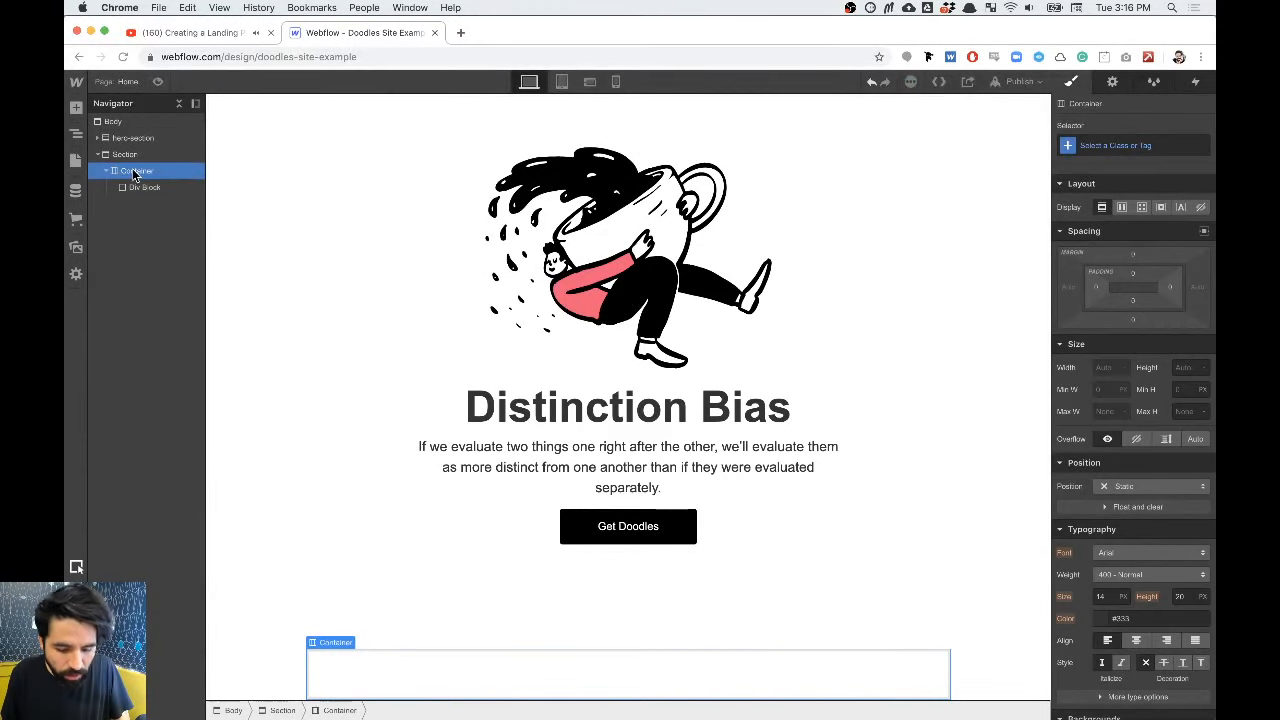
key(super+e)
text(d)
key(Return)
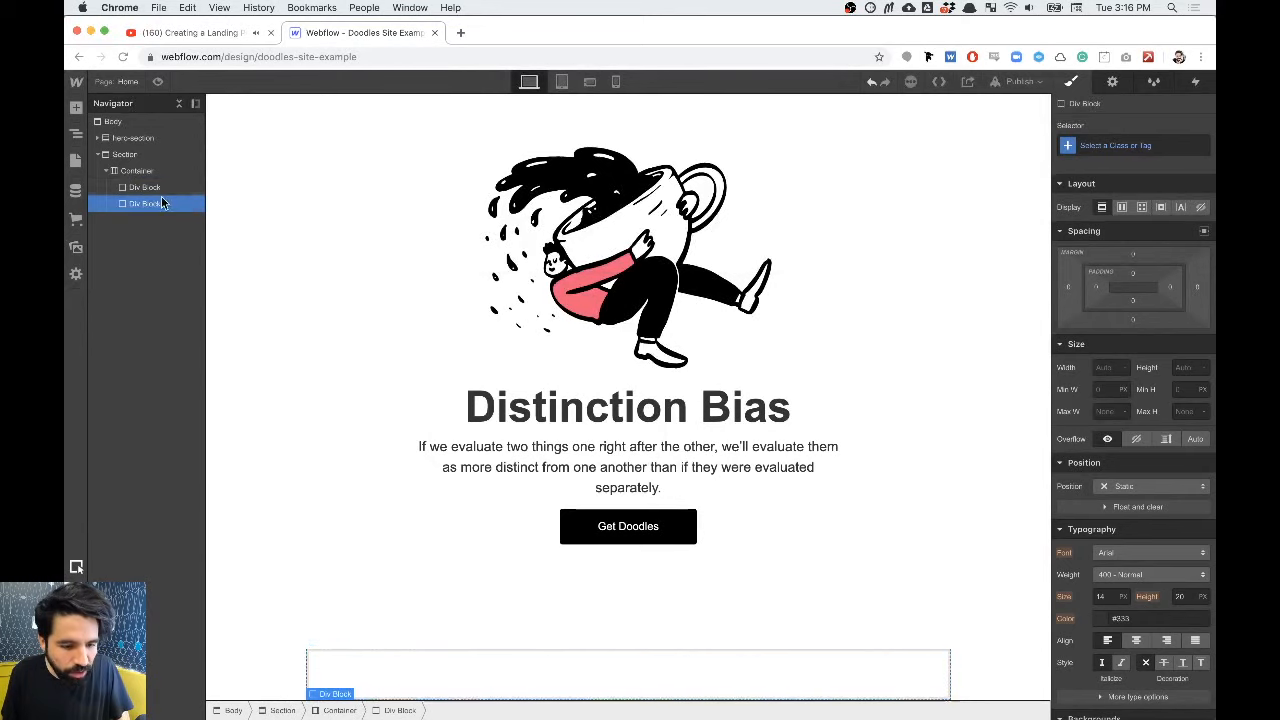
Step: Insert two headings into the first div block of the new container
click(156, 189)
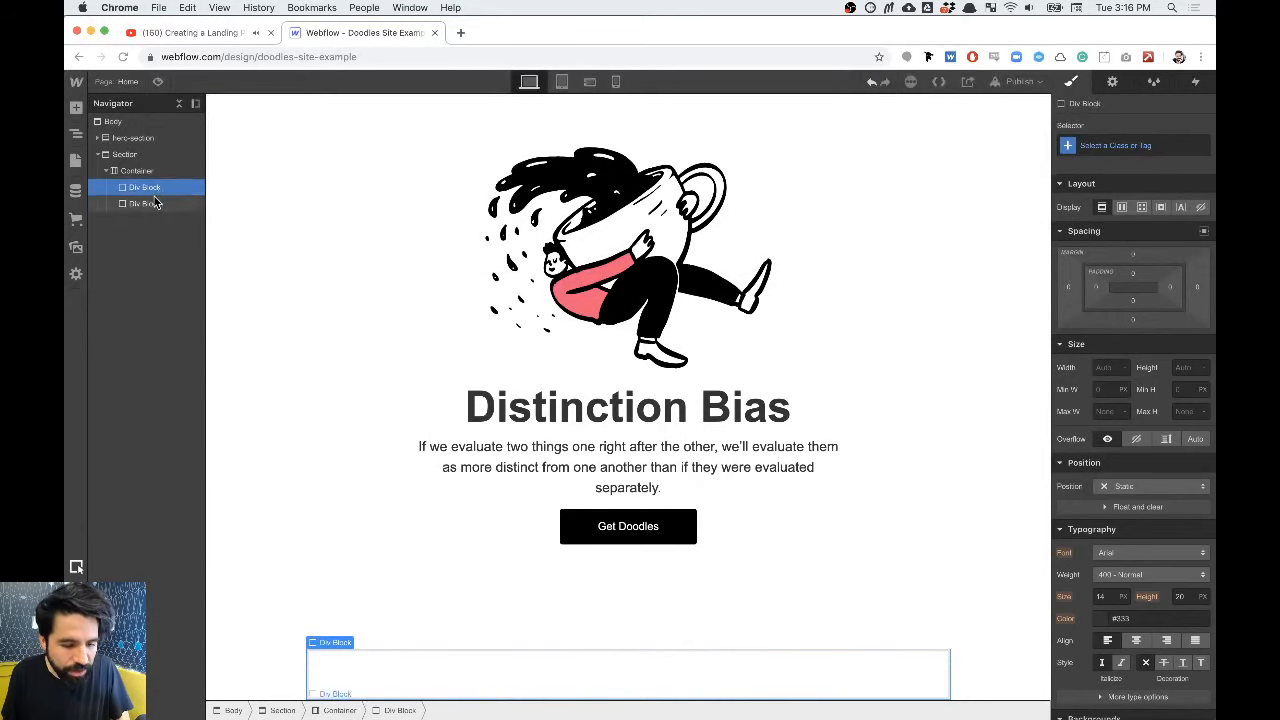
key(super+e)
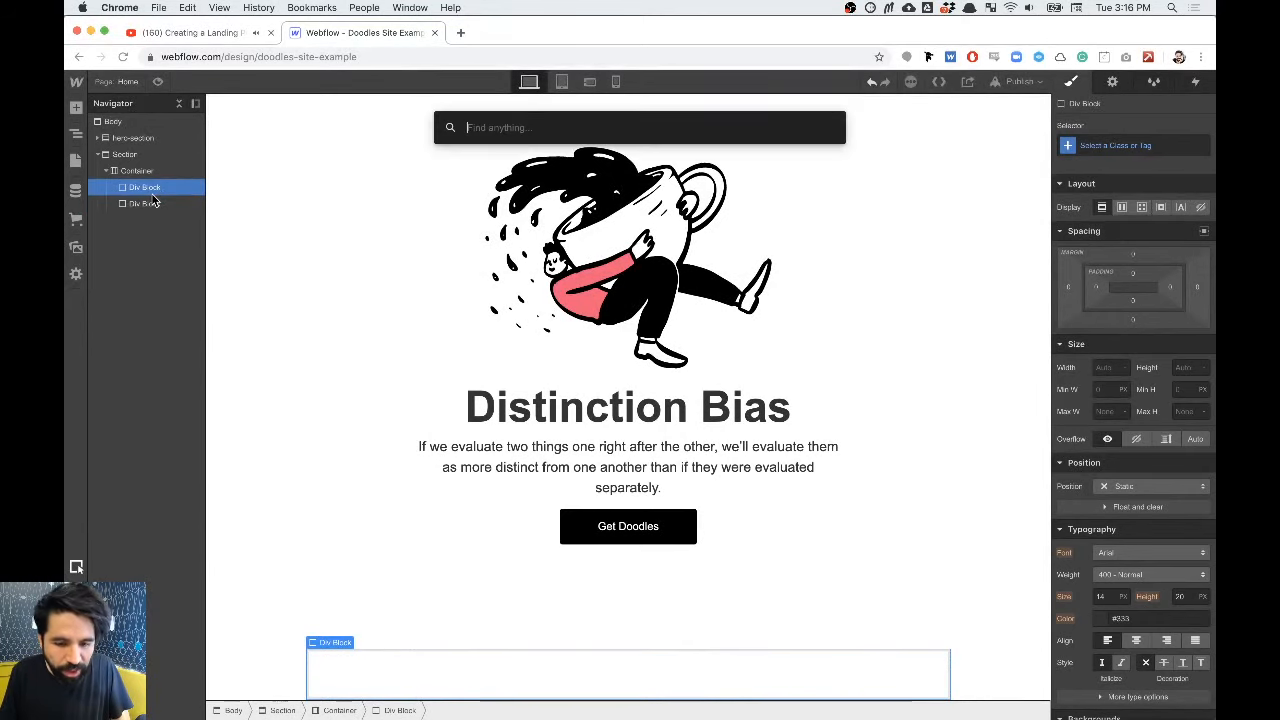
text(head)
key(Return)
key(super+e)
text(head)
key(Return)
Step: Add a paragraph and a text link below the two headings in the first div block
key(super+e)
text(p)
key(Return)
key(super+e)
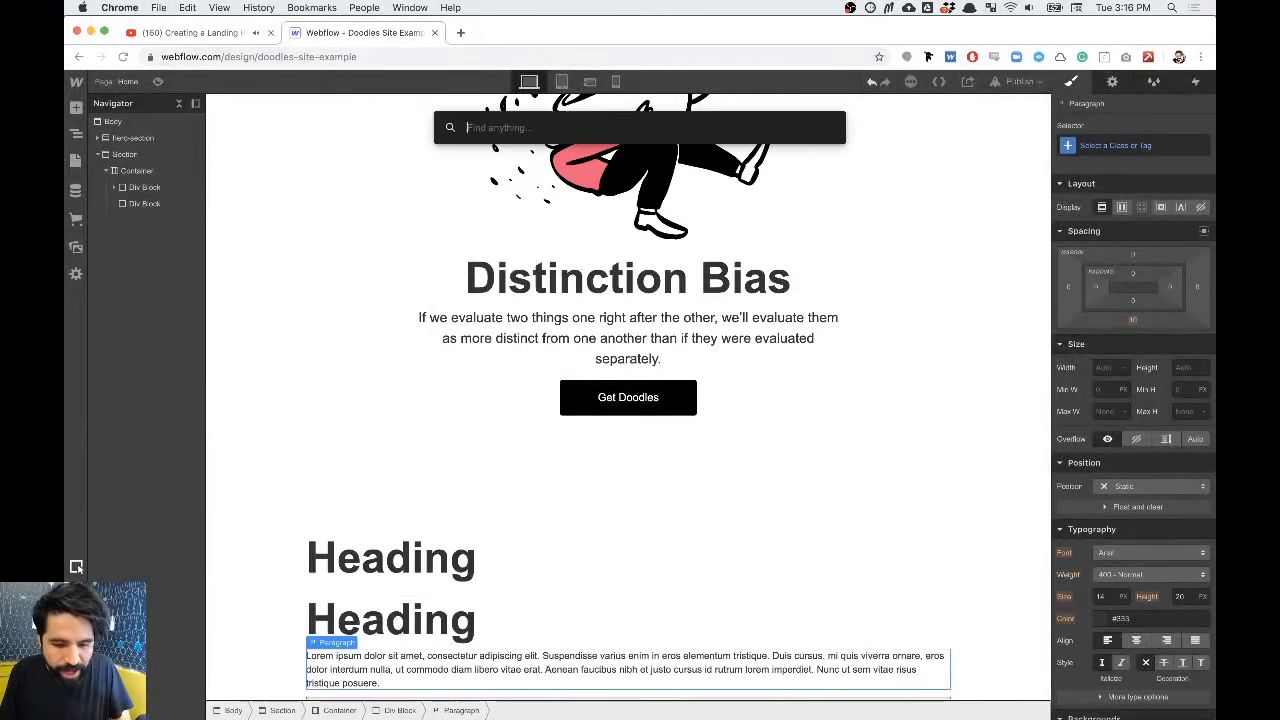
text(bu)
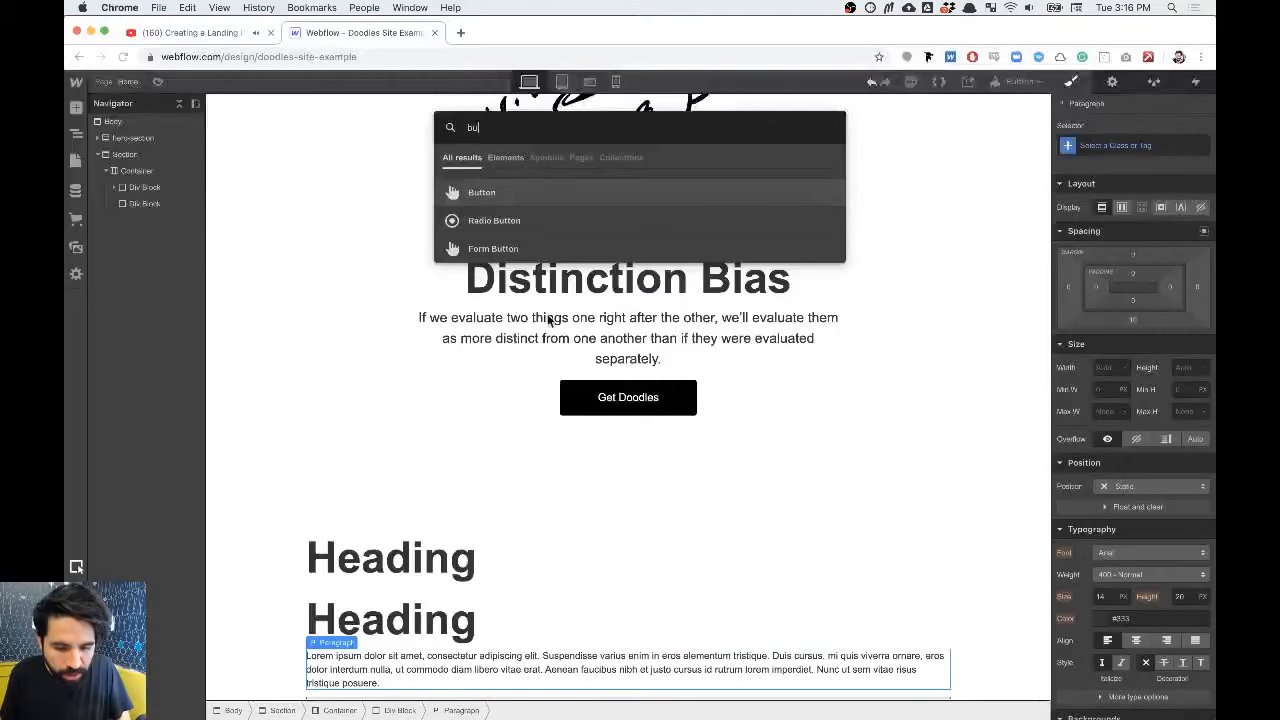
text(link)
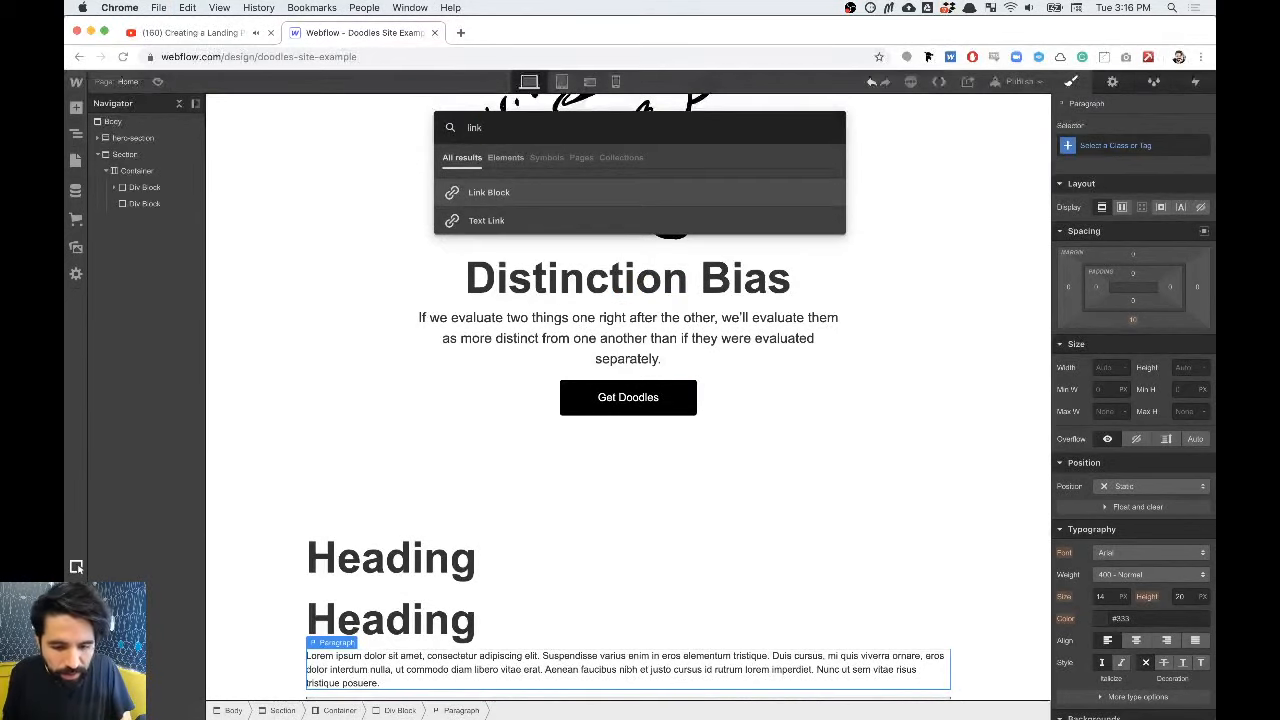
key(Down)
key(Return)
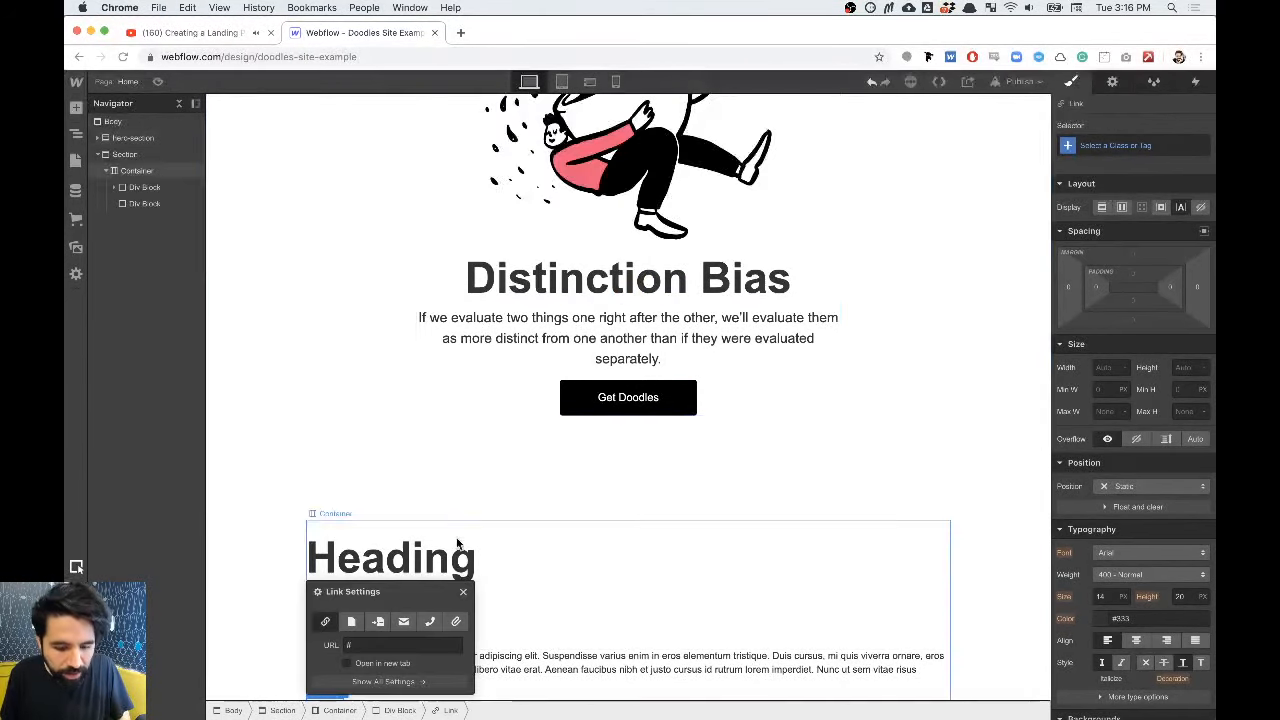
Step: Change both headings in the new section's first div block to the H2 heading type
scroll(488, 405, down, 1)
click(590, 610)
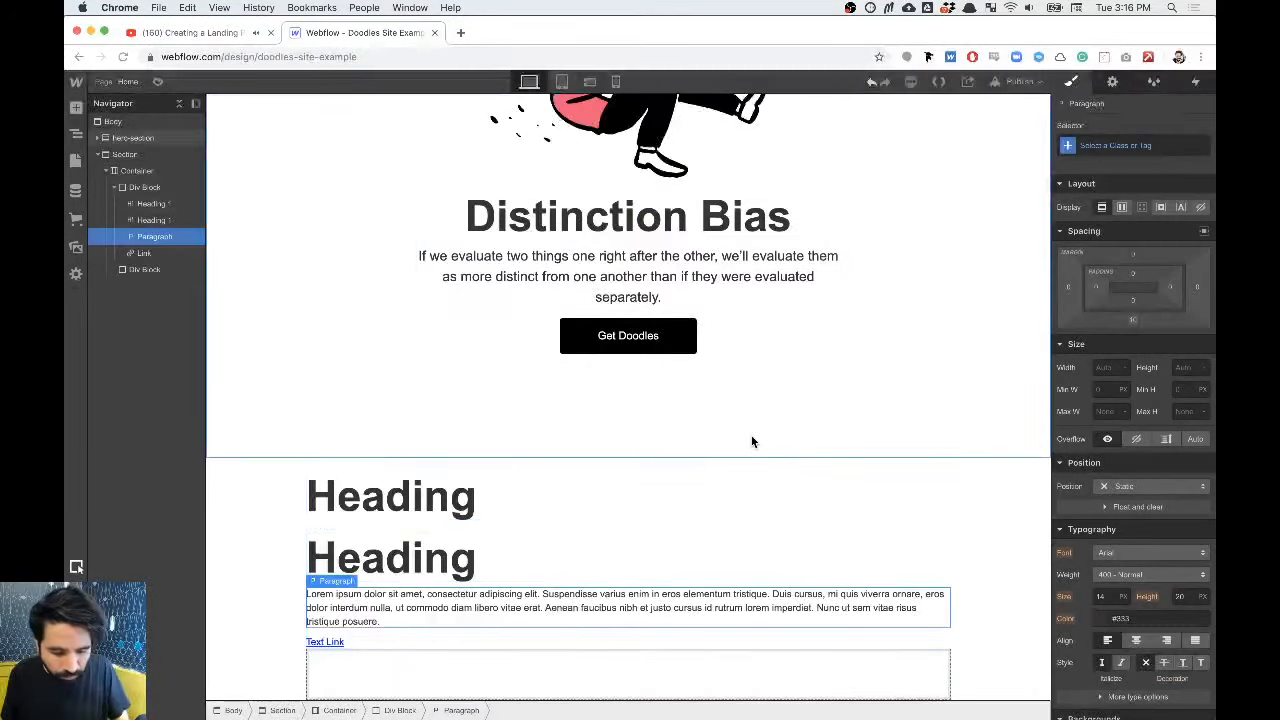
click(410, 512)
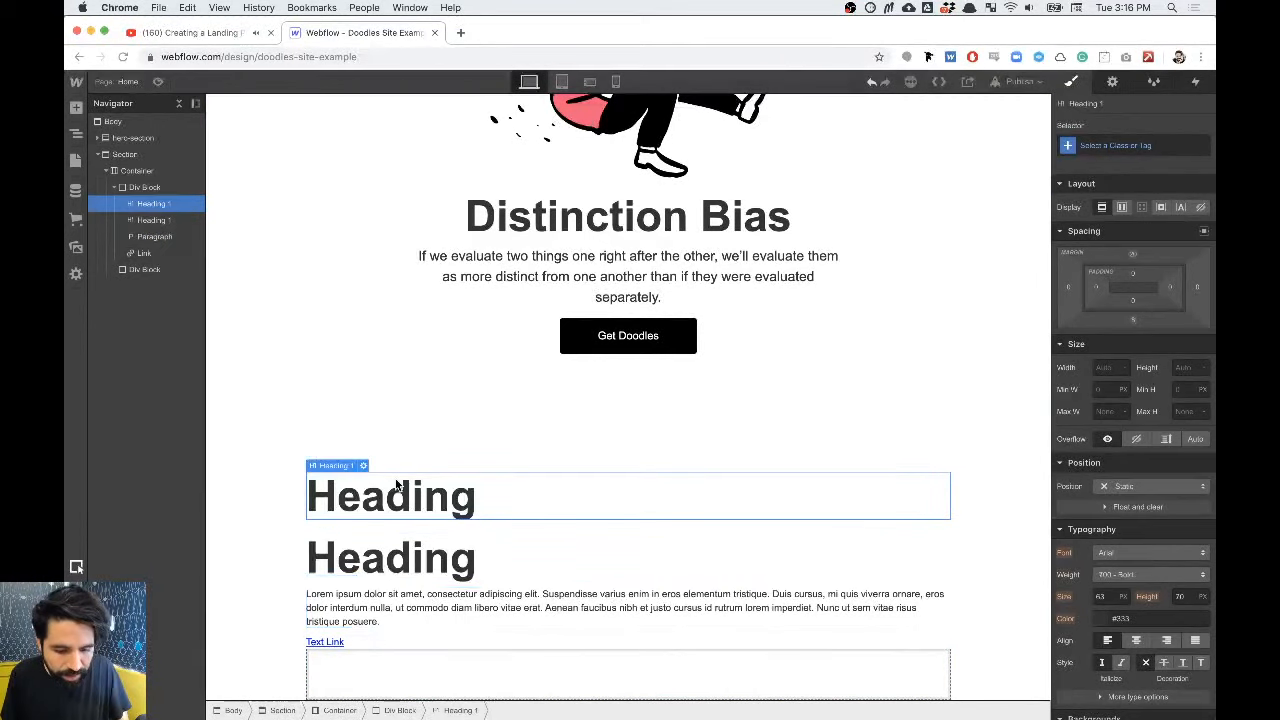
click(365, 465)
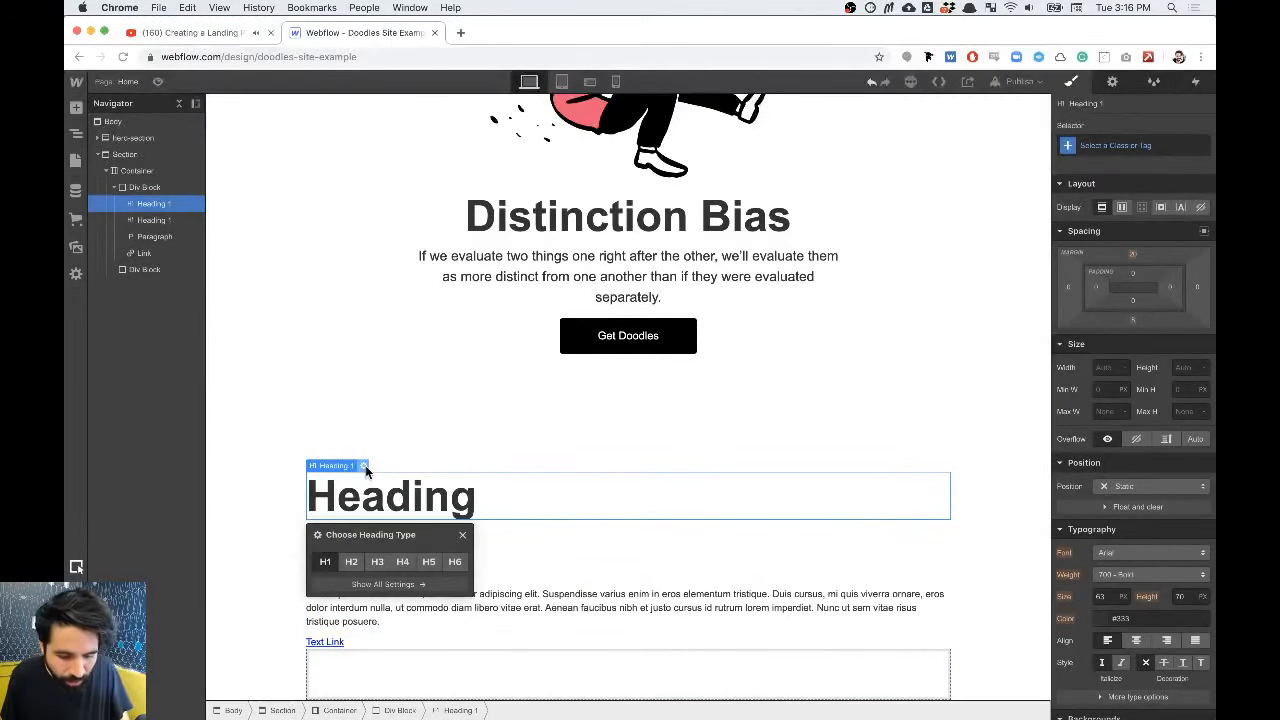
click(354, 562)
click(520, 547)
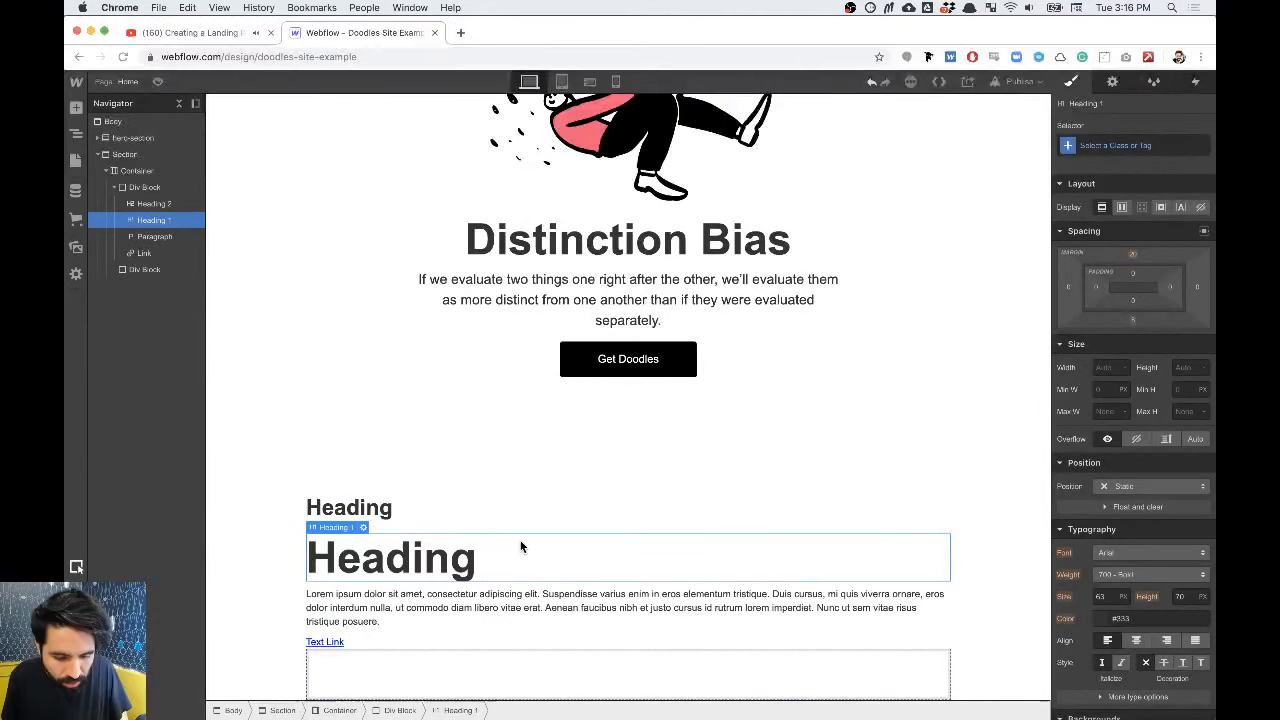
click(364, 528)
click(351, 623)
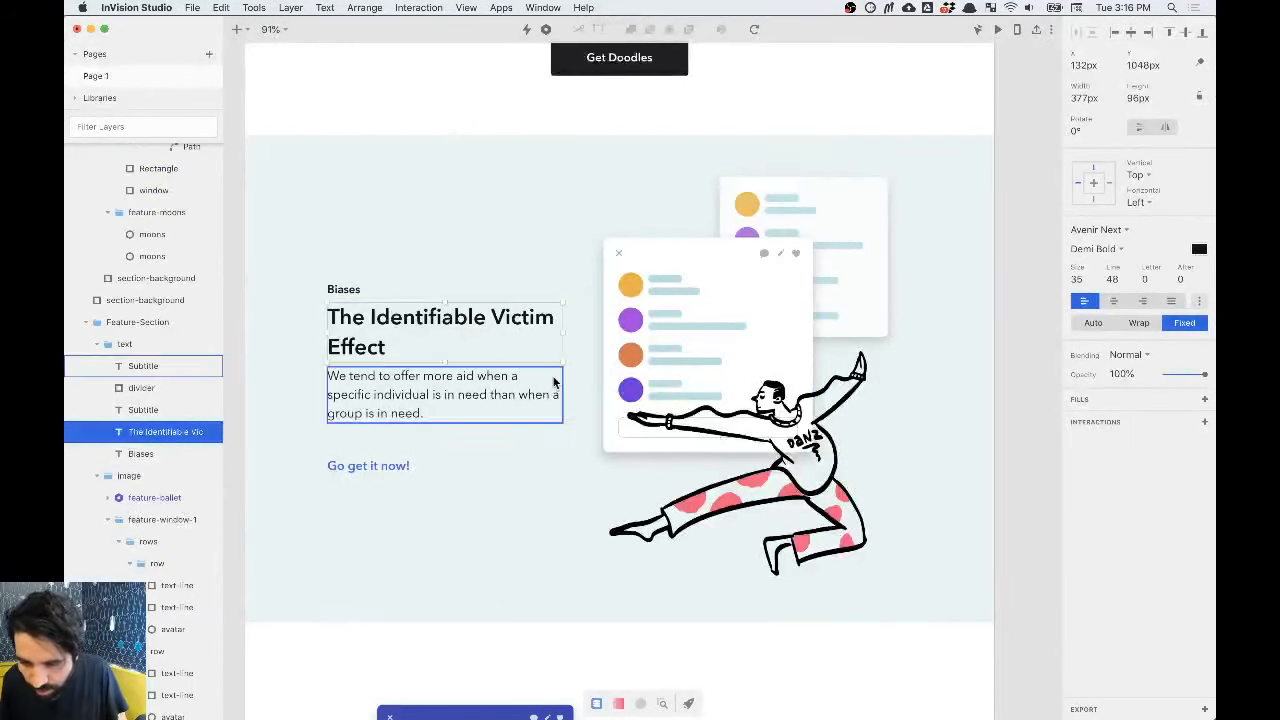
Step: Compare the feature section's title and label with the typography samples in InVision Studio, and return to Webflow
scroll(553, 381, down, 5)
scroll(555, 381, up, 5)
scroll(555, 381, left, 5)
click(672, 470)
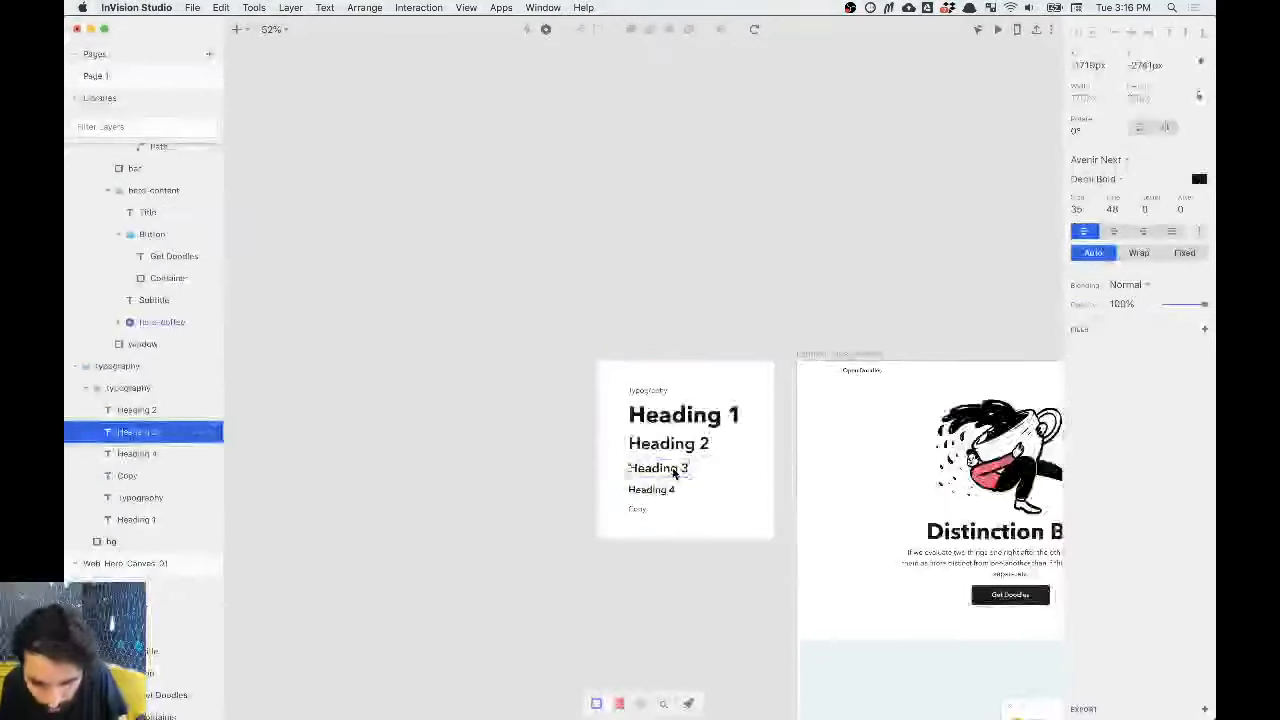
scroll(640, 485, down, 5)
scroll(640, 485, right, 5)
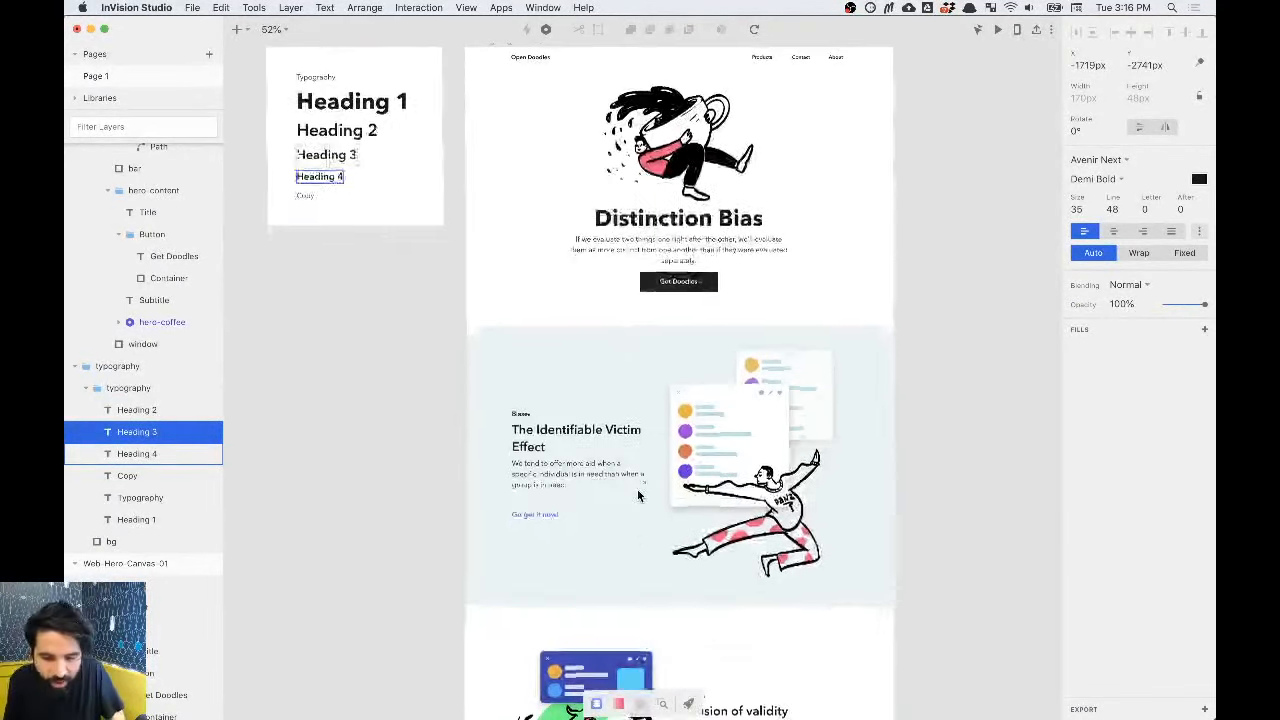
click(518, 415)
key(super+Tab)
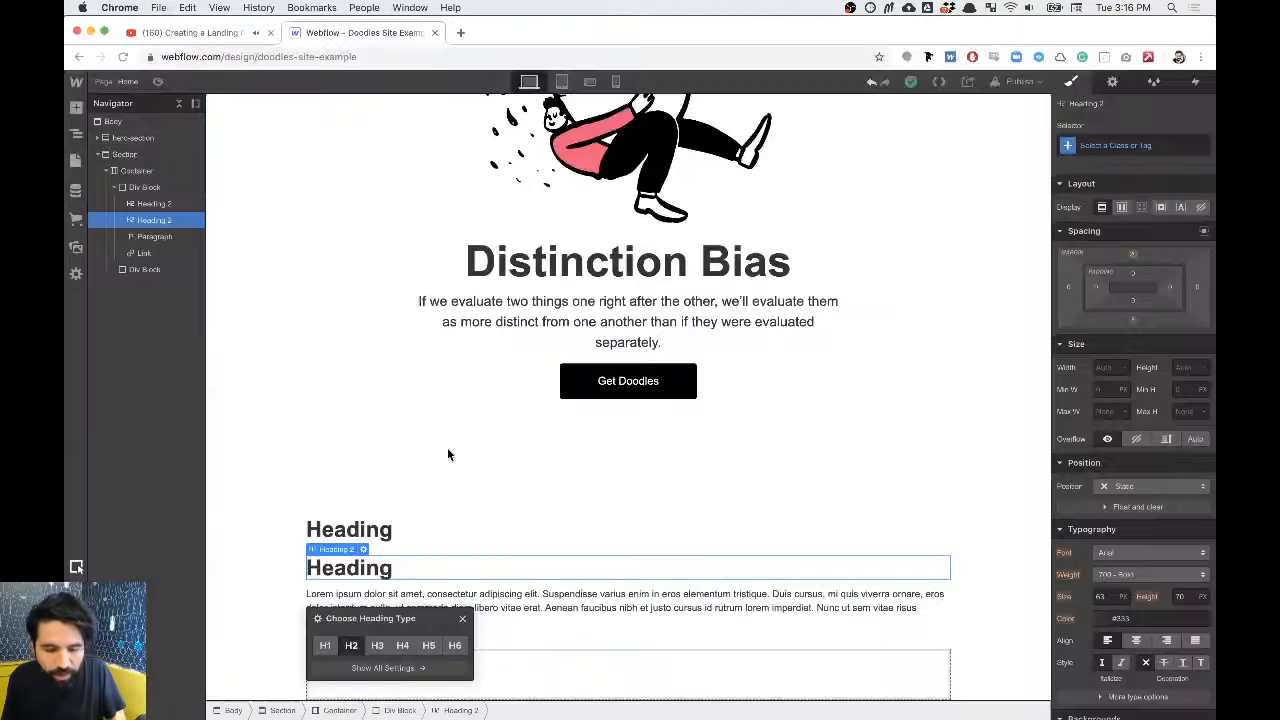
Step: Change the second heading in the new section's first div block to the H3 heading type
click(356, 528)
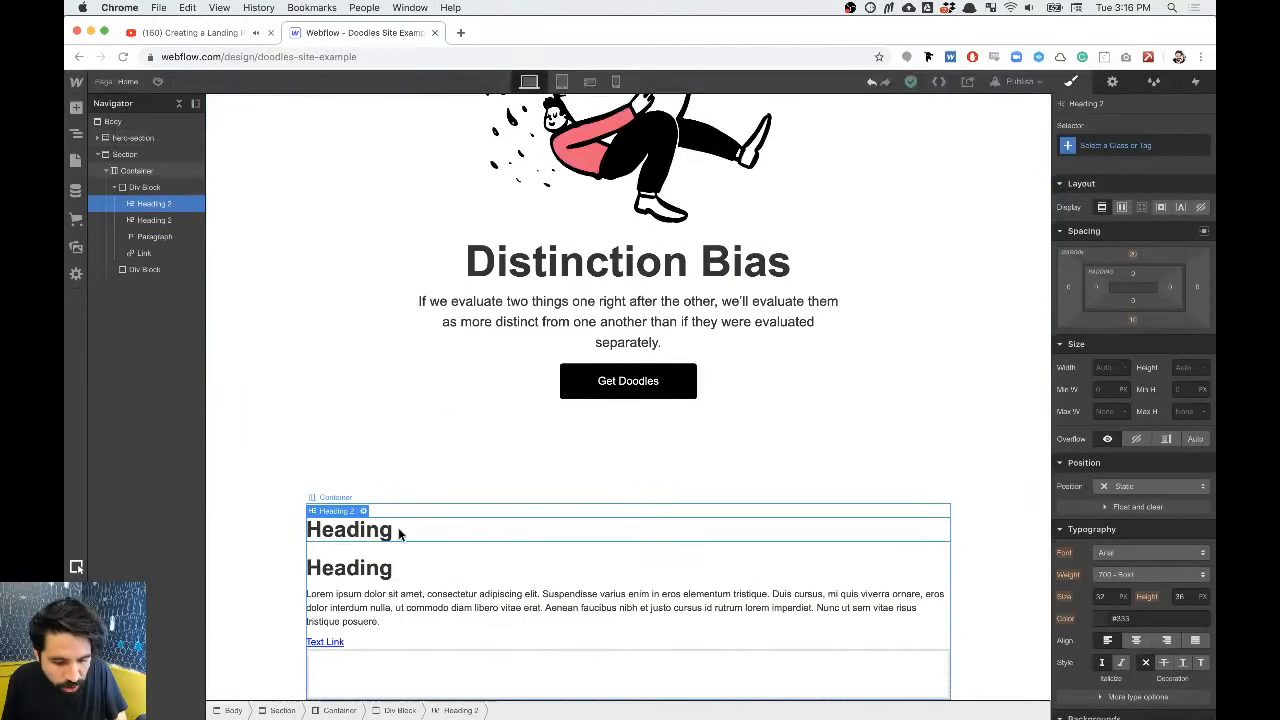
click(373, 577)
click(364, 550)
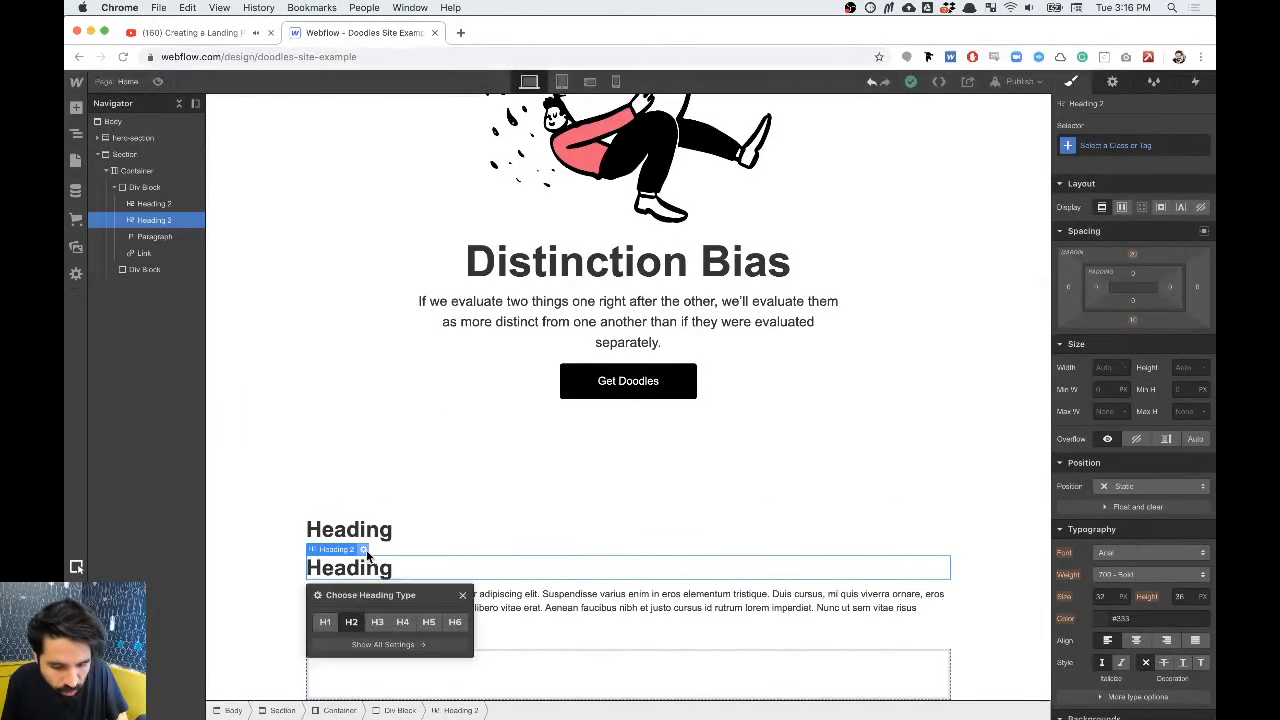
click(376, 621)
click(381, 539)
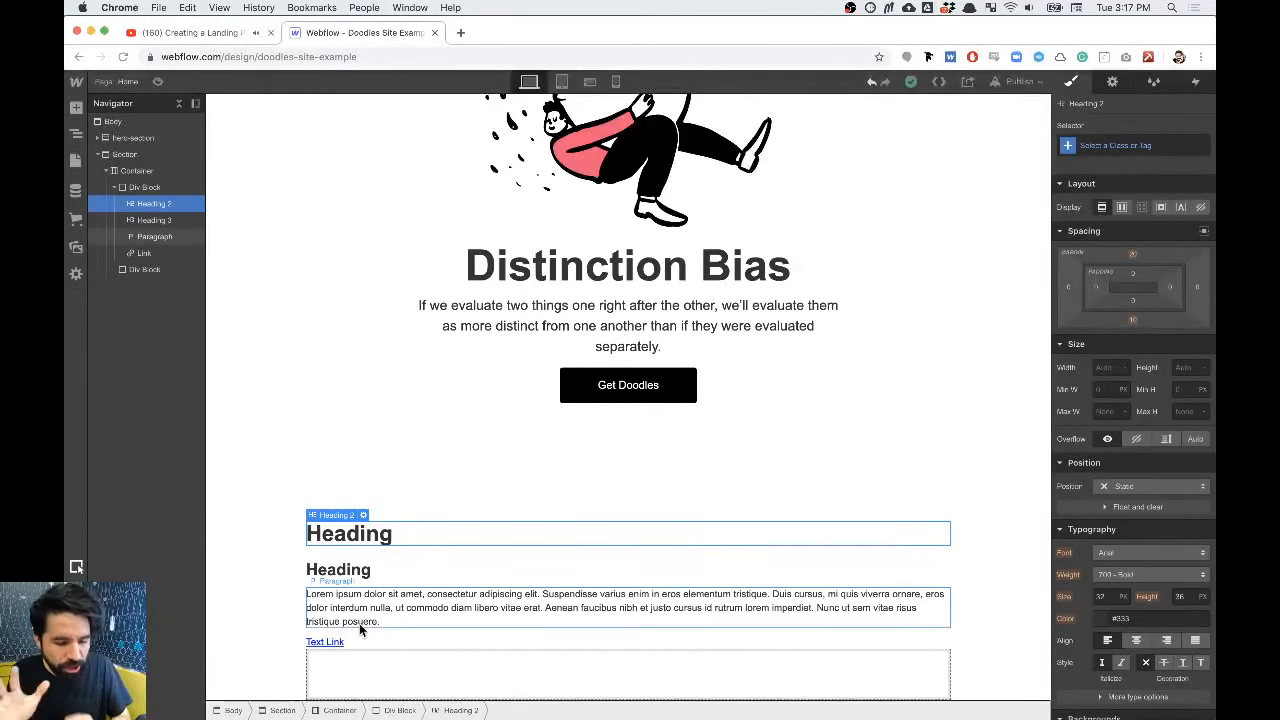
Step: Select the second div block, examine the feature section's window and ballet illustration layers in InVision Studio, and return to Webflow
click(138, 274)
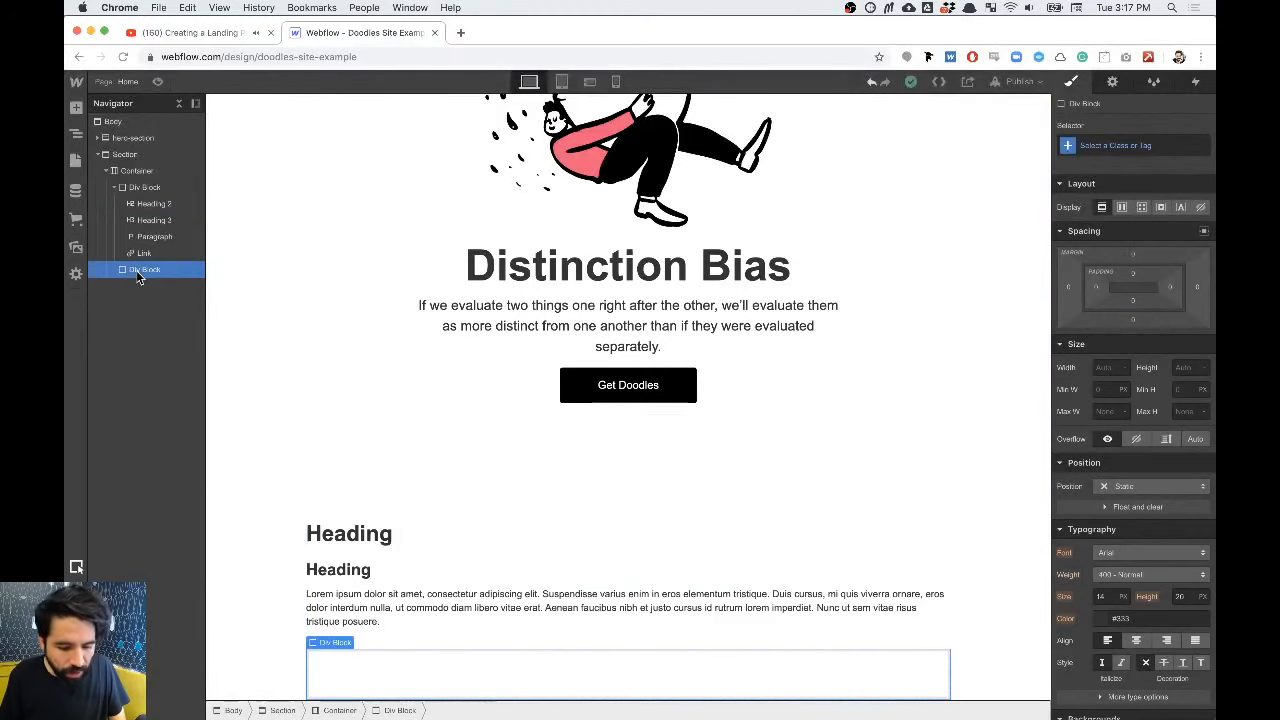
key(super+Tab)
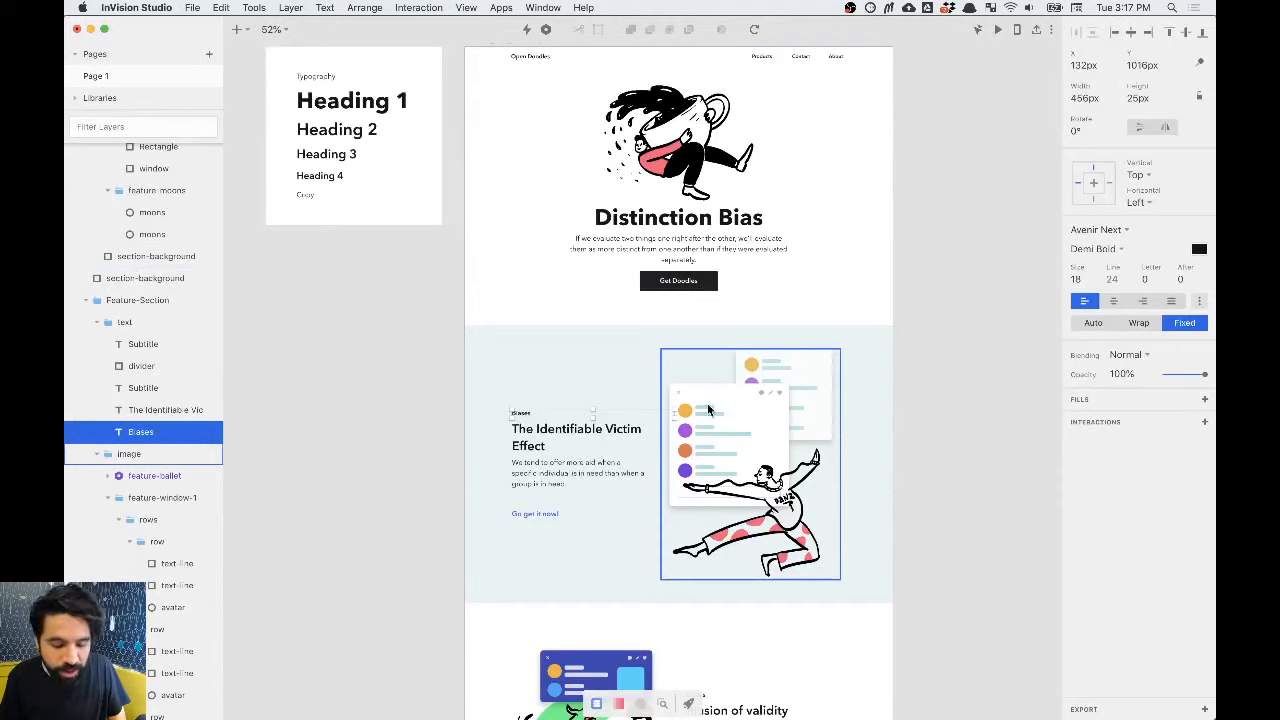
click(754, 407)
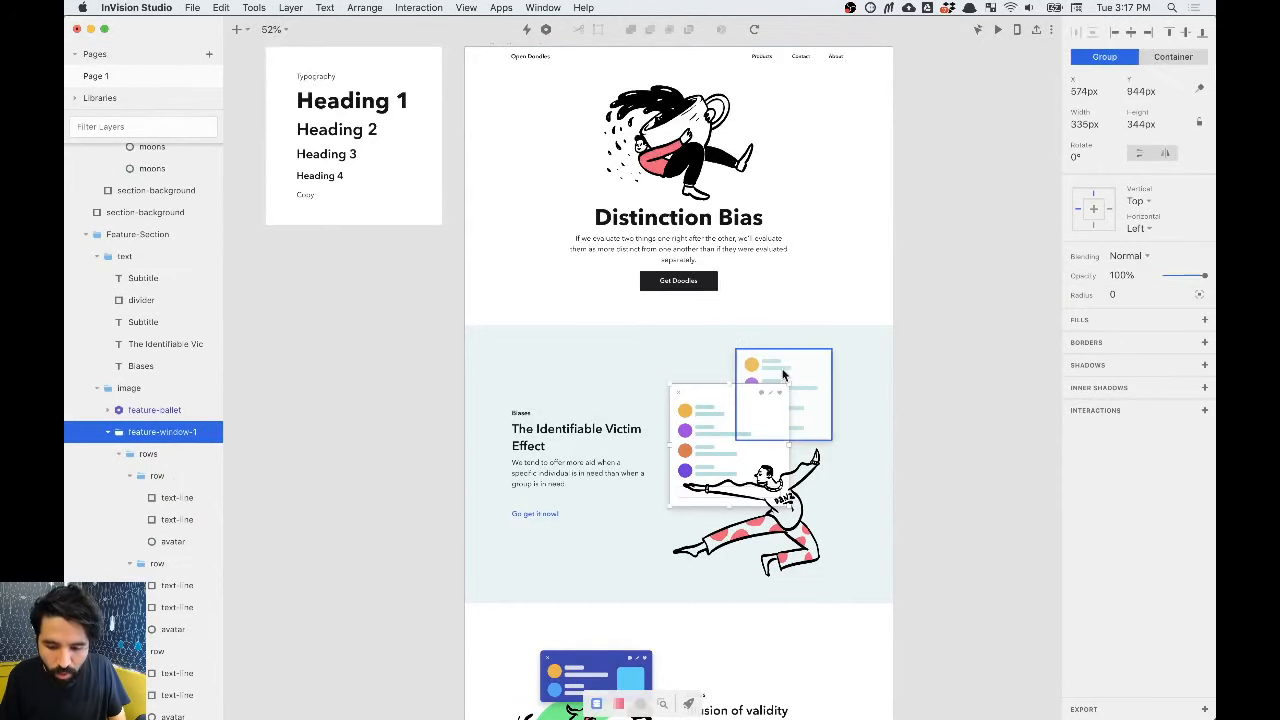
click(796, 500)
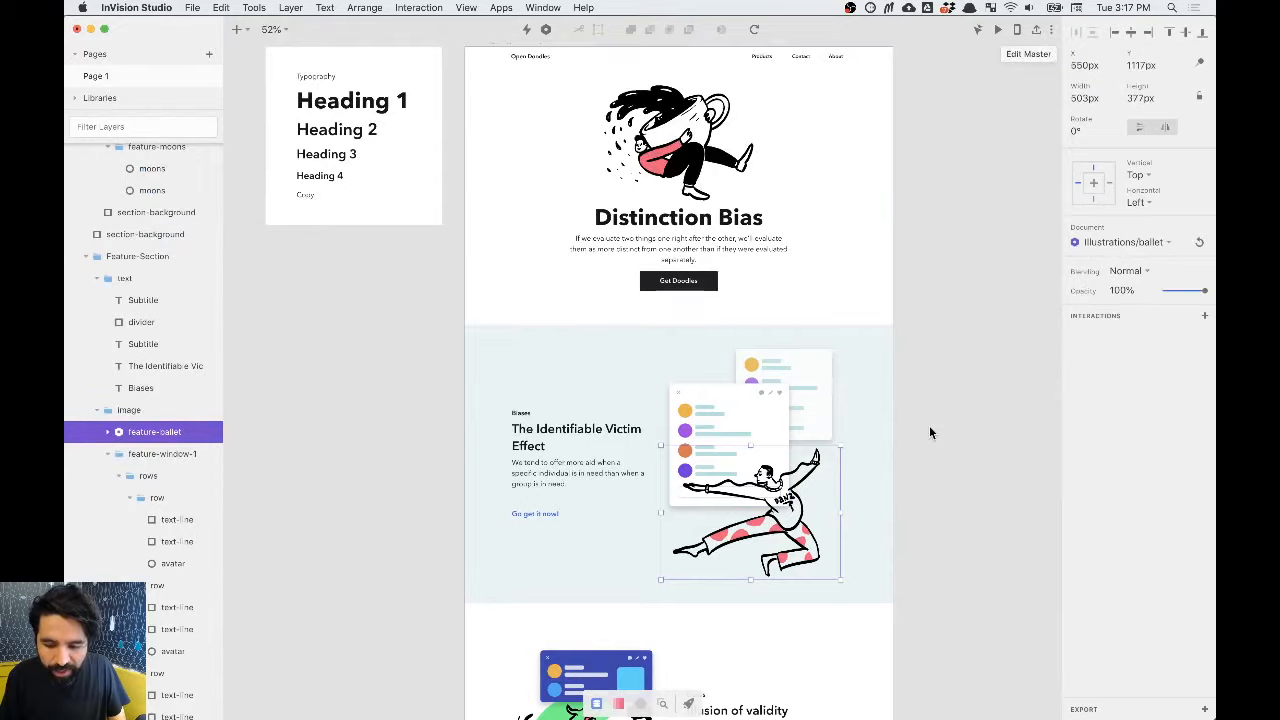
key(super+Tab)
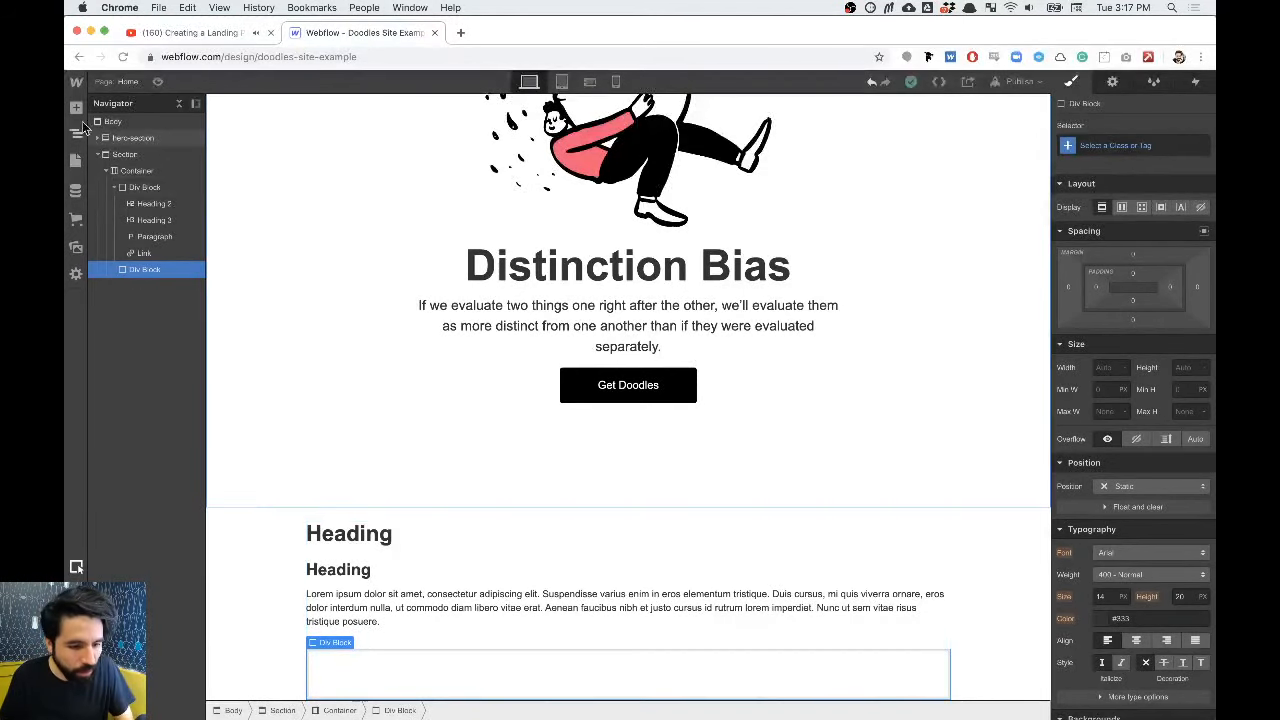
Step: Insert three image elements into the second div block
key(super+e)
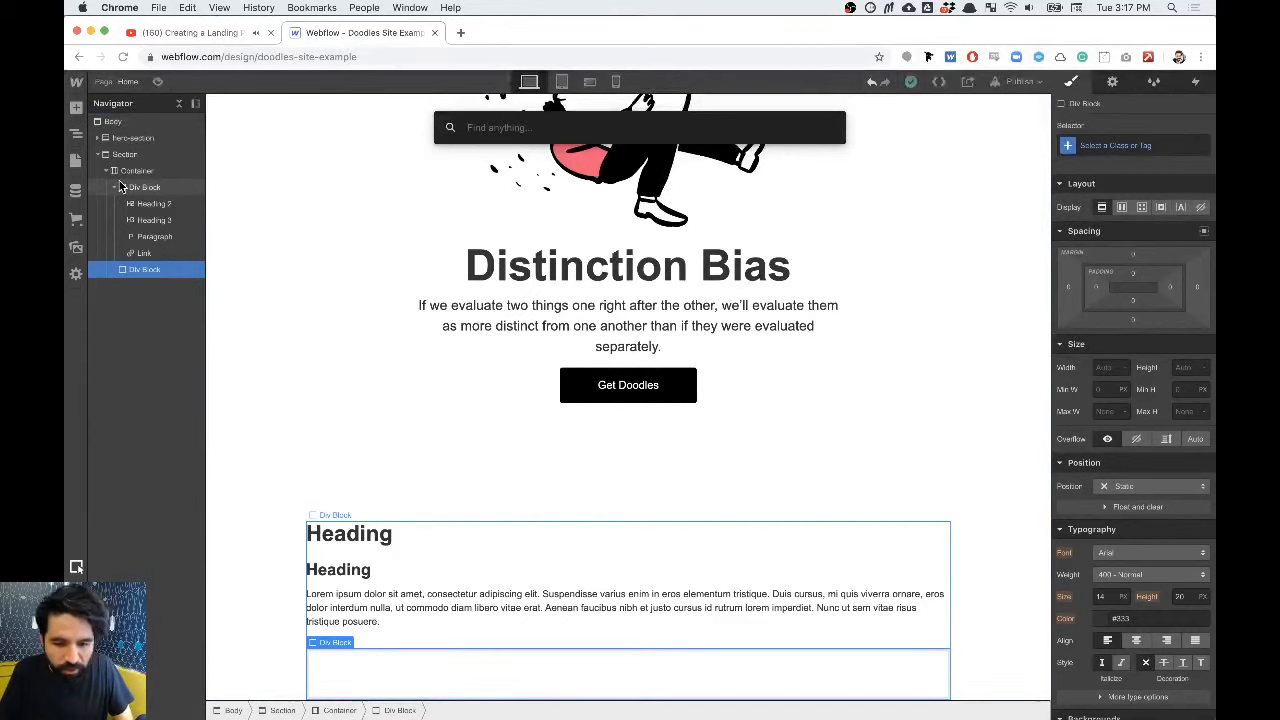
text(im)
key(Return)
key(super+e)
text(im)
key(Return)
key(super+e)
text(im)
key(Return)
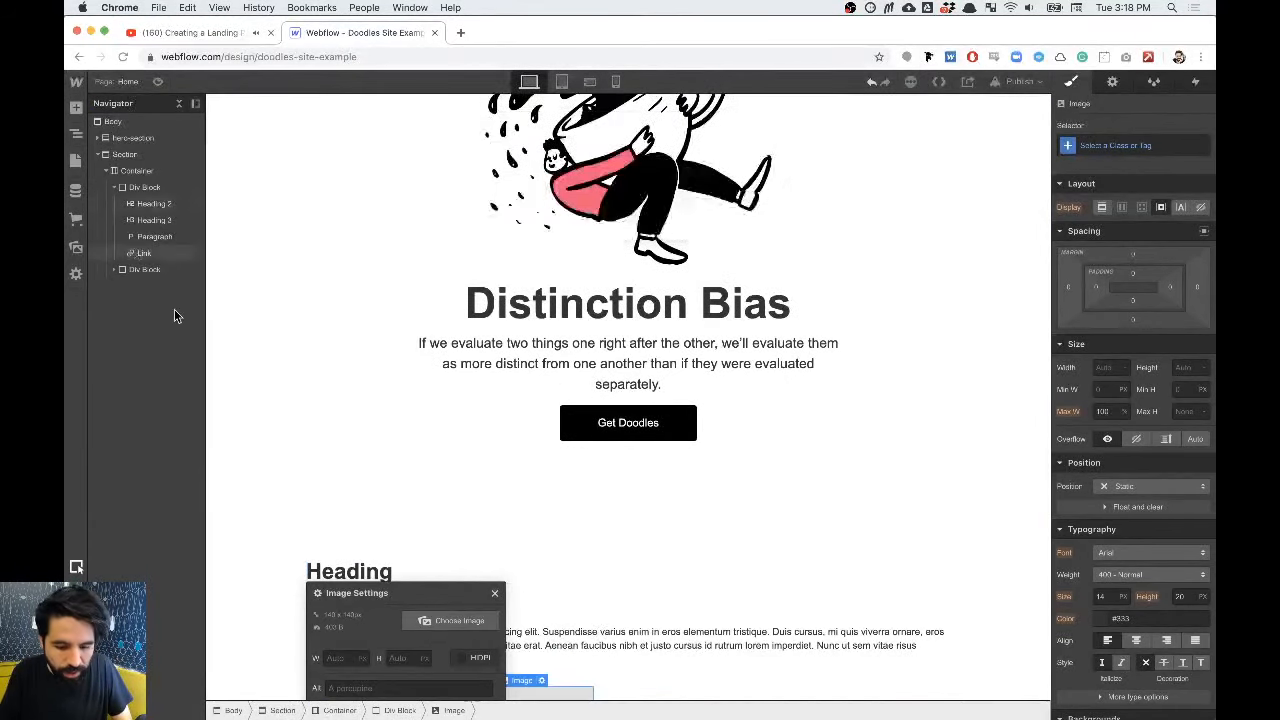
Step: Check the two windows in InVision Studio, and assign the larger feature-window-1 illustration to the first image placeholder in Webflow
click(699, 573)
scroll(699, 573, down, 1)
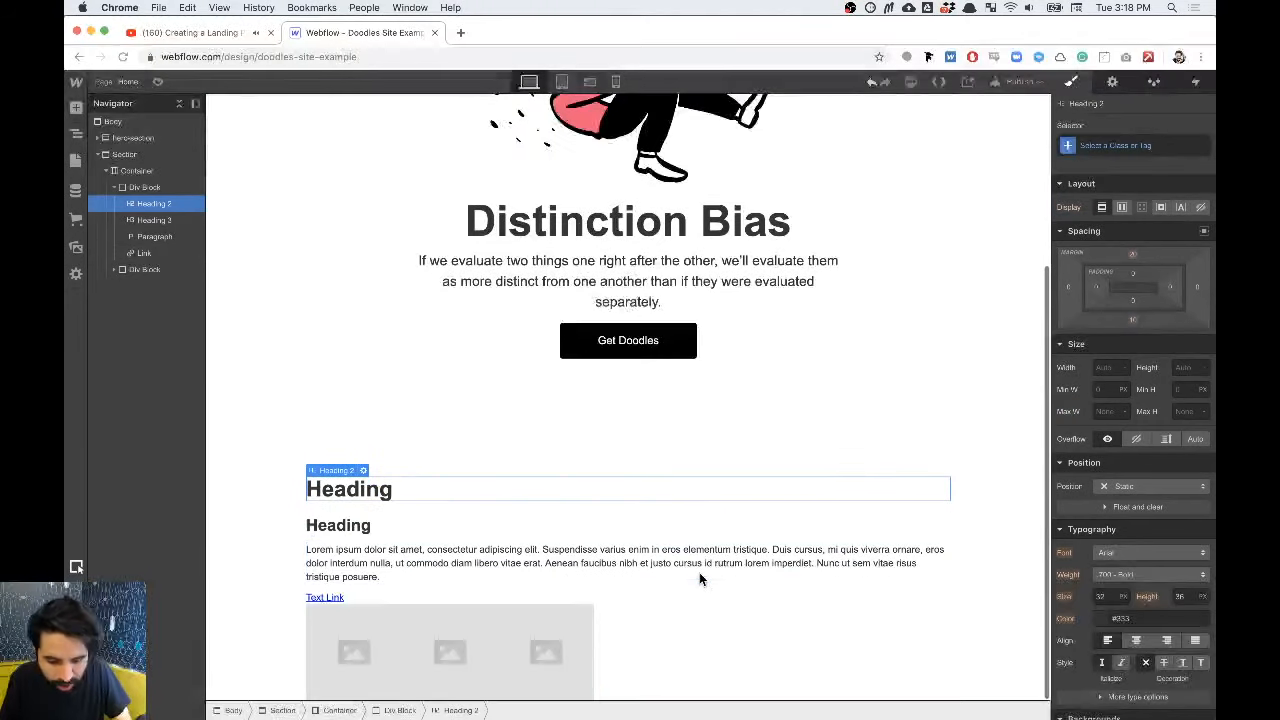
click(359, 631)
click(351, 598)
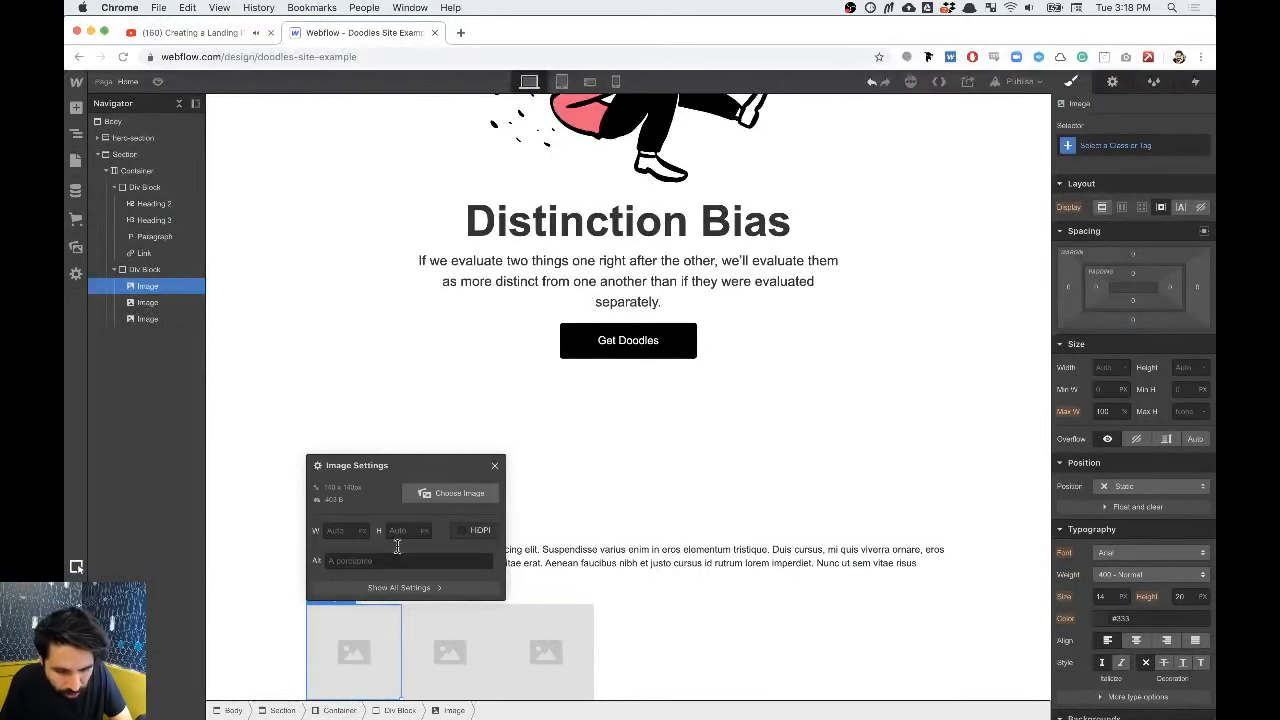
click(425, 492)
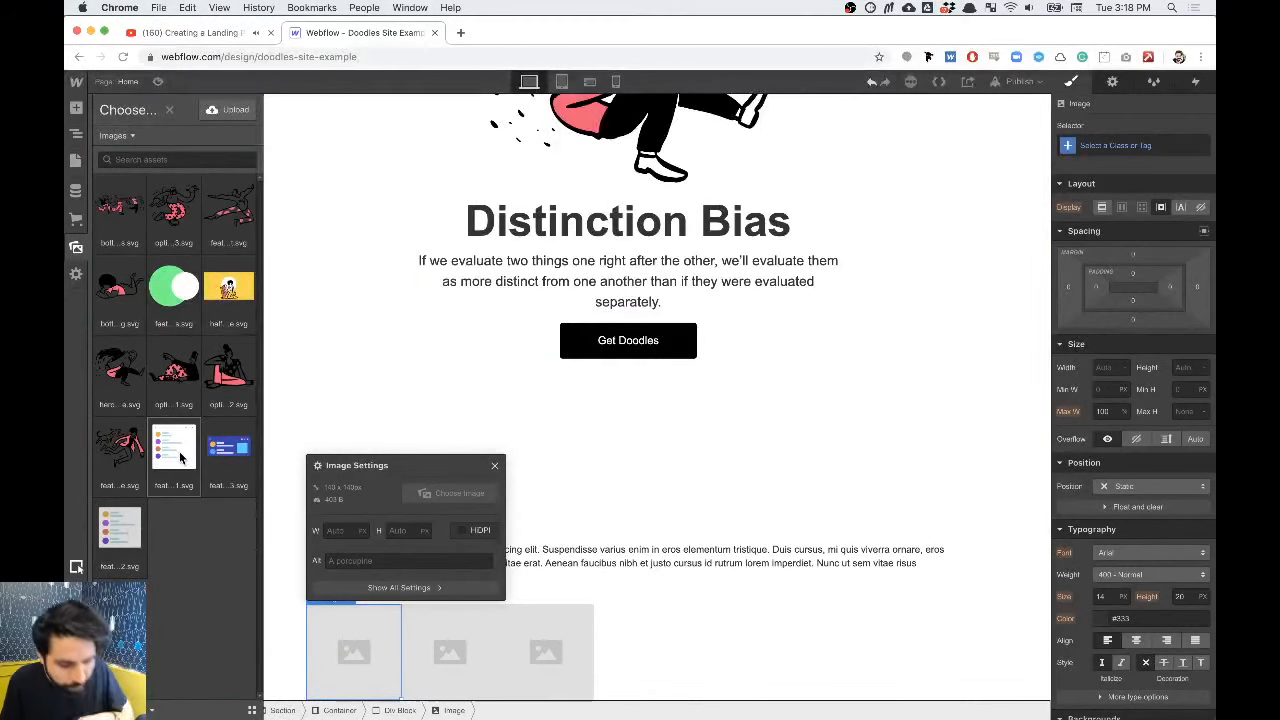
key(super+Tab)
click(721, 415)
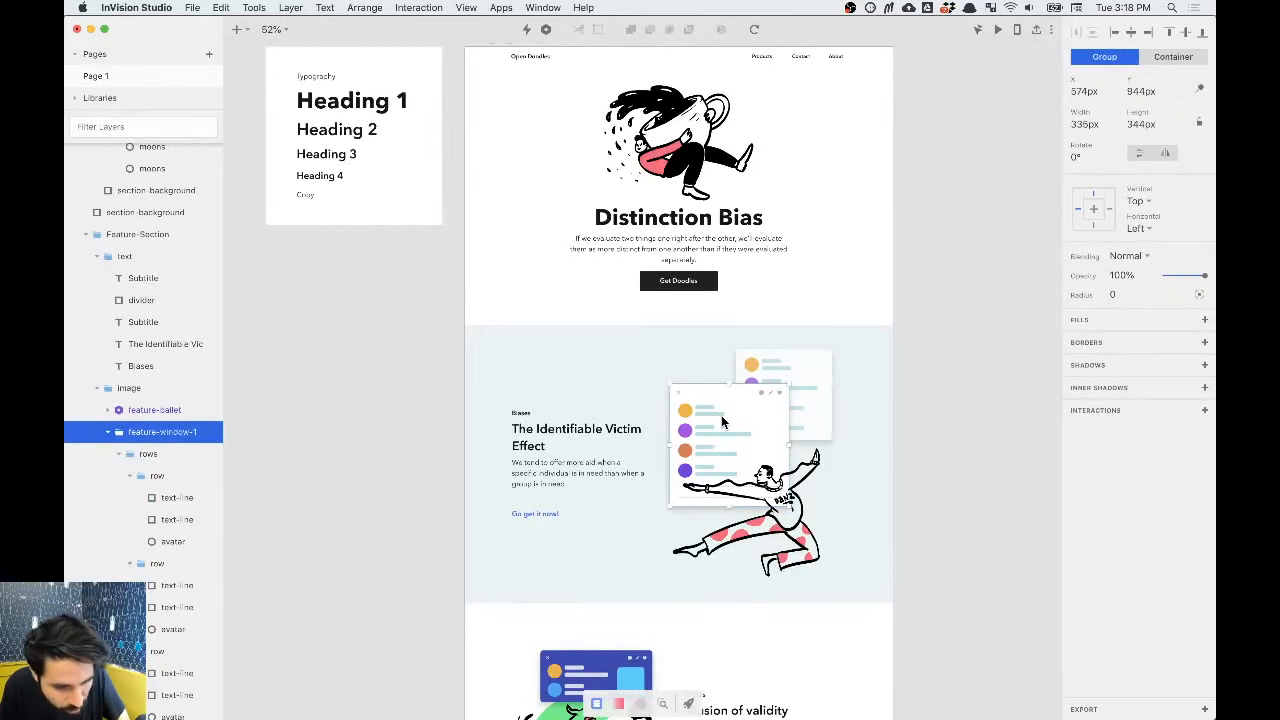
click(761, 381)
key(super+Tab)
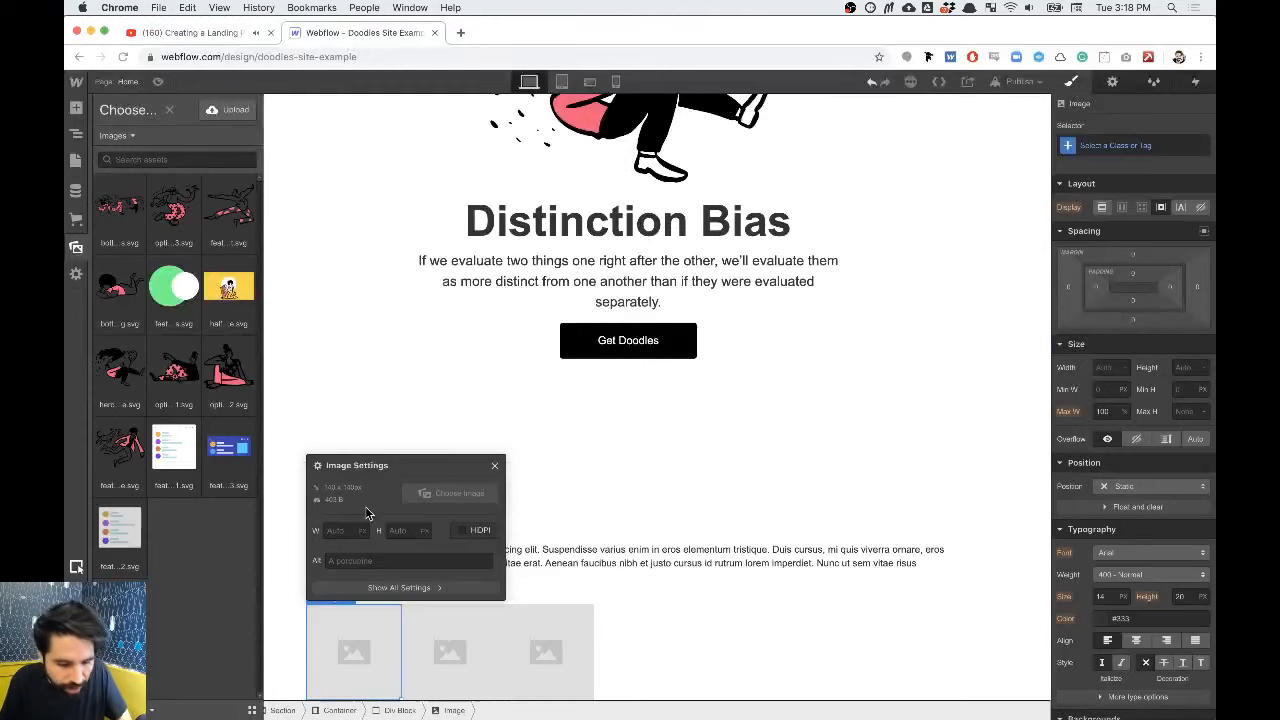
click(131, 527)
click(187, 452)
key(Escape)
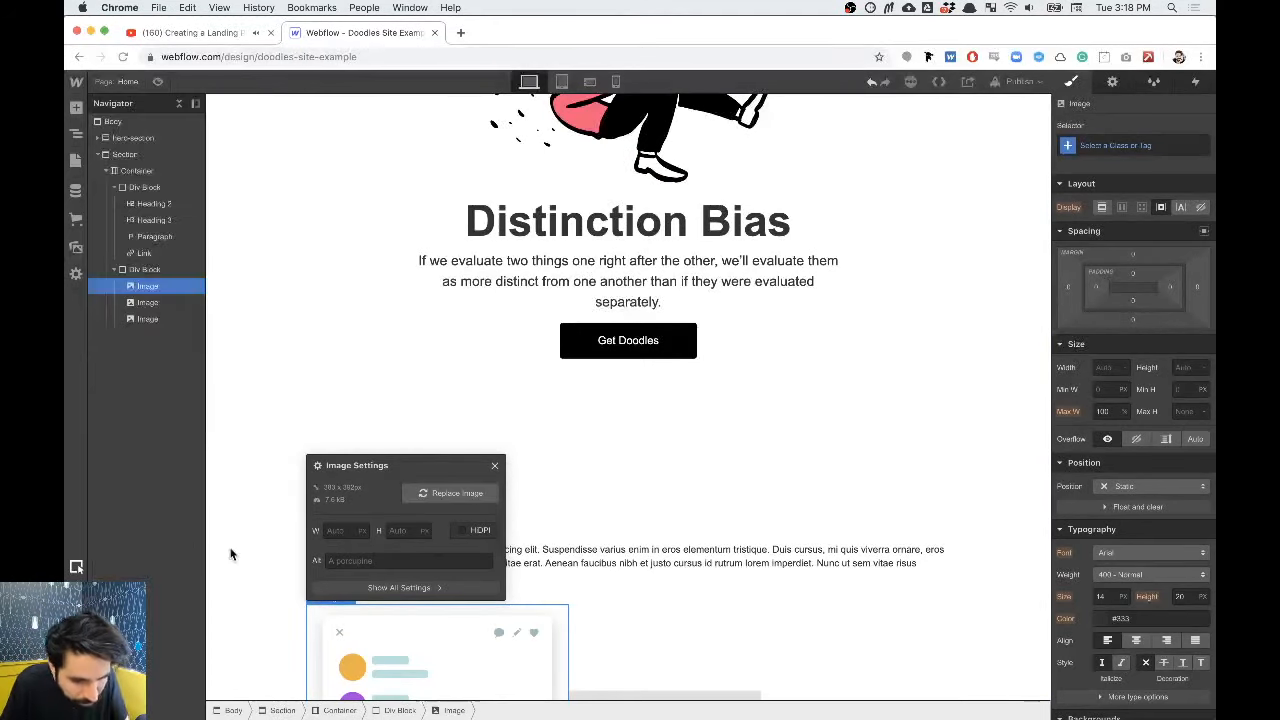
Step: Assign the smaller, faded feature-window-2 illustration to the second image placeholder
scroll(524, 611, down, 3)
click(608, 556)
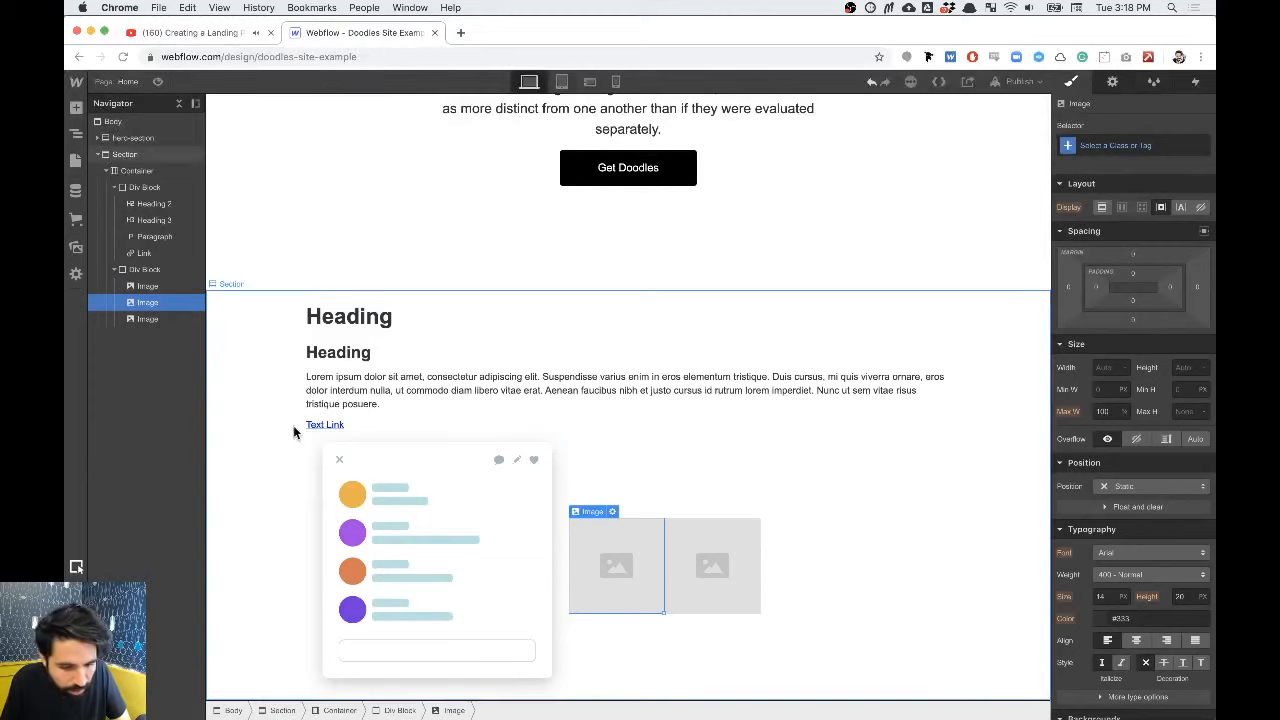
click(614, 512)
click(692, 405)
click(180, 466)
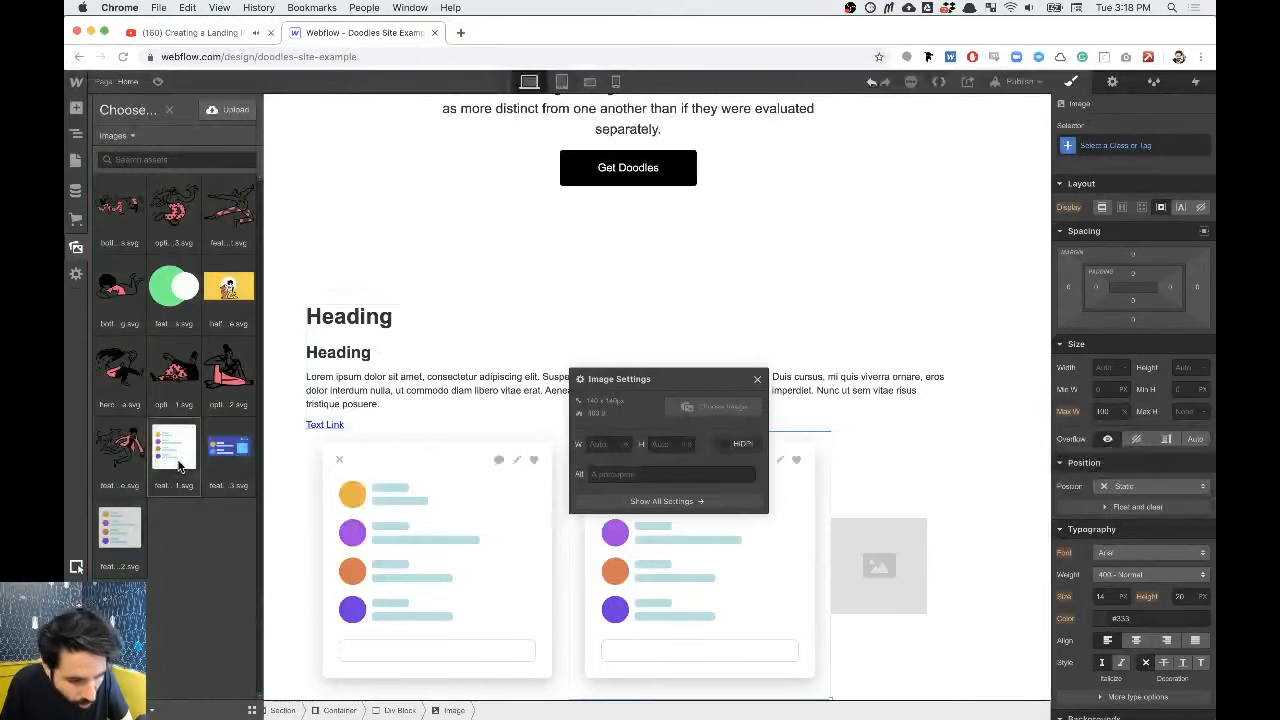
click(125, 550)
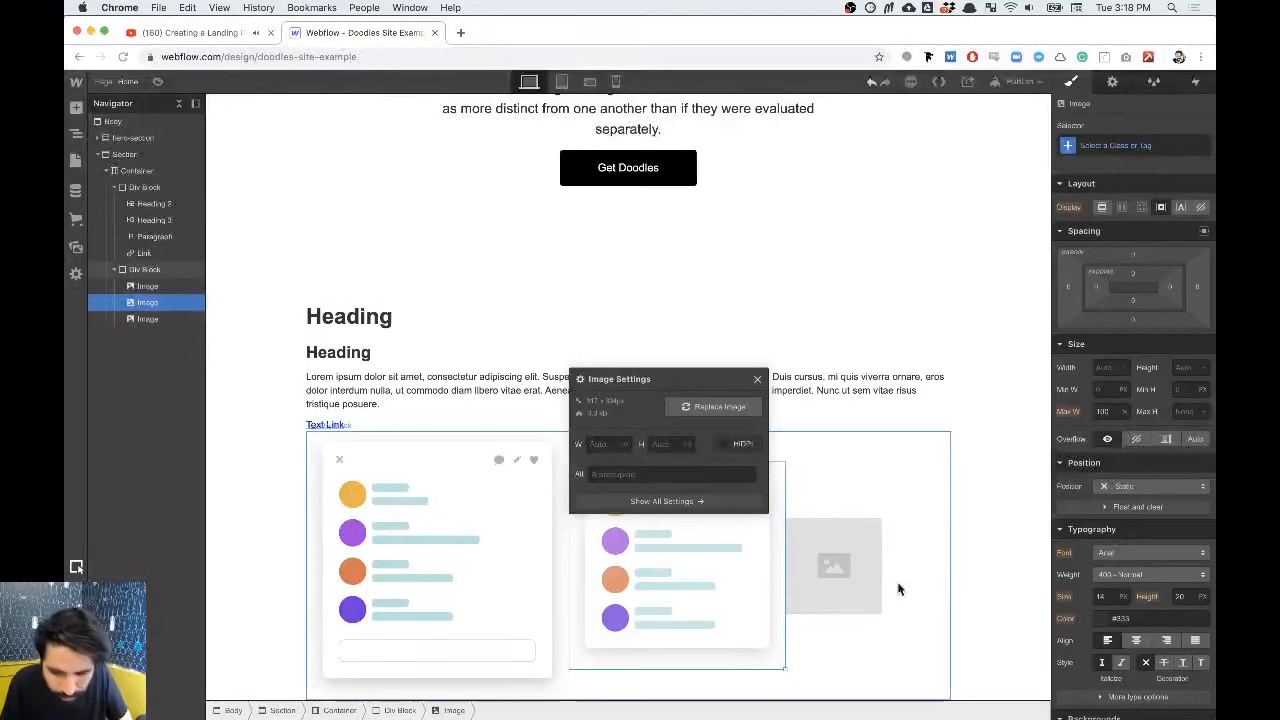
Step: Assign the leaping ballet dancer illustration to the third image placeholder and close its image settings
click(851, 549)
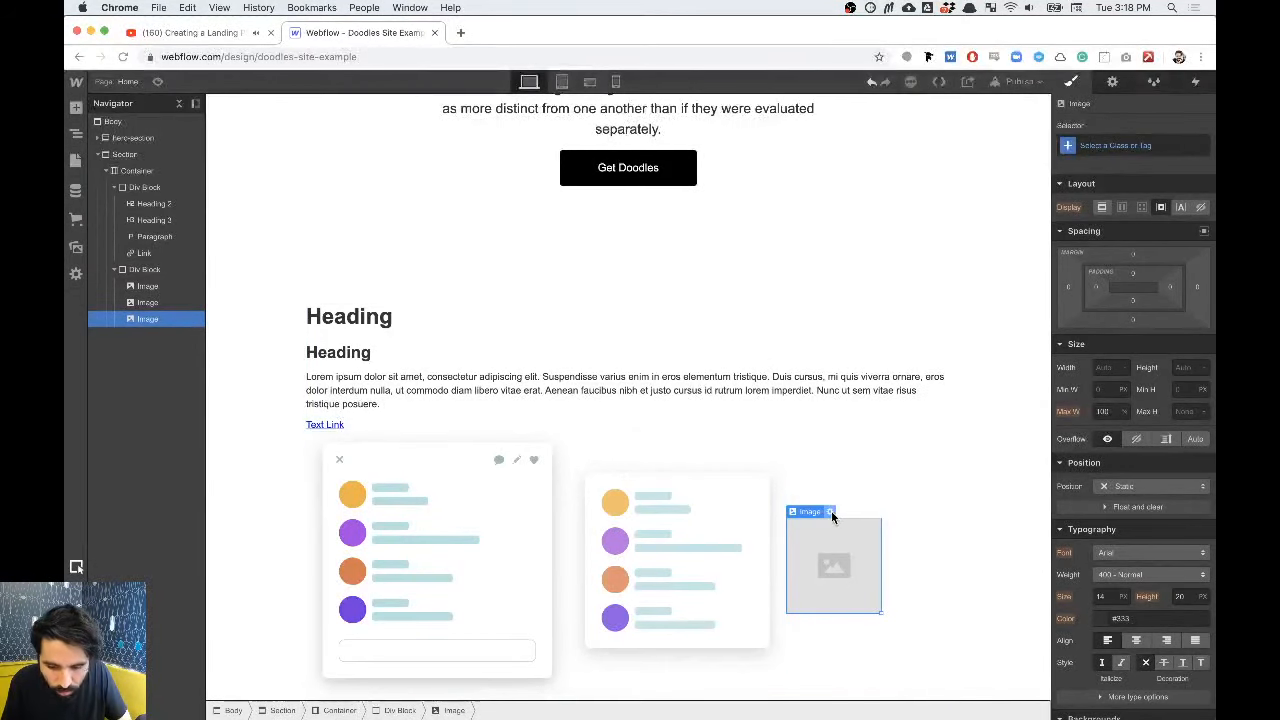
double_click(832, 511)
click(915, 407)
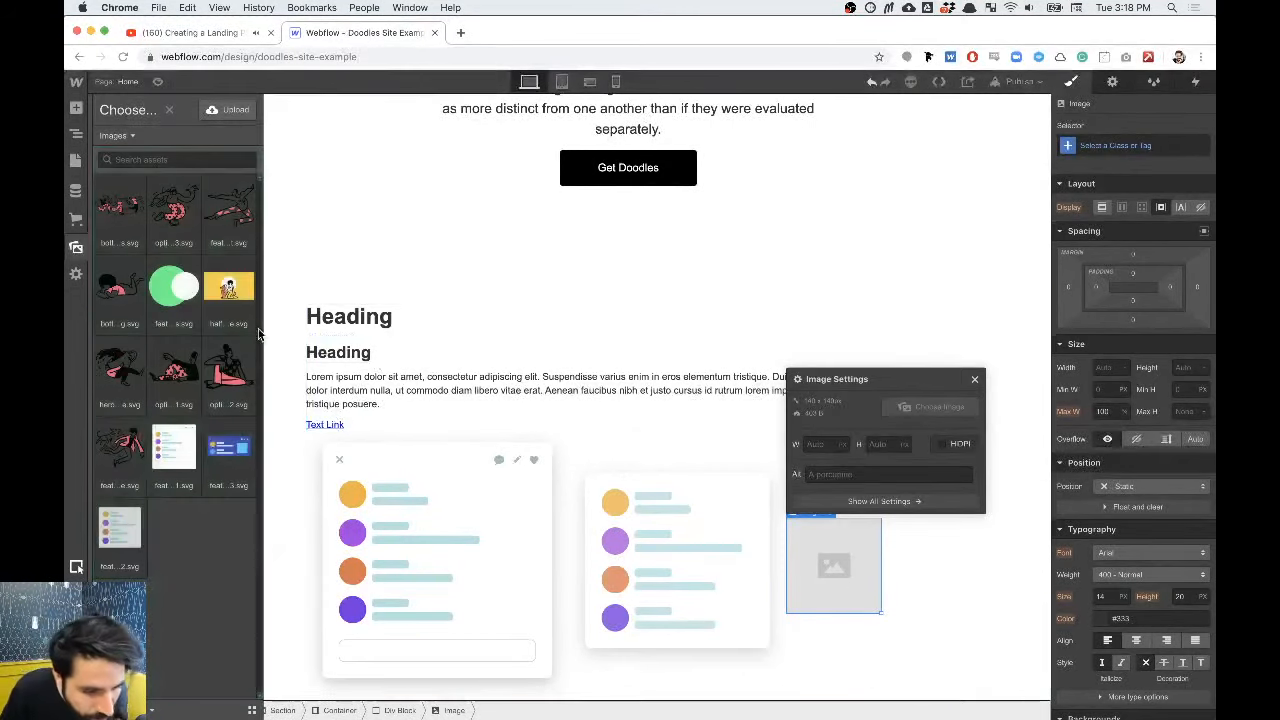
click(224, 208)
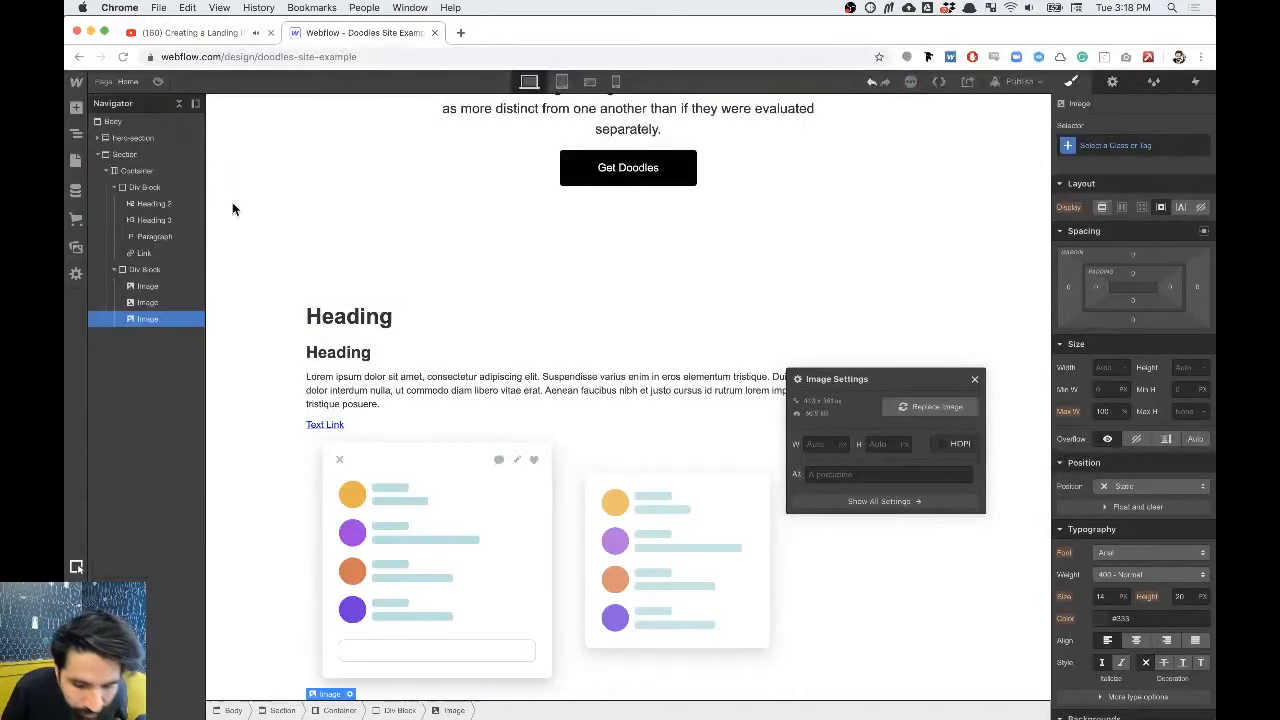
scroll(580, 650, down, 5)
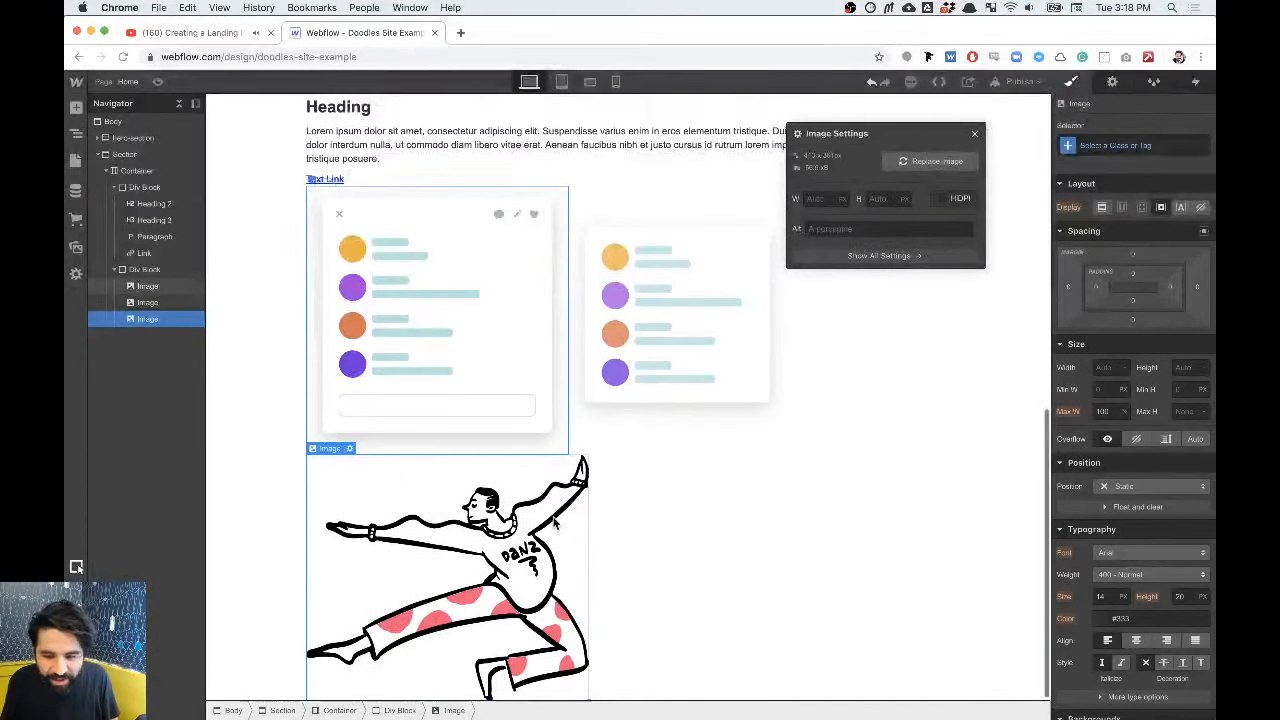
click(974, 131)
Step: Check the feature section's label in InVision Studio, and change the H2 heading's text in Webflow to "Biases"
scroll(643, 421, up, 3)
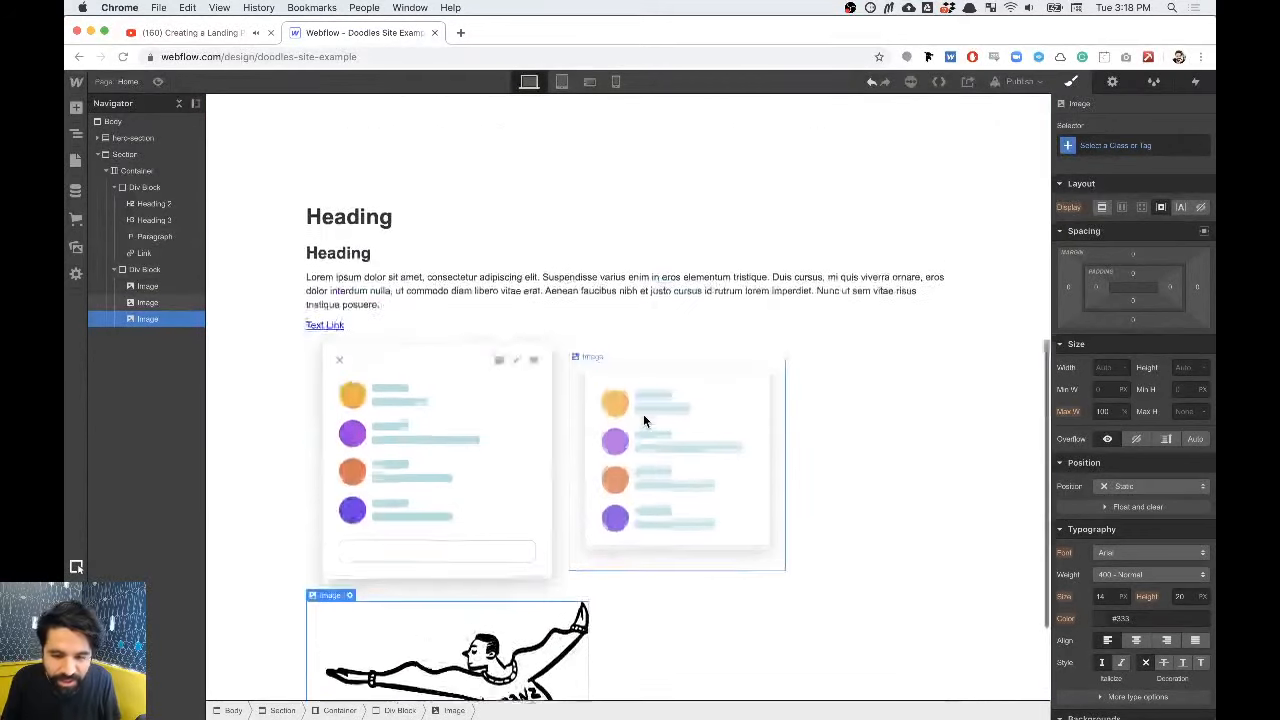
scroll(577, 362, down, 3)
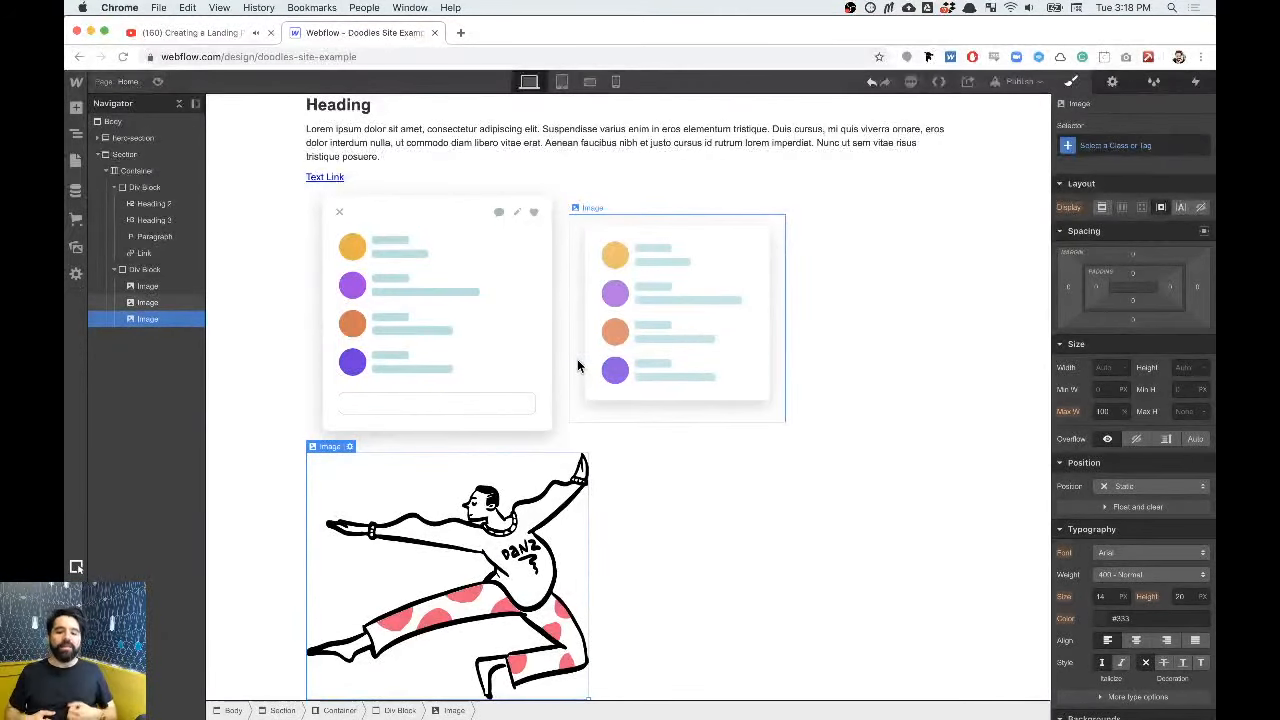
scroll(577, 359, up, 6)
scroll(560, 352, down, 2)
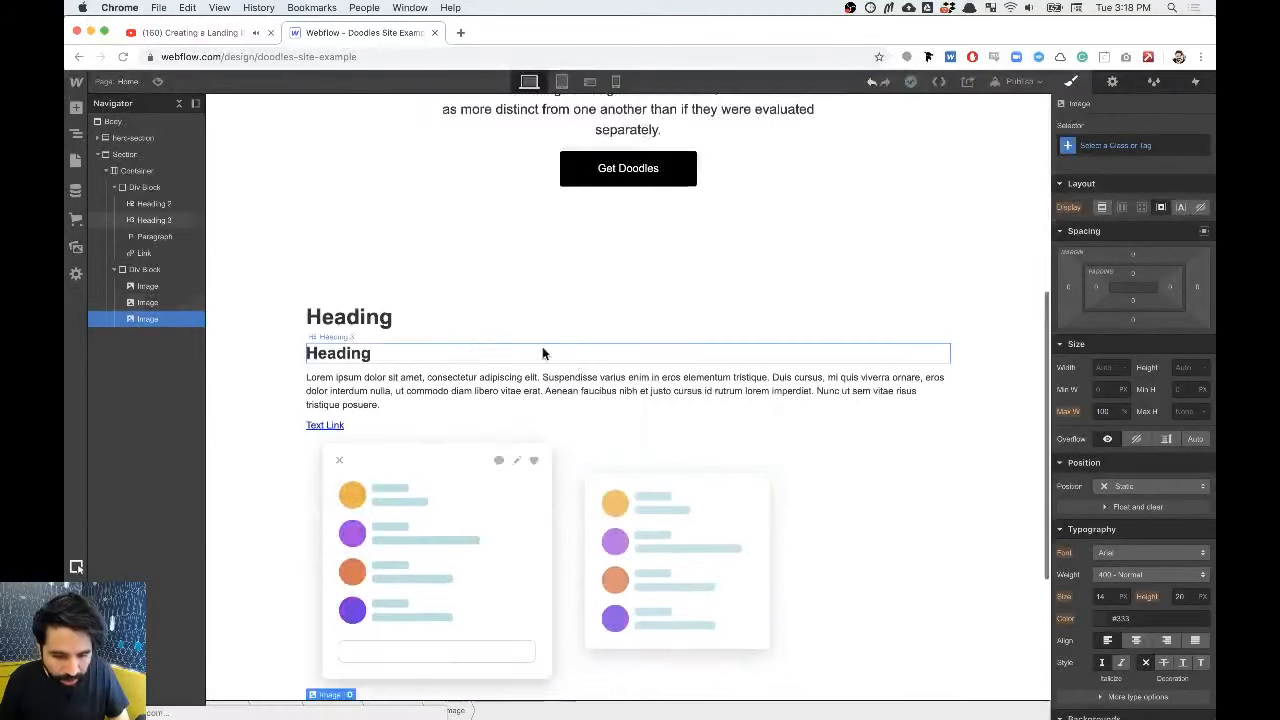
key(super+Tab)
scroll(522, 416, up, 2)
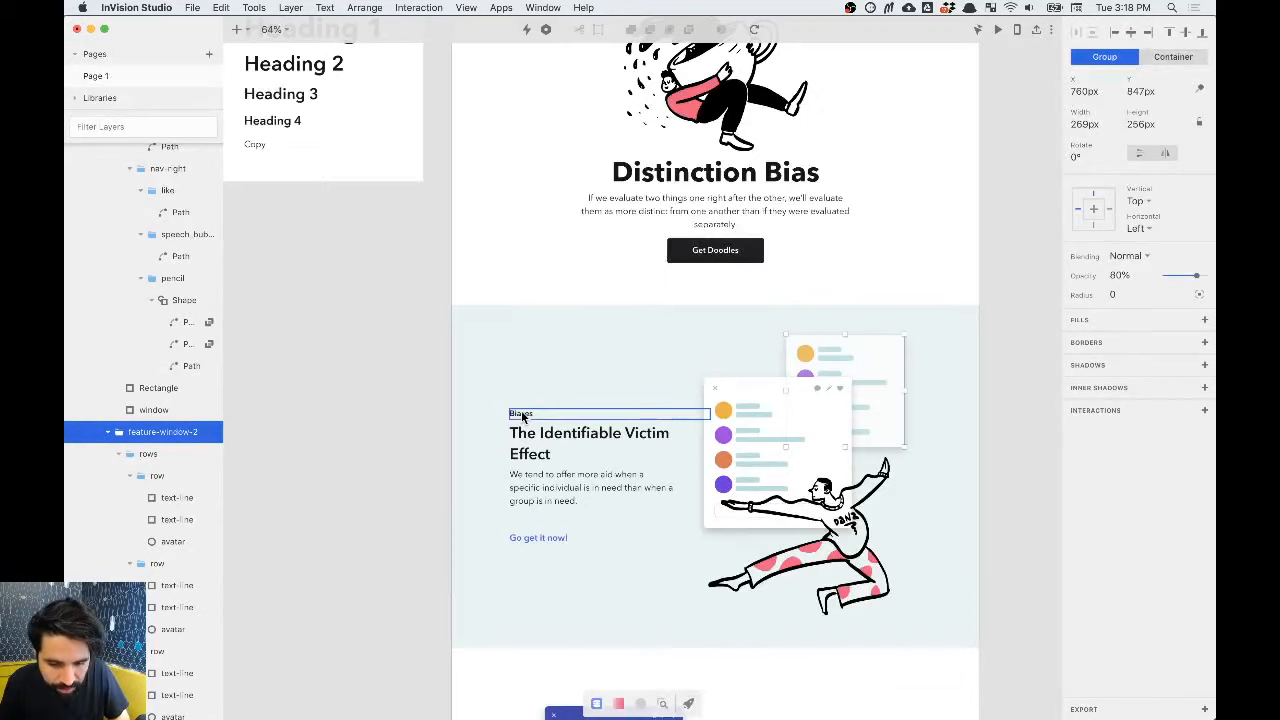
click(521, 413)
key(super+Tab)
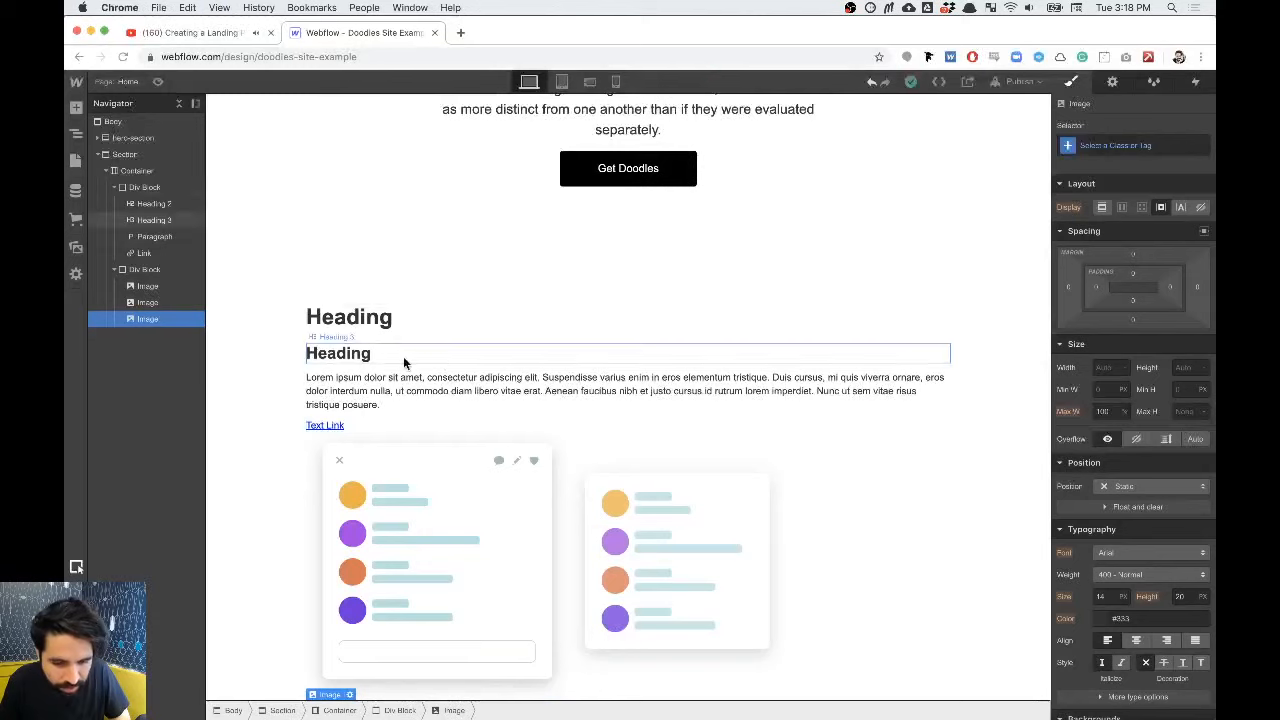
double_click(364, 318)
text(Biases)
Step: Copy the title "The Identifiable Victim Effect" from InVision Studio and replace the H3 heading's text with it in Webflow
key(super+Tab)
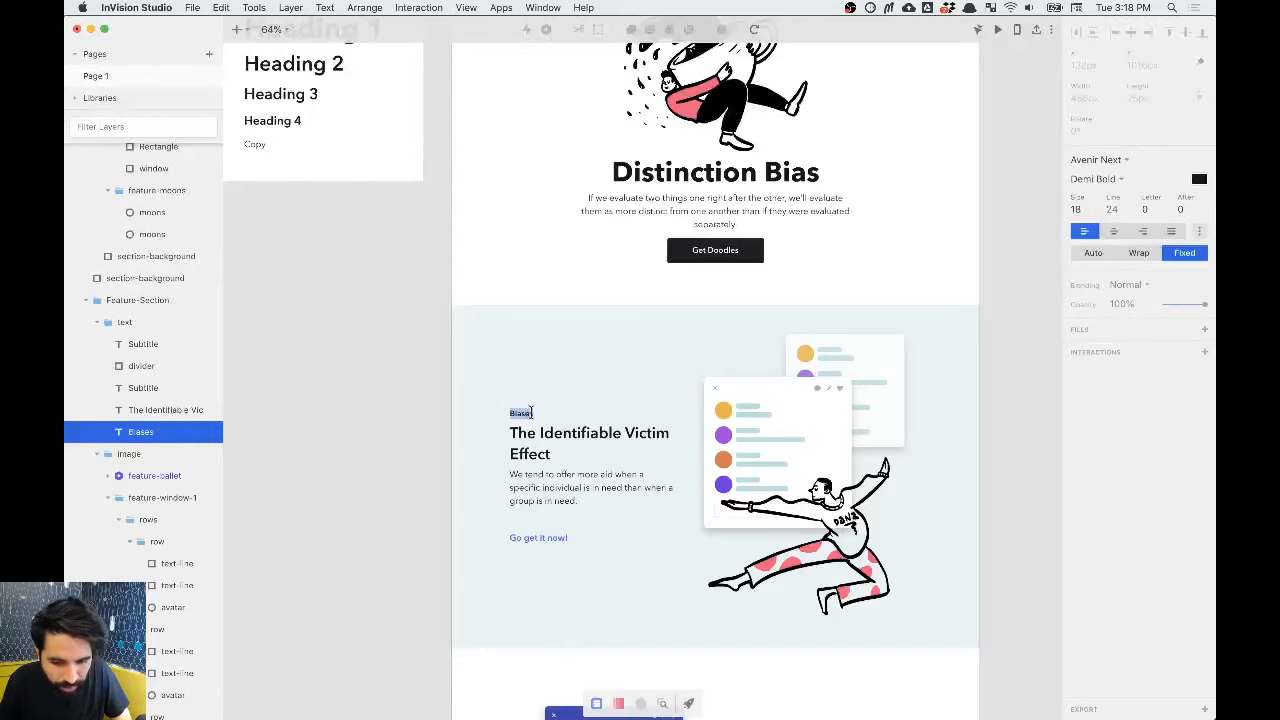
click(557, 440)
double_click(557, 440)
key(super+c)
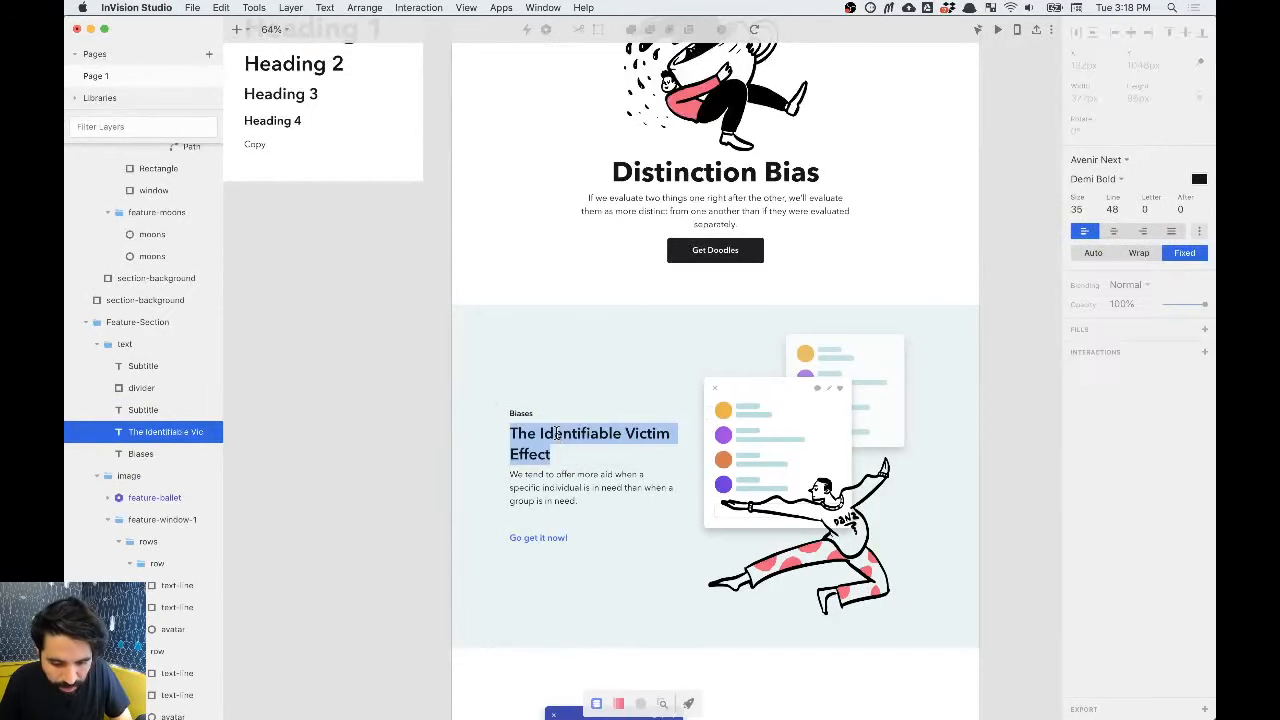
key(super+Tab)
double_click(360, 354)
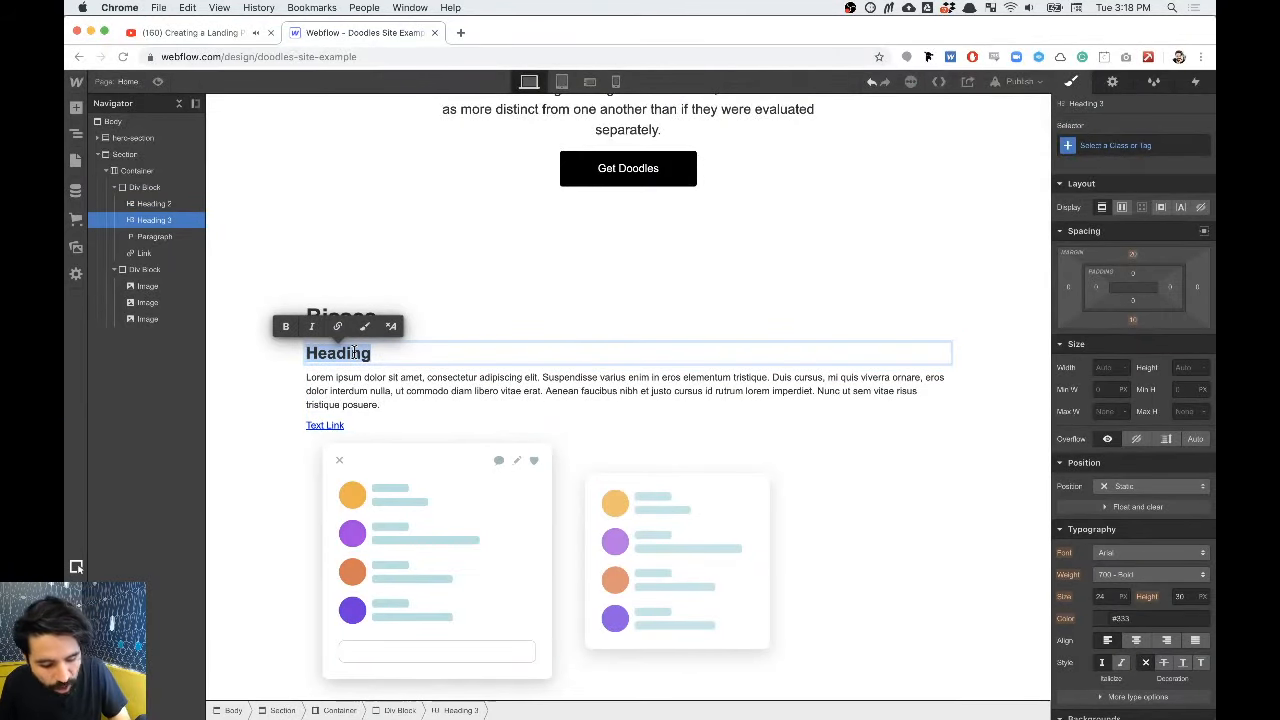
key(super+v)
Step: Copy the "We tend to offer more aid" description from InVision Studio and replace the placeholder paragraph text with it in Webflow
key(super+Tab)
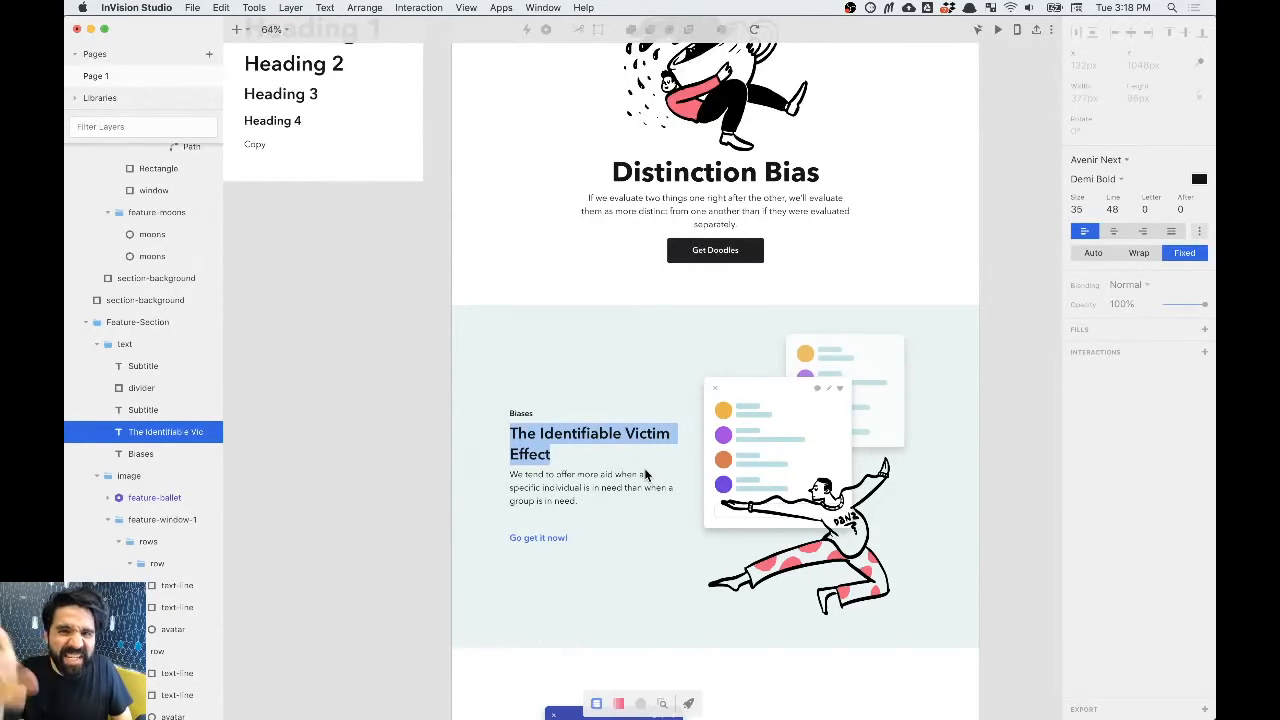
click(615, 482)
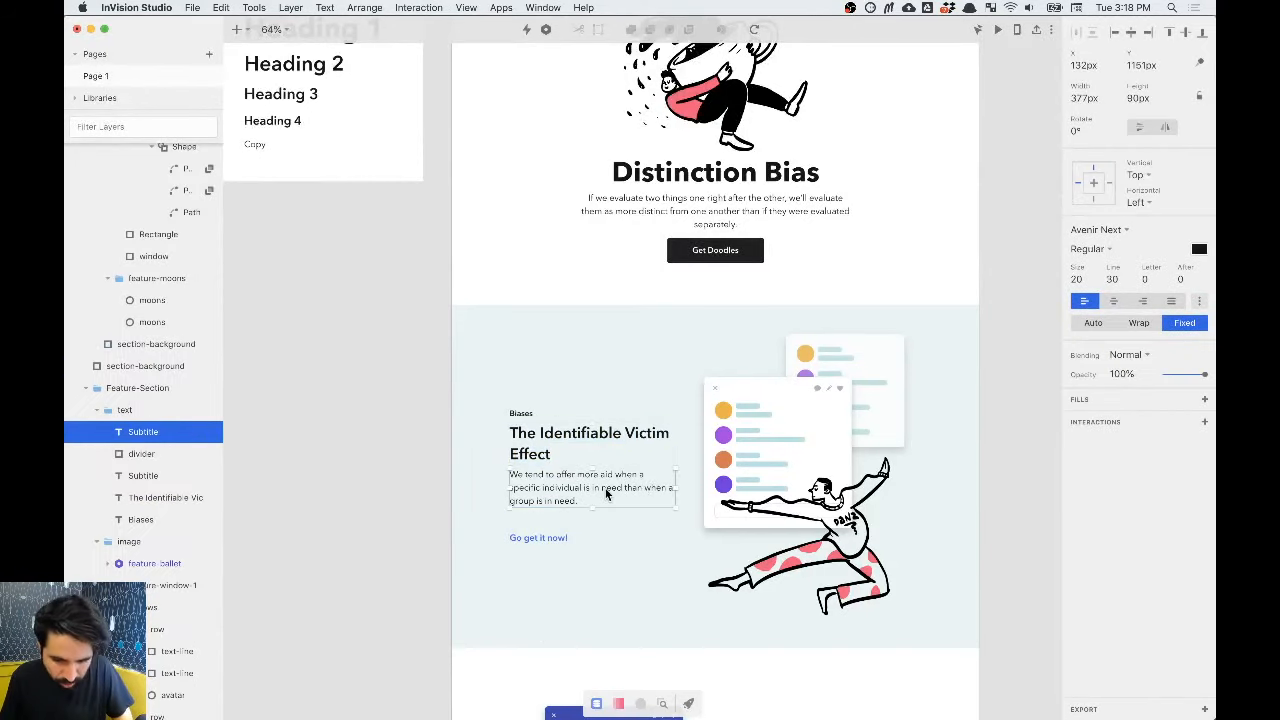
double_click(605, 490)
key(super+c)
key(super+Tab)
click(404, 395)
double_click(350, 388)
key(super+v)
Step: Copy the "Go get it now!" link text from InVision Studio and replace the text link's placeholder with it in Webflow
key(super+Tab)
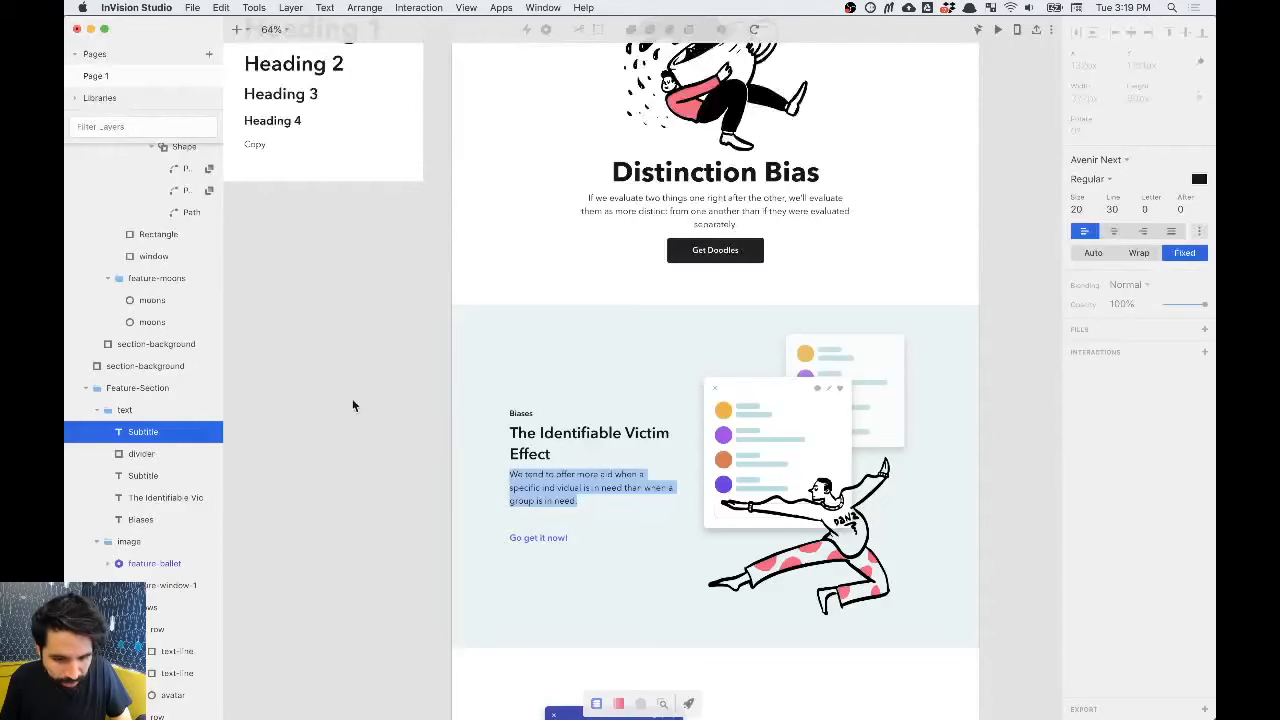
click(552, 537)
double_click(552, 537)
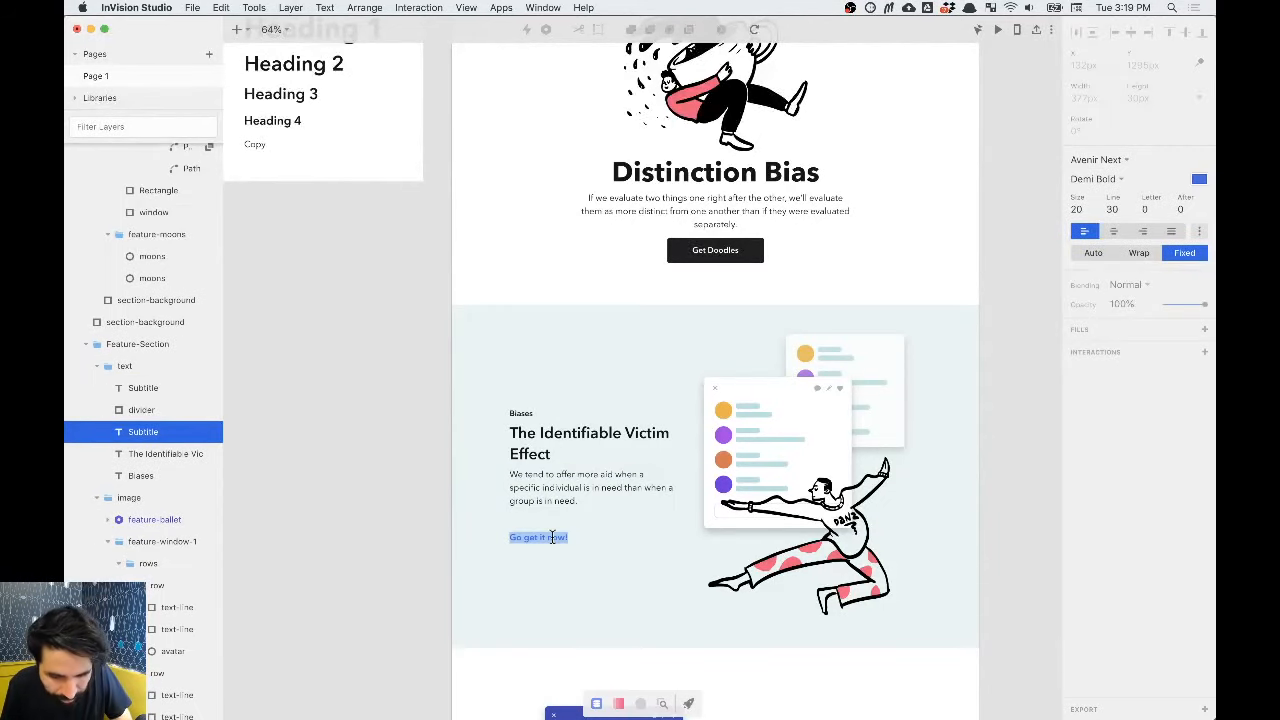
key(super+Tab)
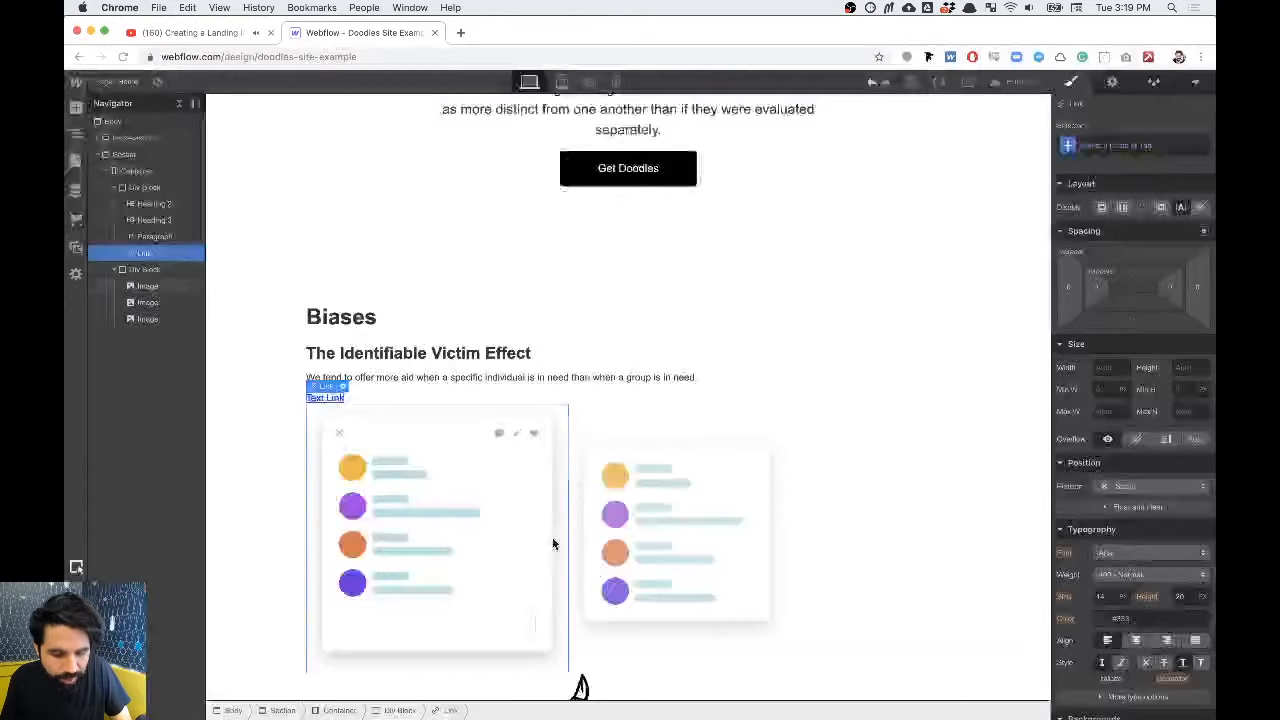
double_click(324, 396)
key(super+v)
click(386, 391)
click(408, 378)
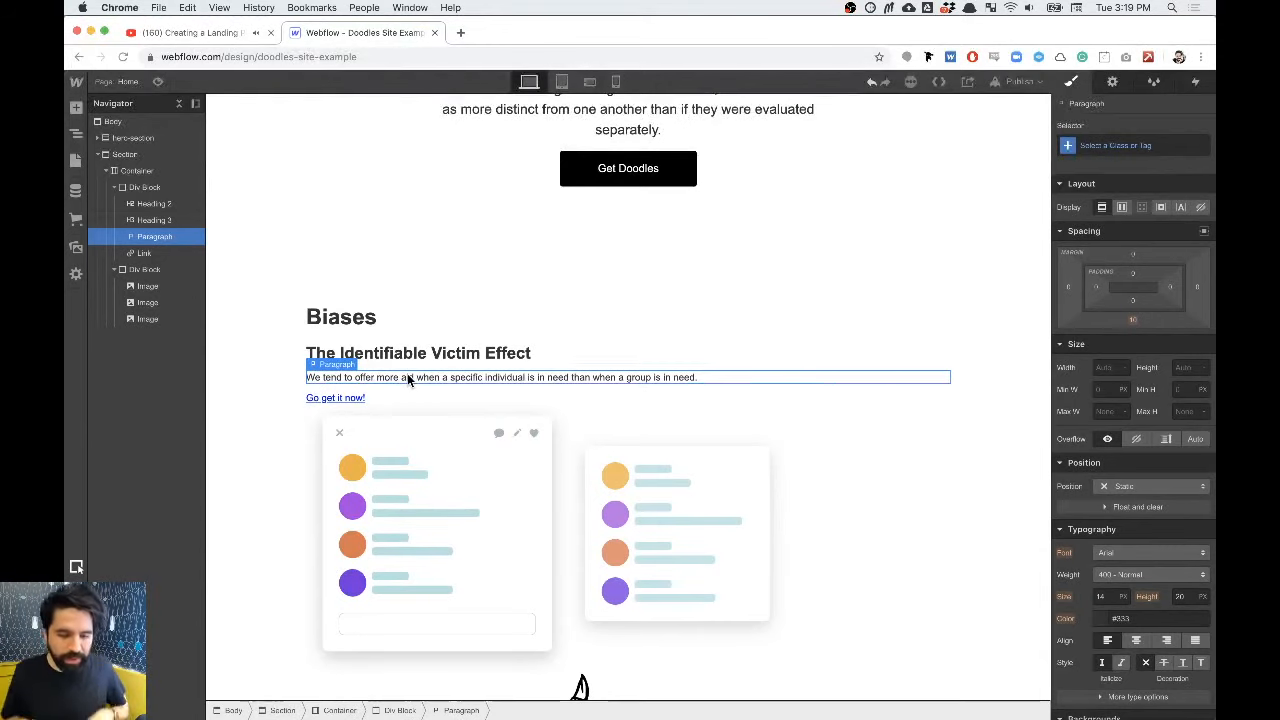
Step: Check the "Biases" label's typography in InVision Studio, and set the Webflow heading's size to 18 px and line height to 24 px
click(372, 320)
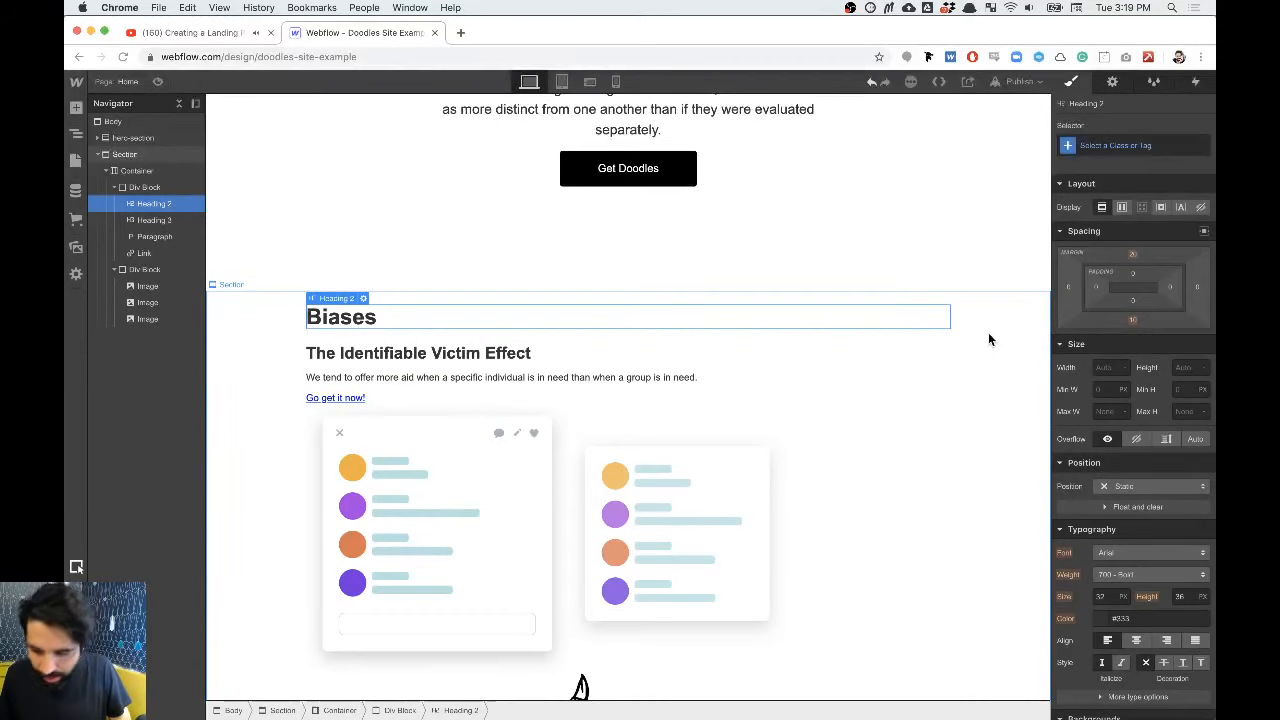
key(super+Tab)
click(522, 414)
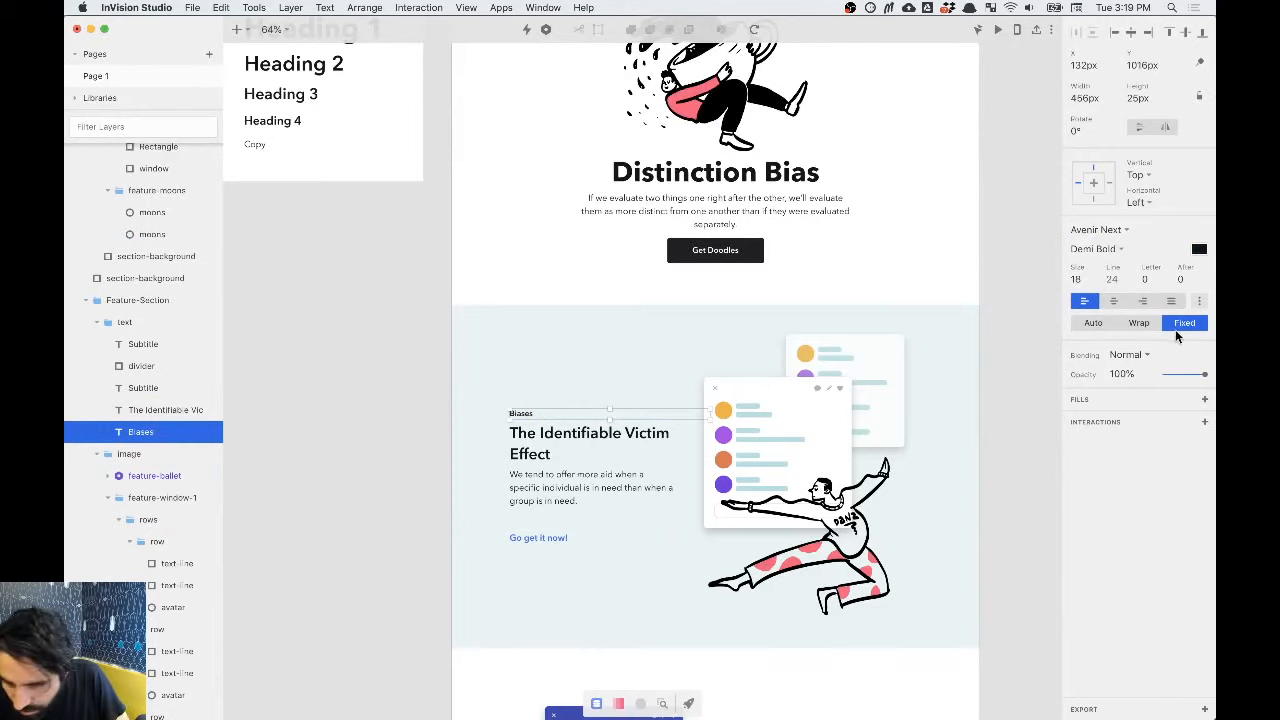
key(super+Tab)
click(1105, 597)
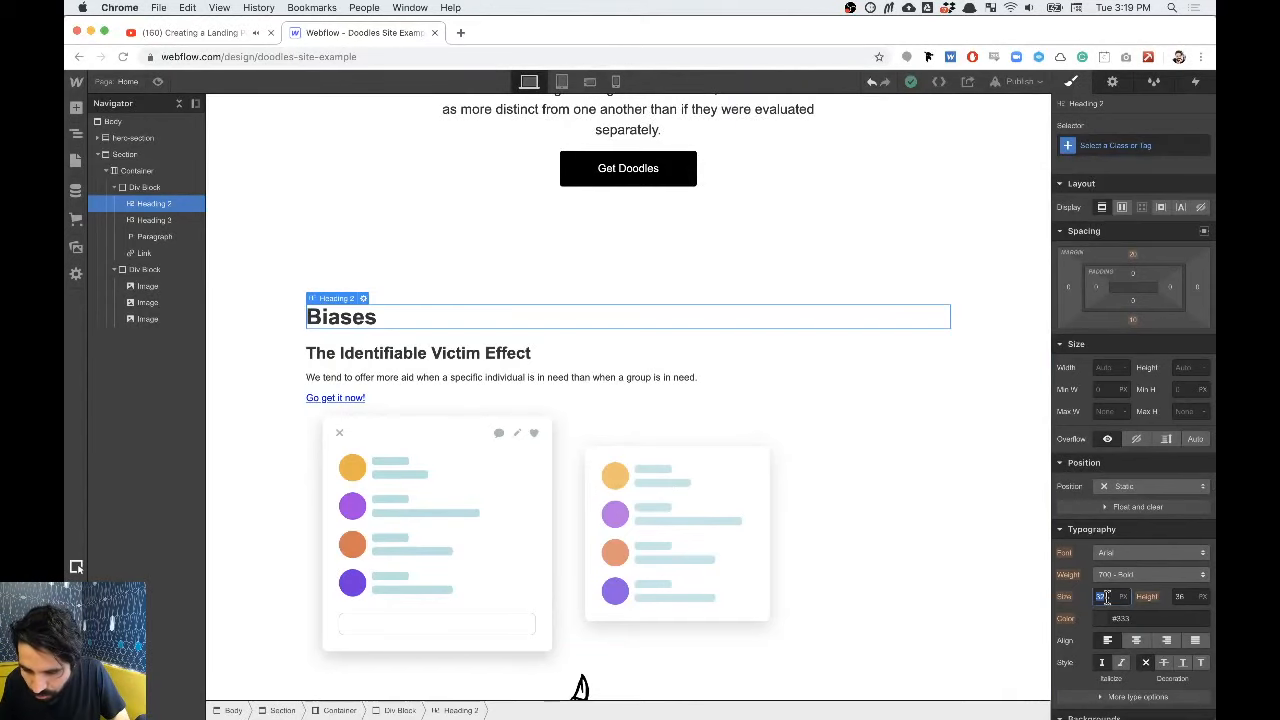
text(18)
click(1181, 596)
text(24)
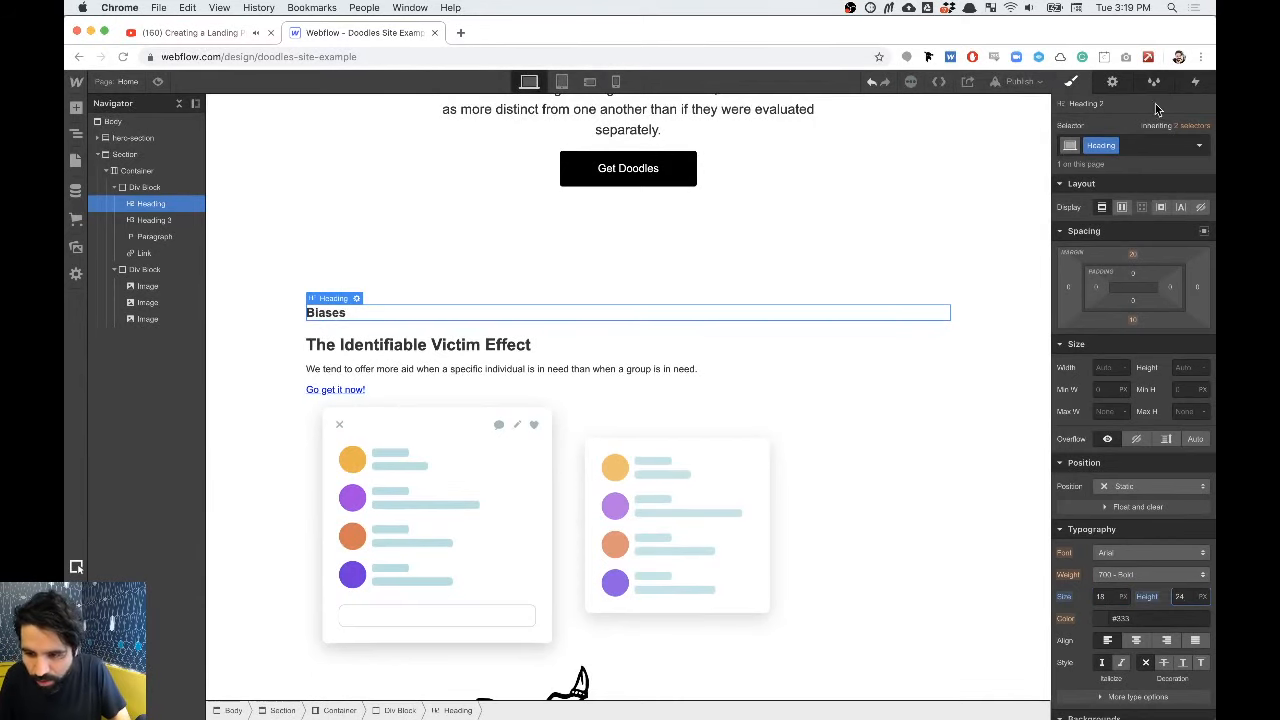
Step: Rename the "Biases" heading's class to "section-header"
click(1115, 147)
click(1111, 168)
text(section-head)
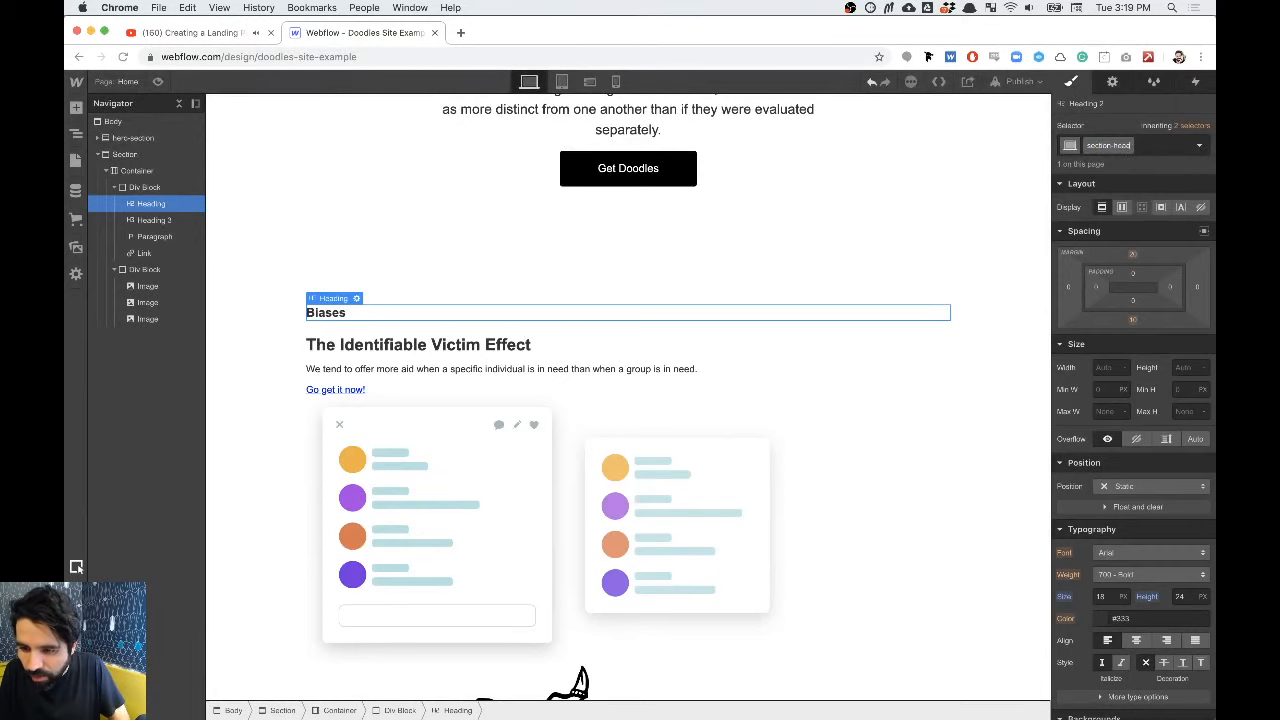
text(er)
key(Return)
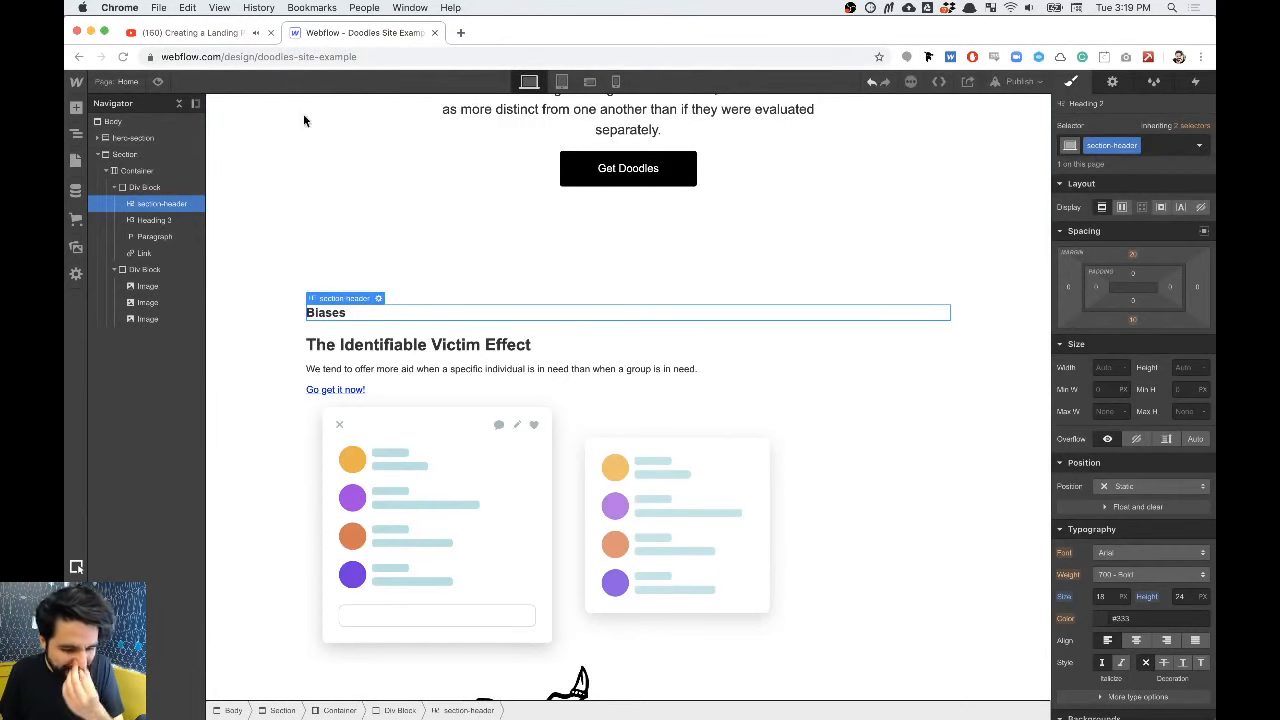
Step: Check the font size and line height of the title "The Identifiable Victim Effect" in InVision Studio and return to its heading in Webflow
click(476, 347)
key(super+Tab)
click(548, 453)
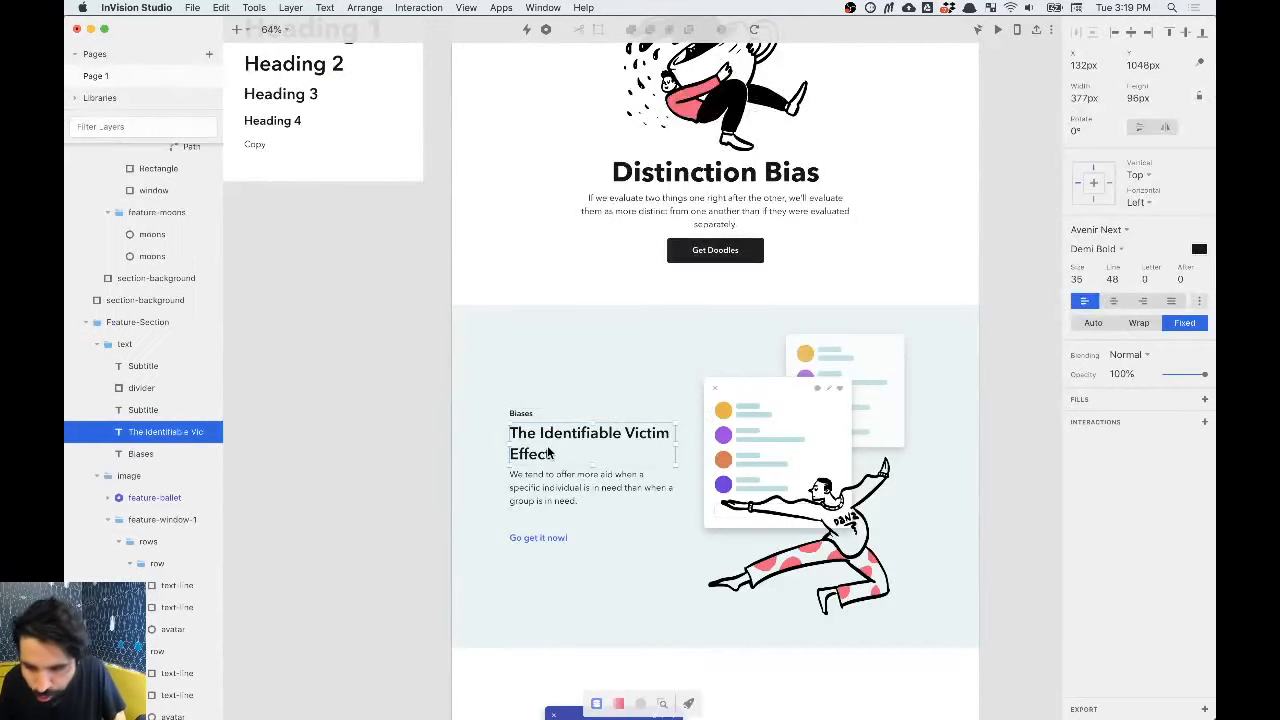
key(super+Tab)
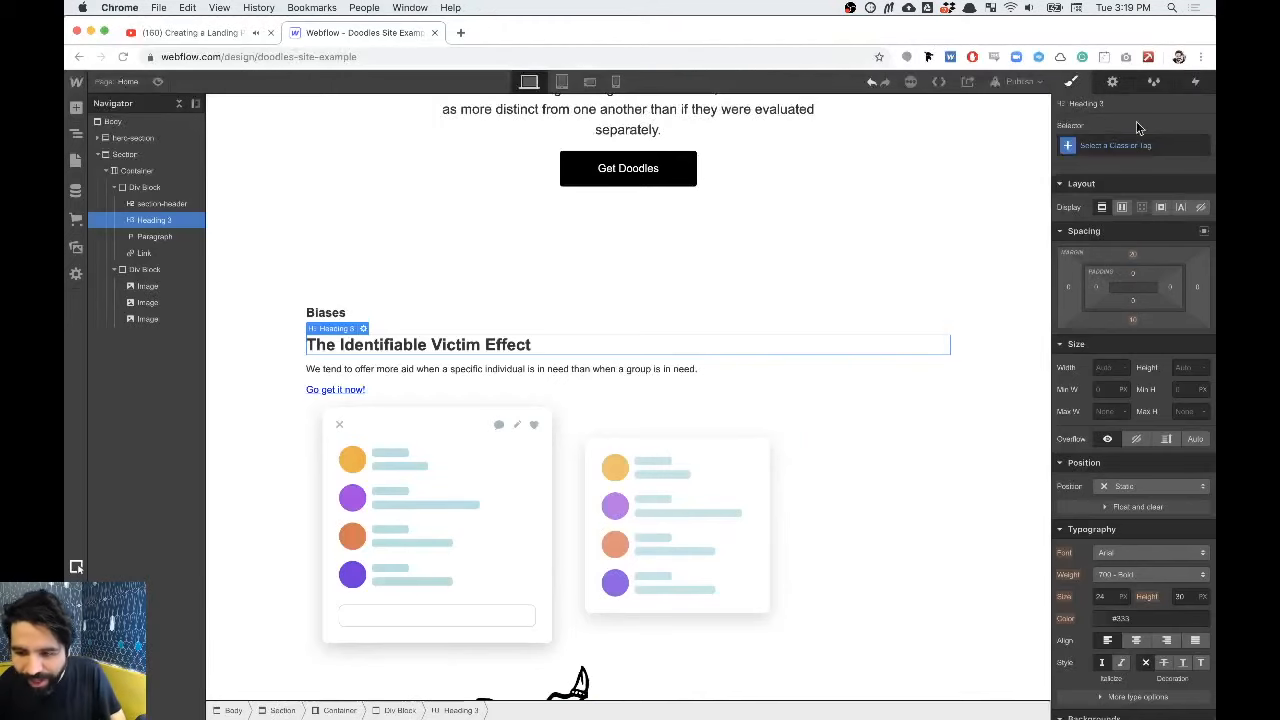
click(1114, 150)
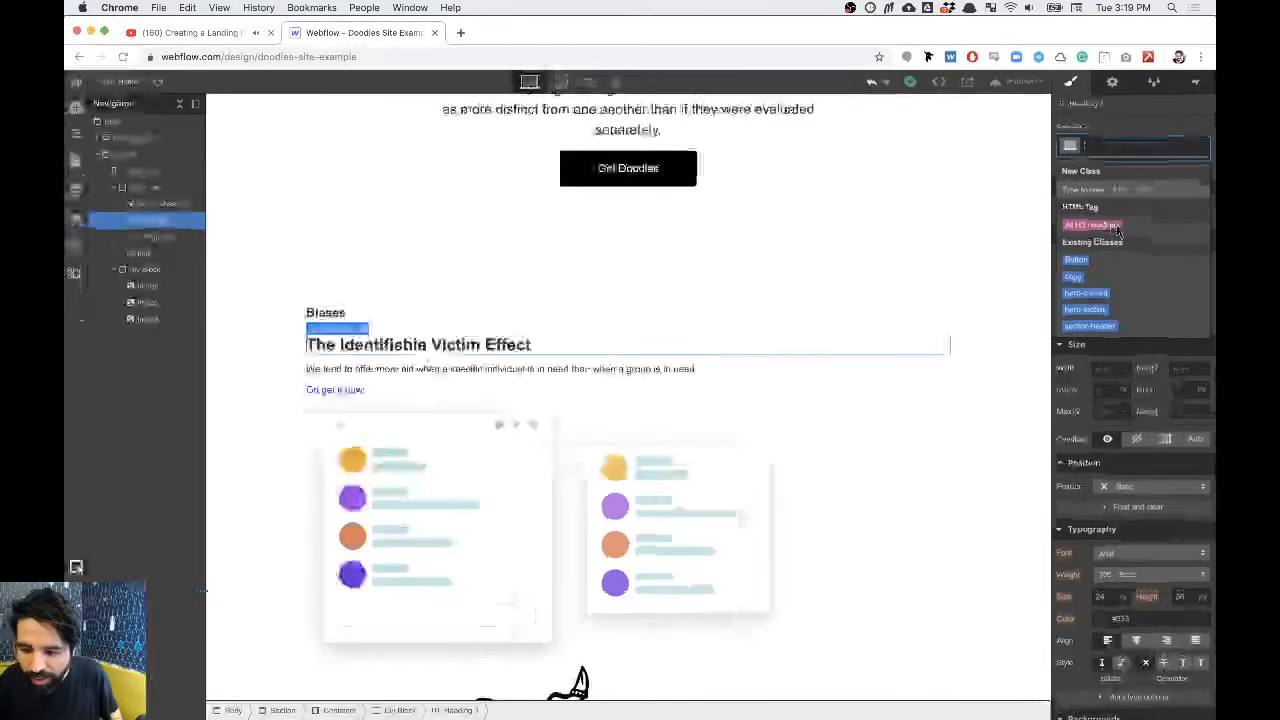
key(Escape)
key(super+Tab)
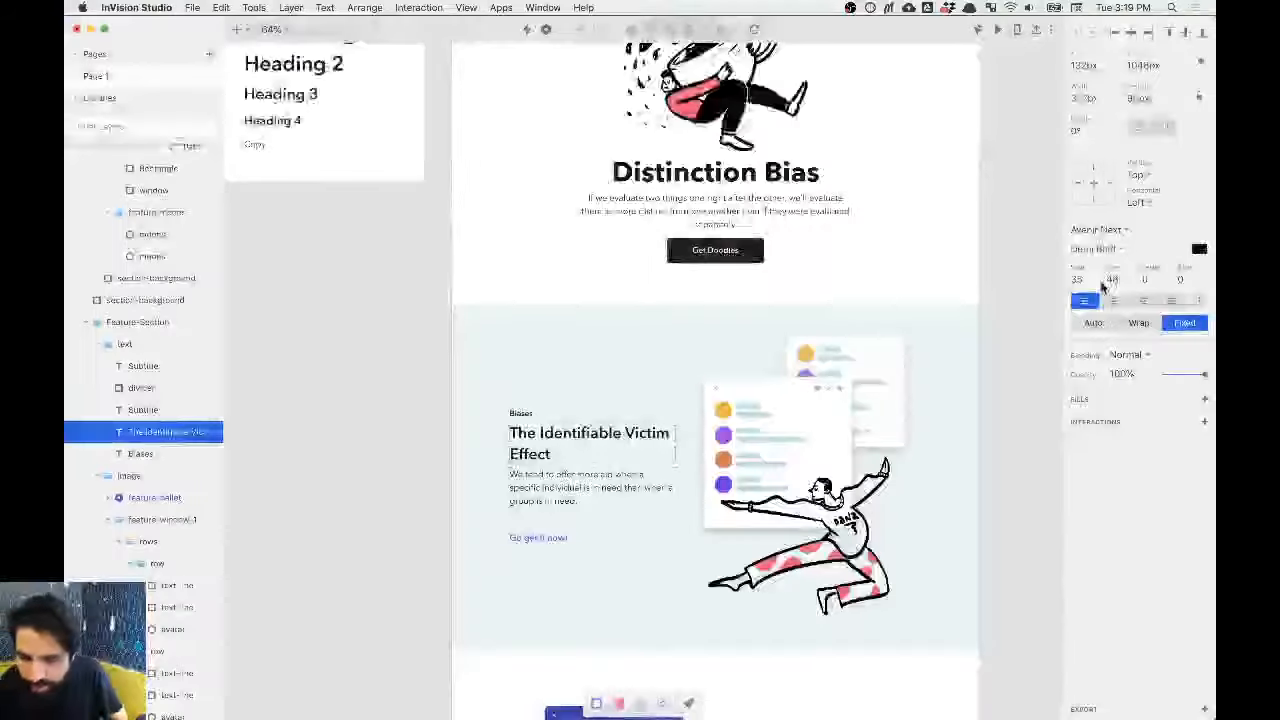
key(super+Tab)
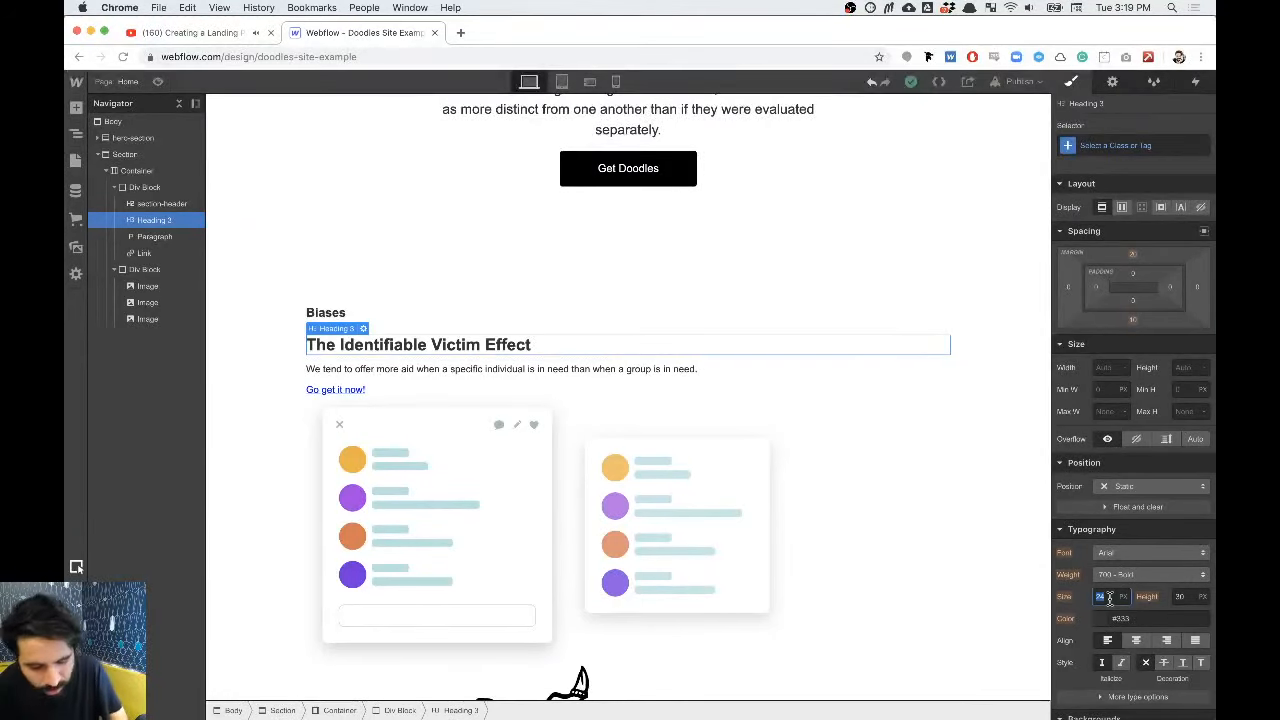
Step: Style the All H3 Headings tag with a font size of 35 px and a line height of 48 px
click(1120, 146)
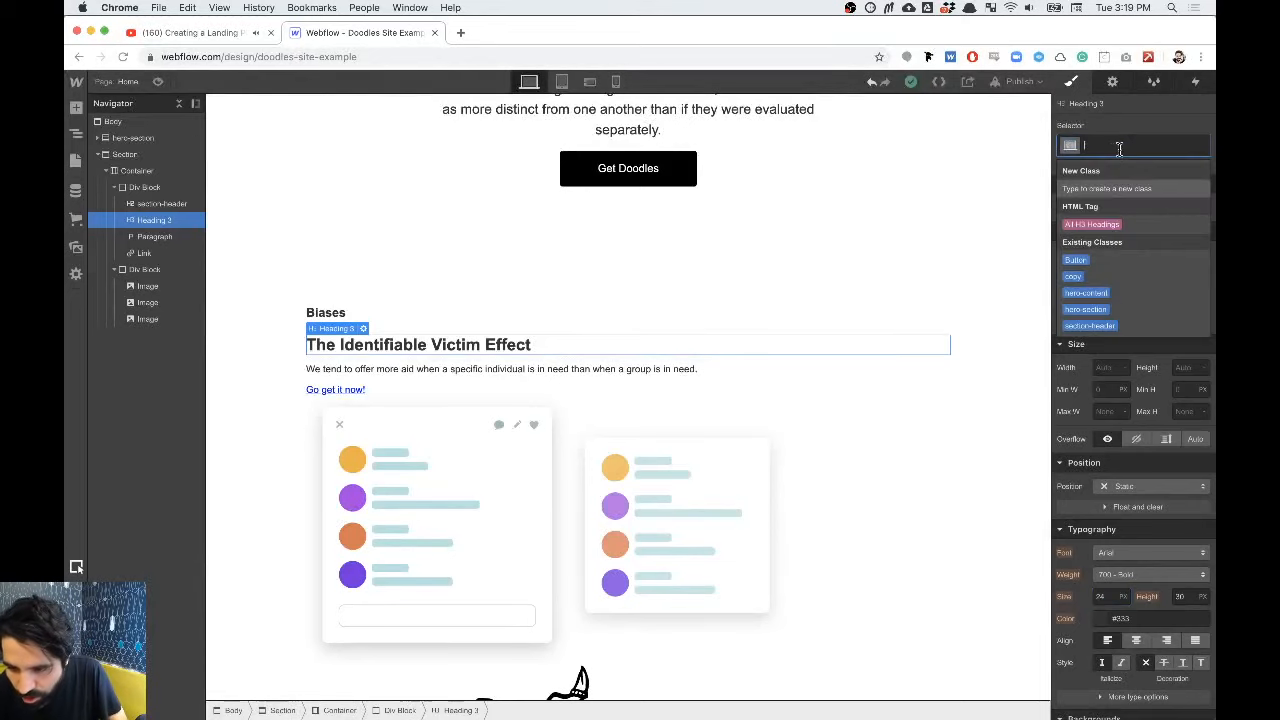
click(1098, 225)
click(1102, 596)
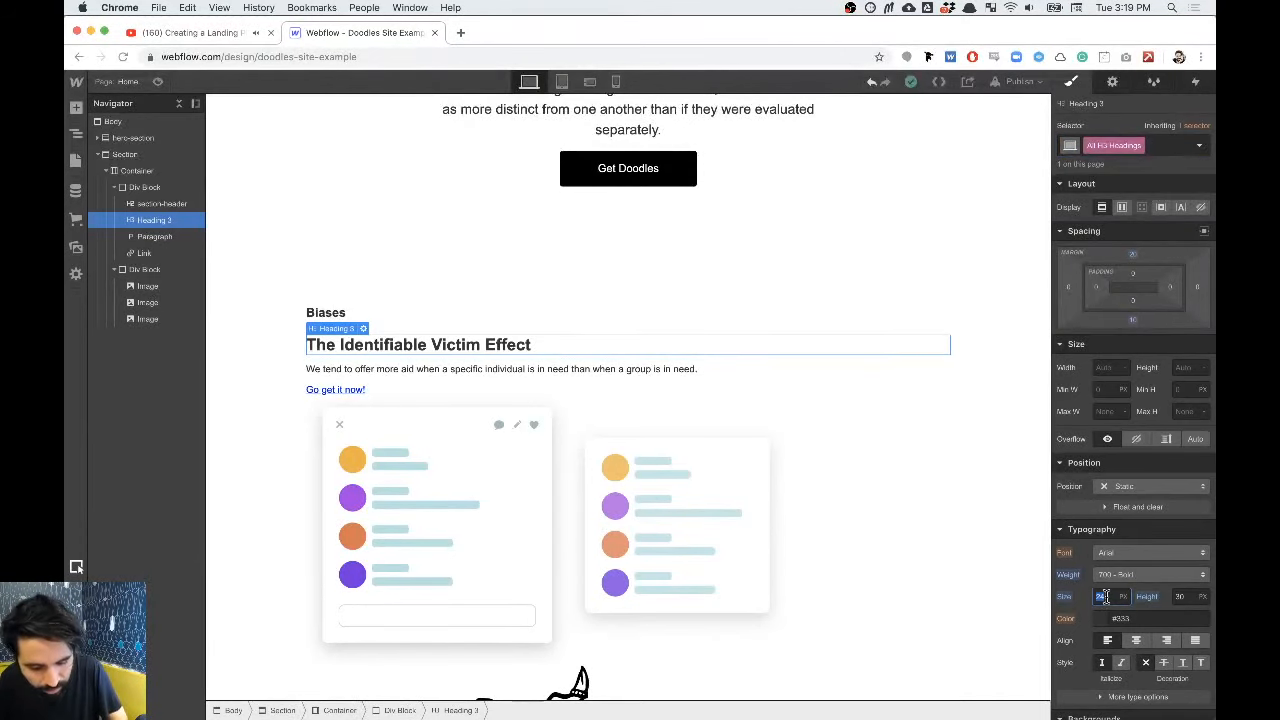
text(35)
click(1181, 596)
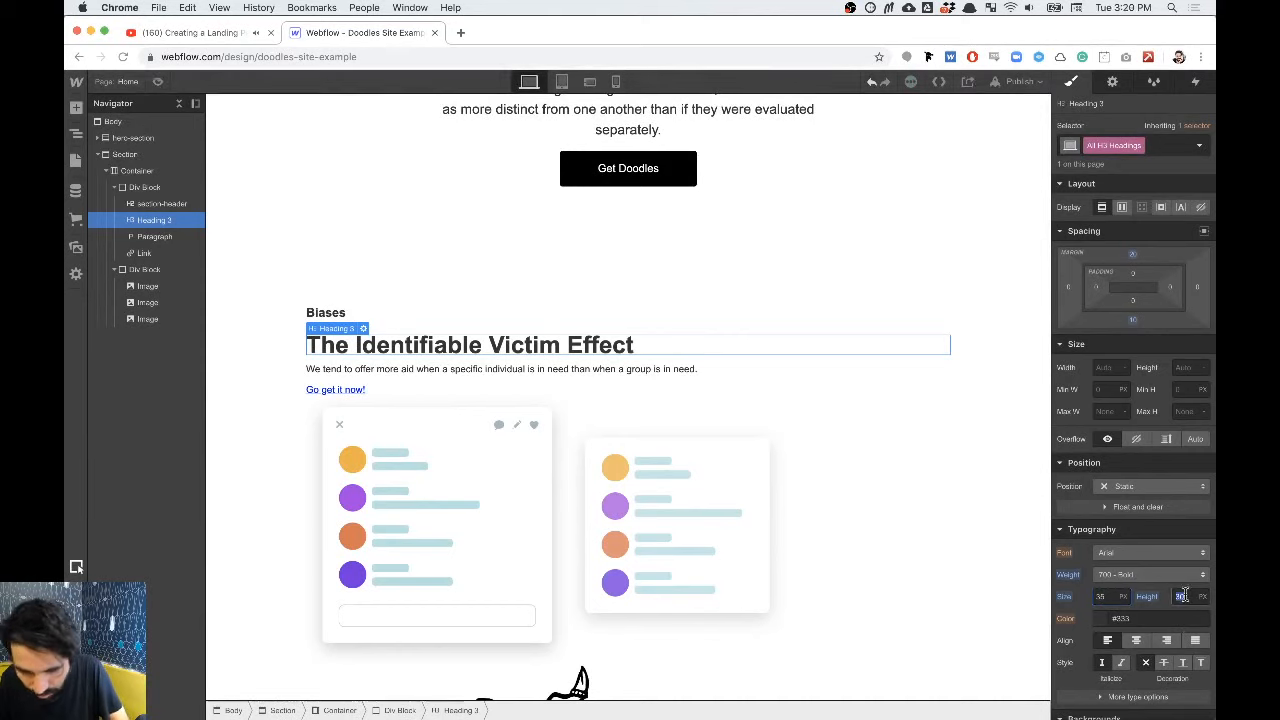
text(48)
key(Return)
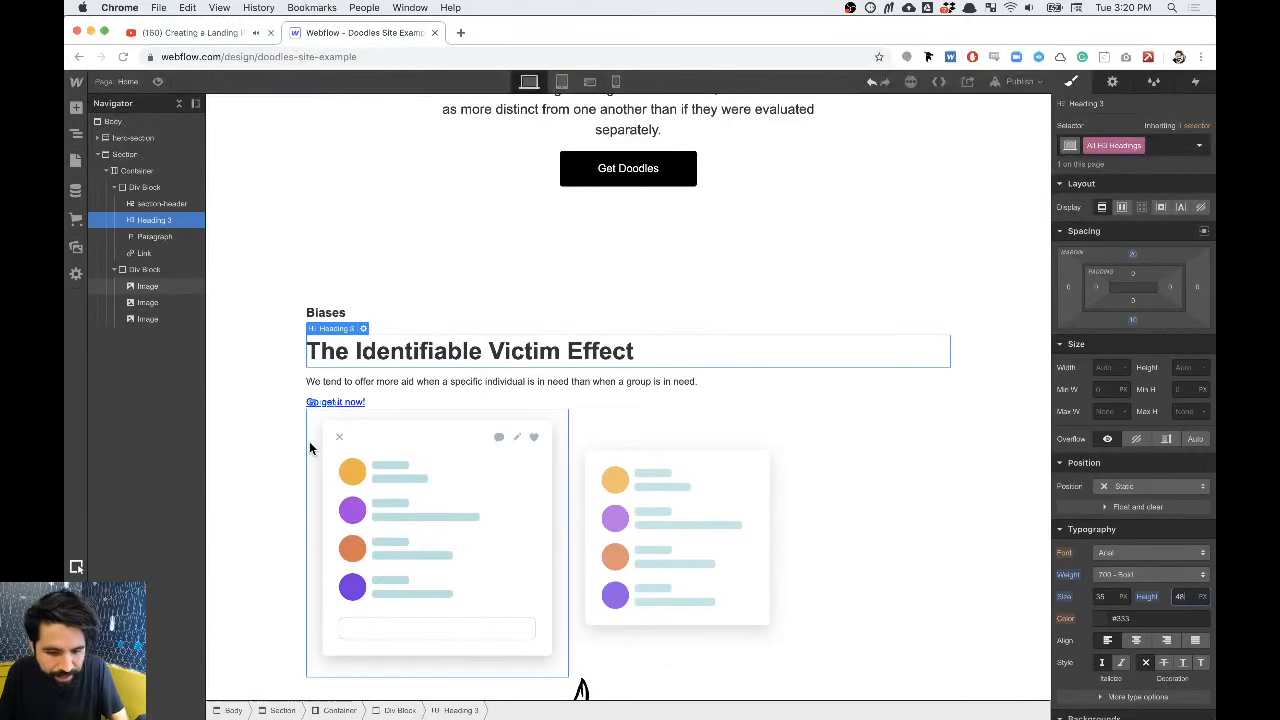
Step: Apply the existing "copy" class to the feature section's paragraph
click(383, 386)
click(1147, 141)
text(copy)
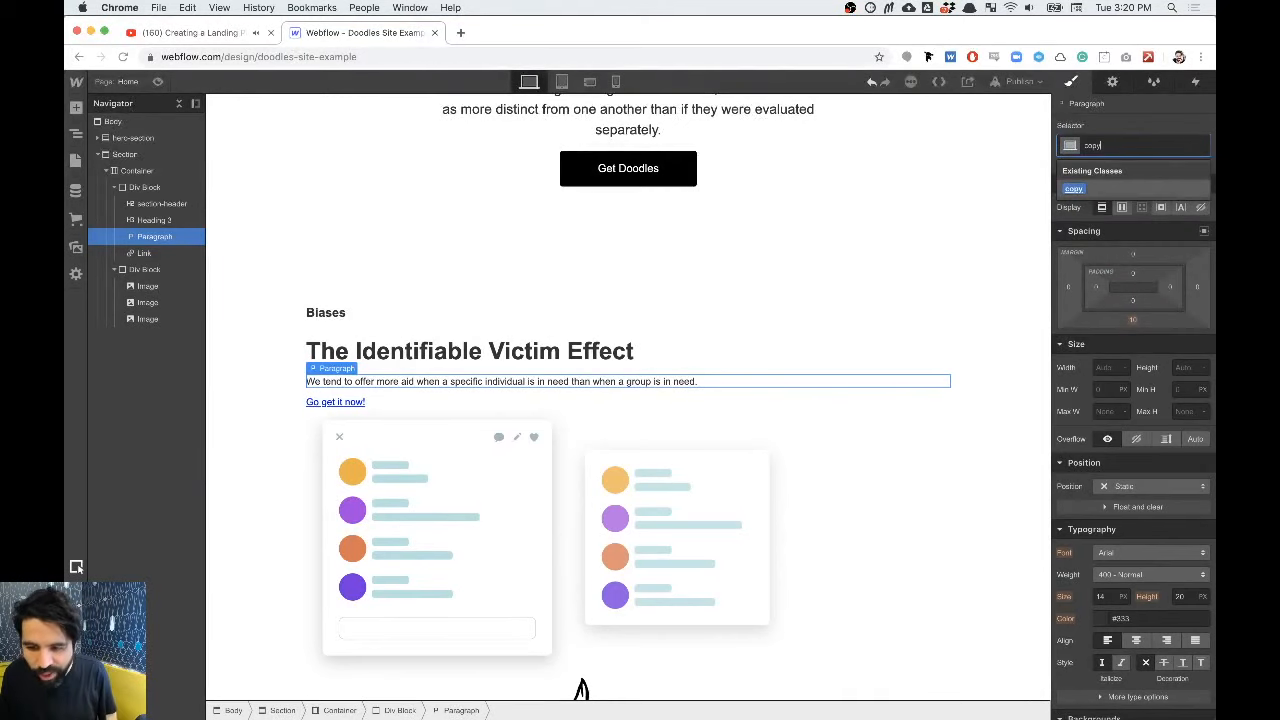
key(Return)
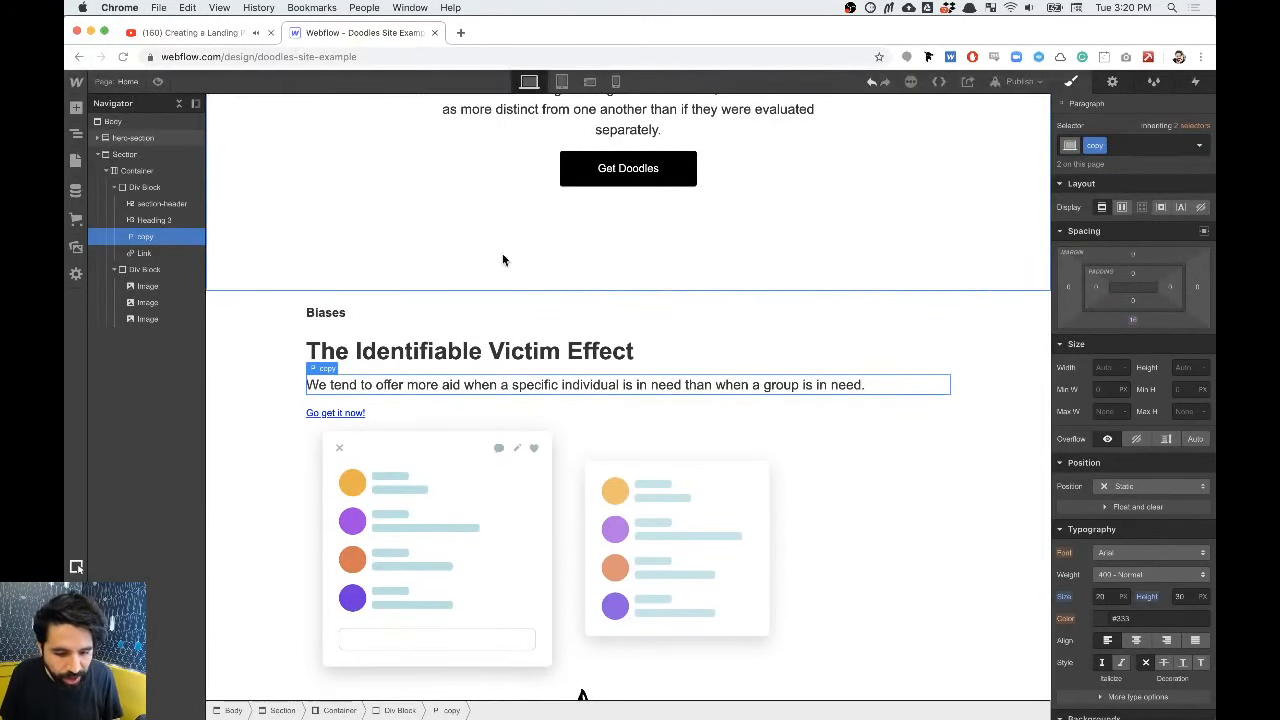
Step: Get the blue text colour of the "Go get it now!" link from InVision Studio and return to the selected link in Webflow
click(353, 416)
key(super+Tab)
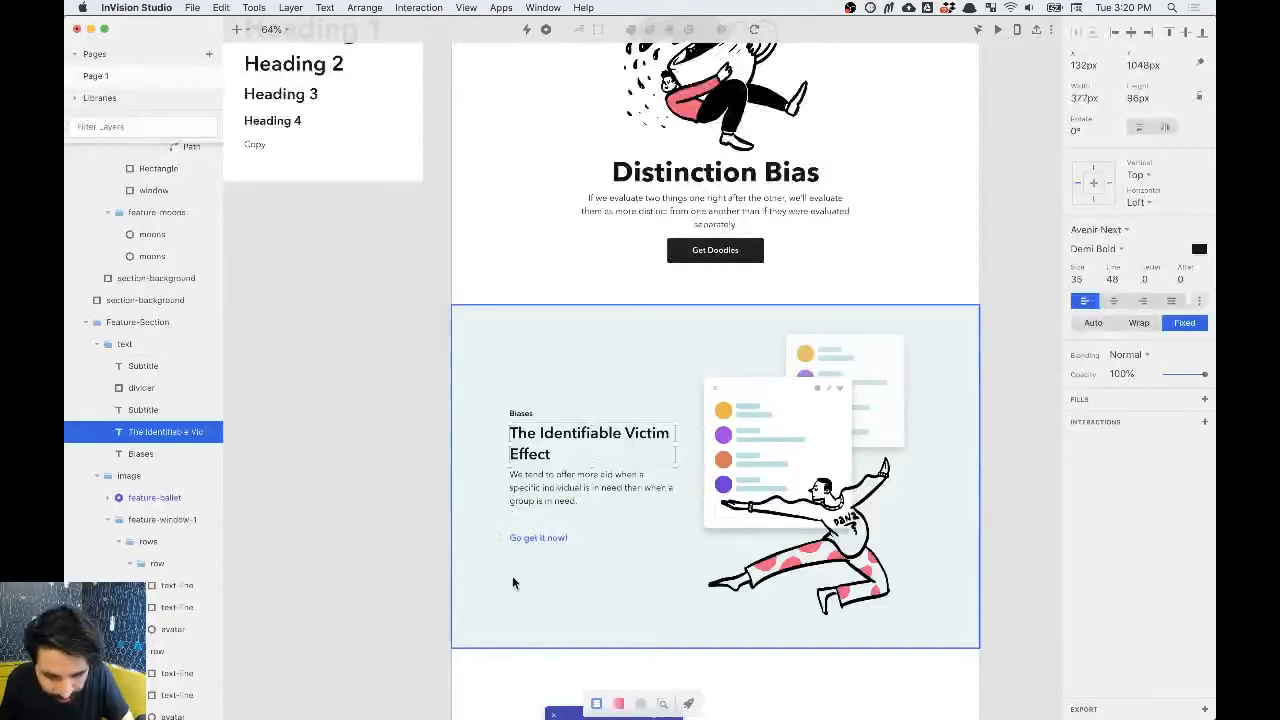
scroll(540, 583, up, 3)
click(538, 517)
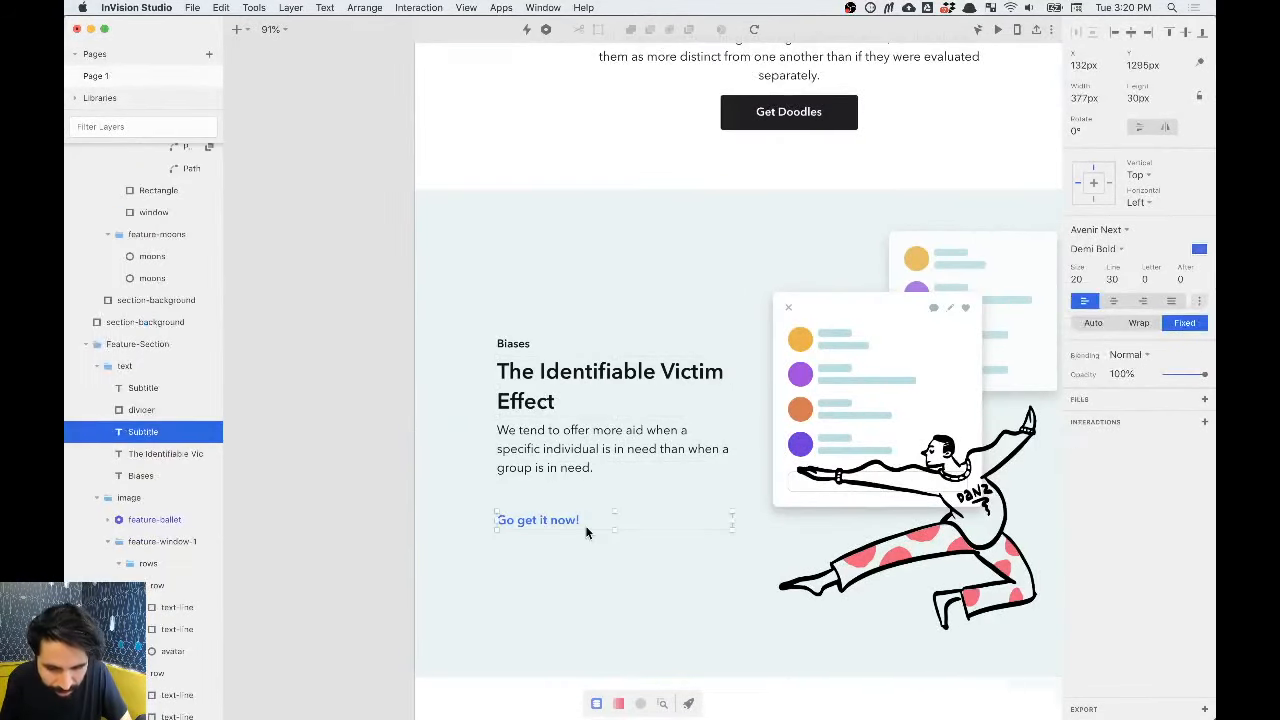
scroll(585, 525, up, 3)
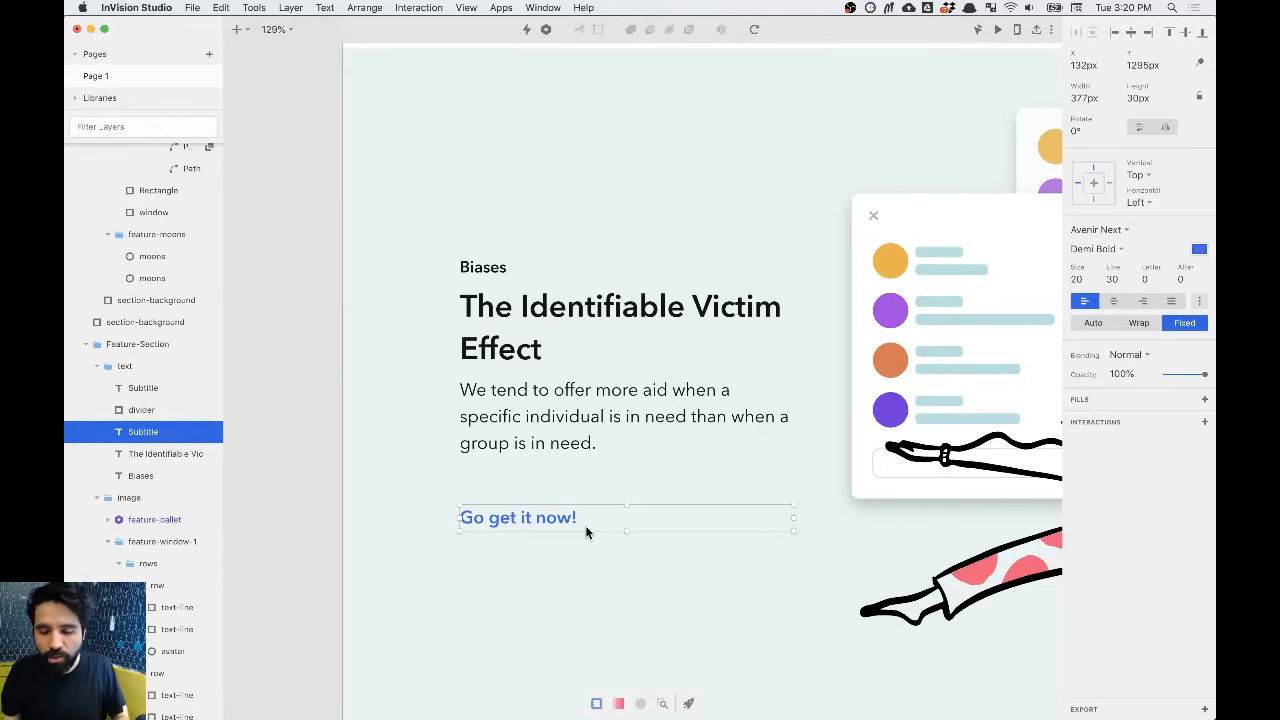
click(1198, 248)
key(super+Tab)
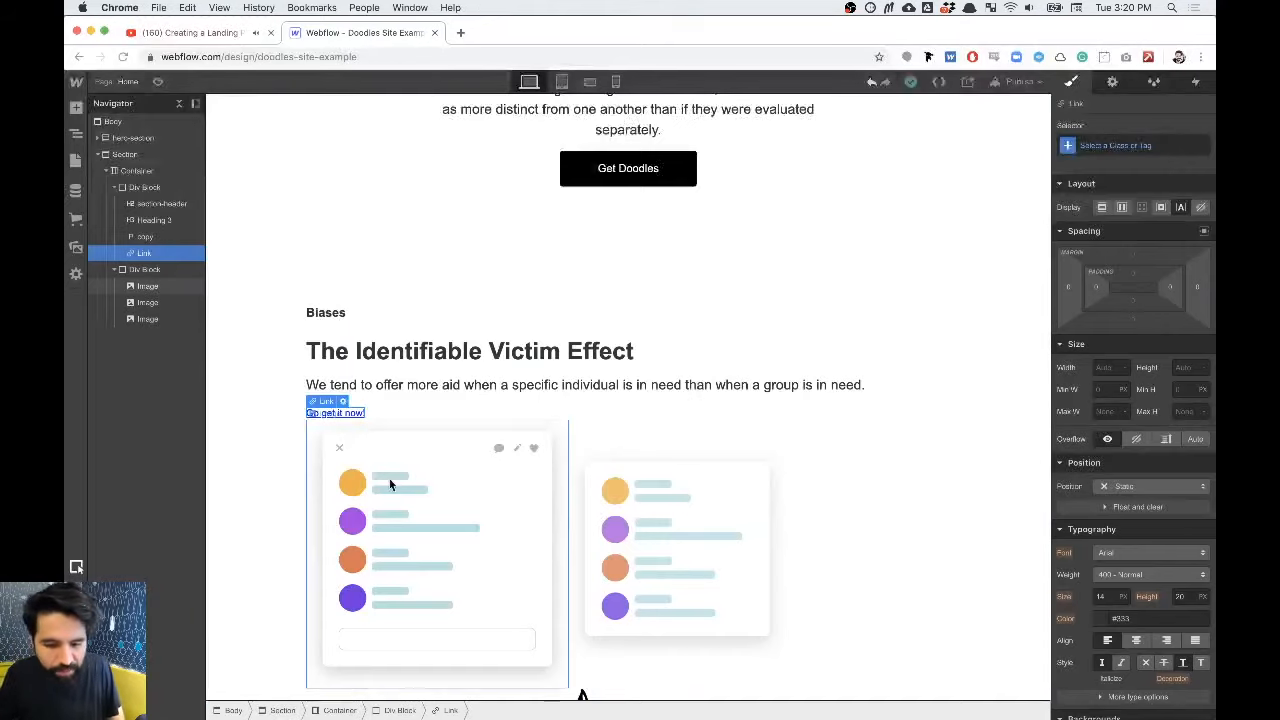
Step: Style the All Links tag with the text colour #3c68e9 and no underline
scroll(1147, 540, down, 5)
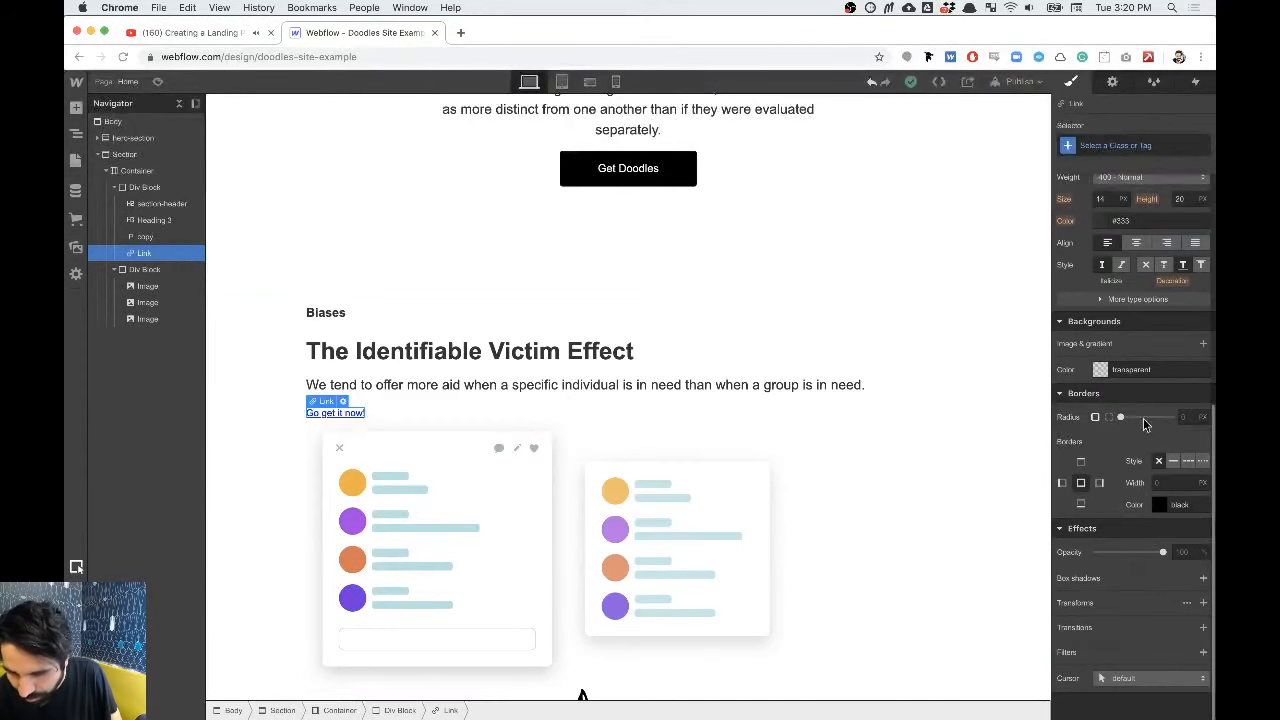
scroll(1125, 310, up, 3)
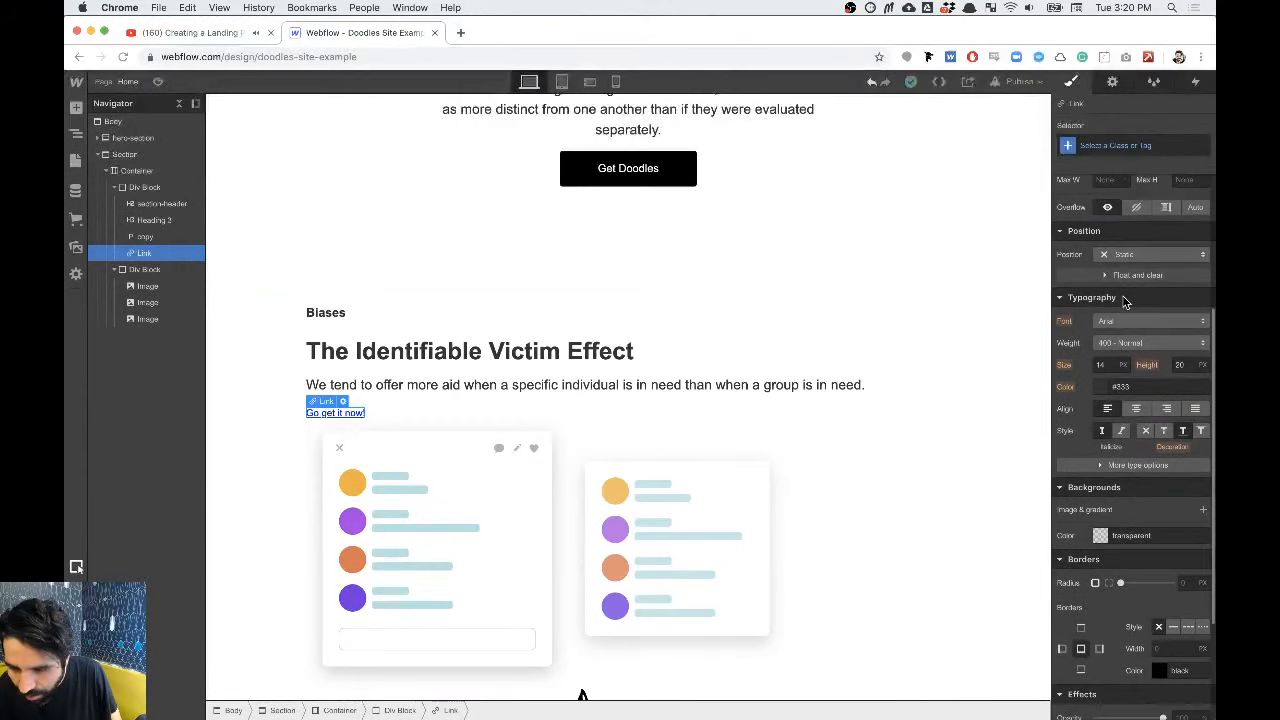
scroll(1122, 300, up, 1)
click(1117, 147)
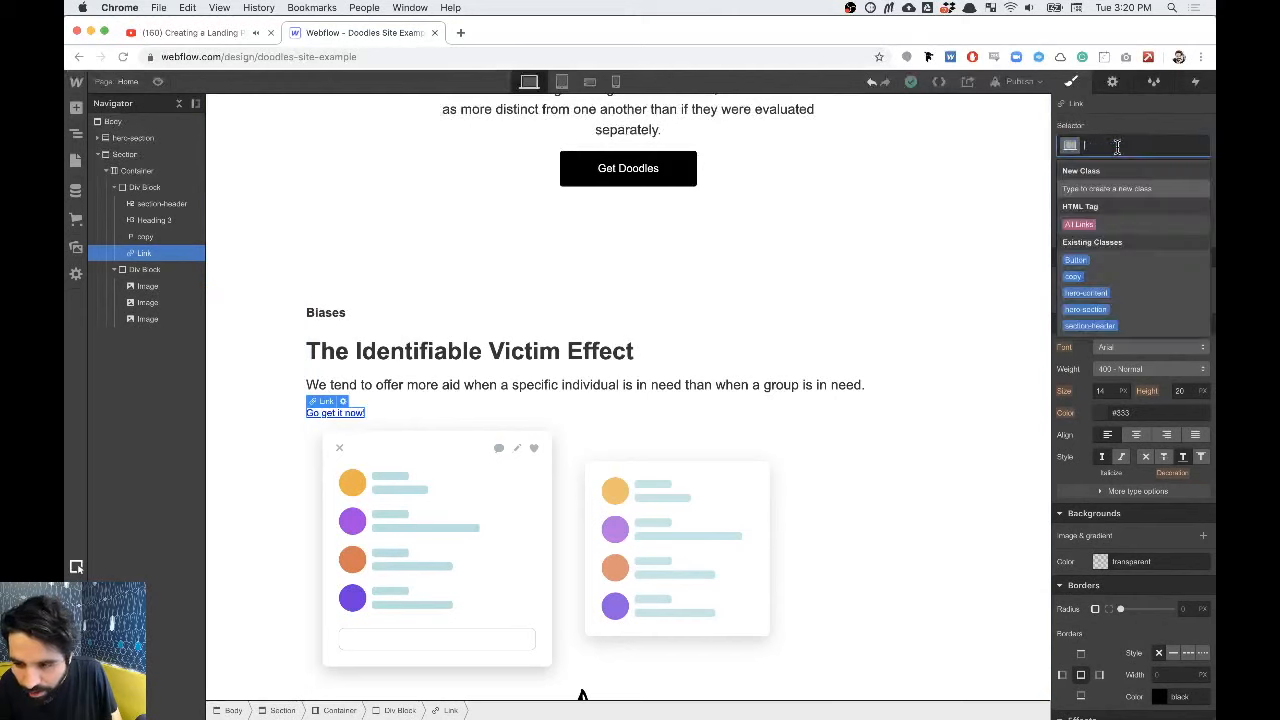
click(1085, 226)
scroll(1088, 470, down, 3)
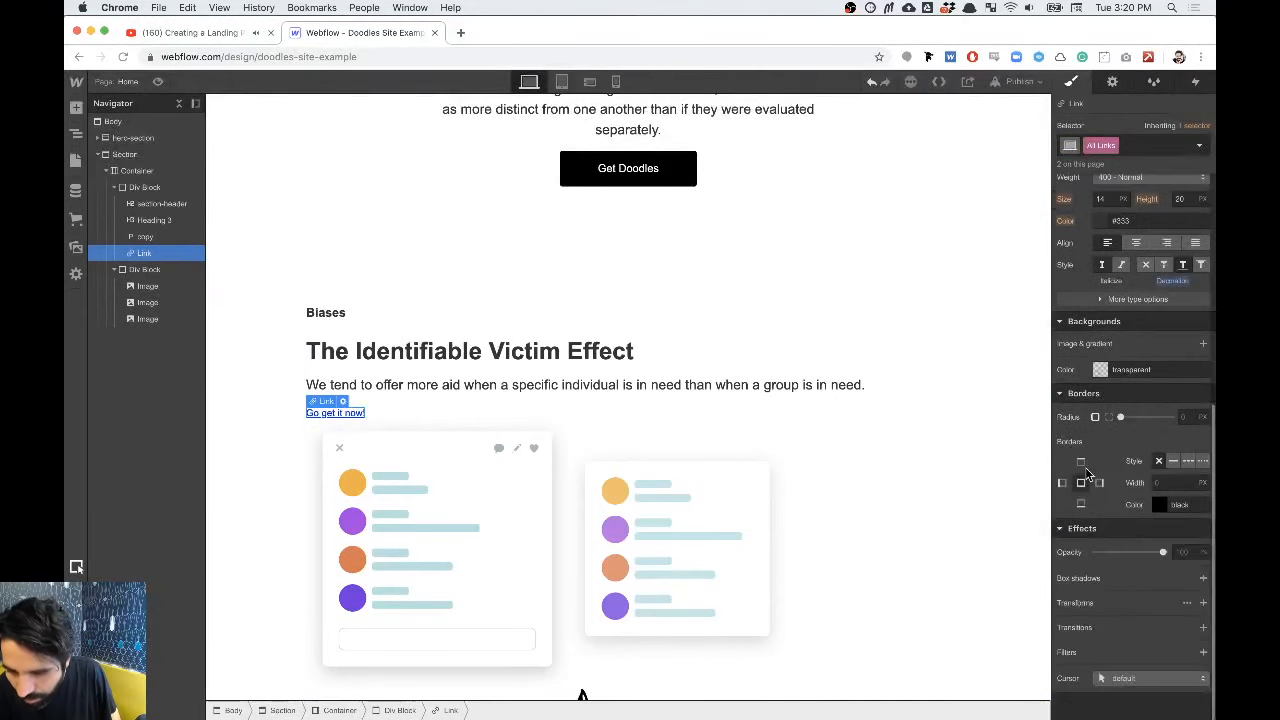
scroll(1098, 423, up, 5)
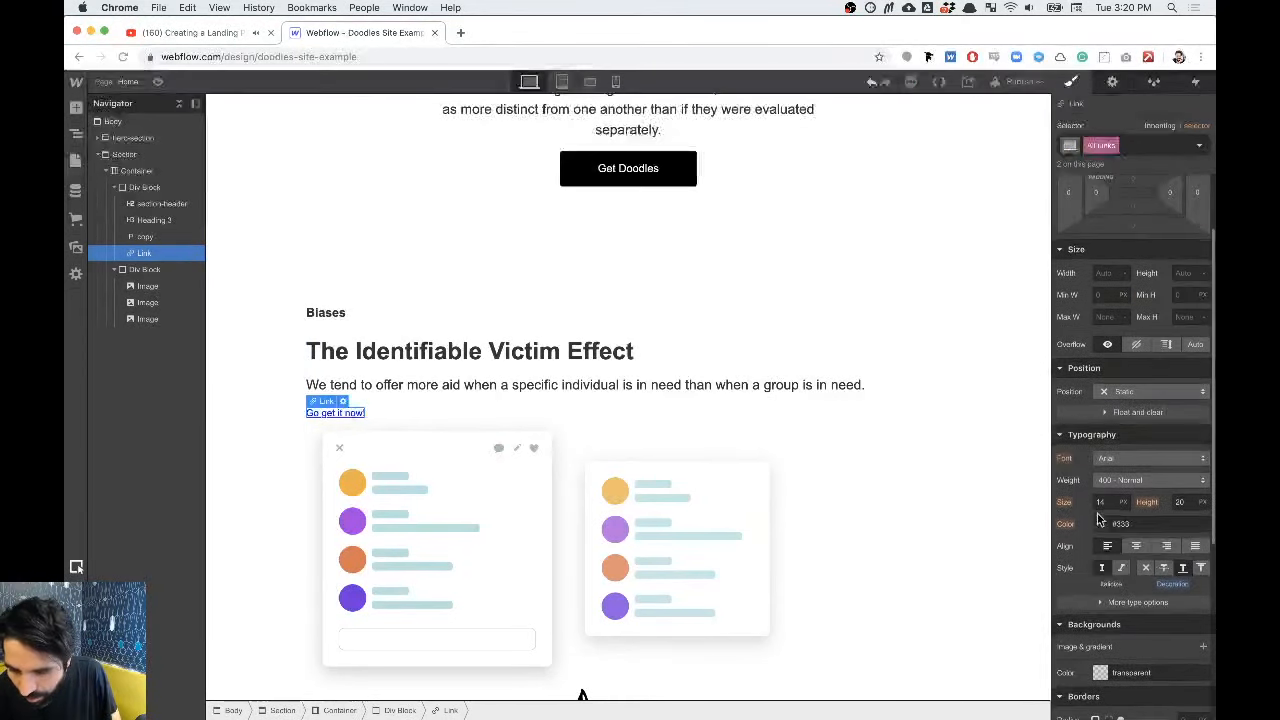
click(1102, 525)
key(super+a)
text(#3c68e9)
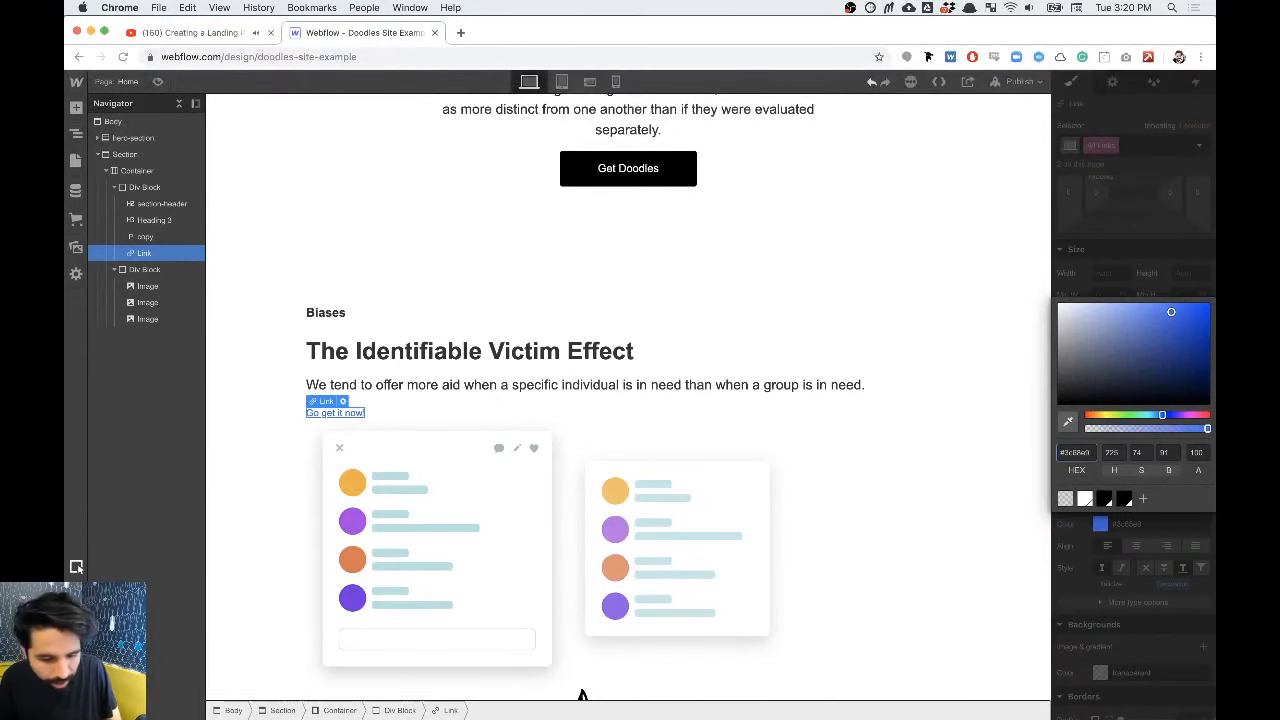
click(1180, 270)
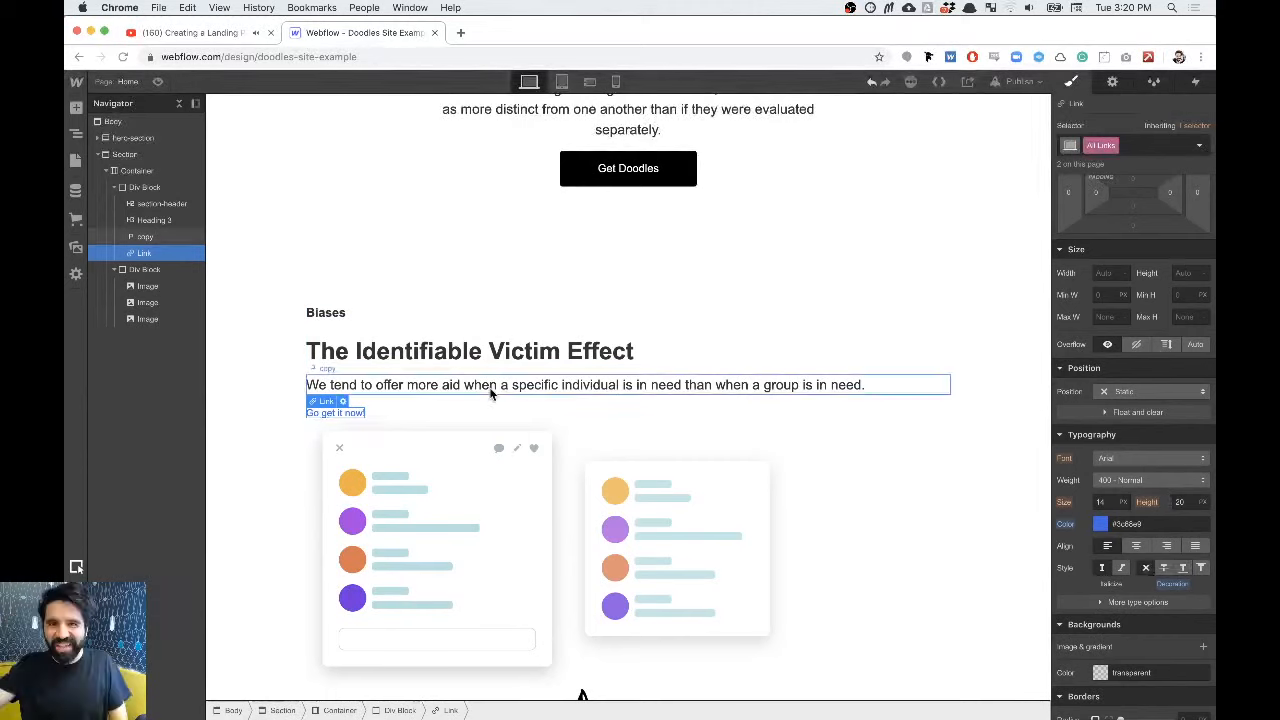
click(490, 393)
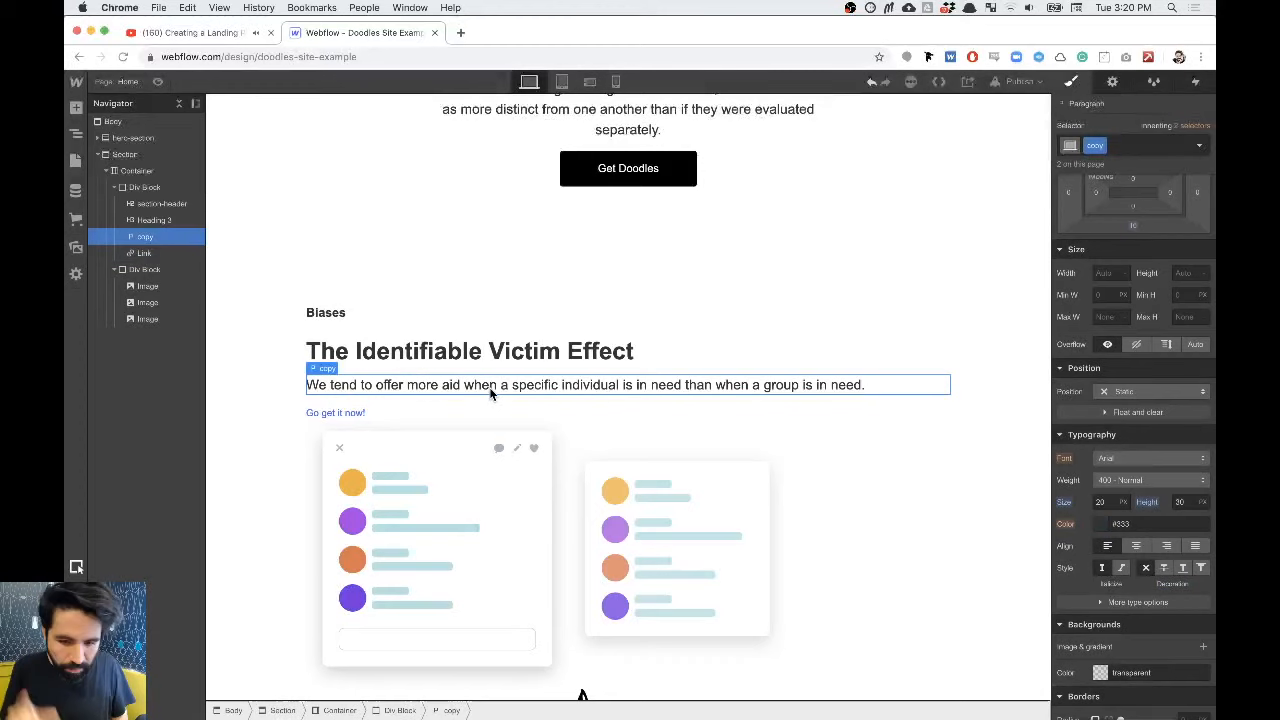
Step: Switch to the YouTube live stream page to read the viewers' chat, and pause the video
key(ctrl+shift+Tab)
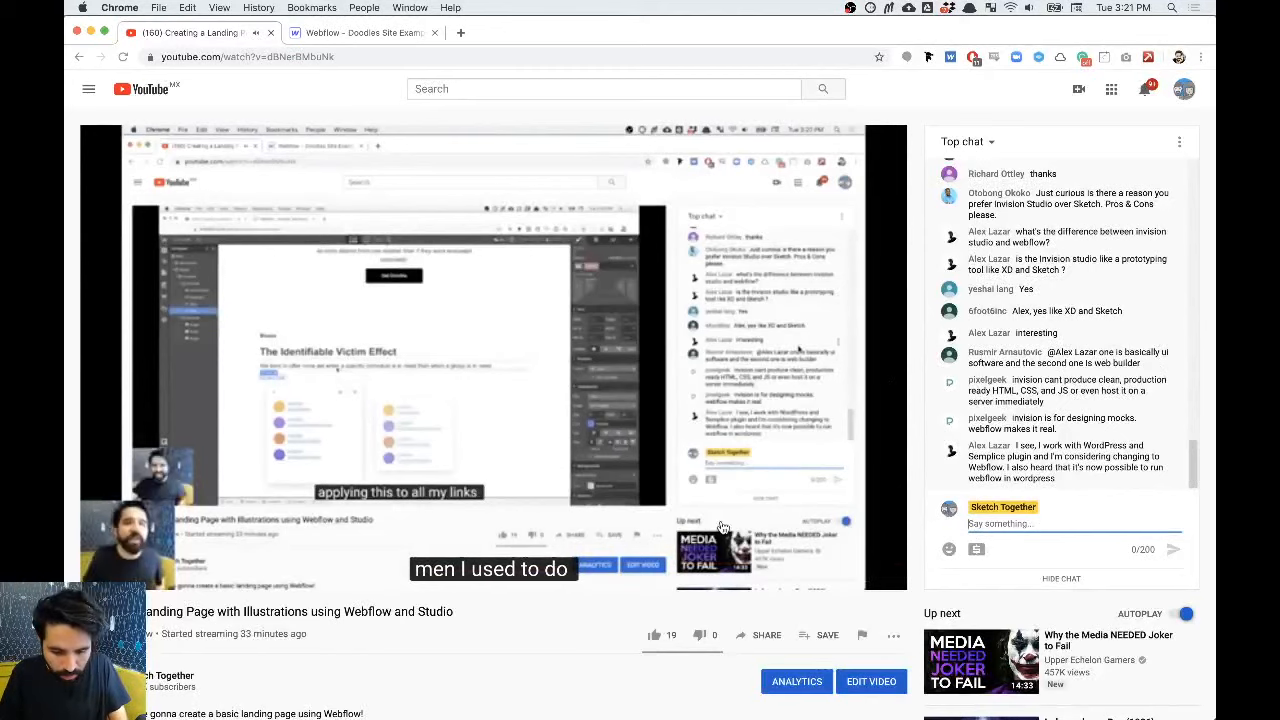
click(528, 458)
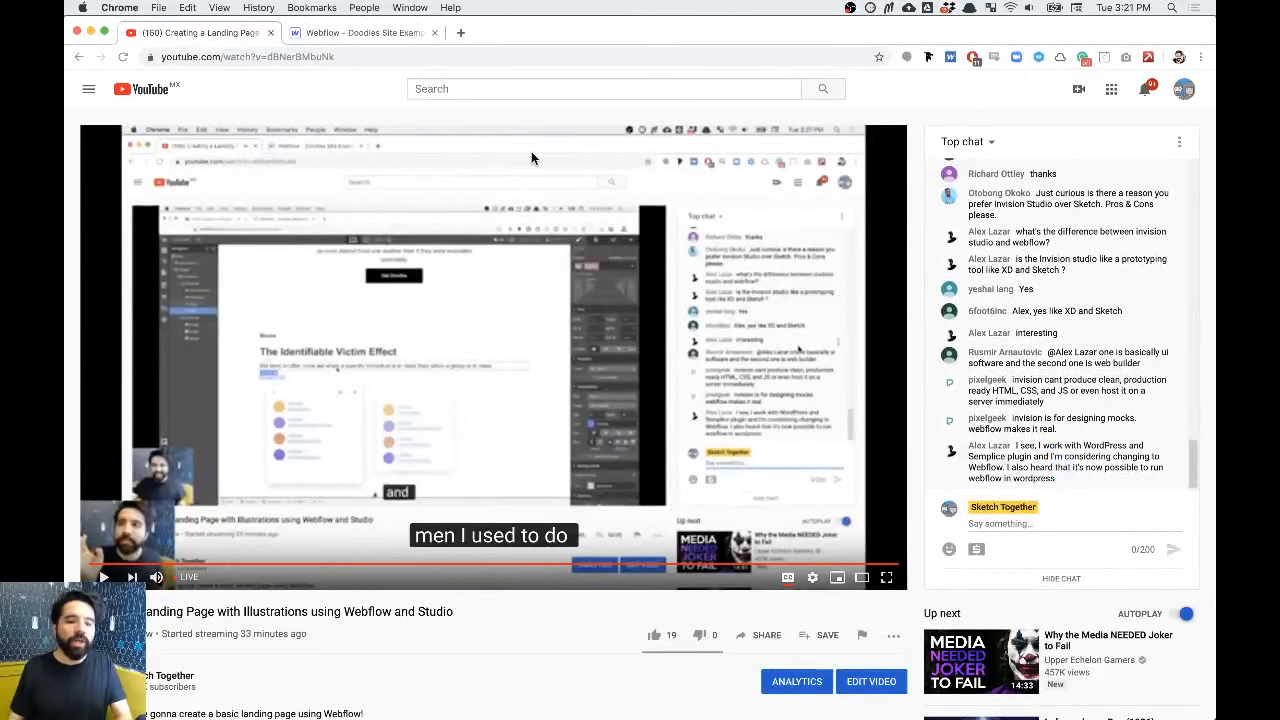
Step: Return to the Webflow page and look over the hero and feature sections
click(358, 38)
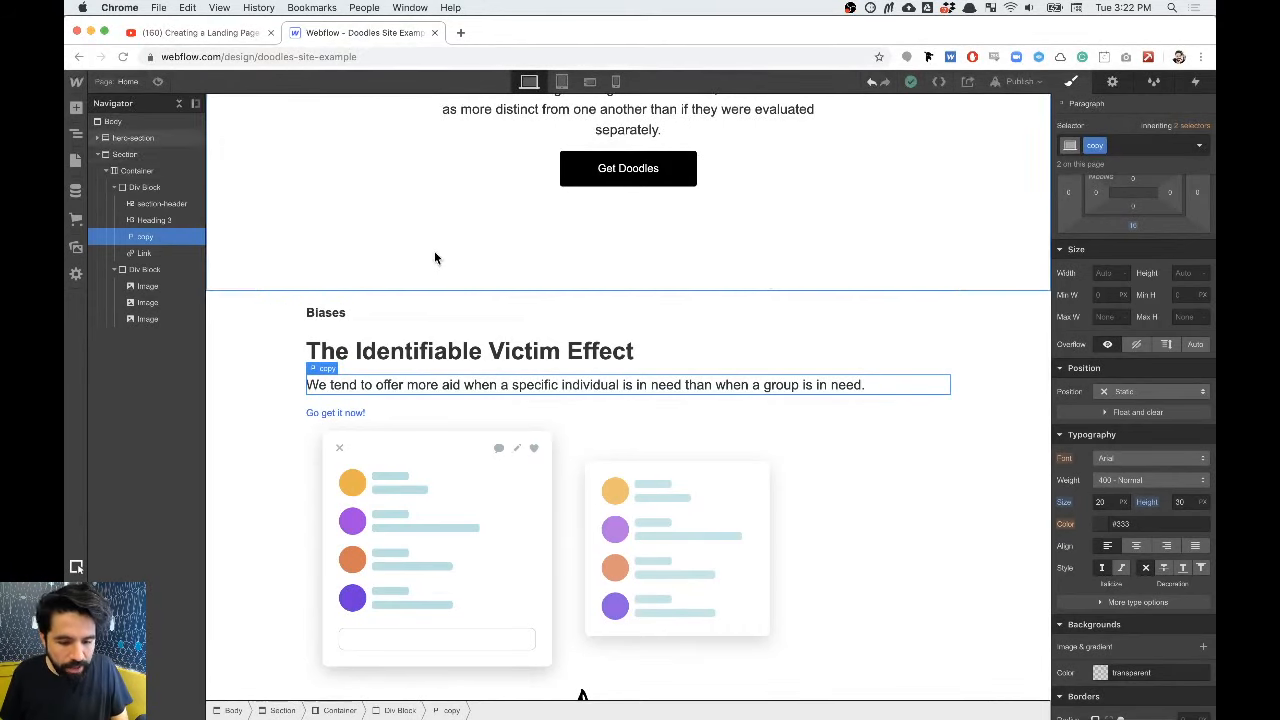
click(405, 323)
scroll(404, 323, down, 5)
scroll(404, 323, up, 6)
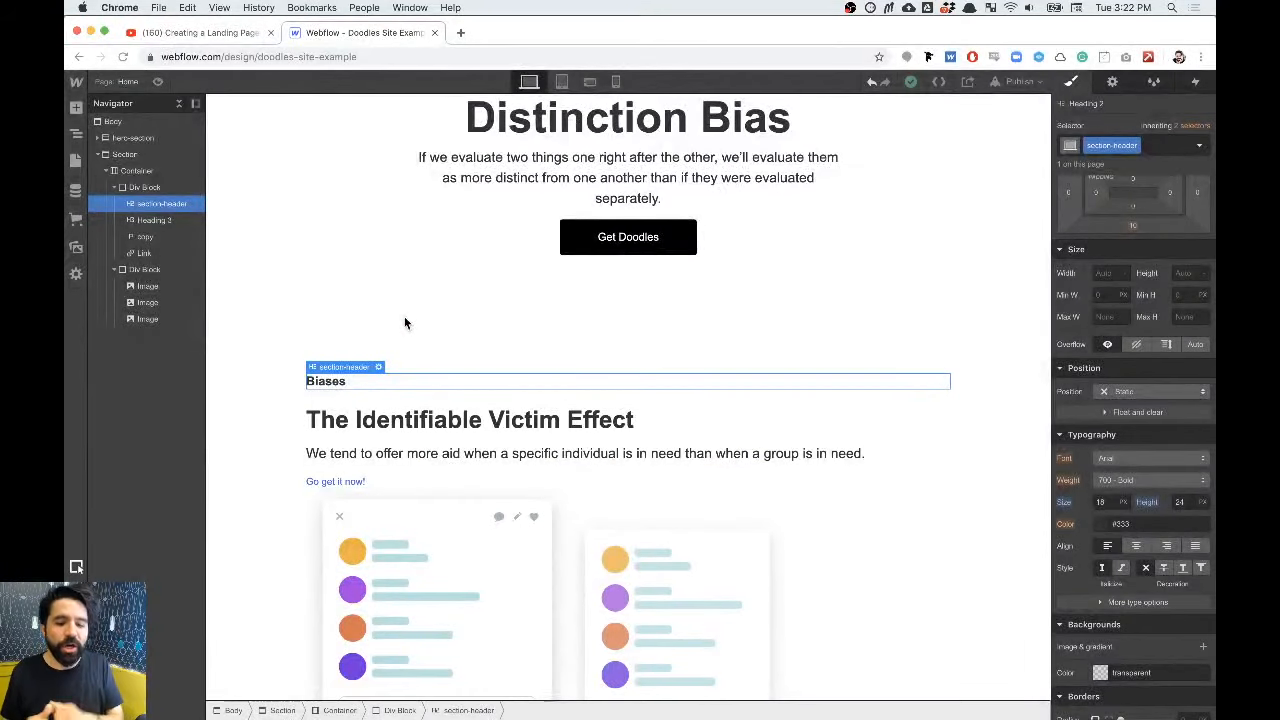
scroll(404, 322, down, 3)
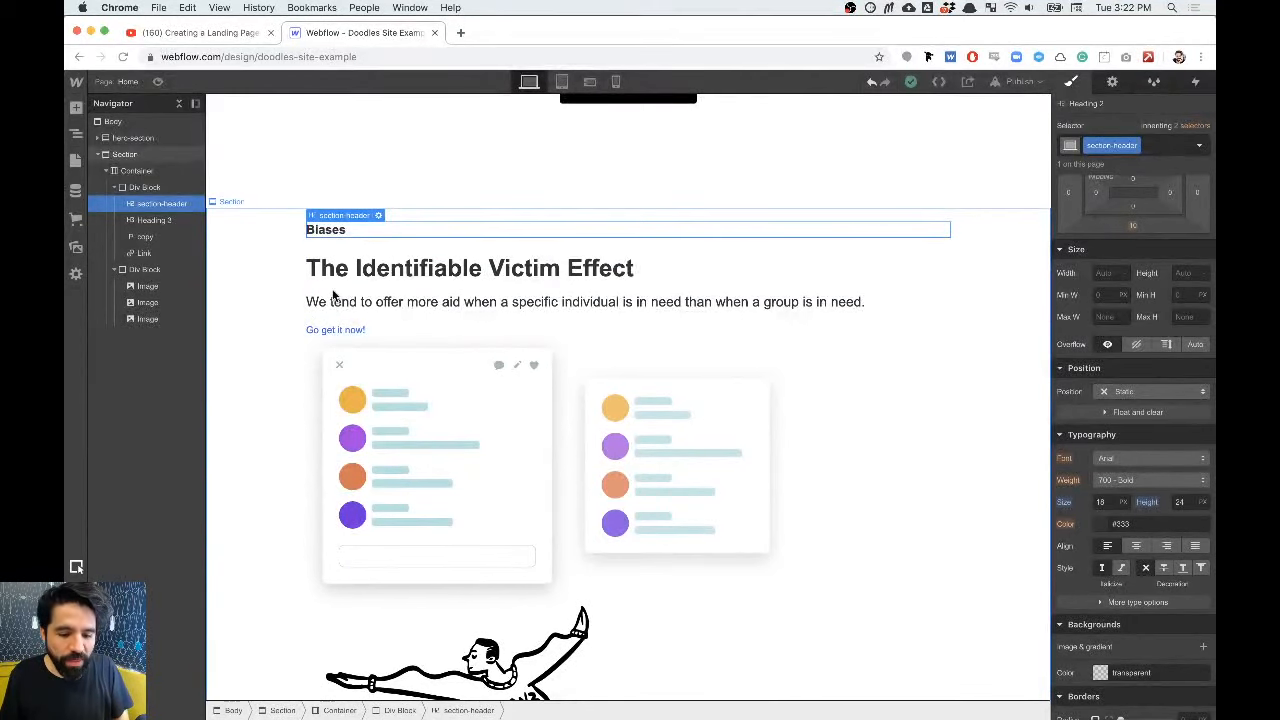
Step: Copy the fill colour of the feature section's background rectangle in InVision Studio and return to Webflow with the feature section selected
key(super+Tab)
scroll(590, 285, down, 5)
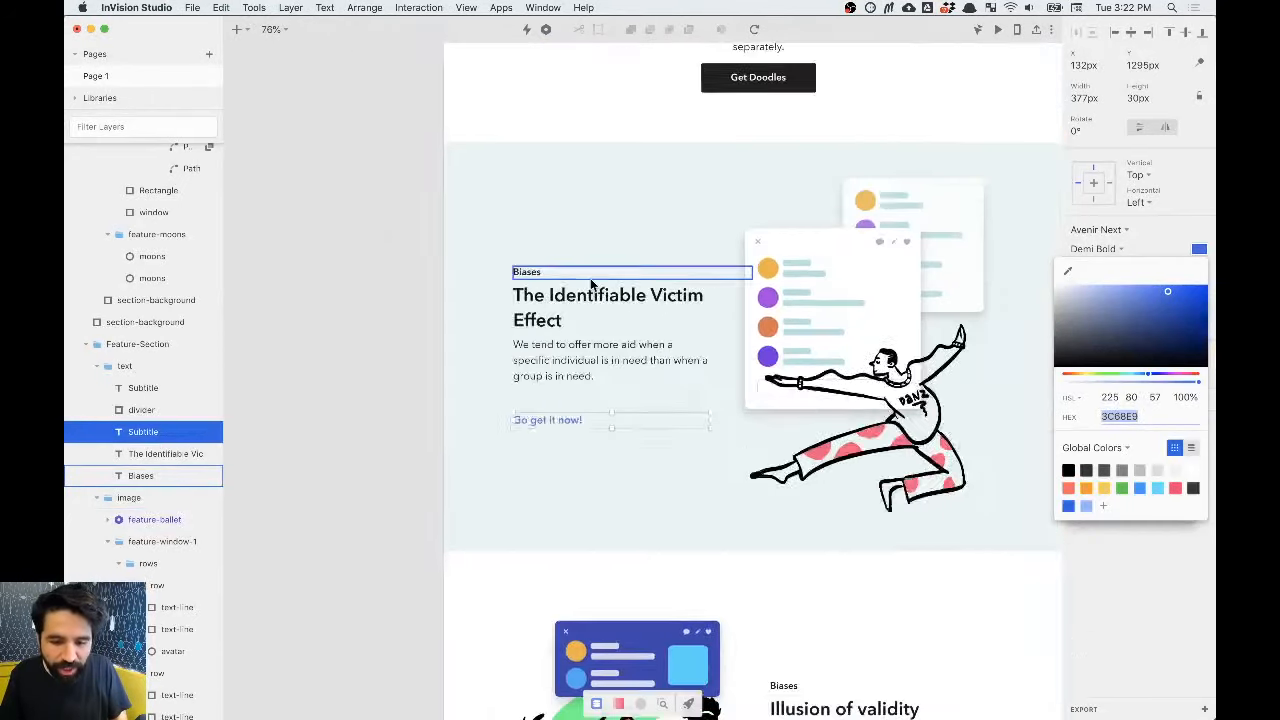
scroll(590, 285, right, 5)
scroll(388, 198, left, 3)
click(389, 197)
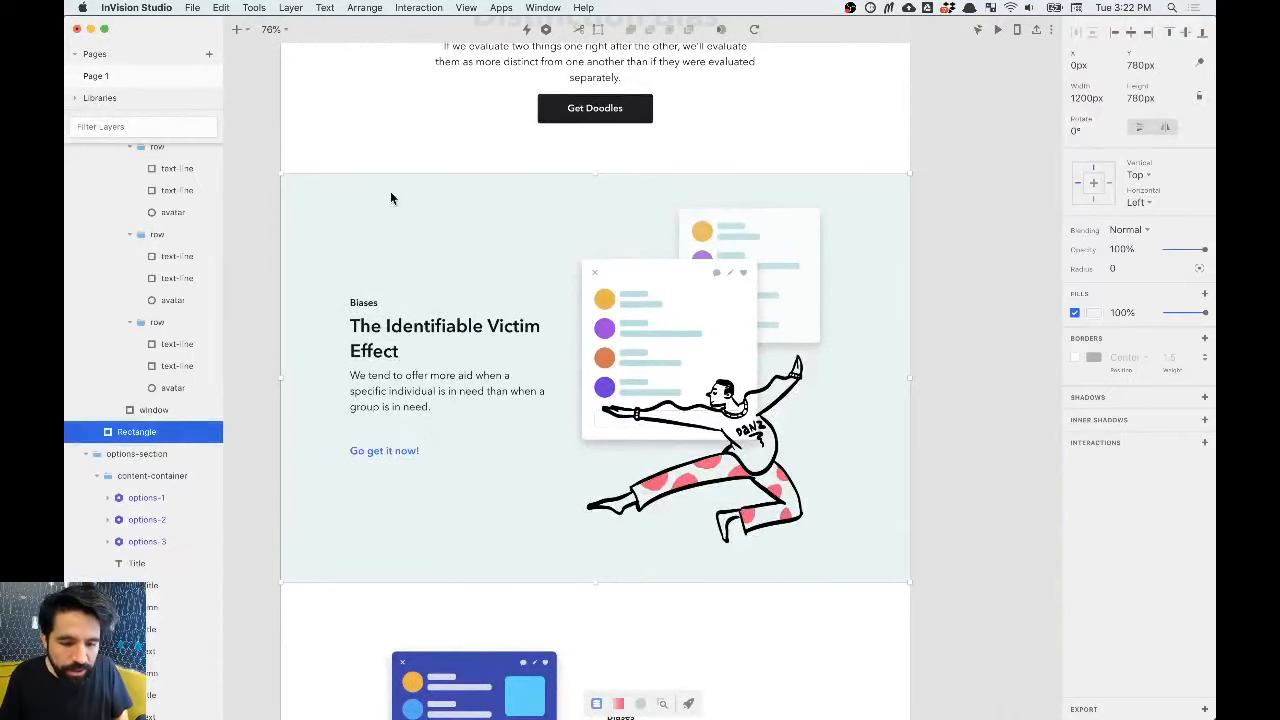
click(1098, 316)
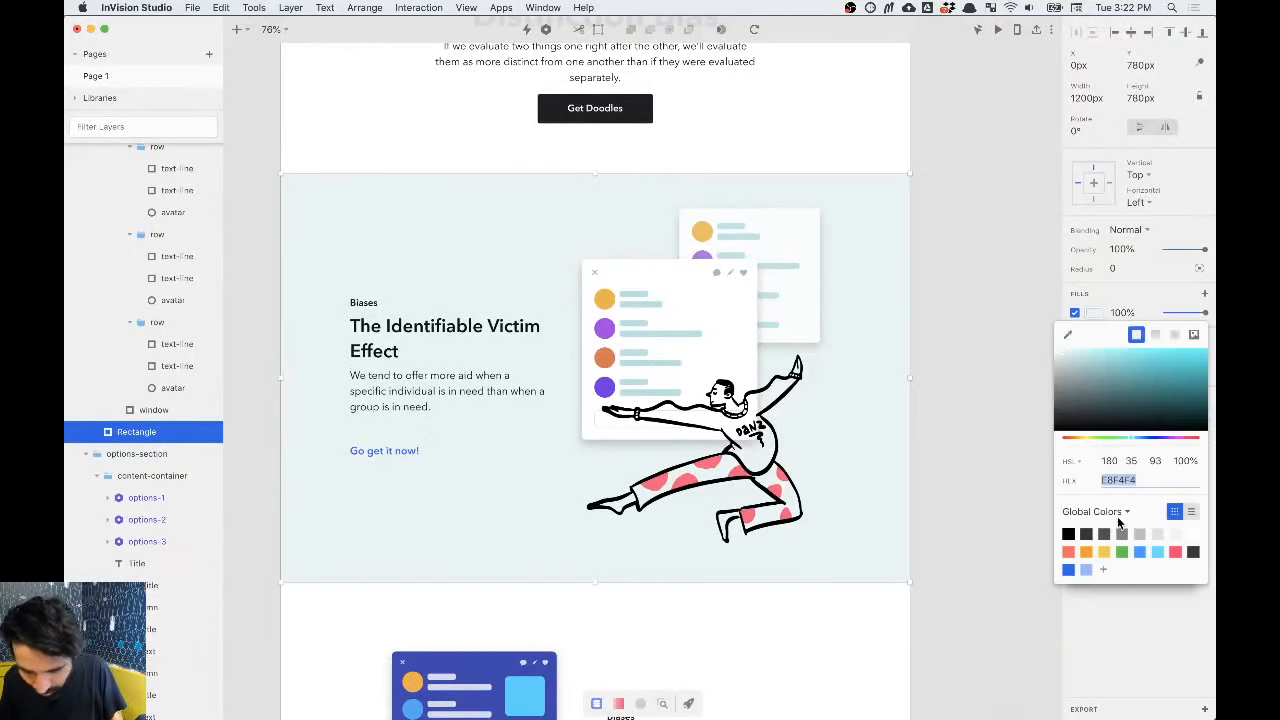
key(super+Tab)
click(253, 249)
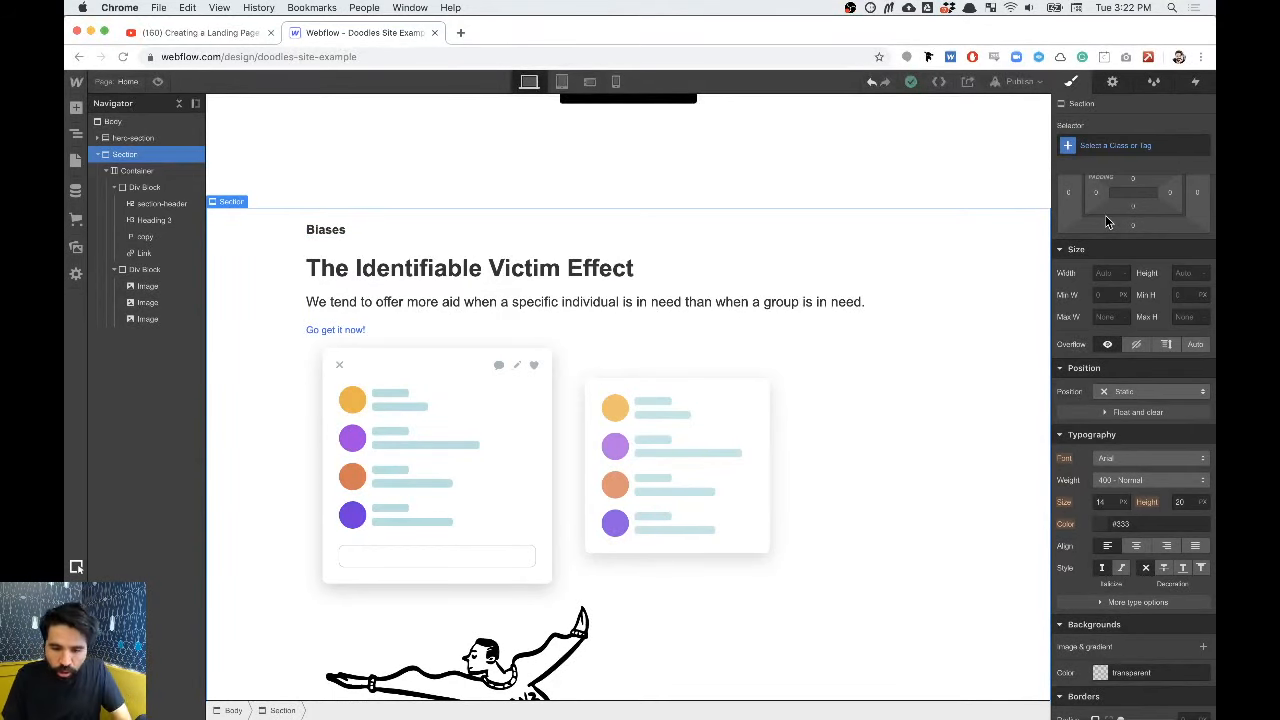
Step: Rename the hero section's class to "100vh-section"
scroll(629, 308, down, 10)
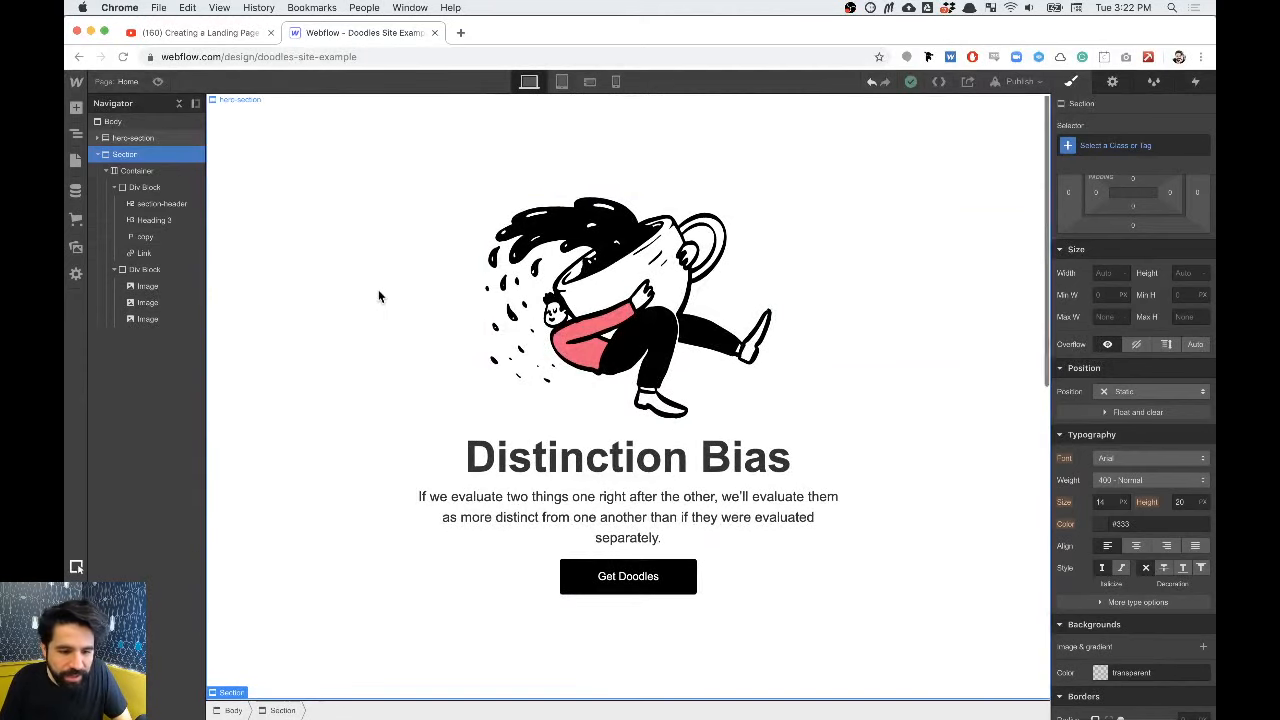
click(130, 140)
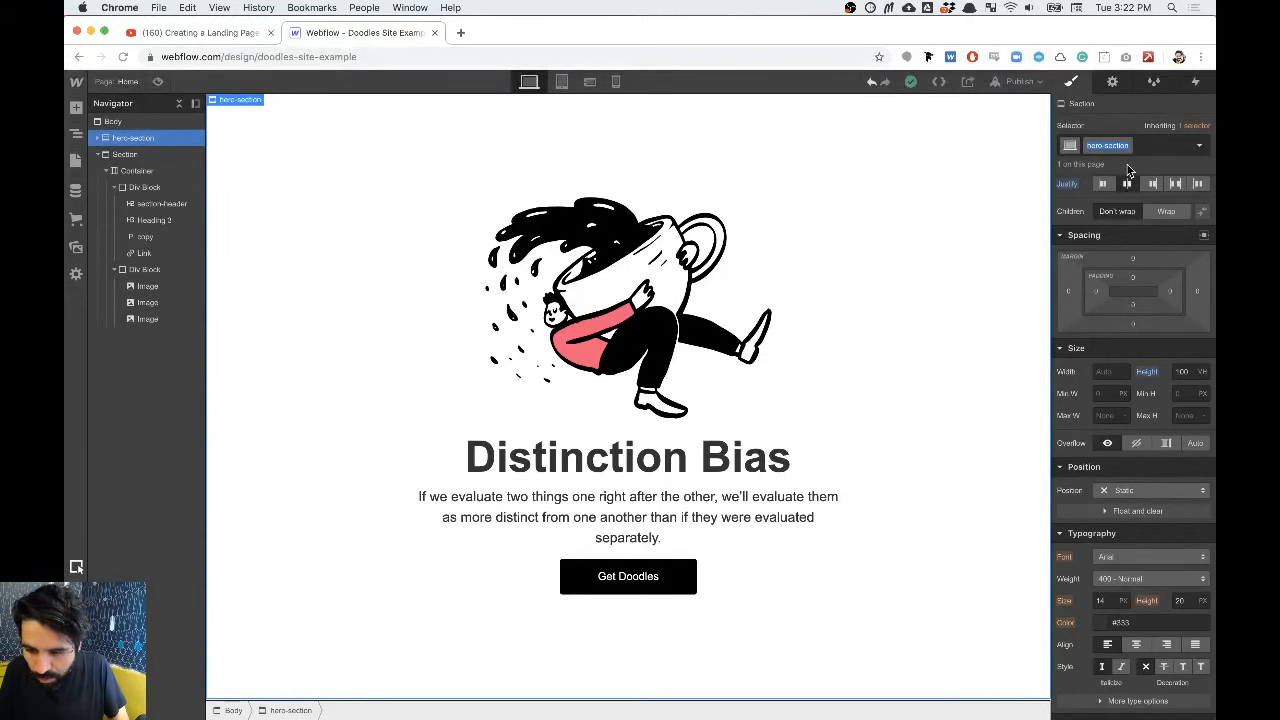
scroll(1122, 195, up, 2)
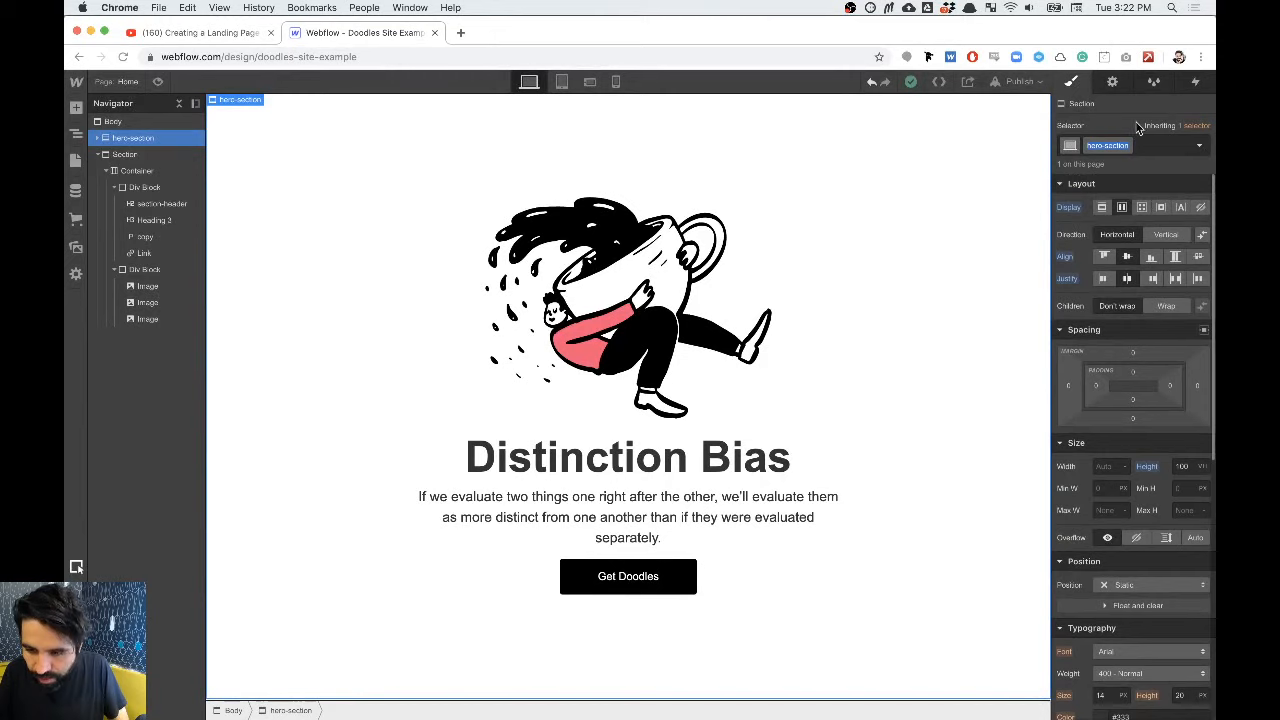
text(100vh-d)
text(ection)
key(Return)
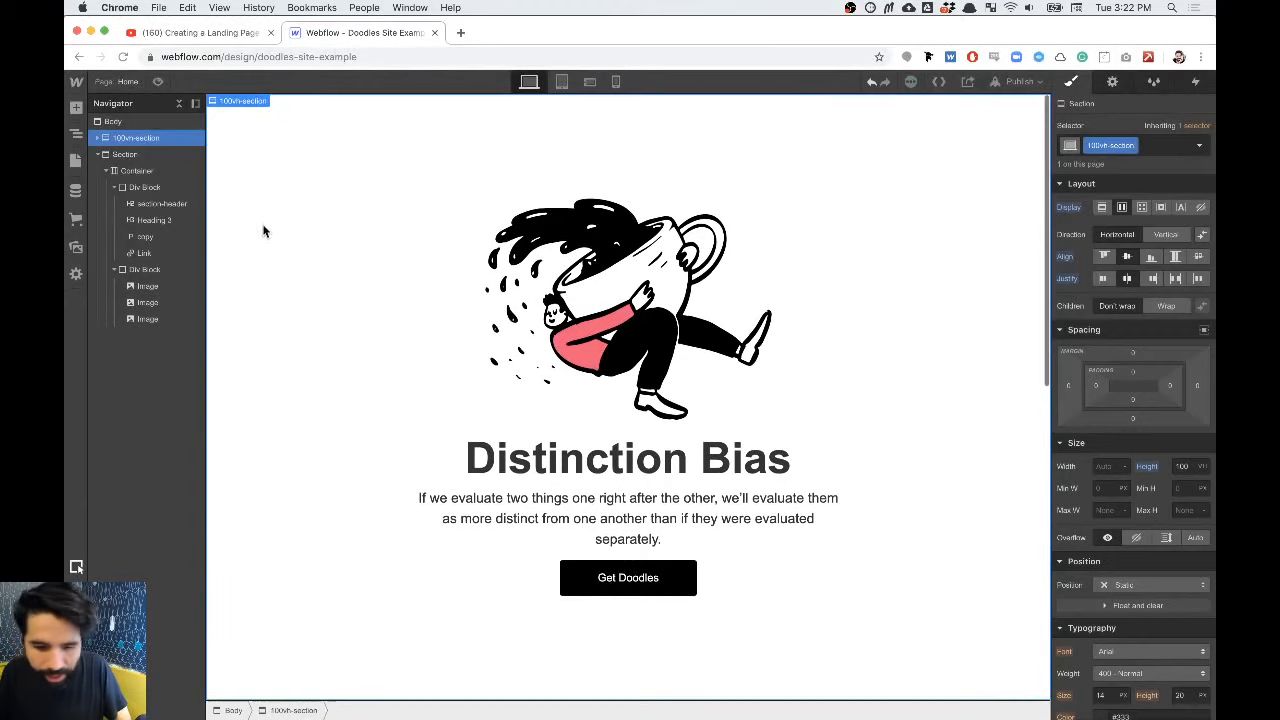
Step: Apply the existing "100vh-section" class to the feature section
click(110, 155)
click(1110, 145)
text(1)
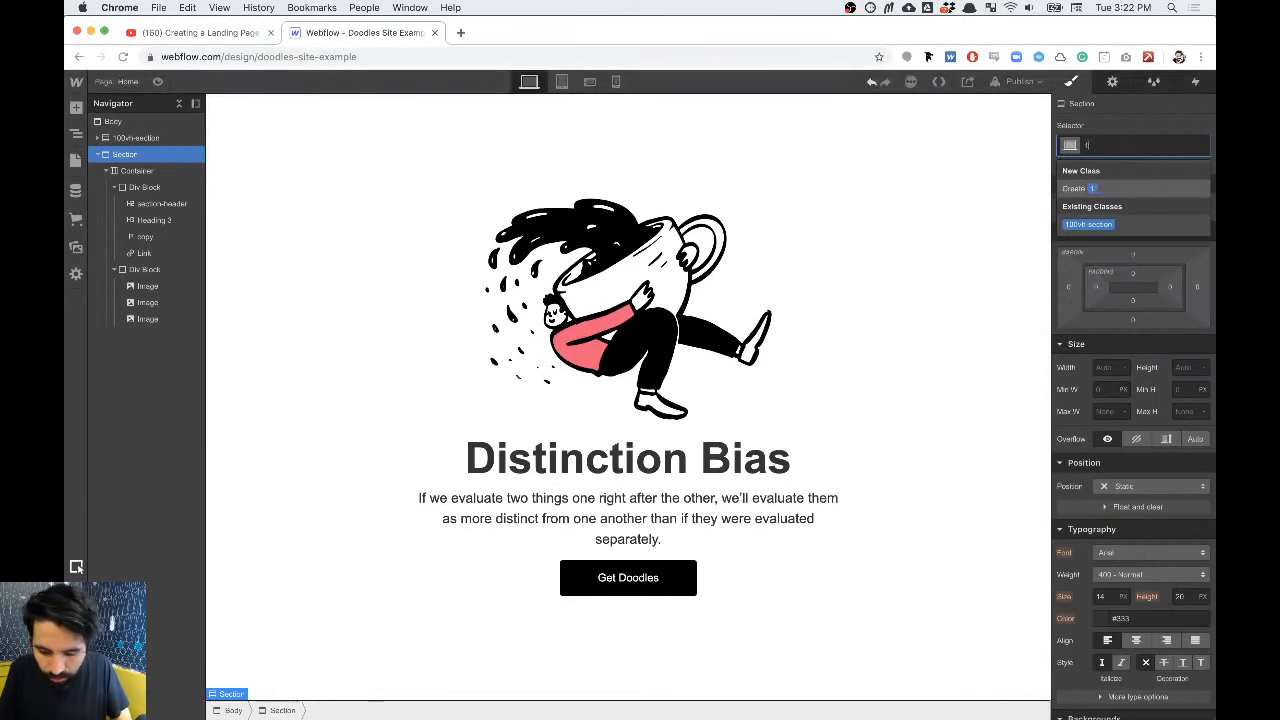
text(00)
key(Down)
key(Return)
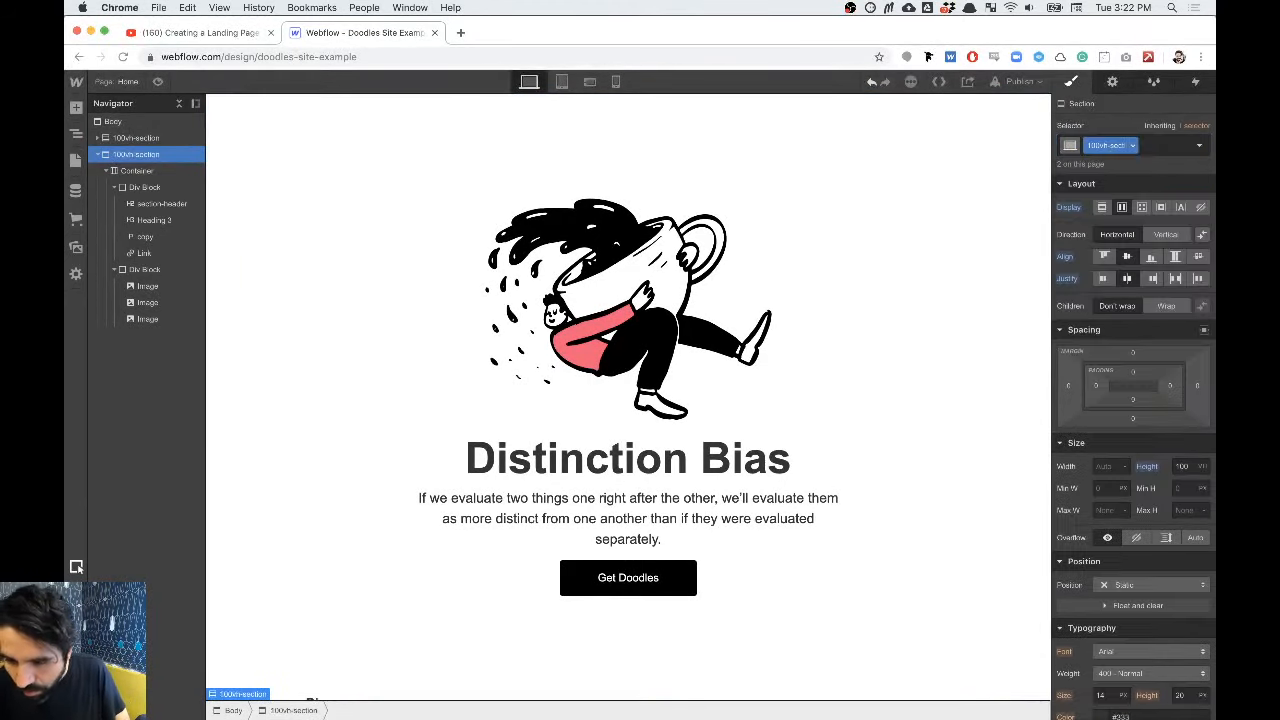
Step: Add the combo class "gray" to the feature section and set its background colour to #E8F4F4
click(1168, 146)
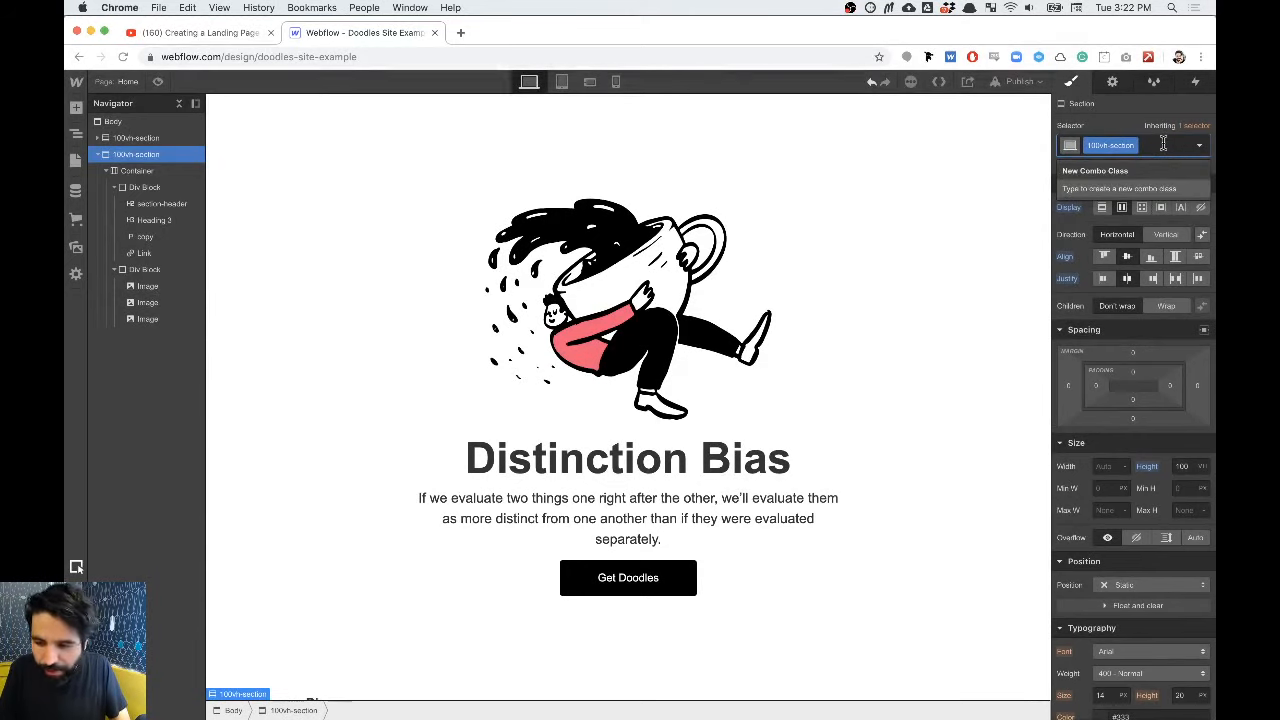
text(gray)
key(Return)
scroll(1153, 241, down, 5)
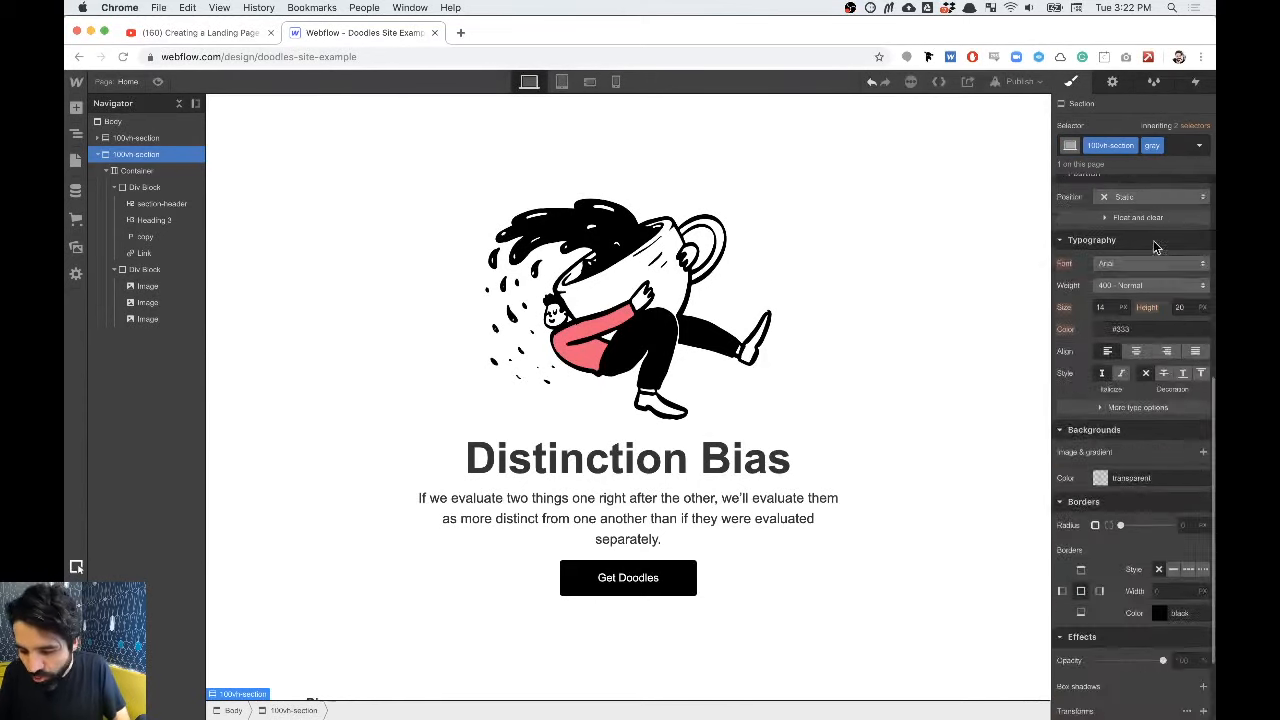
scroll(1153, 240, down, 2)
click(1100, 370)
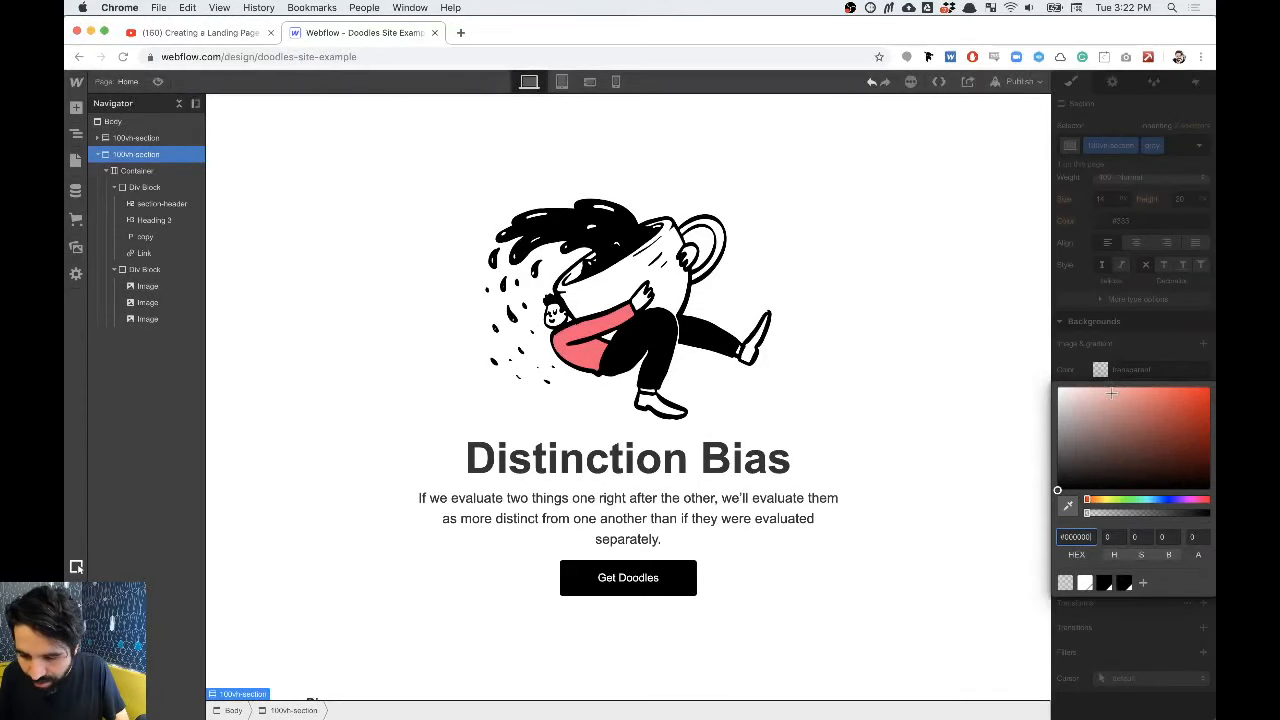
text(#E8F4F4)
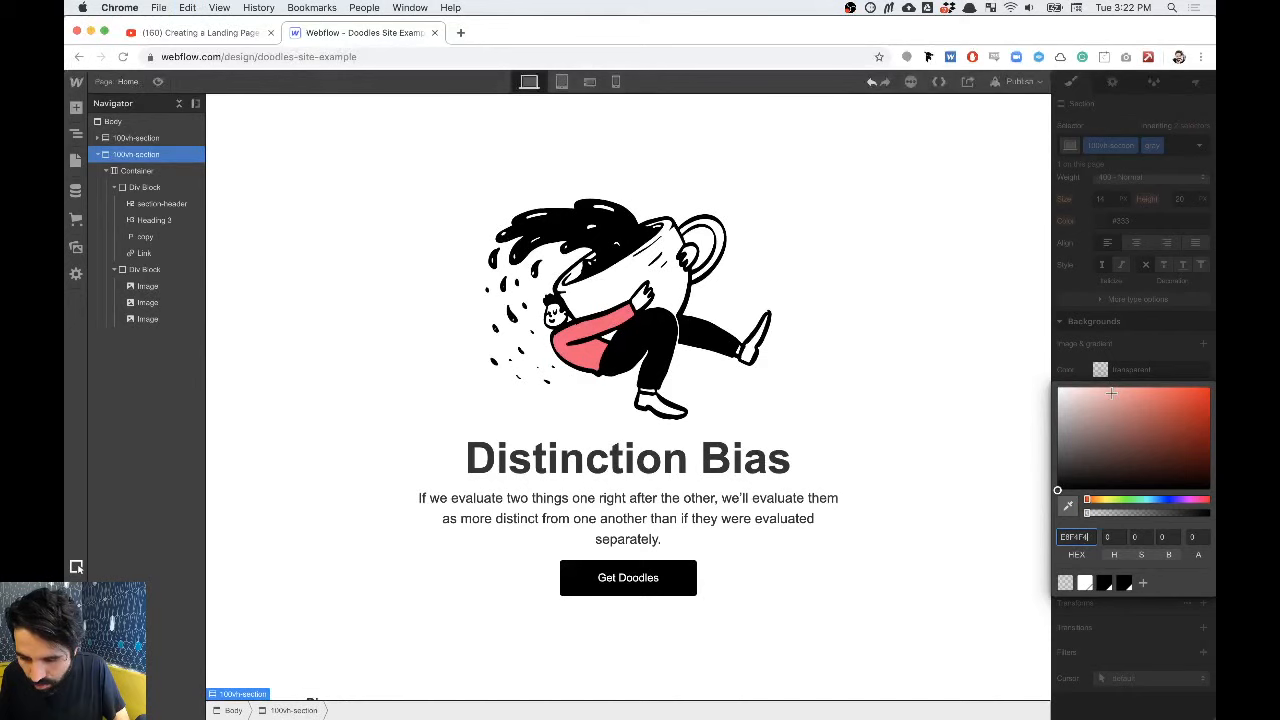
key(Return)
scroll(680, 472, down, 5)
scroll(680, 474, down, 1)
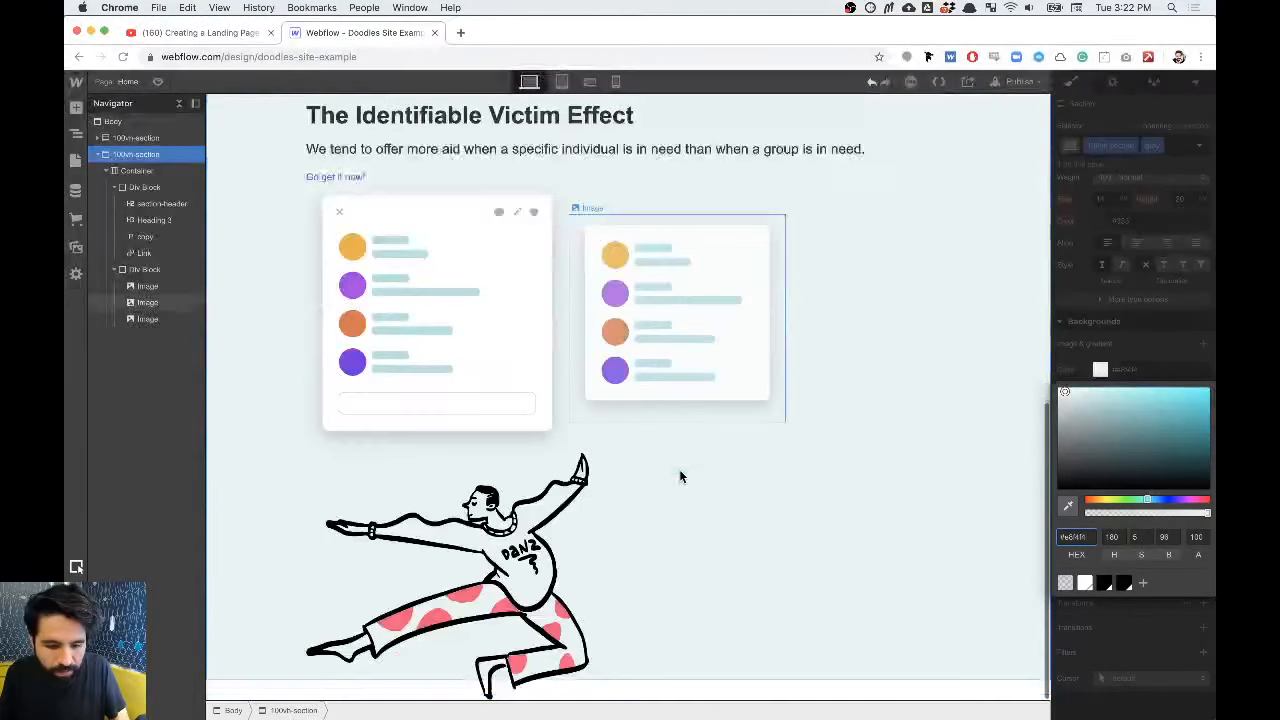
scroll(434, 347, up, 1)
scroll(434, 347, down, 1)
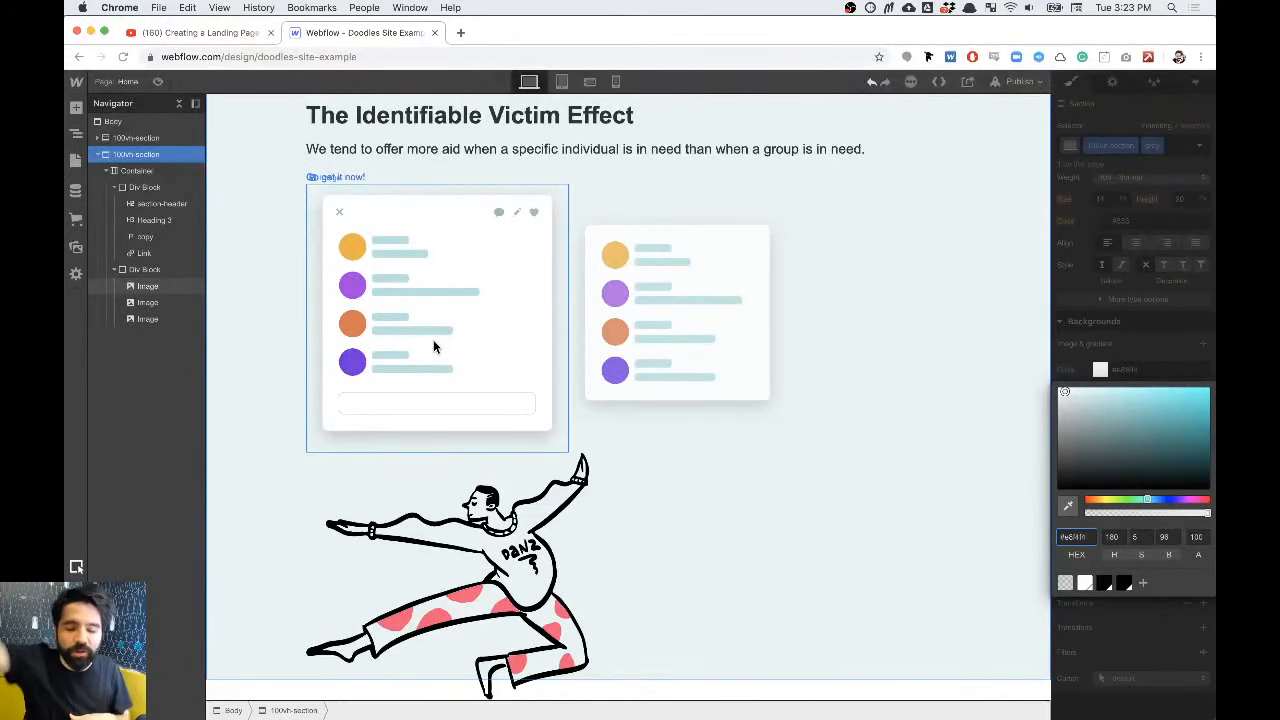
click(1175, 152)
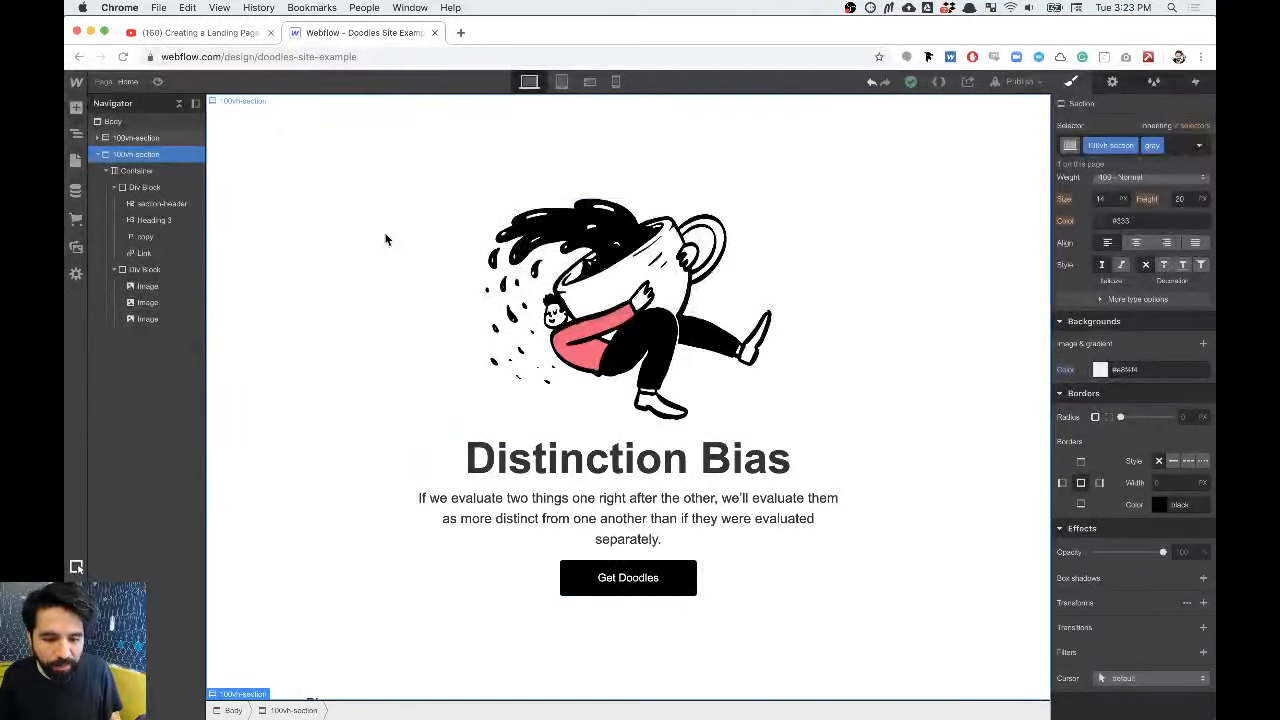
Step: Select the Container inside the feature section and show its layout settings
scroll(300, 260, down, 10)
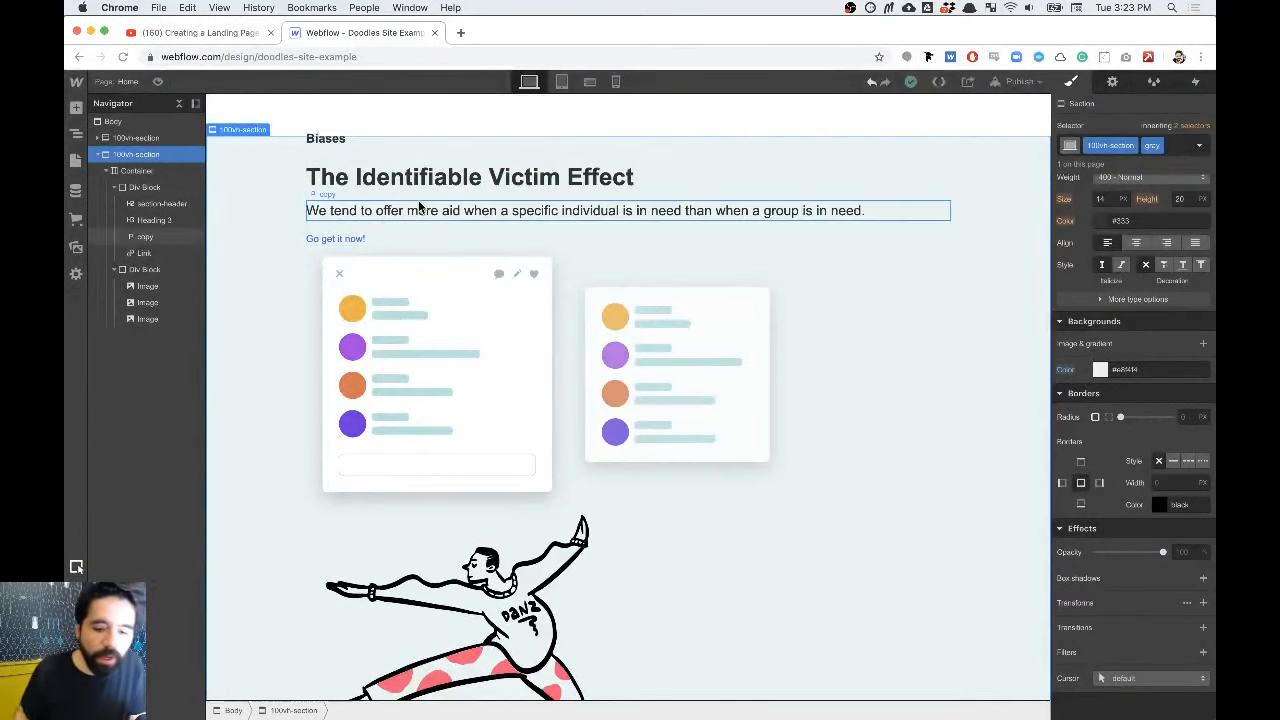
click(133, 173)
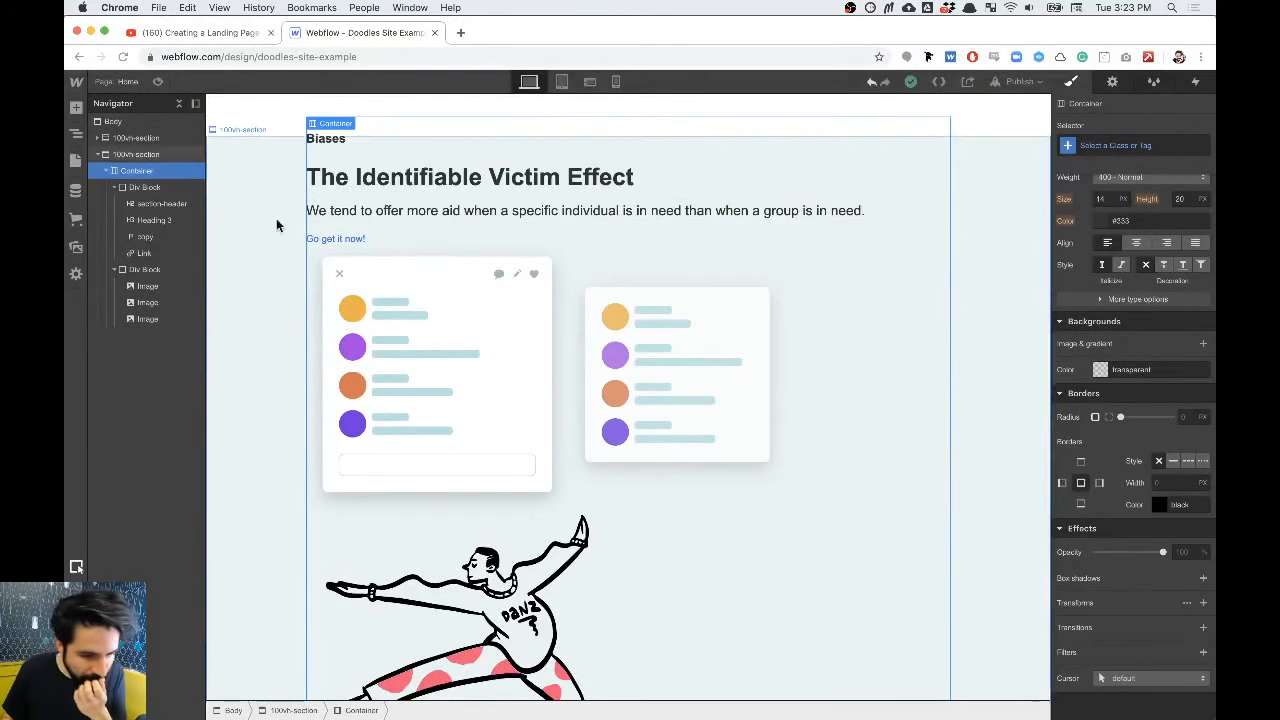
scroll(1150, 280, up, 5)
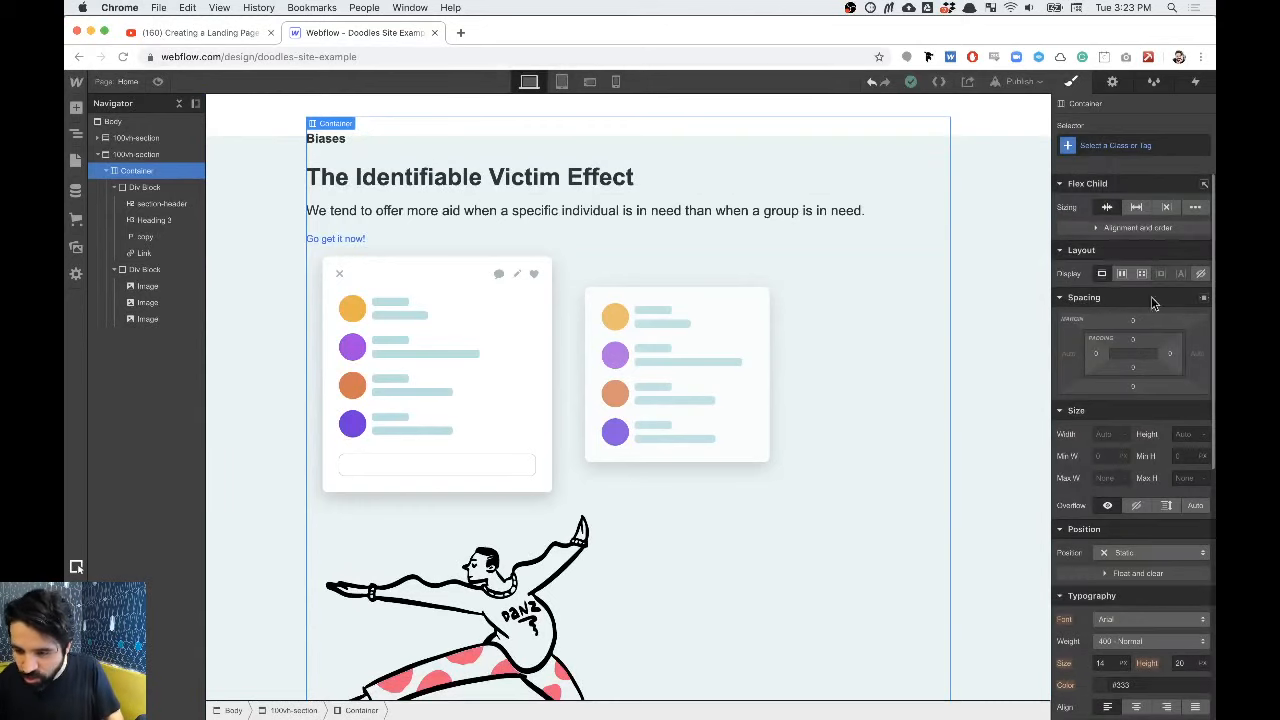
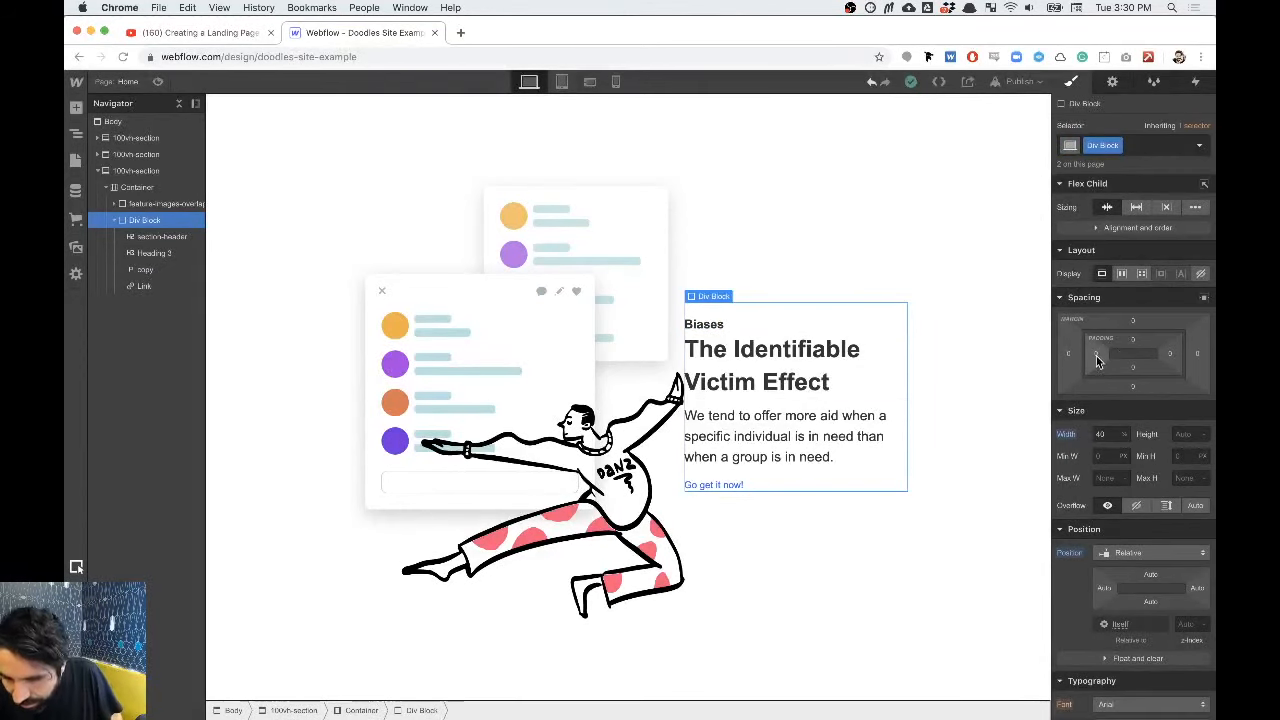
Step: Give the text Div Block 16 px of left and right padding and check it in both feature sections
click(1095, 355)
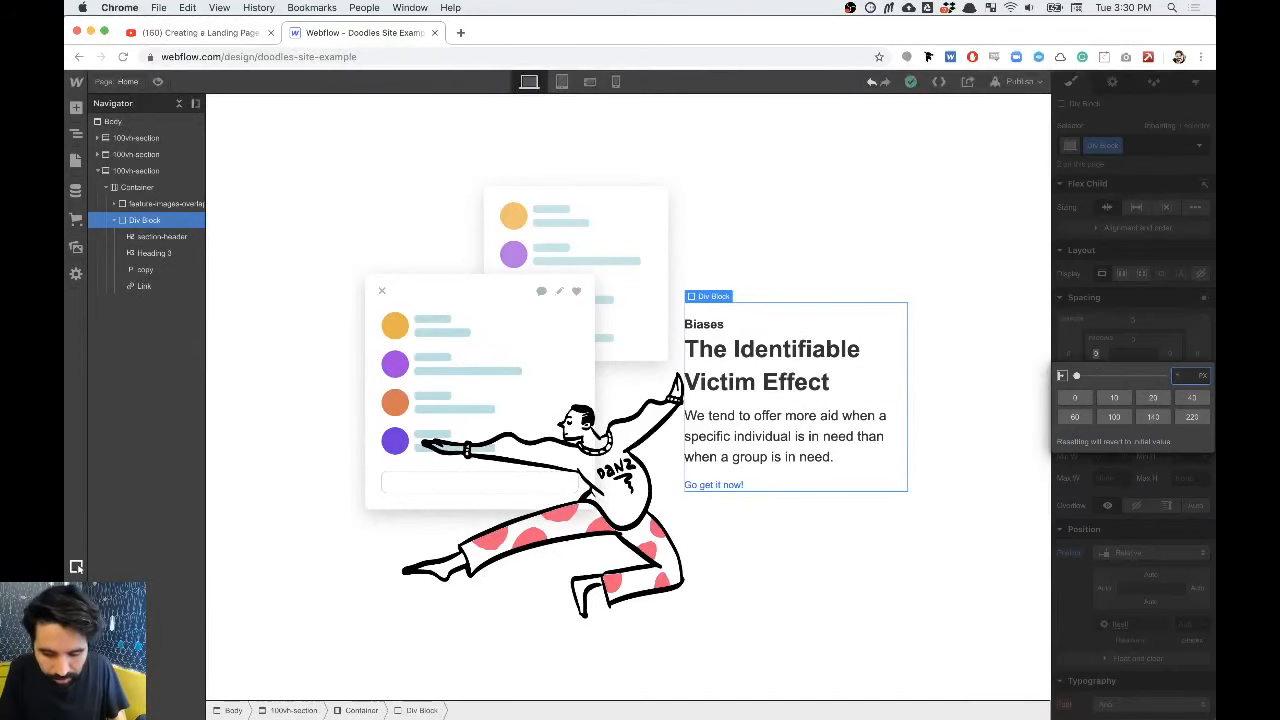
text(16)
key(Return)
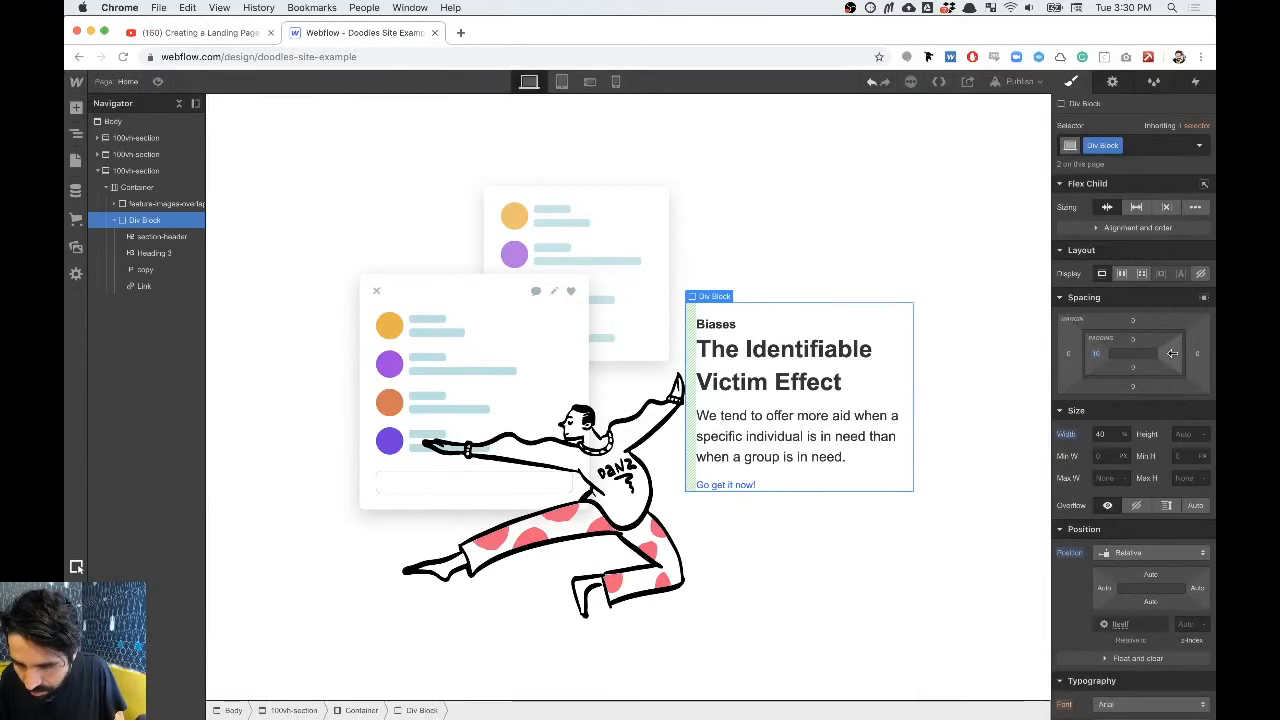
click(1173, 360)
text(16)
key(Return)
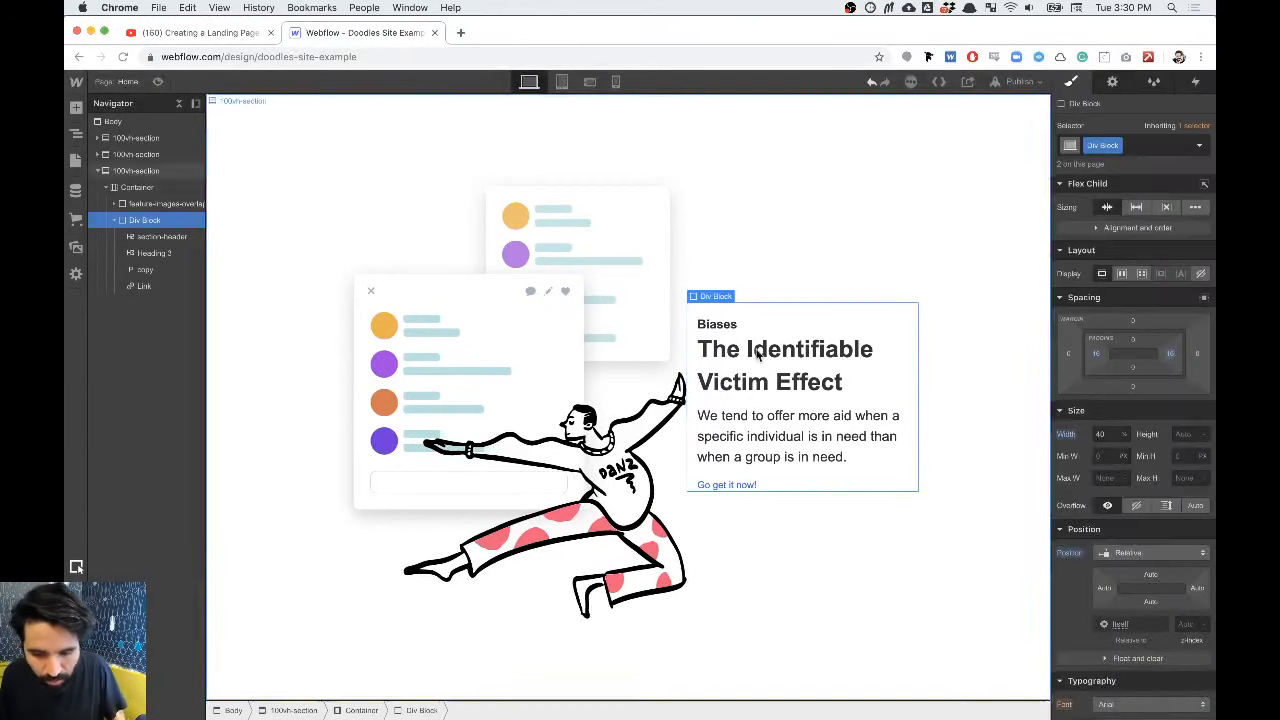
scroll(570, 400, up, 9)
scroll(570, 400, down, 3)
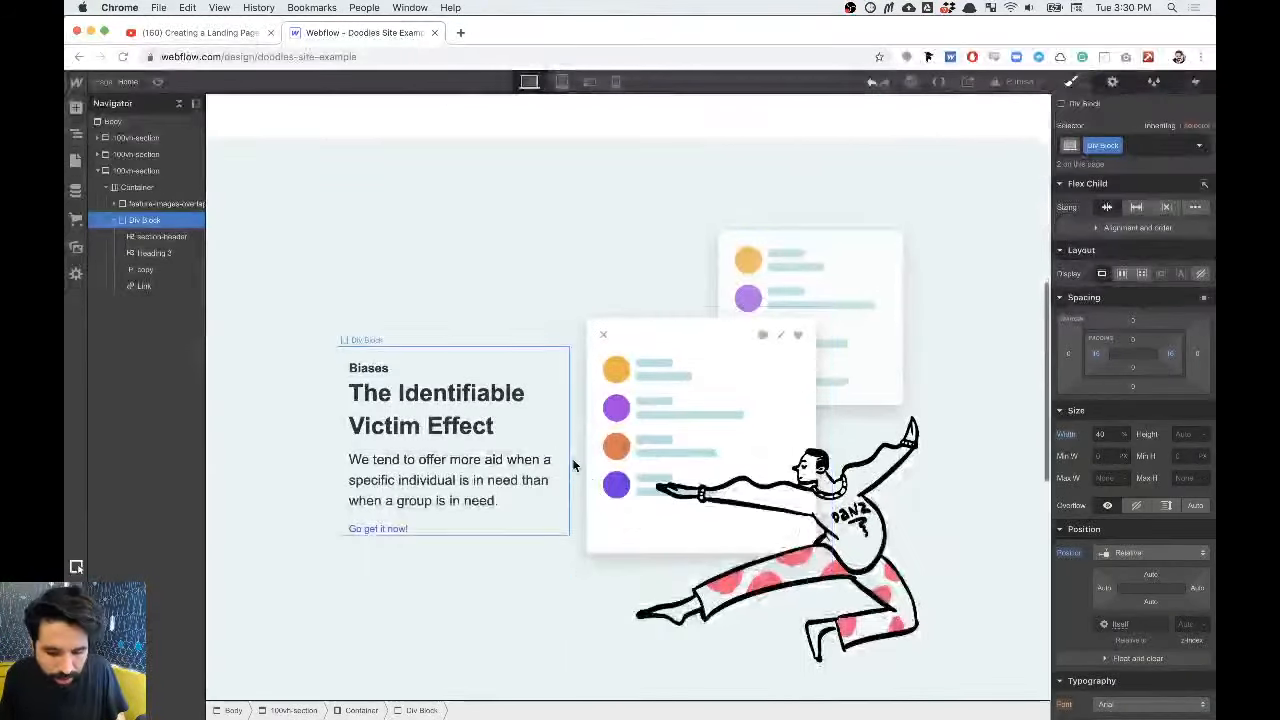
scroll(533, 459, down, 5)
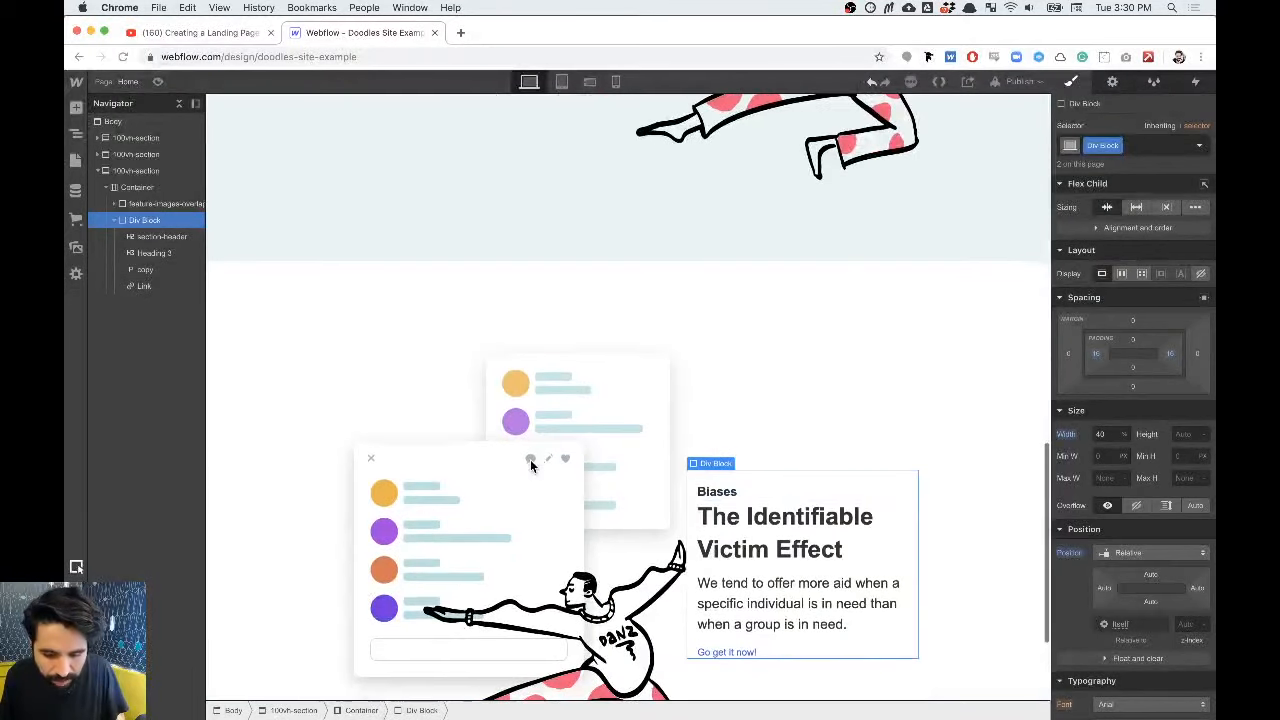
scroll(657, 553, down, 3)
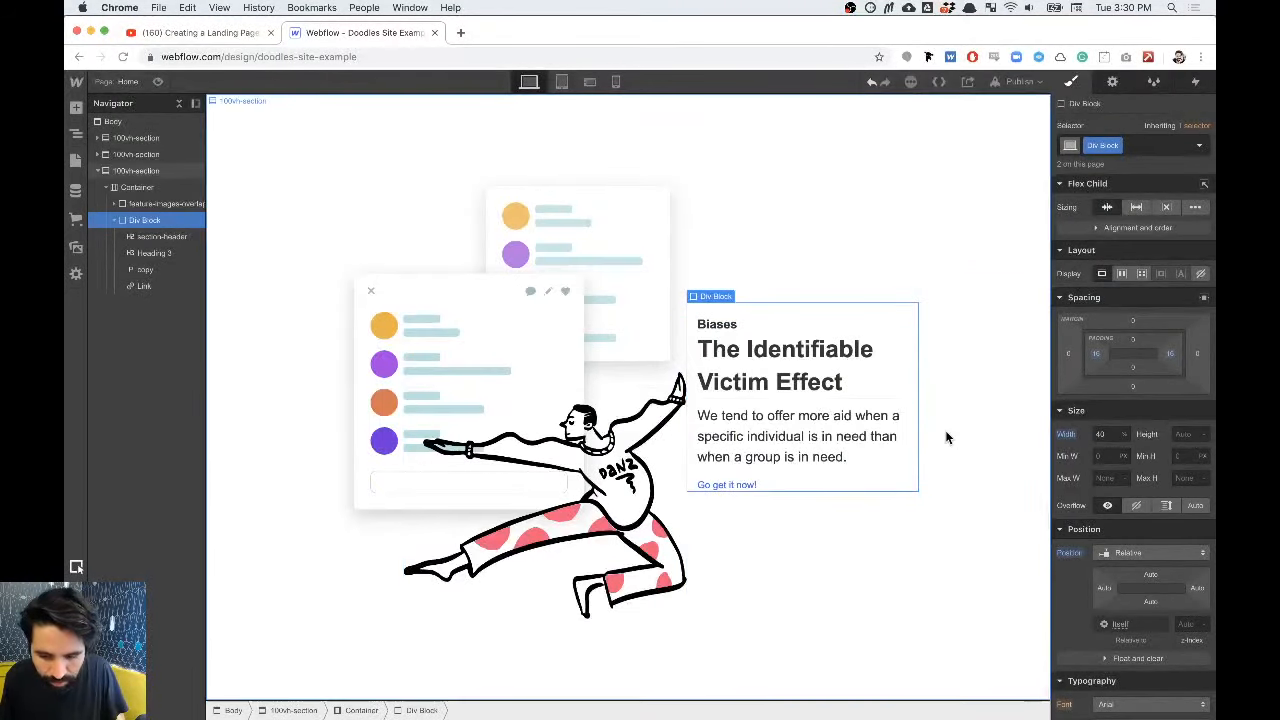
Step: Delete both window card images and the dancer illustration from the white feature section's overlapped images block
click(841, 524)
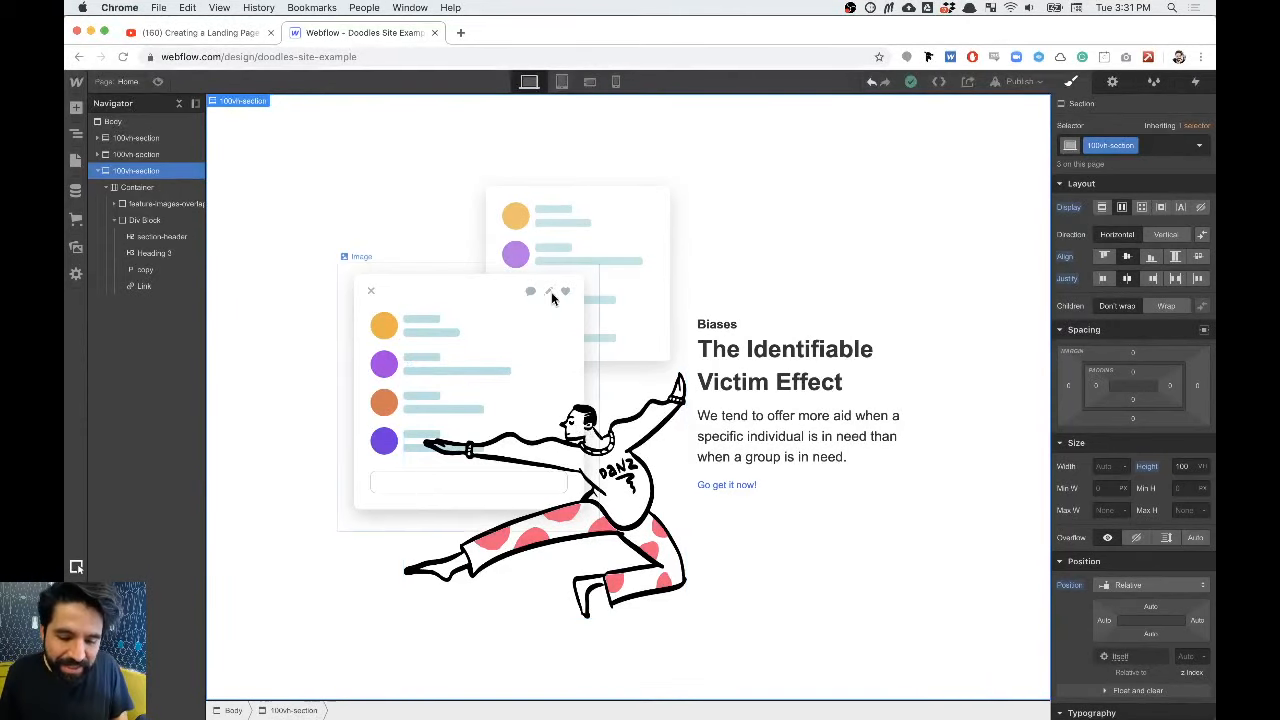
click(527, 316)
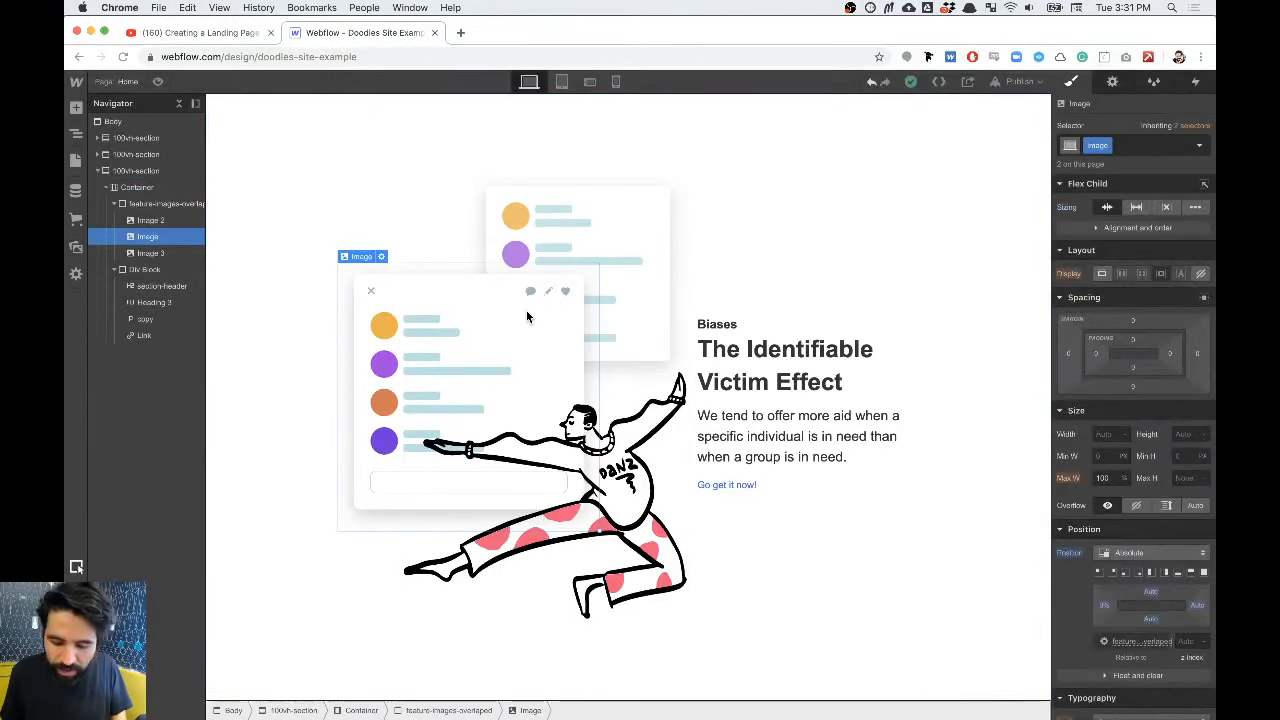
key(Delete)
click(610, 233)
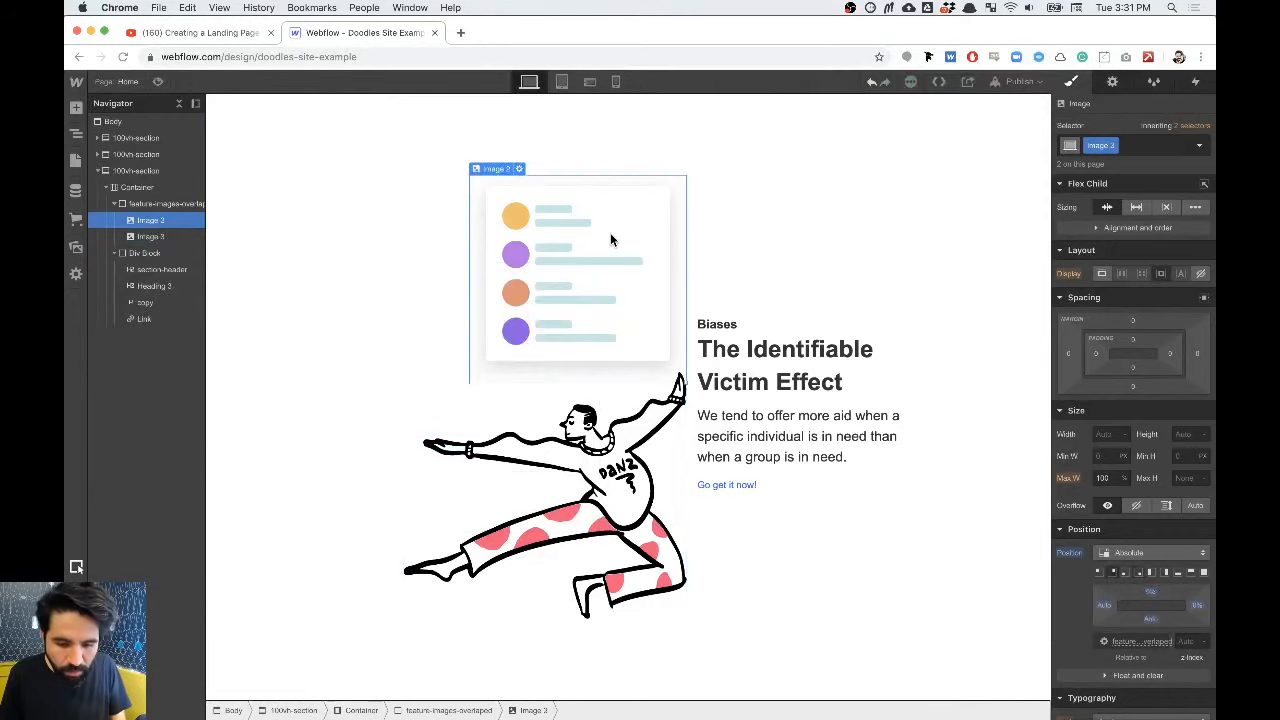
key(Delete)
key(Delete)
click(497, 375)
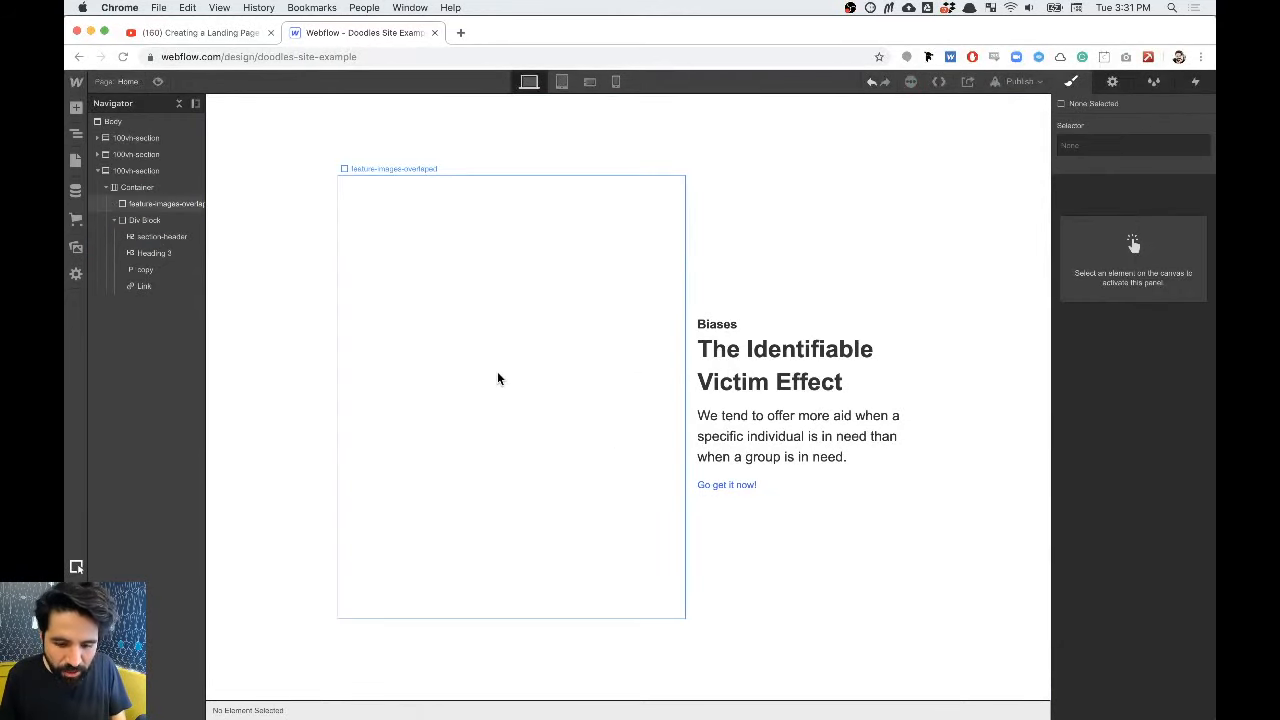
Step: Switch to InVision Studio and copy the images group of the "Illusion of validity" section onto an empty canvas area
key(super+Tab)
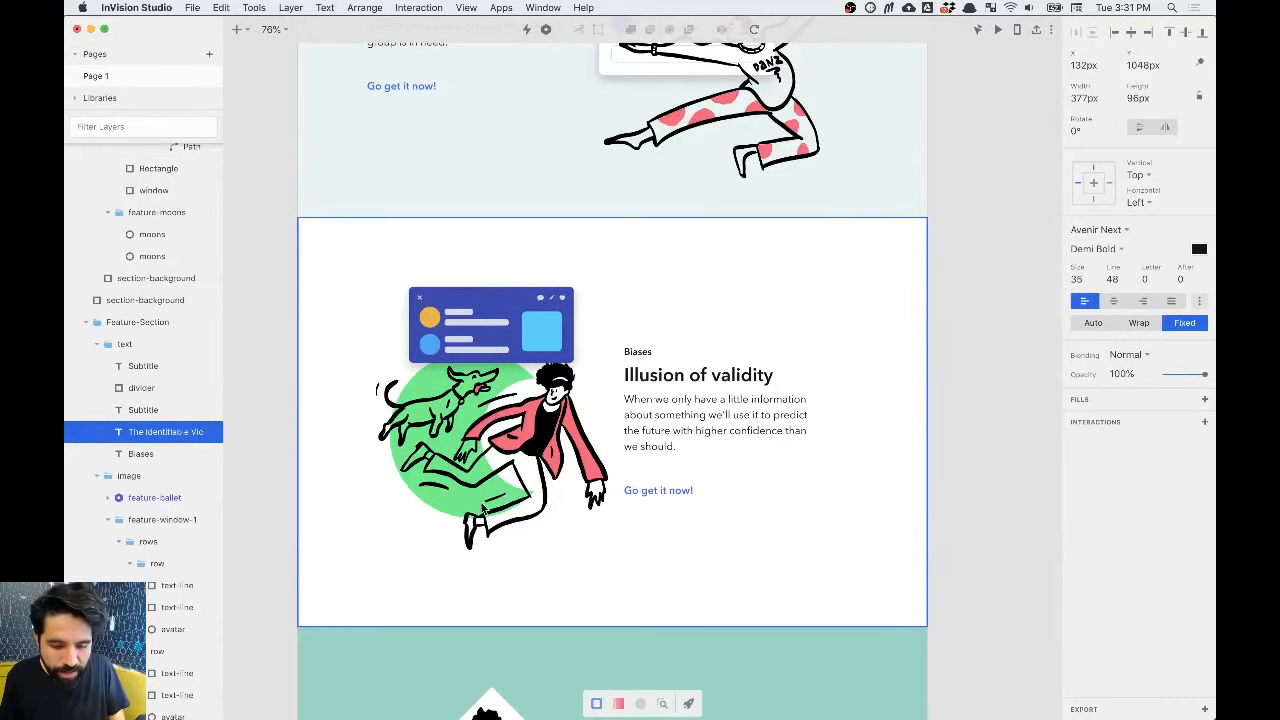
click(477, 314)
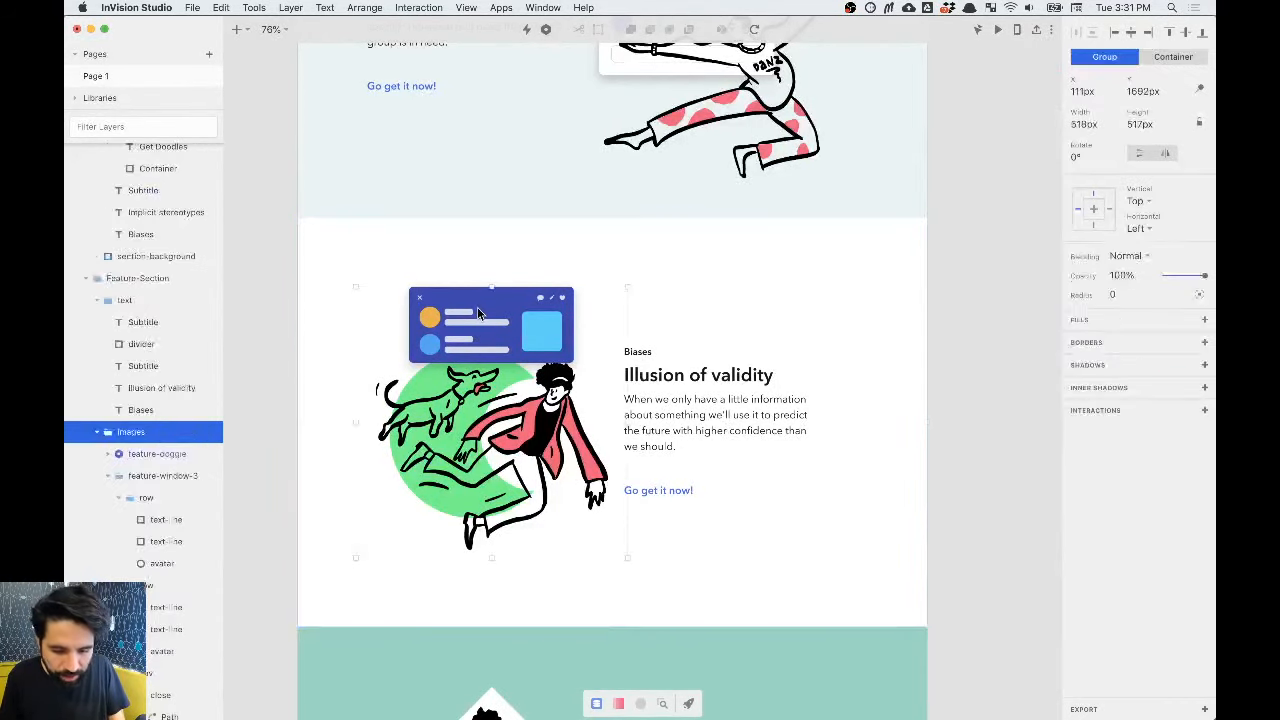
scroll(477, 310, down, 5)
scroll(474, 338, left, 10)
scroll(646, 350, right, 5)
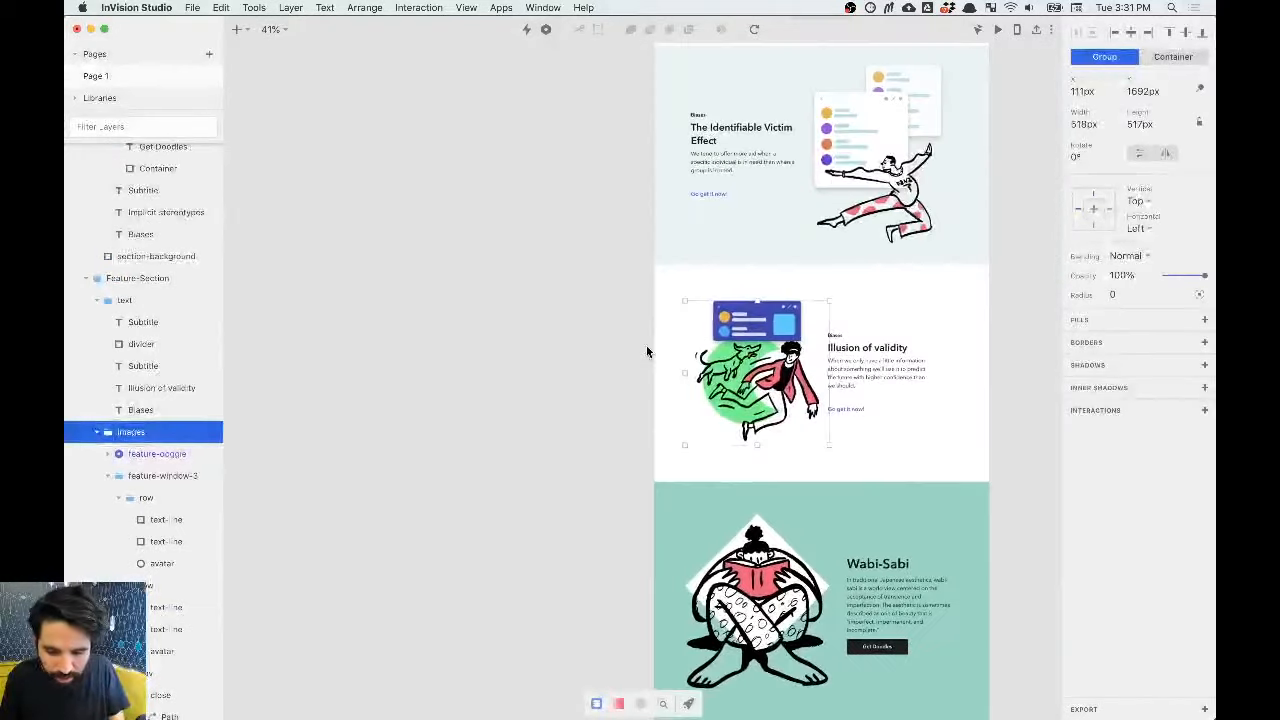
scroll(410, 340, left, 5)
click(410, 340)
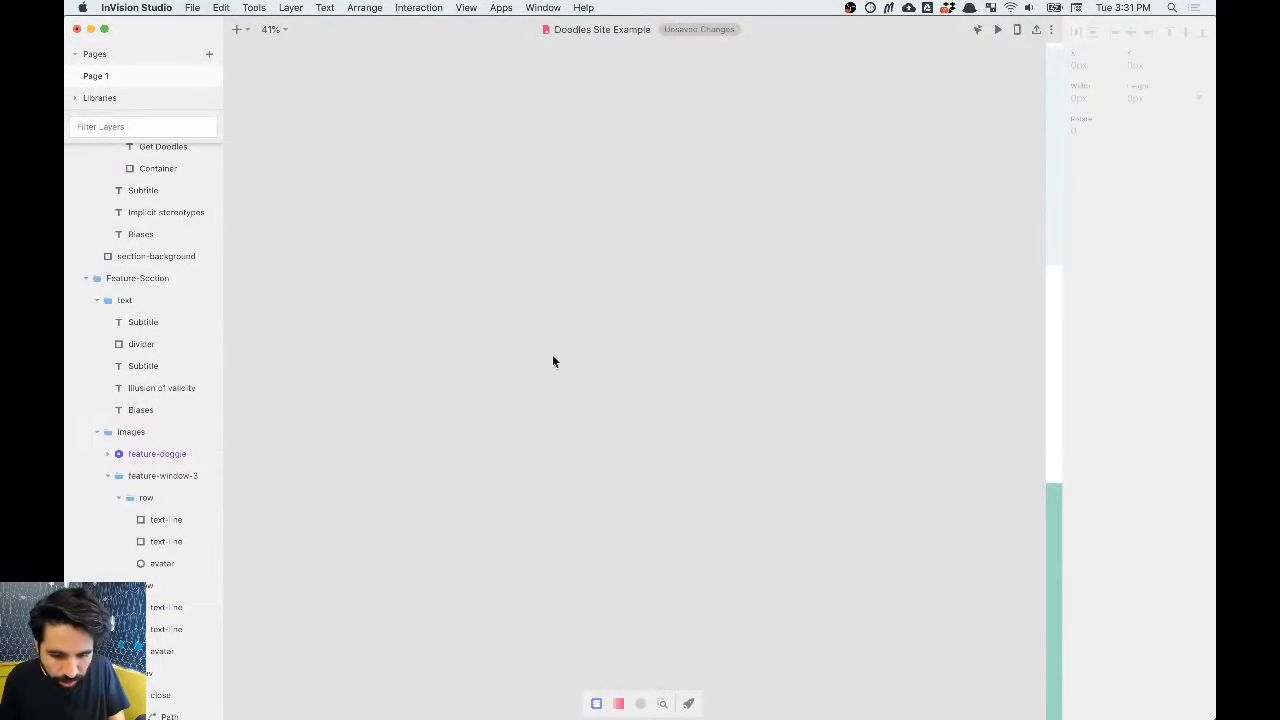
key(super+v)
Step: Ungroup the pasted images group so the window card, dog illustration and moons are separate layers
scroll(591, 357, up, 3)
double_click(656, 294)
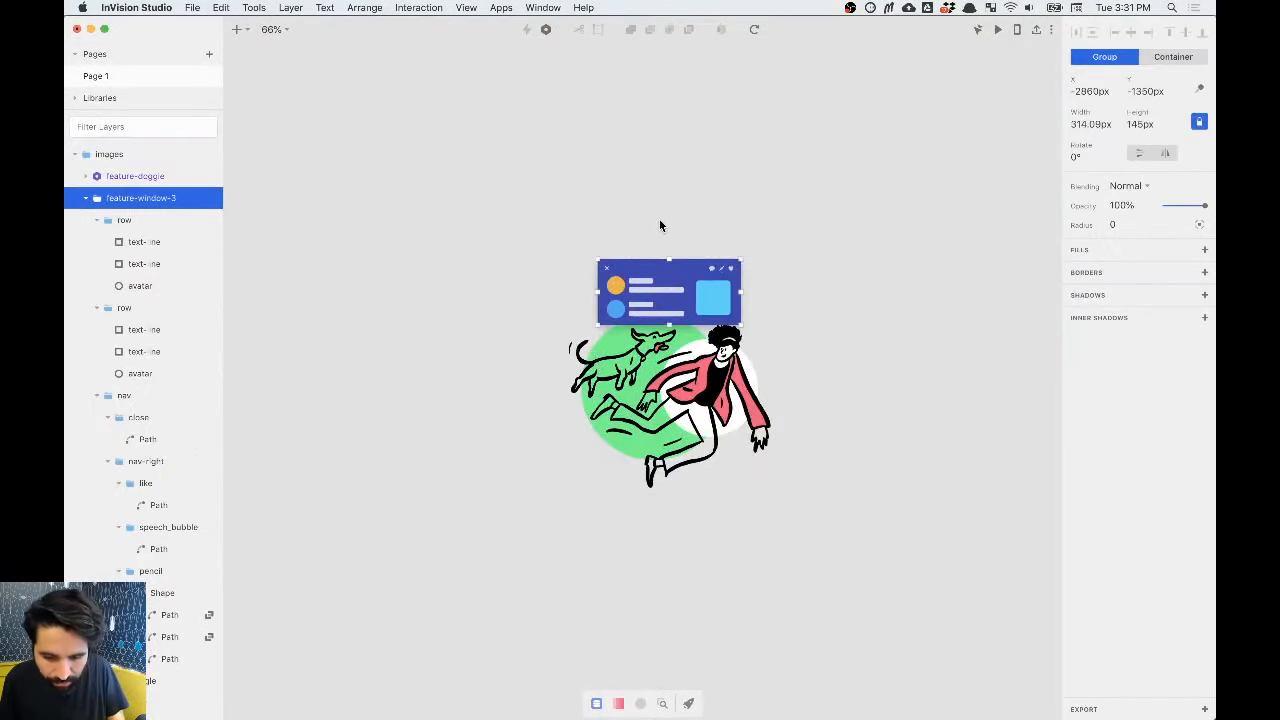
click(660, 221)
click(663, 293)
key(super+shift+g)
Step: Try pulling the window card, dog illustration and moons apart, undo the moves, and select the card and illustration individually
click(649, 158)
drag(646, 267, 607, 189)
drag(735, 385, 796, 486)
drag(676, 371, 635, 333)
key(super+z)
key(super+z)
key(super+z)
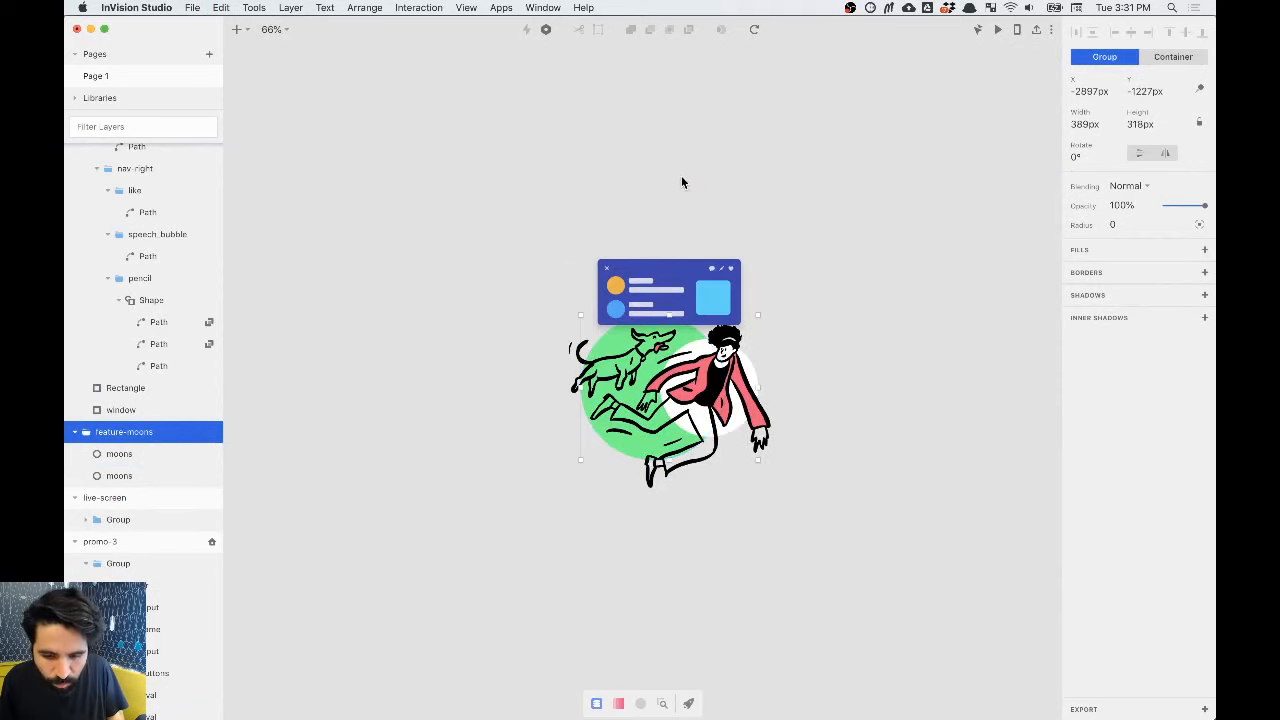
click(688, 277)
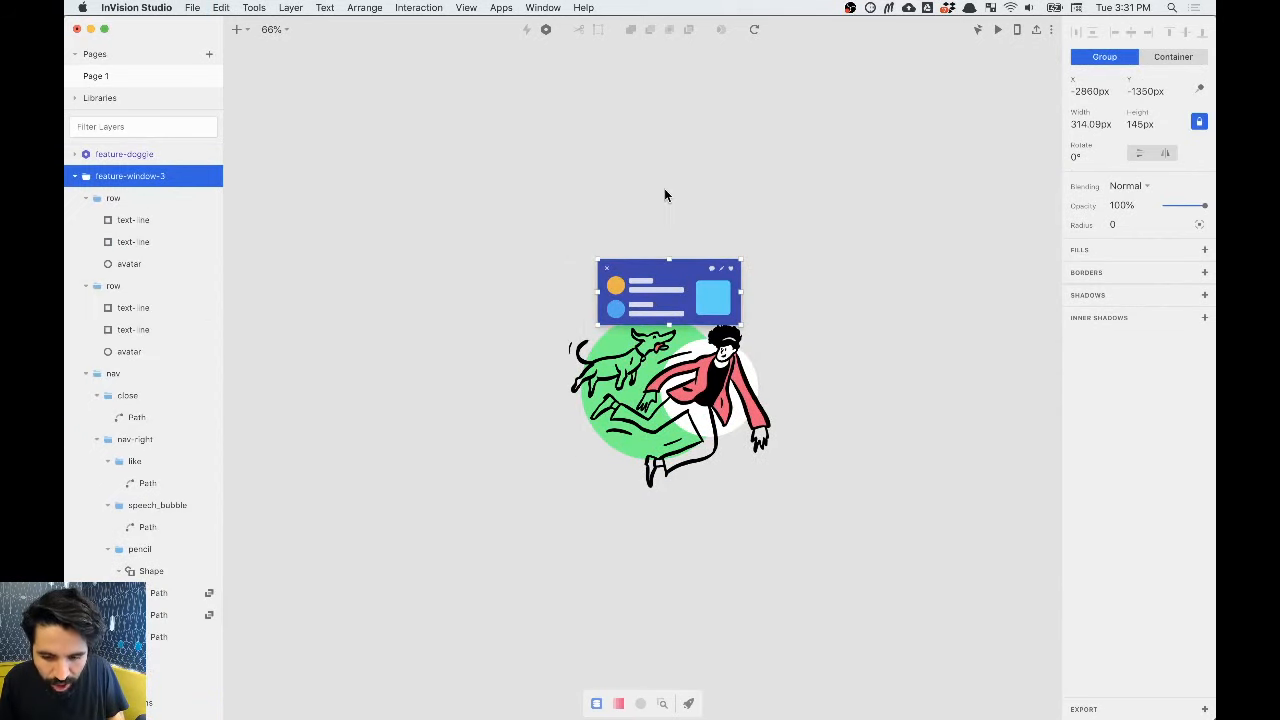
click(716, 402)
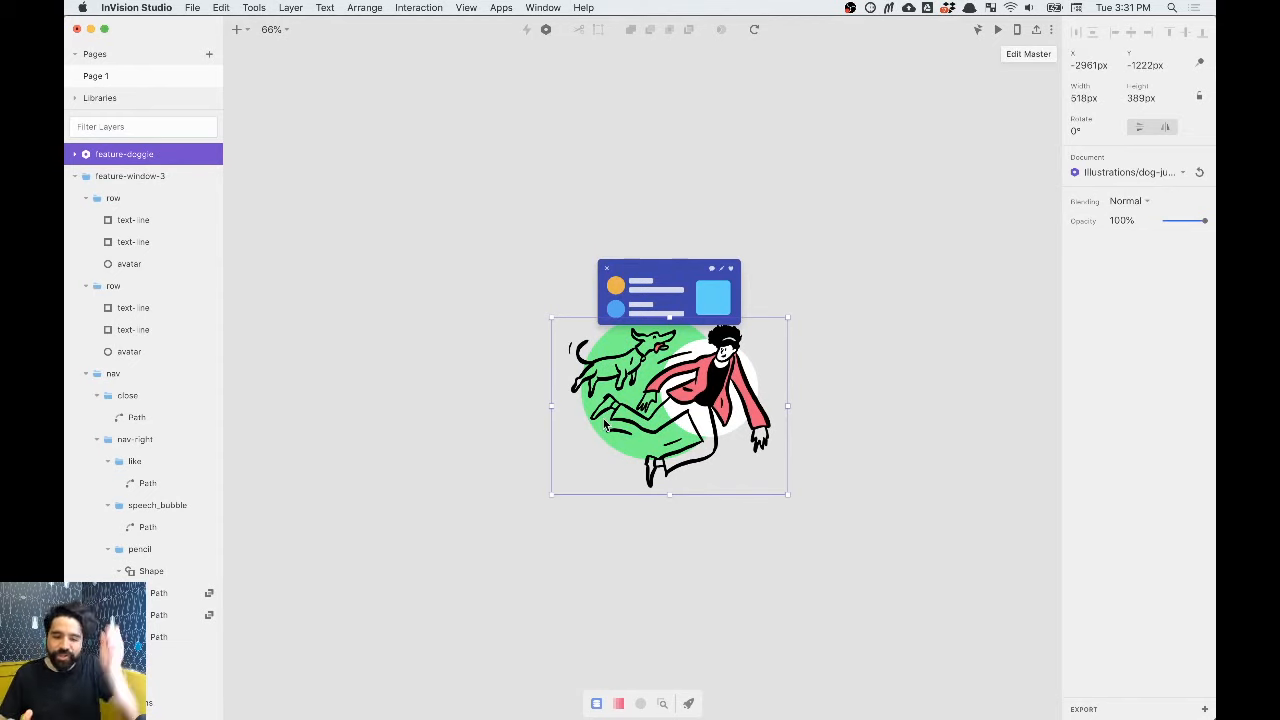
Step: Switch to Webflow and search for the Image element to add inside the white feature section's overlapped images block
key(super+Tab)
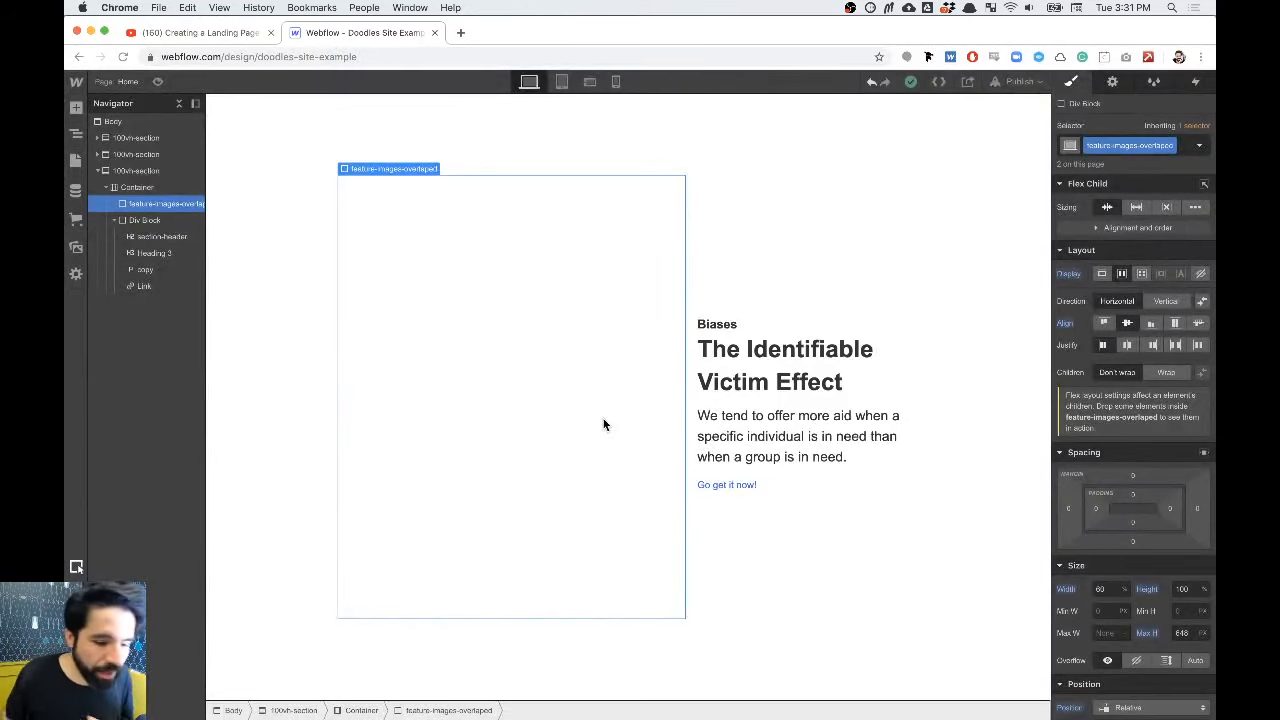
key(super+e)
text(im)
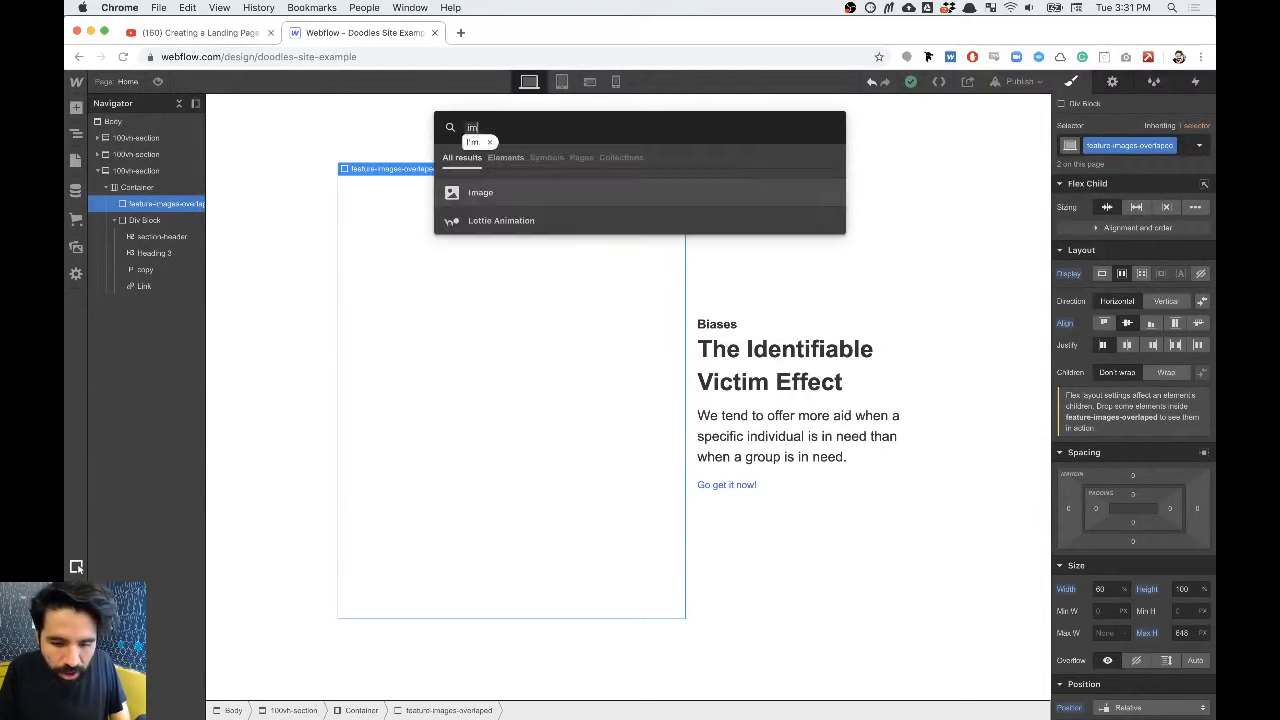
Step: Add three Image elements inside the feature-images-overlaped div block
key(Return)
key(super+e)
text(im)
key(Return)
key(super+e)
text(im)
key(Return)
Step: Set the first image placeholder to the green circle asset, checking the mockup in InVision Studio
click(331, 356)
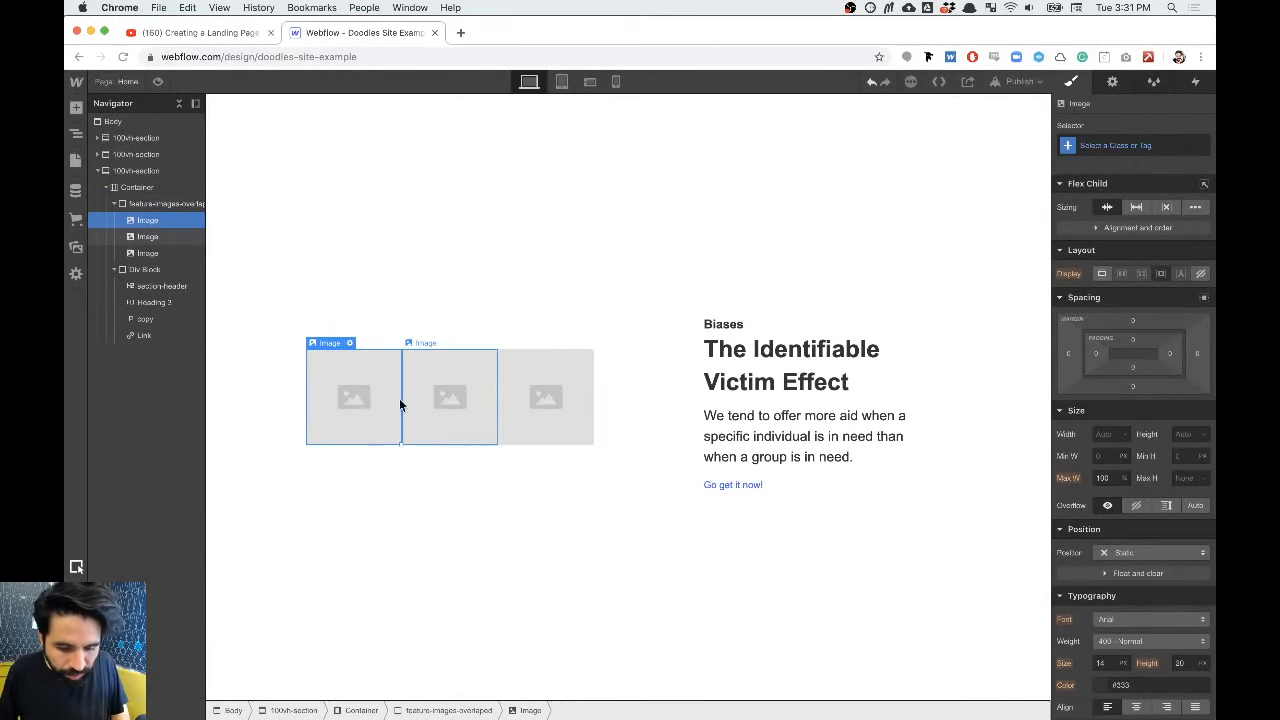
click(349, 341)
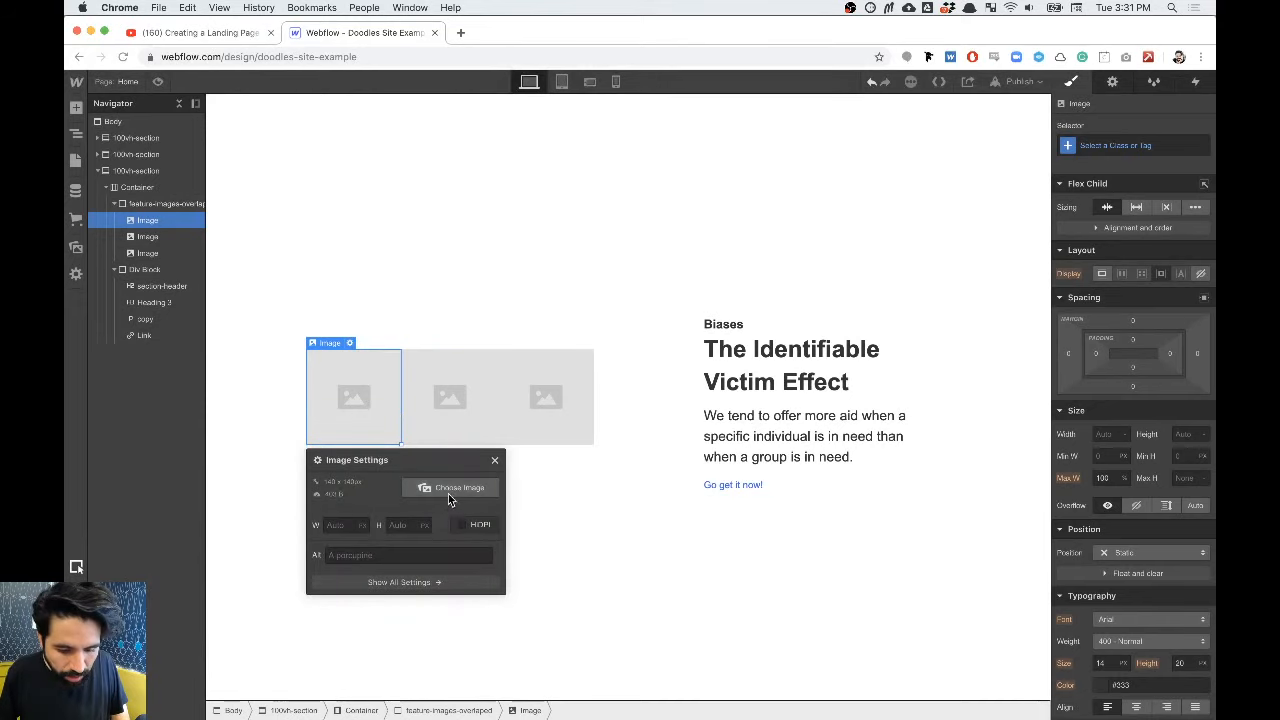
click(448, 493)
key(super+Tab)
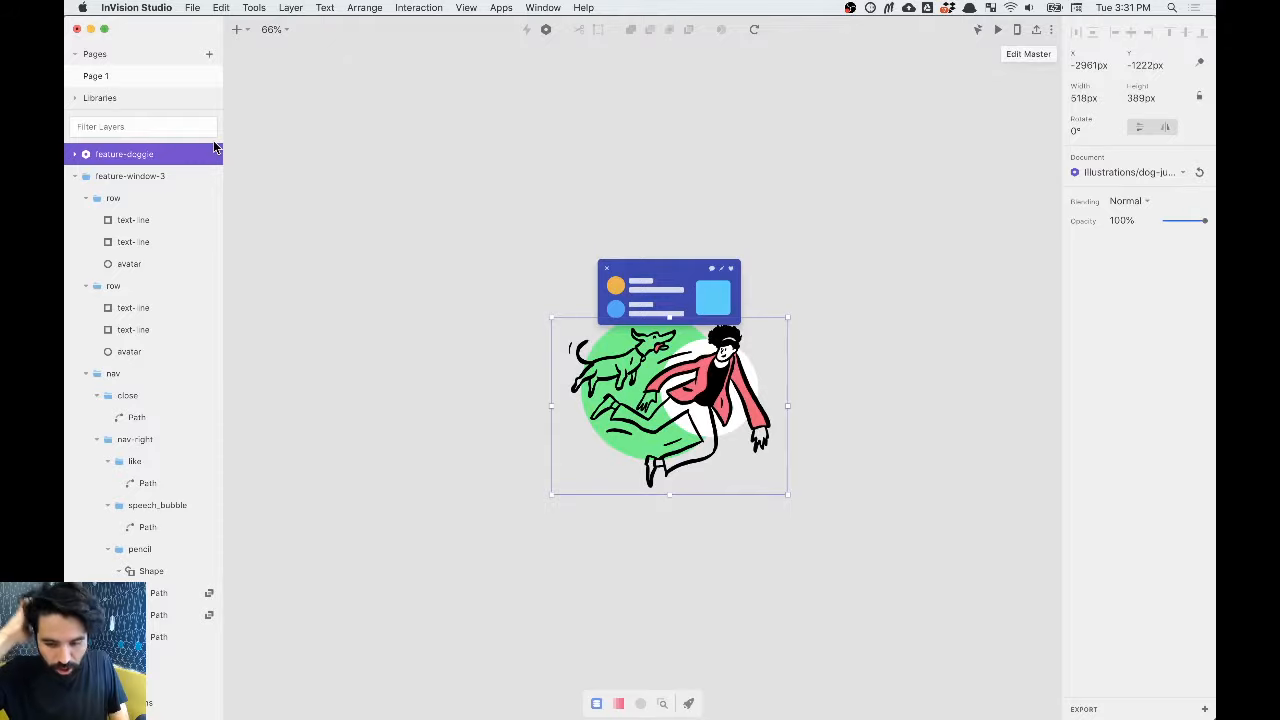
key(super+Tab)
click(175, 288)
key(super+Tab)
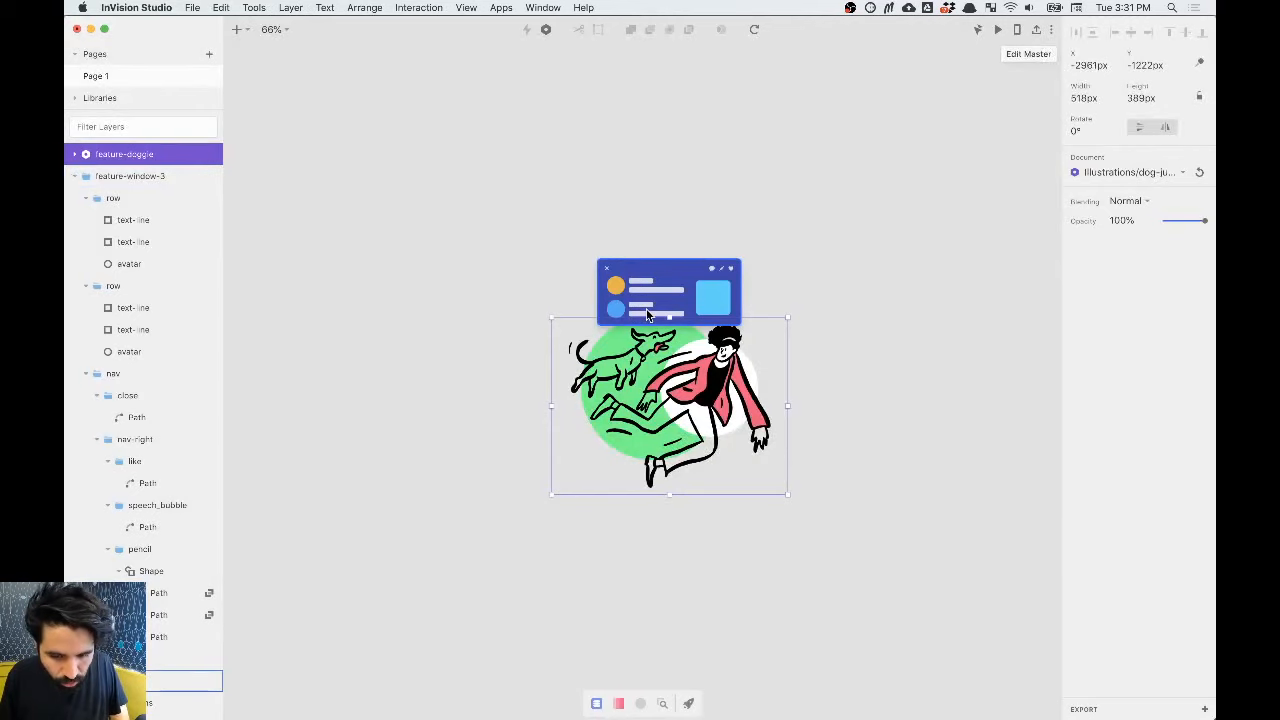
key(super+Tab)
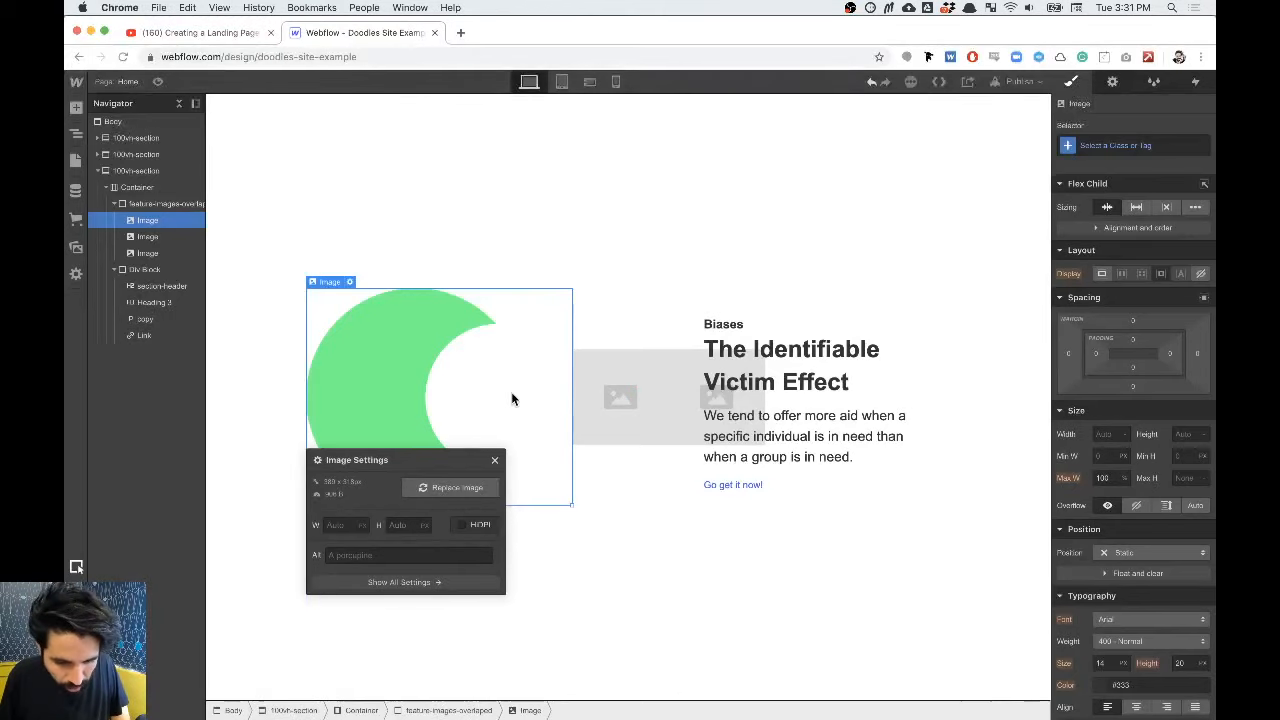
Step: Set the second image placeholder to the blue window SVG asset and check the mockup again in InVision Studio
click(622, 379)
click(616, 343)
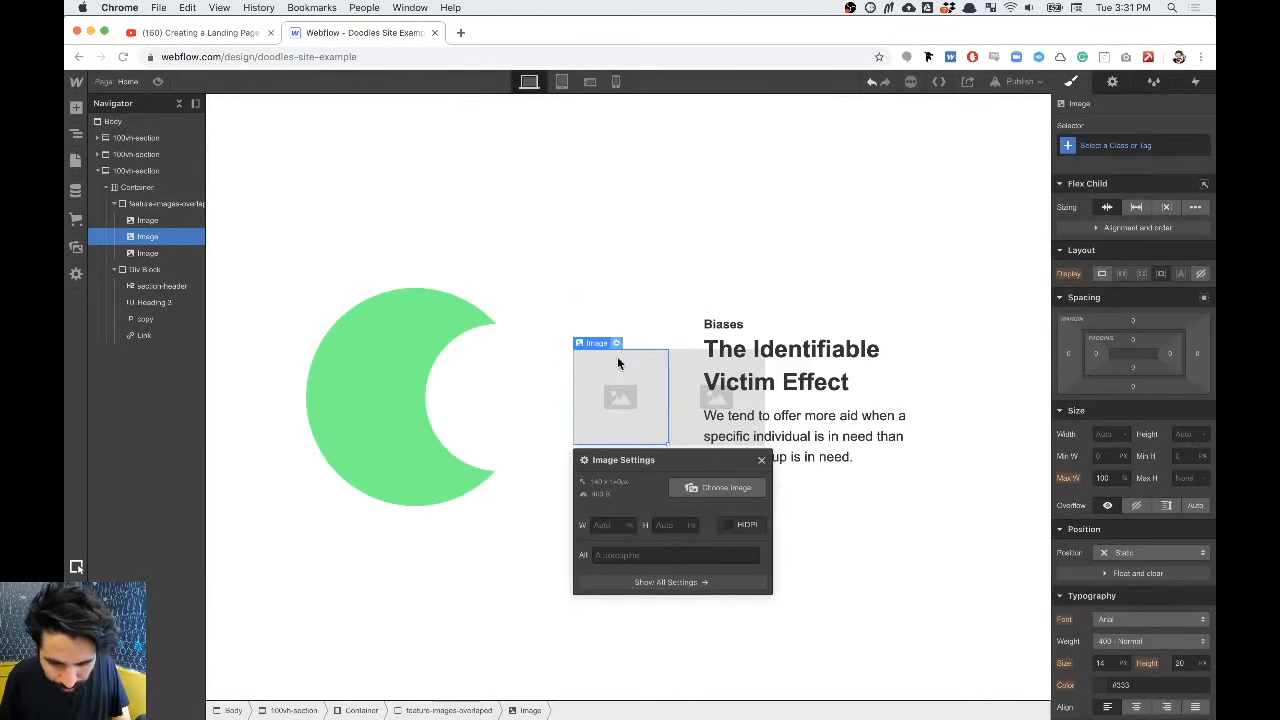
click(710, 488)
click(168, 443)
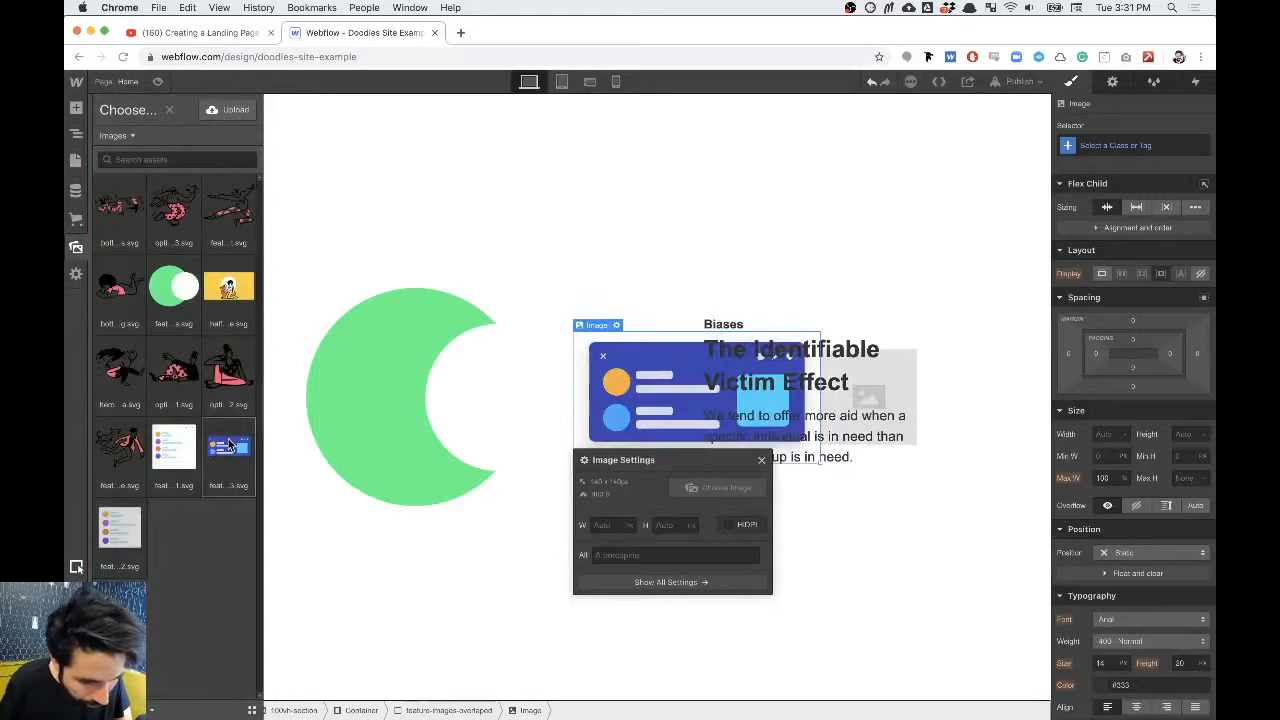
key(super+Tab)
key(super+Tab)
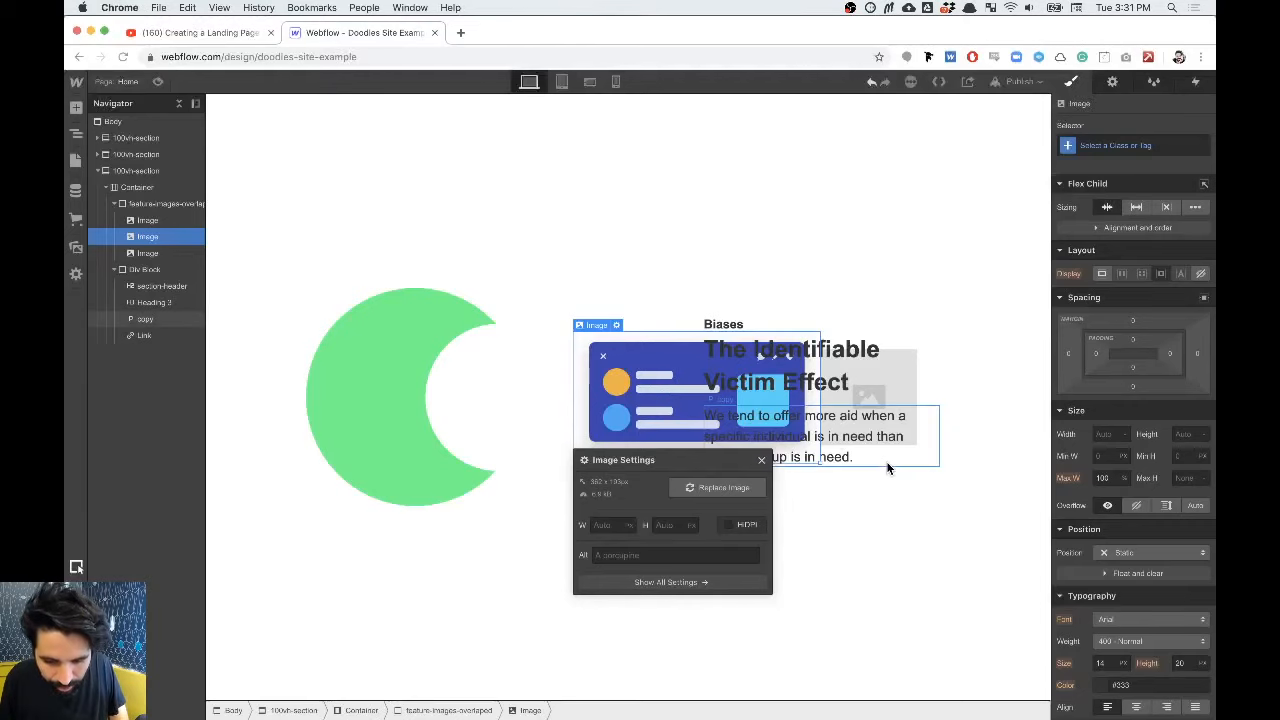
Step: Set the third image placeholder to the illustration of the running dog and person, and close its image settings
click(138, 253)
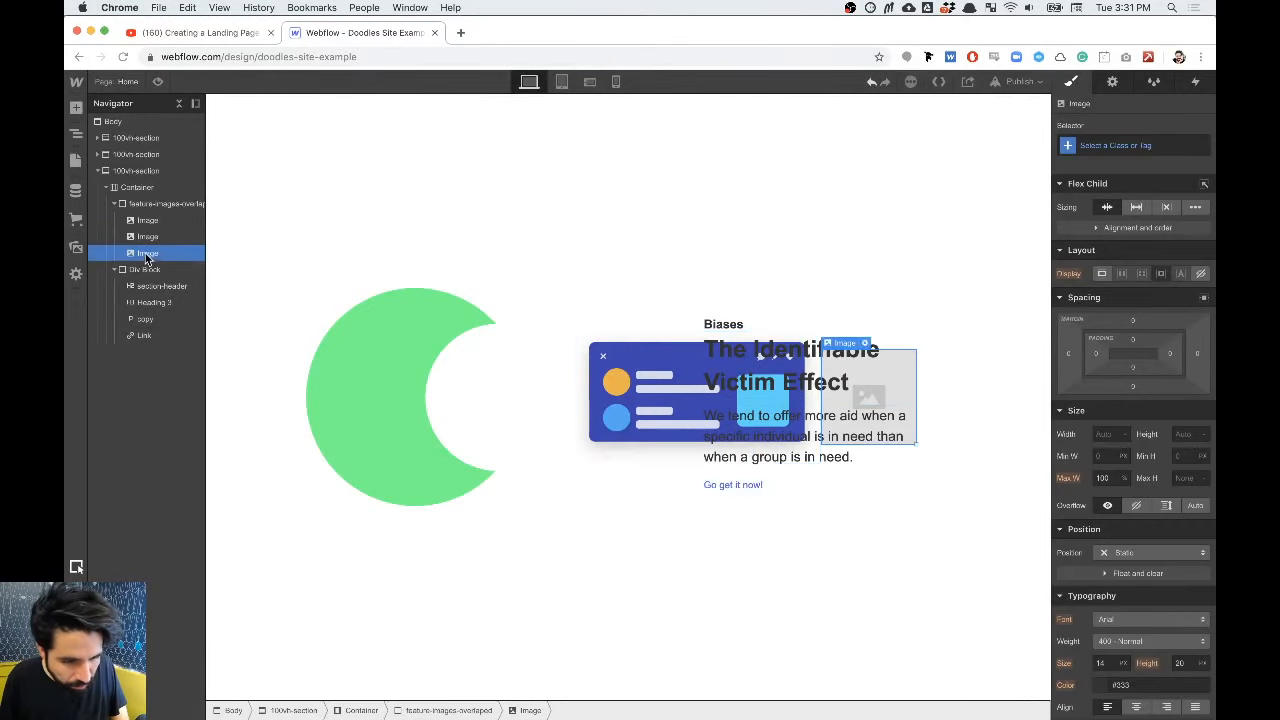
click(865, 344)
click(958, 488)
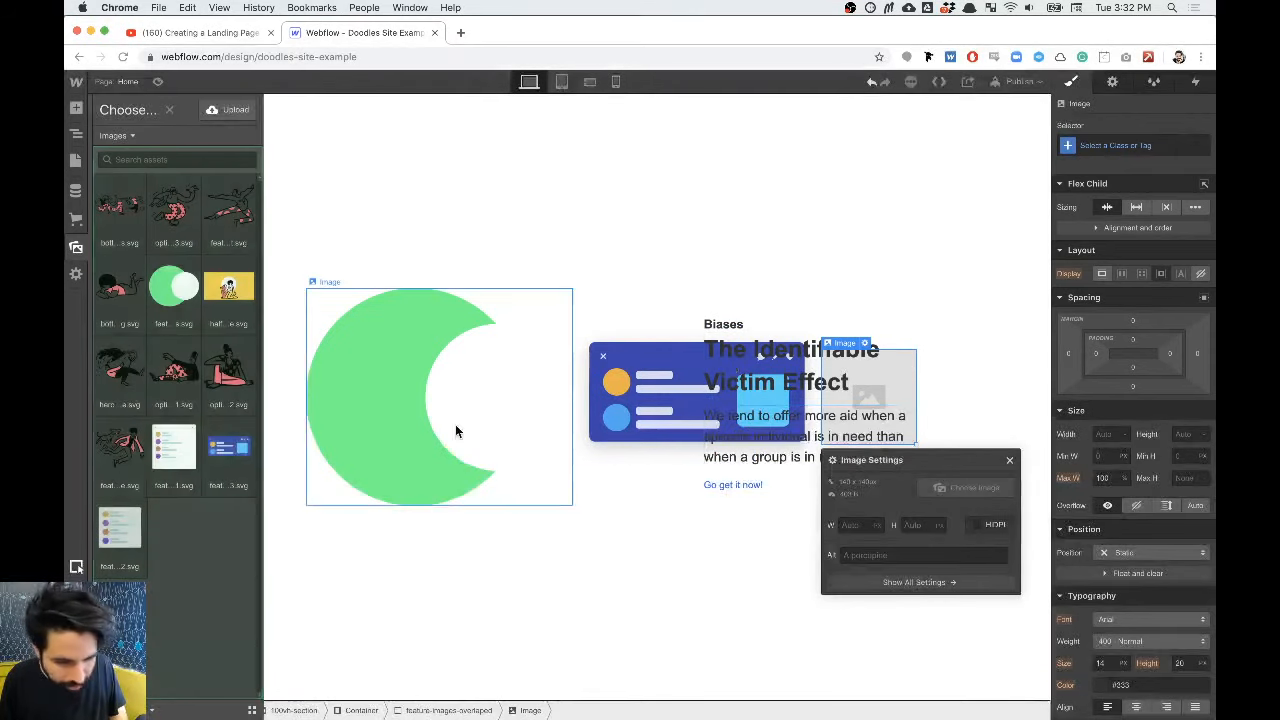
click(122, 453)
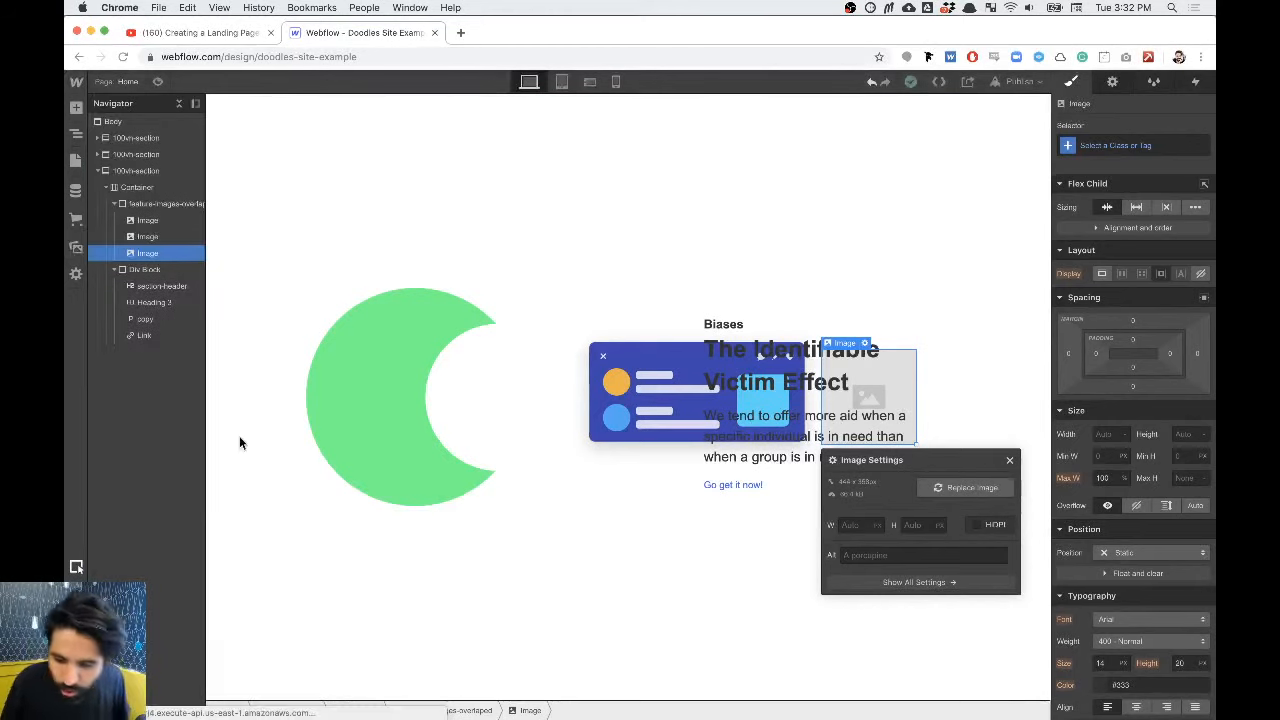
click(1010, 466)
Step: Set the feature-images-overlaped flex layout to vertical direction with centered justification and check how the sections look
click(413, 570)
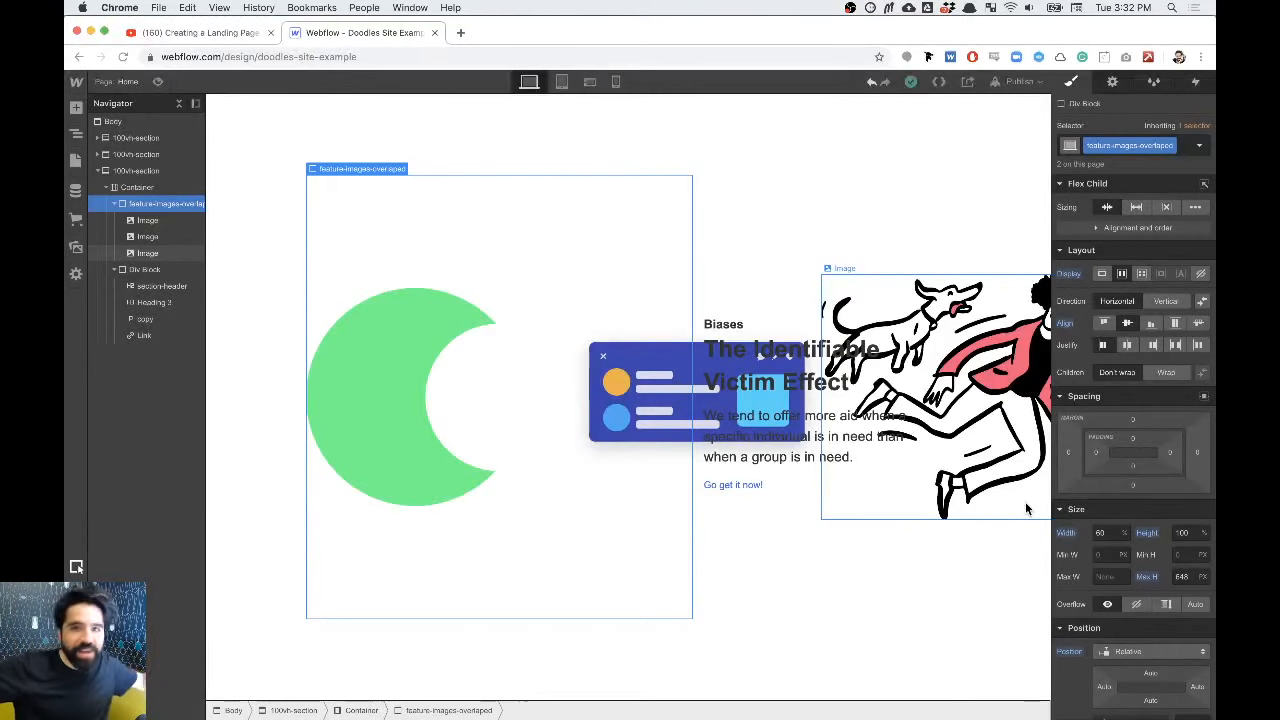
click(1168, 302)
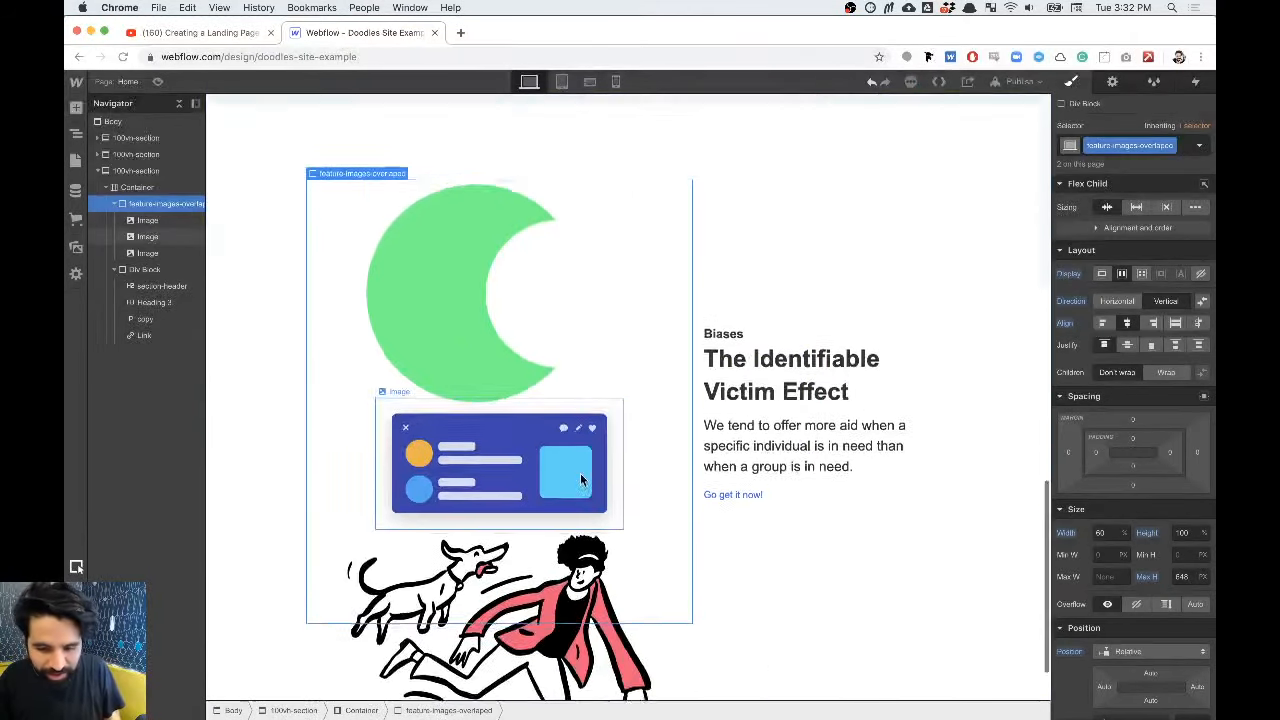
scroll(580, 478, down, 6)
scroll(580, 475, up, 1)
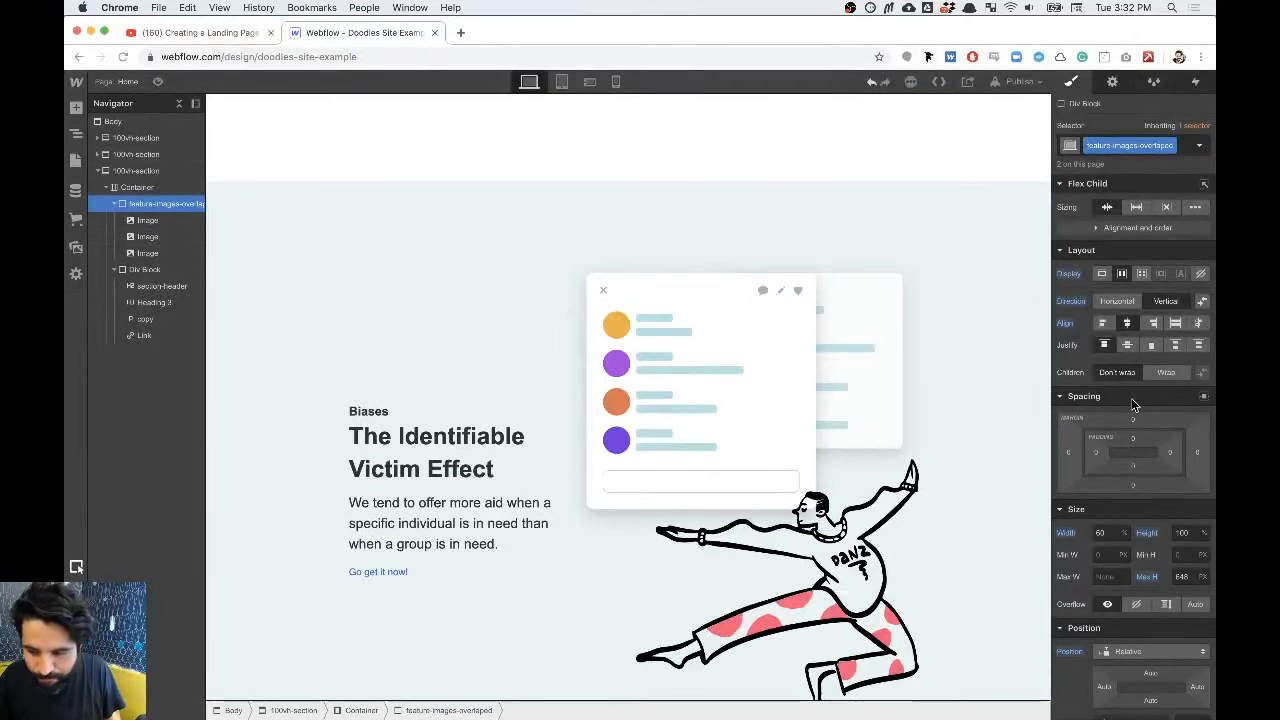
click(1129, 347)
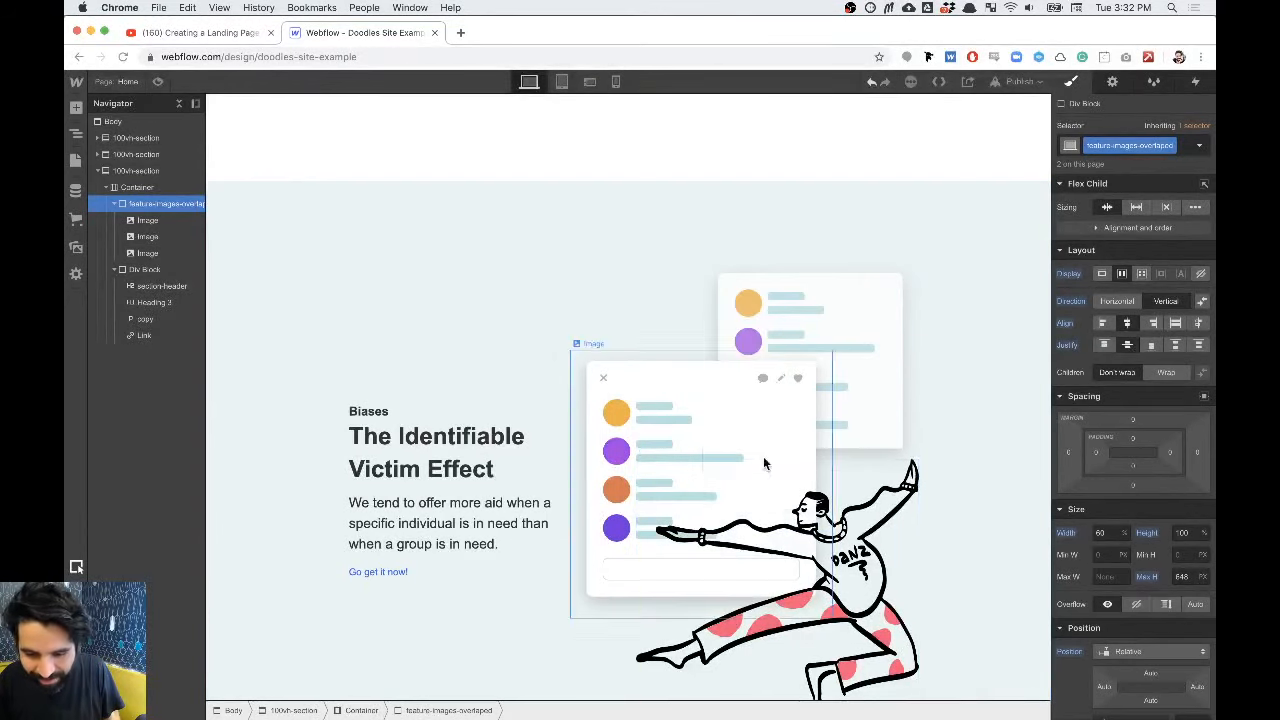
scroll(750, 400, up, 5)
scroll(357, 383, up, 1)
scroll(350, 383, down, 1)
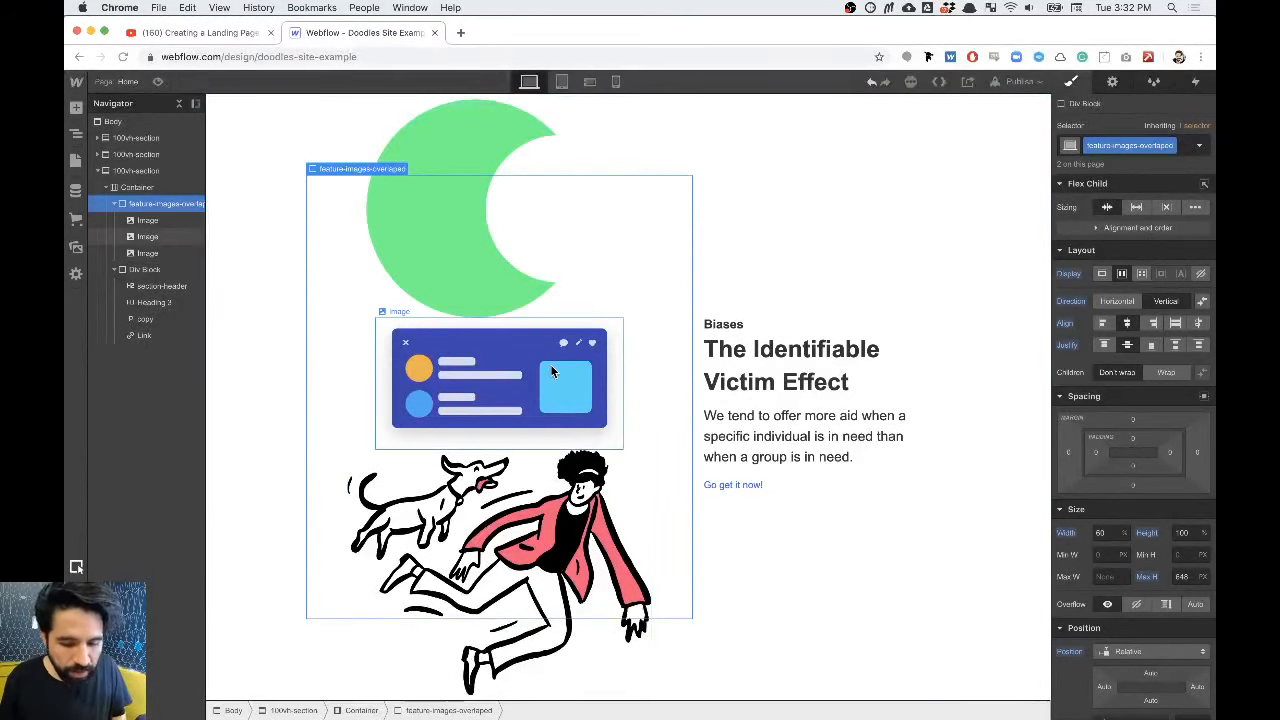
Step: Give the green circle image an Absolute position with the full-cover preset, 0% on all four sides
scroll(551, 371, up, 1)
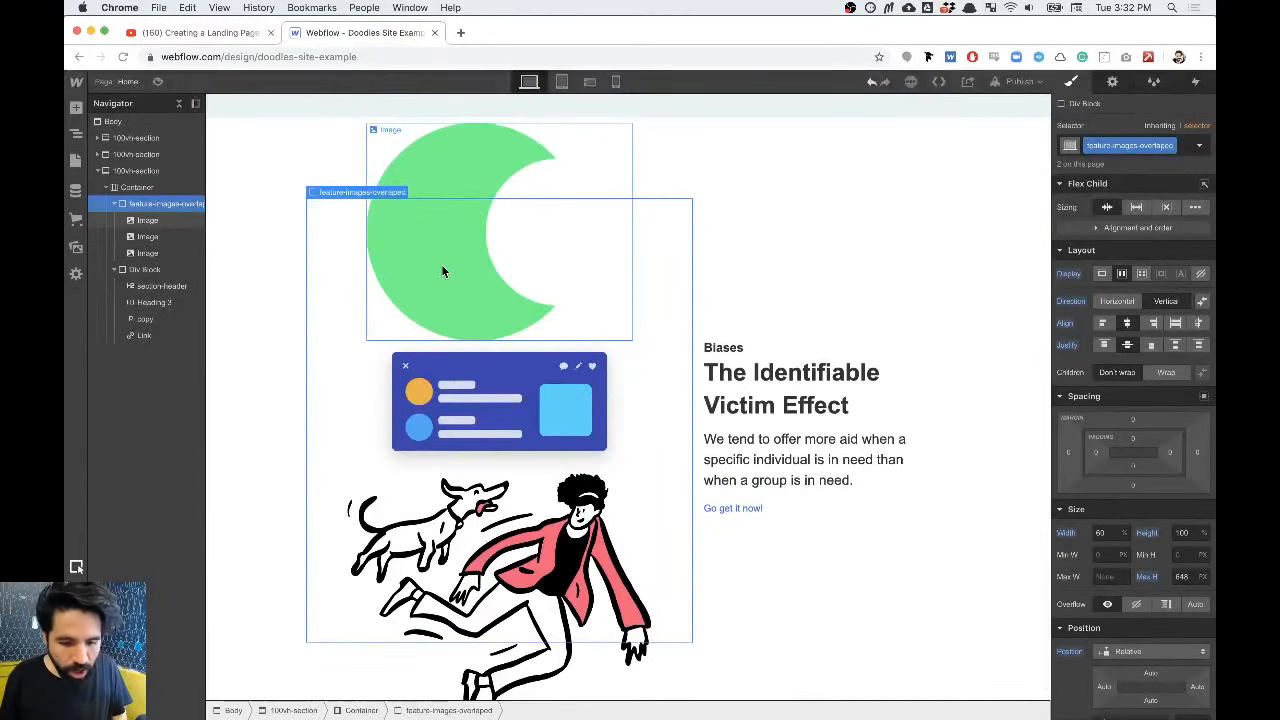
click(443, 271)
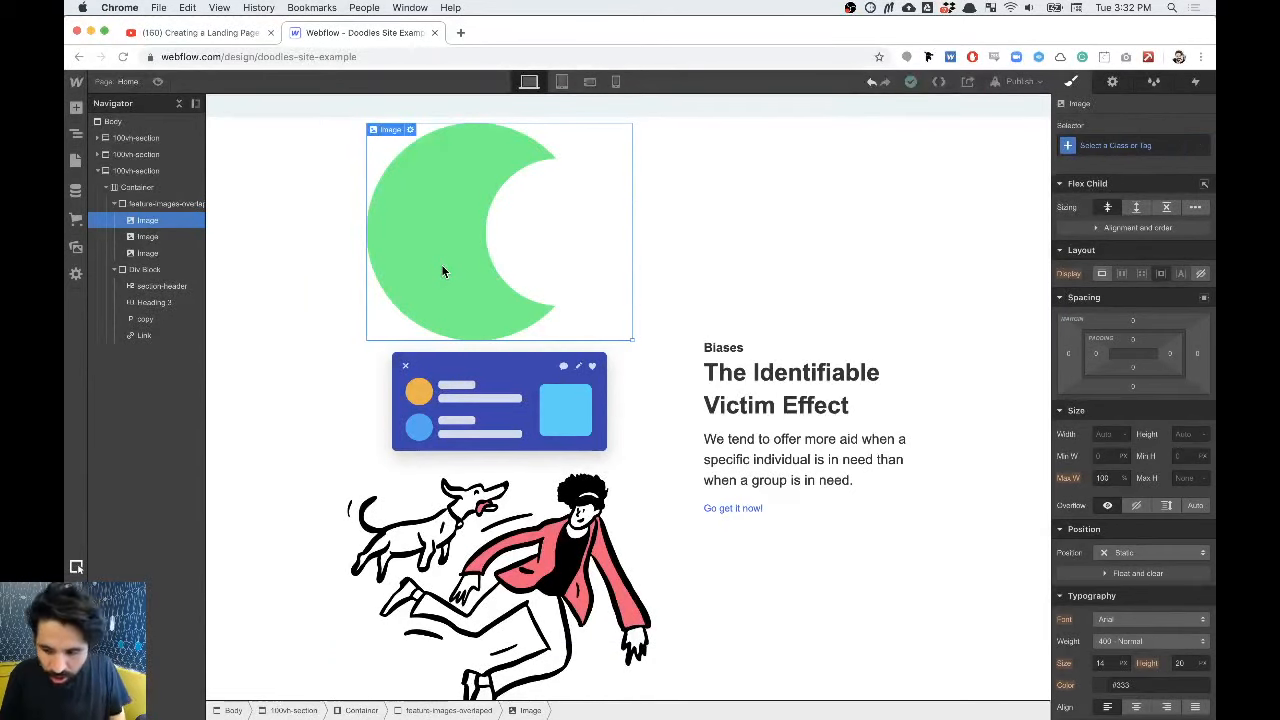
scroll(1140, 320, down, 5)
click(1140, 319)
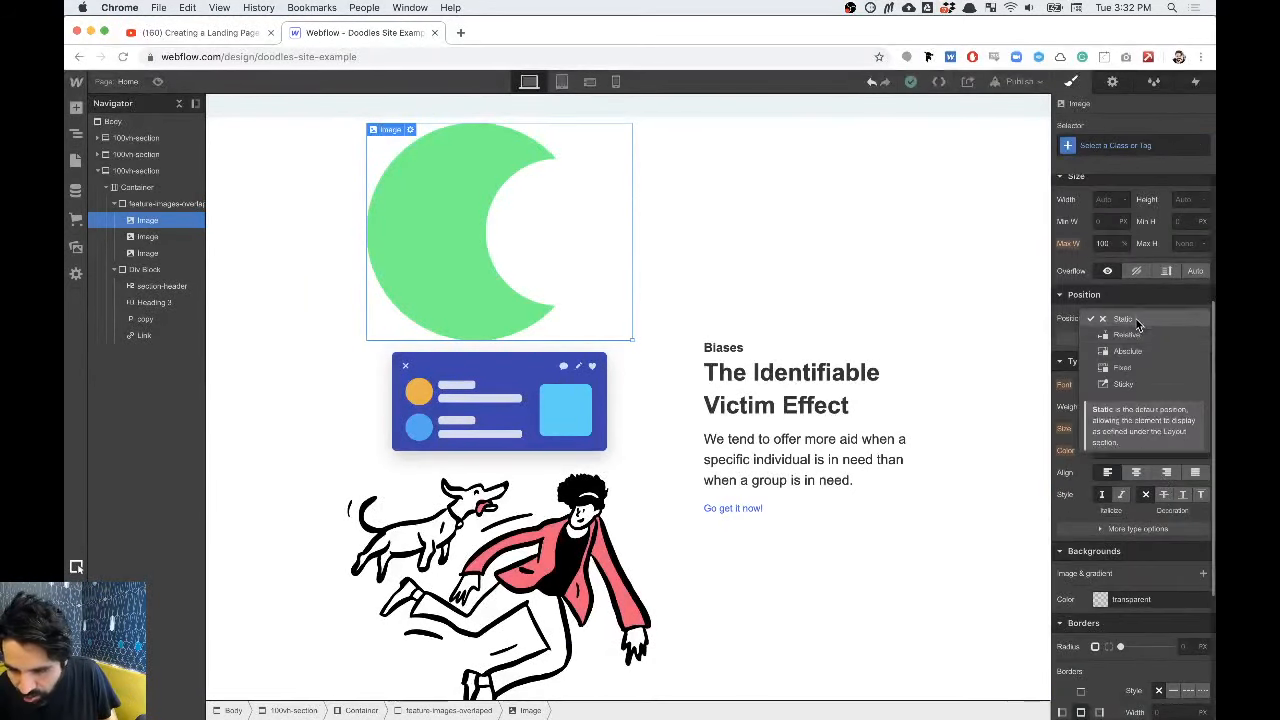
click(1146, 352)
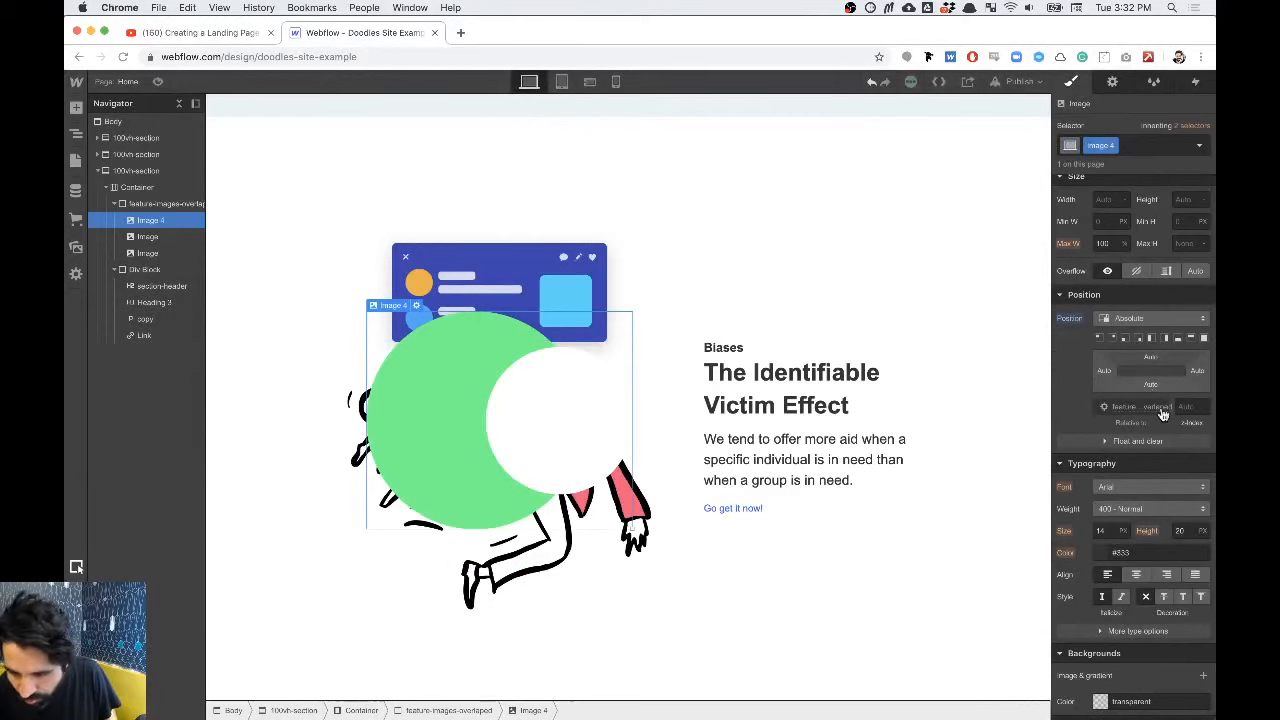
click(1204, 339)
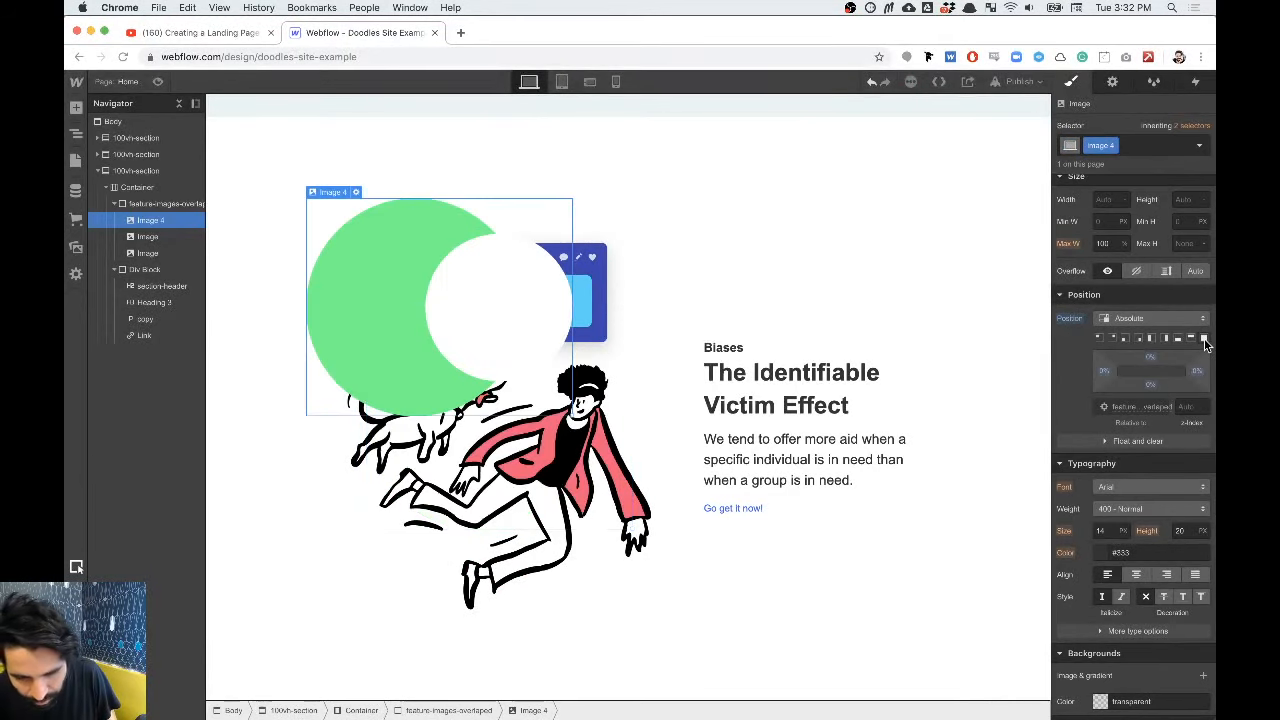
Step: Set the green circle image's top, bottom, left and right position offsets all to auto
click(1150, 358)
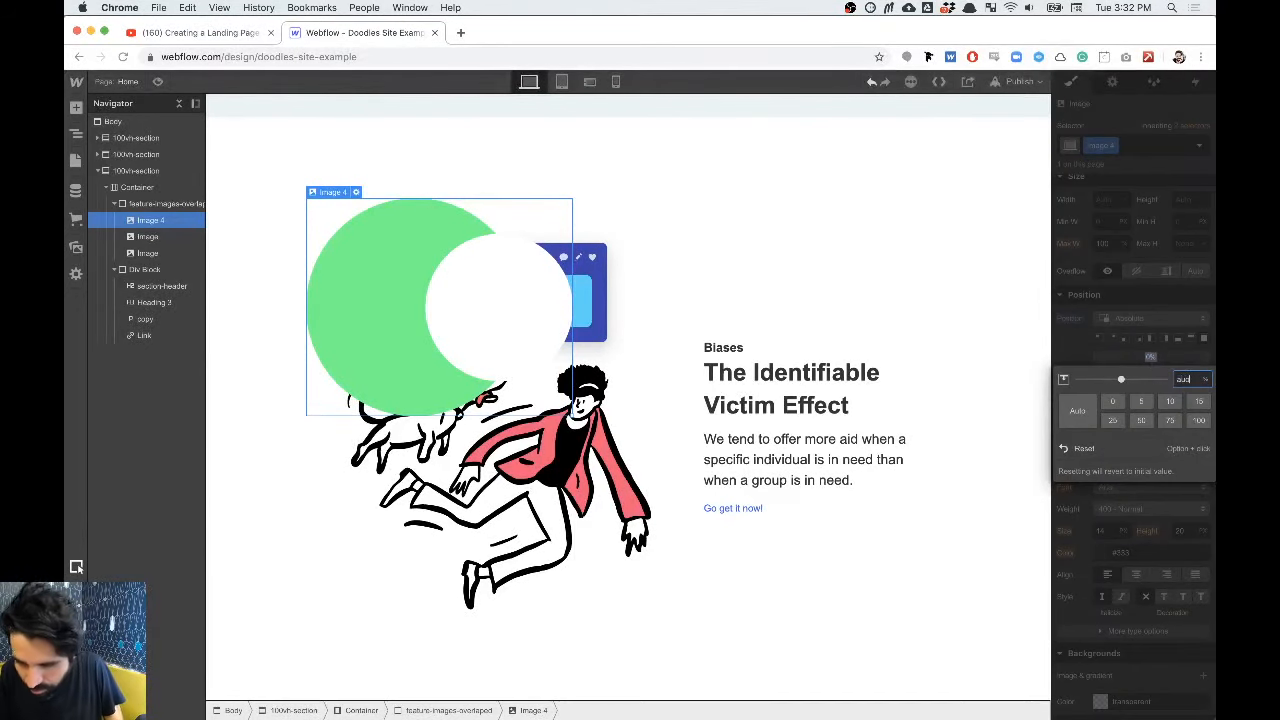
text(auto)
key(Return)
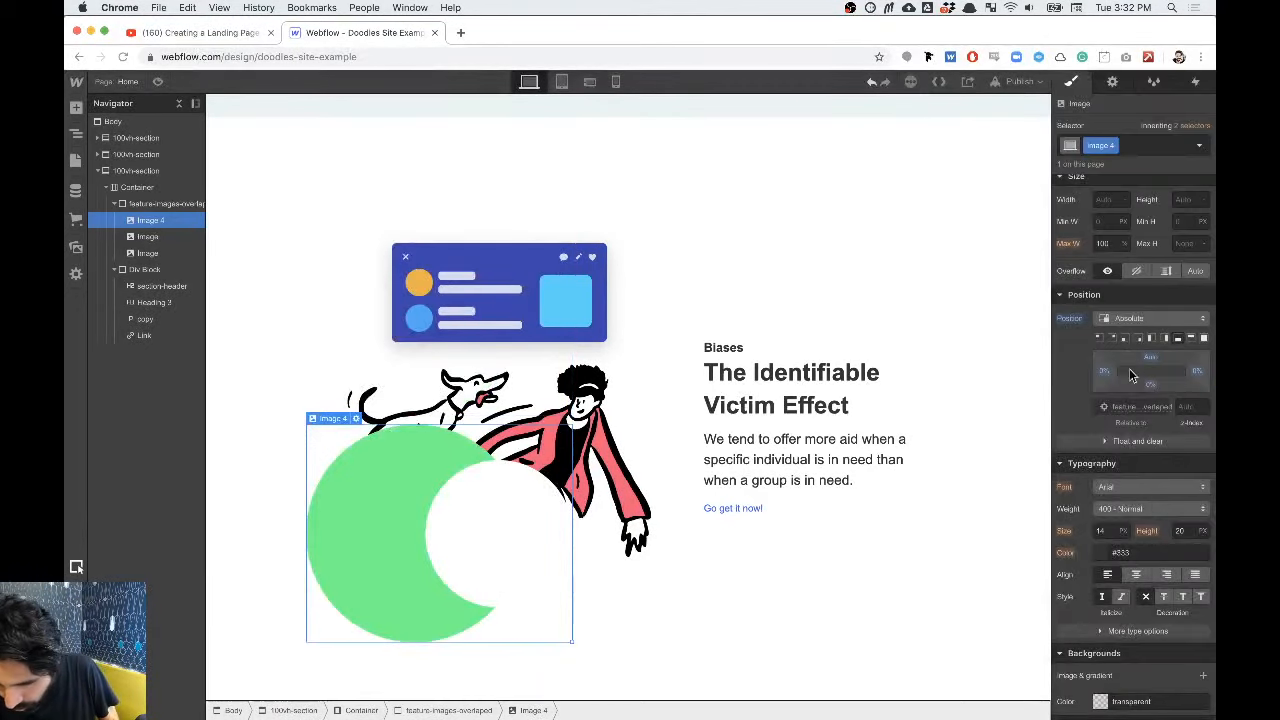
click(1151, 386)
text(0)
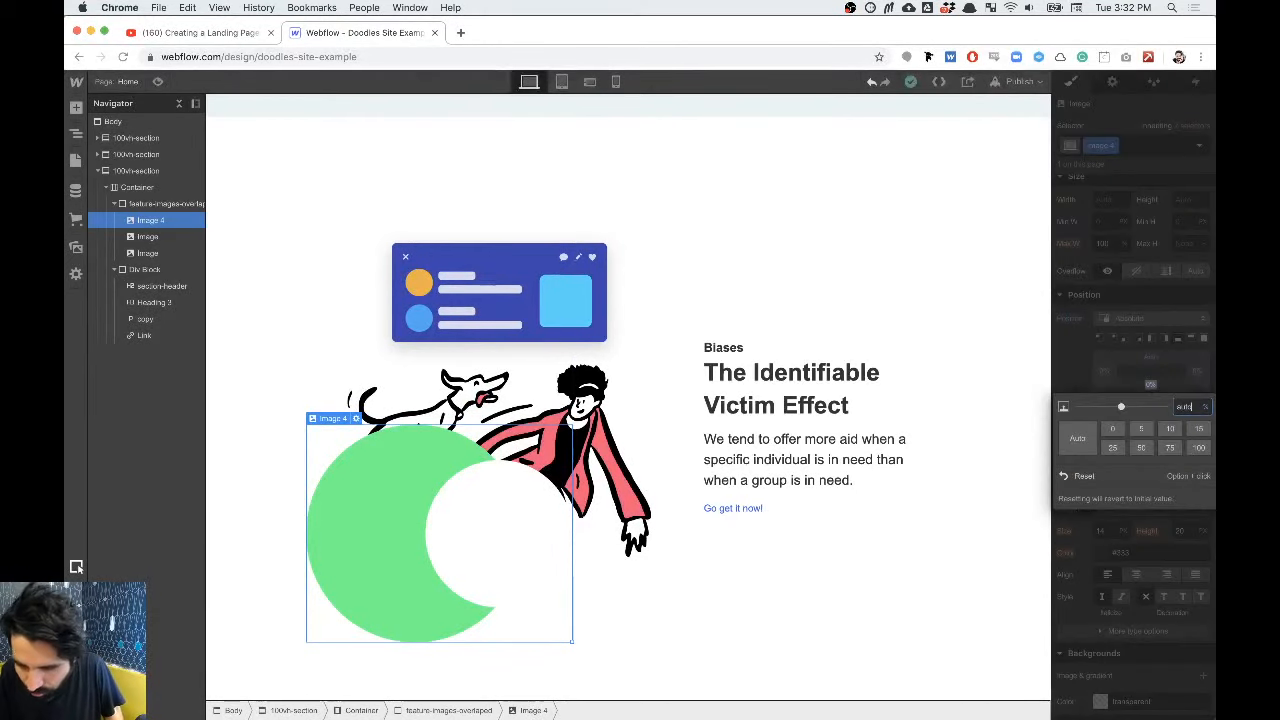
key(Return)
click(1103, 370)
text(auto)
key(Return)
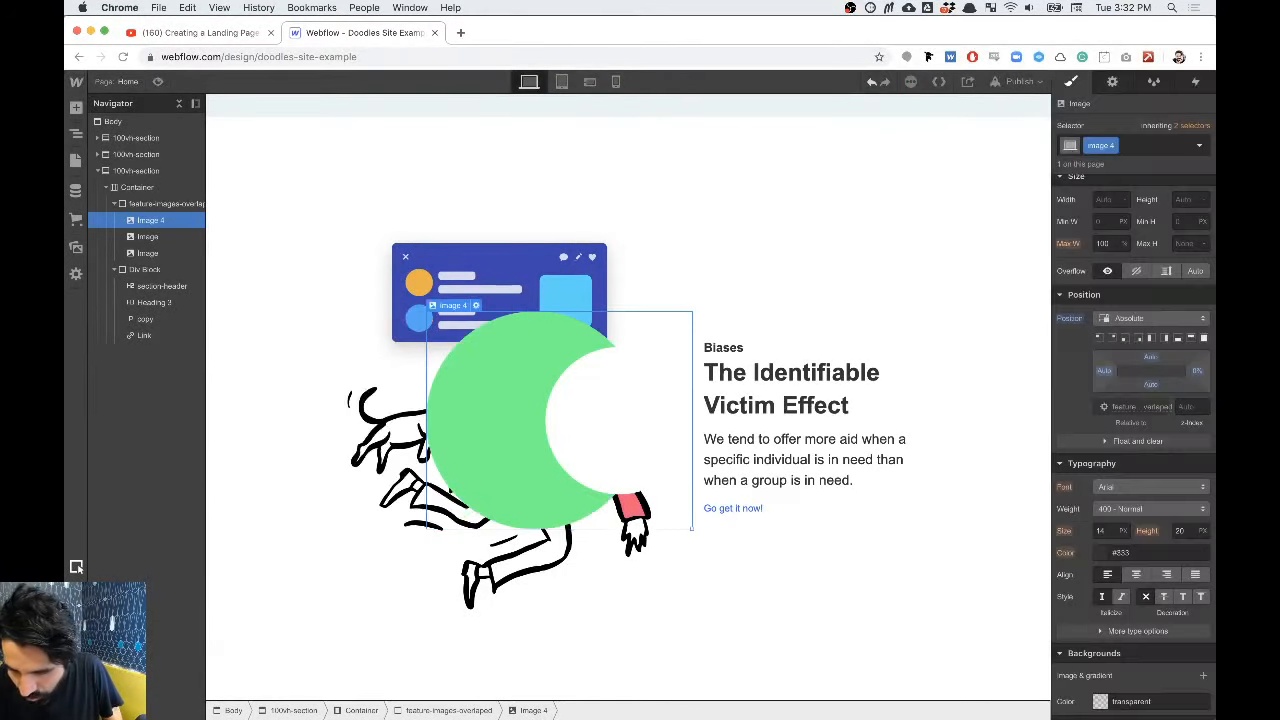
click(1194, 370)
text(auto)
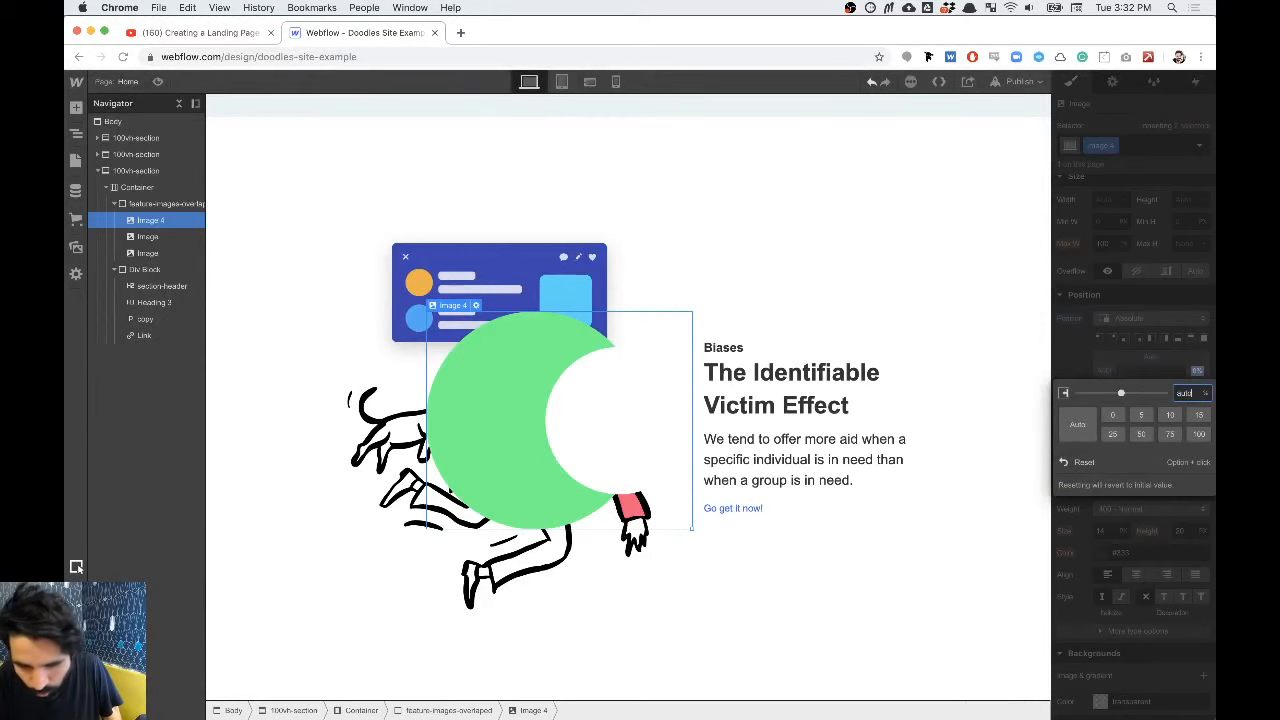
key(Return)
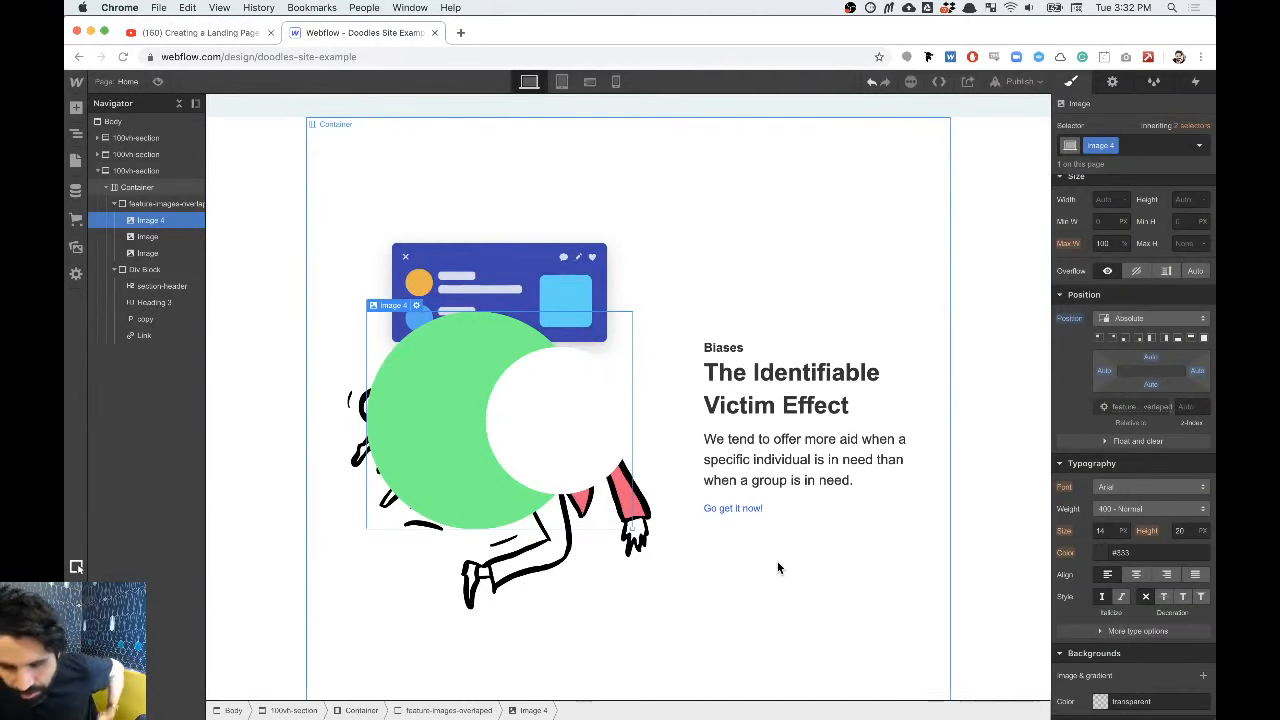
Step: Select the blue window image and collapse its Typography, Backgrounds, Borders and Effects style sections
click(516, 282)
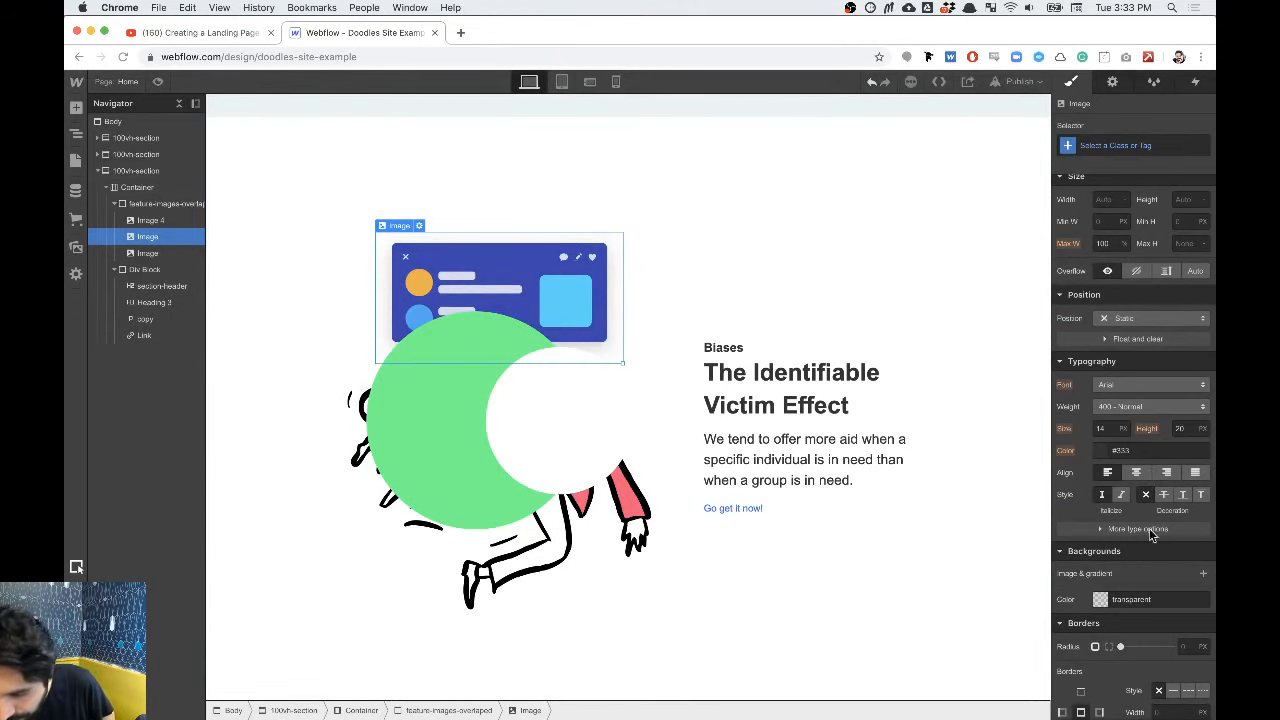
scroll(1141, 345, down, 4)
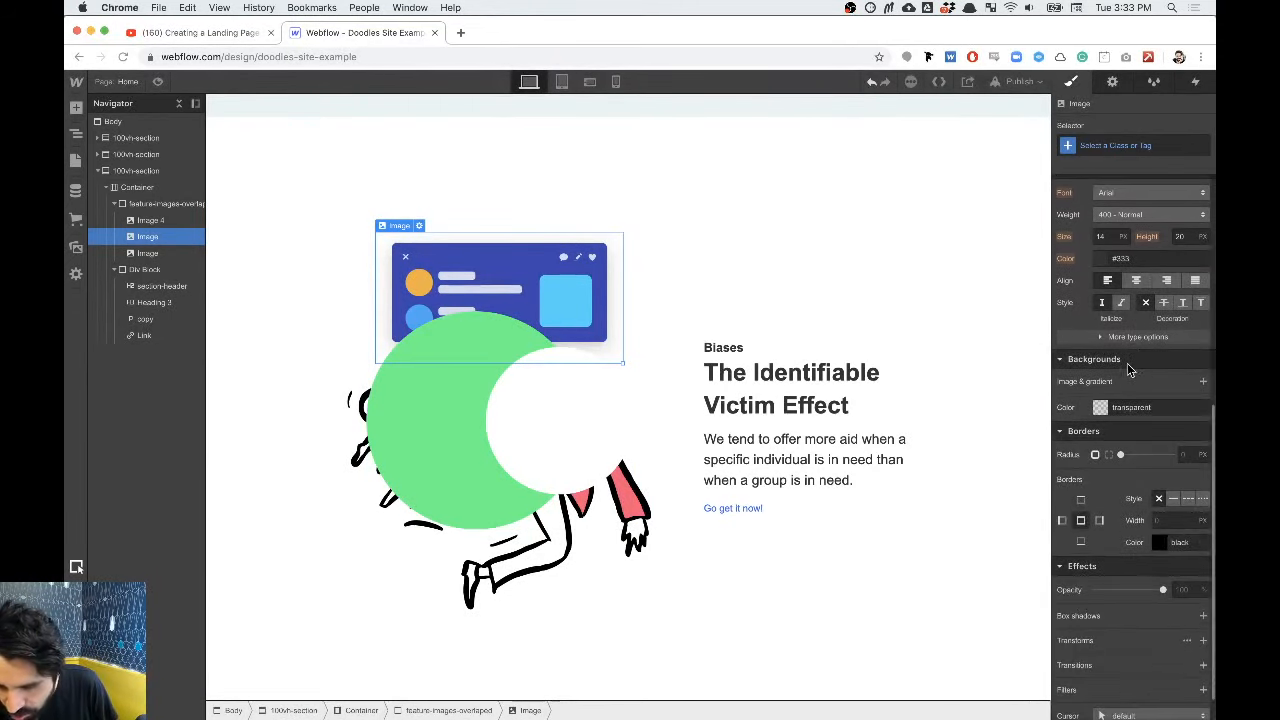
scroll(1130, 350, up, 5)
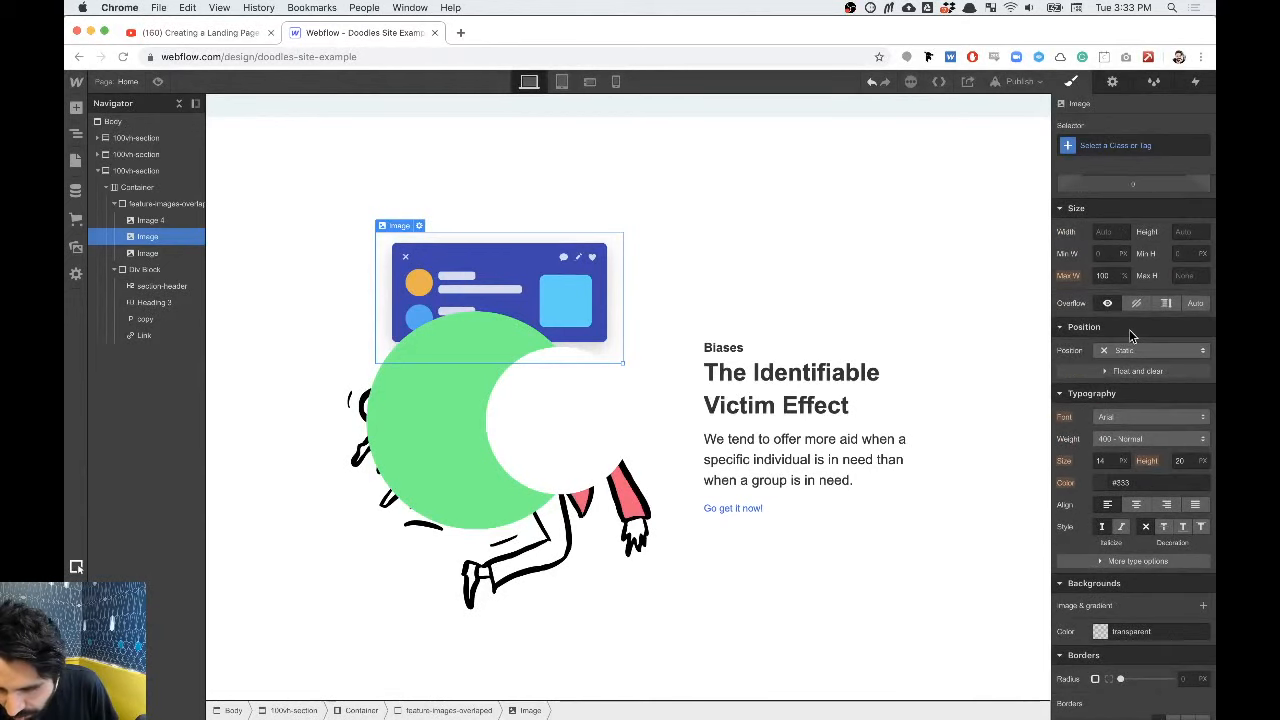
click(1088, 396)
click(1086, 415)
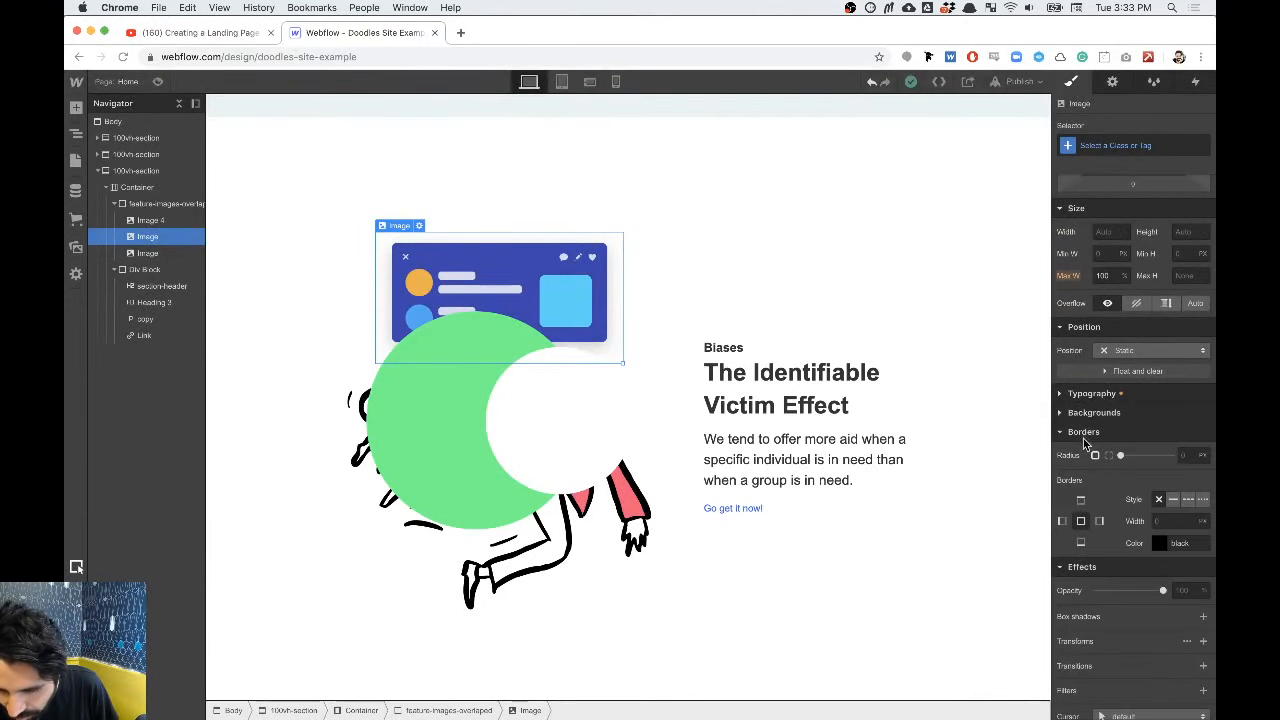
click(1087, 432)
click(1083, 533)
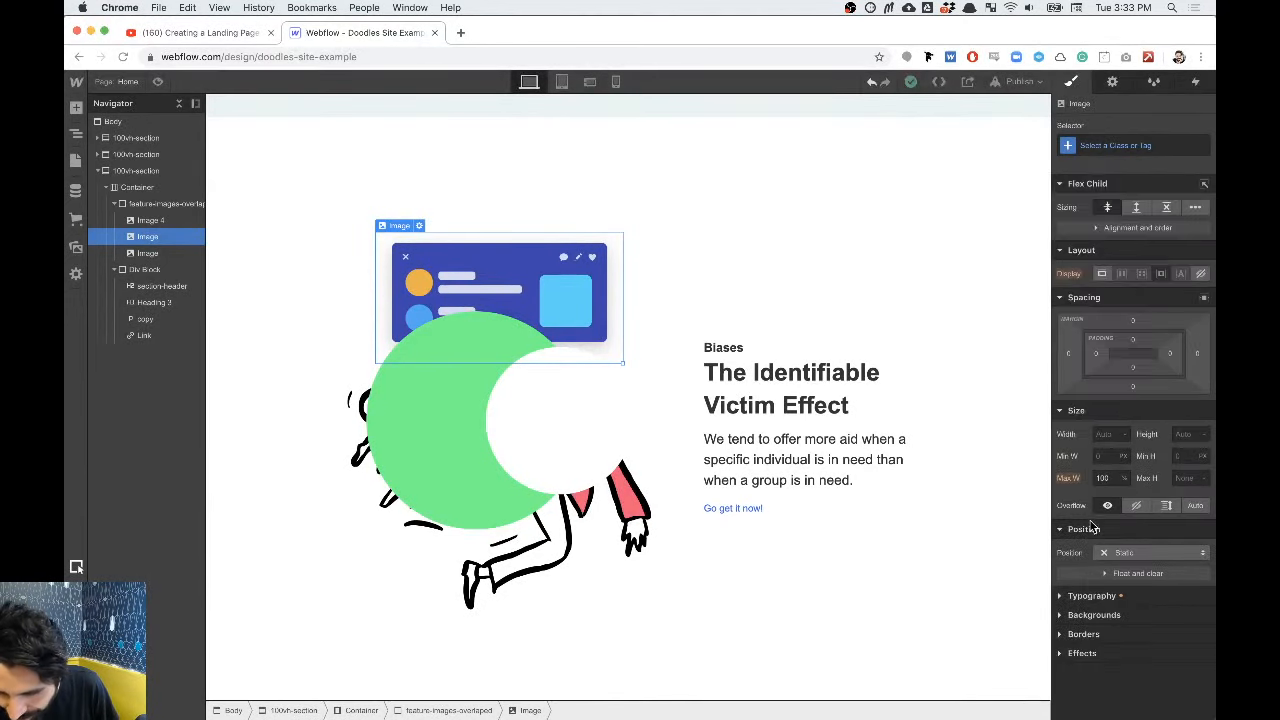
Step: Give the blue window image an Absolute position with the top preset: 0% top, left and right, auto bottom
click(1131, 552)
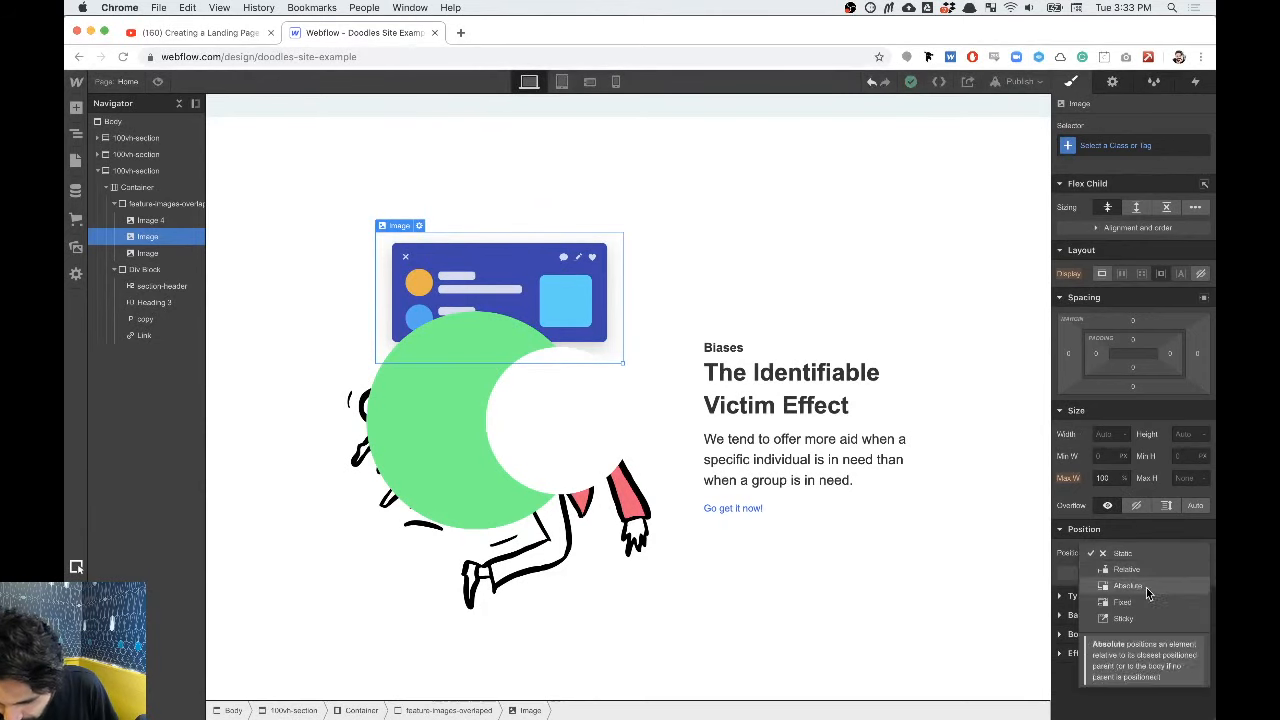
click(1146, 586)
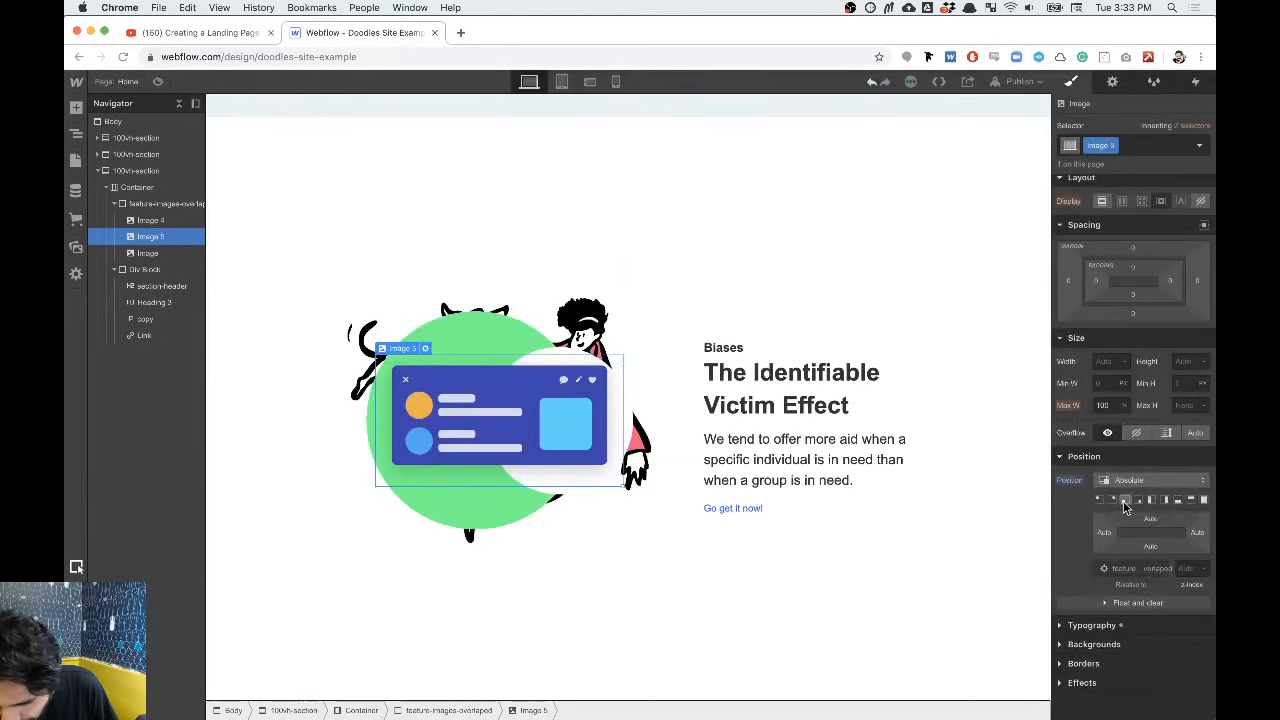
click(1192, 503)
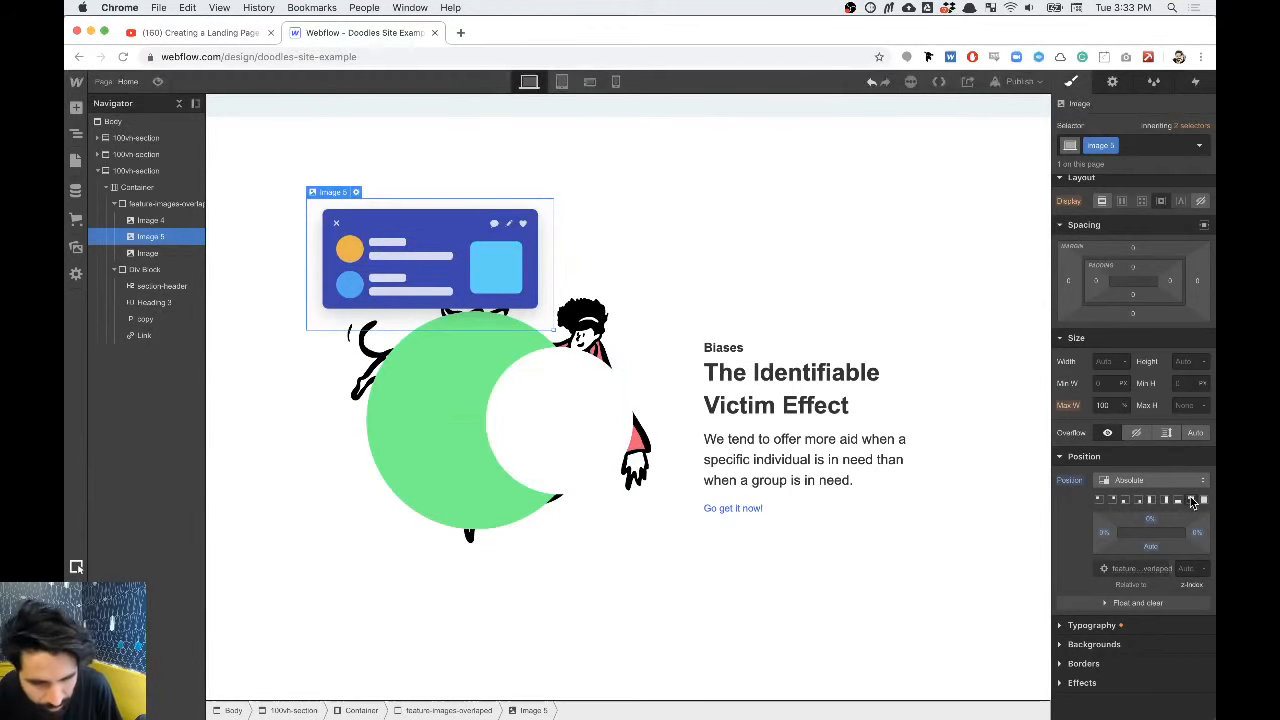
Step: Set the blue window image's left and right position offsets to auto
click(1100, 537)
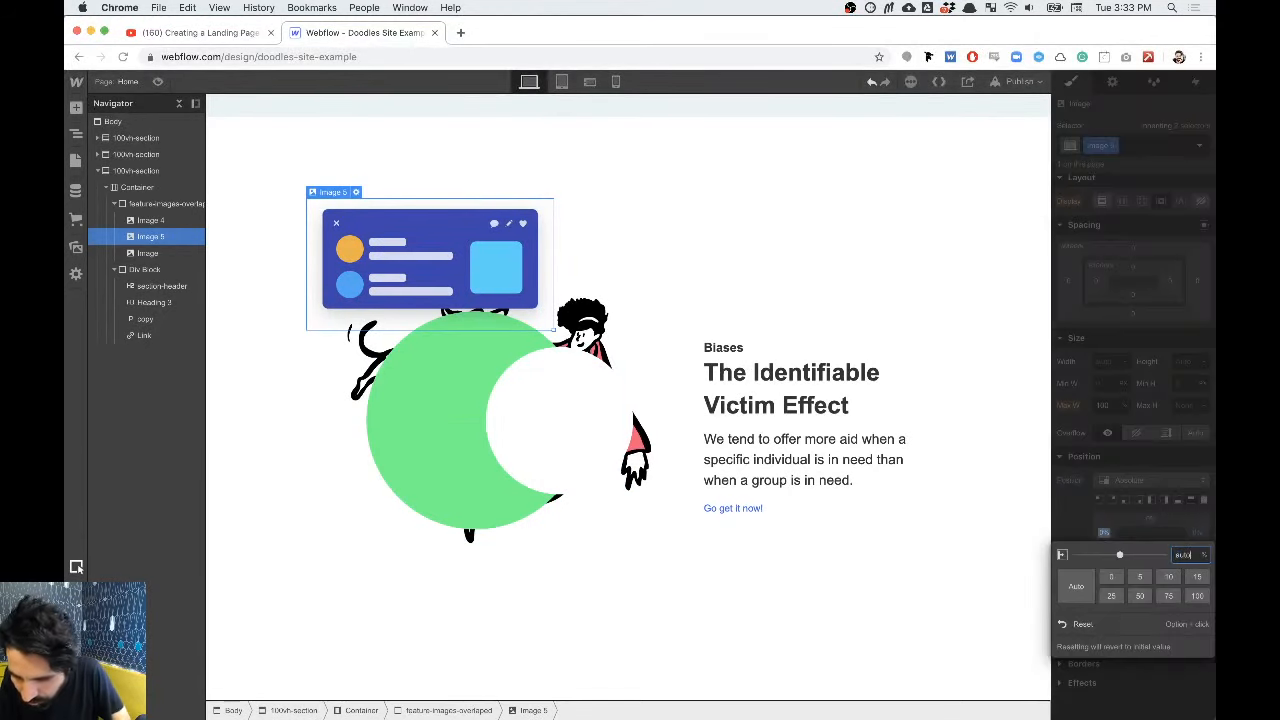
key(Return)
click(1197, 534)
text(auto)
key(Return)
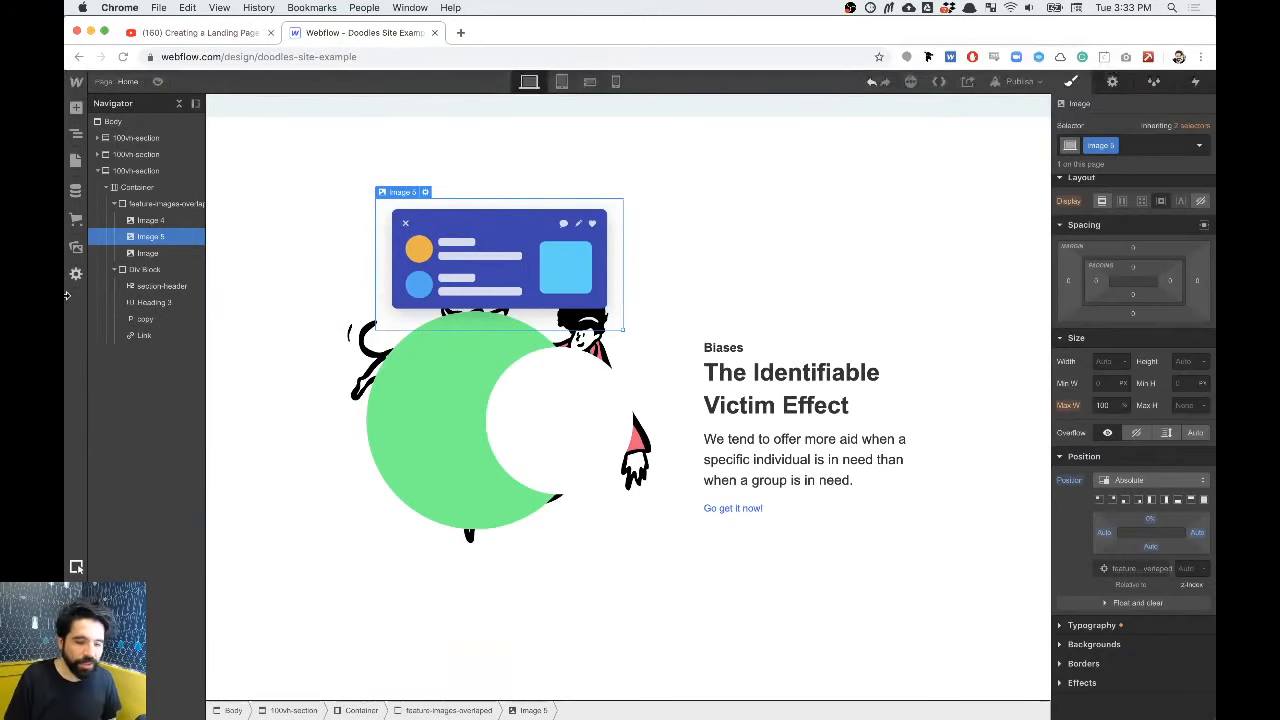
Step: Give the dog illustration image an Absolute position with the bottom-right preset: 0% bottom and right, auto top and left
click(148, 254)
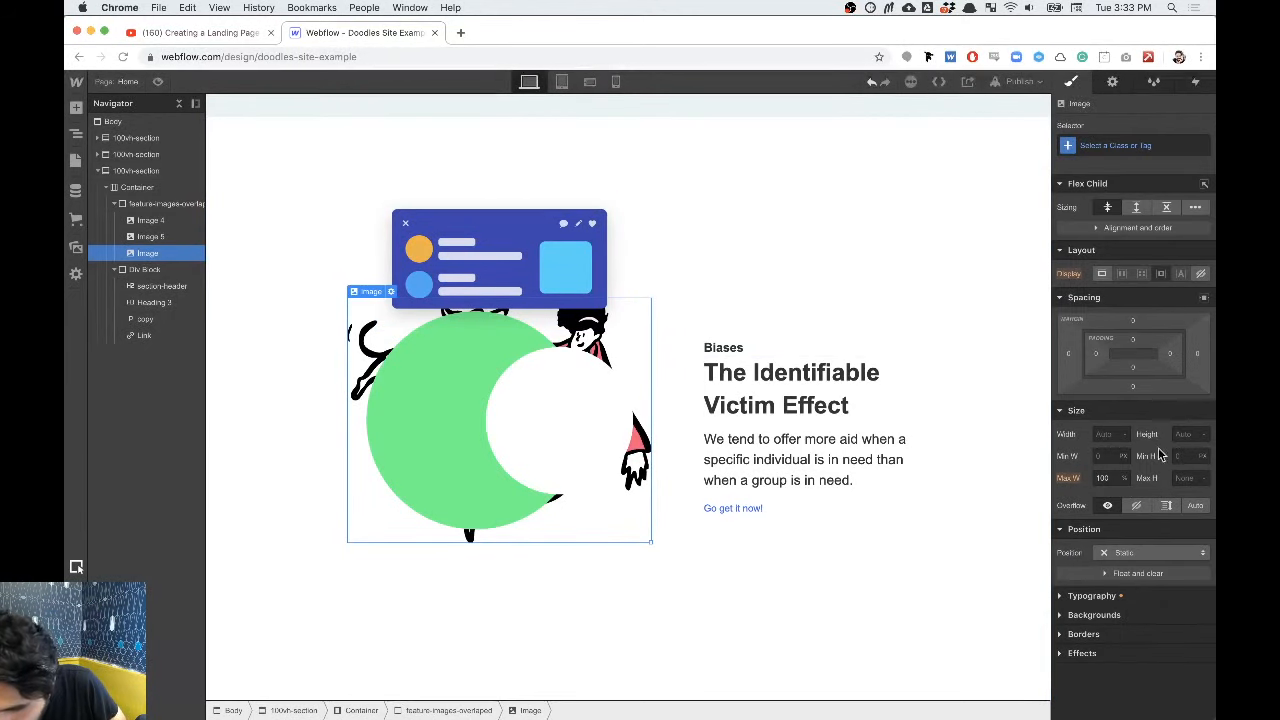
click(1130, 552)
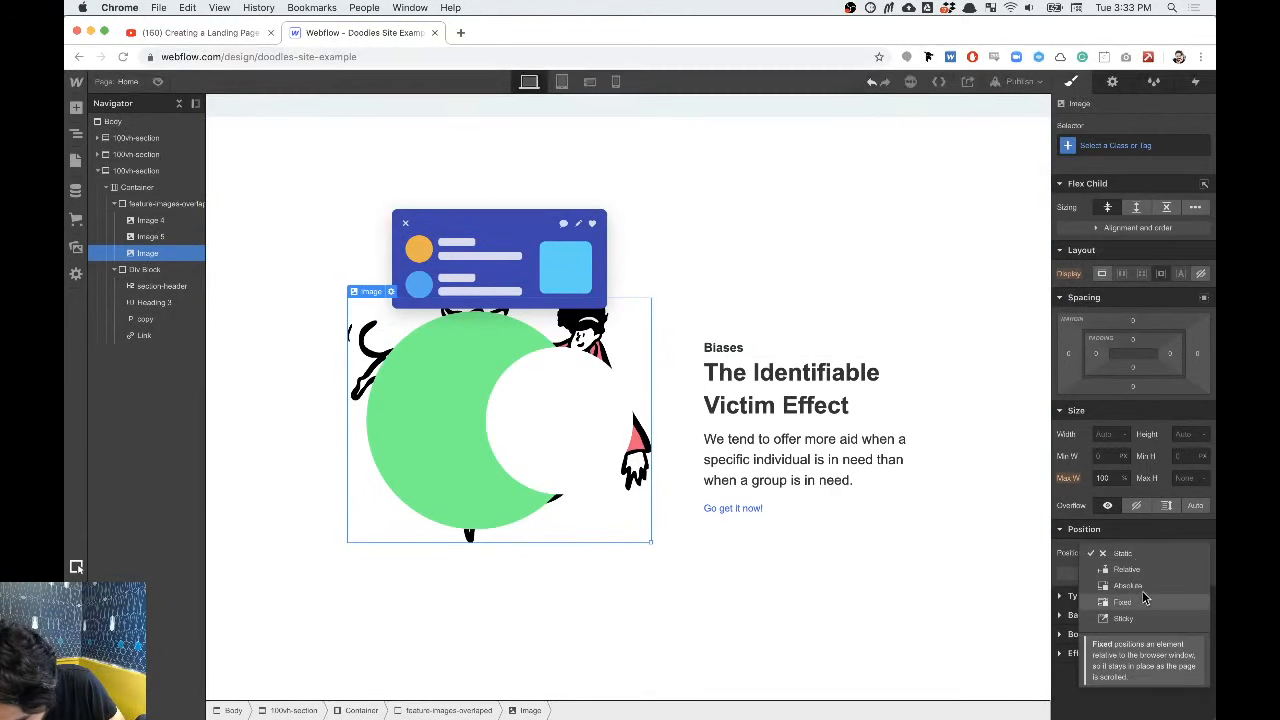
click(1146, 587)
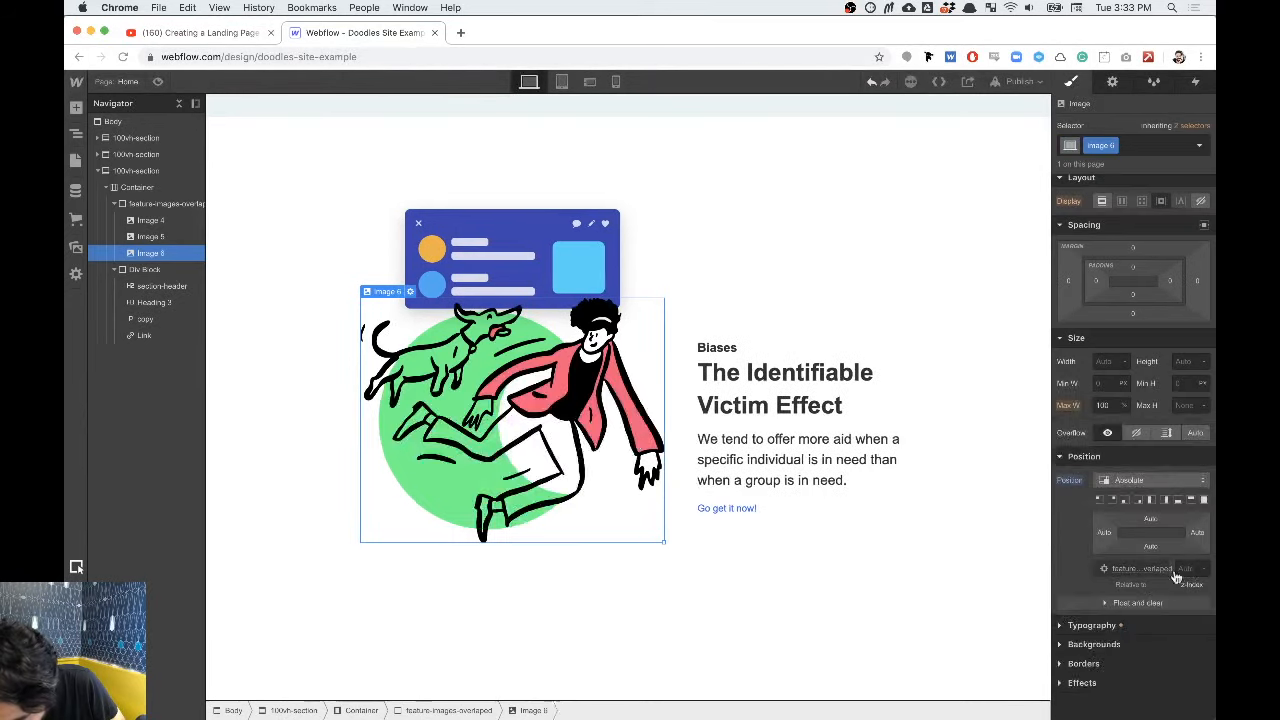
click(1204, 501)
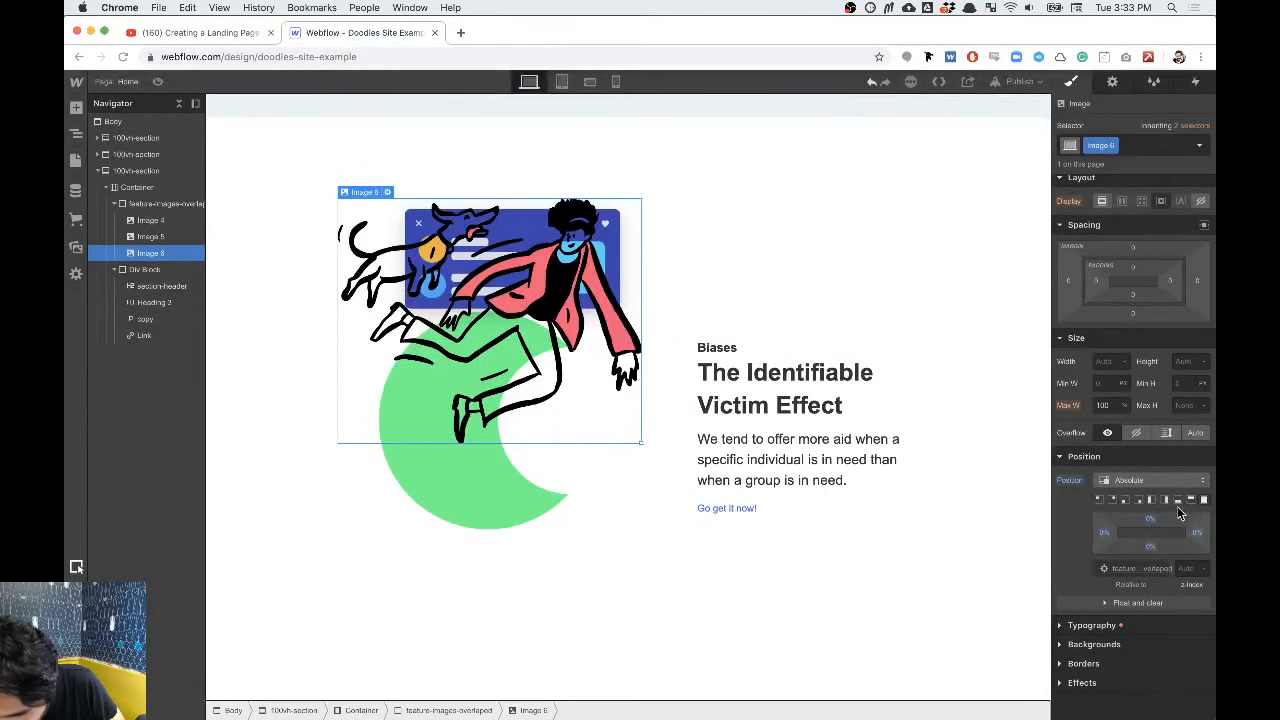
click(1140, 502)
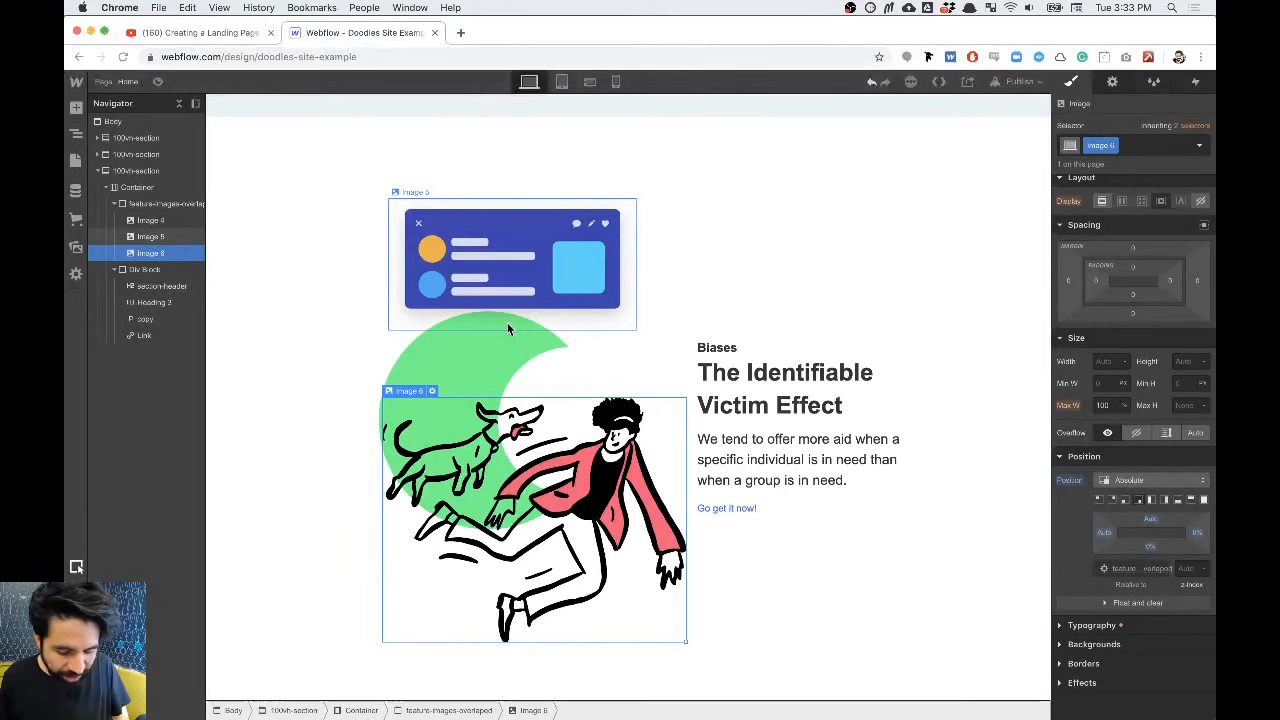
Step: Switch to InVision Studio and delete the loose copy of the dog, window and circle artwork beside the landing page design
click(165, 204)
key(super+Tab)
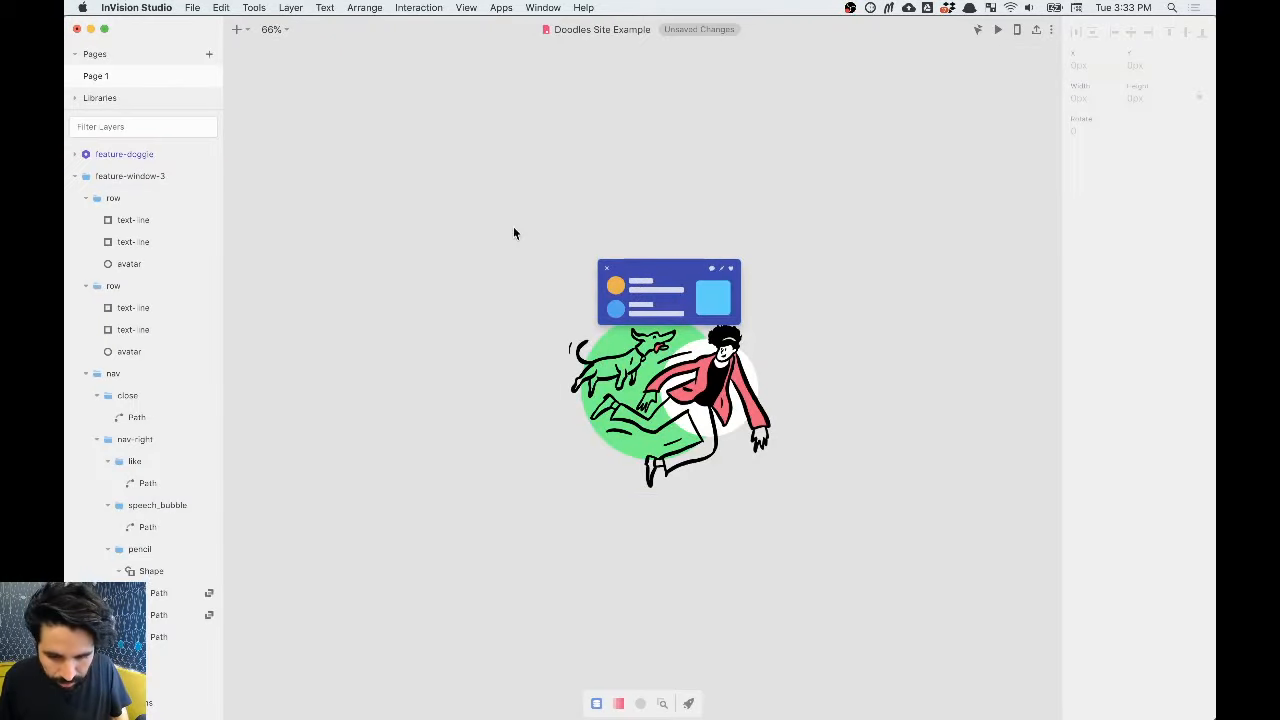
scroll(559, 322, down, 3)
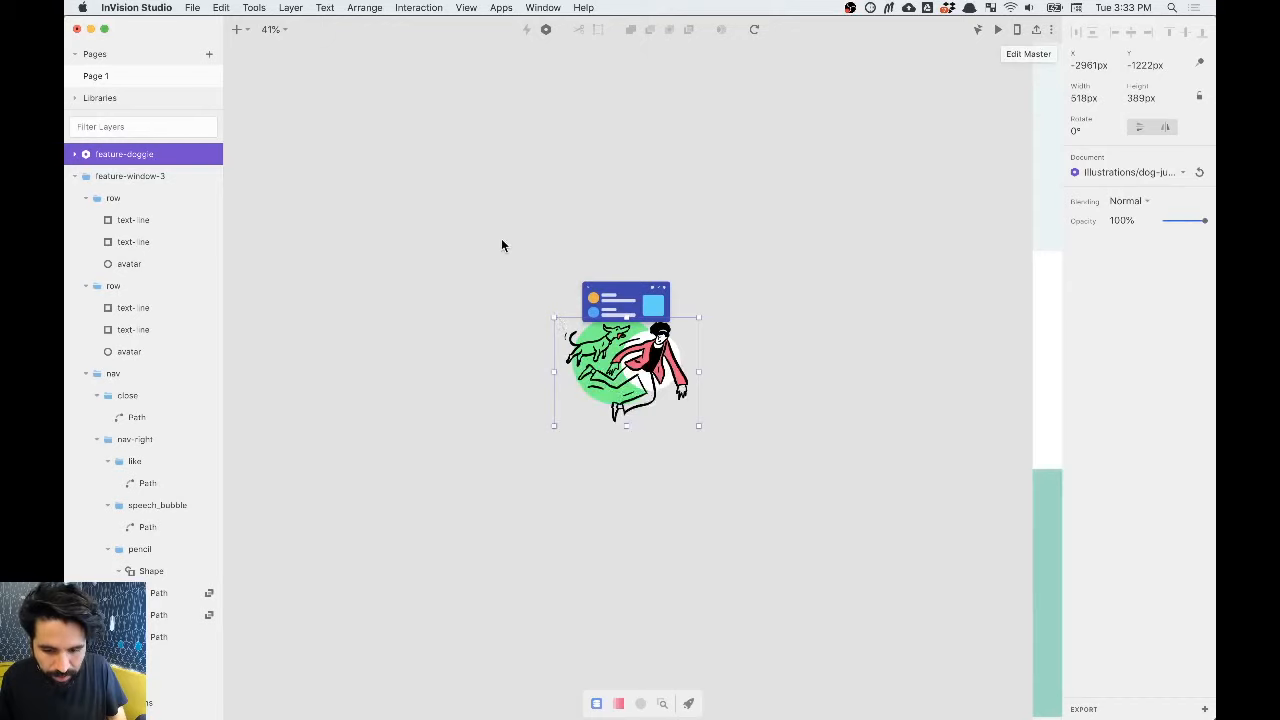
click(502, 238)
key(super+Tab)
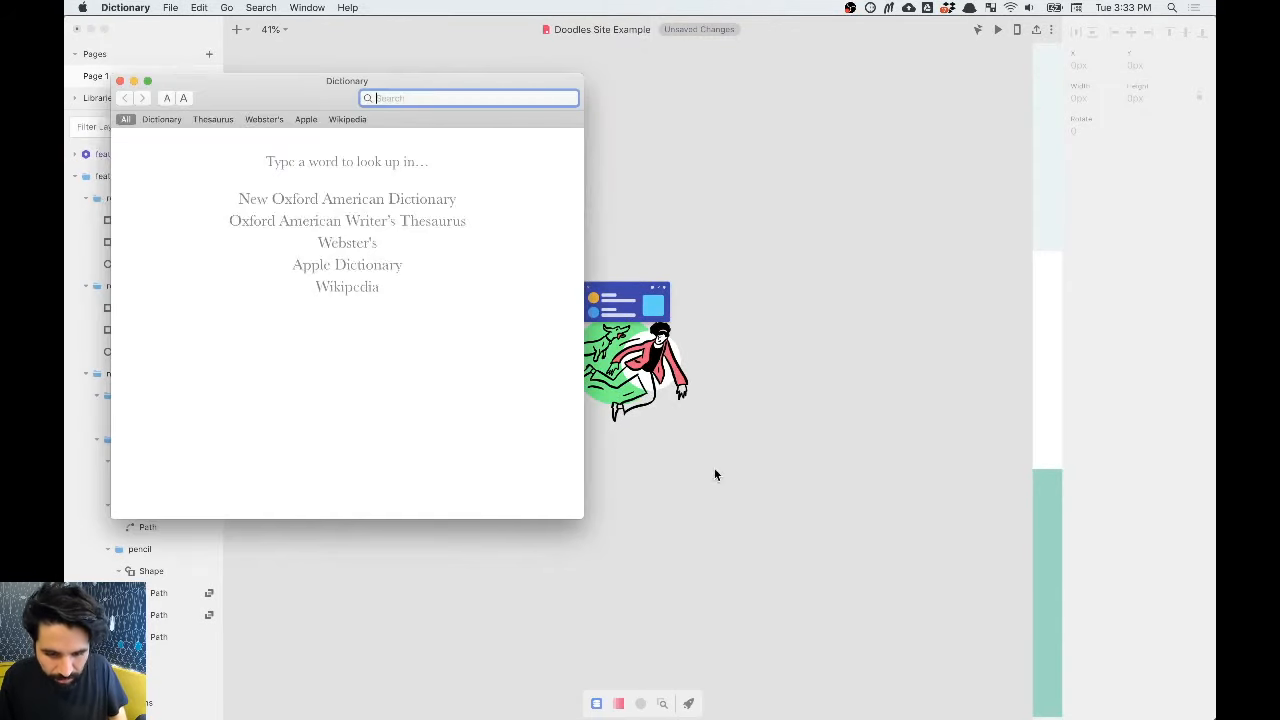
key(super+q)
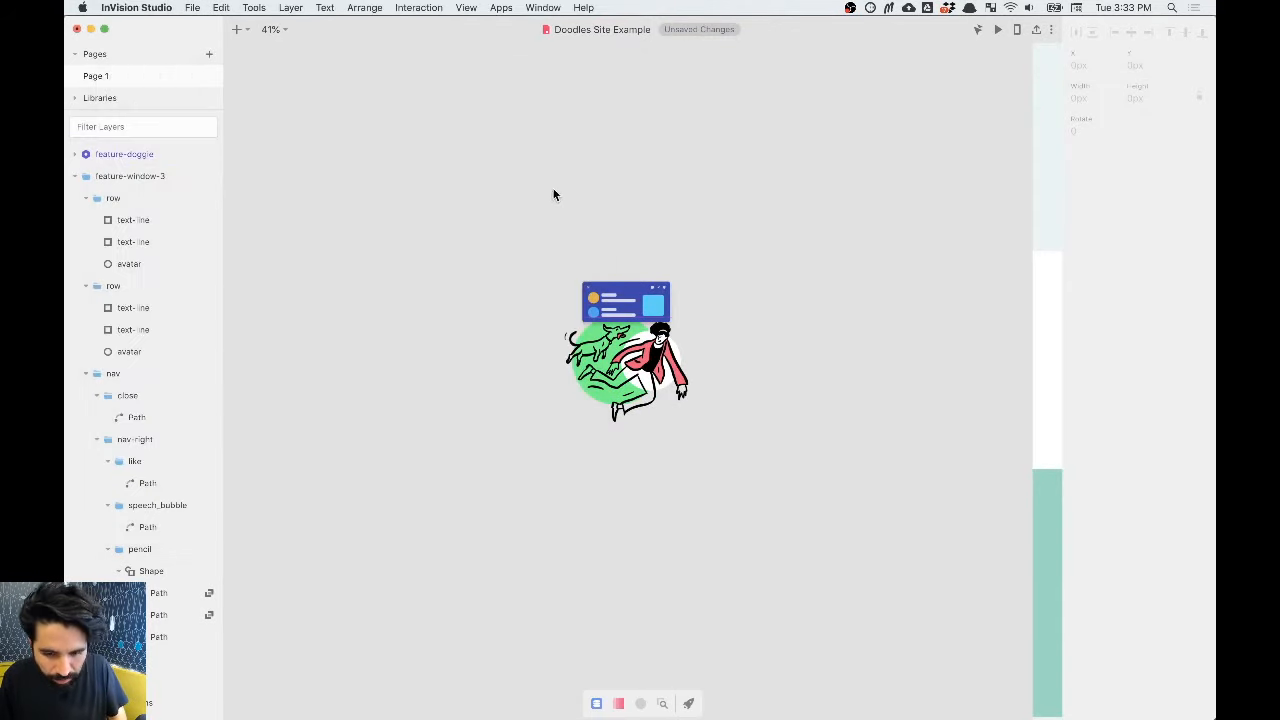
scroll(585, 256, right, 5)
click(326, 314)
drag(358, 222, 344, 496)
key(Delete)
Step: Check the size of the design's images group, and add the combo class 520 to the feature-images-overlaped div in Webflow
click(845, 328)
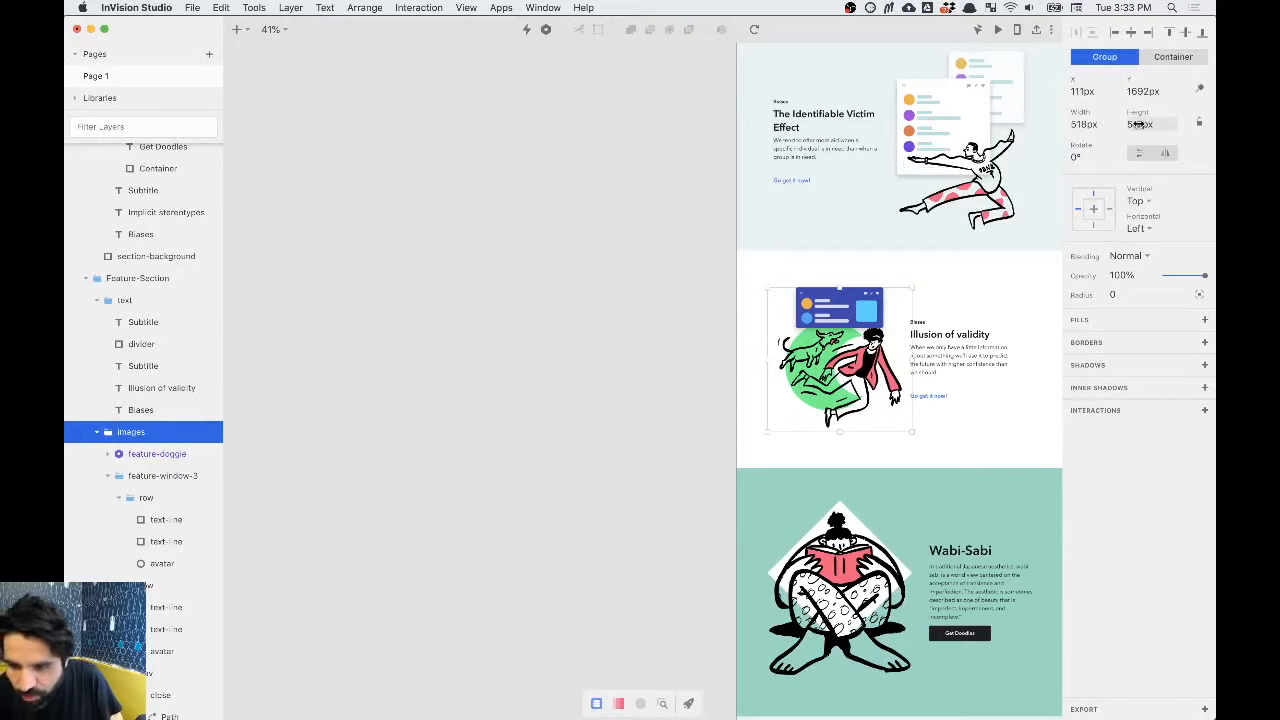
key(super+Tab)
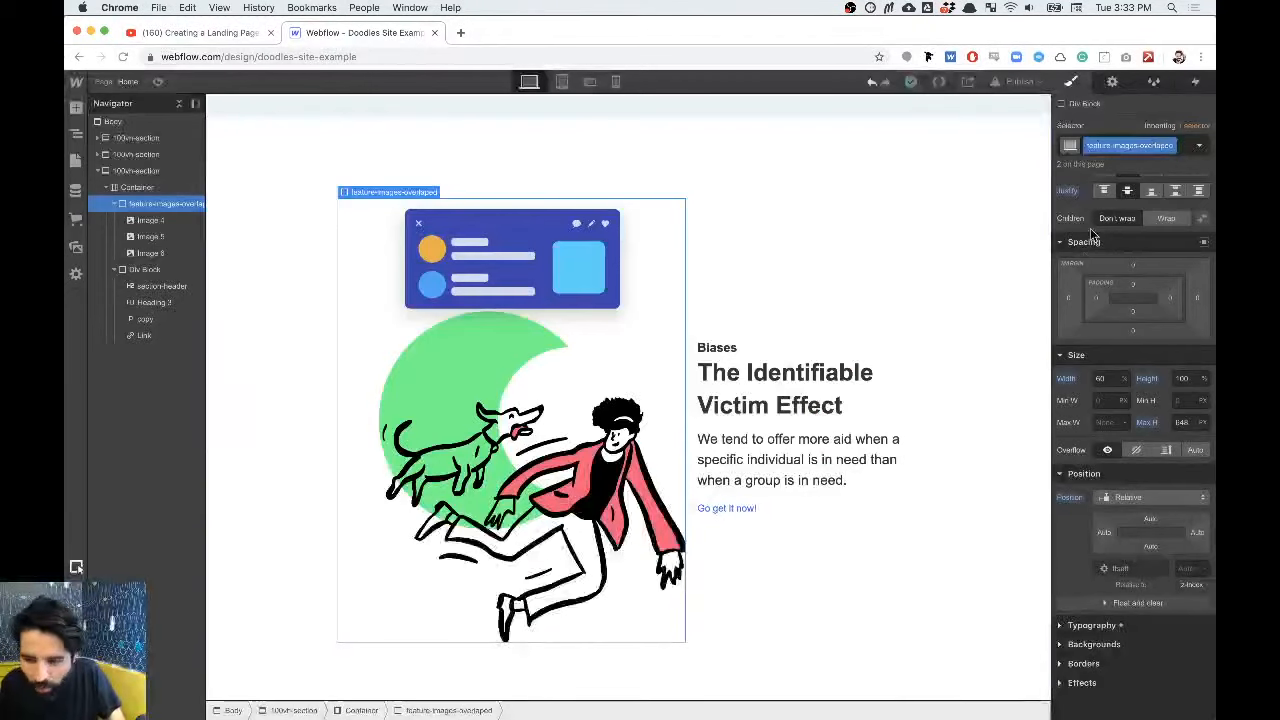
click(1184, 153)
text(520)
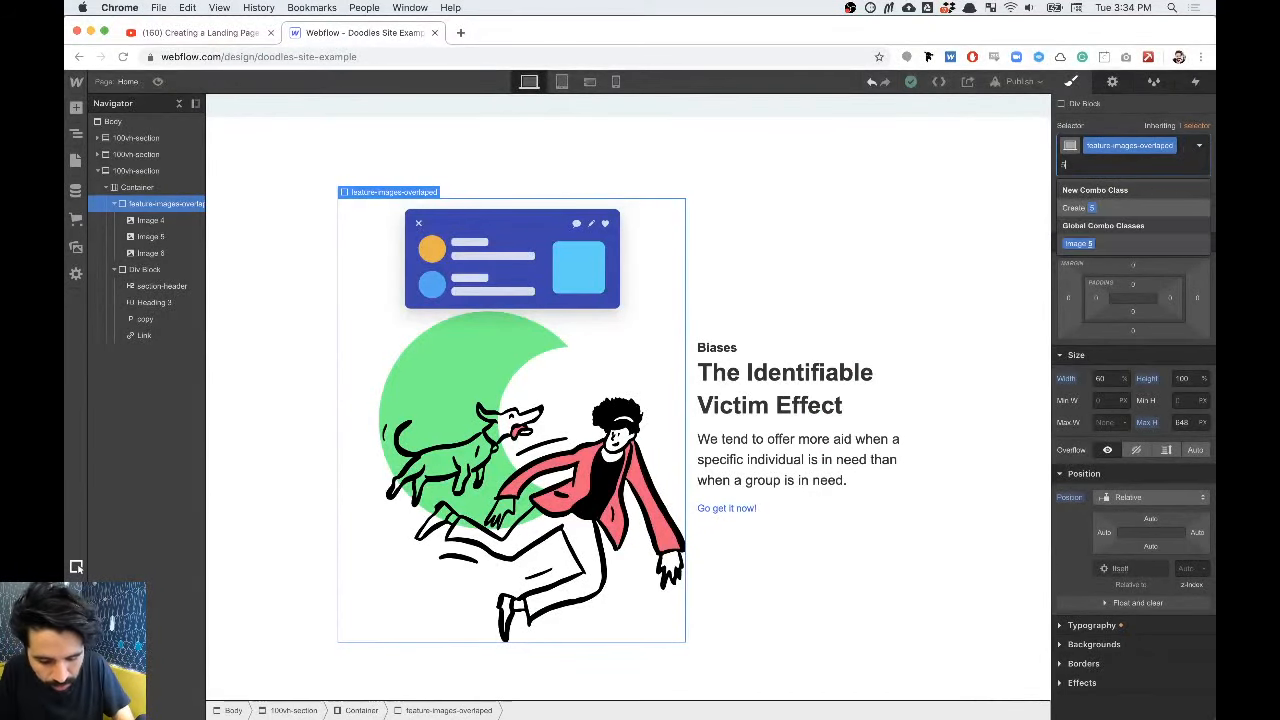
key(Return)
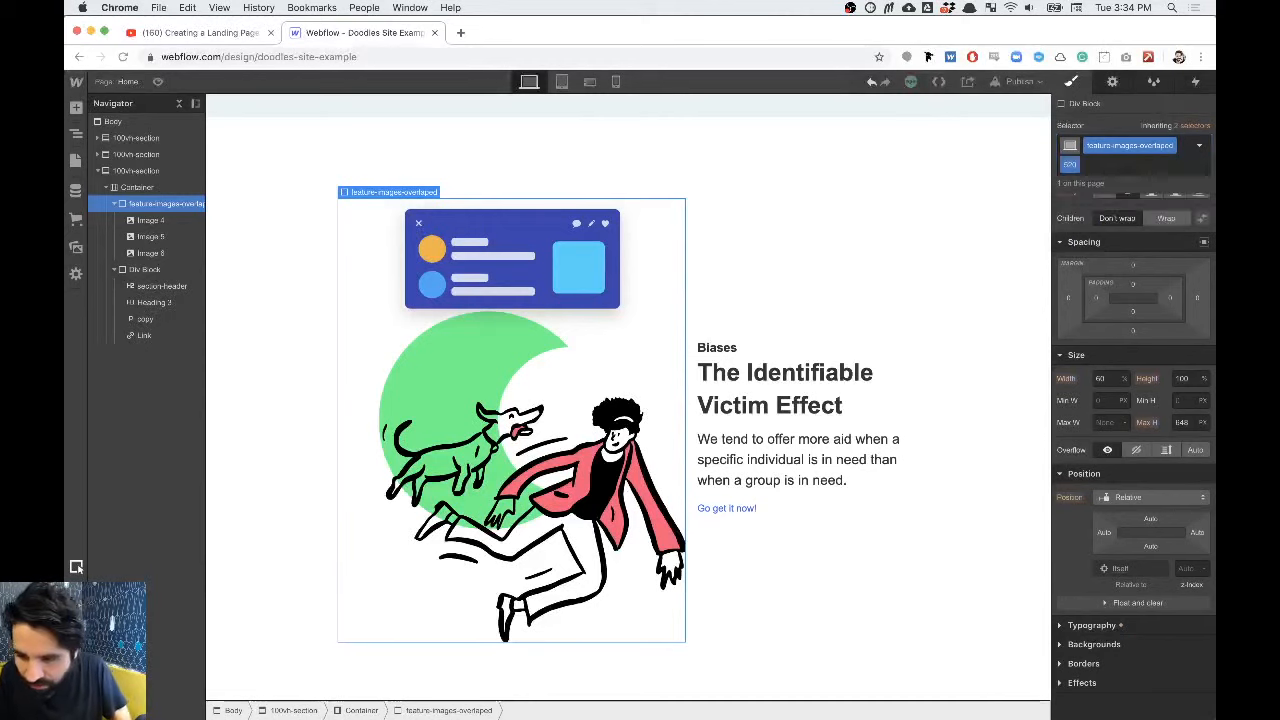
Step: Set the feature-images-overlaped div's maximum height to 520 px
click(1106, 422)
click(1181, 423)
text(5)
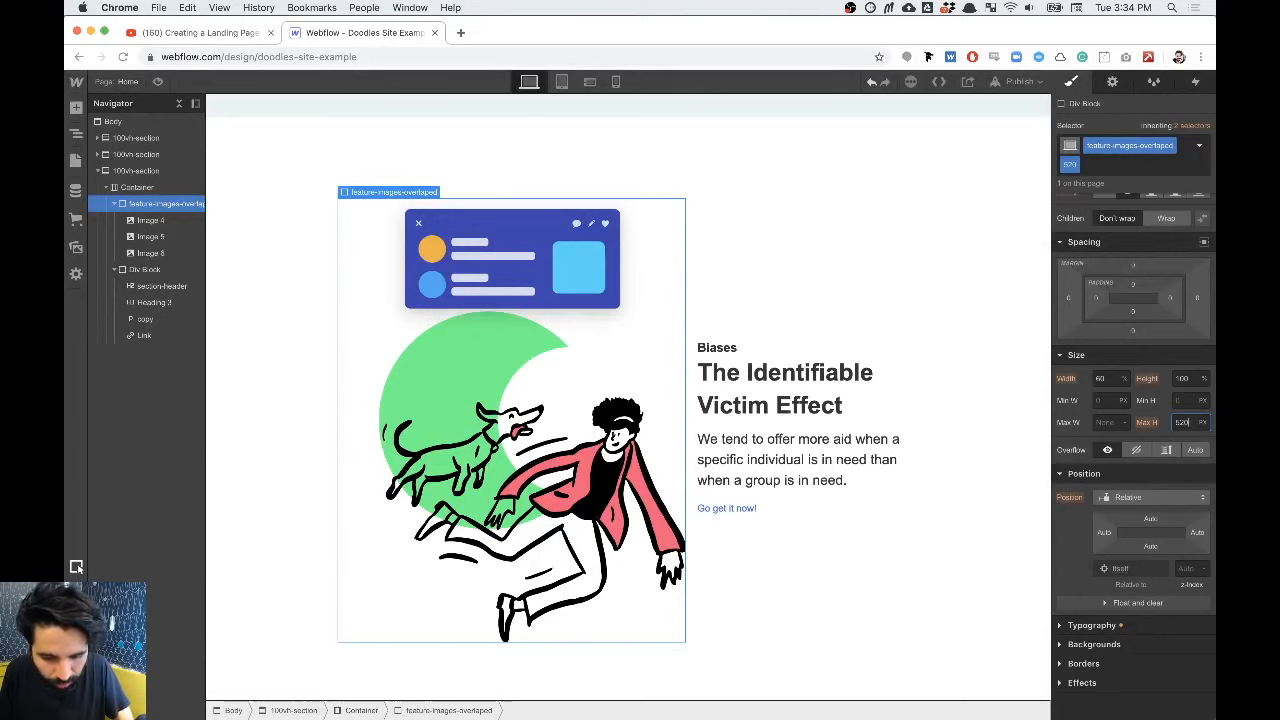
text(20)
key(Return)
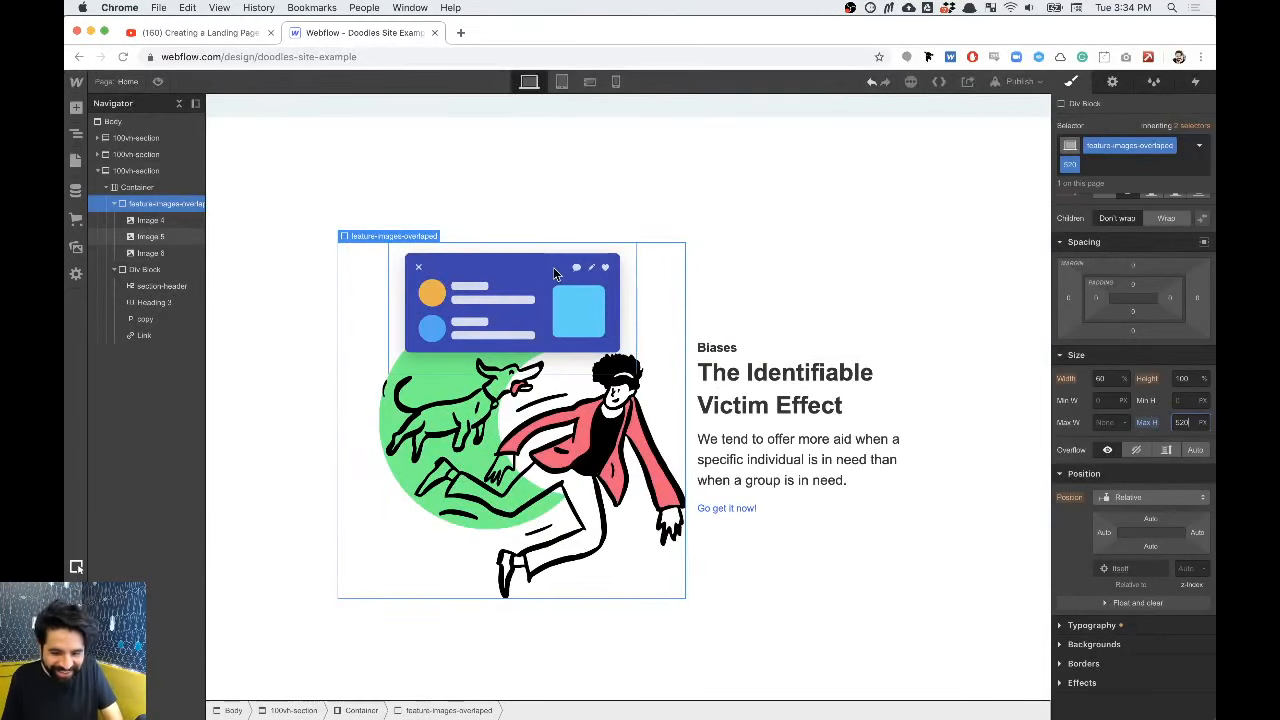
Step: Compare the overlapping images with the InVision Studio design, and set the blue window image's left offset to 0 in Webflow
key(super+Tab)
scroll(896, 336, up, 4)
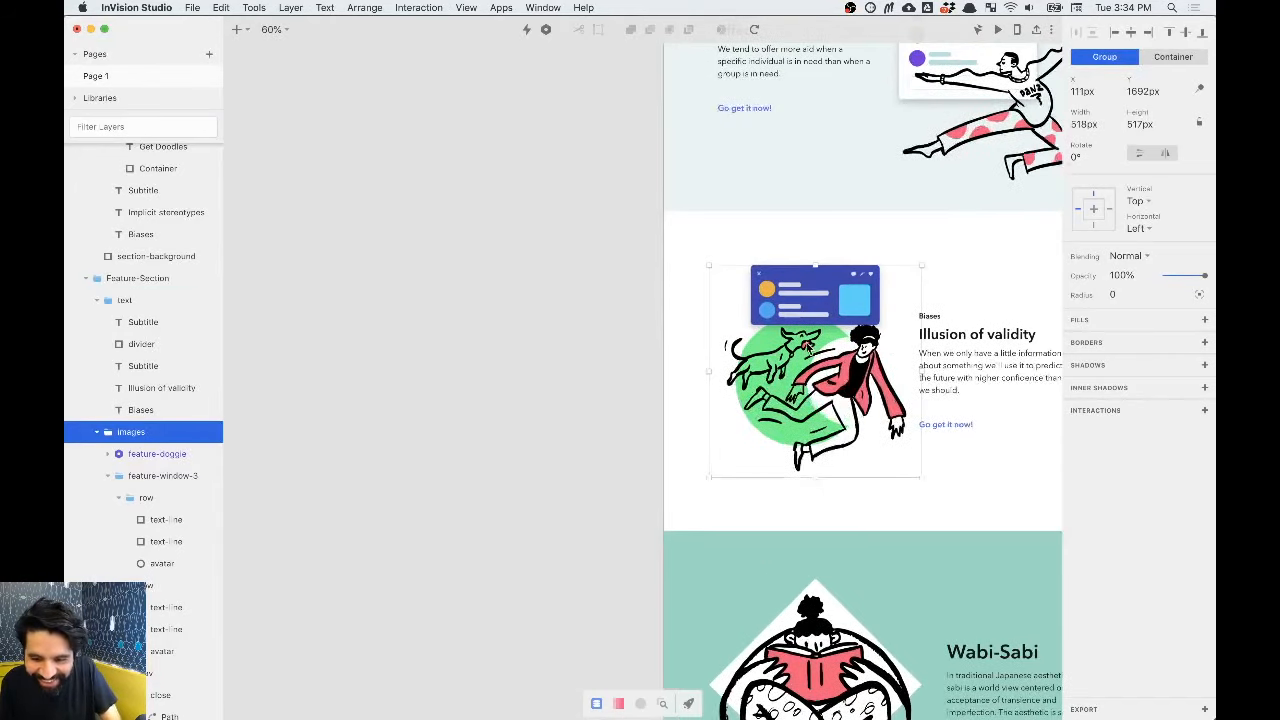
scroll(810, 342, up, 5)
scroll(808, 347, down, 2)
key(super+Tab)
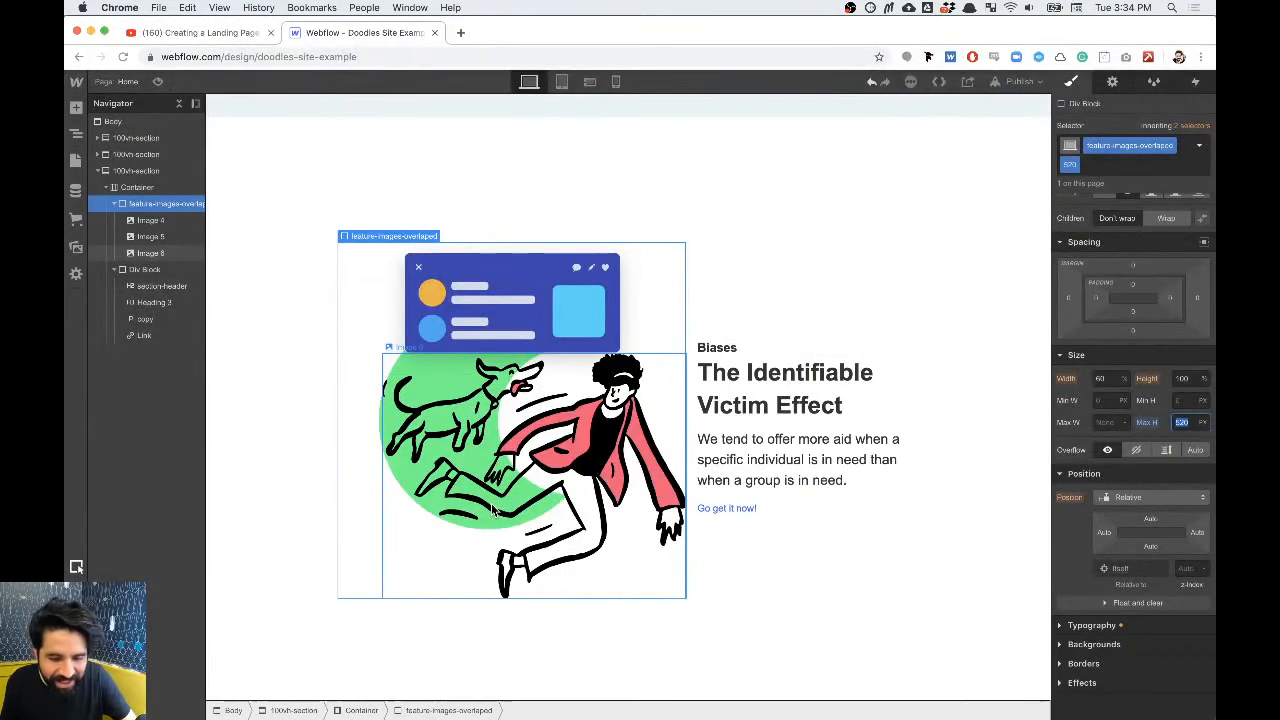
click(532, 293)
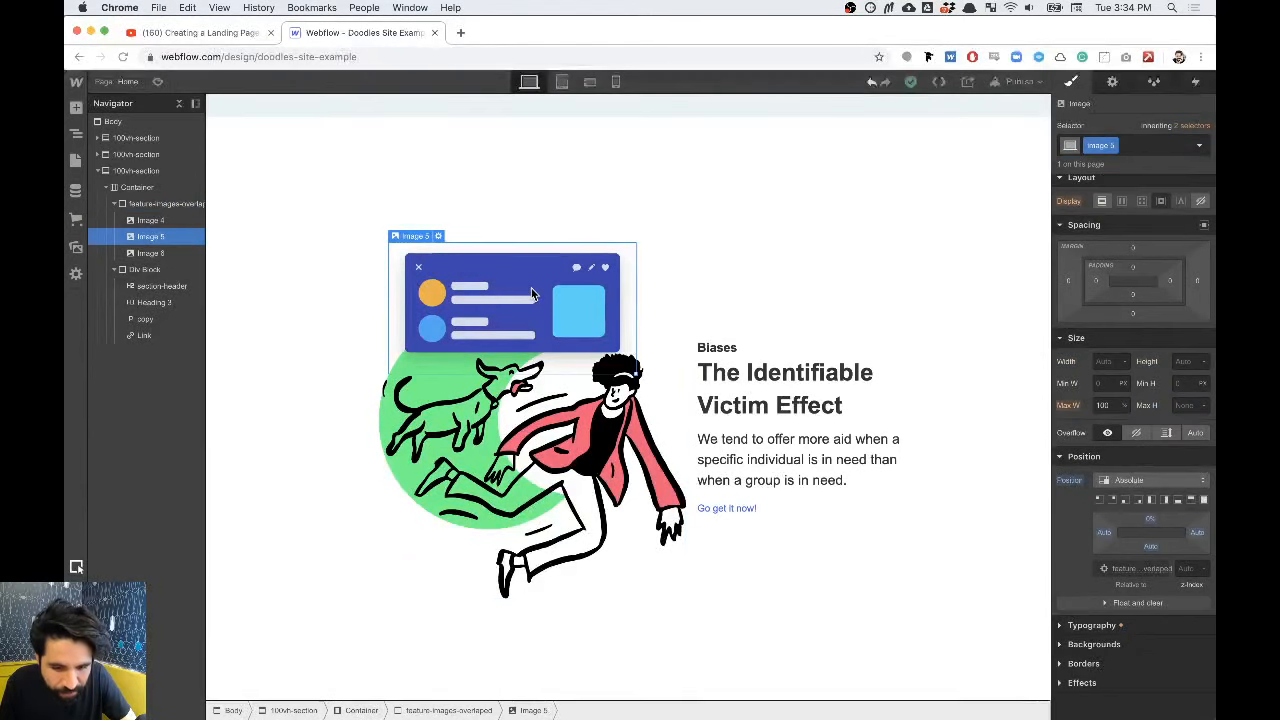
click(1104, 533)
text(0)
key(Return)
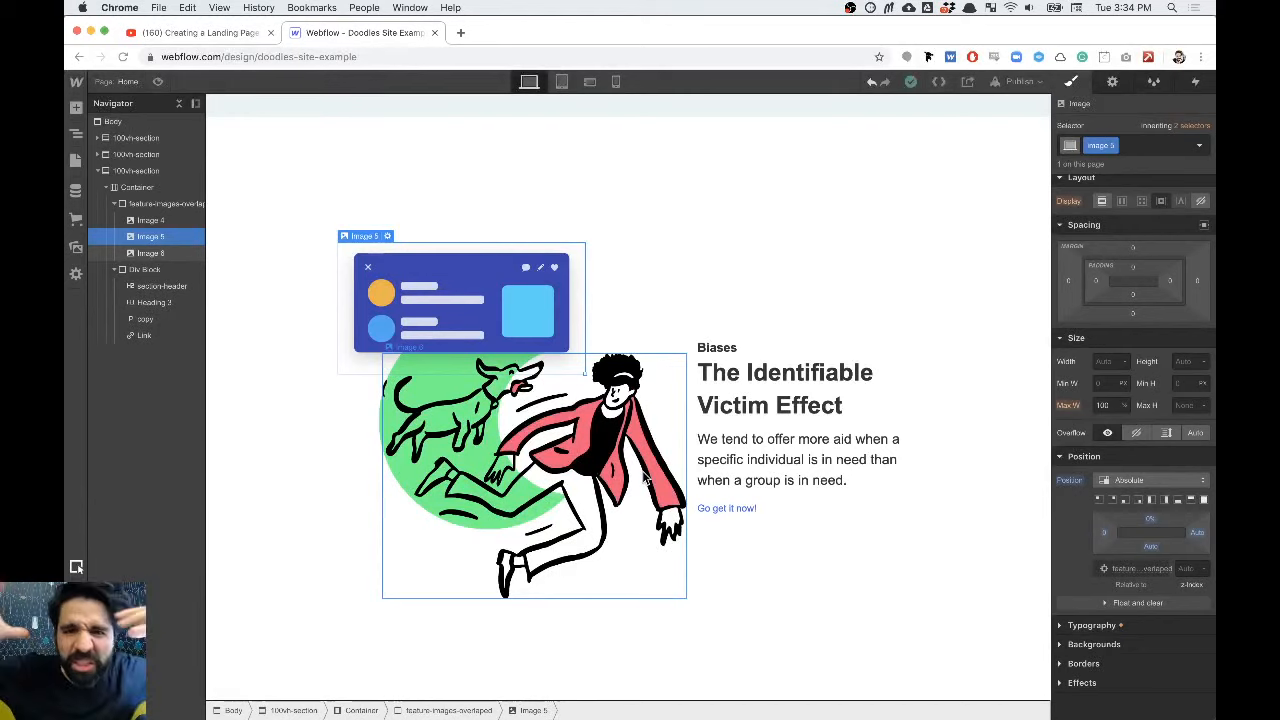
Step: Review the page sections from the hero to the dog feature section, and select that section's text div block
scroll(645, 478, up, 4)
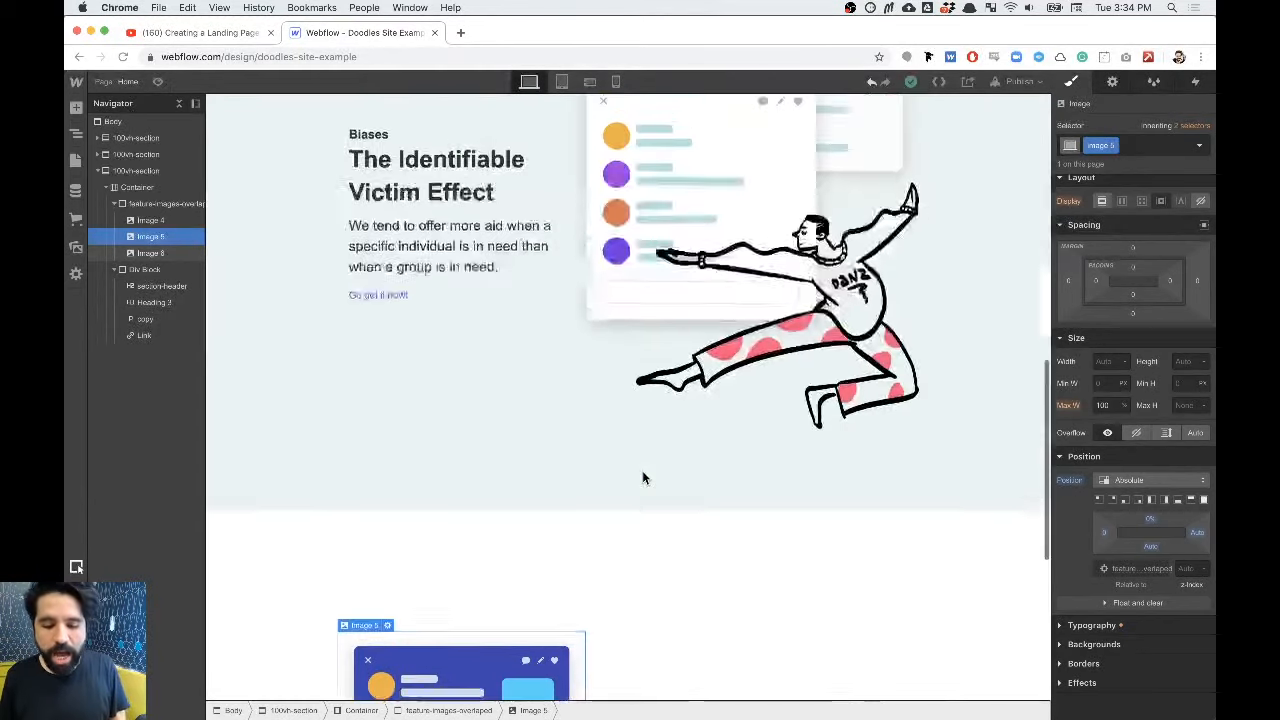
scroll(645, 478, down, 5)
scroll(645, 478, up, 5)
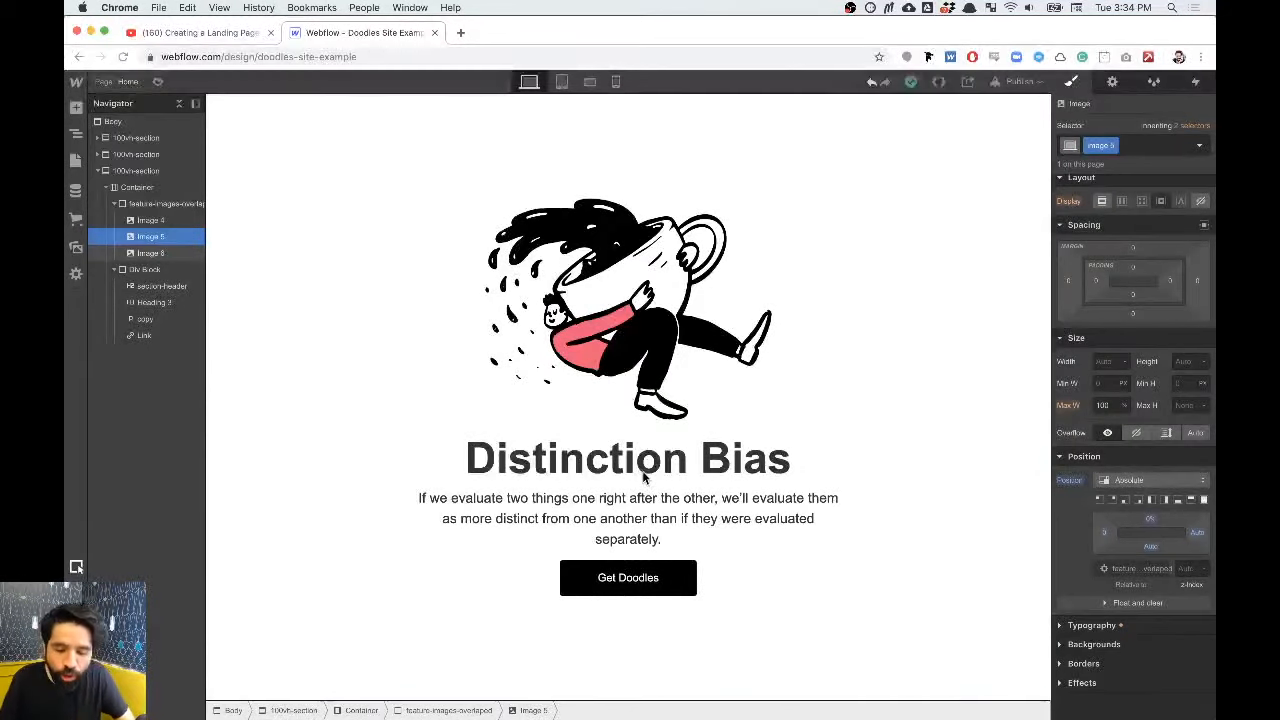
scroll(680, 395, down, 5)
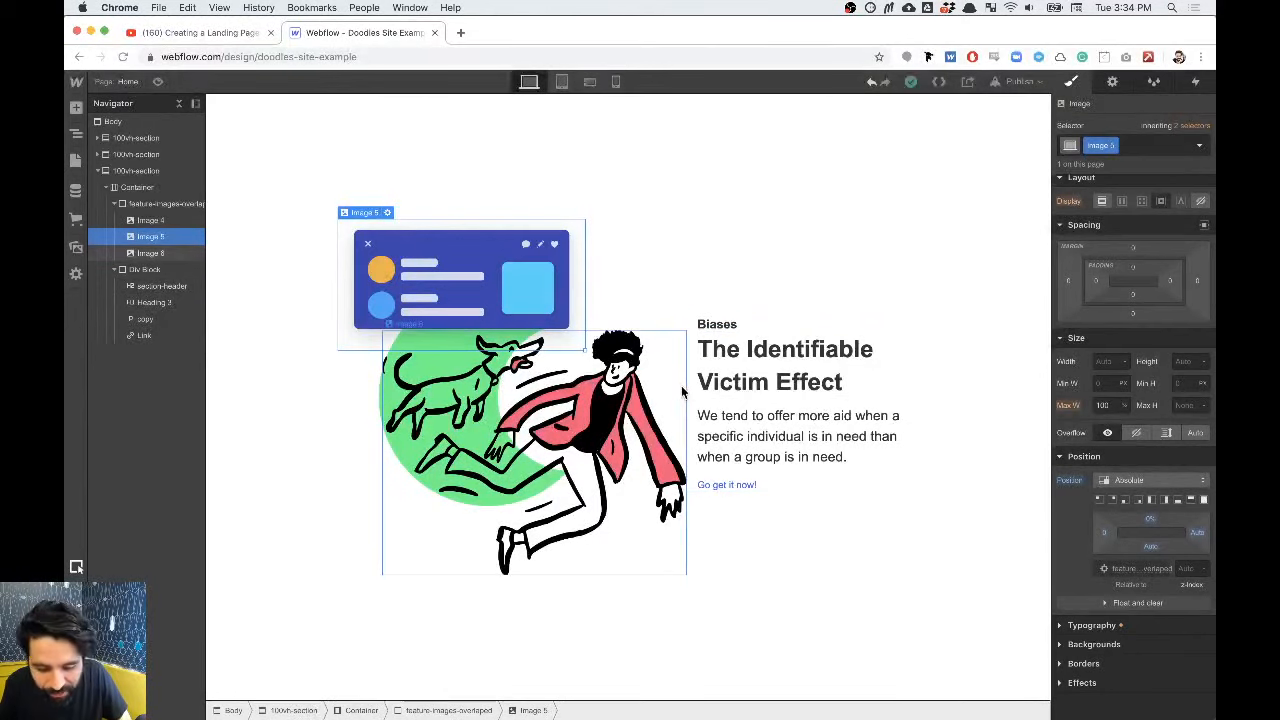
click(691, 391)
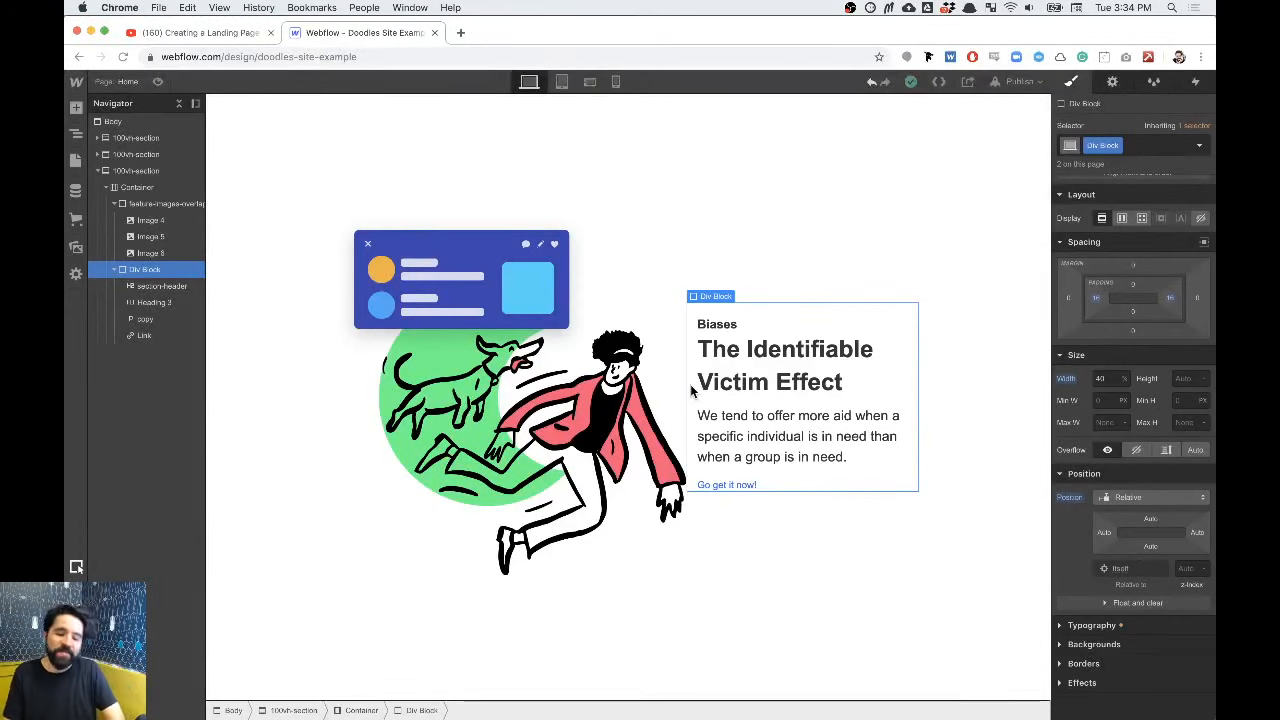
Step: Switch to InVision Studio and examine the layout of the Wabi-Sabi section, selecting its Feature-Section group
key(super+Tab)
scroll(691, 391, down, 4)
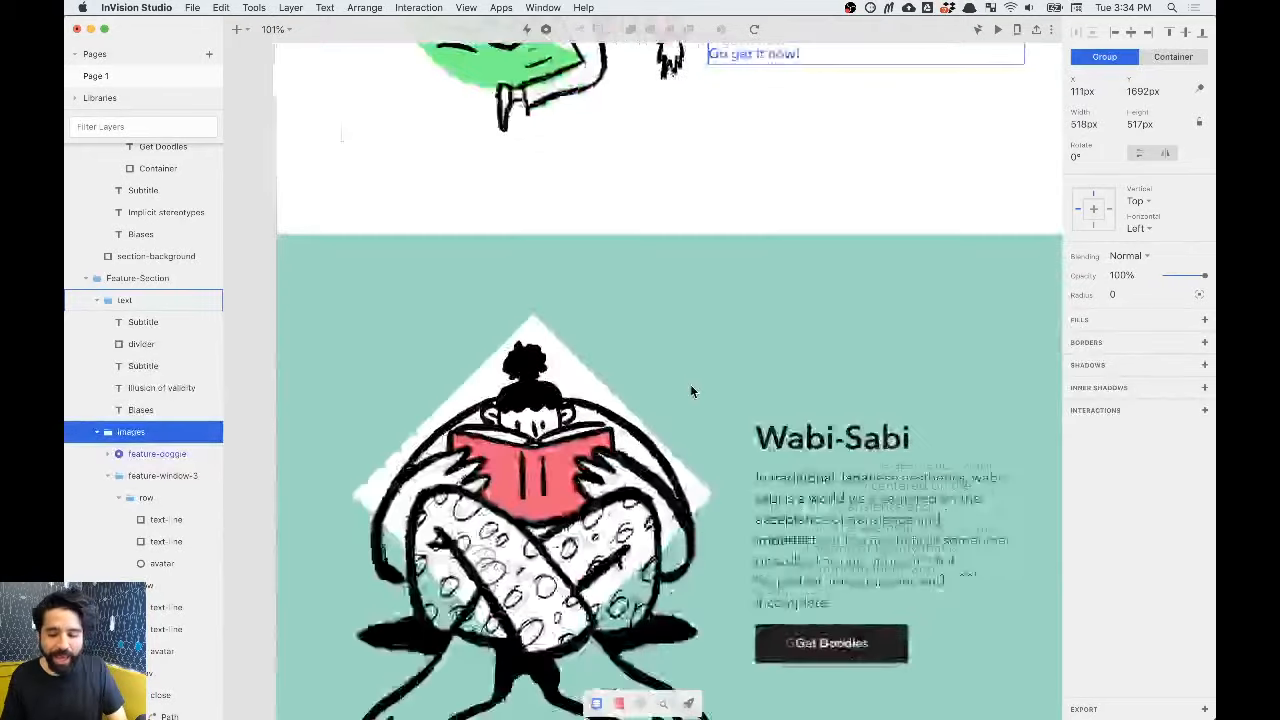
scroll(691, 391, down, 3)
scroll(691, 391, up, 1)
scroll(691, 391, down, 5)
scroll(691, 391, up, 1)
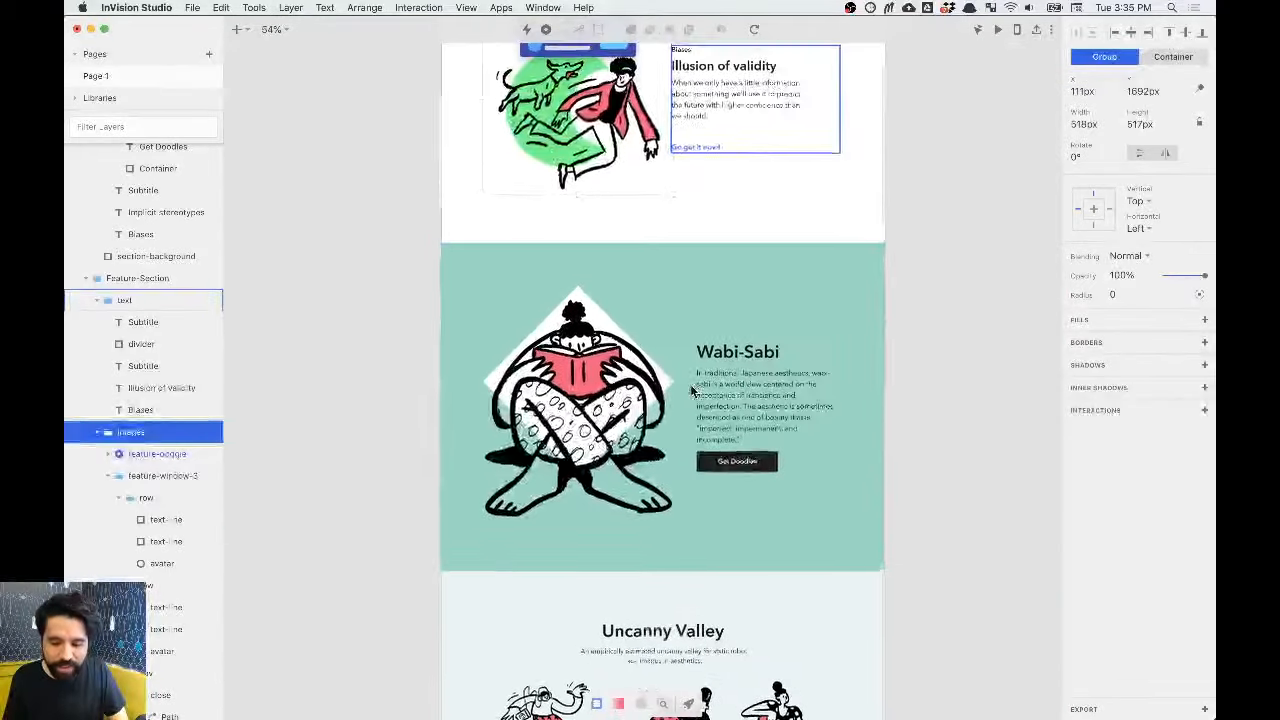
click(957, 323)
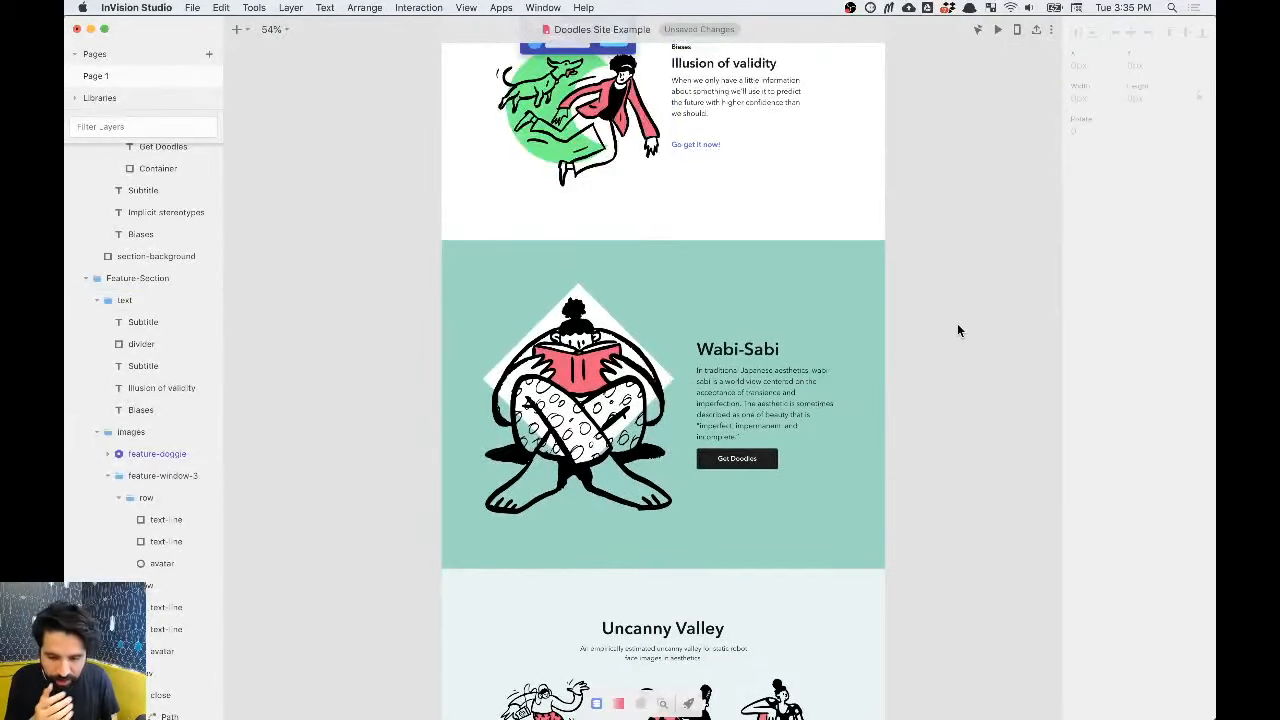
click(496, 357)
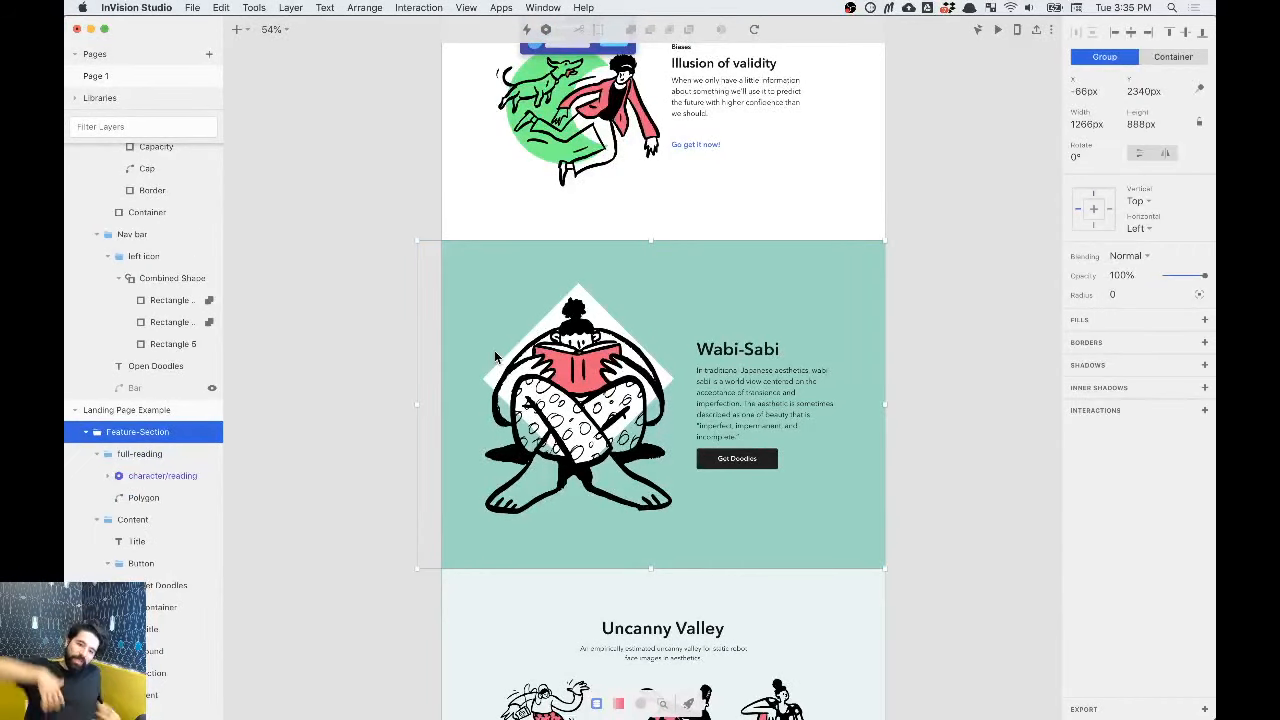
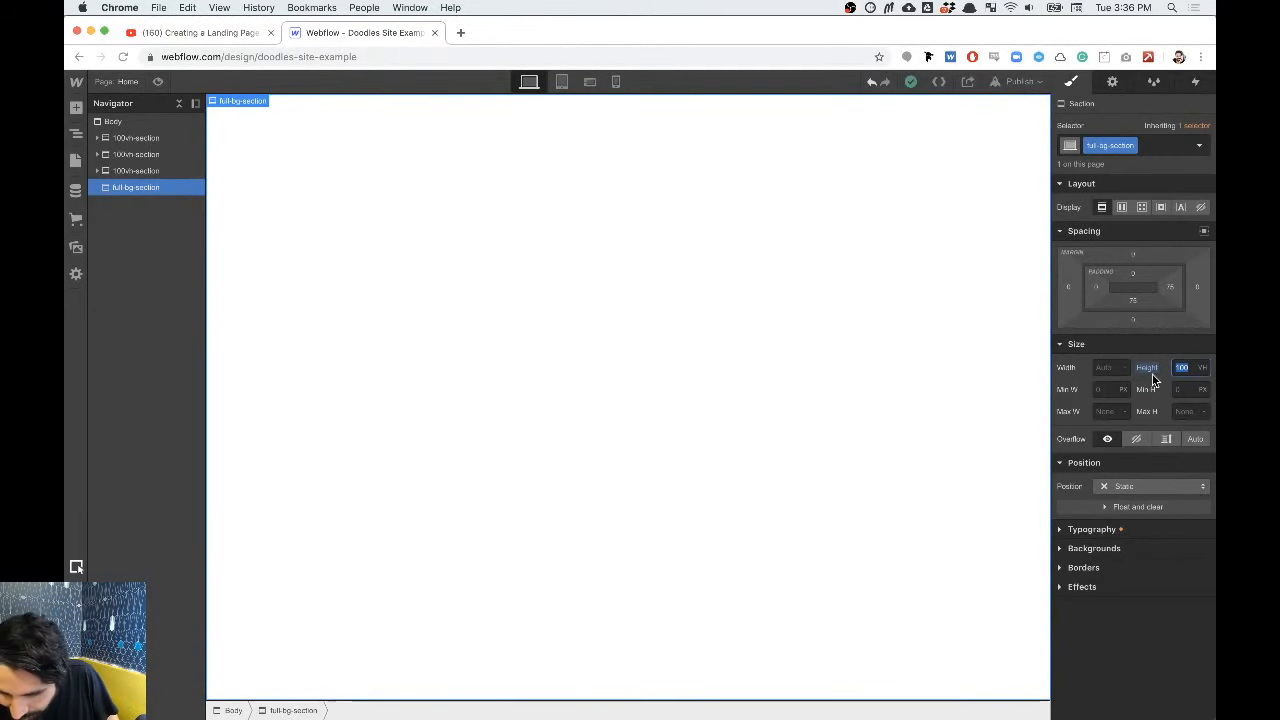
Step: Set the full-bg-section's background color to 8DD9C4
click(1094, 548)
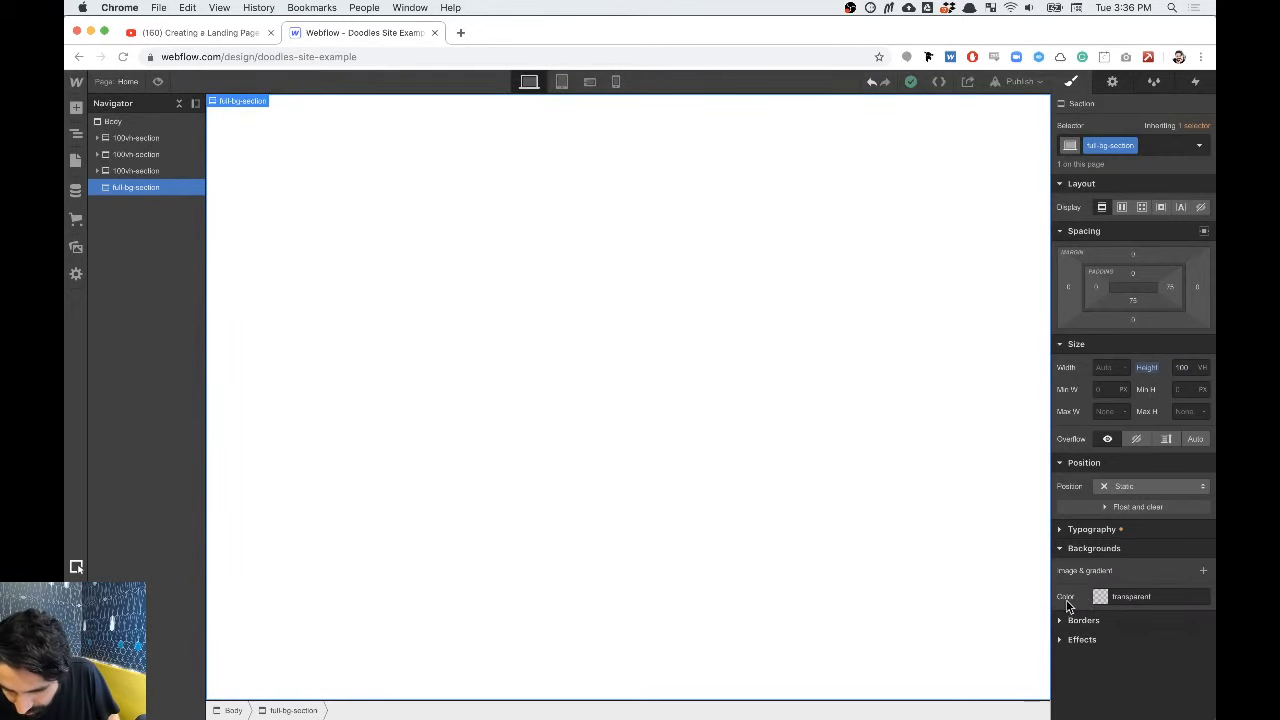
click(1100, 597)
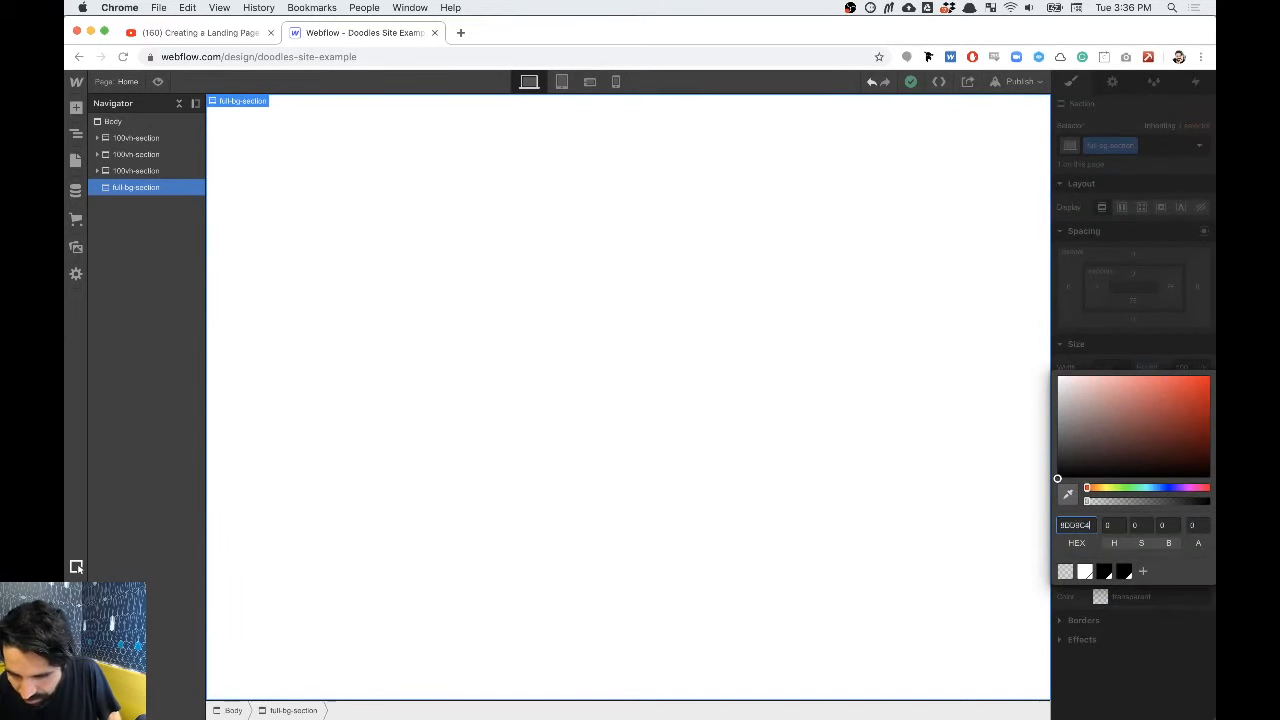
key(Return)
Step: Switch to InVision Studio and select the full-reading illustration group in the Wabi-Sabi section
key(super+Tab)
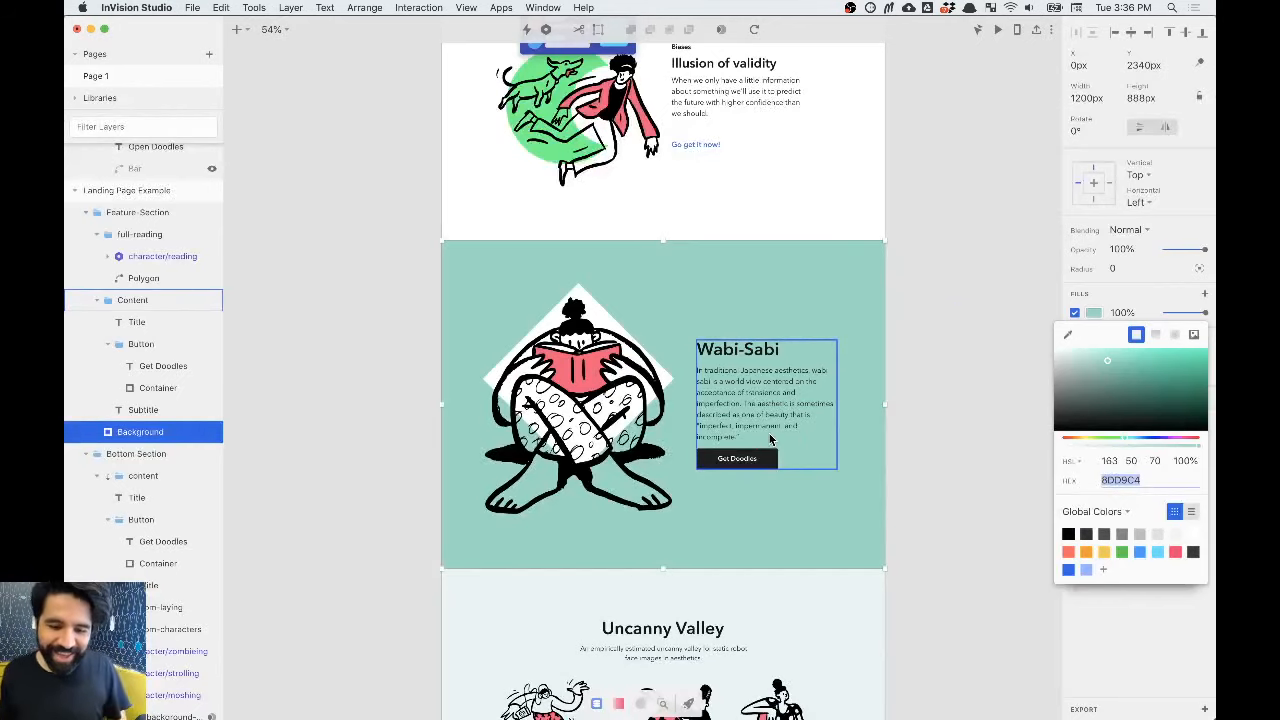
click(580, 395)
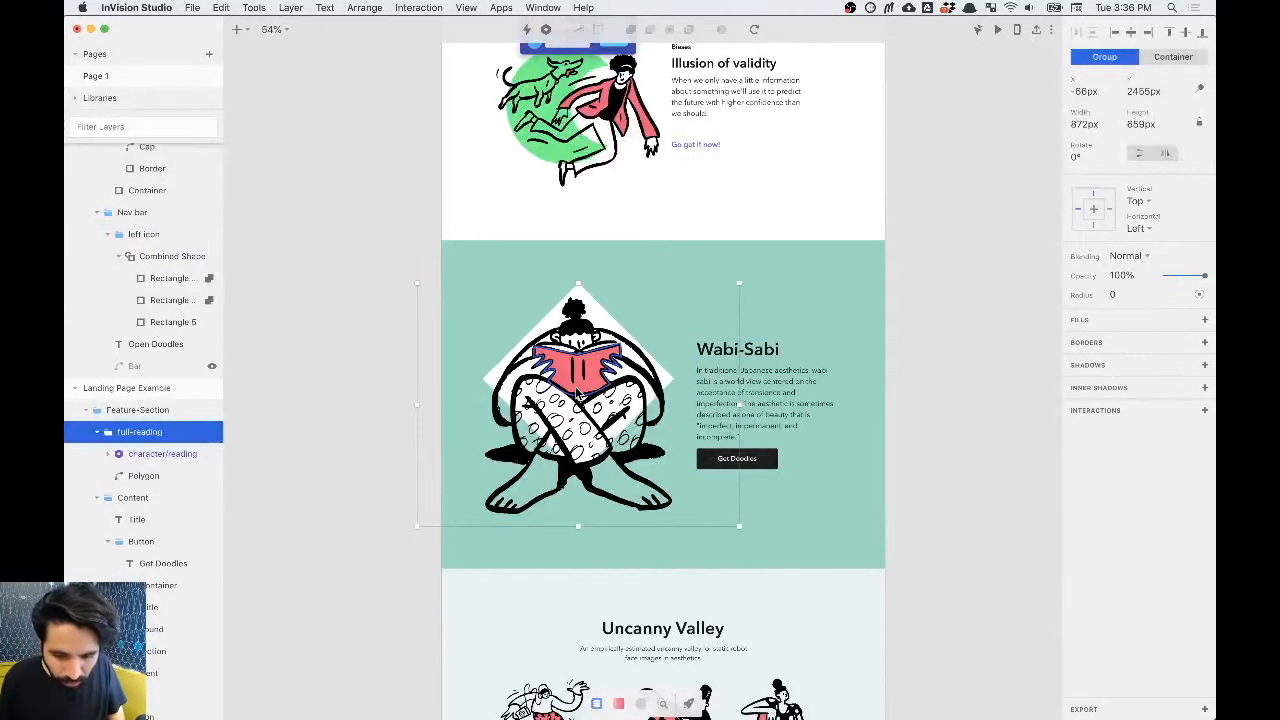
key(super+Tab)
key(super+Tab)
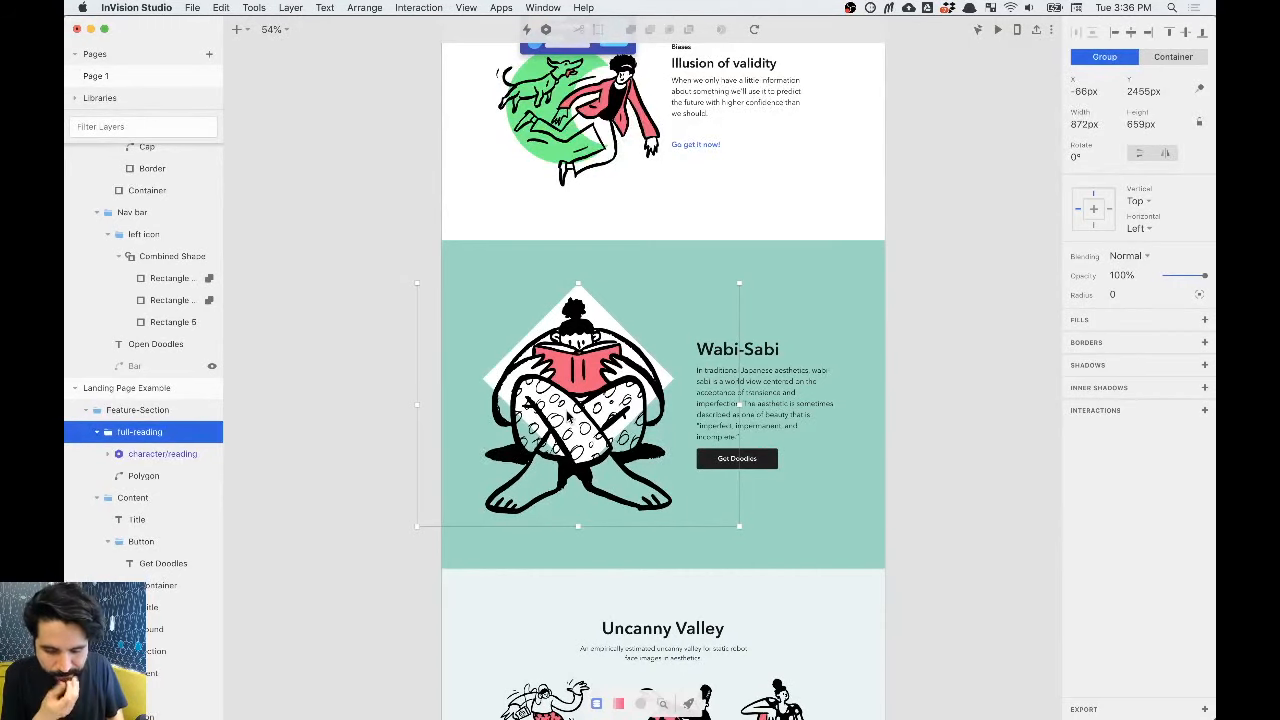
Step: Switch back to Webflow in Chrome and add a background image layer to the full-bg-section
key(super+Tab)
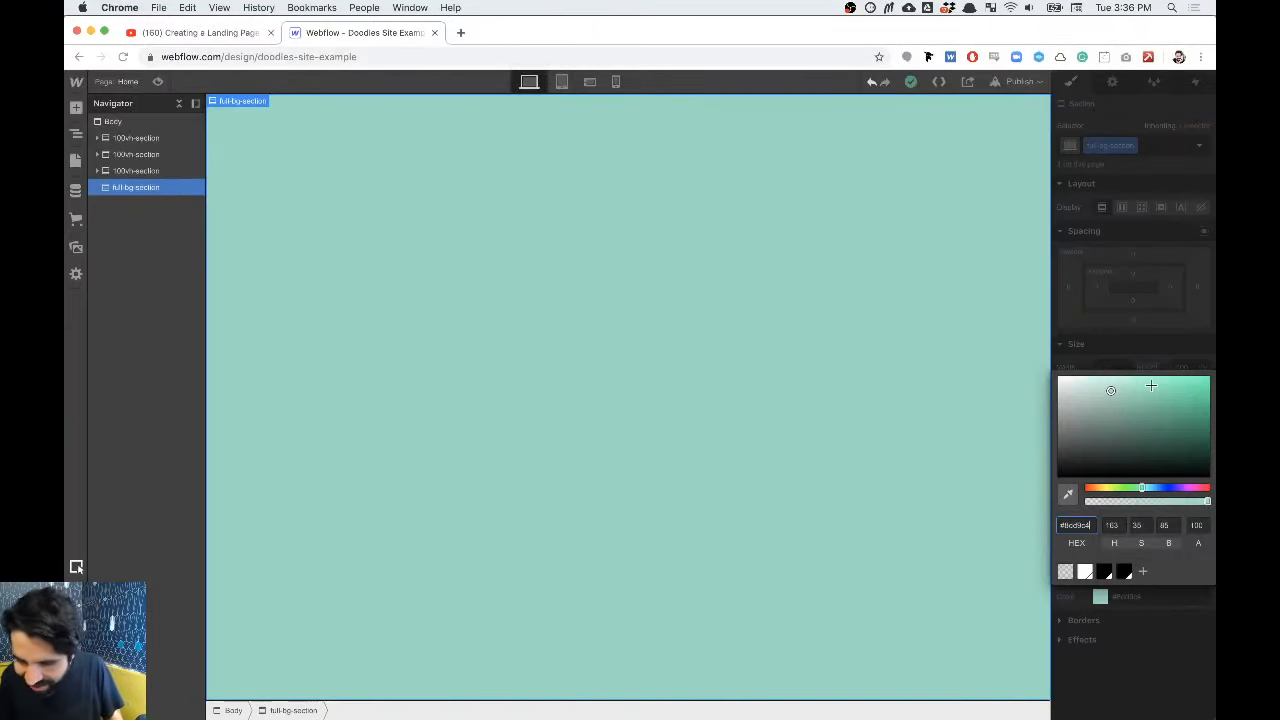
click(1137, 331)
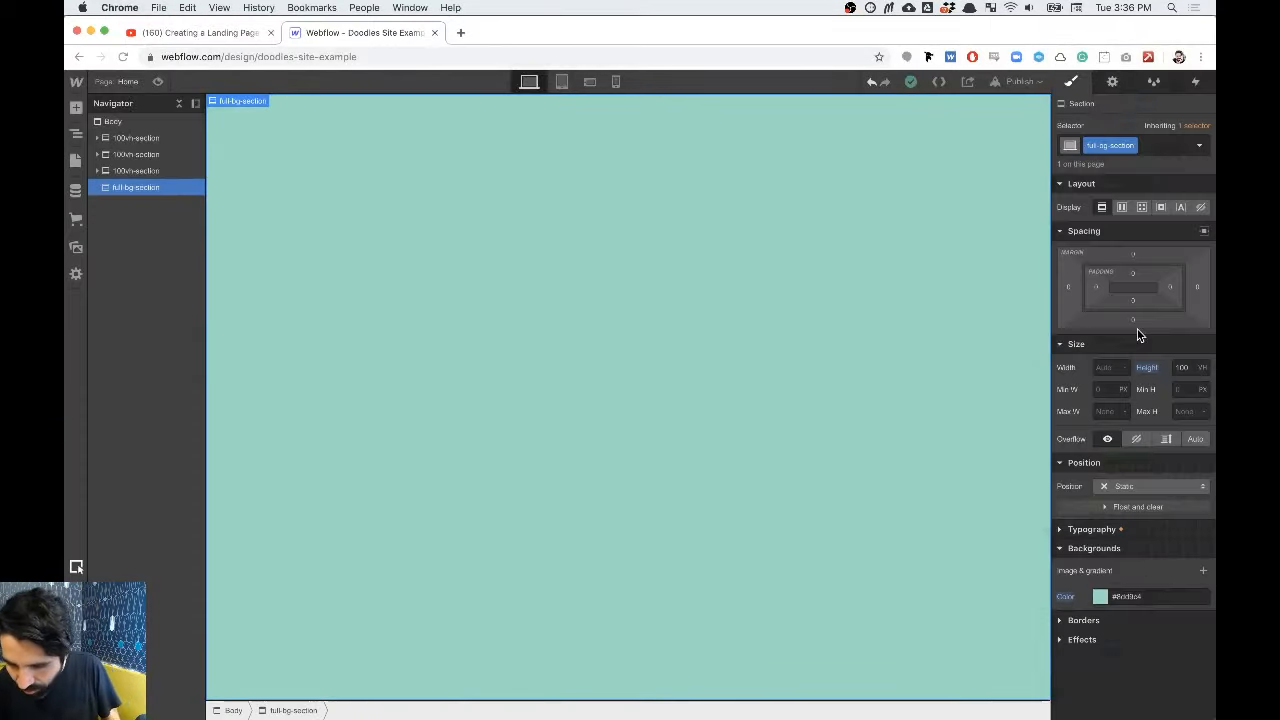
click(1203, 570)
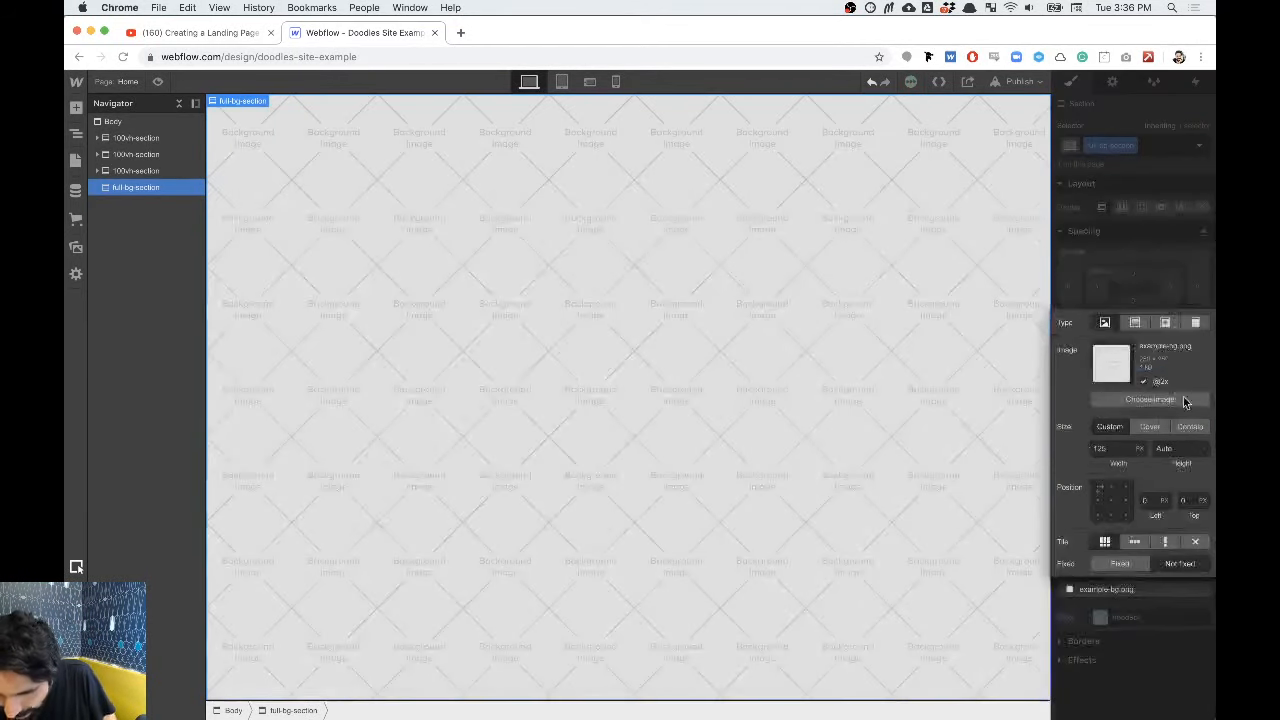
click(1178, 572)
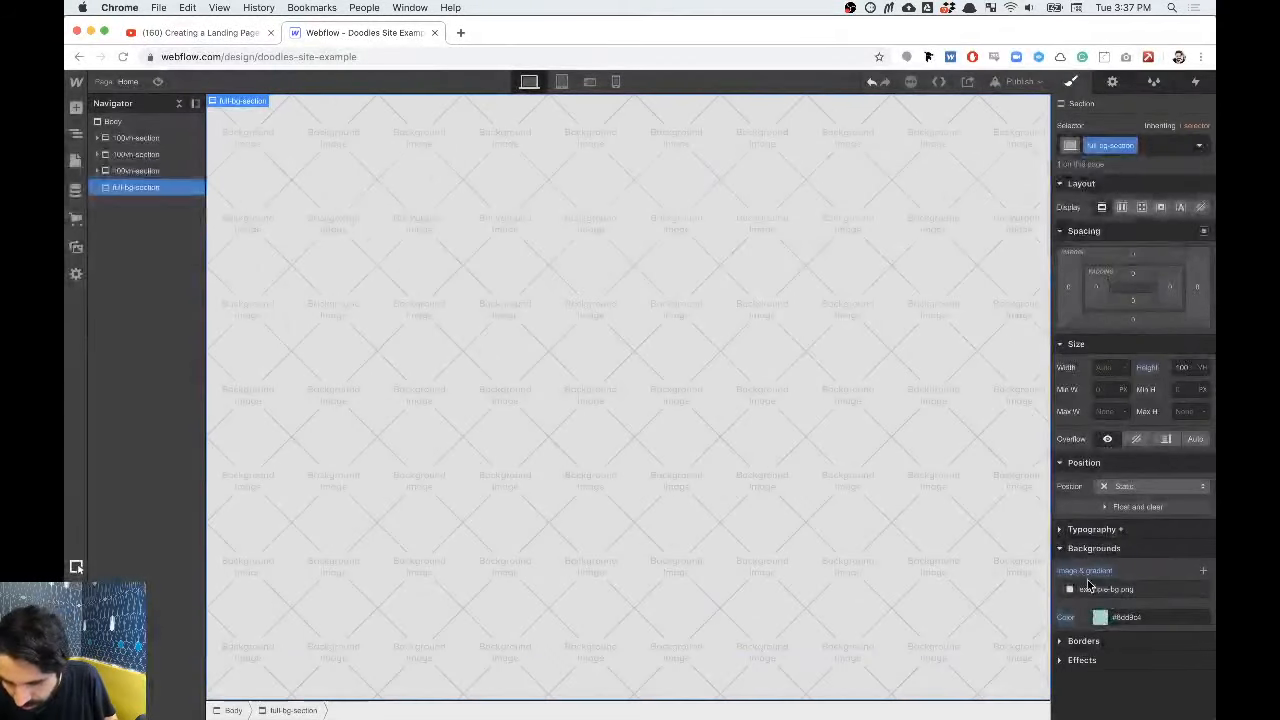
Step: Try the linear and radial gradient types on the full-bg-section's background layer and return it to the image type
click(1090, 589)
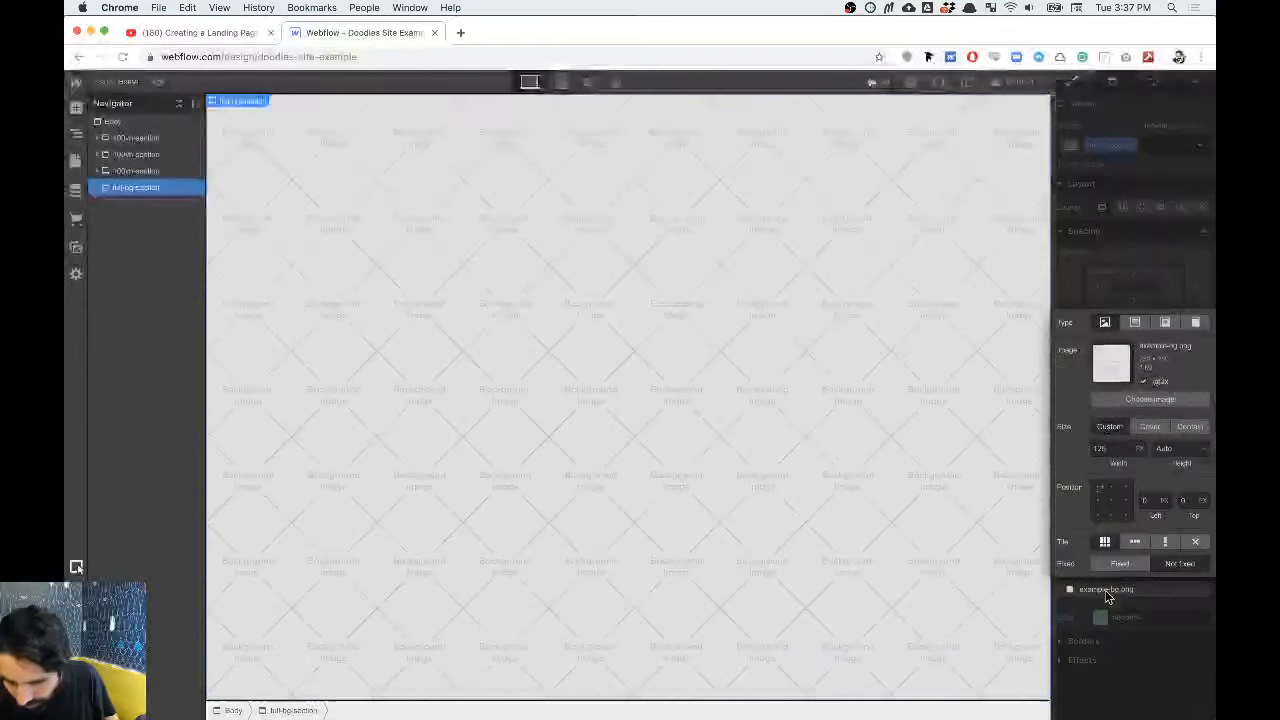
click(1135, 322)
click(1104, 614)
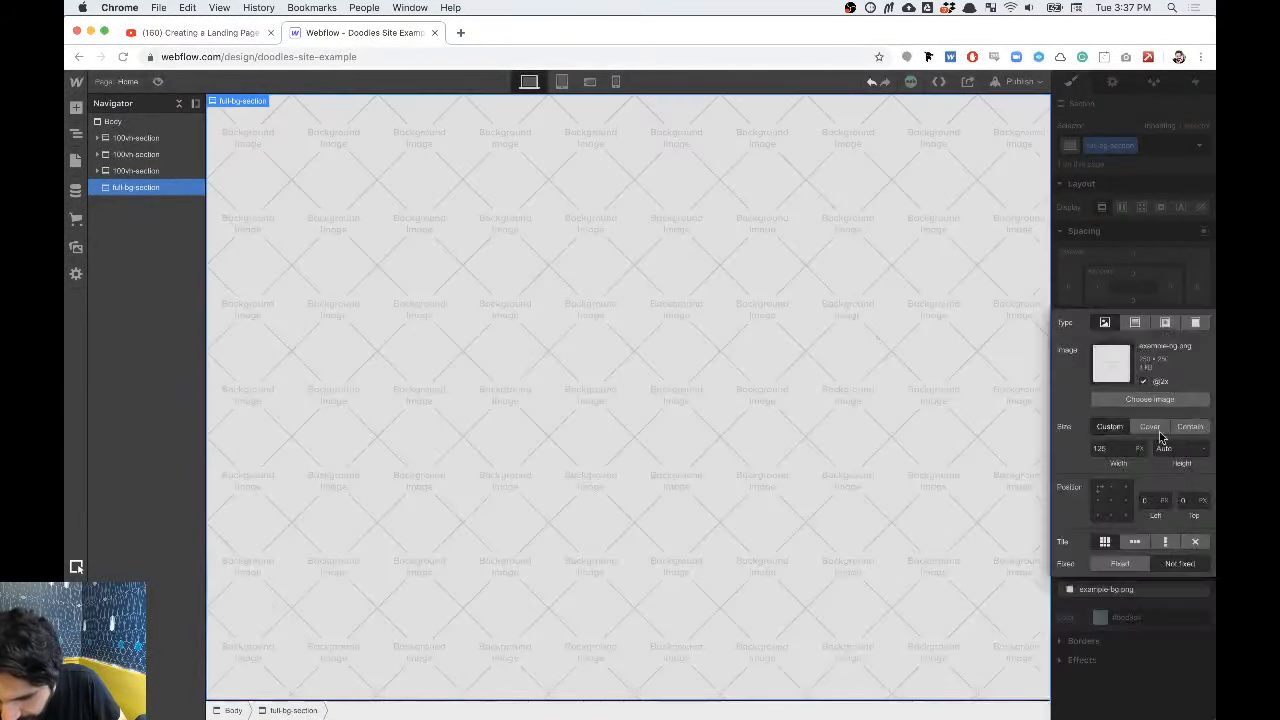
click(1166, 322)
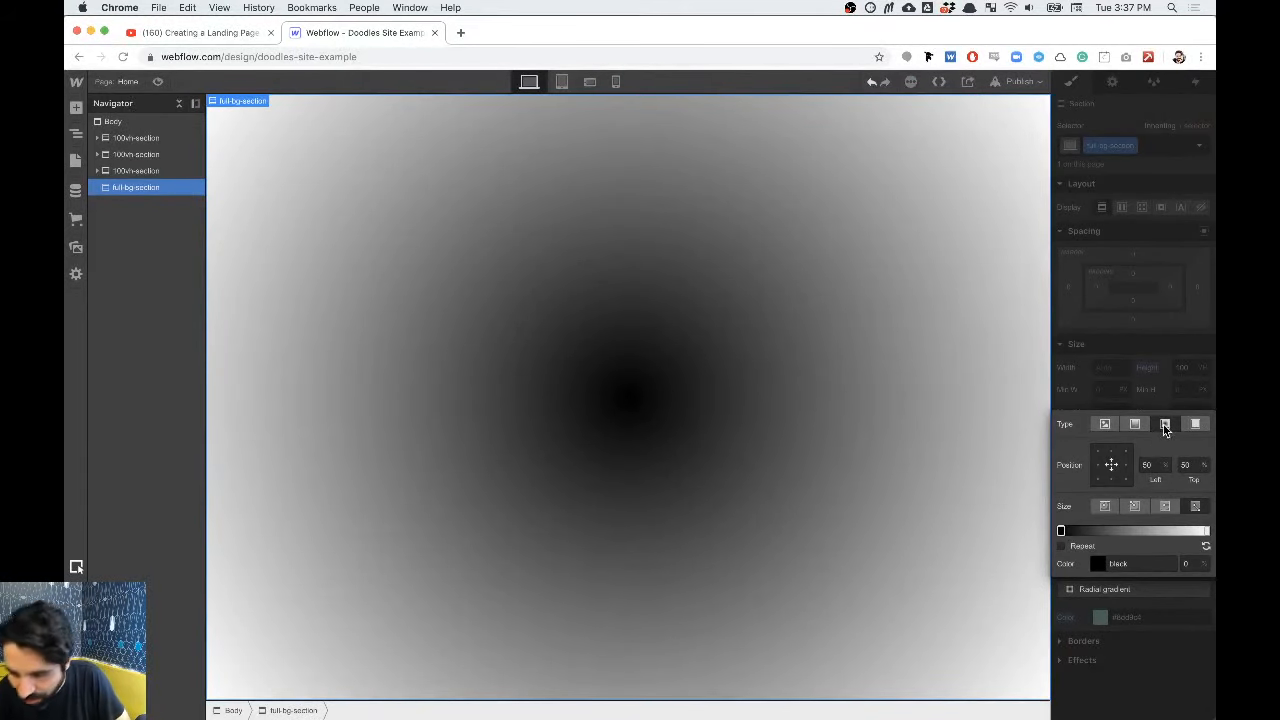
click(1105, 424)
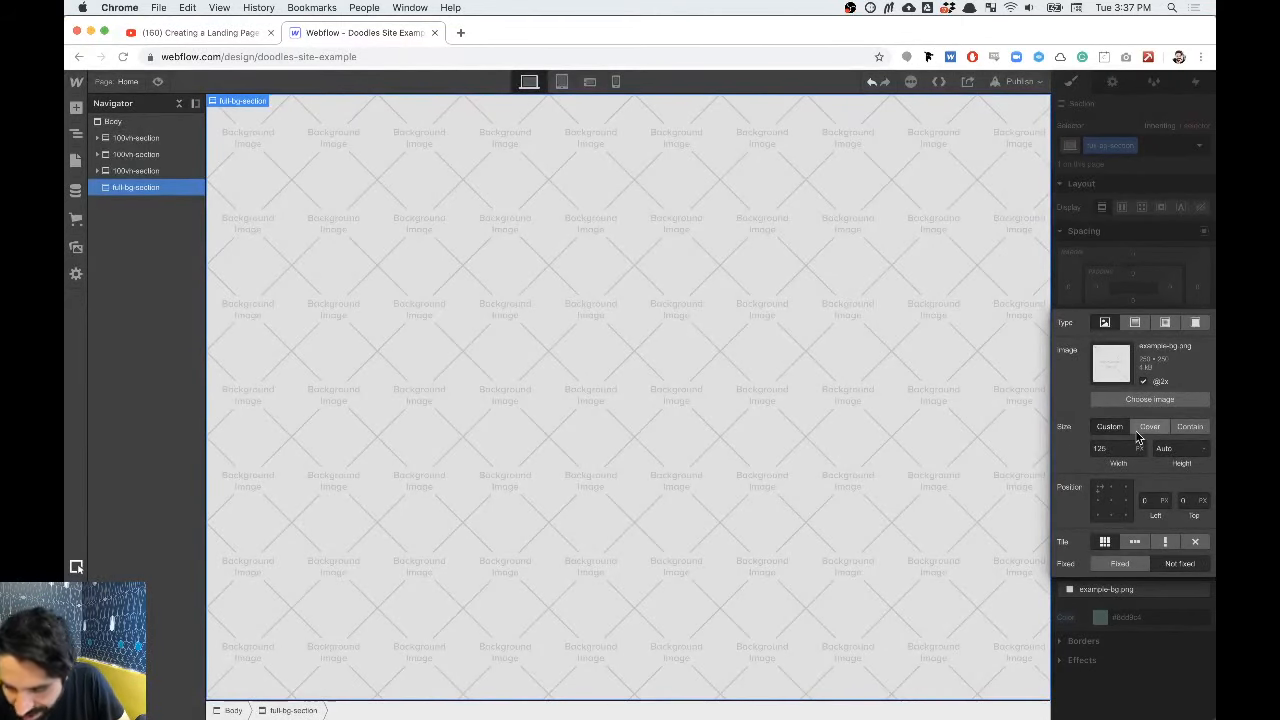
Step: Open the image choice for the background layer, then switch to InVision Studio and paste a copy of the full-reading group onto empty canvas
click(1140, 399)
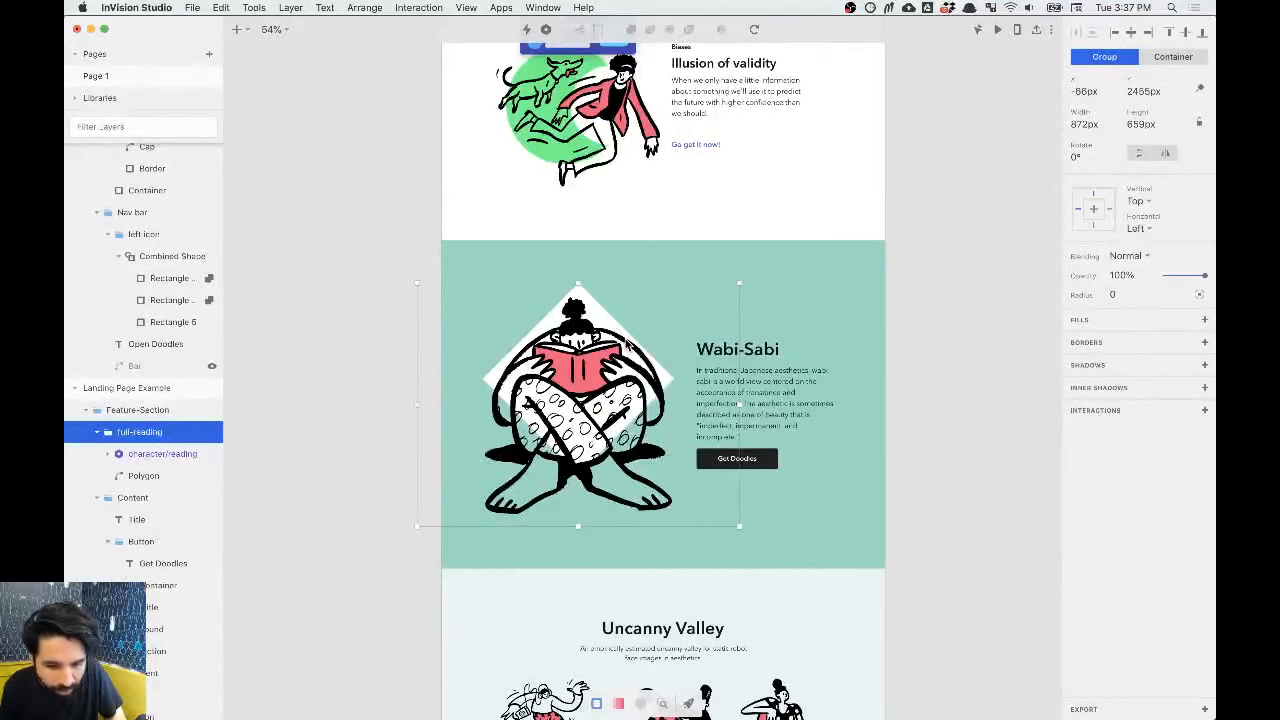
scroll(627, 344, down, 5)
click(395, 338)
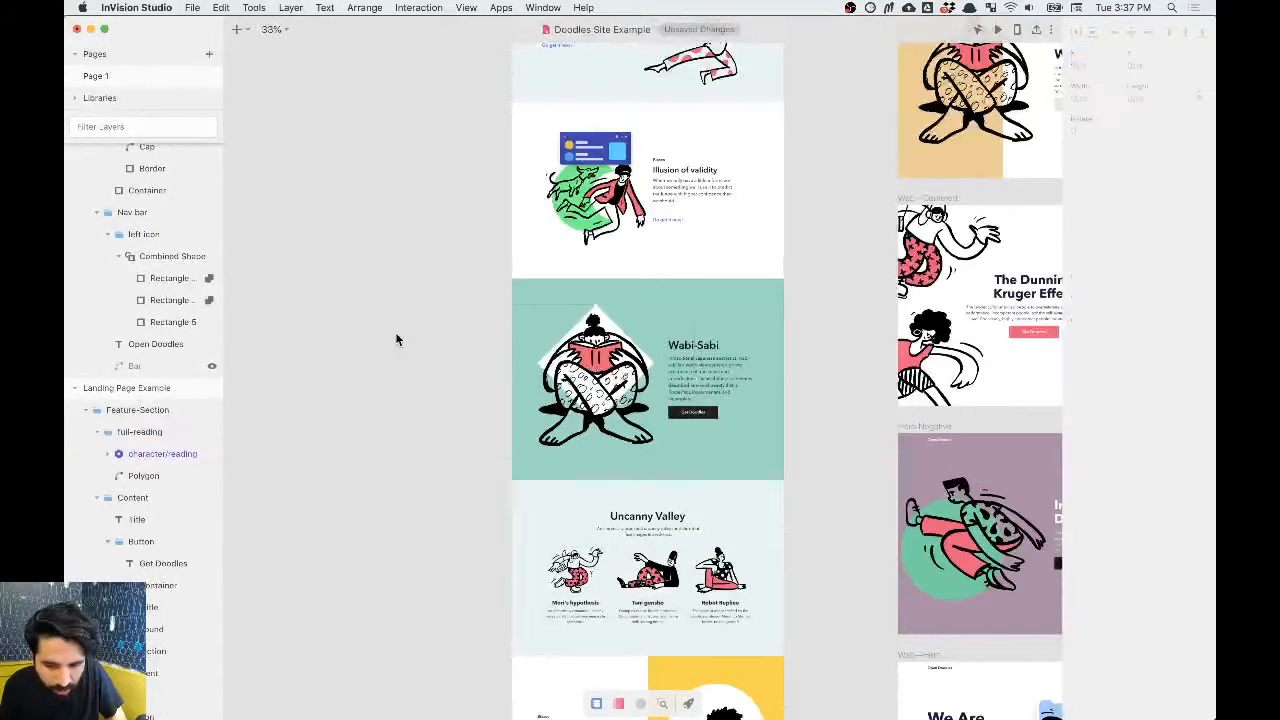
click(600, 357)
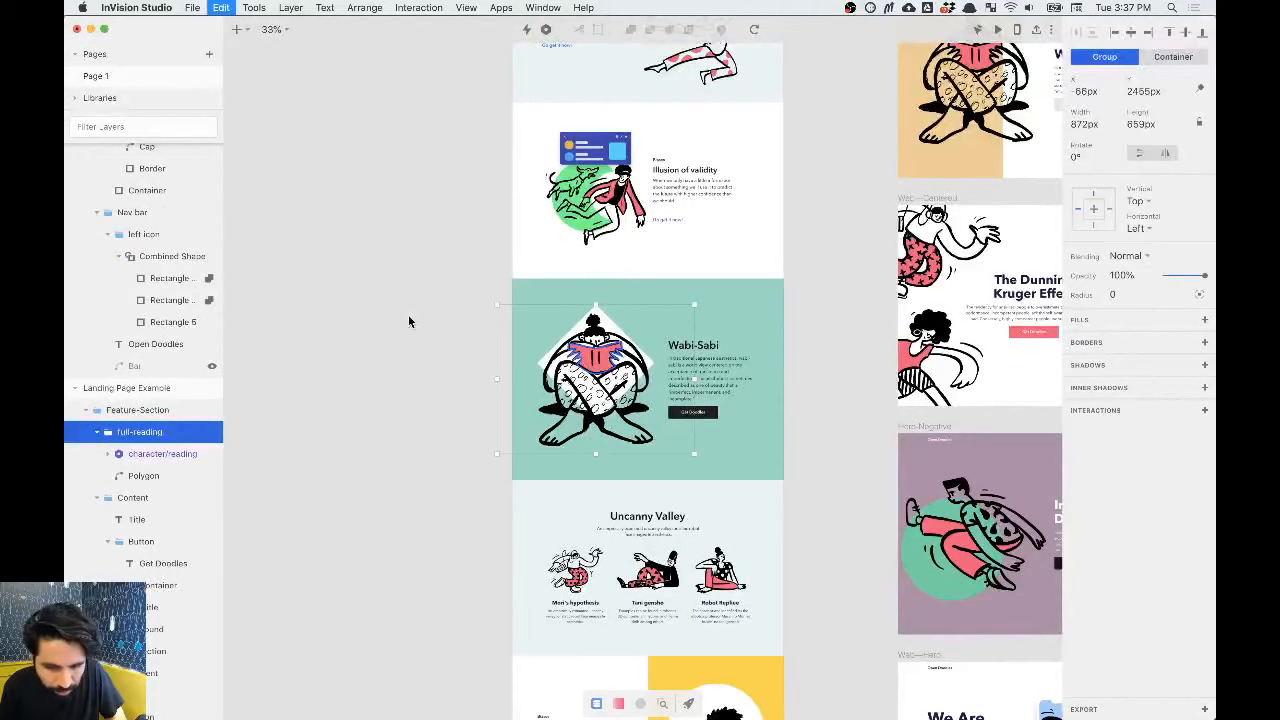
key(super+n)
key(super+v)
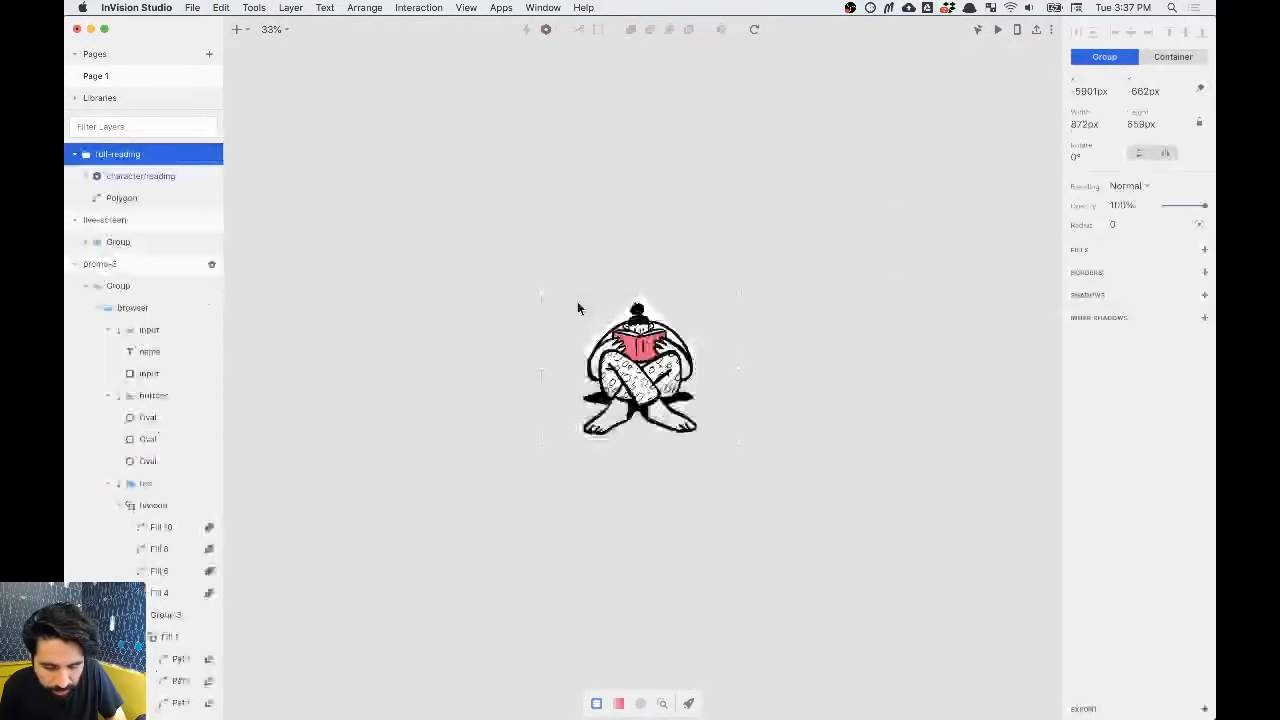
Step: Export the copied full-reading group as full-reading.svg into the Assets folder of Doodles Site Example, and delete the copy from the canvas
click(1205, 711)
click(1192, 667)
click(1181, 678)
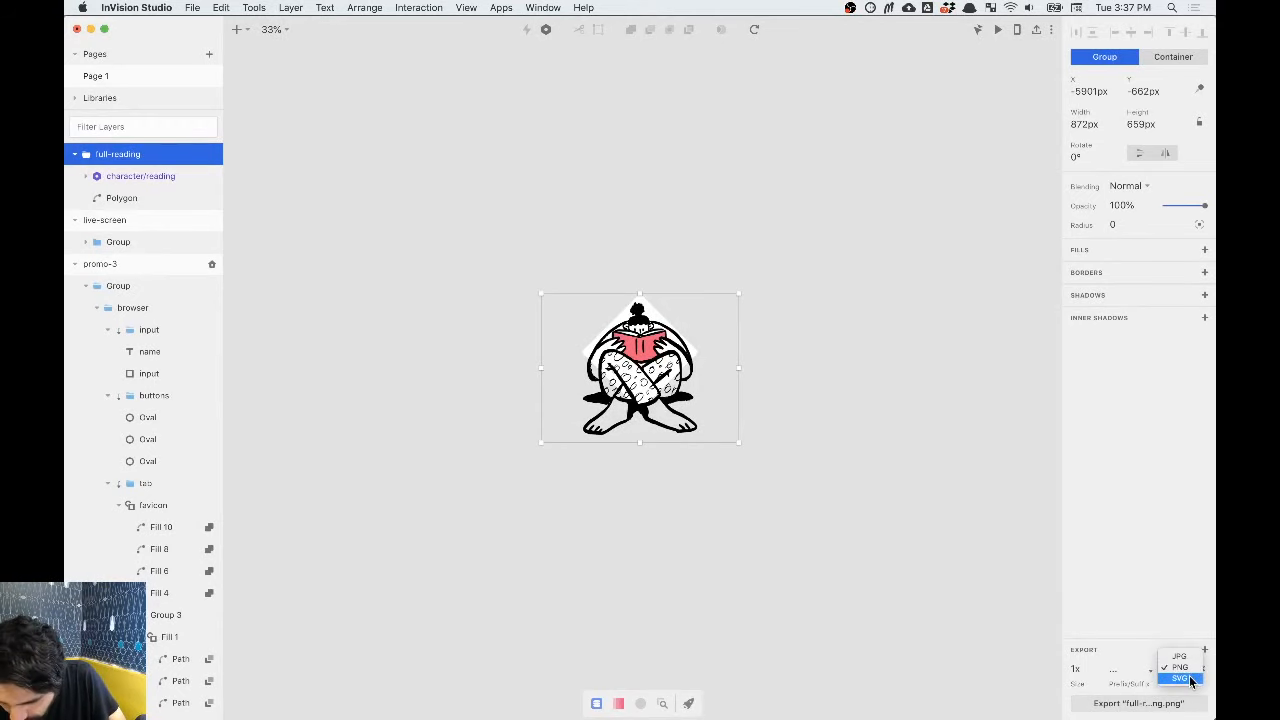
click(1150, 705)
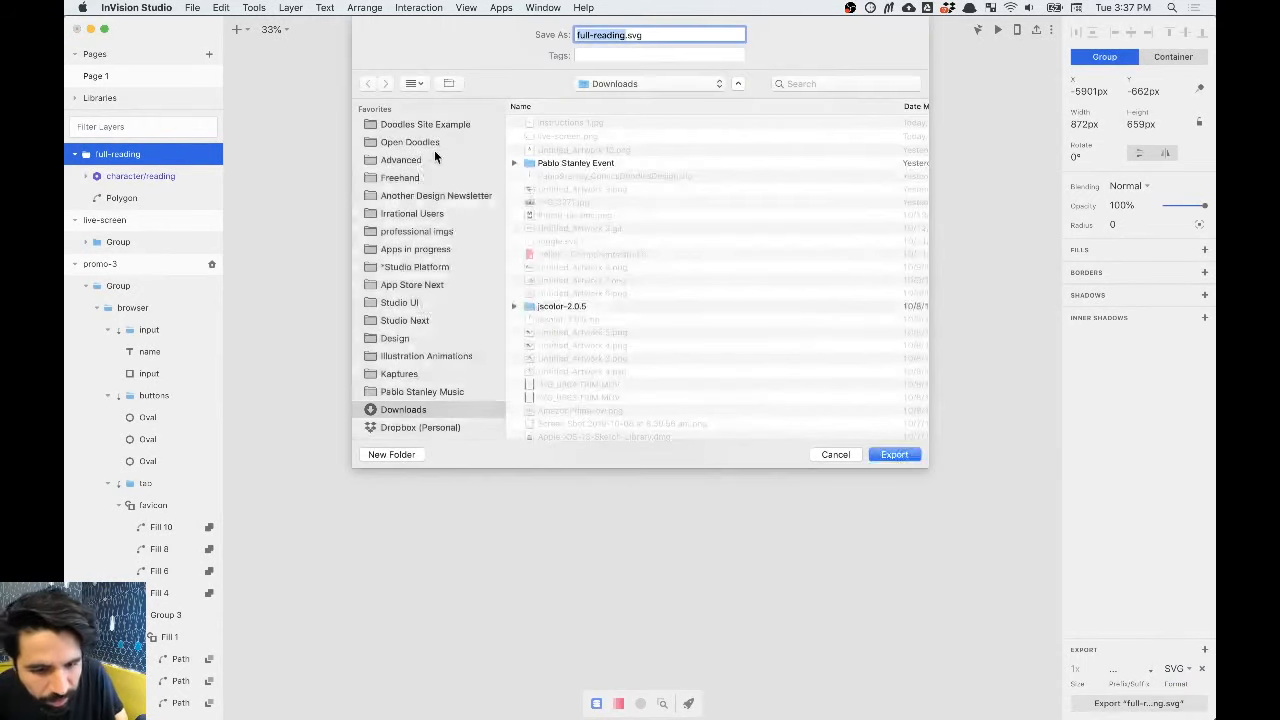
click(424, 125)
double_click(573, 160)
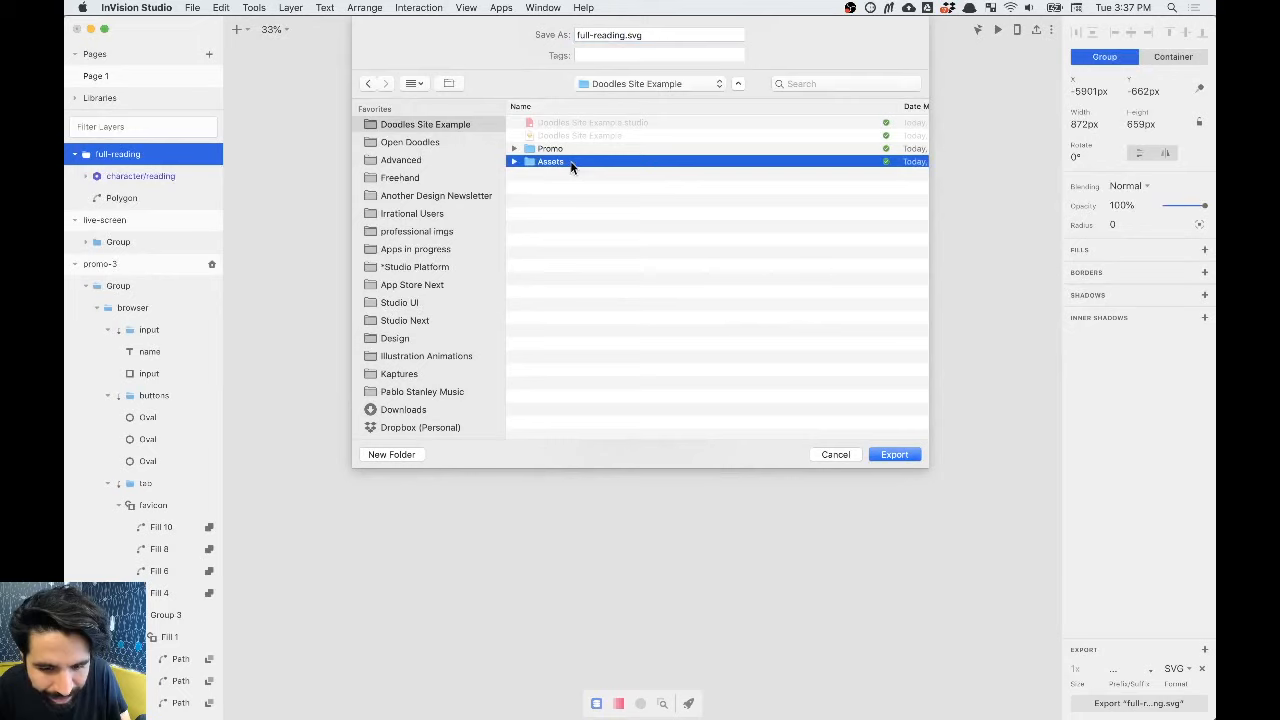
click(894, 455)
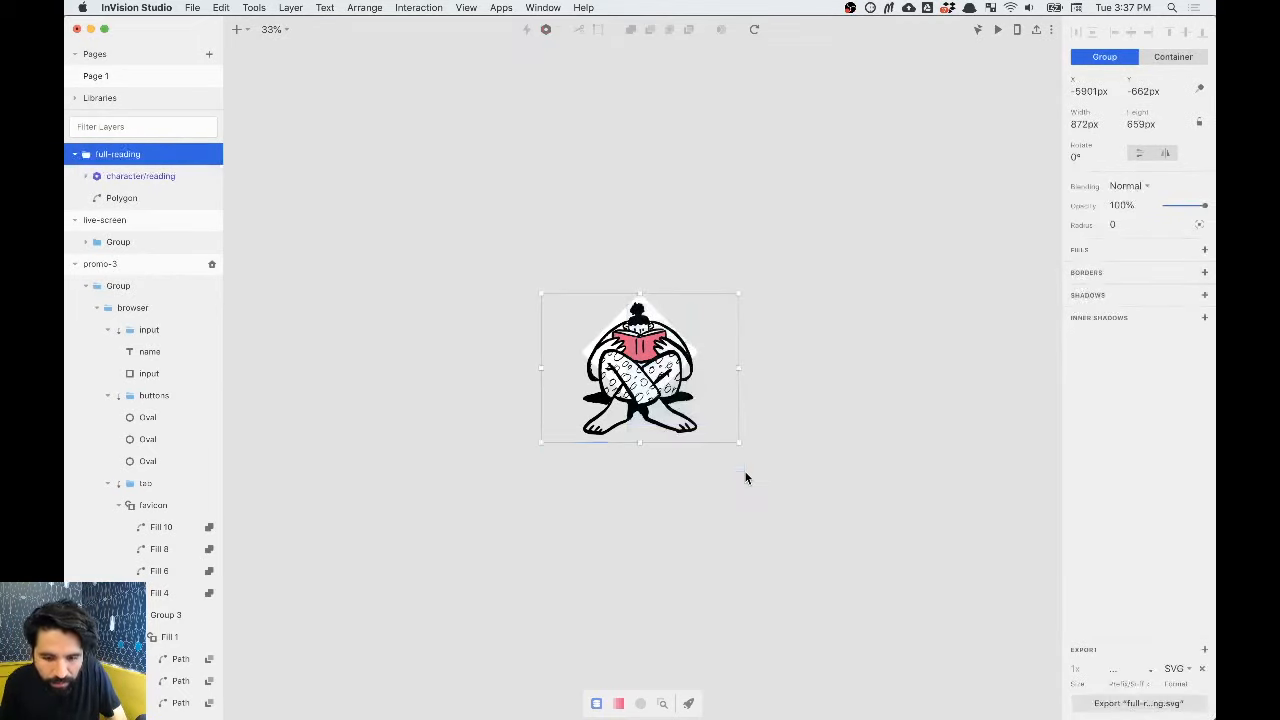
key(BackSpace)
scroll(634, 445, right, 10)
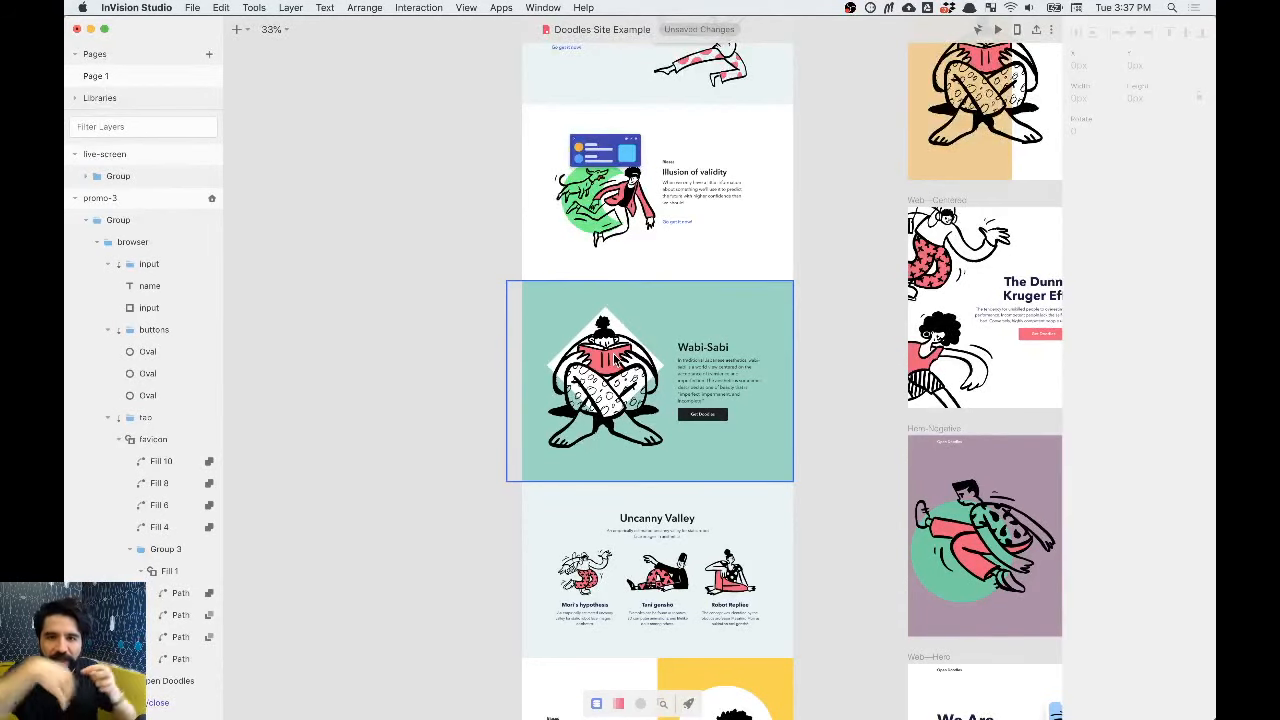
Step: Switch to Webflow in Chrome, upload full-reading.svg and use it as the full-bg-section's background image
key(super+Tab)
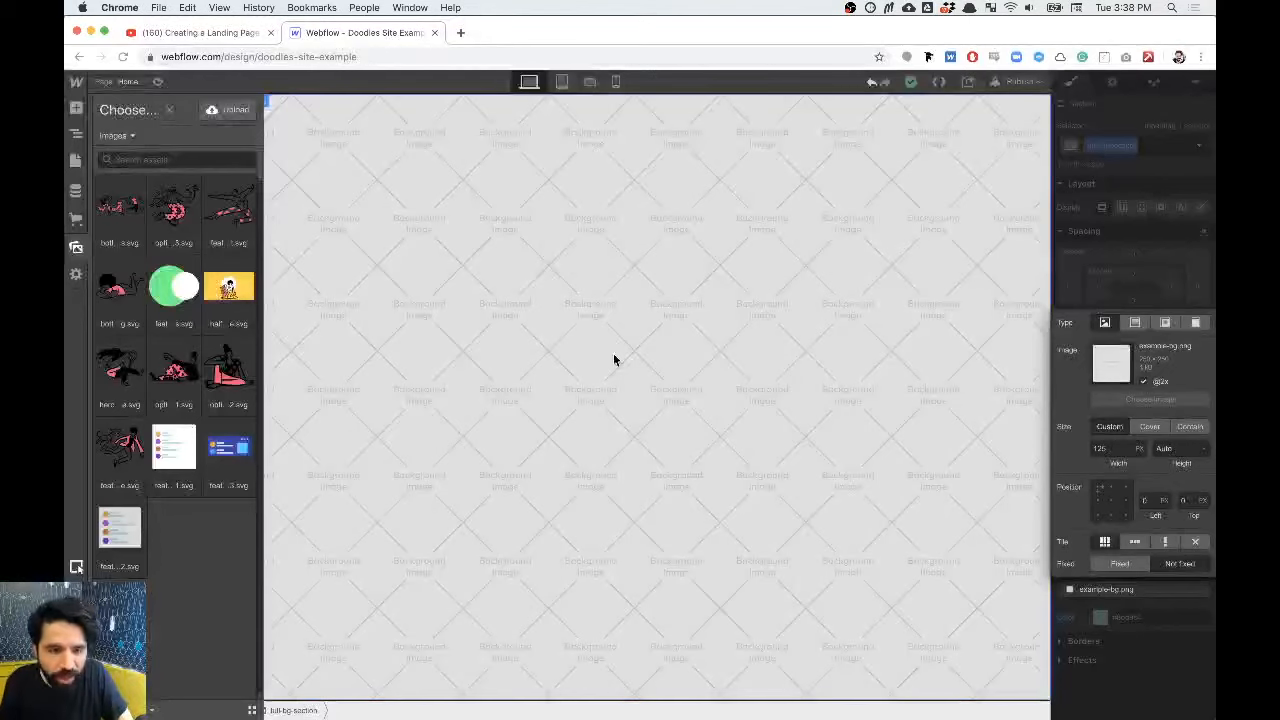
click(235, 112)
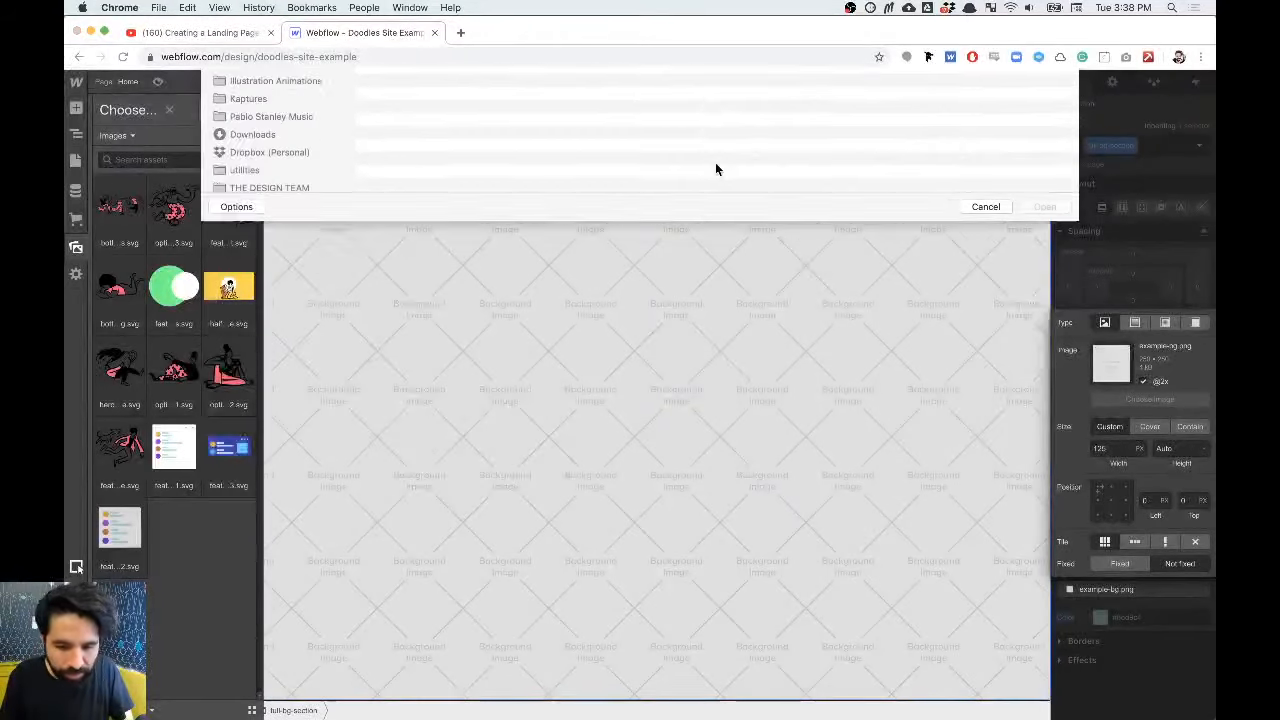
double_click(471, 120)
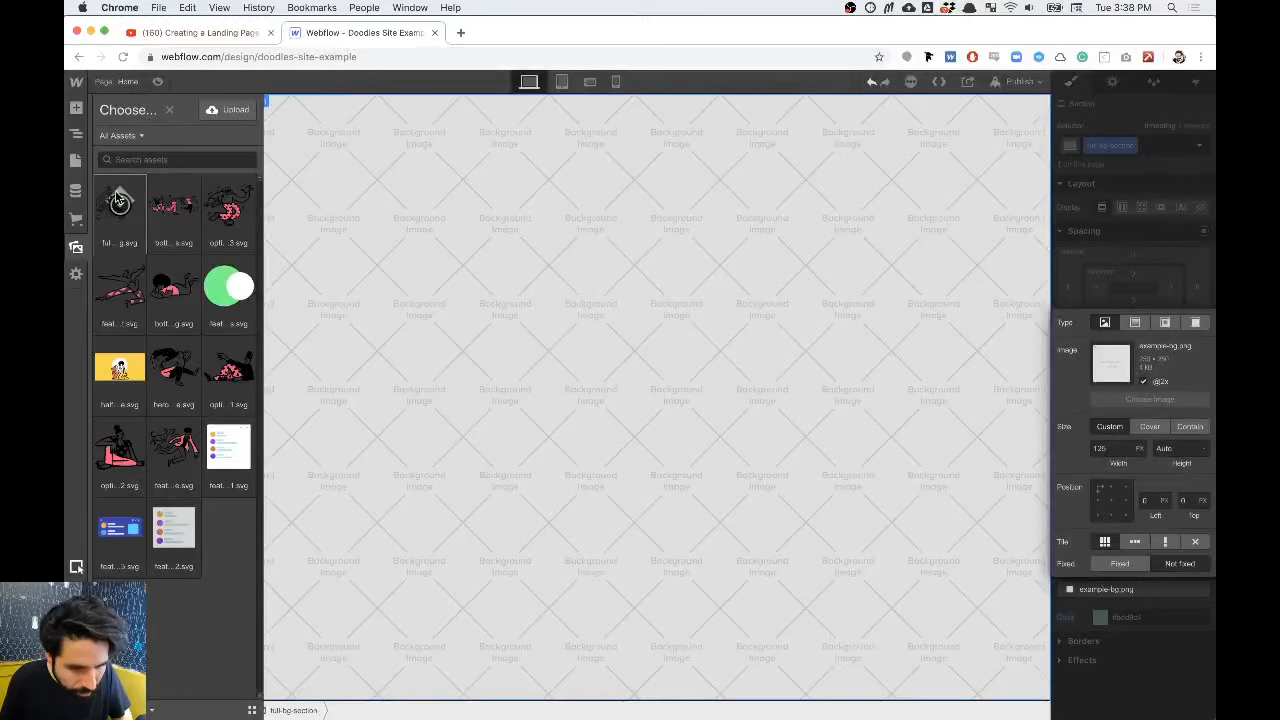
click(127, 195)
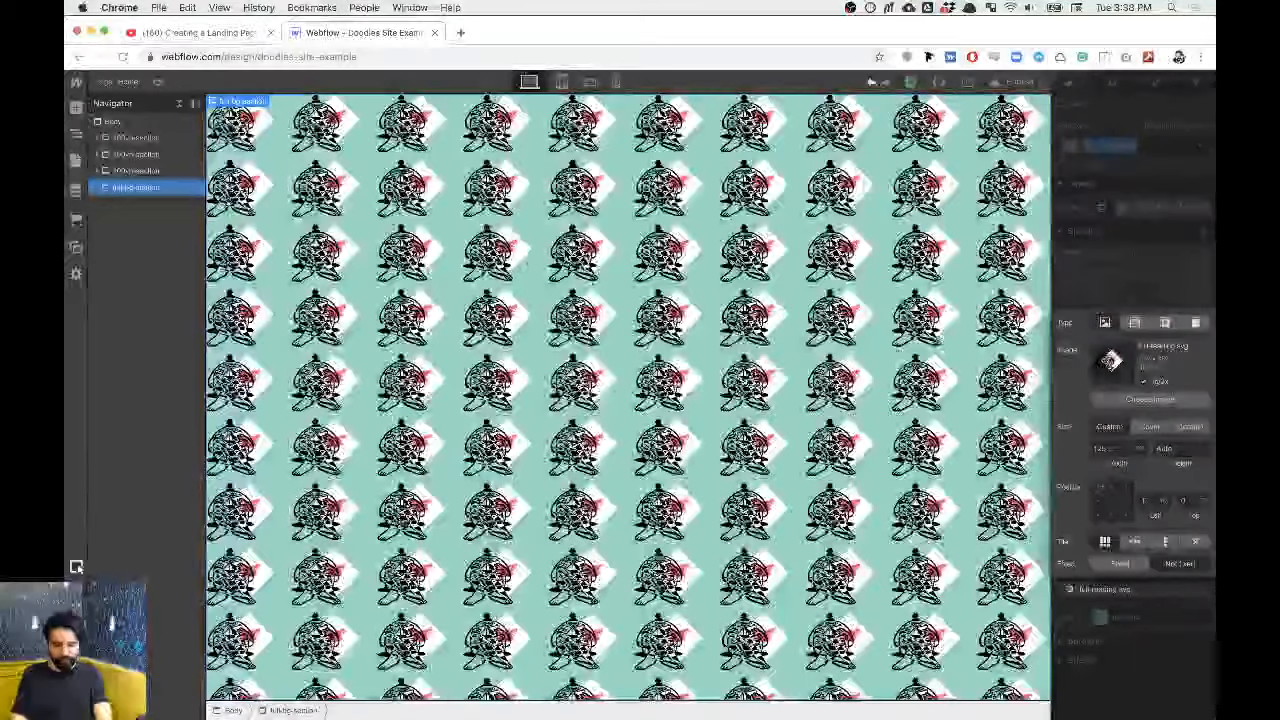
Step: Switch to InVision Studio, then launch Sketch and open the Doodles Site Example document
key(super+Tab)
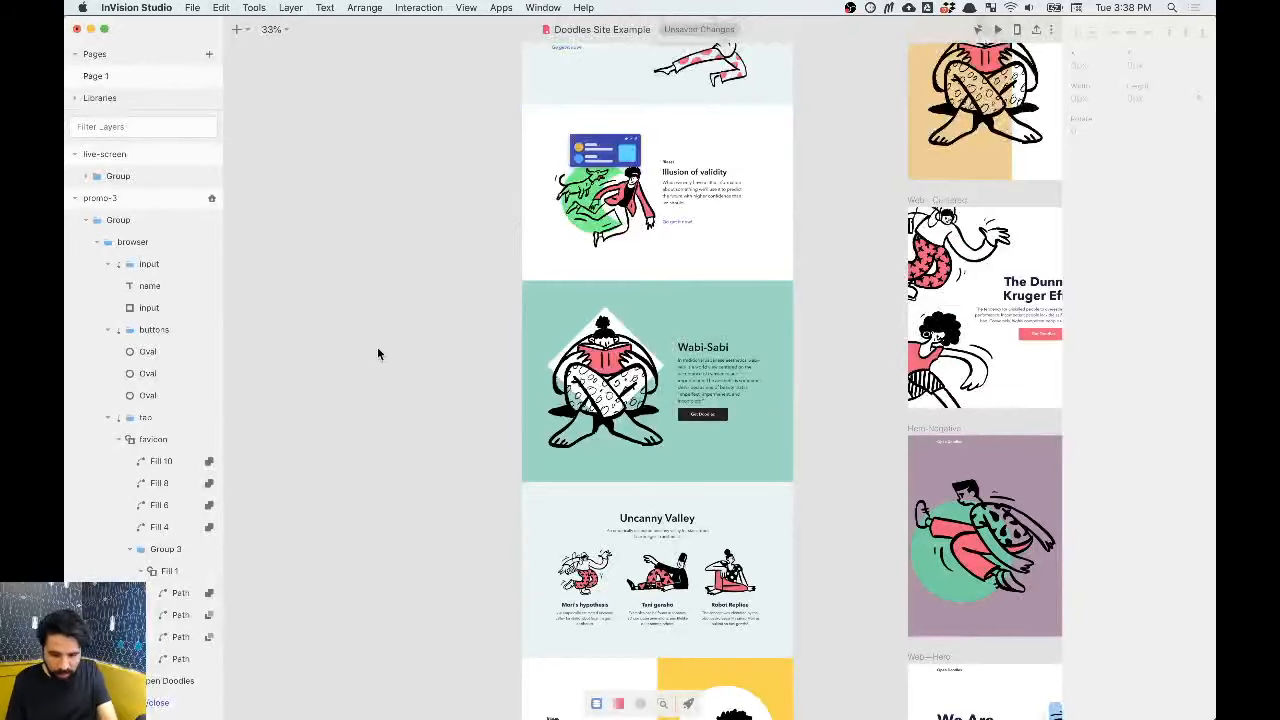
scroll(377, 352, right, 2)
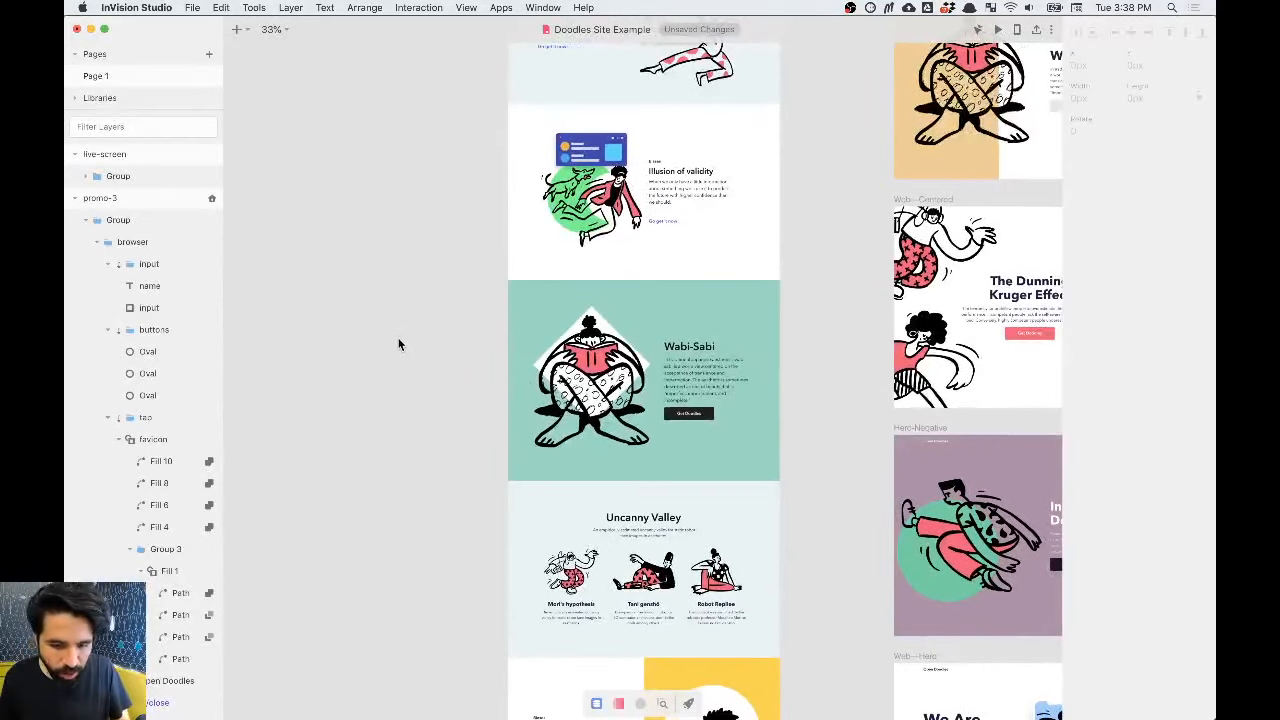
key(super+space)
text(sketch)
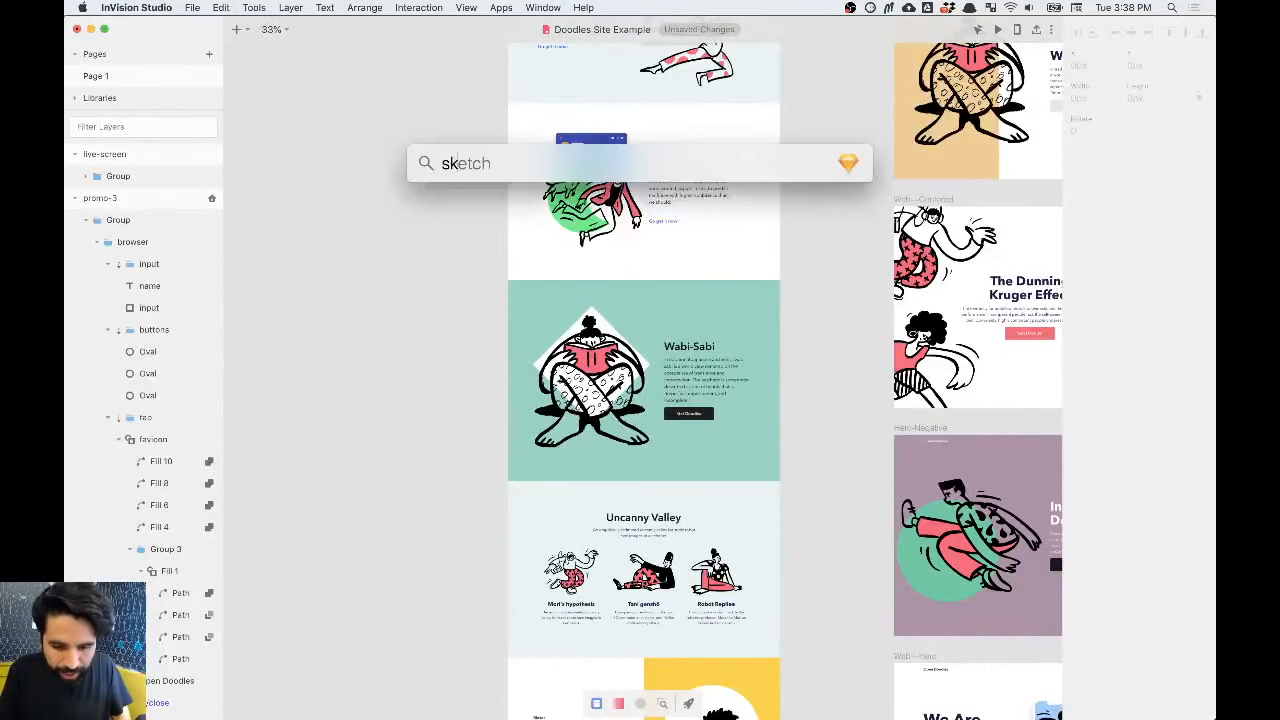
key(Return)
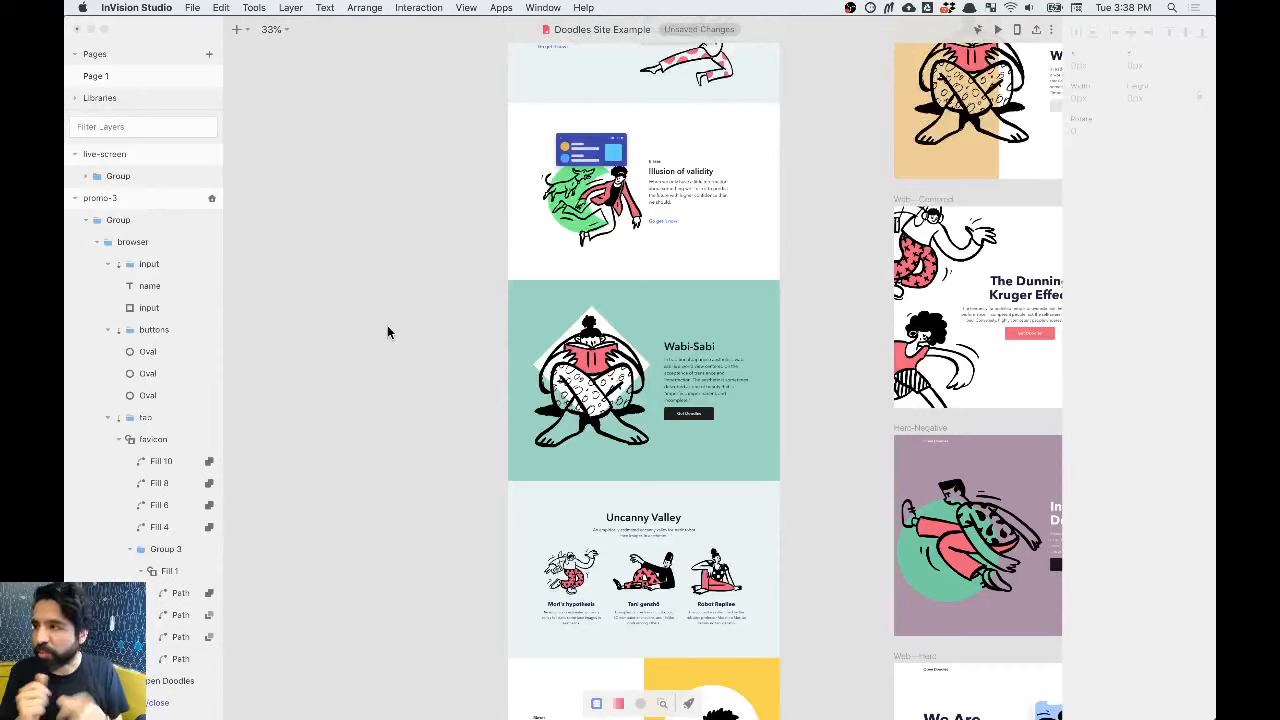
double_click(400, 236)
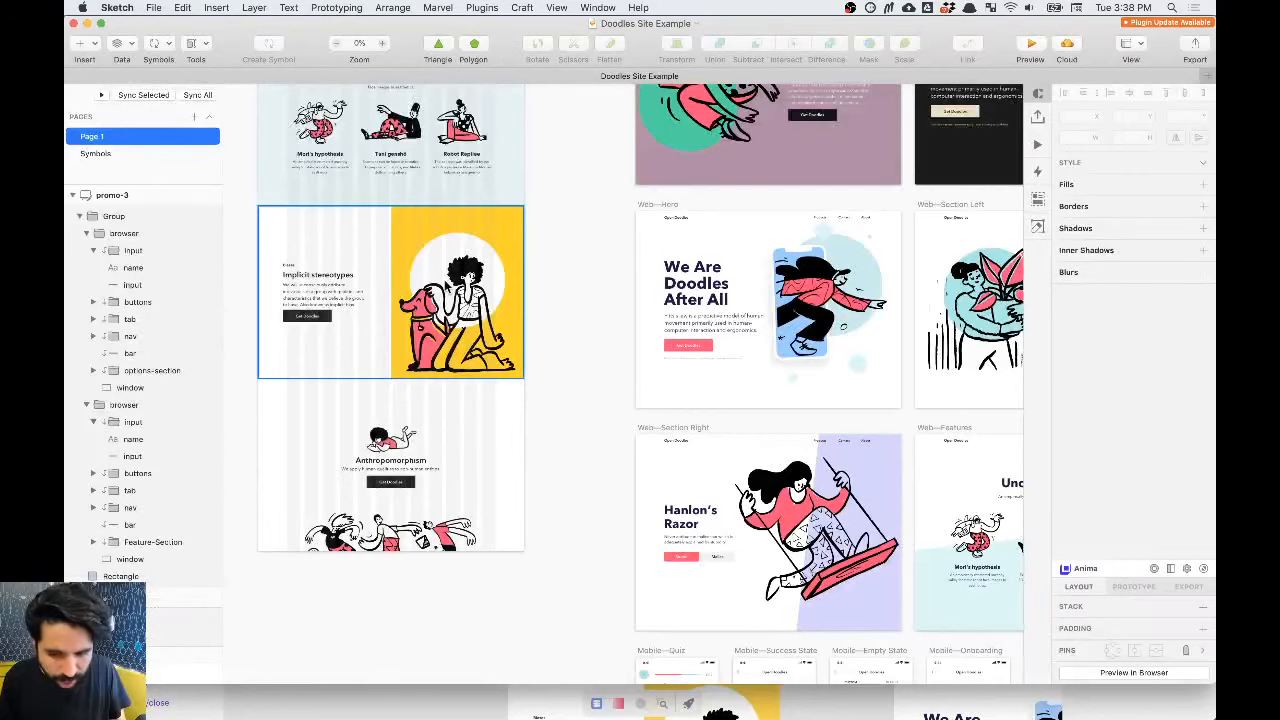
Step: Copy the full-reading group from the Landing Page Example artboard's Wabi-Sabi section and paste it onto an empty area of the canvas
key(super+1)
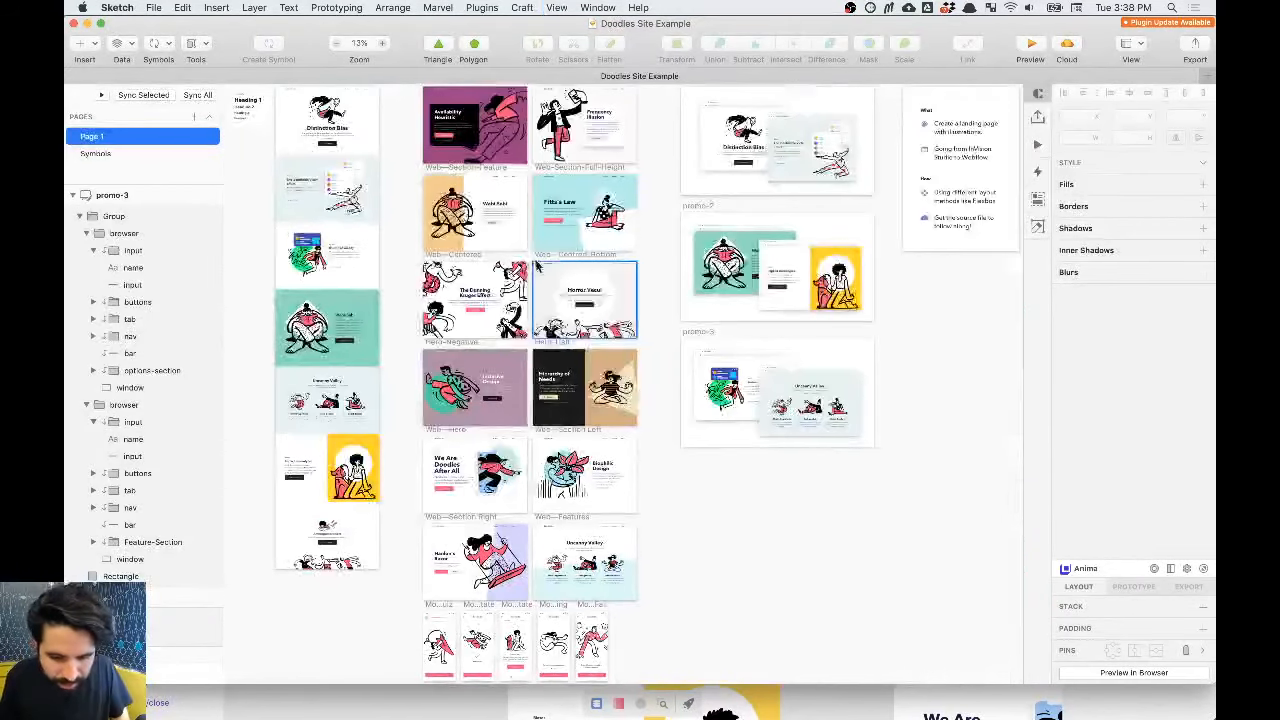
click(300, 336)
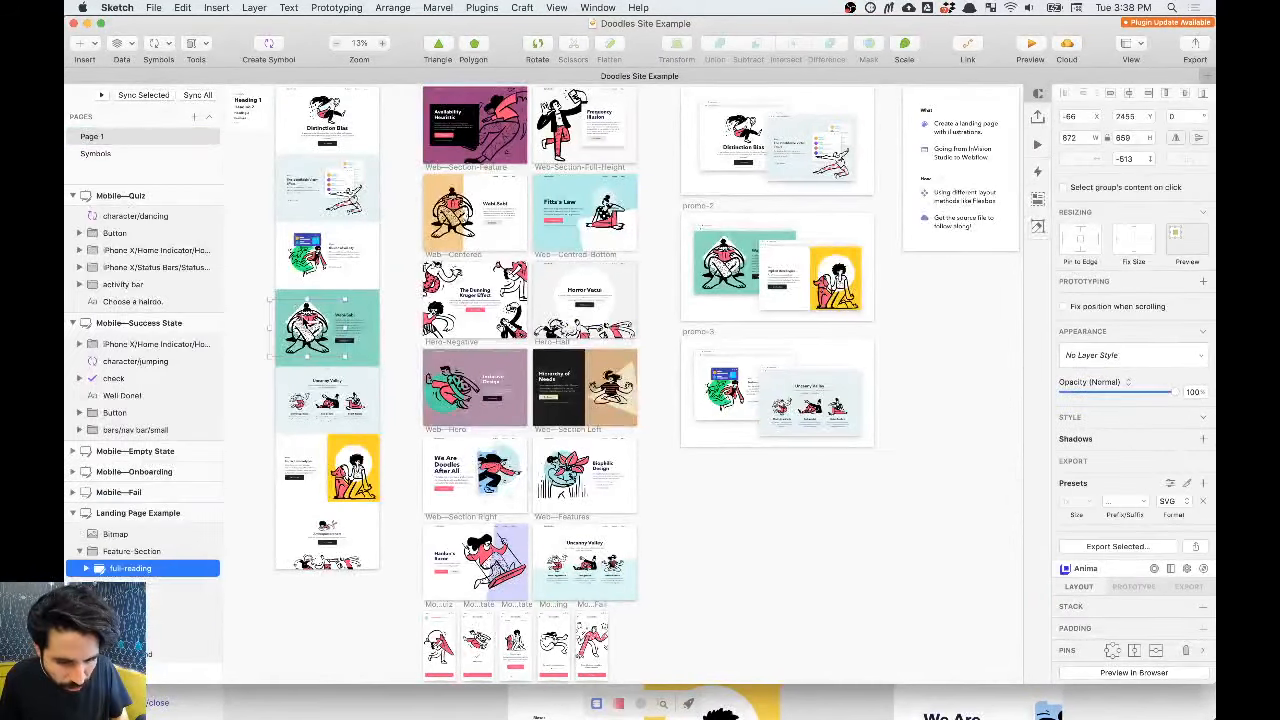
click(240, 266)
scroll(240, 266, left, 5)
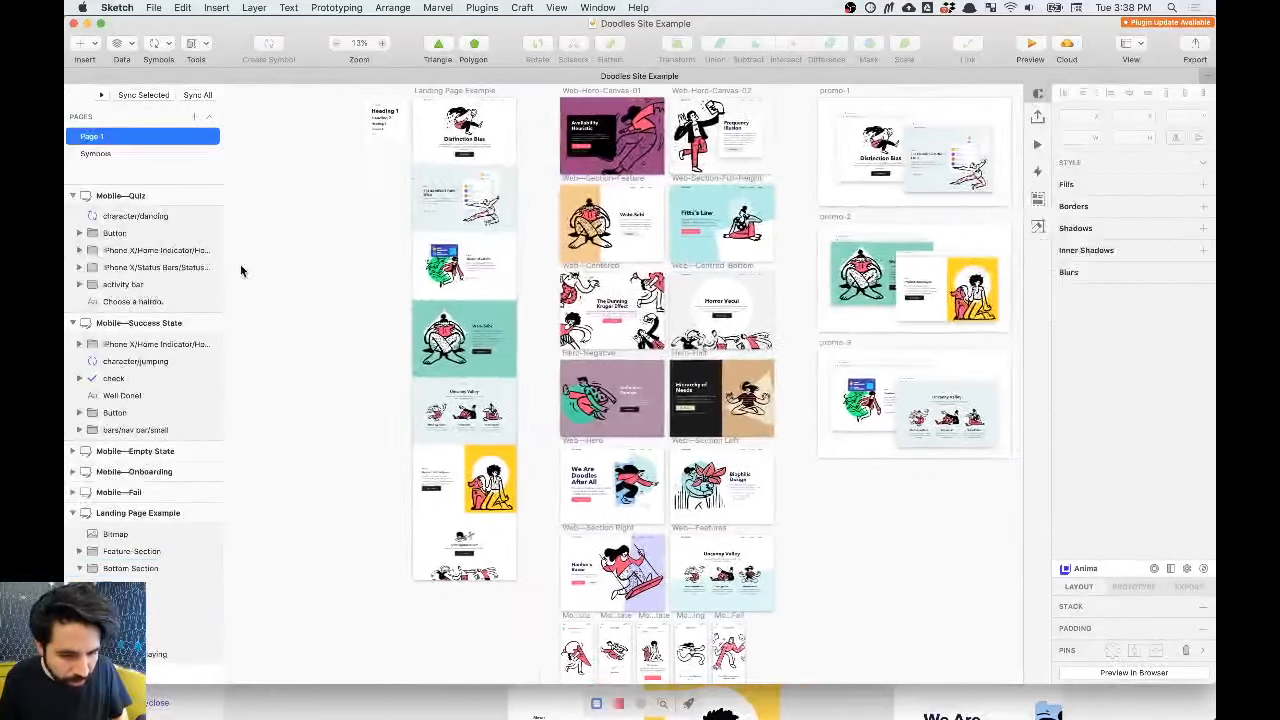
scroll(241, 266, left, 5)
scroll(241, 266, up, 3)
key(super+v)
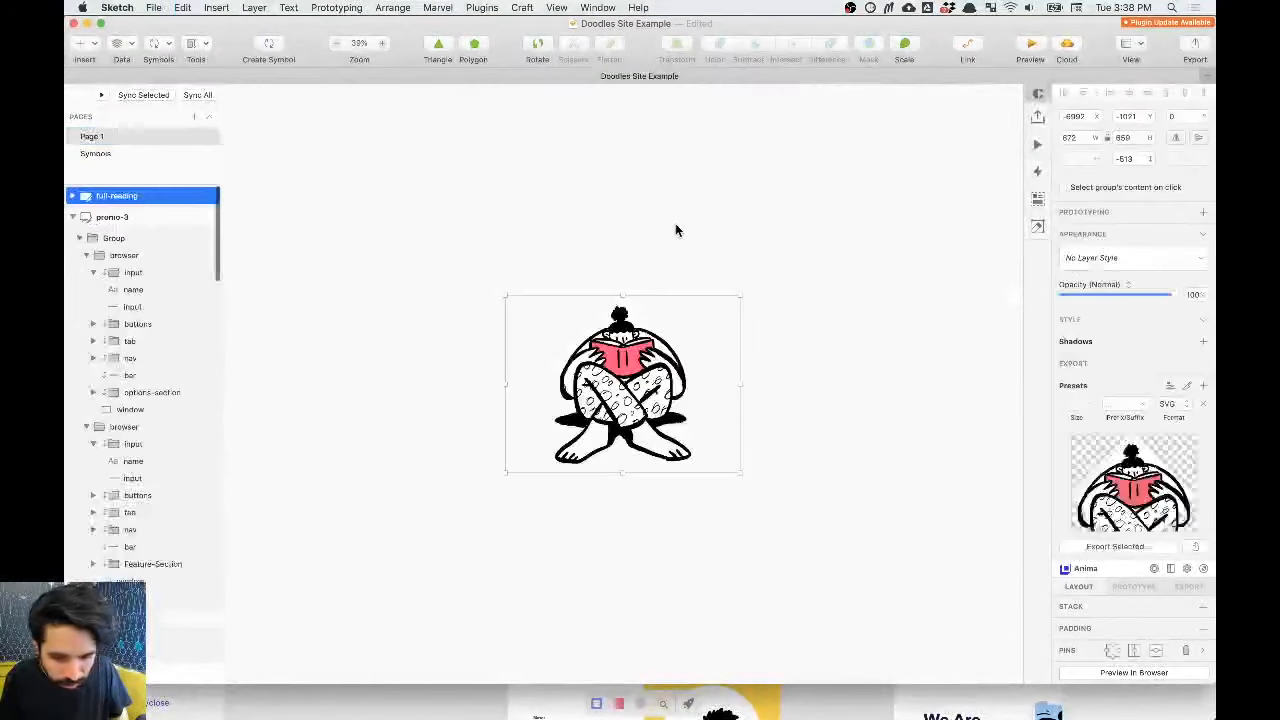
Step: Export the pasted full-reading group as SVG into the Assets folder, replacing the existing full-reading.svg, and switch back to Webflow in Chrome
click(1118, 547)
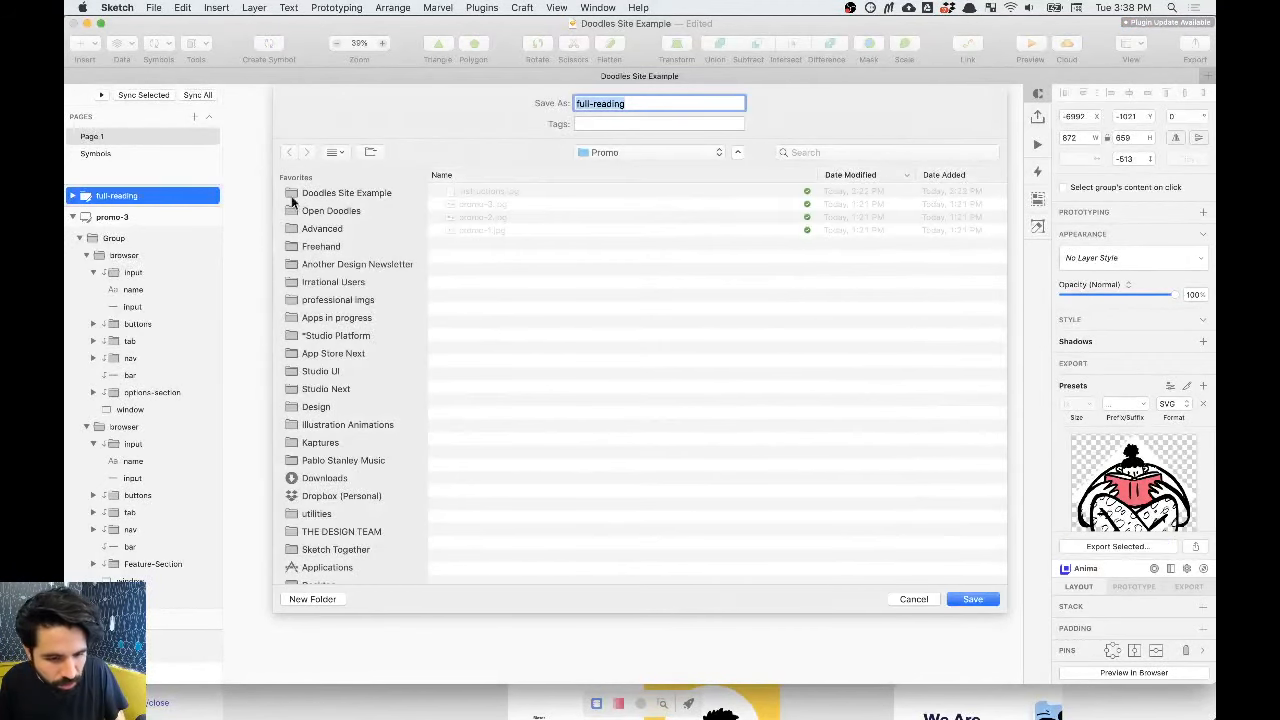
click(360, 194)
double_click(500, 194)
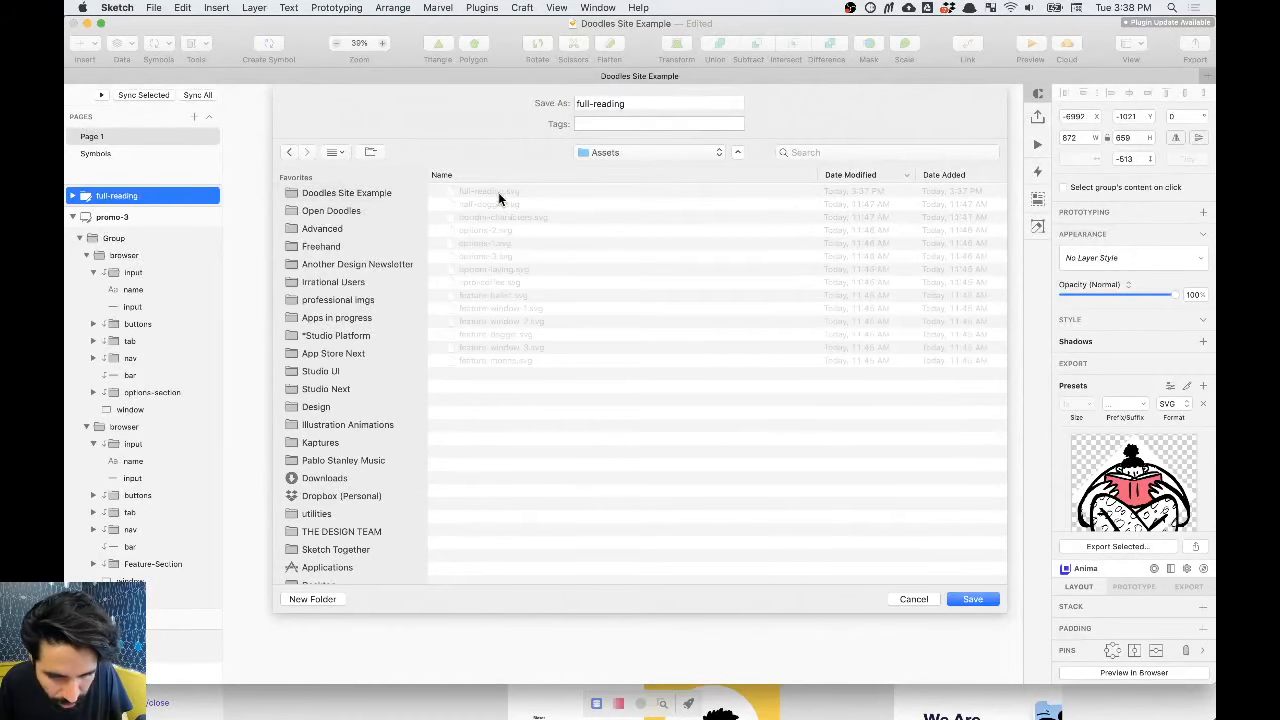
click(972, 597)
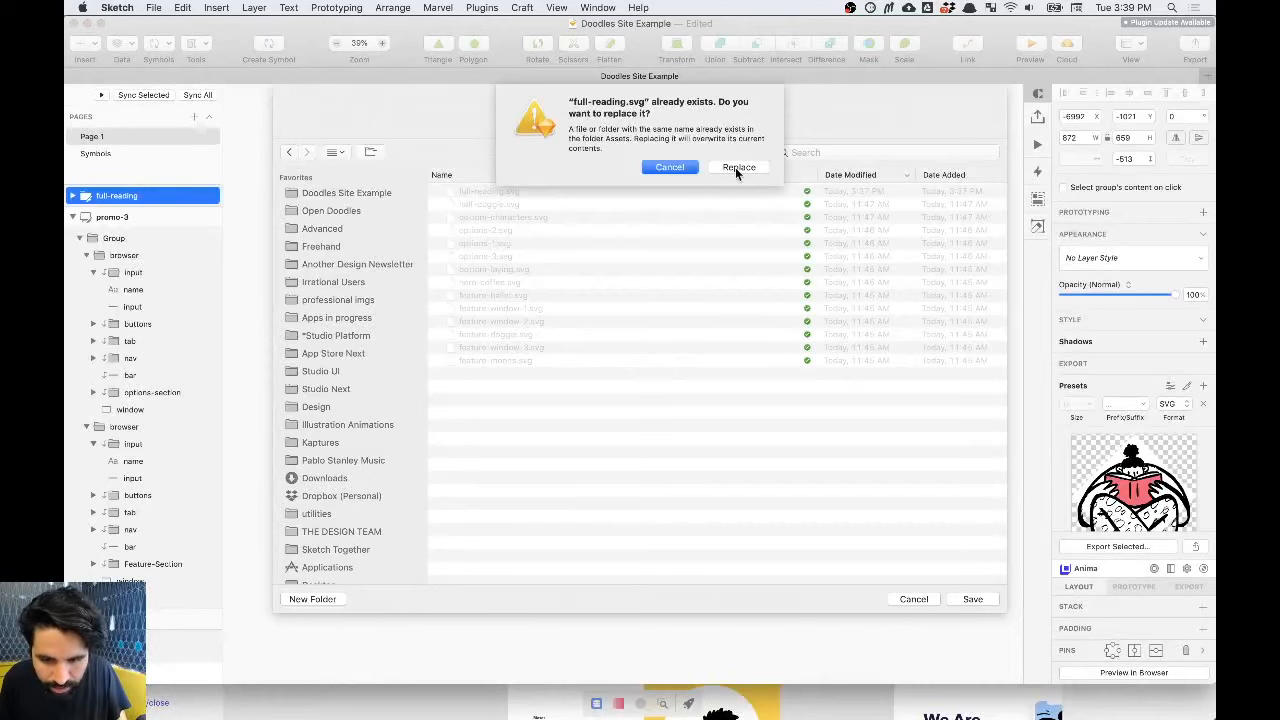
click(737, 167)
key(super+Tab)
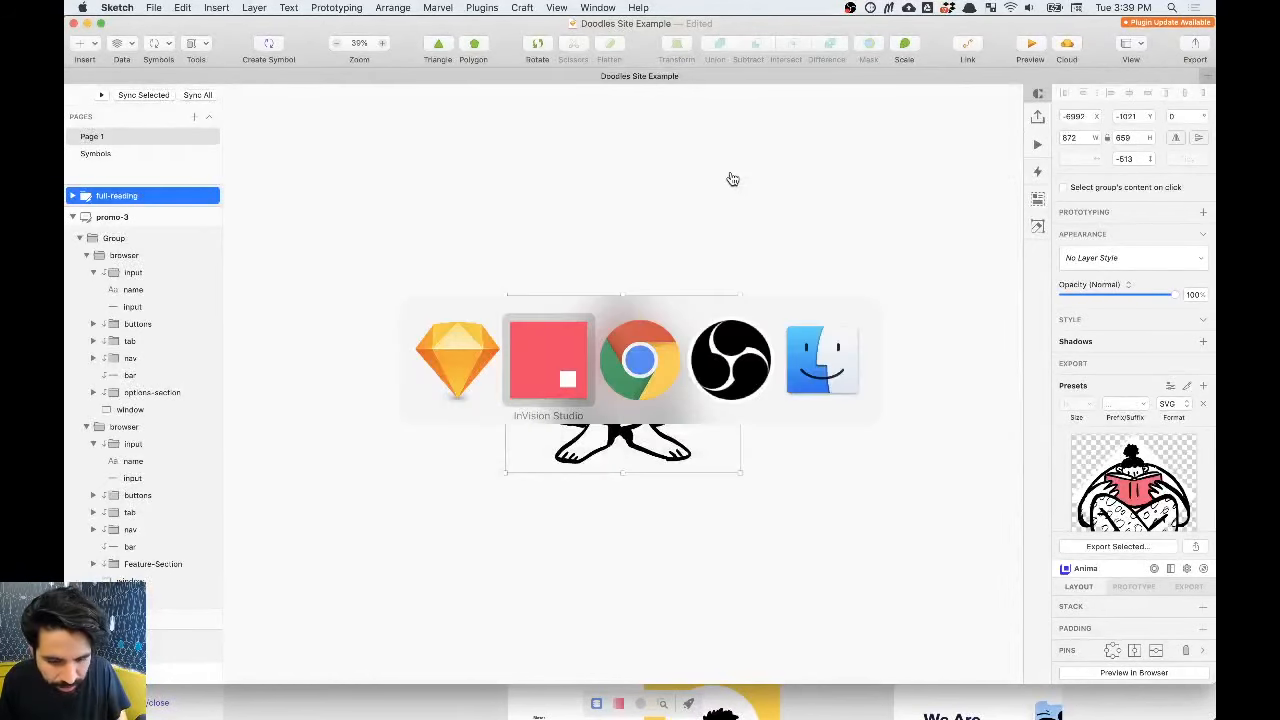
key(super+Tab)
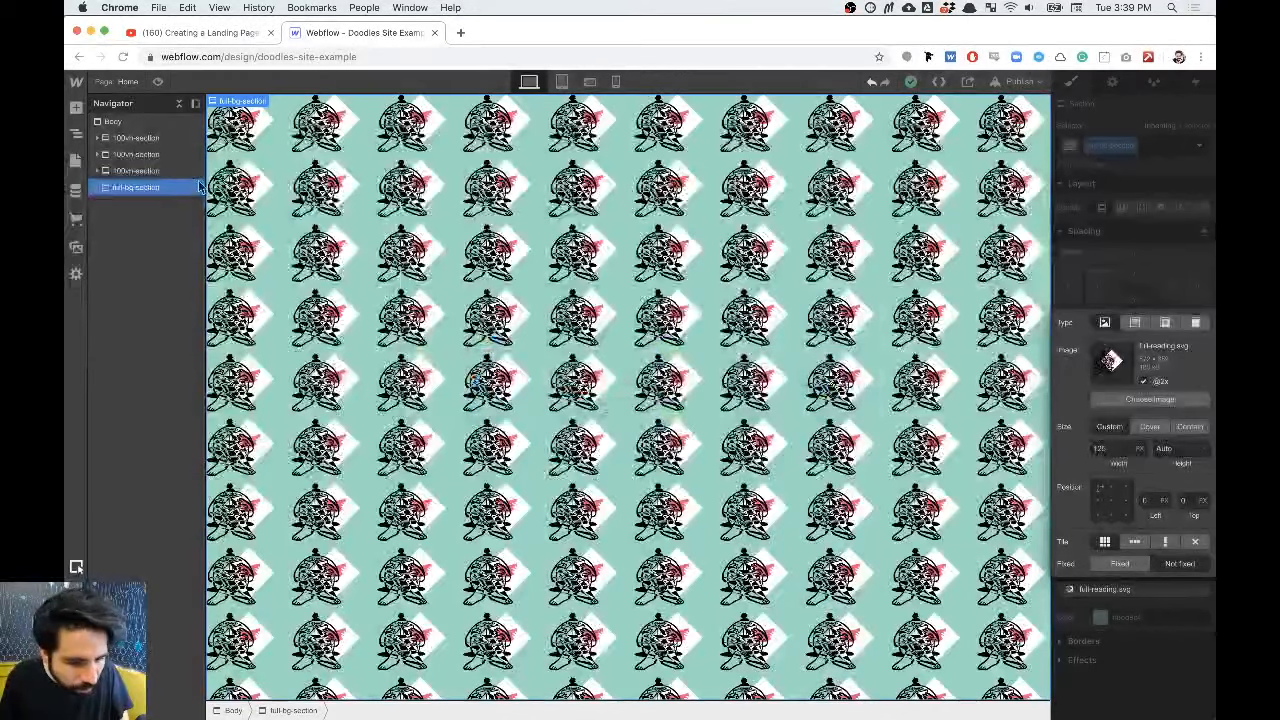
Step: Upload the re-exported full-reading.svg to the site's assets and choose it as the full-bg-section's background image
click(78, 247)
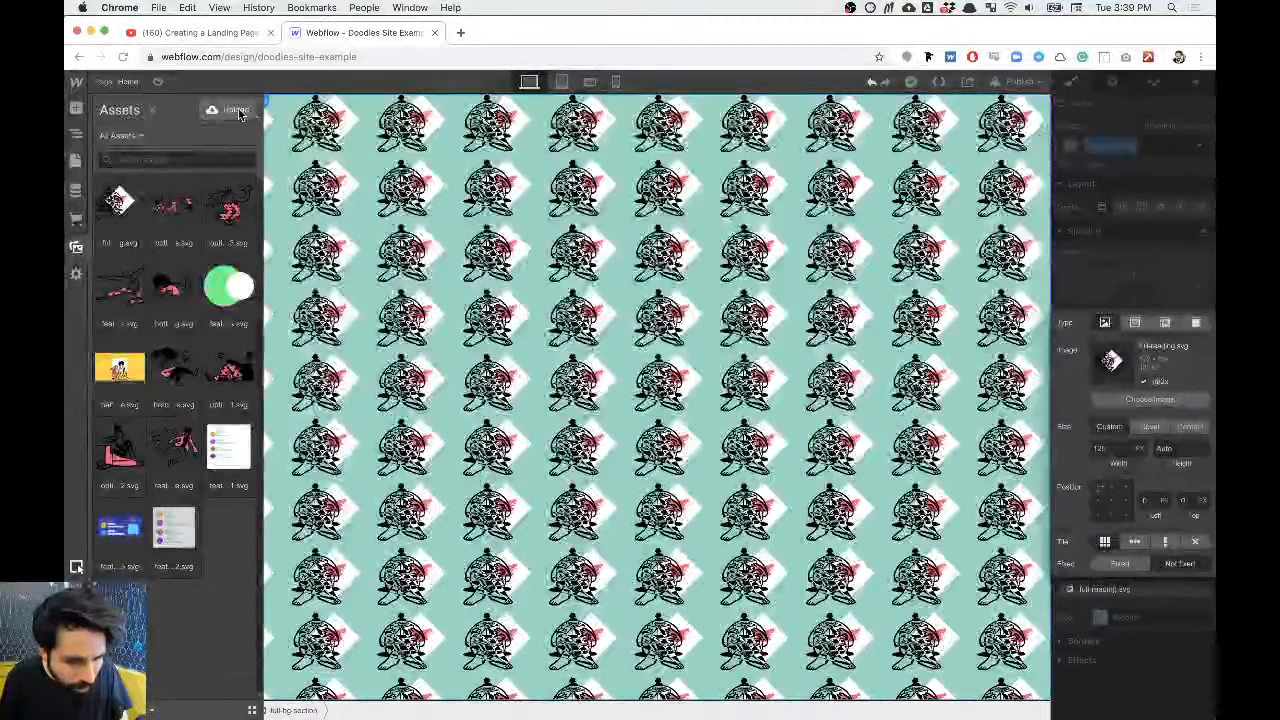
click(229, 109)
double_click(440, 121)
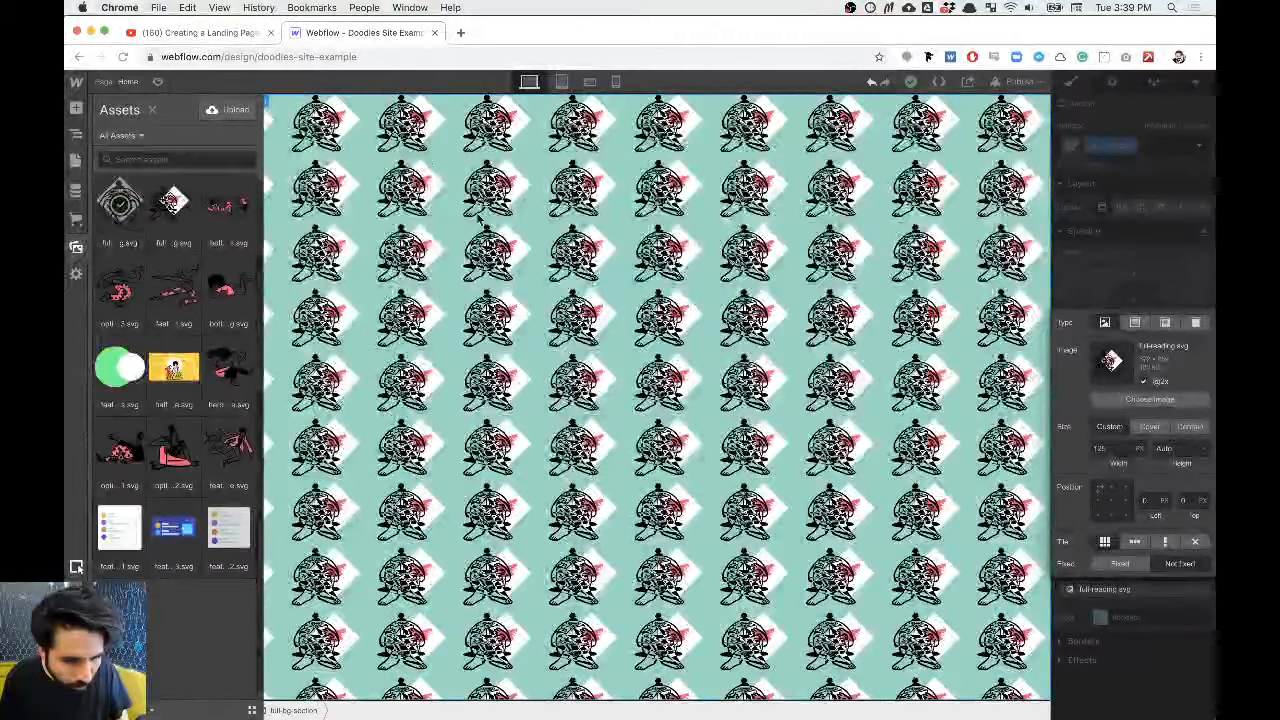
key(z)
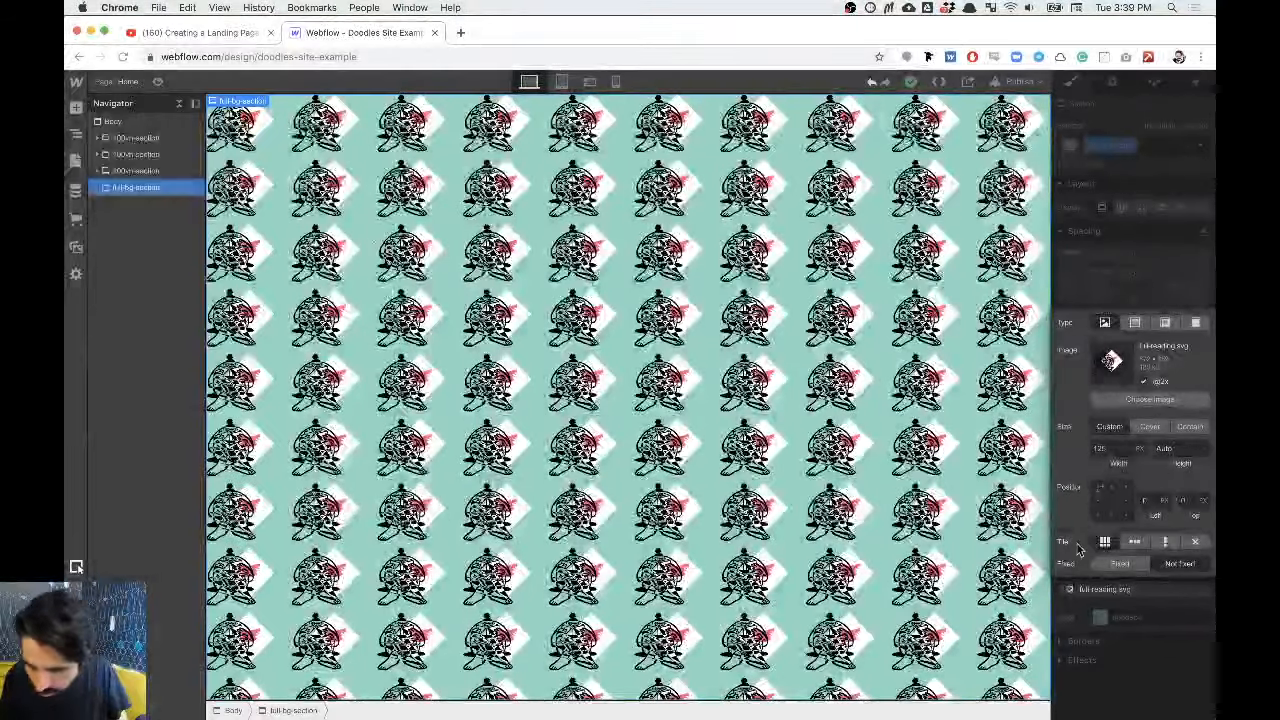
click(1152, 400)
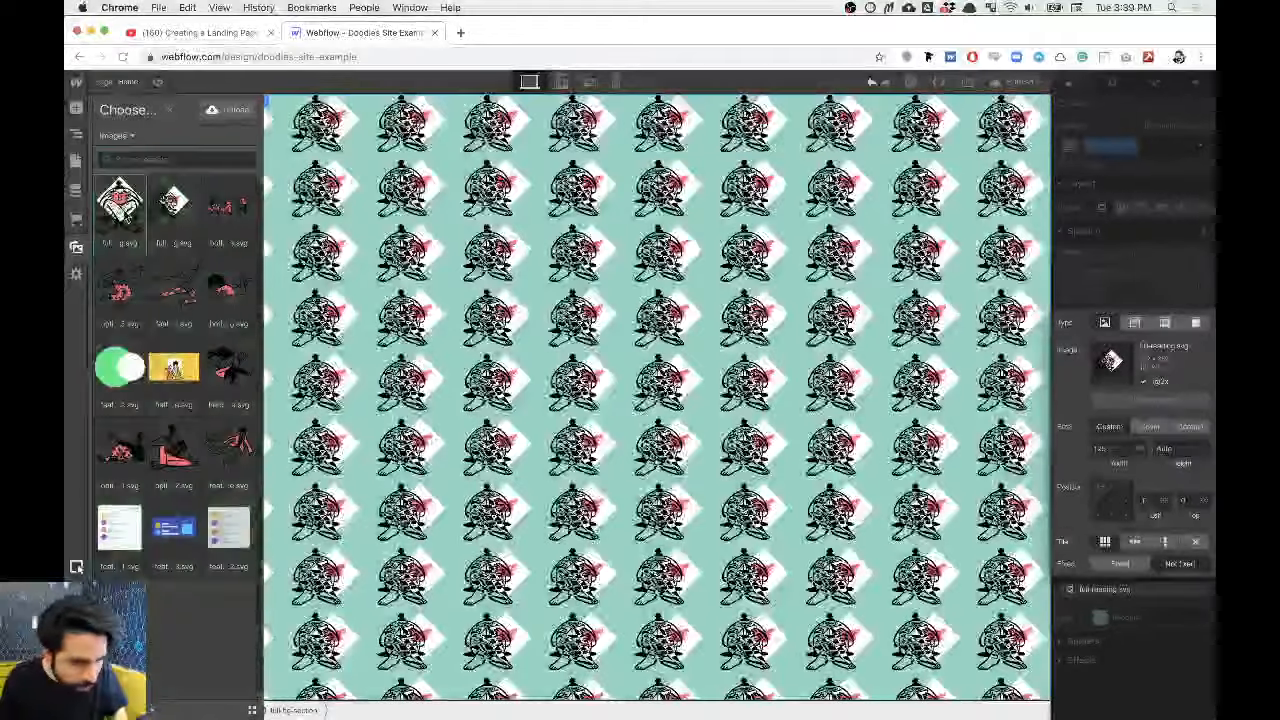
click(138, 208)
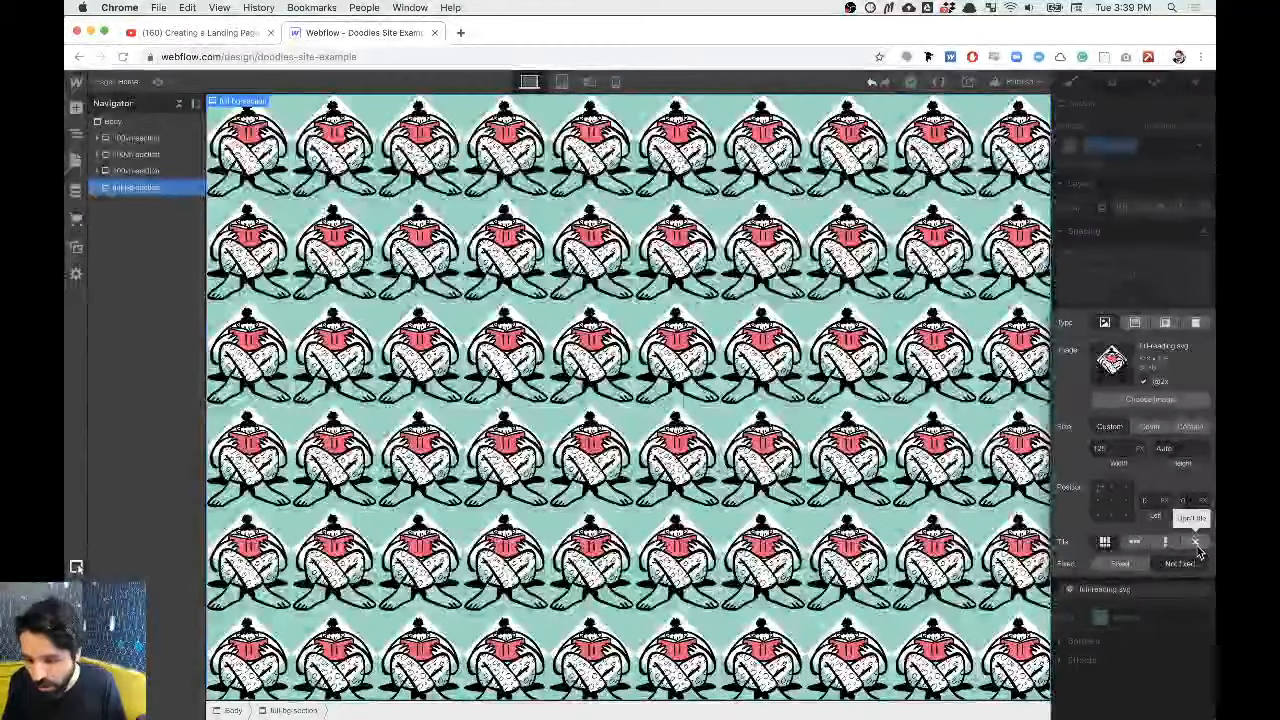
Step: Turn off tiling for the background image, try the Cover size and return to Custom with automatic width and height
click(1196, 545)
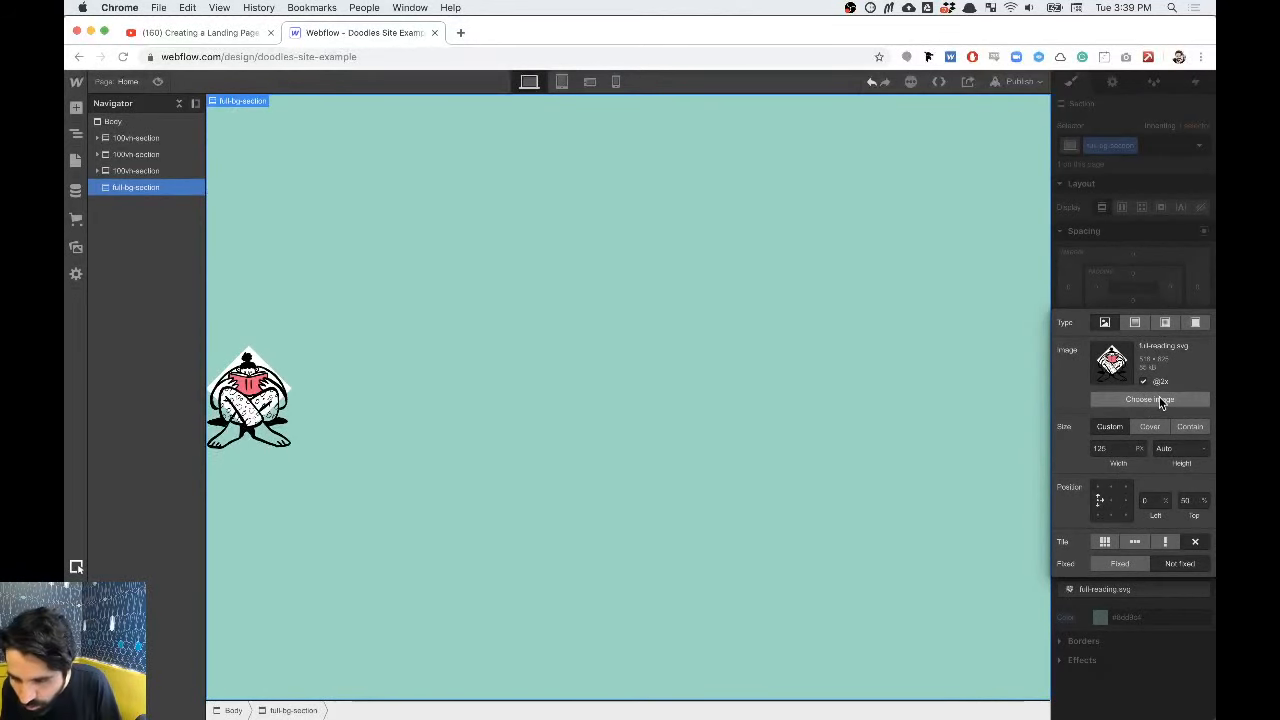
click(1152, 427)
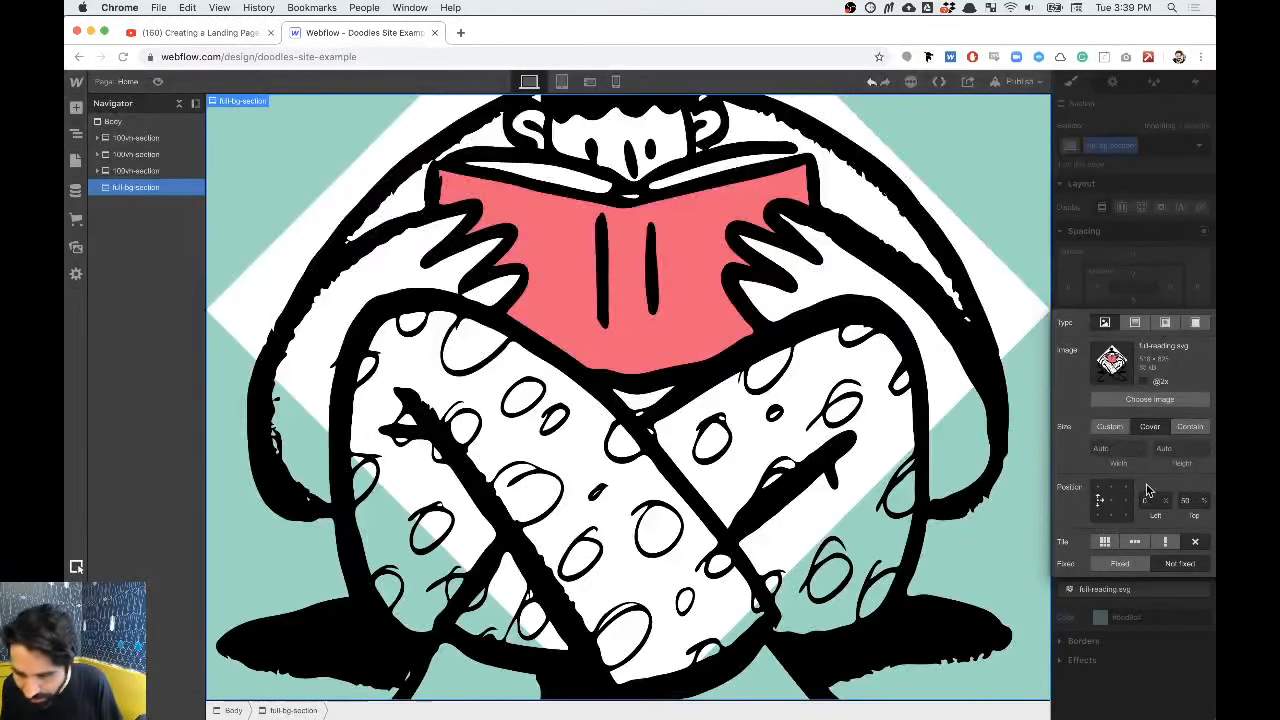
click(1110, 427)
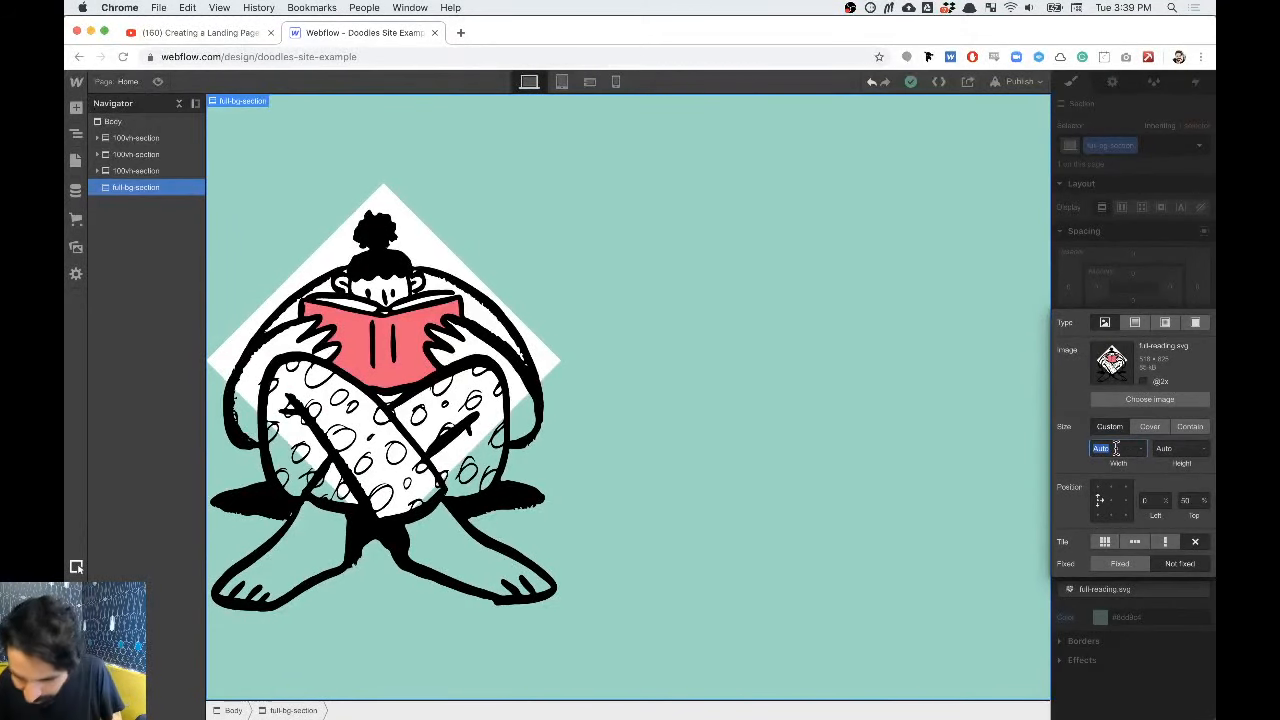
Step: Check the Wabi-Sabi section's layout in Sketch, return to Webflow in Chrome and set the background image's left position to 8%
key(super+Tab)
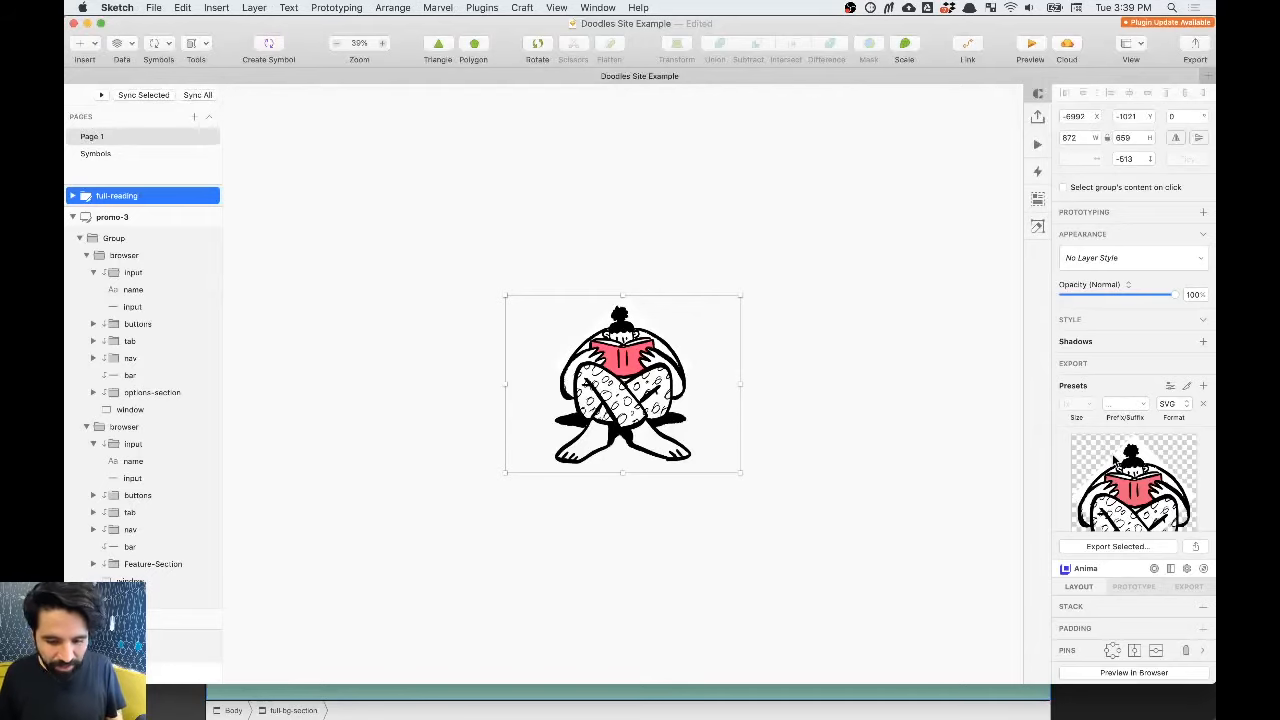
scroll(699, 318, right, 10)
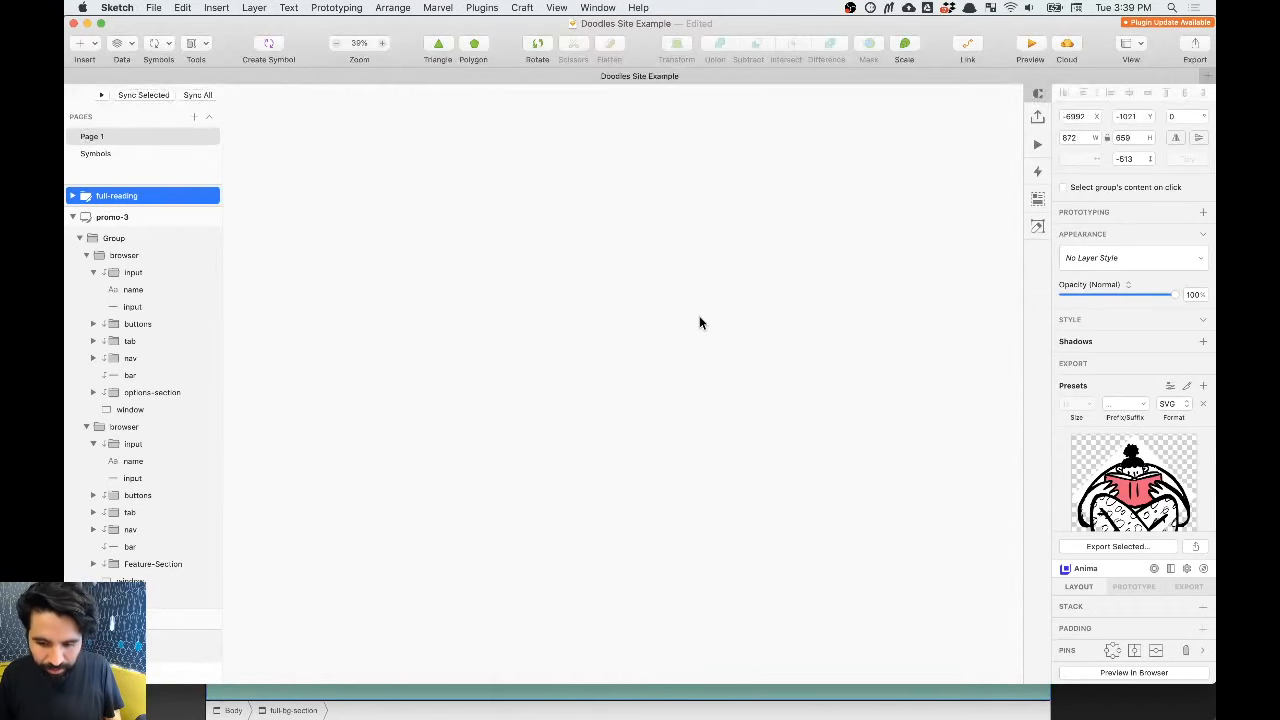
key(super+1)
drag(460, 312, 716, 467)
key(super+Tab)
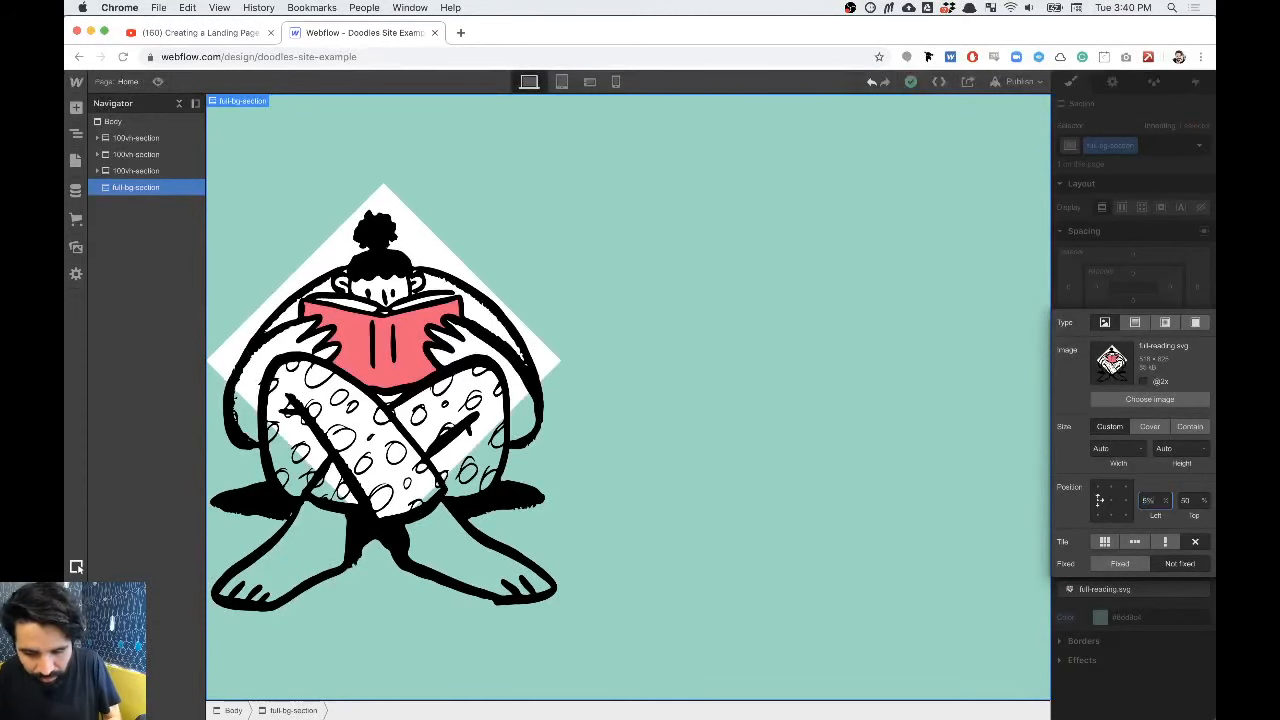
key(Return)
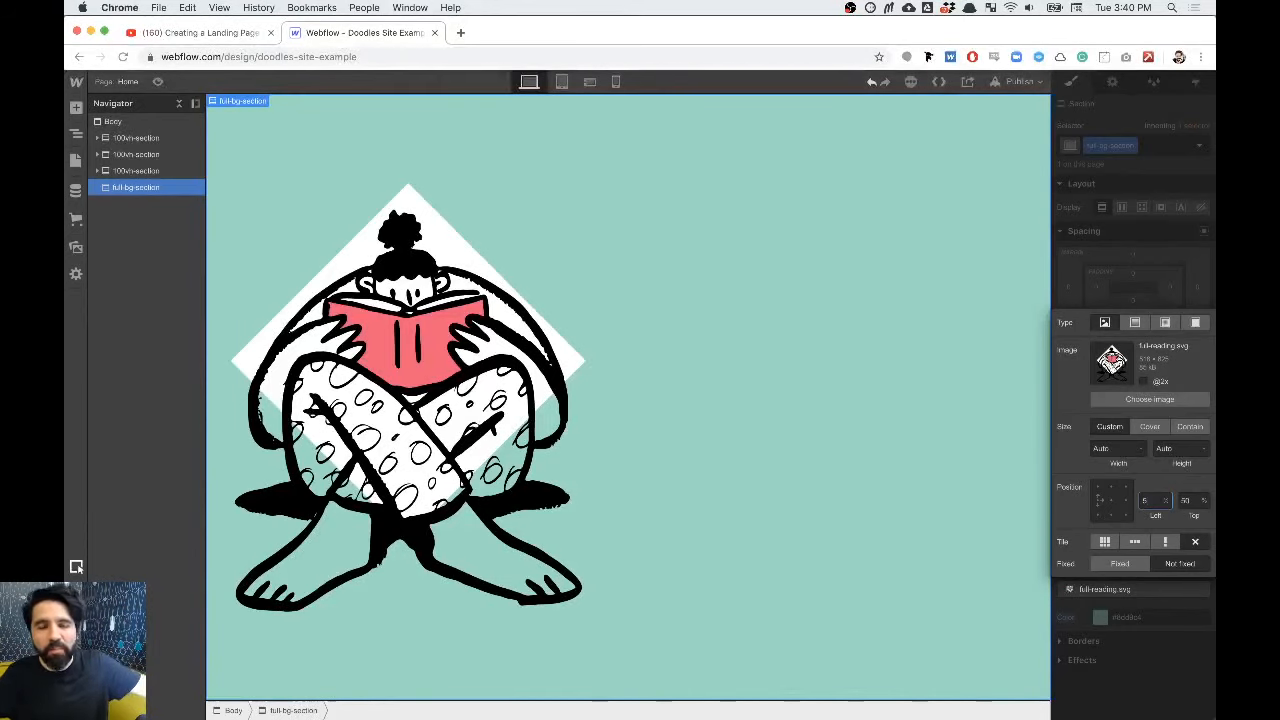
double_click(1157, 499)
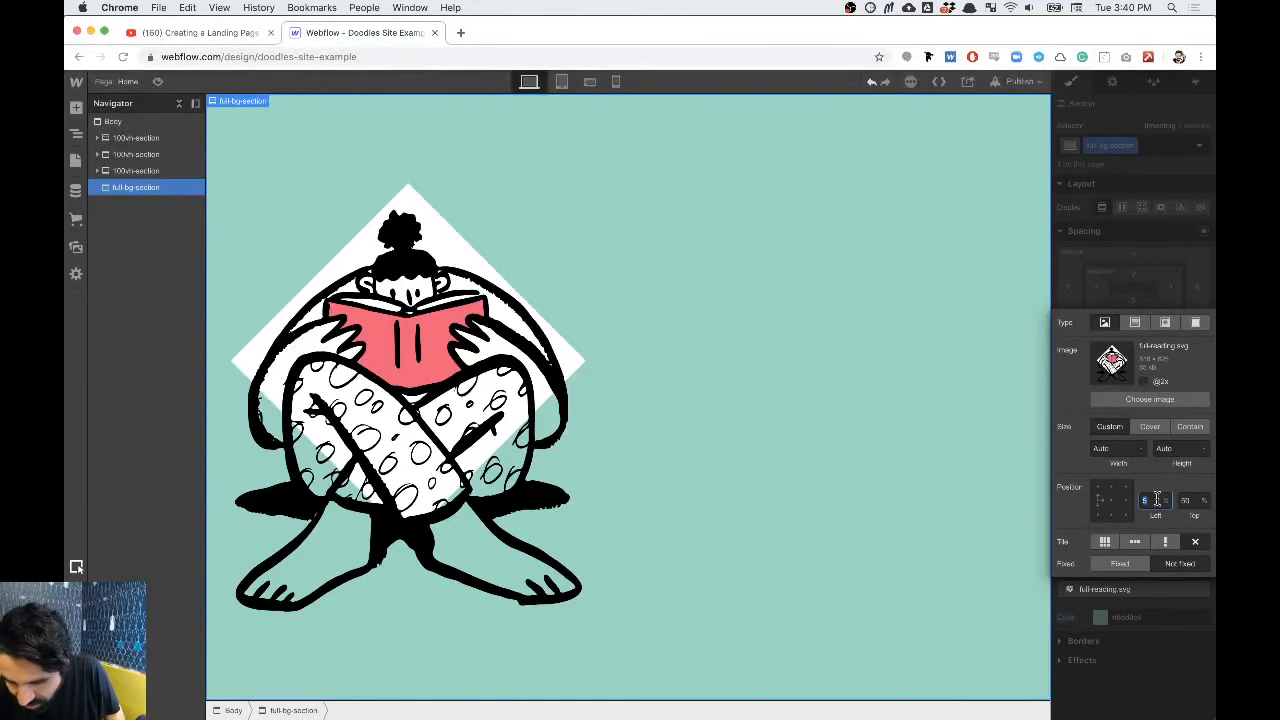
text(8)
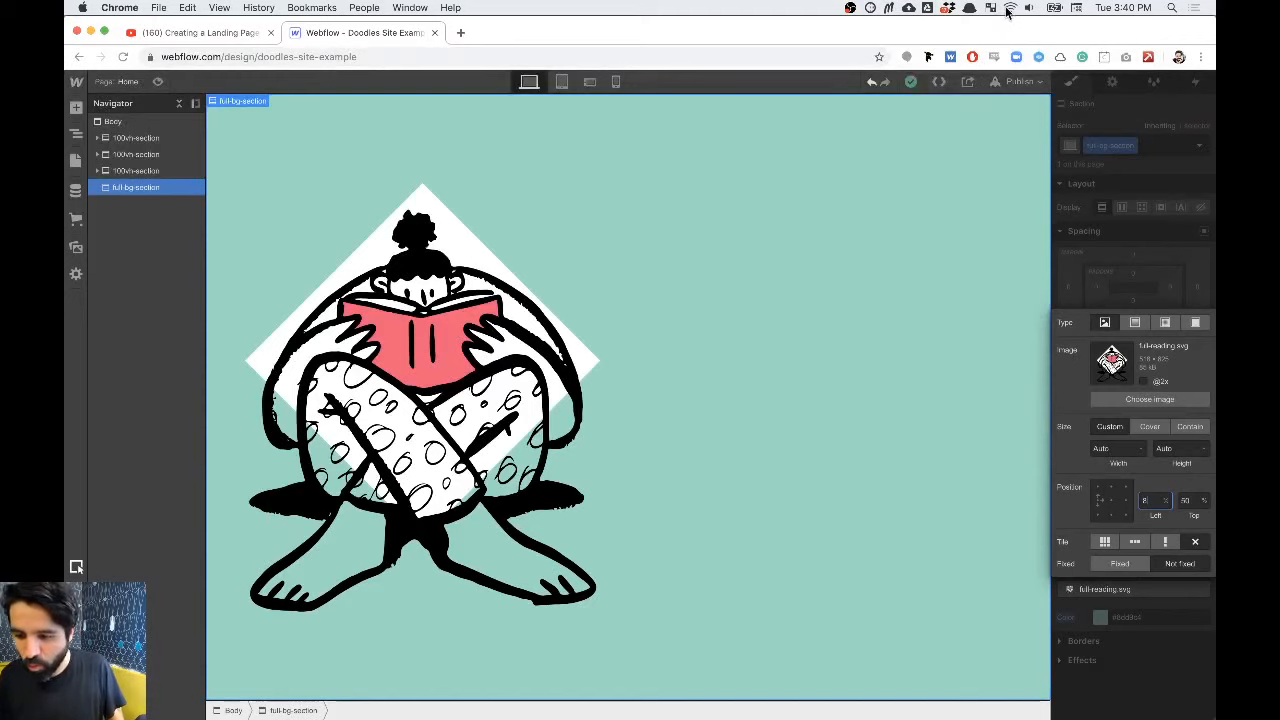
click(1087, 122)
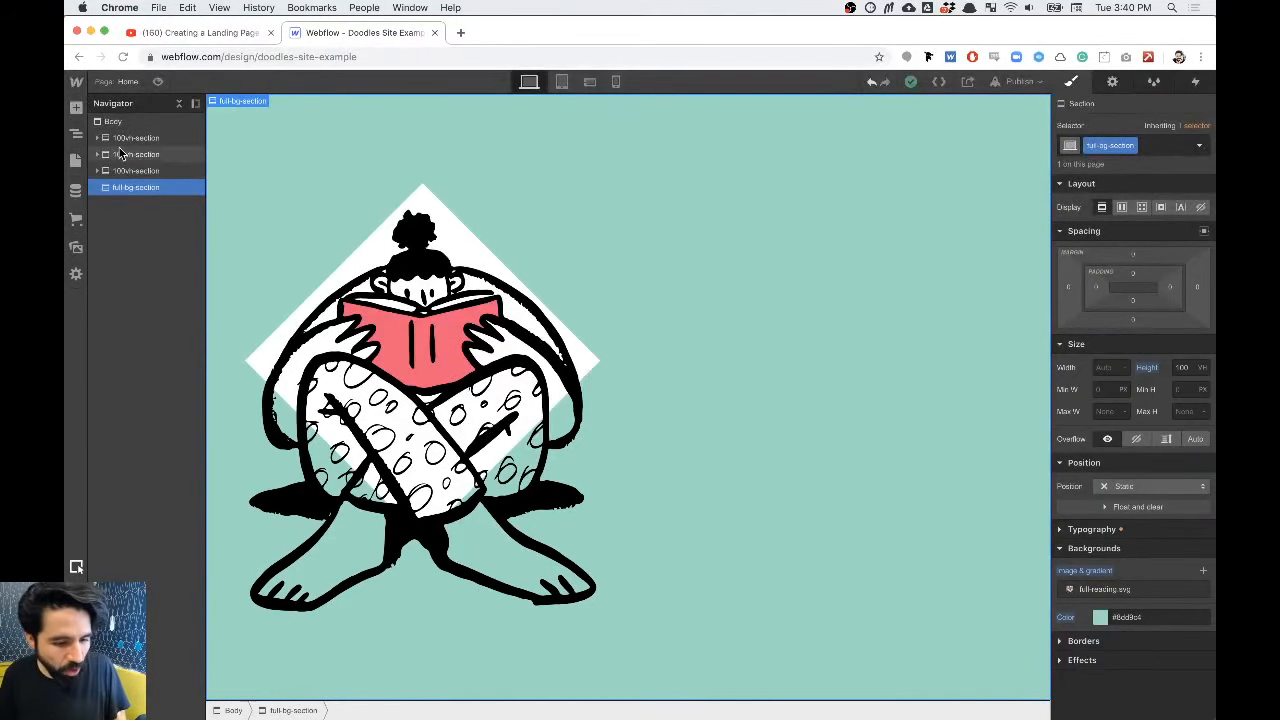
Step: Add a Container to the full-bg-section and a Div Block inside that container
key(cmd+e)
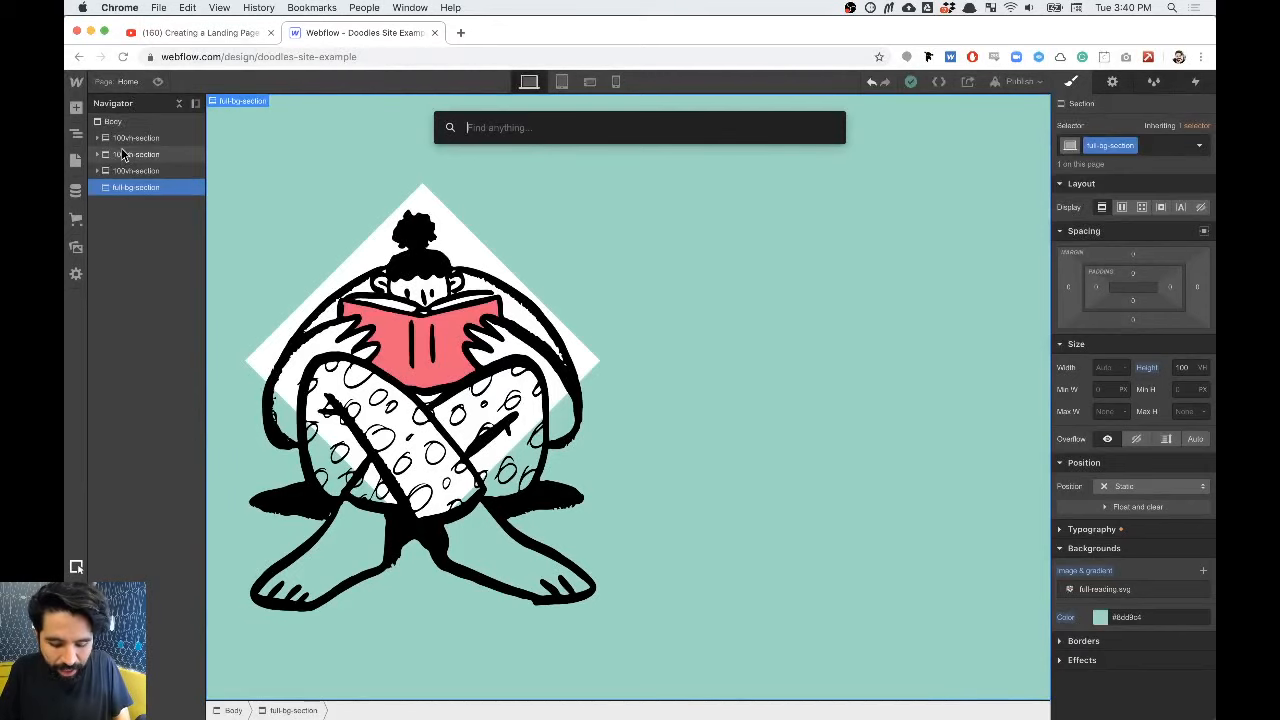
text(cont)
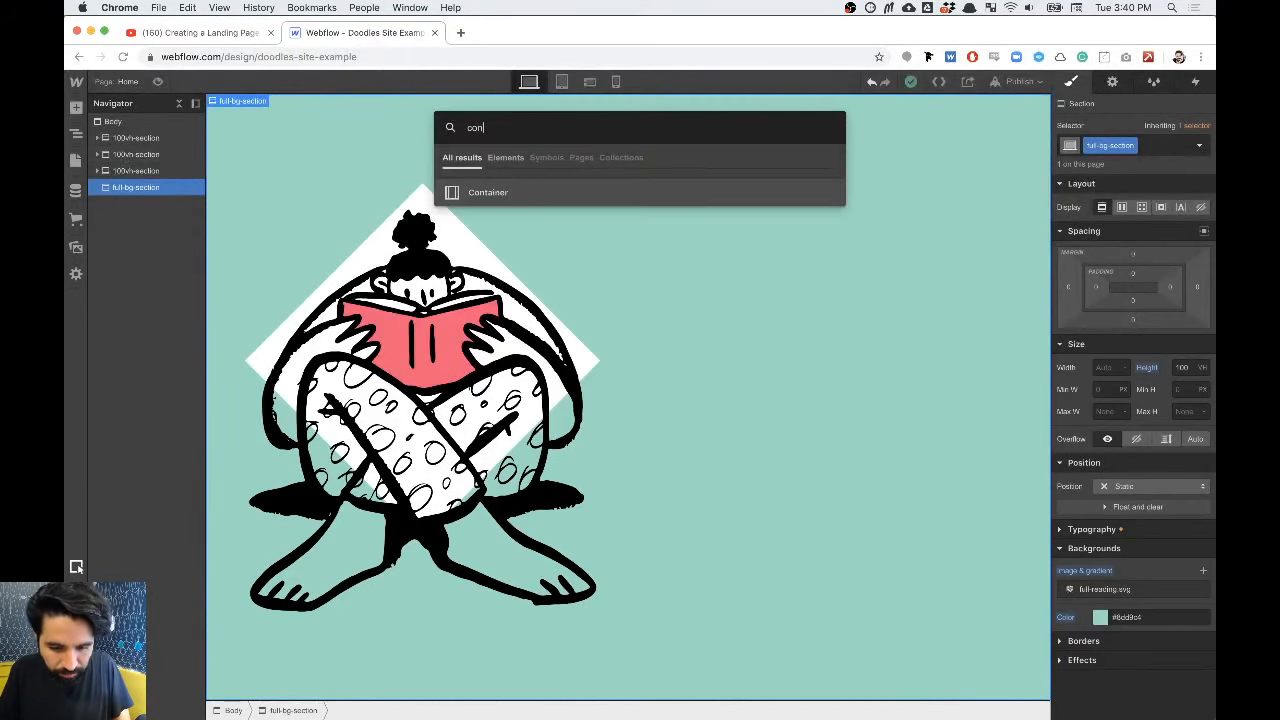
key(Return)
key(super+e)
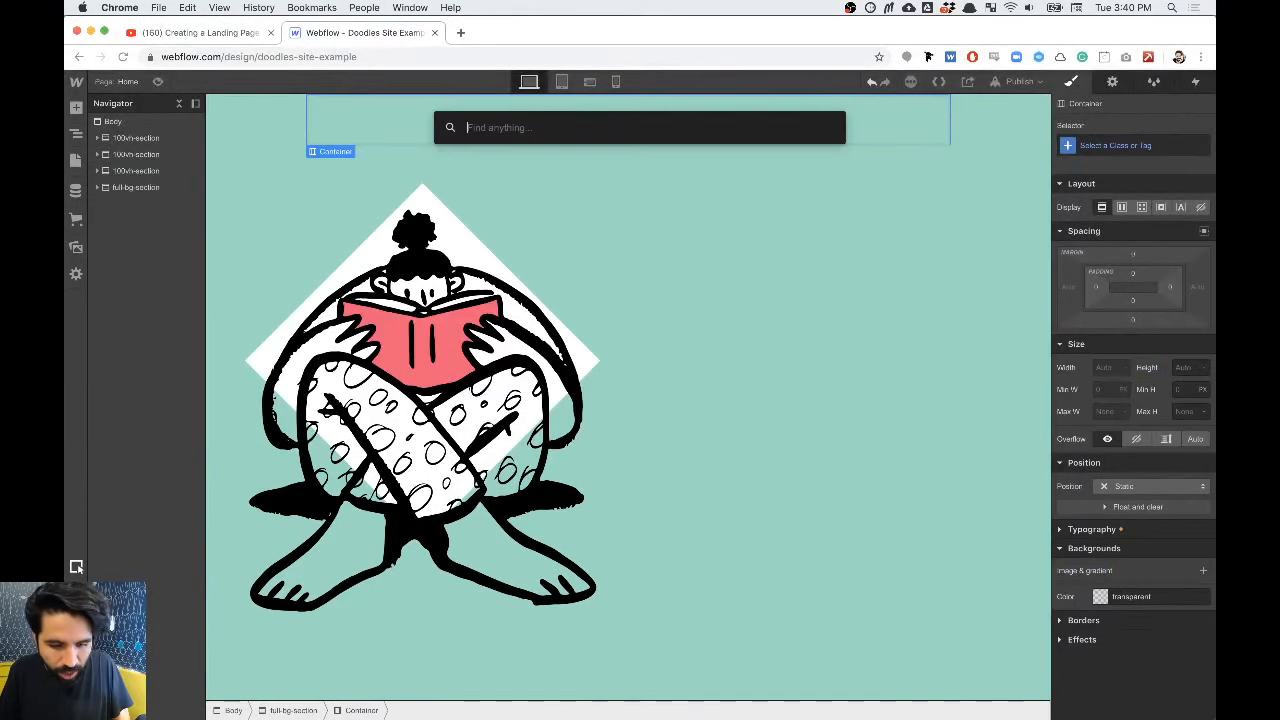
text(di)
key(Return)
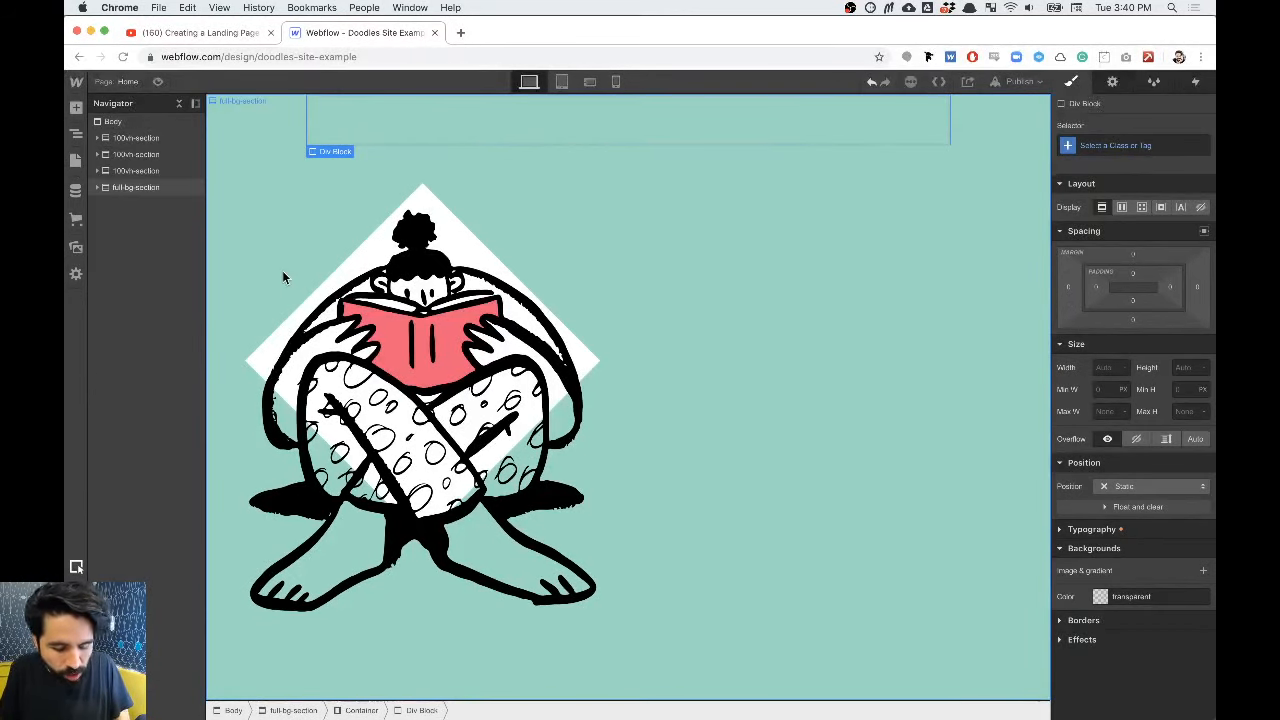
Step: Check the Wabi-Sabi section's content in Sketch, return to Webflow and add a Heading, a Paragraph and a Button to the Div Block
key(super+Tab)
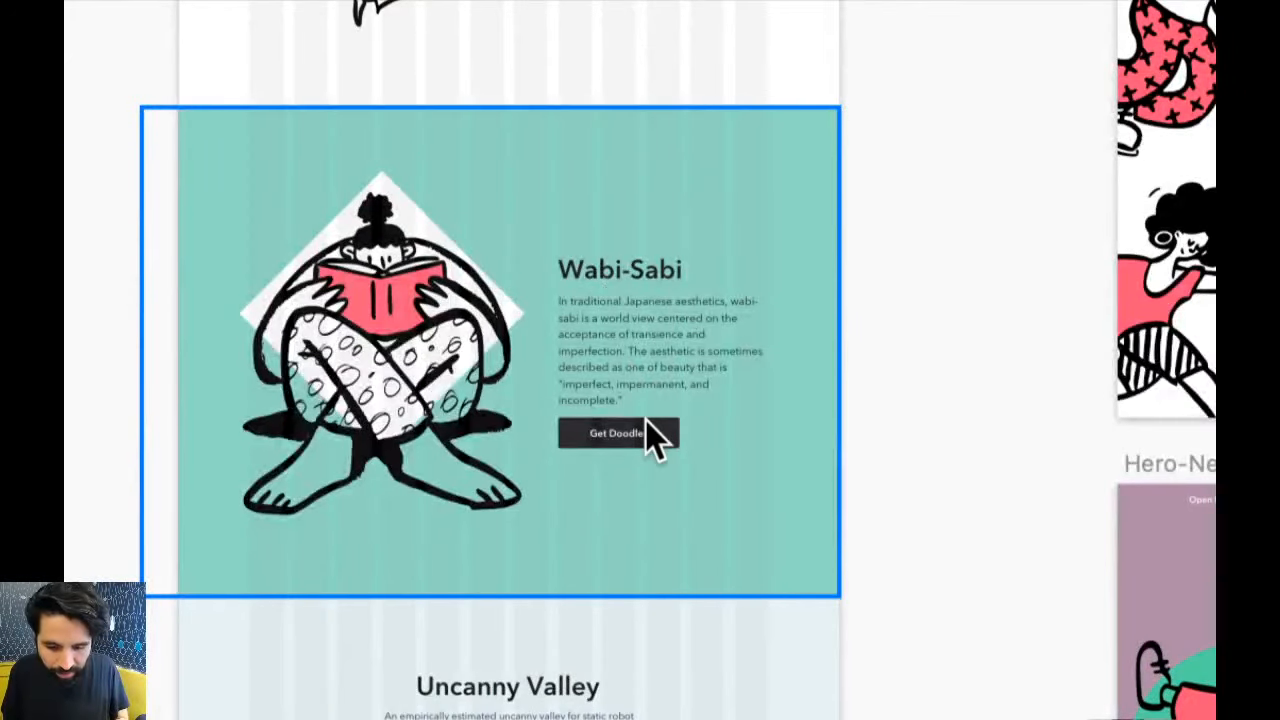
key(super+Tab)
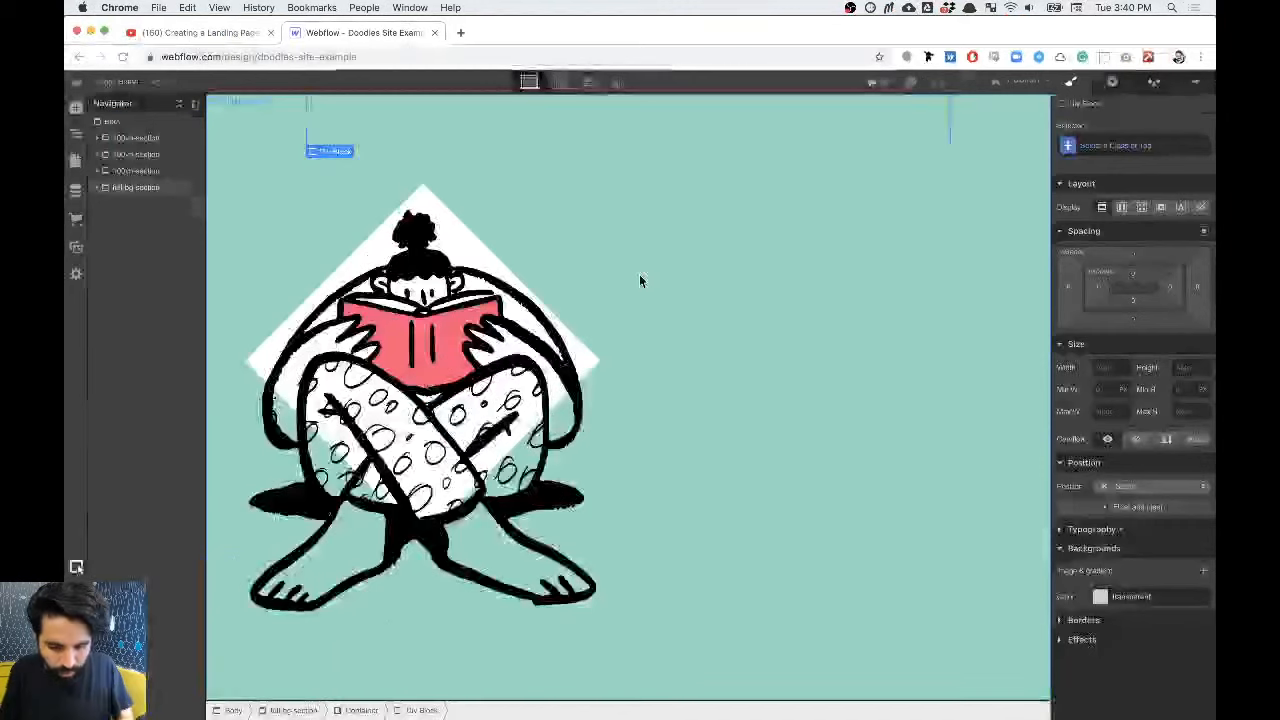
key(super+e)
text(he)
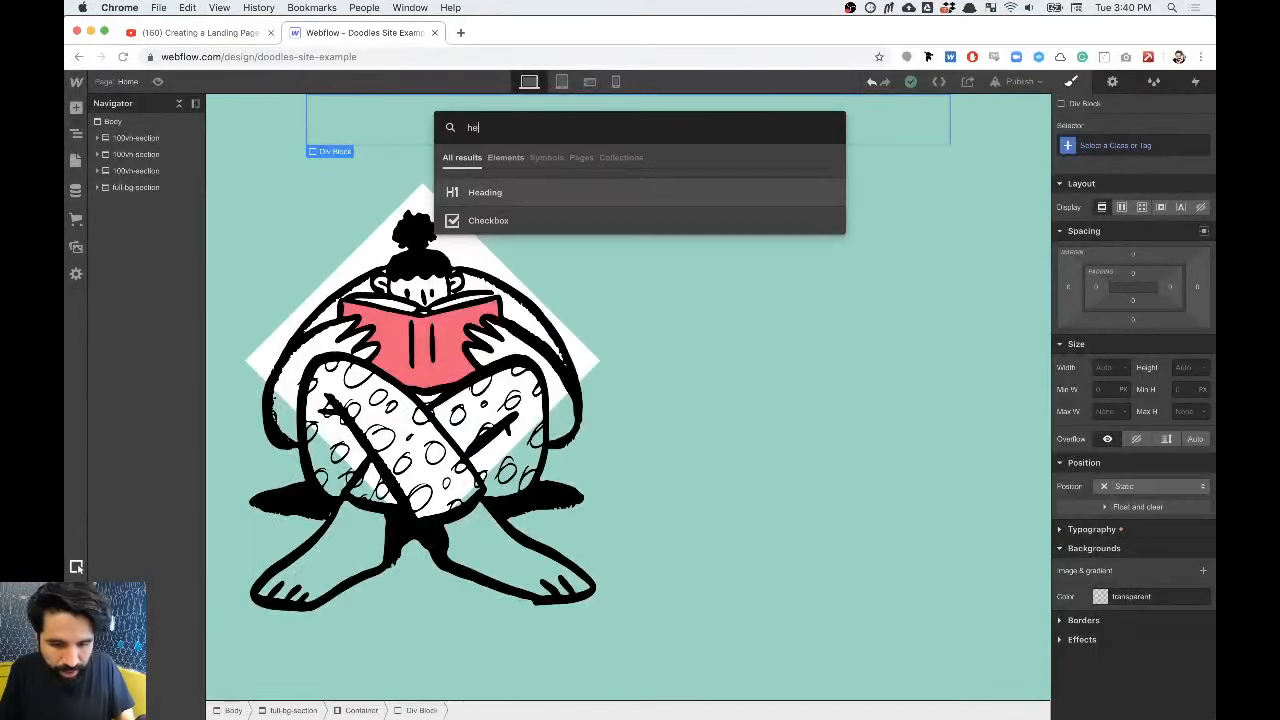
key(Return)
key(super+e)
text(pa)
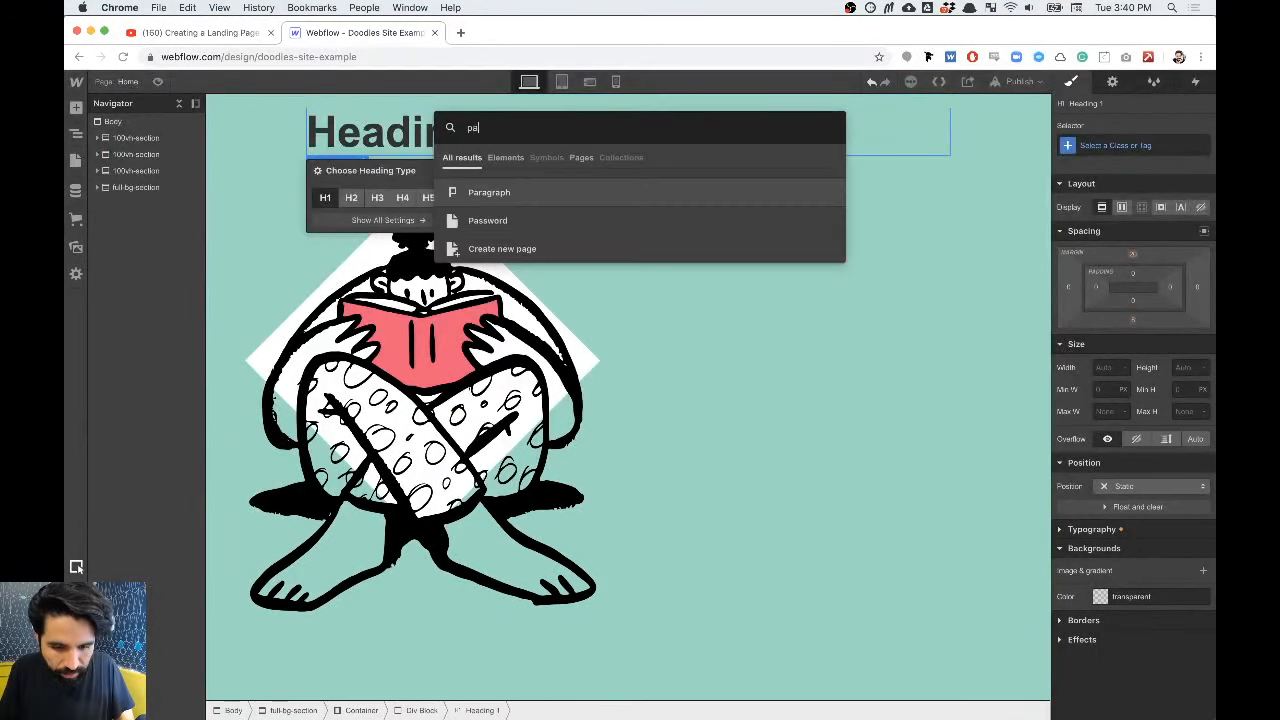
key(Return)
key(super+e)
text(bu)
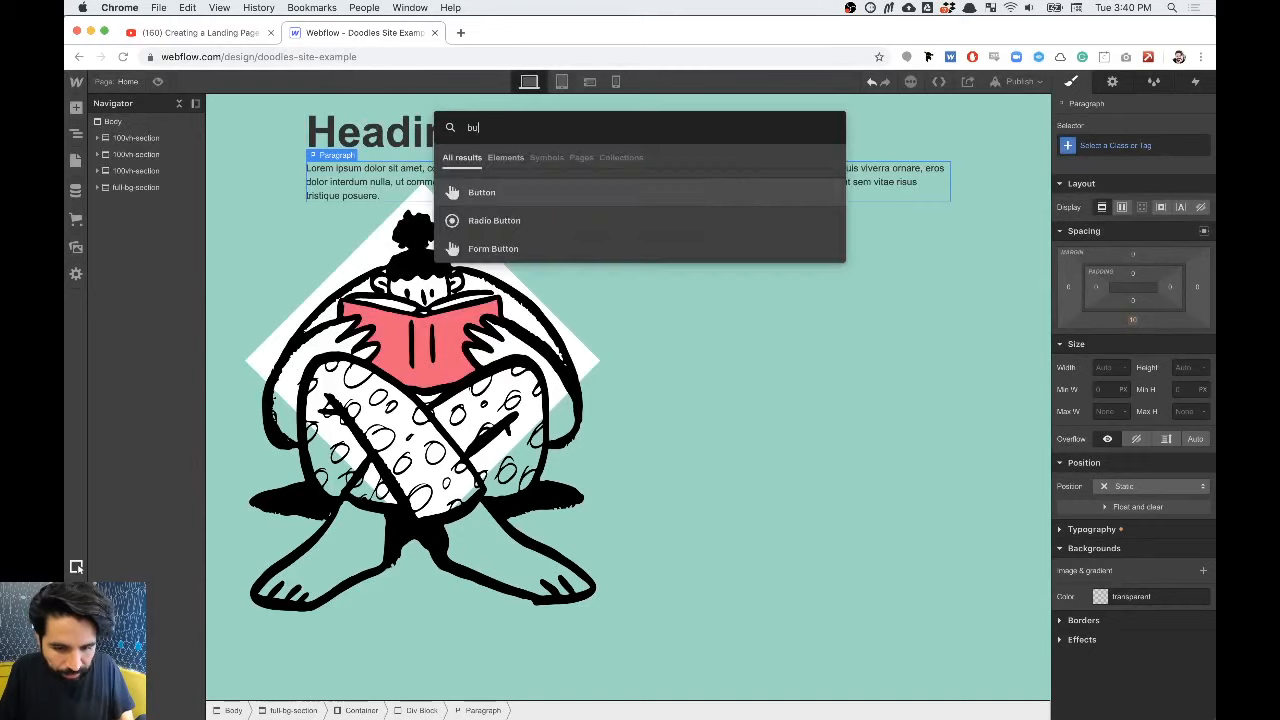
key(Return)
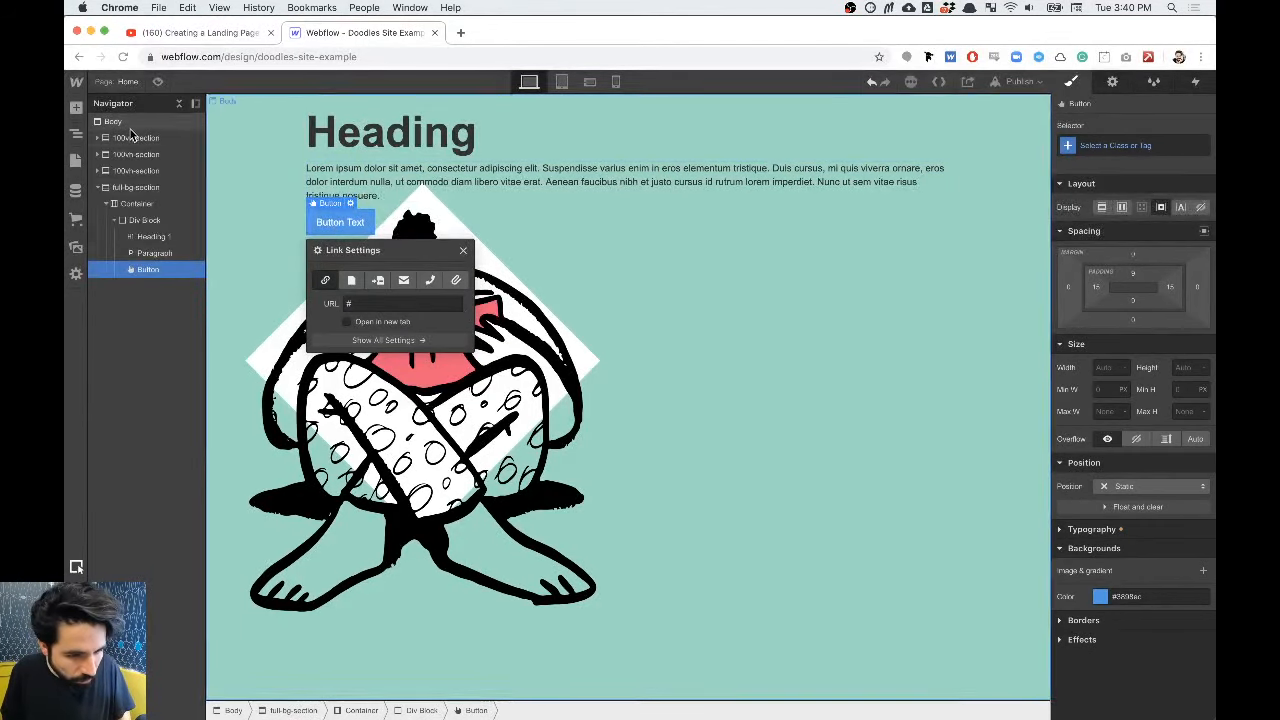
Step: Apply the existing Button class to the new button and the existing copy class to the new paragraph
click(1150, 145)
text(but)
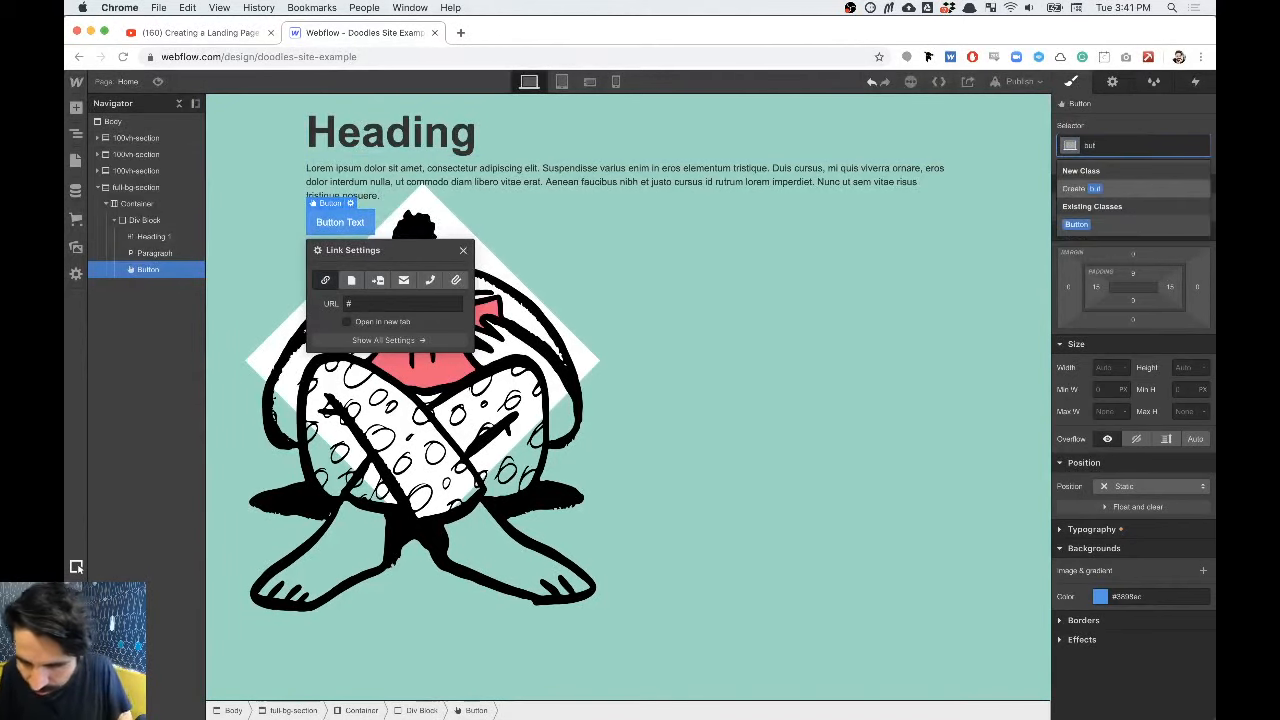
key(Return)
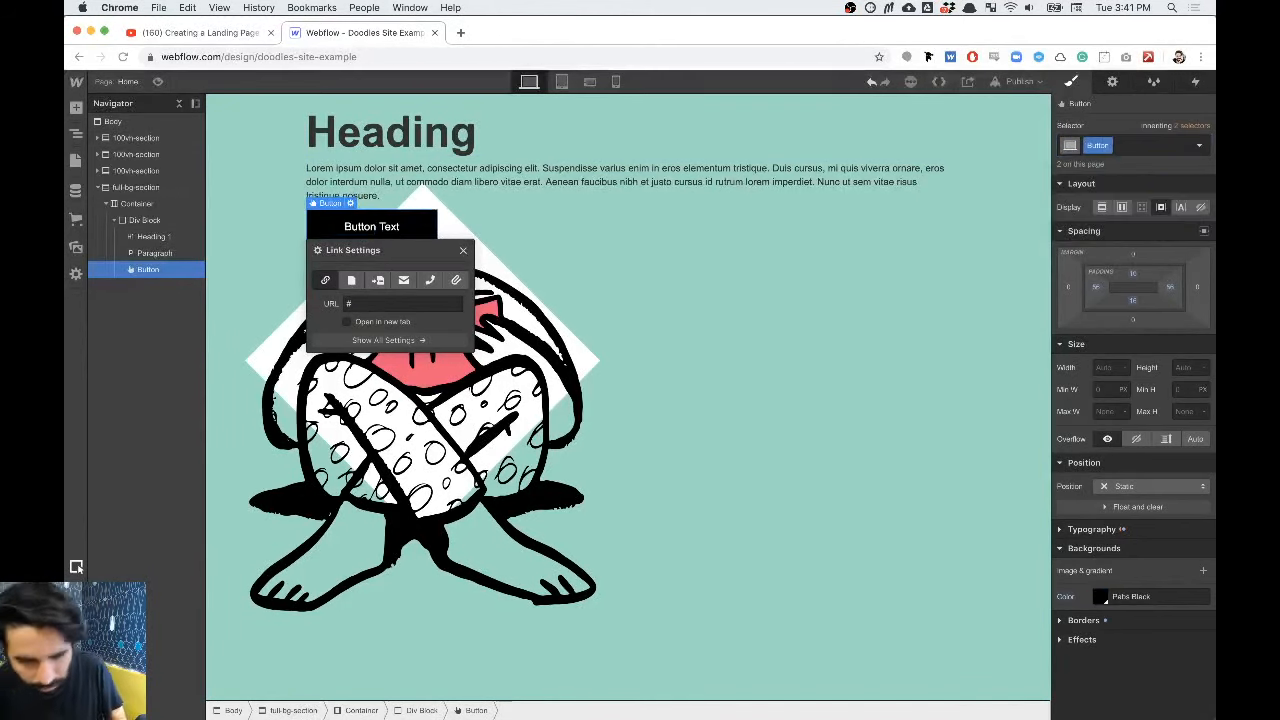
click(510, 172)
click(1125, 145)
text(copy)
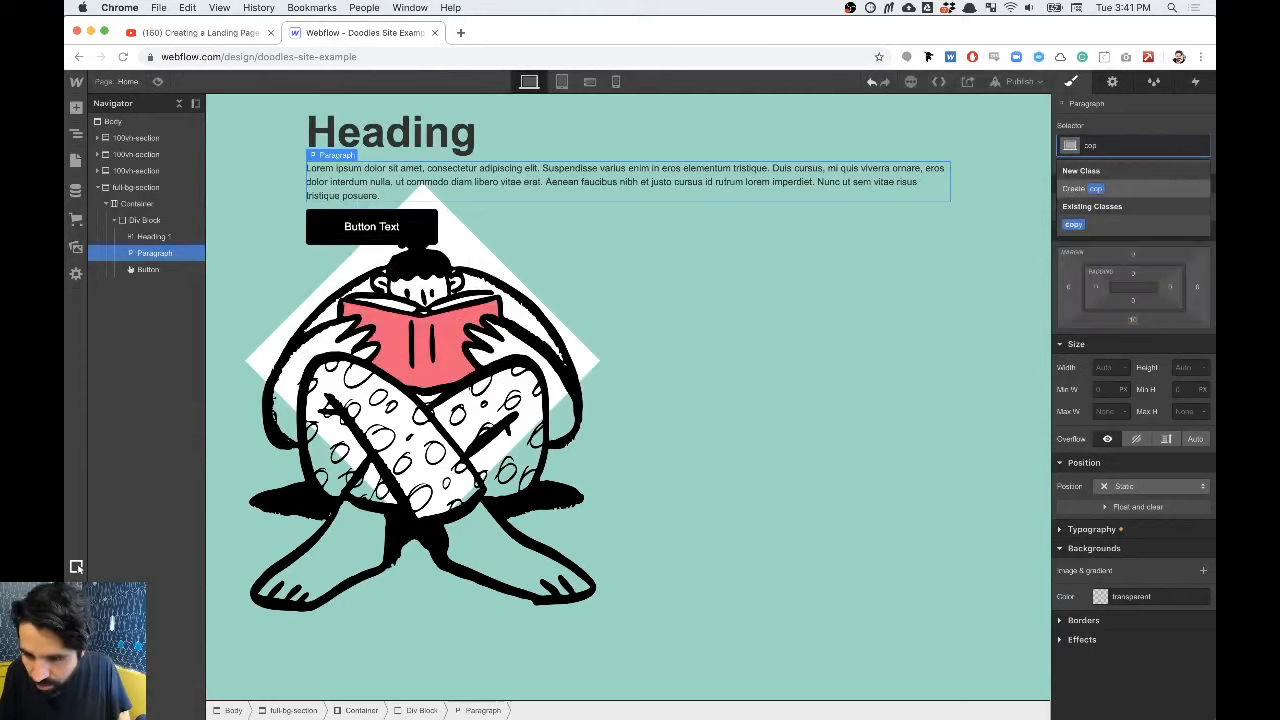
key(Return)
Step: Change the new heading's type to H3
click(425, 135)
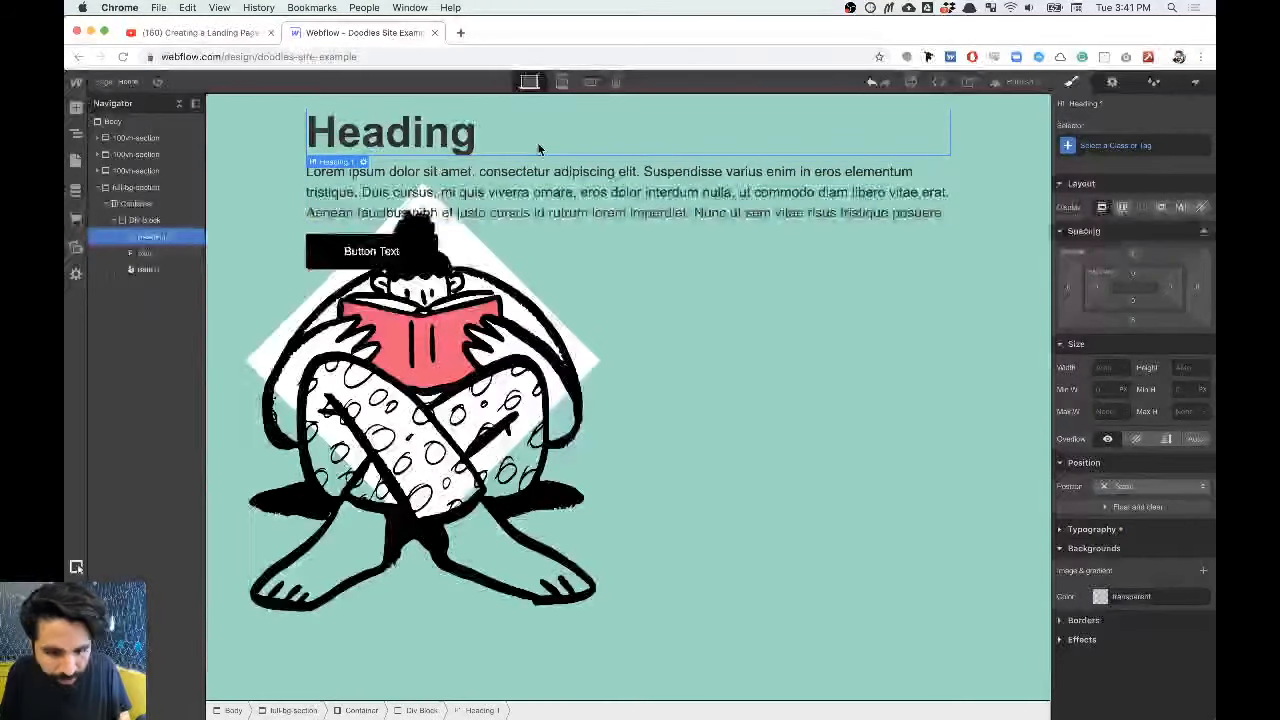
click(363, 161)
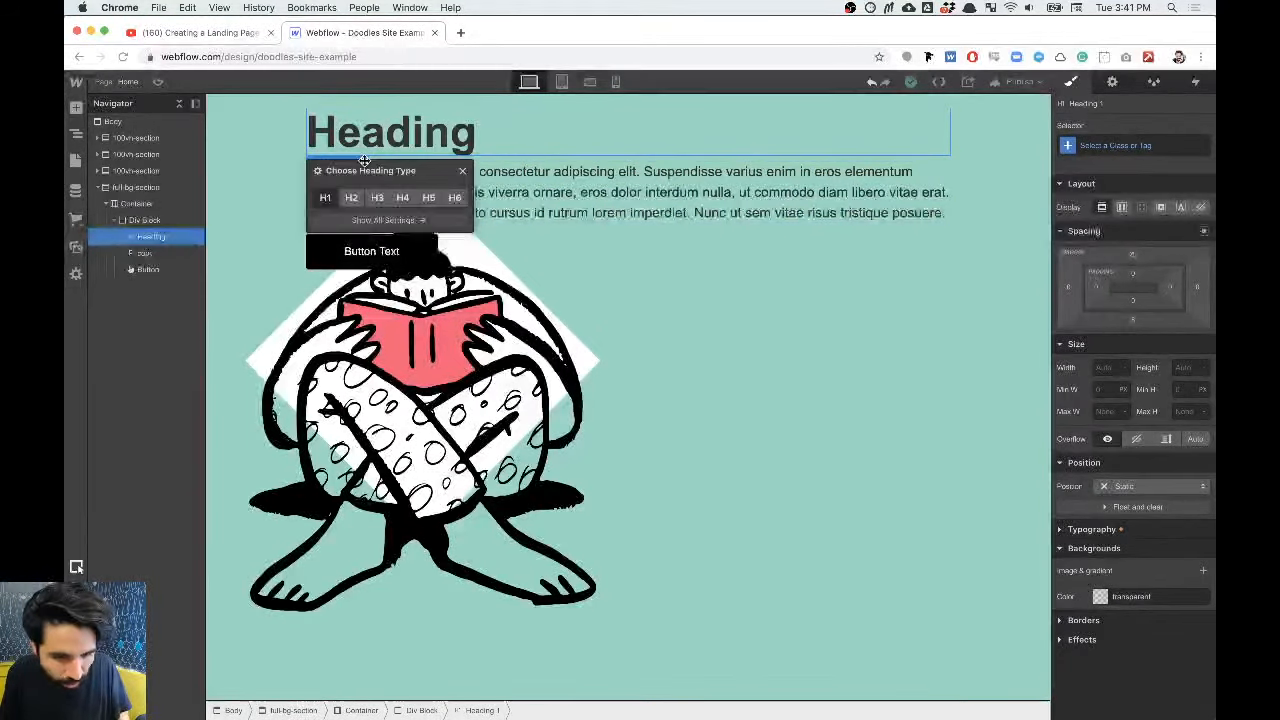
click(377, 198)
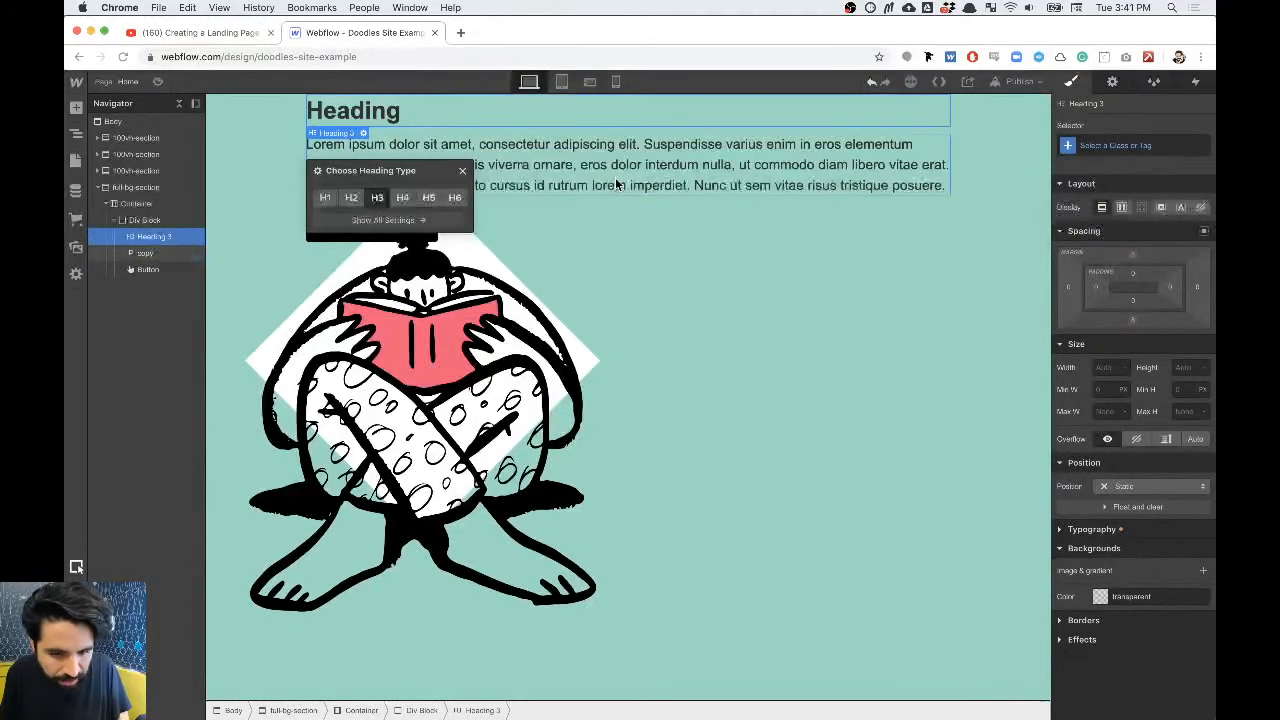
click(435, 178)
Step: Copy the Wabi-Sabi heading text from the Sketch design and paste it into the new heading in Webflow
key(super+Tab)
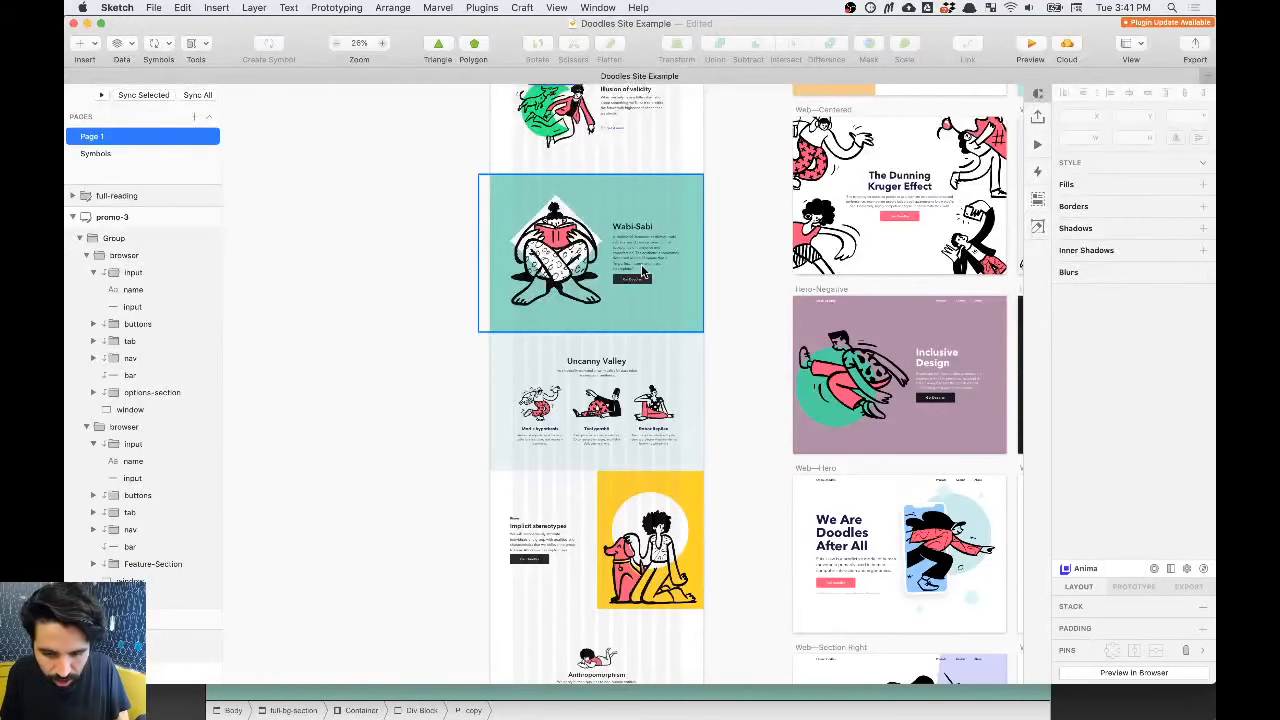
scroll(642, 266, up, 8)
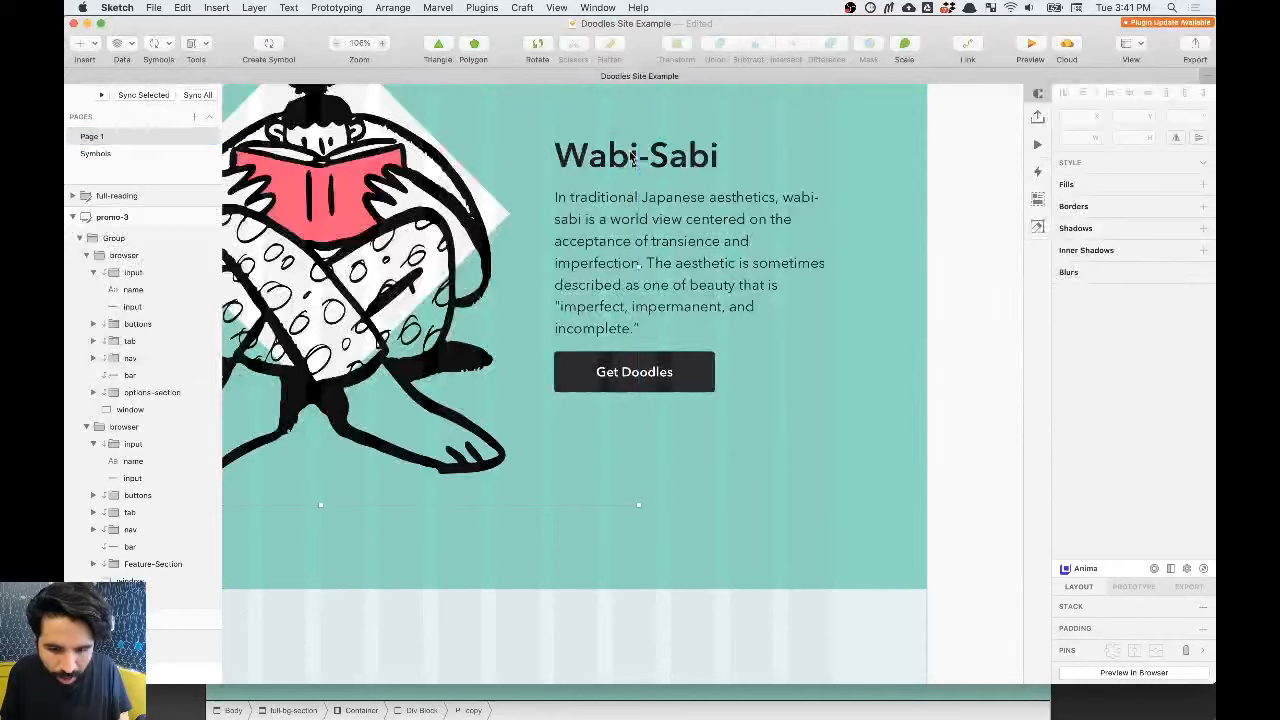
click(645, 158)
double_click(686, 159)
key(cmd+c)
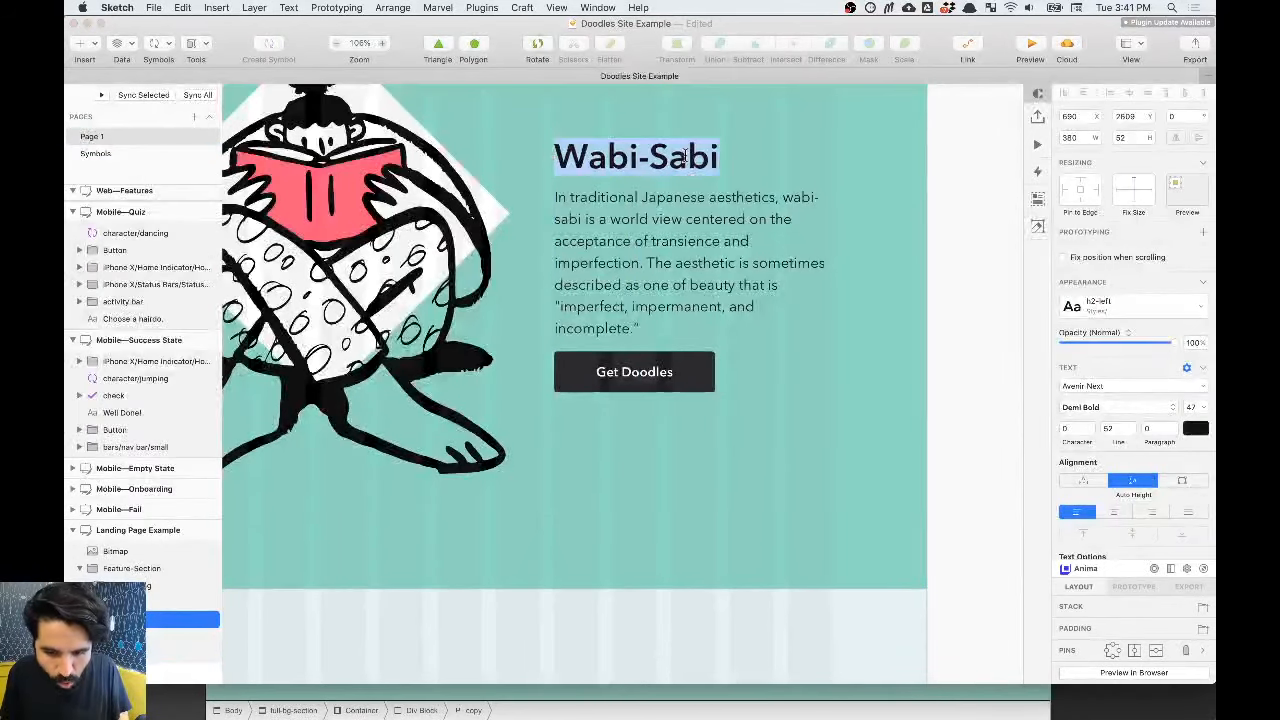
key(super+Tab)
click(390, 115)
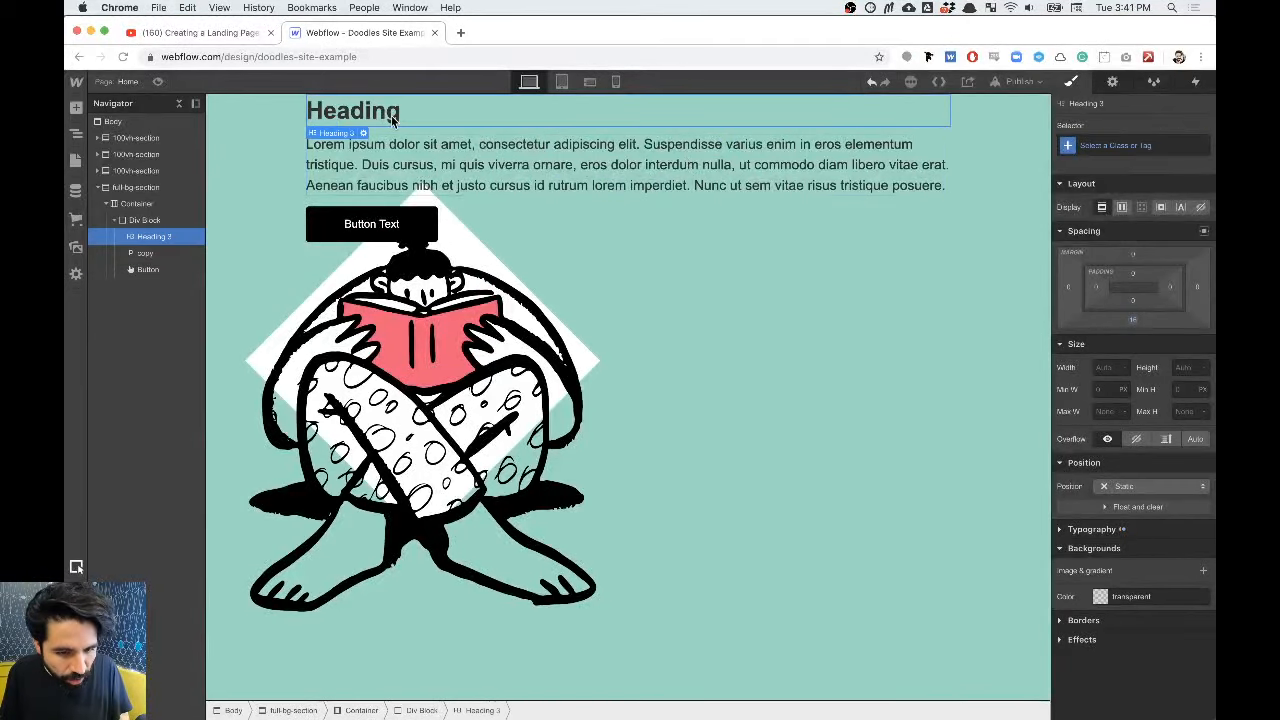
key(cmd+v)
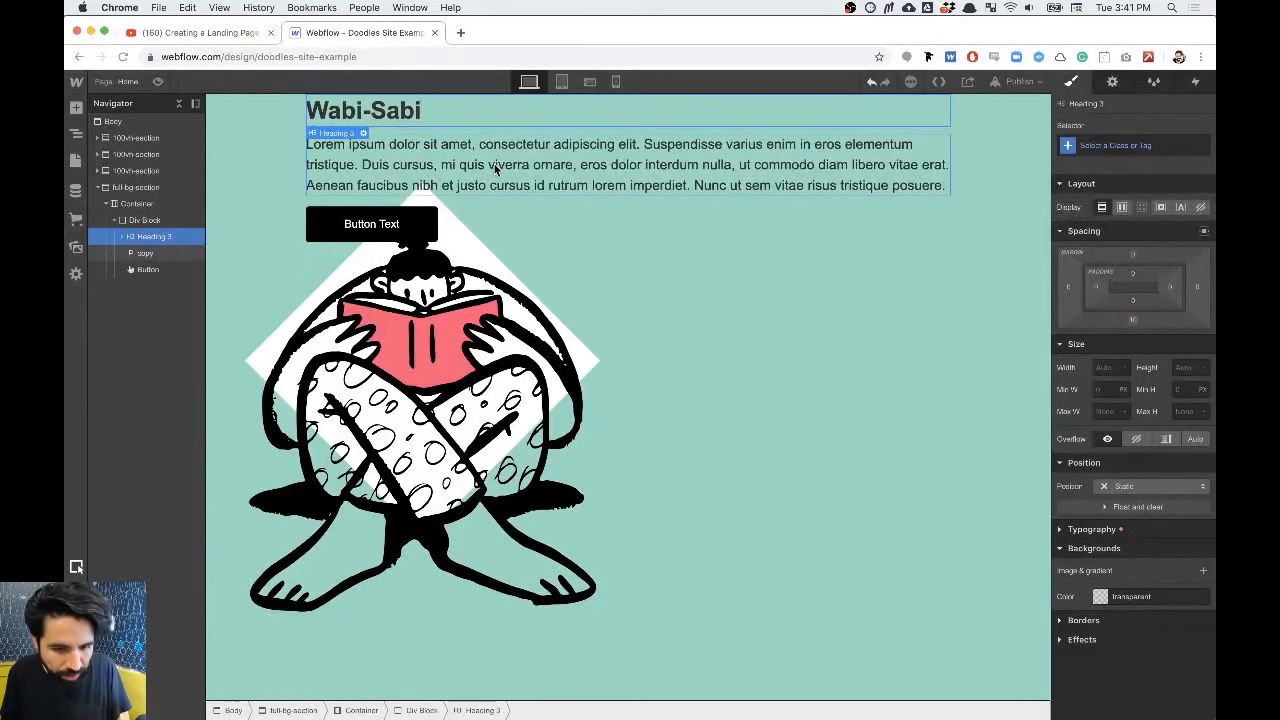
Step: Copy the Wabi-Sabi description from Sketch and replace the placeholder paragraph text in Webflow with it
click(493, 170)
key(super+Tab)
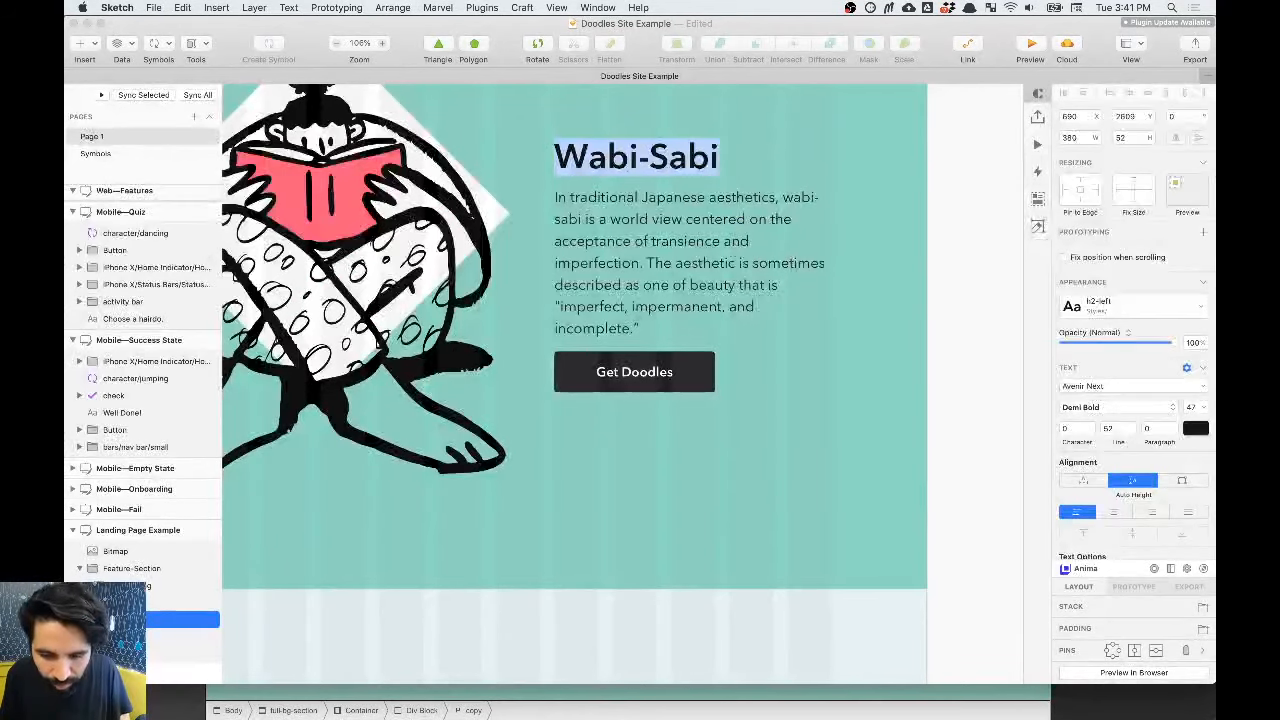
key(Escape)
click(748, 212)
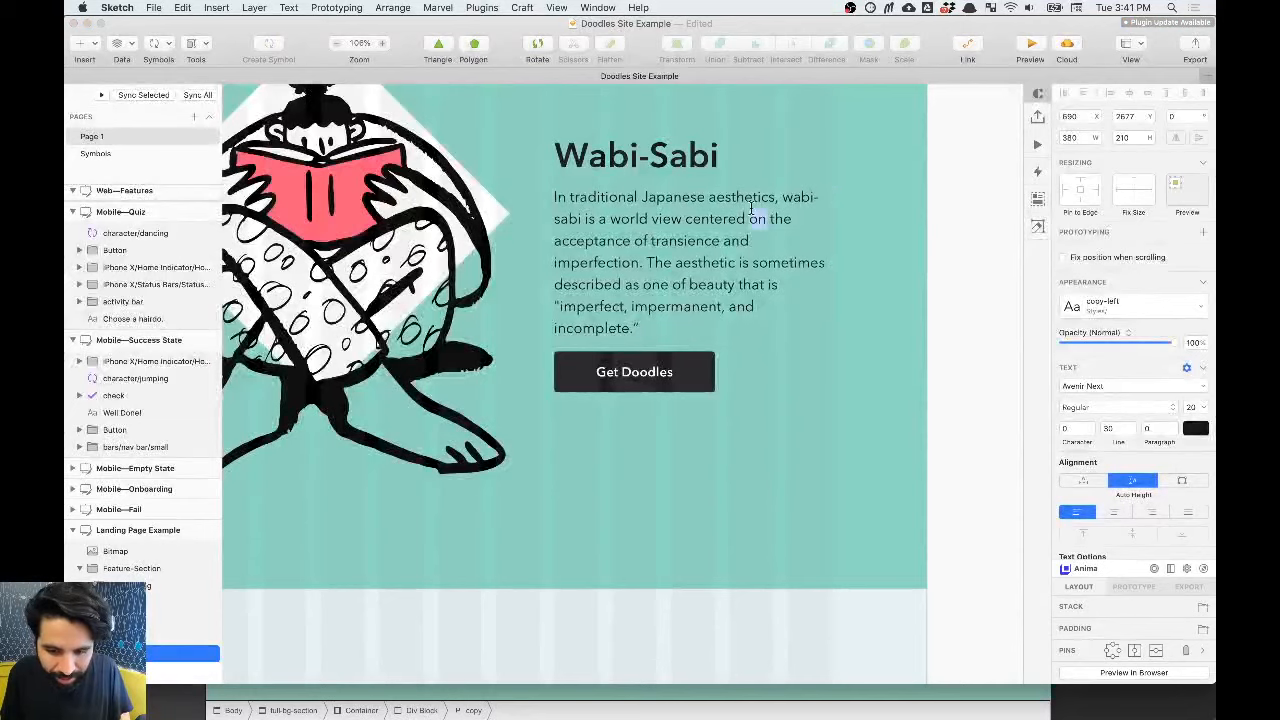
double_click(751, 207)
key(super+Tab)
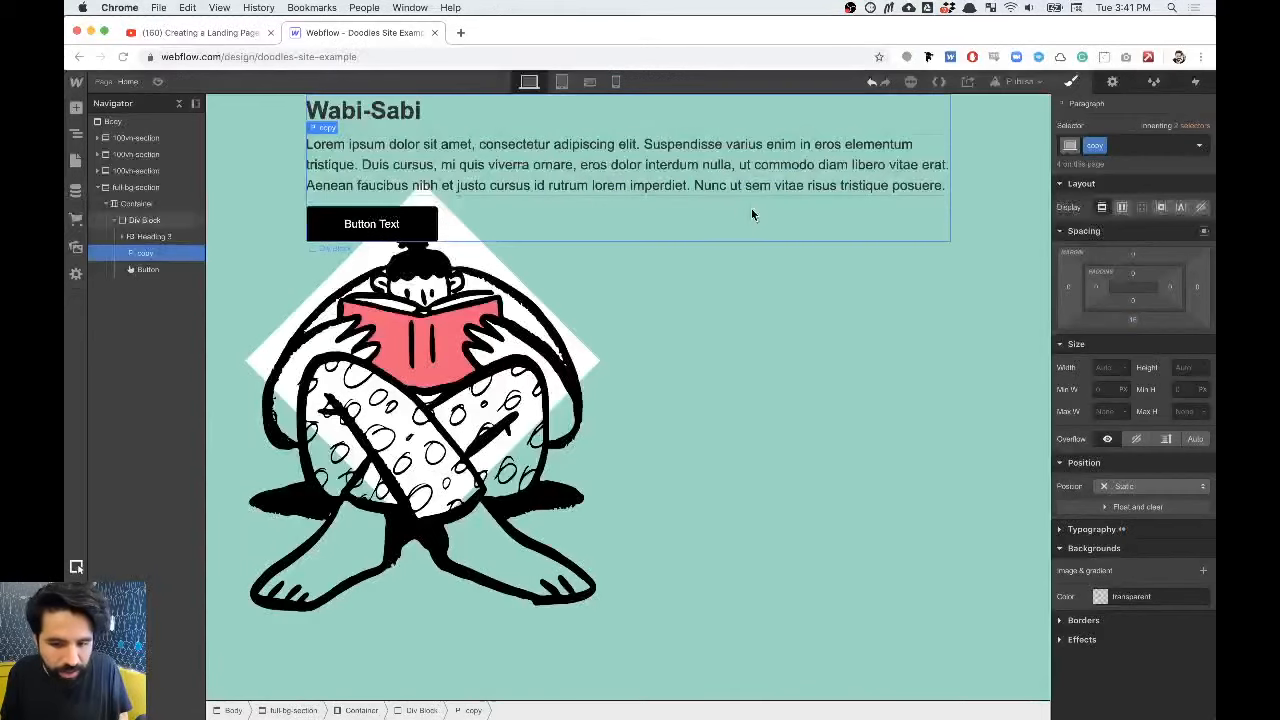
double_click(693, 165)
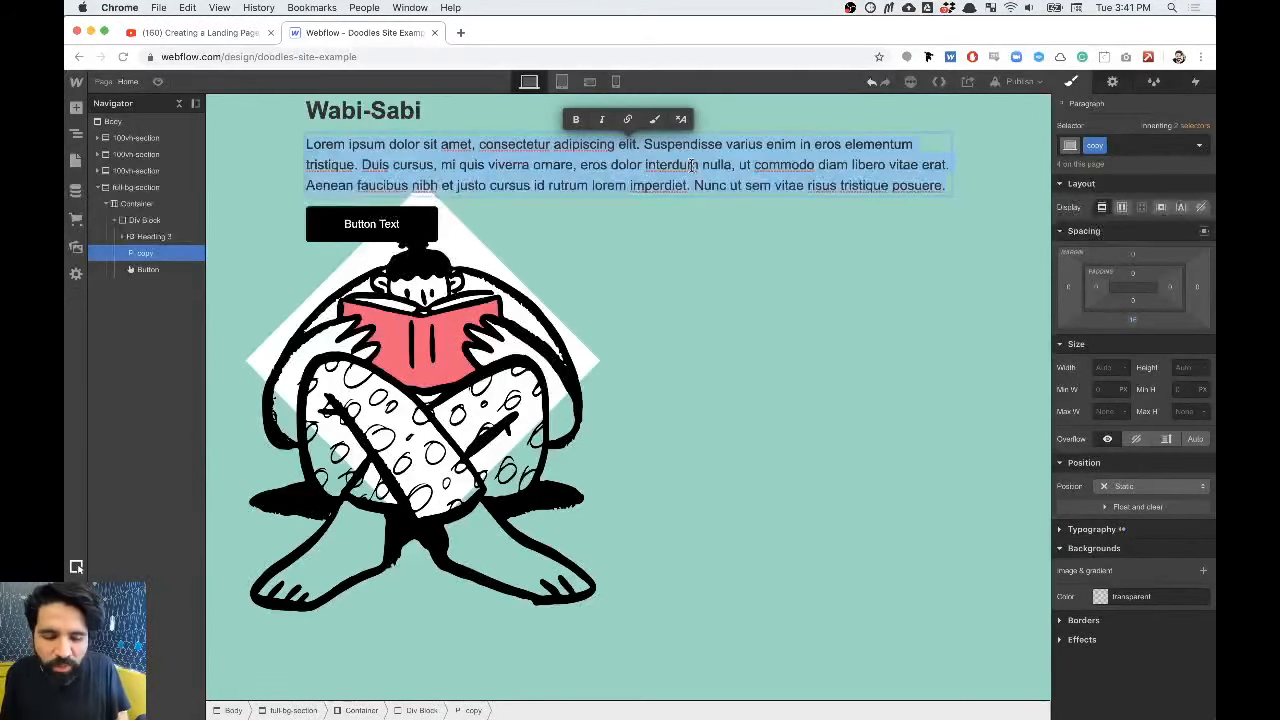
key(super+v)
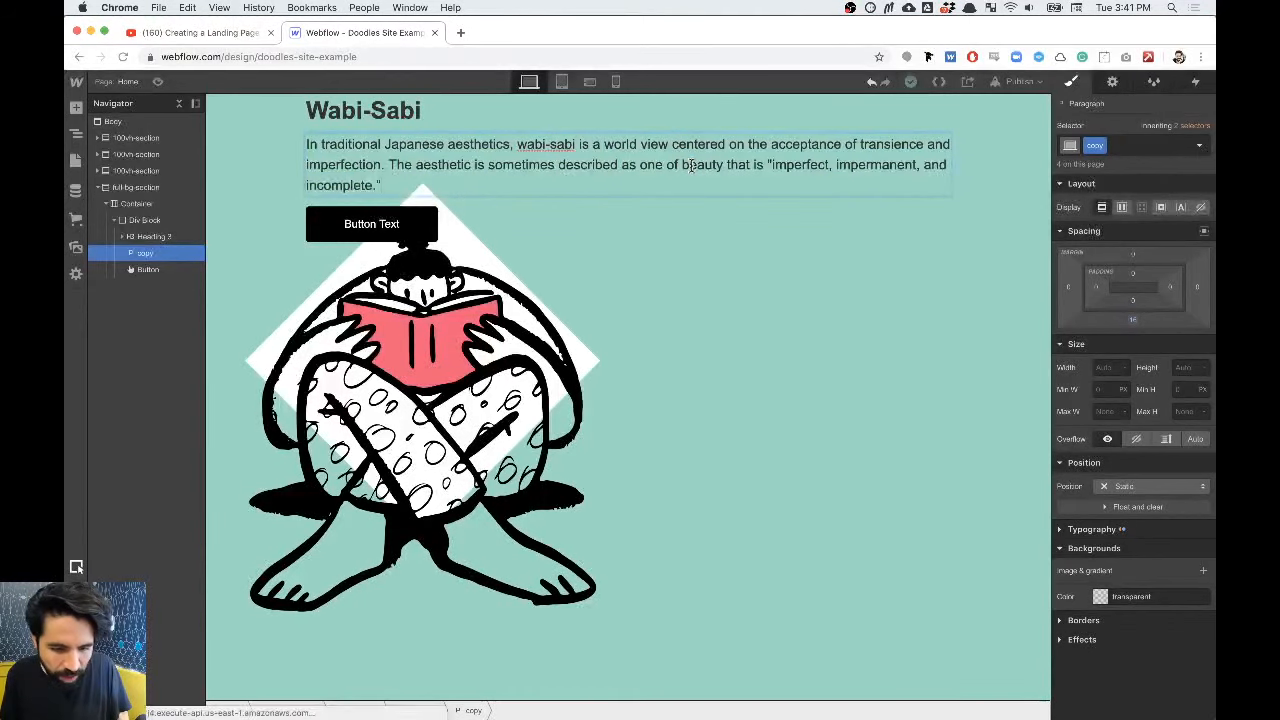
Step: Clear the pasted bold formatting from the Wabi-Sabi heading text
click(387, 107)
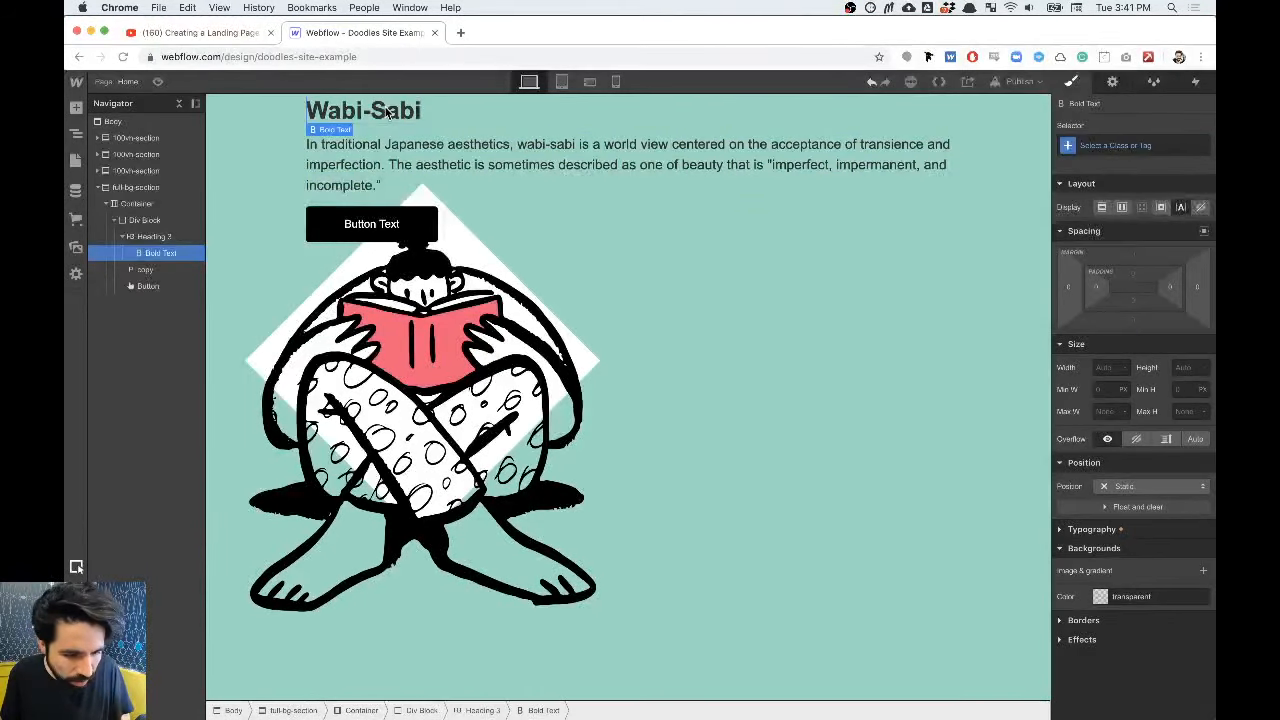
click(364, 117)
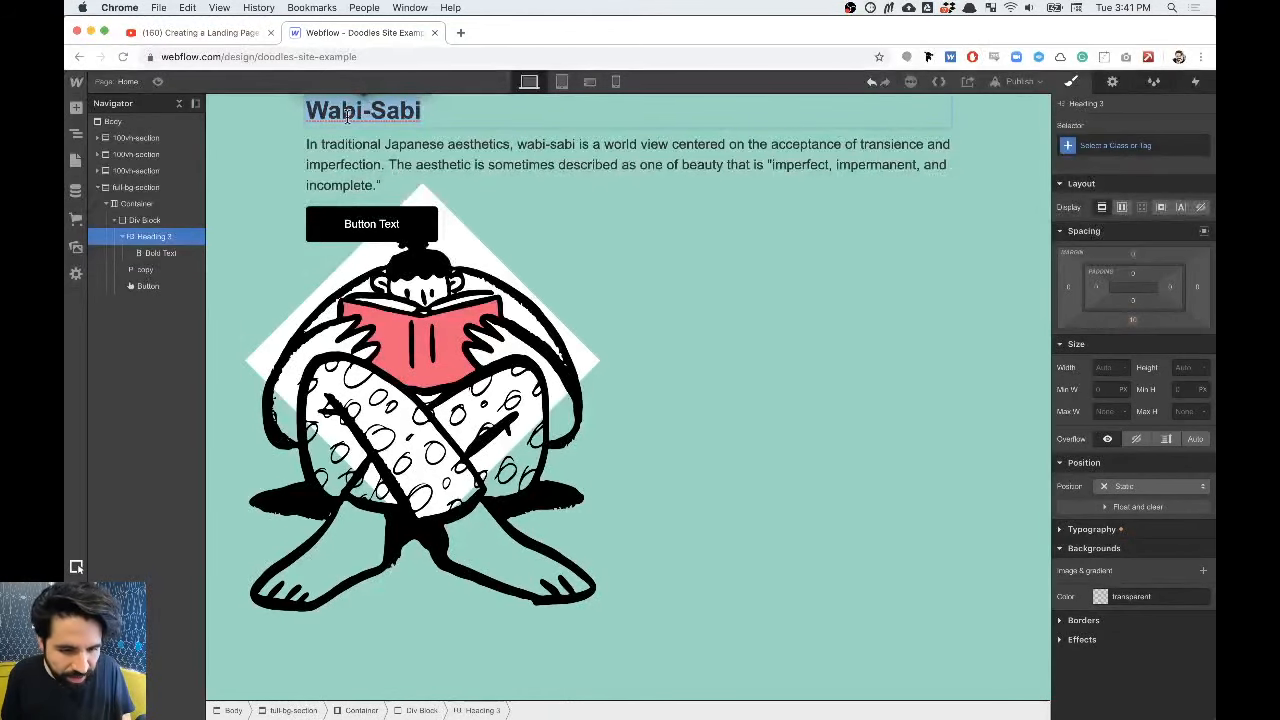
scroll(350, 125, up, 5)
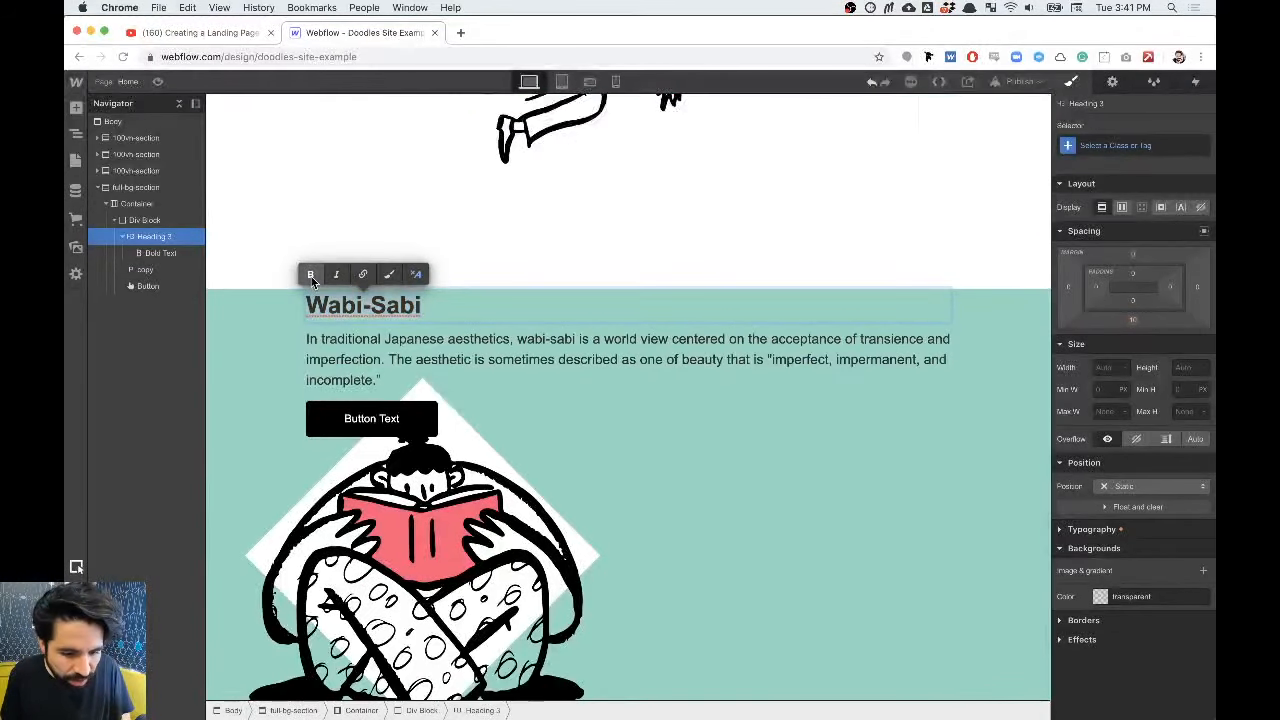
drag(471, 300, 305, 304)
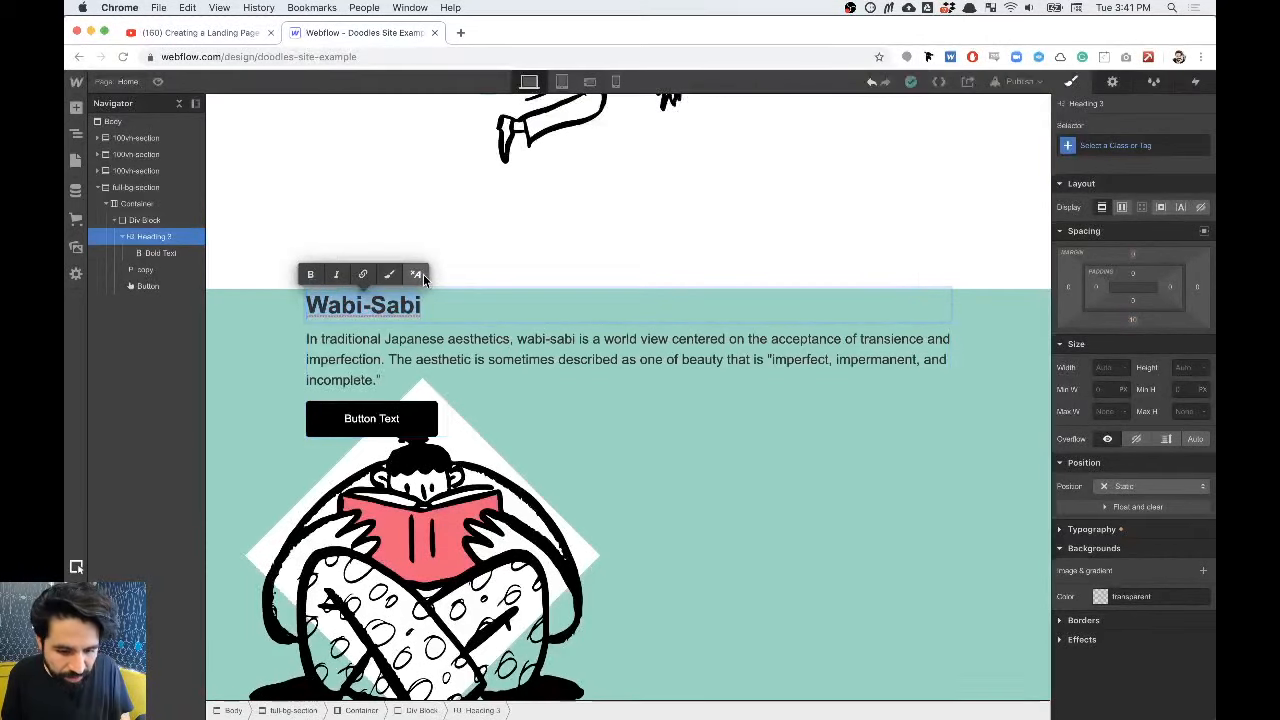
click(505, 355)
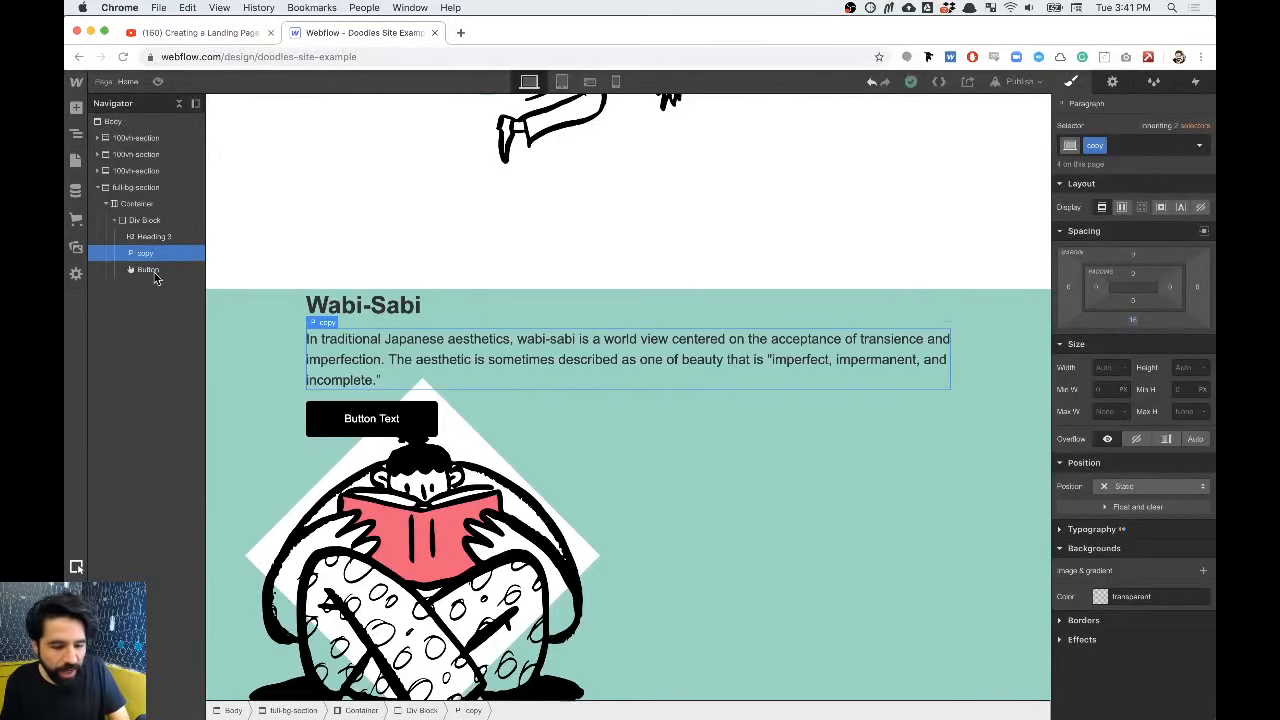
Step: Check the class of the text block in the section above and apply that Div Block class to the Wabi-Sabi div
click(147, 224)
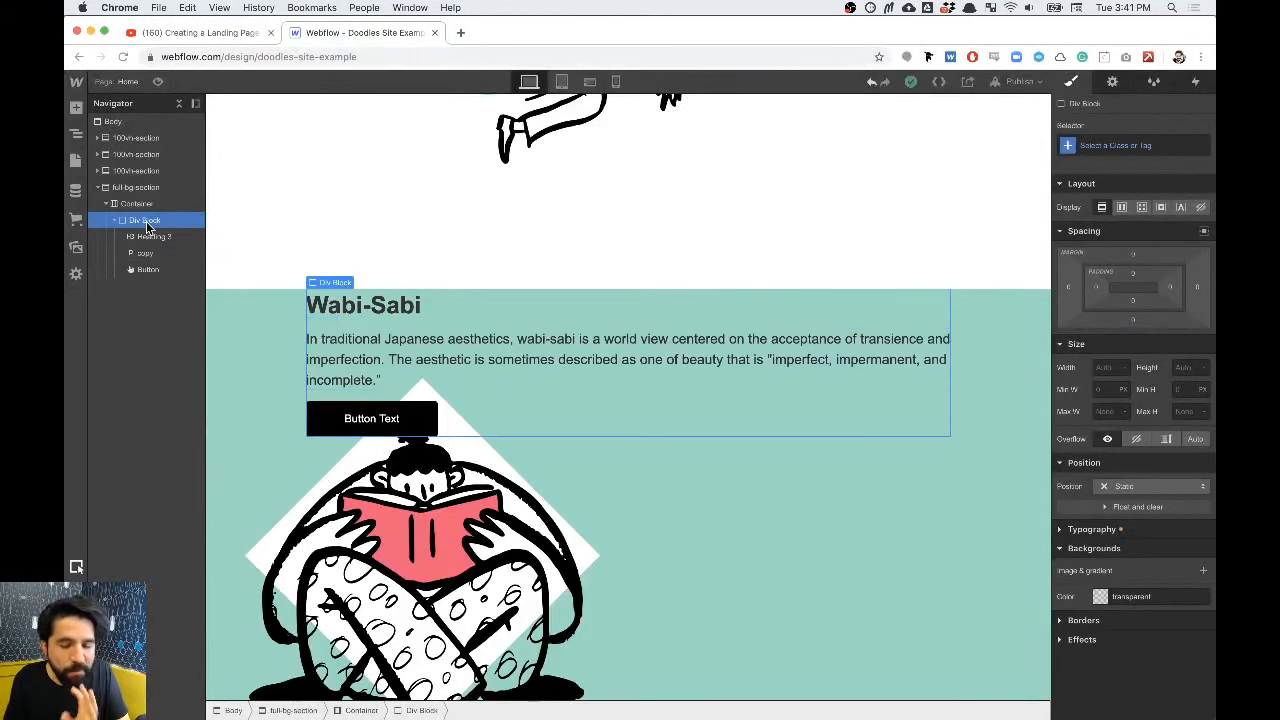
scroll(421, 288, up, 5)
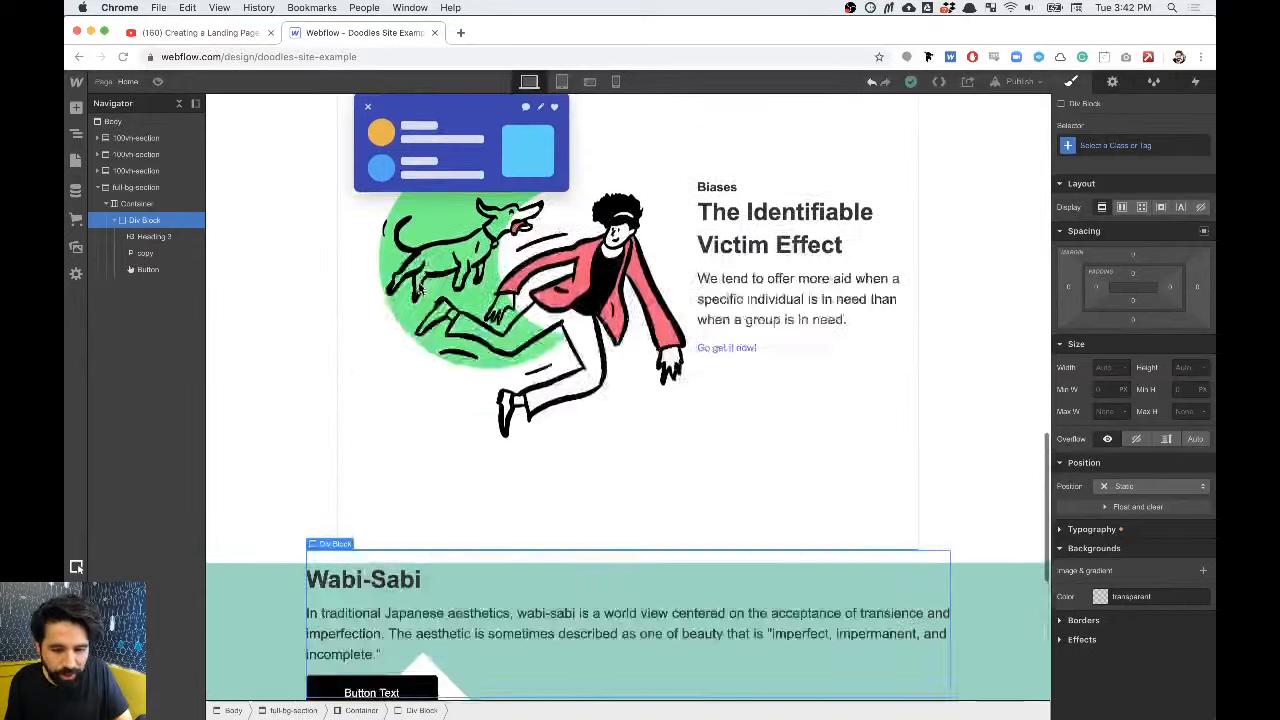
click(746, 272)
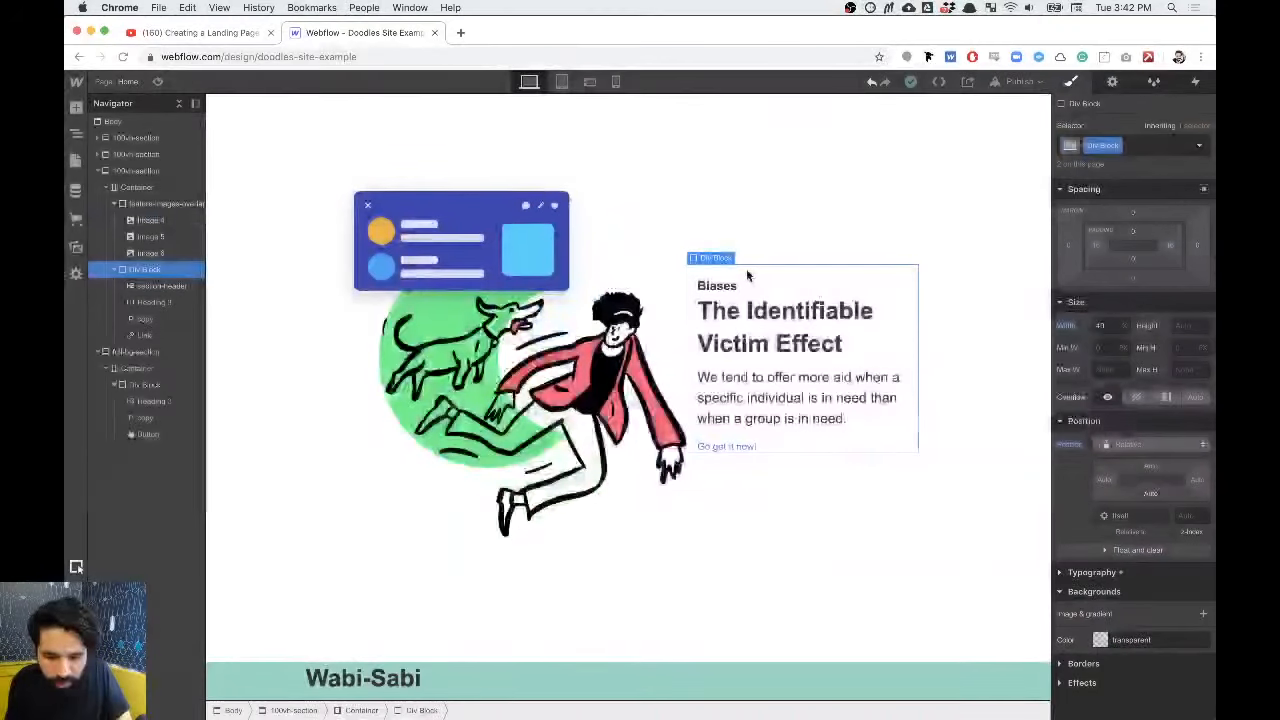
scroll(746, 269, down, 2)
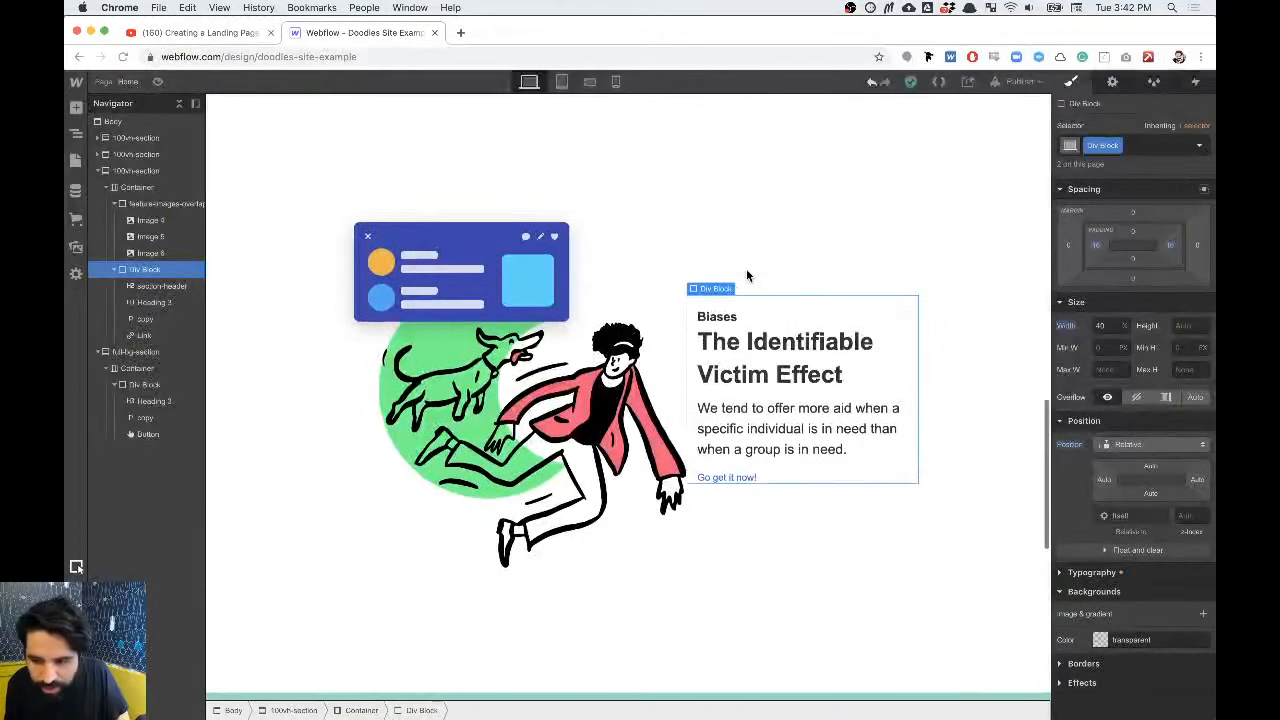
scroll(746, 269, down, 5)
click(400, 292)
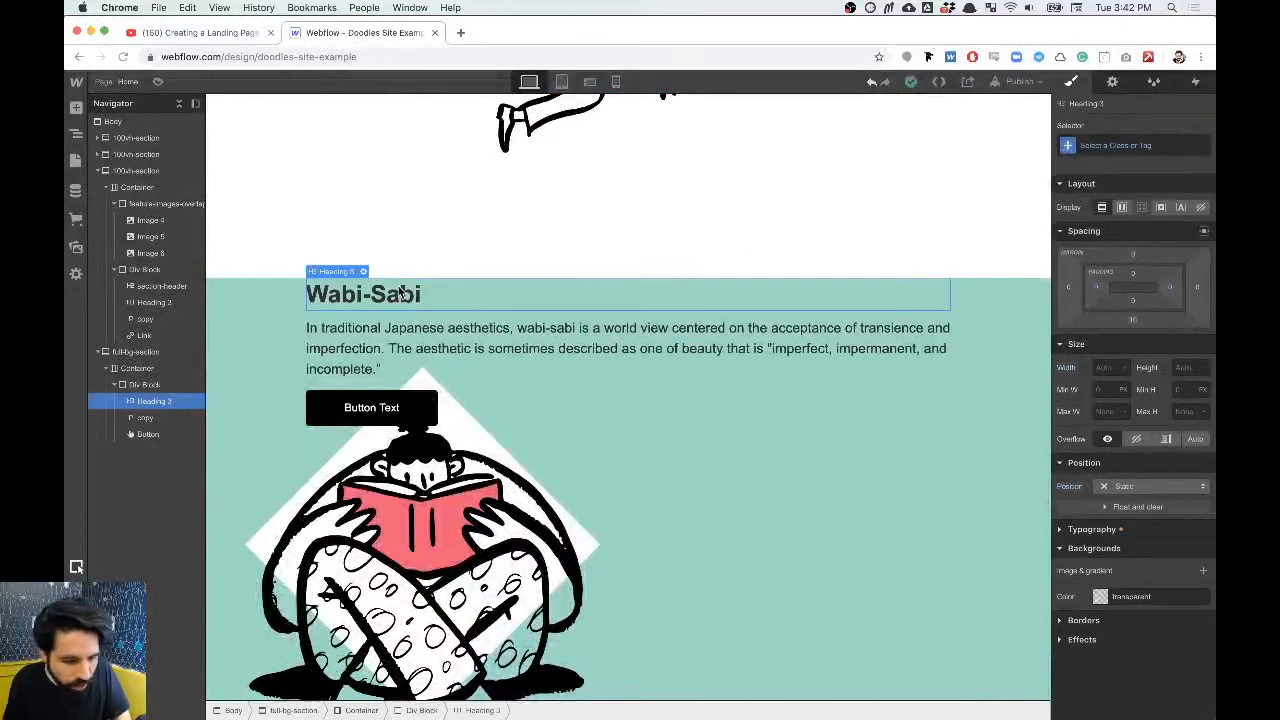
key(Up)
click(1123, 146)
text(div)
click(1081, 224)
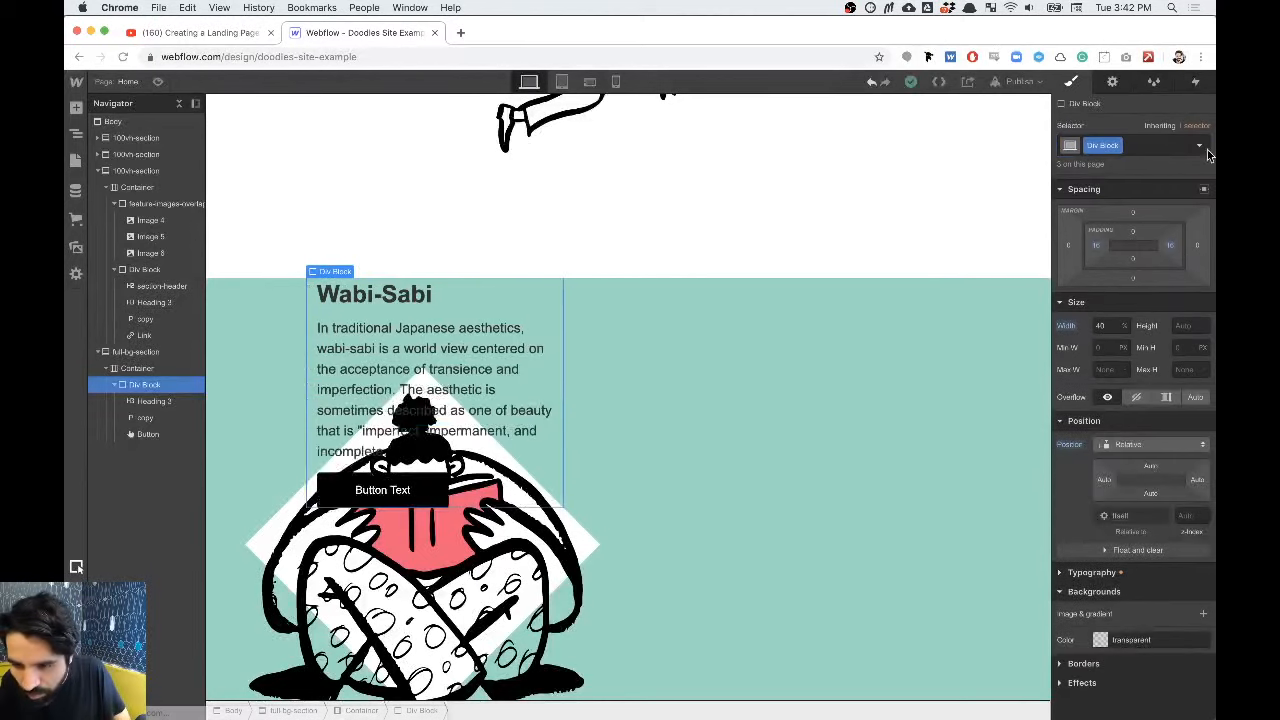
Step: Rename the Div Block class to copy-block
click(1116, 146)
click(1116, 166)
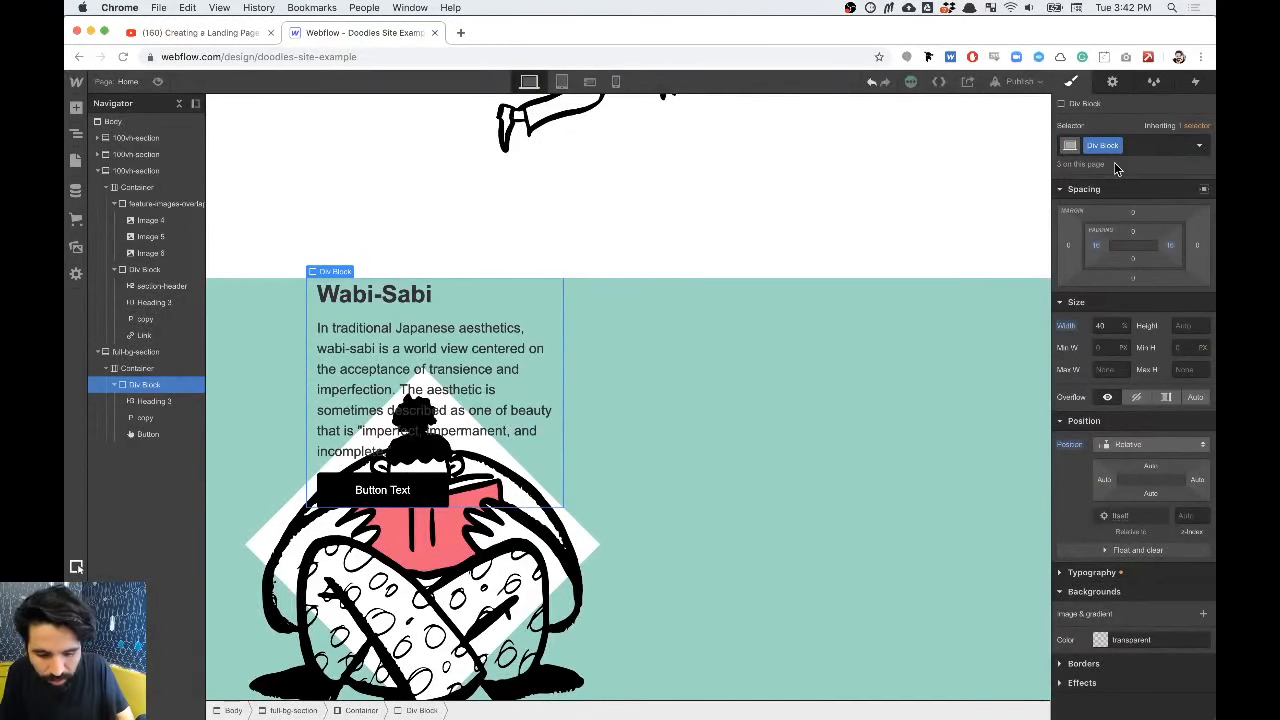
click(1116, 146)
click(1114, 168)
text(cool)
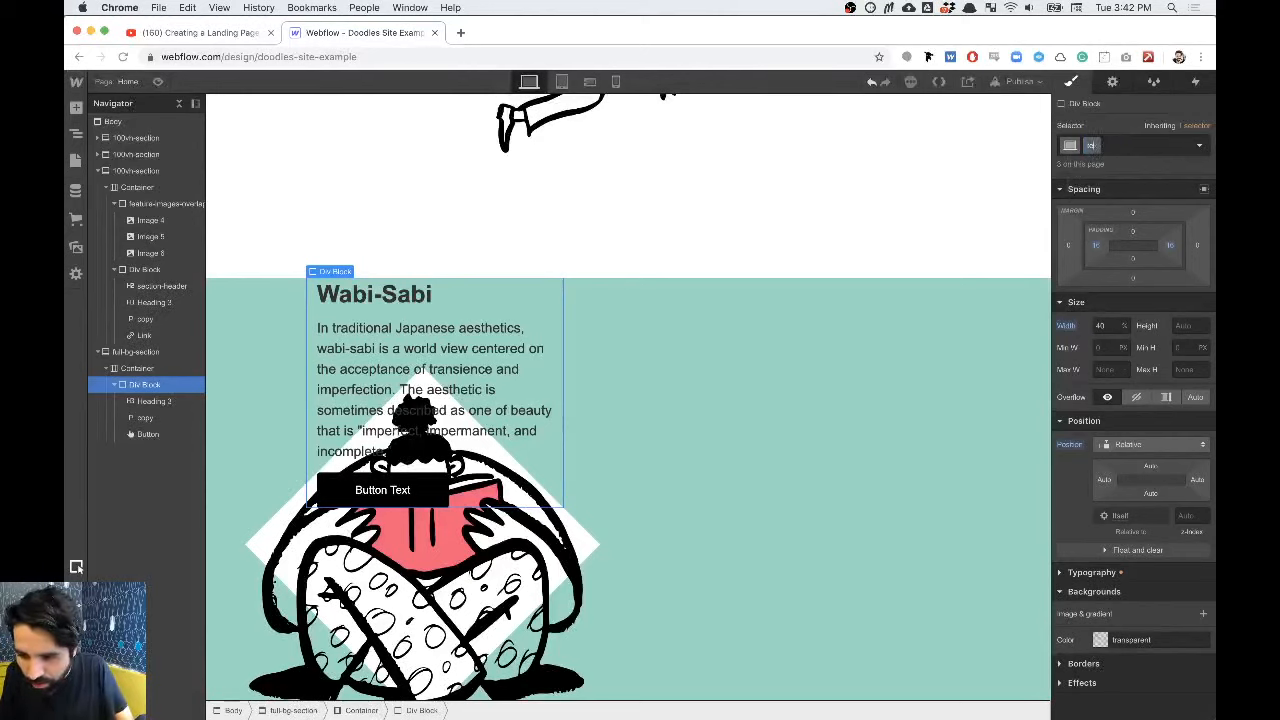
text(-divs)
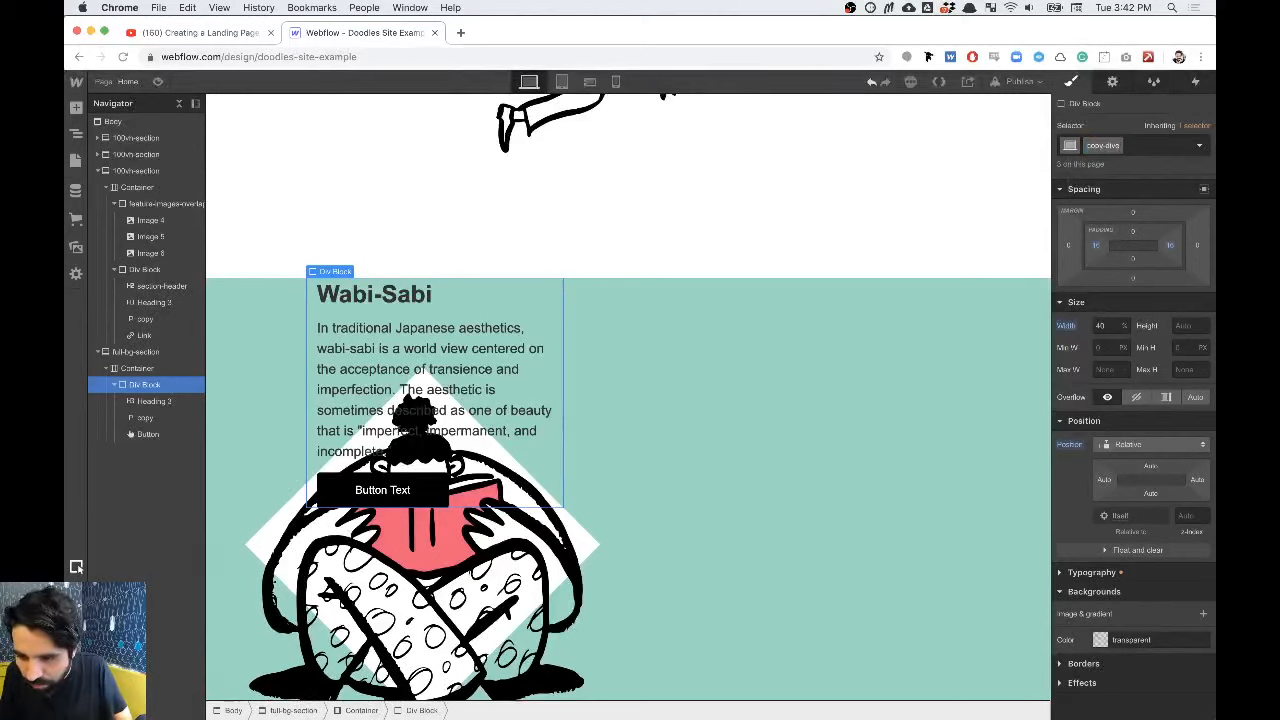
key(BackSpace)
text(block)
key(Return)
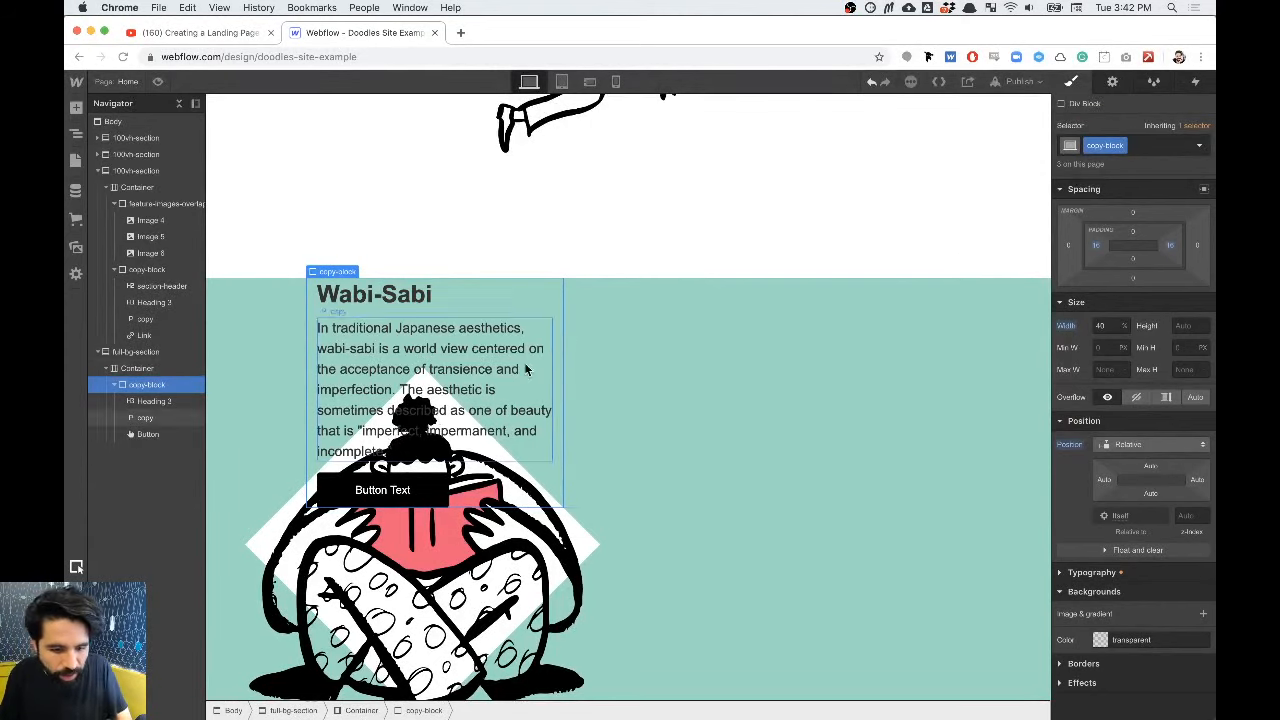
Step: Set the full-bg-section to a flex layout with its content centred in both align and justify
click(690, 408)
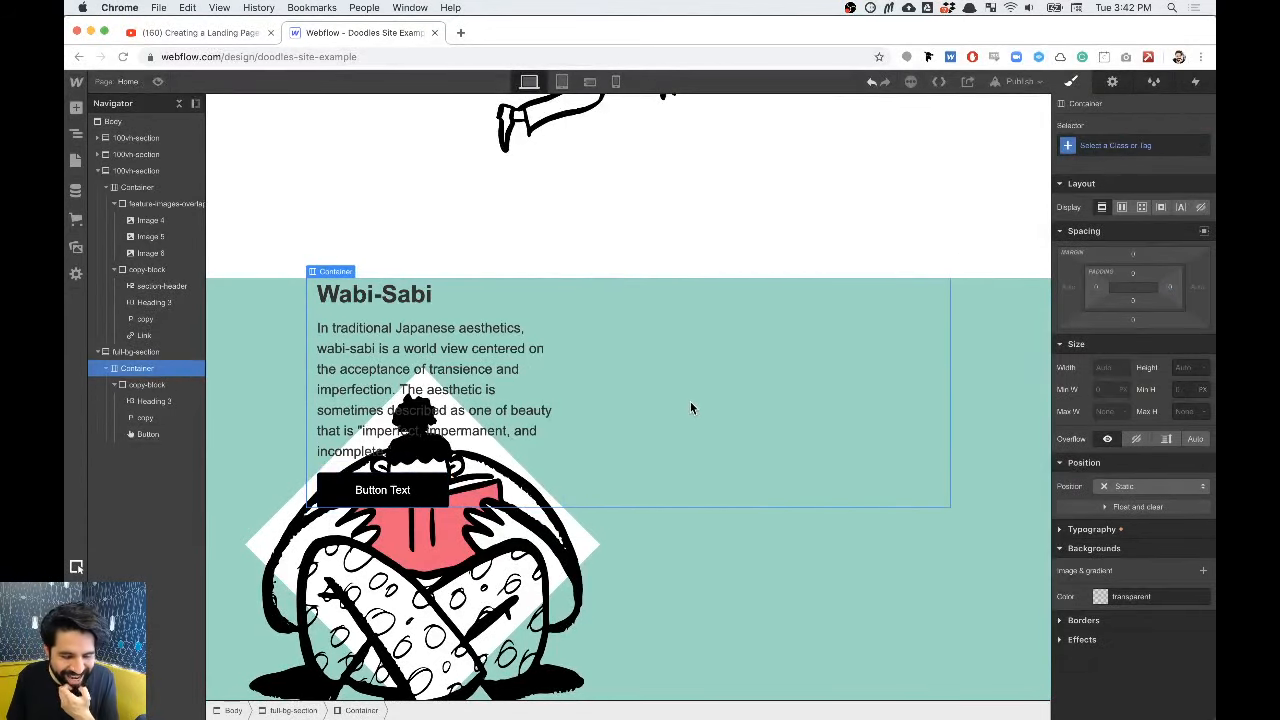
scroll(690, 408, down, 3)
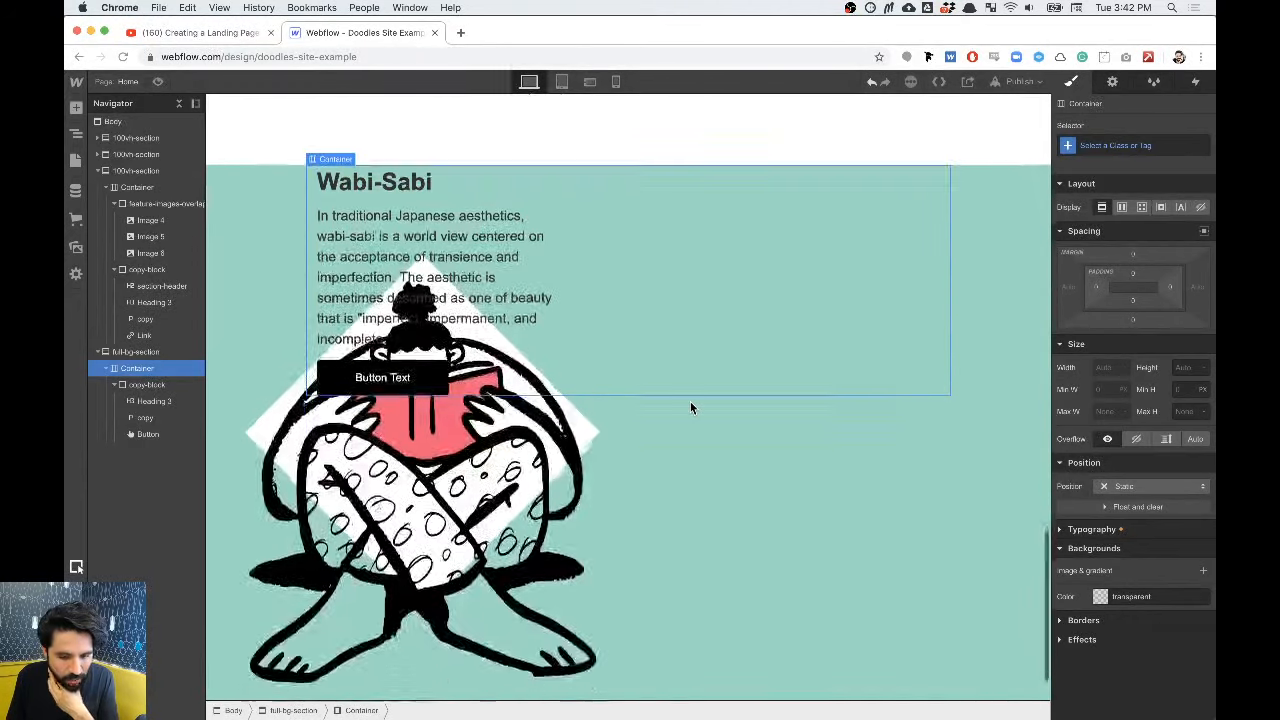
click(698, 493)
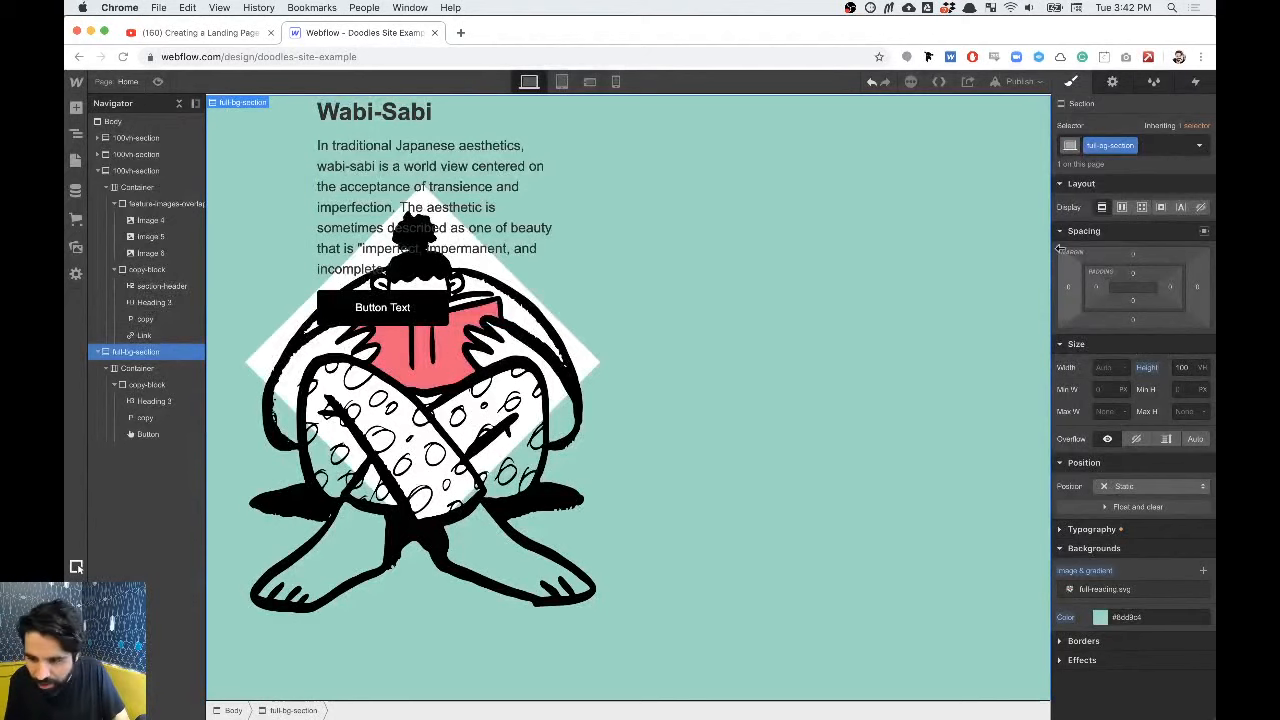
click(1121, 207)
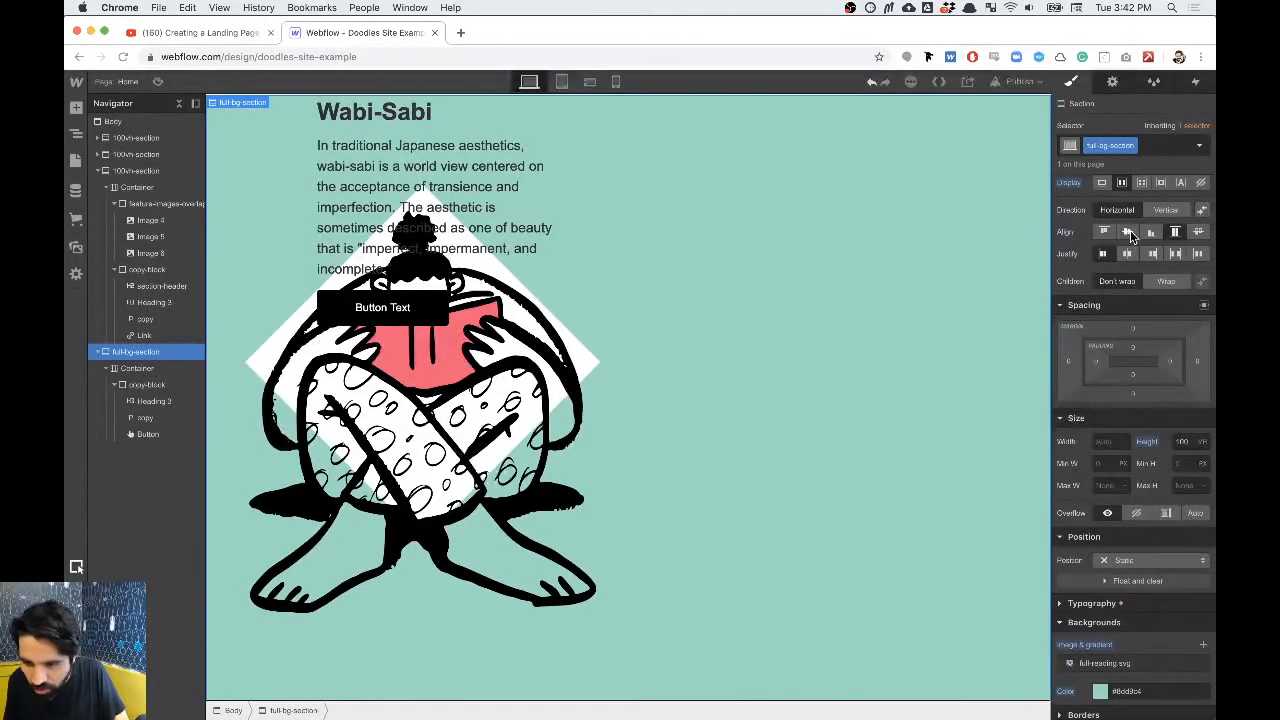
click(1127, 231)
click(1127, 254)
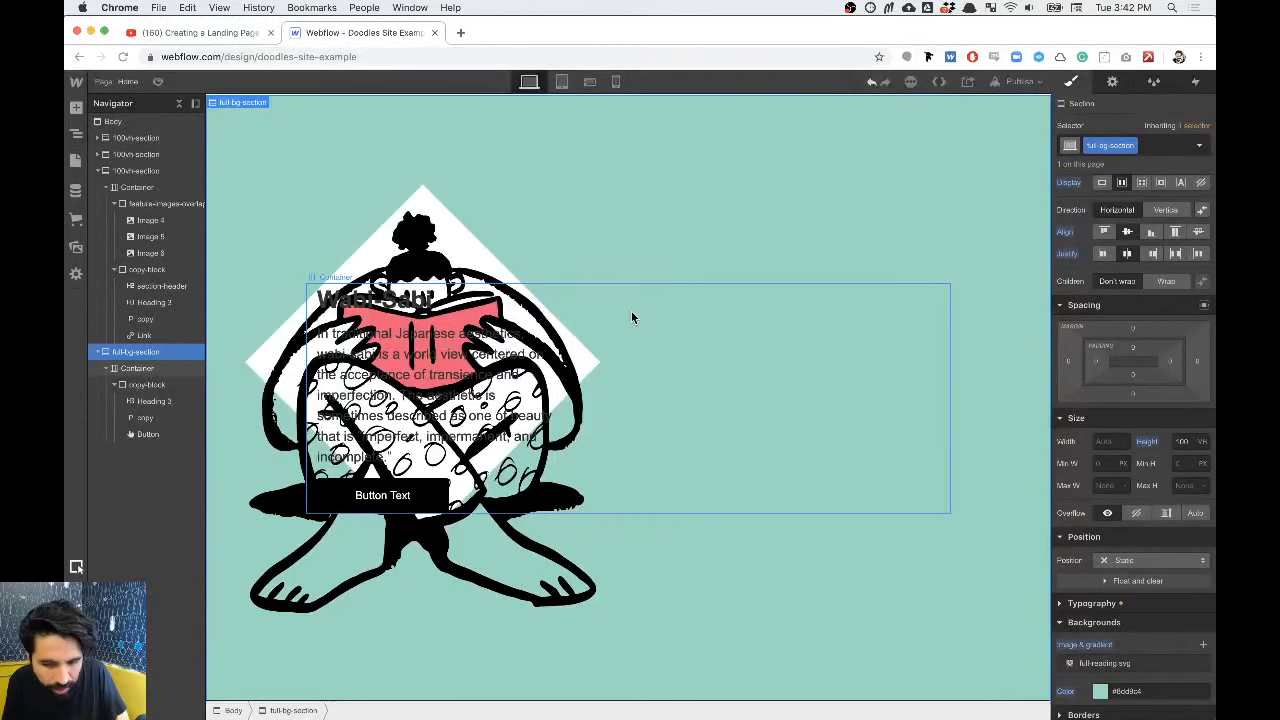
Step: Set the container inside the full-bg-section to flex and justify its content to the end
click(689, 292)
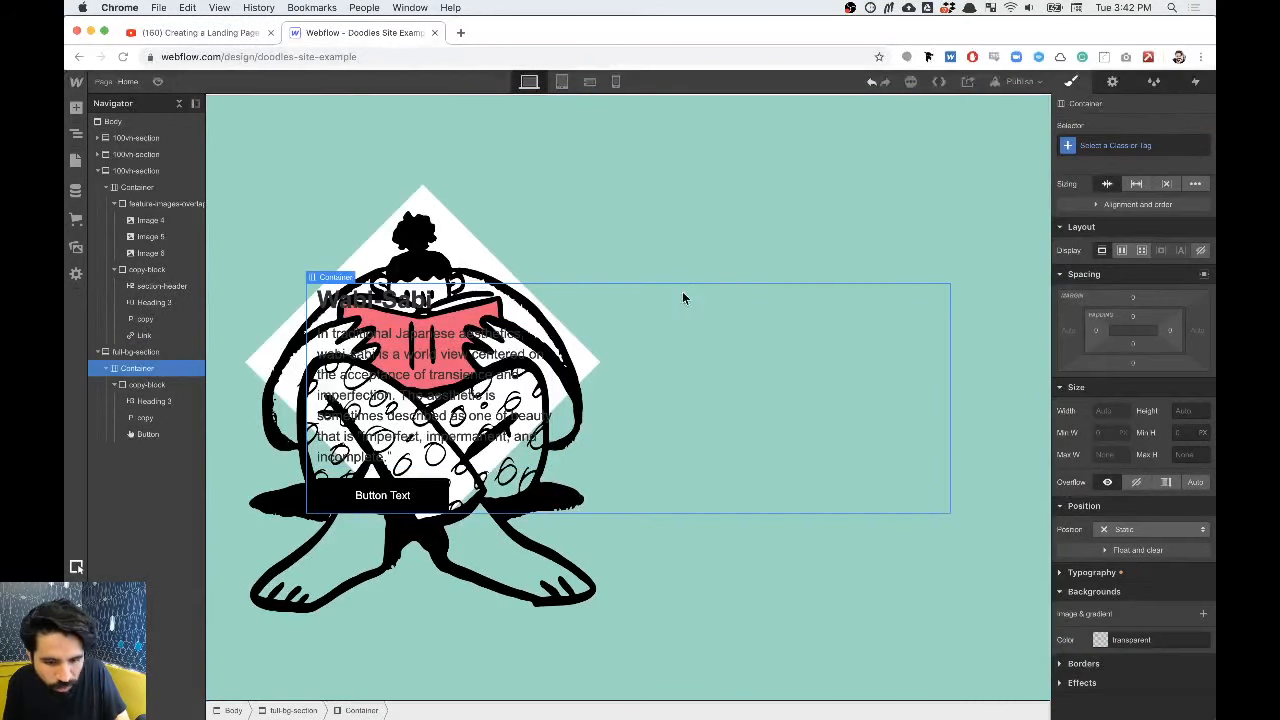
click(1121, 257)
click(1152, 320)
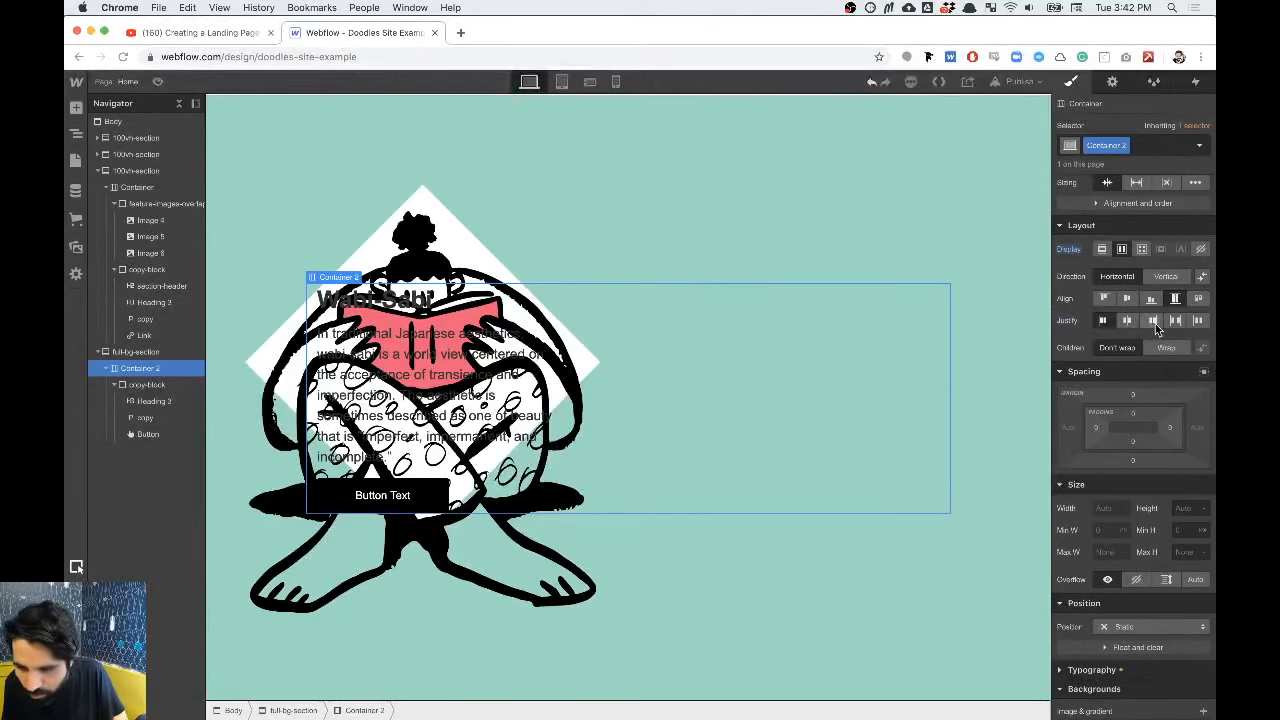
Step: Set the left position of the full-bg-section's background illustration to 10%
click(739, 172)
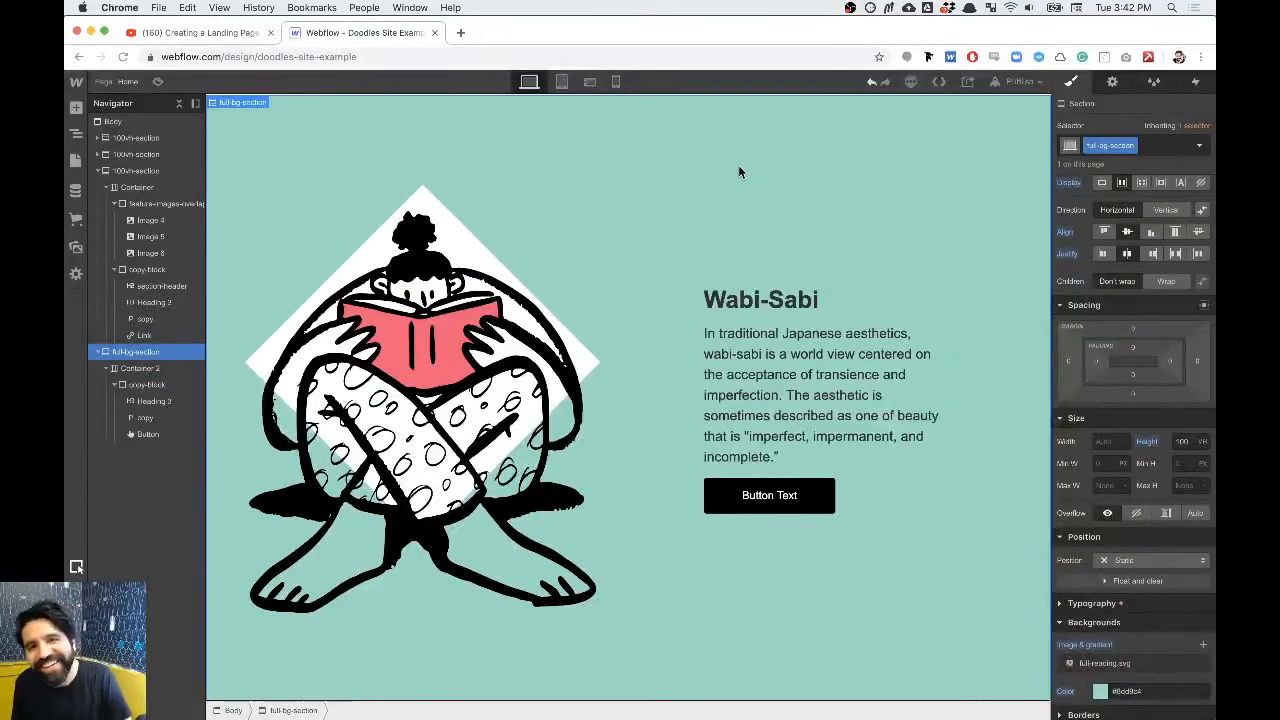
scroll(1113, 505, down, 1)
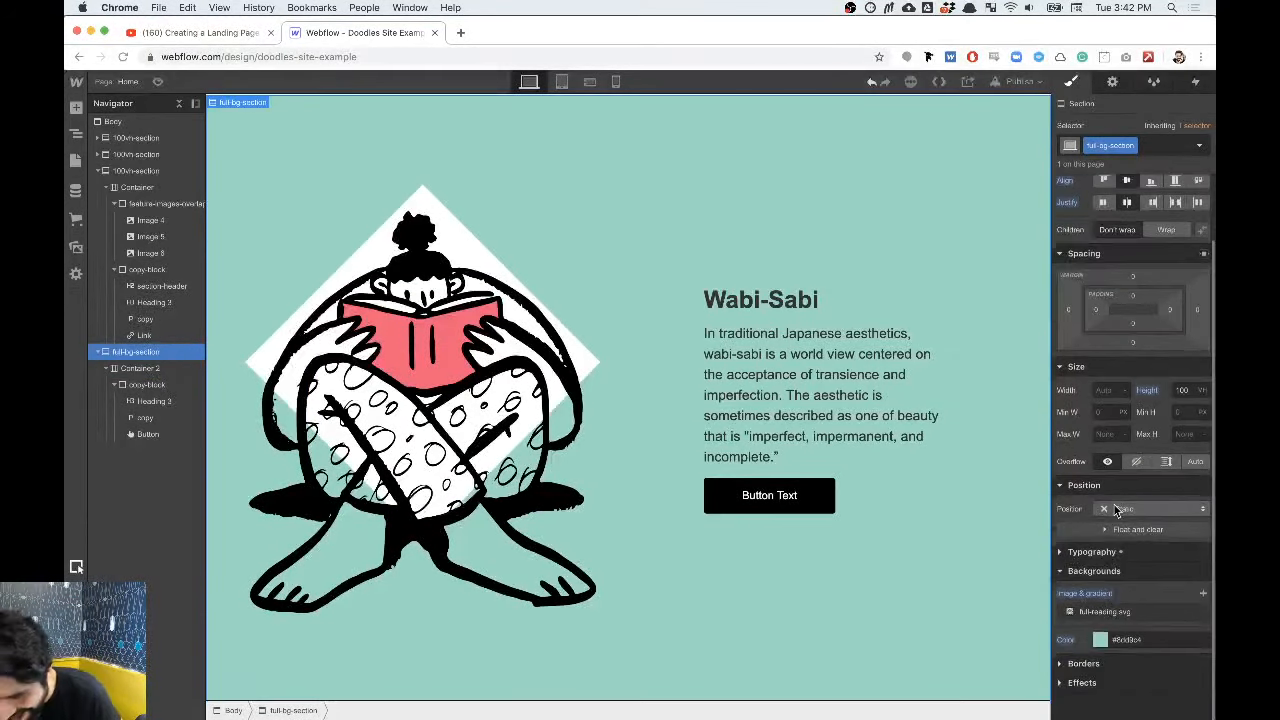
click(1114, 613)
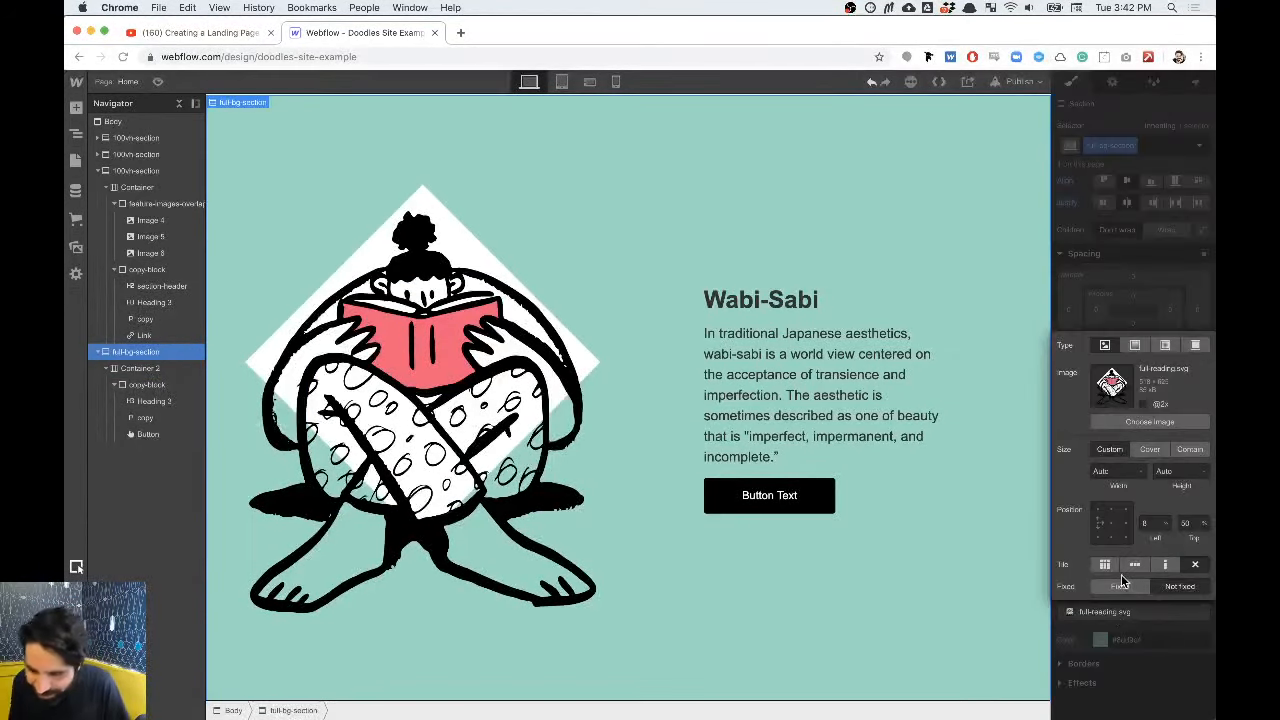
click(1148, 523)
text(1)
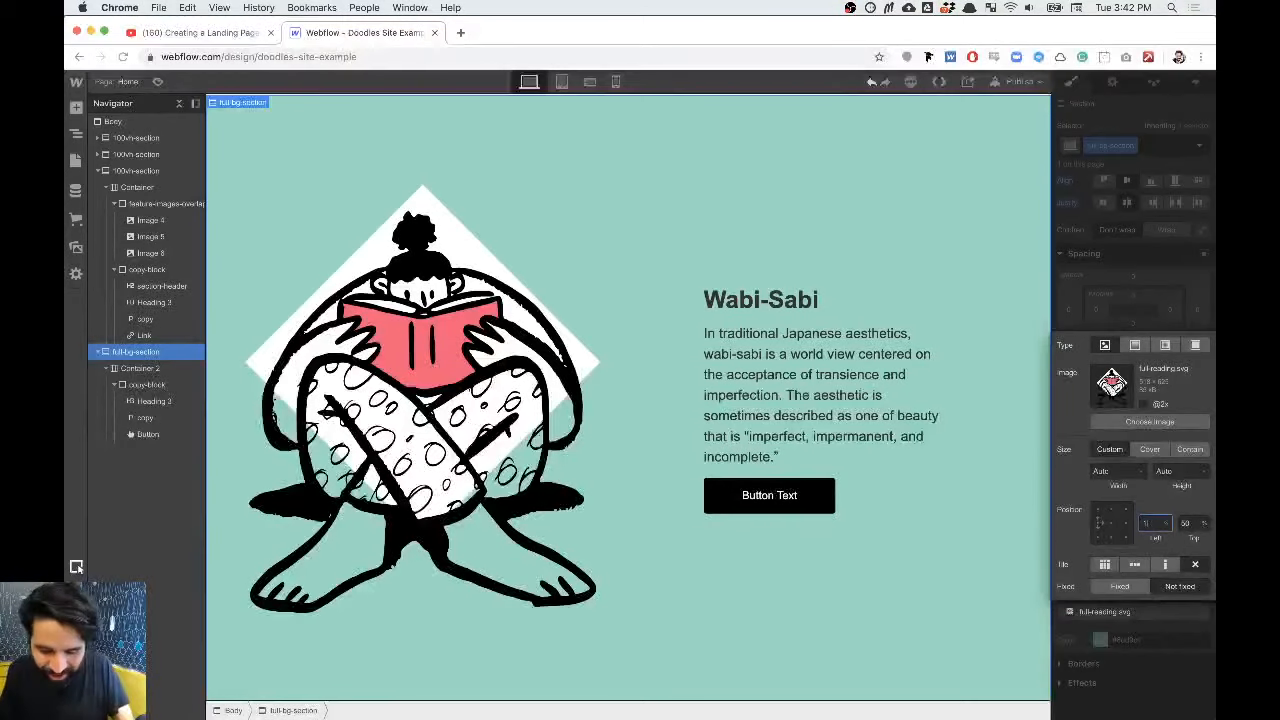
text(0)
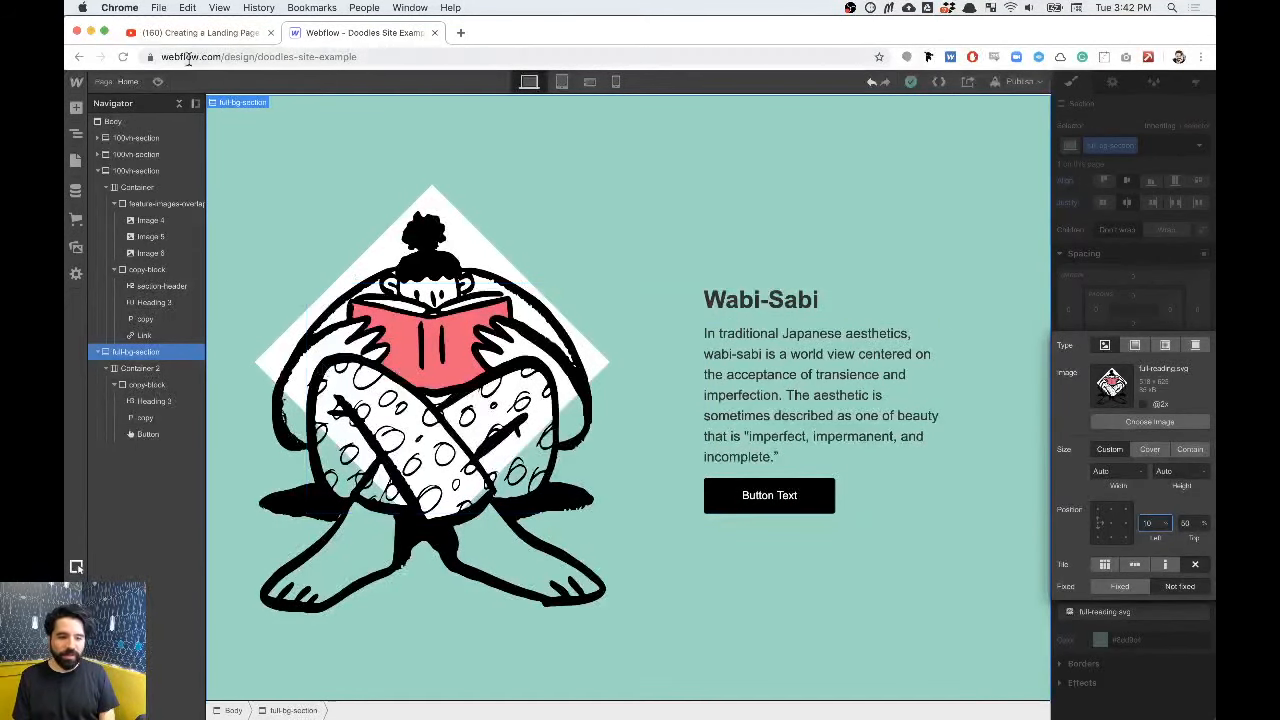
Step: Preview the page through its sections and narrow the canvas to check how the Wabi-Sabi illustration moves relative to the text
click(157, 81)
scroll(461, 436, up, 20)
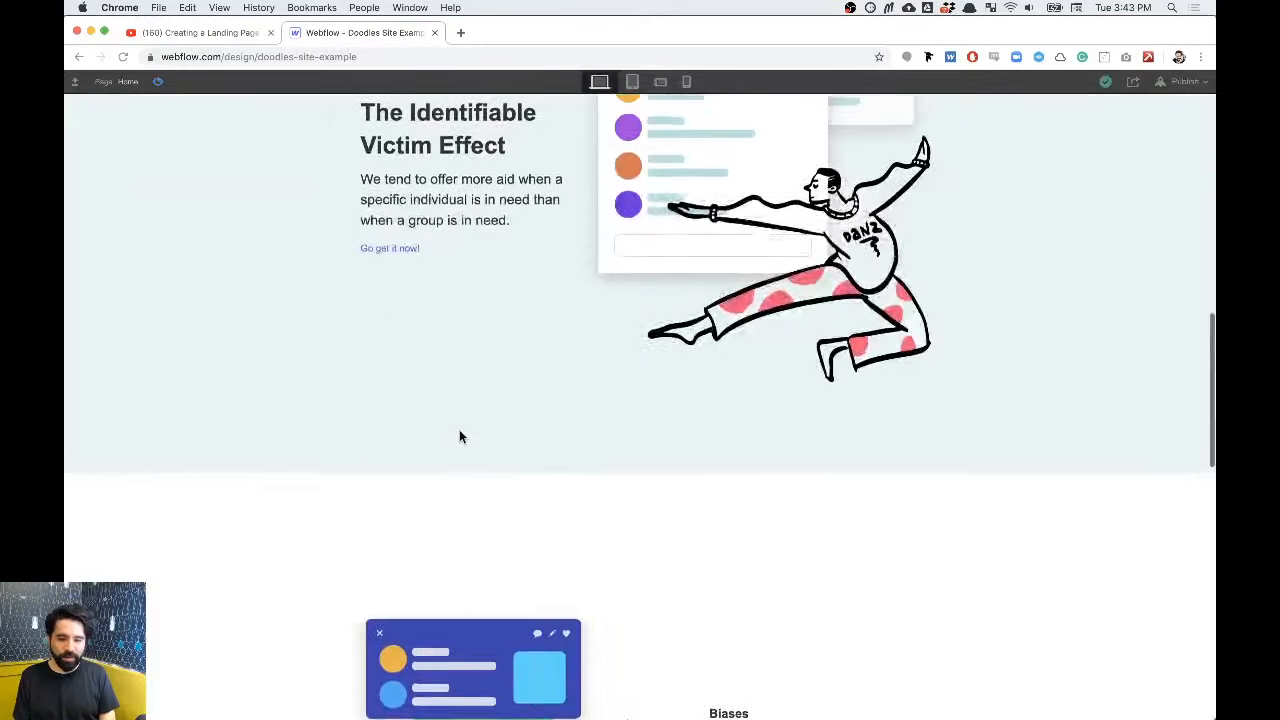
scroll(461, 436, down, 20)
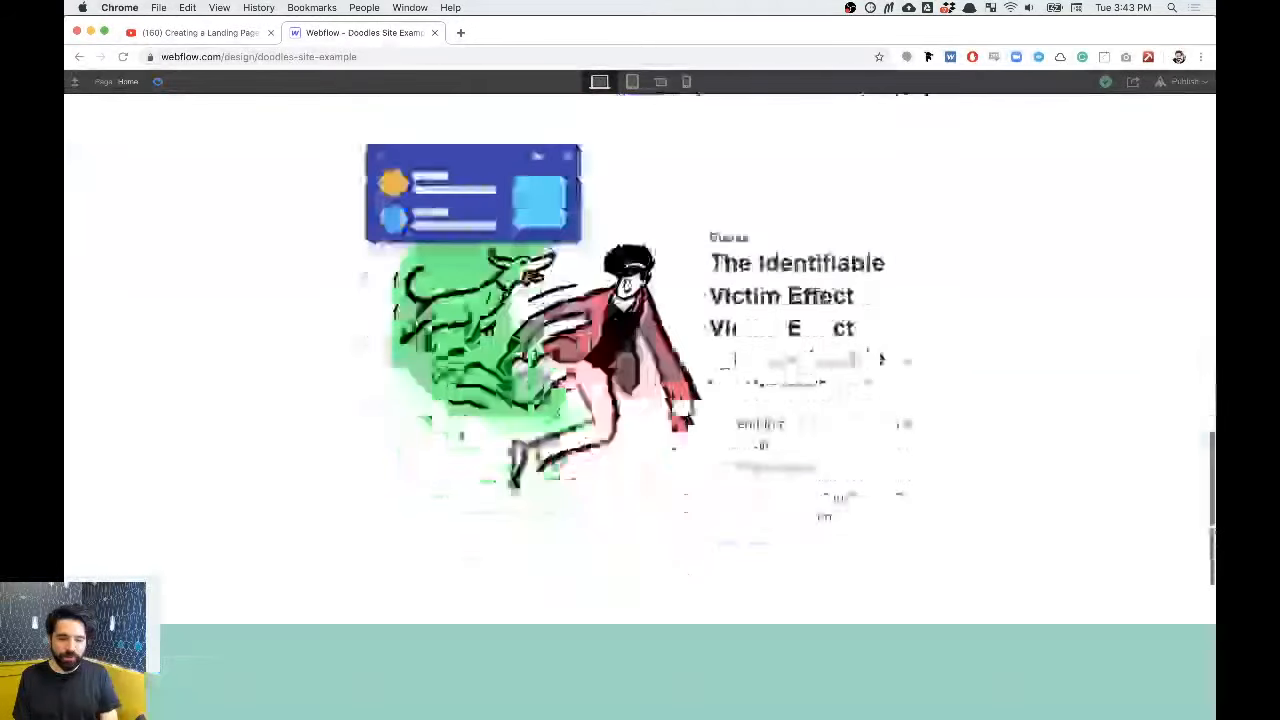
scroll(461, 436, up, 1)
scroll(461, 436, down, 2)
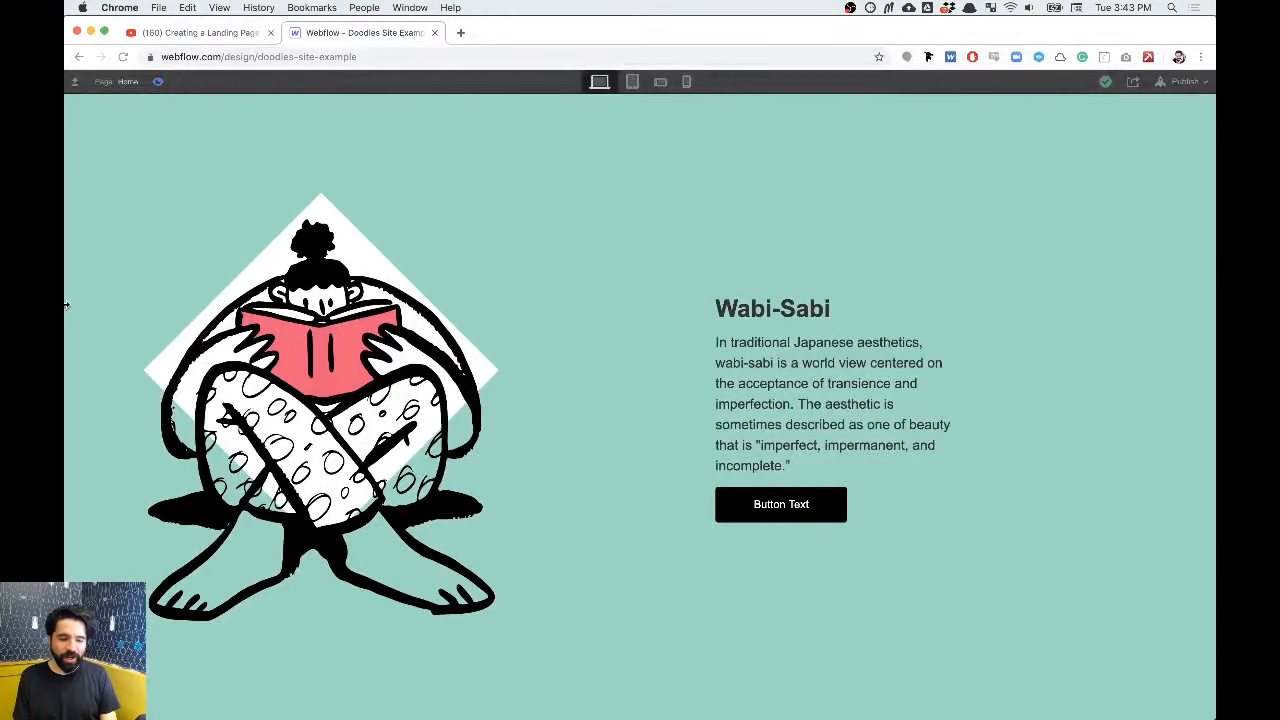
drag(163, 274, 65, 269)
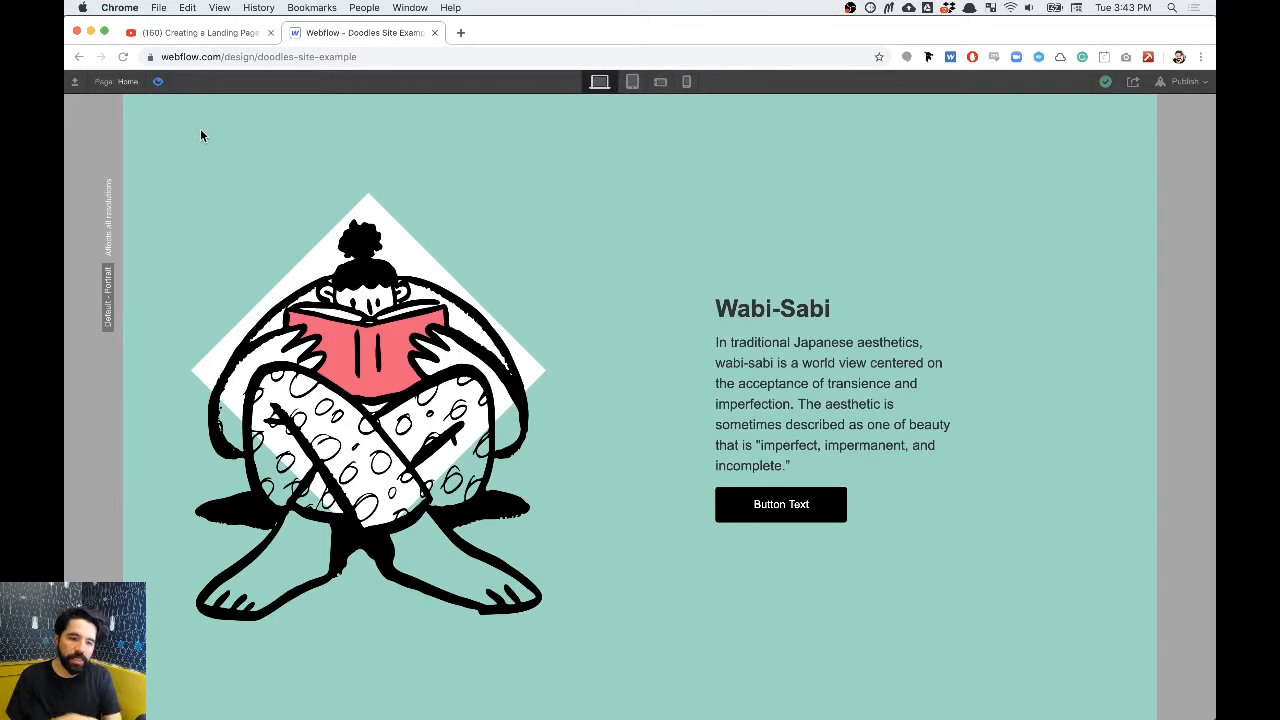
click(158, 77)
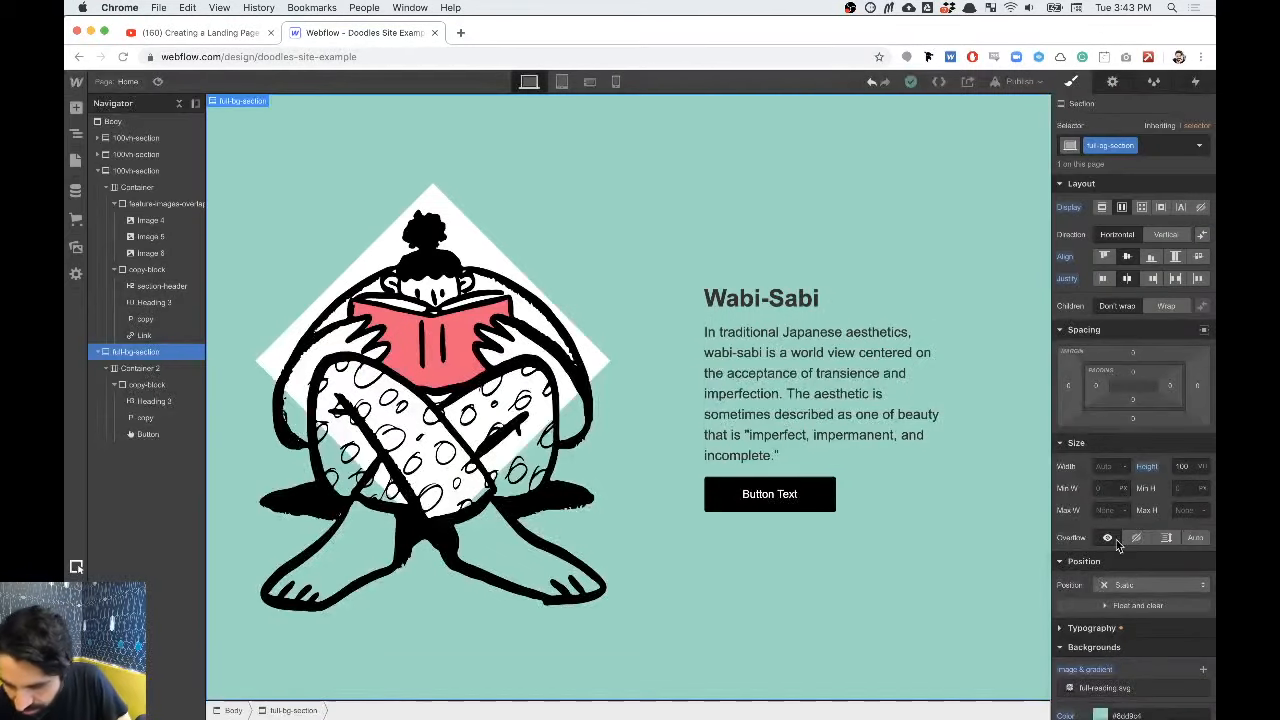
Step: Set the left position of the full-bg-section's background illustration to 20%
scroll(1133, 545, down, 2)
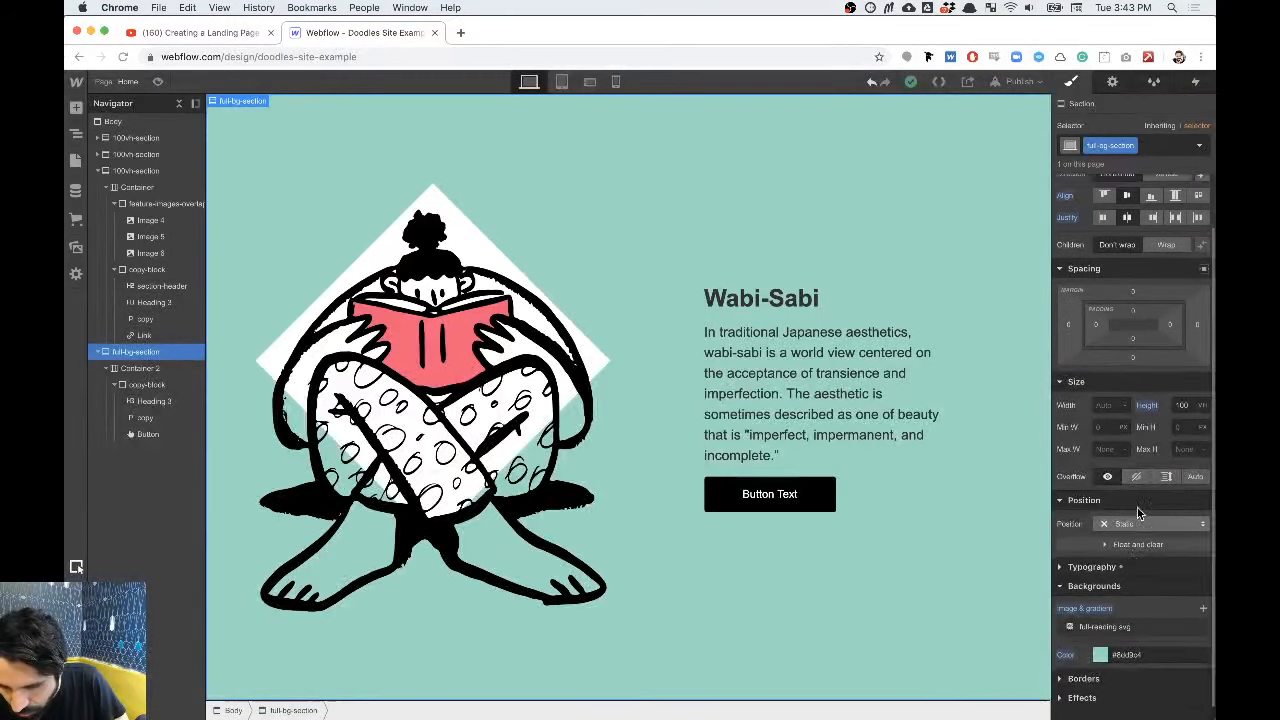
scroll(1137, 507, down, 4)
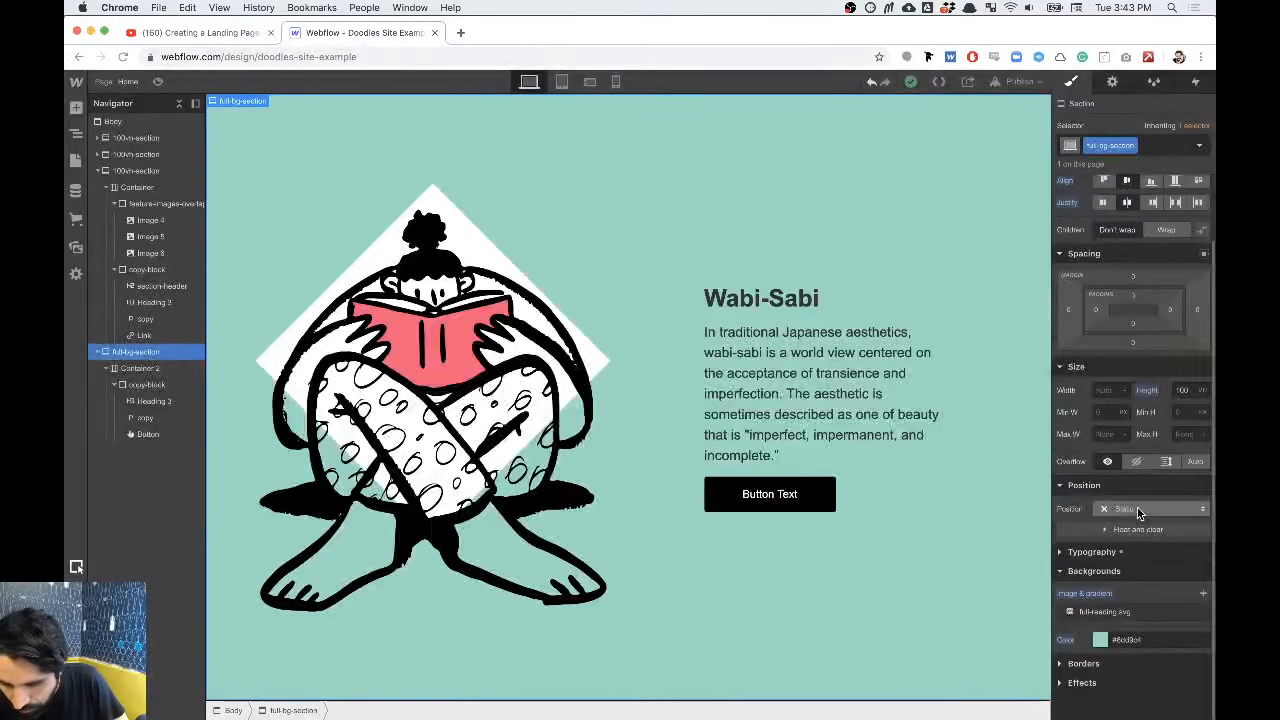
click(1120, 613)
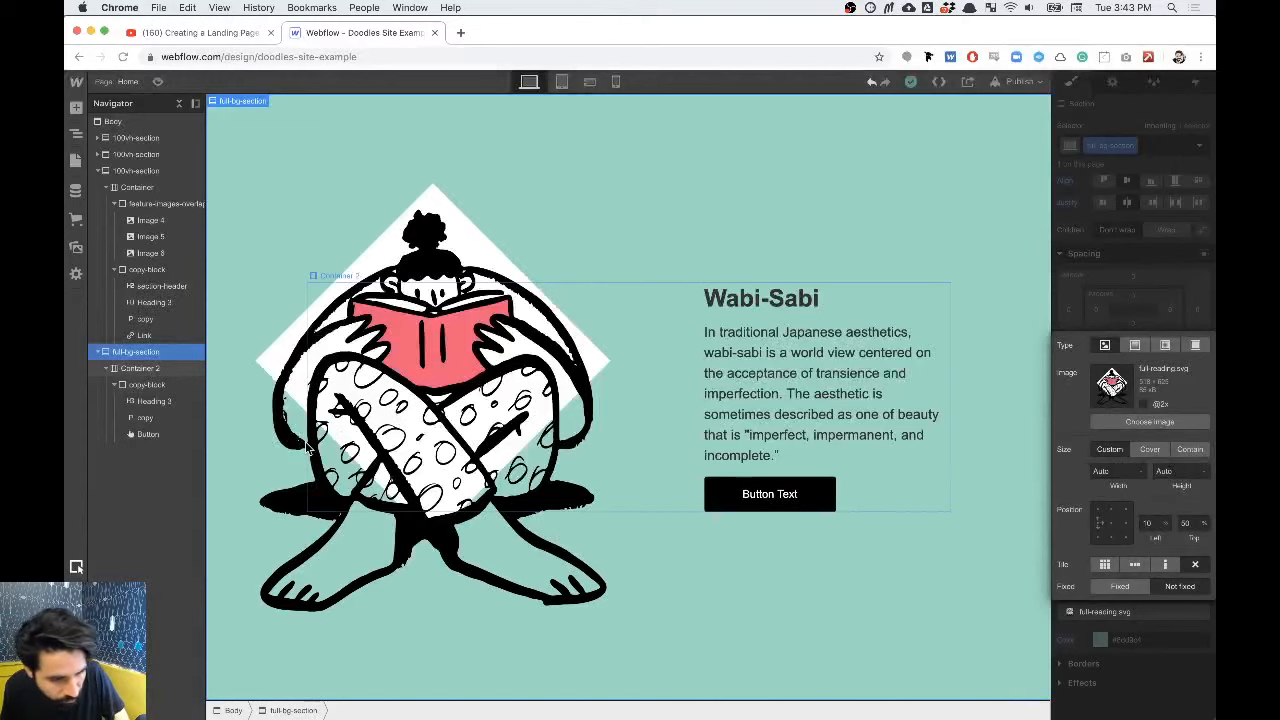
click(131, 371)
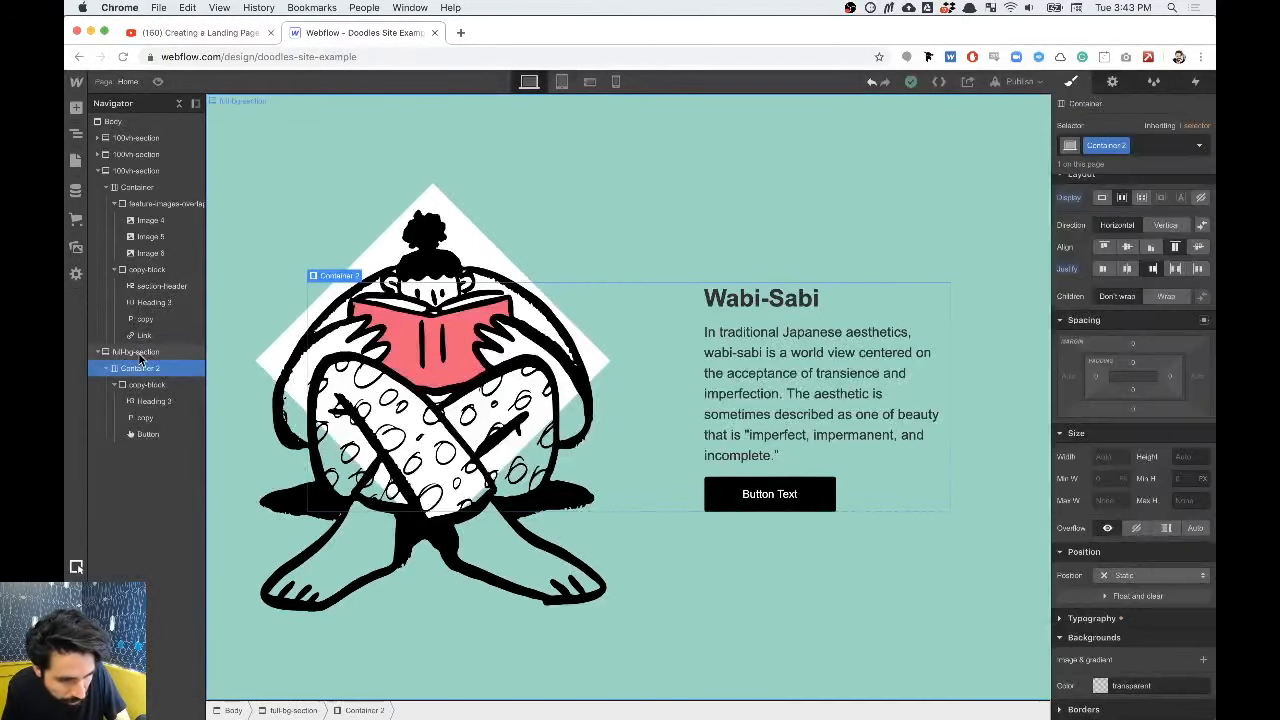
click(134, 353)
click(1110, 612)
click(1148, 523)
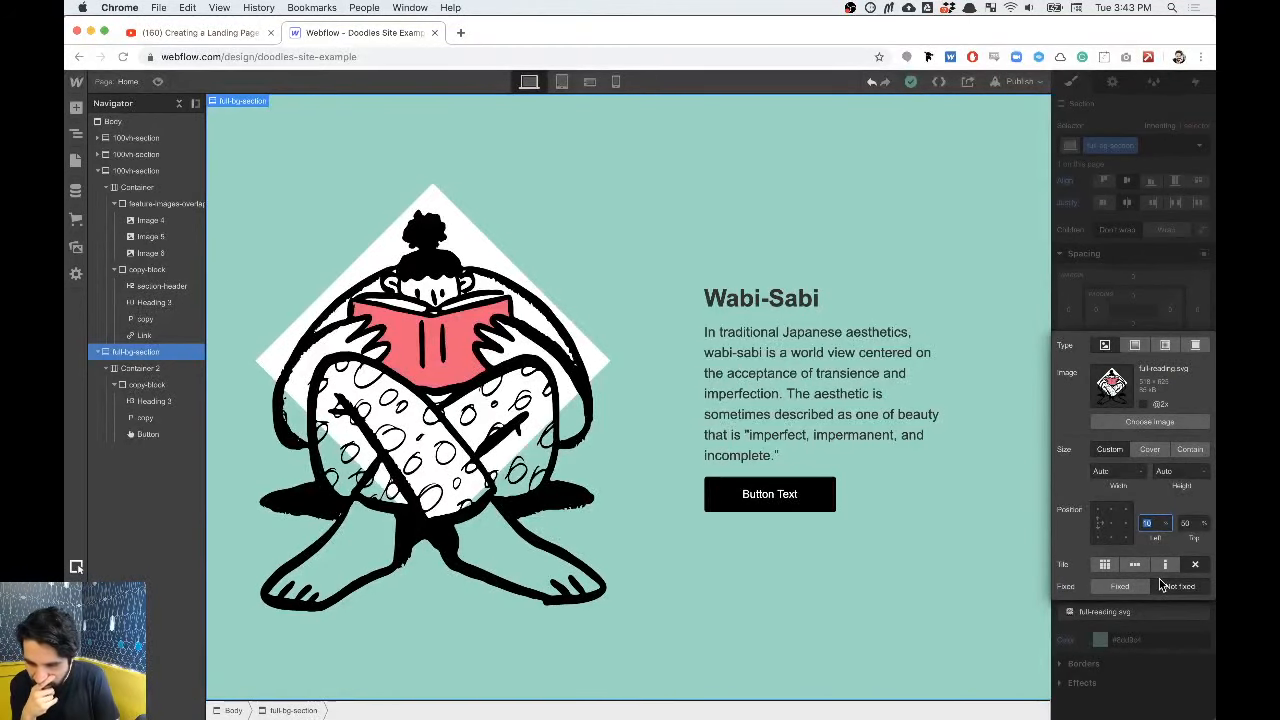
text(20)
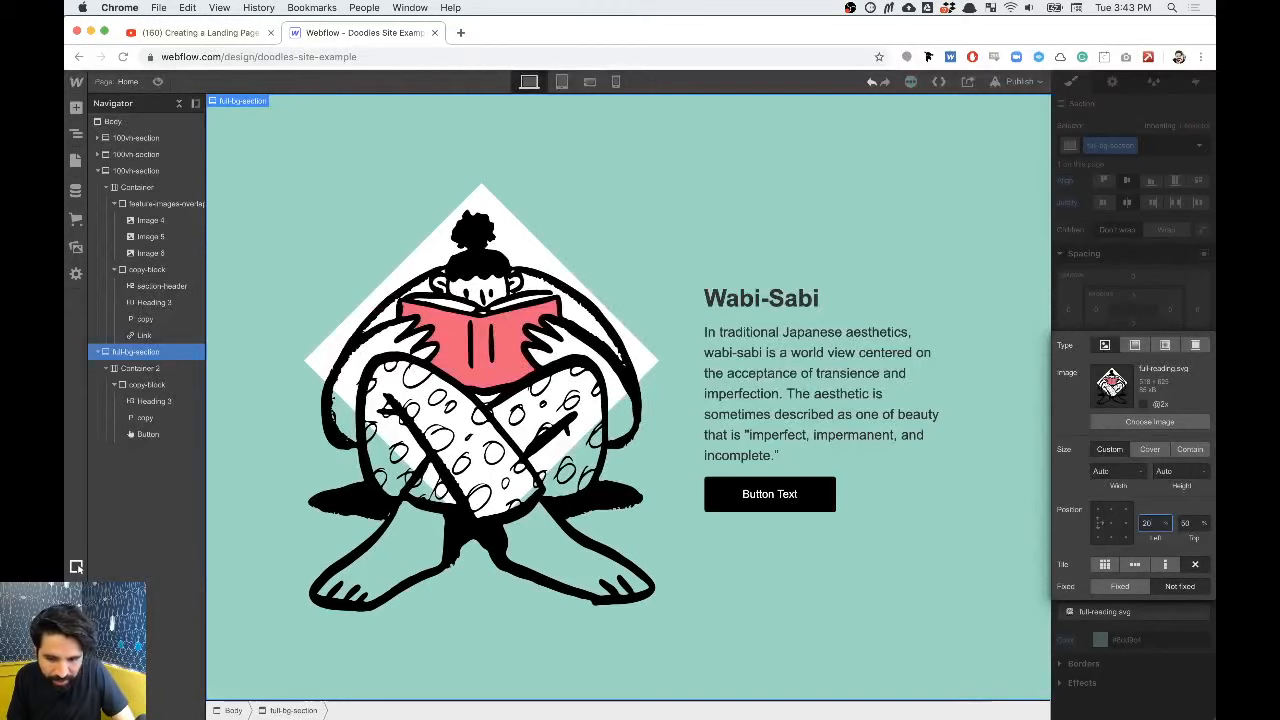
Step: Preview the repositioned Wabi-Sabi illustration and review the page from the hero section down to the green section
click(157, 82)
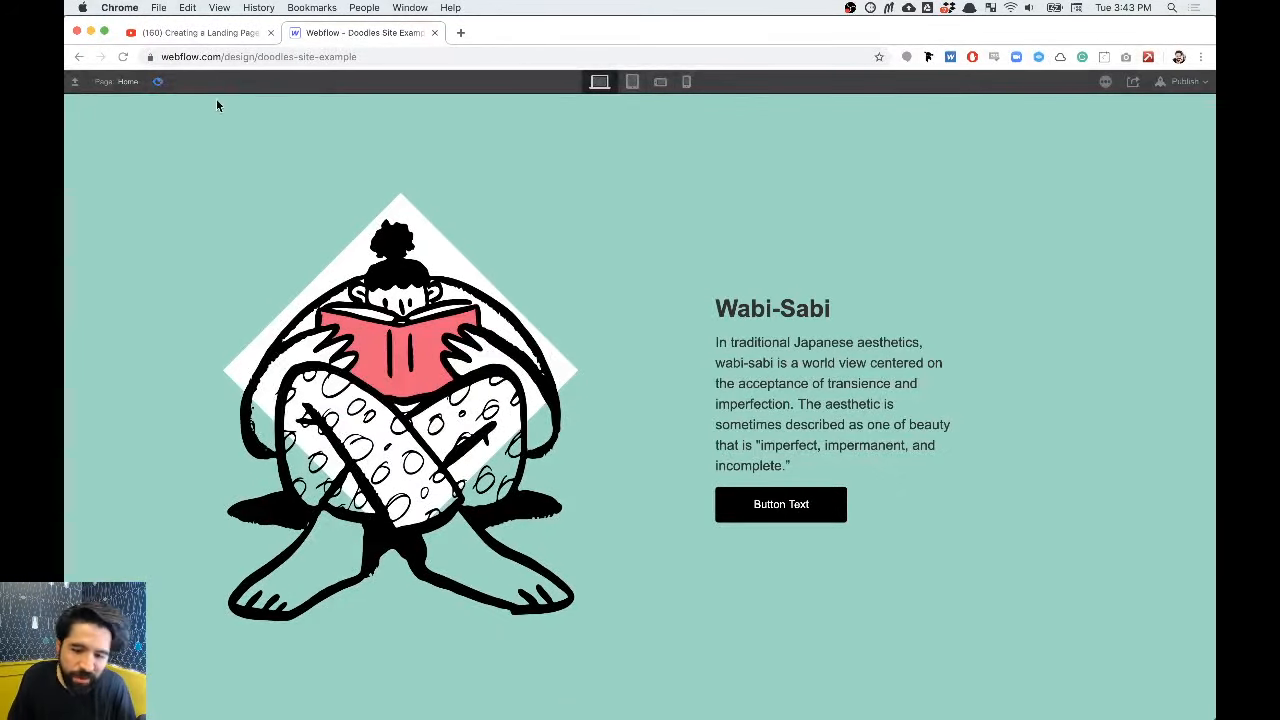
click(158, 83)
scroll(836, 351, down, 5)
scroll(836, 351, up, 10)
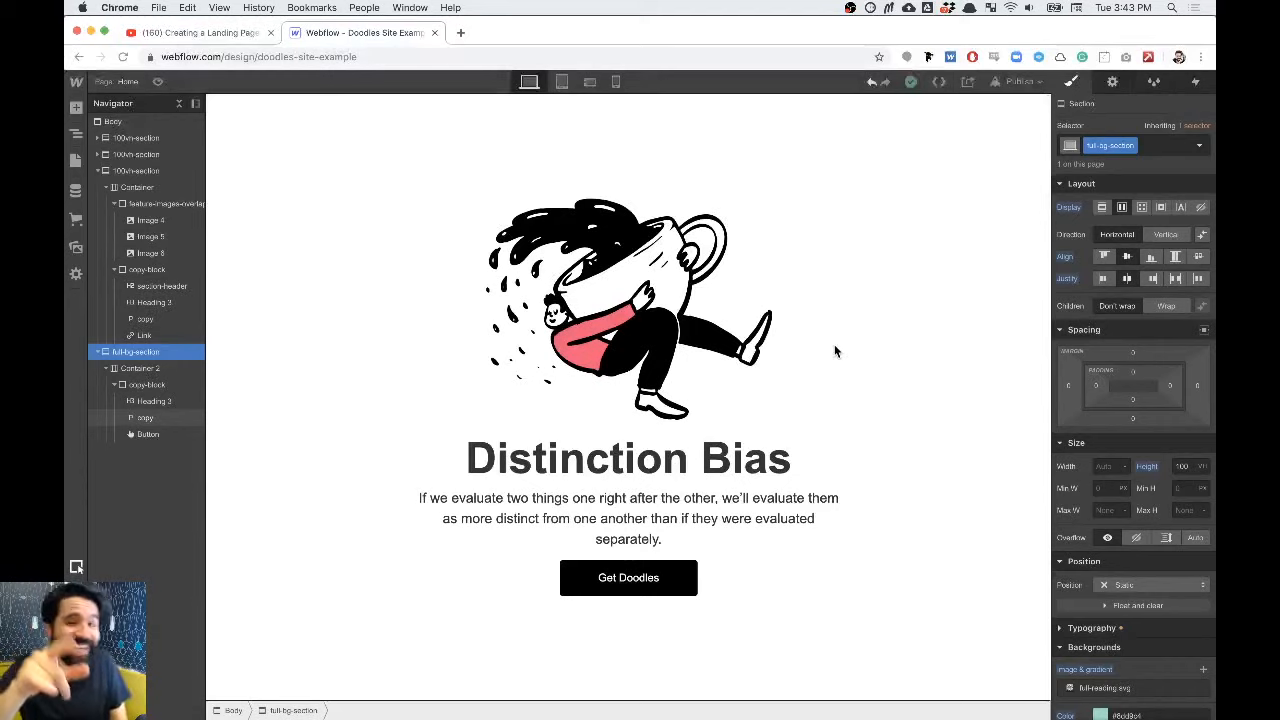
click(683, 349)
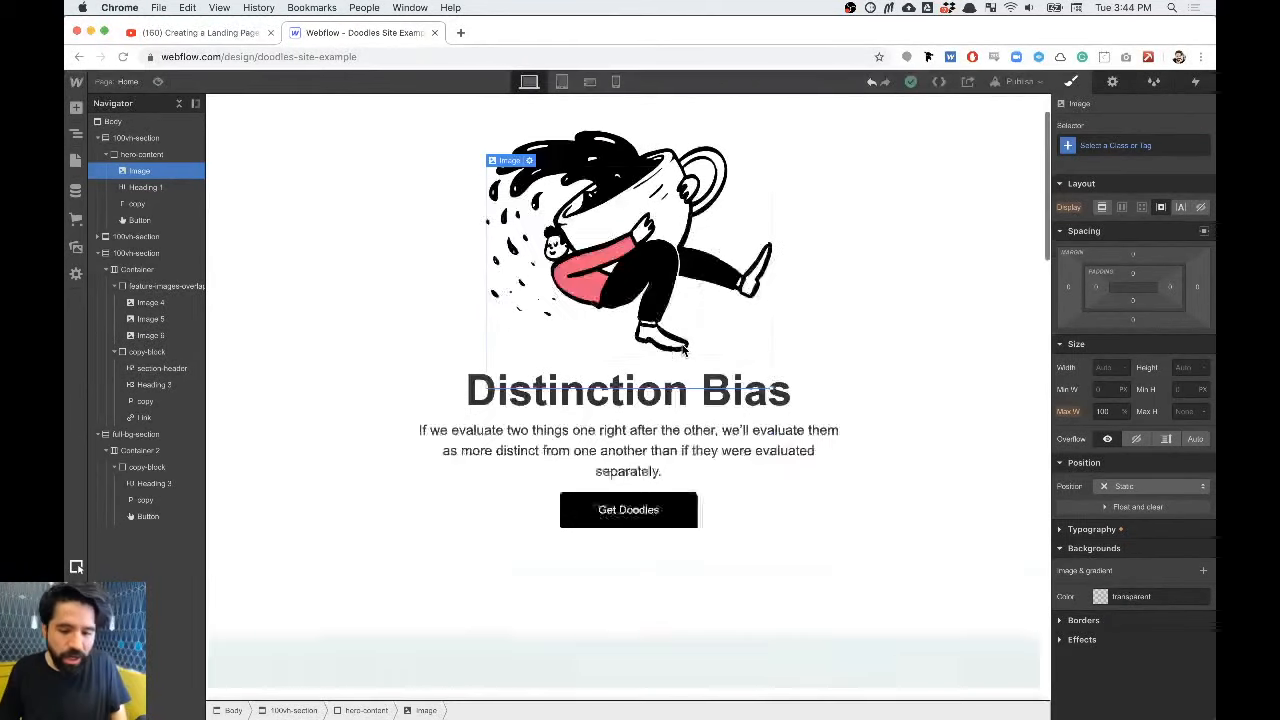
scroll(683, 349, down, 15)
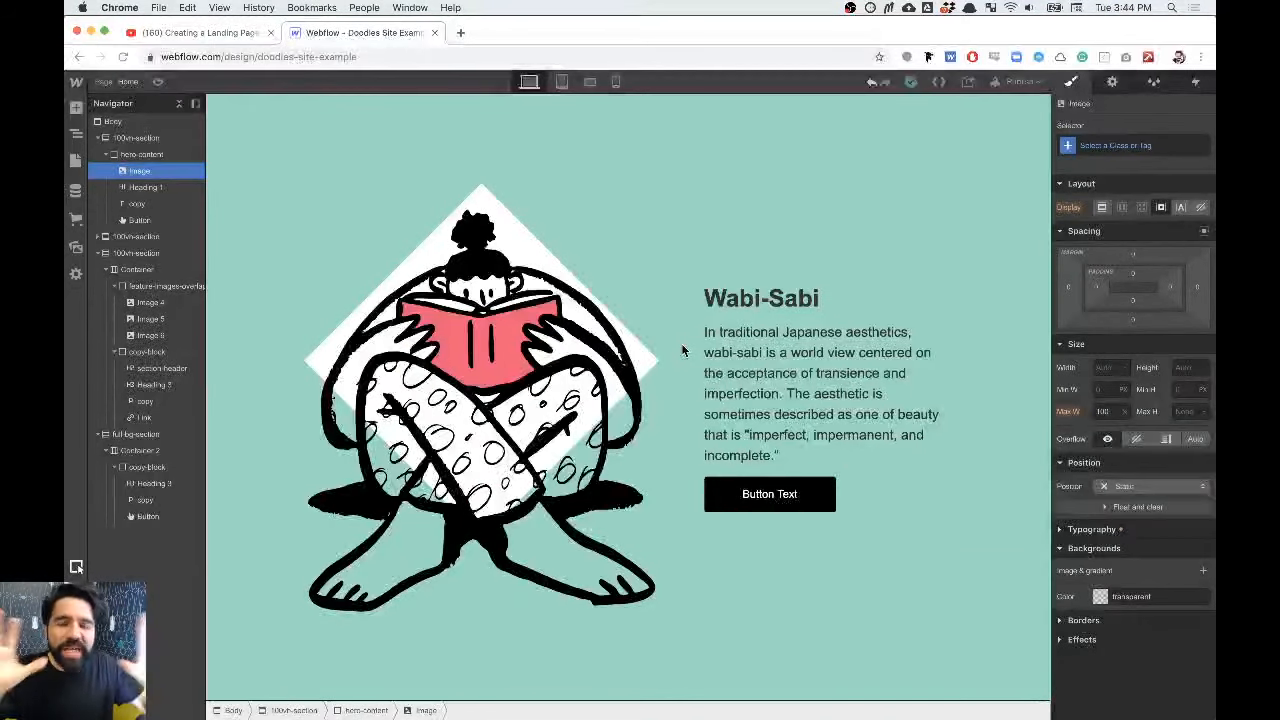
Step: Switch to Sketch and examine the Uncanny Valley section's heading, subtitle and three illustrated columns
key(super+Tab)
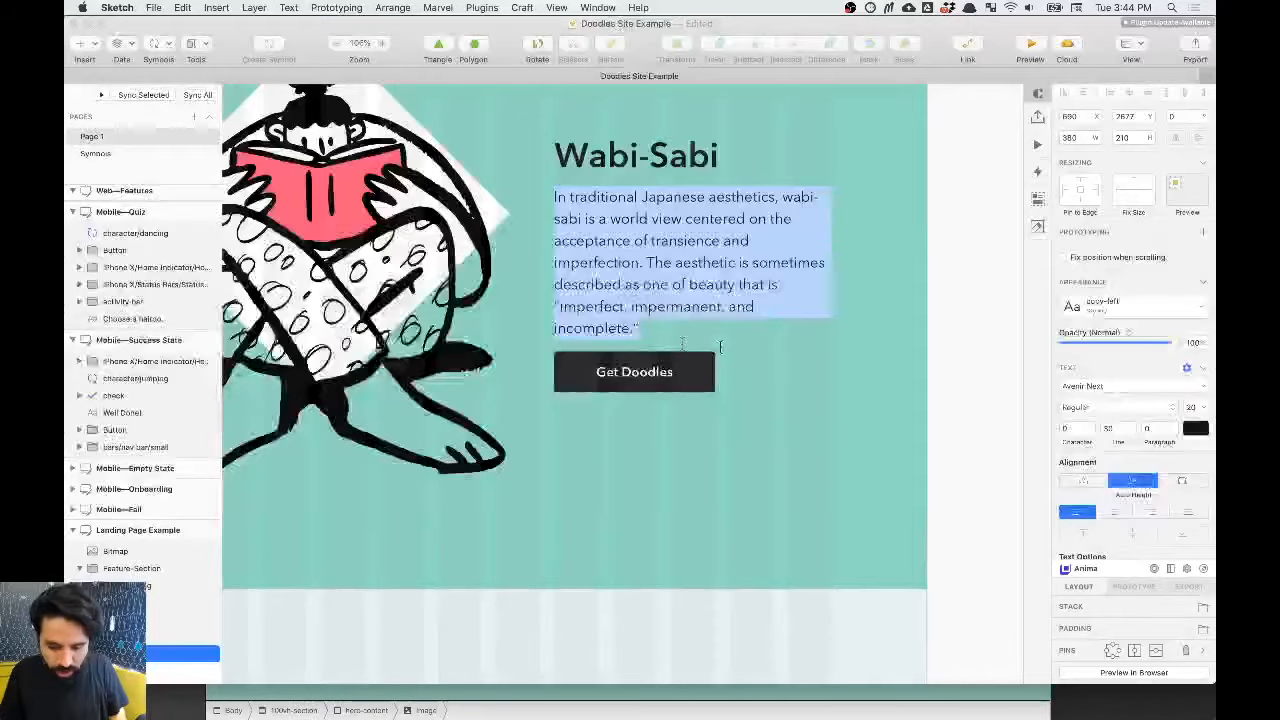
key(Escape)
scroll(735, 353, down, 5)
scroll(640, 400, down, 5)
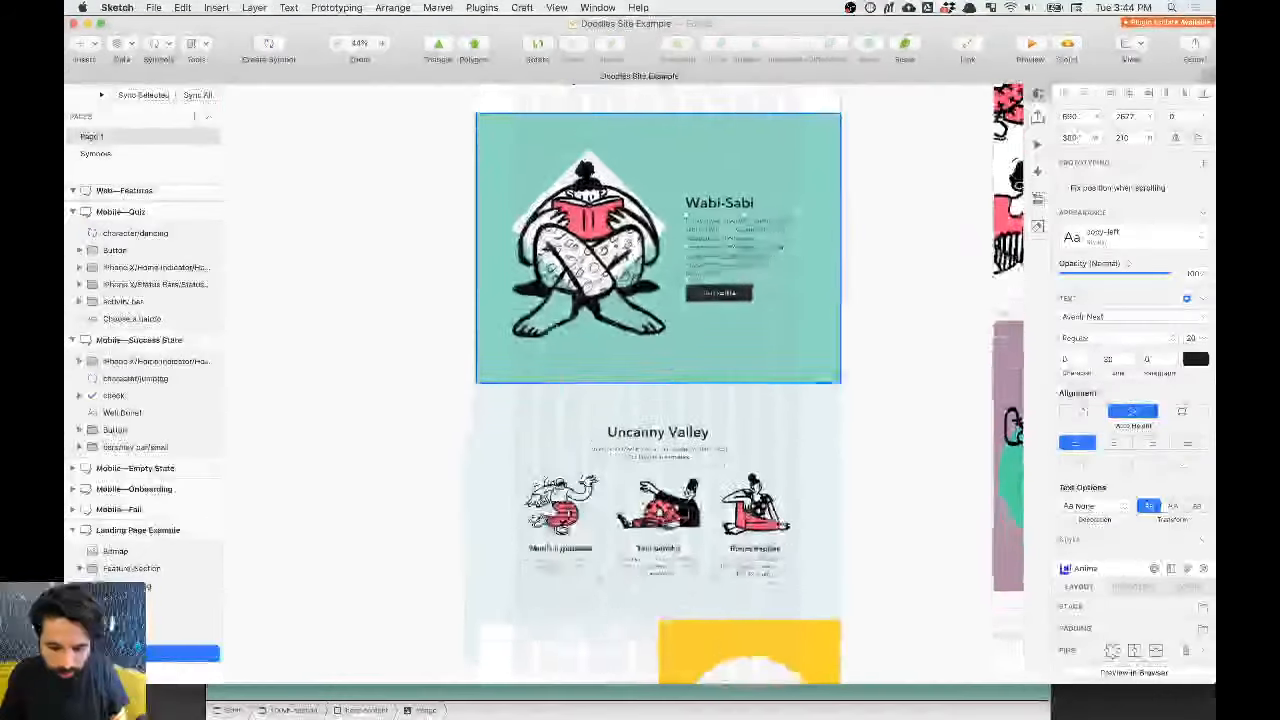
click(523, 474)
scroll(612, 410, down, 2)
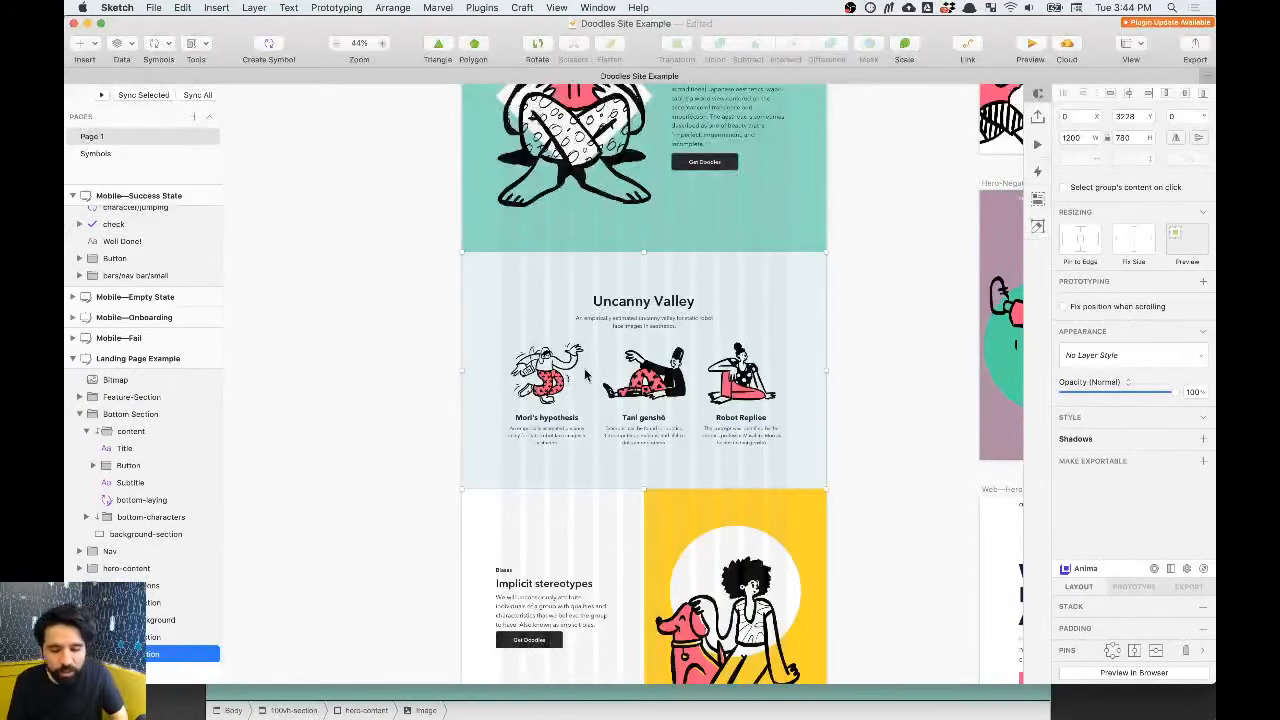
scroll(618, 365, up, 5)
scroll(618, 370, right, 3)
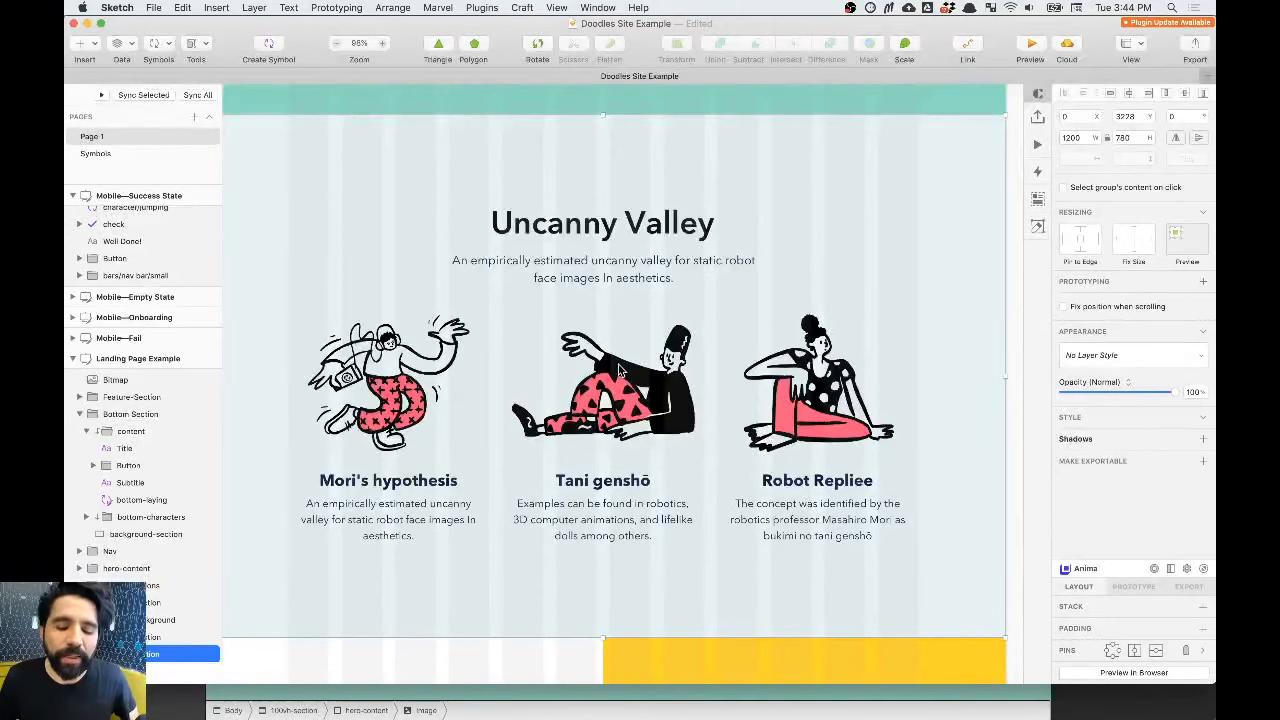
scroll(620, 370, down, 2)
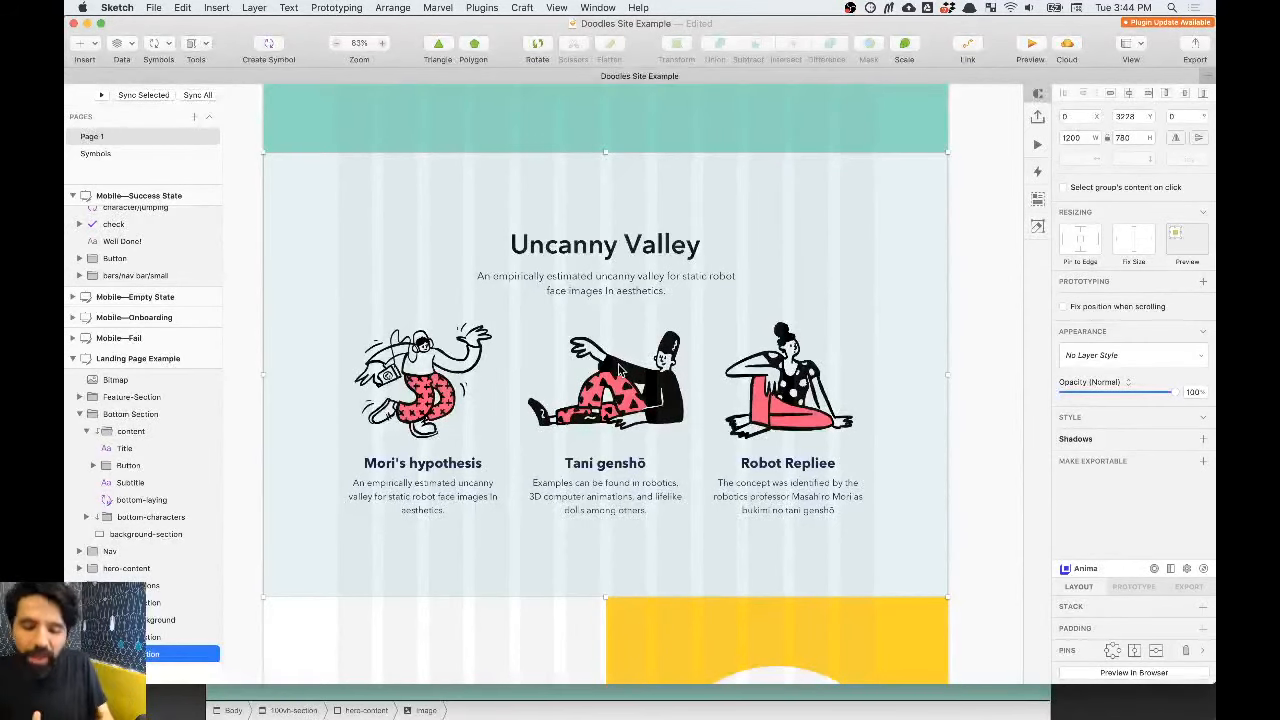
click(648, 248)
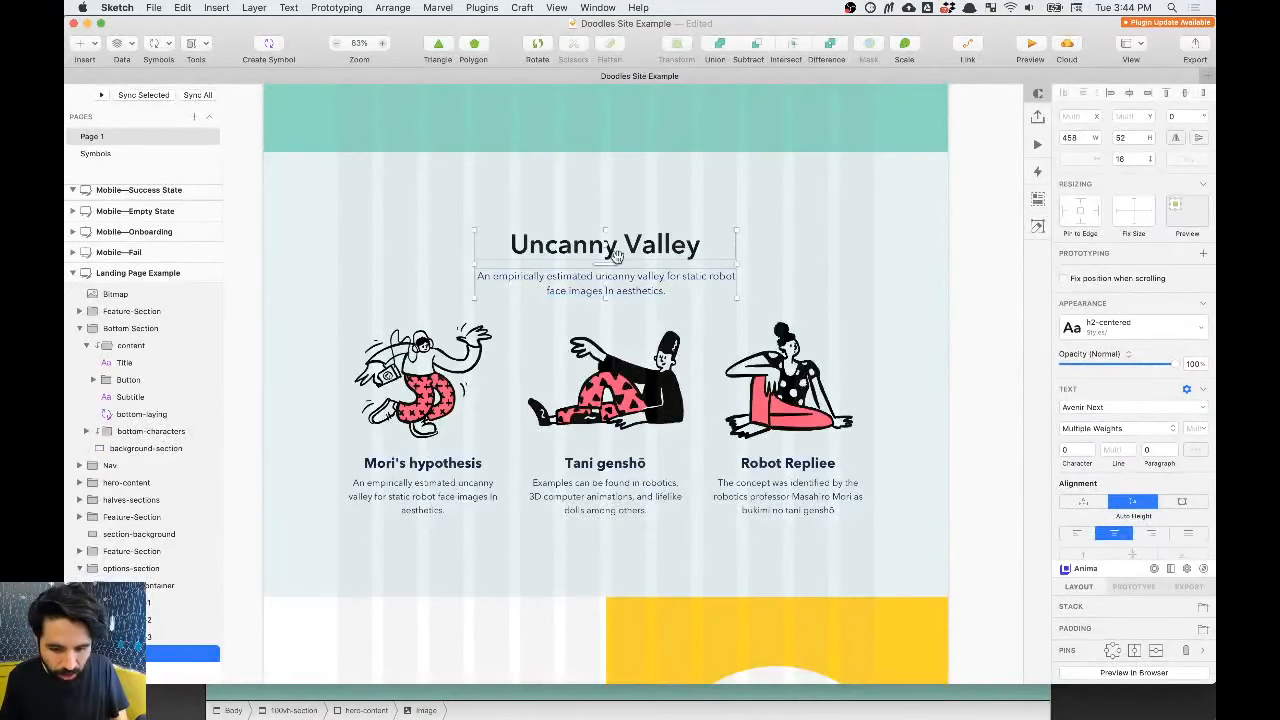
click(464, 434)
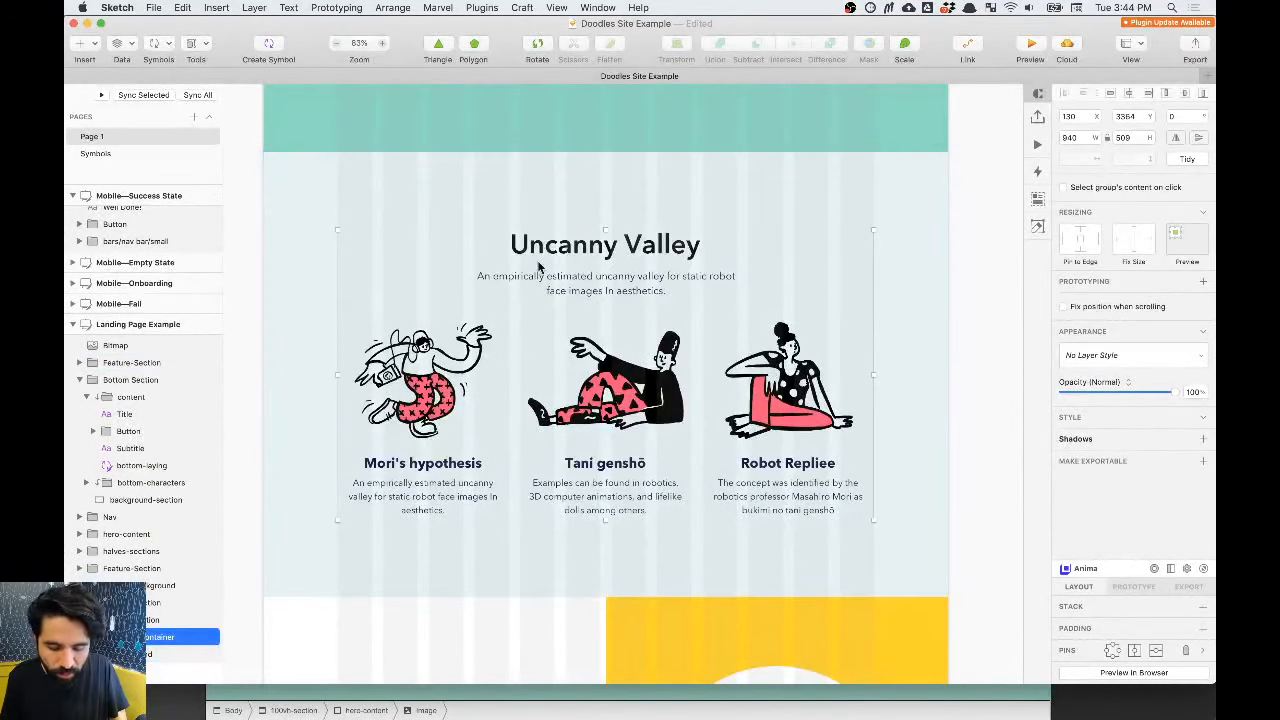
Step: Draw a rectangle about 912 by 113 over the Uncanny Valley heading and a copy about 378 high over the three columns
key(r)
mouse_move(338, 230)
mouse_down()
mouse_move(858, 335)
mouse_move(857, 294)
mouse_up()
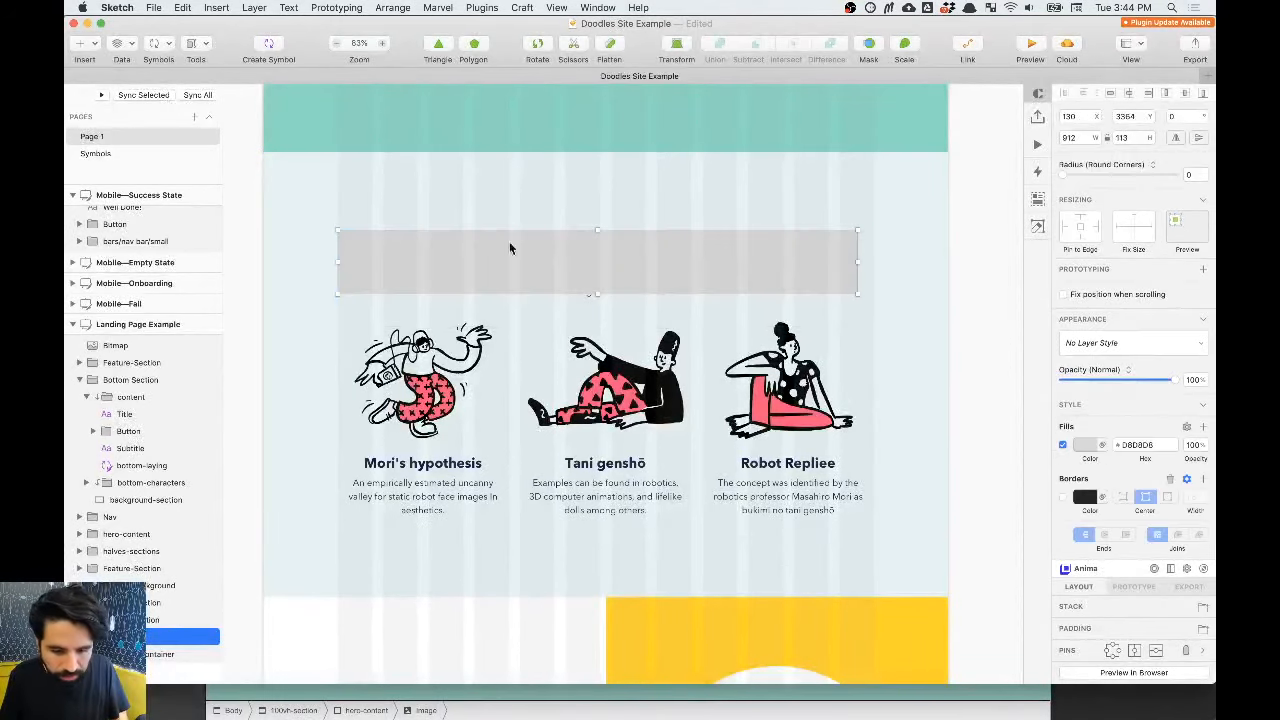
drag(418, 265, 425, 337)
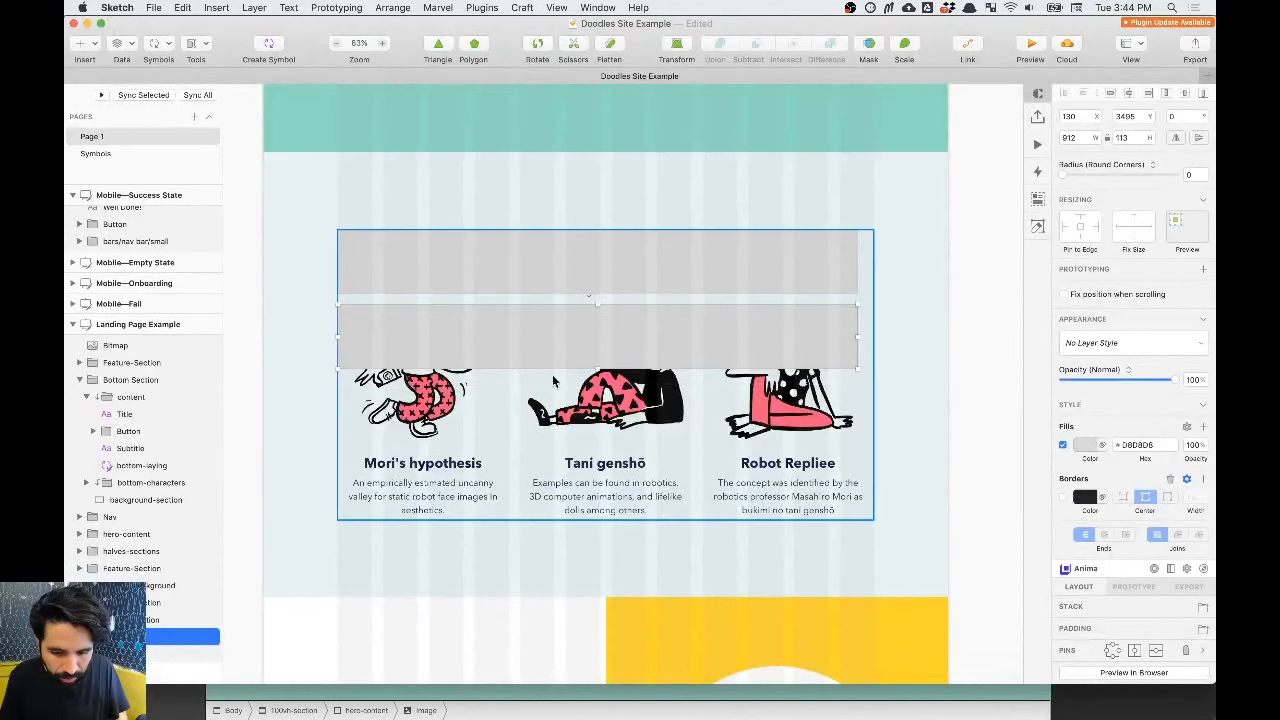
drag(597, 368, 598, 519)
Step: Turn on the borders and turn off the fills of both rectangles so they outline the section's two rows
shift+click(620, 266)
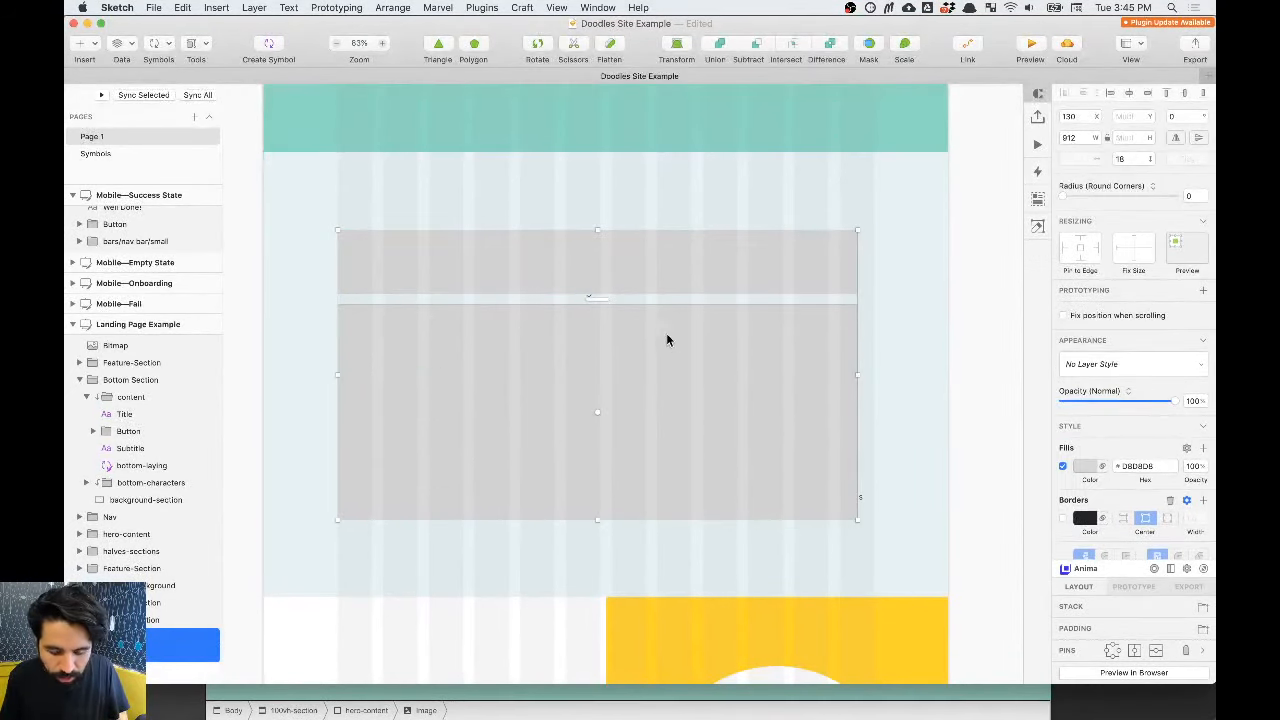
click(1064, 518)
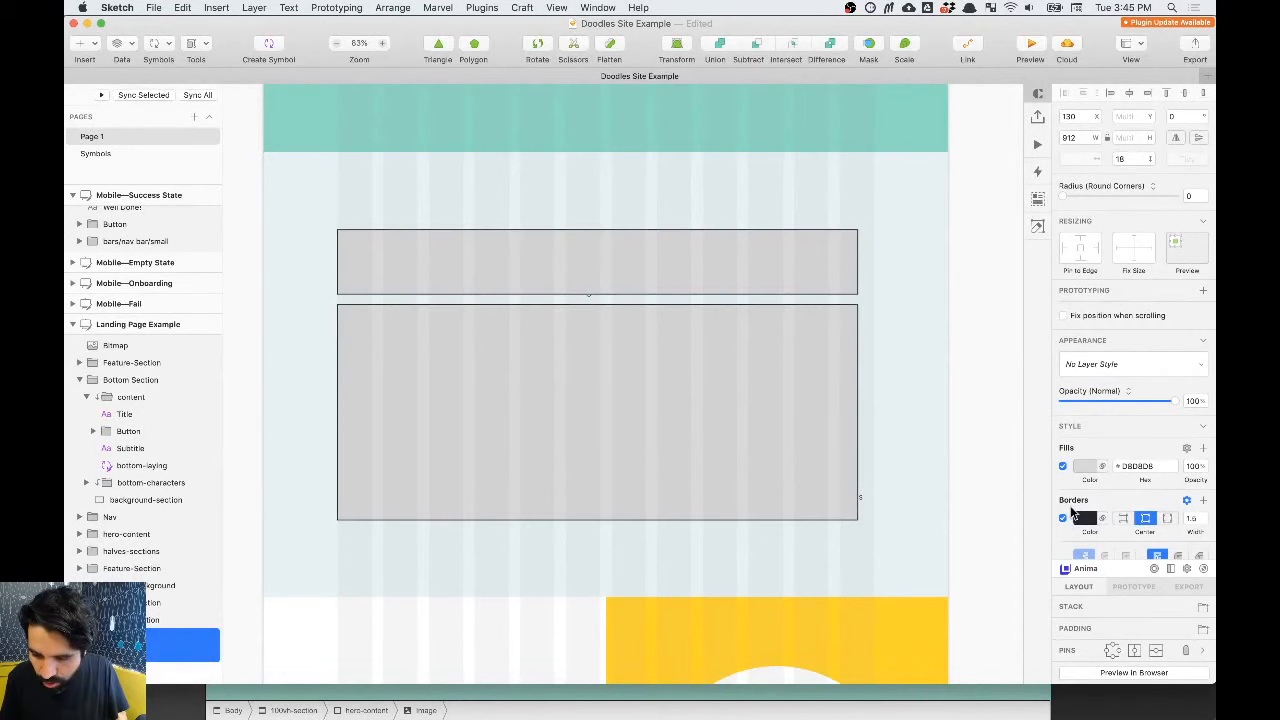
click(1063, 466)
click(906, 277)
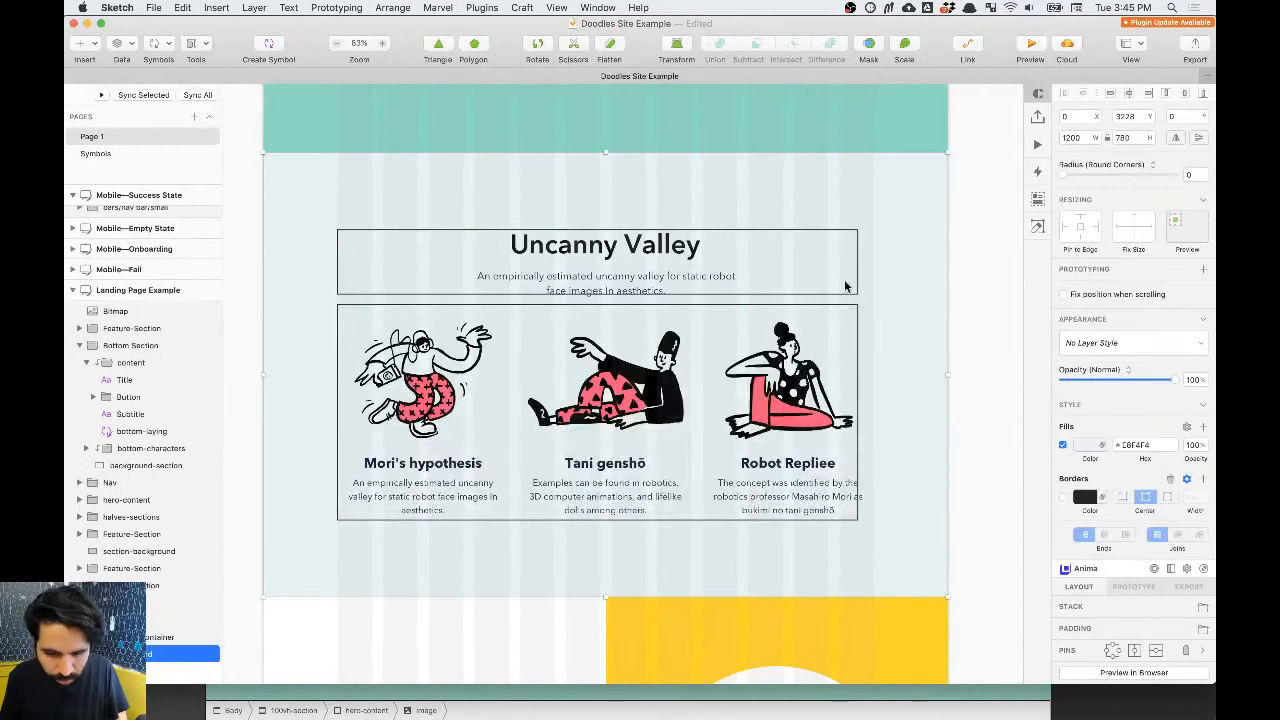
Step: Make a column outline about 292 by 509 from the lower rectangle and repeat it to divide the section into three columns
click(405, 317)
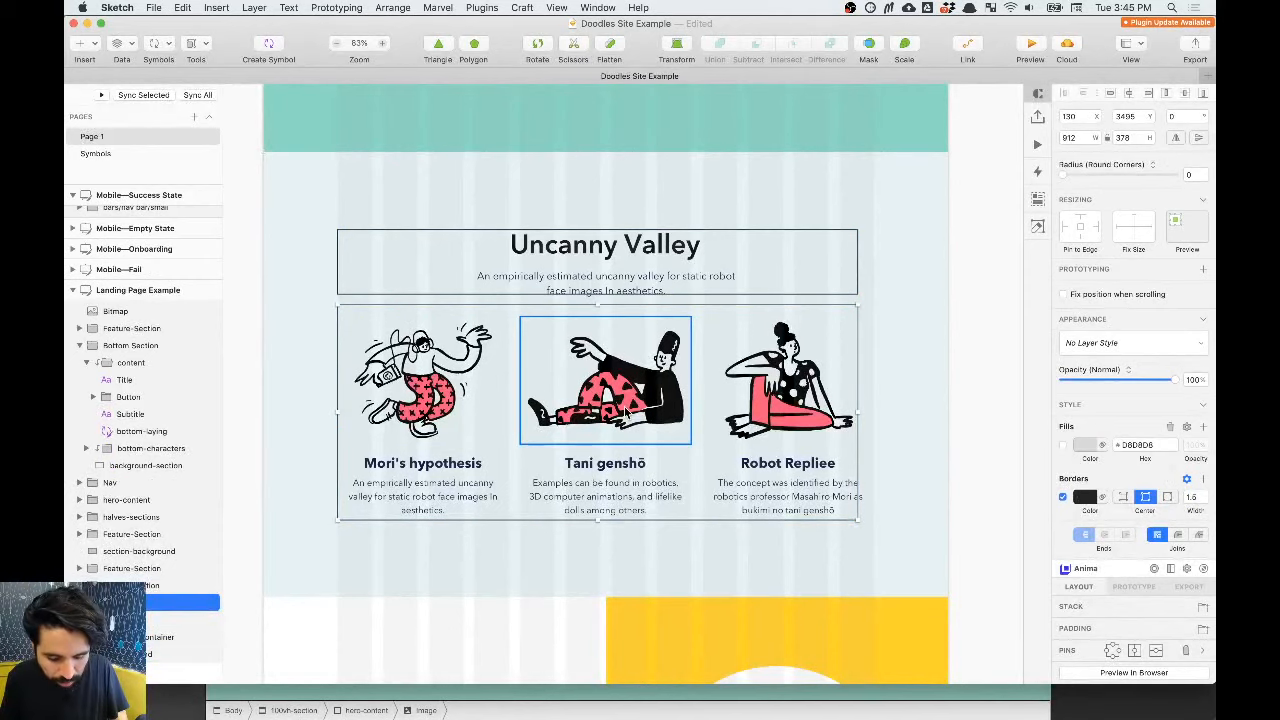
drag(853, 304, 504, 238)
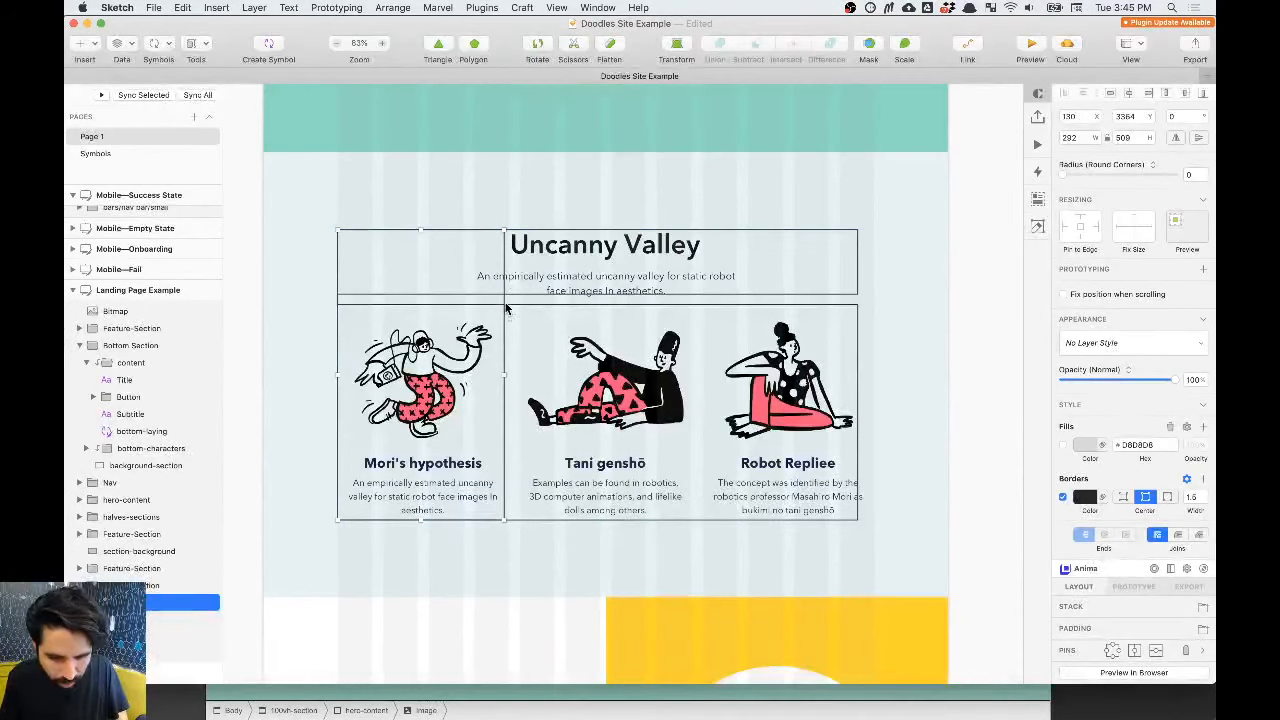
drag(505, 309, 857, 298)
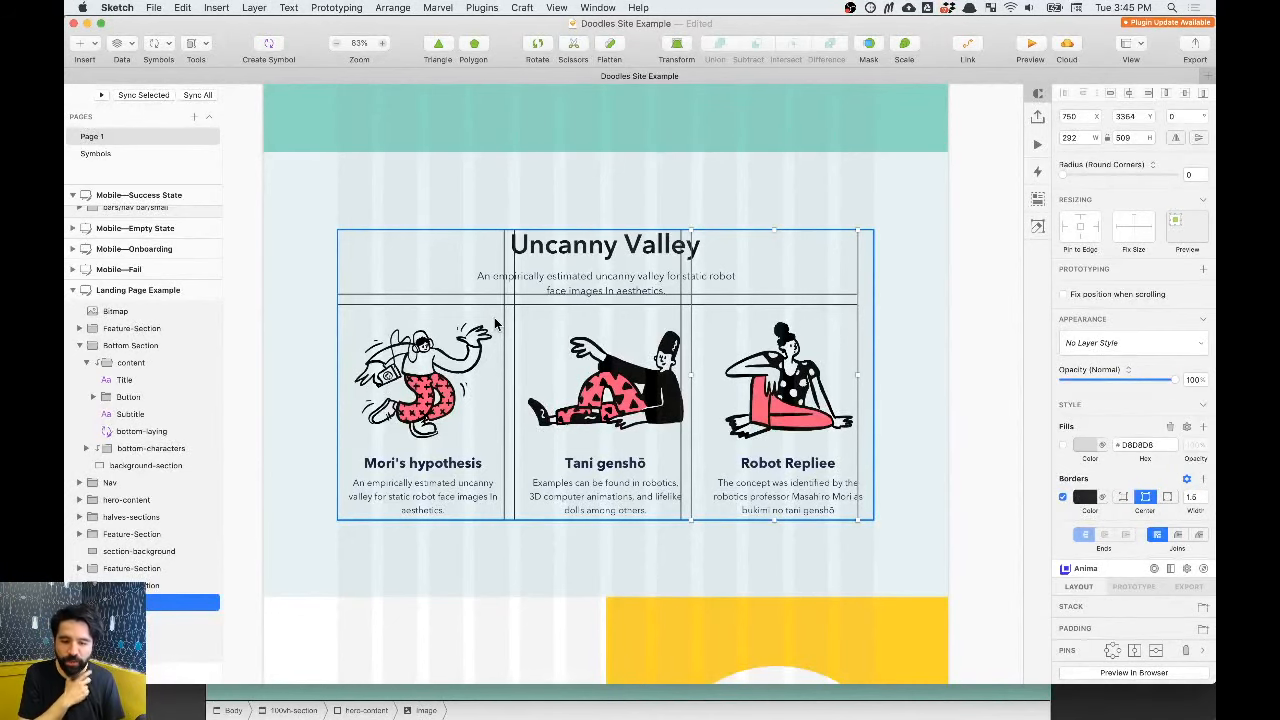
Step: Undo the grid outline shapes drawn over the Uncanny Valley section until the original artwork is restored
key(super+z)
key(super+z)
key(super+z)
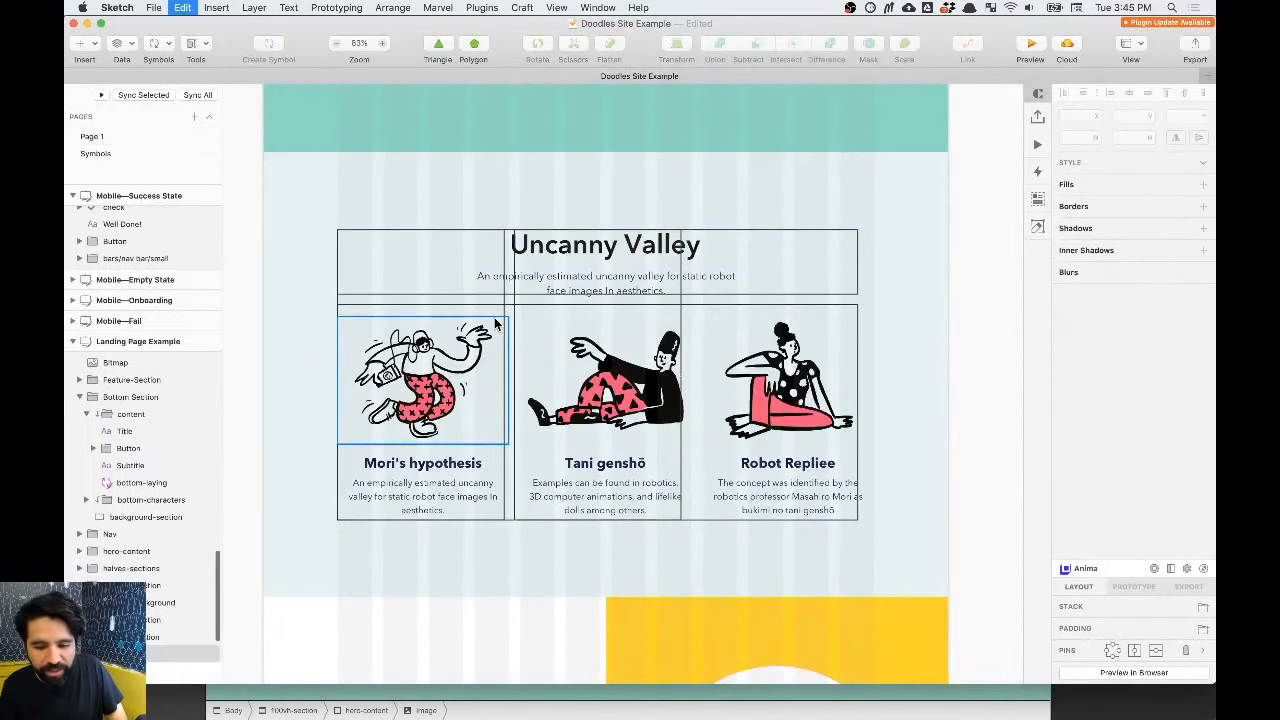
key(super+z)
key(super+z)
key(super+z)
key(super+z)
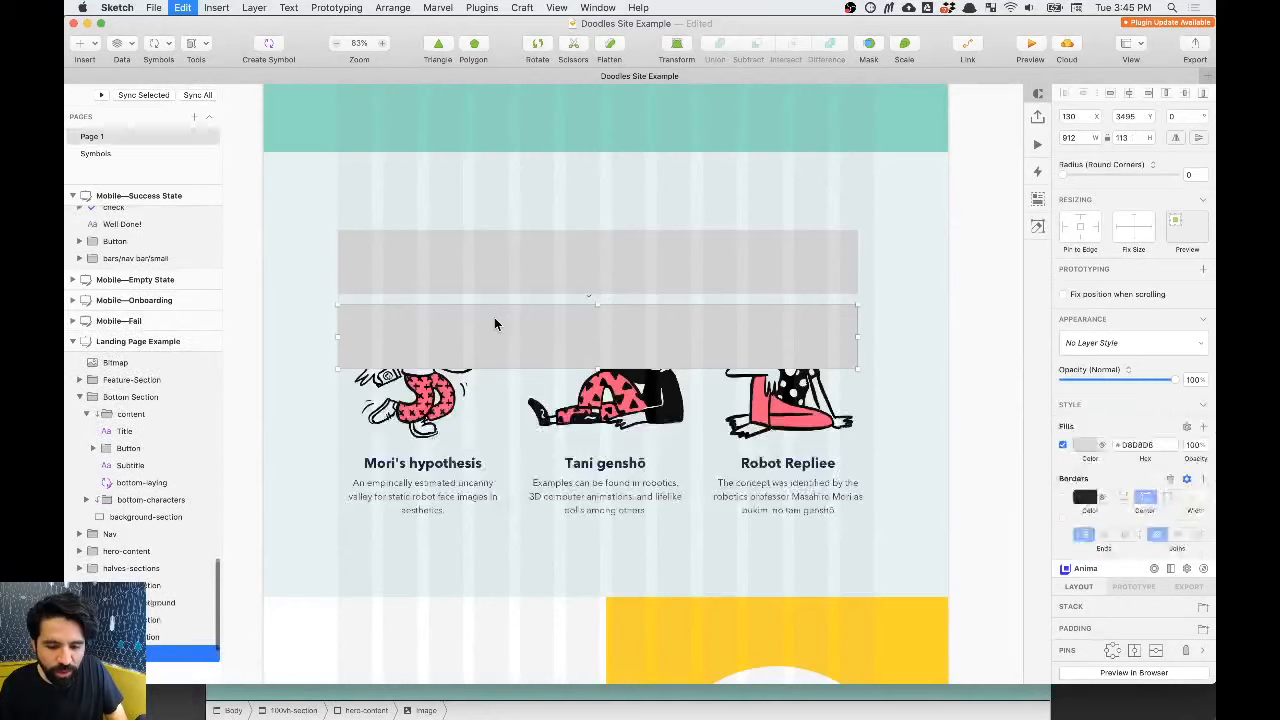
Step: Switch to Webflow and collapse the three 100vh-section elements and the full-bg-section in the element tree
key(super+Tab)
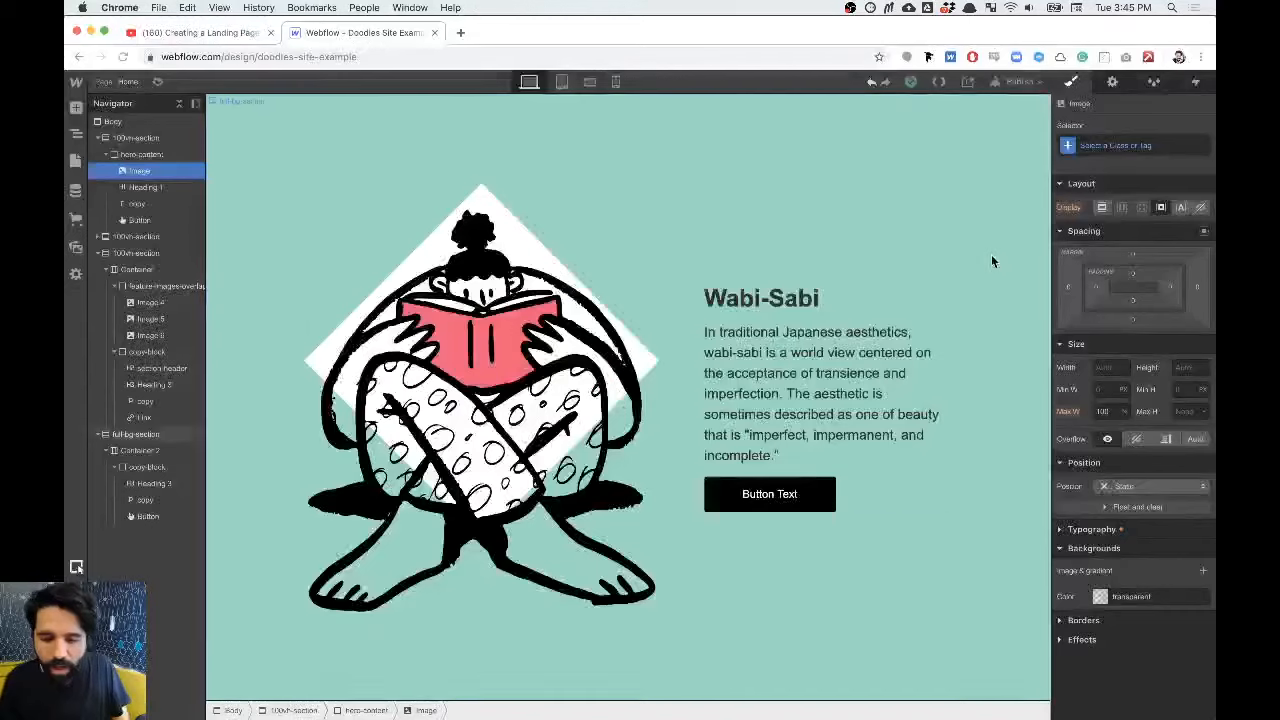
click(97, 137)
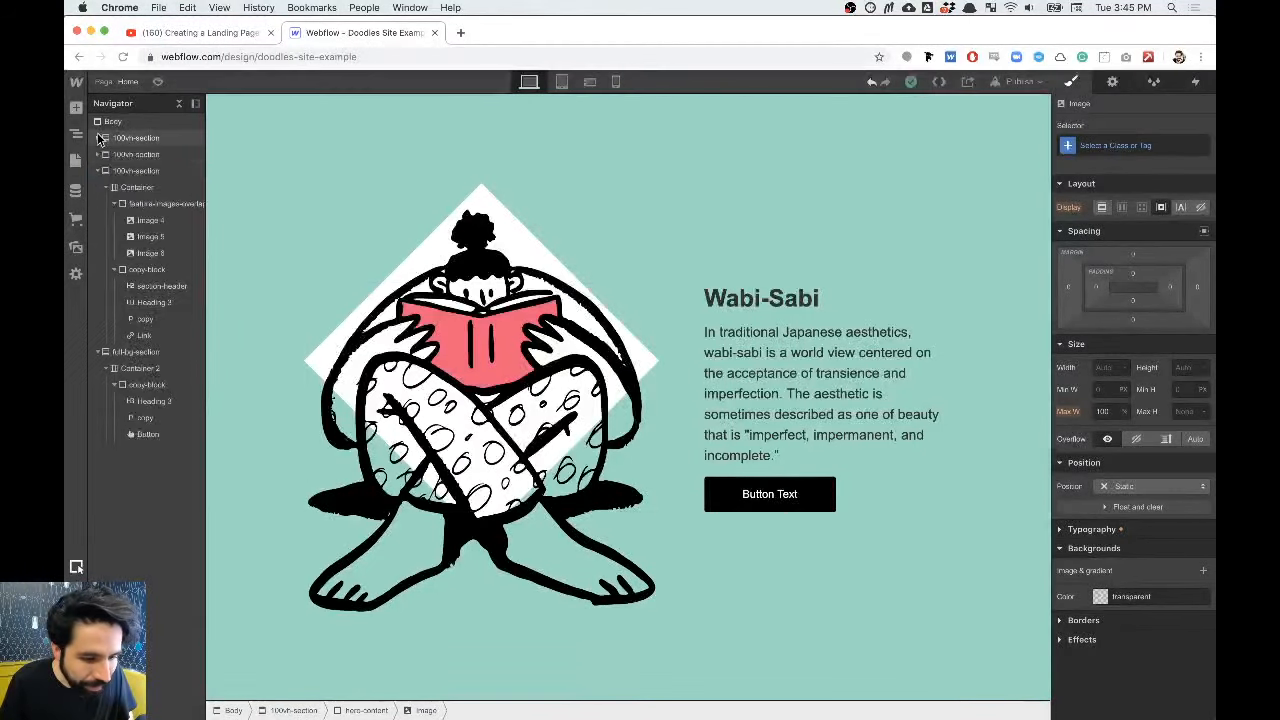
click(97, 171)
click(99, 188)
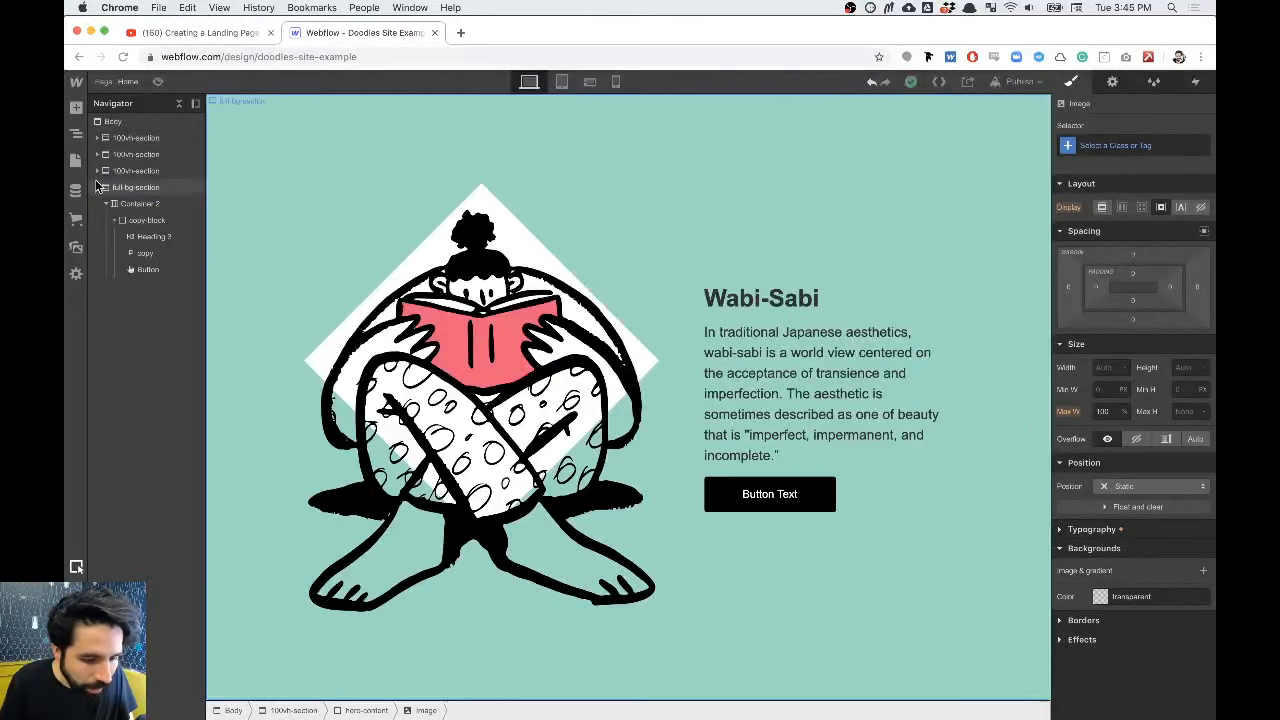
click(99, 188)
Step: Add a new Section element to the page's Body
click(112, 122)
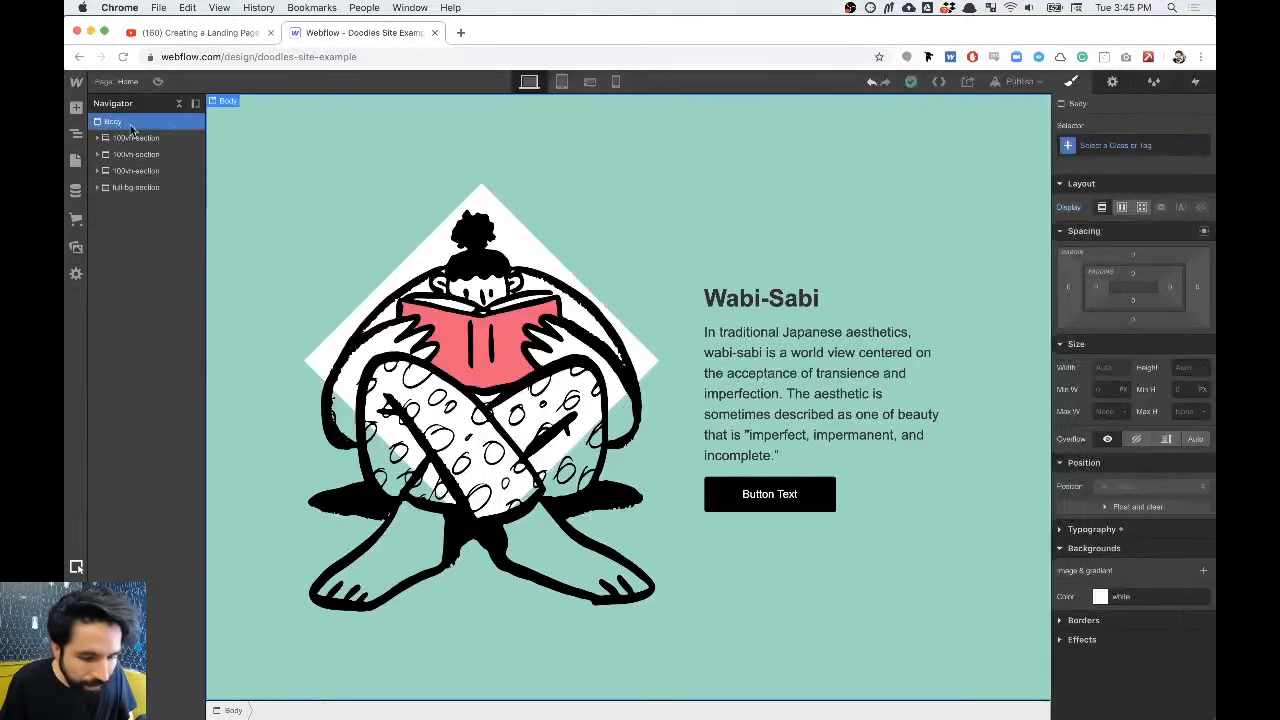
key(super+e)
text(sect)
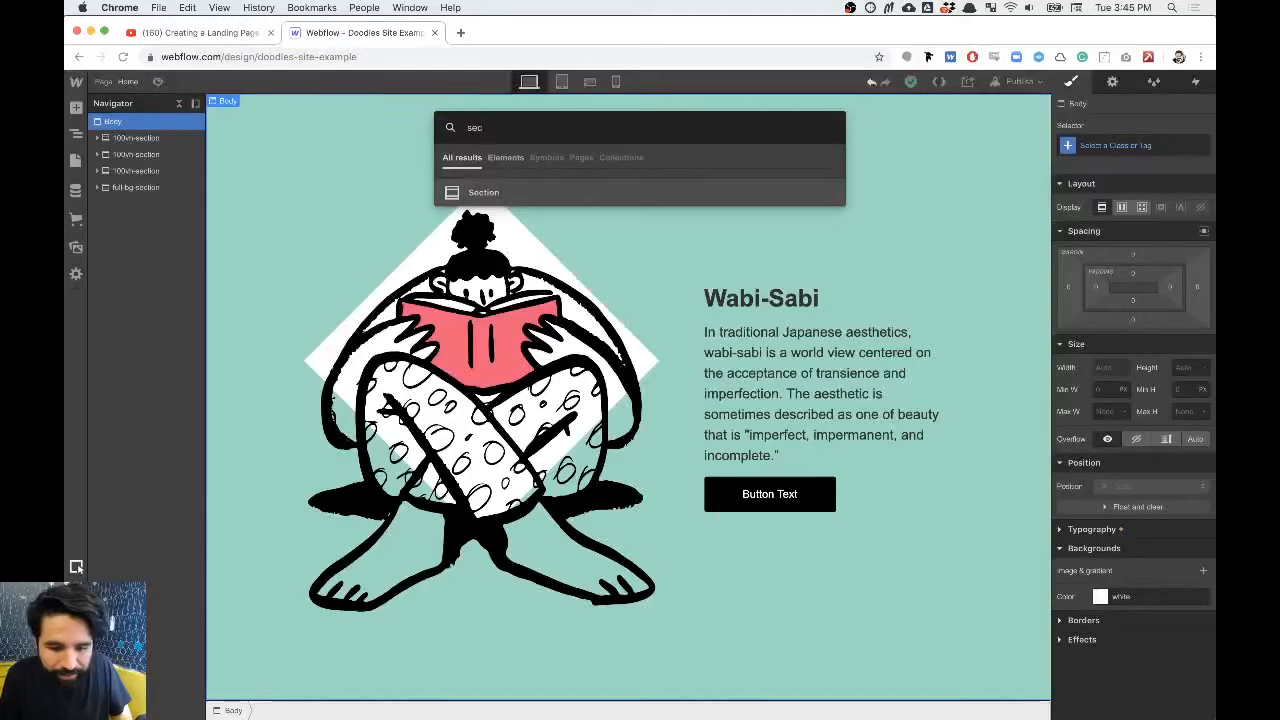
key(Return)
Step: Switch to Sketch and measure the spacing between the Uncanny Valley content and the edges of its section
key(super+Tab)
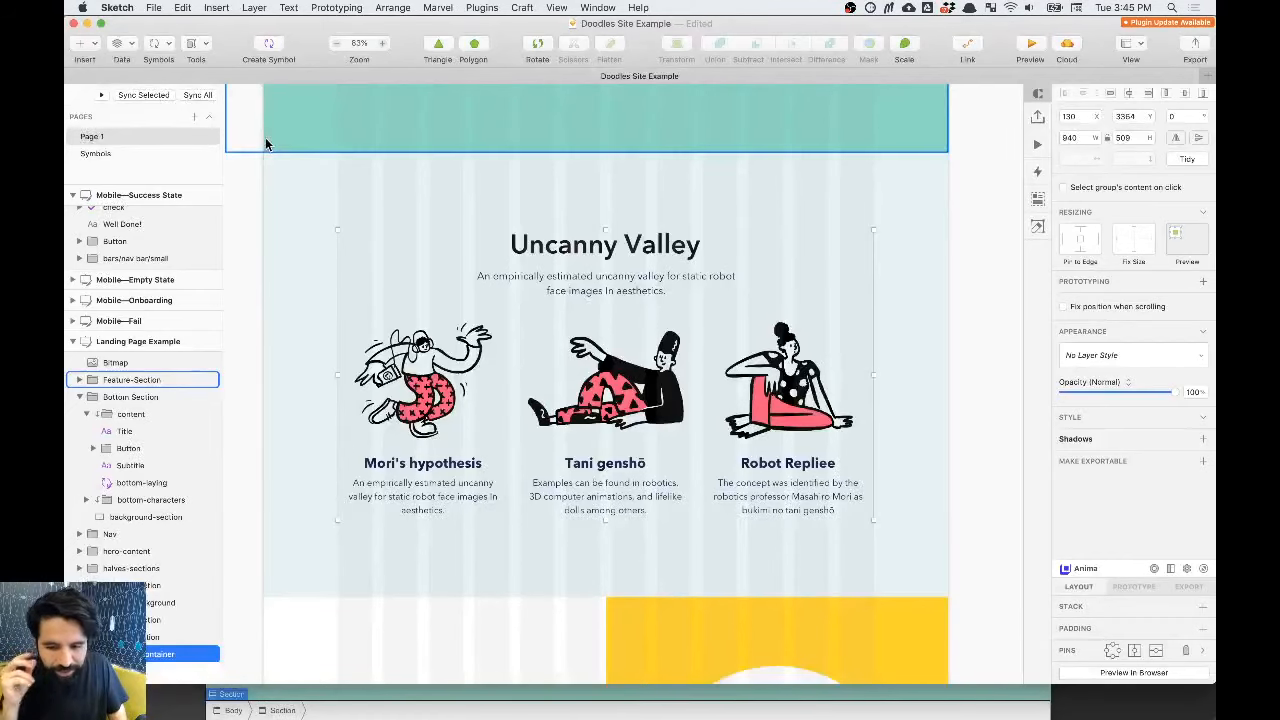
click(1037, 199)
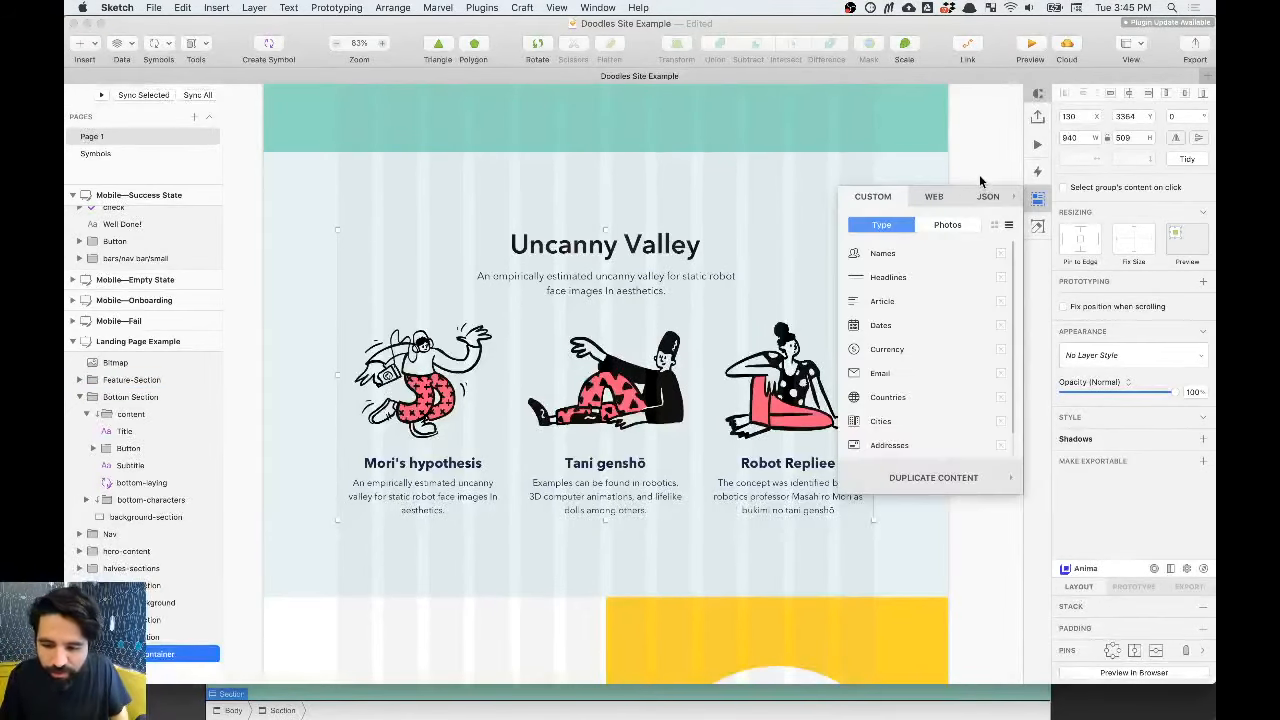
click(1001, 167)
click(1037, 200)
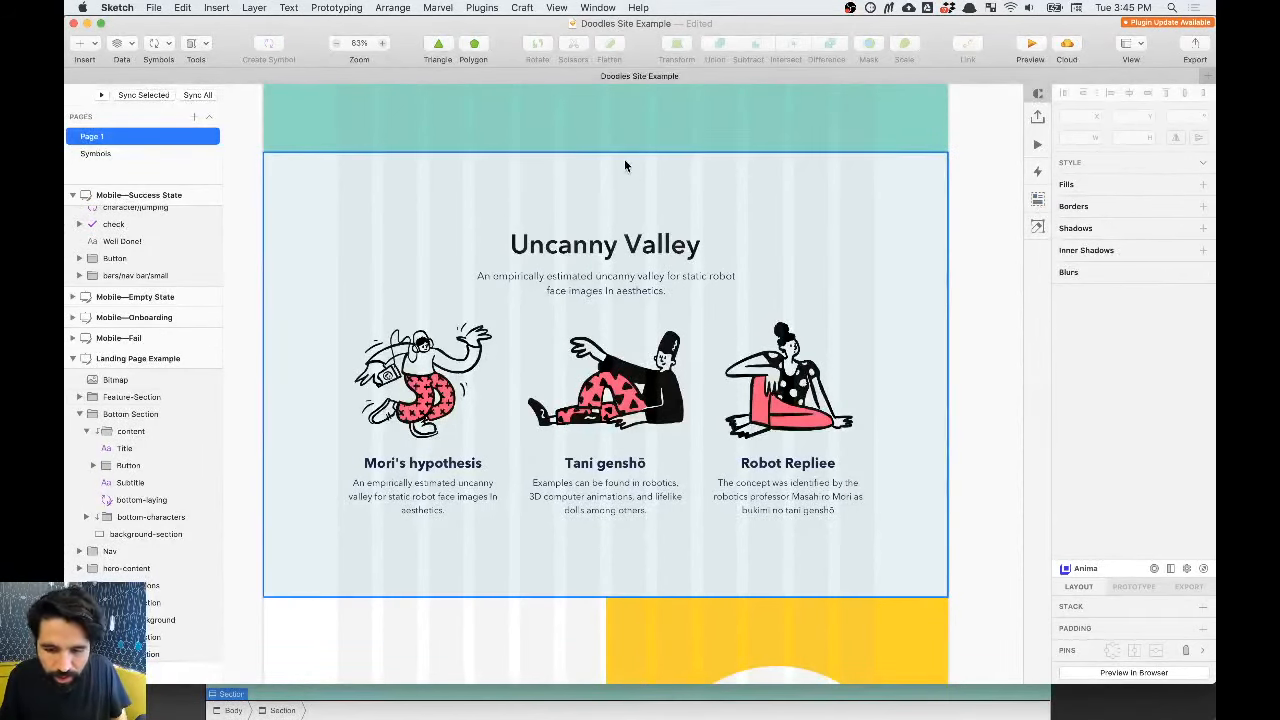
super+click(604, 243)
key(alt)
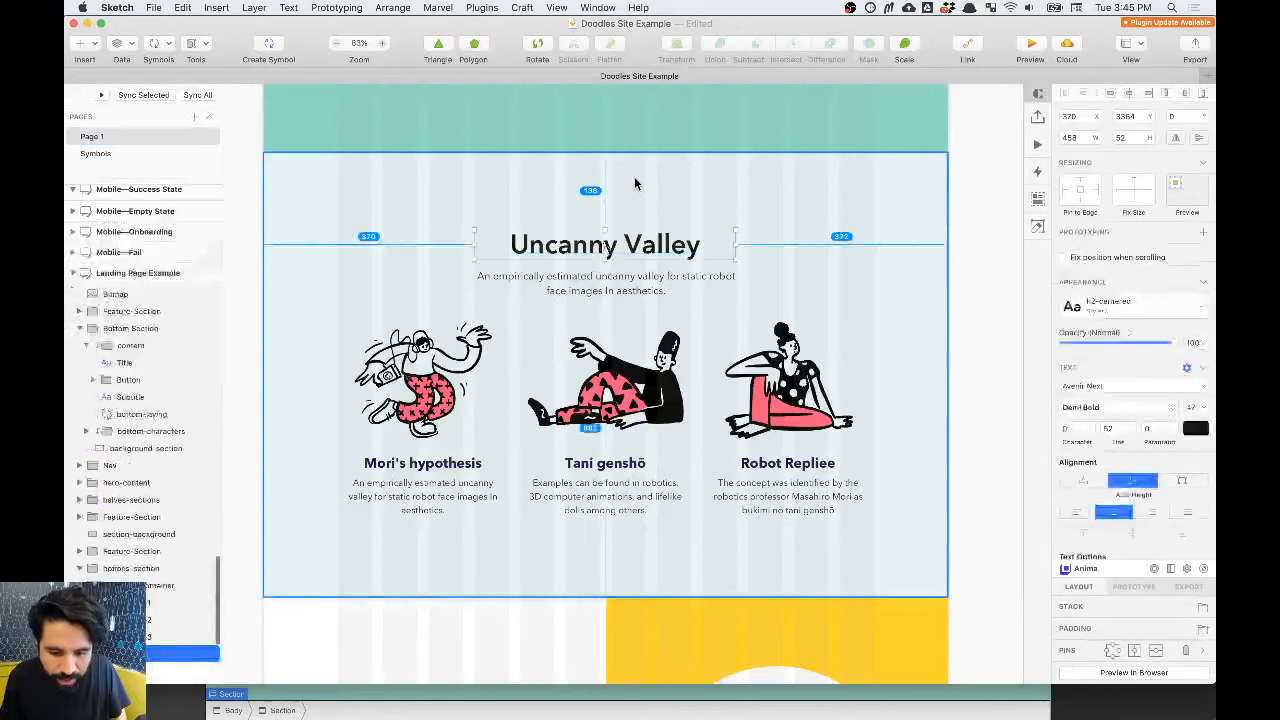
super+click(621, 511)
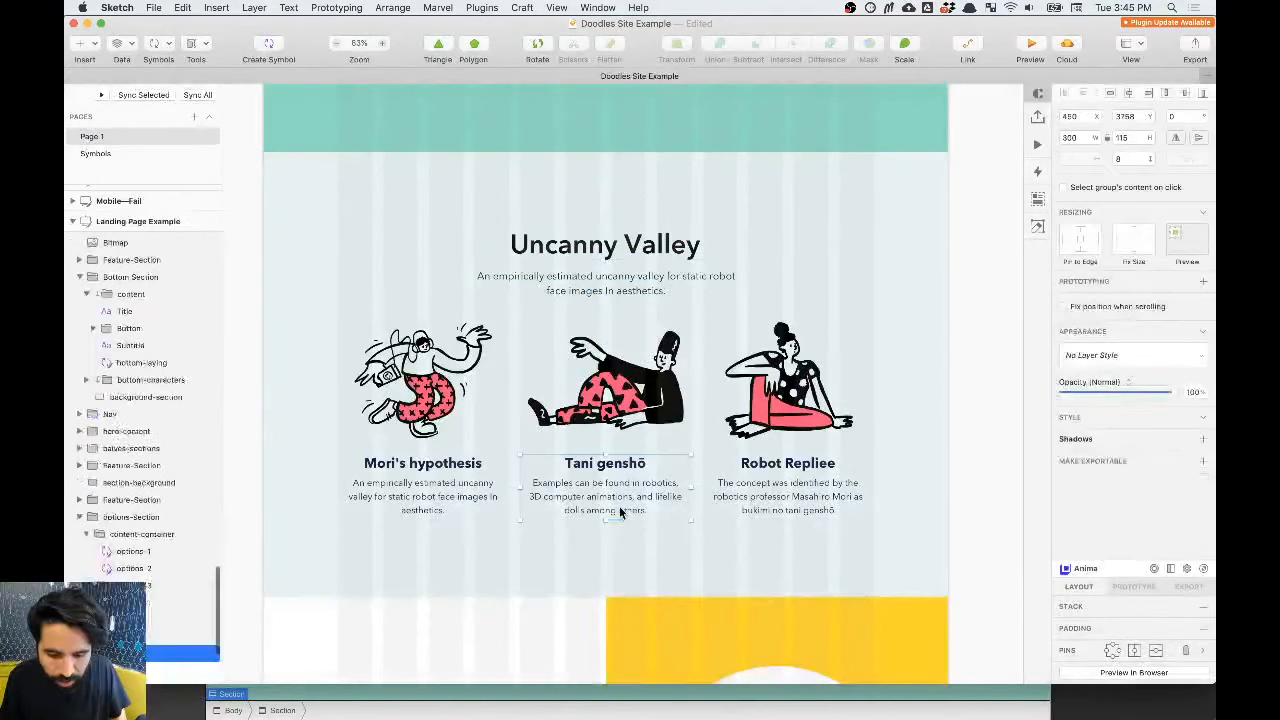
super+click(619, 246)
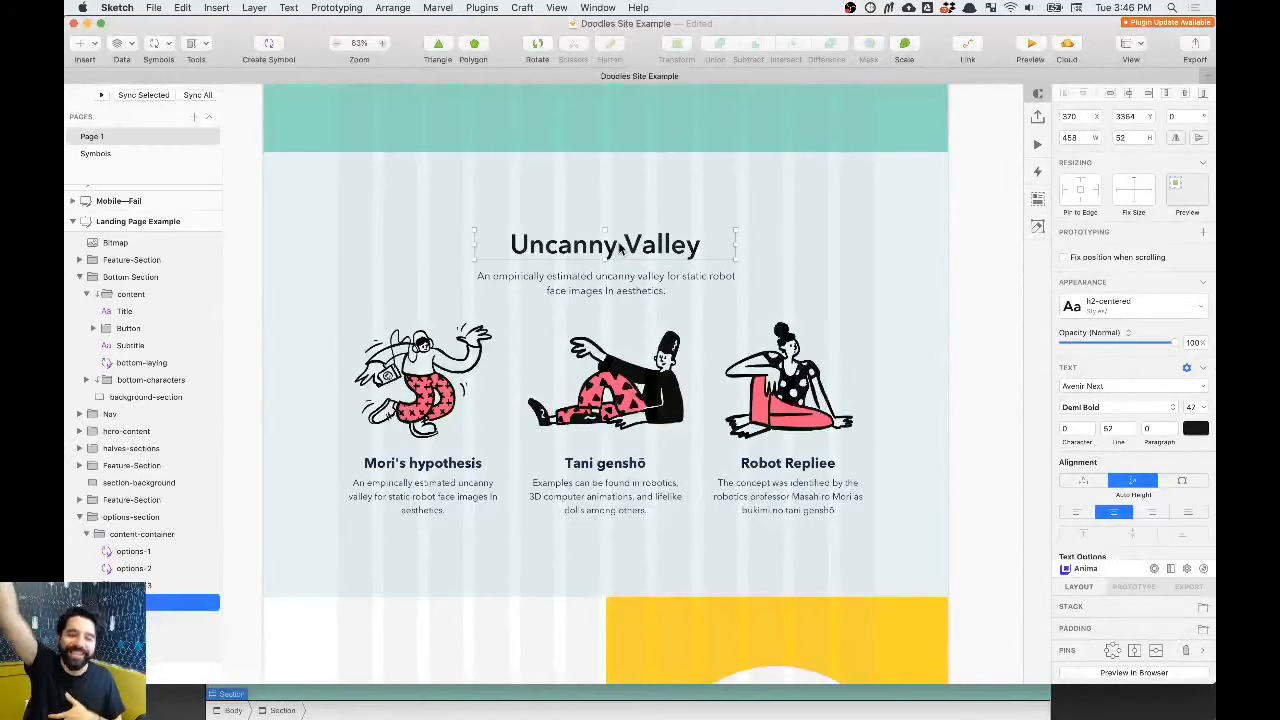
Step: Switch to Webflow and set the new section's top and bottom padding to 136 px
key(super+Tab)
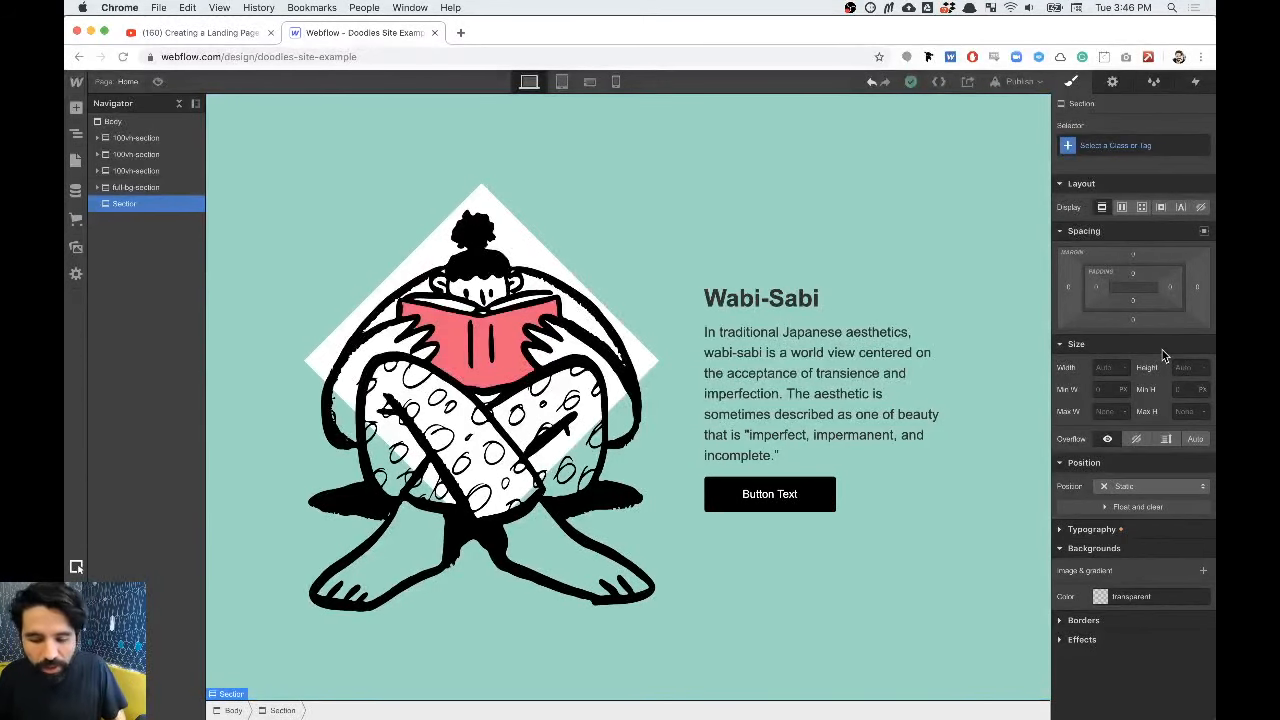
click(1133, 274)
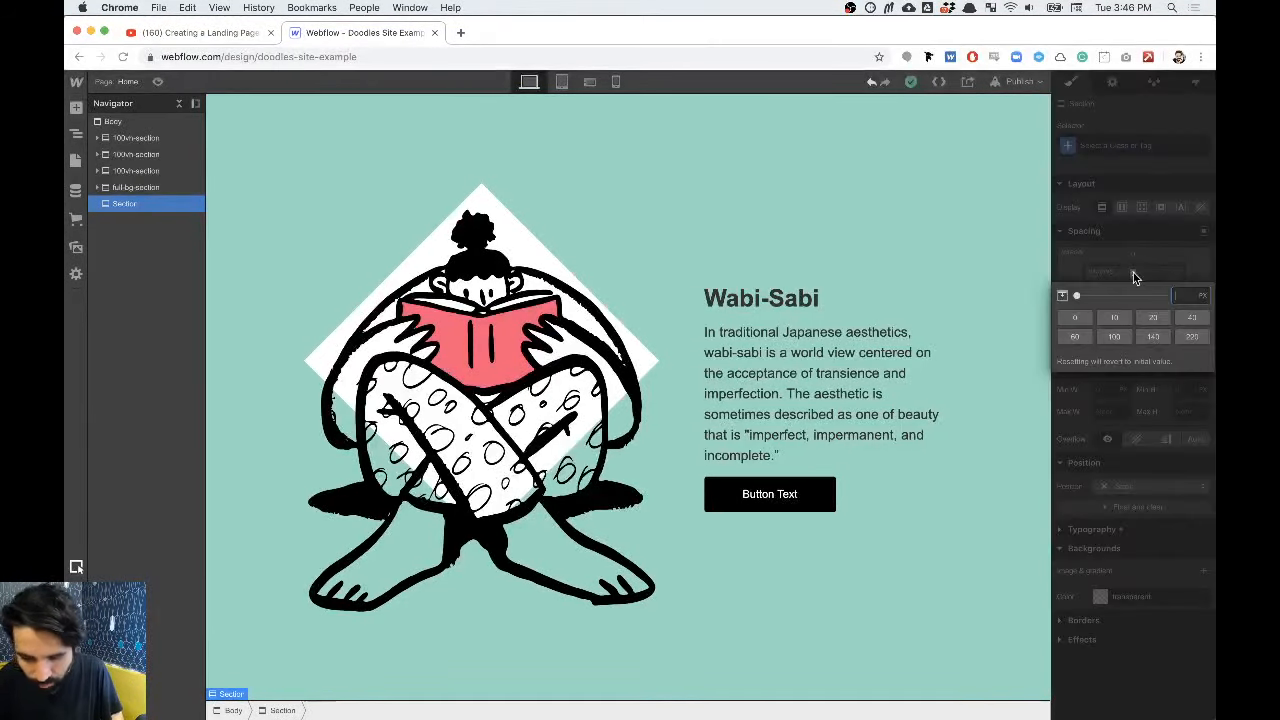
text(150)
key(Return)
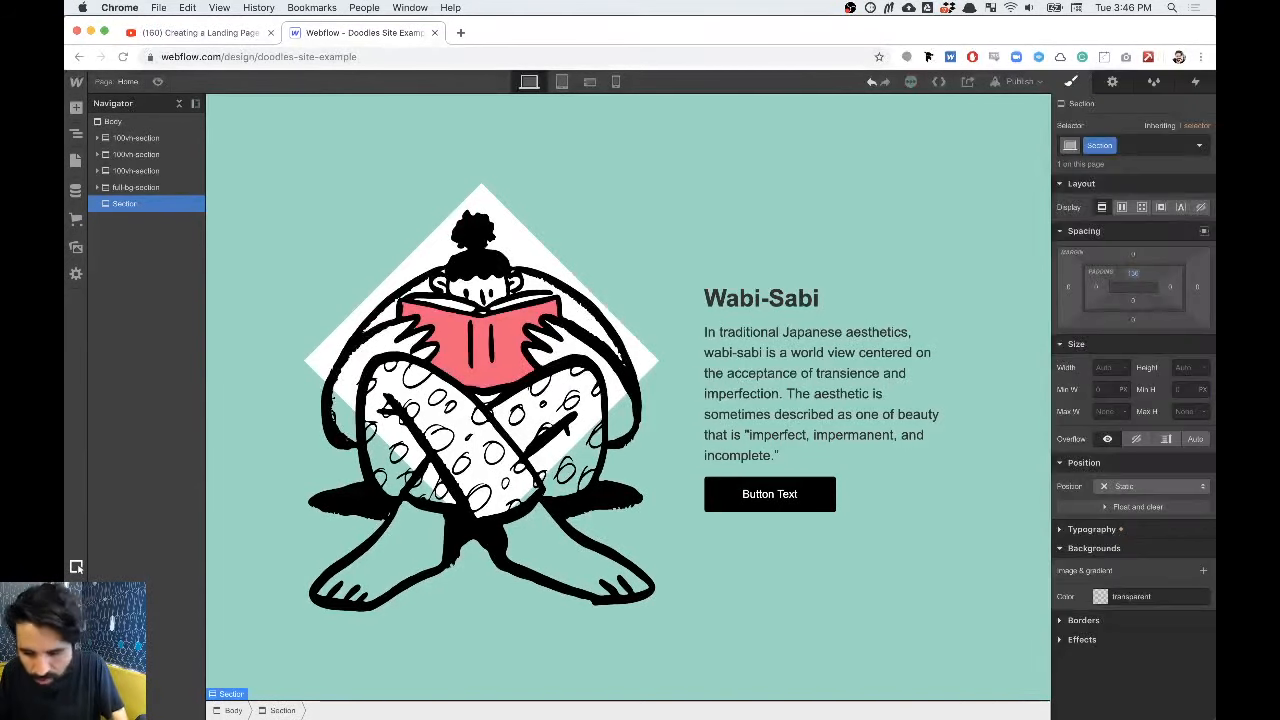
click(1133, 300)
text(1)
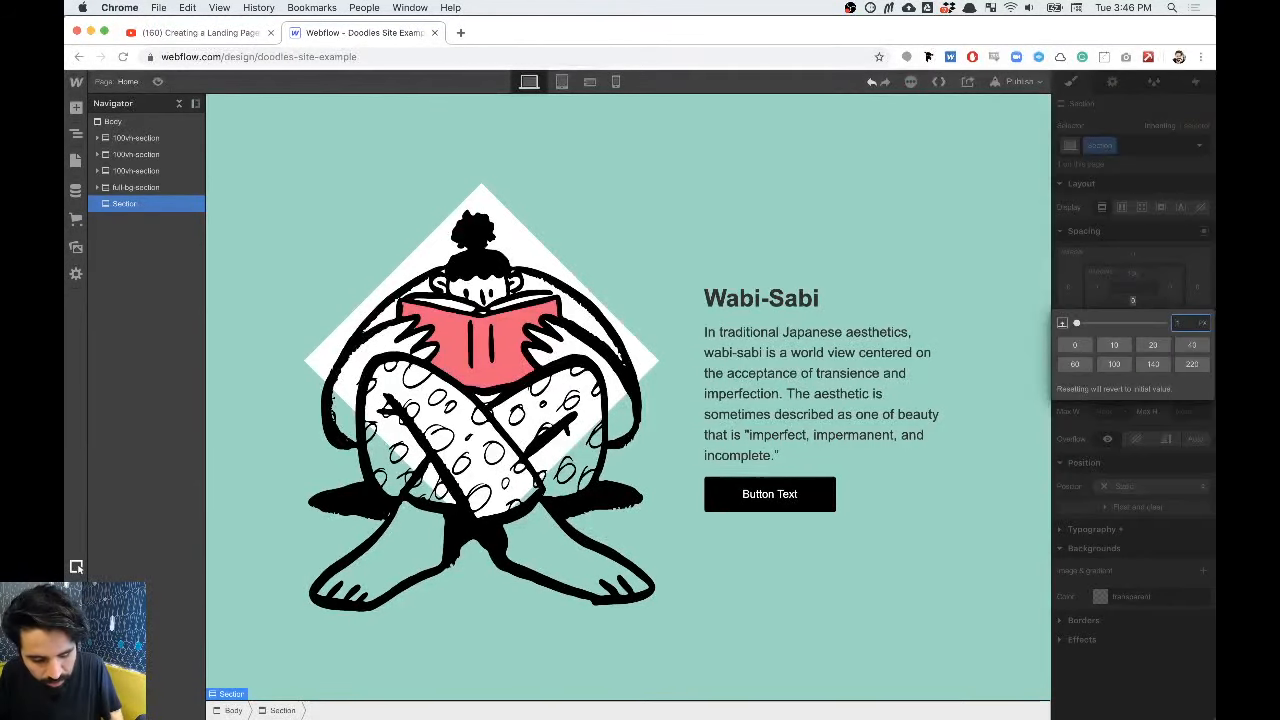
text(30)
key(Return)
scroll(740, 333, down, 2)
scroll(740, 333, down, 1)
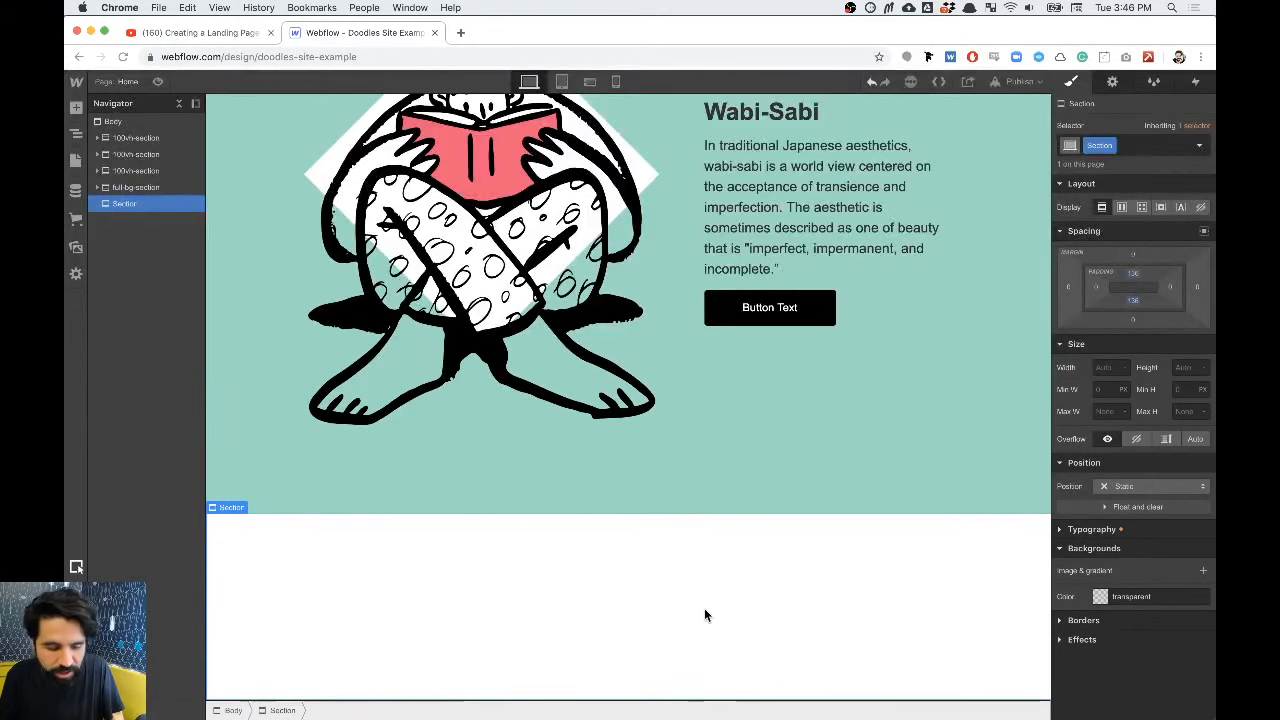
Step: Glance at the Uncanny Valley design in Sketch, return to Webflow and add a Container inside the new section
key(super+Tab)
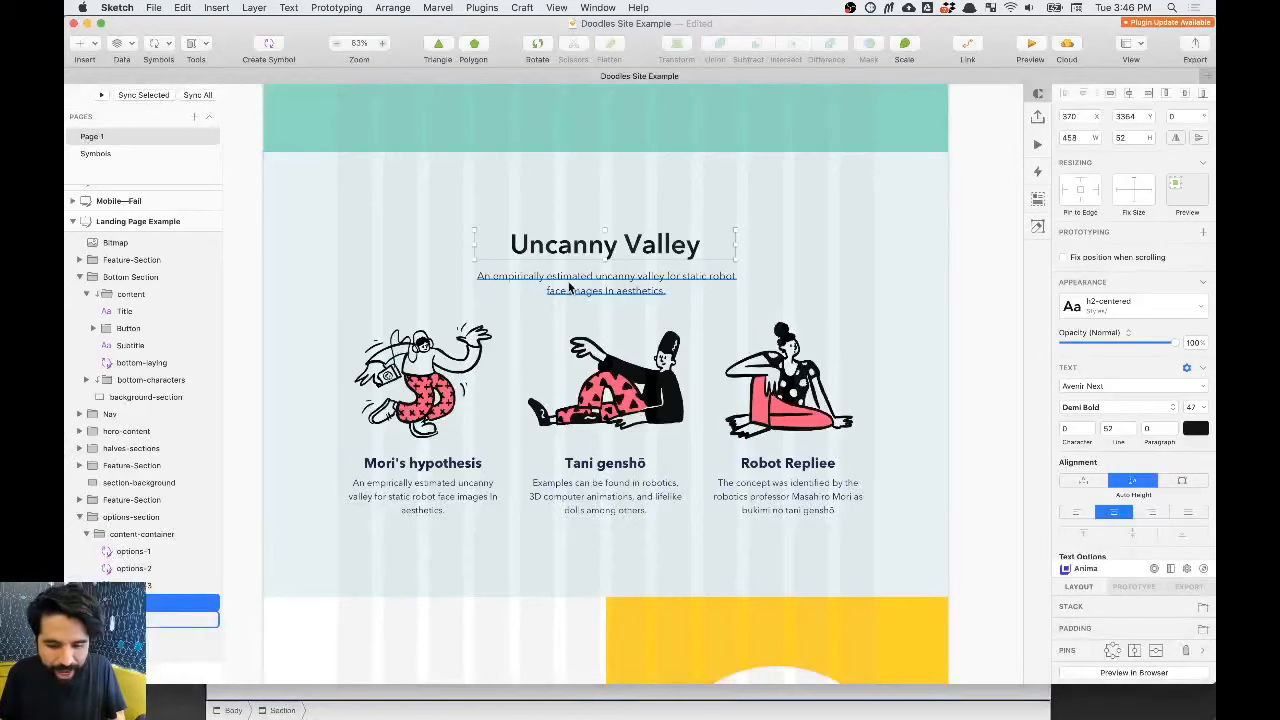
key(super+Tab)
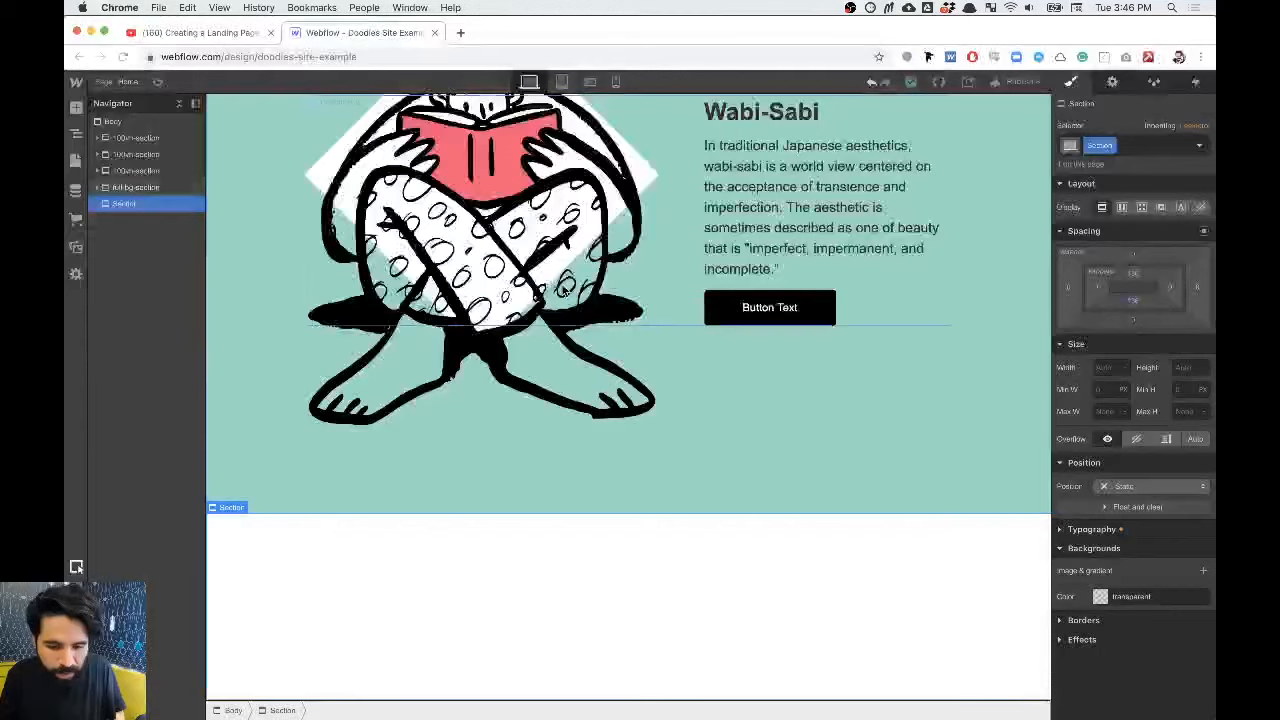
key(super+e)
text(con)
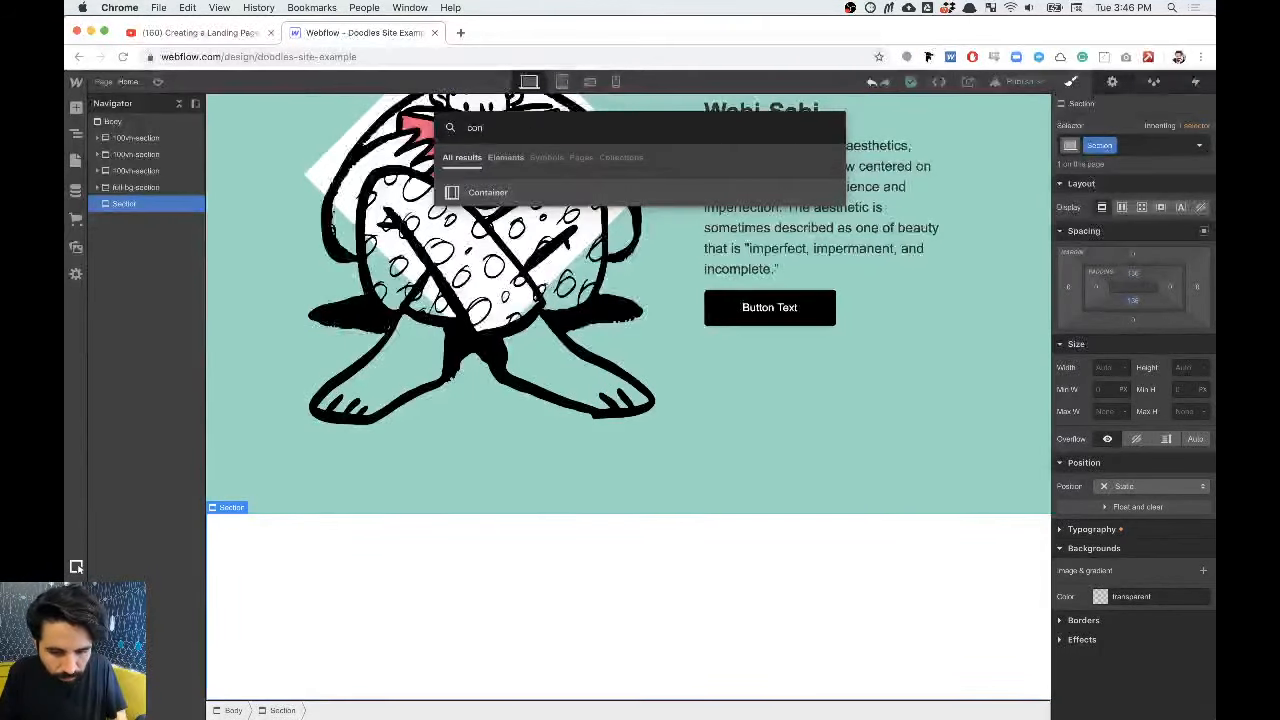
key(Return)
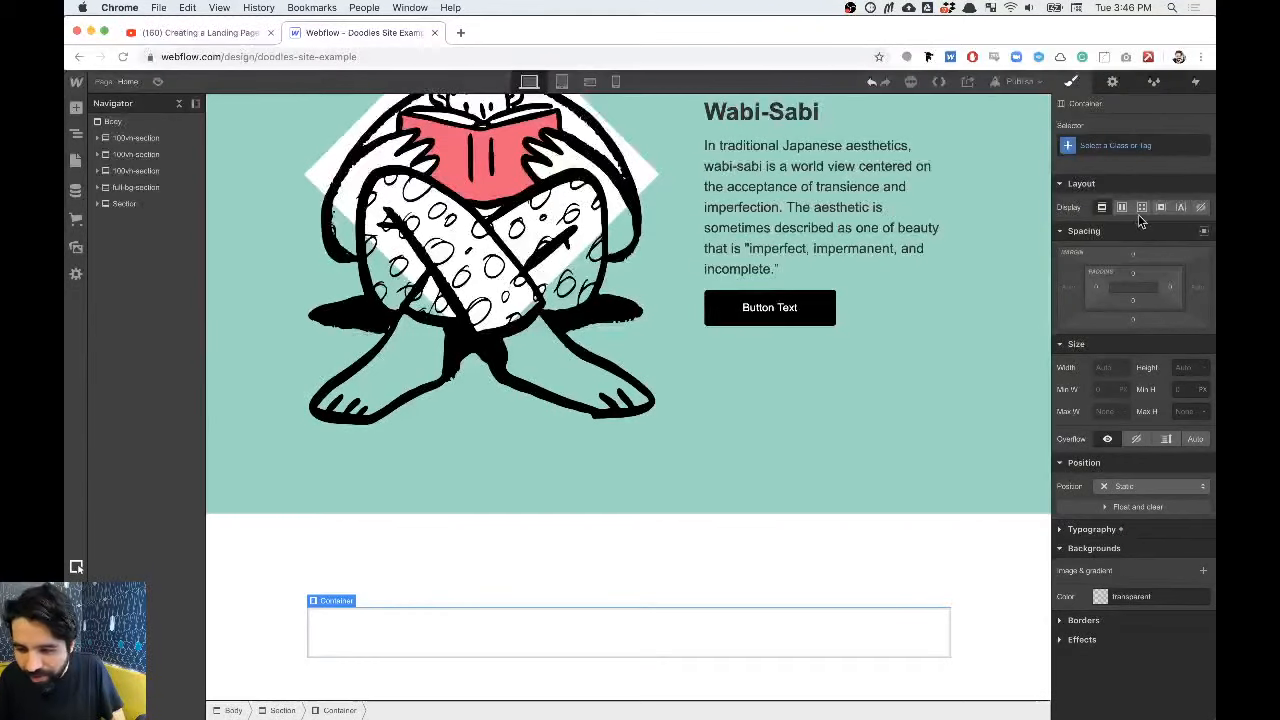
Step: Change the new container's display to a grid and add a column to make three columns with two rows
click(105, 203)
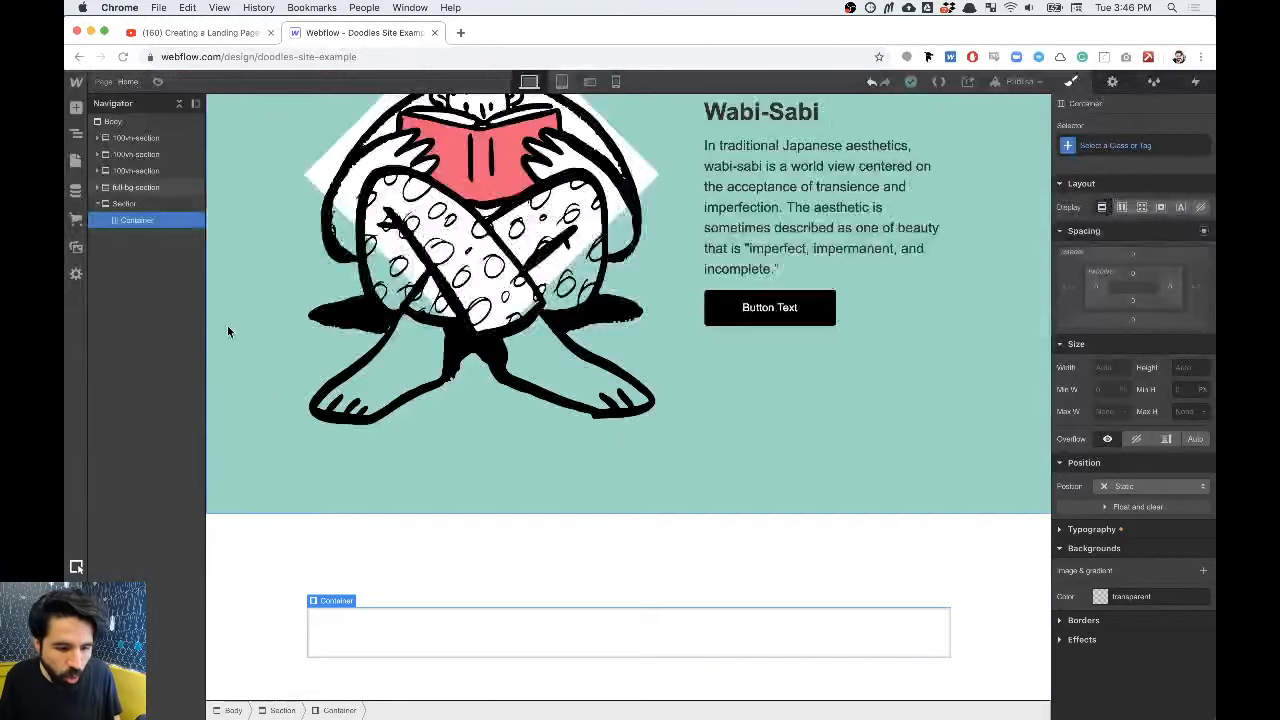
click(124, 203)
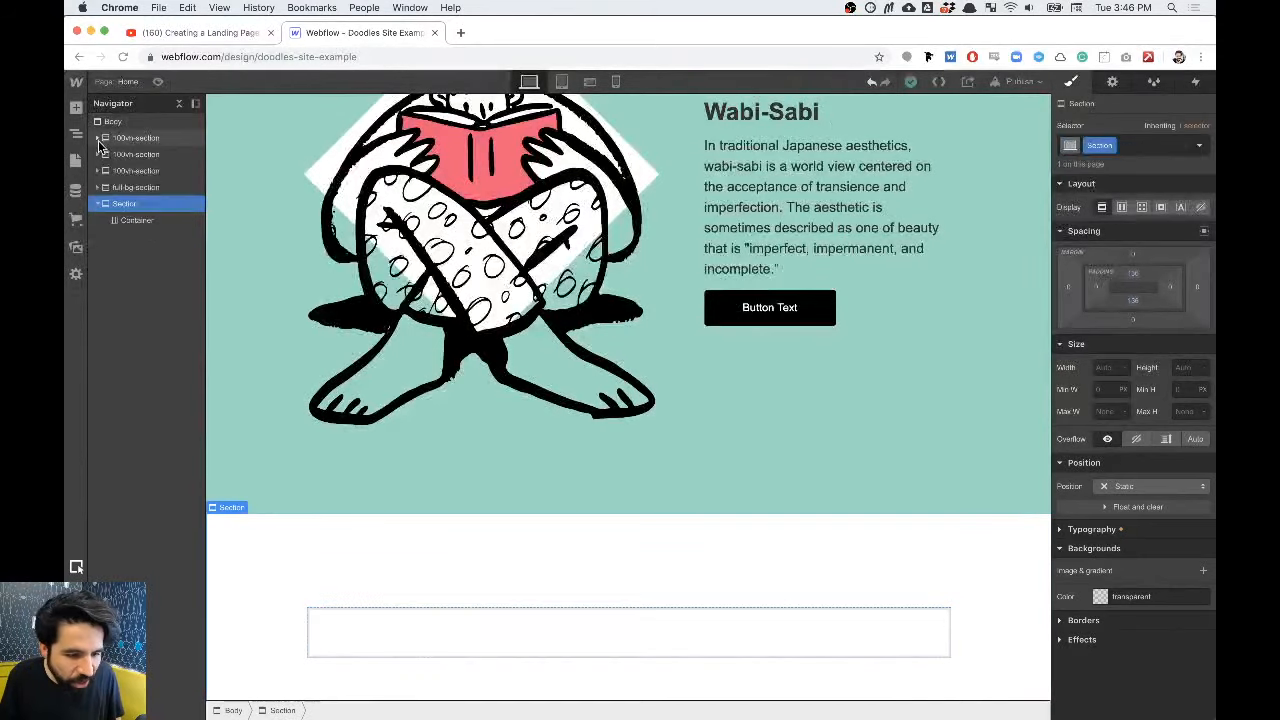
click(137, 220)
click(77, 112)
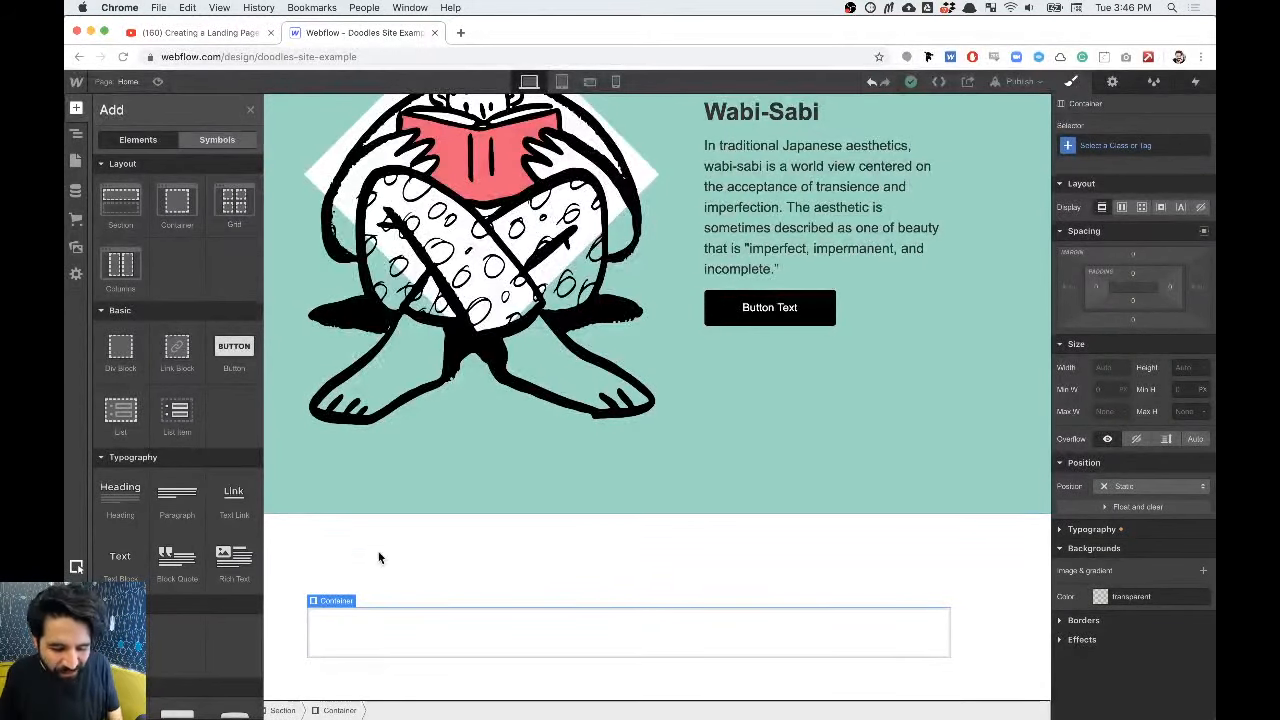
key(z)
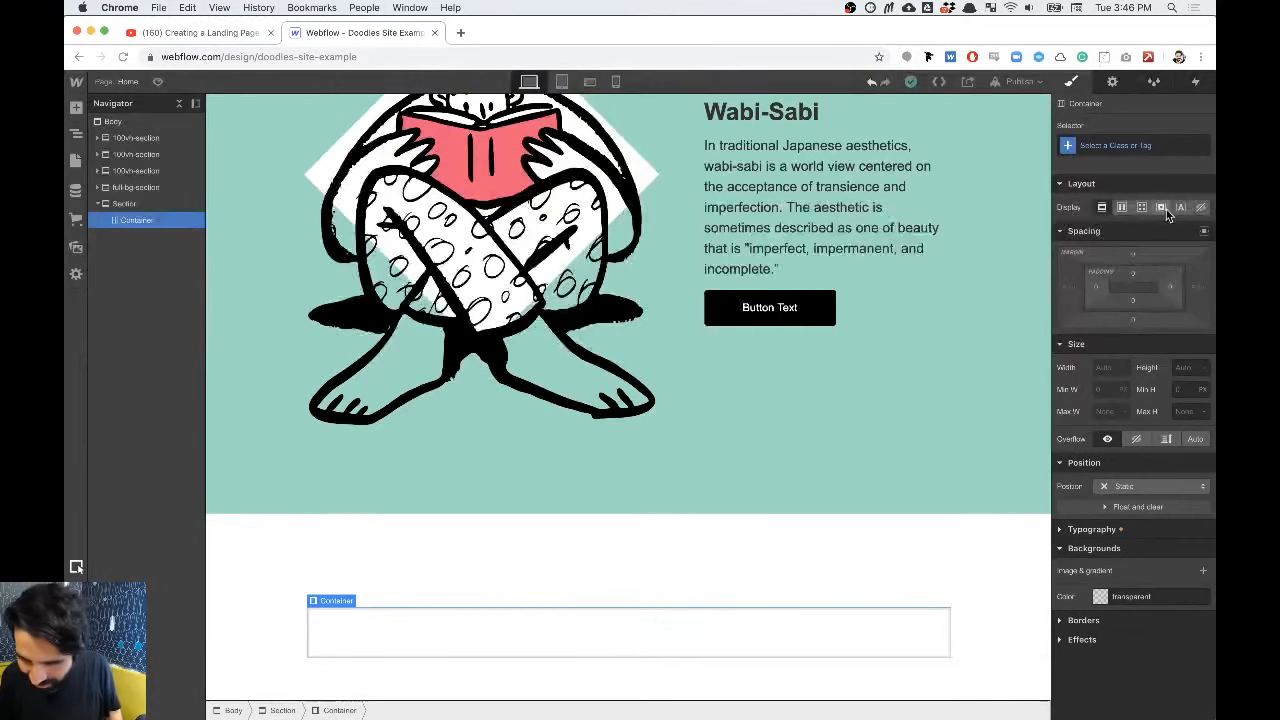
click(1141, 208)
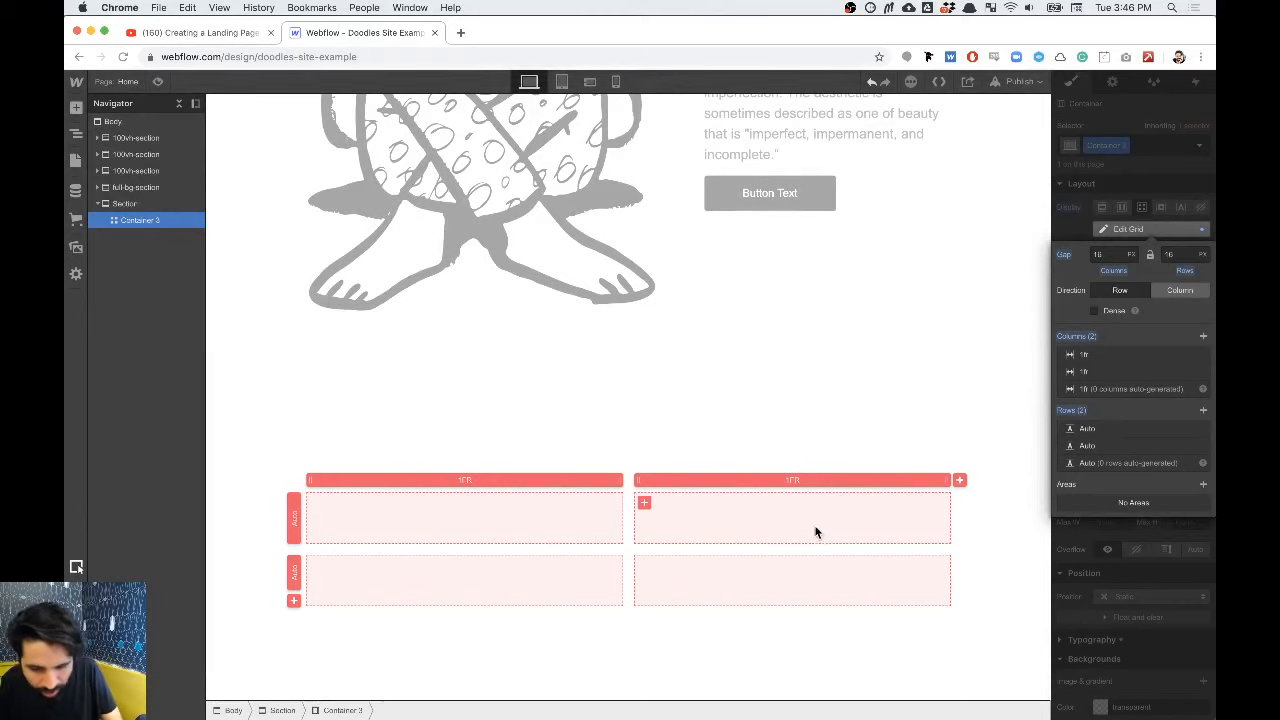
click(1203, 337)
Step: Switch to InVision Studio and examine the Uncanny Valley section's heading and three columns against the Webflow grid
key(super+Tab)
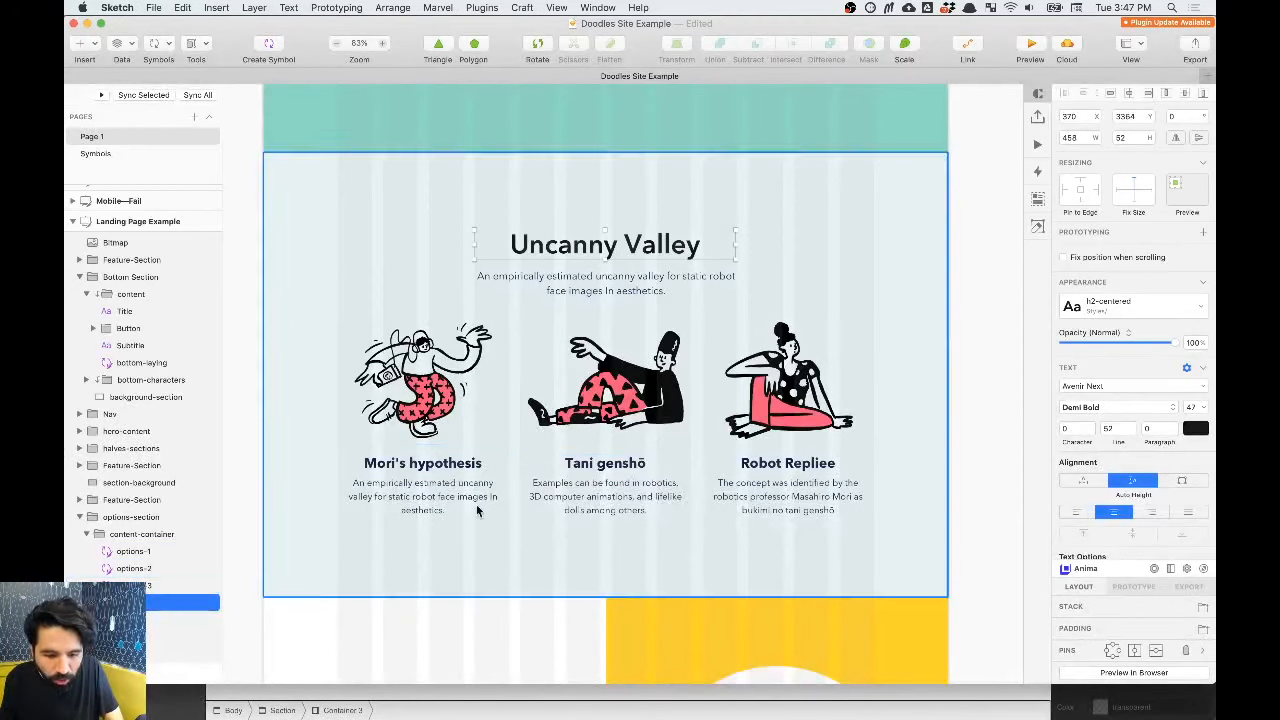
click(991, 295)
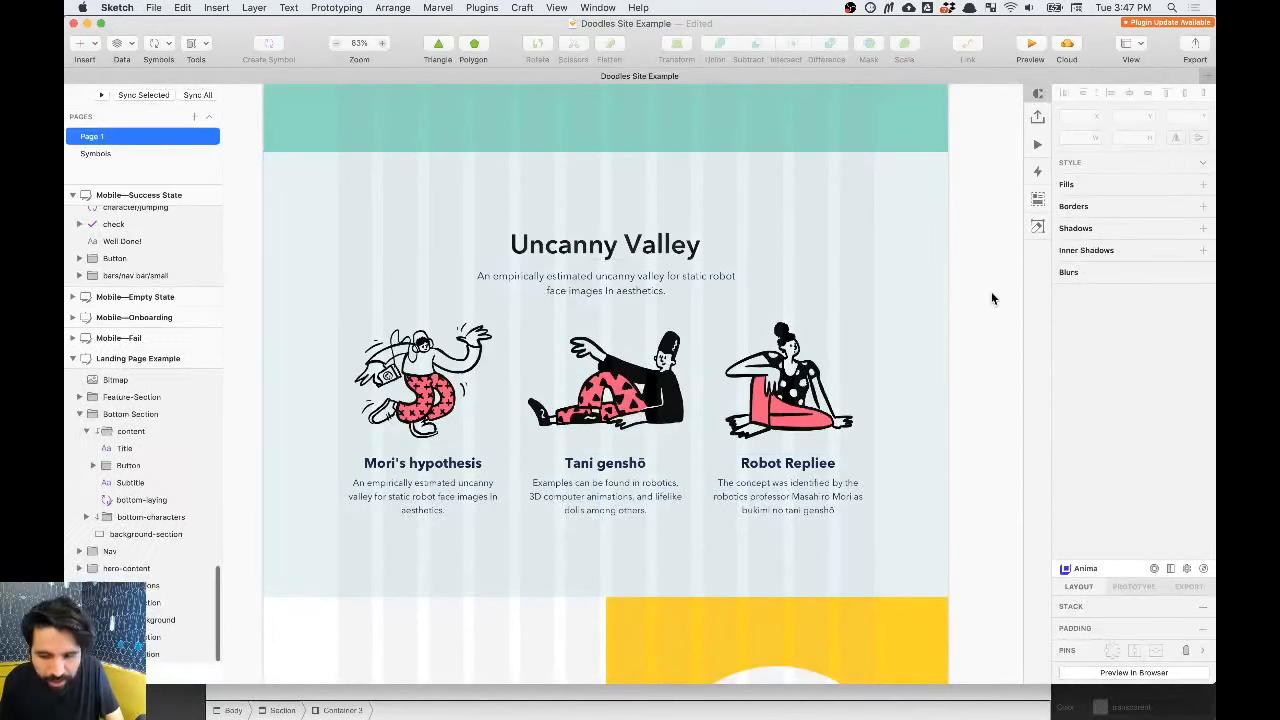
key(super+Tab)
key(super+Tab)
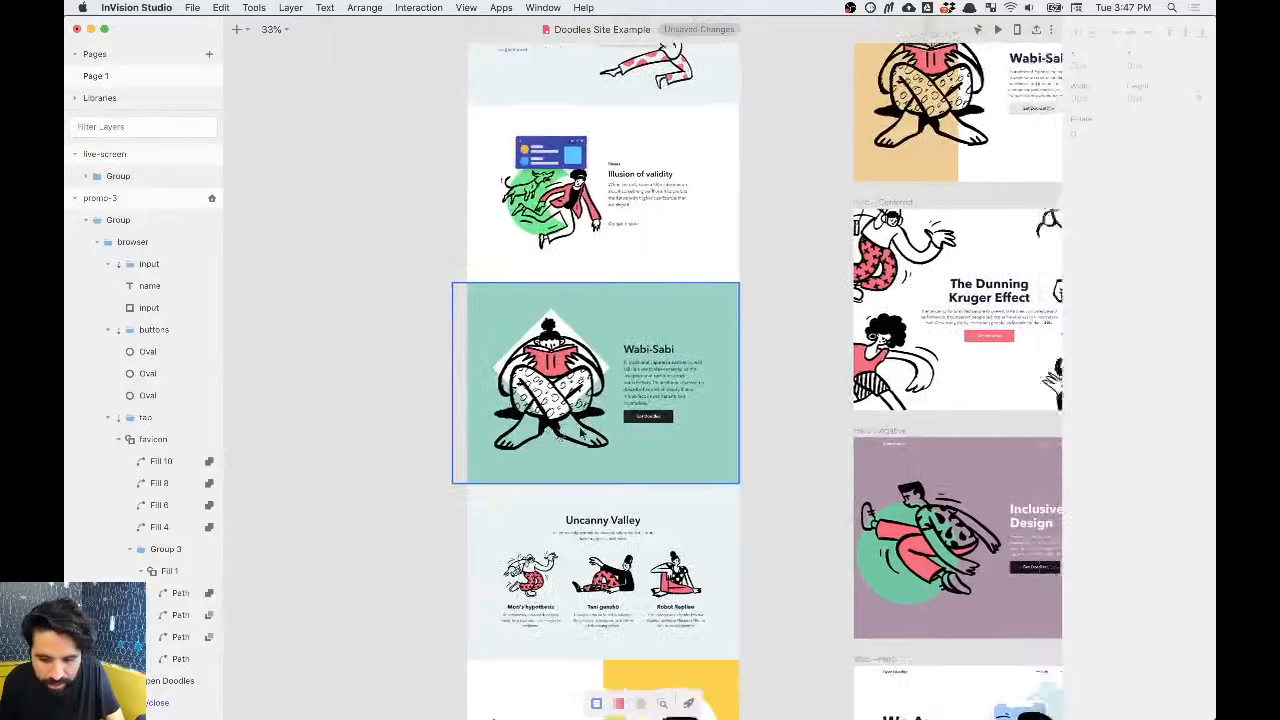
scroll(581, 432, down, 5)
drag(415, 234, 760, 440)
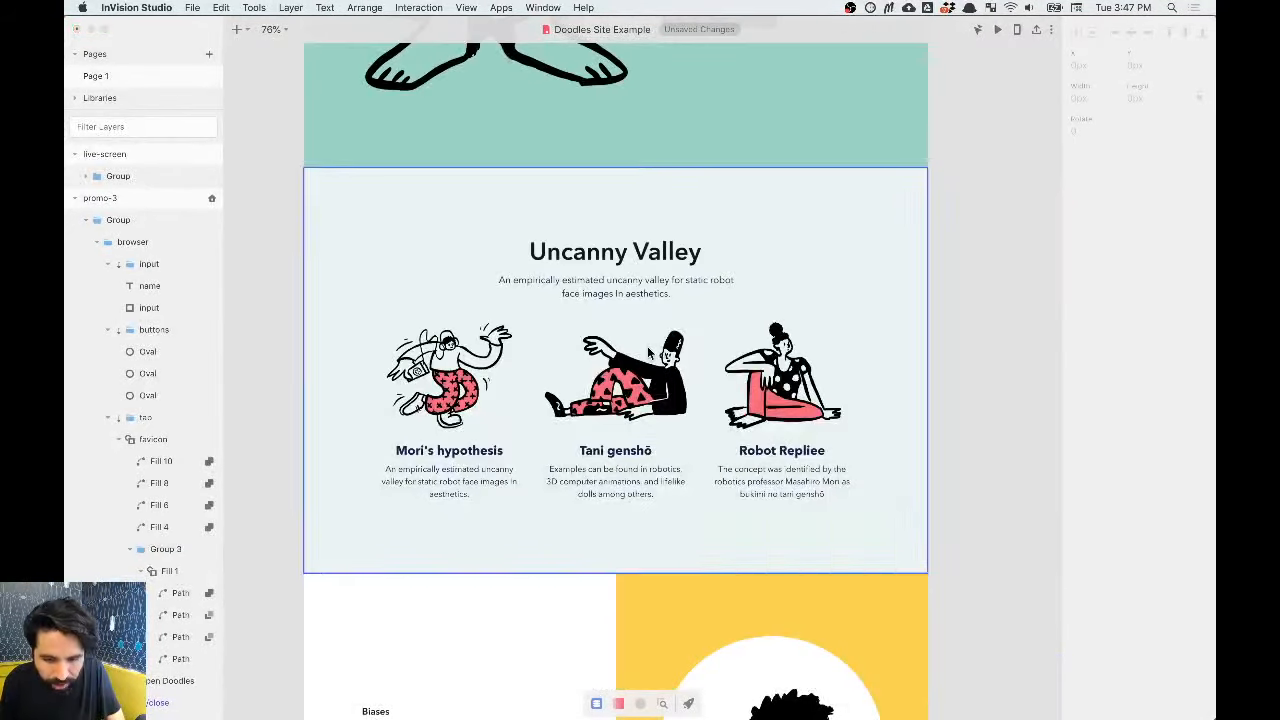
key(super+Tab)
key(super+Tab)
key(super+Tab)
key(super+Tab)
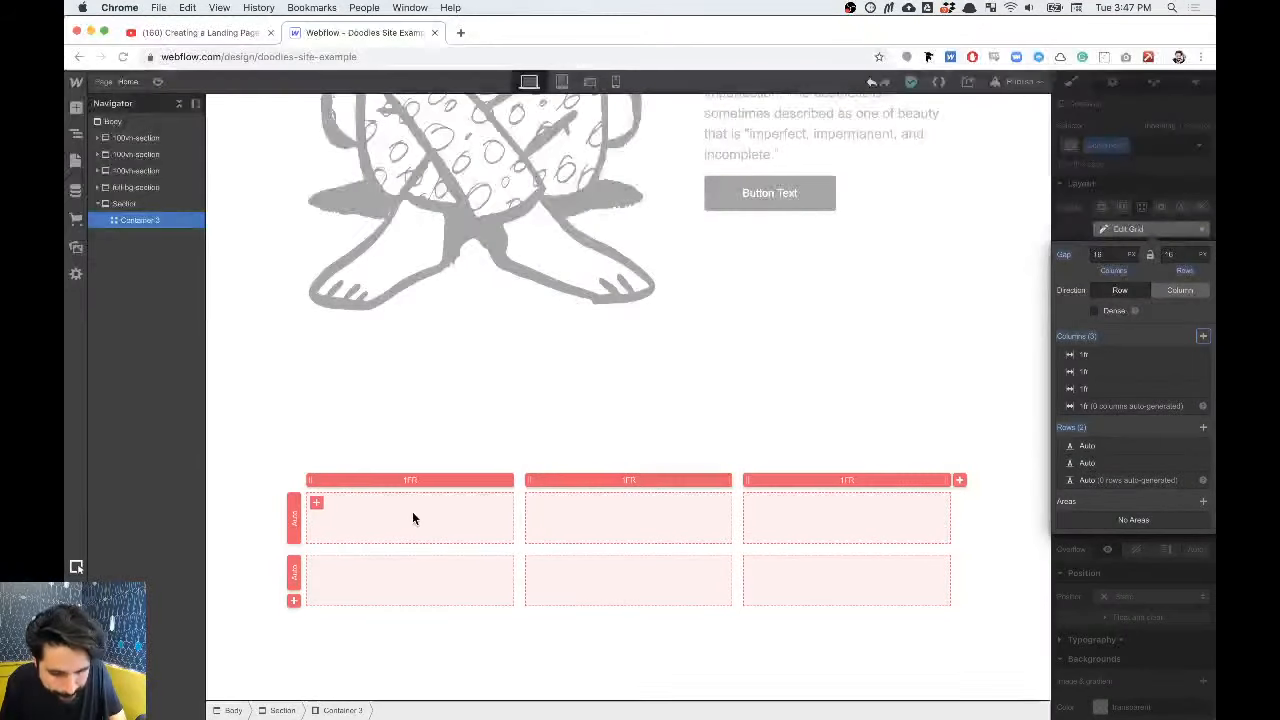
key(super+Tab)
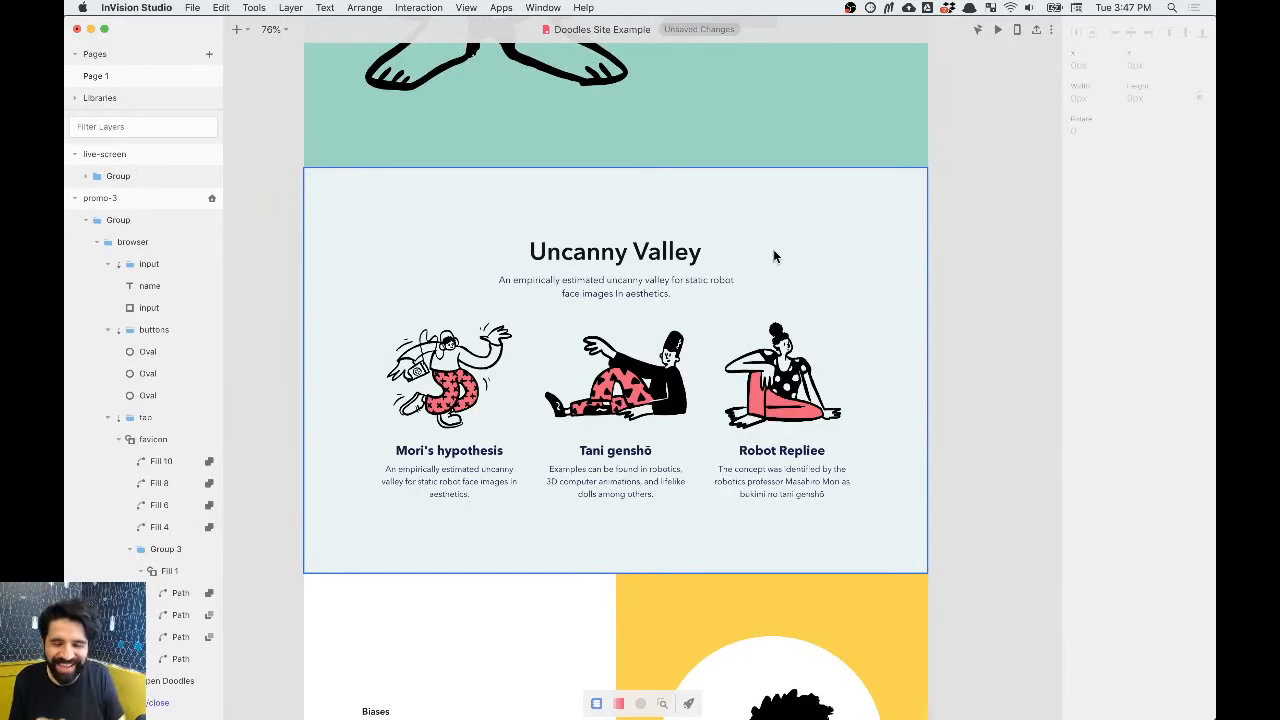
Step: Switch back to Webflow and undo the last change to the container's grid
key(super+Tab)
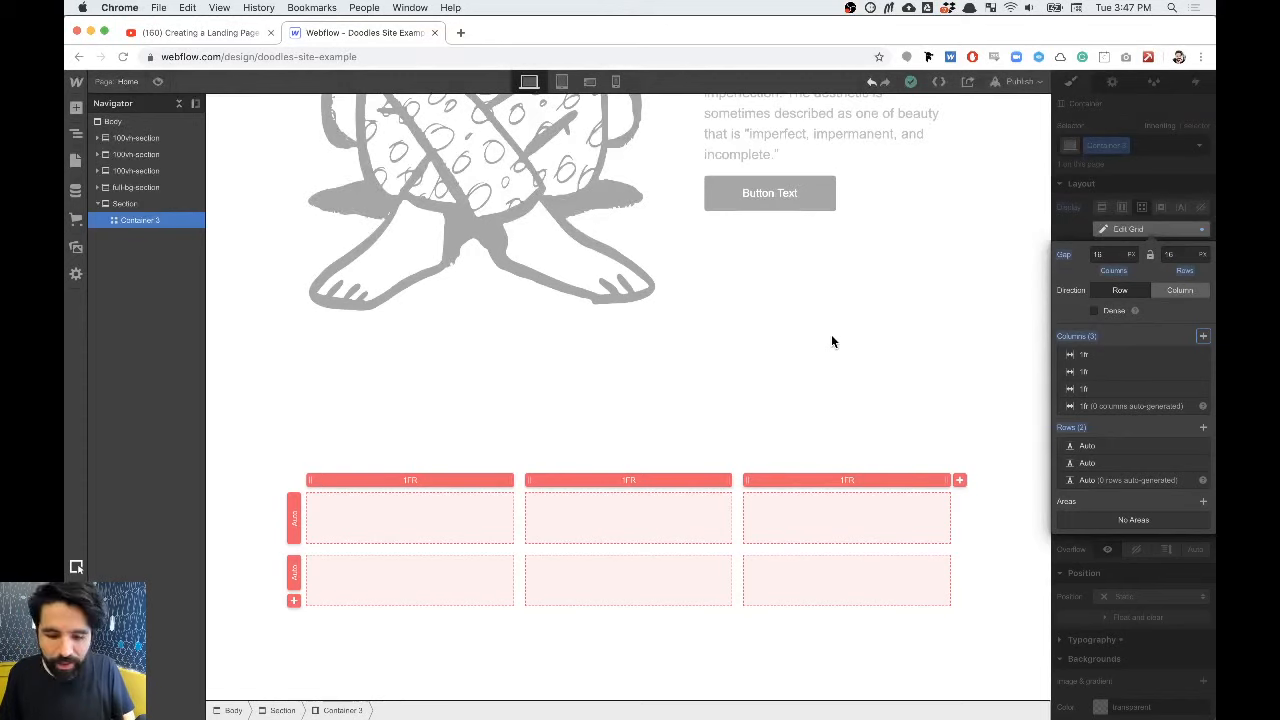
key(Return)
key(super+z)
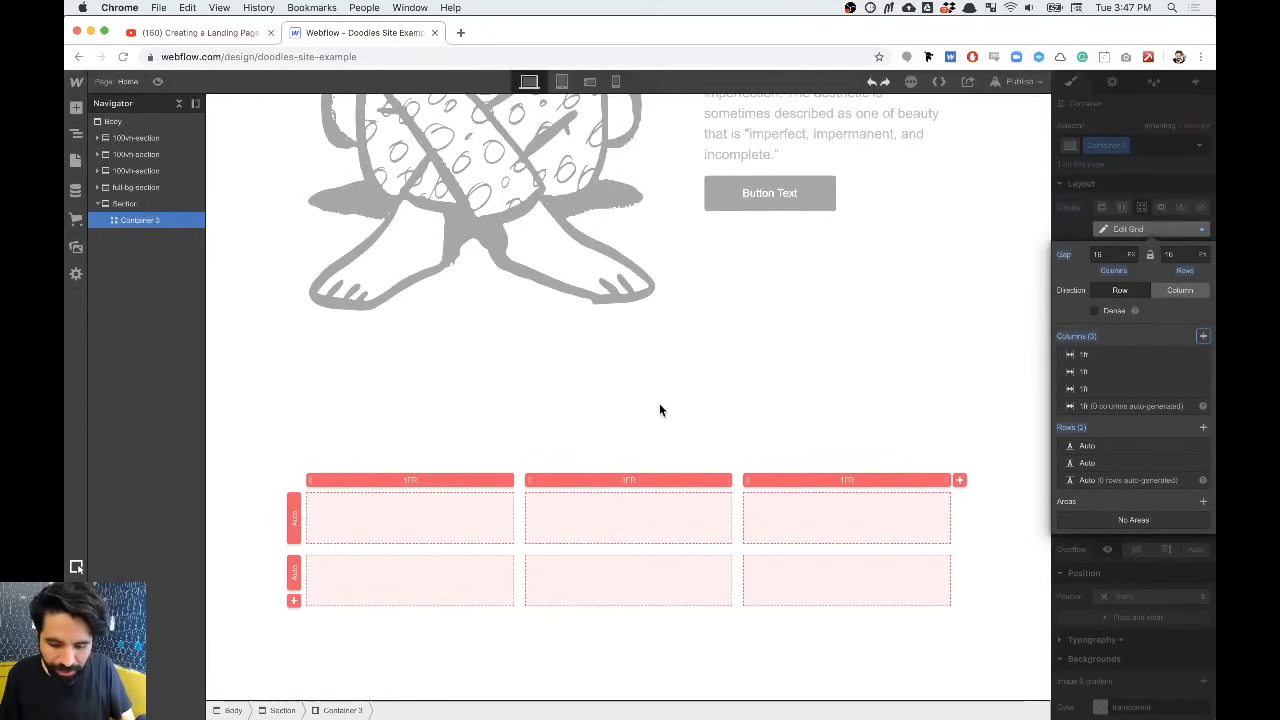
Step: Finish editing the grid and add a Div Block inside the new section's container
key(Escape)
key(d)
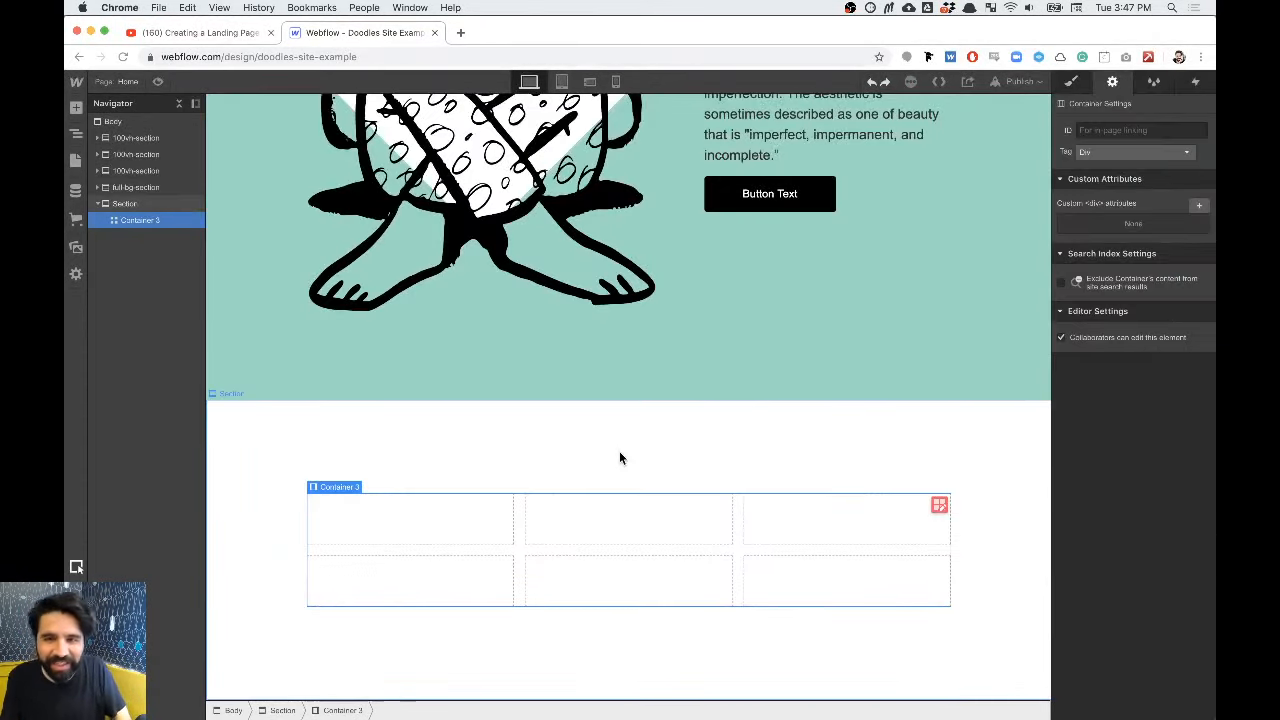
key(super+e)
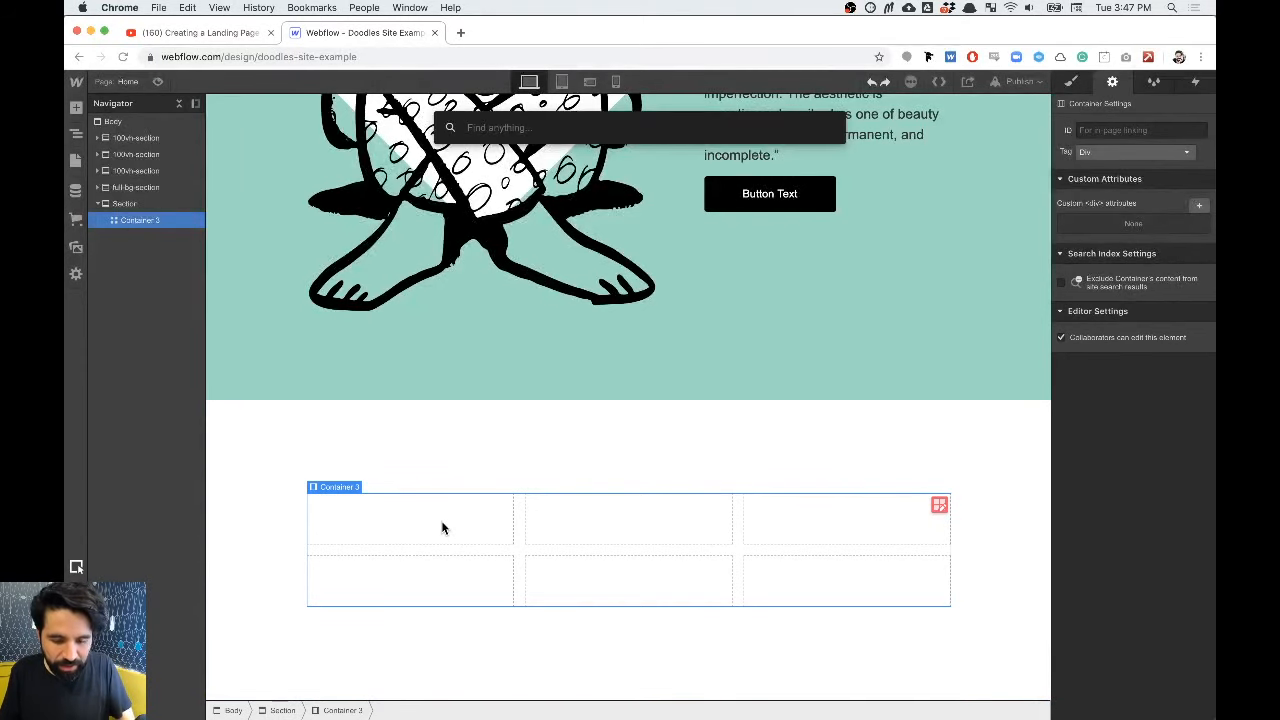
text(div)
key(Return)
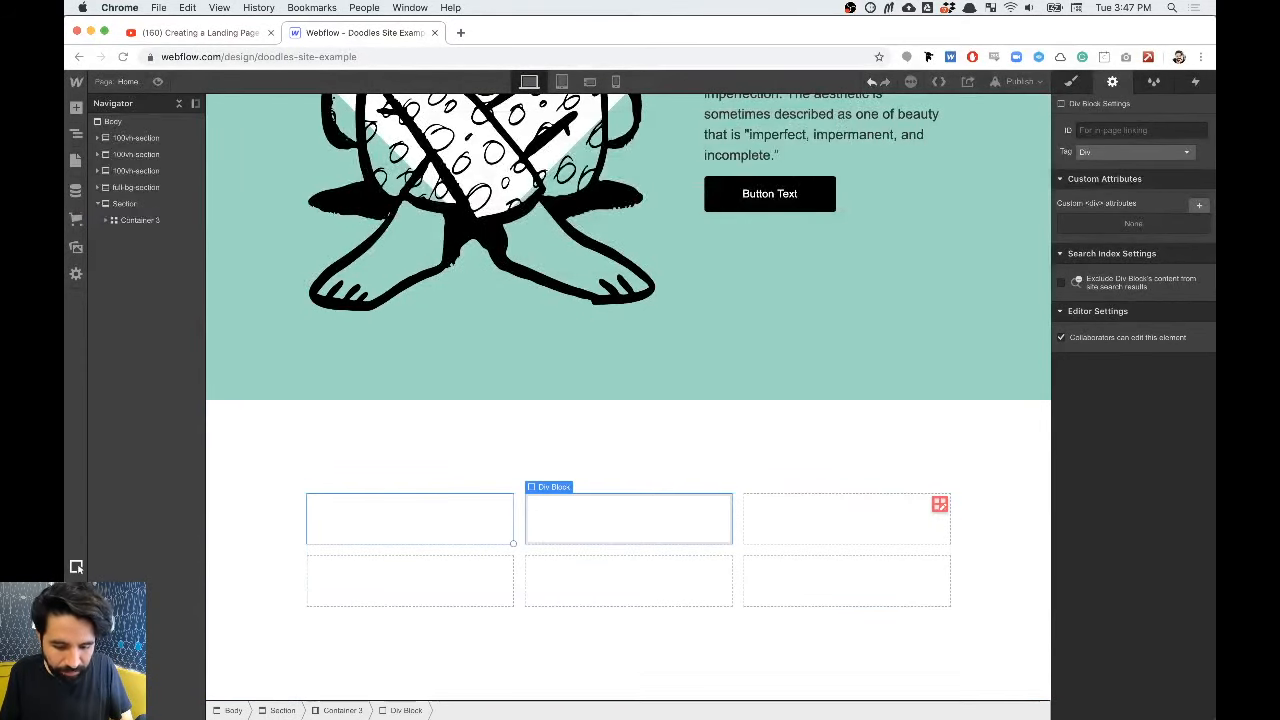
Step: Stretch the div block across all three columns of the first grid row and set its grid position to Manual
click(104, 220)
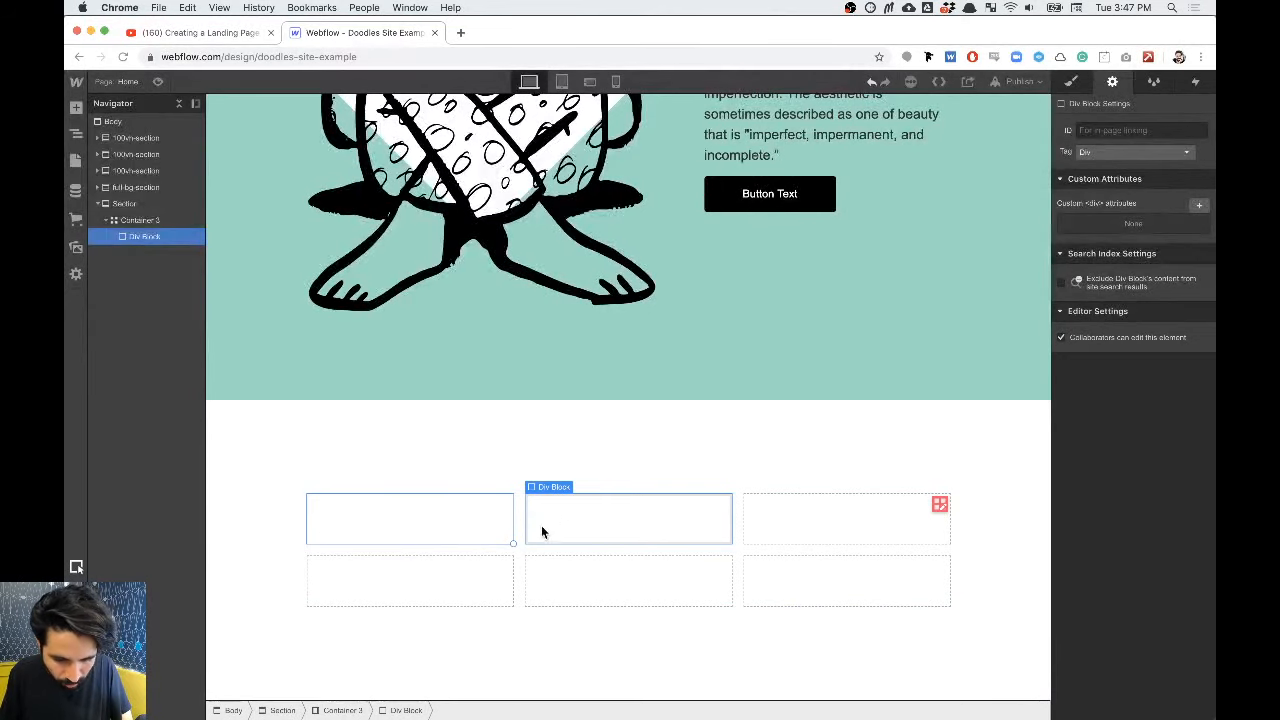
drag(511, 541, 875, 540)
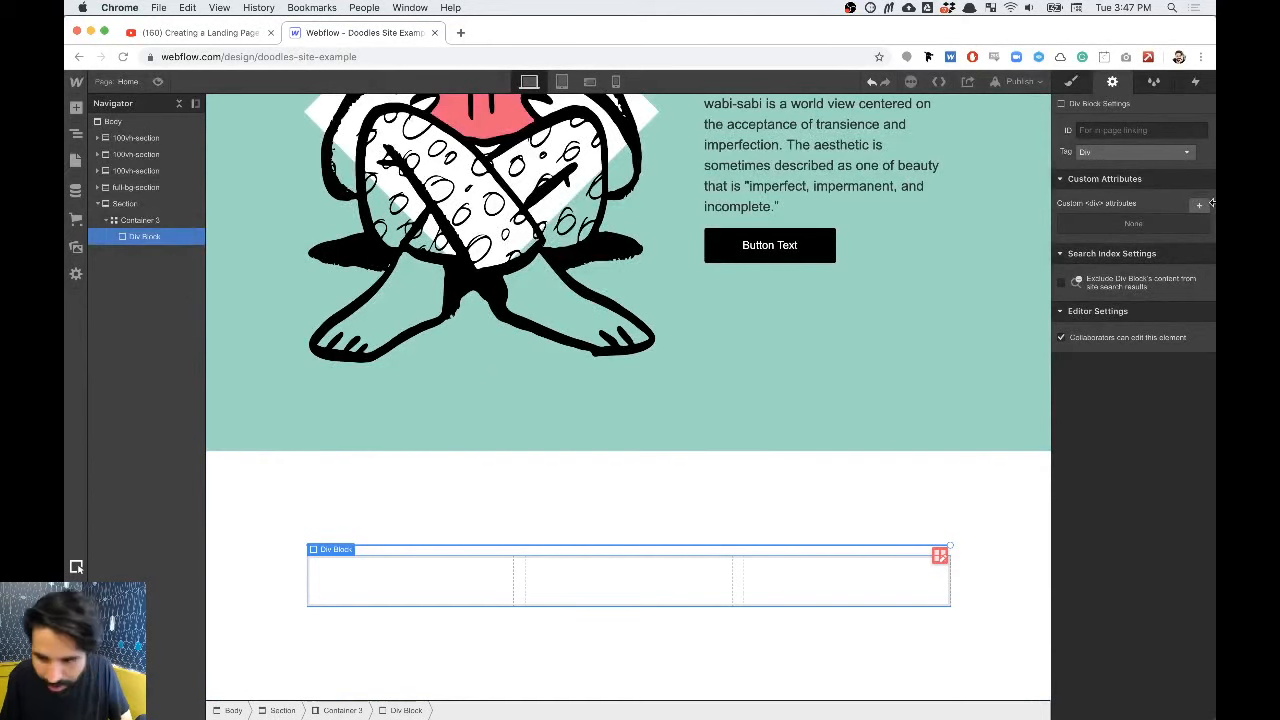
click(1074, 83)
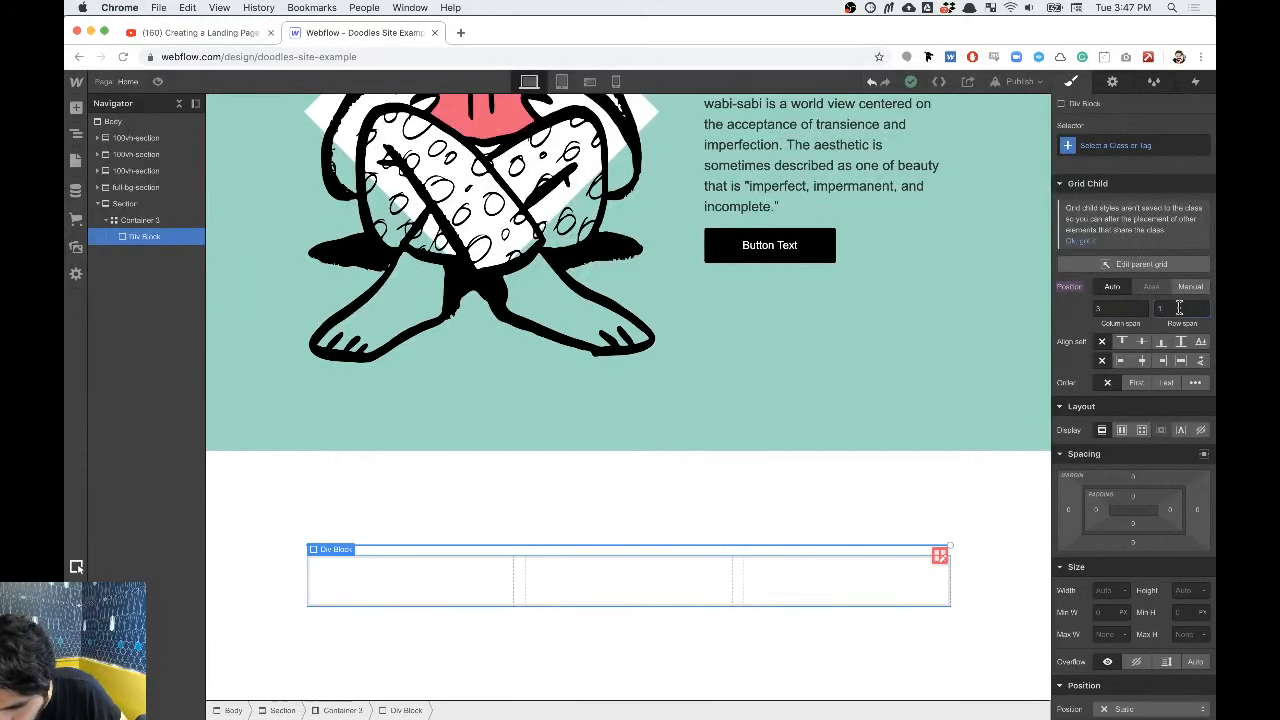
click(1194, 287)
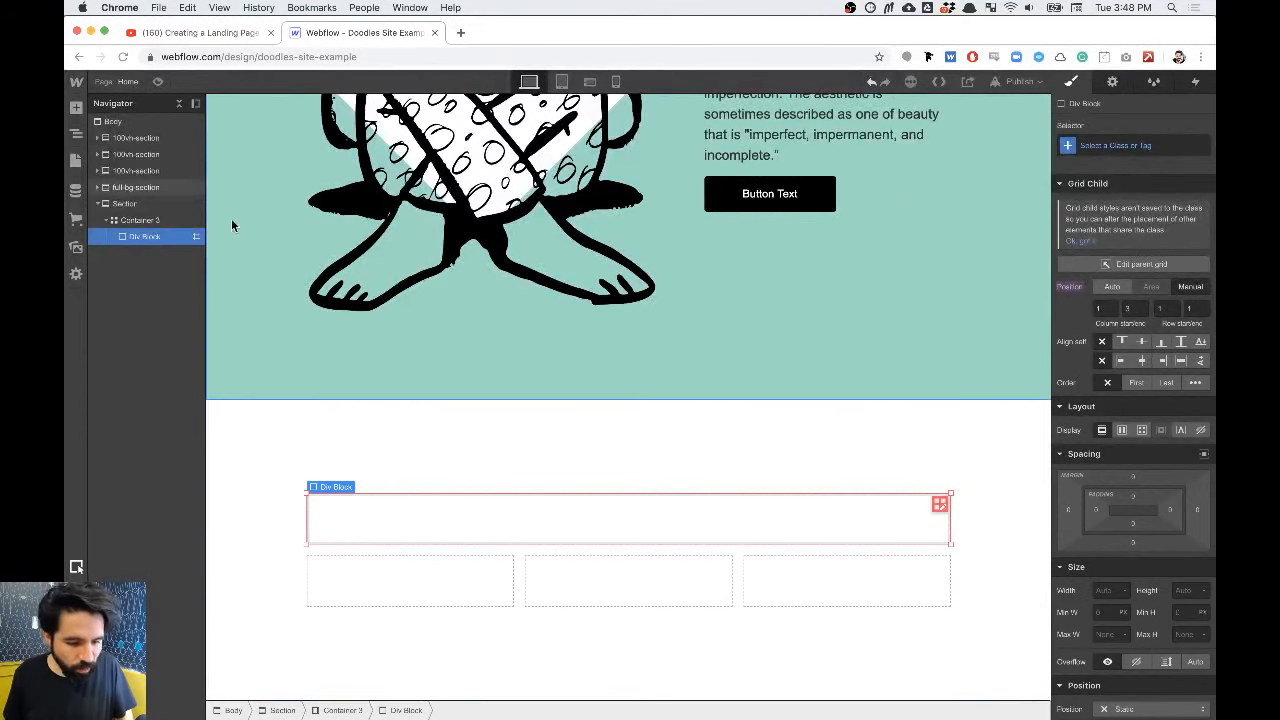
Step: Add a second Div Block to the grid container, in the first cell of the second row
click(140, 220)
key(super+e)
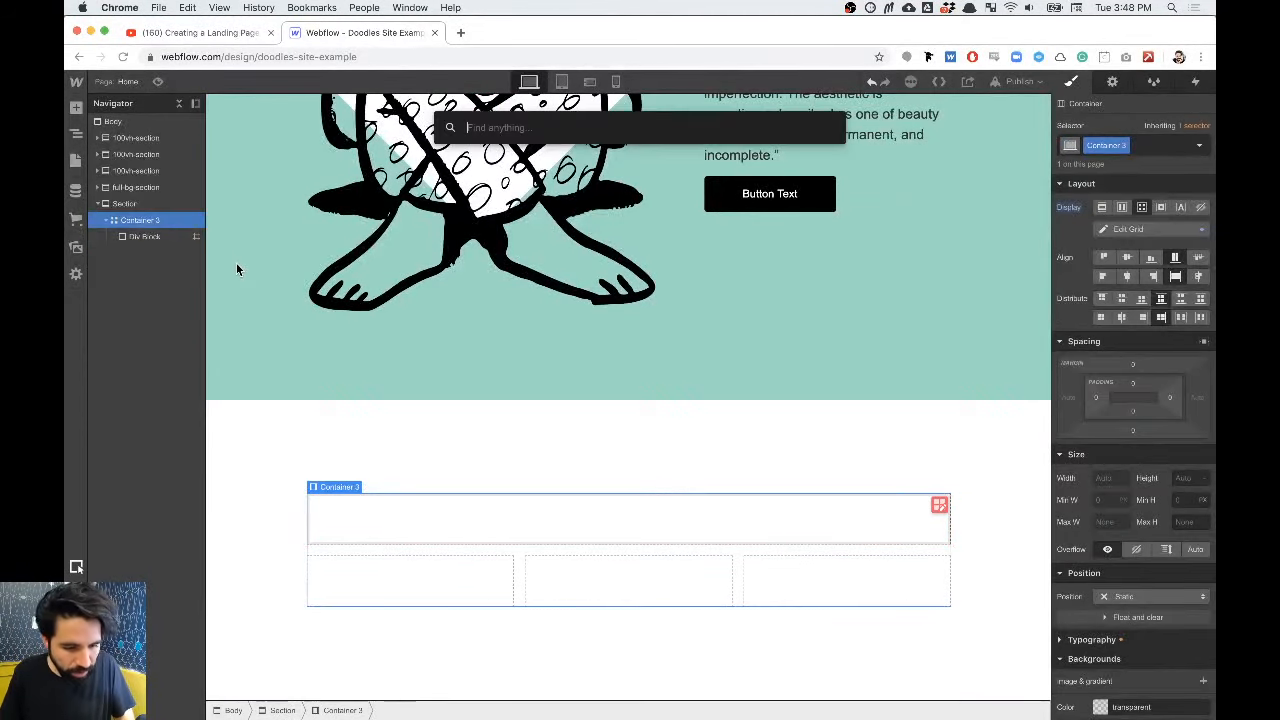
text(div)
key(Return)
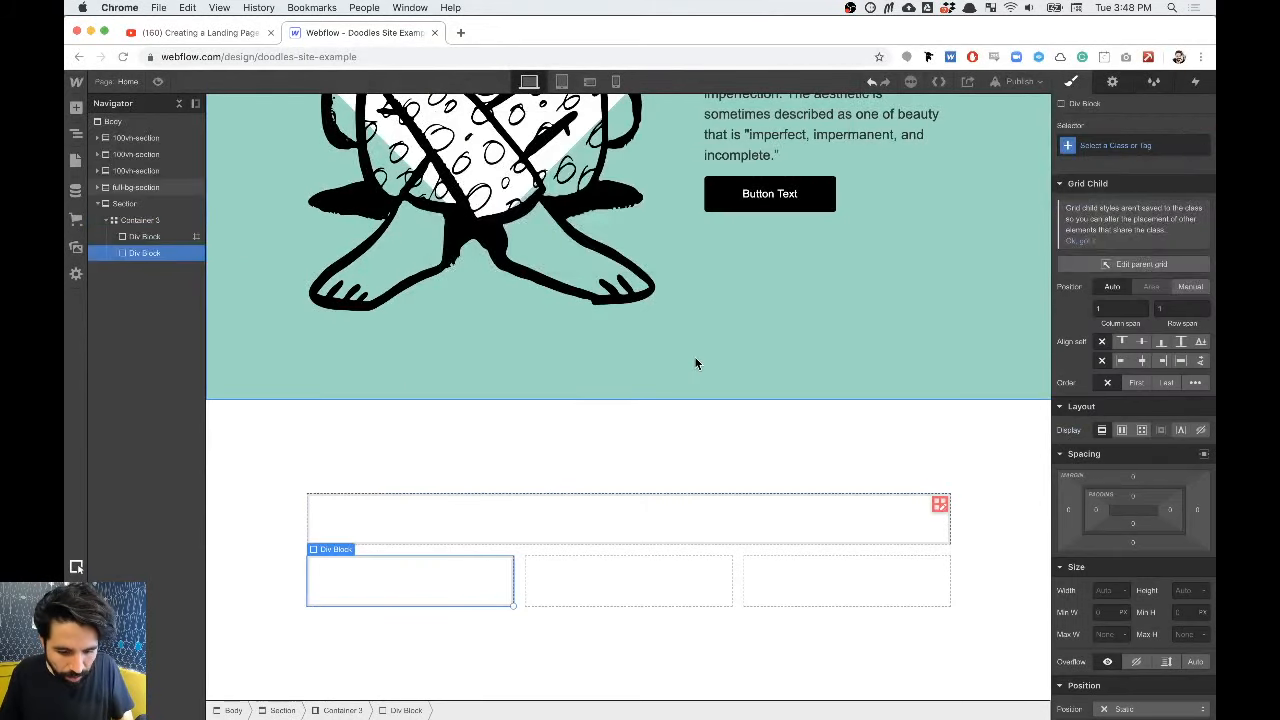
Step: Check the first column's design in InVision Studio, return to Webflow and add an Image, a Heading and a Paragraph to the second div block
key(super+Tab)
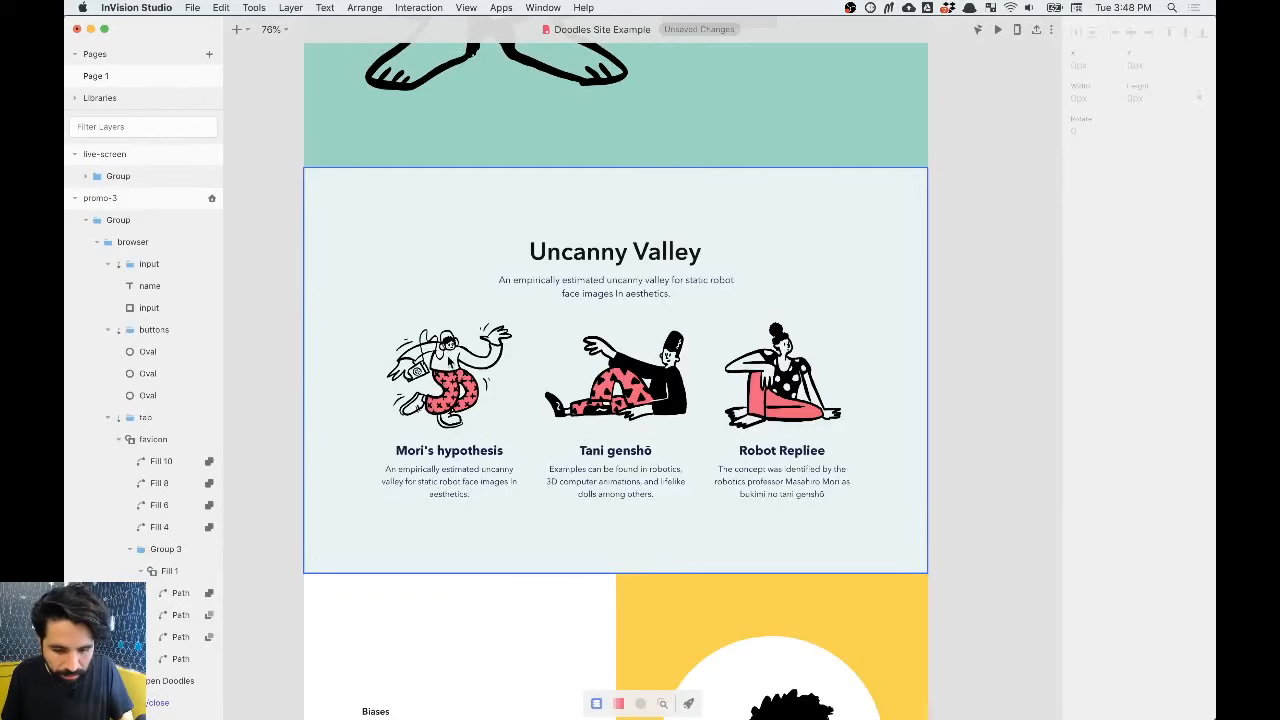
click(448, 478)
key(super+Tab)
key(super+e)
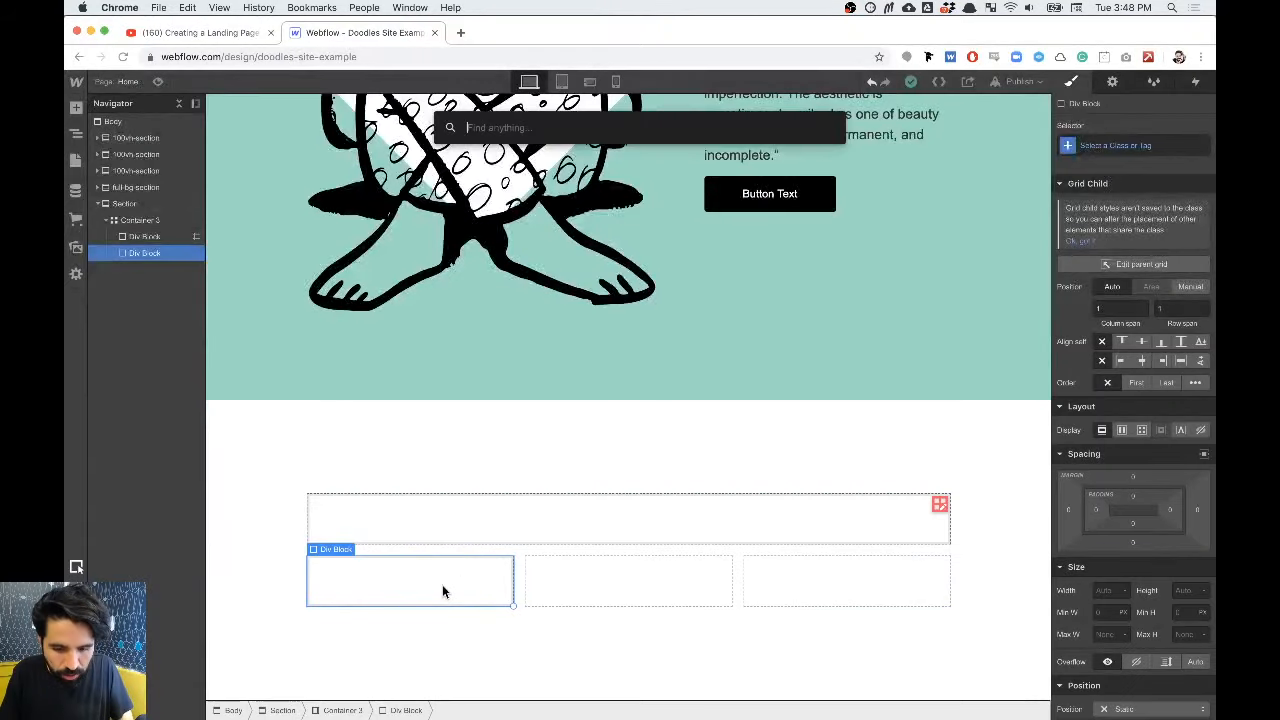
text(im)
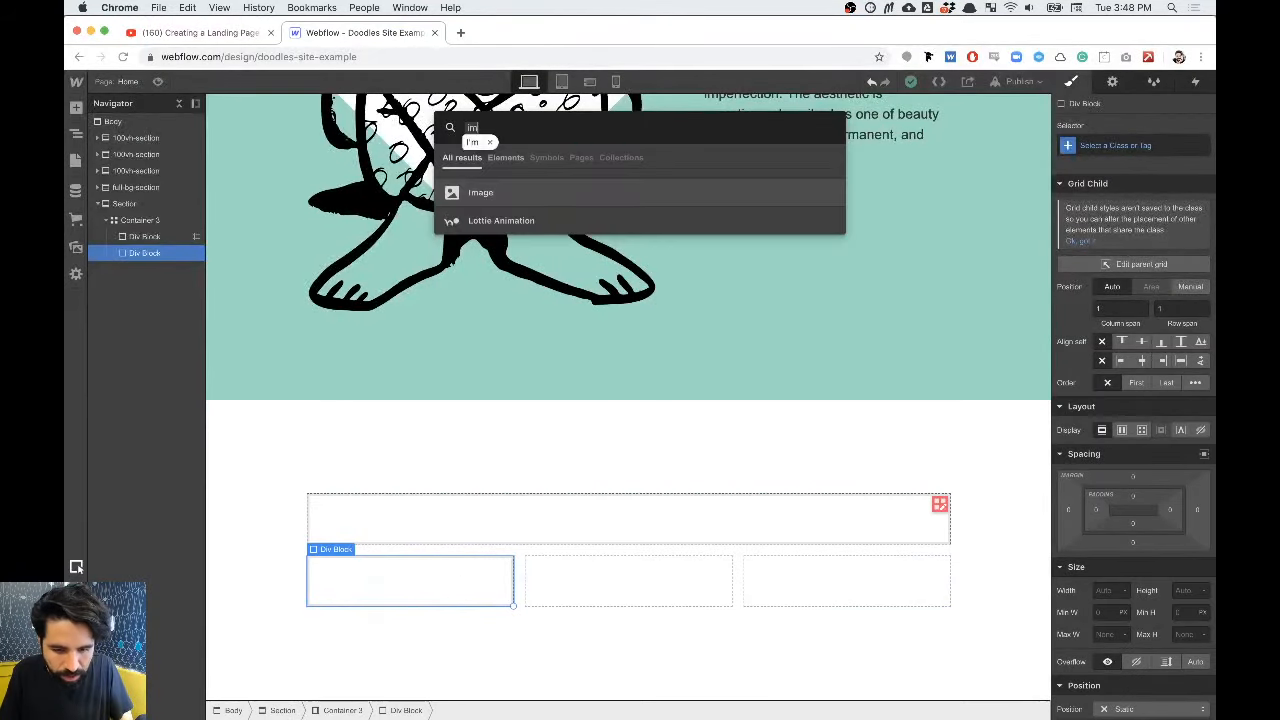
key(Return)
key(super+e)
text(h)
key(Return)
key(super+e)
text(pa)
key(Return)
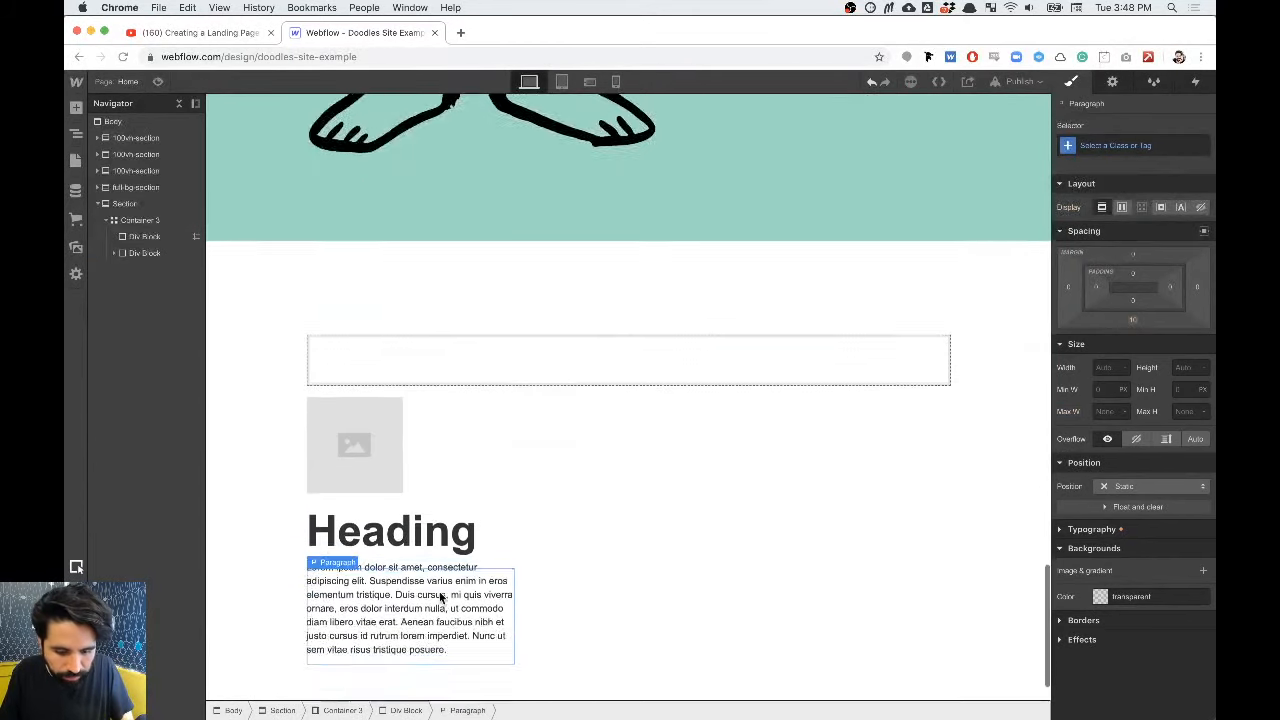
Step: Replace the column's placeholder image with the SVG asset of the dancing figure holding a camera
click(349, 396)
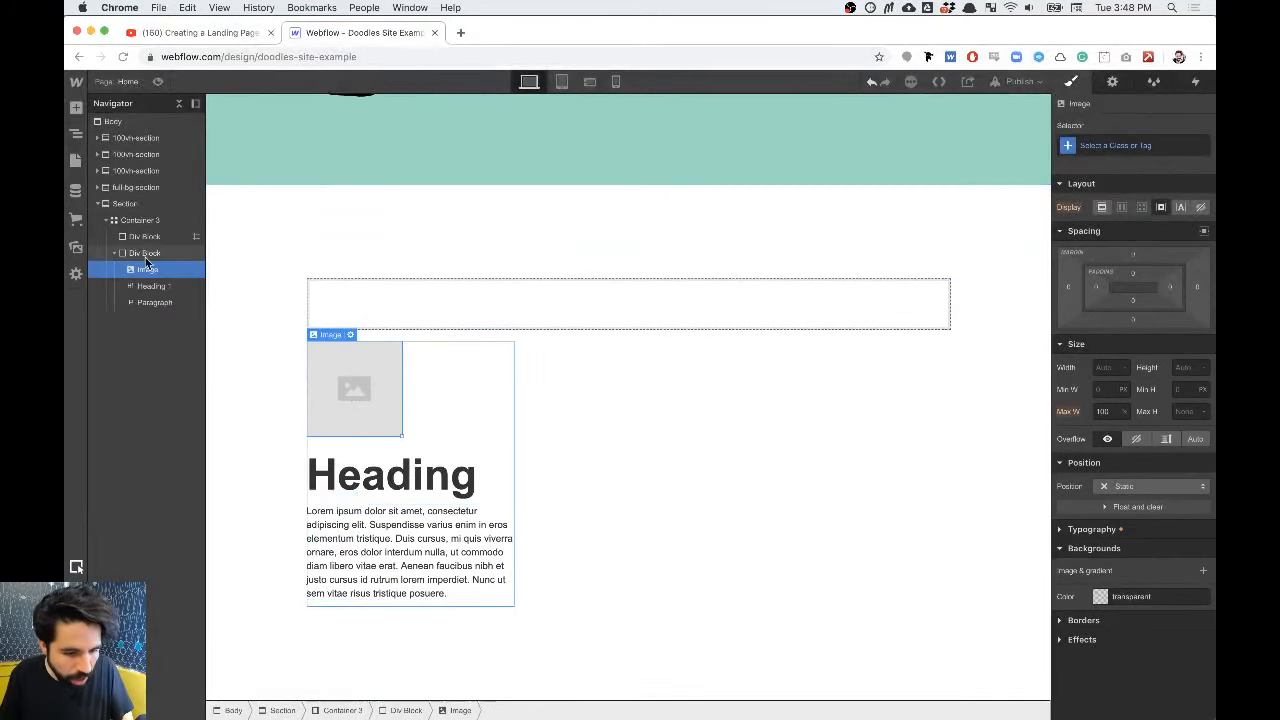
click(351, 335)
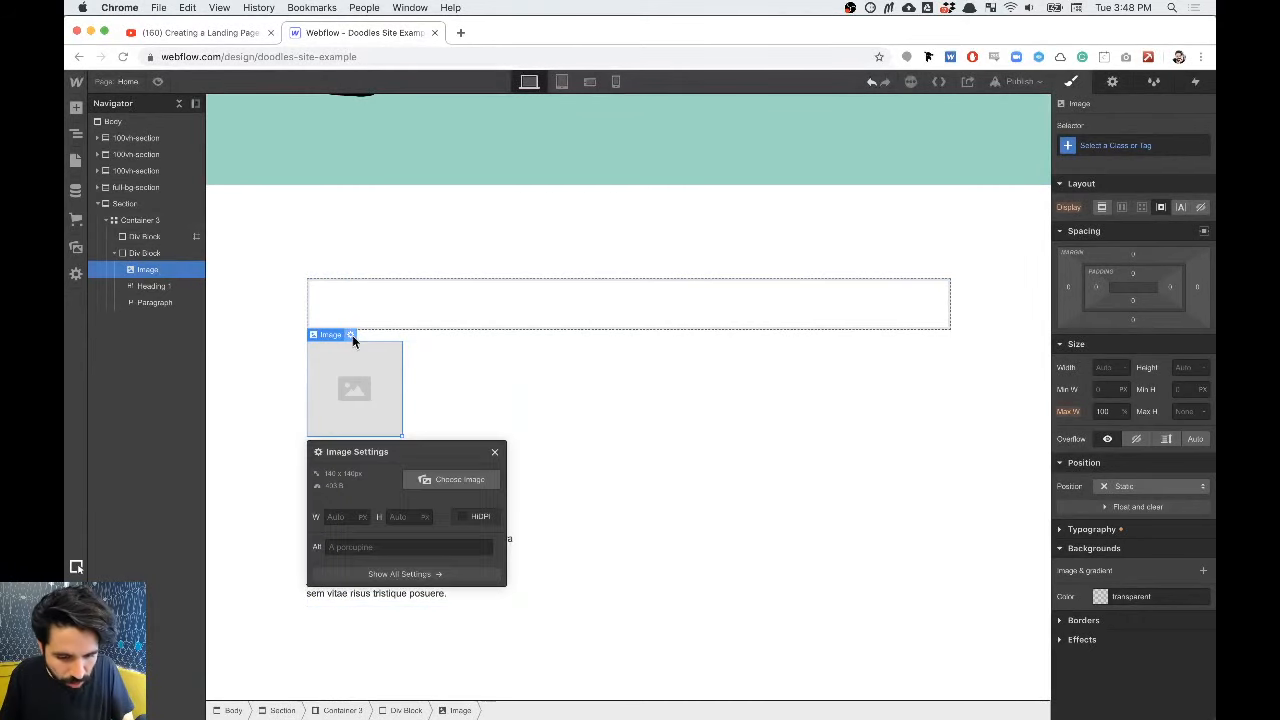
click(448, 480)
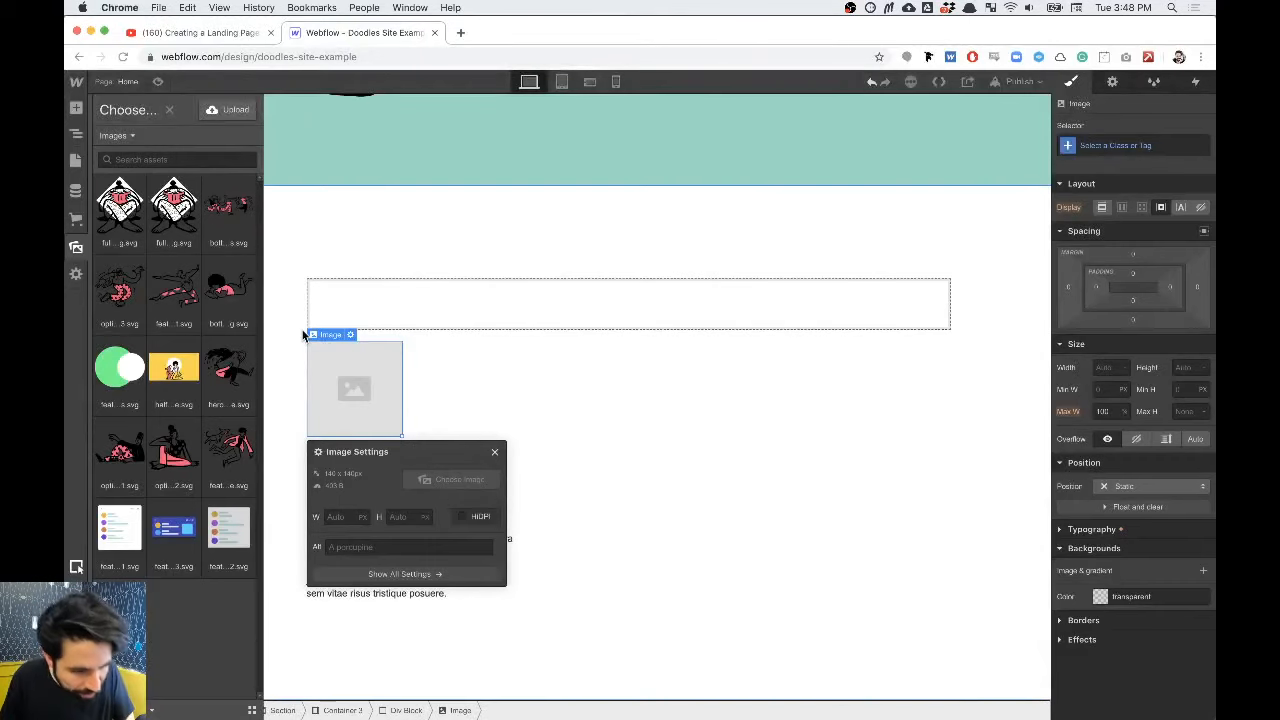
click(118, 292)
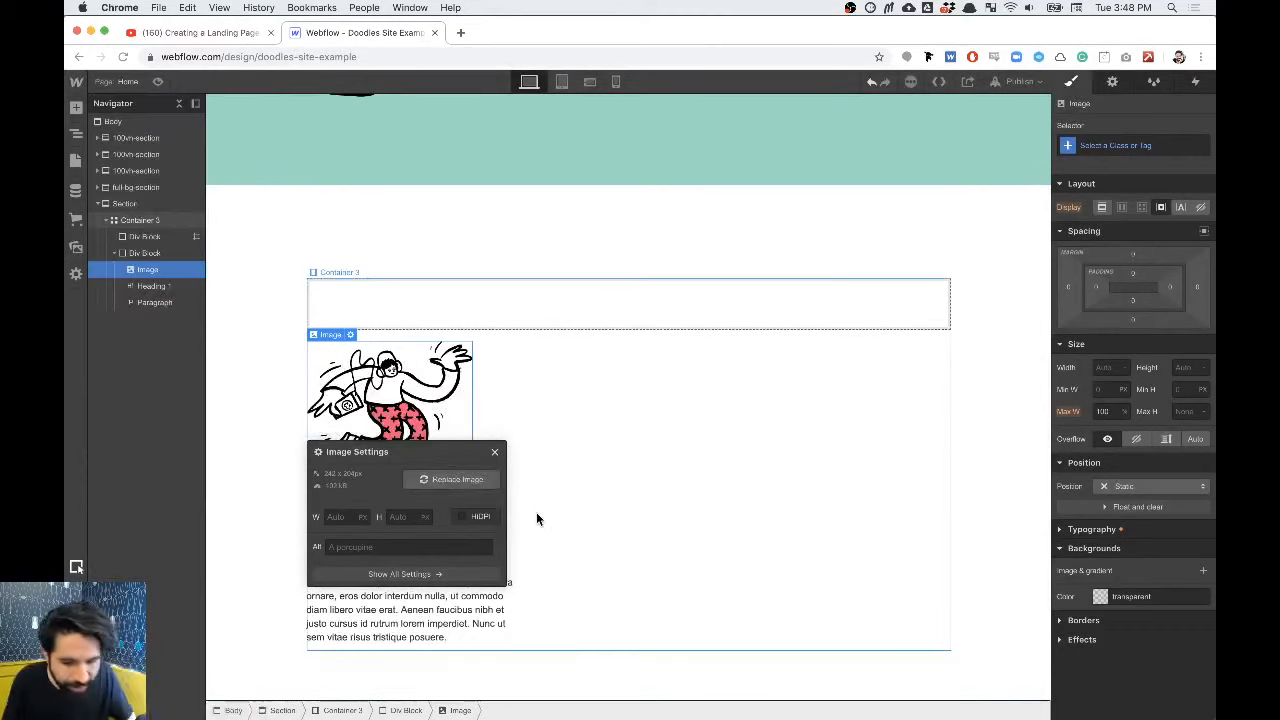
click(494, 452)
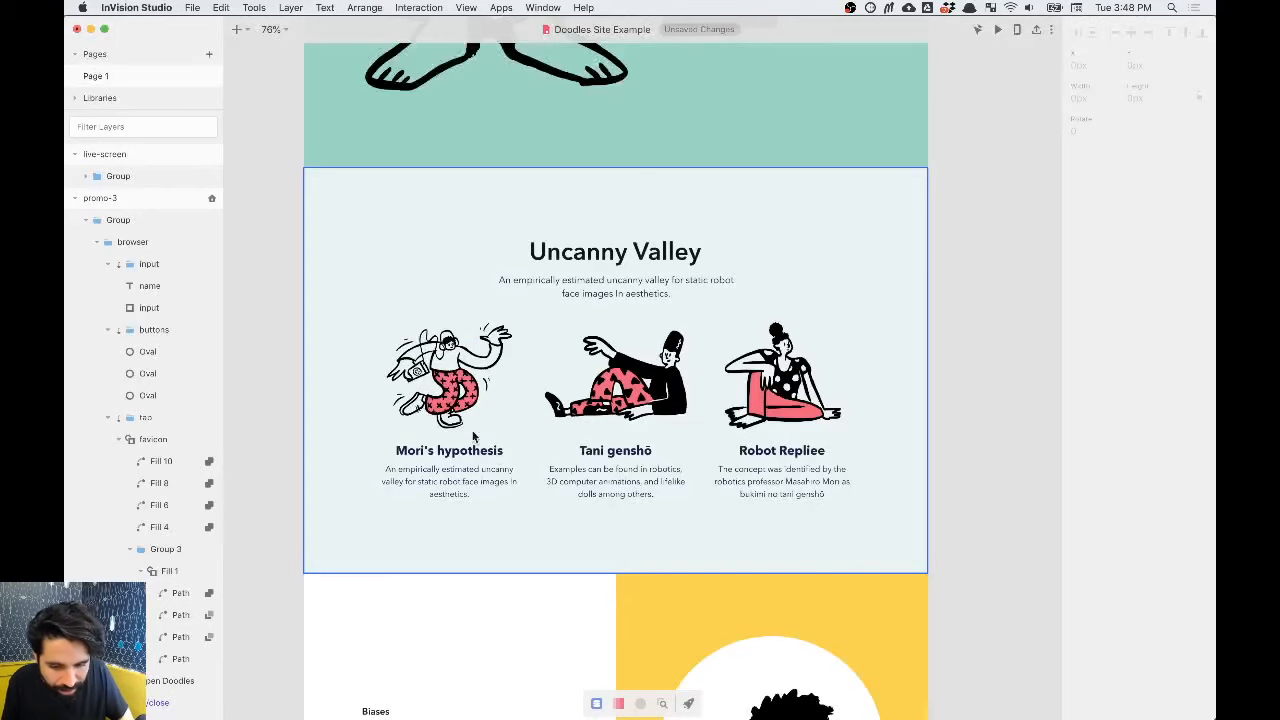
Step: Copy the title "Mori's hypothesis" from InVision Studio and replace the Webflow column's heading text with it
click(451, 452)
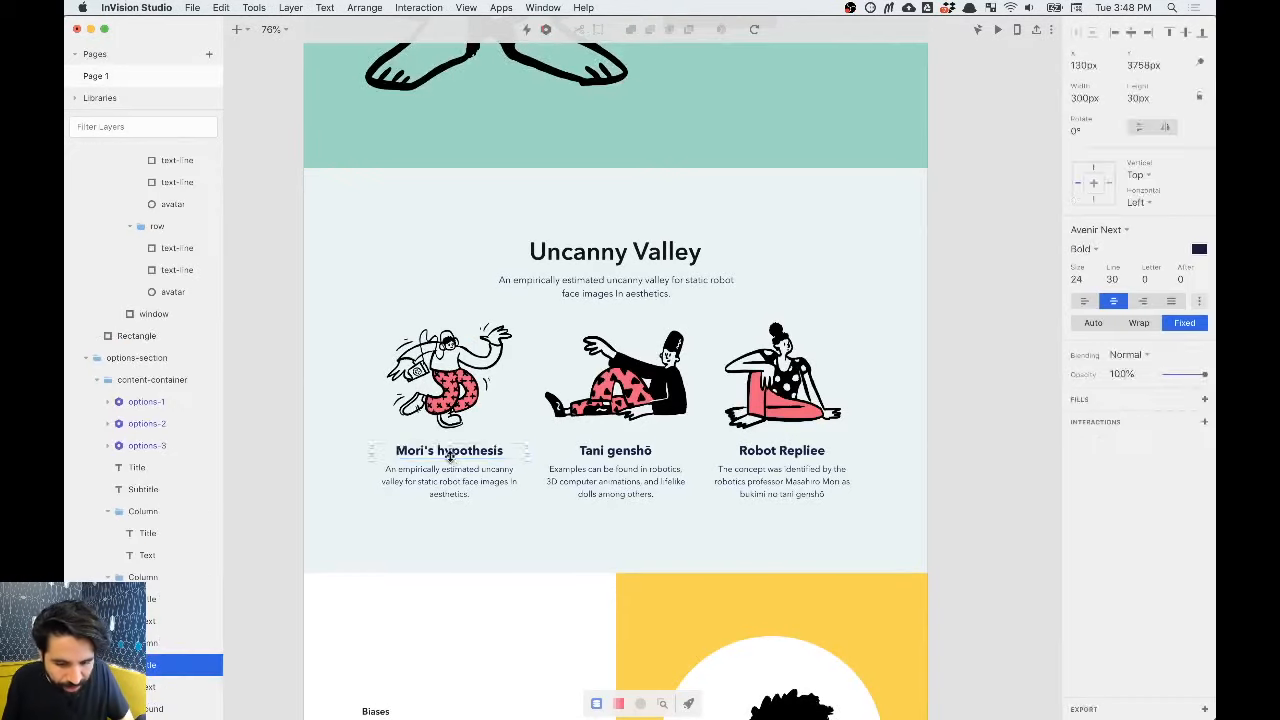
double_click(451, 452)
key(cmd+c)
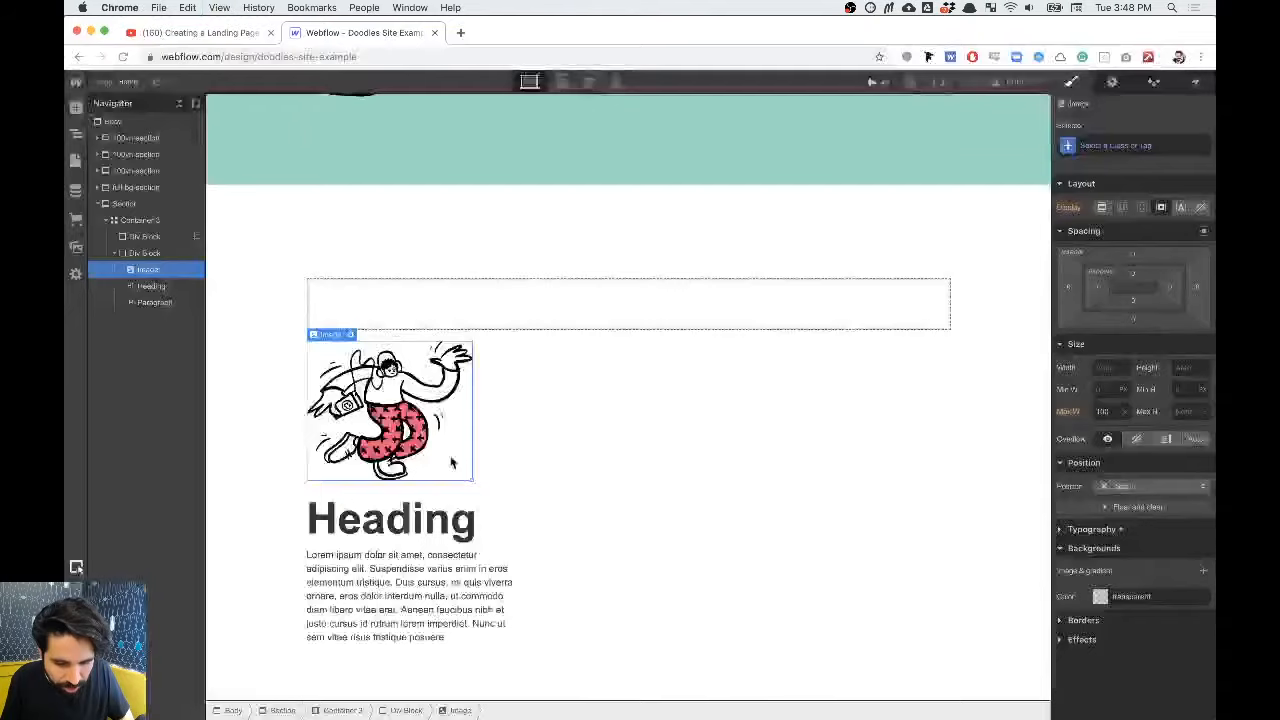
click(369, 525)
double_click(369, 525)
key(cmd+v)
Step: Copy the description under Mori's hypothesis from InVision Studio and replace the Webflow column's paragraph text with it
click(350, 642)
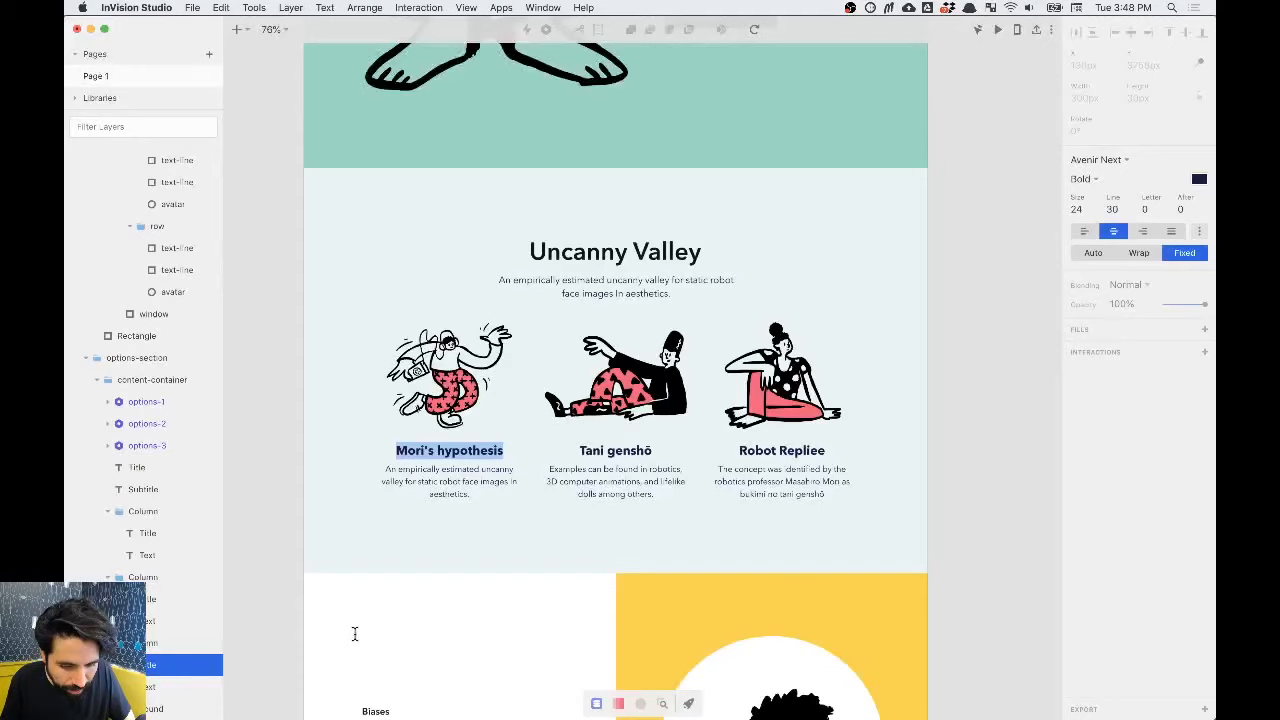
double_click(449, 480)
key(cmd+c)
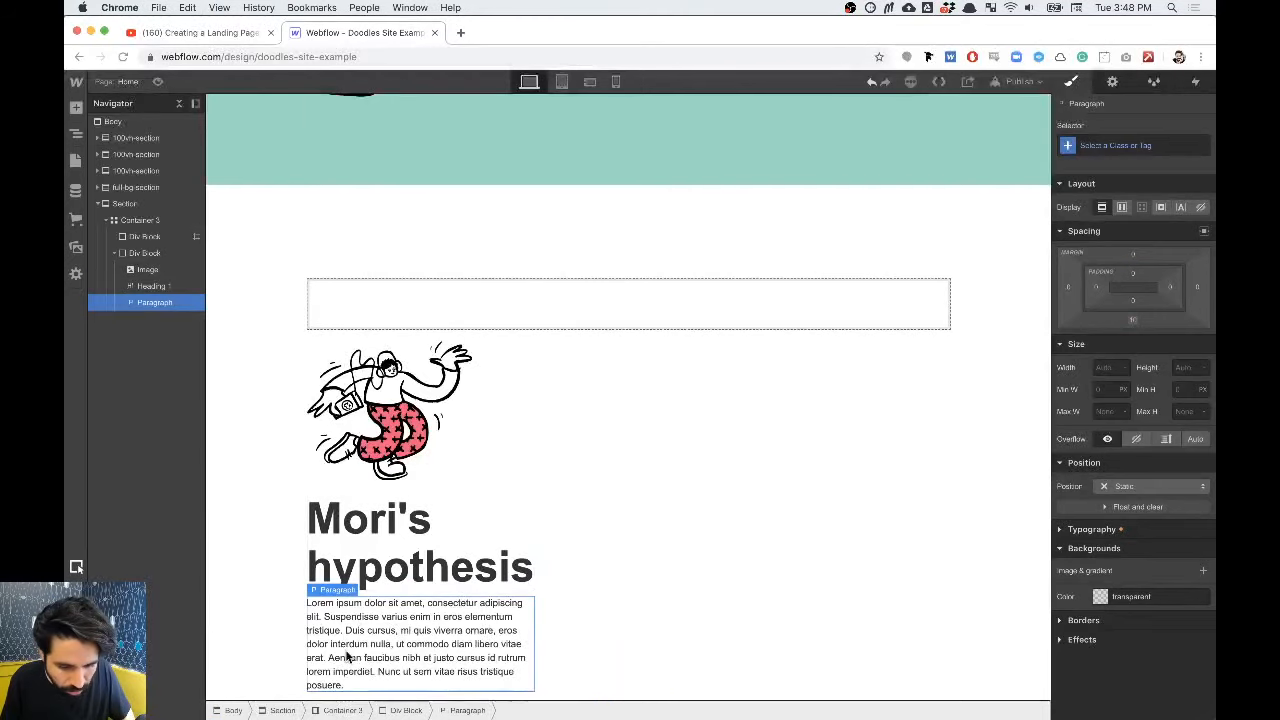
double_click(378, 638)
key(cmd+v)
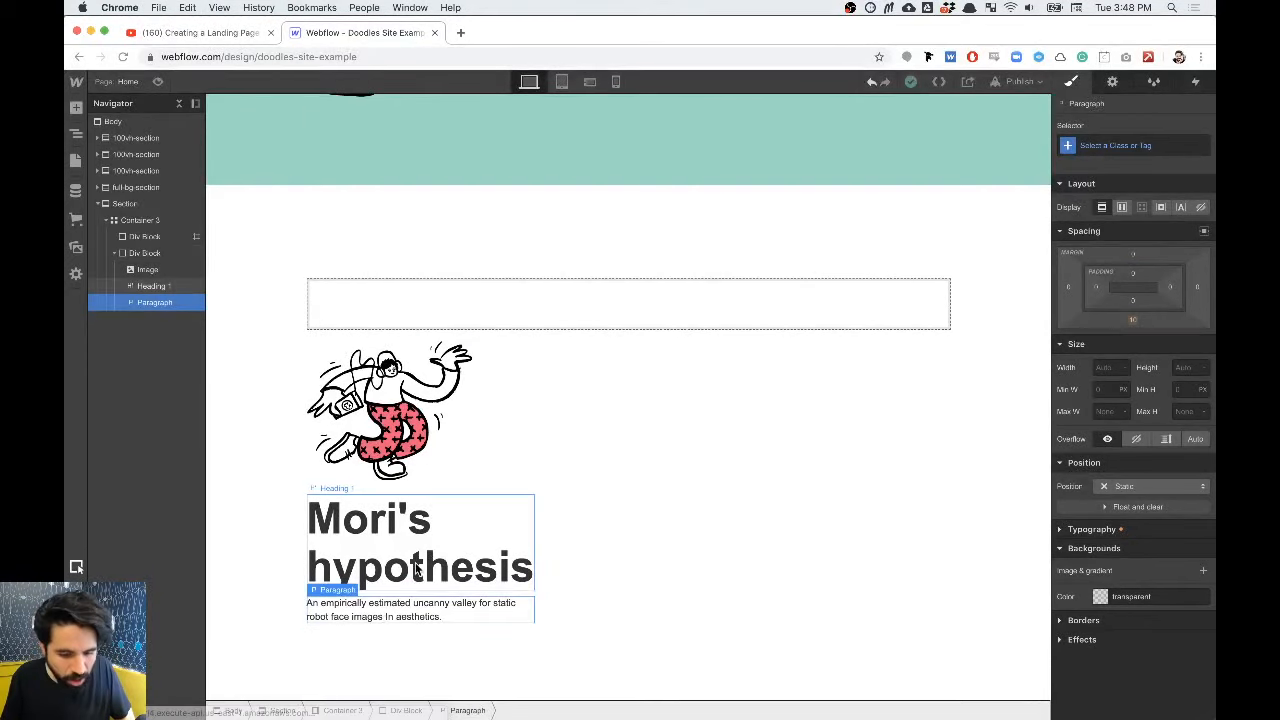
Step: Try the H3 type on the Mori's hypothesis heading, check the title's size in InVision Studio, and set the heading to H4
click(417, 567)
click(365, 489)
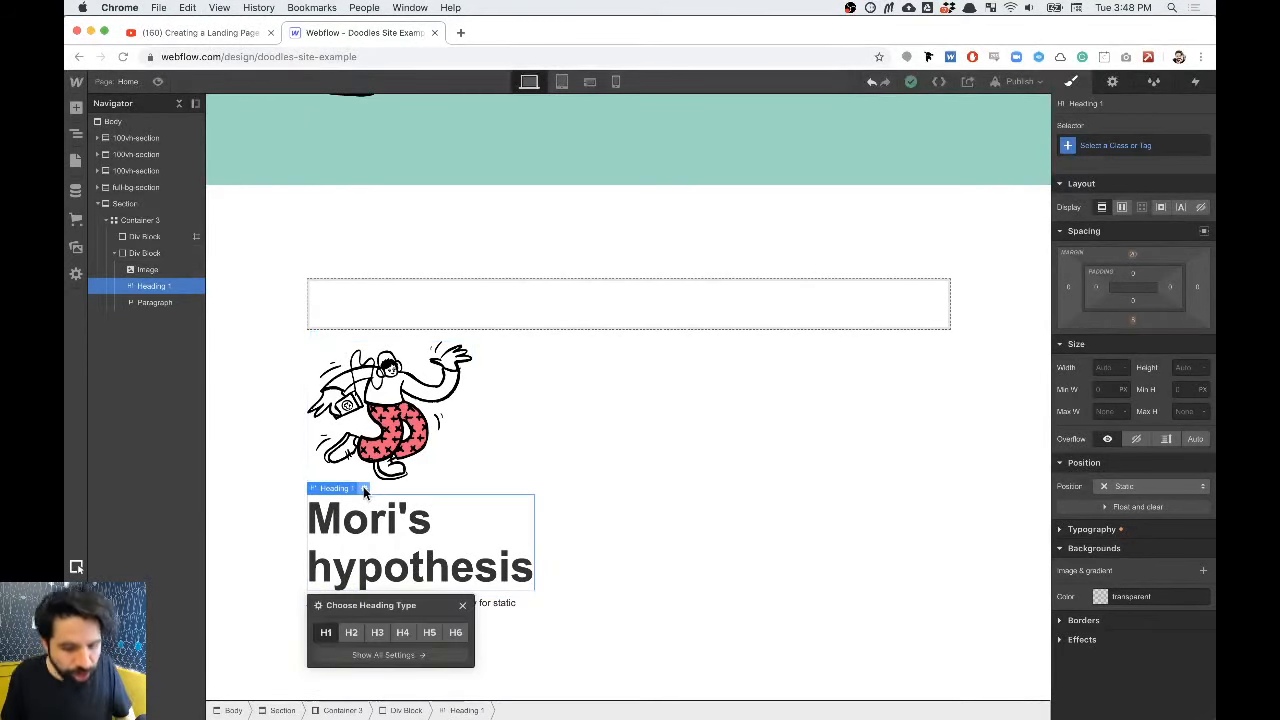
click(377, 632)
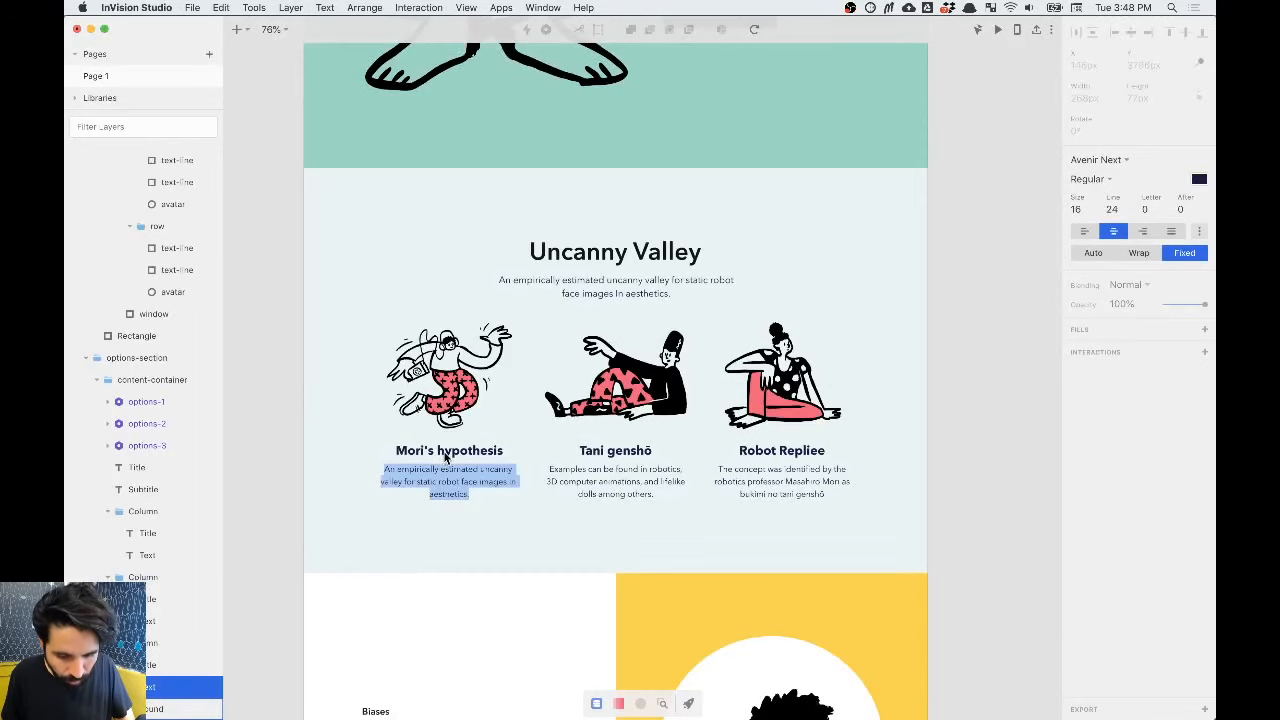
click(448, 453)
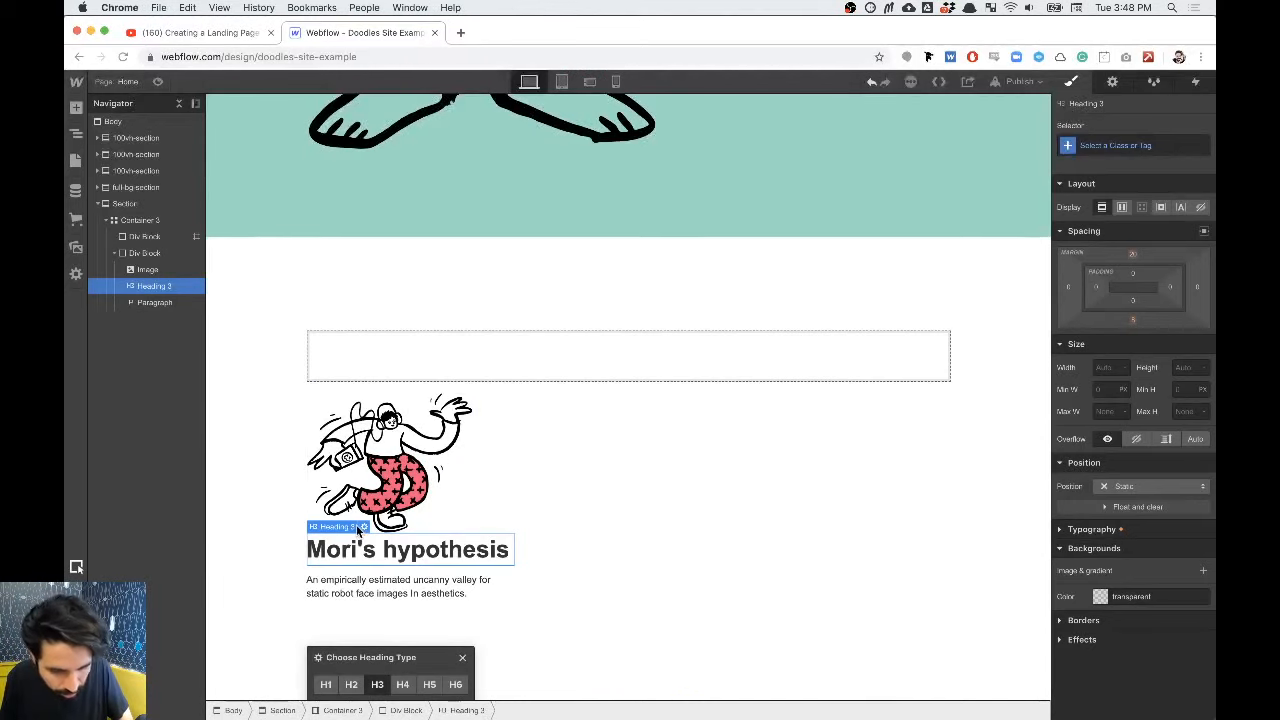
click(402, 684)
Step: Compare the first column's heading and paragraph styling in Webflow with the text settings in InVision Studio
click(400, 590)
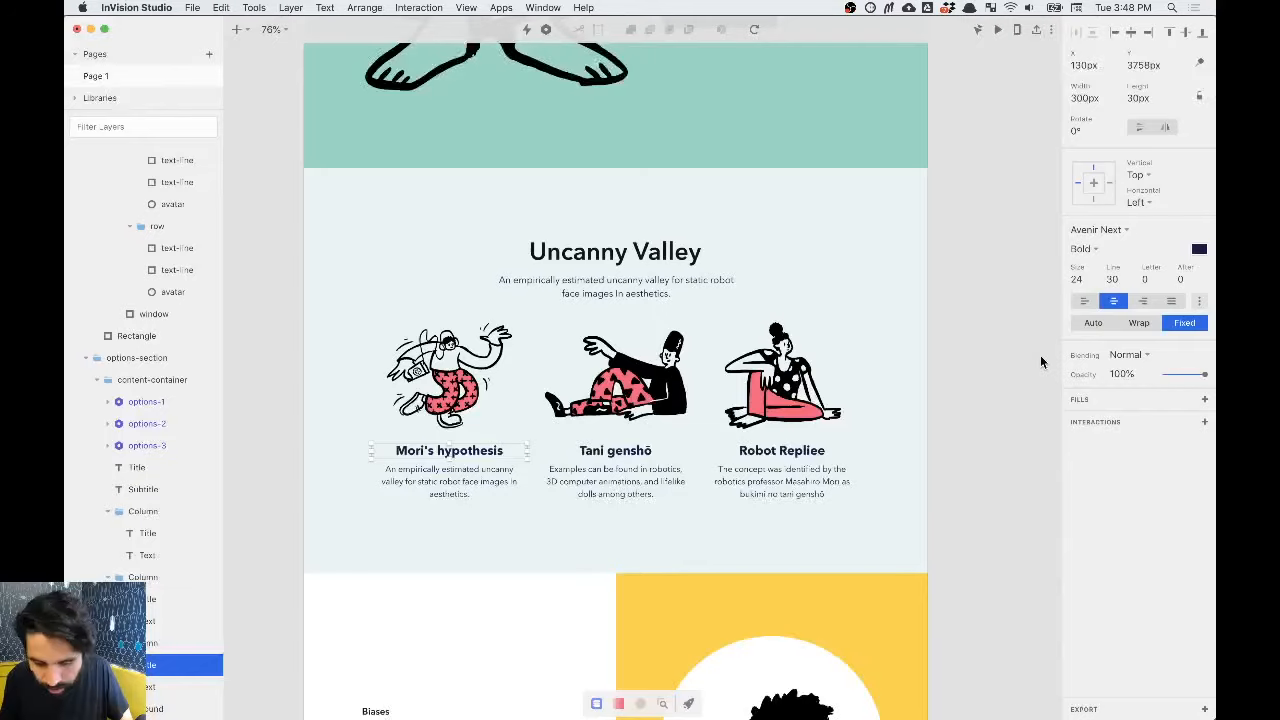
click(578, 484)
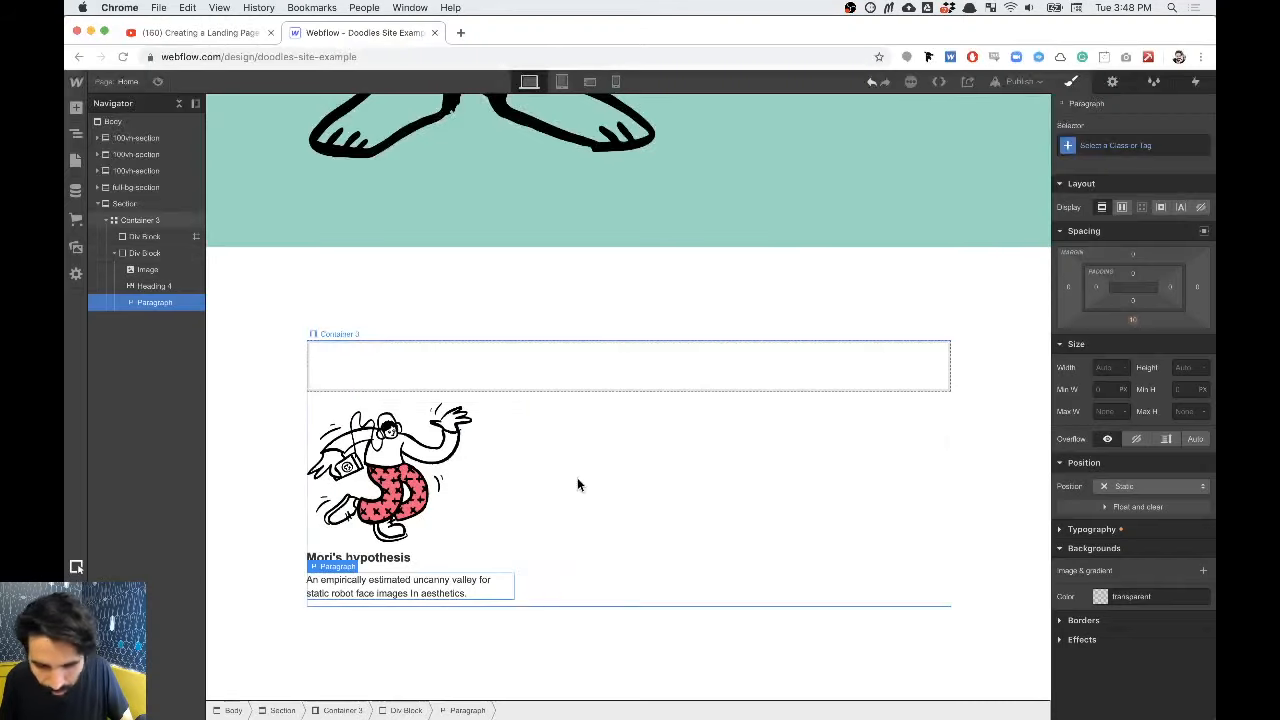
click(380, 559)
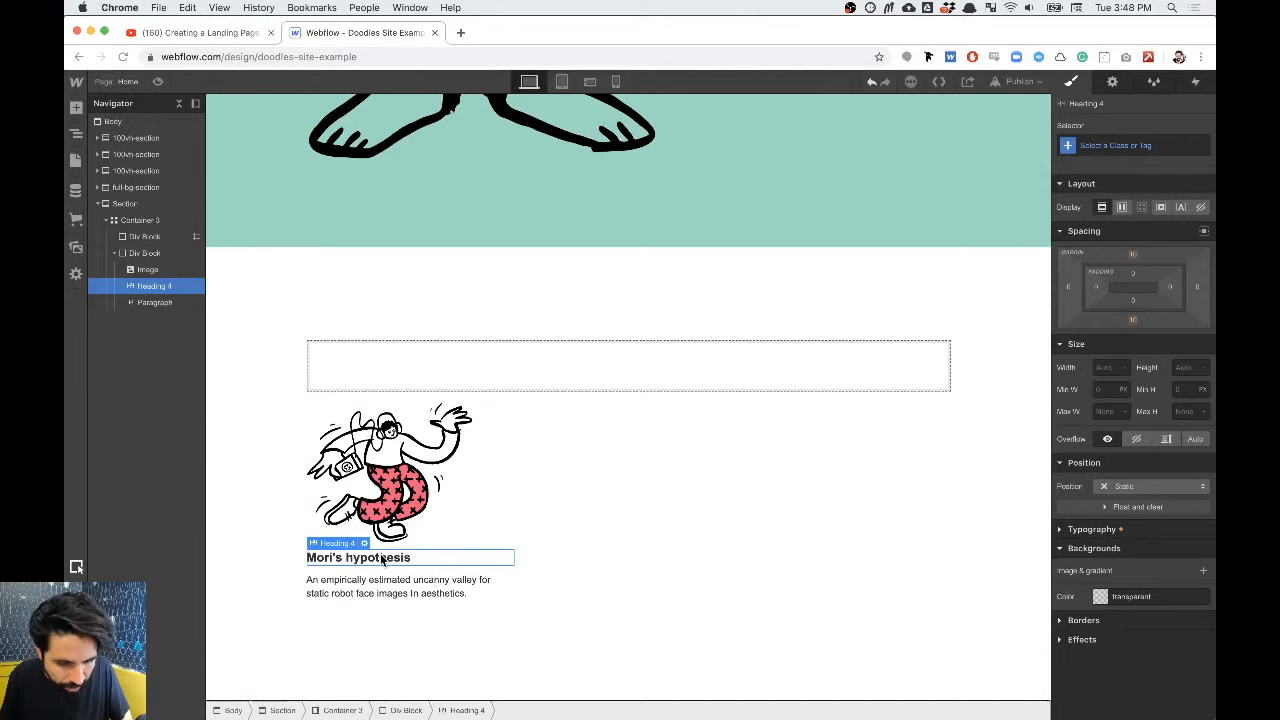
click(403, 592)
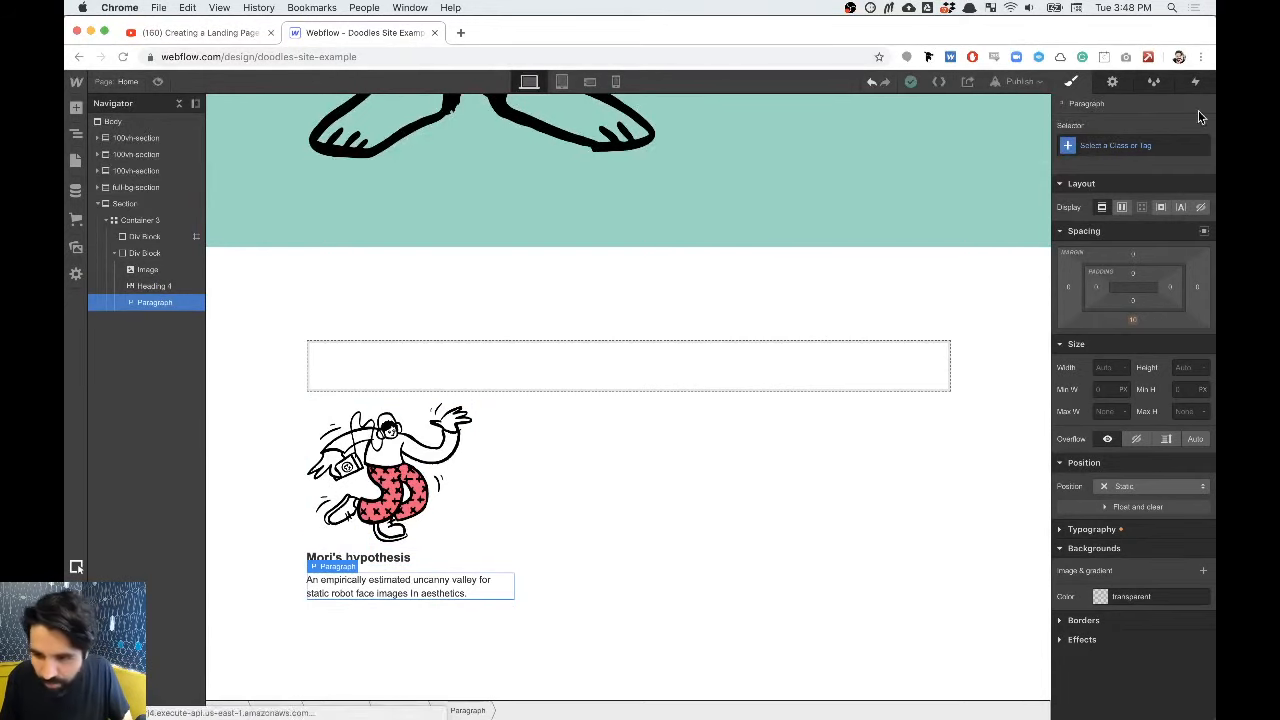
click(1134, 147)
key(Escape)
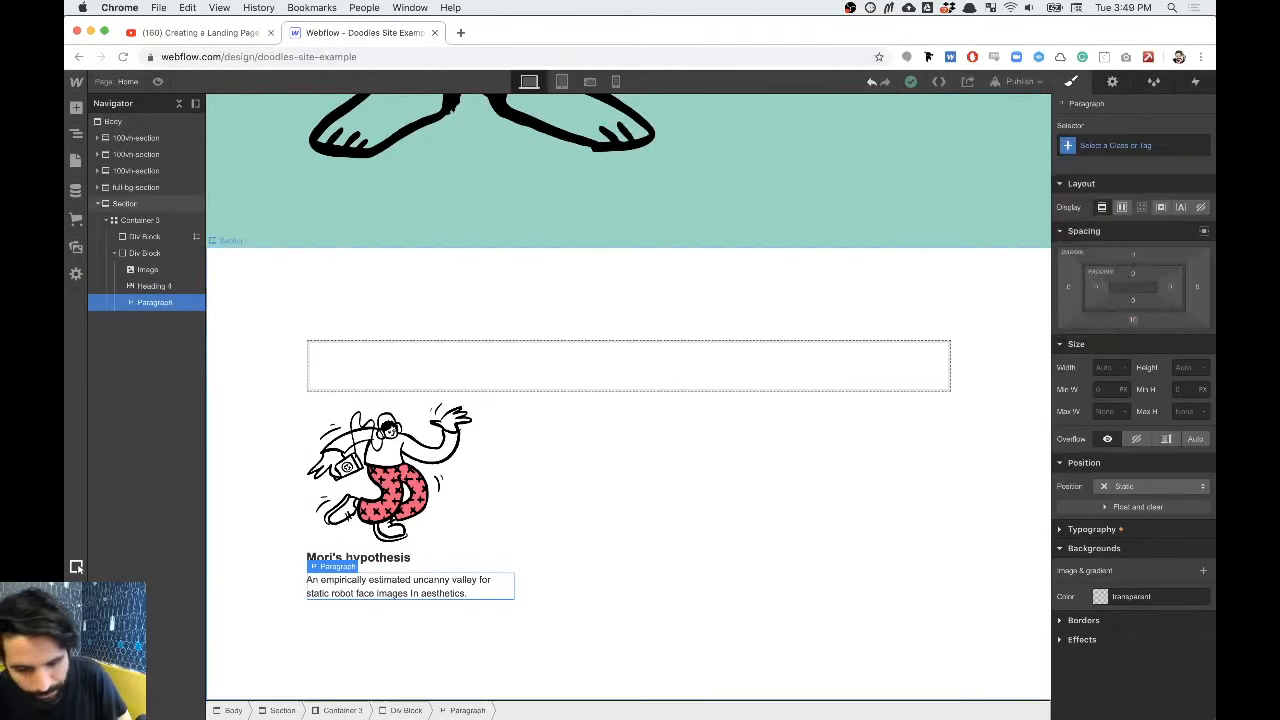
Step: Set the Body (All Pages) typography to a 16 px font size and a 1.5 em line height
click(129, 122)
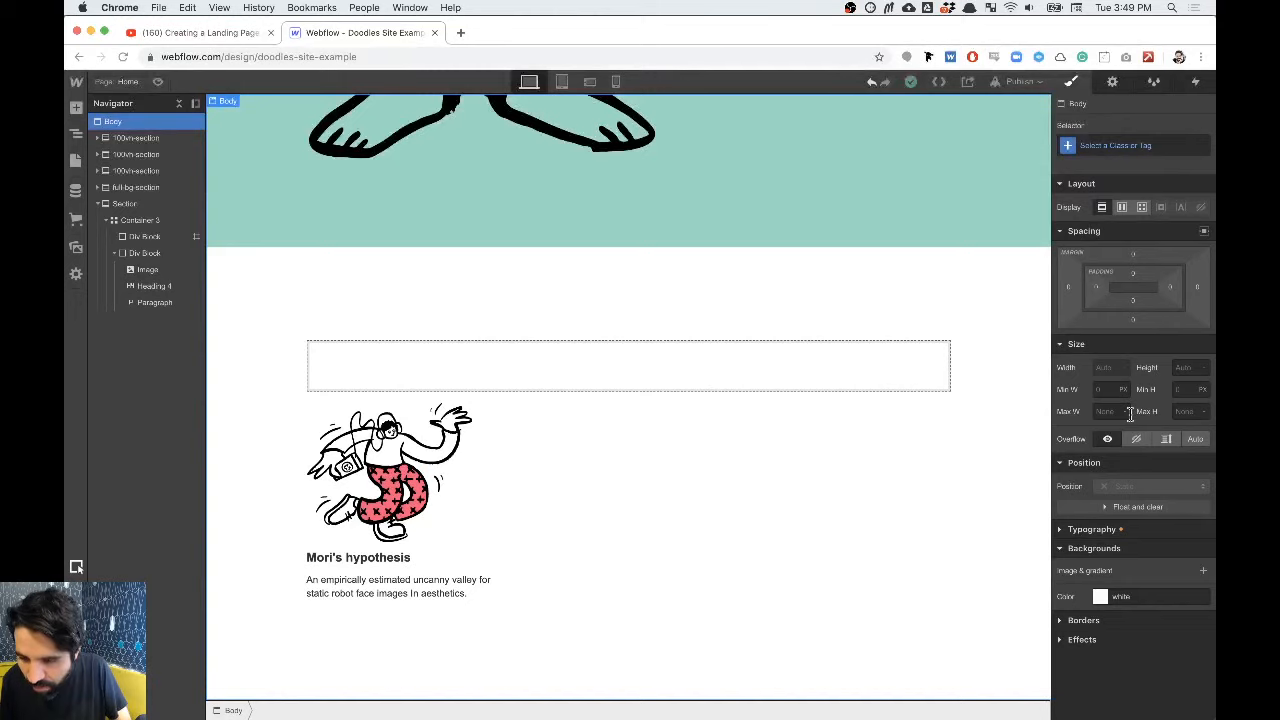
click(1102, 530)
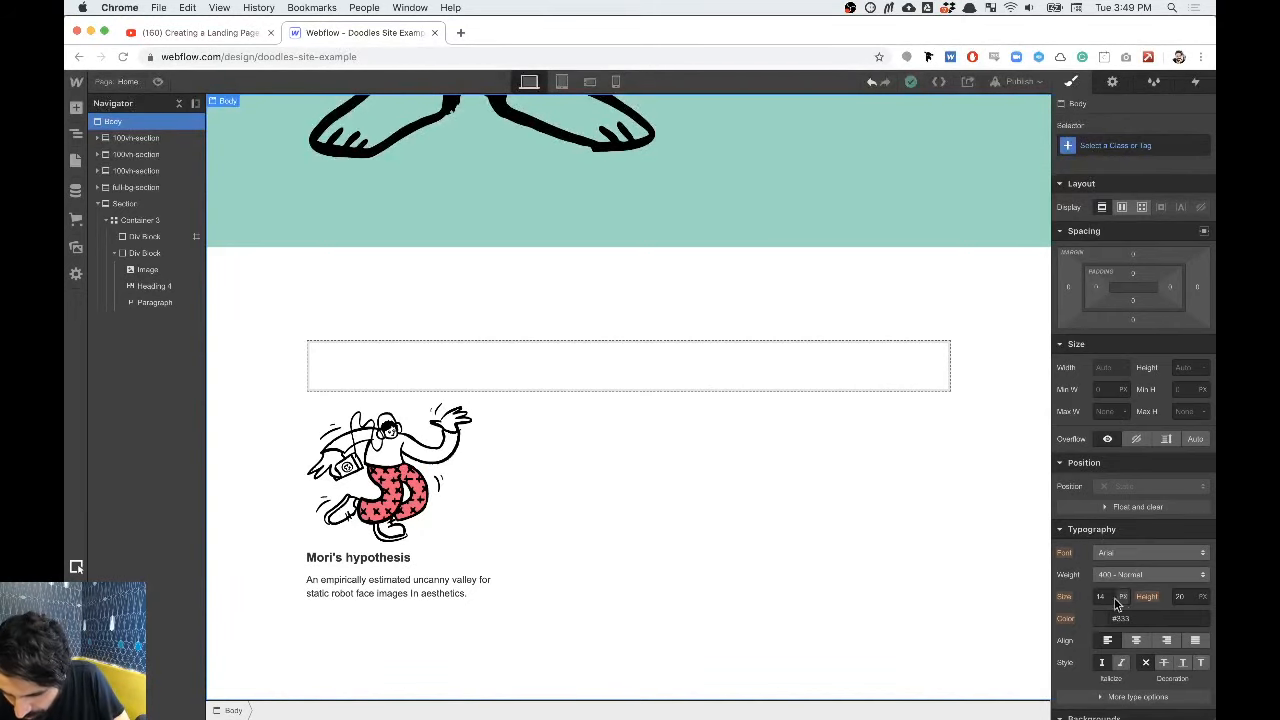
click(1126, 147)
click(1095, 224)
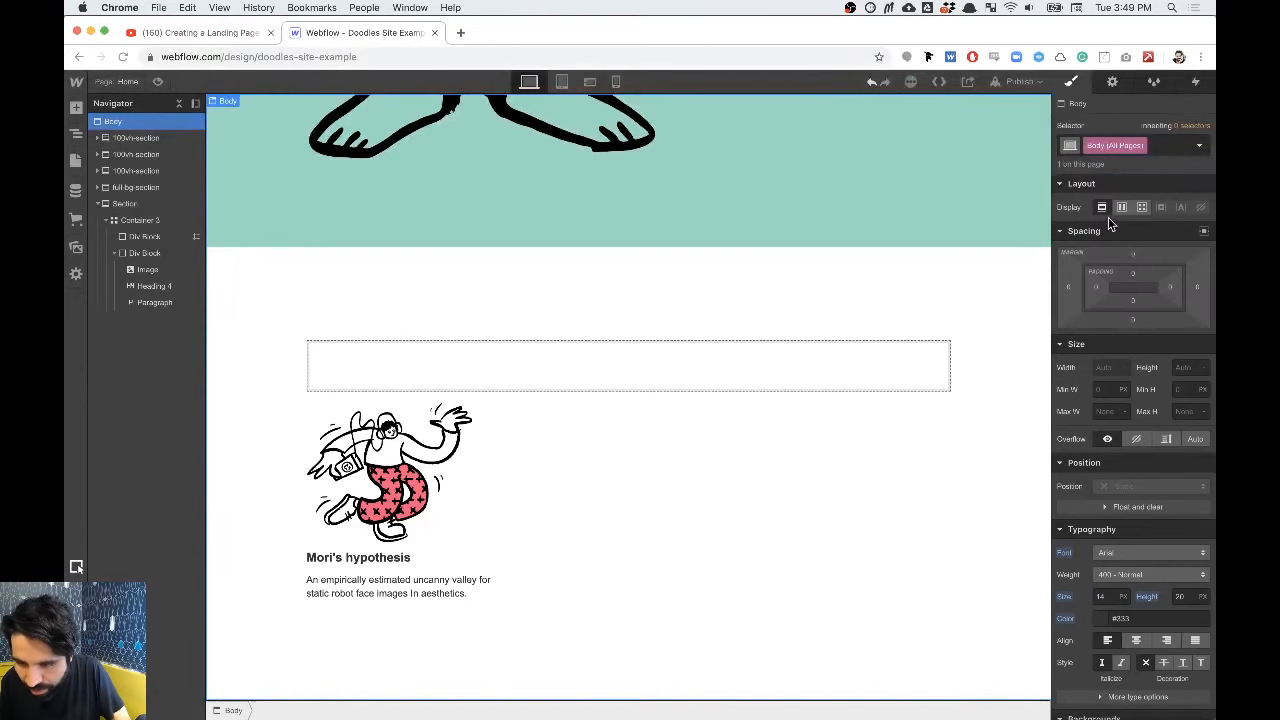
text(1)
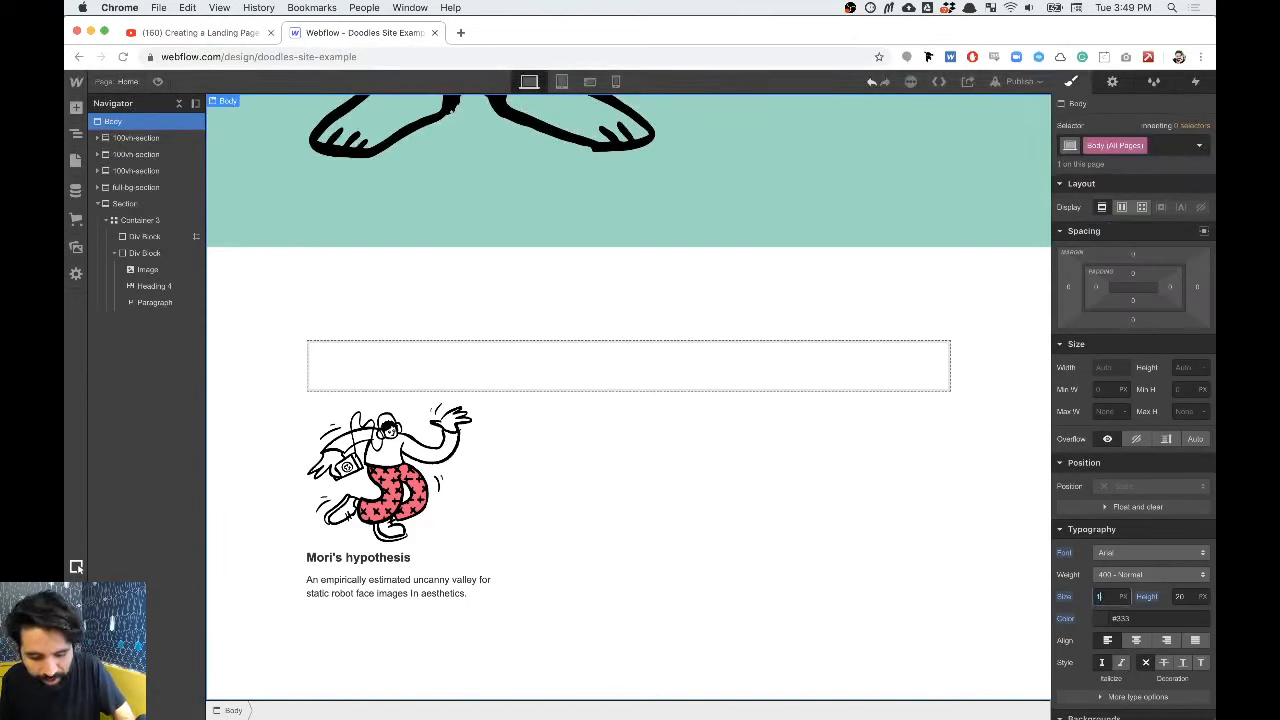
text(6)
click(1182, 597)
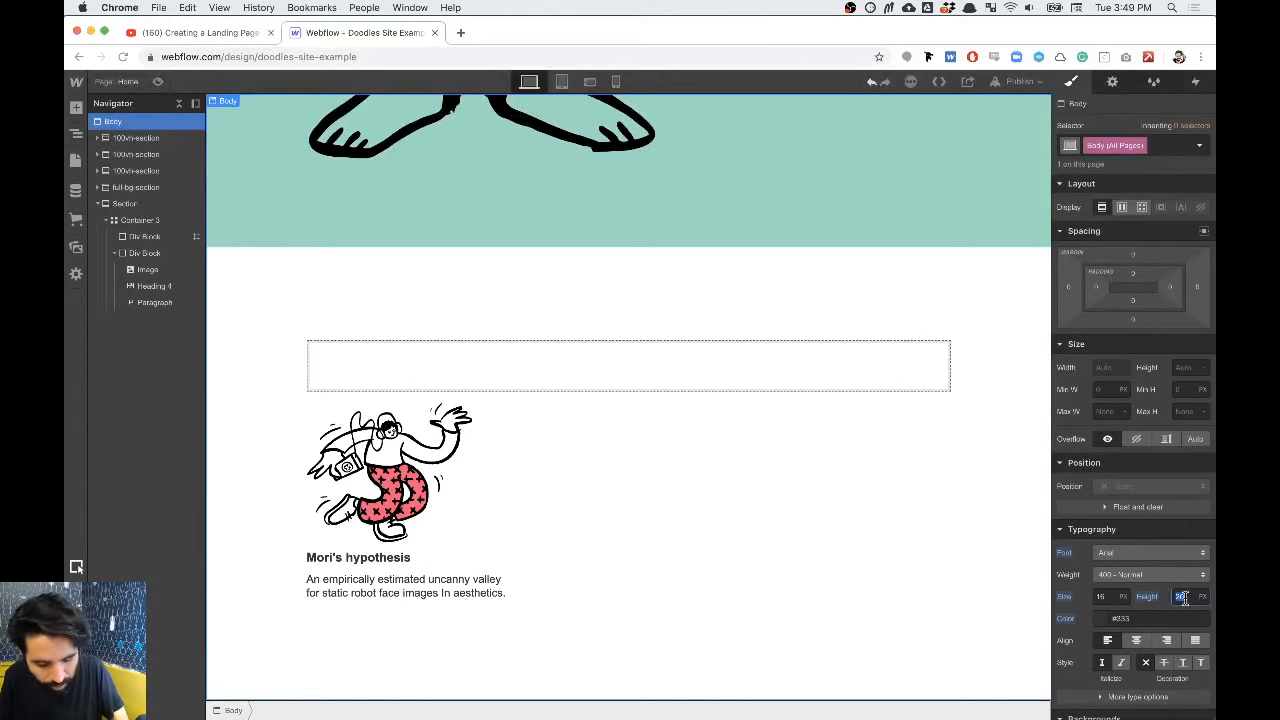
key(Return)
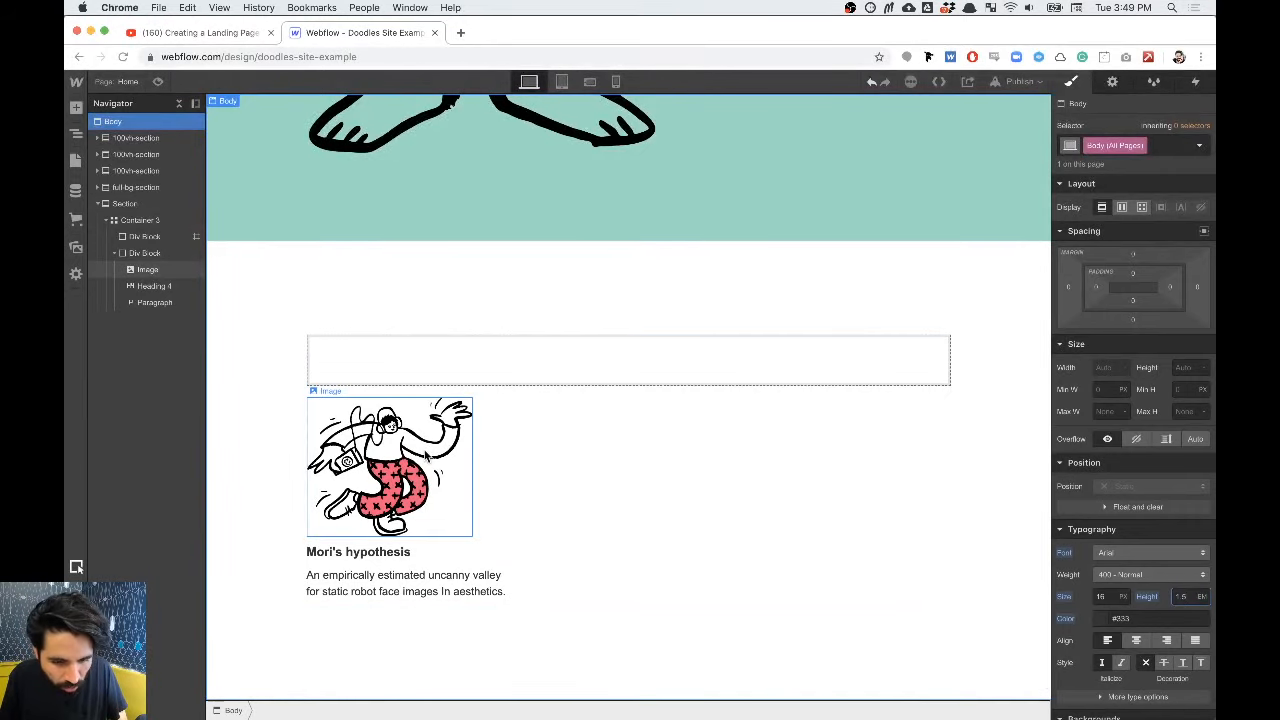
scroll(424, 456, up, 15)
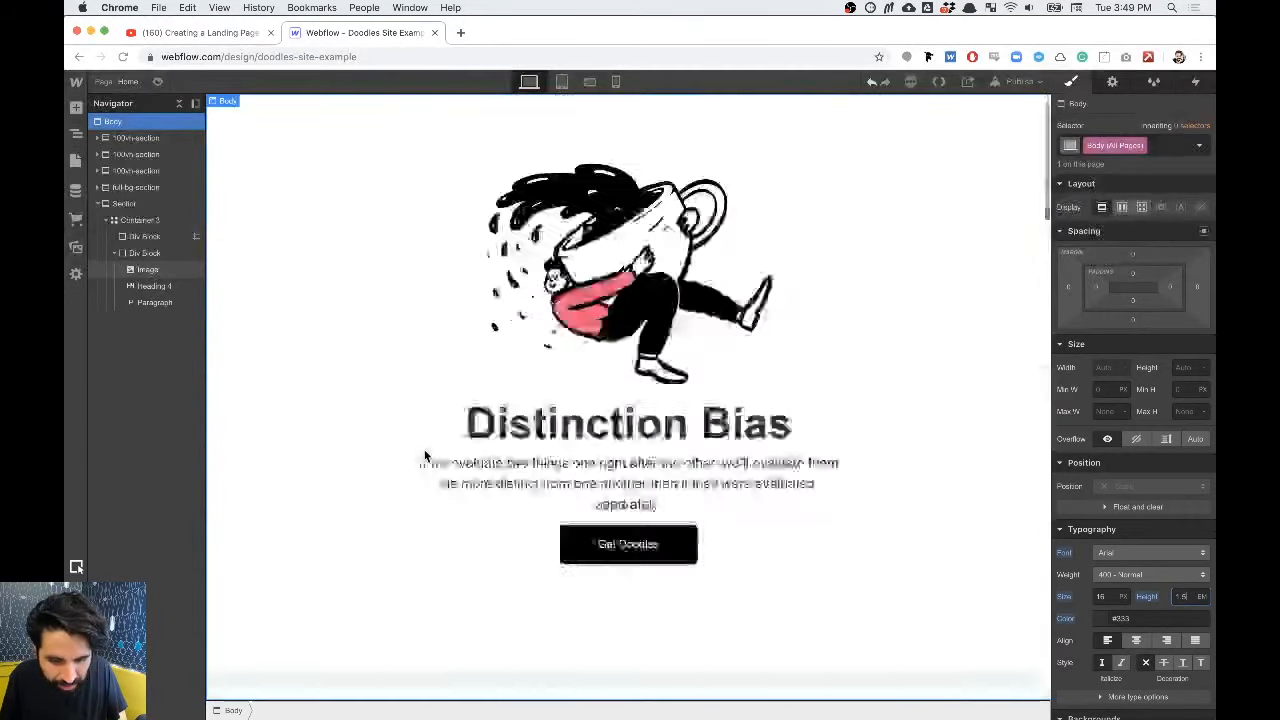
scroll(424, 456, down, 15)
Step: Center-align the text of the first column's div block and compare it with the InVision Studio design
click(410, 486)
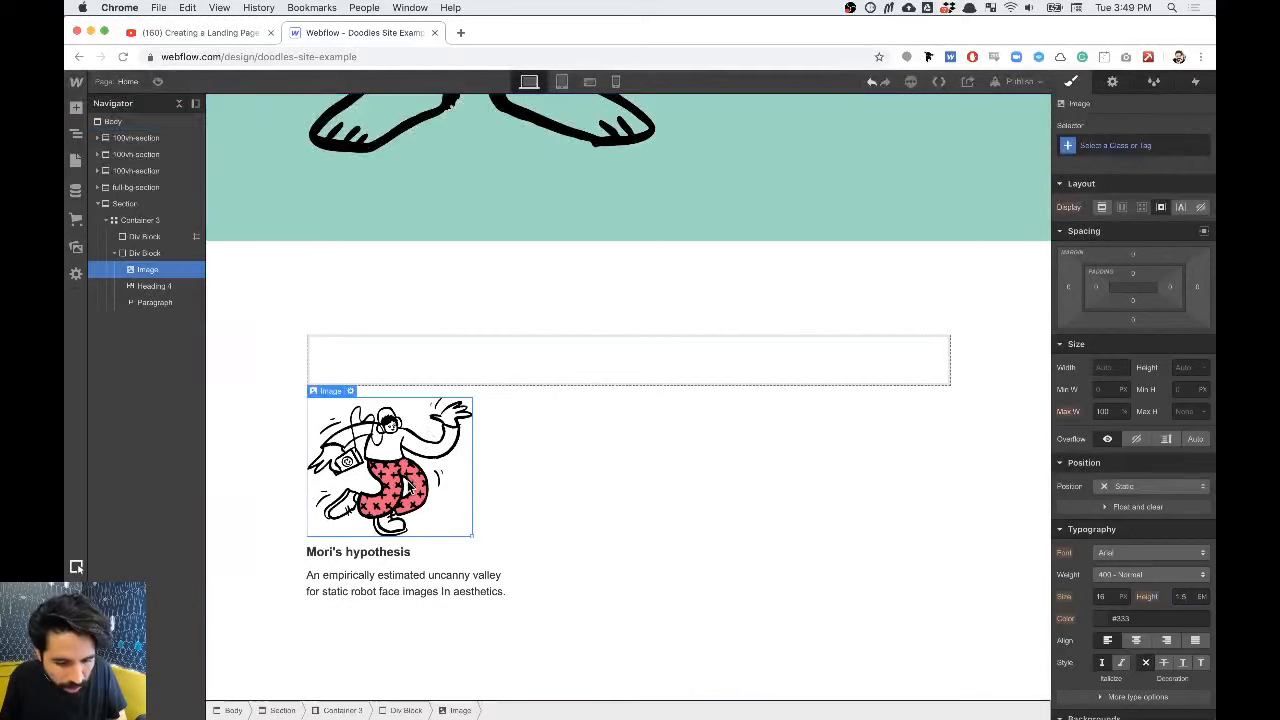
click(150, 256)
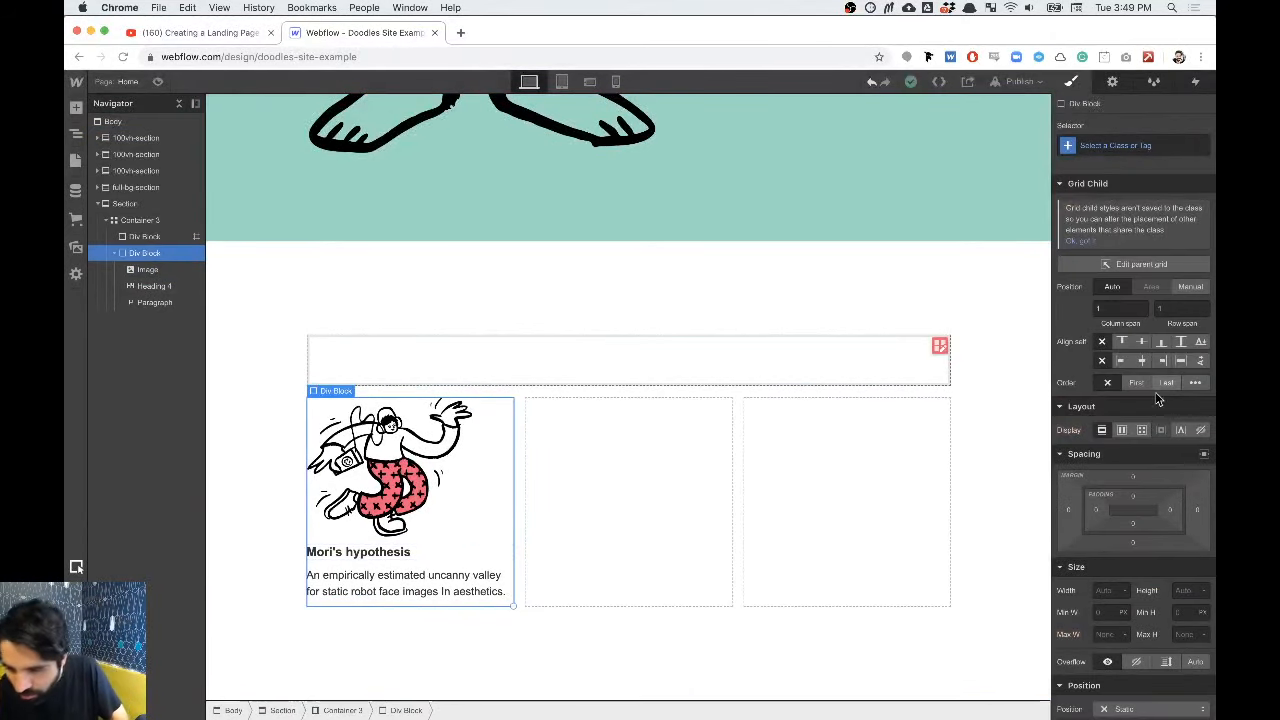
scroll(1131, 540, down, 5)
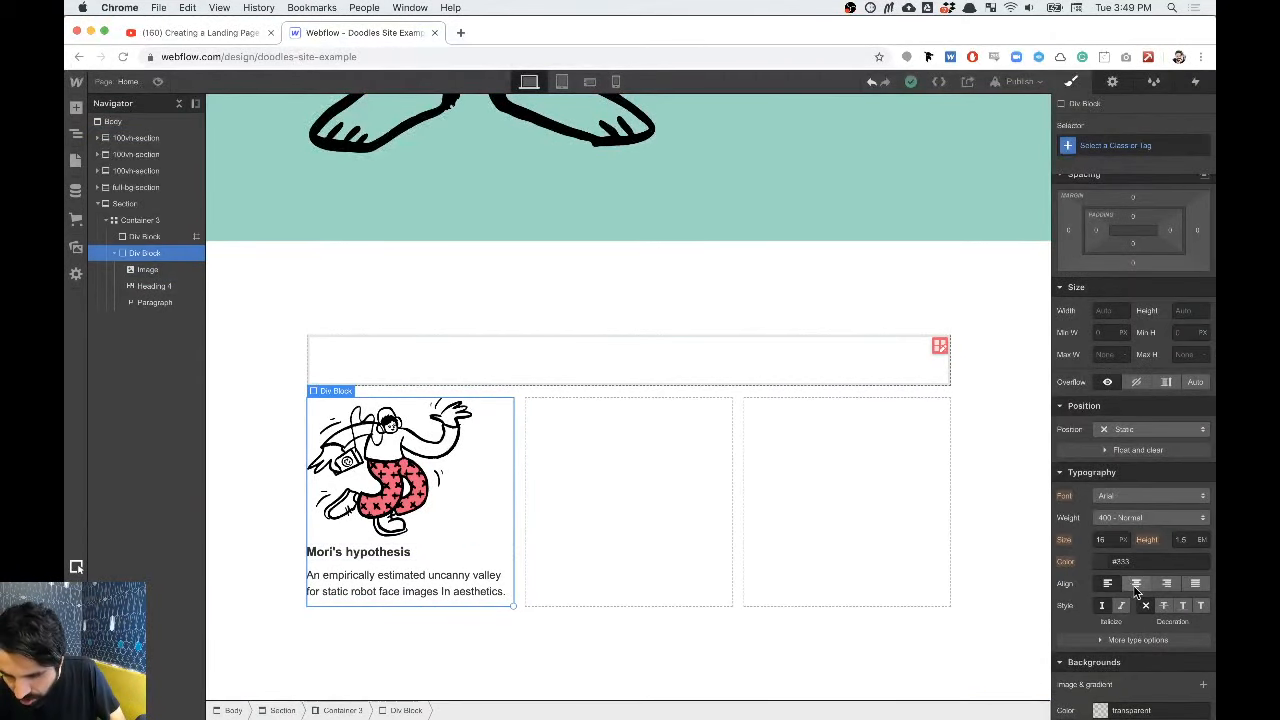
click(1136, 585)
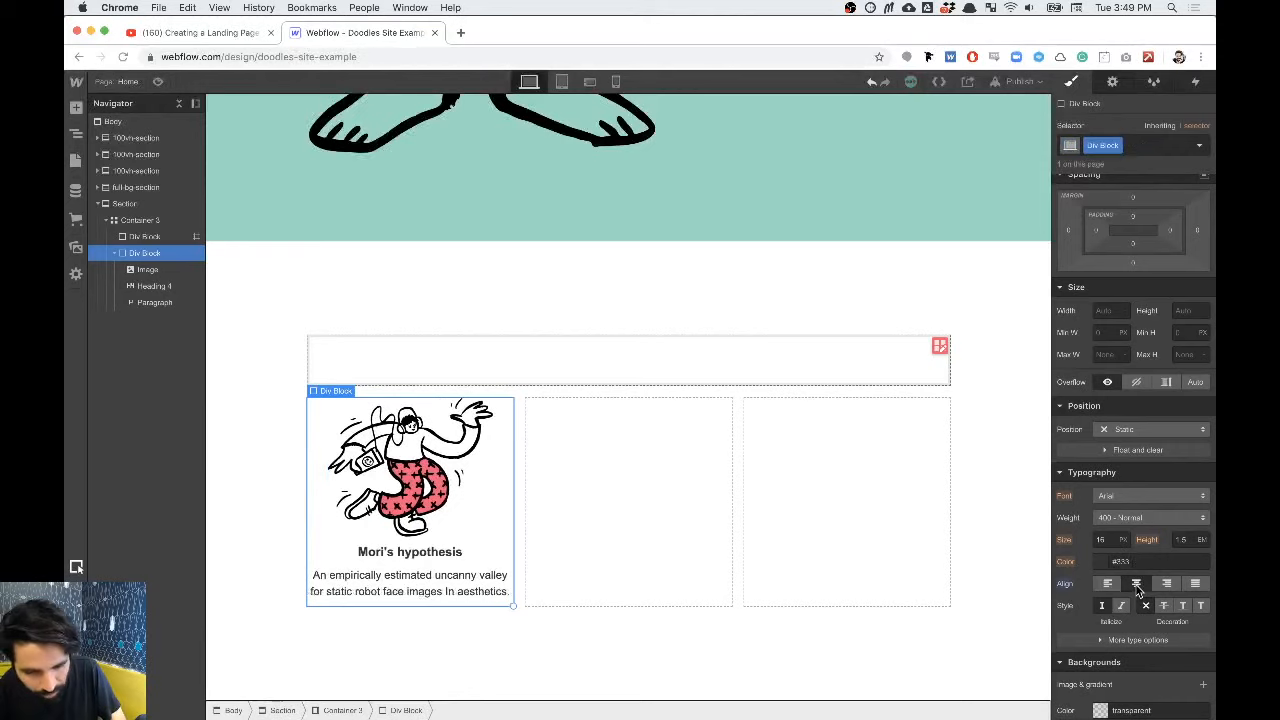
key(super+Tab)
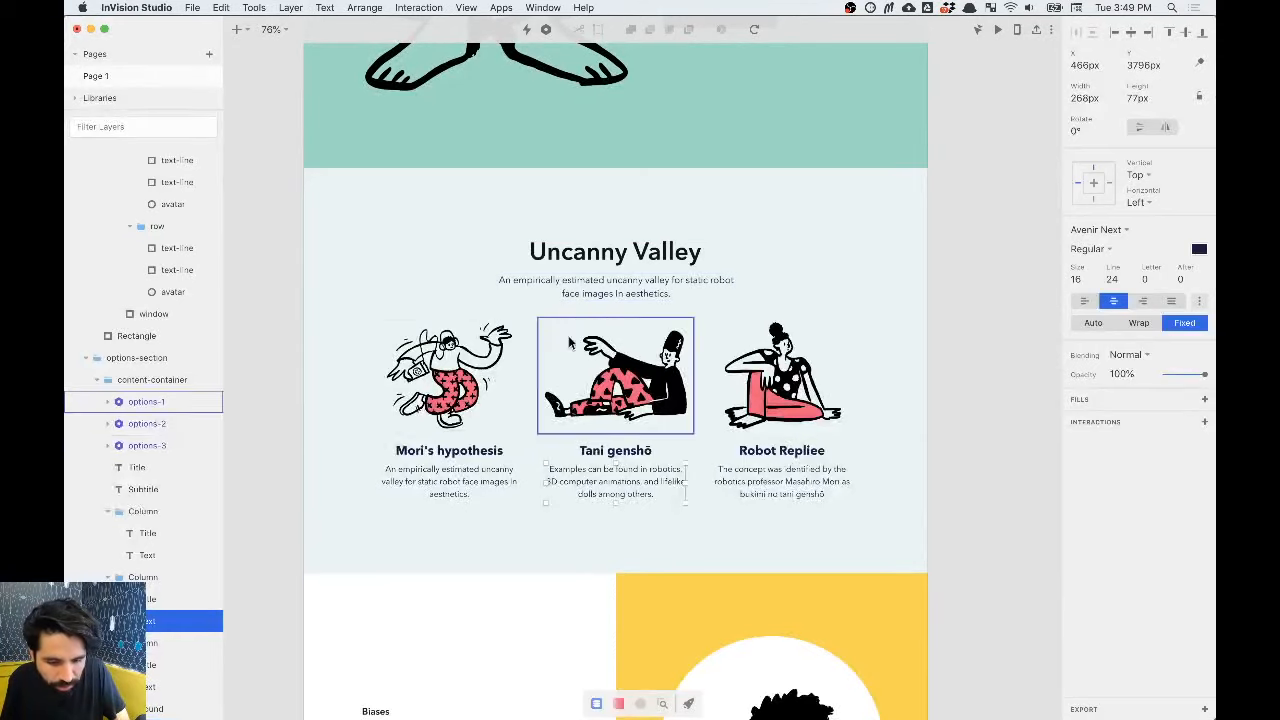
key(super+Tab)
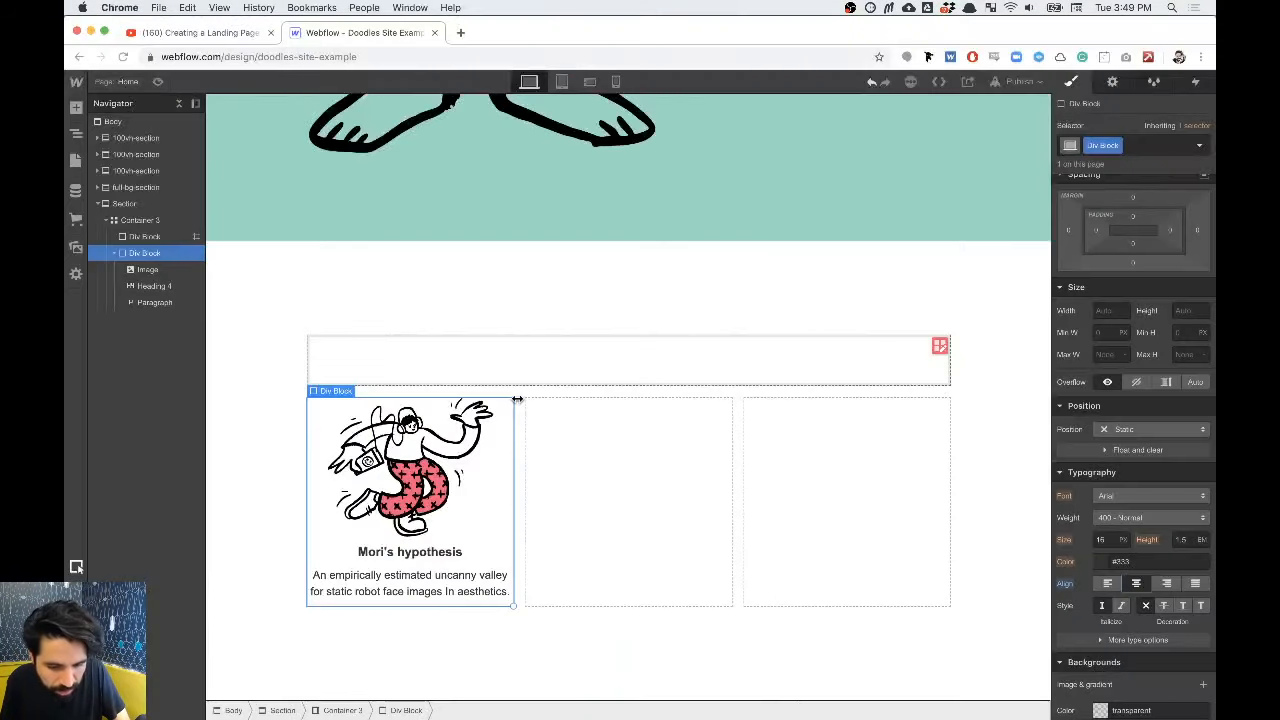
Step: Try the H3 type on the centered Mori's hypothesis heading and return it to H4
click(447, 560)
scroll(1152, 306, up, 2)
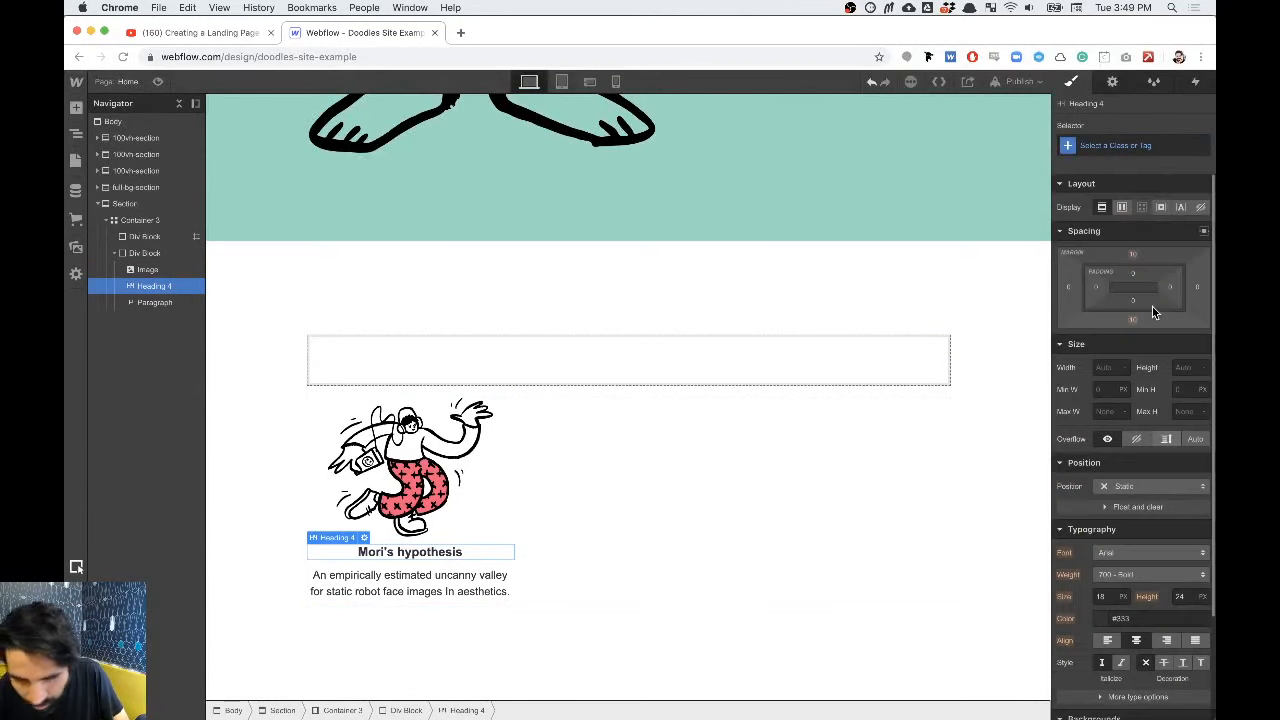
click(364, 537)
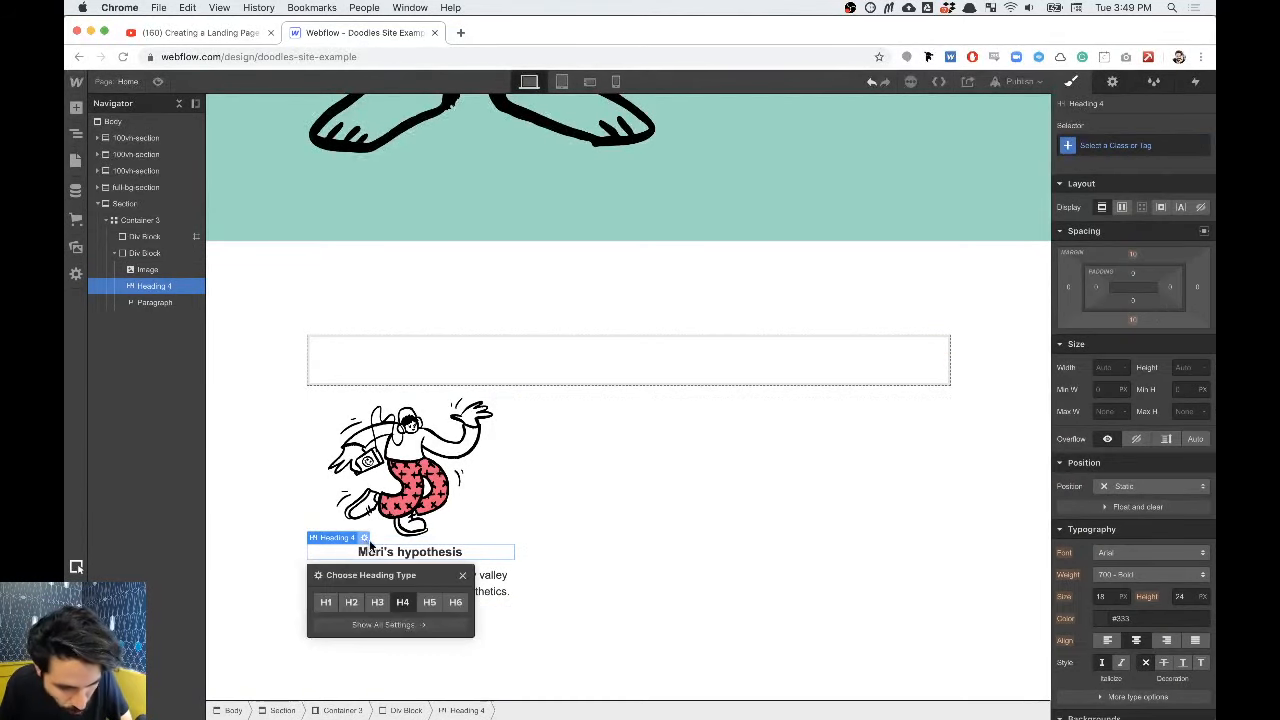
click(379, 601)
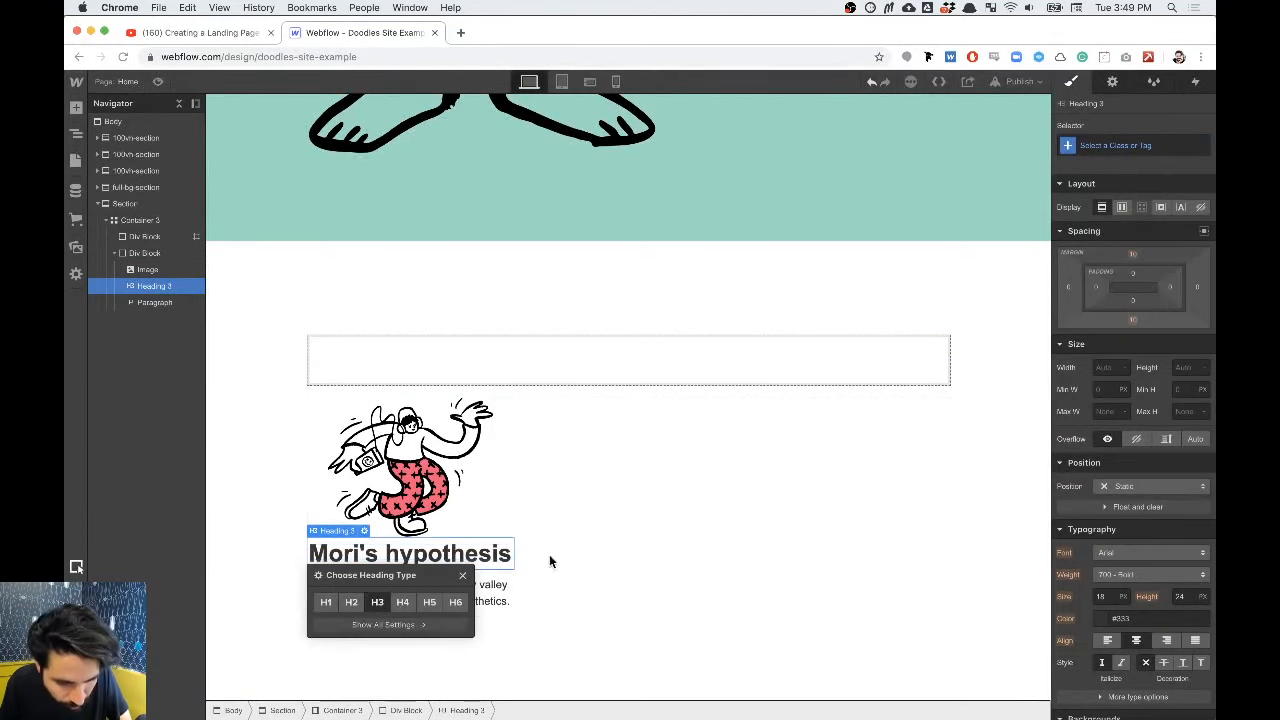
click(400, 602)
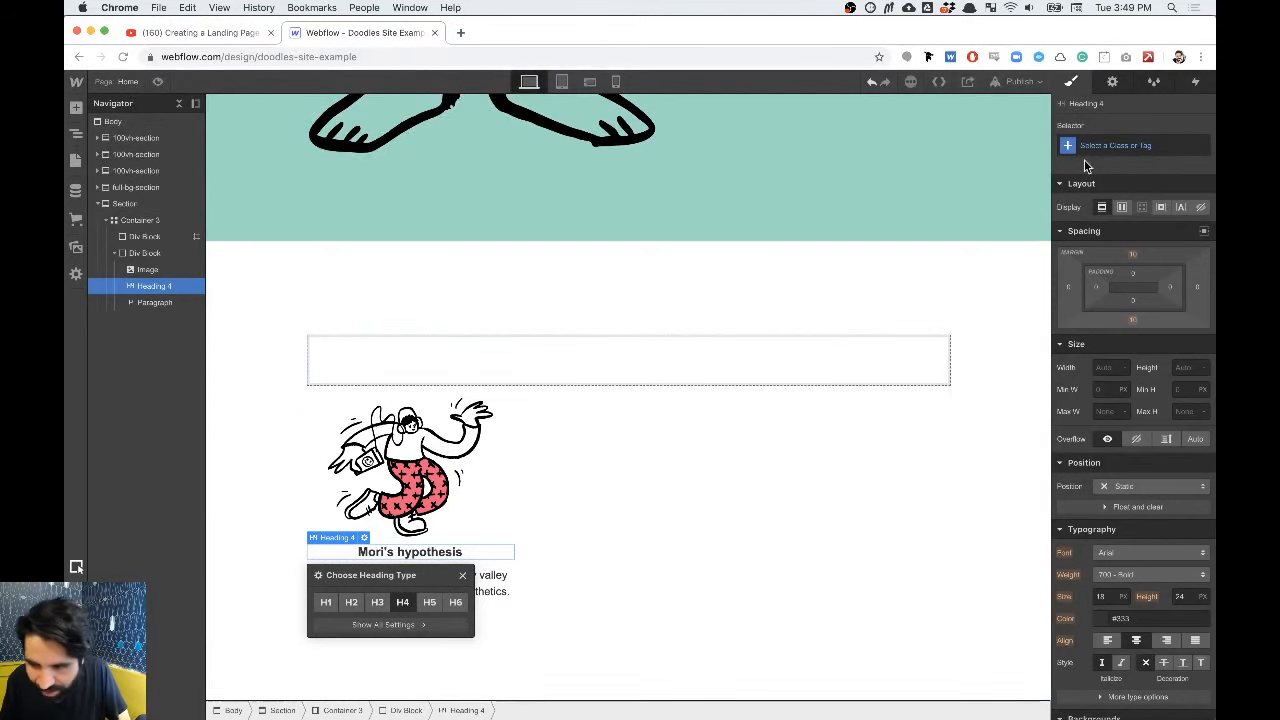
Step: Target the All H4 Headings tag, and check the column title and Heading 4 sample's text settings in InVision Studio
click(1110, 145)
click(1100, 220)
key(super+Tab)
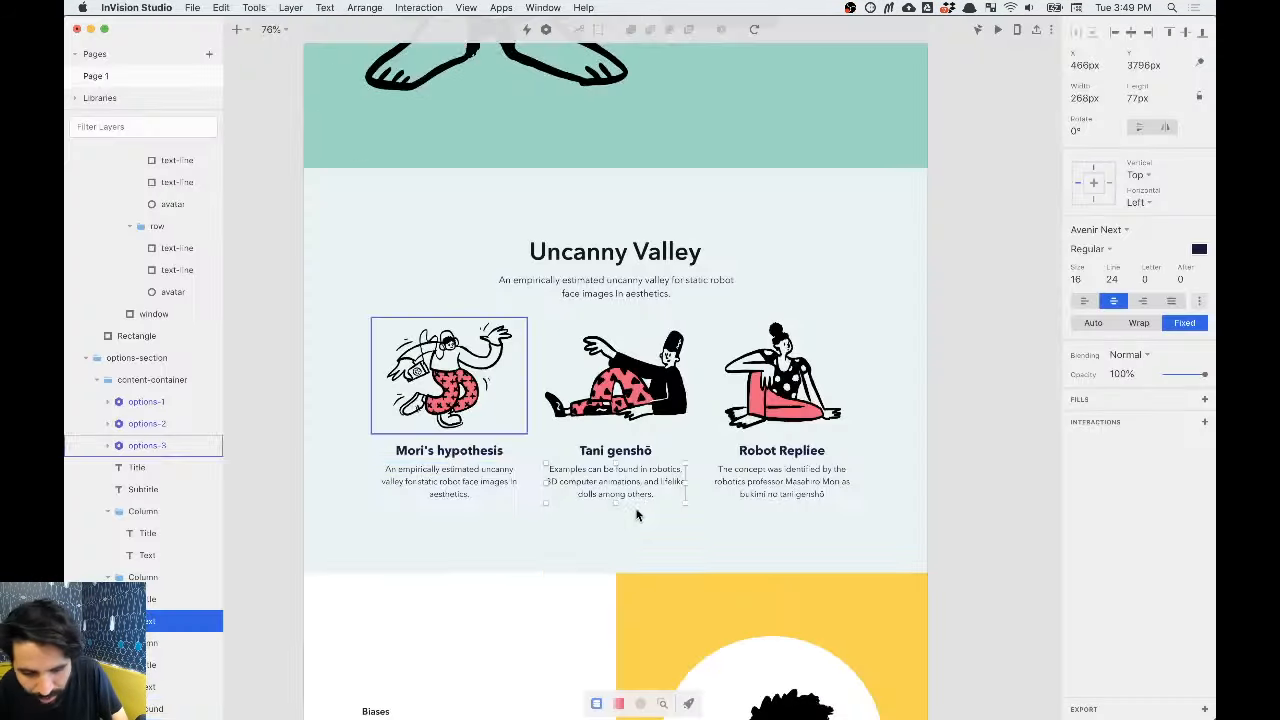
click(452, 455)
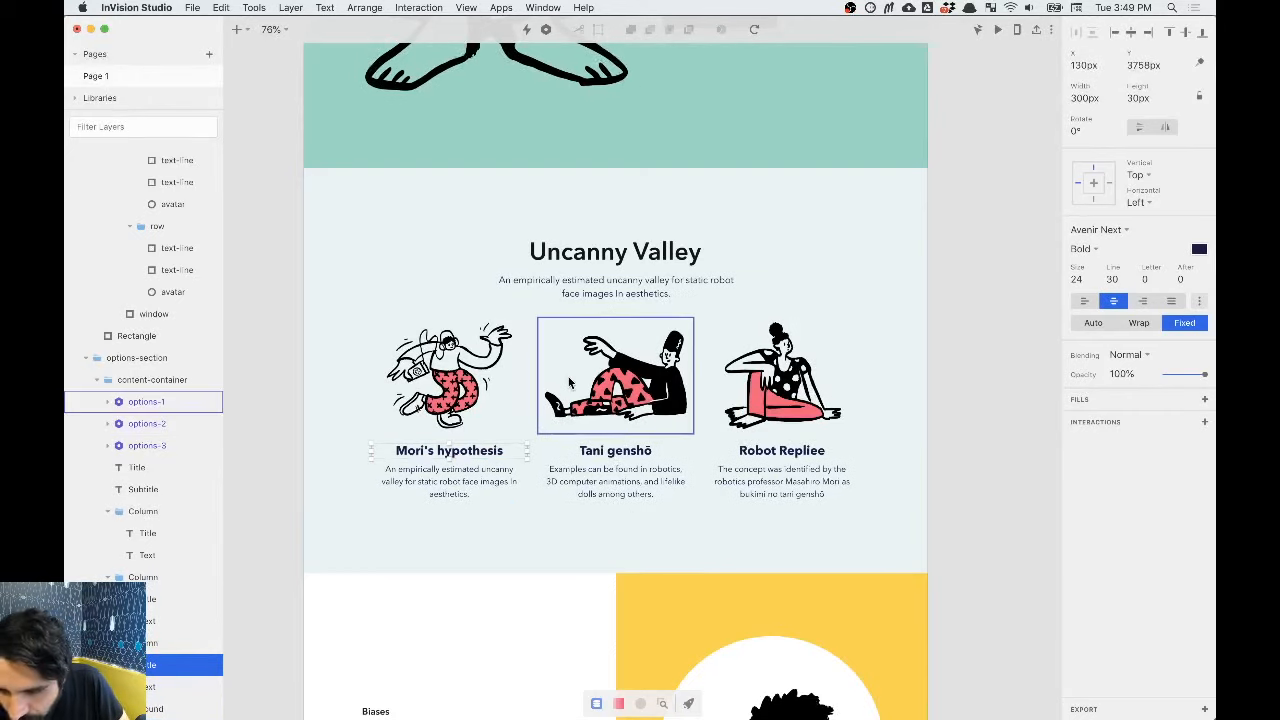
scroll(569, 383, left, 10)
scroll(569, 383, up, 7)
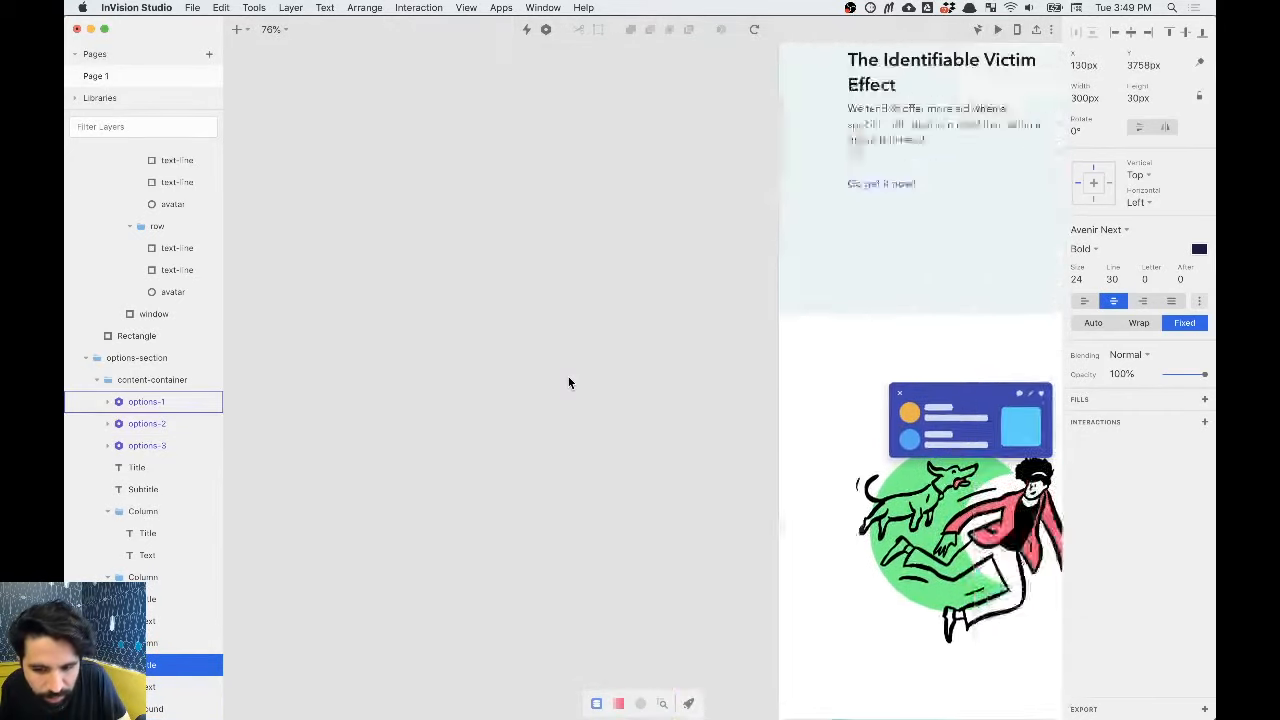
scroll(569, 383, down, 4)
click(530, 175)
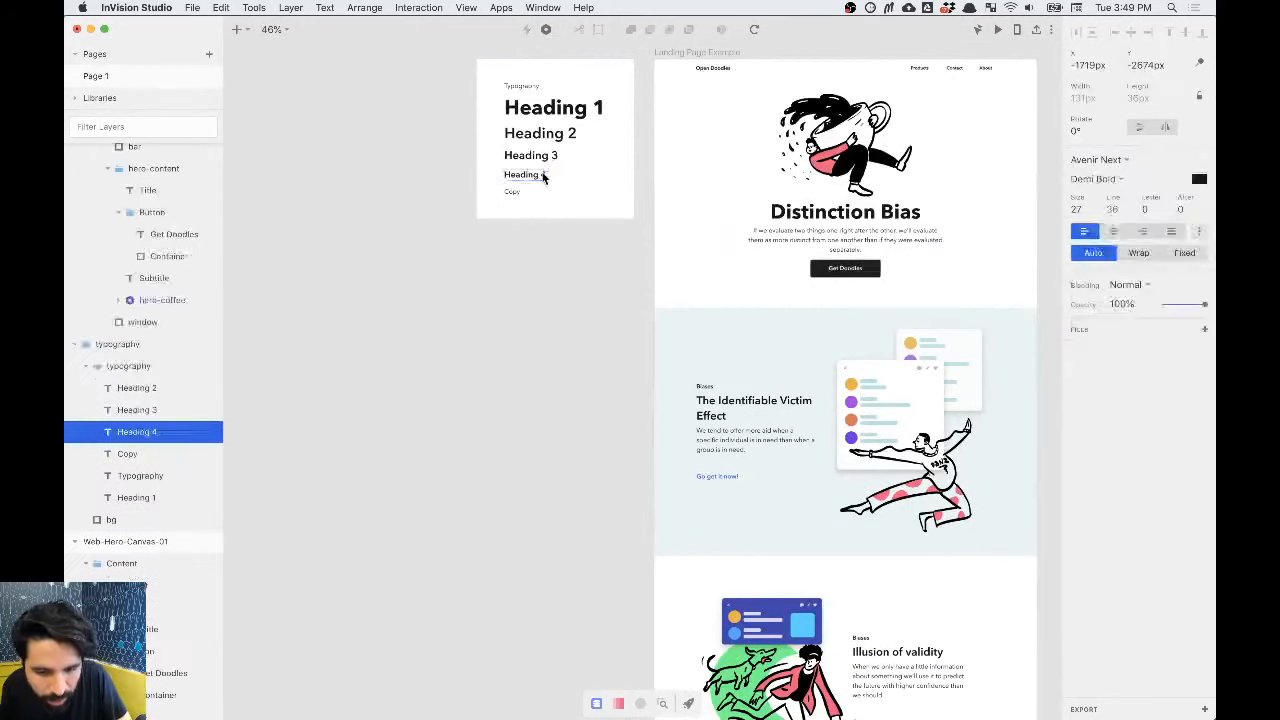
key(super+Tab)
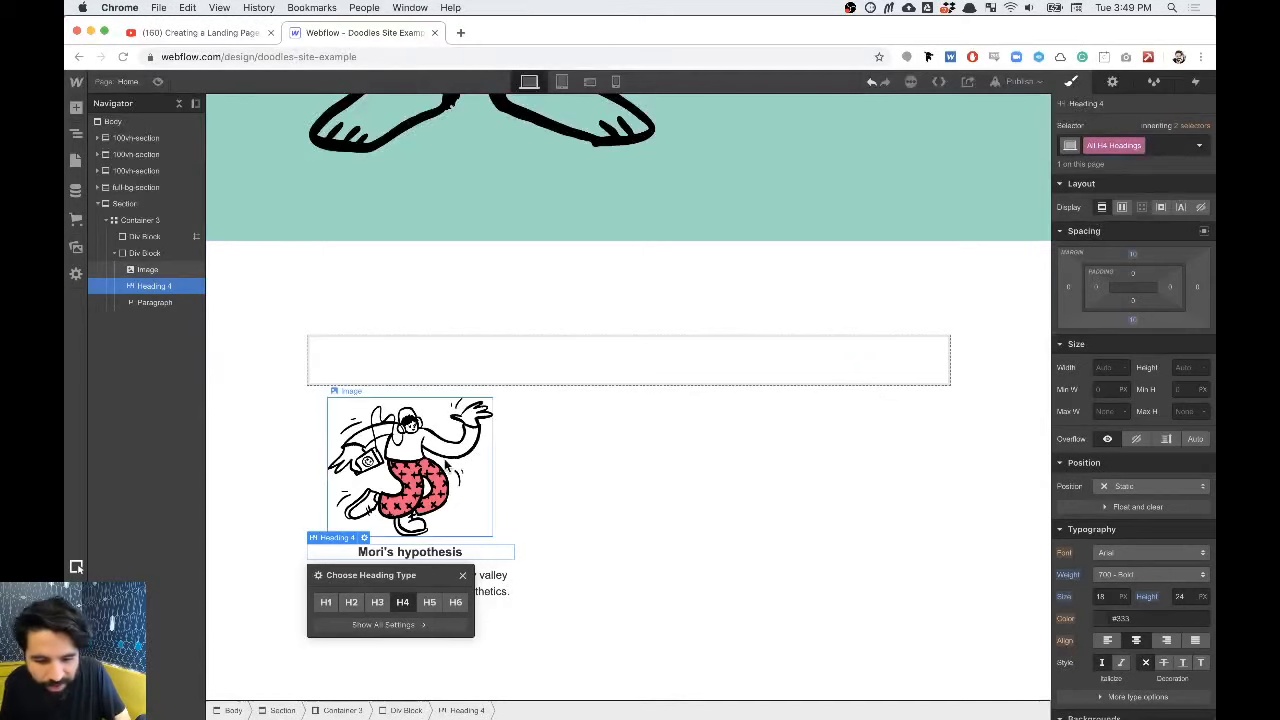
Step: Set All H4 Headings to a 27 px font size and a 36 px line height, and close the heading settings
click(1101, 596)
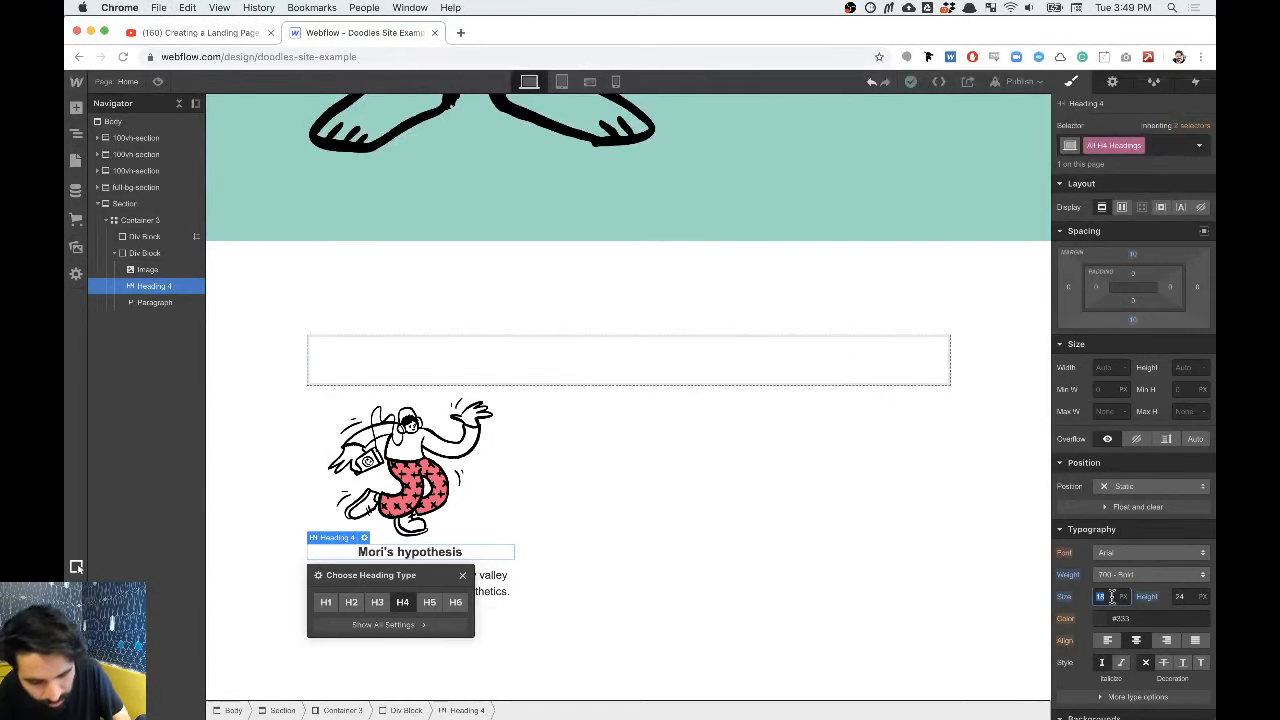
text(27)
click(1189, 597)
text(3)
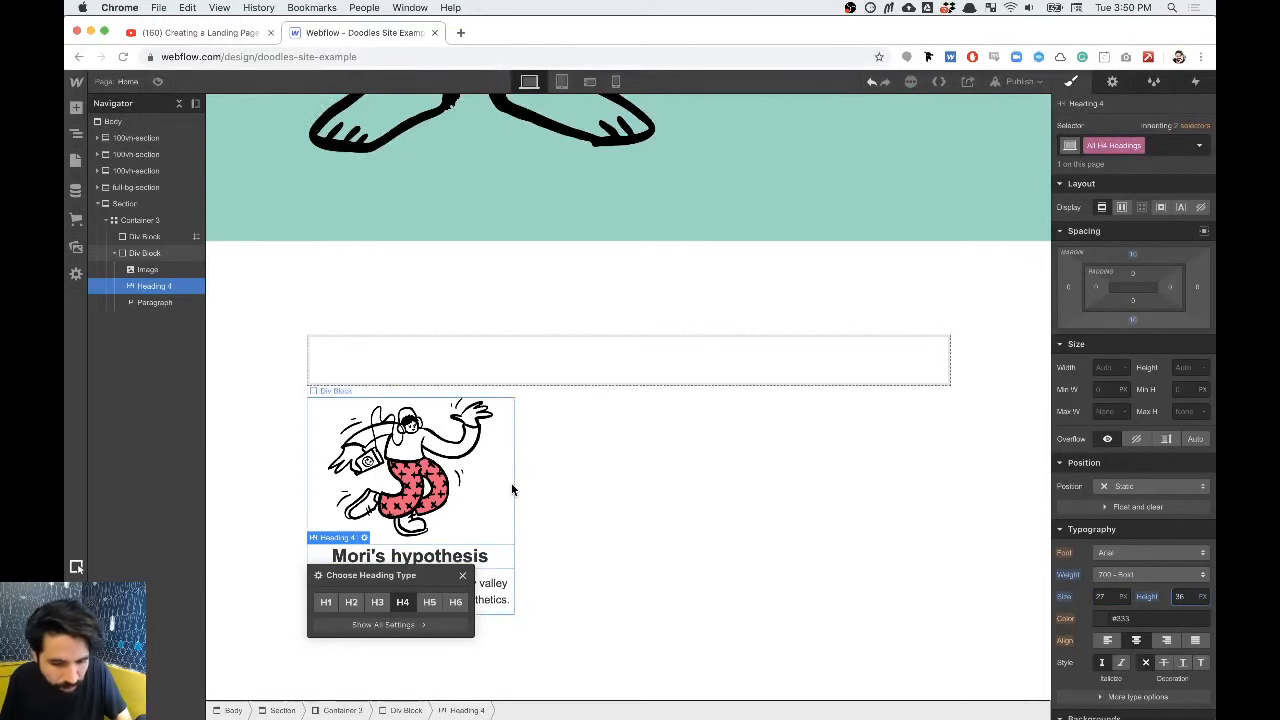
text(6)
click(463, 567)
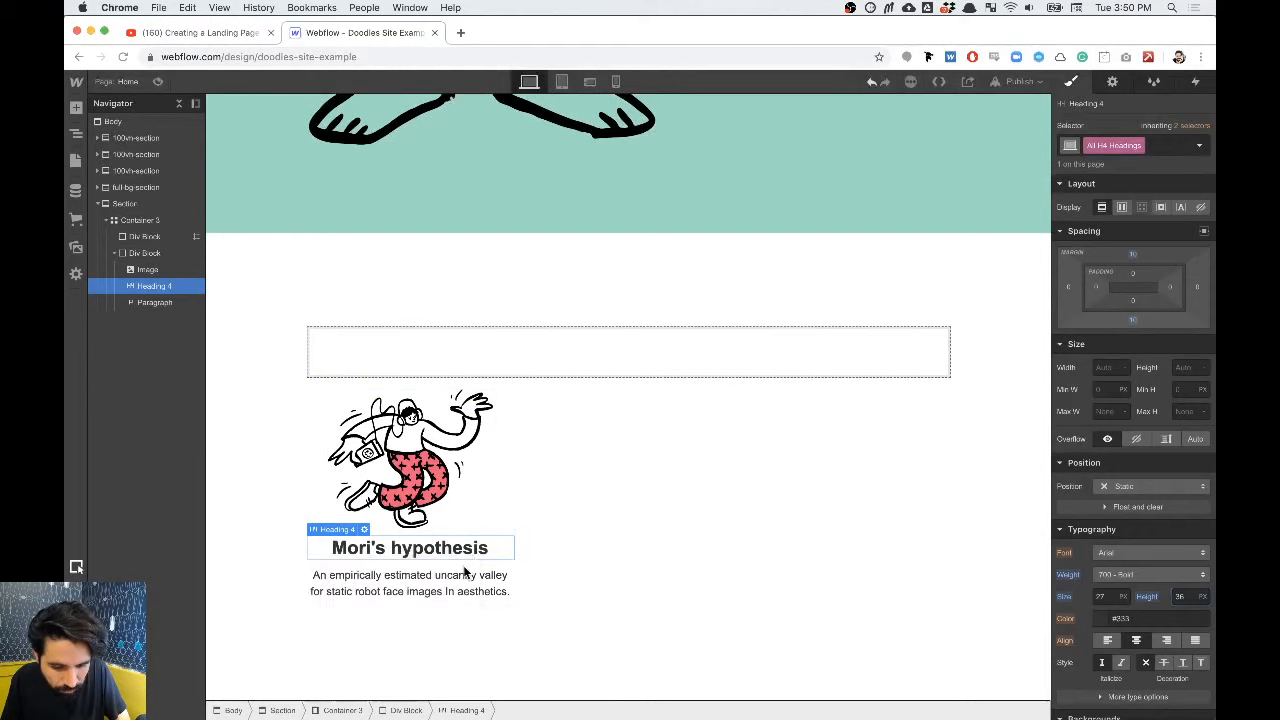
Step: Rename the first column's Div Block class to feature-block and duplicate the block twice to fill the grid row
click(726, 509)
click(160, 253)
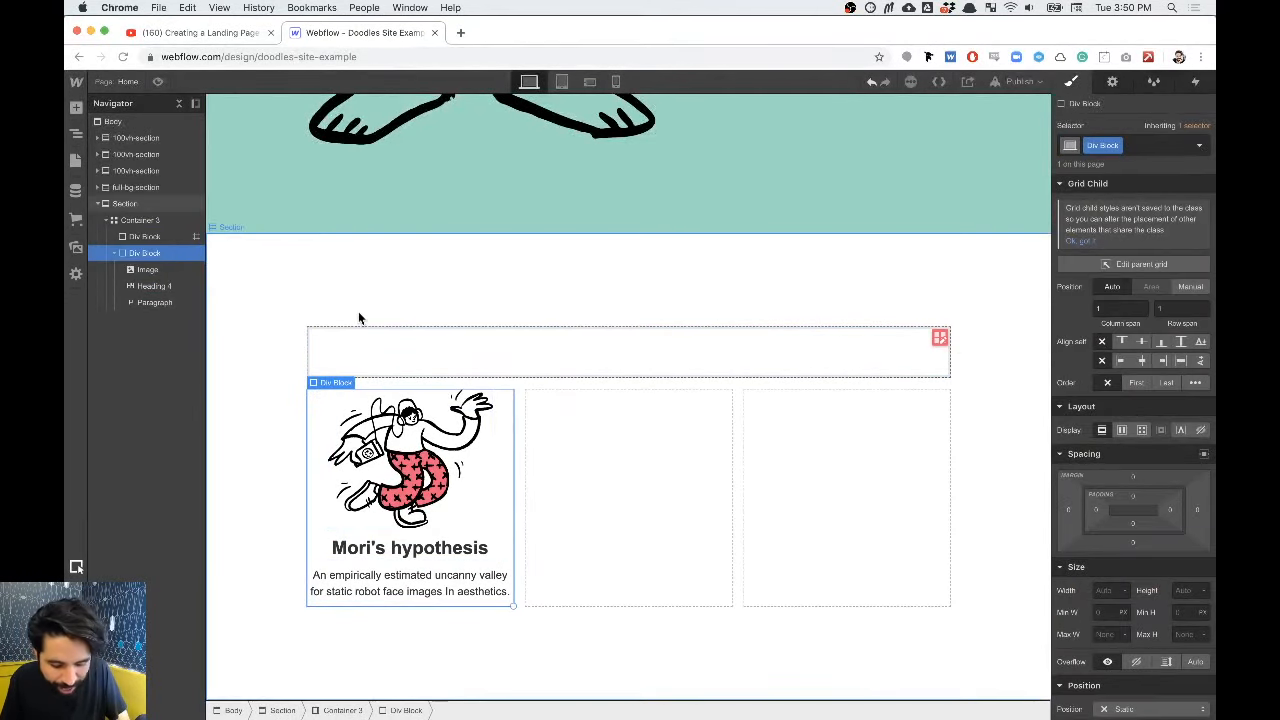
click(1116, 146)
click(1114, 165)
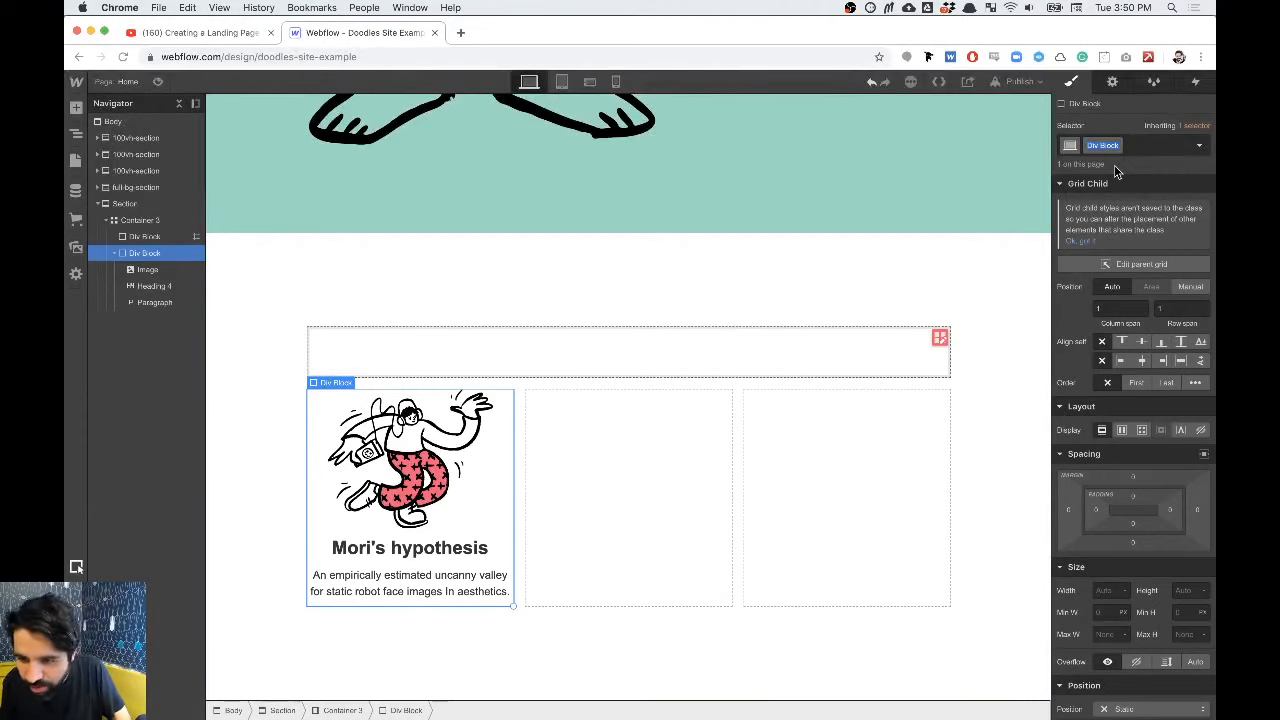
text(feature-block)
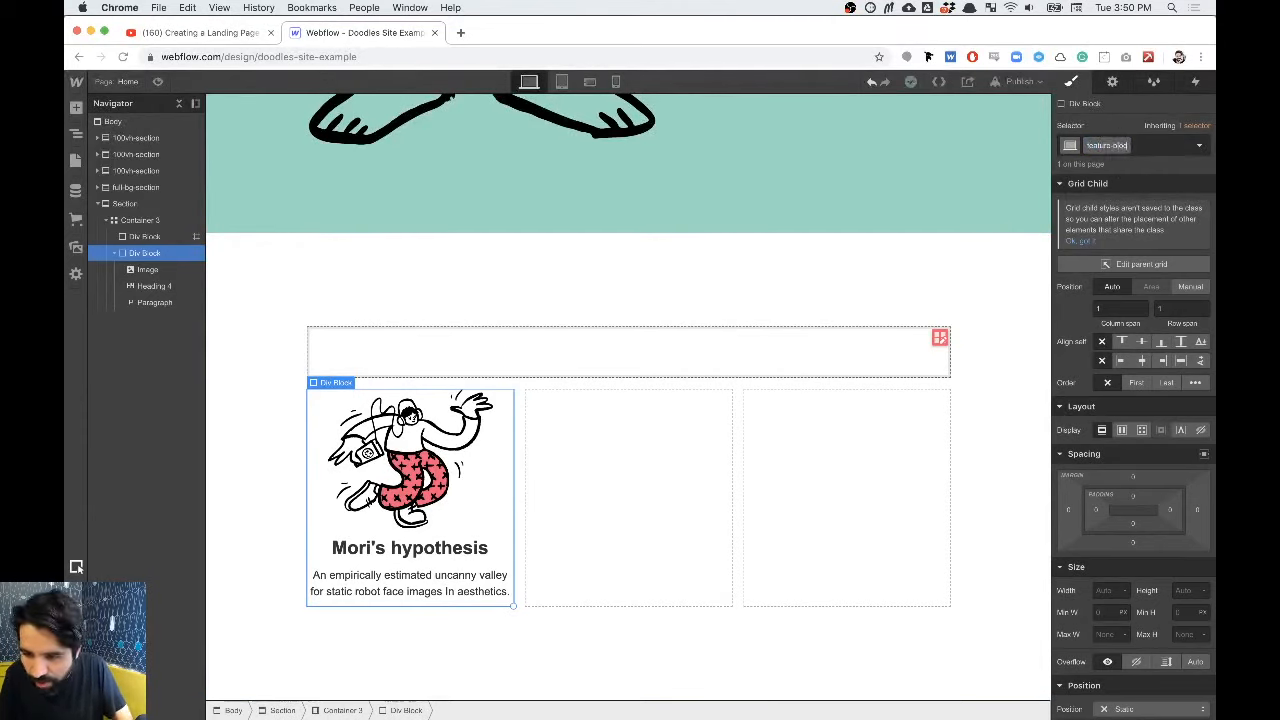
key(Return)
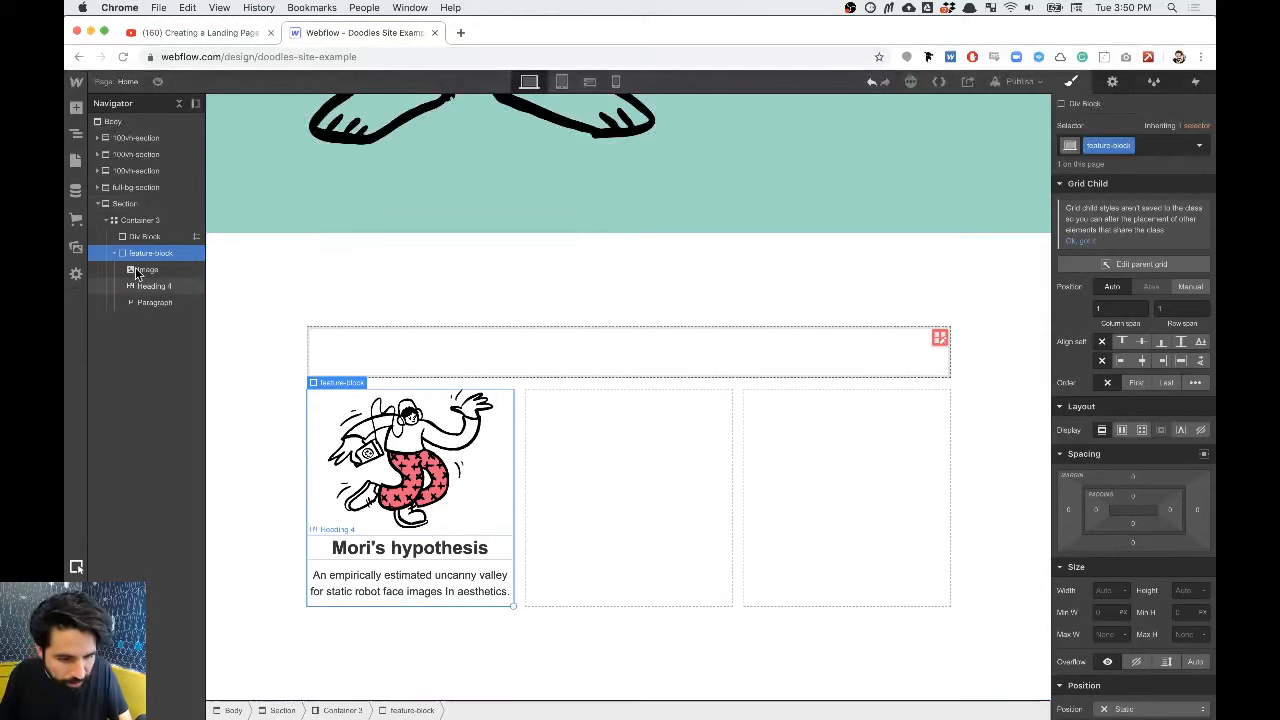
key(super+d)
key(super+d)
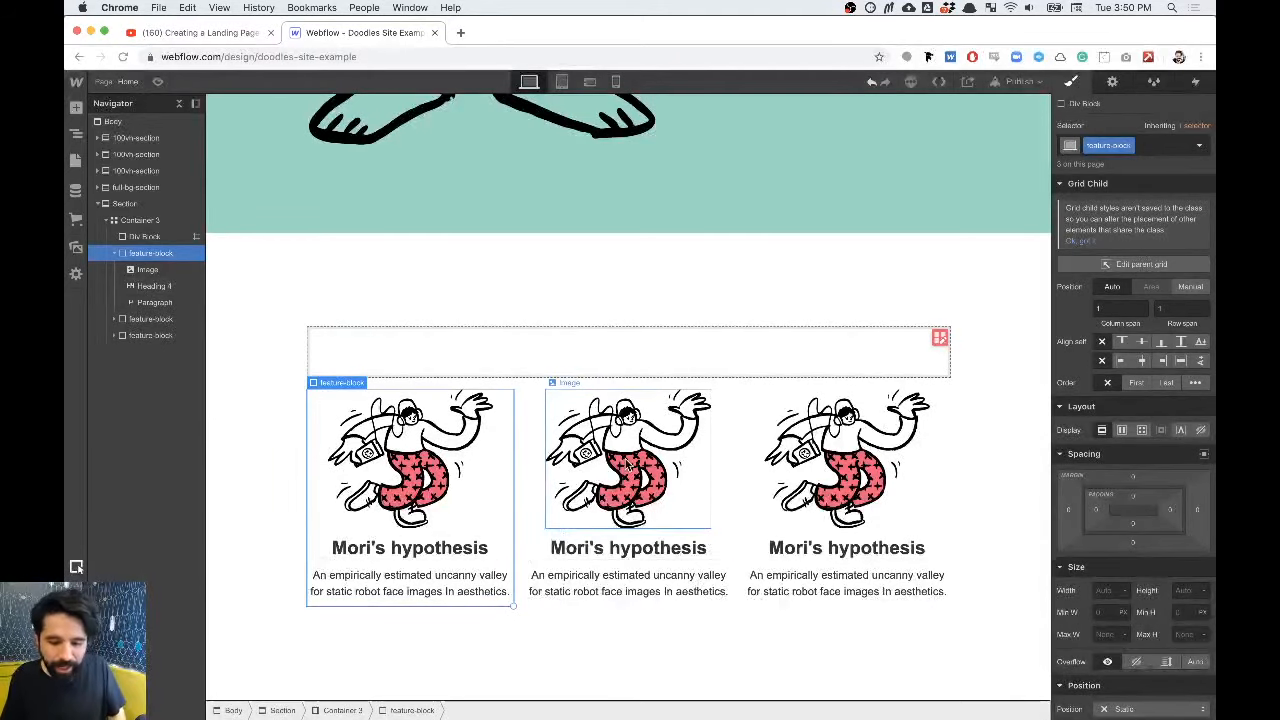
Step: Replace the second feature block's image with the reclining figure illustration, following the column order in InVision Studio
click(625, 470)
click(590, 383)
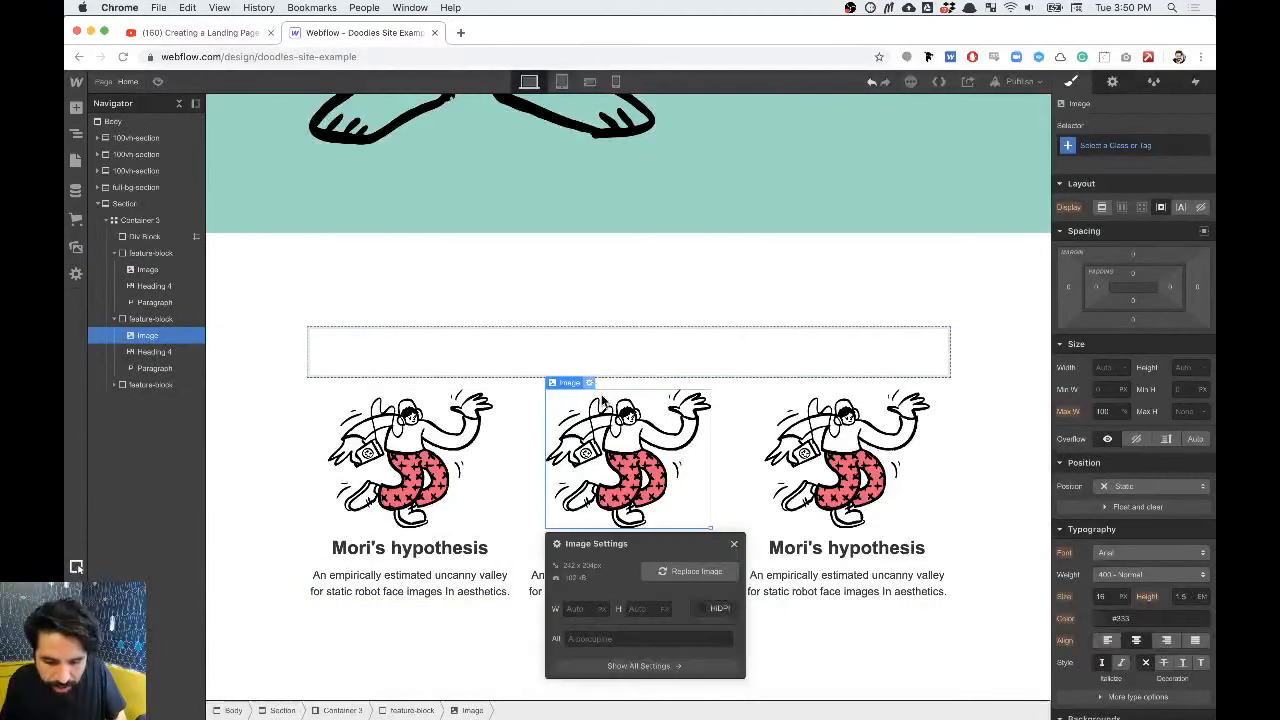
click(695, 571)
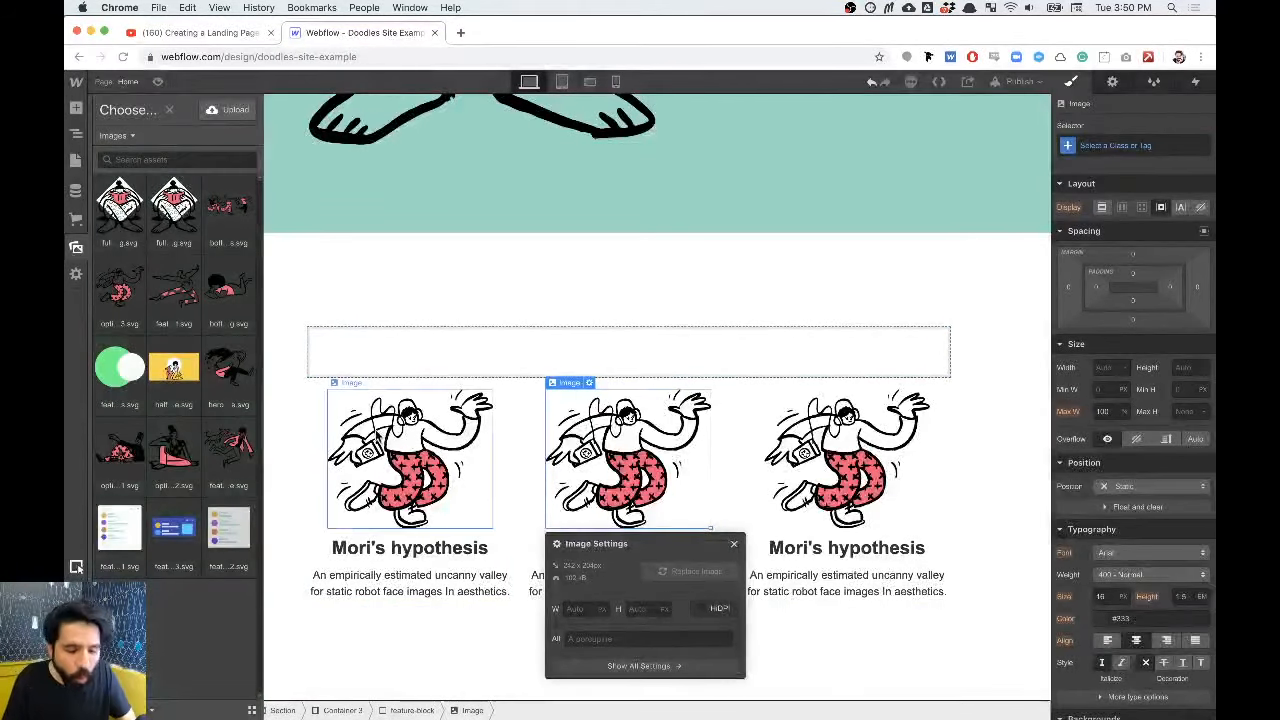
key(super+Tab)
scroll(557, 379, down, 10)
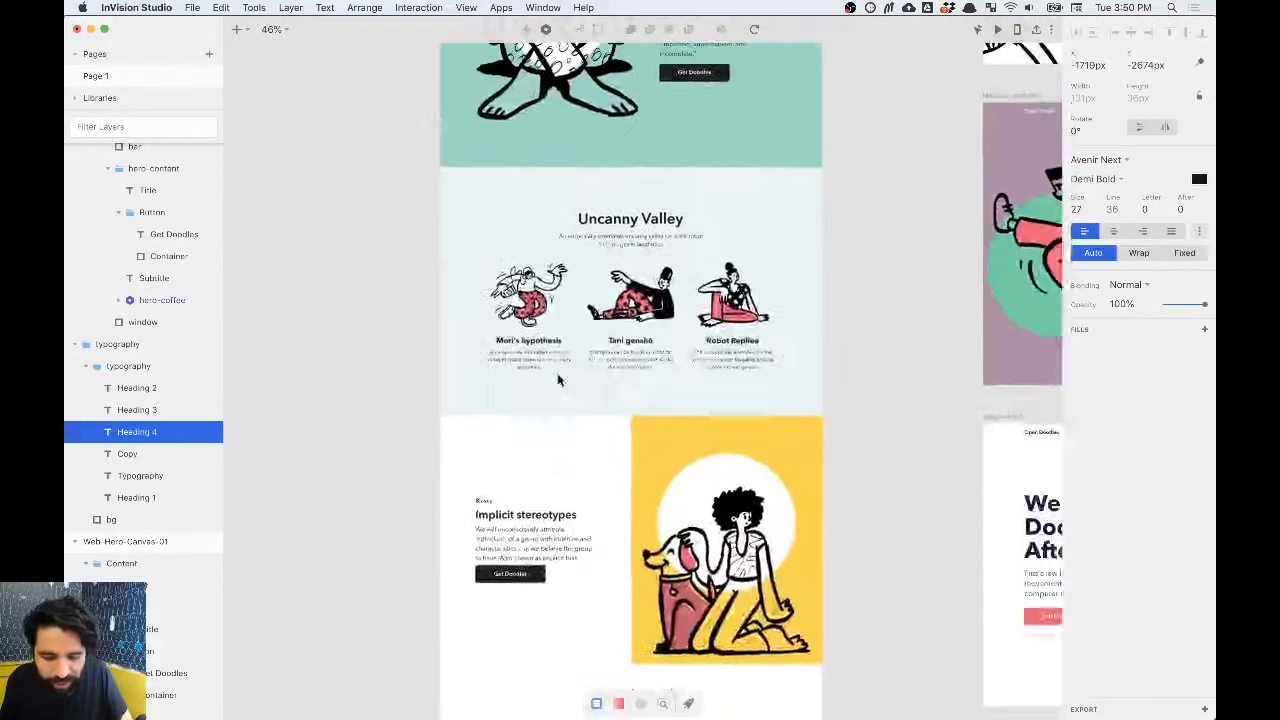
key(super+Tab)
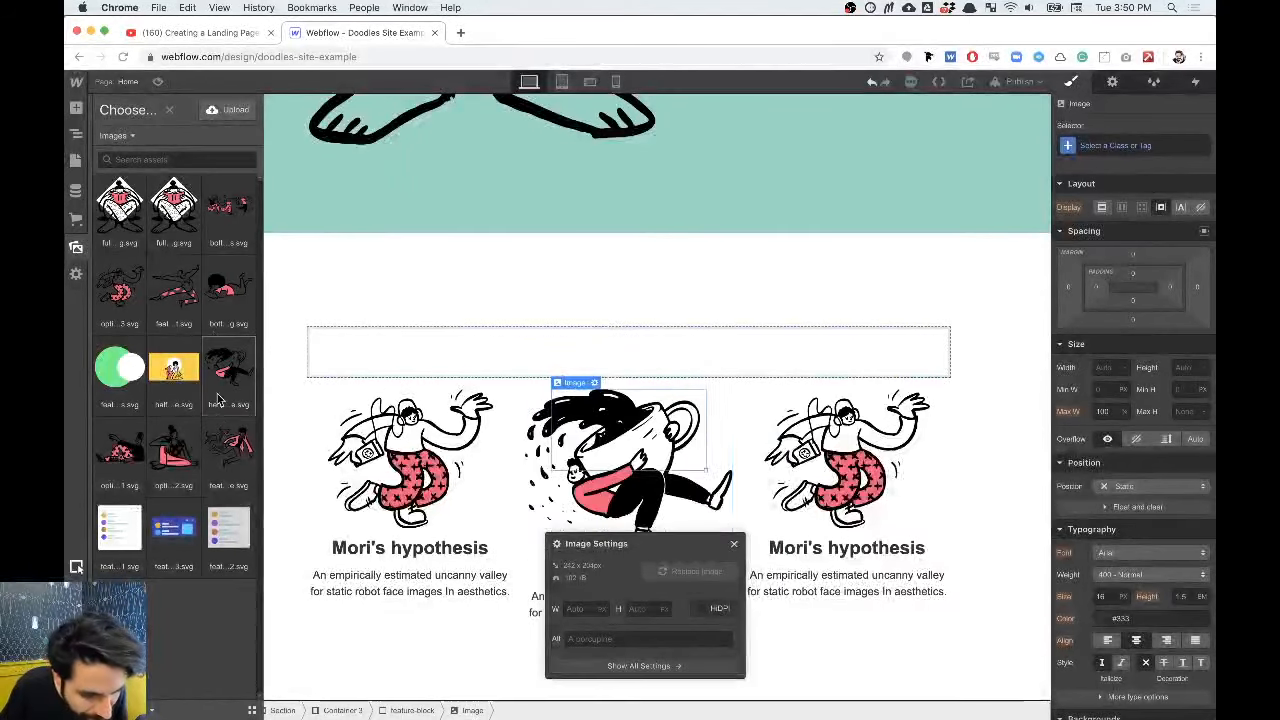
click(136, 452)
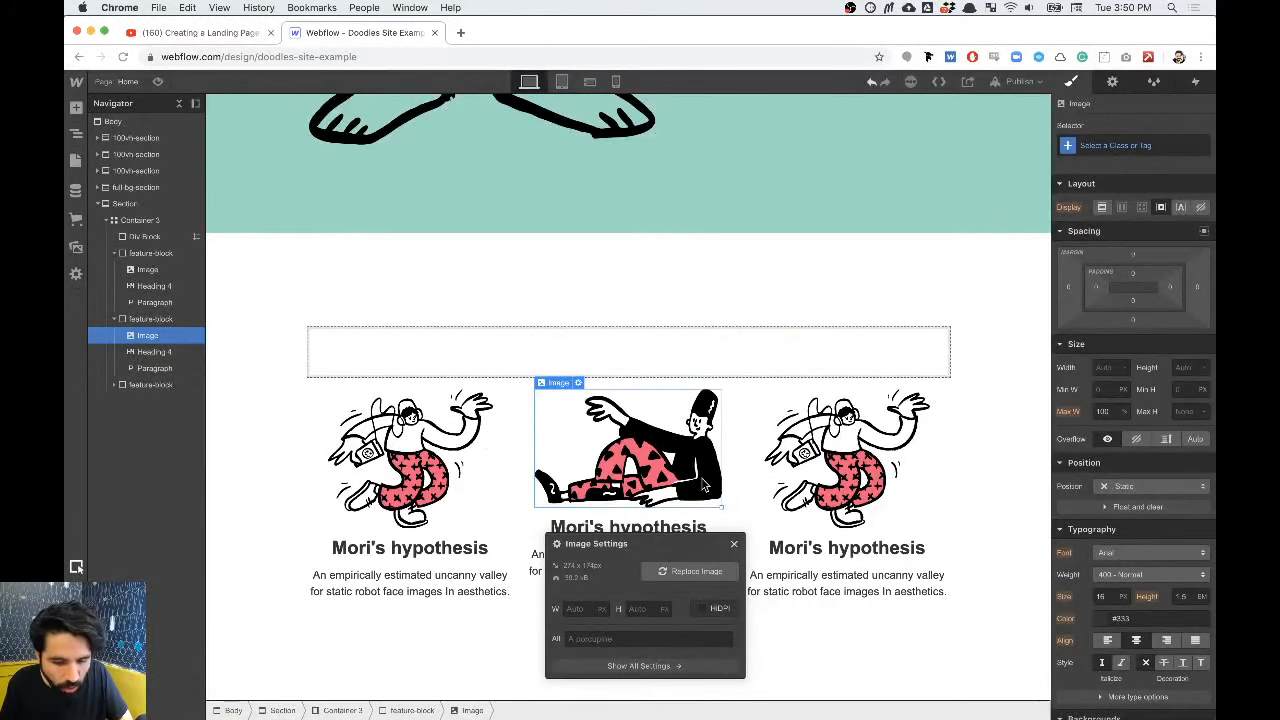
Step: Delete the second and third feature blocks from the grid row, and select the remaining block's illustration
click(643, 441)
key(Up)
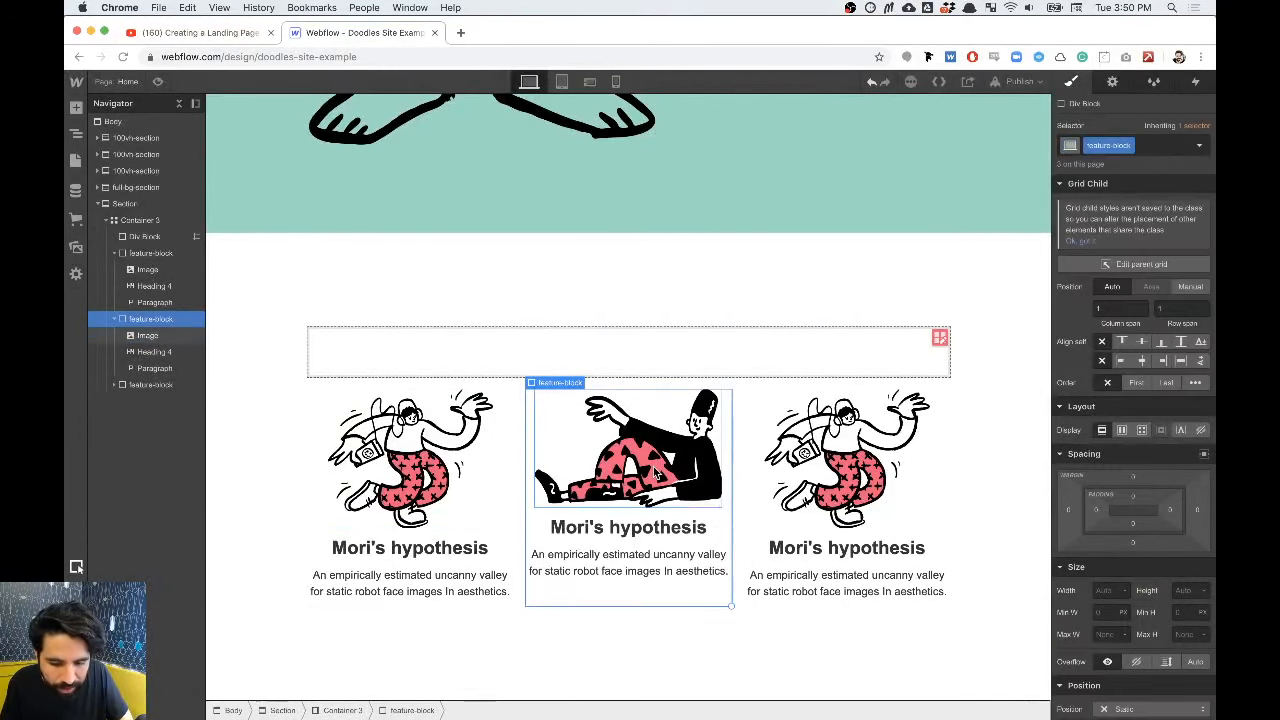
key(Delete)
click(639, 470)
key(Up)
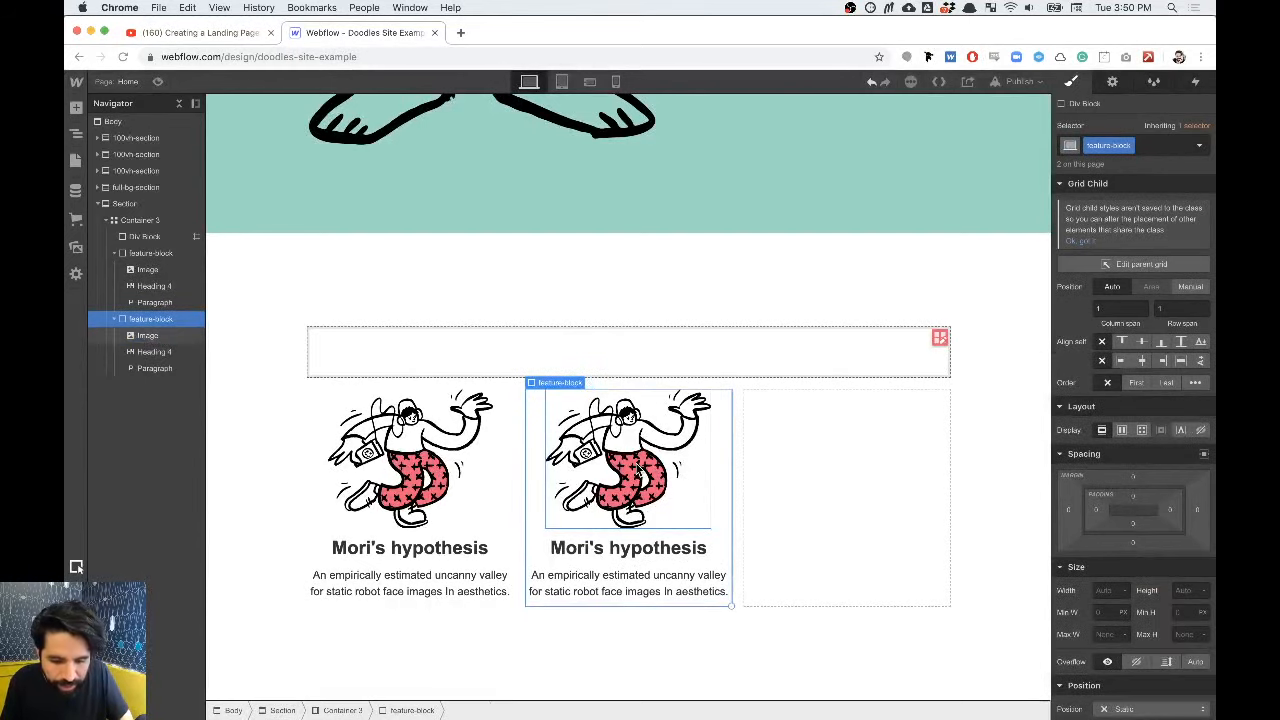
key(Delete)
click(395, 460)
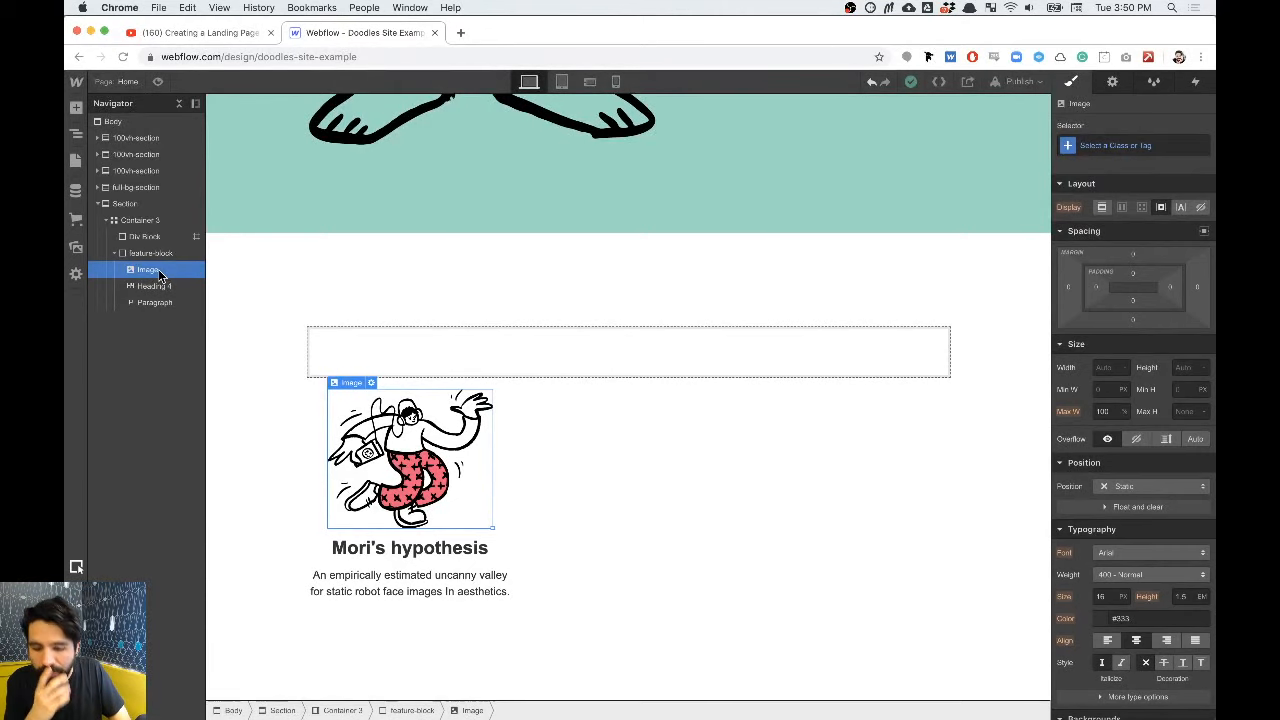
key(super+e)
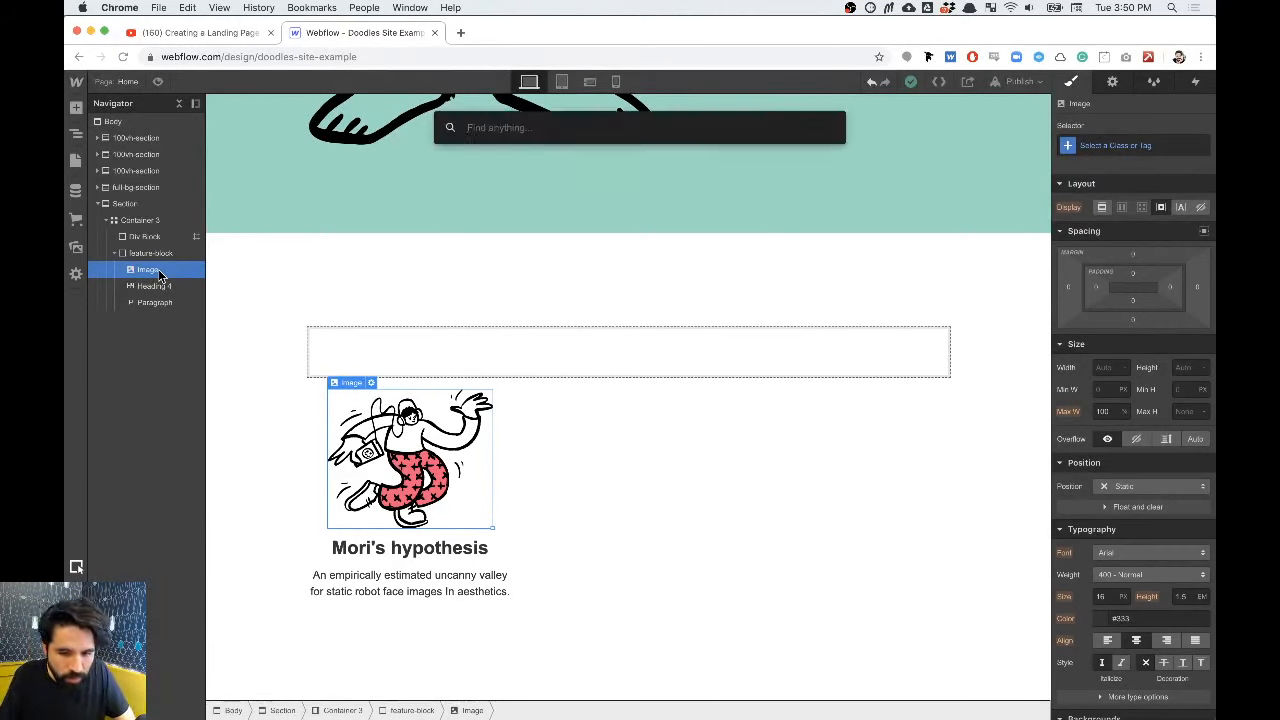
text(fea)
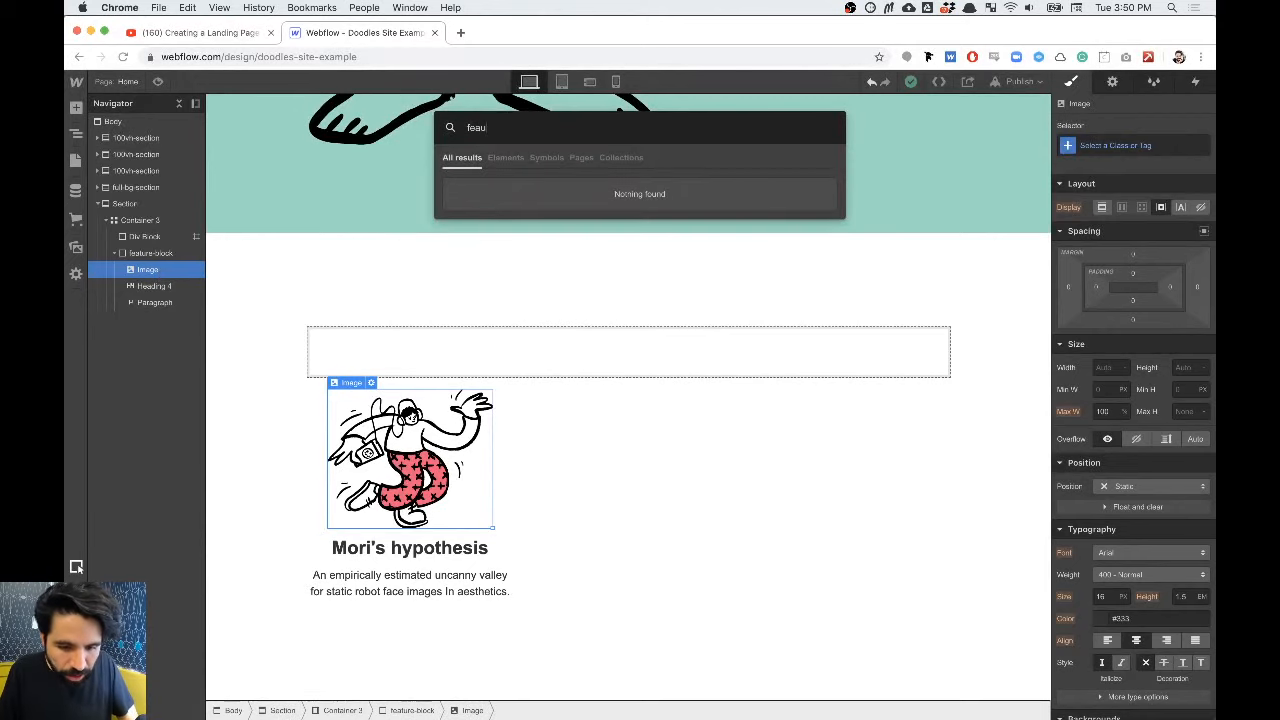
key(Escape)
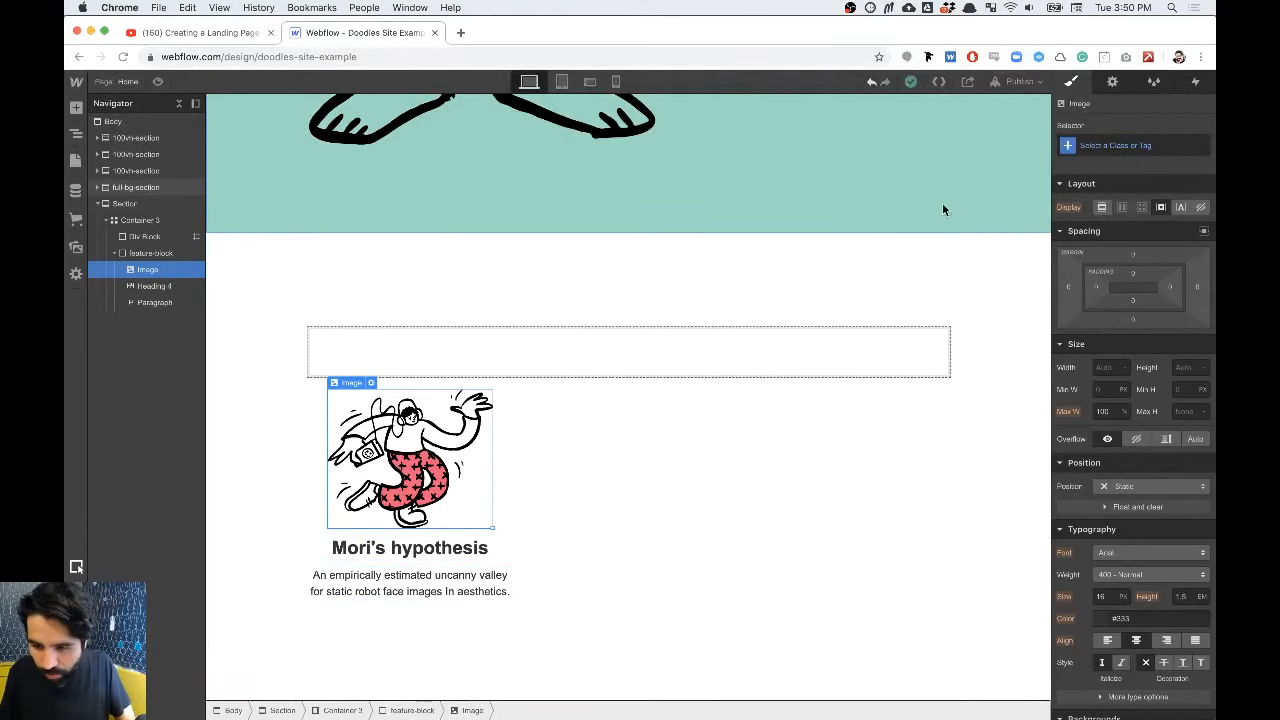
Step: Insert a Div Block directly after the illustration inside the remaining feature block
key(super+e)
text(di)
key(Return)
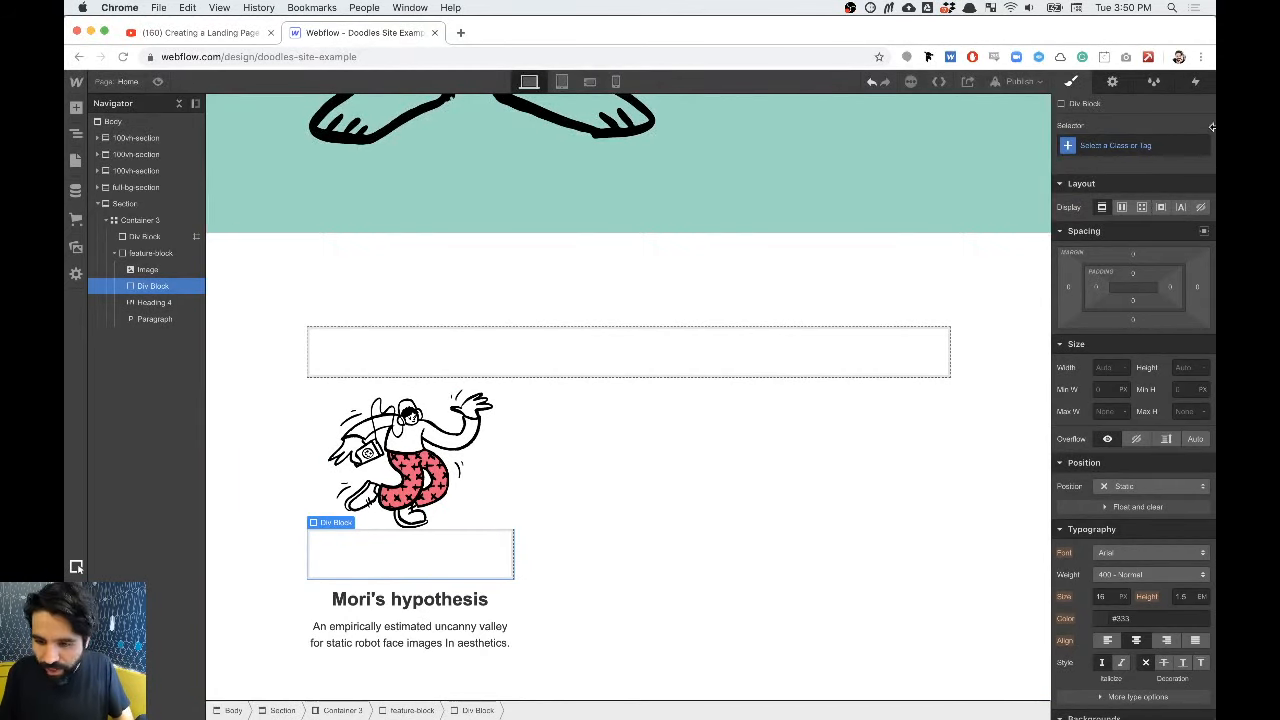
Step: Give the new Div Block the class feature-image and delete the illustration above it
click(1113, 145)
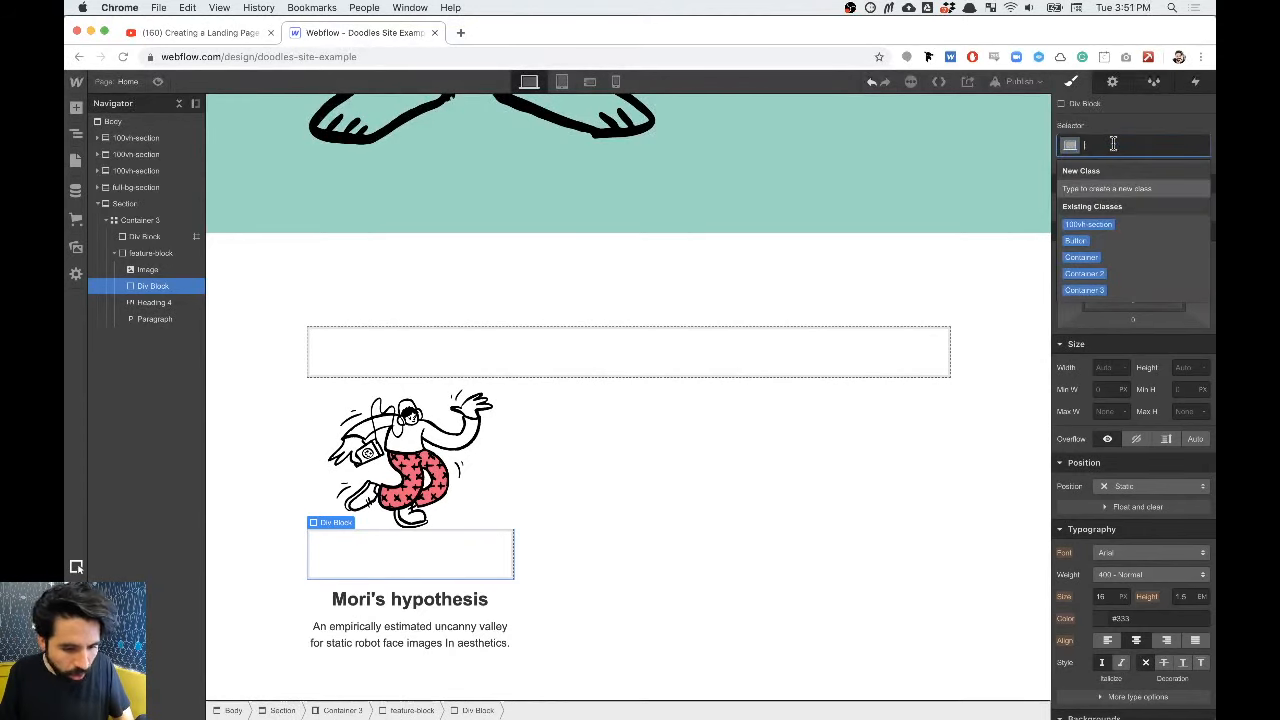
text(feature-)
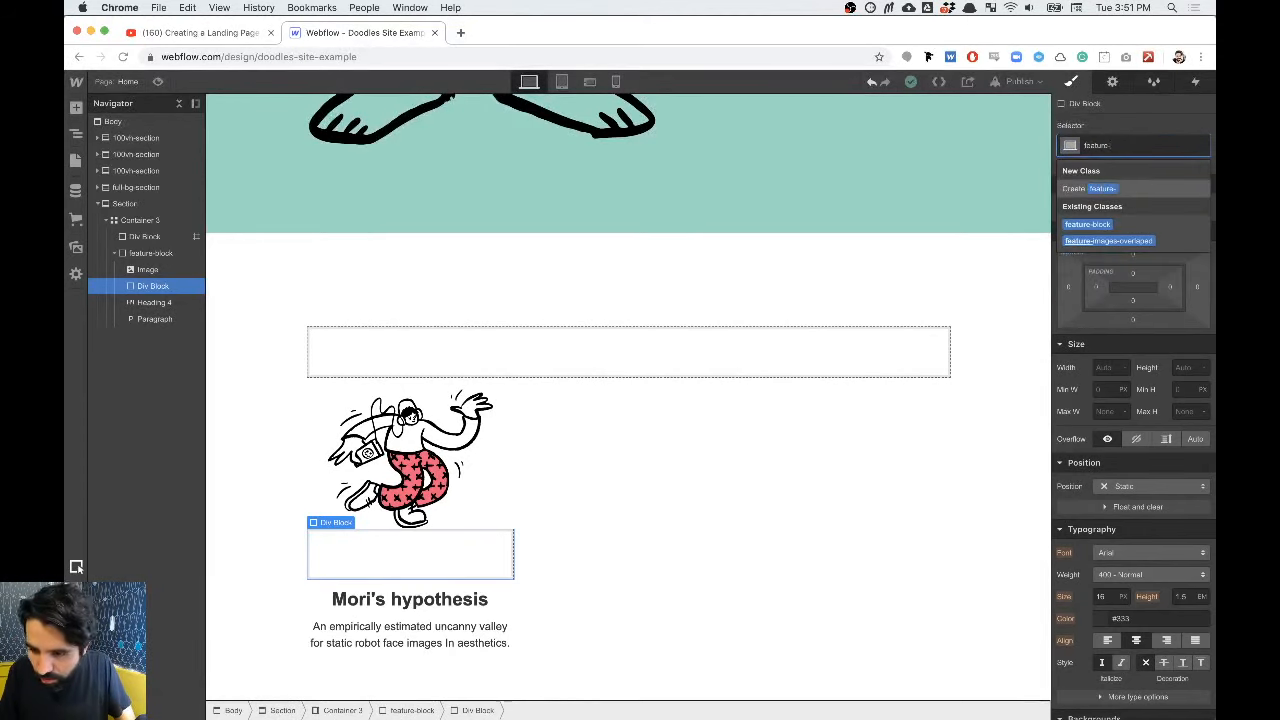
text(image)
key(Return)
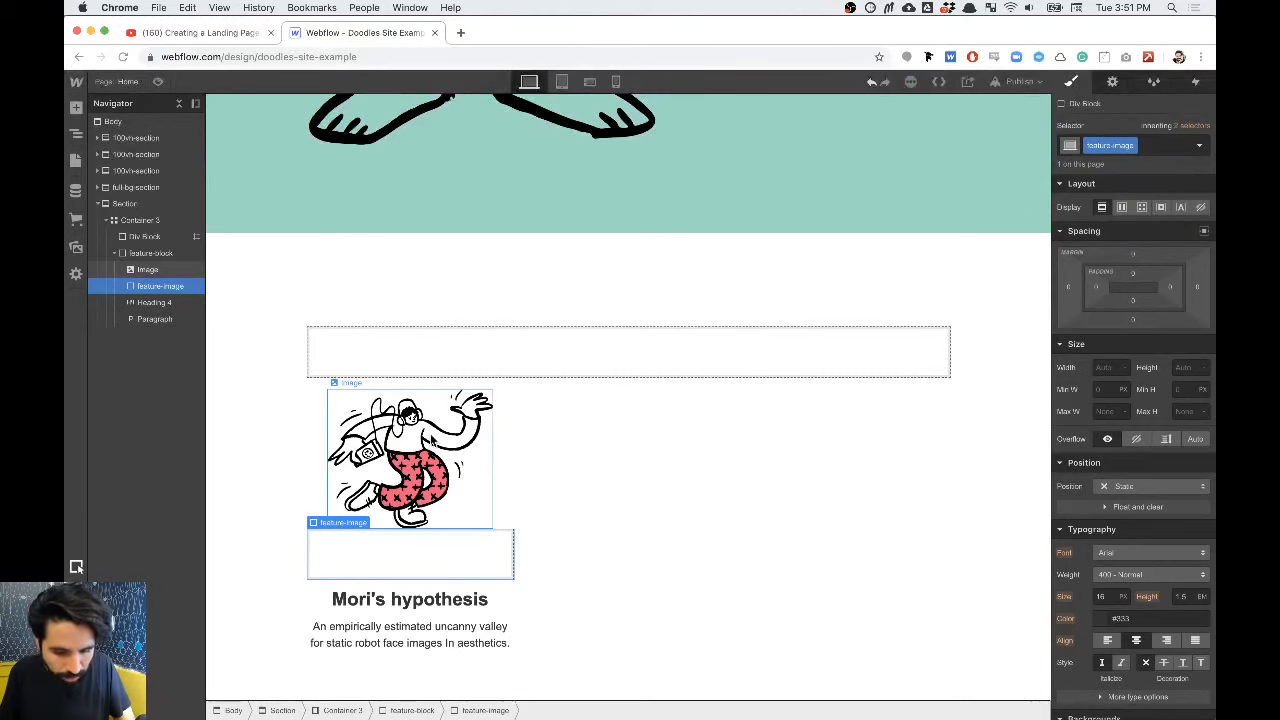
click(407, 415)
key(Delete)
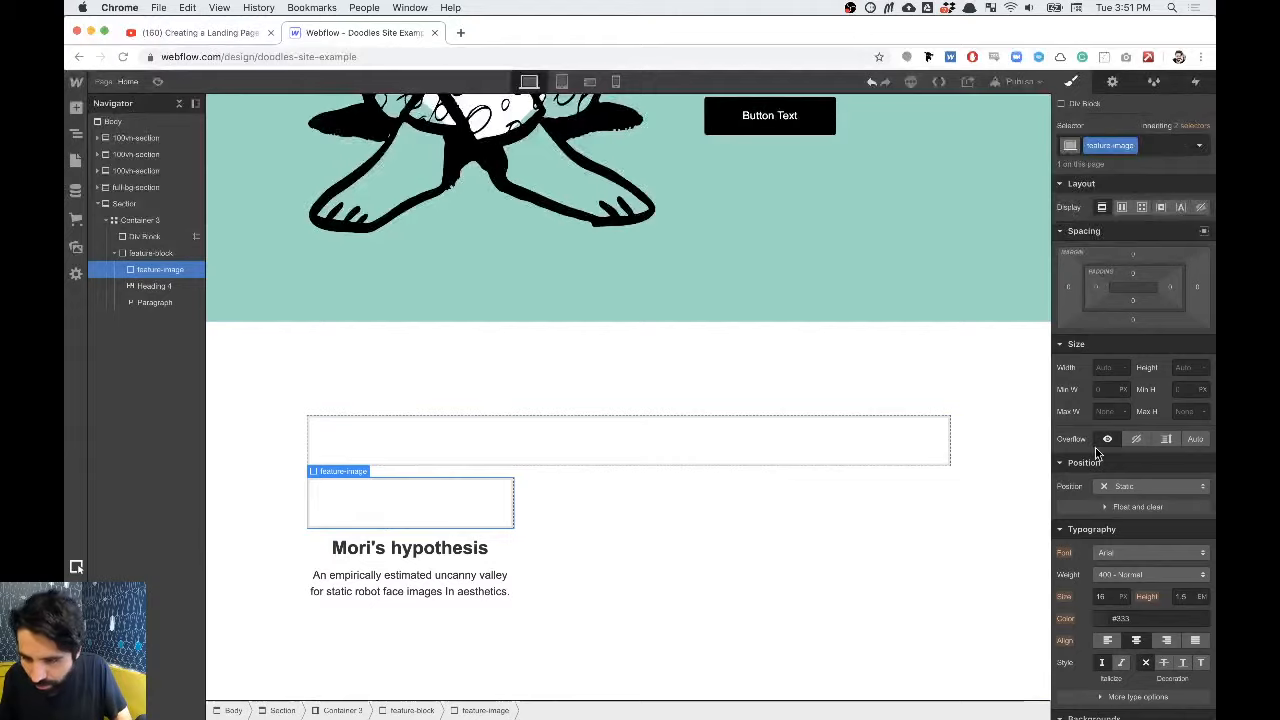
Step: Check the dancing illustration's height in the InVision Studio mockup and set the feature-image div's minimum height to 224 px in Webflow
key(super+Tab)
double_click(490, 341)
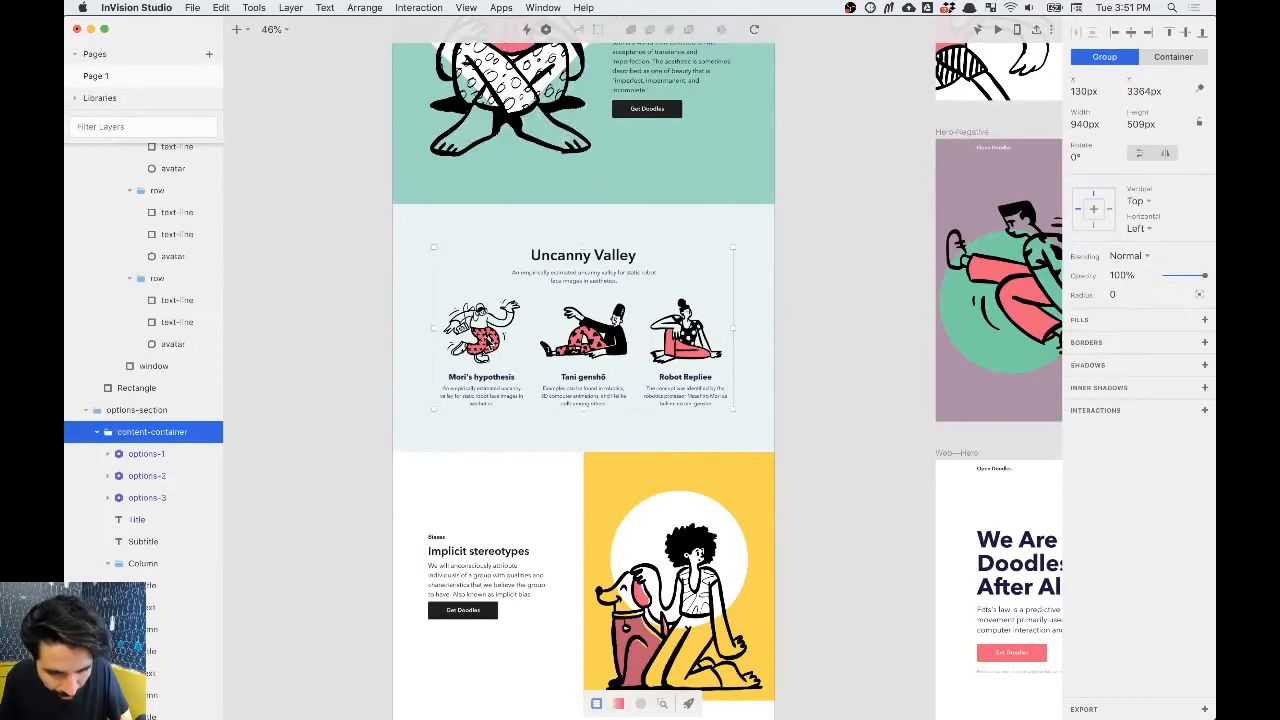
double_click(487, 341)
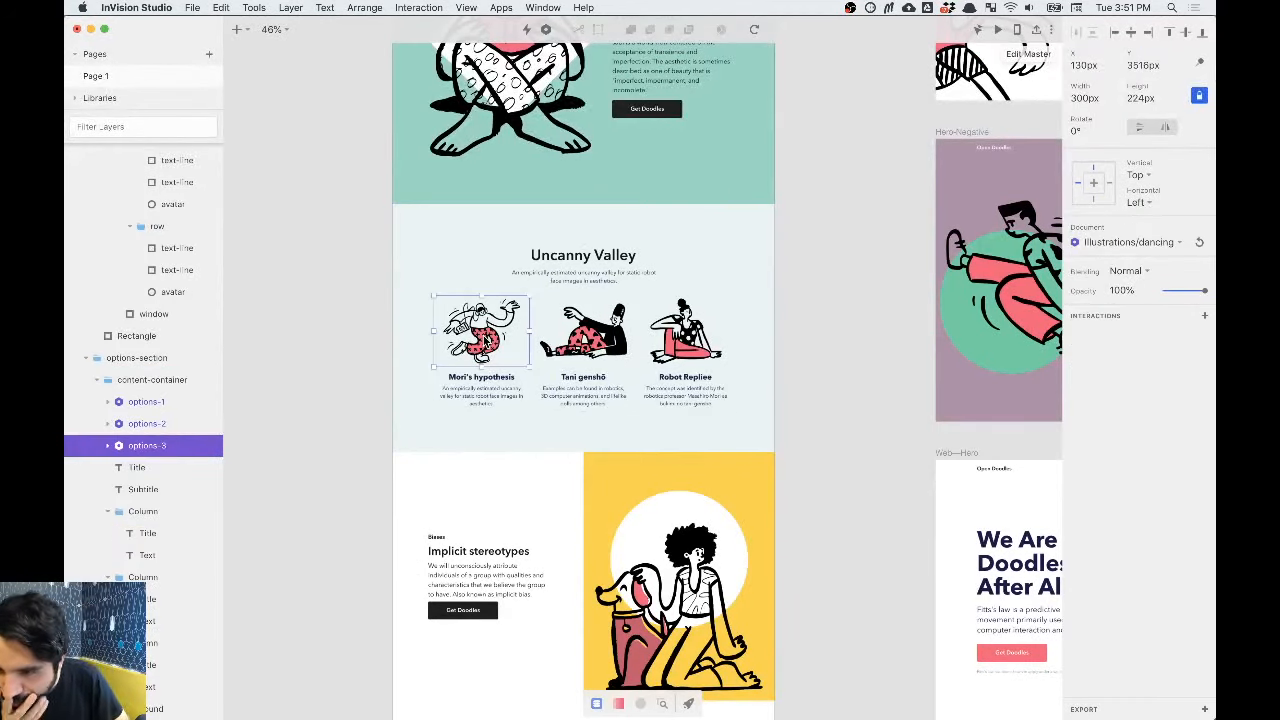
key(super+Tab)
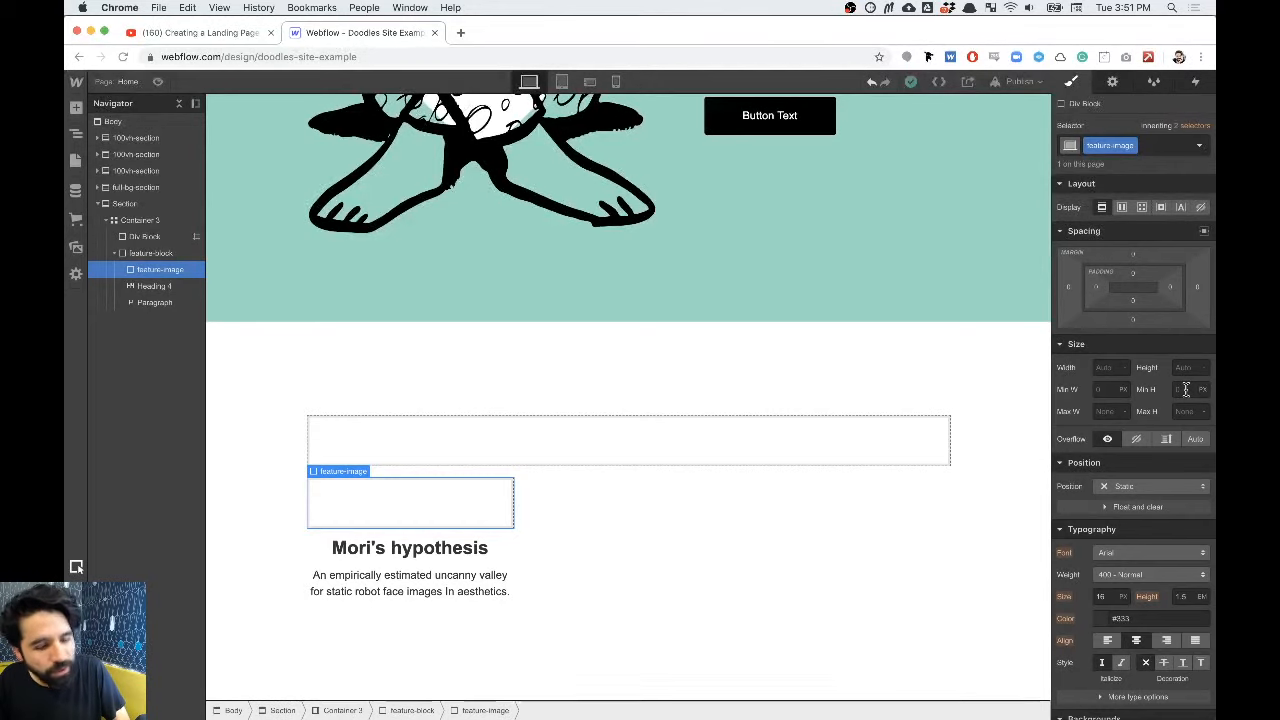
text(225)
key(Return)
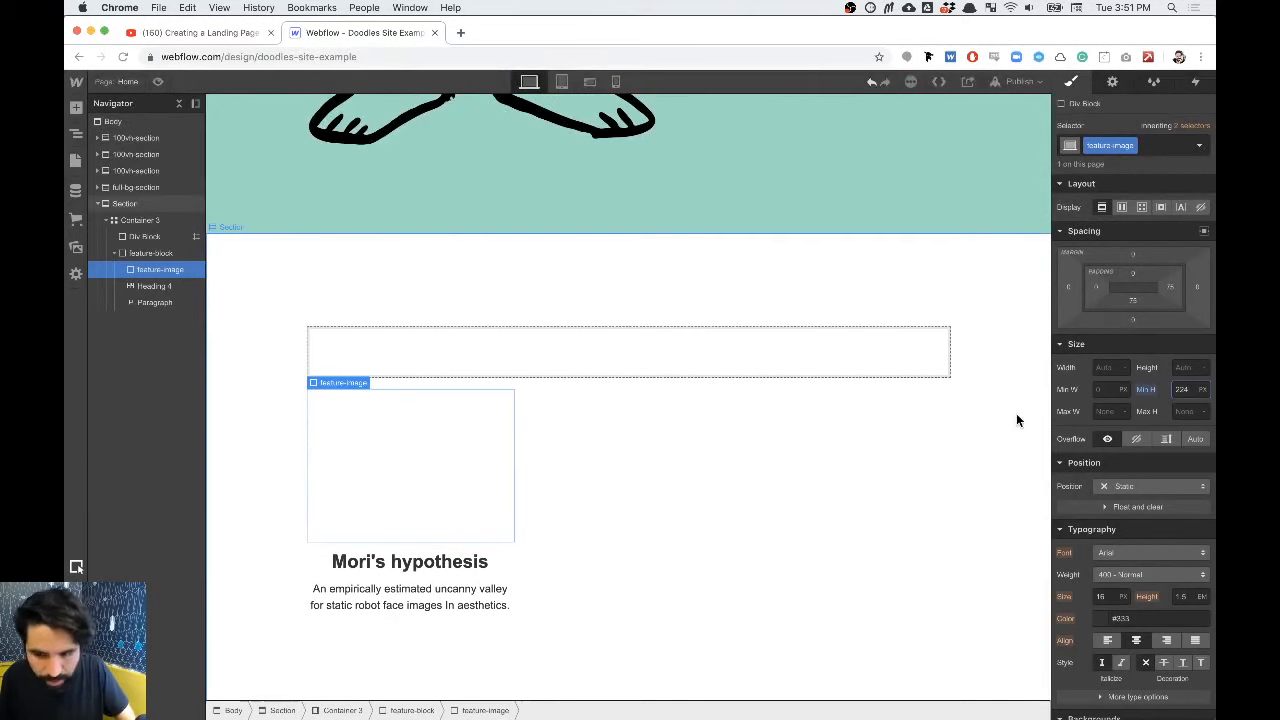
Step: Give the feature-image div the background image options-3.svg, sized to Contain, centred and without tiling
scroll(1151, 448, down, 3)
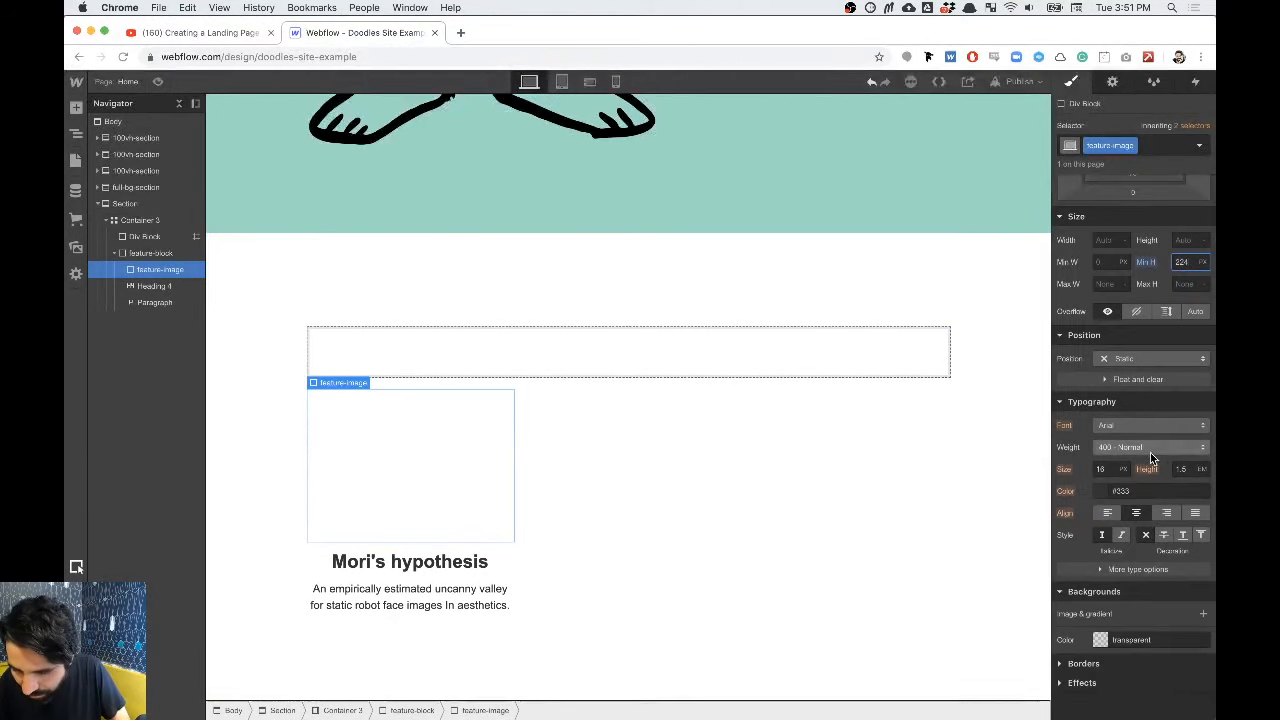
click(1202, 614)
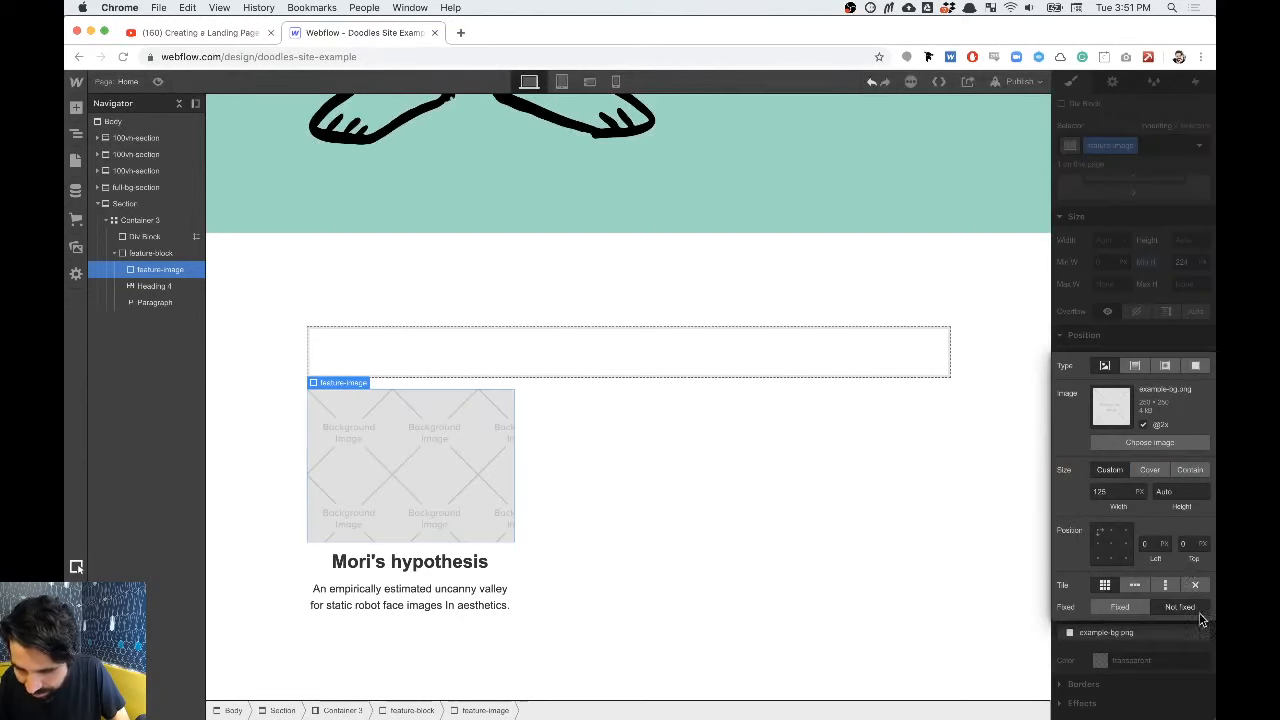
click(1130, 441)
click(115, 292)
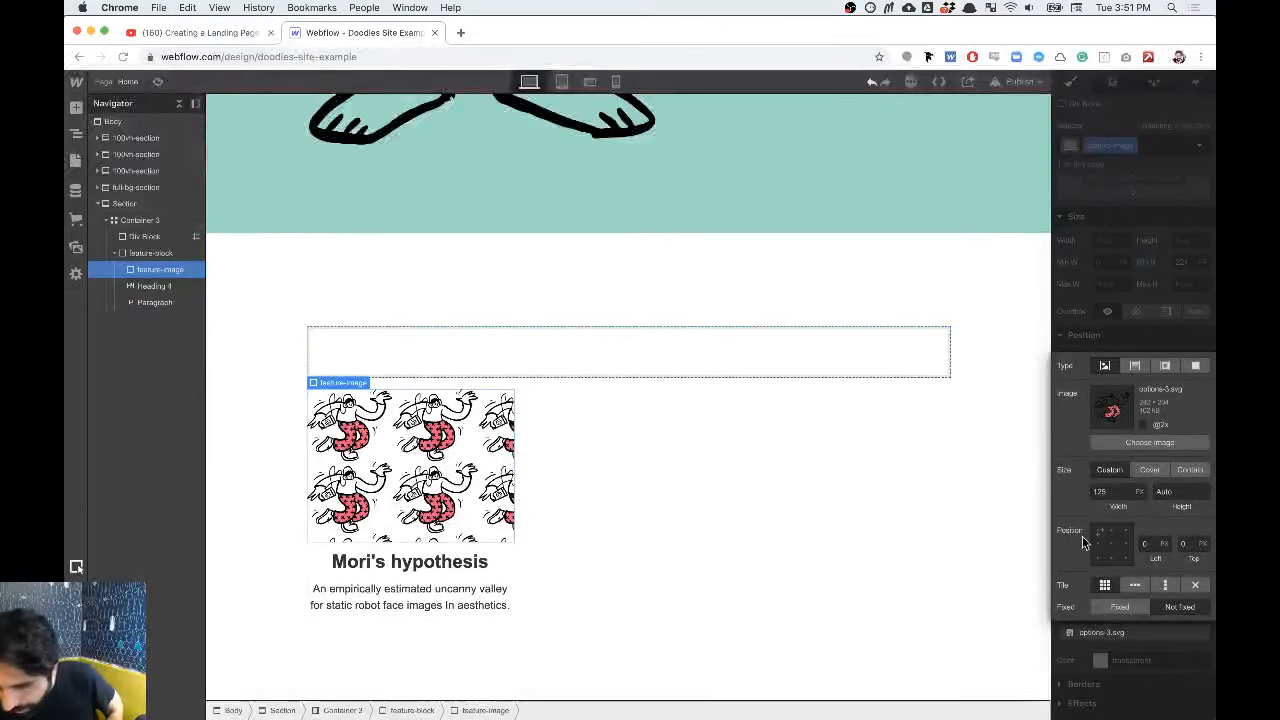
click(1190, 470)
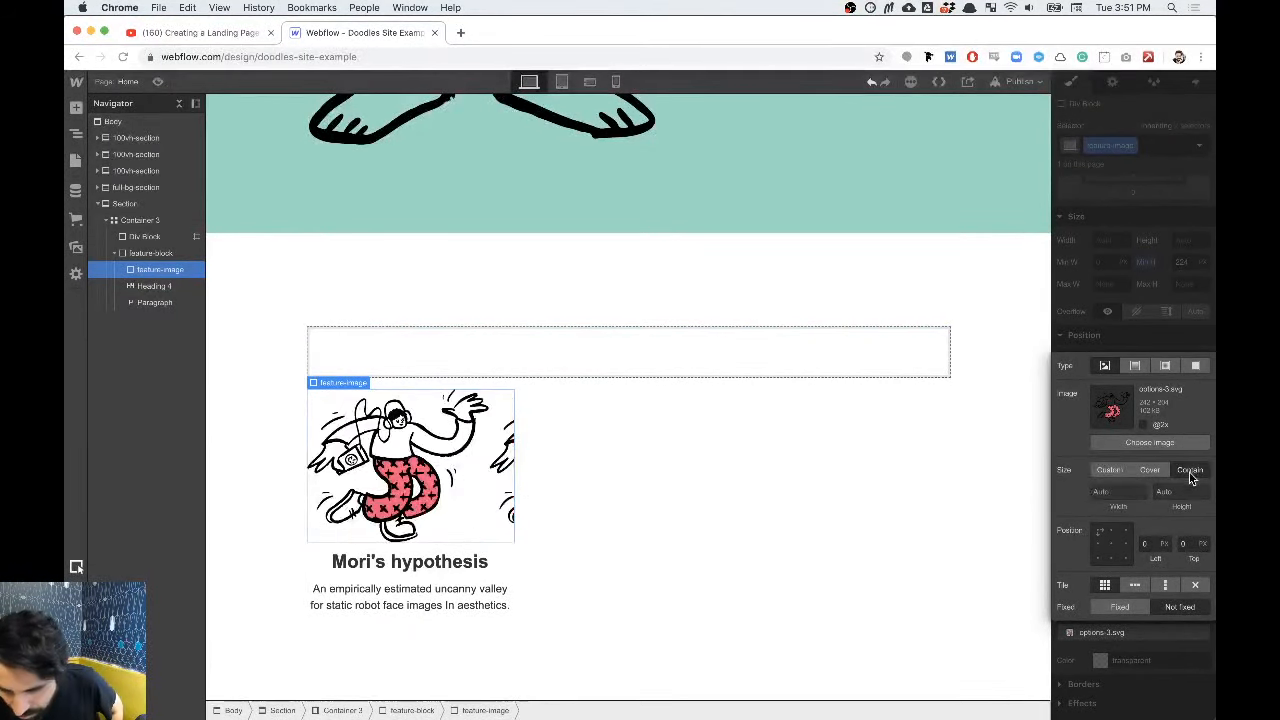
click(1111, 543)
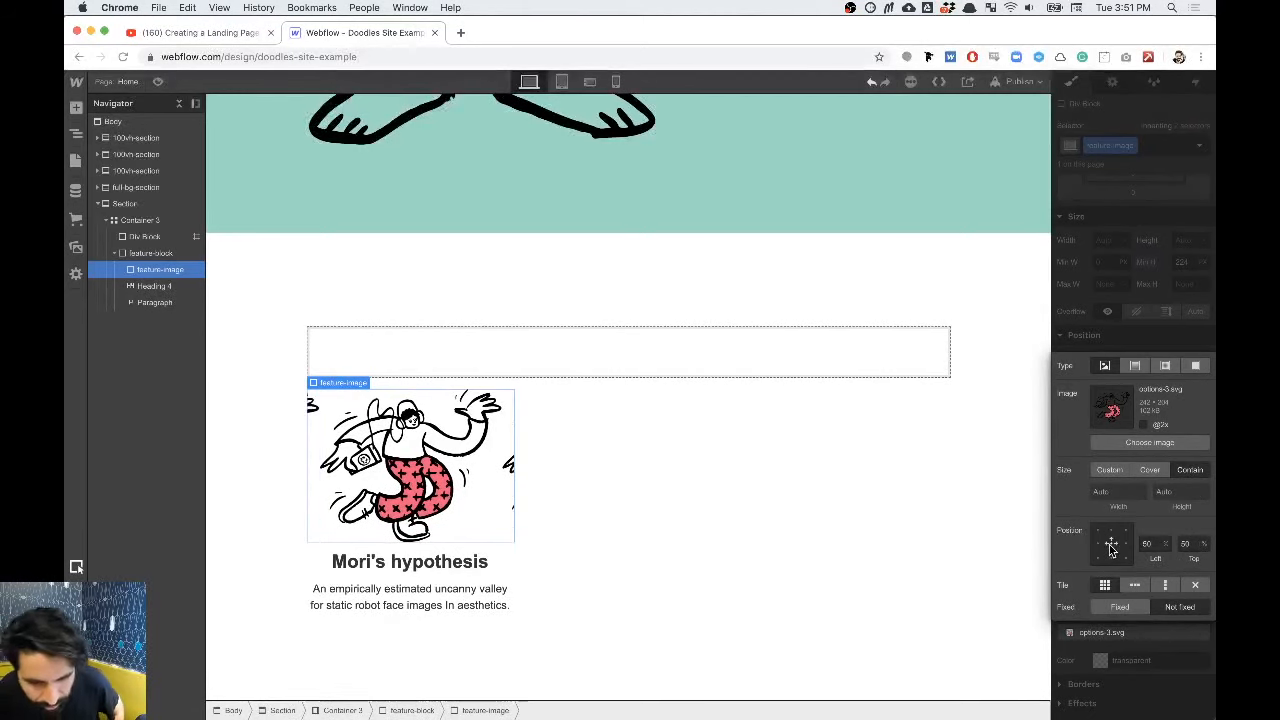
click(1197, 585)
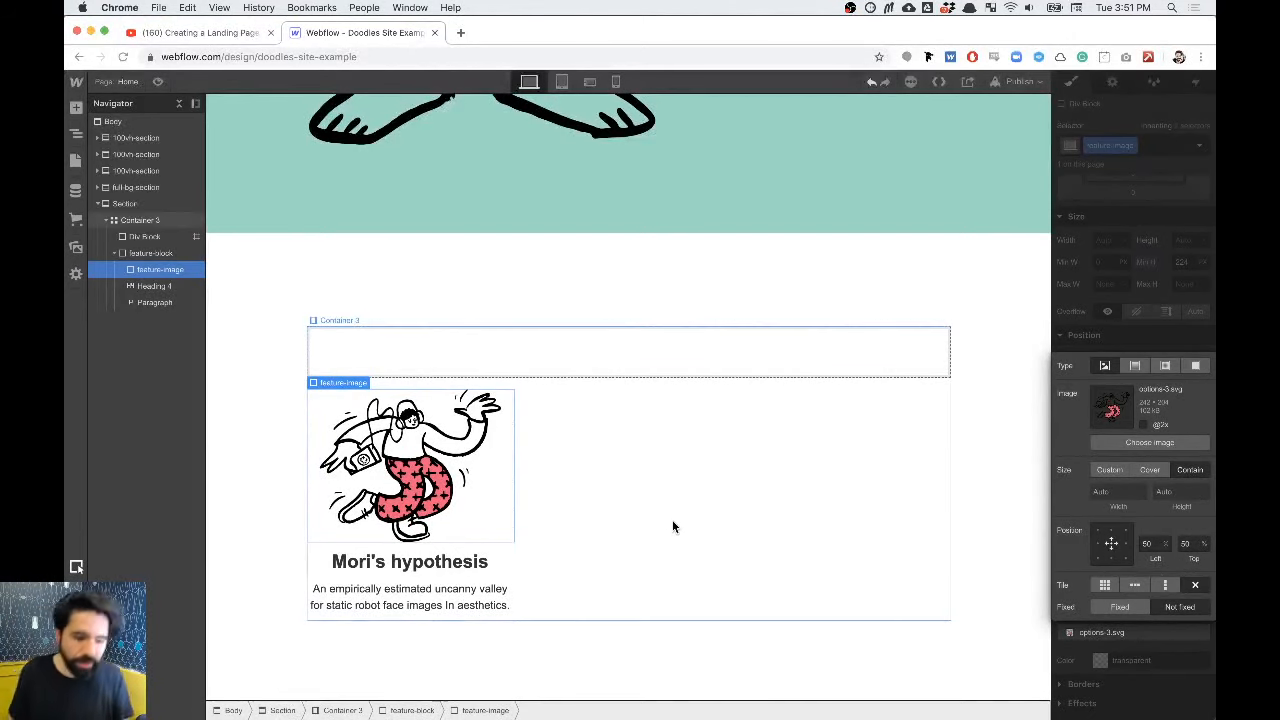
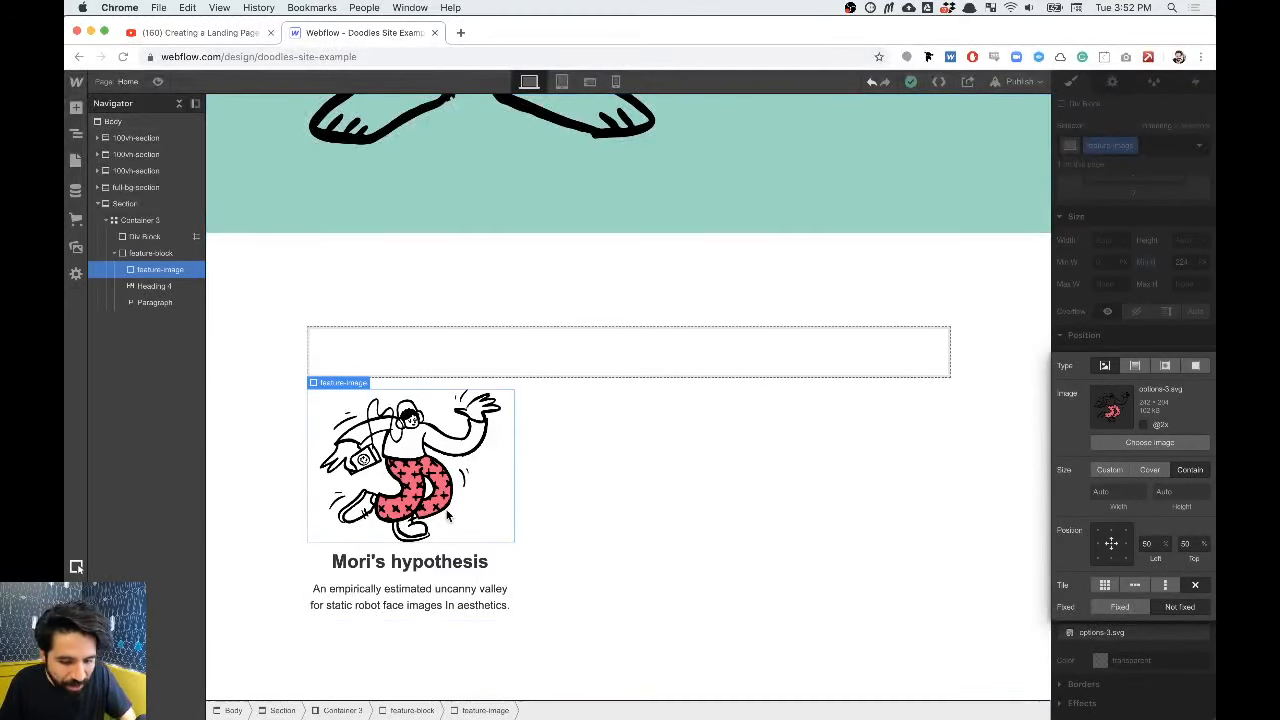
Step: Duplicate the whole feature-block twice to fill the remaining two grid columns
click(420, 562)
click(160, 254)
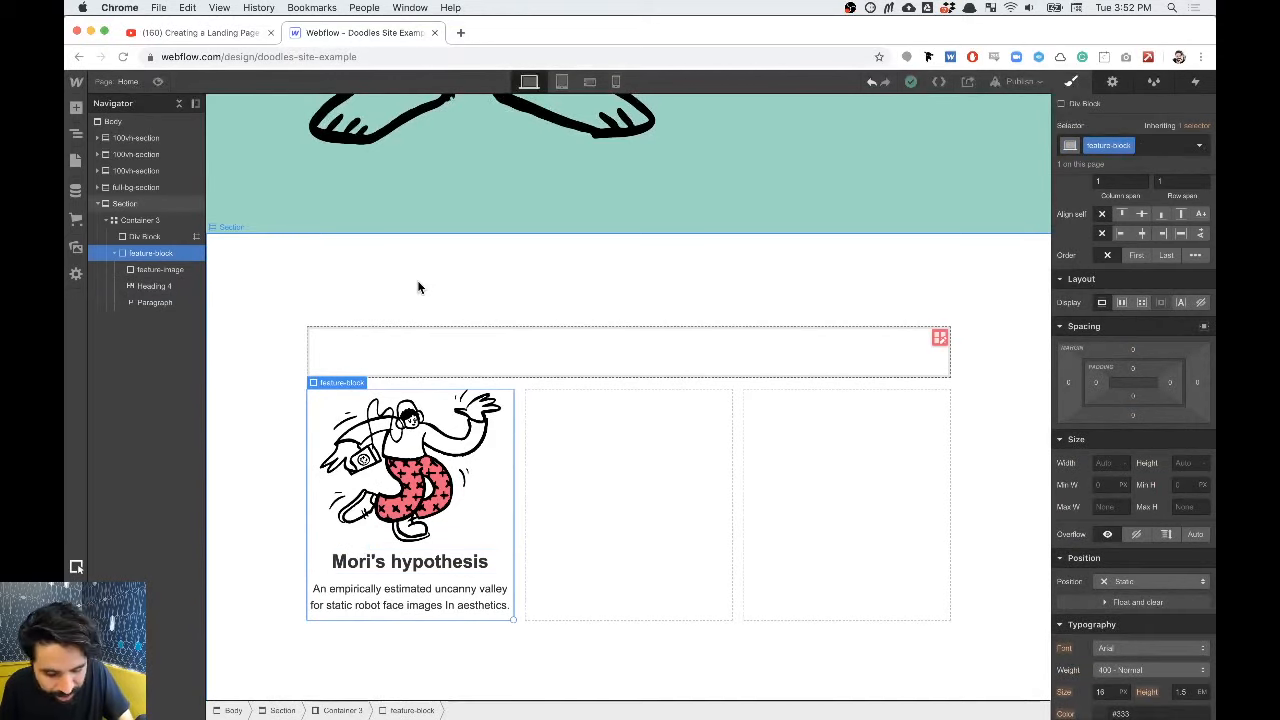
key(super+c)
key(super+v)
key(super+v)
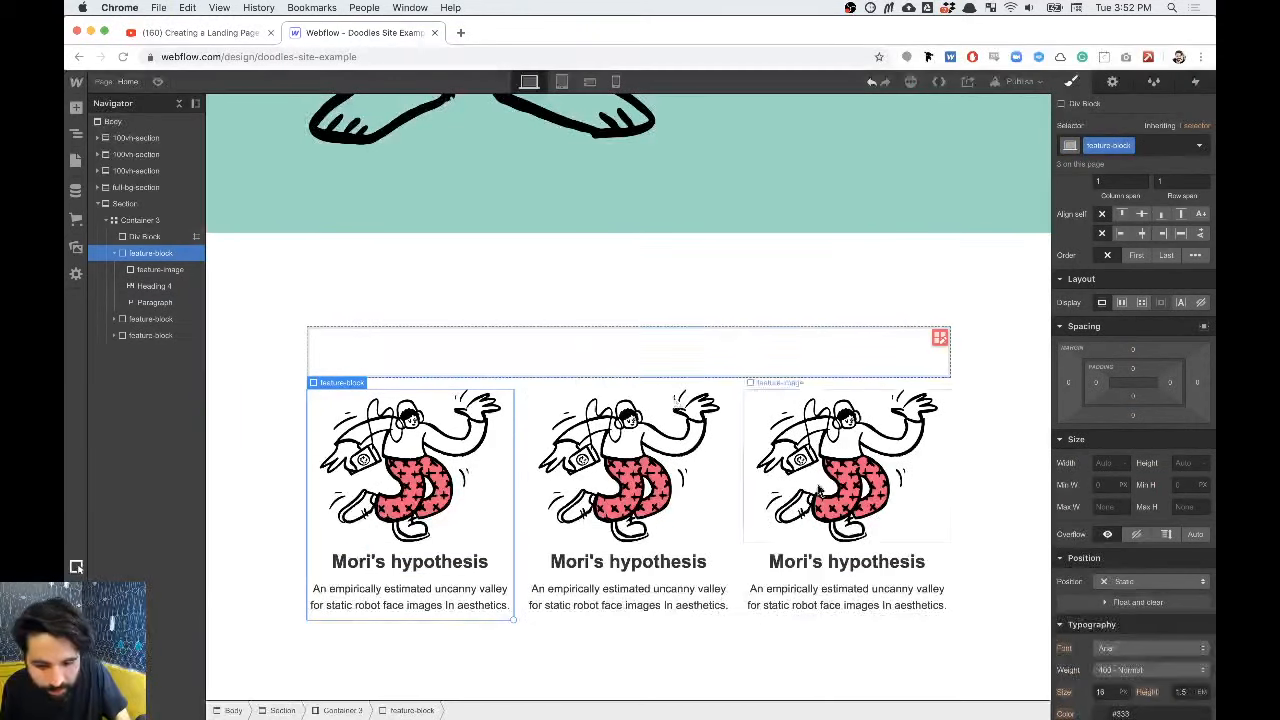
Step: Add the combo class 2 to the feature-image in the middle feature block
click(660, 488)
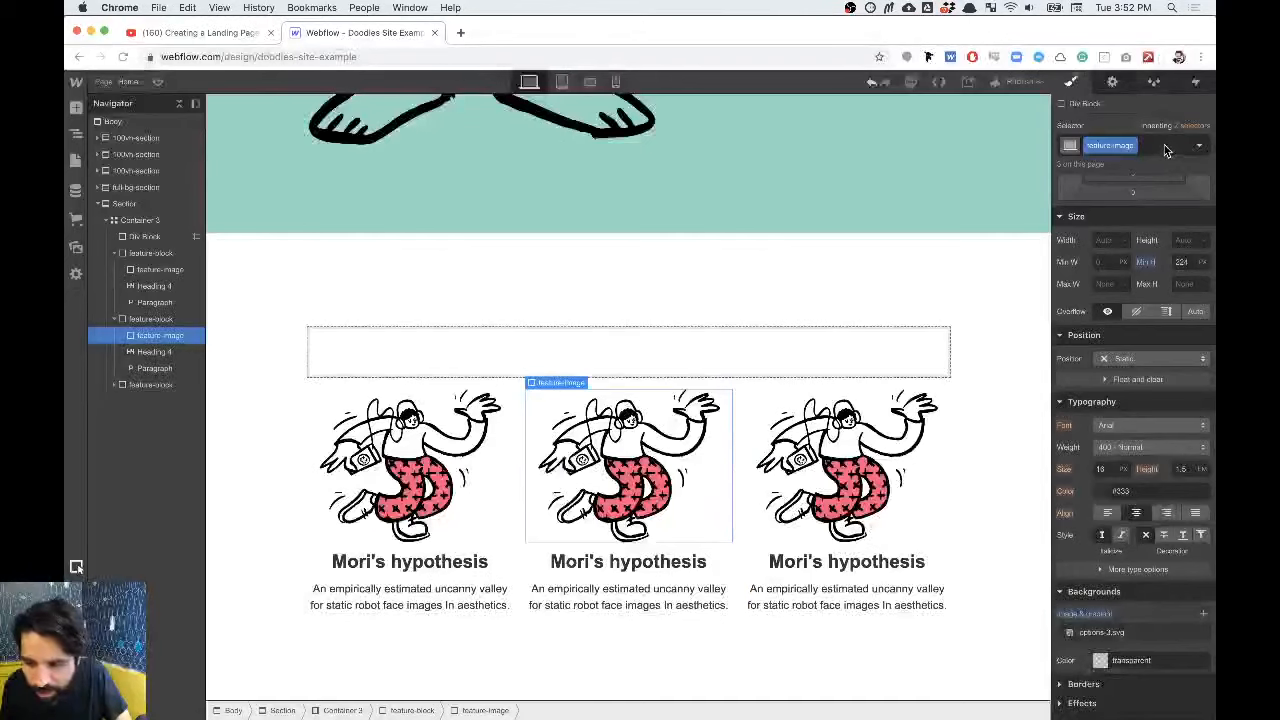
click(1163, 146)
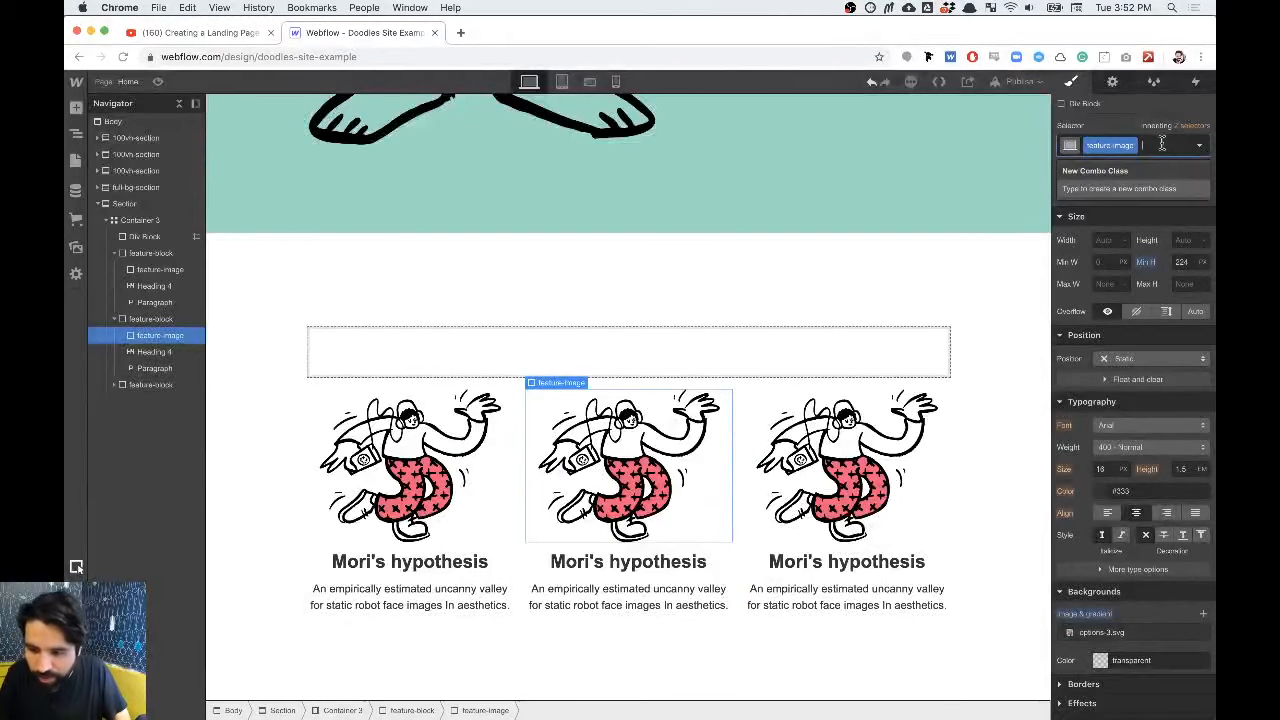
text(2)
key(Return)
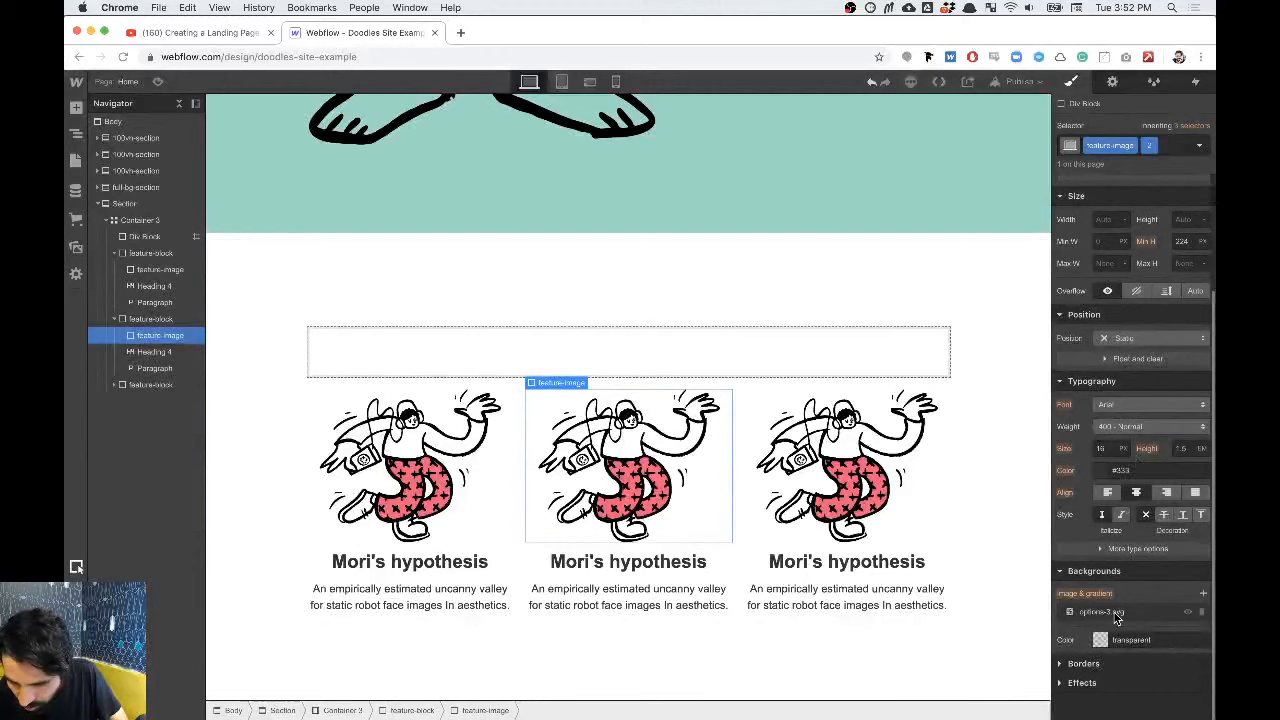
Step: Replace the middle feature-image's background with options-1.svg, checking the choice against the InVision Studio mockup
click(1101, 611)
click(1150, 428)
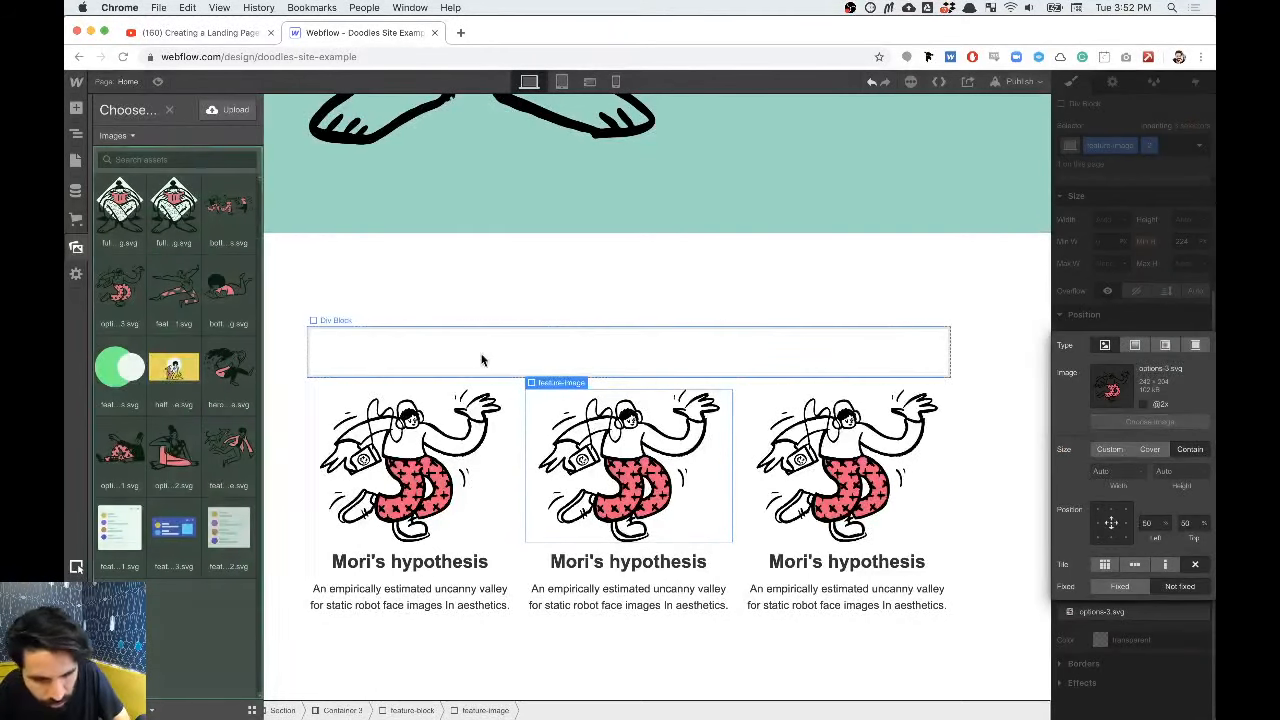
click(226, 300)
key(super+Tab)
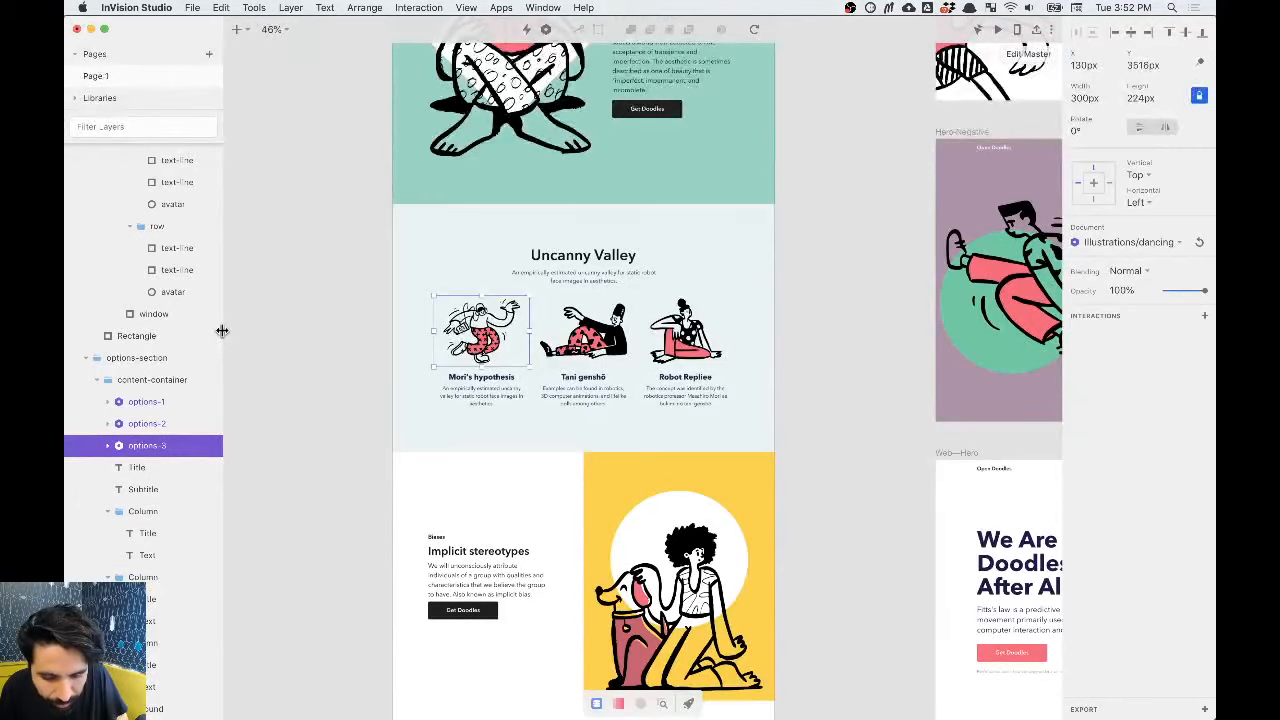
key(super+Tab)
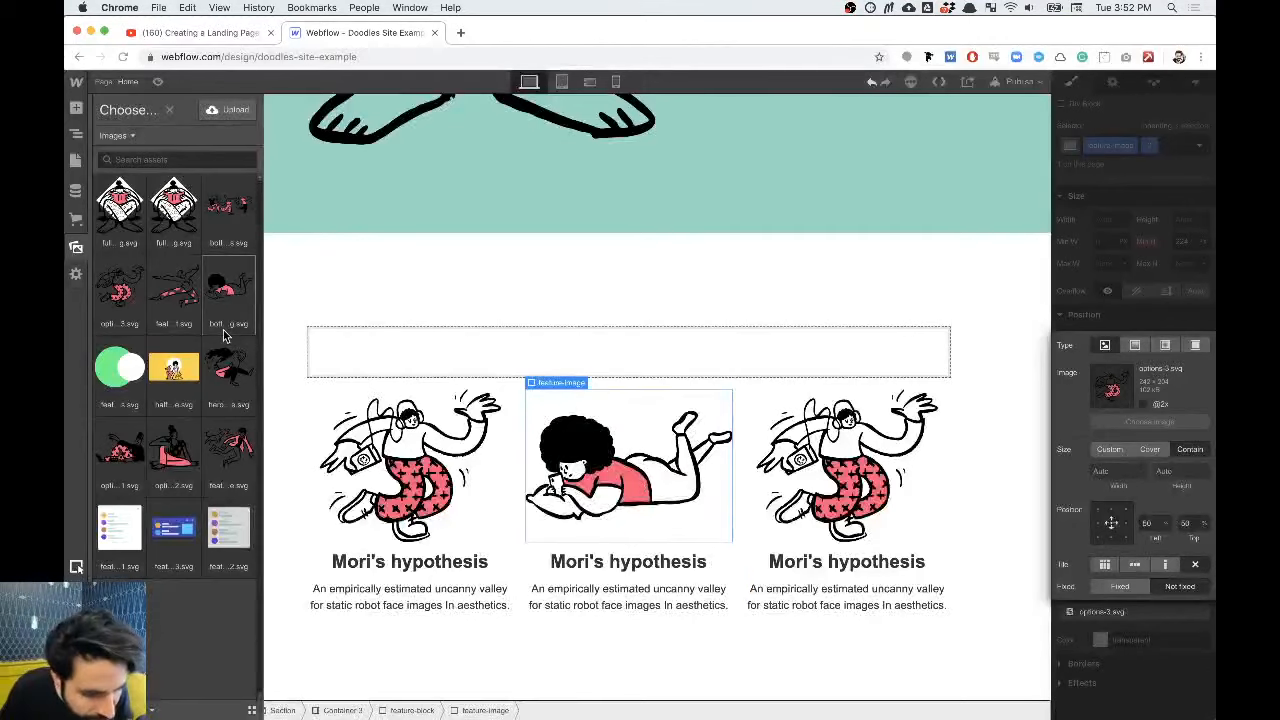
click(122, 450)
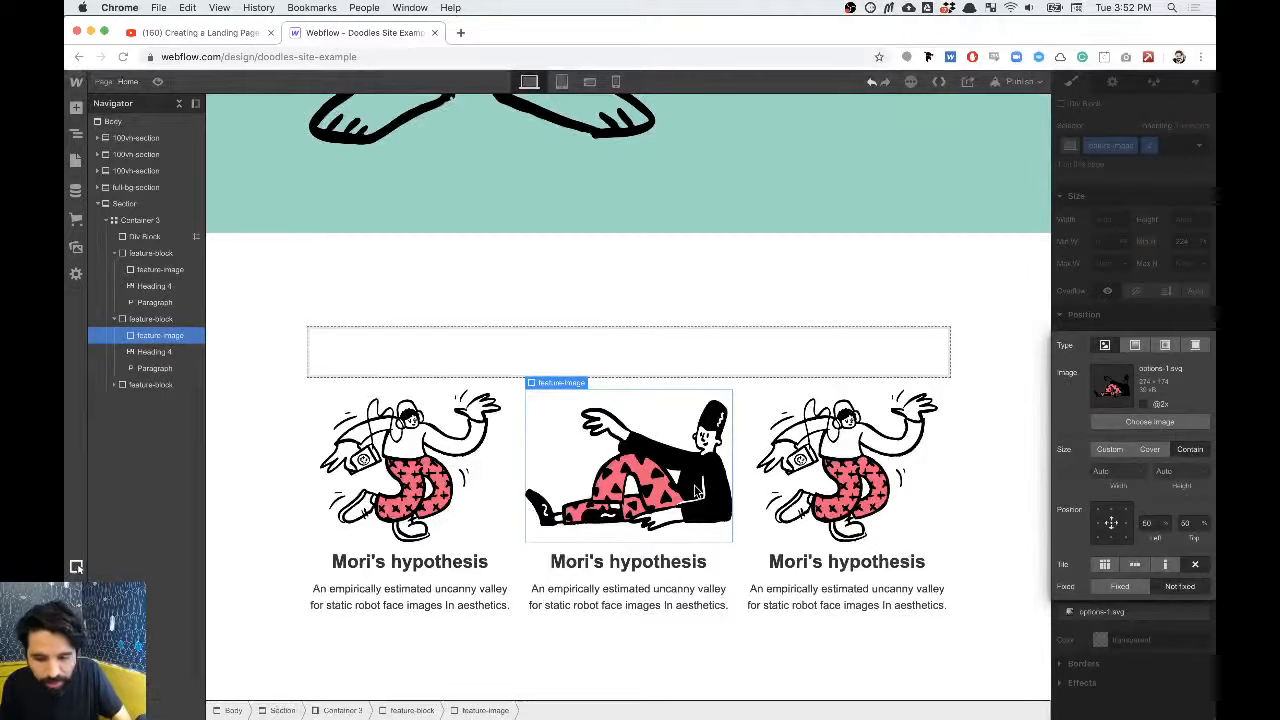
key(super+Tab)
key(super+Tab)
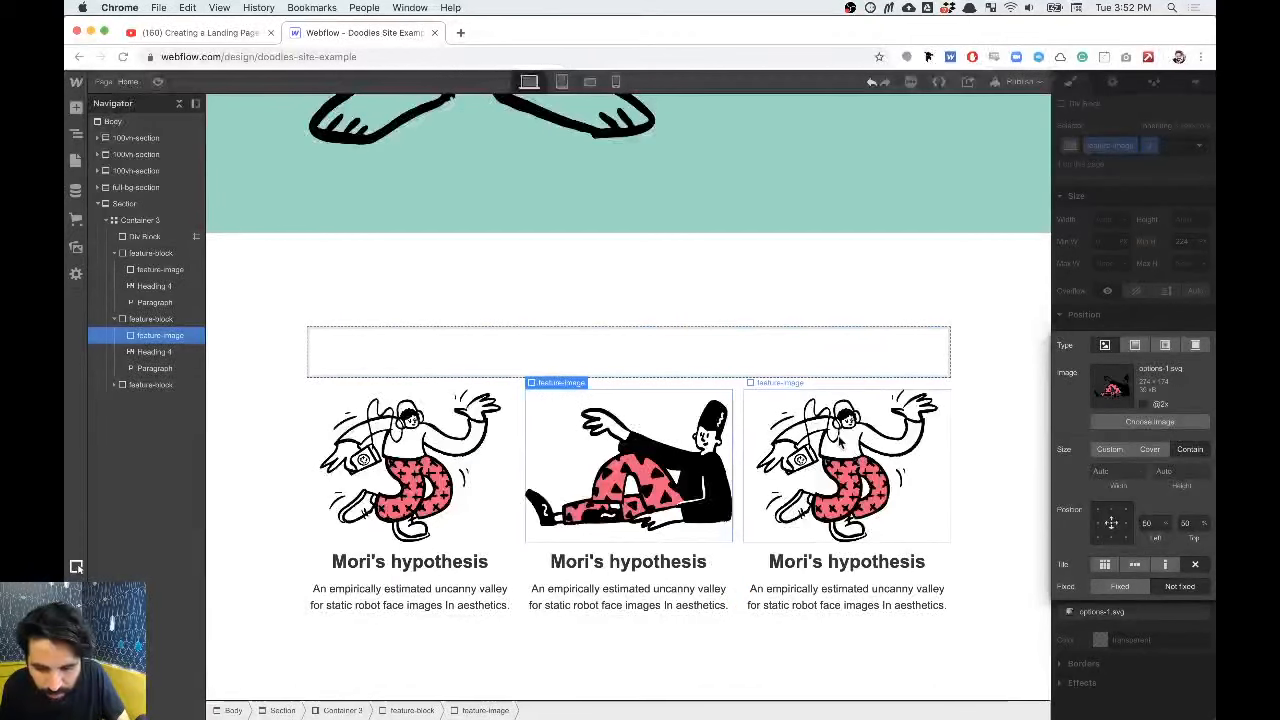
Step: Add the combo class 3 to the feature-image in the third feature block
click(840, 441)
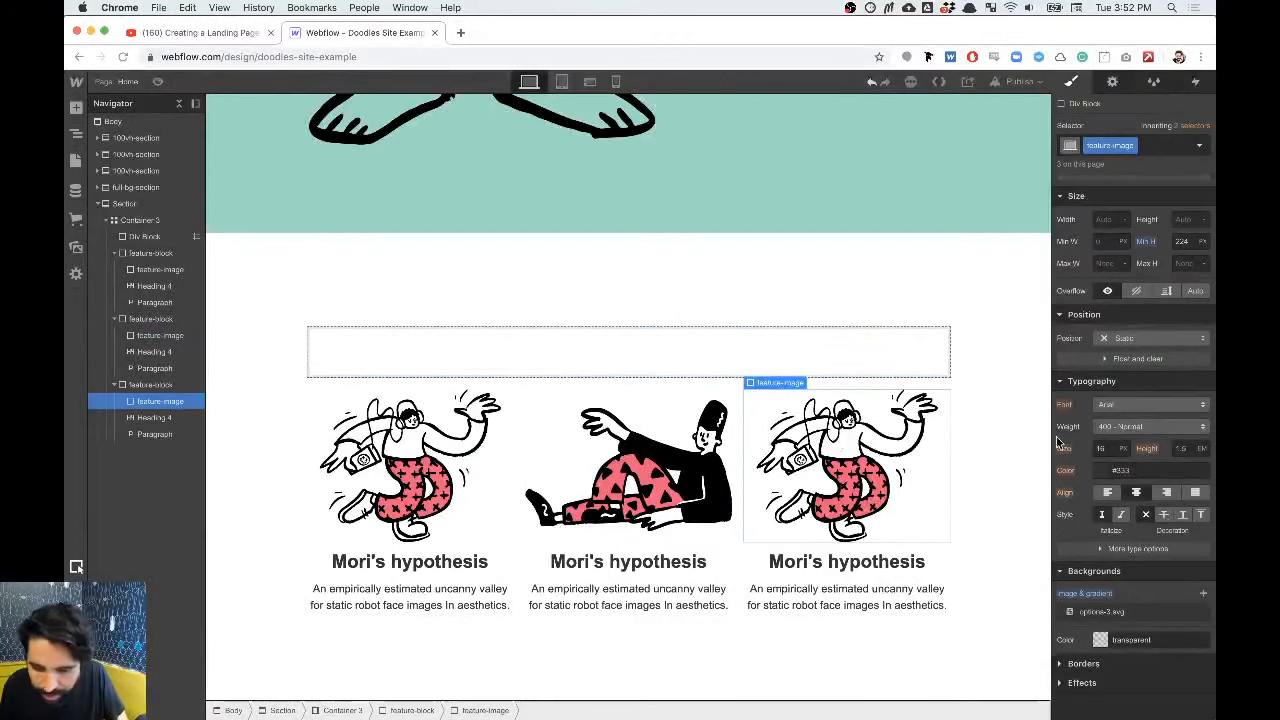
click(1157, 145)
text(3)
key(Return)
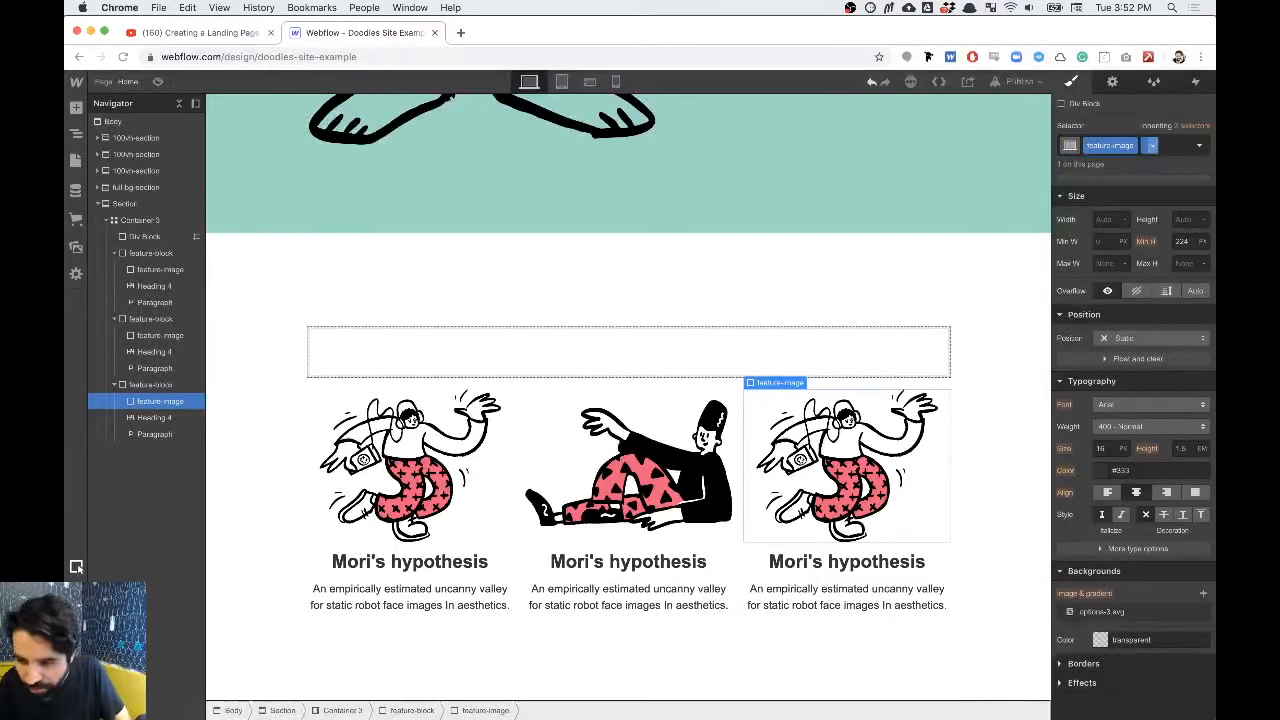
Step: Replace the third feature-image's background with options-2.svg
click(1110, 612)
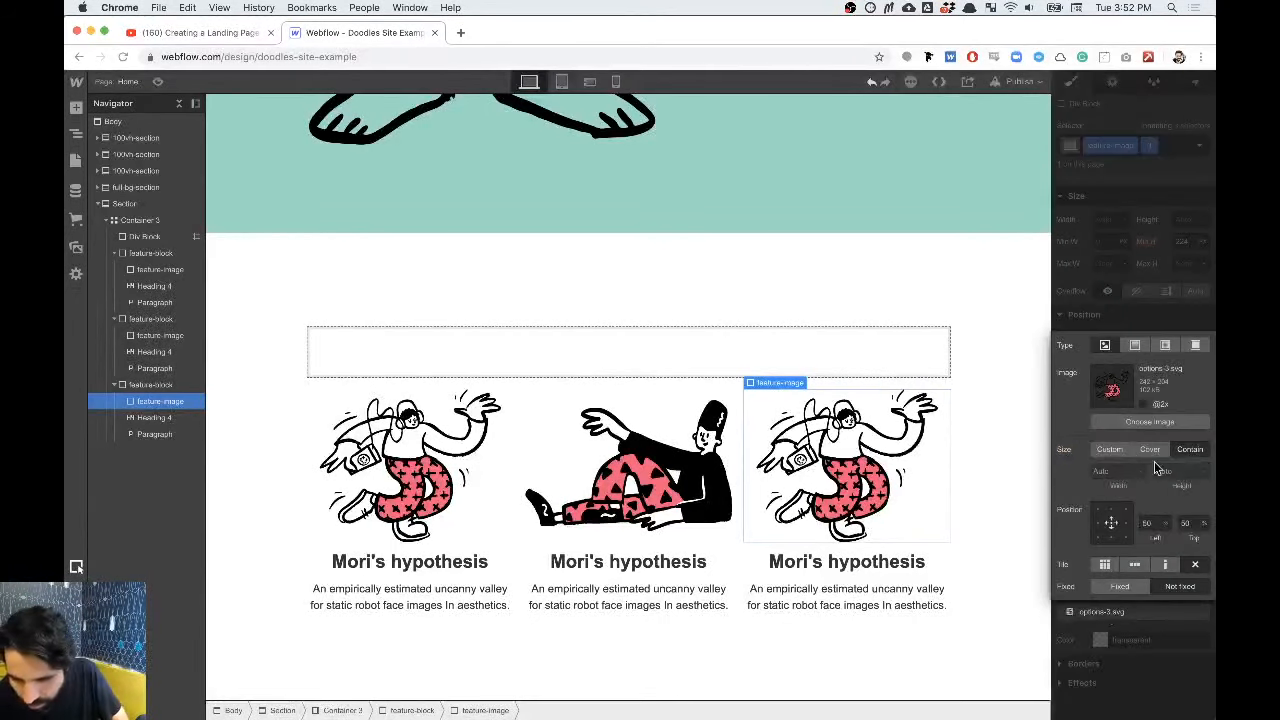
click(1148, 422)
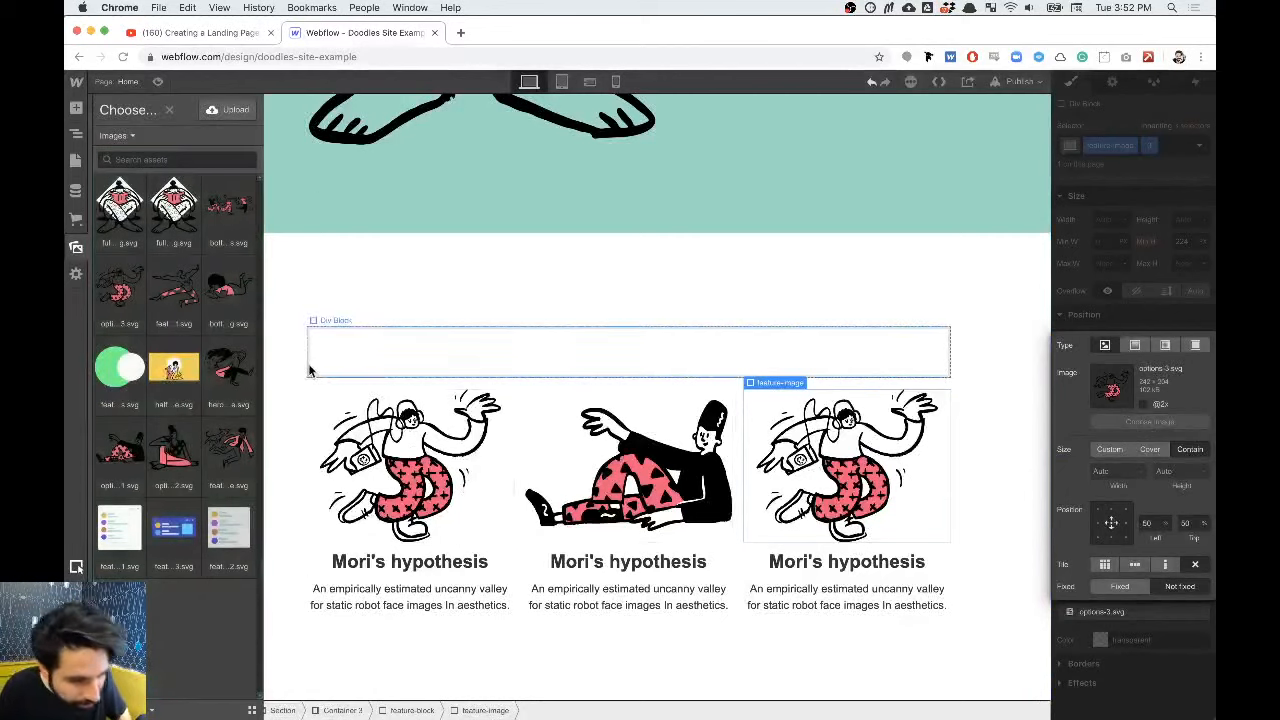
click(248, 373)
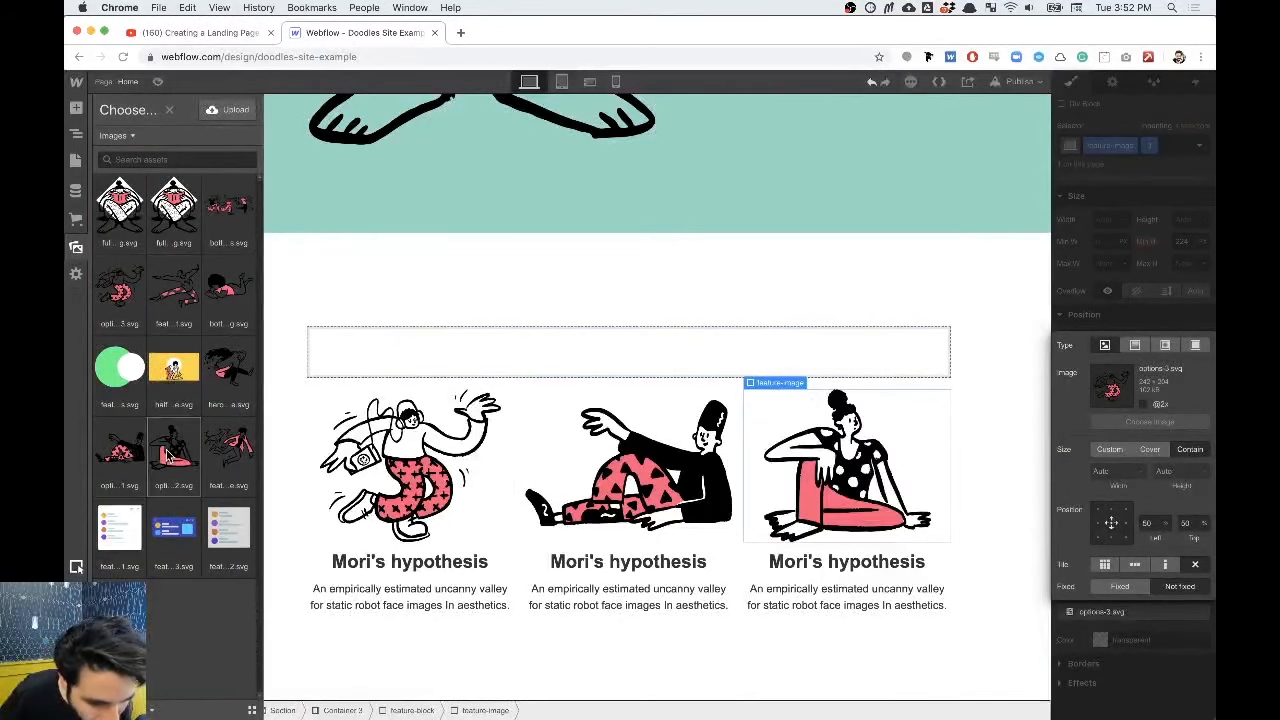
click(174, 452)
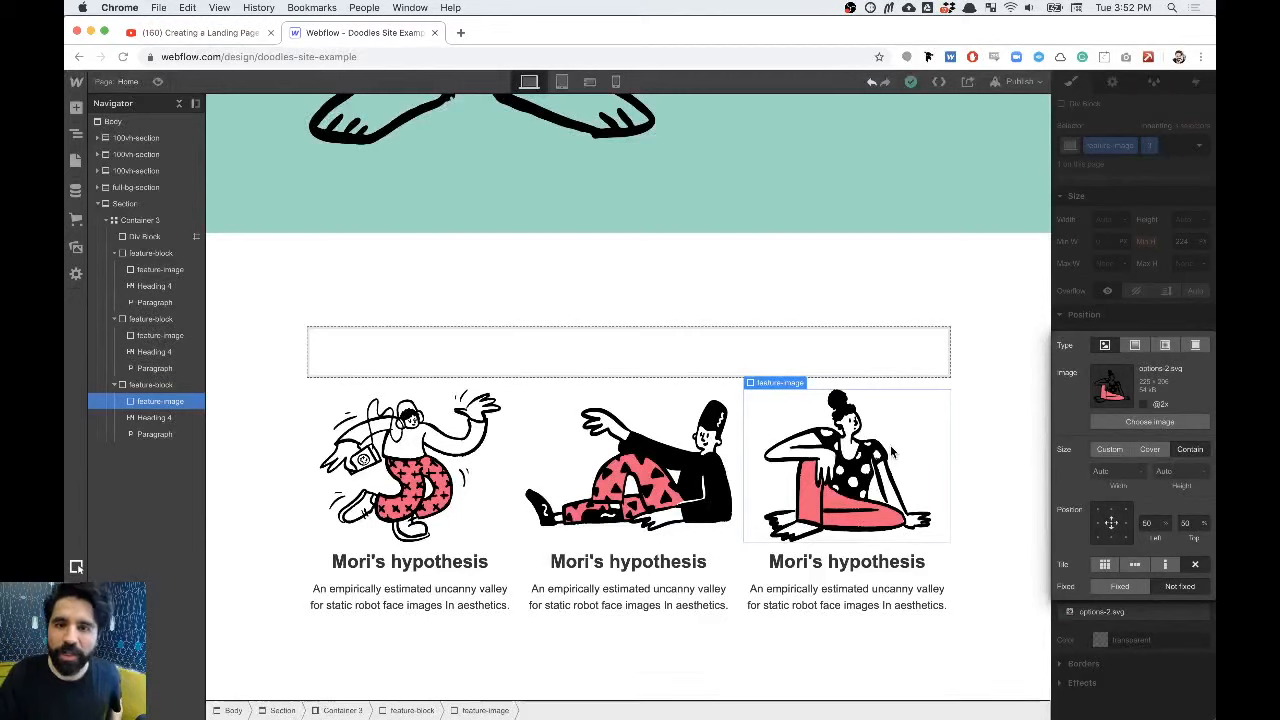
click(677, 455)
click(400, 470)
click(699, 455)
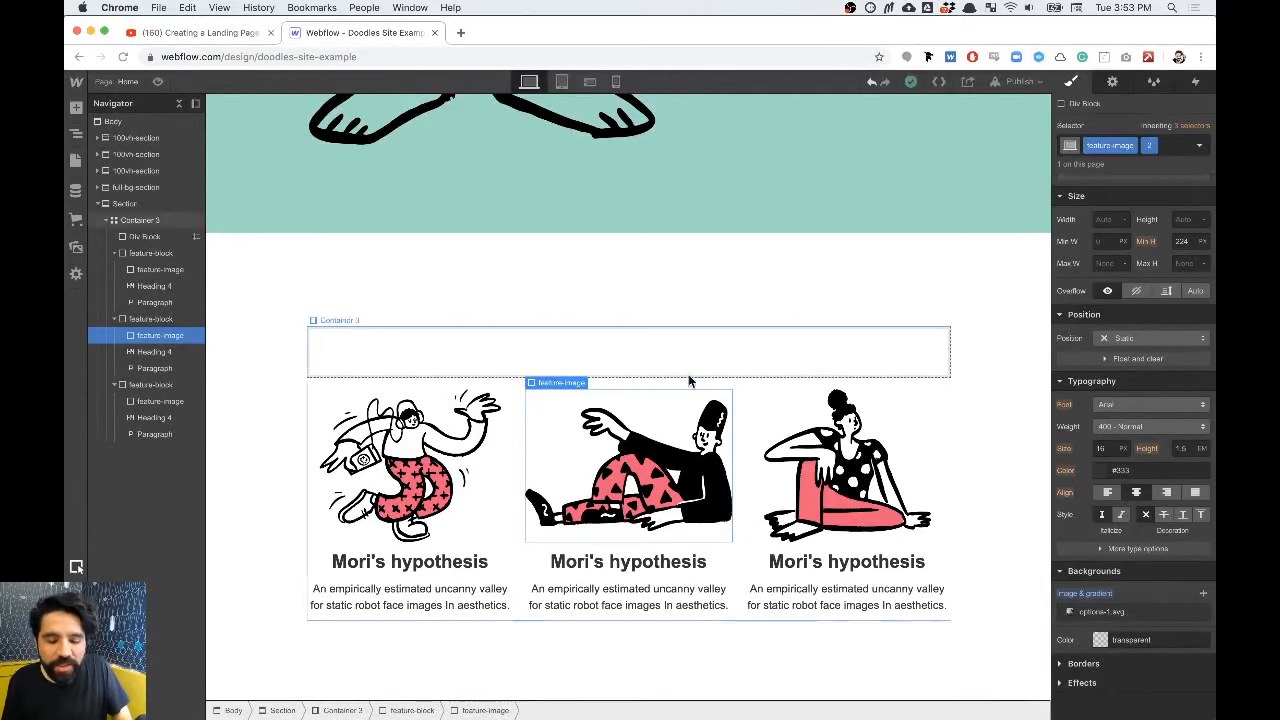
Step: Check the Uncanny Valley title in the InVision Studio mockup and select the empty div above the feature blocks in Webflow
key(super+Tab)
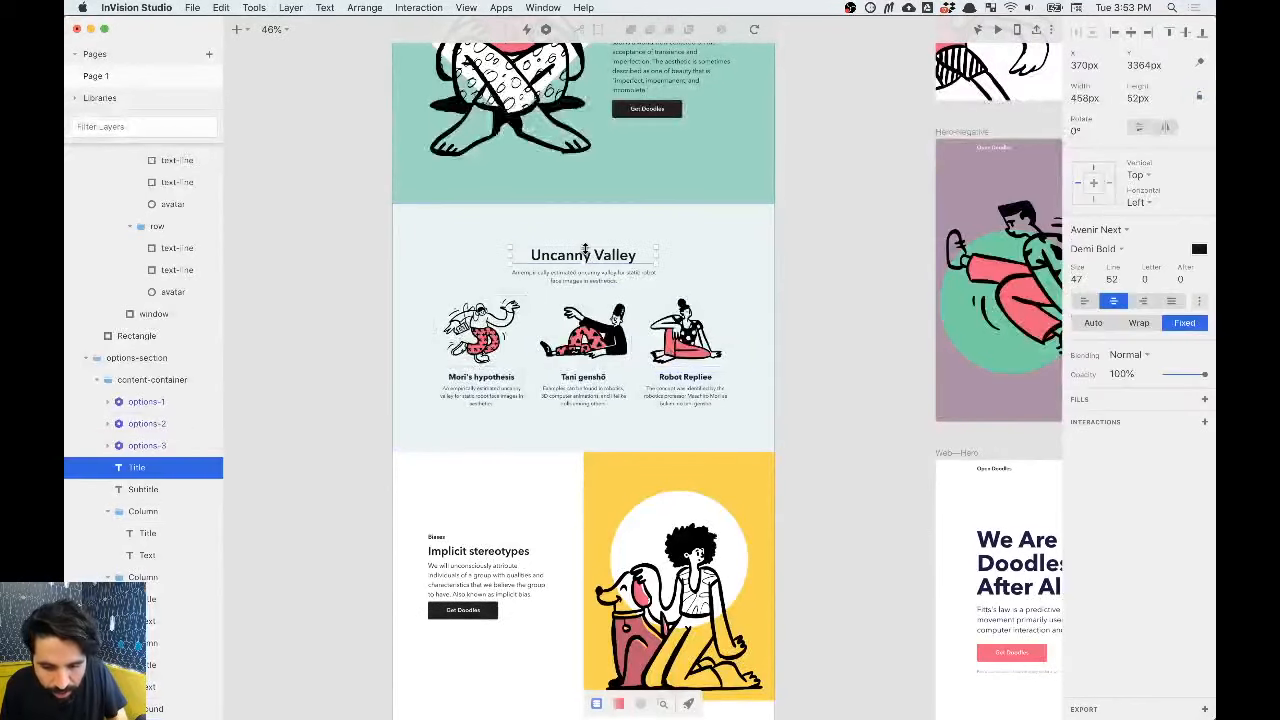
double_click(586, 250)
key(super+Tab)
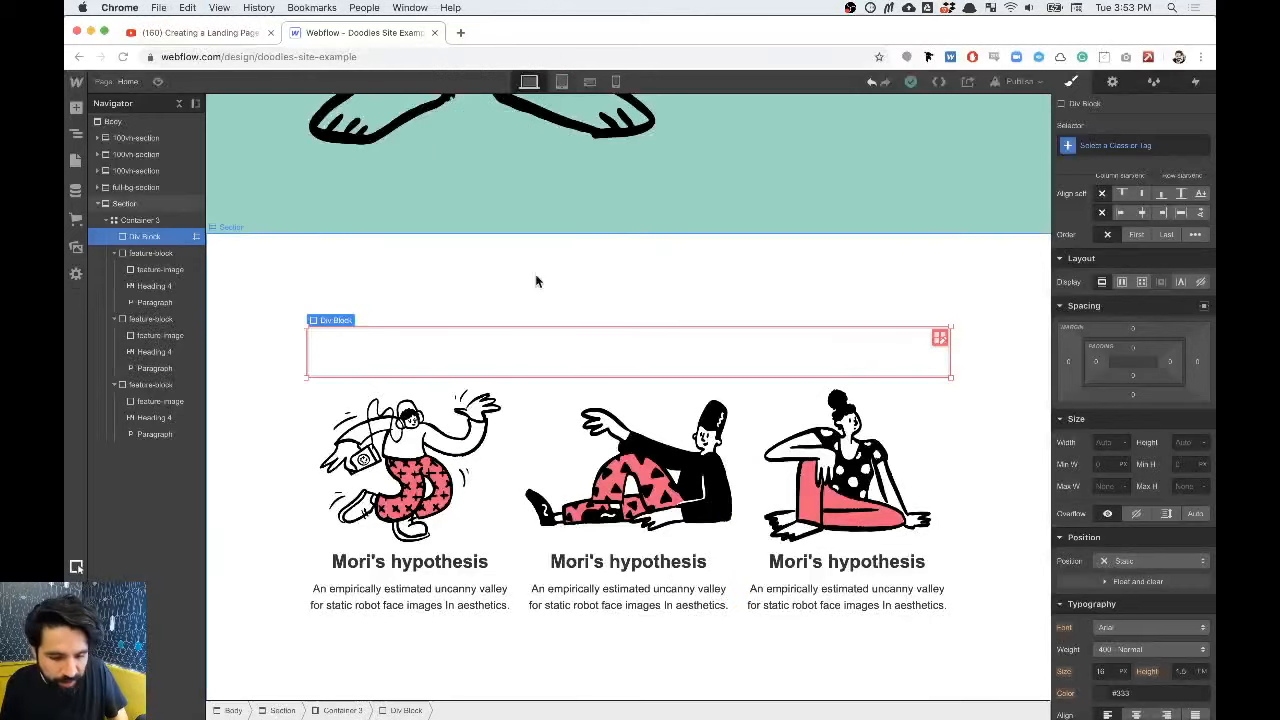
key(Escape)
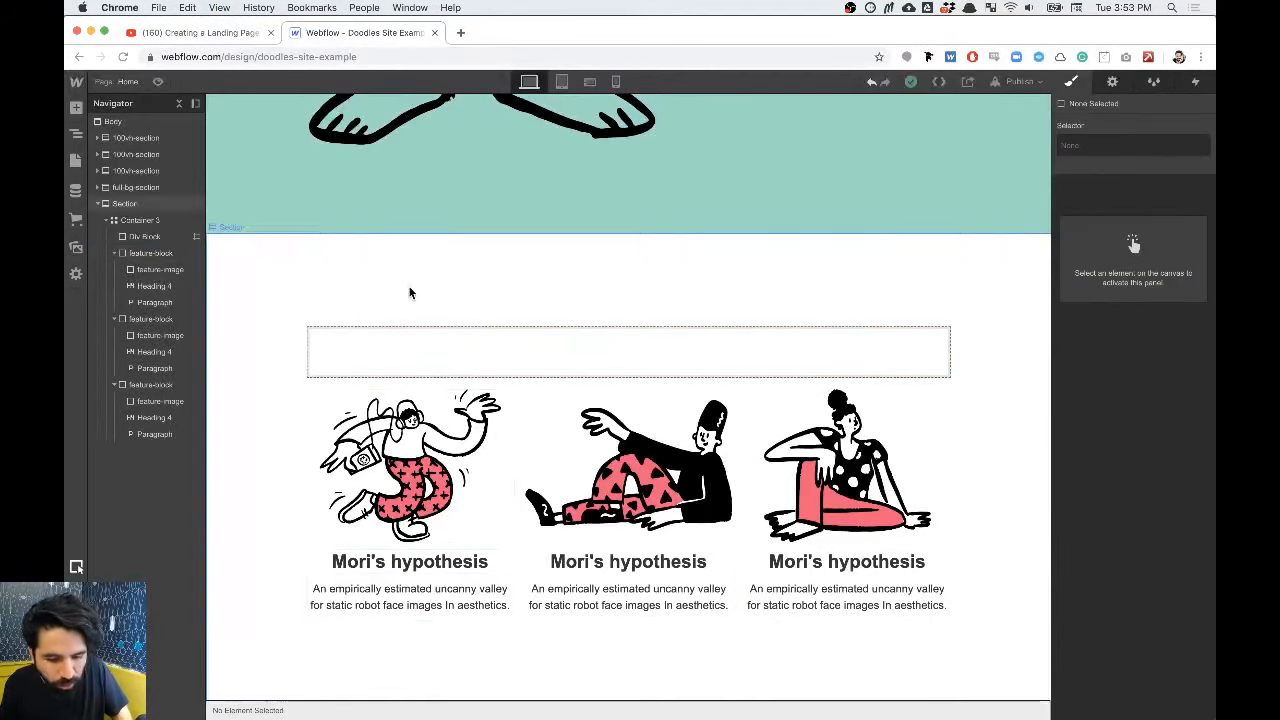
click(498, 348)
key(super+e)
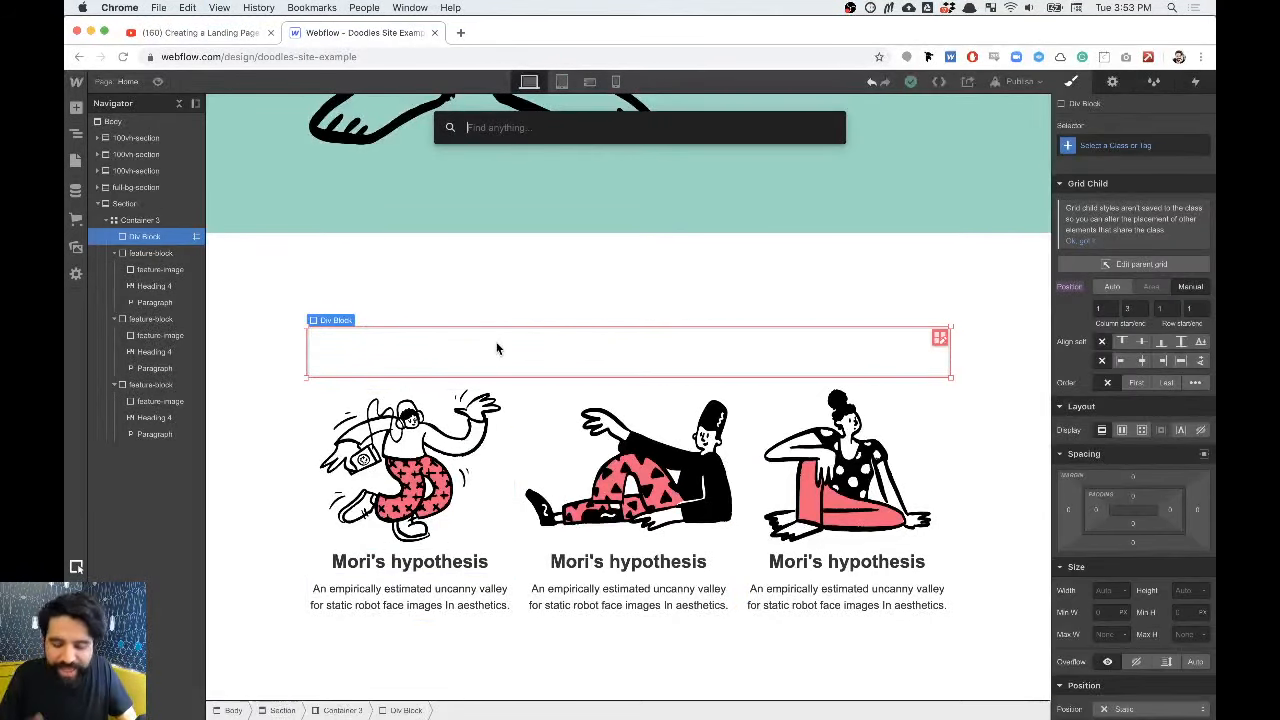
text(h)
key(Return)
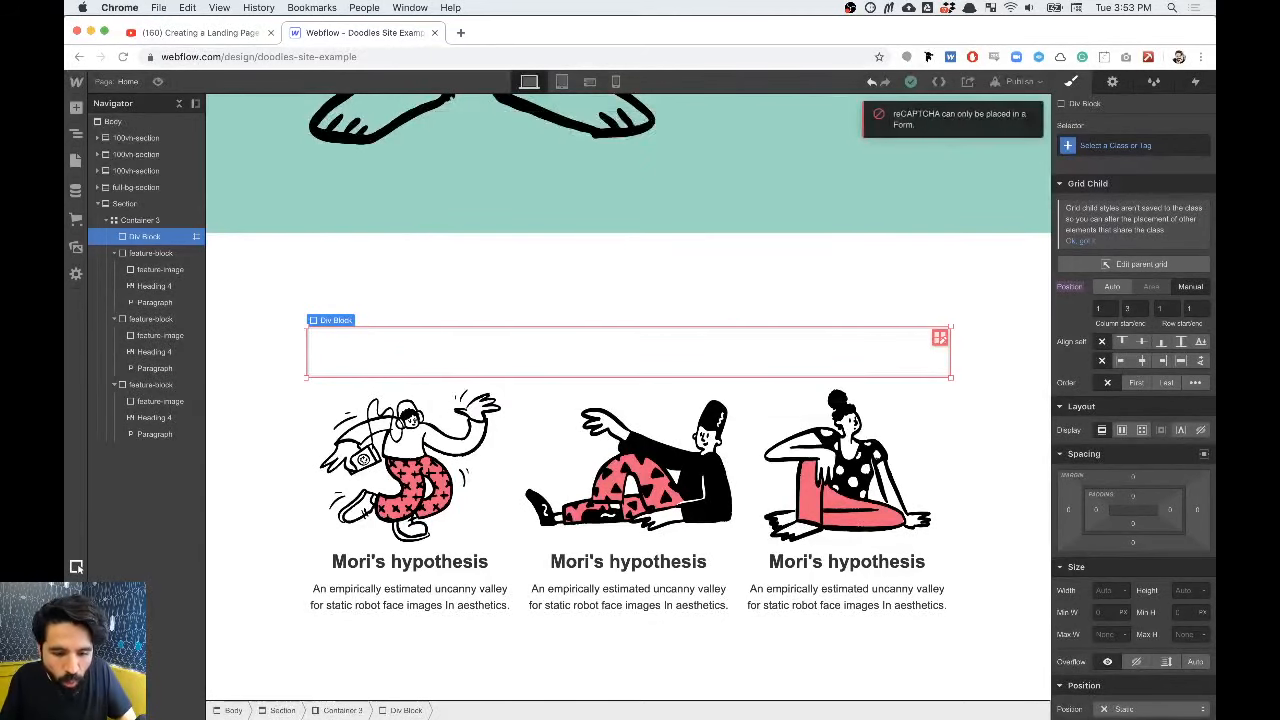
Step: Insert a heading element into the empty div above the three feature blocks
key(super+e)
text(head)
key(Return)
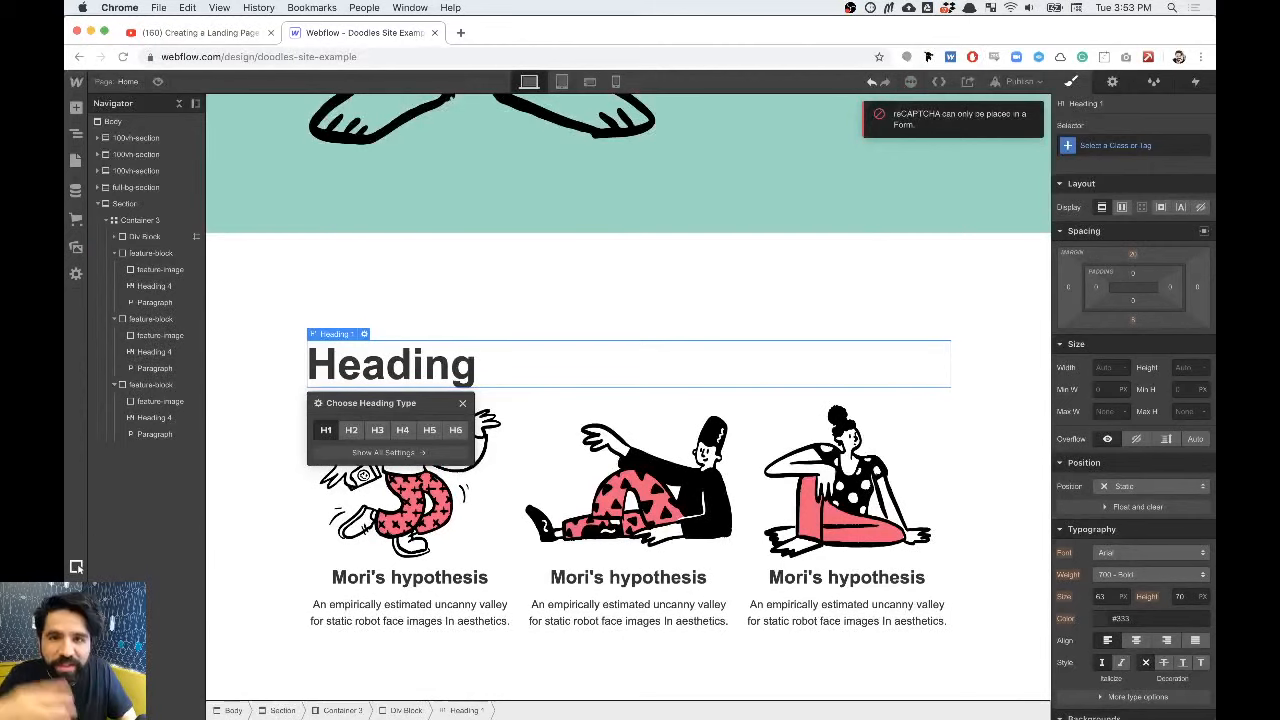
Step: Add a paragraph element below the section heading and replace the heading text with "Uncanny Valley"
key(super+e)
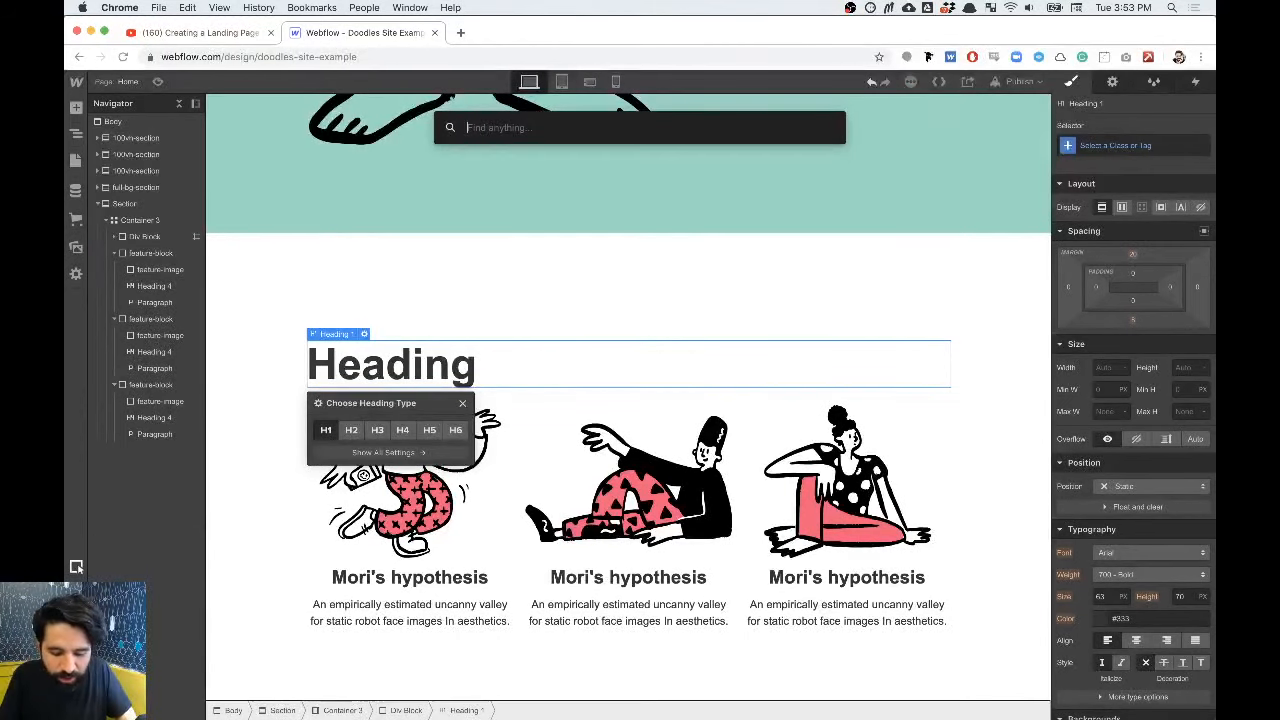
text(par)
key(Return)
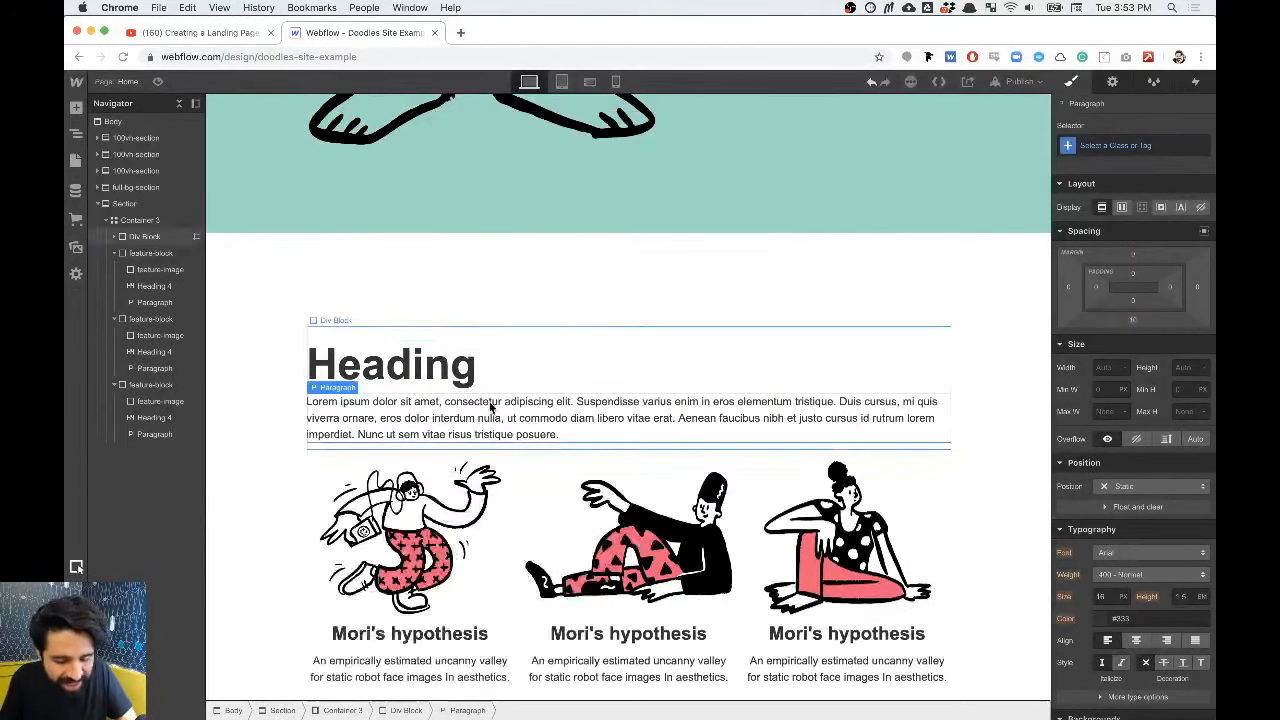
double_click(445, 368)
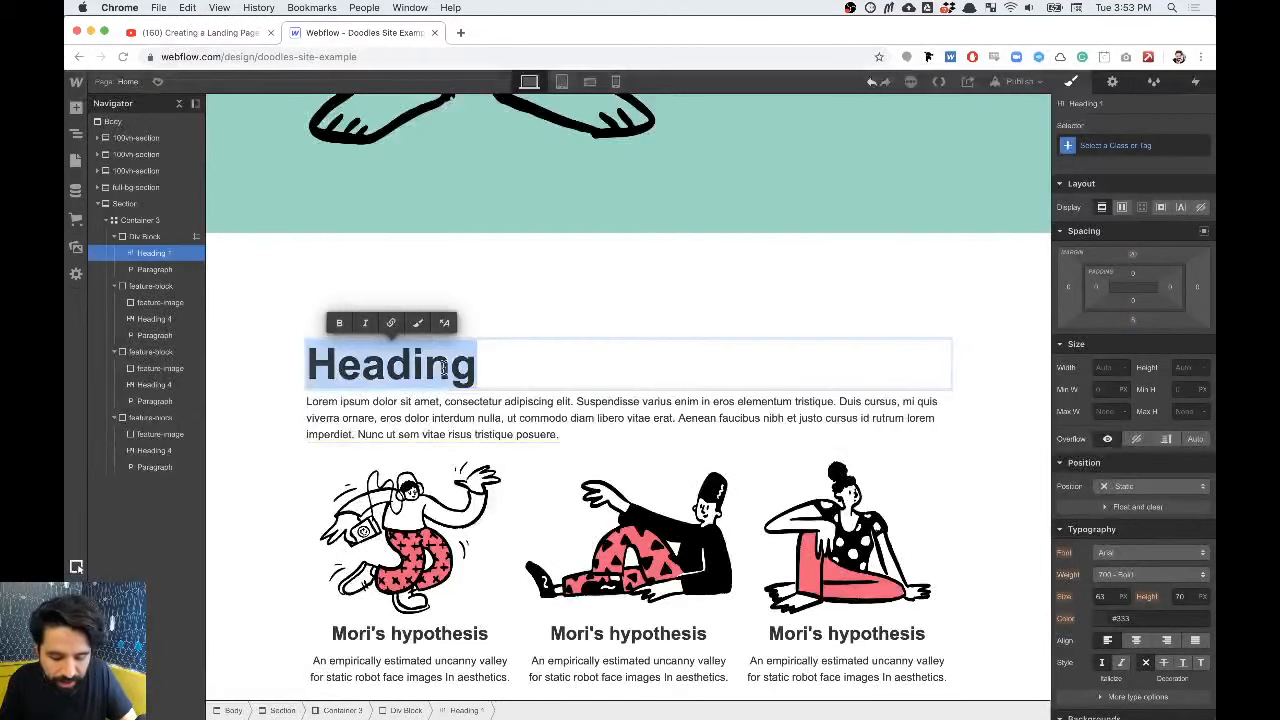
text(Uncanny Valley)
click(483, 425)
Step: Copy the Uncanny Valley subtitle from the InVision Studio mockup and paste it over the placeholder paragraph in Webflow
key(super+Tab)
key(Escape)
double_click(591, 277)
key(super+c)
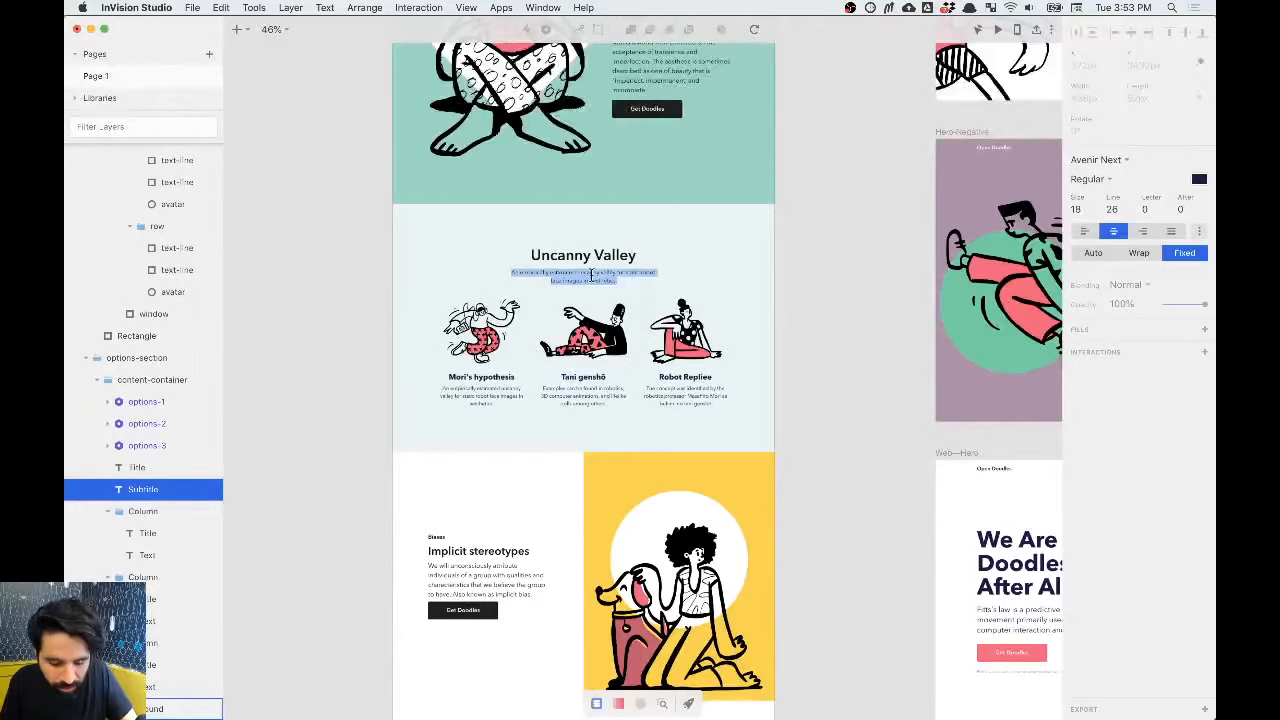
key(super+Tab)
double_click(509, 423)
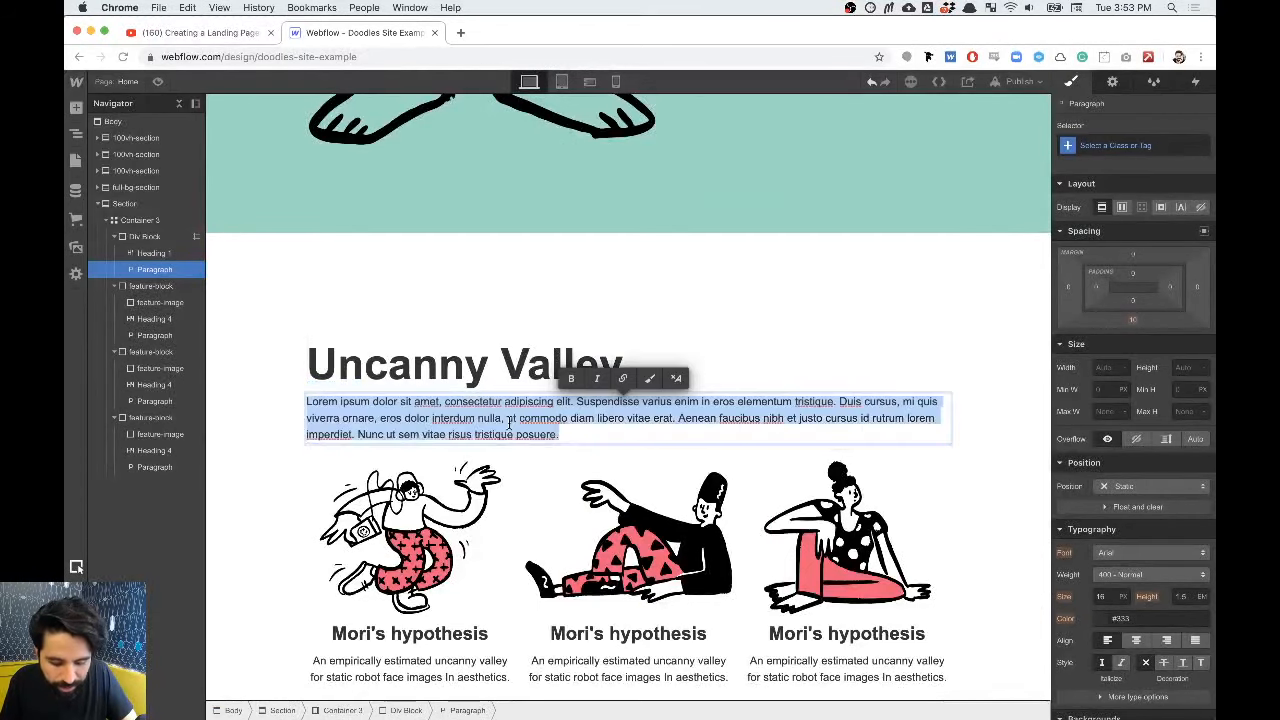
key(super+v)
key(Escape)
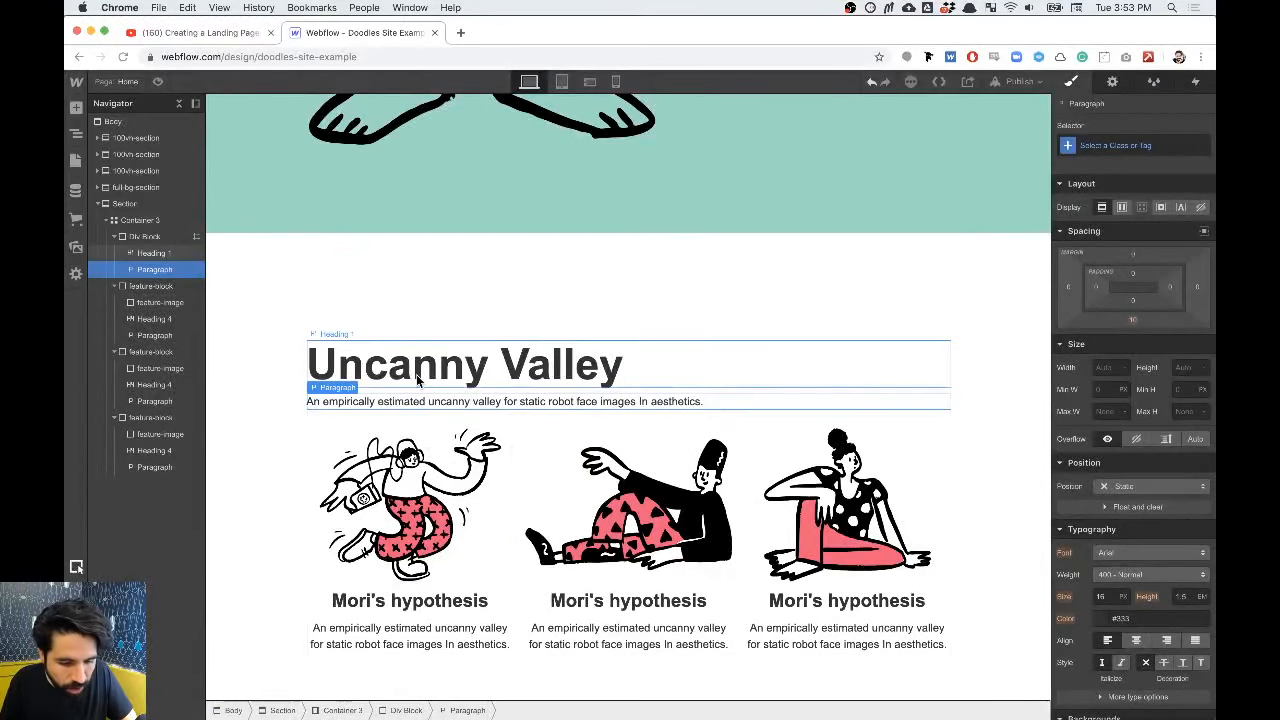
Step: Center the text alignment of Container 3, which holds the section heading and feature blocks
key(Up)
key(Up)
key(Up)
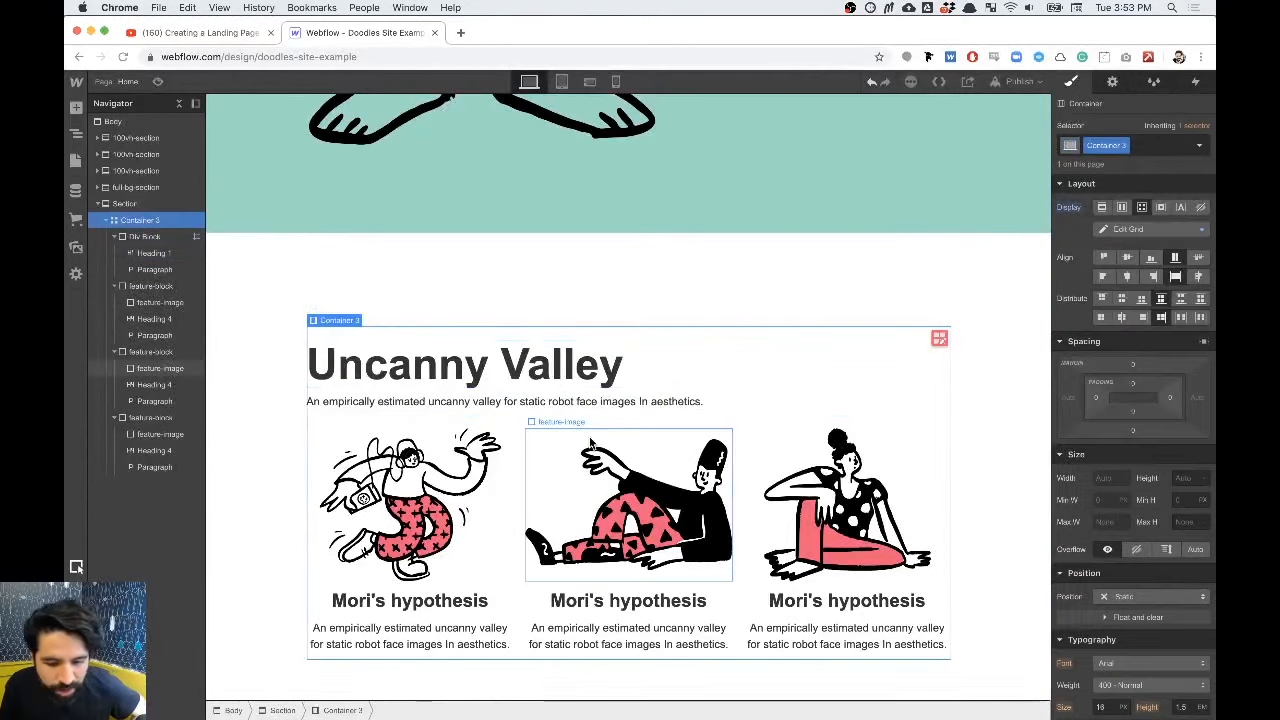
scroll(1140, 500, down, 5)
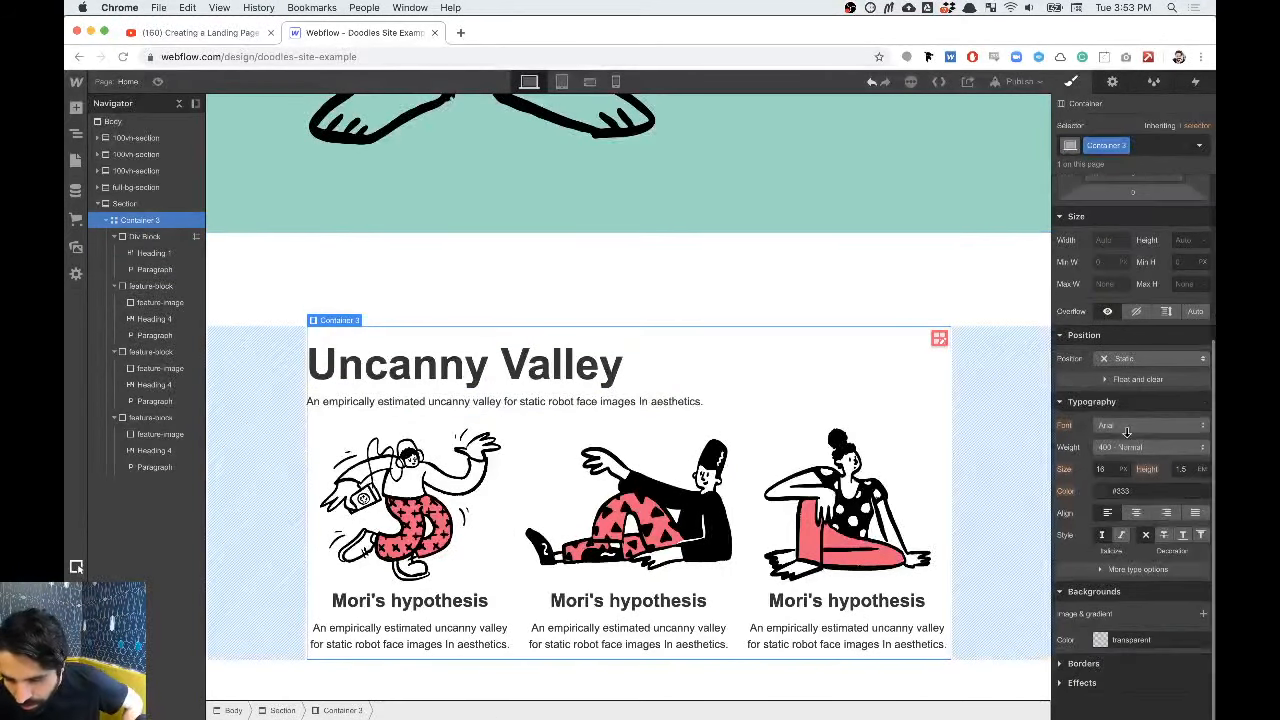
click(1140, 514)
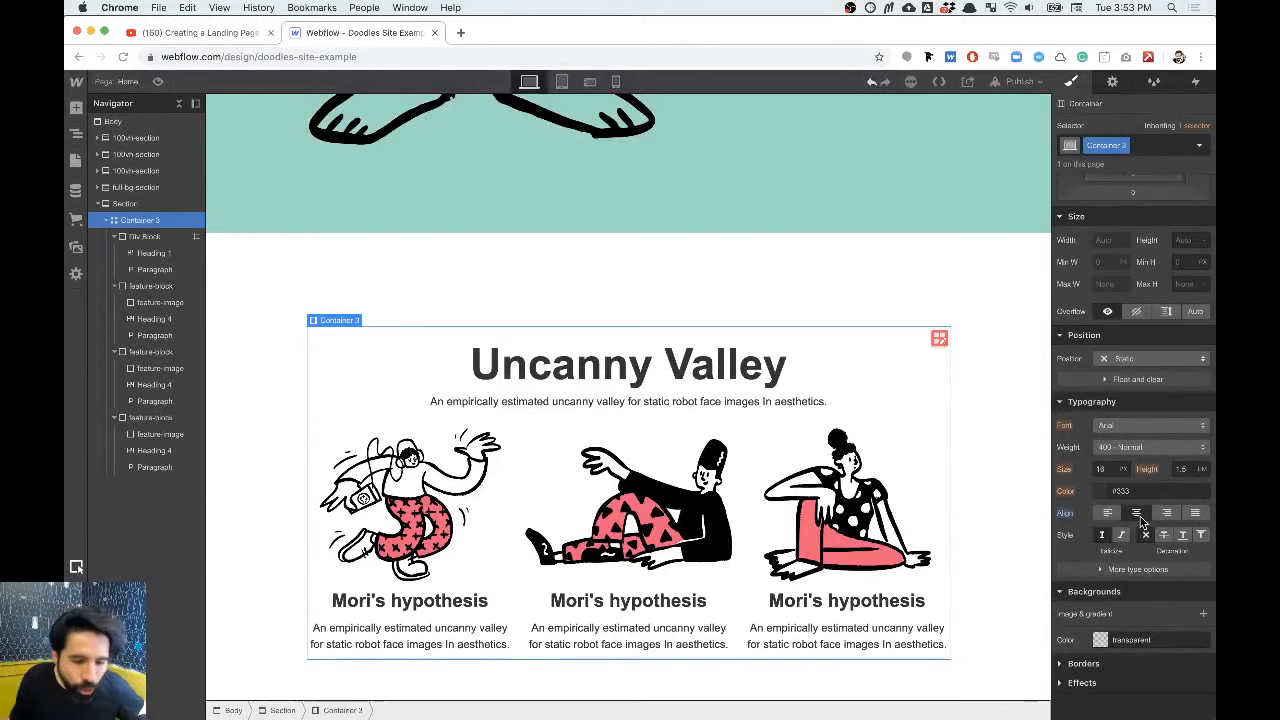
click(470, 535)
key(Up)
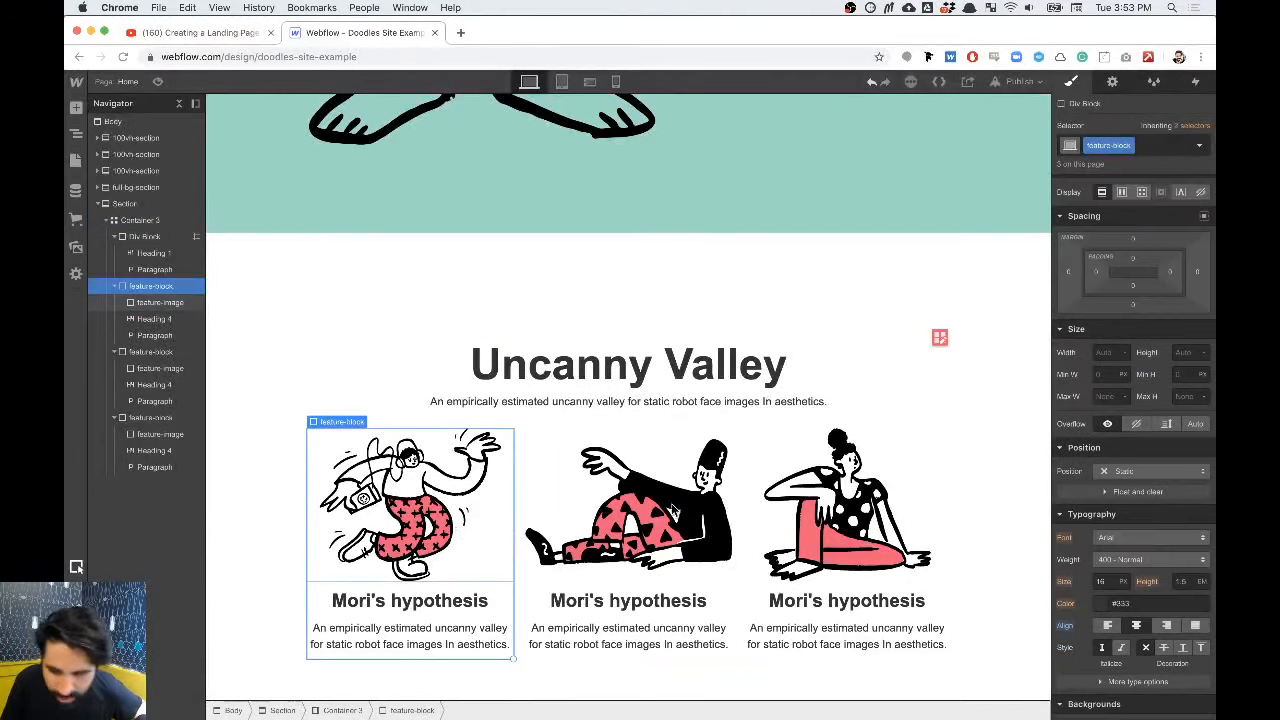
scroll(1144, 561, down, 2)
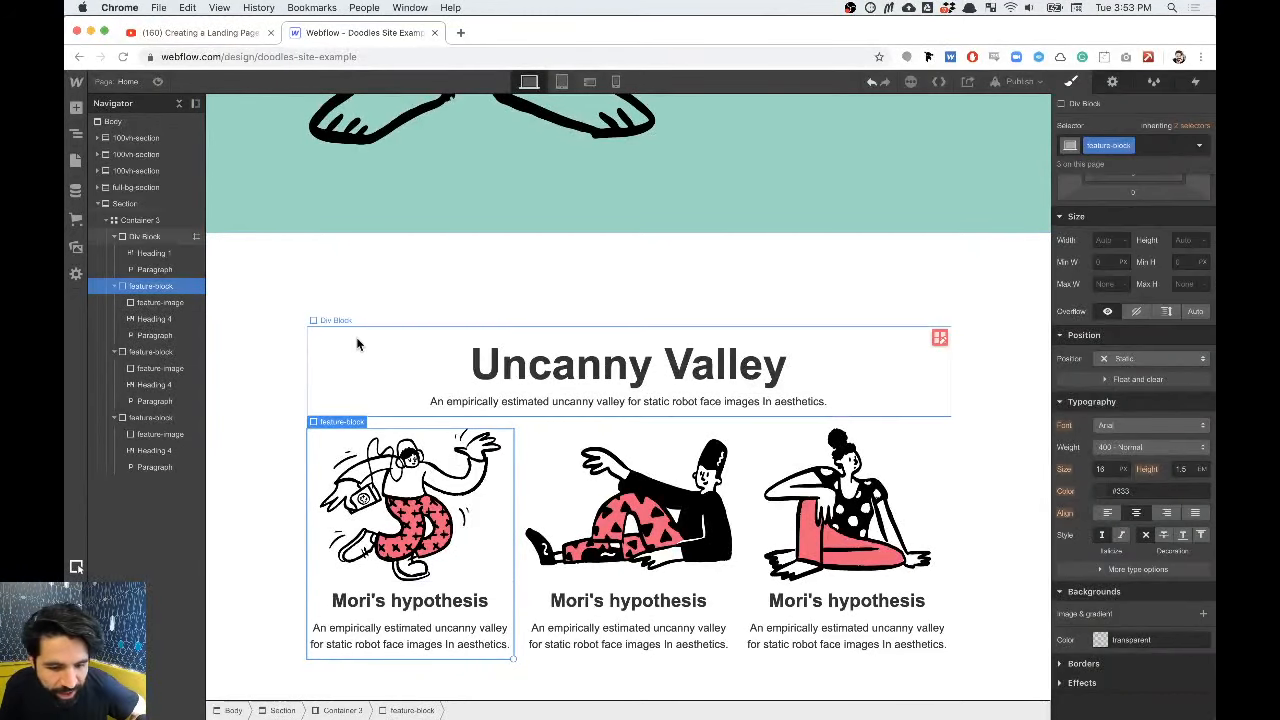
Step: Change the Uncanny Valley heading type to H2
click(520, 380)
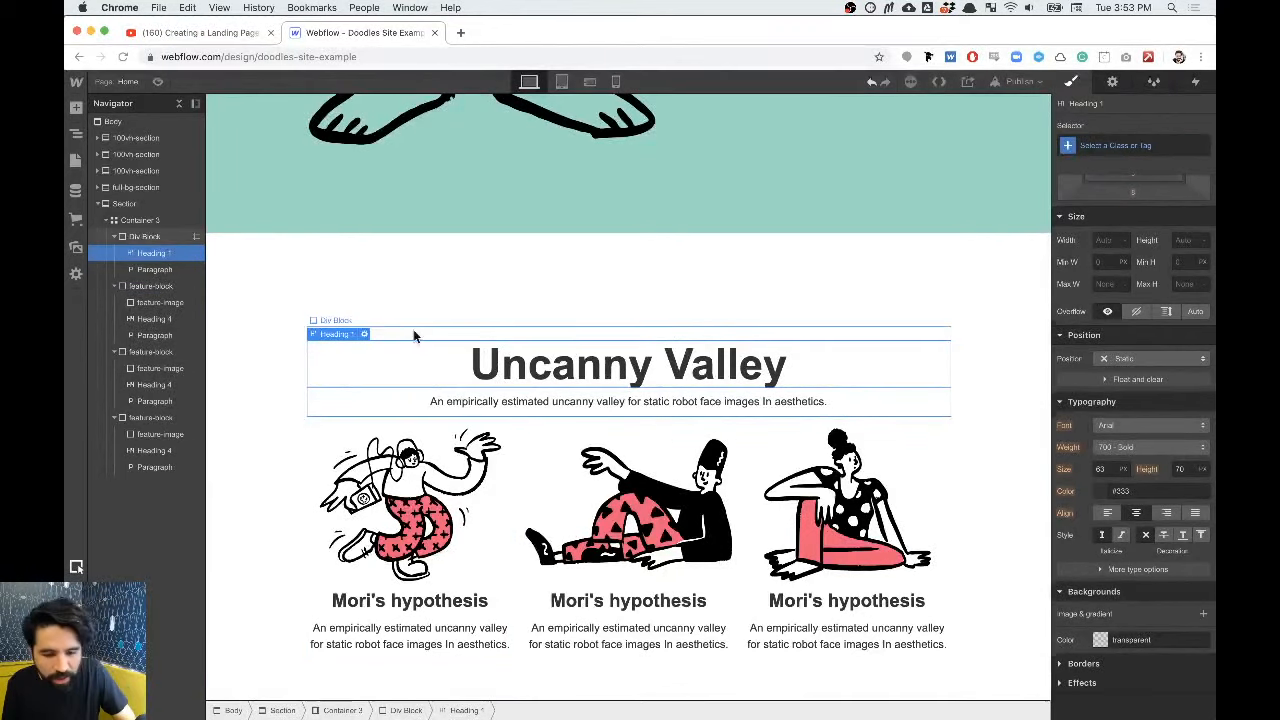
click(364, 334)
click(351, 429)
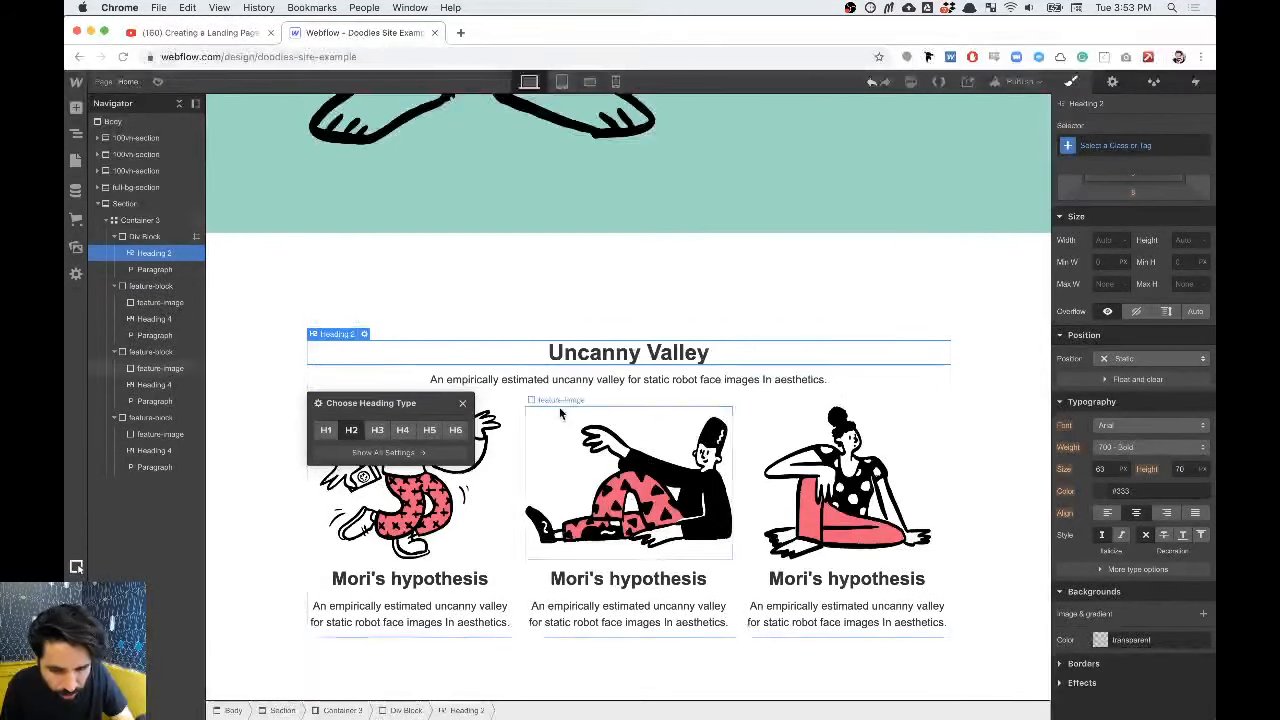
Step: Apply the existing copy class to the paragraph under the Uncanny Valley heading
click(577, 381)
click(1130, 145)
text(cop)
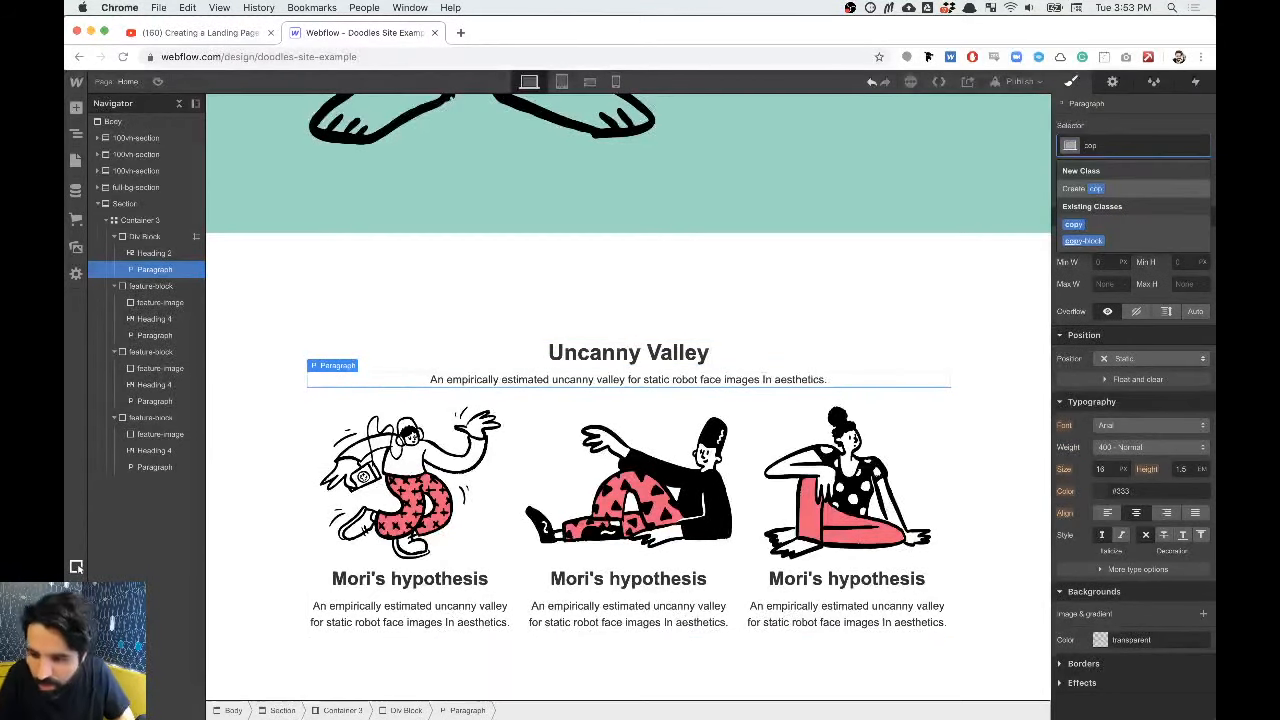
key(Down)
key(Return)
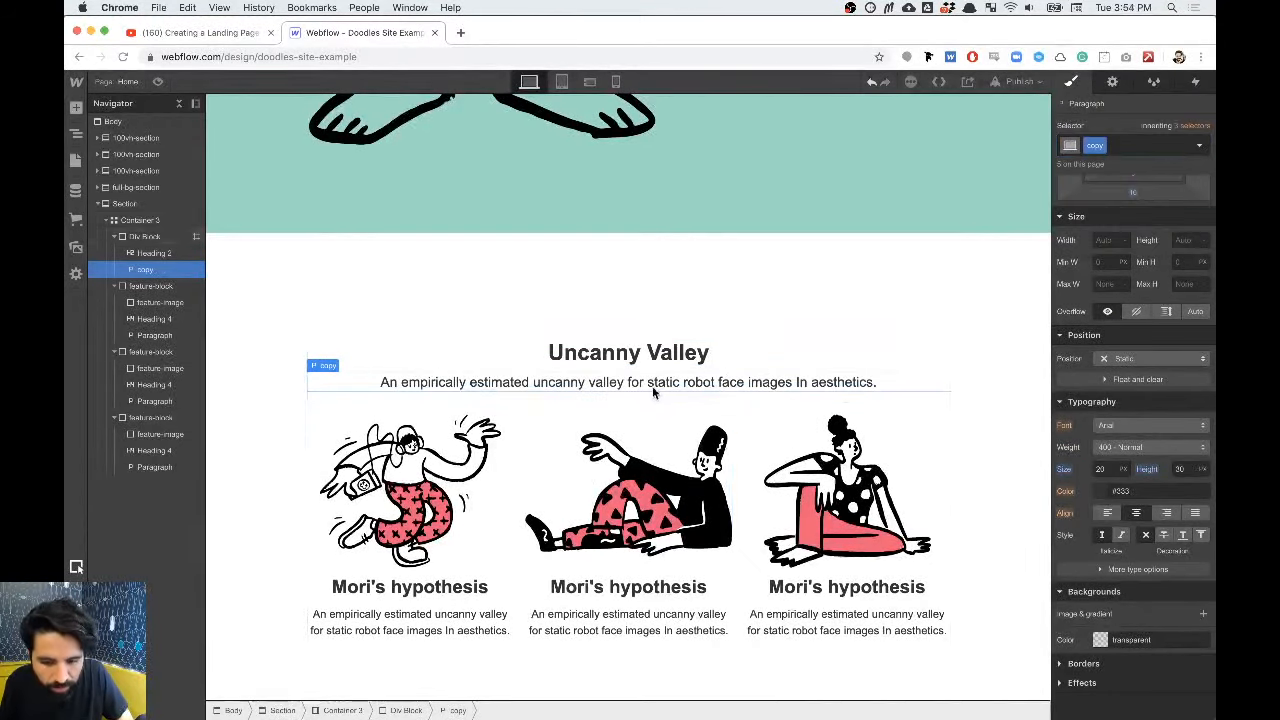
Step: Check the Uncanny Valley title in InVision Studio and style All H2 Headings in Webflow with size 47 px and line height 52 px
key(super+Tab)
click(790, 254)
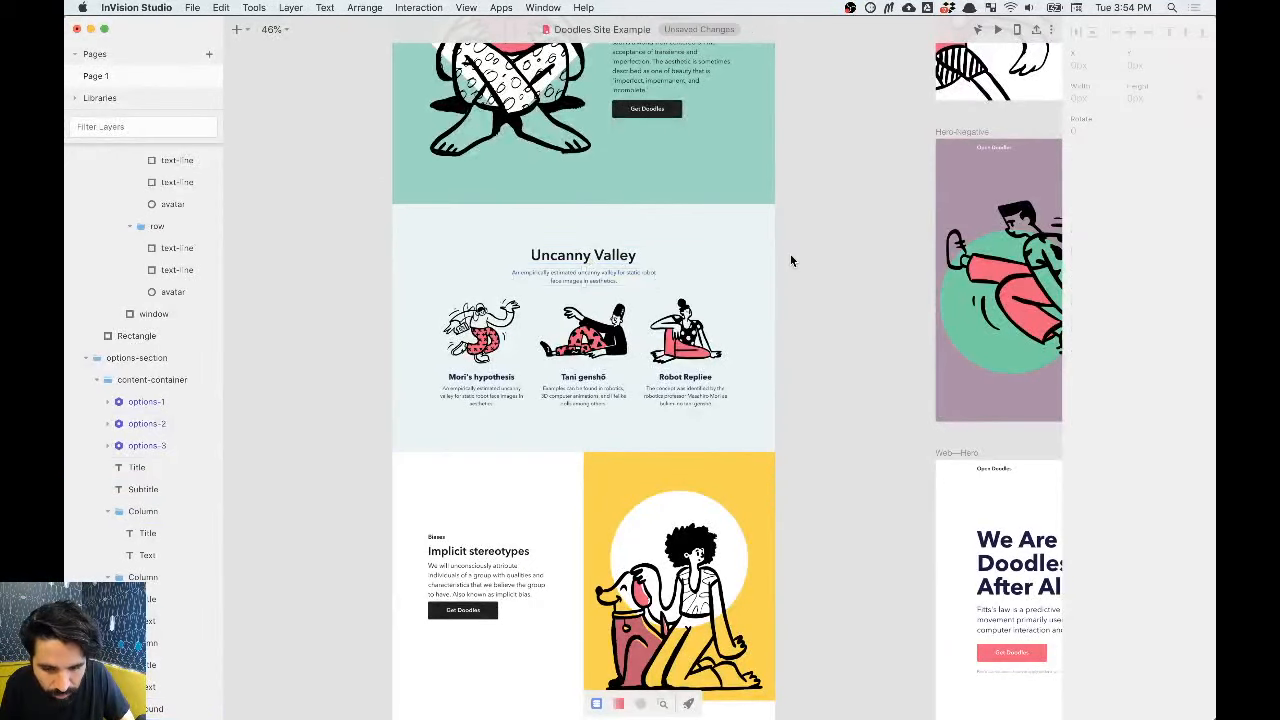
click(605, 258)
key(super+Tab)
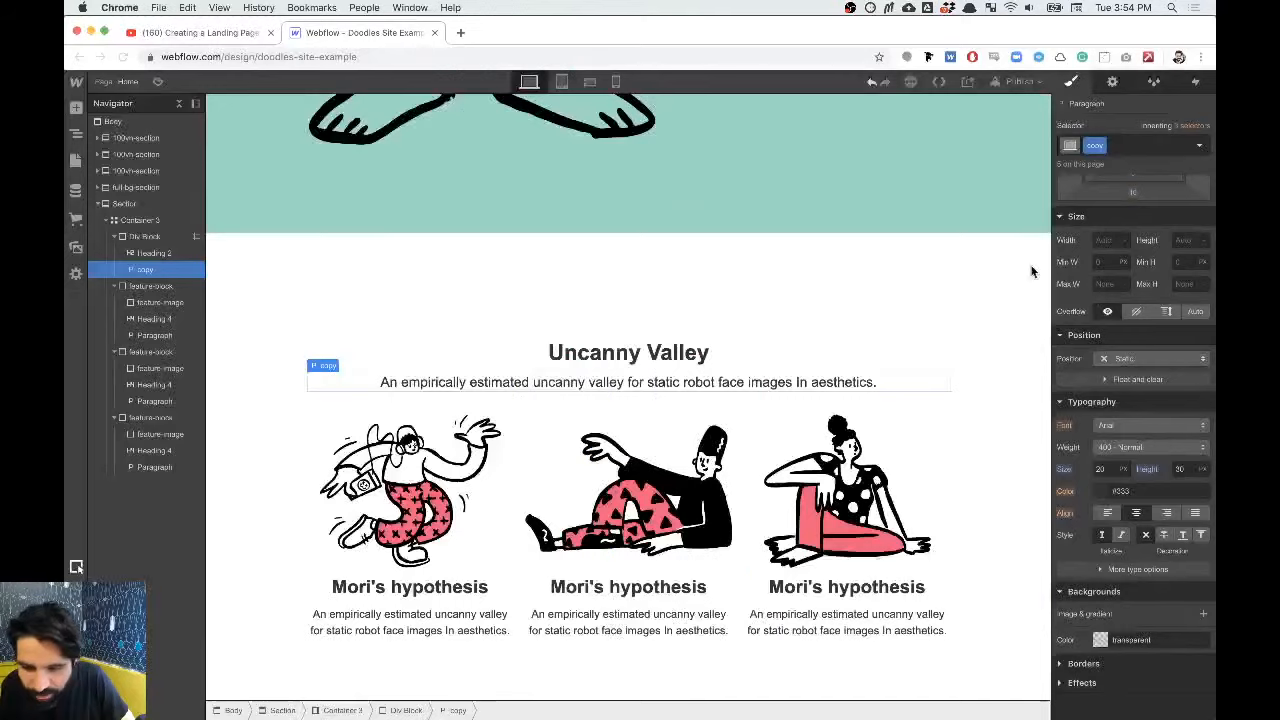
click(622, 354)
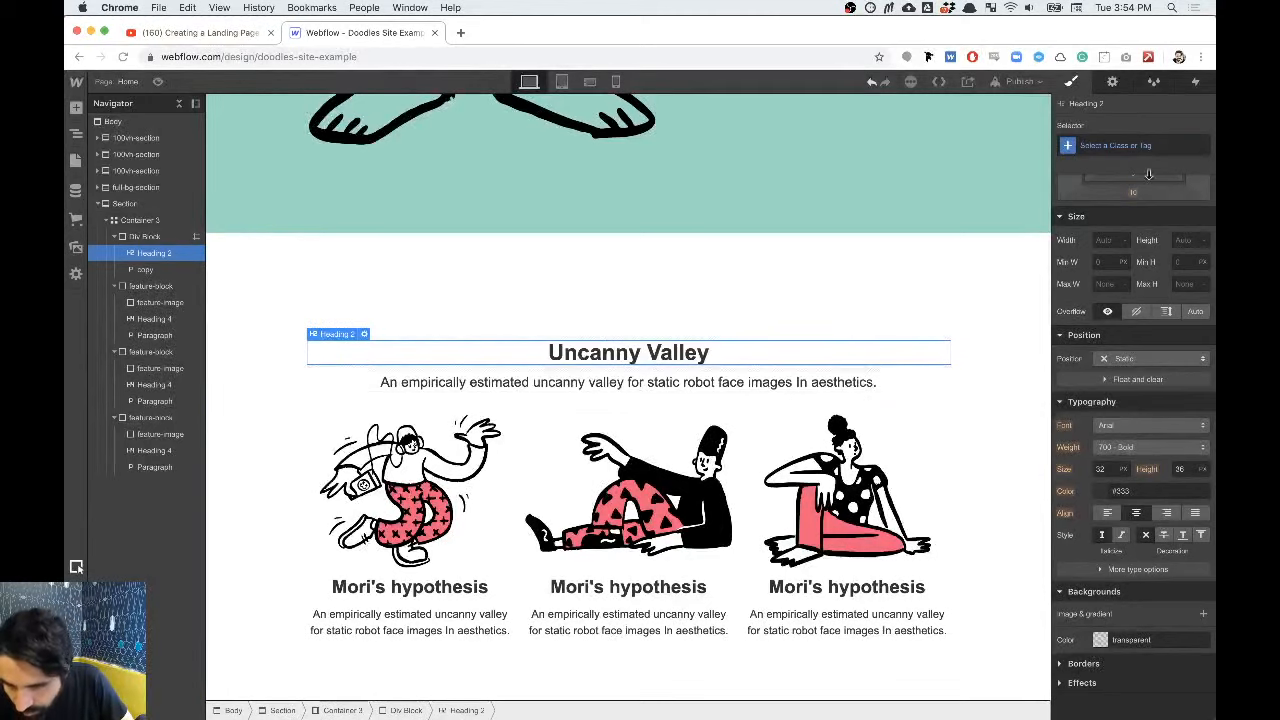
click(1118, 145)
click(1109, 217)
click(1100, 469)
text(47)
key(Tab)
text(5)
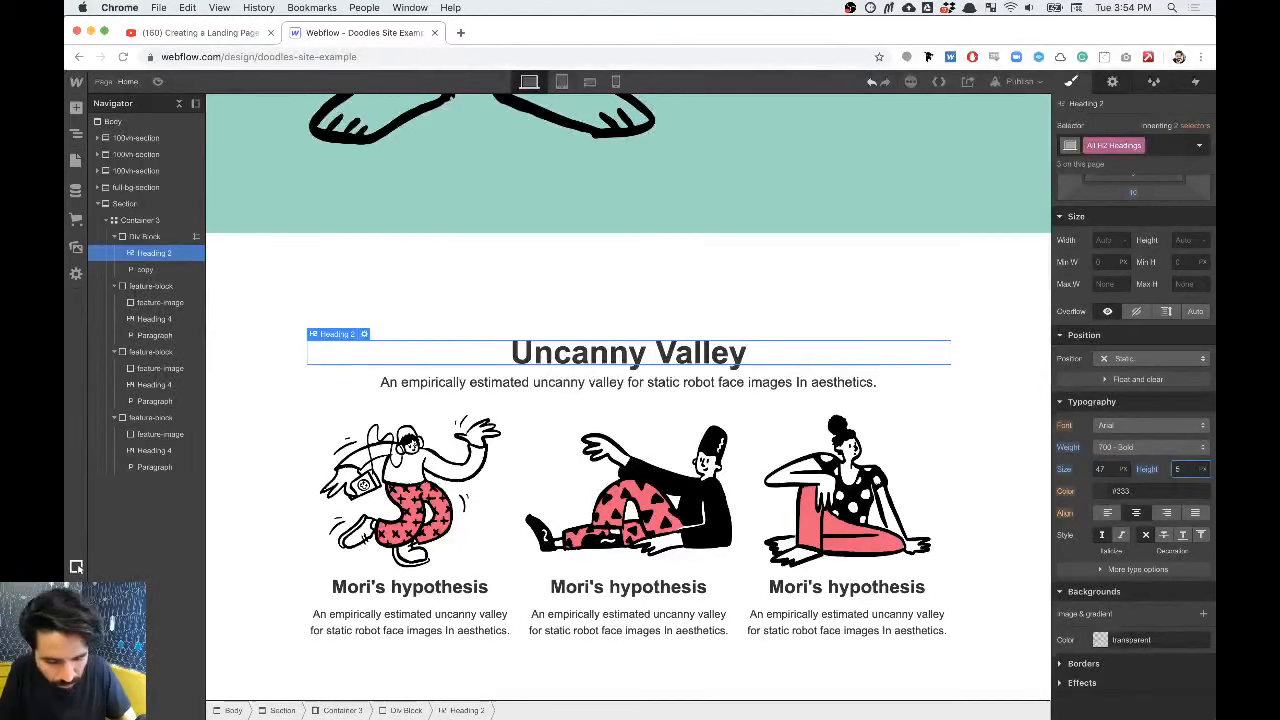
text(2)
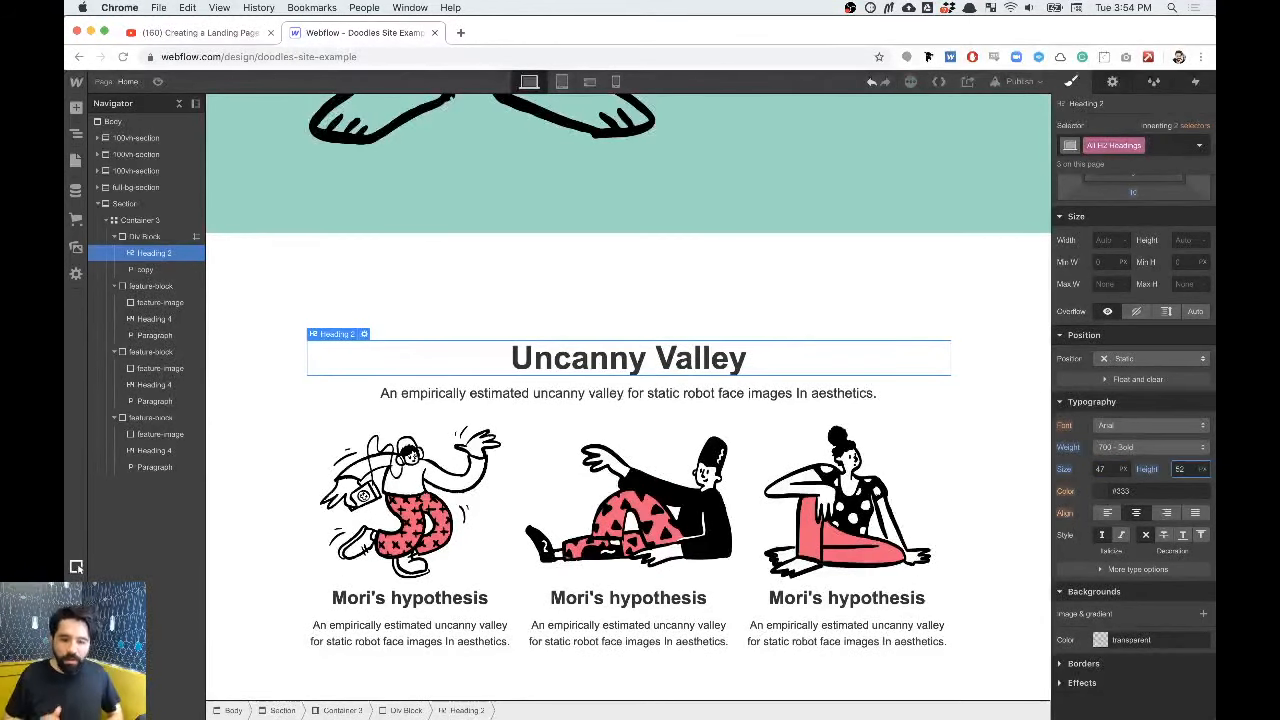
click(727, 309)
Step: Look up the Uncanny Valley background fill in InVision Studio and set the Webflow Section's background color to E8F4F4
scroll(727, 313, down, 10)
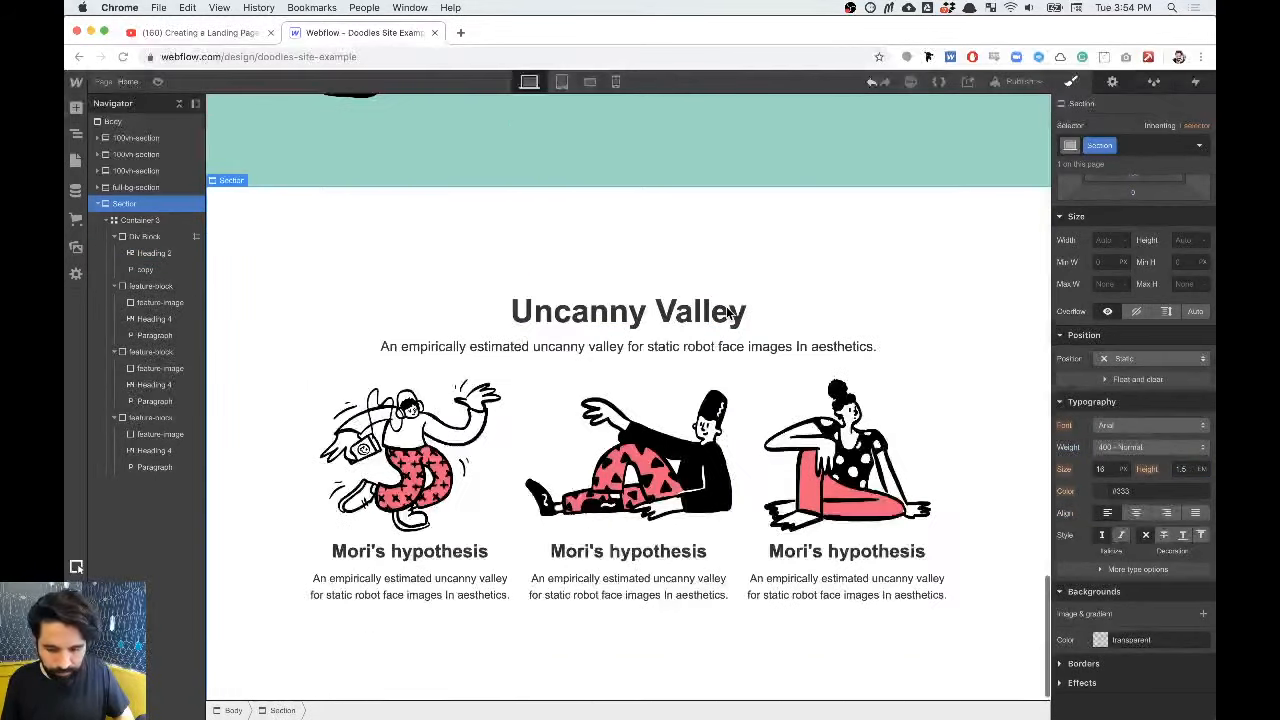
scroll(727, 313, up, 10)
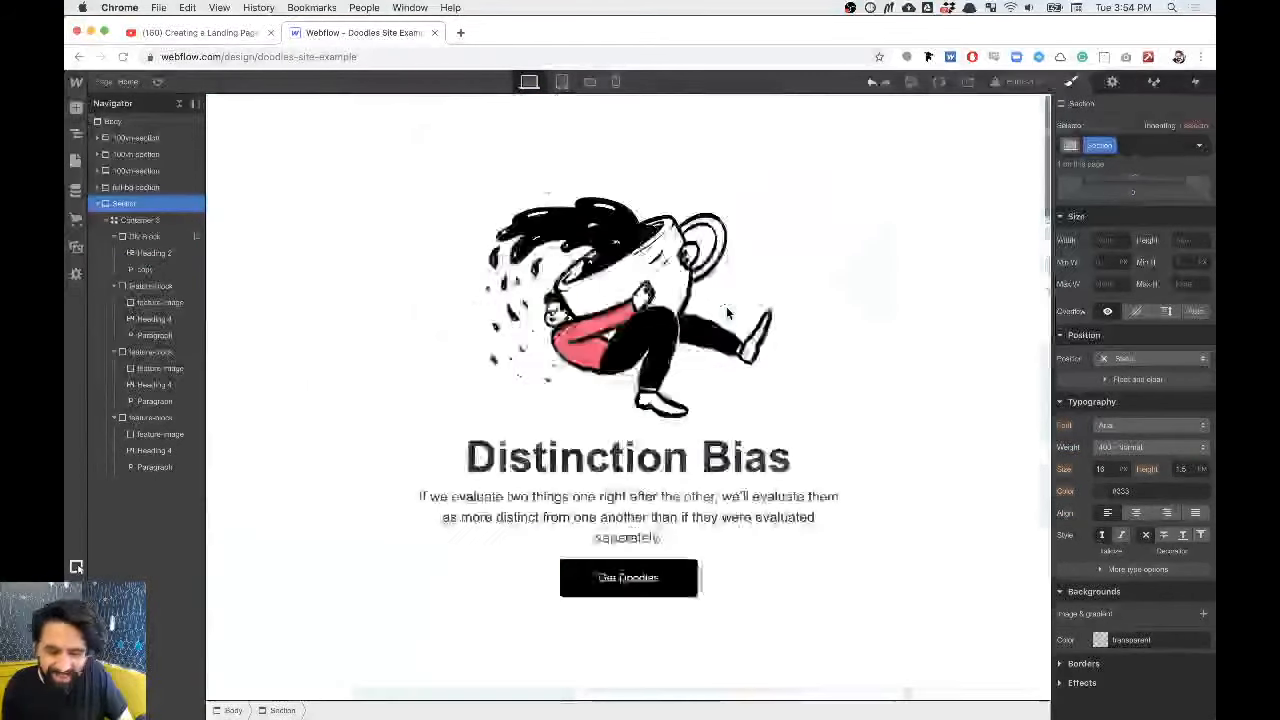
key(super+Tab)
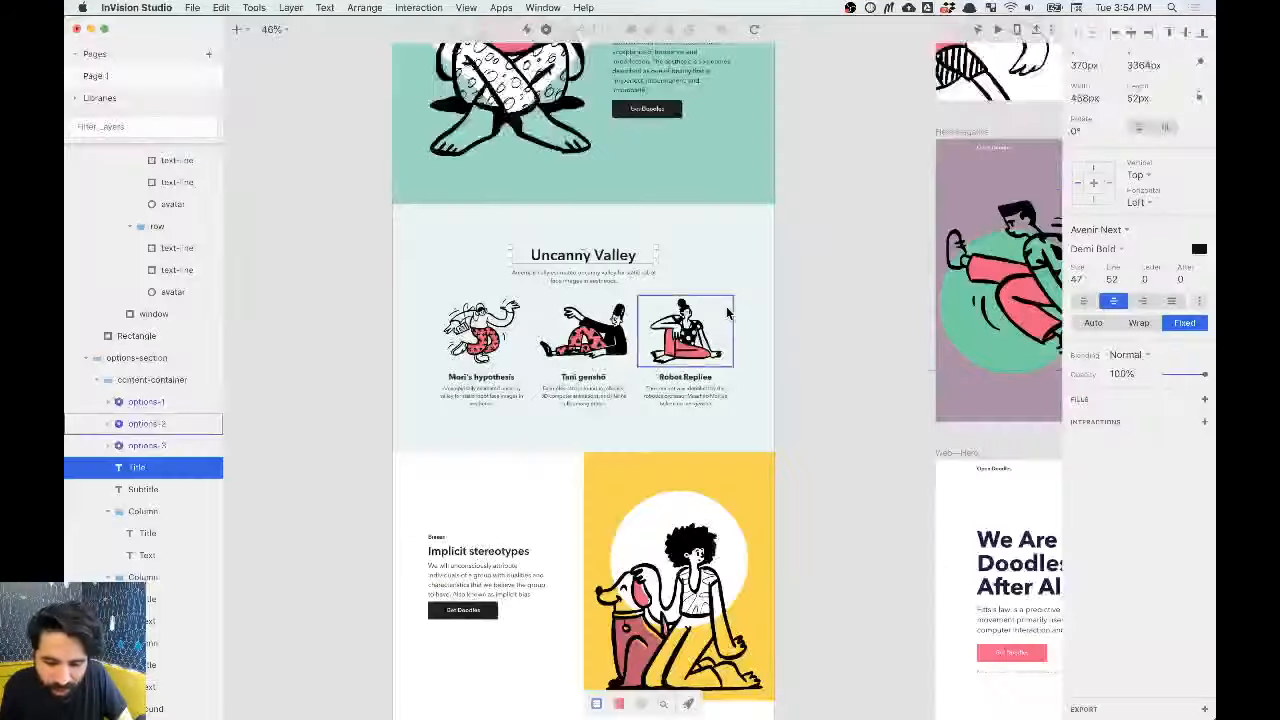
click(823, 247)
click(704, 237)
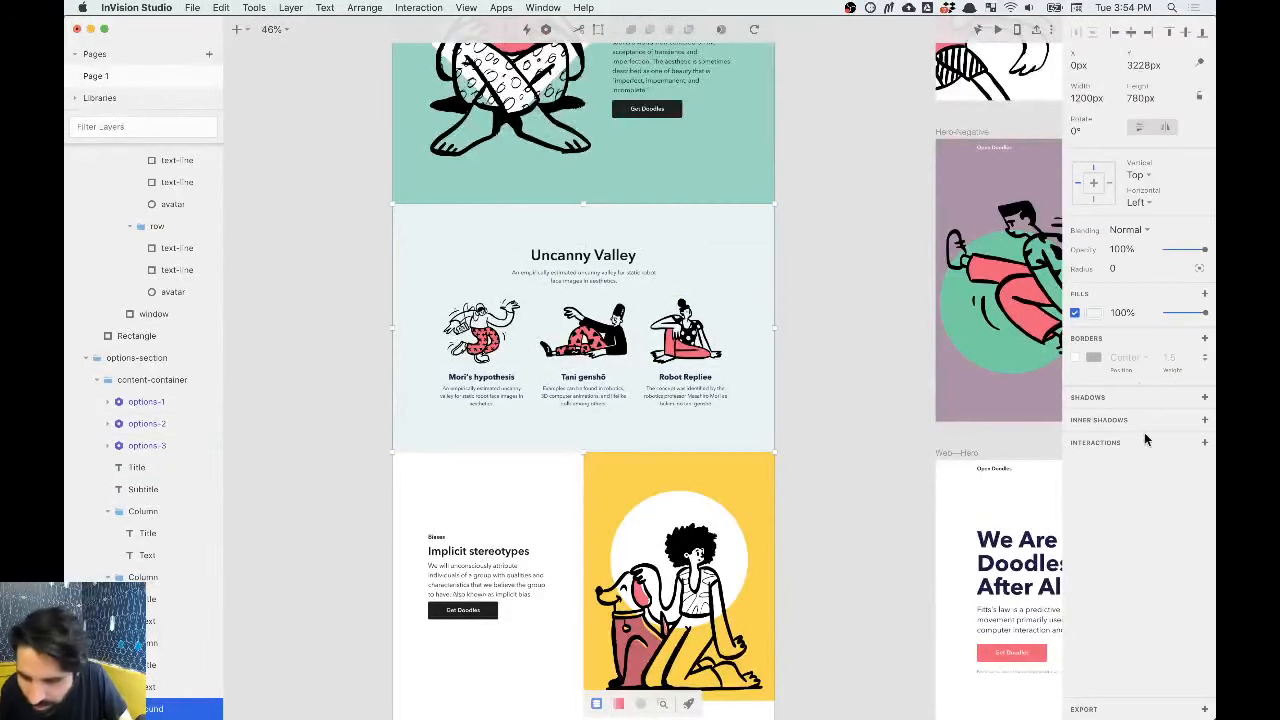
click(1094, 314)
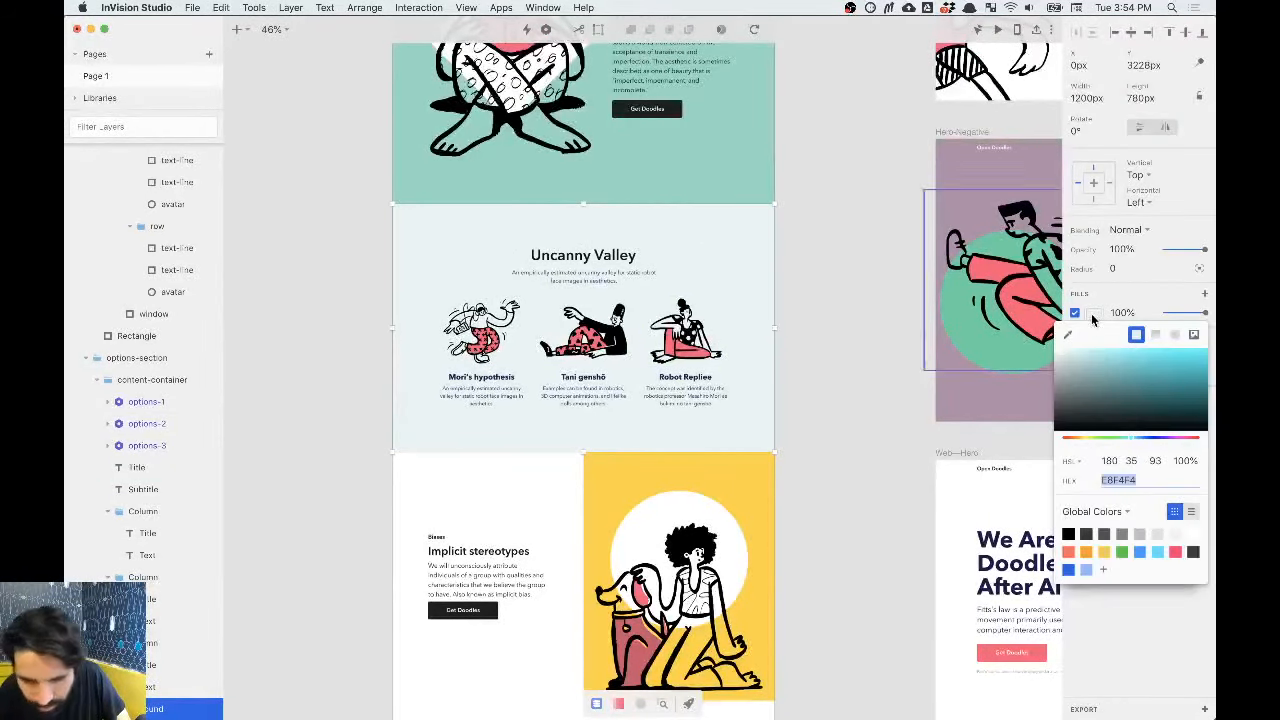
key(super+Tab)
click(827, 308)
click(727, 234)
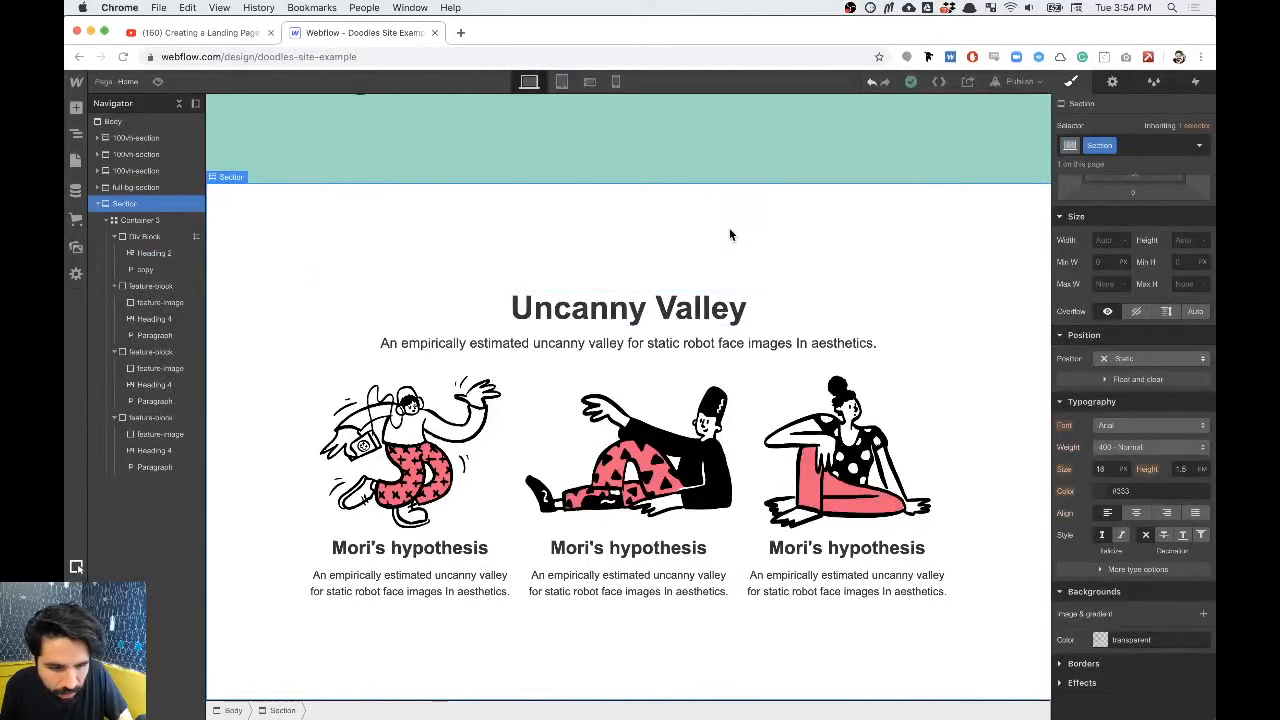
click(1100, 640)
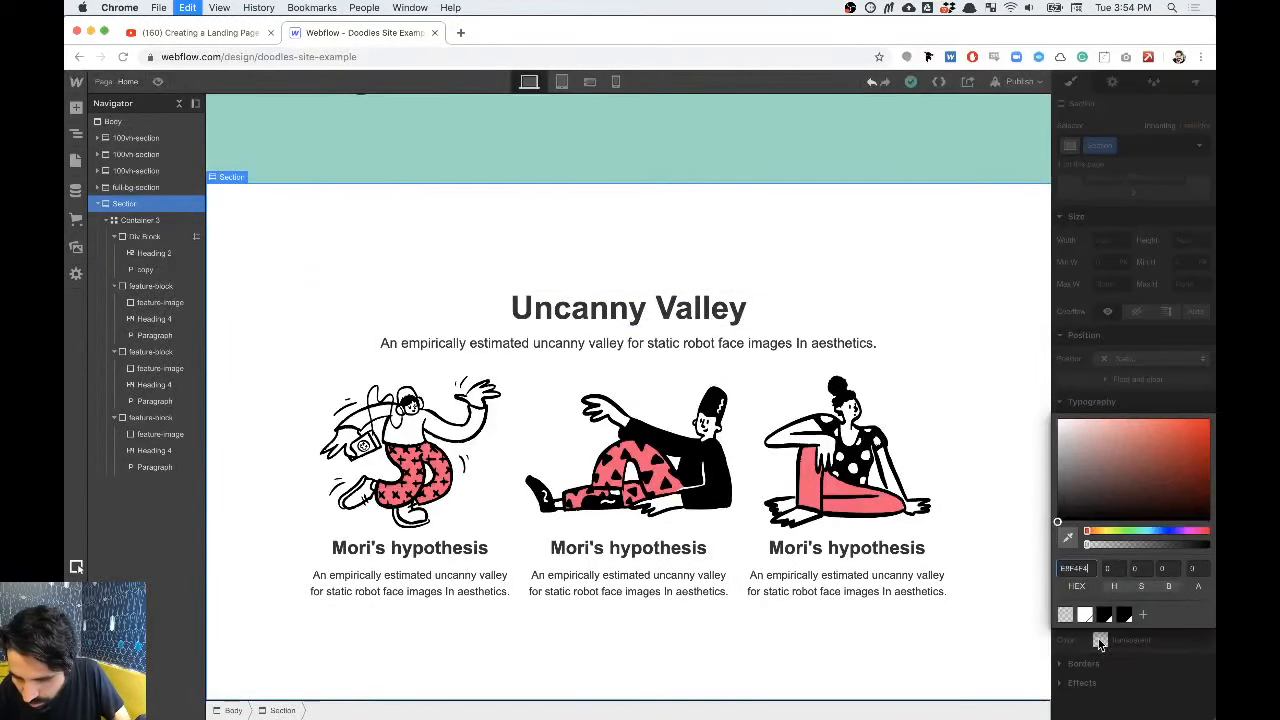
key(Return)
Step: Switch to InVision Studio and examine the landing page mockup, focusing on the Implicit stereotypes section below Uncanny Valley
key(super+Tab)
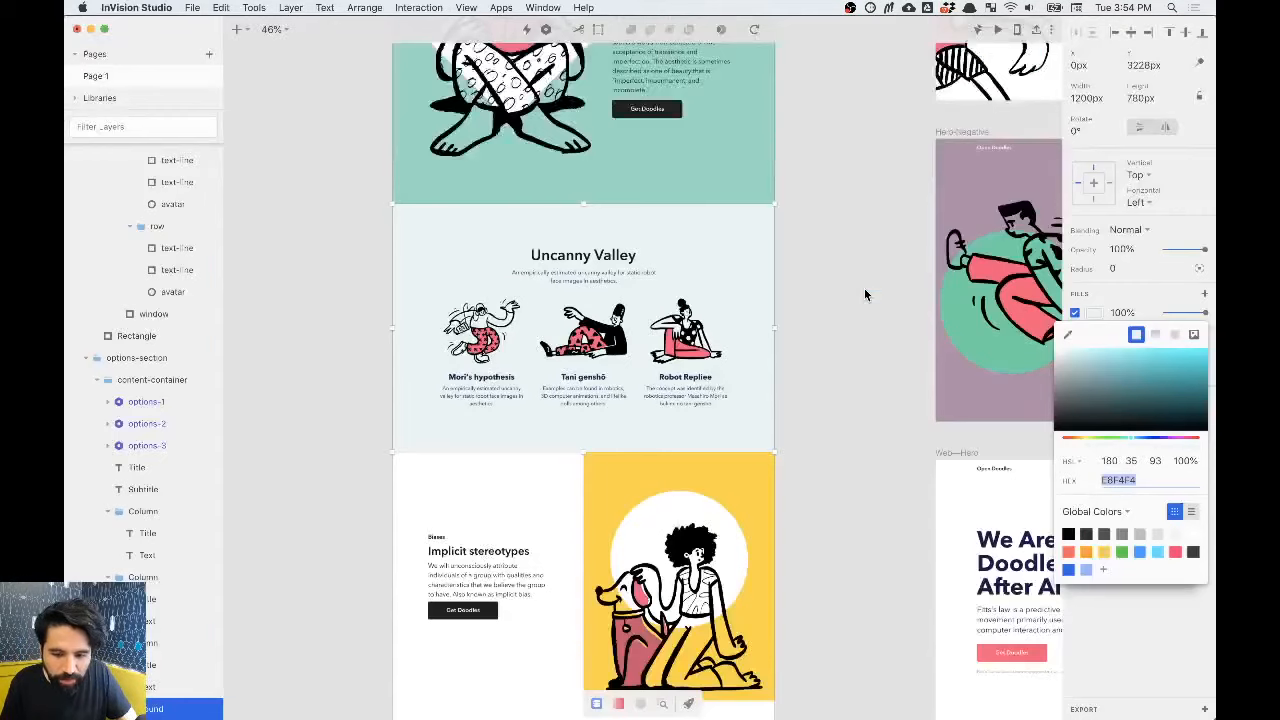
scroll(814, 330, down, 5)
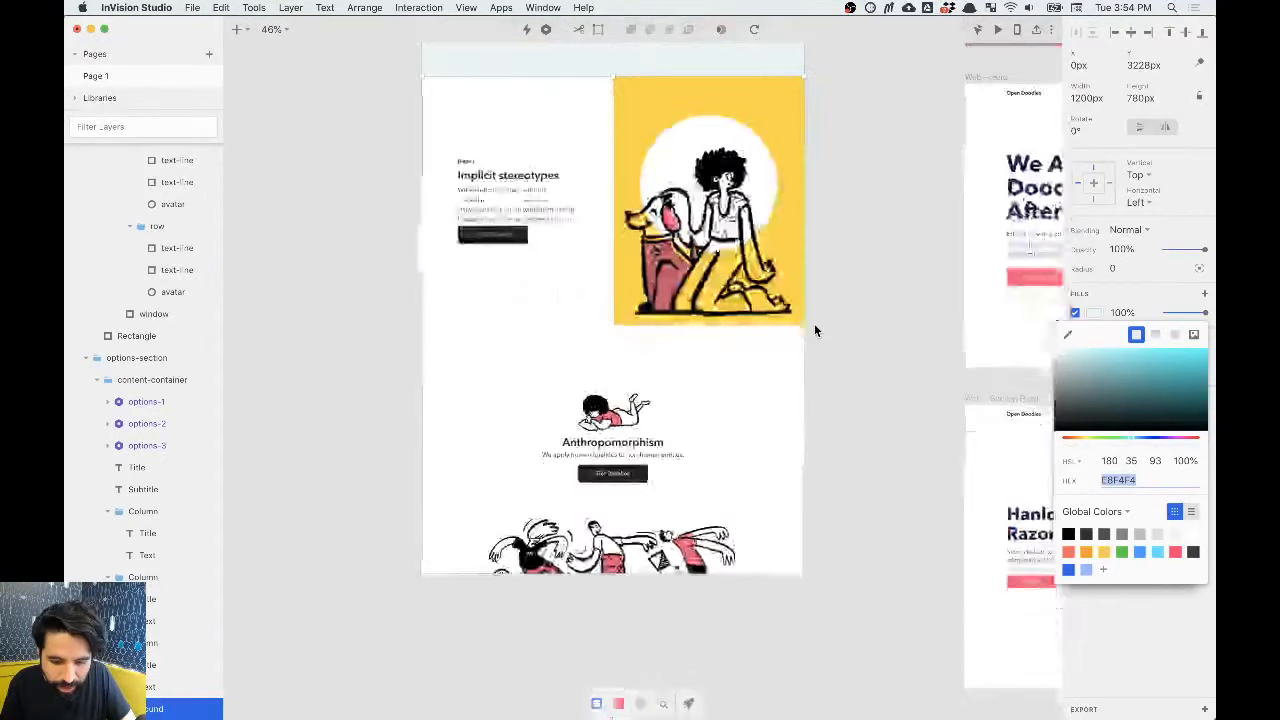
click(838, 305)
scroll(838, 310, up, 3)
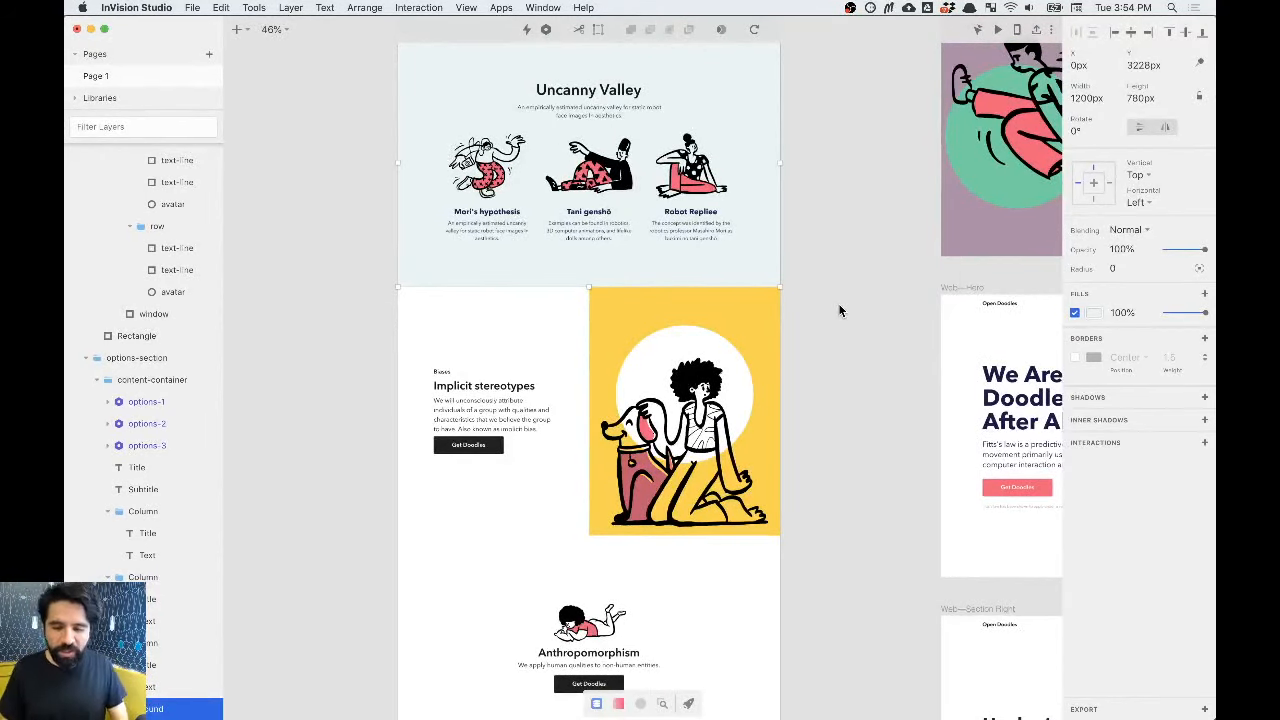
scroll(840, 311, down, 10)
scroll(840, 311, up, 3)
scroll(840, 311, right, 2)
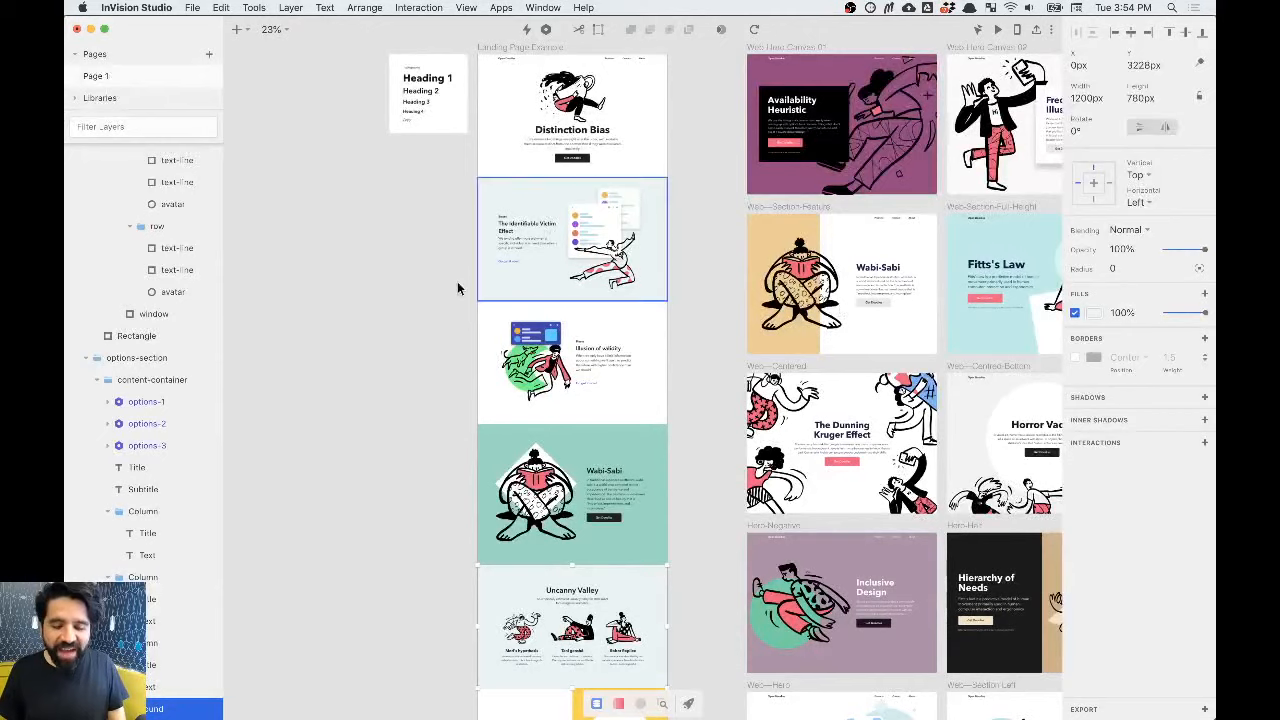
click(279, 372)
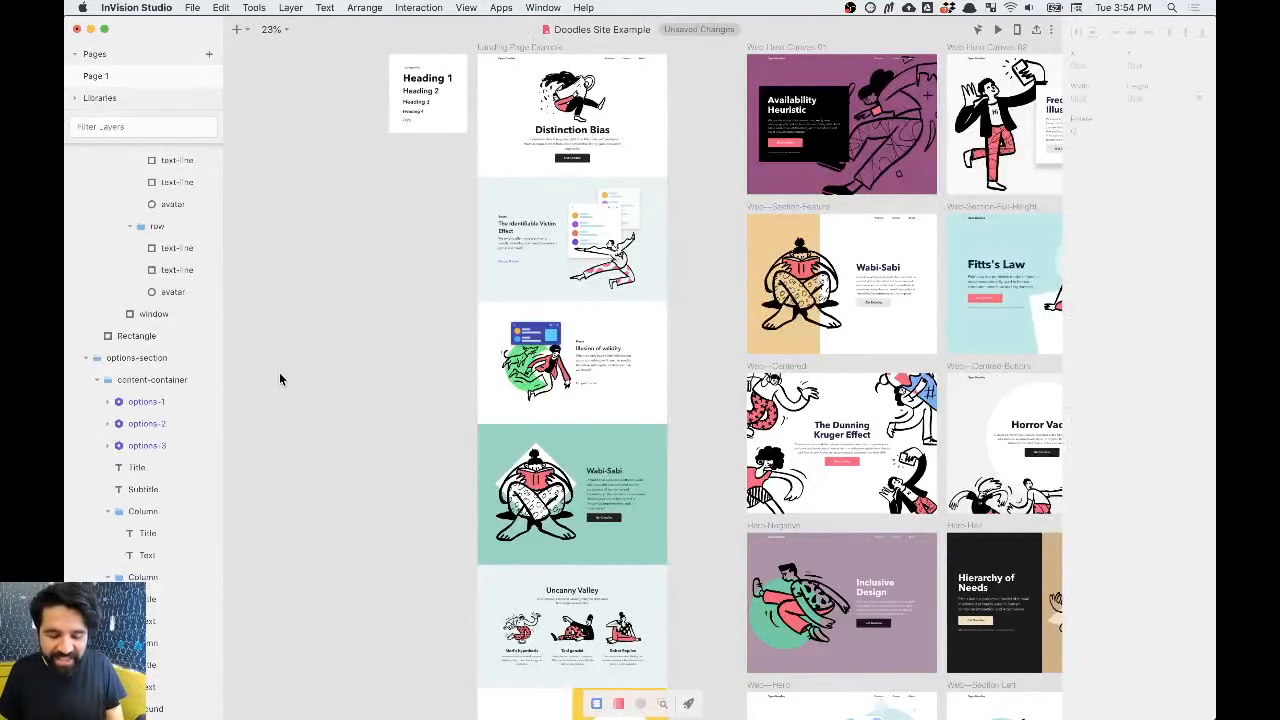
scroll(279, 372, down, 5)
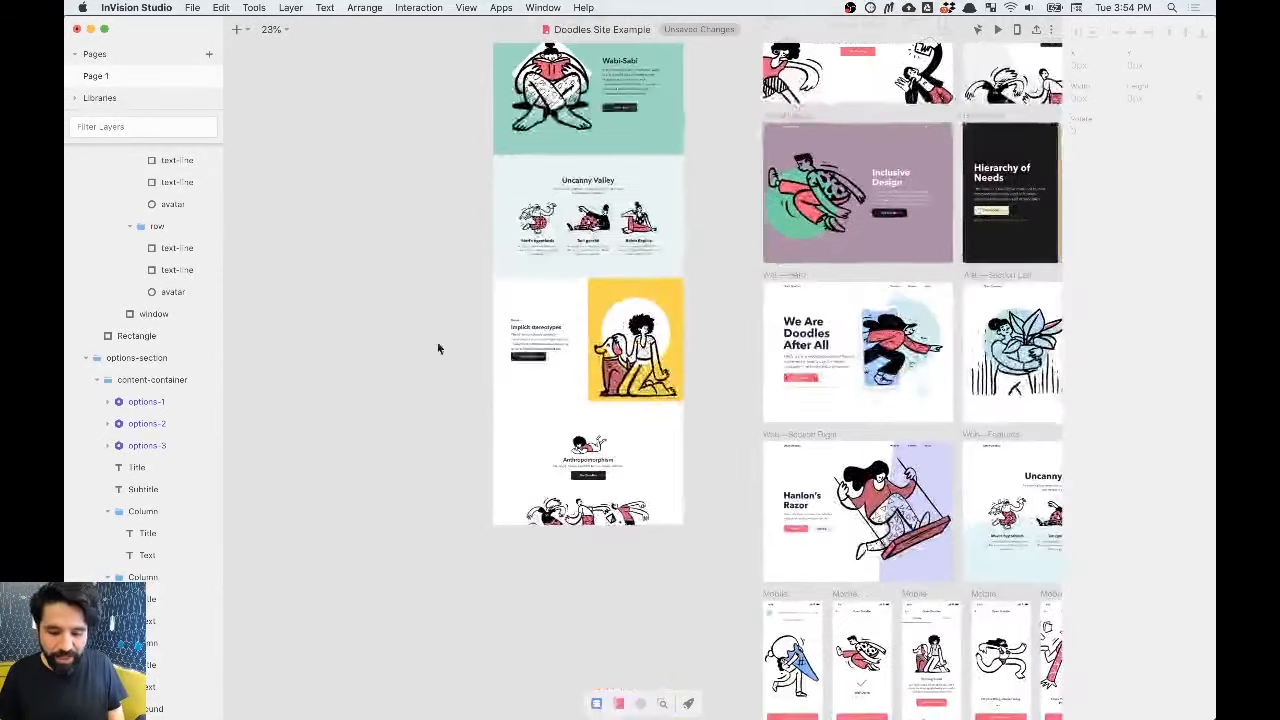
scroll(575, 349, up, 3)
scroll(575, 356, up, 3)
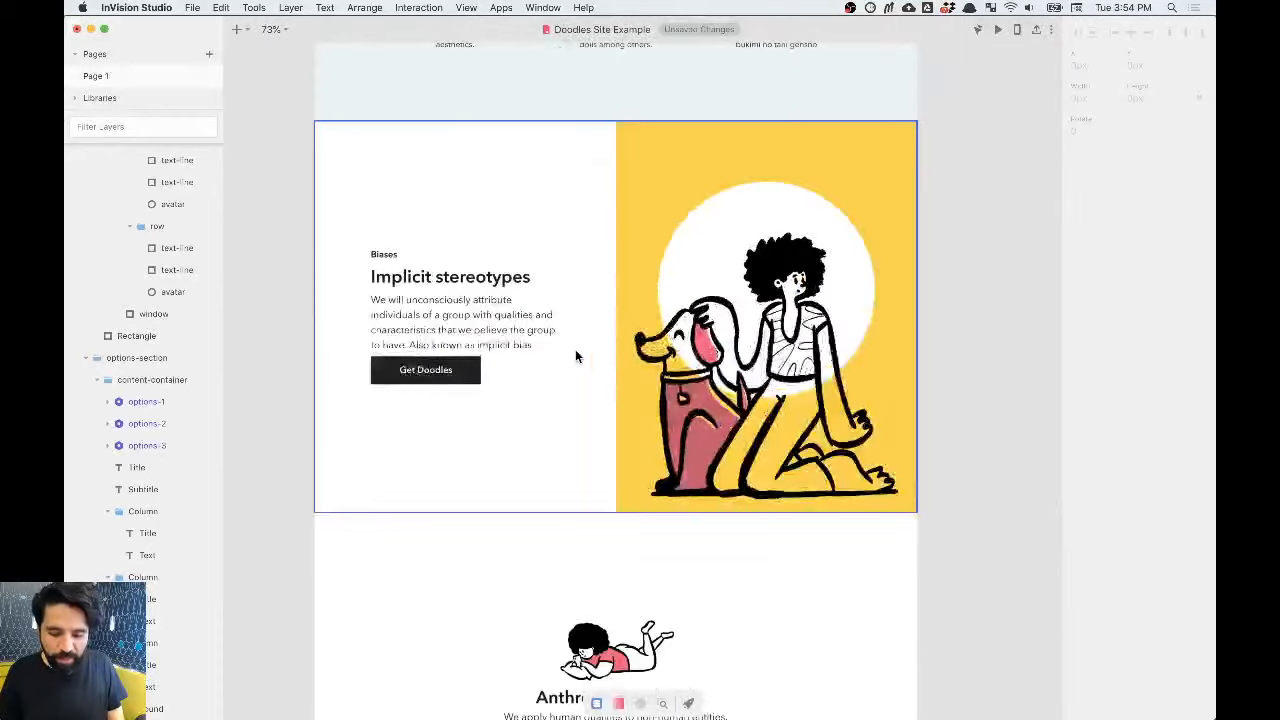
scroll(575, 356, down, 5)
scroll(677, 346, up, 1)
scroll(604, 236, down, 3)
scroll(604, 236, up, 5)
scroll(604, 236, right, 1)
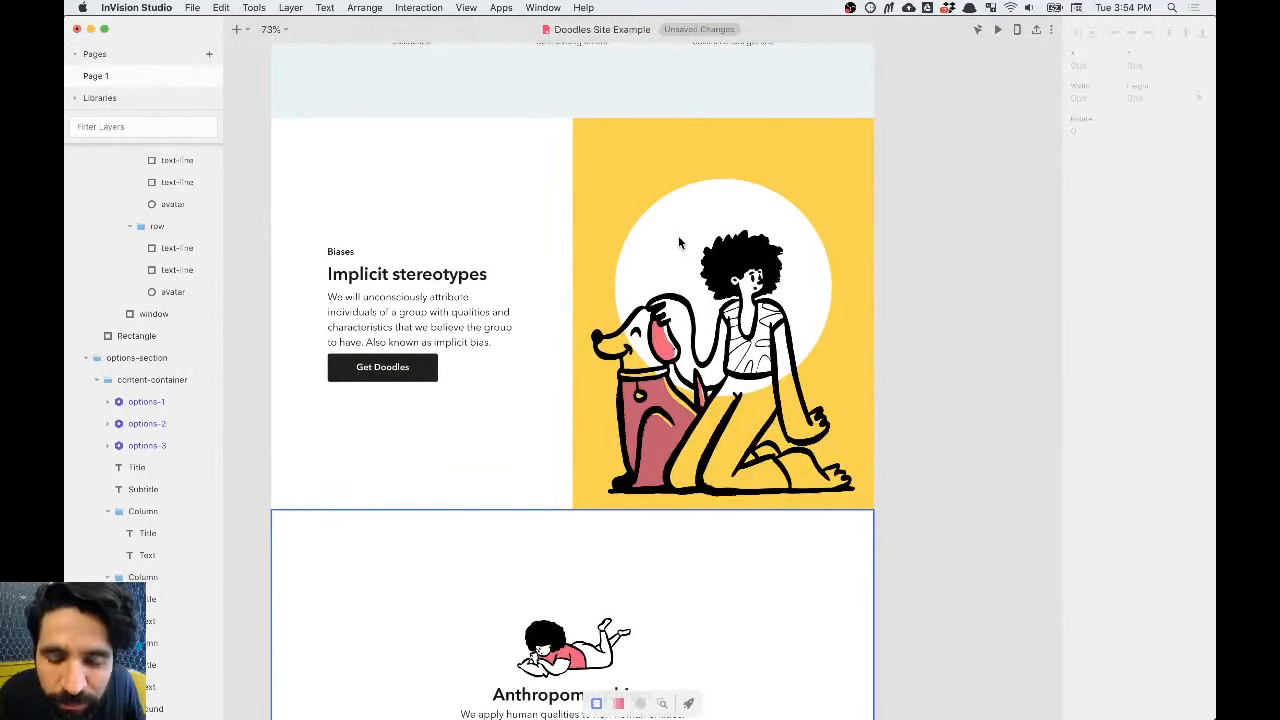
Step: Examine the Implicit stereotypes section's half-text, half-illustration layout against the Uncanny Valley section above it
scroll(600, 300, up, 1)
scroll(600, 300, left, 1)
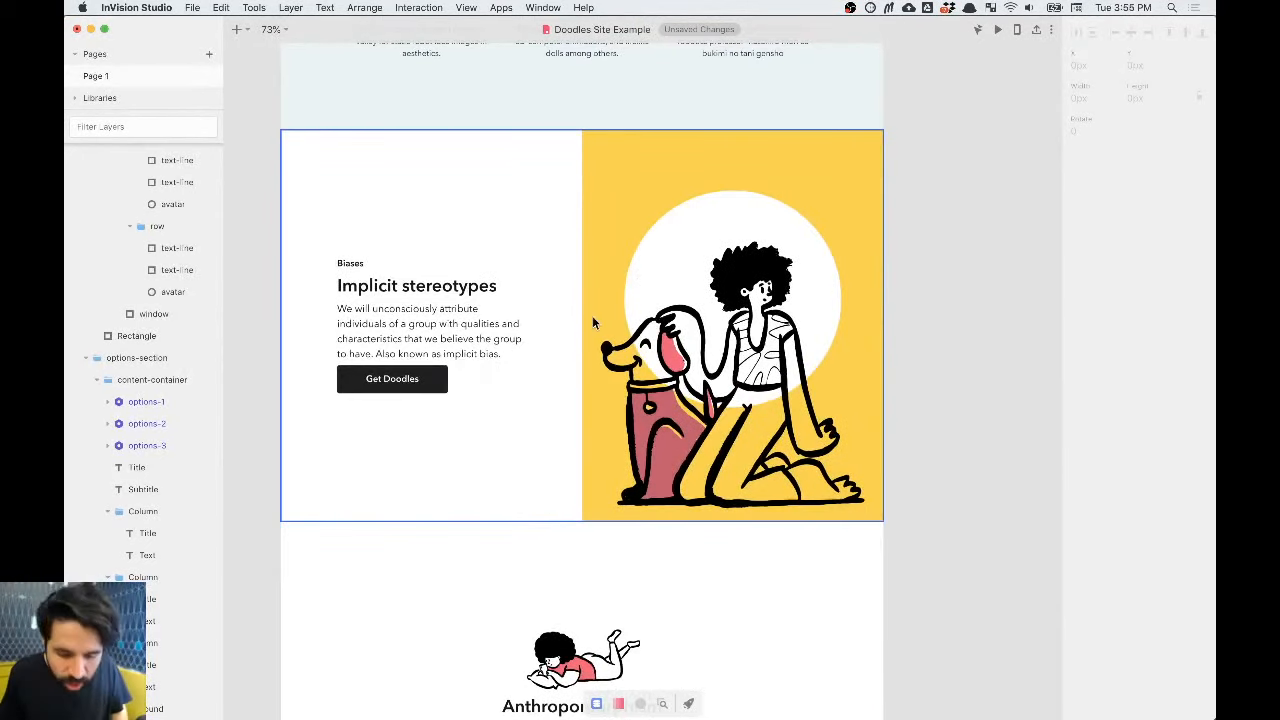
scroll(592, 322, up, 3)
scroll(592, 322, left, 1)
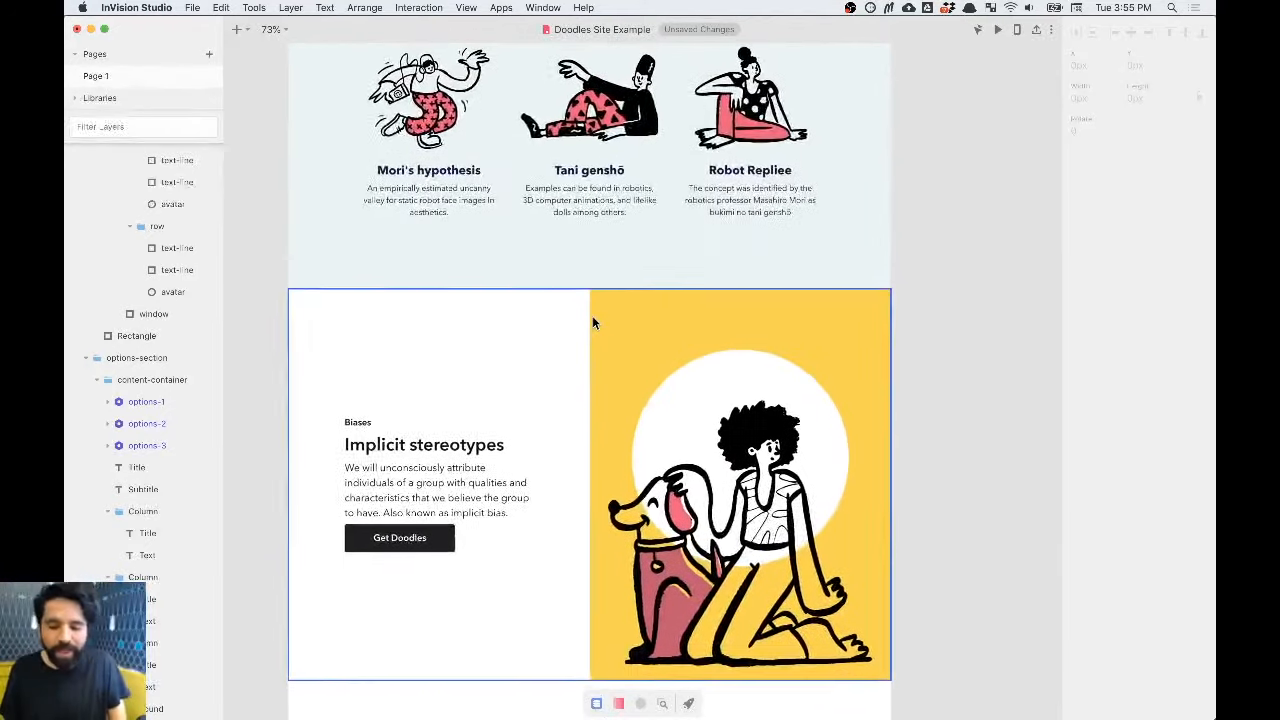
scroll(592, 322, down, 2)
scroll(592, 322, left, 1)
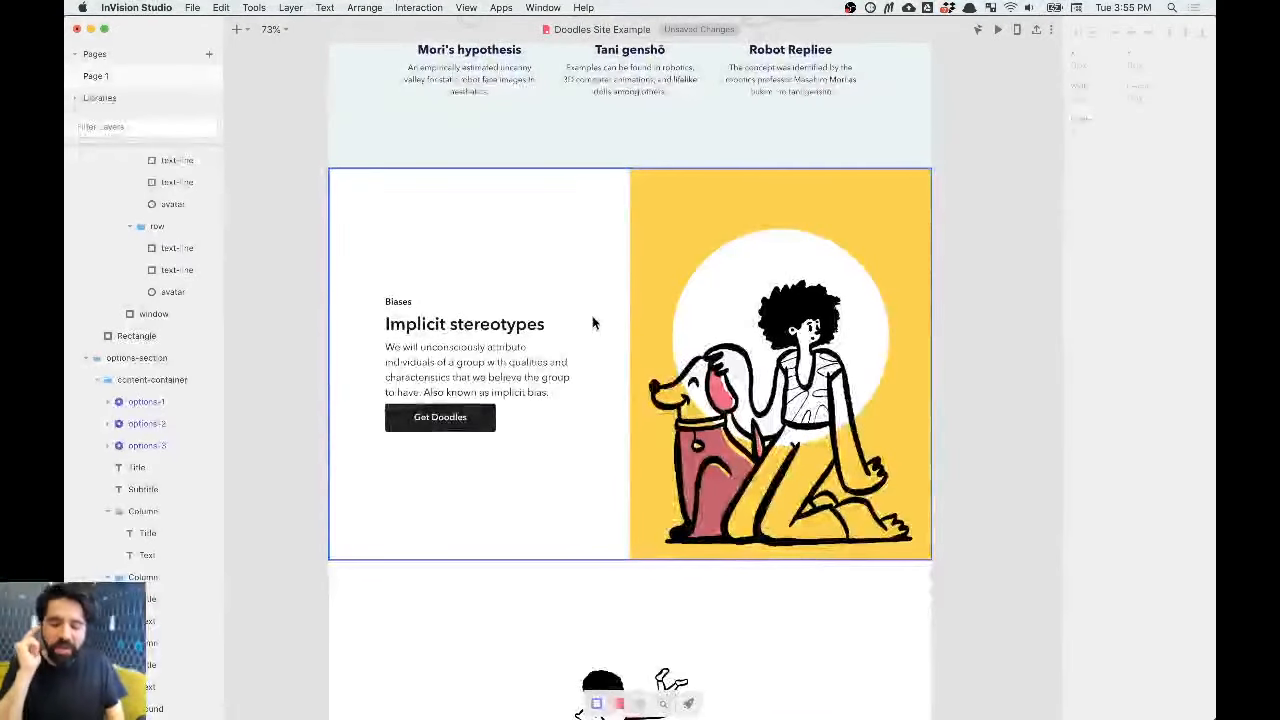
Step: Switch to Chrome and read the viewers' comments in the YouTube live chat
key(super+Tab)
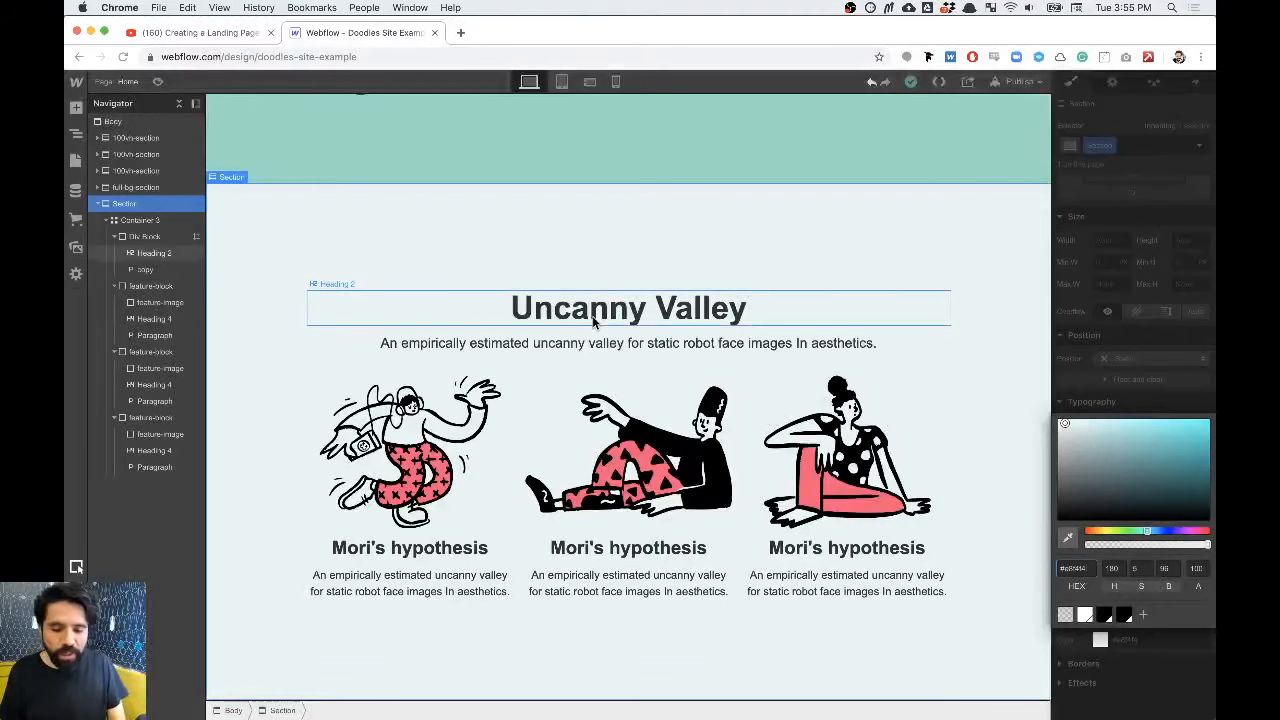
click(210, 35)
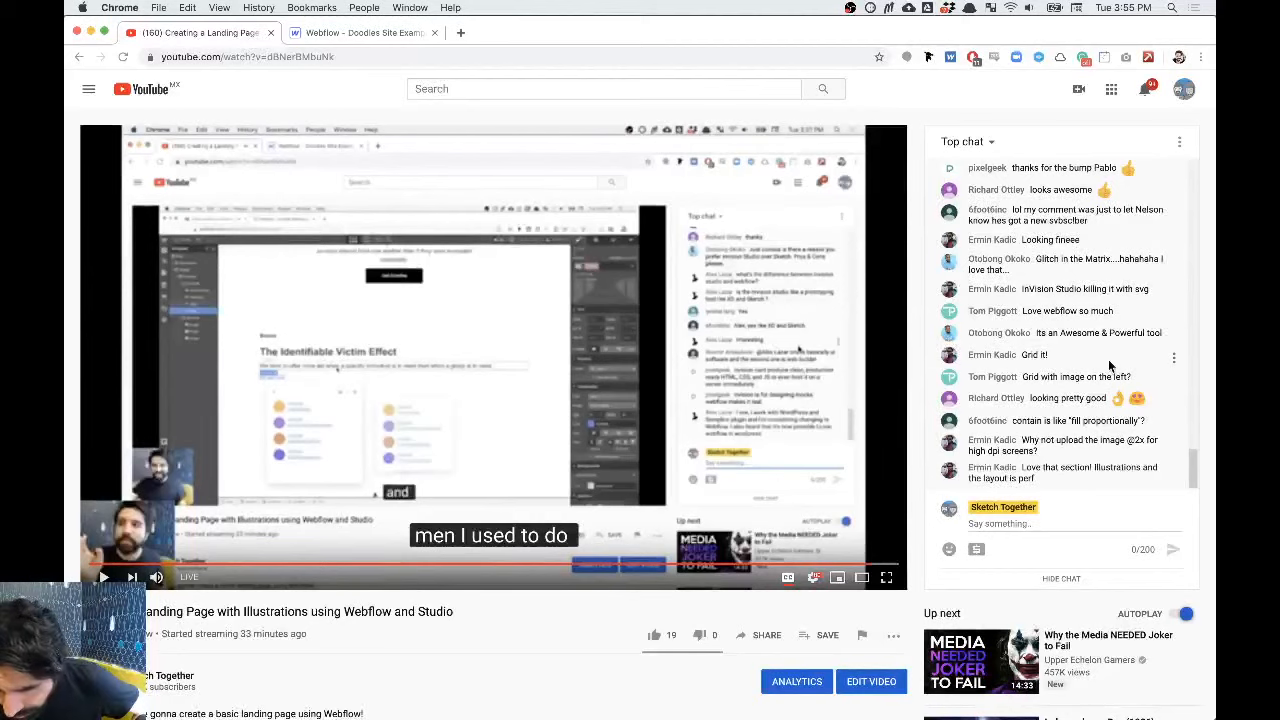
scroll(1108, 365, up, 5)
scroll(1108, 365, down, 5)
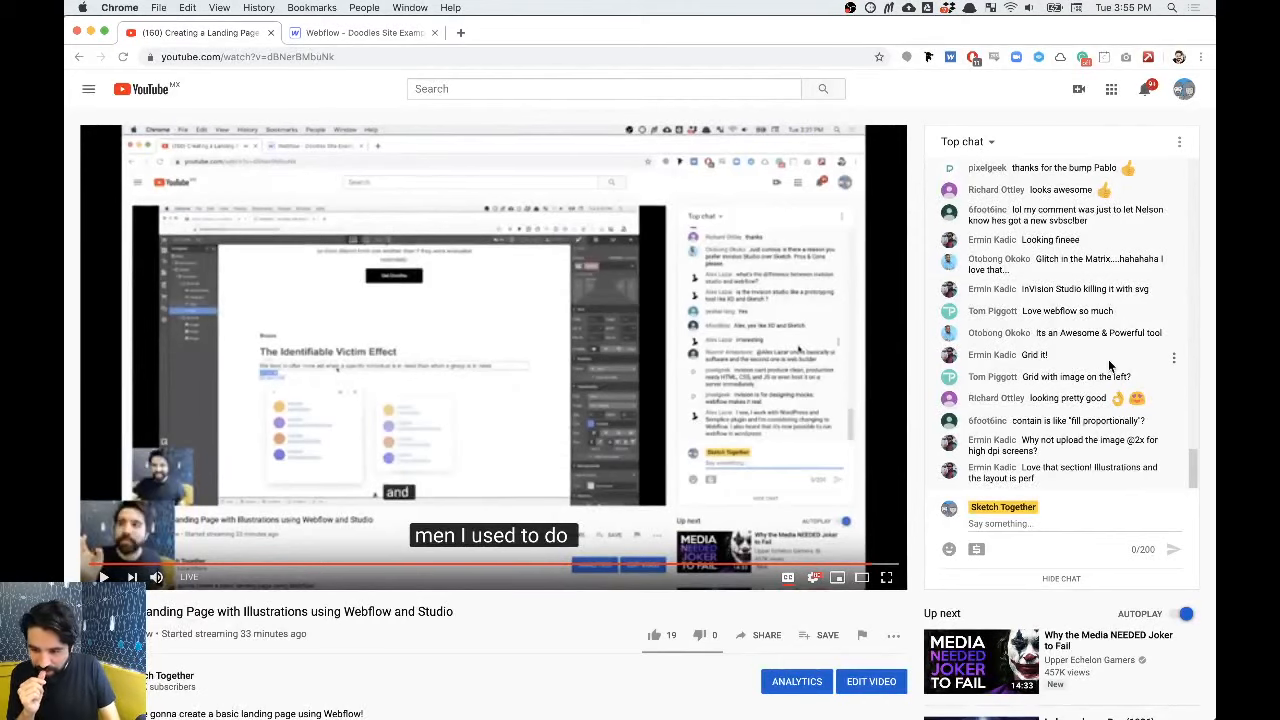
Step: Switch to InVision Studio and examine the groups that make up the Implicit stereotypes section and the sections above it
key(super+Tab)
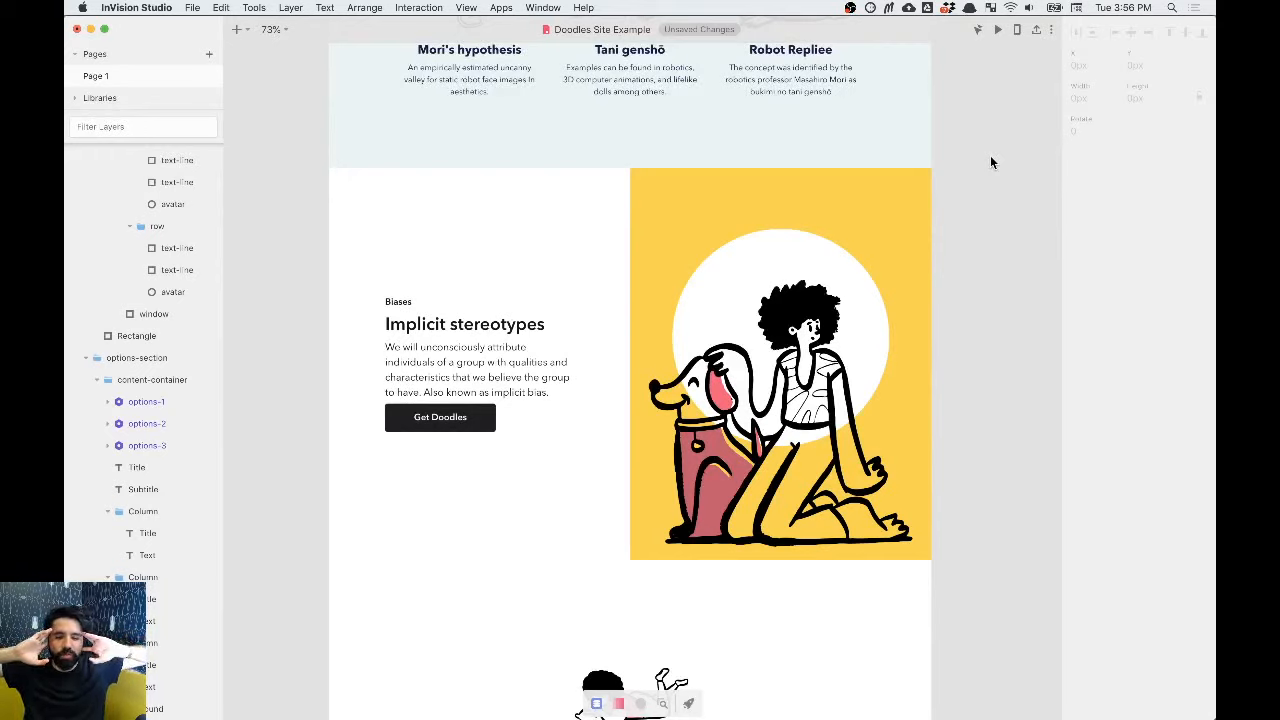
click(631, 290)
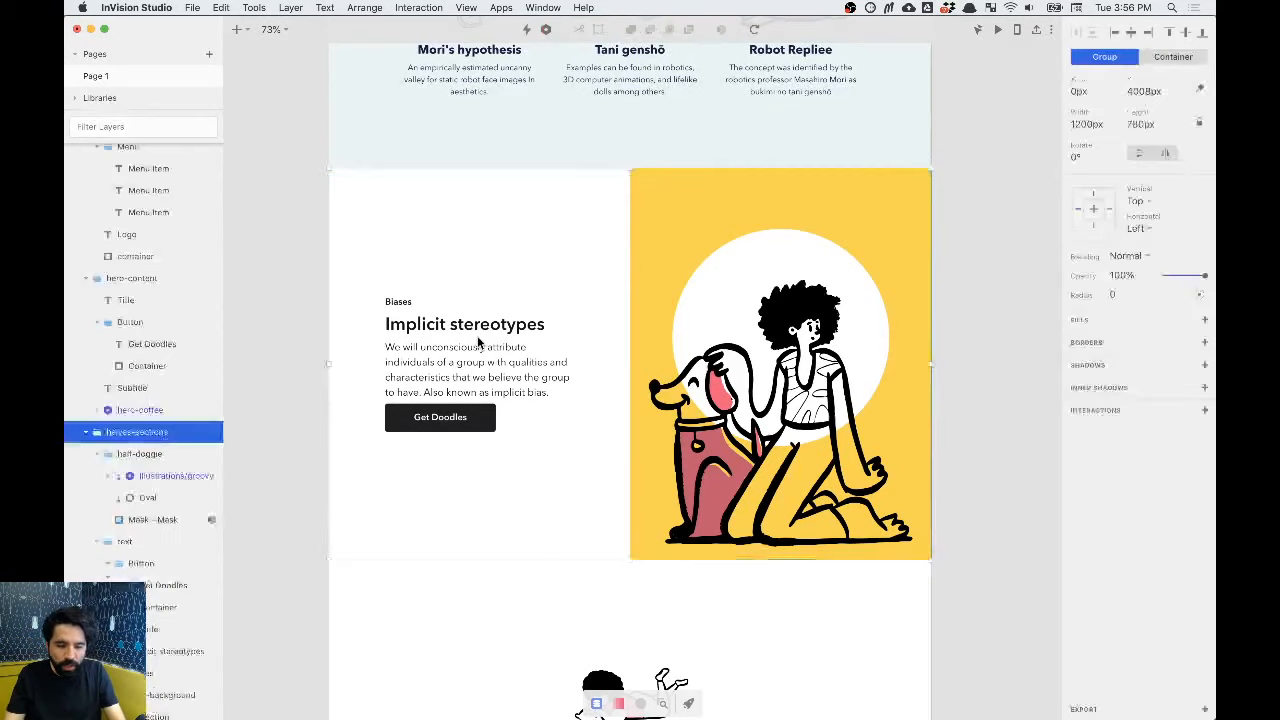
double_click(408, 302)
scroll(471, 292, up, 10)
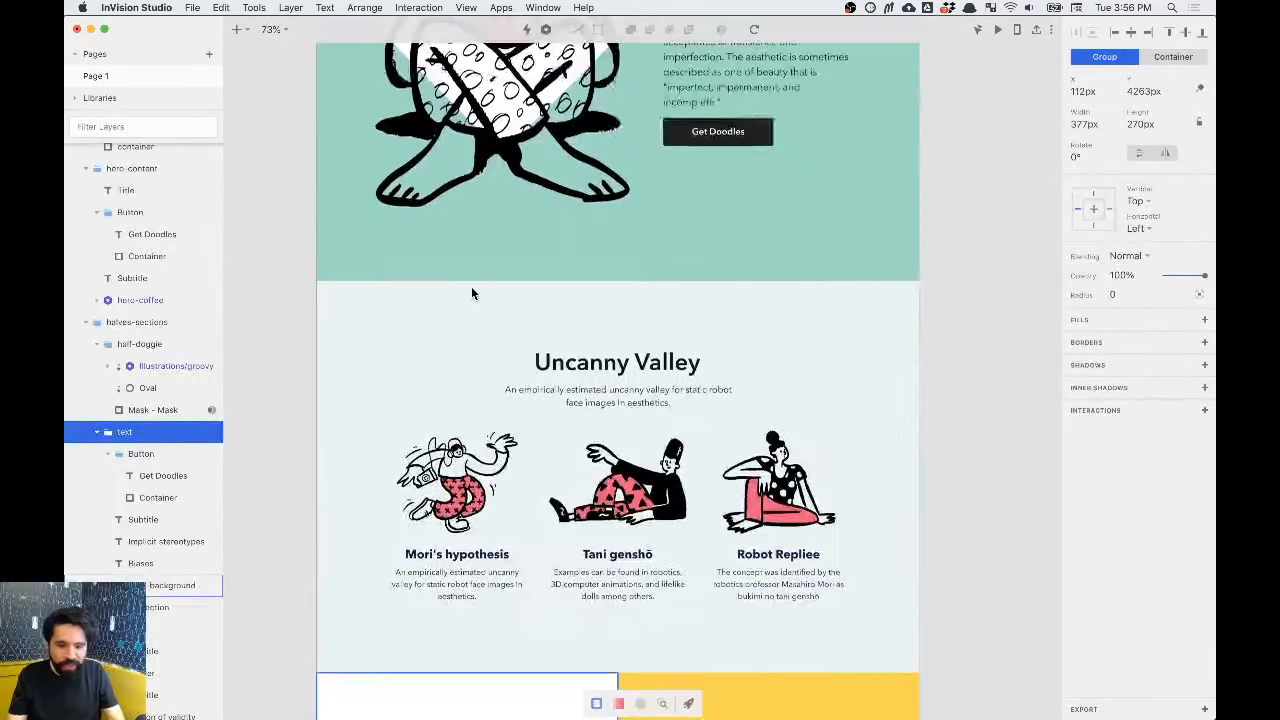
click(471, 292)
scroll(471, 286, up, 10)
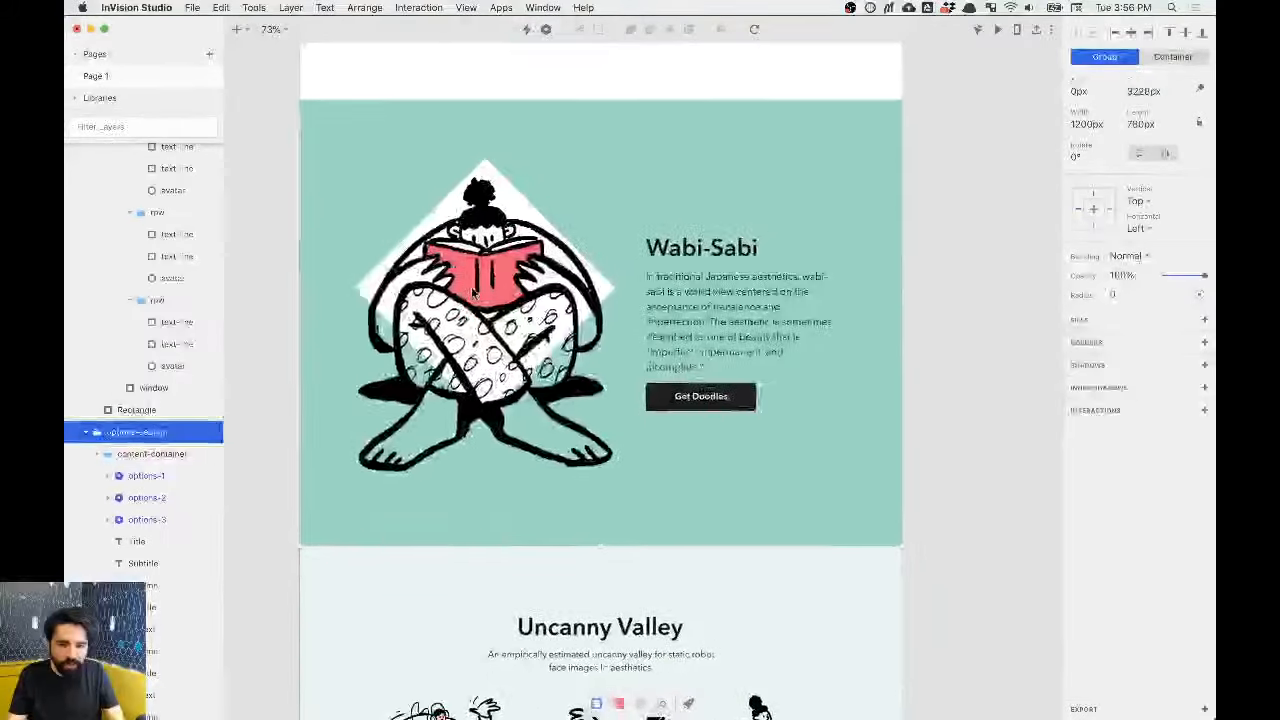
click(687, 228)
scroll(686, 227, down, 15)
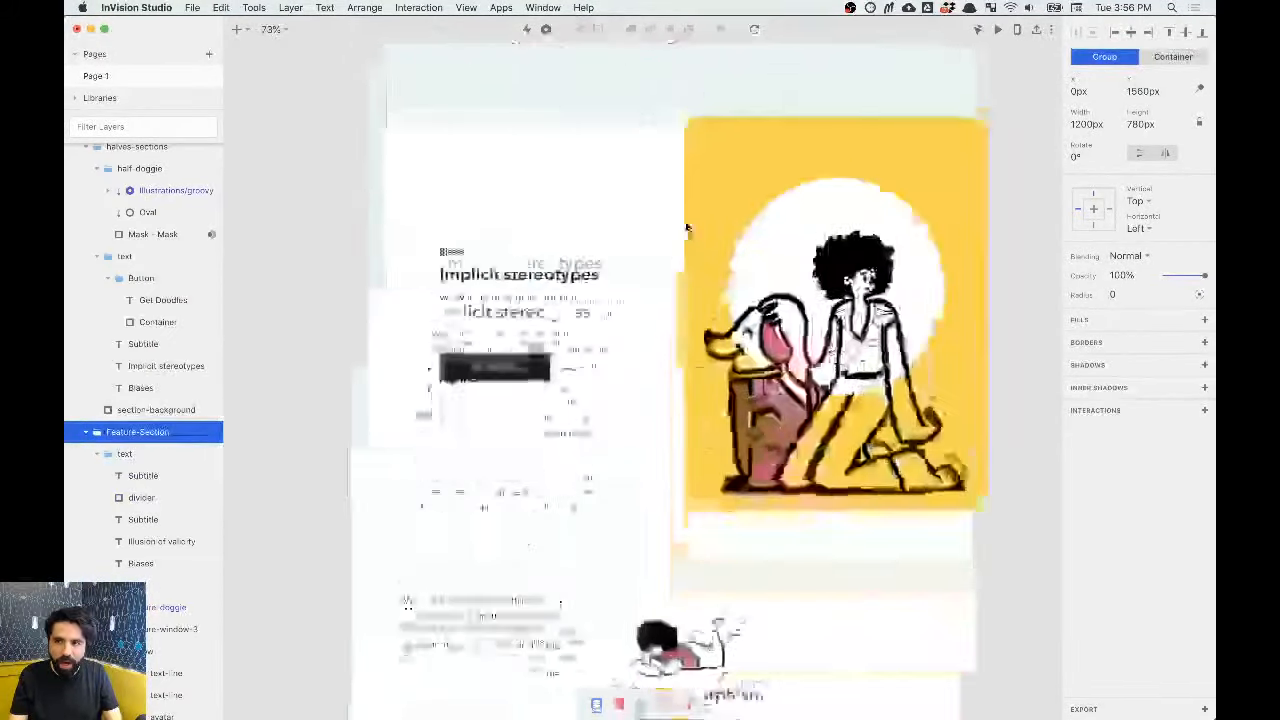
Step: Duplicate the halves-sections group of the Implicit stereotypes section onto the empty canvas beside the page and frame the copy
click(494, 237)
scroll(494, 236, down, 5)
scroll(494, 237, left, 7)
scroll(494, 237, up, 4)
drag(940, 434, 583, 412)
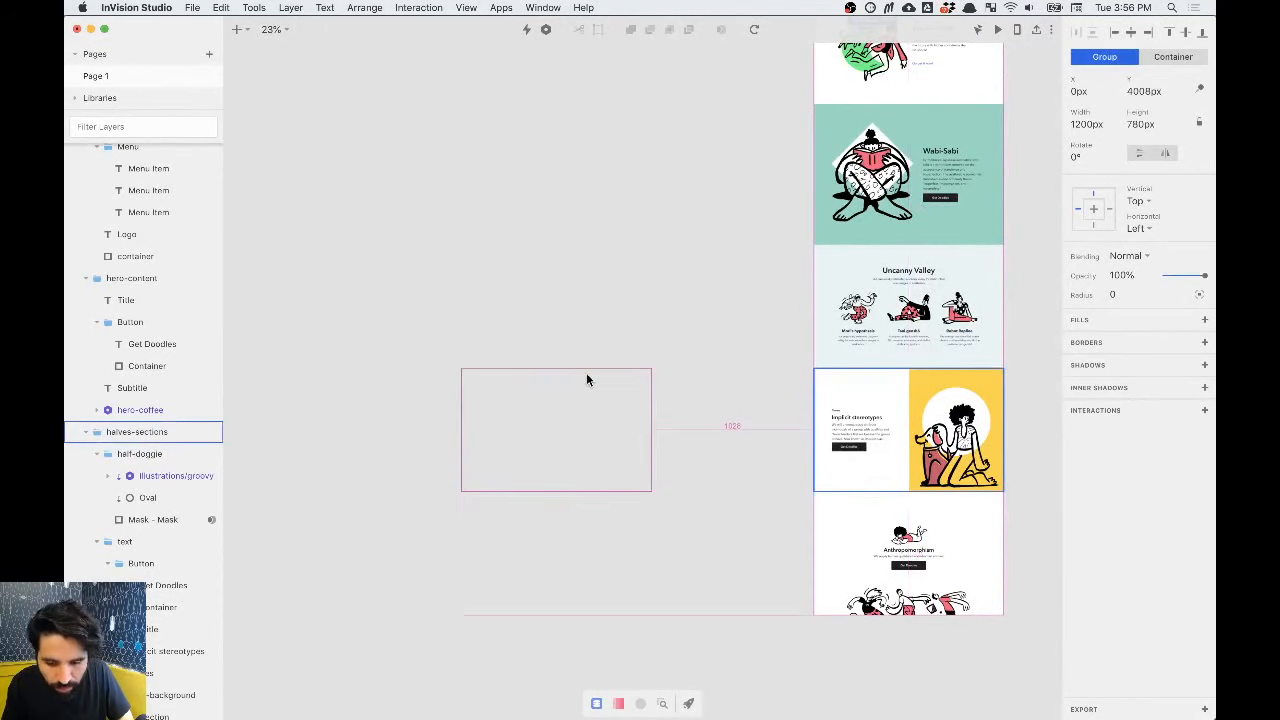
drag(544, 312, 544, 314)
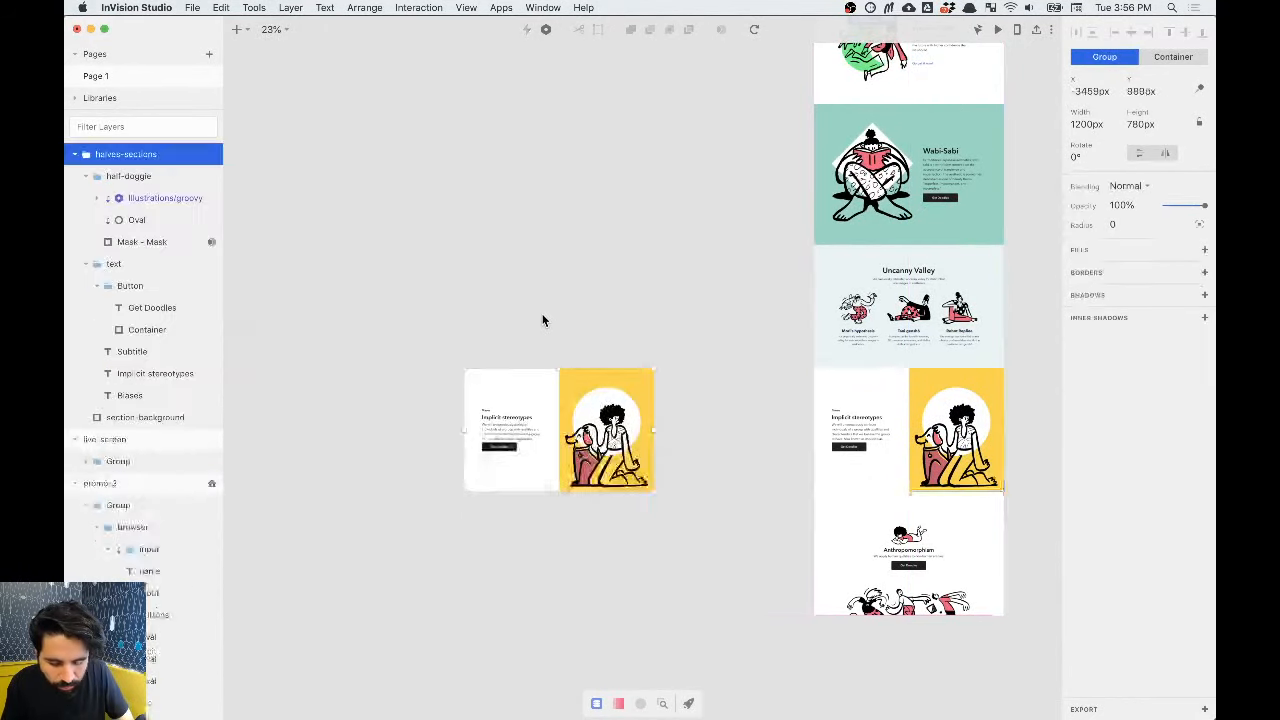
click(544, 314)
key(z)
drag(423, 333, 712, 591)
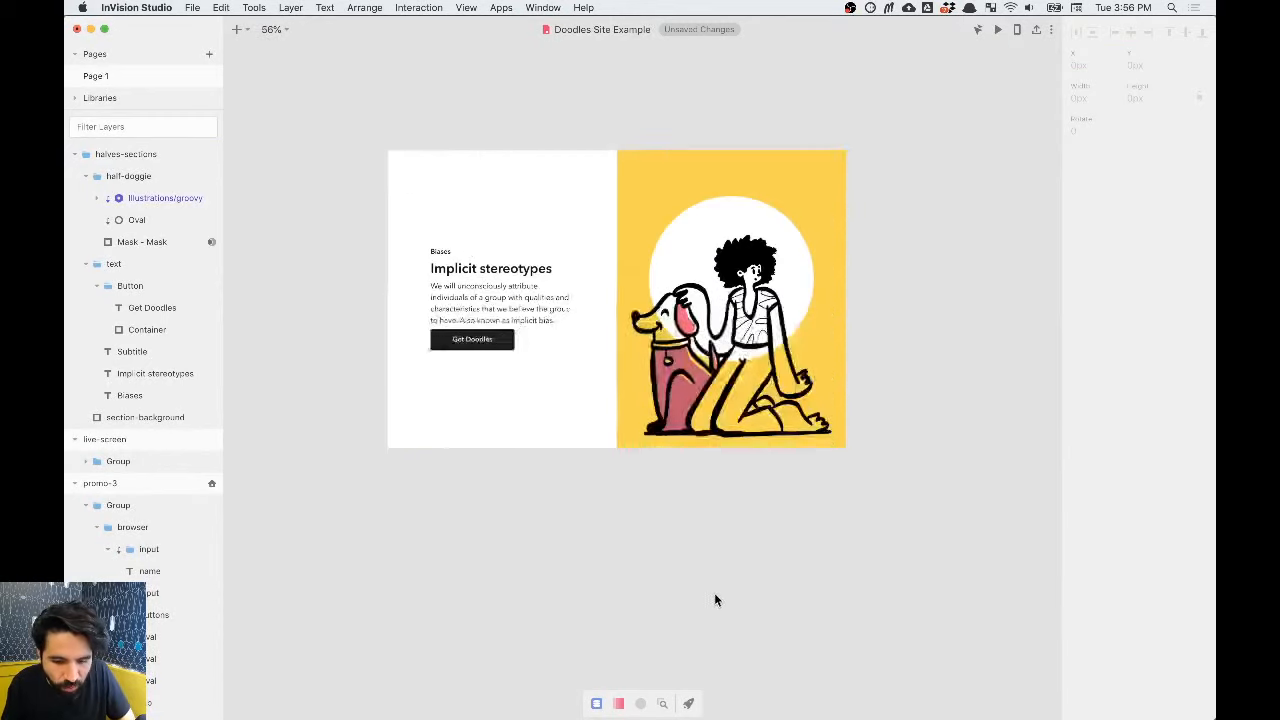
click(455, 209)
double_click(414, 215)
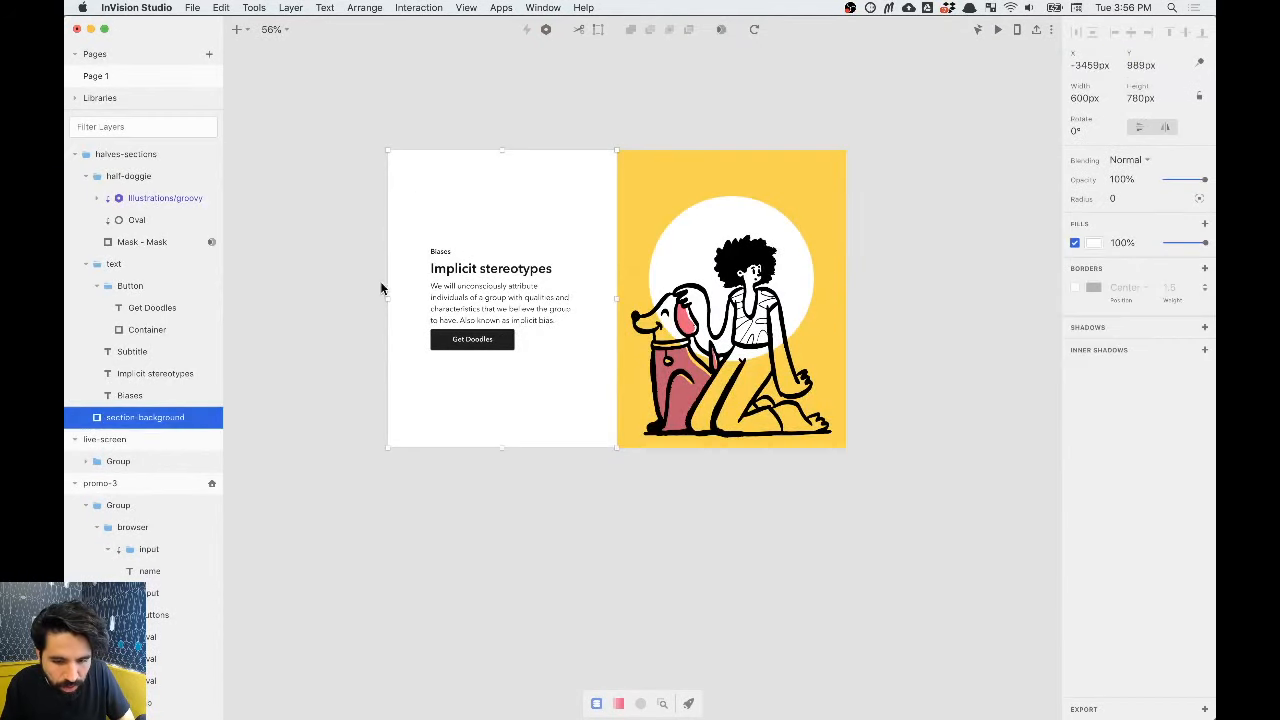
drag(387, 298, 291, 298)
key(super+z)
Step: Widen the copy's white section background and yellow mask outward together to about 935 px each
click(467, 122)
click(480, 170)
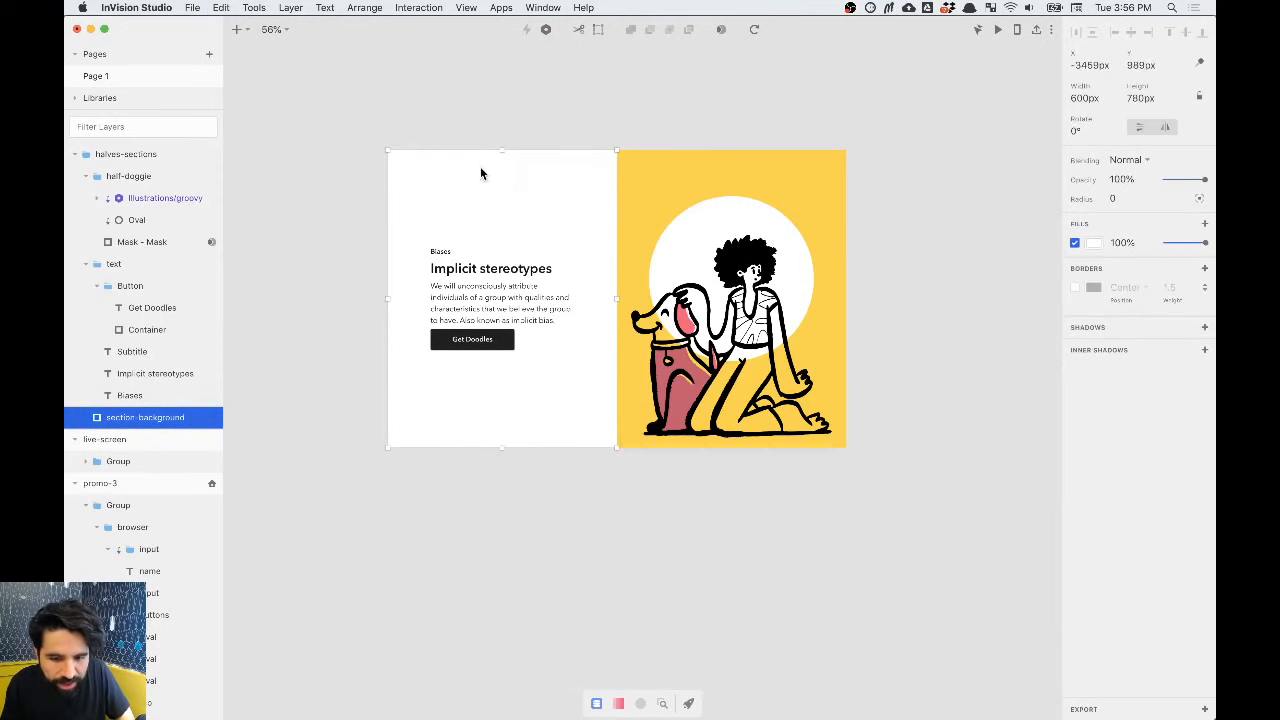
shift+click(655, 163)
drag(848, 298, 974, 285)
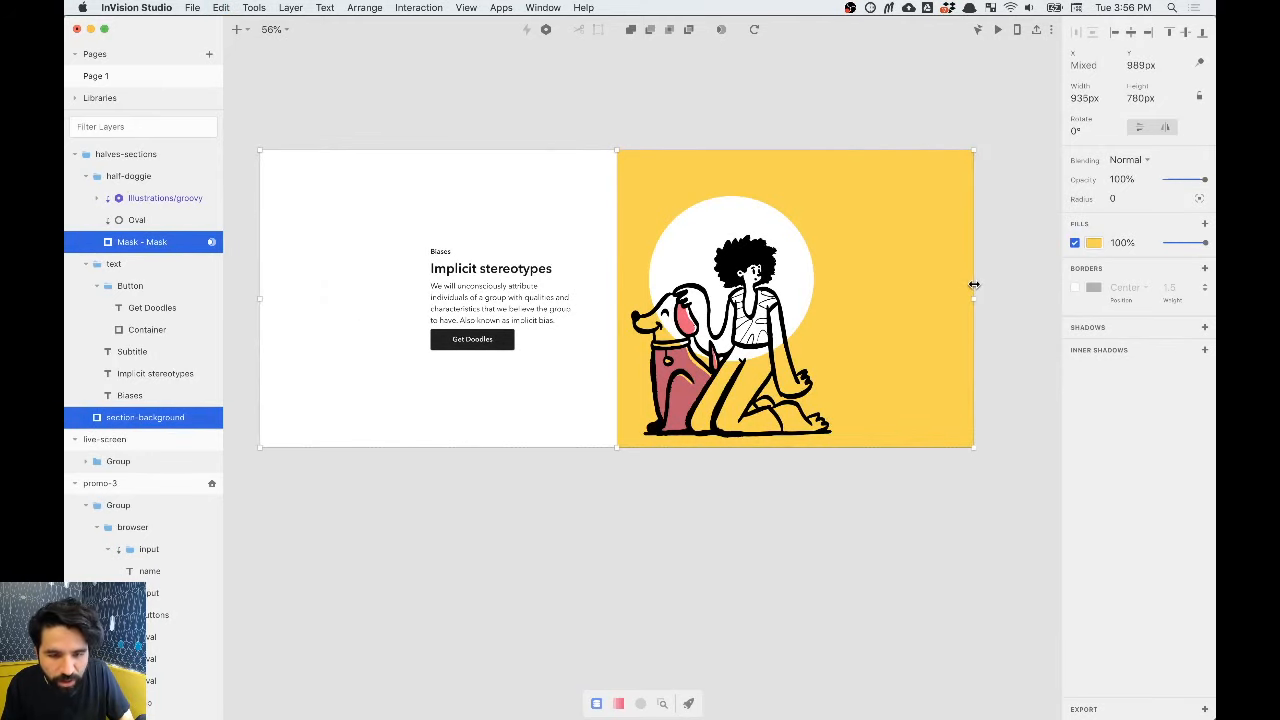
click(543, 591)
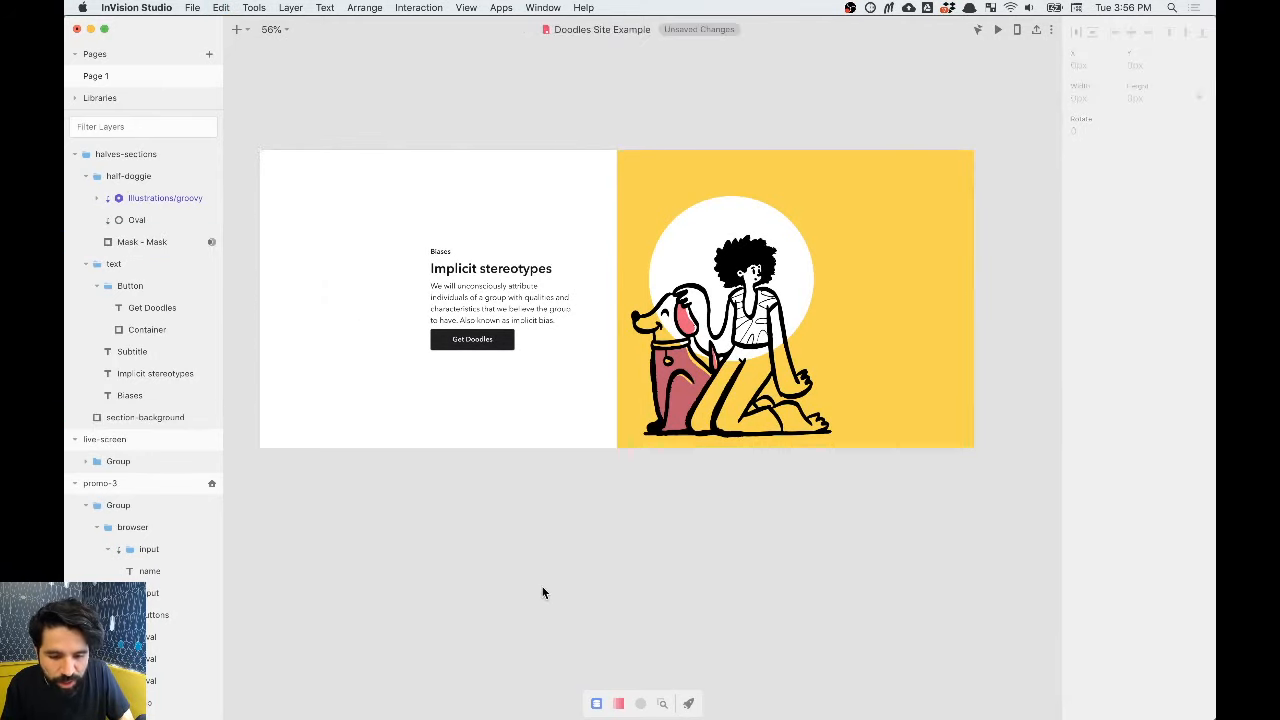
Step: Center the Implicit stereotypes text group horizontally on the widened white background
double_click(457, 302)
shift+click(441, 214)
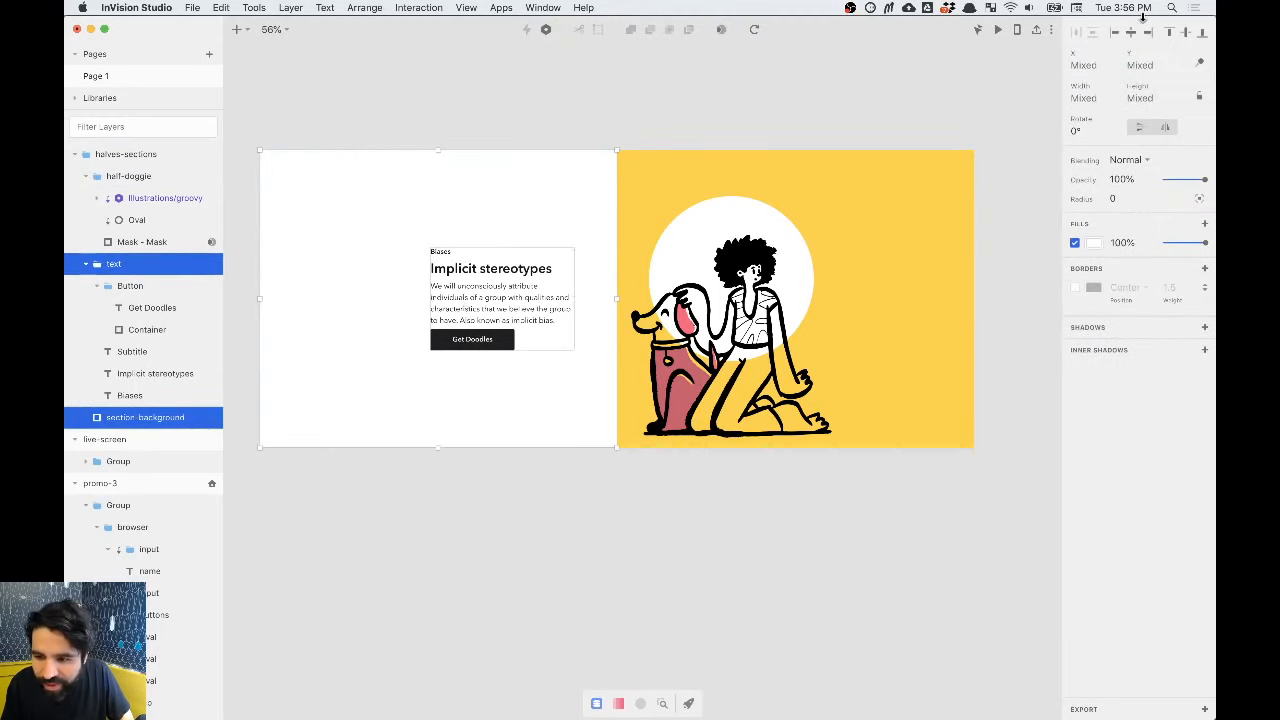
click(1131, 32)
Step: Center the dog-petting illustration and the white oval horizontally on the widened yellow mask
click(739, 273)
double_click(738, 269)
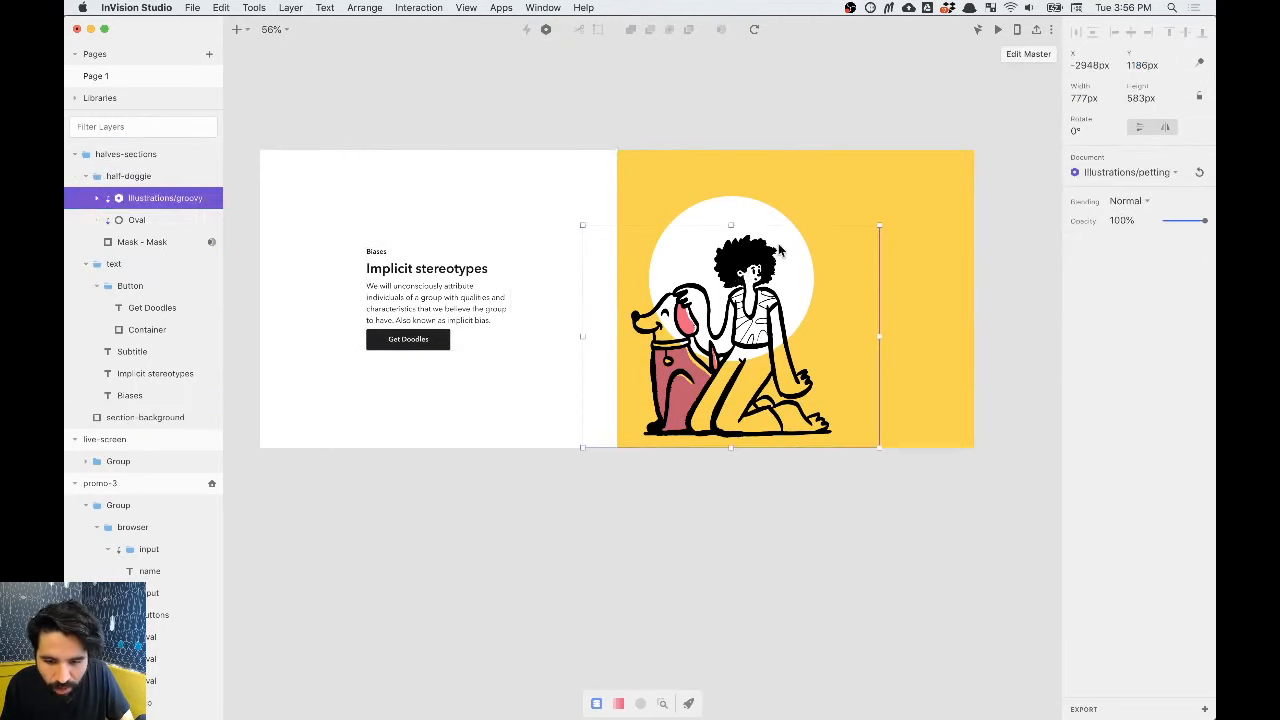
shift+click(763, 220)
shift+click(839, 166)
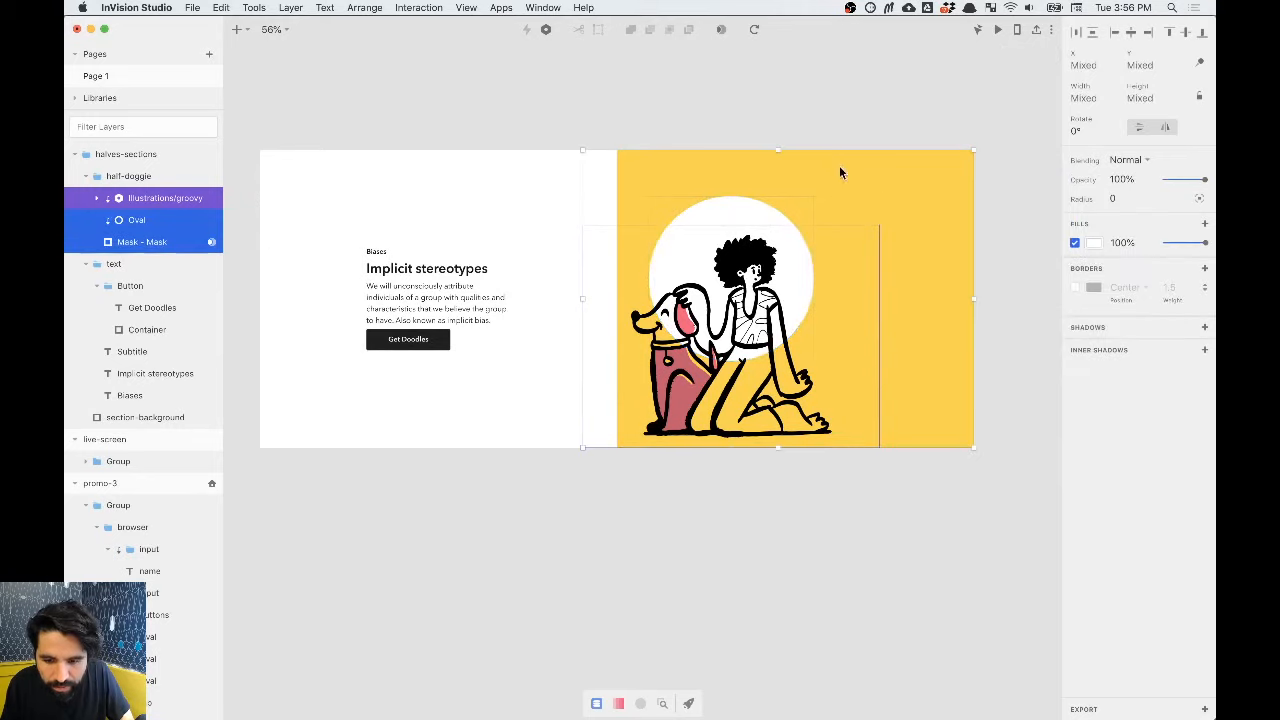
click(1132, 35)
click(1131, 33)
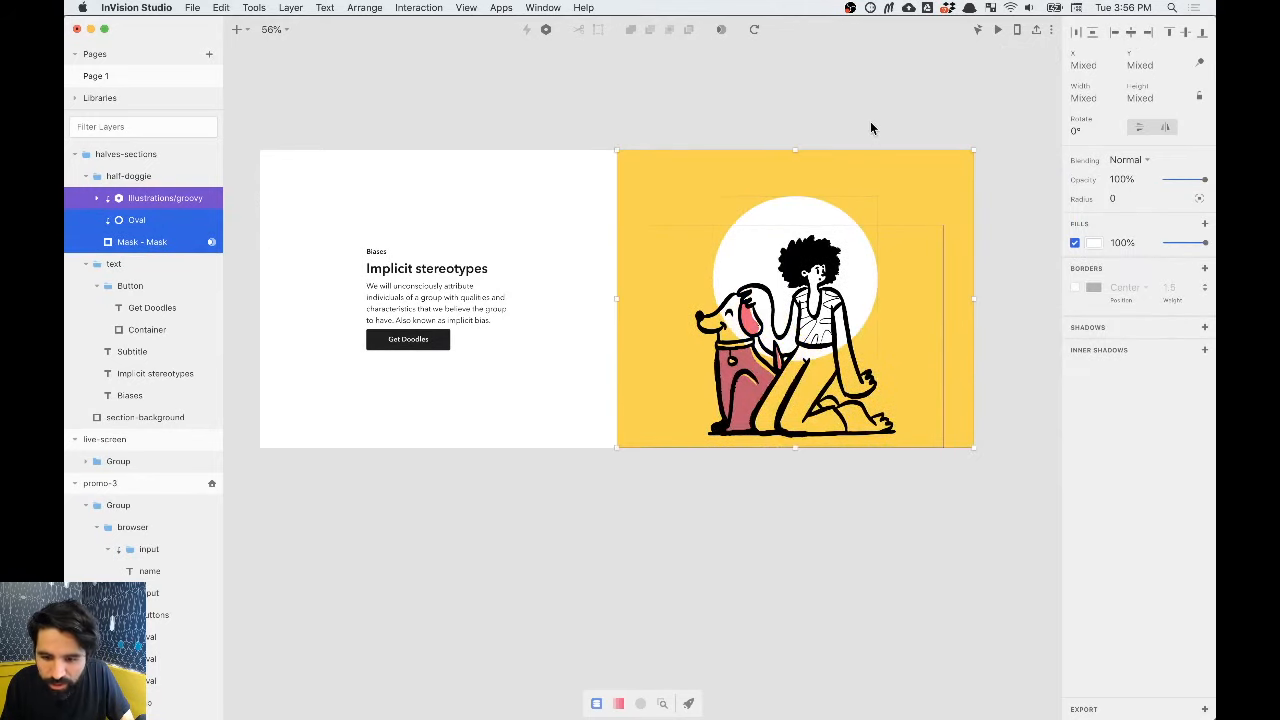
click(866, 114)
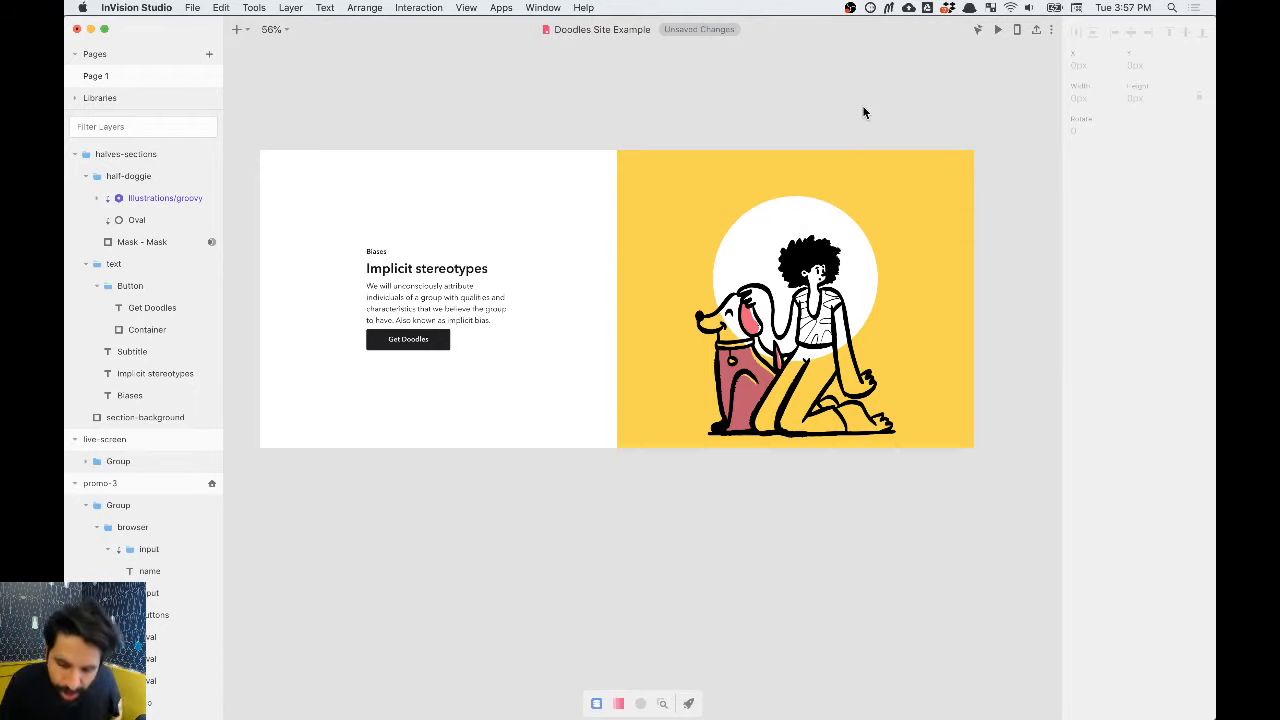
click(823, 216)
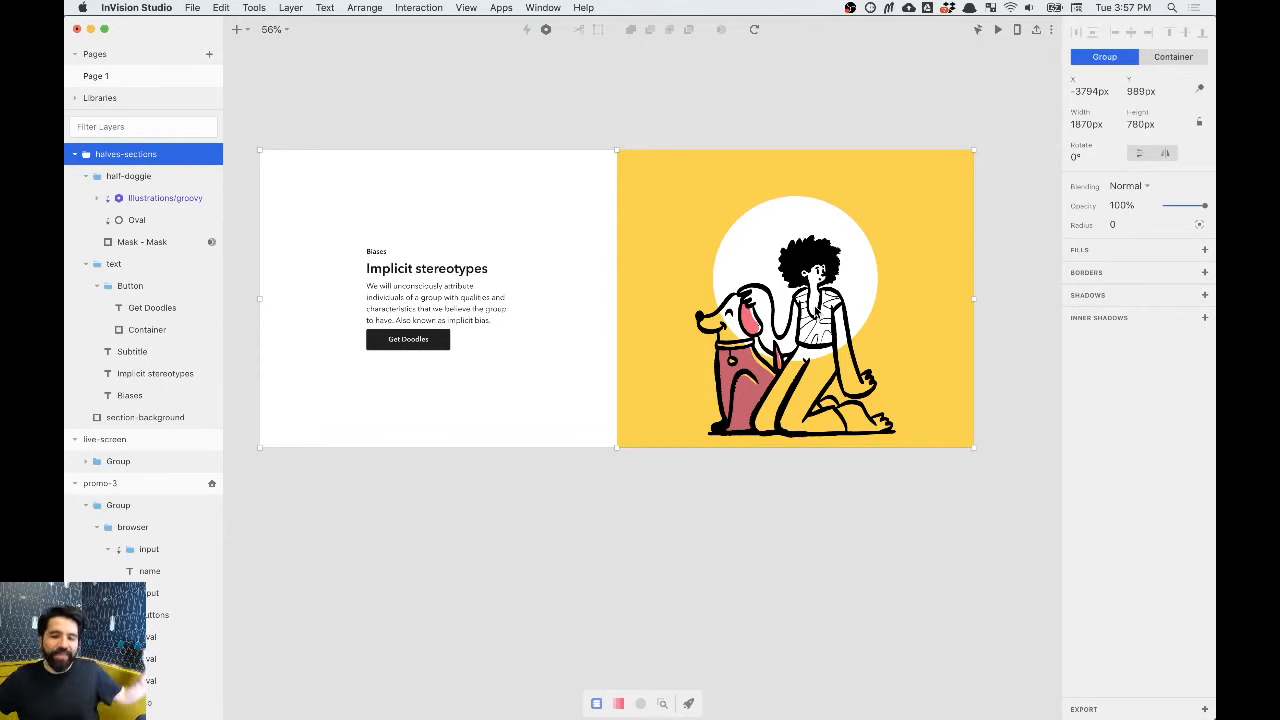
click(447, 263)
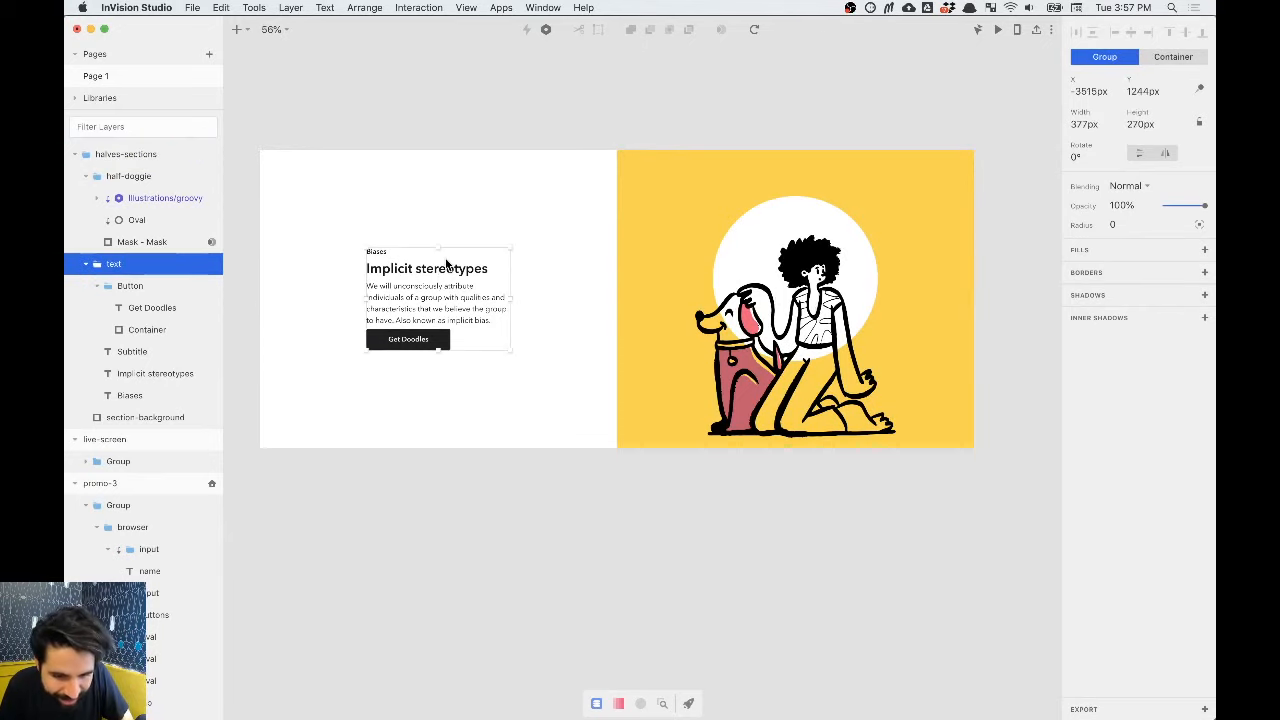
click(579, 129)
click(558, 211)
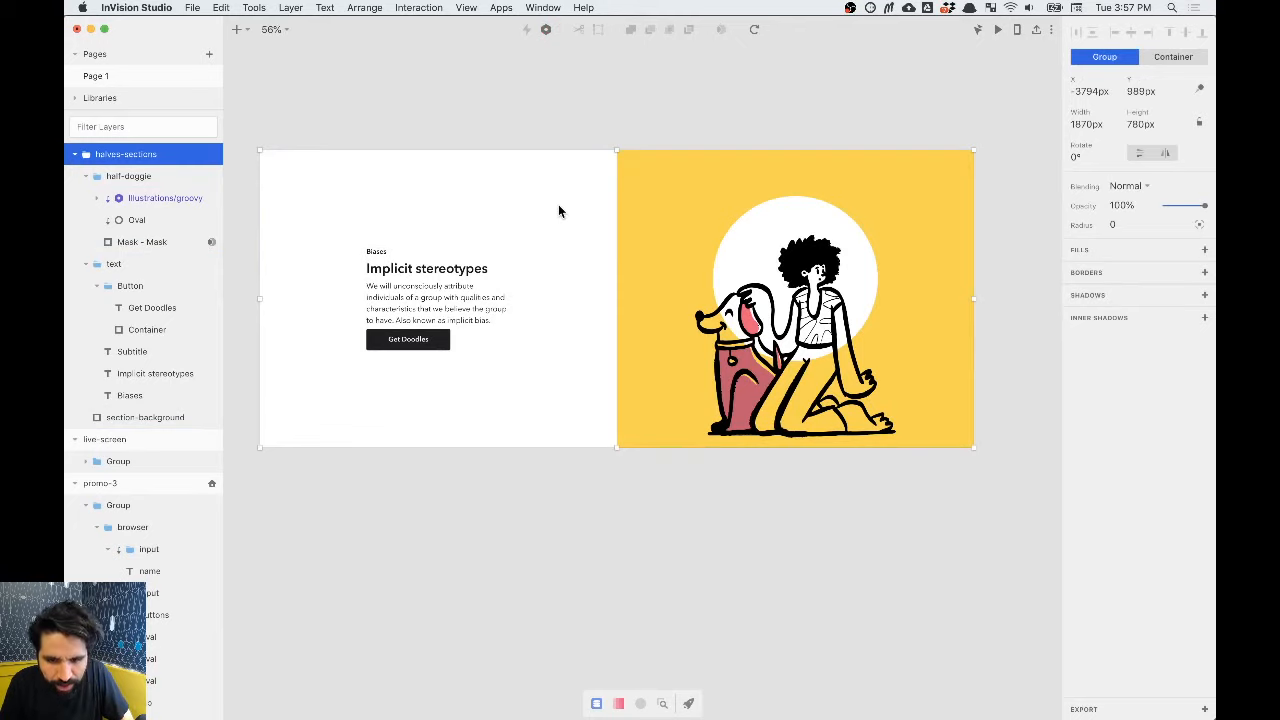
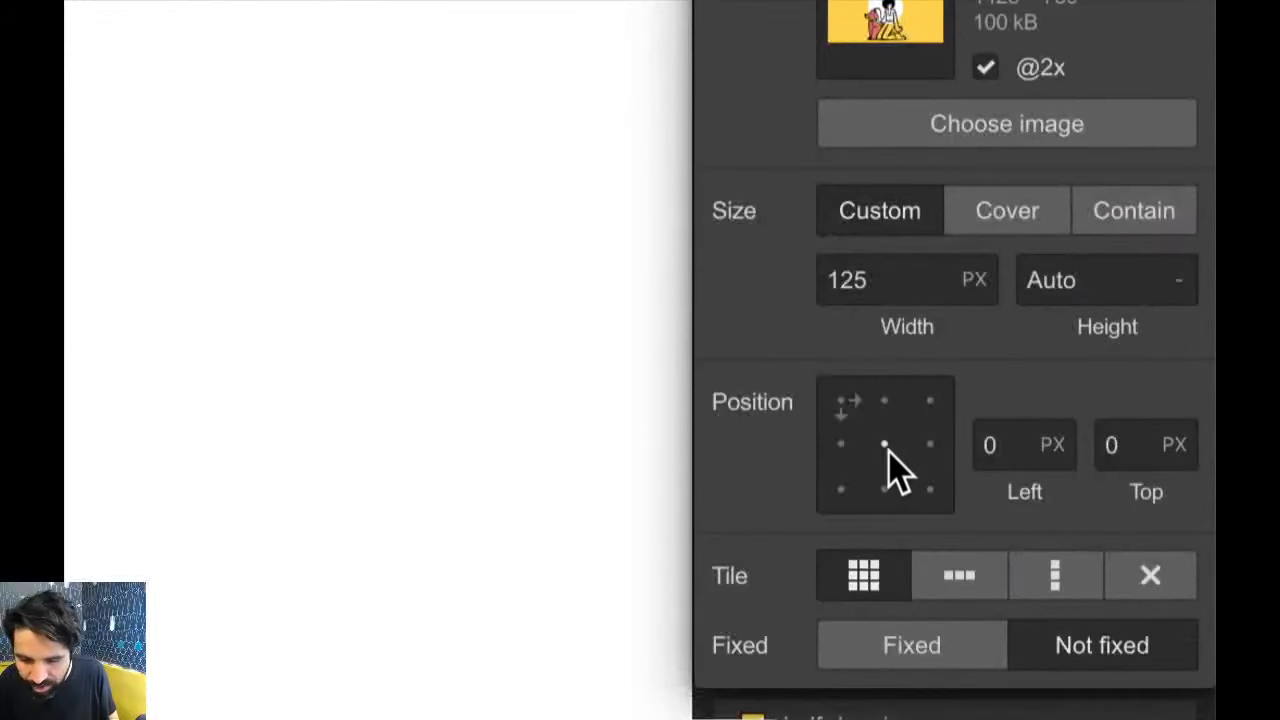
Step: In Webflow, center the half-doggie.svg background image of the halfsies image block and set its size to Cover
click(886, 448)
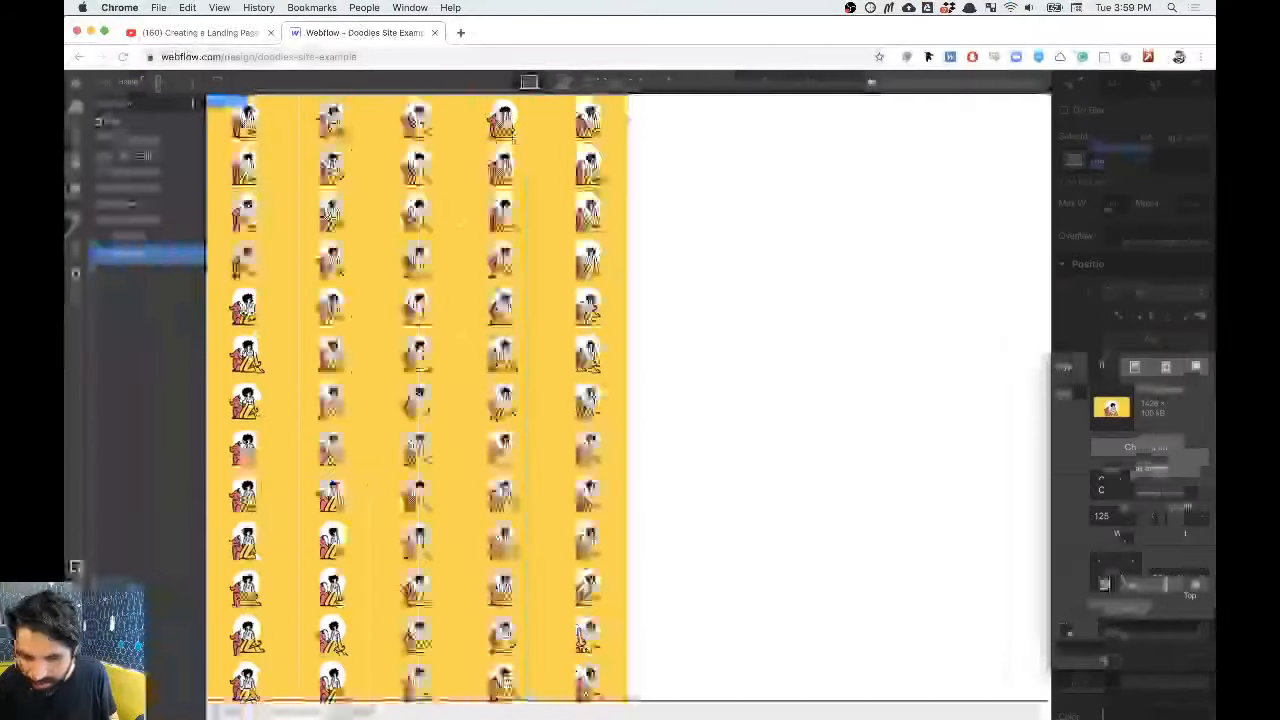
click(1148, 471)
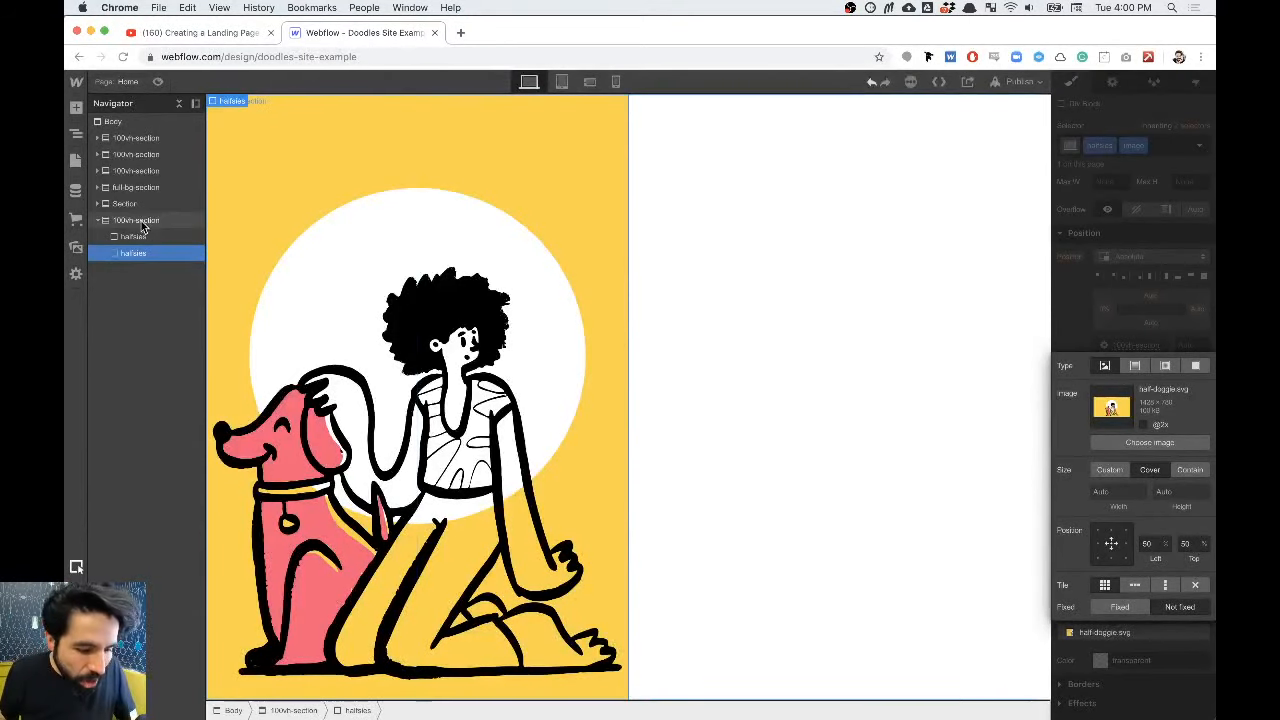
click(143, 254)
Step: Set the justification of the last 100vh-section to Space around and review the effect on the page's other sections
mouse_move(143, 259)
mouse_down()
mouse_move(143, 233)
mouse_move(137, 273)
mouse_up()
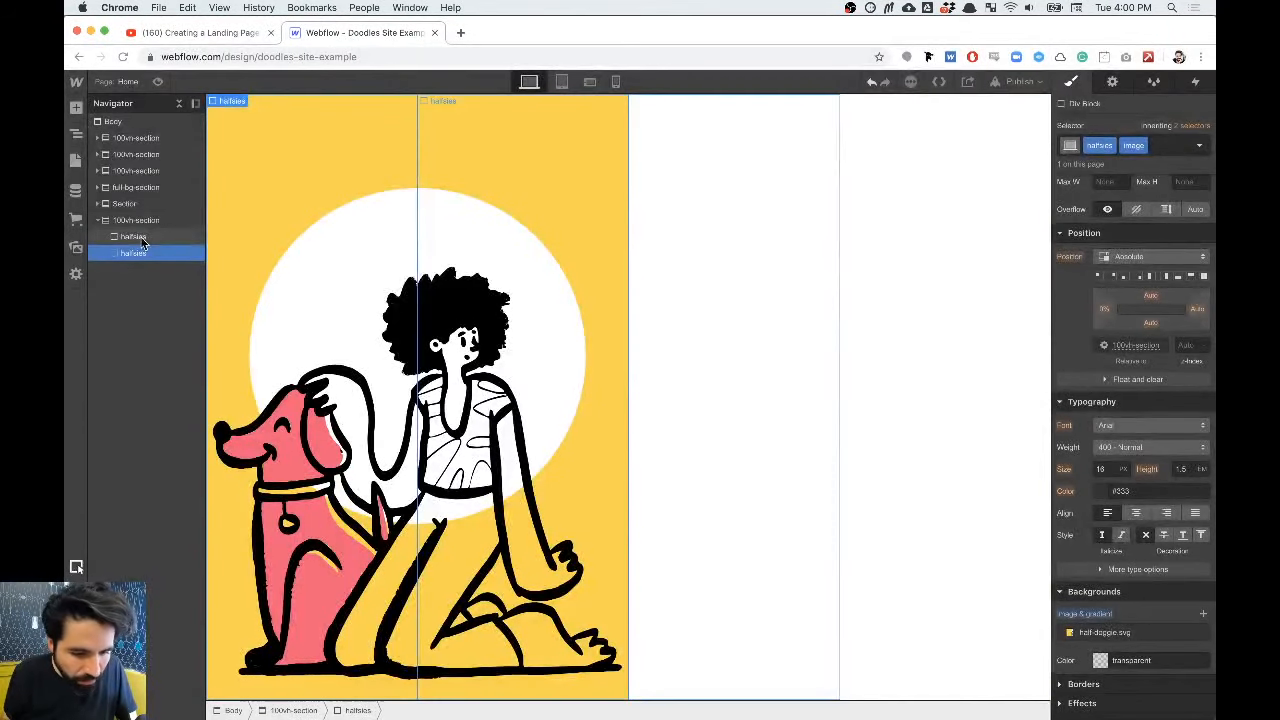
click(143, 242)
click(140, 254)
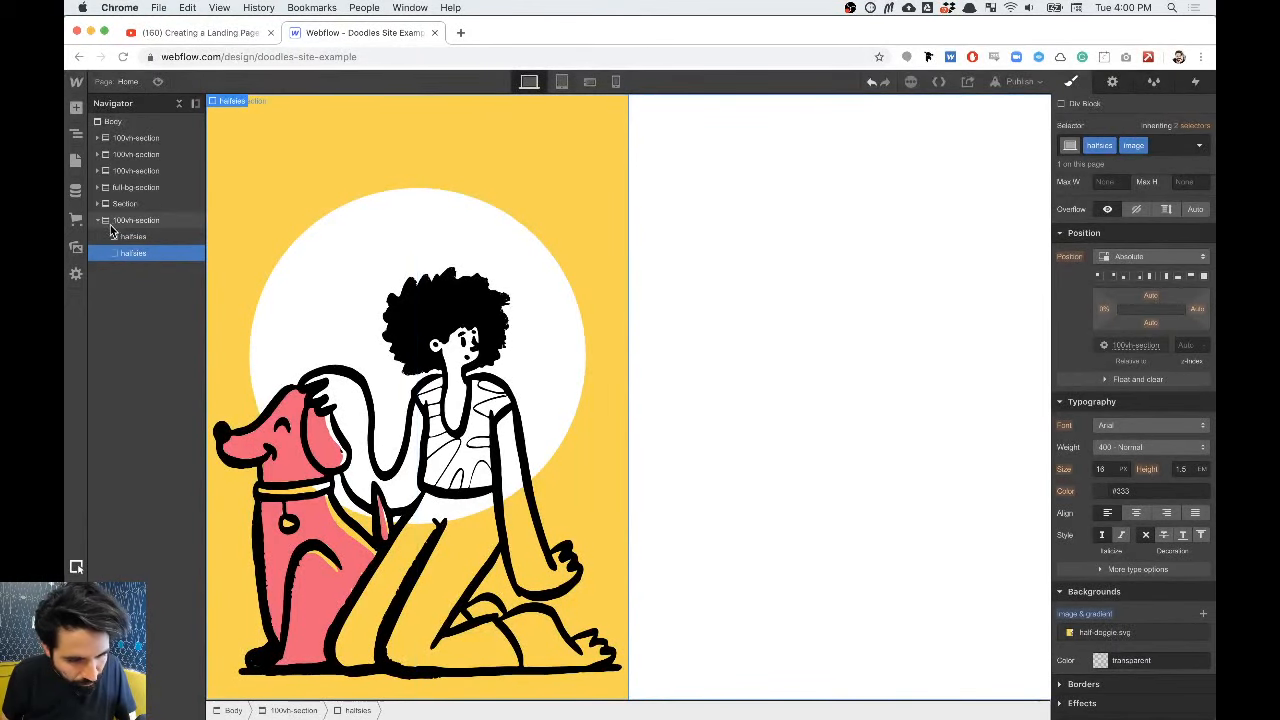
click(134, 240)
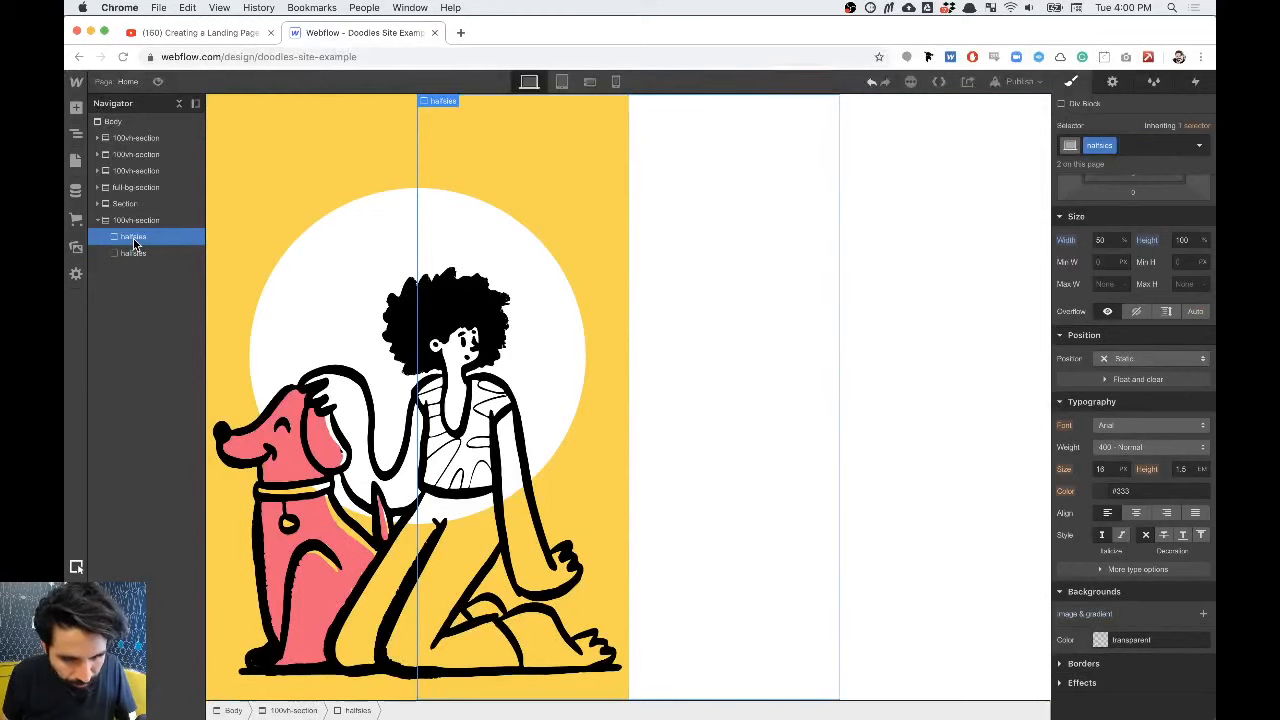
click(918, 483)
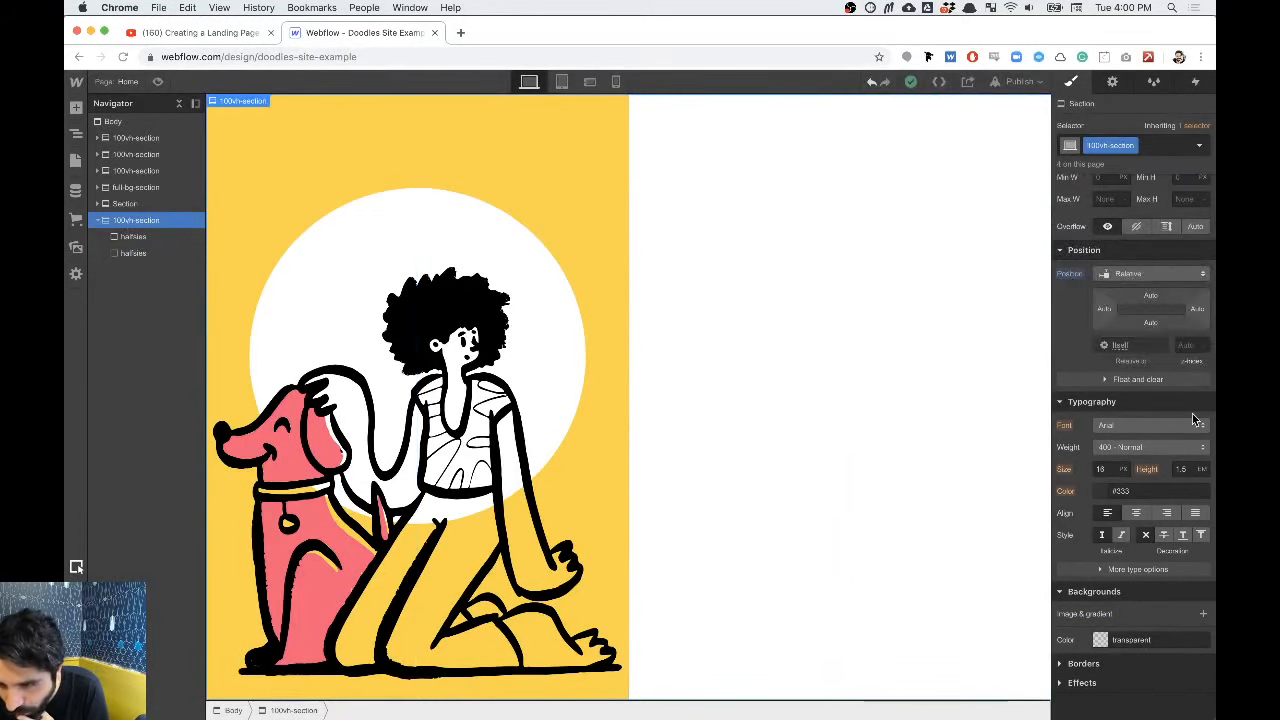
scroll(1193, 420, up, 6)
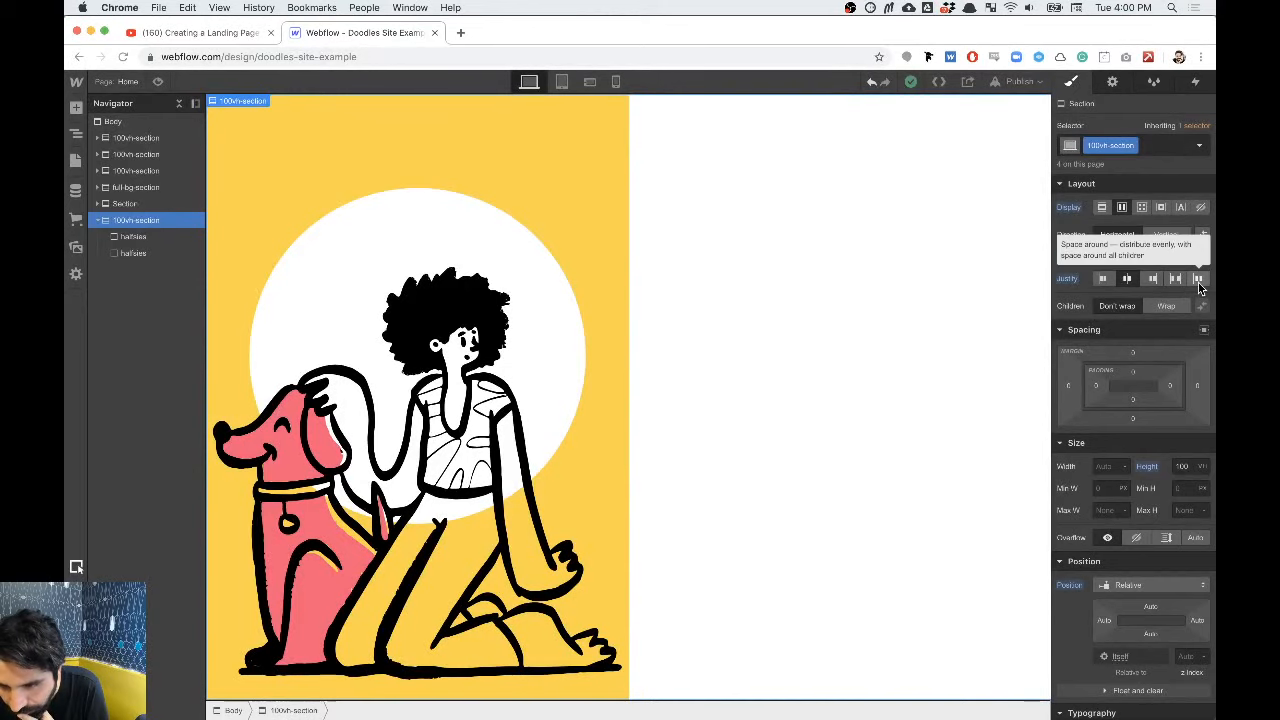
scroll(664, 538, up, 15)
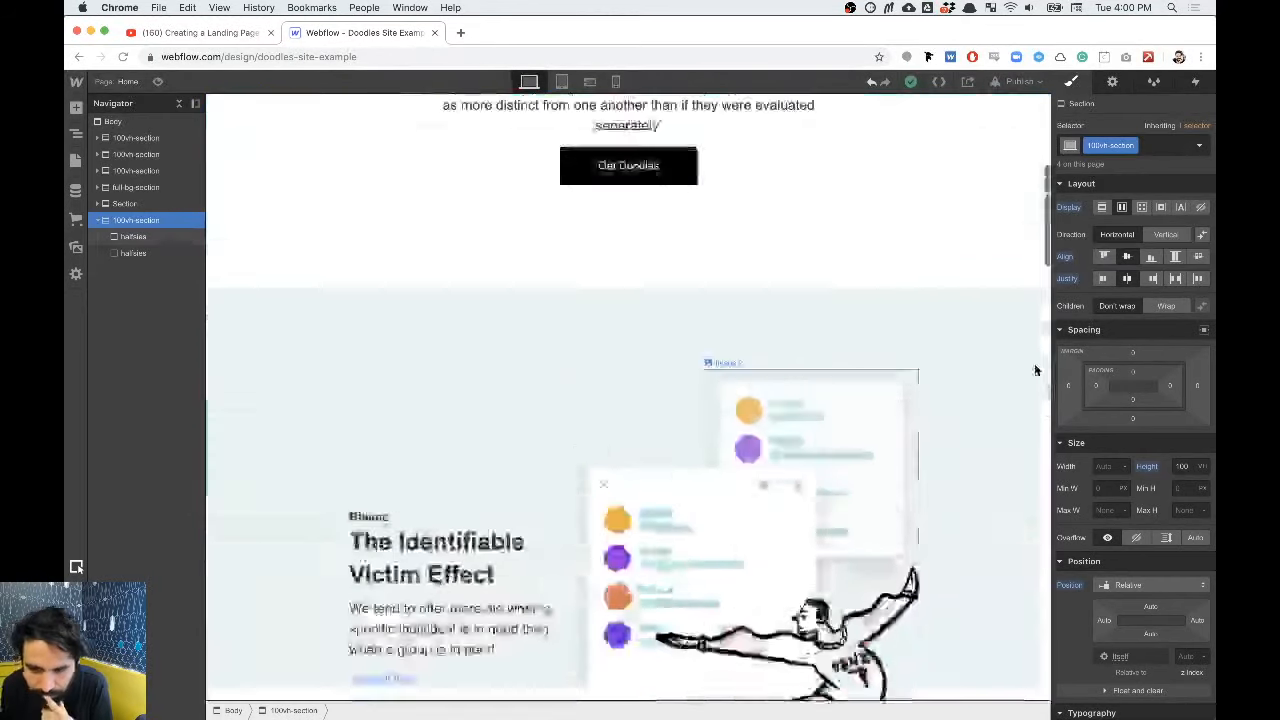
scroll(671, 508, up, 15)
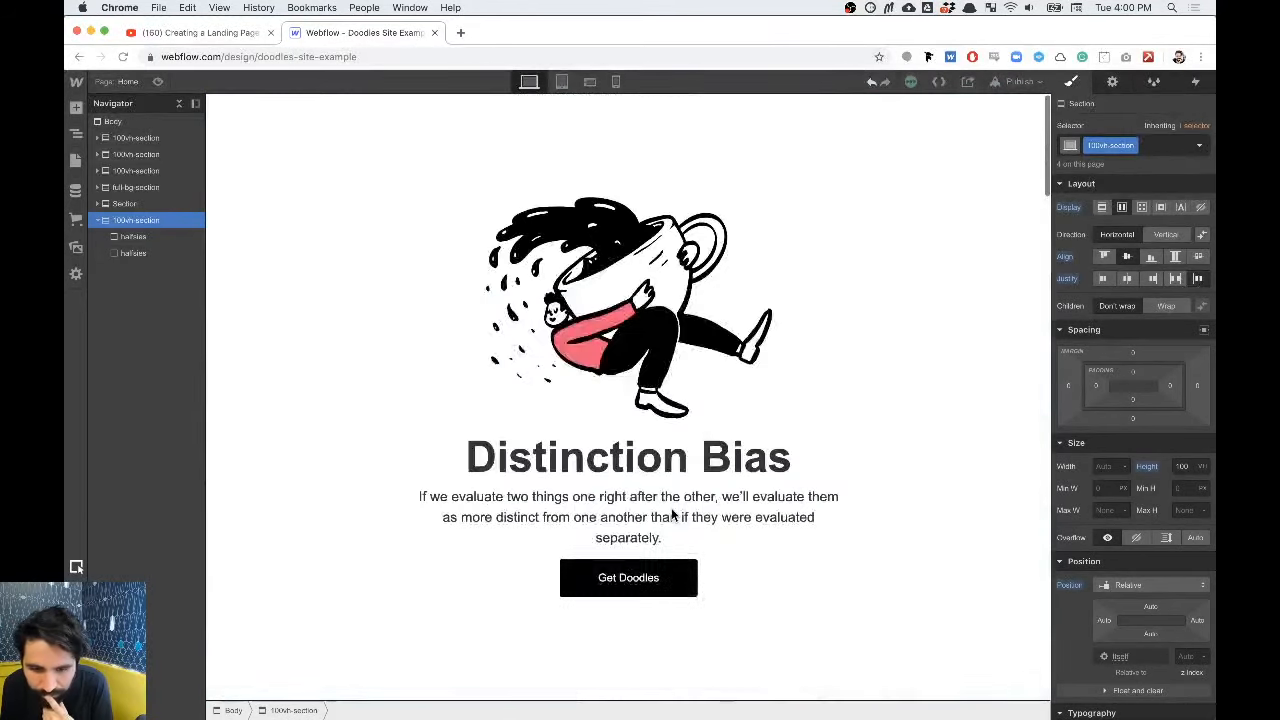
scroll(672, 515, down, 5)
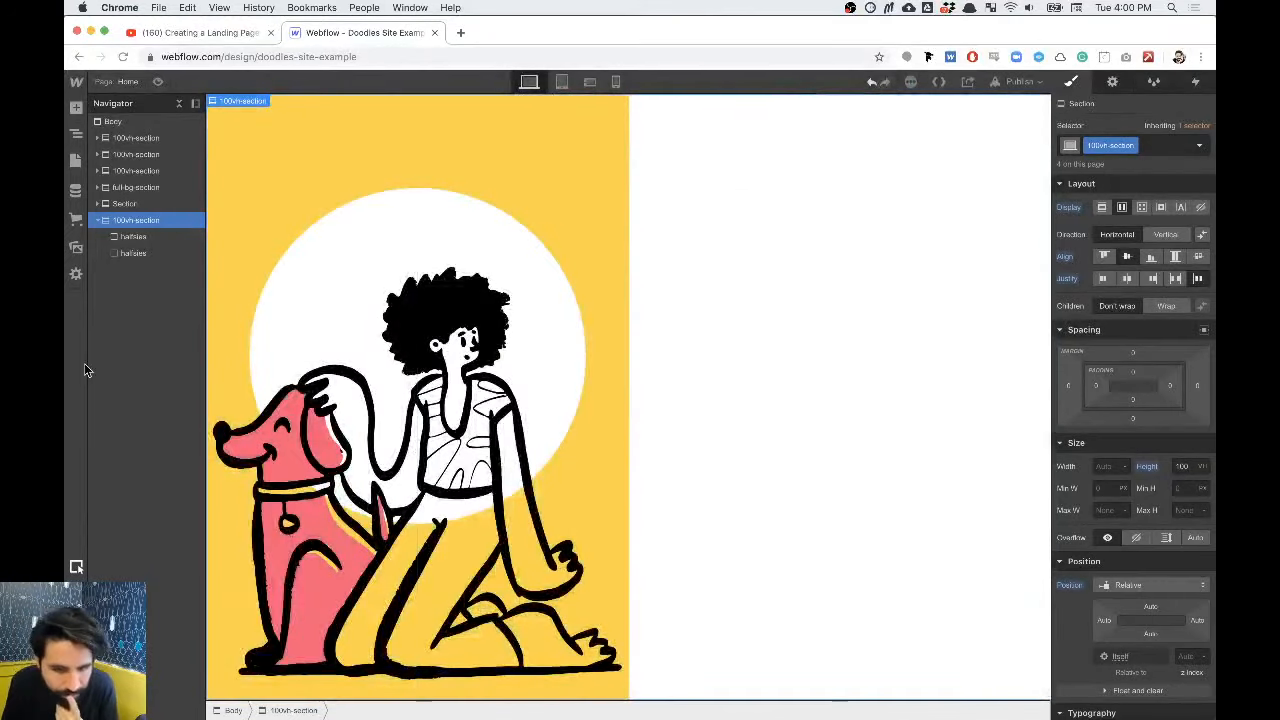
Step: Set the flex child sizing of both halfsies blocks, the image one and the plain one, to grow if possible
click(118, 237)
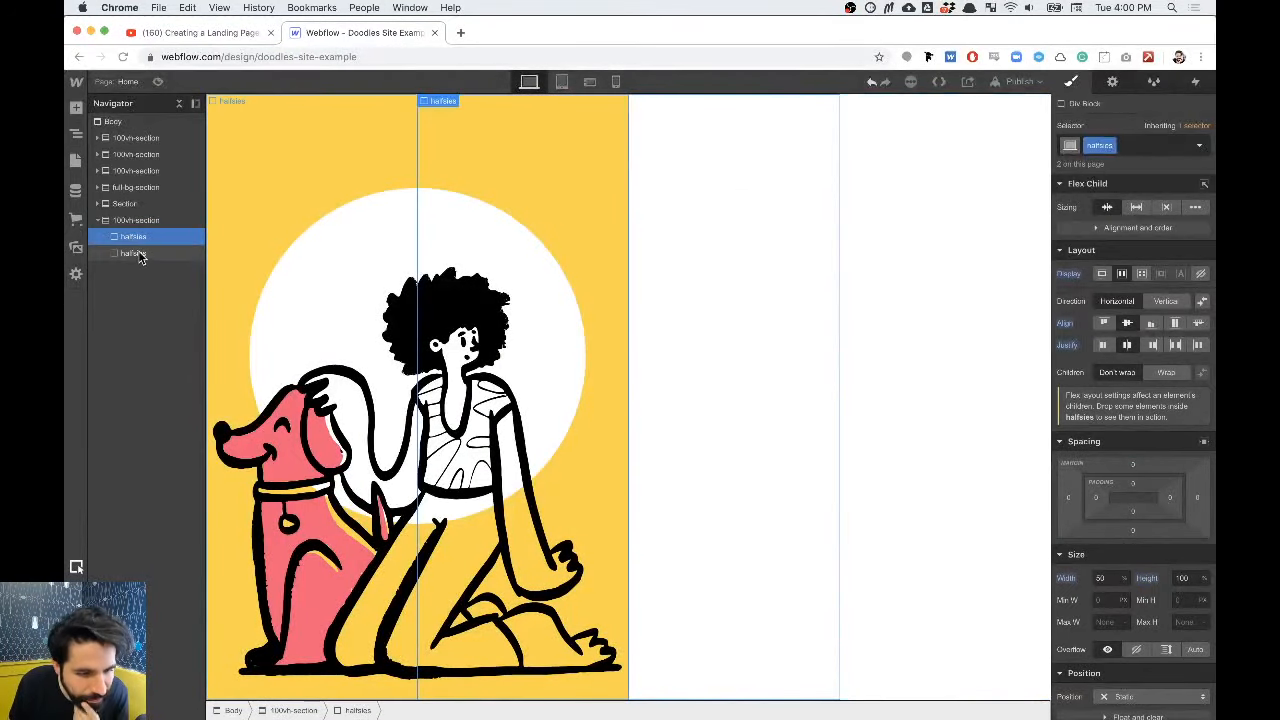
click(141, 255)
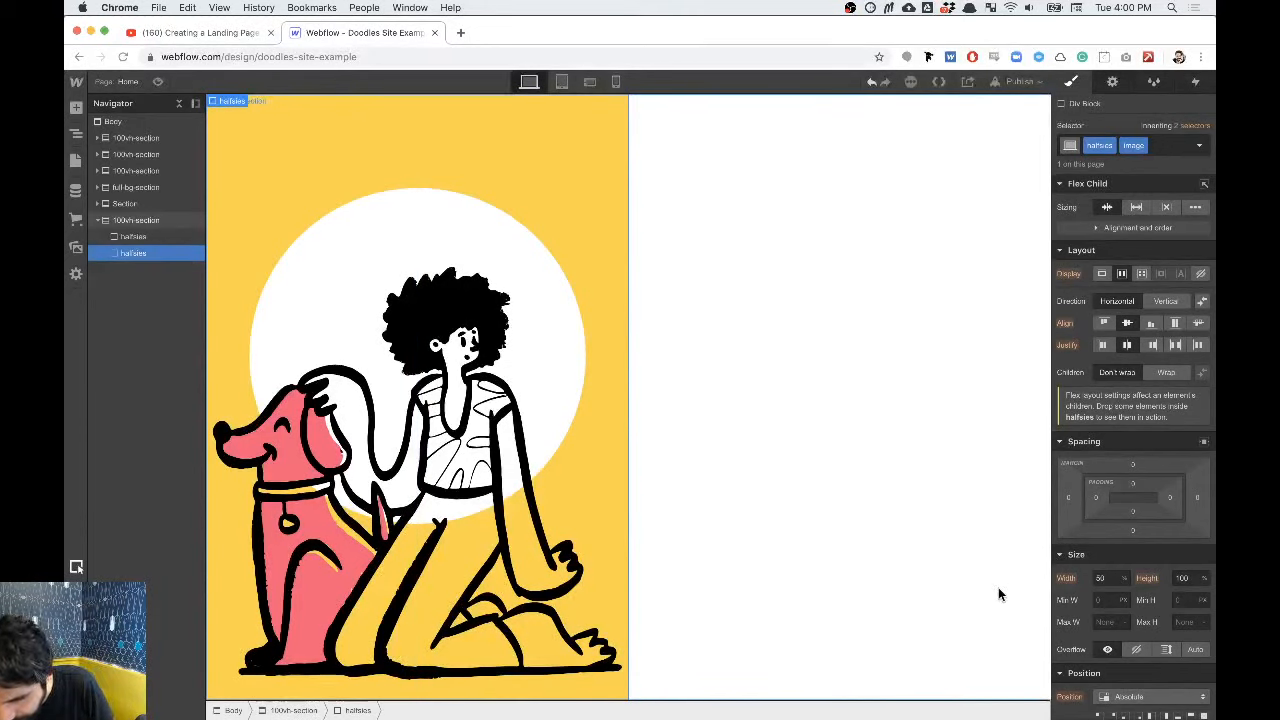
click(1136, 208)
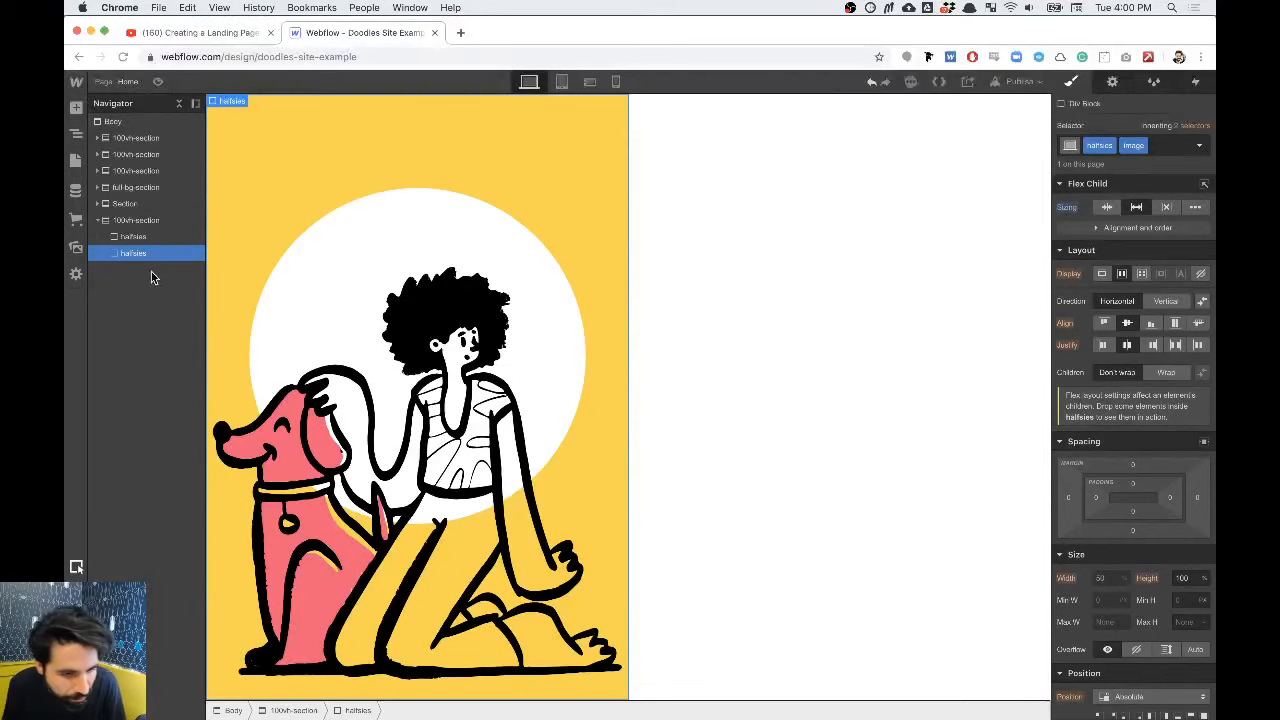
click(147, 236)
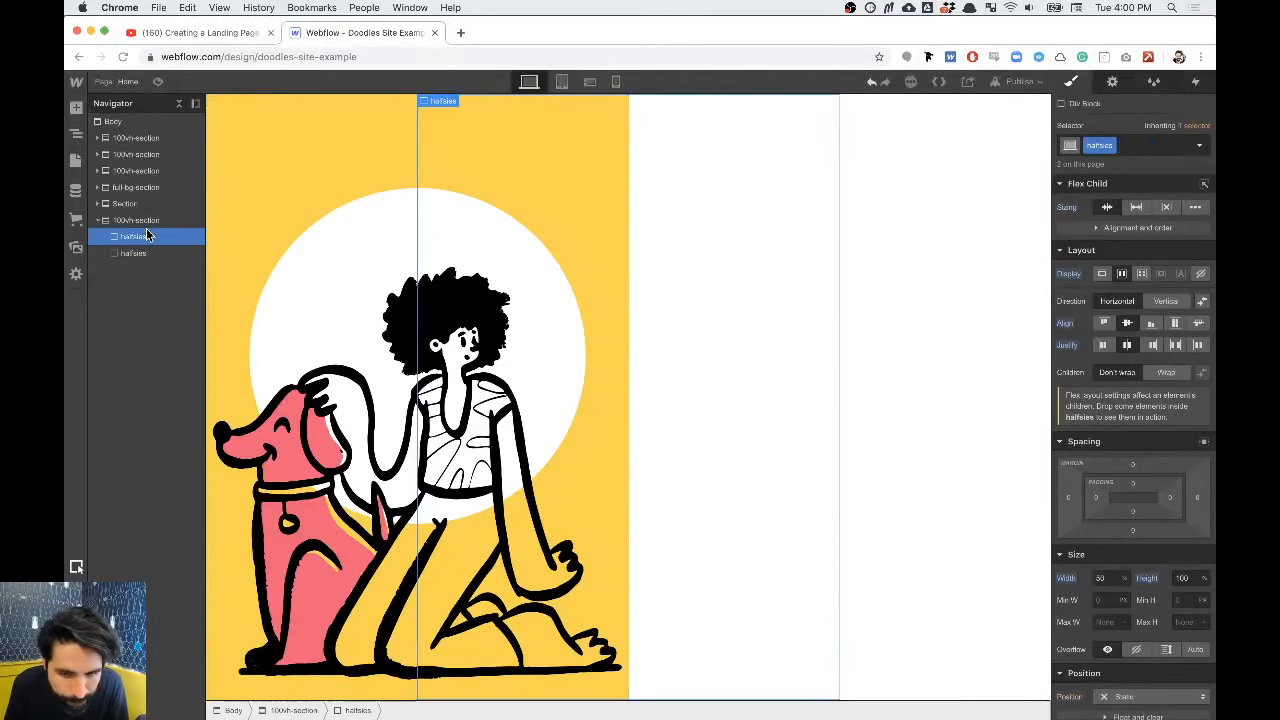
click(1137, 208)
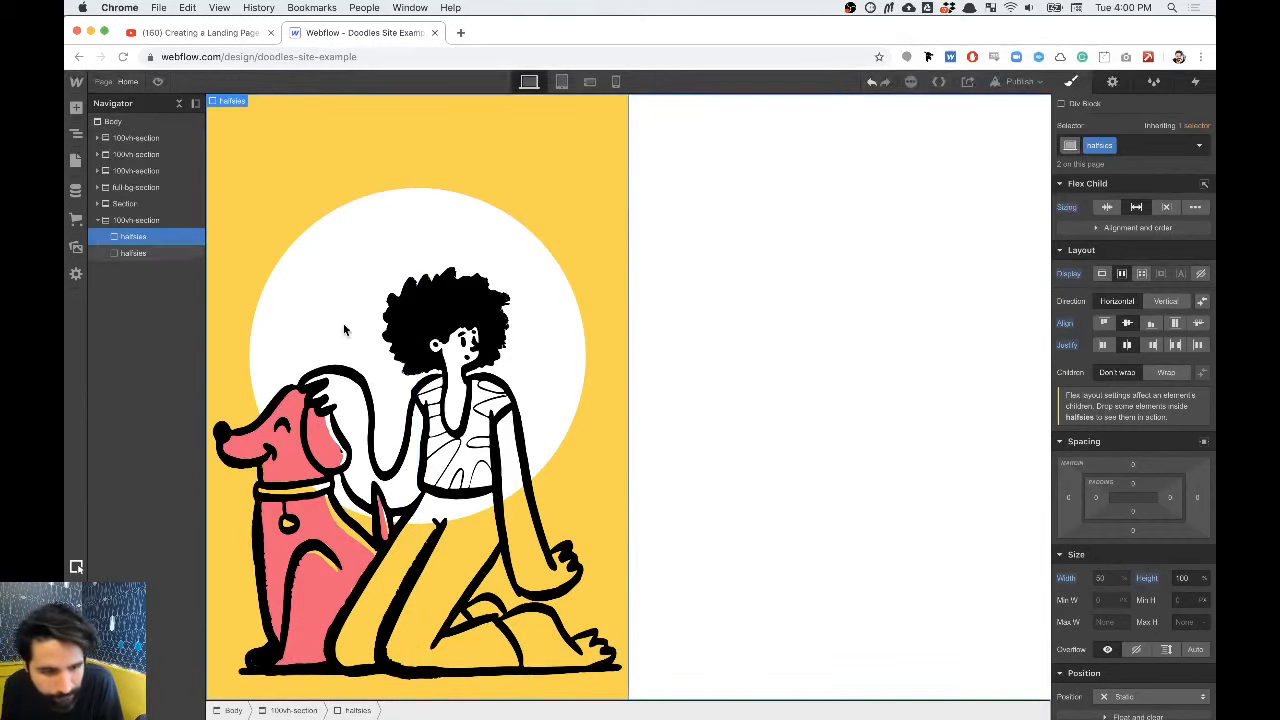
click(149, 253)
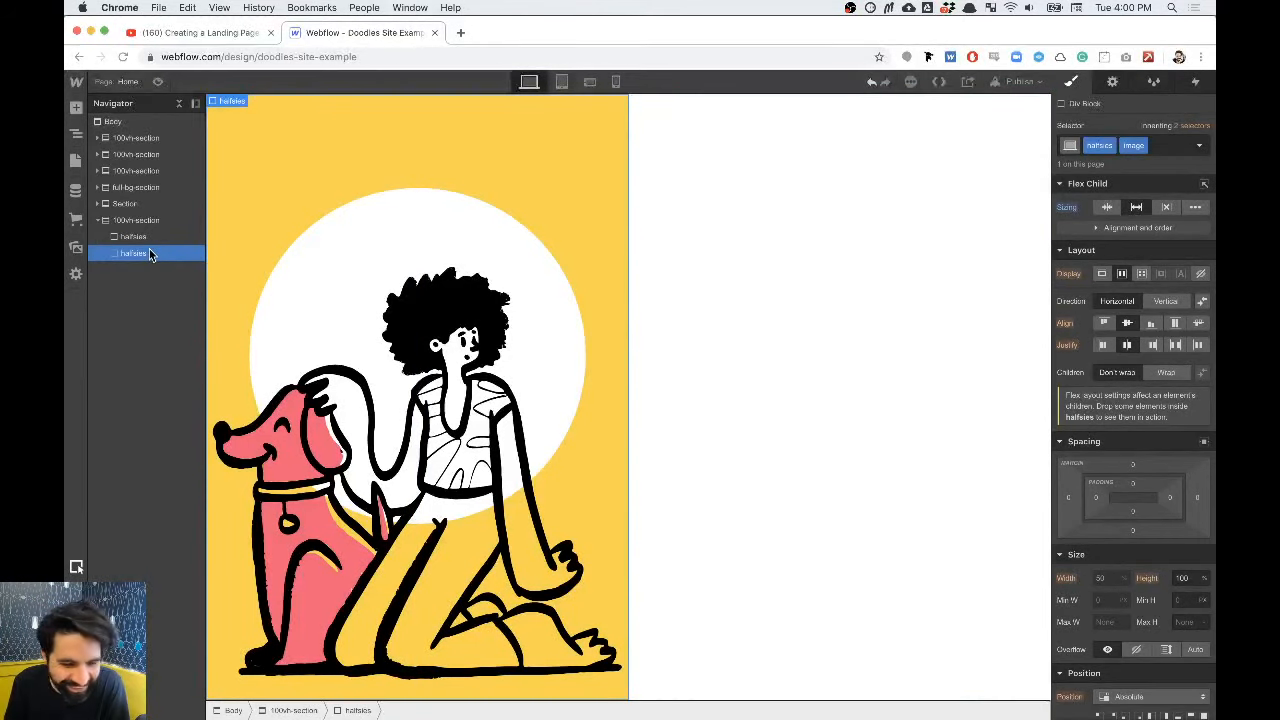
Step: Move the halfsies image block above the plain halfsies block inside the last 100vh-section
drag(149, 253, 152, 231)
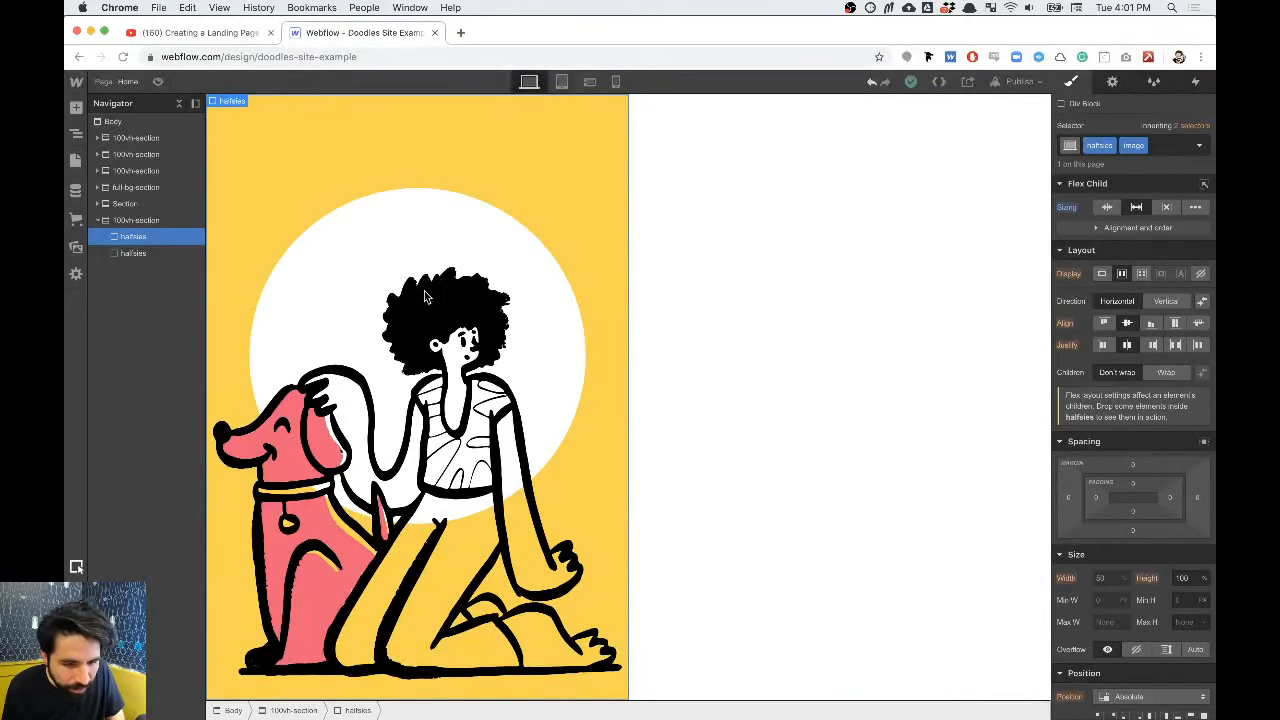
click(143, 254)
click(140, 237)
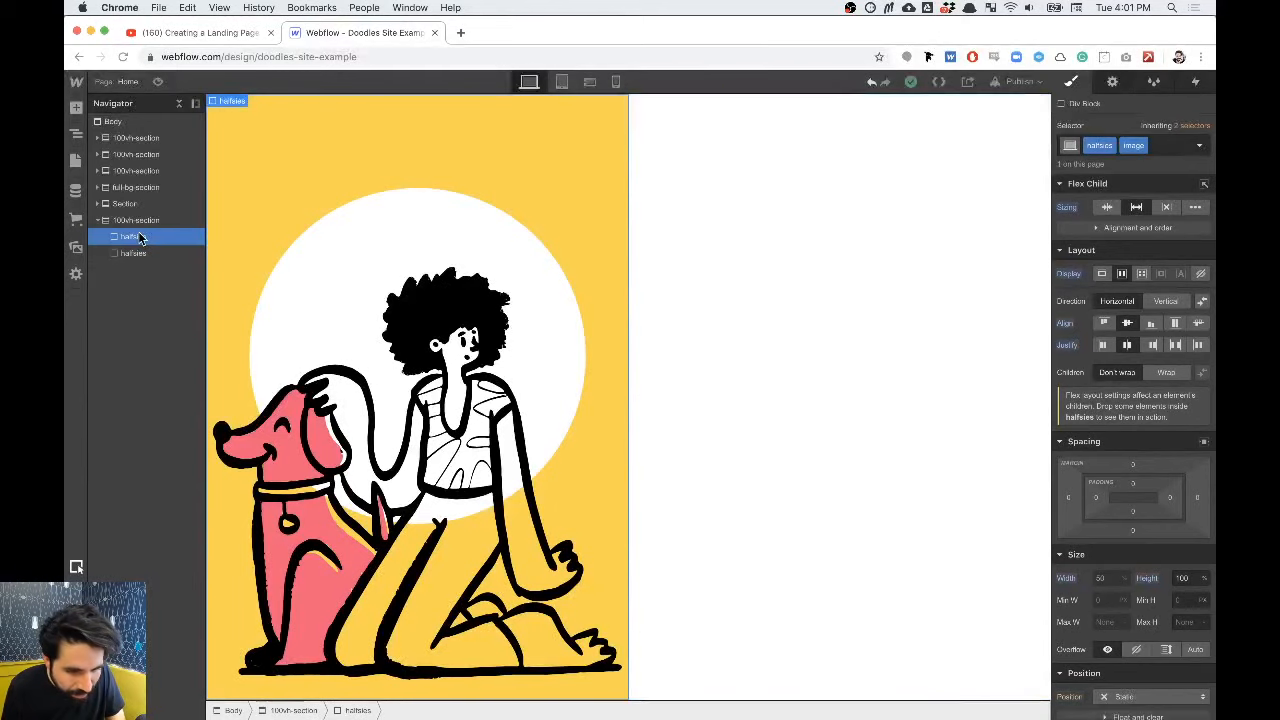
click(134, 253)
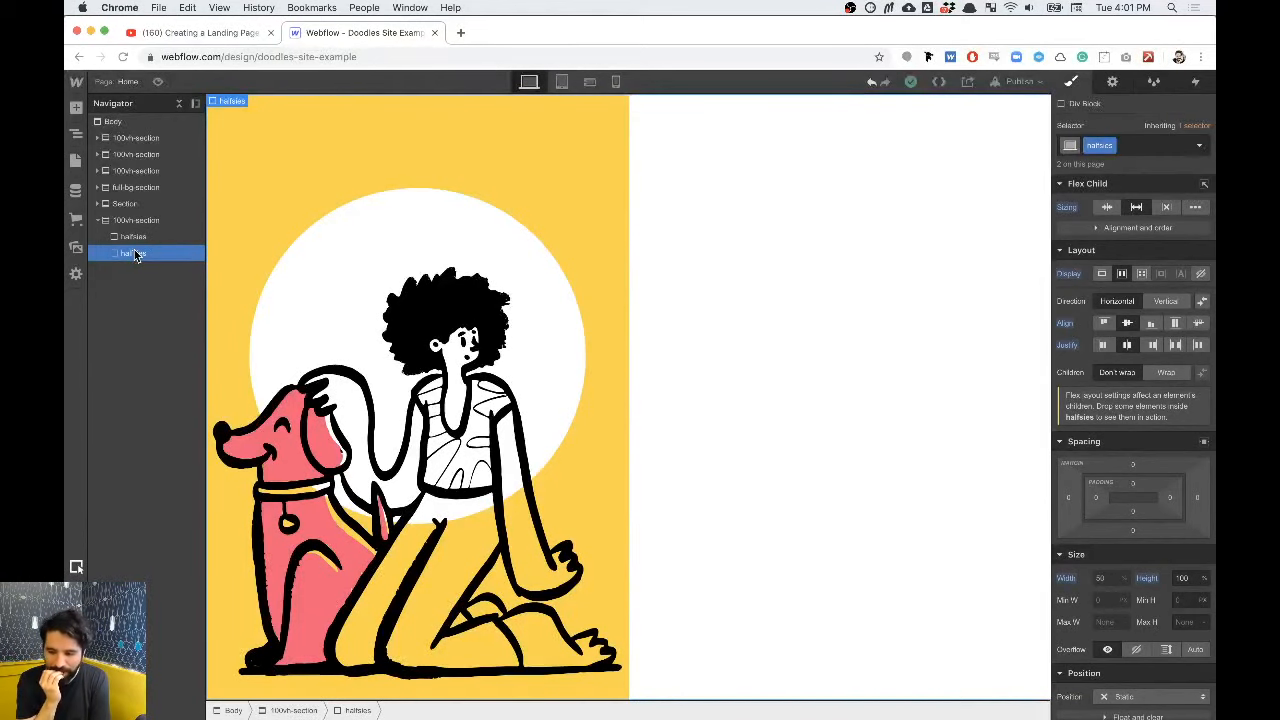
Step: Compare the position settings of the section and its two blocks, and set the plain halfsies block's position to Relative
click(118, 221)
scroll(1175, 462, down, 3)
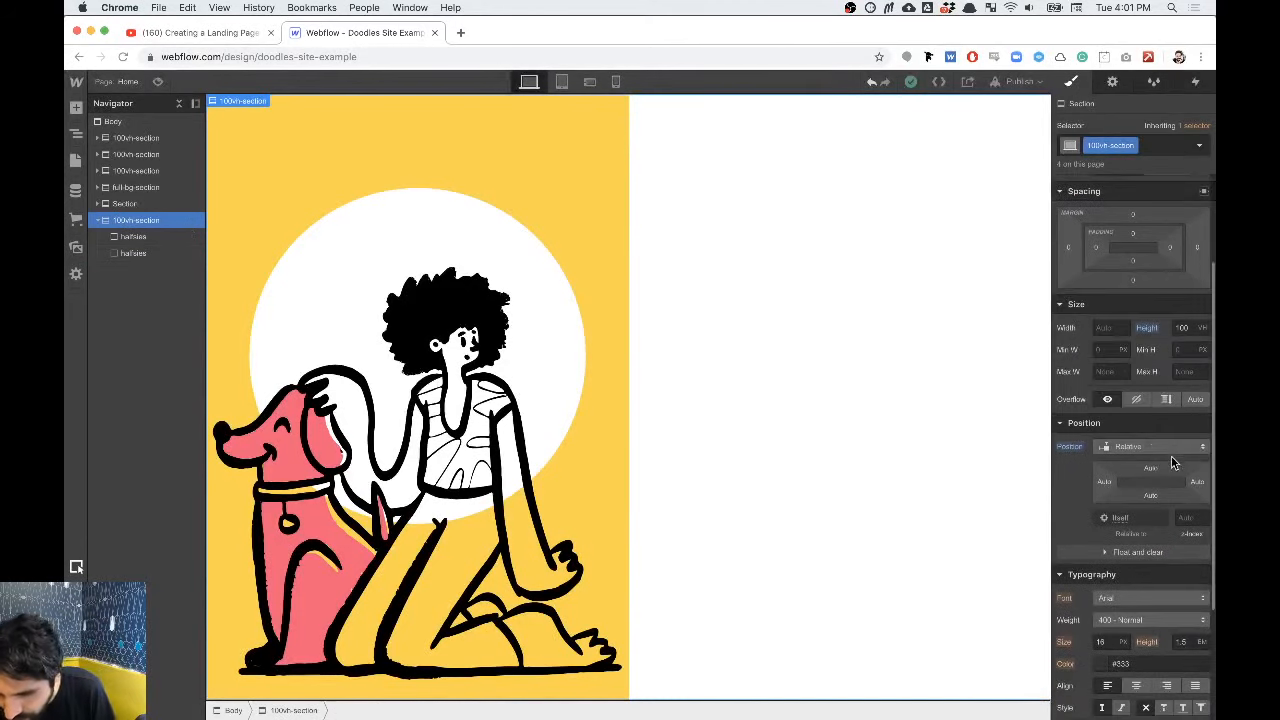
click(158, 246)
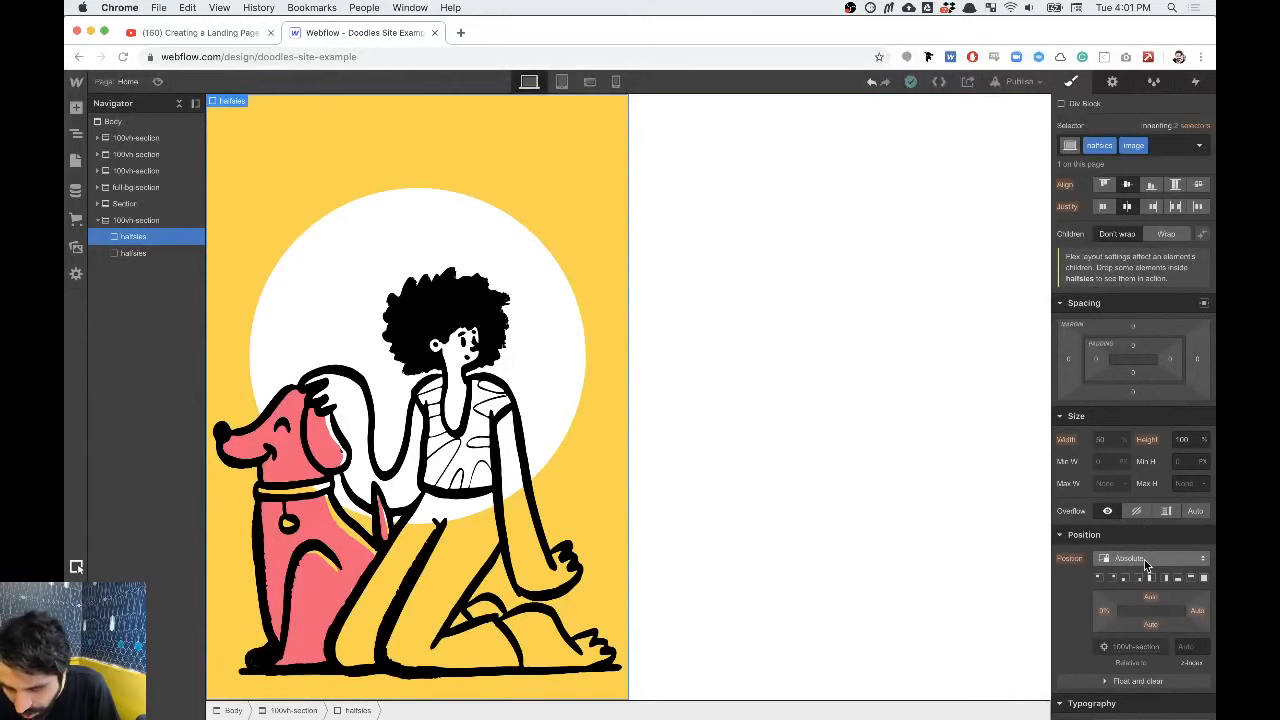
scroll(1146, 565, down, 2)
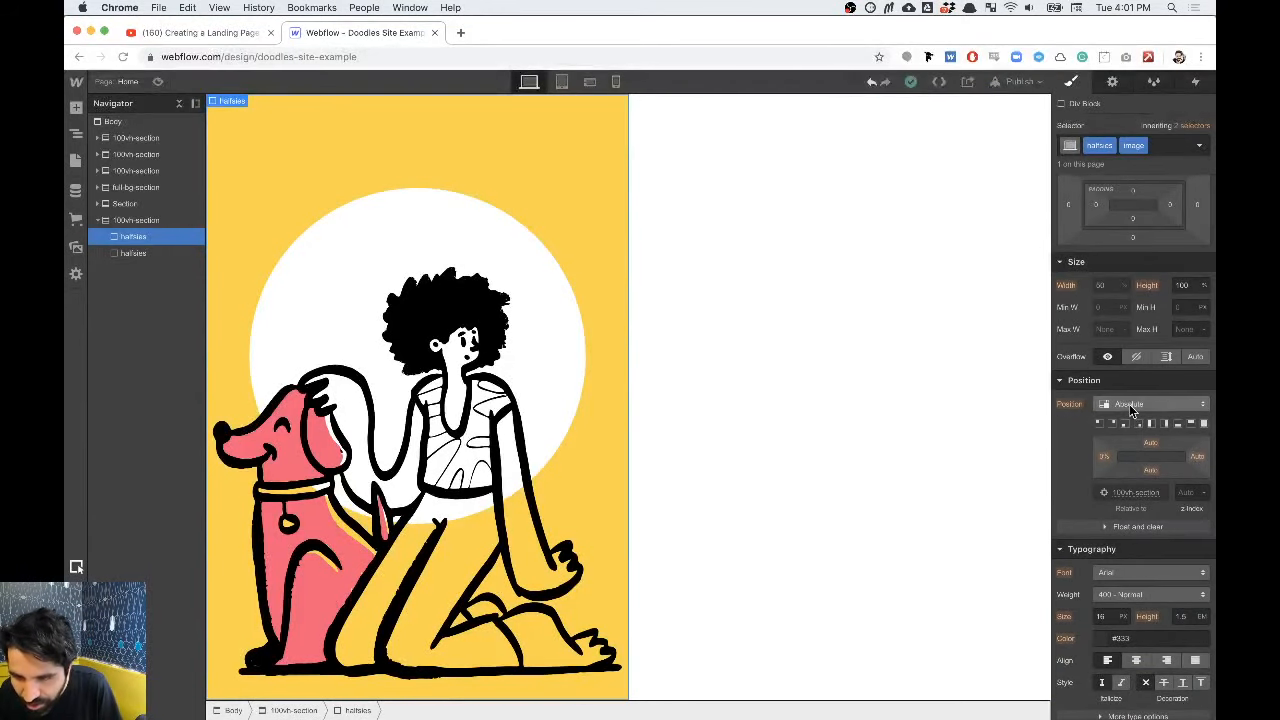
click(141, 254)
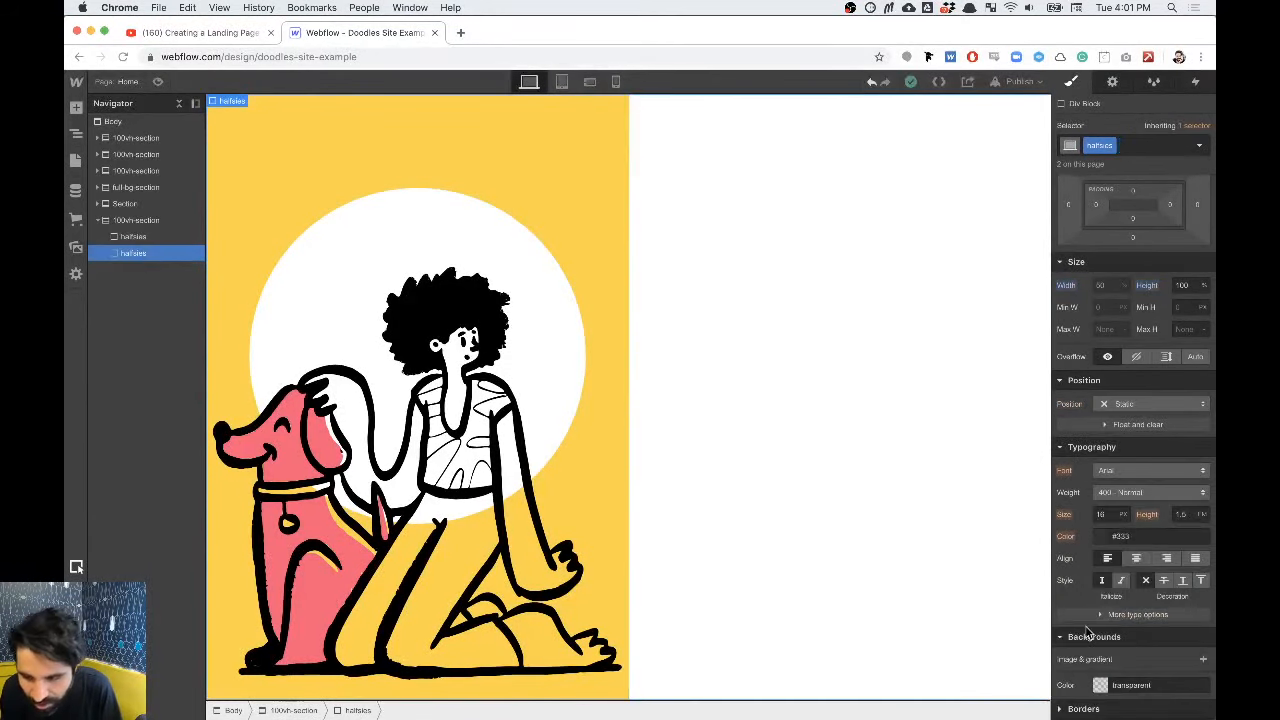
scroll(1137, 505, down, 1)
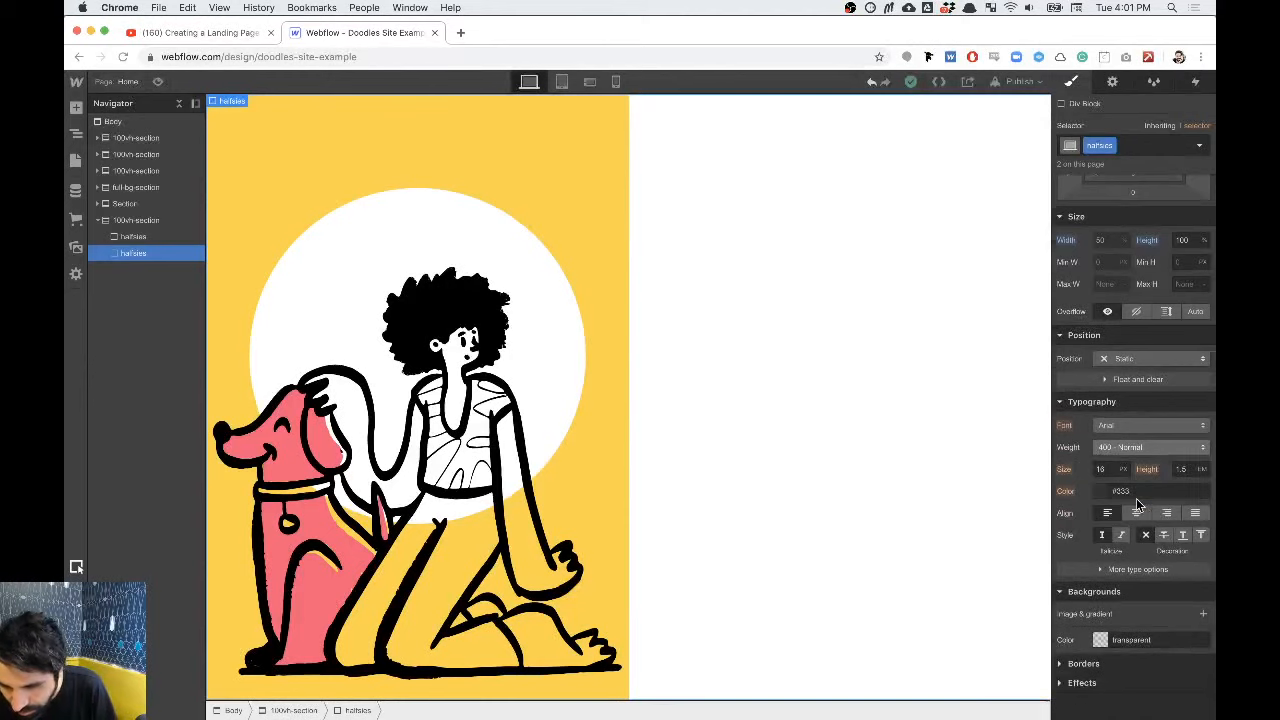
scroll(1140, 505, up, 2)
click(1131, 459)
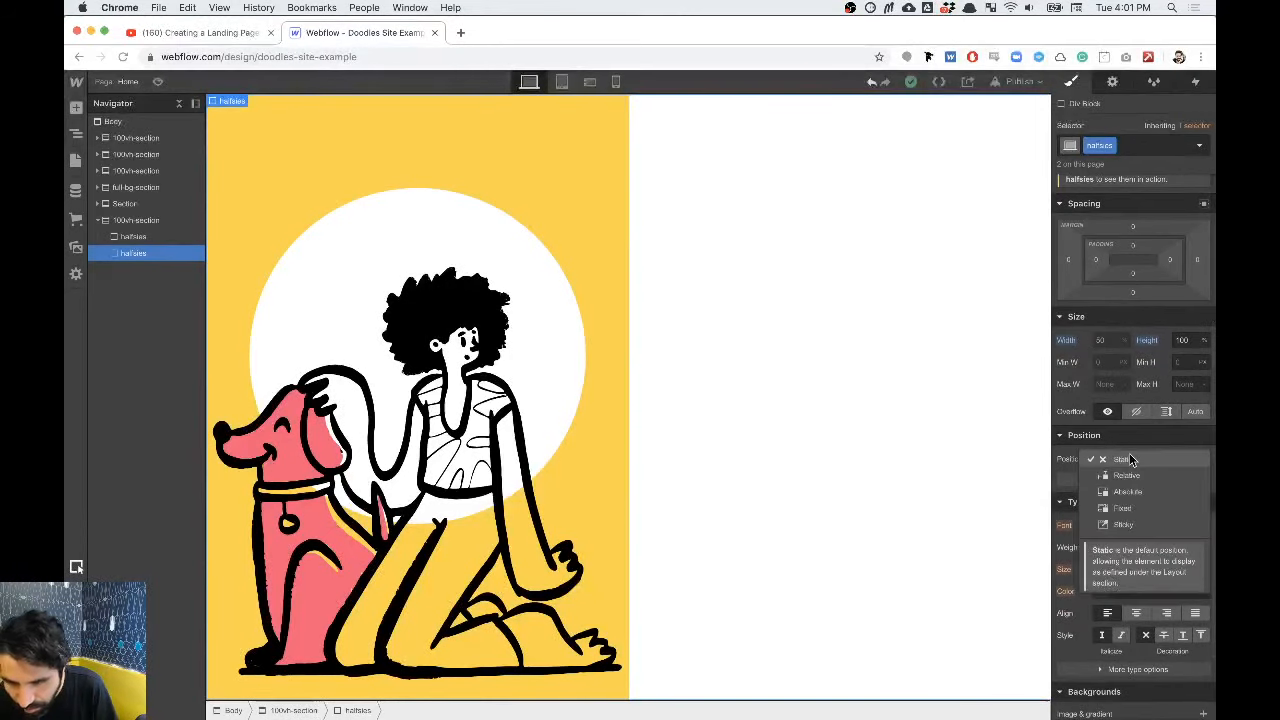
click(1131, 459)
click(1130, 459)
click(1150, 477)
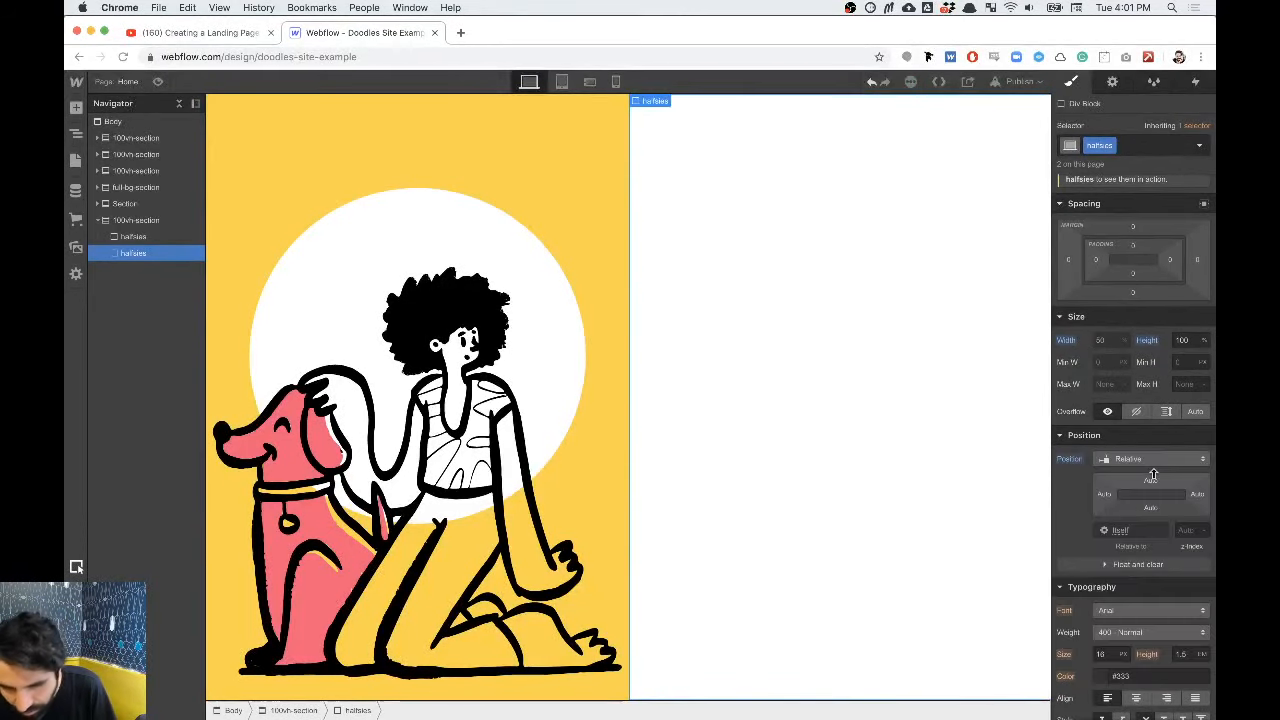
Step: Replace the image combo class on the first halfsies block with a new combo class named imagesite
click(138, 237)
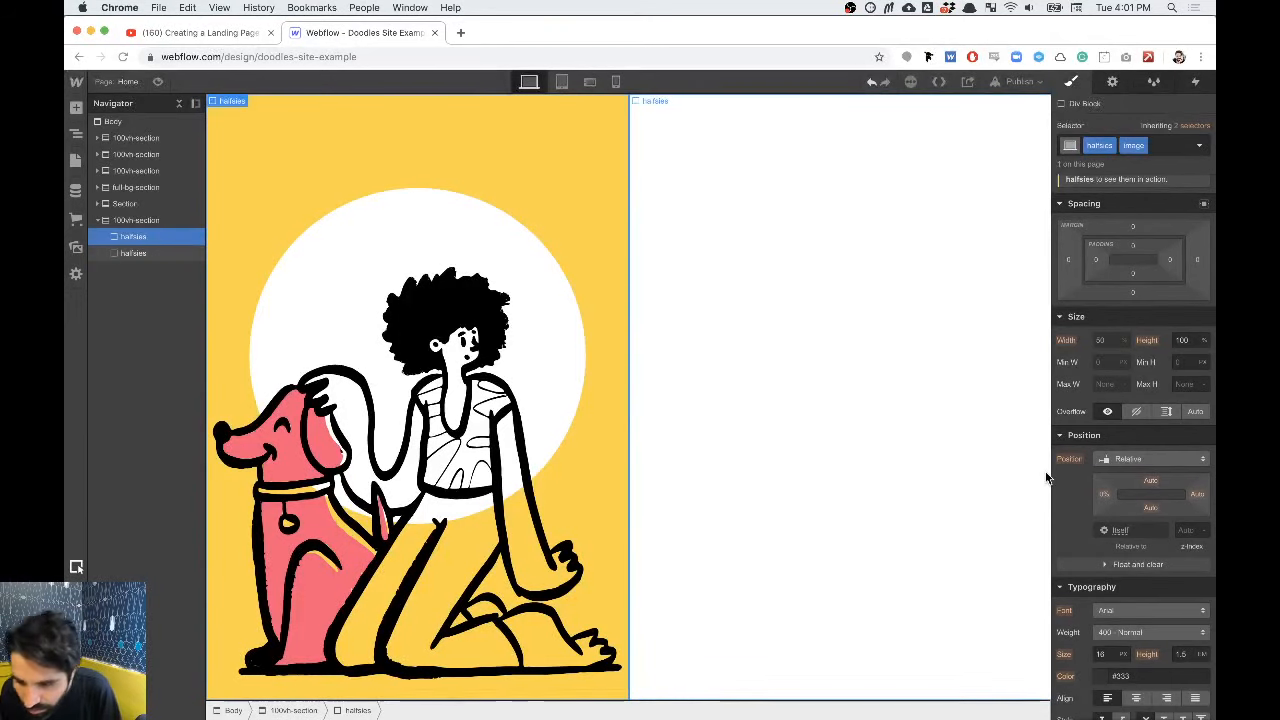
click(1153, 145)
key(BackSpace)
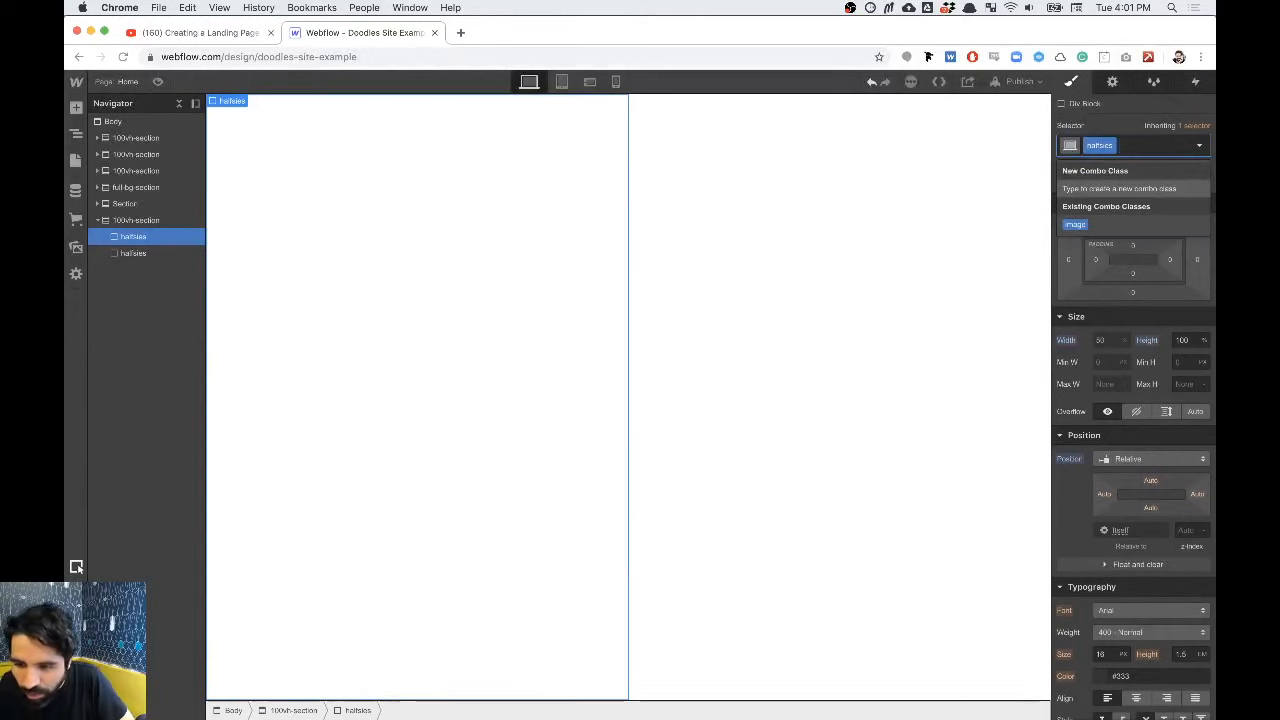
text(image)
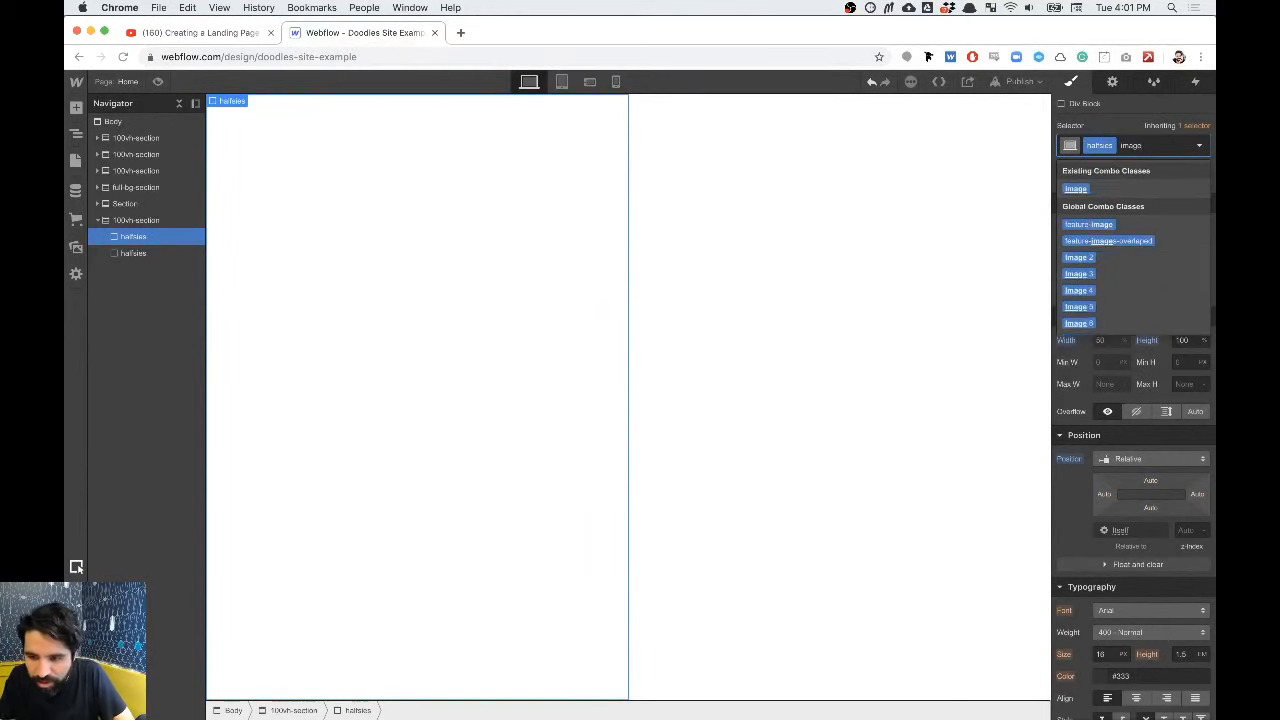
text(site)
key(Return)
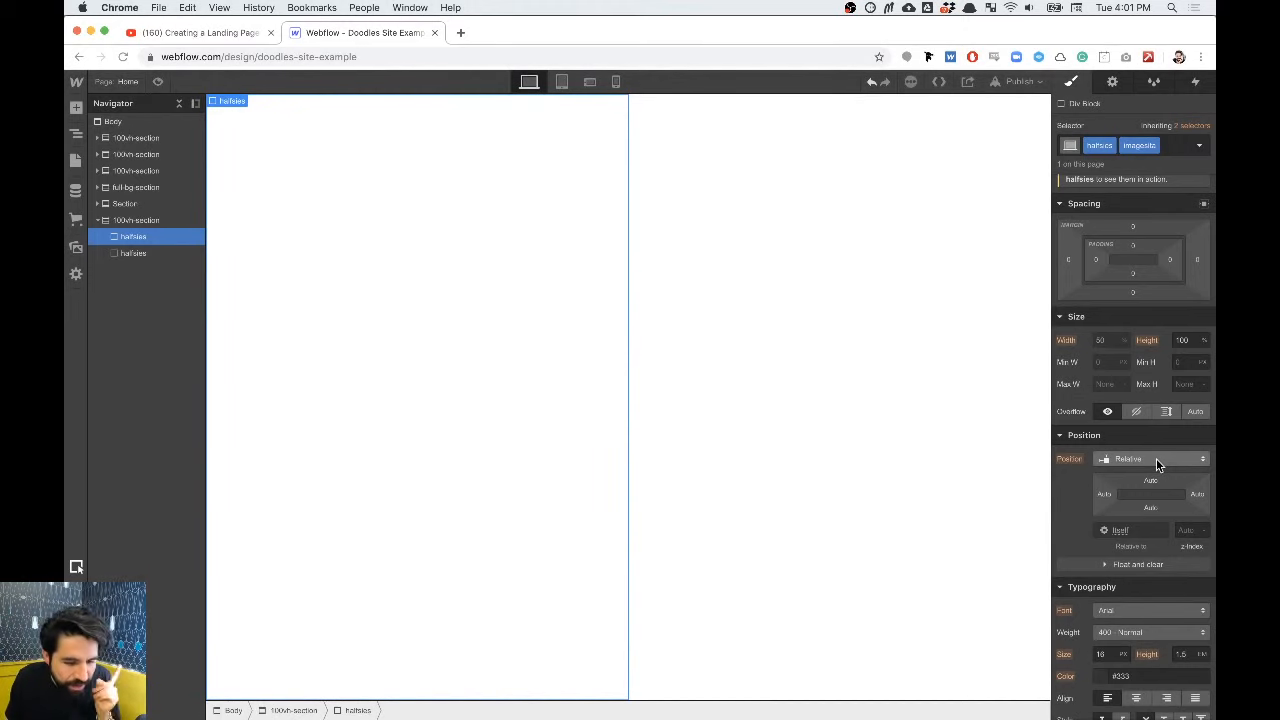
Step: Add half-doggie.svg as the background image of the halfsies imagesite block, centered and sized to Cover
scroll(1156, 458, down, 4)
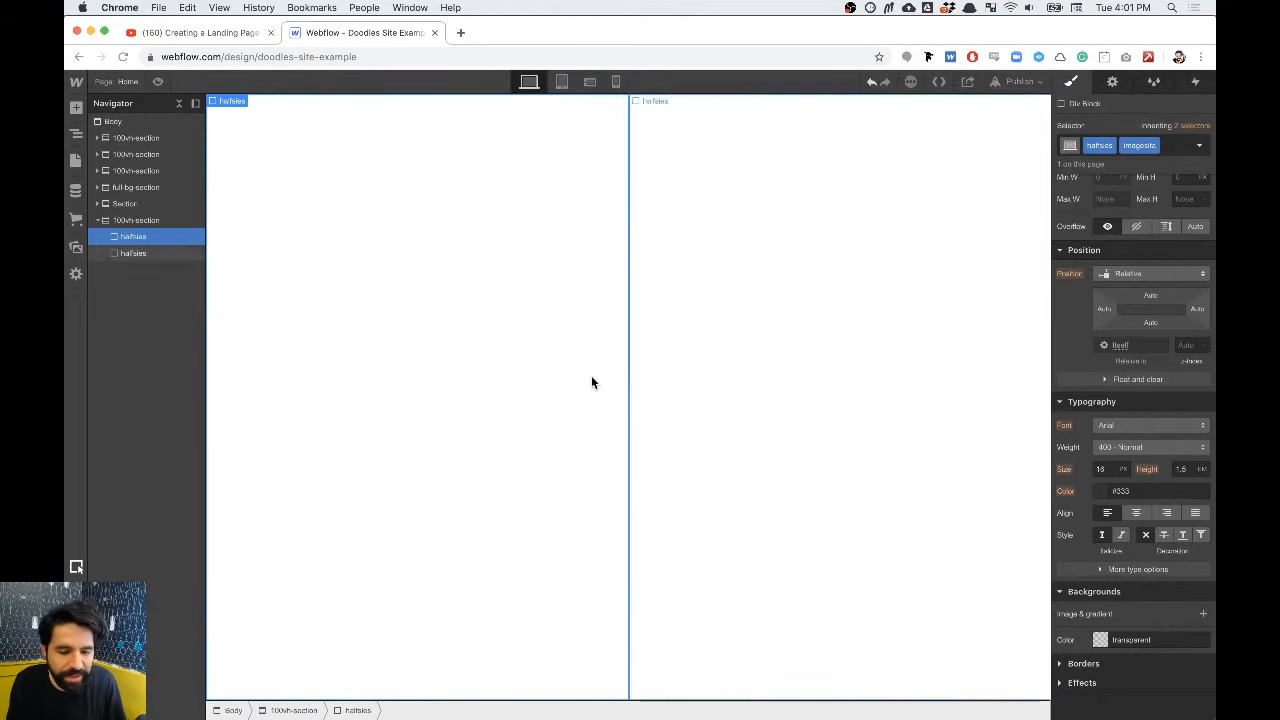
scroll(381, 333, up, 10)
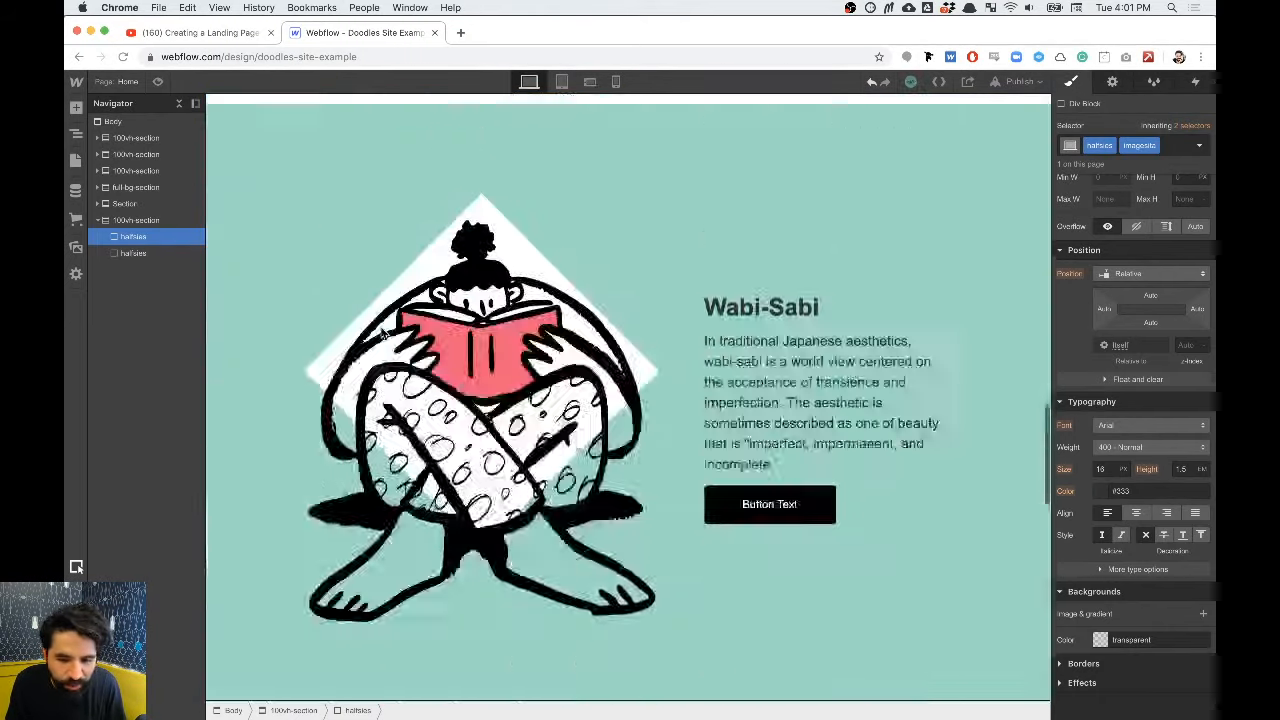
scroll(381, 333, up, 5)
scroll(381, 333, down, 10)
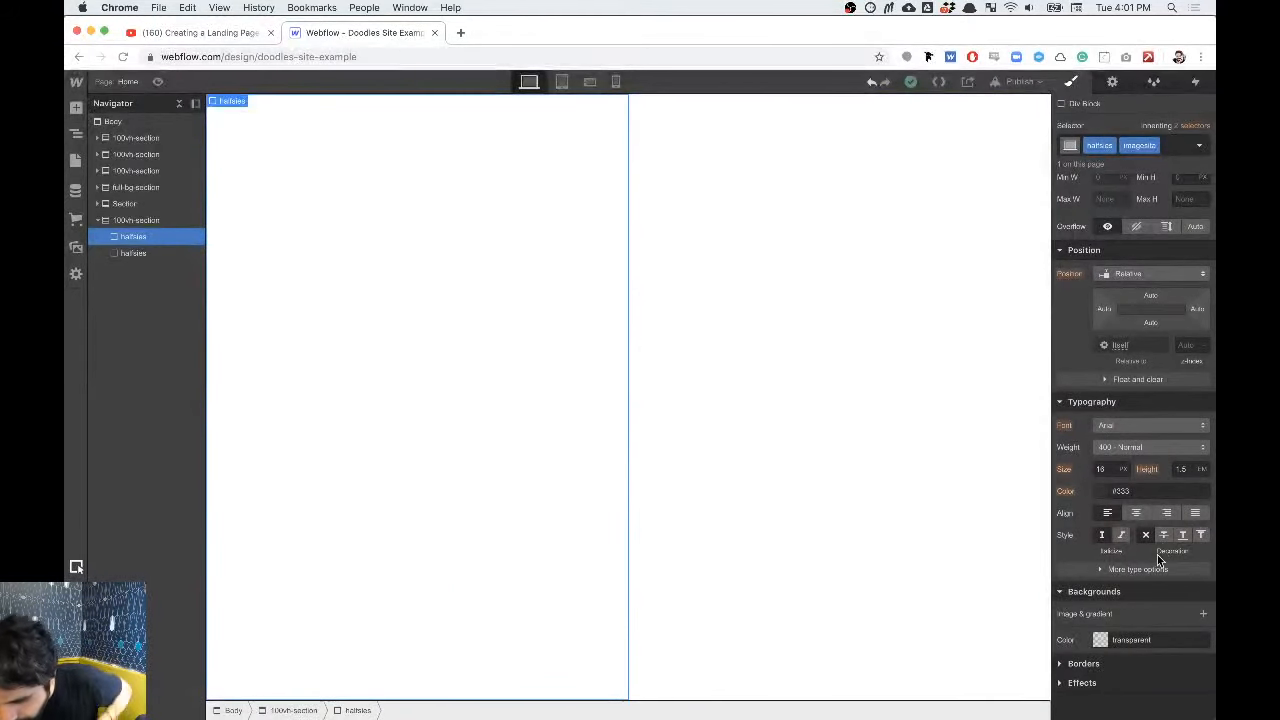
click(1204, 615)
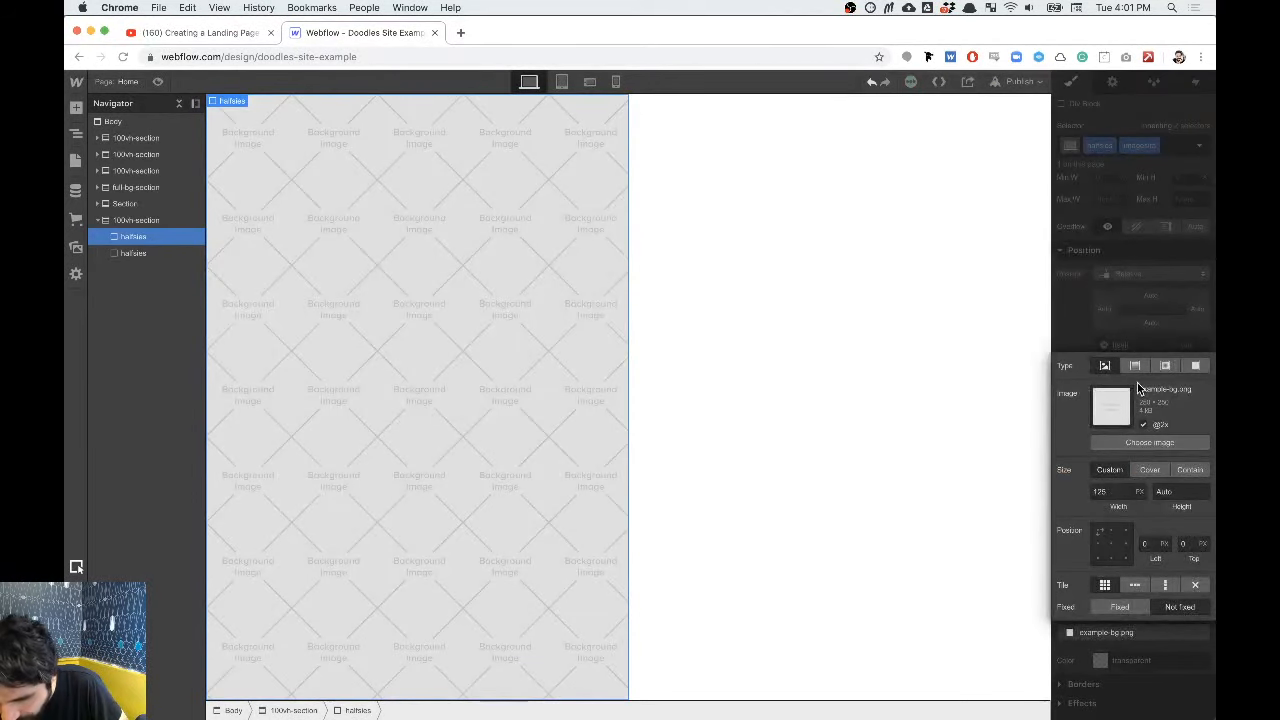
click(1148, 442)
click(199, 372)
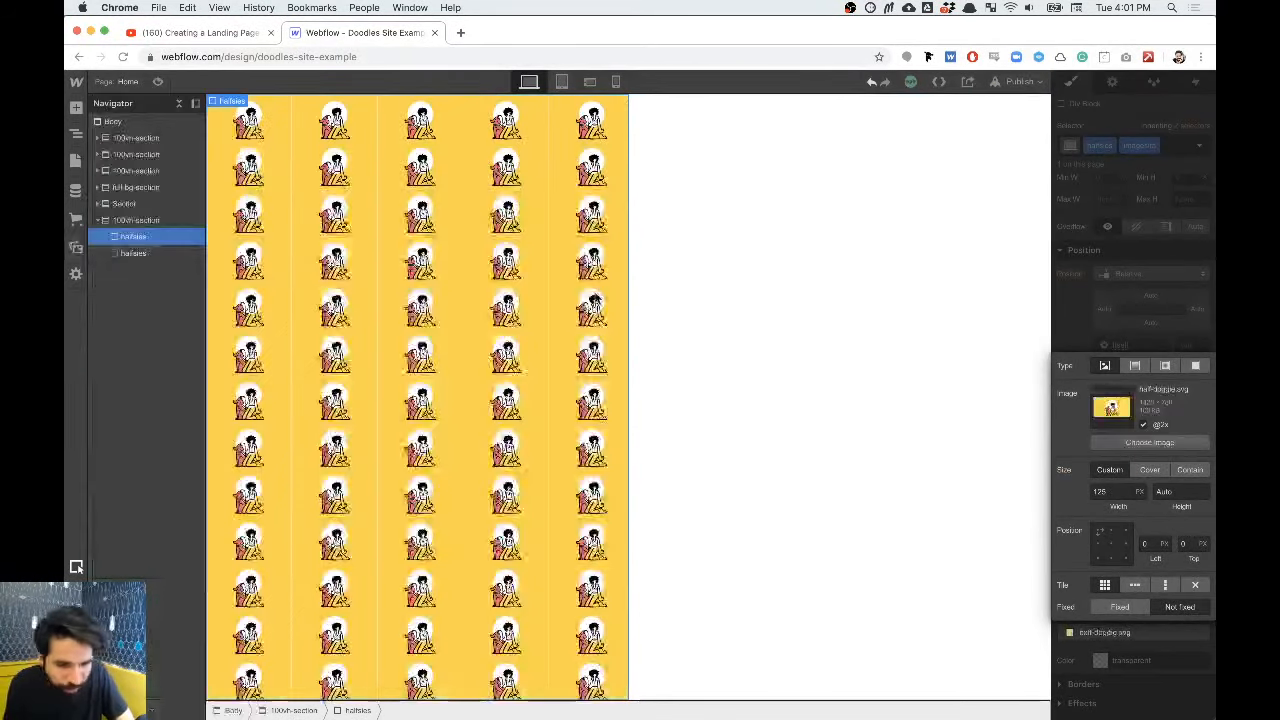
click(1112, 543)
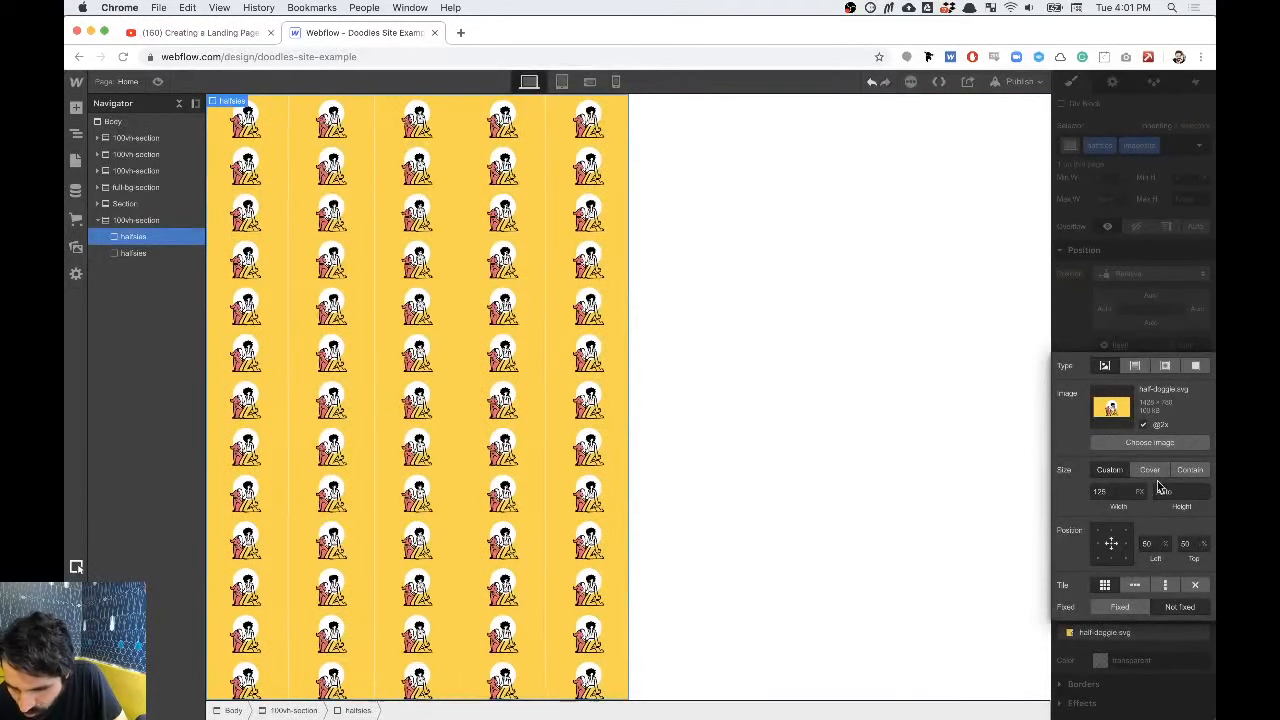
click(1150, 471)
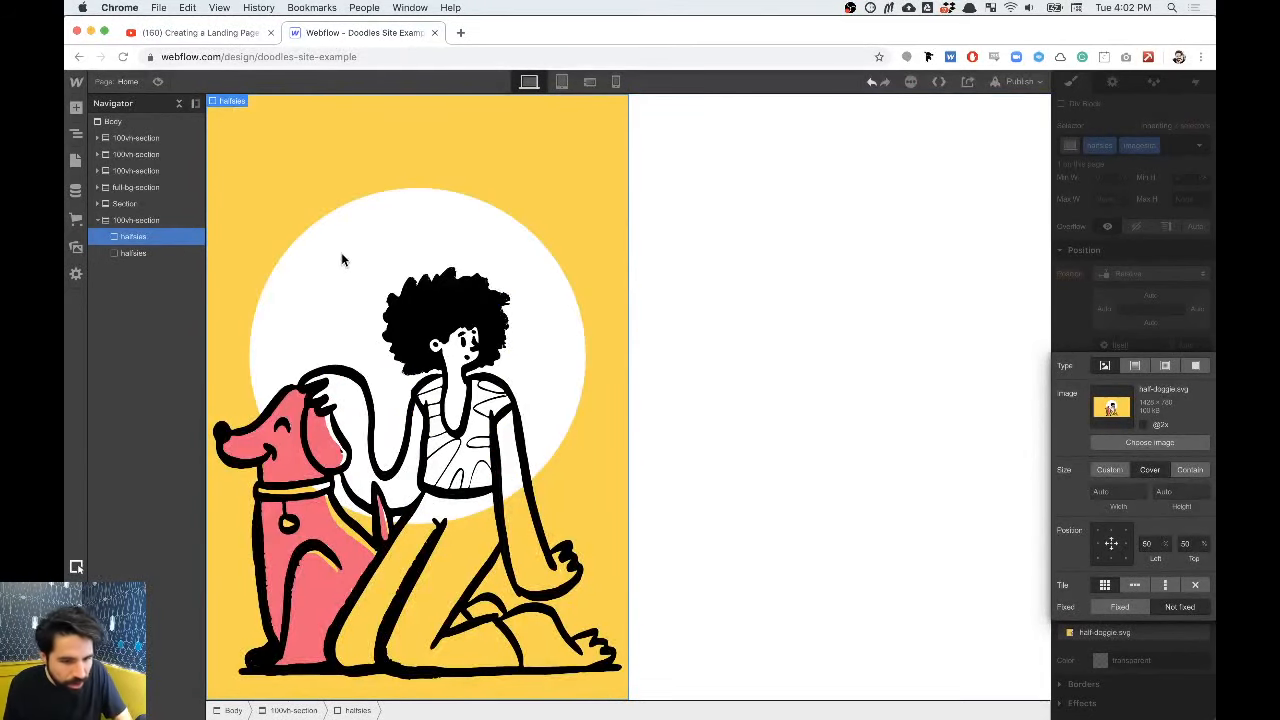
Step: Move the halfsies imagesite block below the plain halfsies block inside the last 100vh-section
click(139, 255)
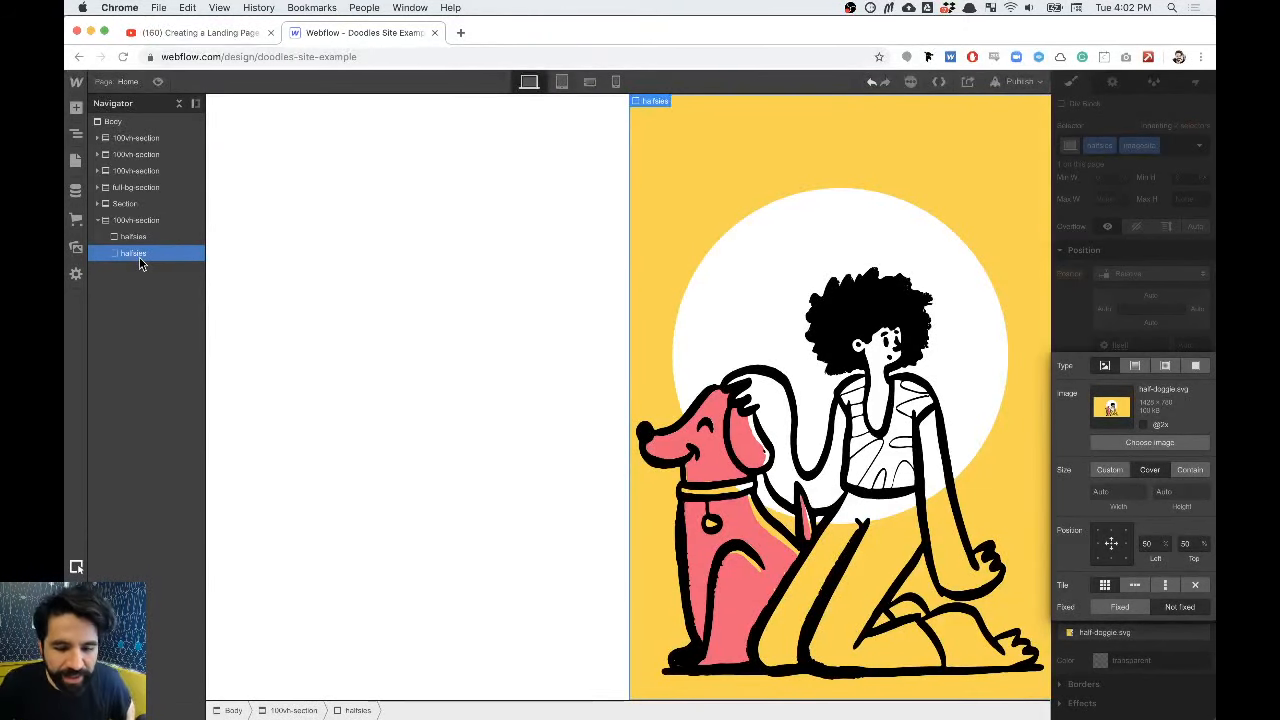
click(149, 237)
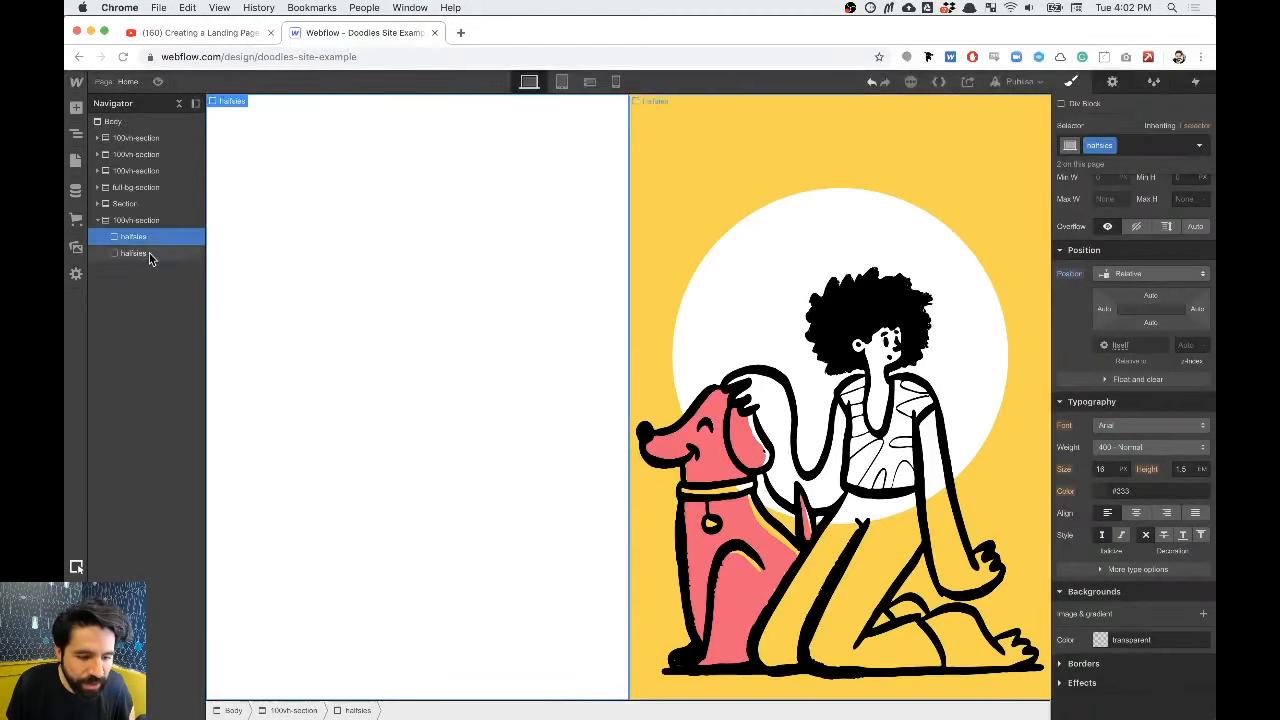
click(150, 257)
click(156, 221)
click(153, 255)
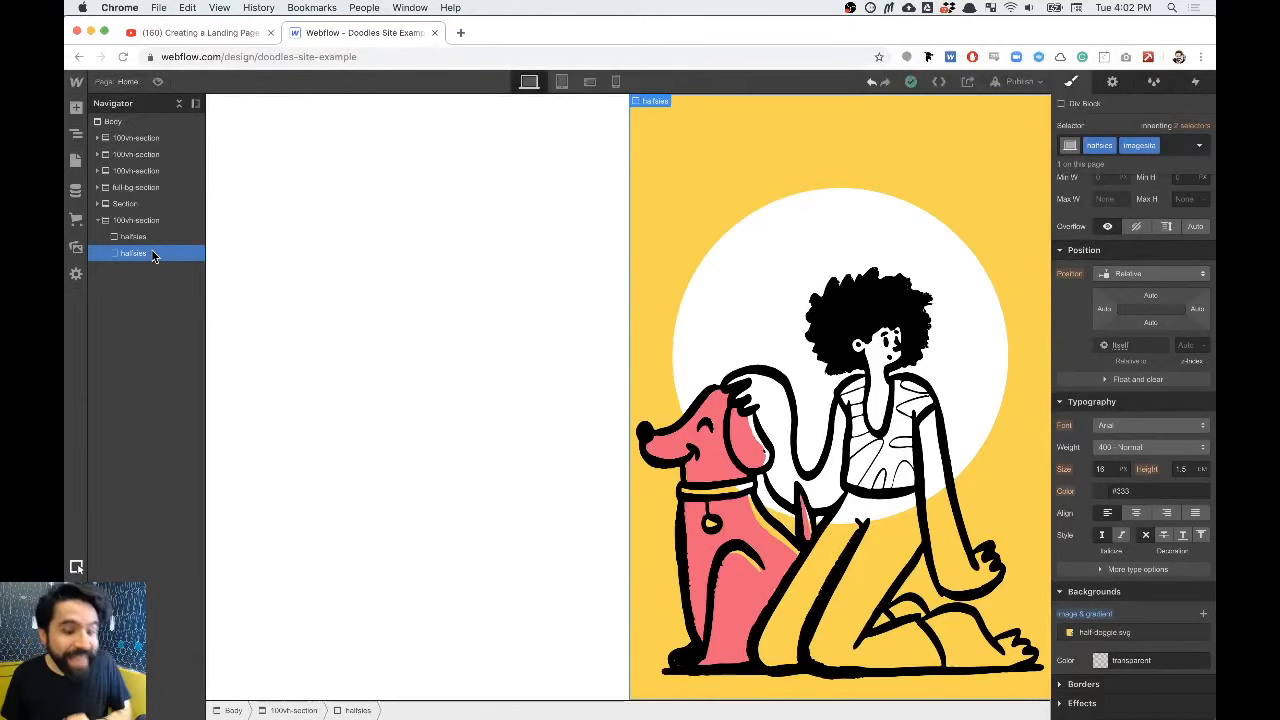
click(148, 236)
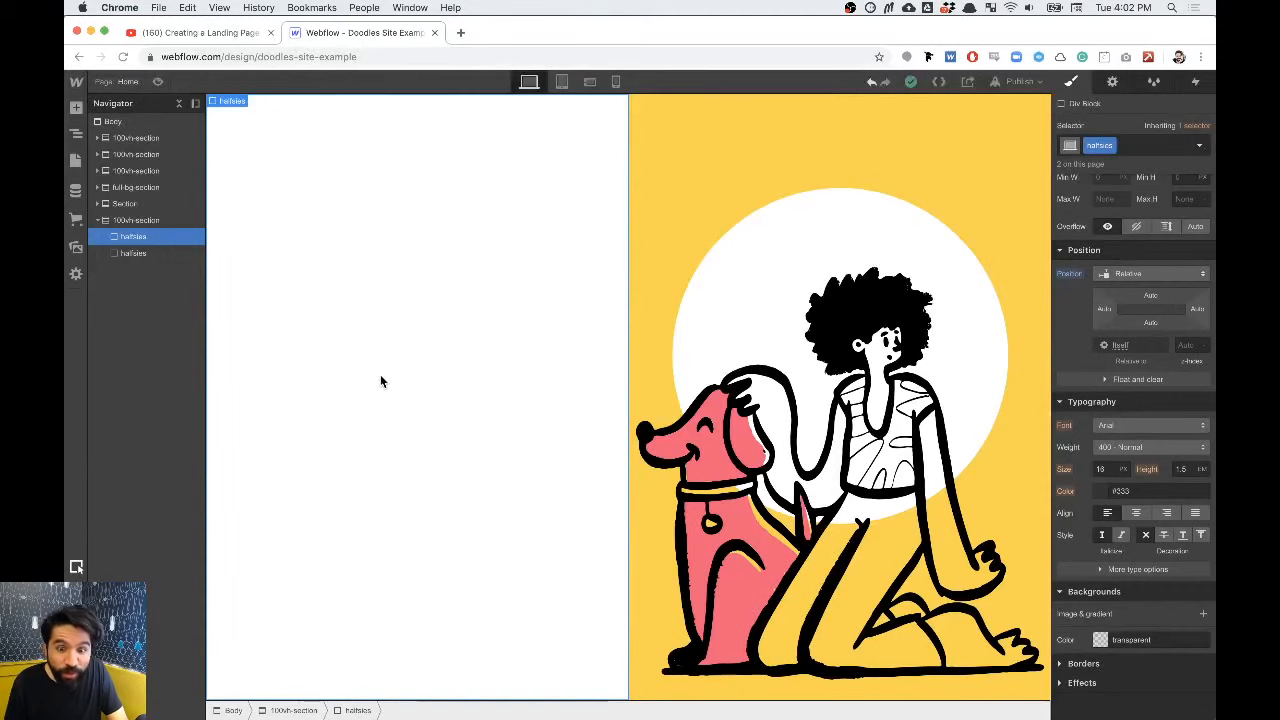
click(717, 182)
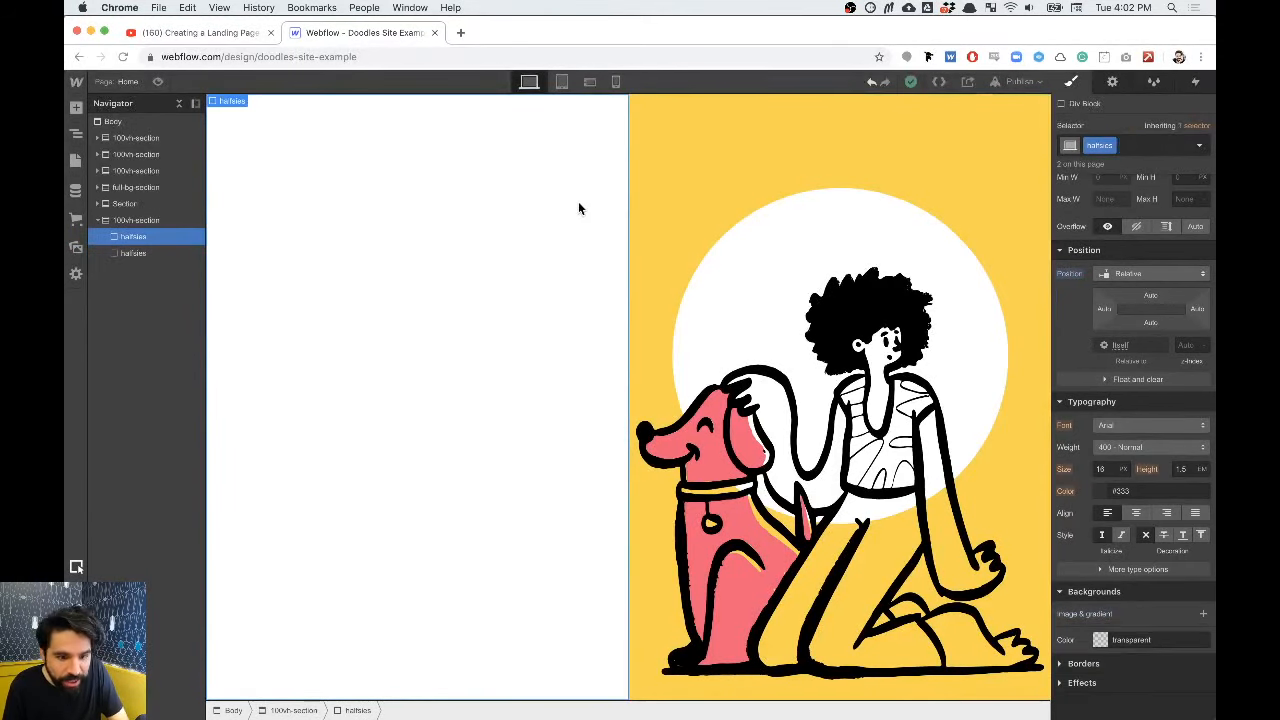
Step: Switch to InVision Studio and inspect the text group in the halves-sections mockup
key(super+Tab)
click(465, 276)
click(456, 275)
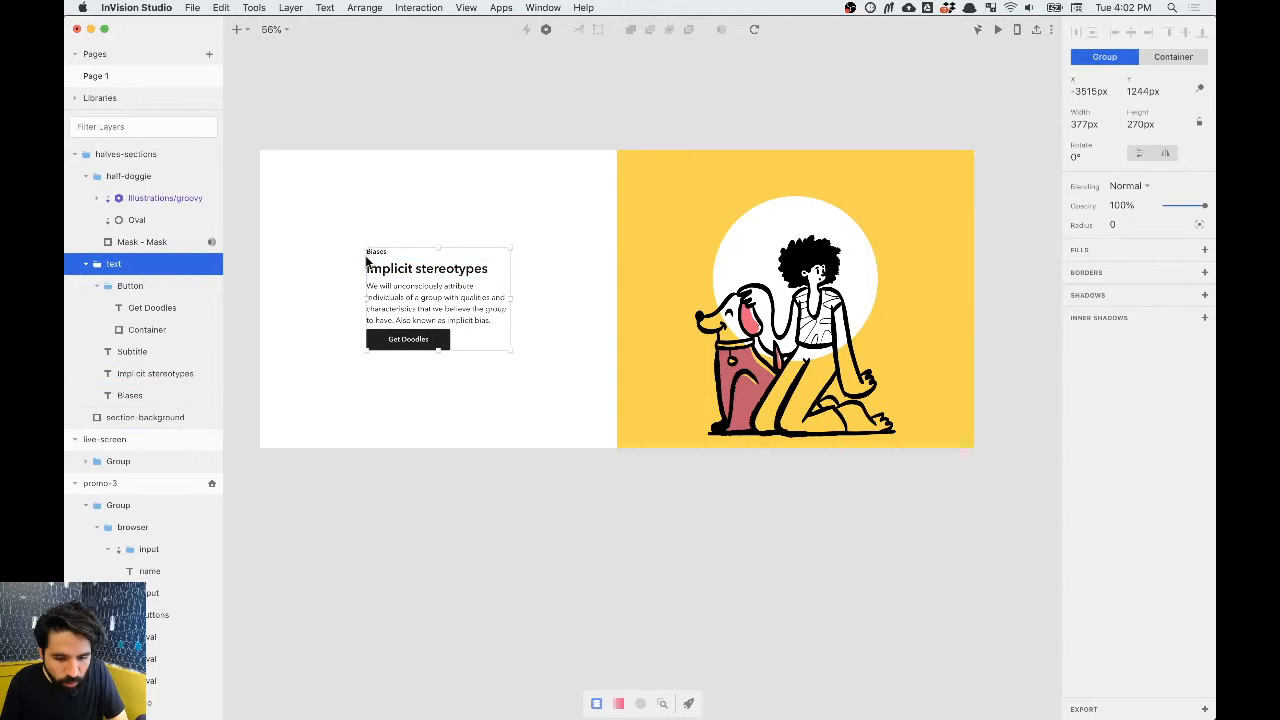
Step: Switch back to Webflow and paste a copy of the Identifiable Victim Effect section's copy-block into the plain halfsies block
key(super+Tab)
scroll(420, 324, up, 15)
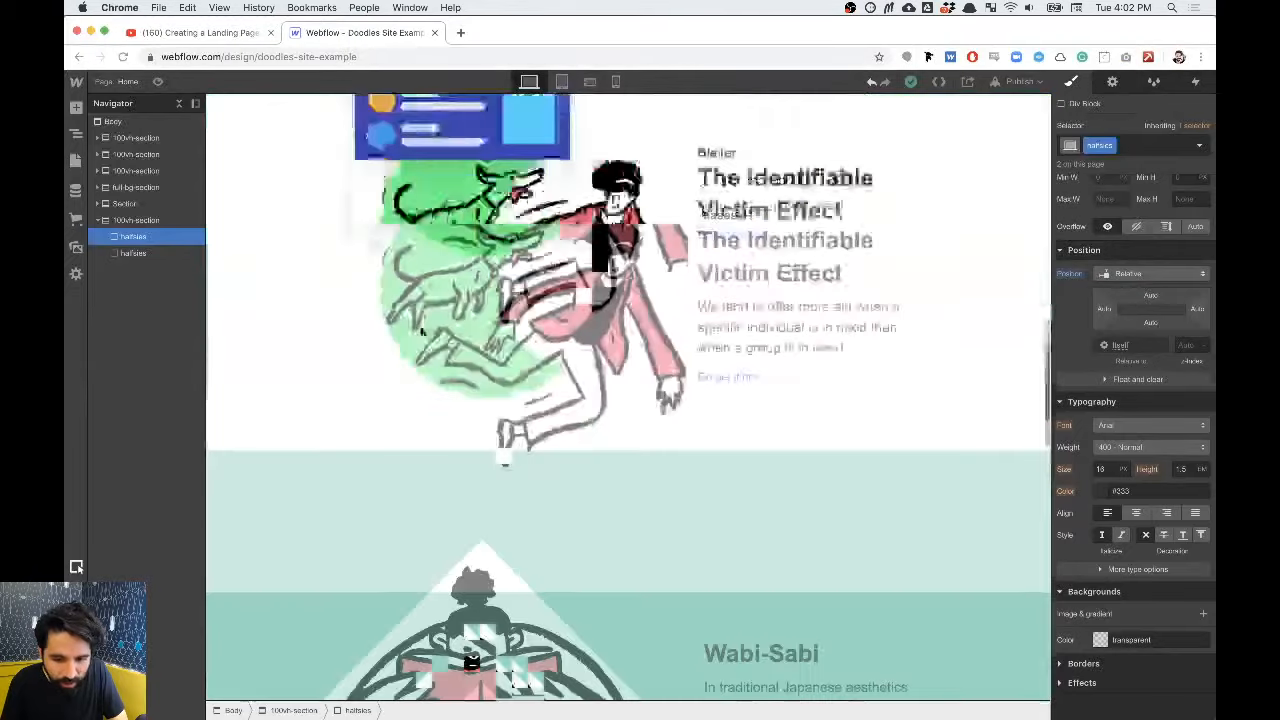
click(717, 275)
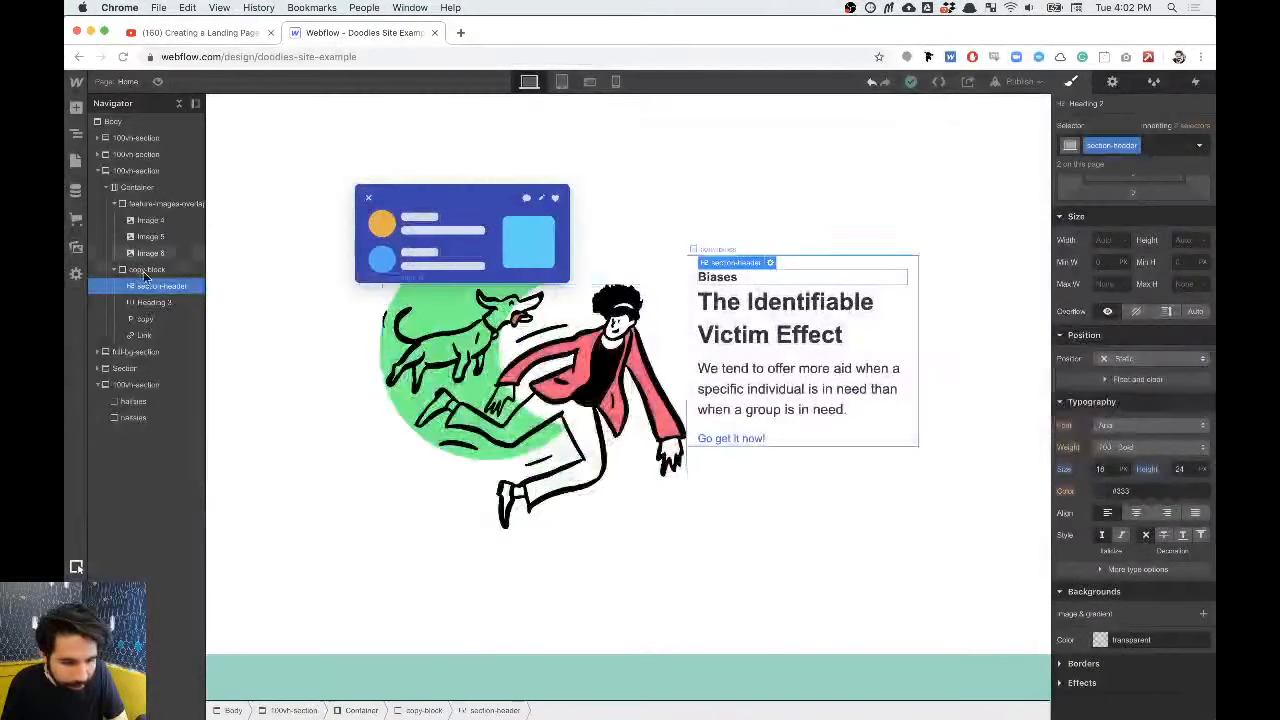
click(146, 270)
scroll(433, 457, down, 10)
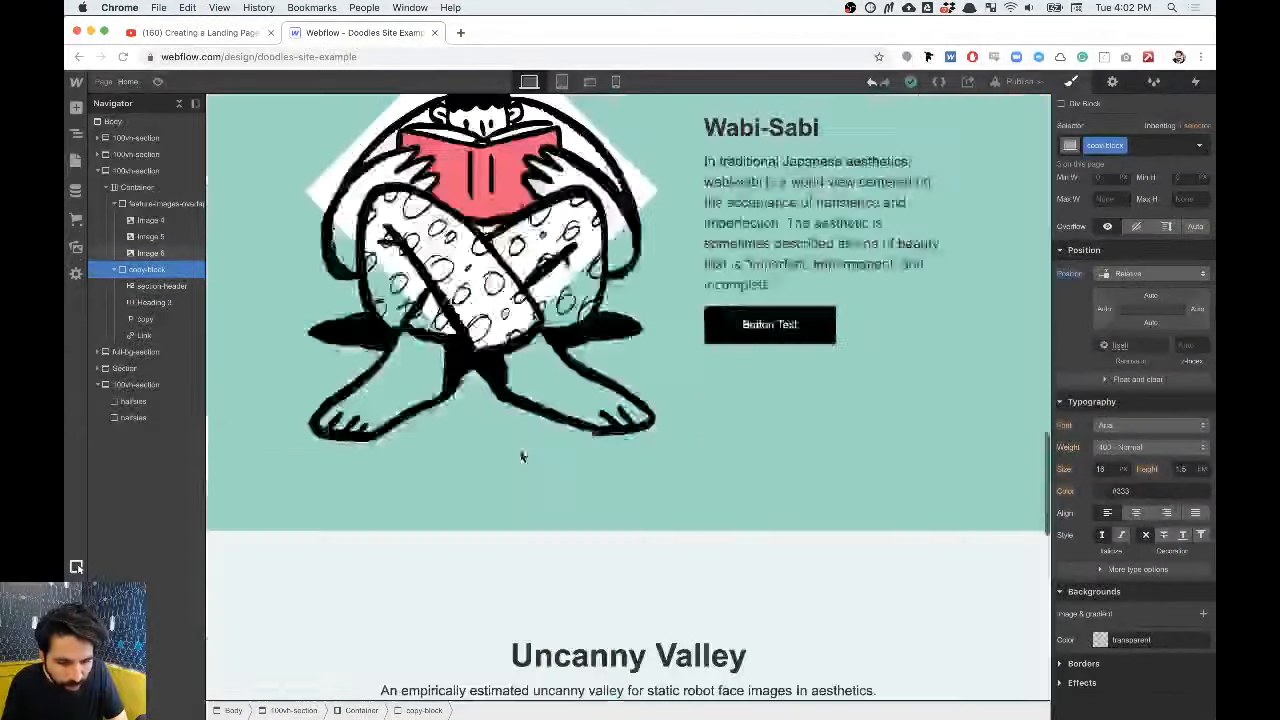
click(419, 397)
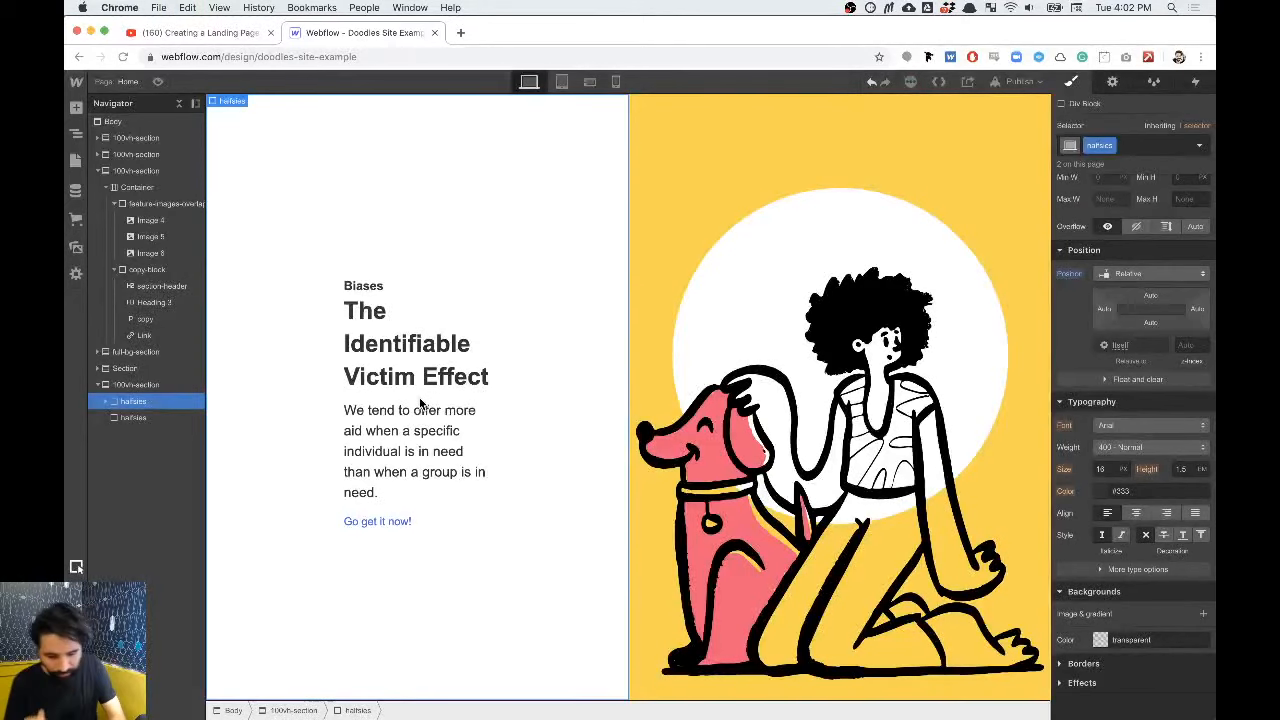
Step: Inspect the Implicit stereotypes heading's text settings in the InVision Studio mockup and return to Webflow
key(super+Tab)
double_click(435, 273)
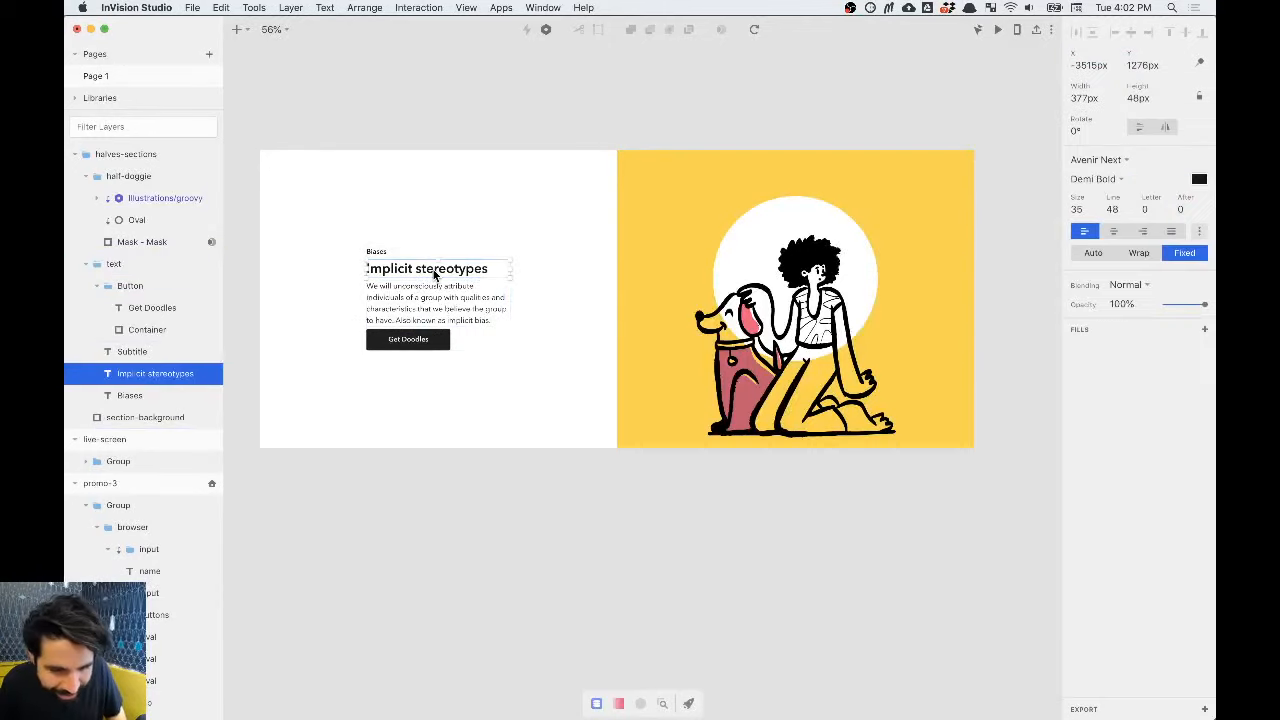
double_click(434, 271)
key(super+Tab)
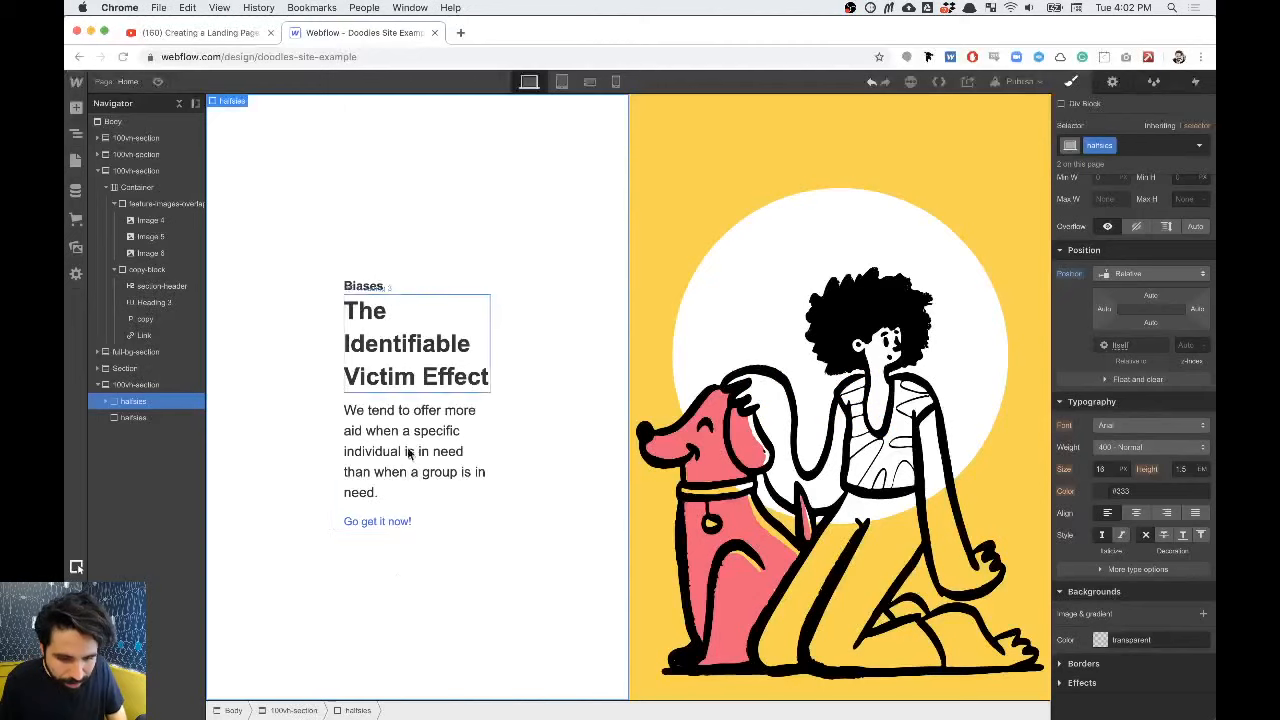
Step: Examine the copy-block pasted into the halfsies block alongside the one in the Wabi-Sabi section
click(108, 402)
click(136, 417)
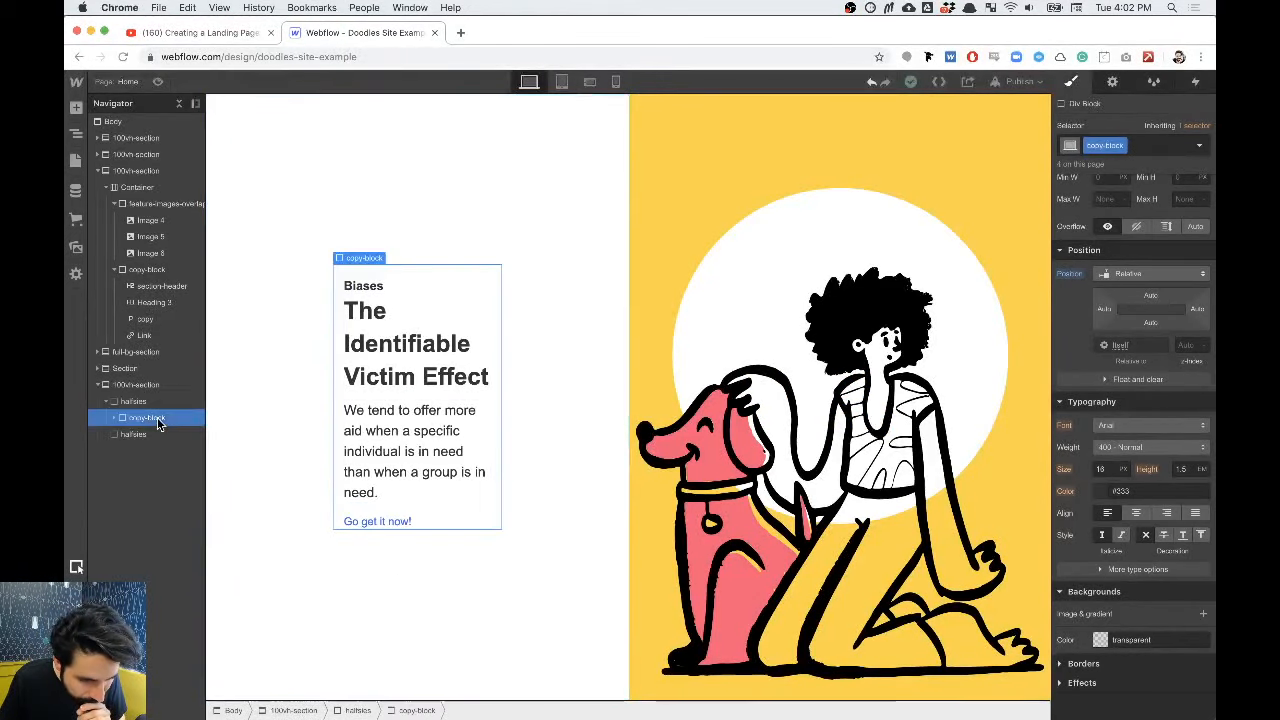
scroll(604, 378, up, 10)
scroll(606, 380, up, 5)
scroll(604, 374, down, 3)
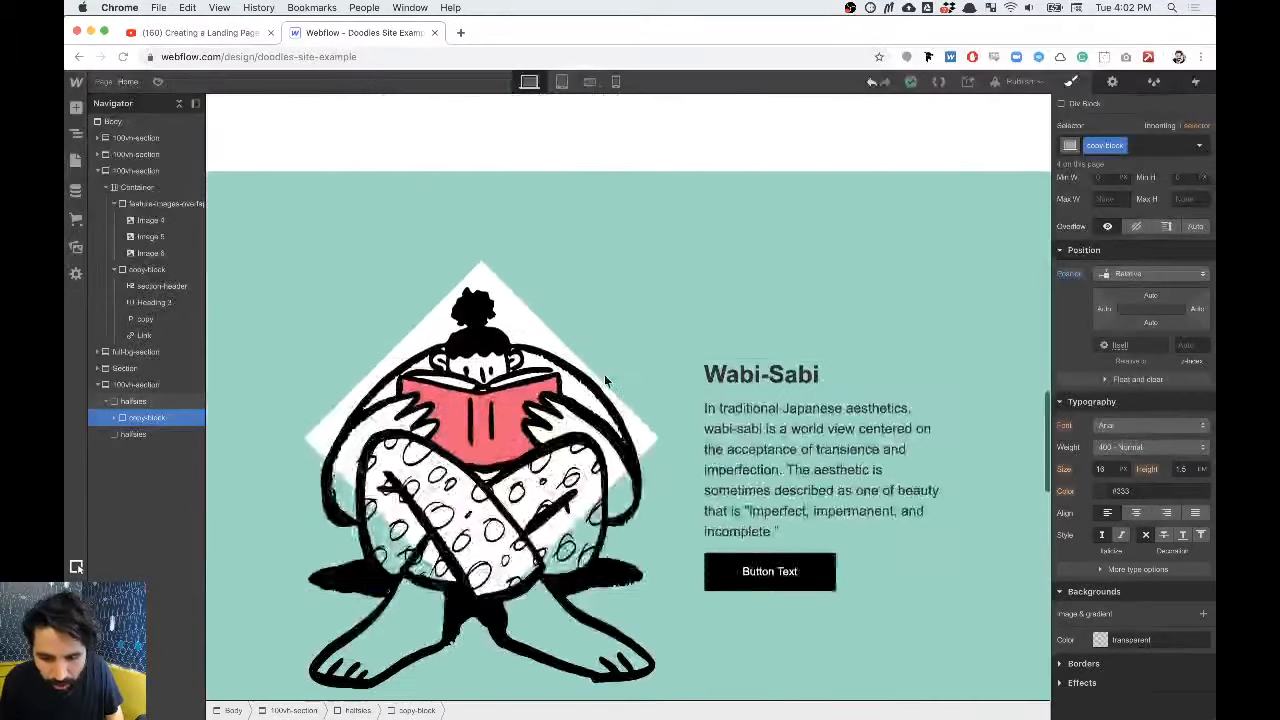
click(740, 375)
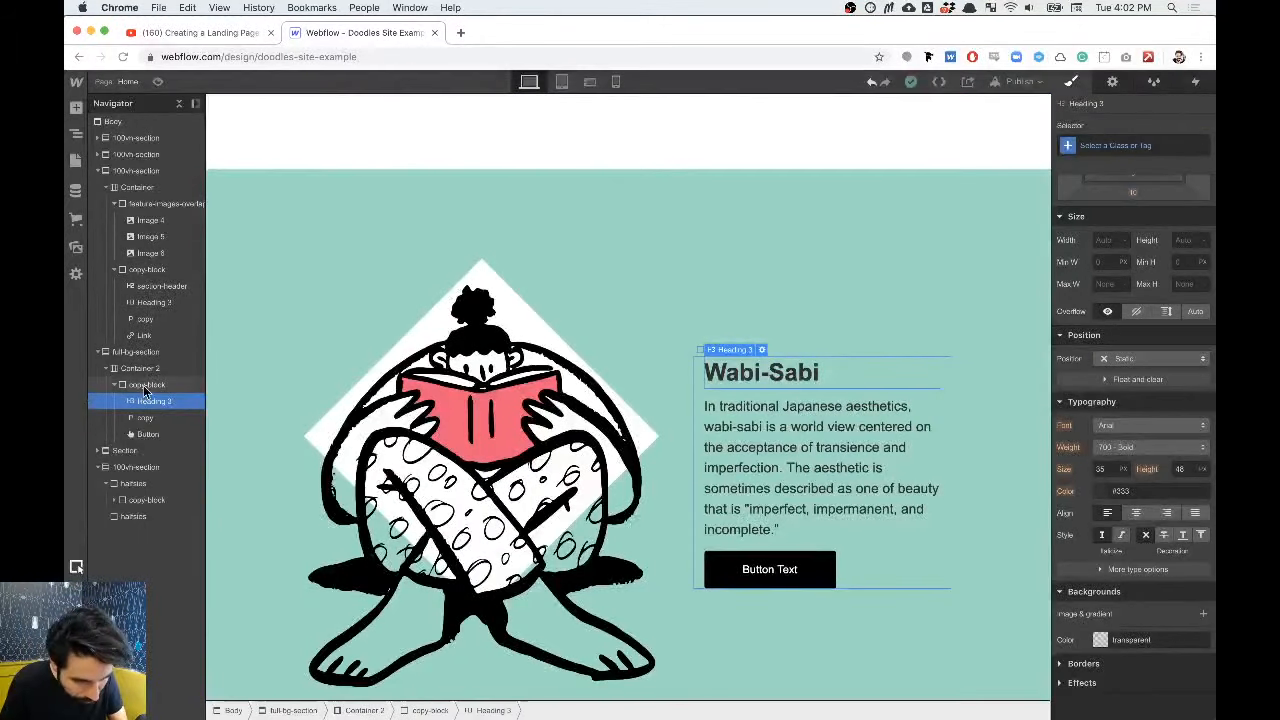
click(143, 387)
key(super+c)
scroll(417, 377, up, 5)
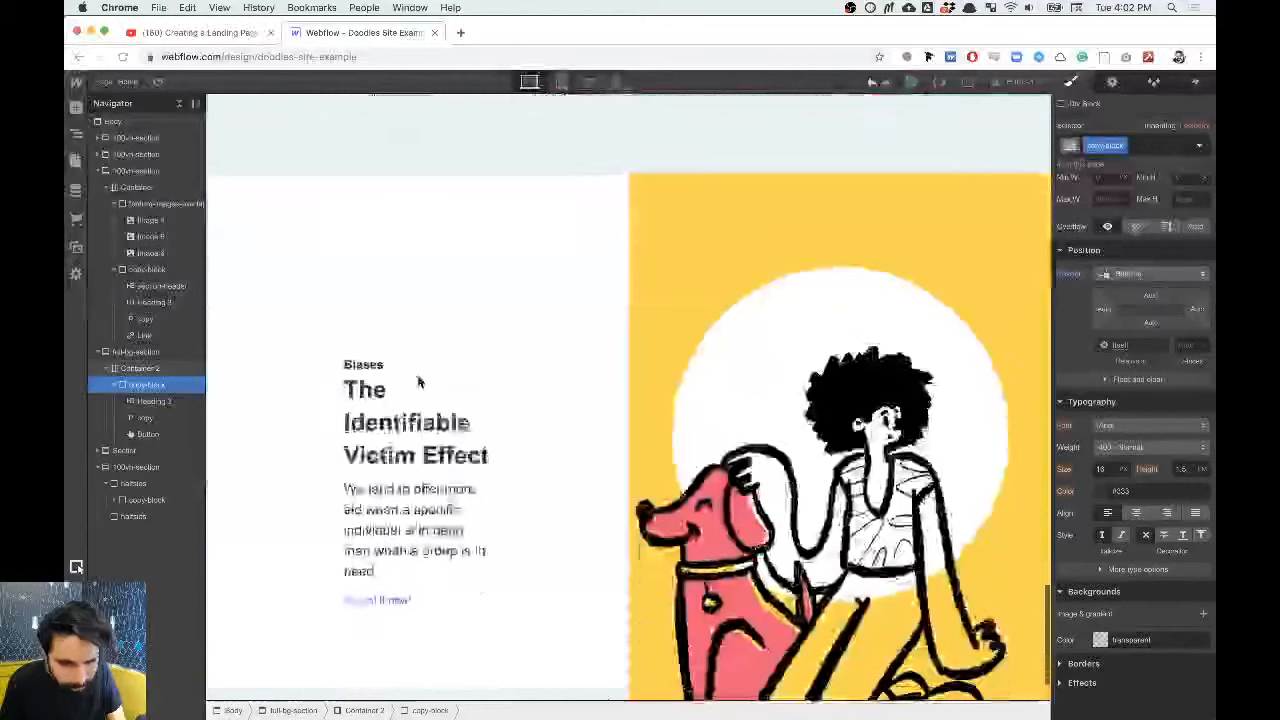
click(366, 366)
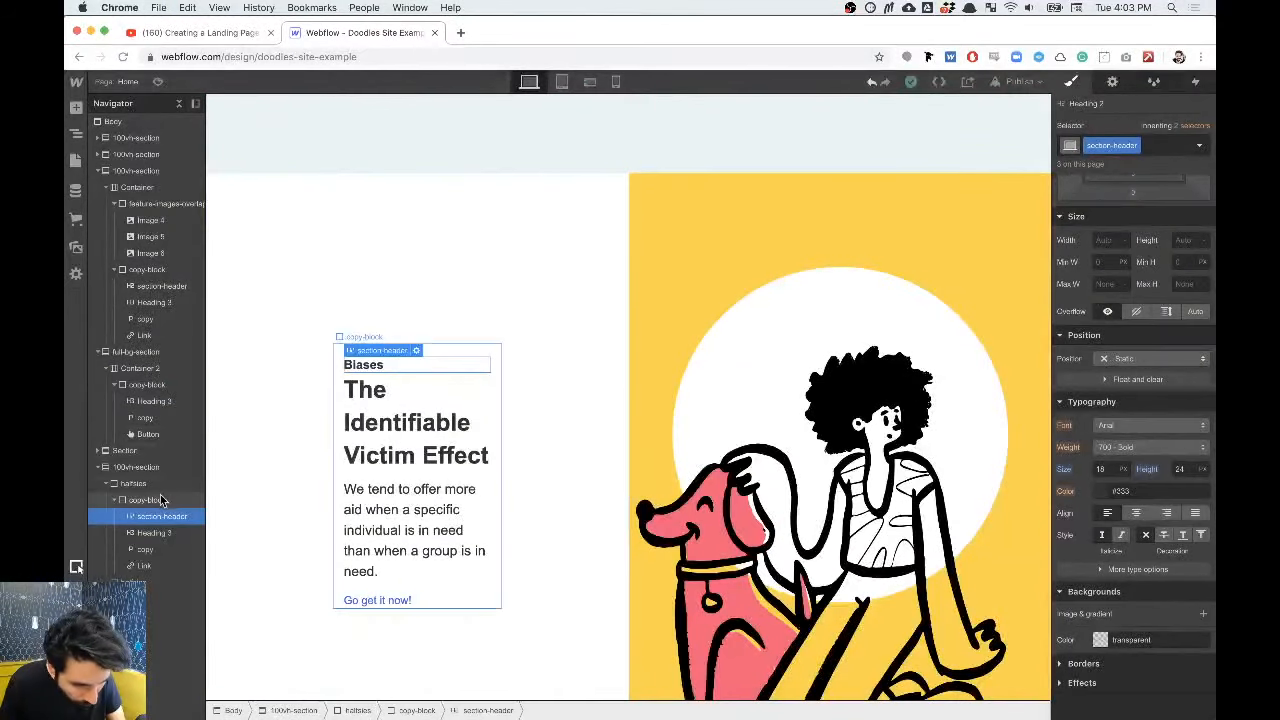
click(160, 499)
Step: Compare the size and position settings of the Wabi-Sabi copy-block with those of the halfsies copy-block
scroll(566, 434, down, 10)
scroll(586, 409, up, 3)
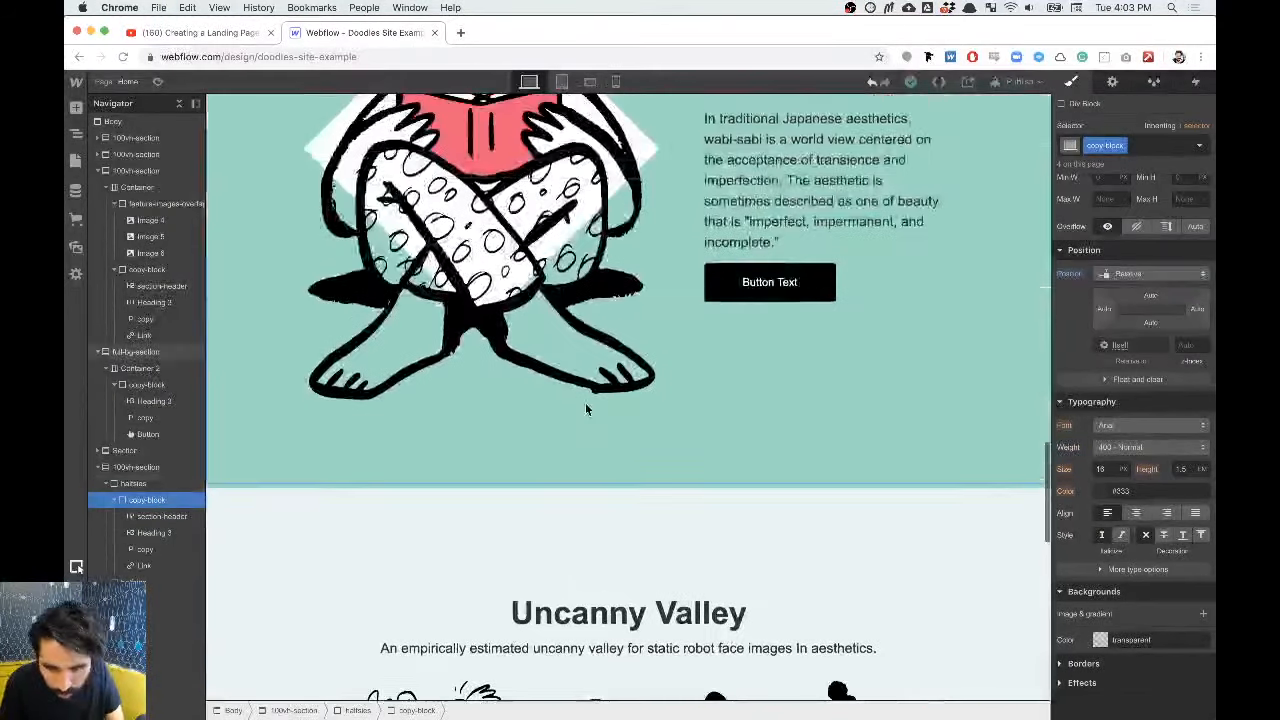
click(193, 418)
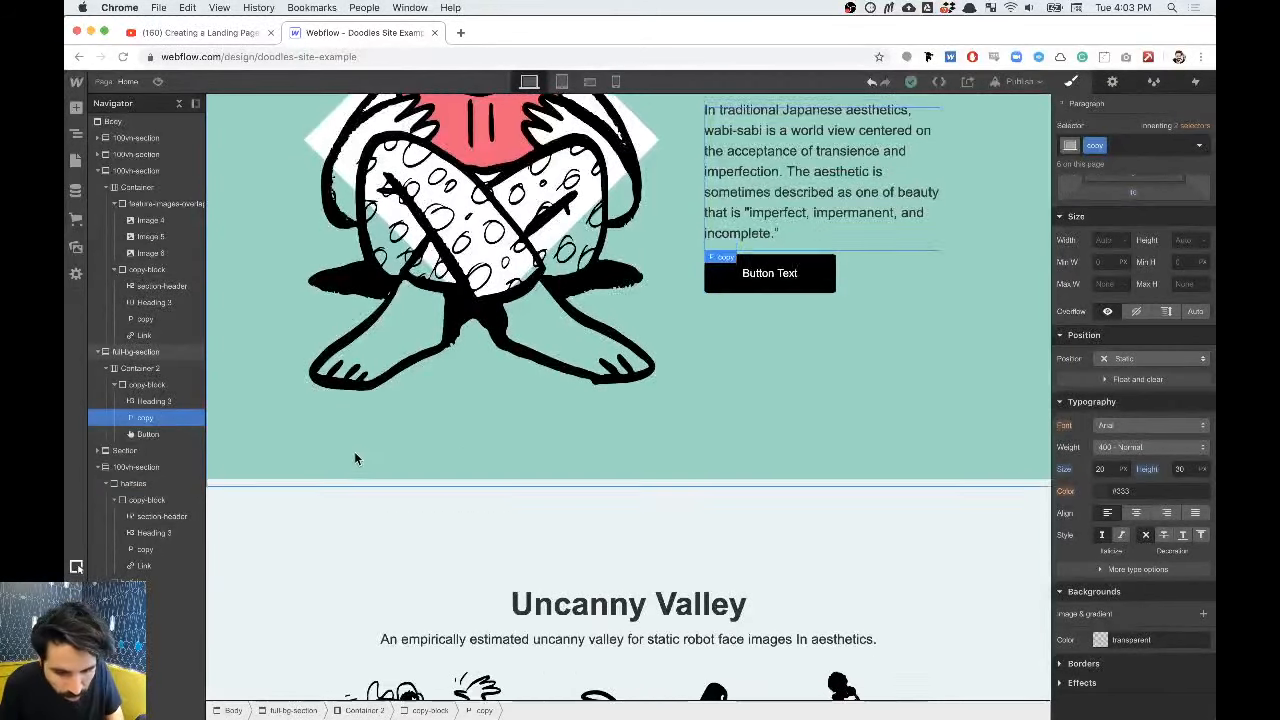
scroll(354, 457, up, 5)
click(378, 299)
key(Up)
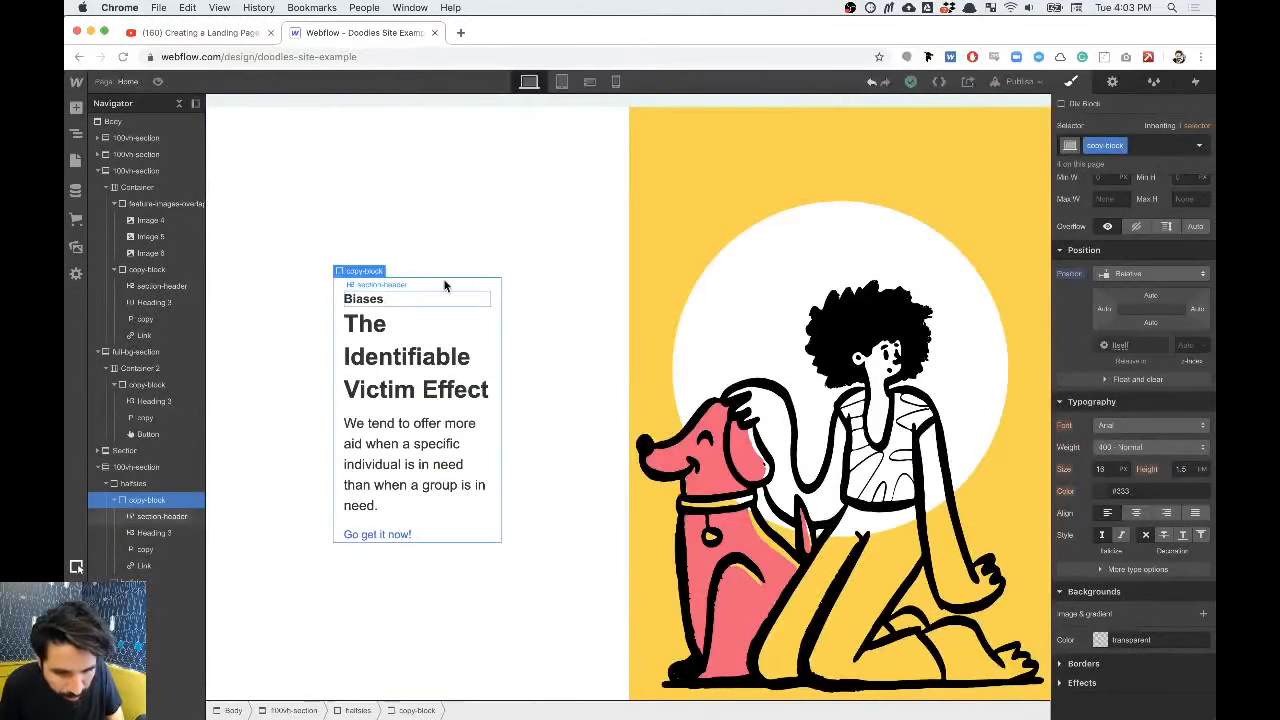
scroll(650, 397, down, 10)
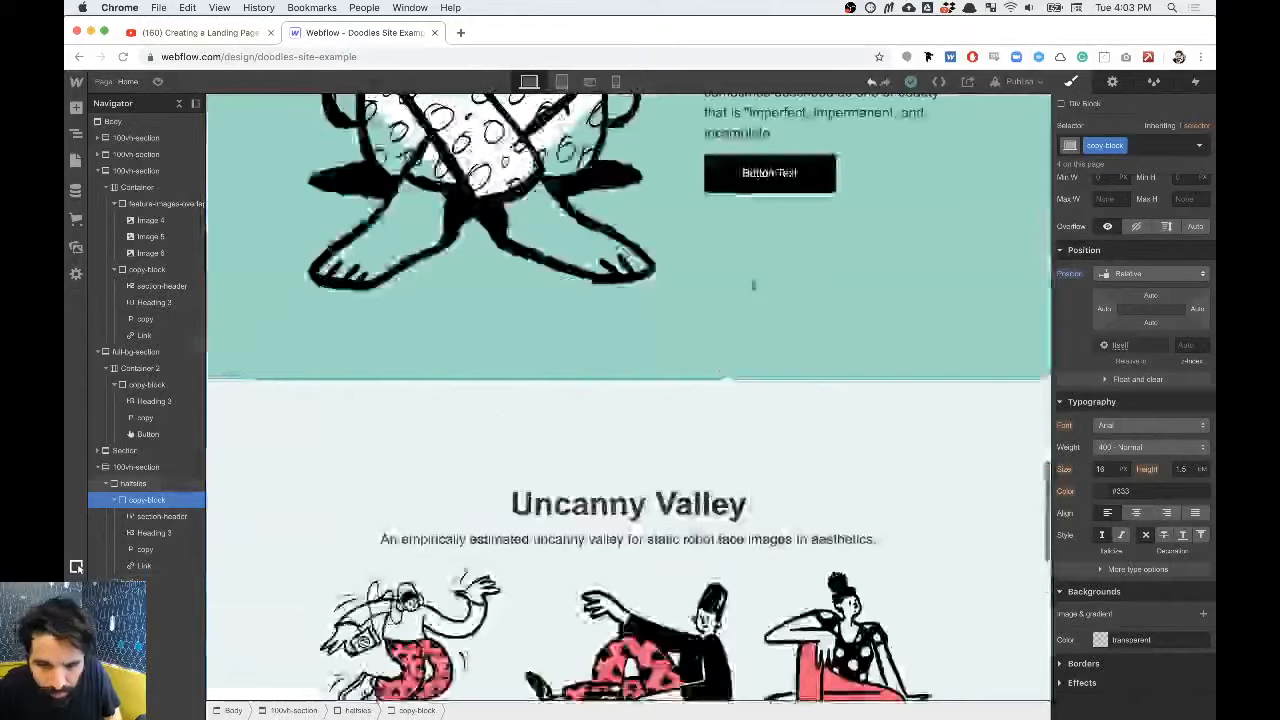
scroll(747, 308, up, 4)
click(746, 338)
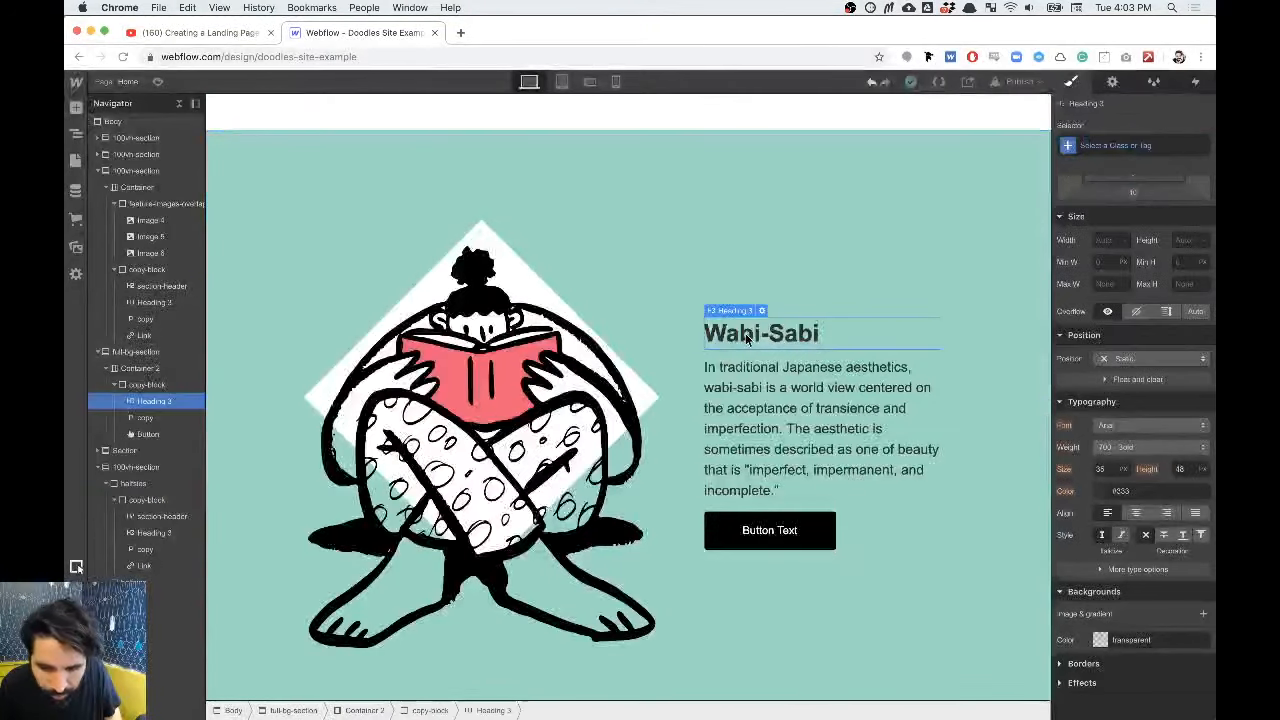
key(Up)
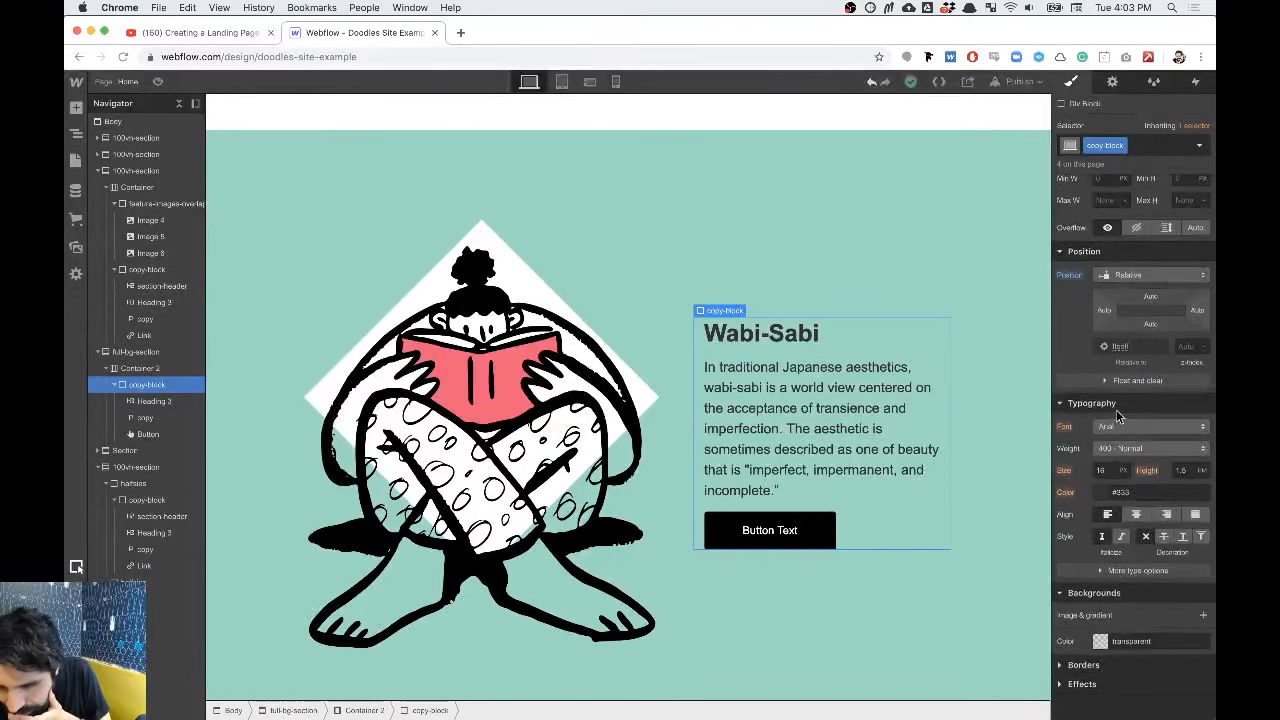
scroll(1118, 416, up, 3)
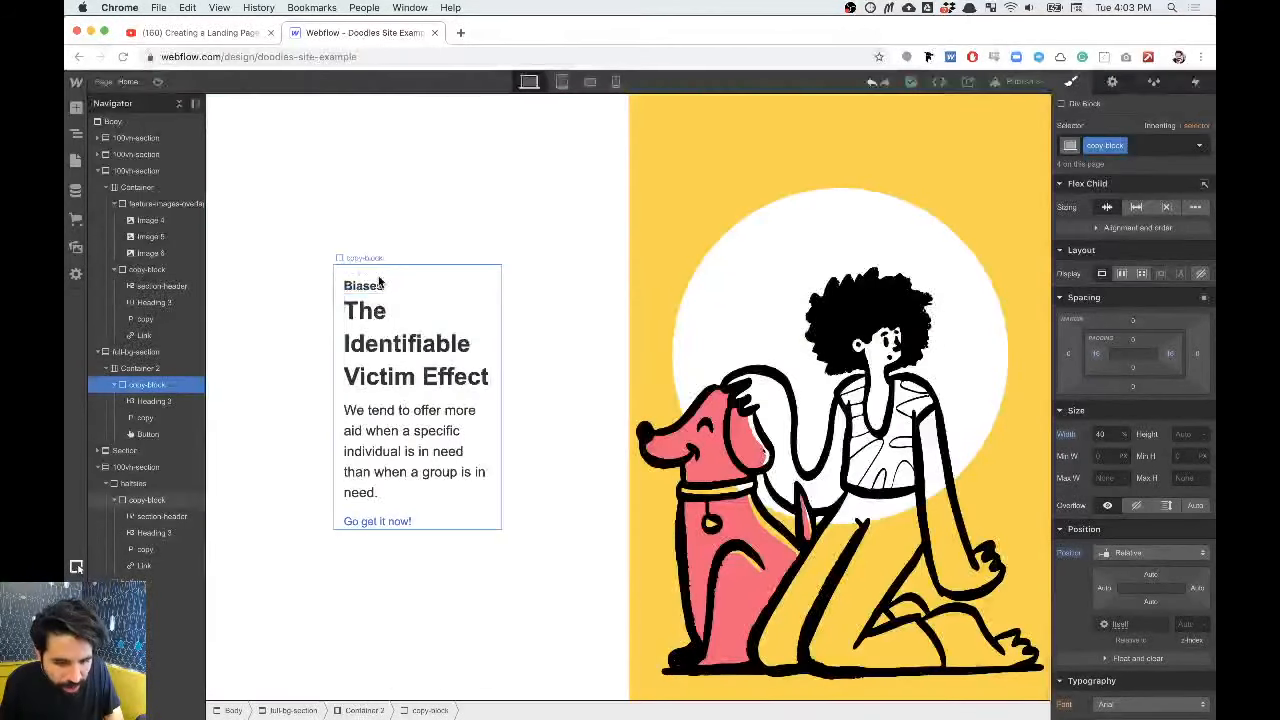
Step: Remove the copy-block class from the text block inside the plain halfsies block
click(379, 283)
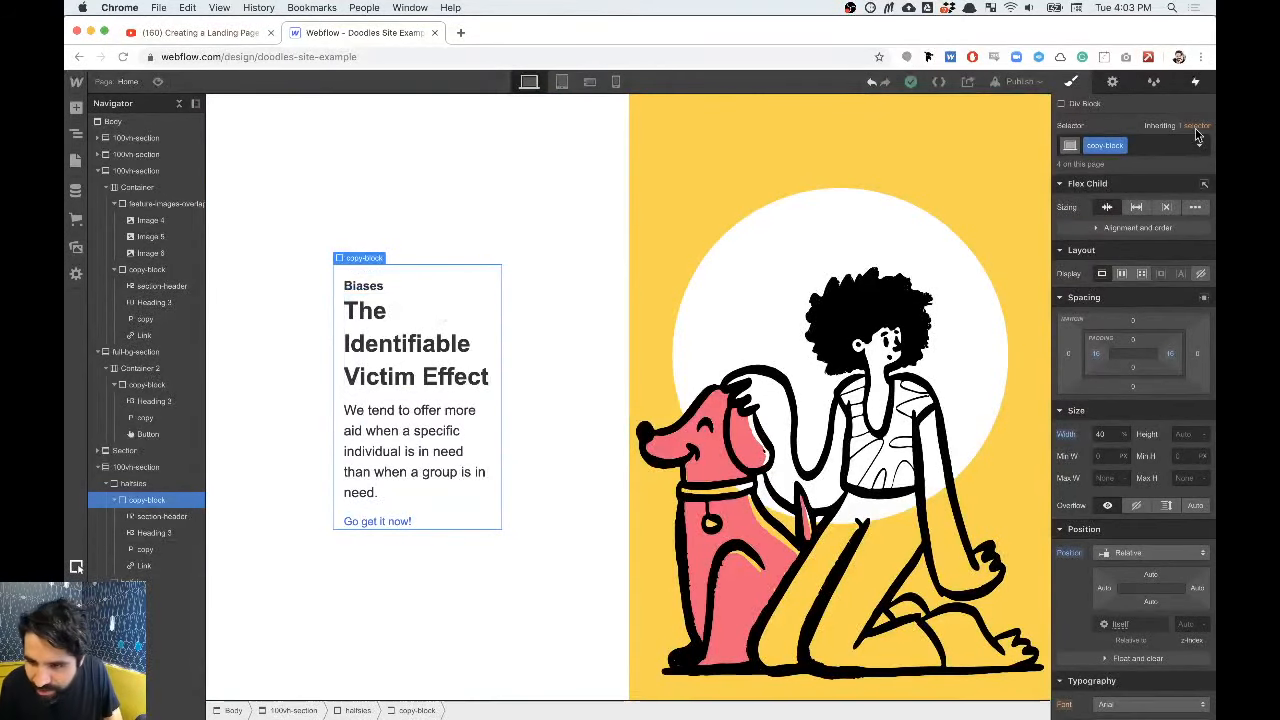
click(1146, 144)
key(BackSpace)
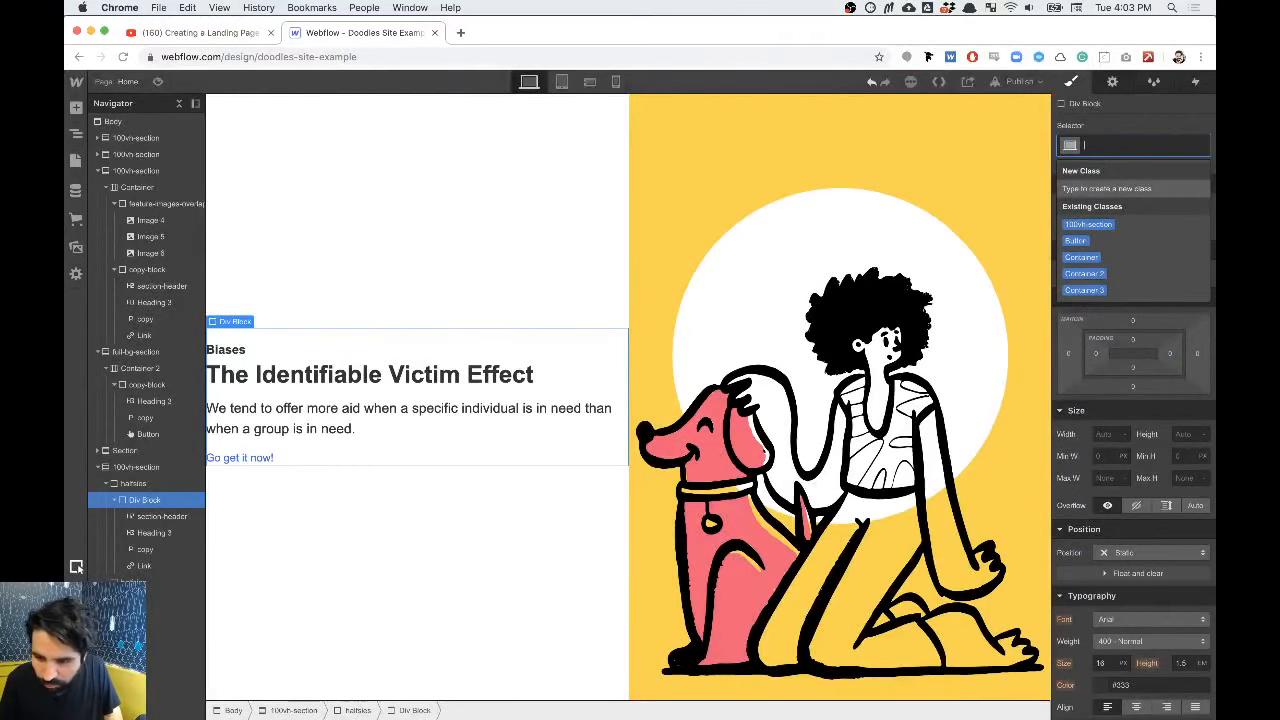
Step: Check the text group's width in the InVision Studio mockup and return to Webflow
key(super+Tab)
click(479, 342)
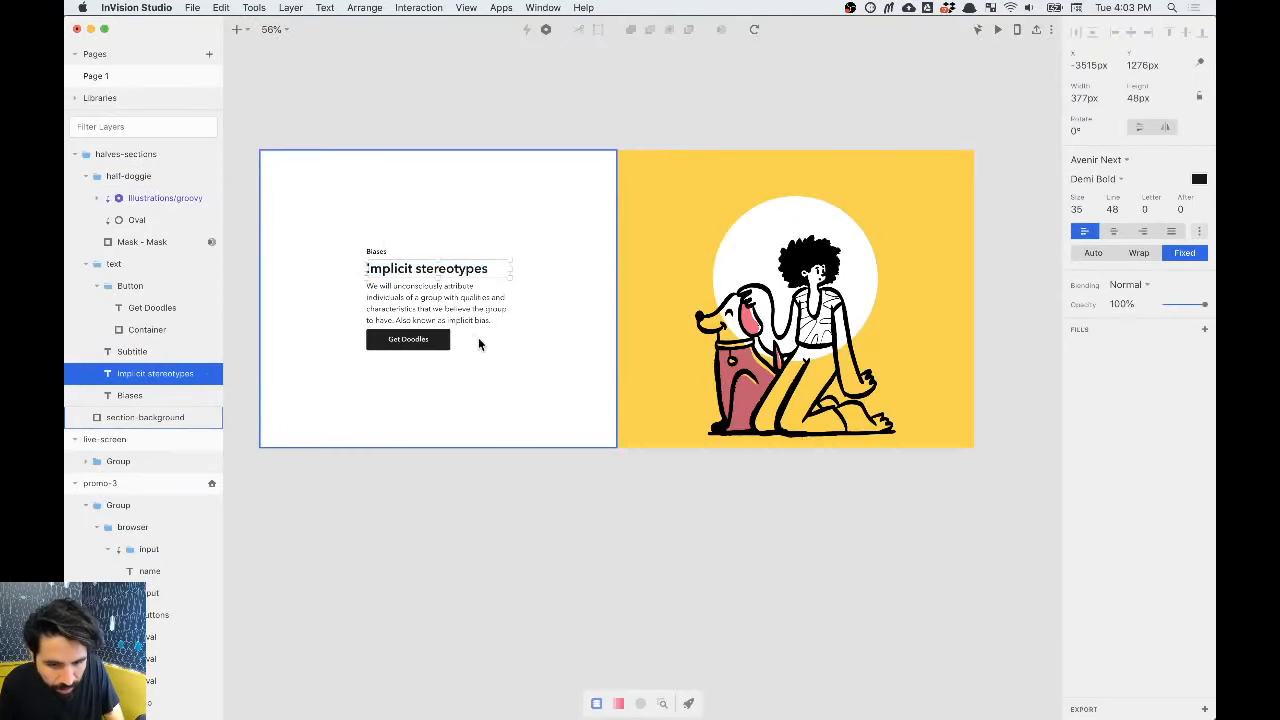
click(479, 625)
click(453, 317)
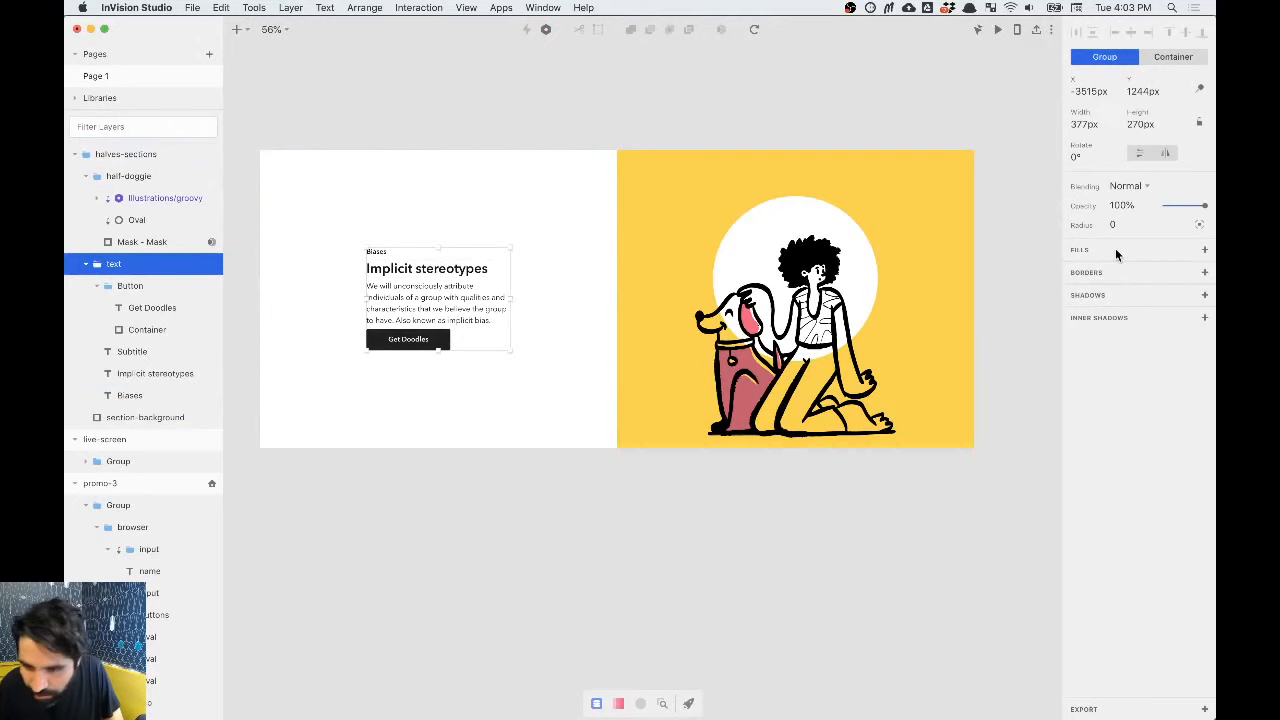
key(super+Tab)
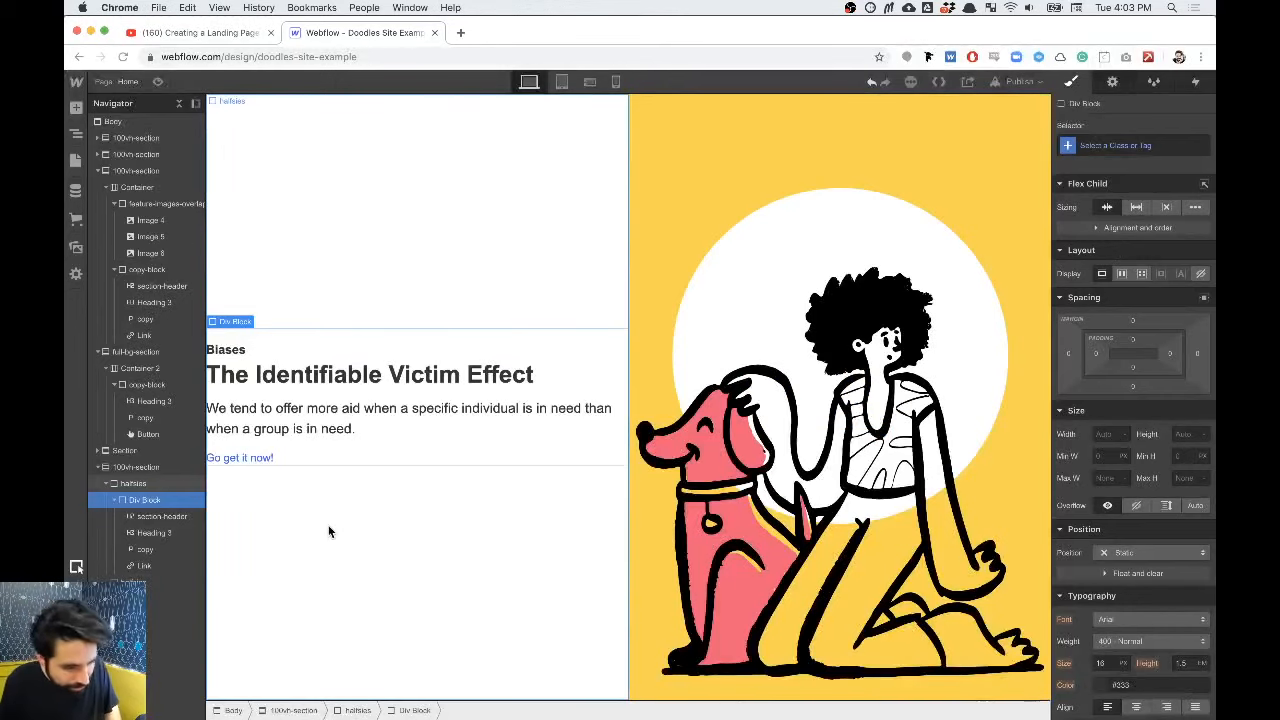
Step: Set the width of the halfsies text block to 380 px and rename its class content-block-2
click(1103, 435)
text(380)
key(Return)
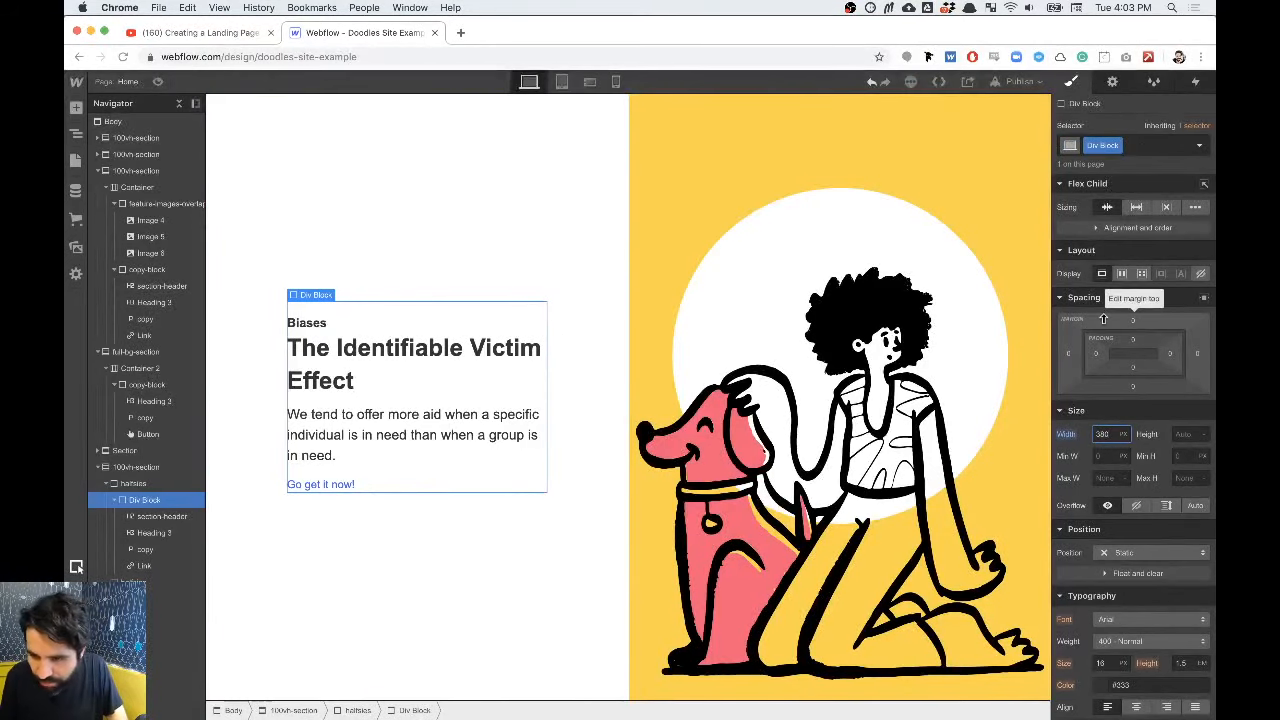
click(1114, 146)
click(1114, 168)
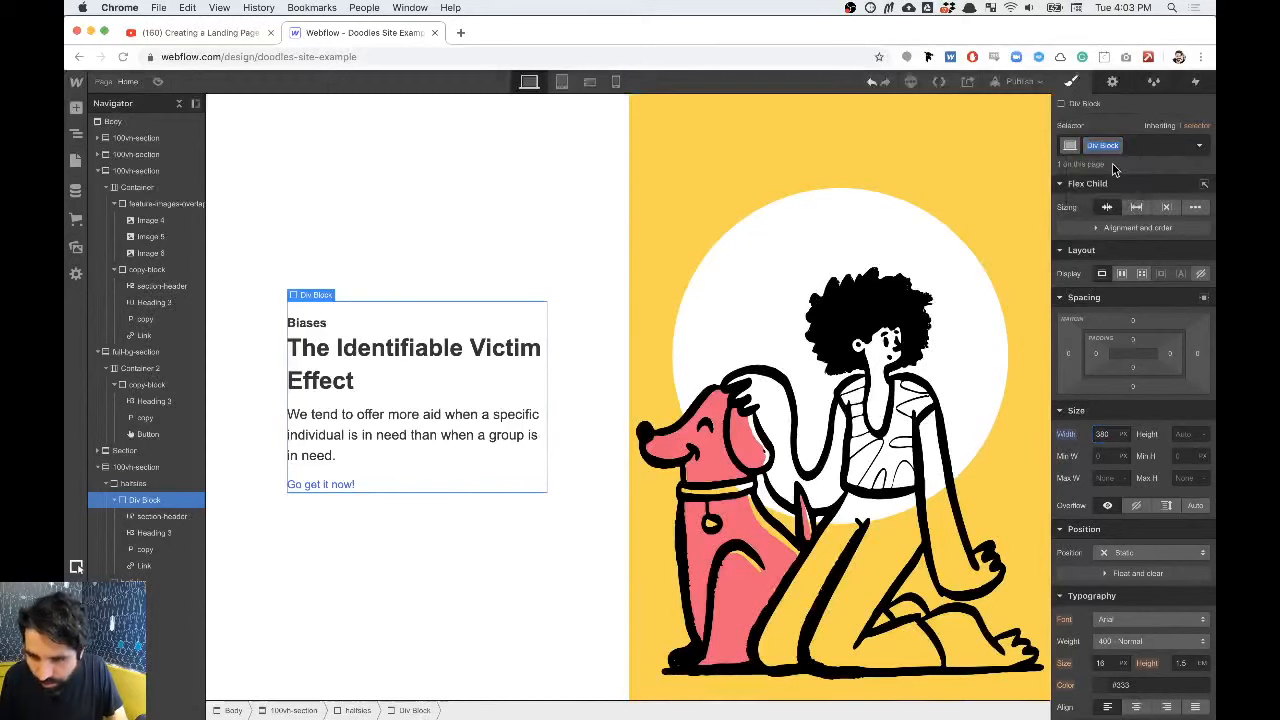
text(content)
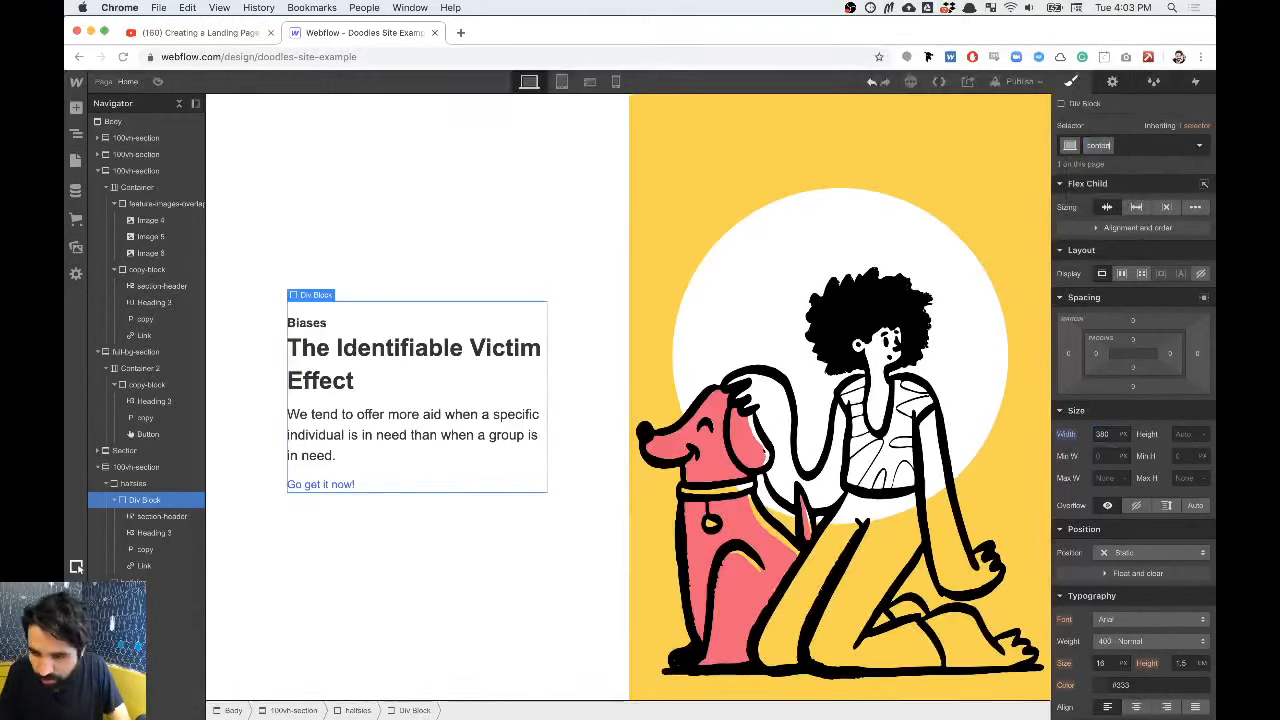
text(-block-2)
key(Return)
Step: Replace the "Go get it now!" link in content-block-2 with a Button element, as in the InVision Studio mockup
key(super+Tab)
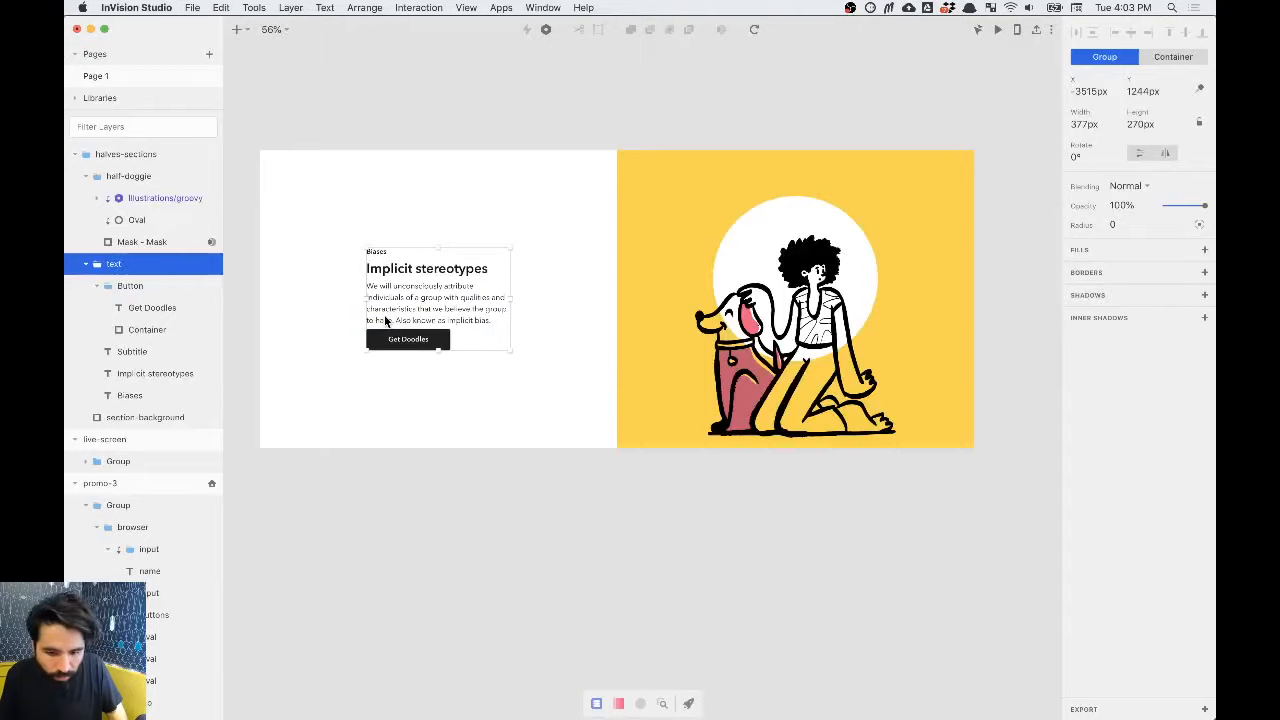
key(super+Tab)
click(334, 484)
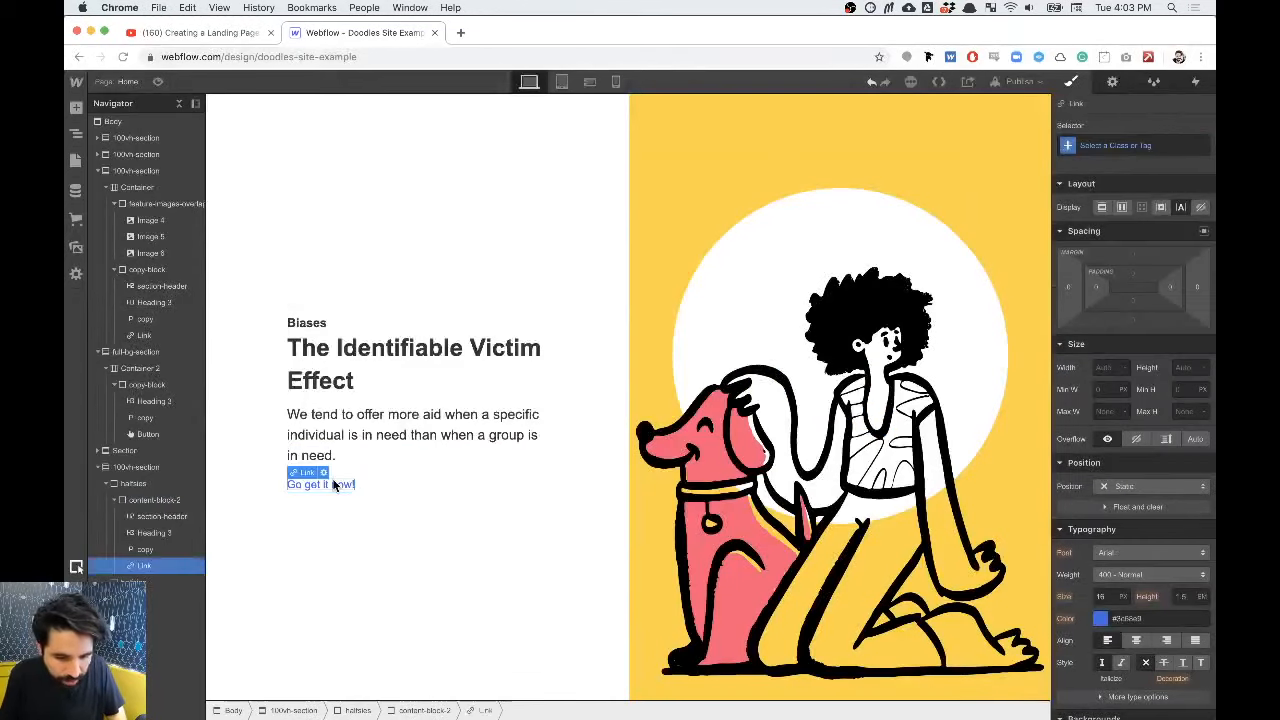
key(Delete)
key(super+e)
text(but)
key(Return)
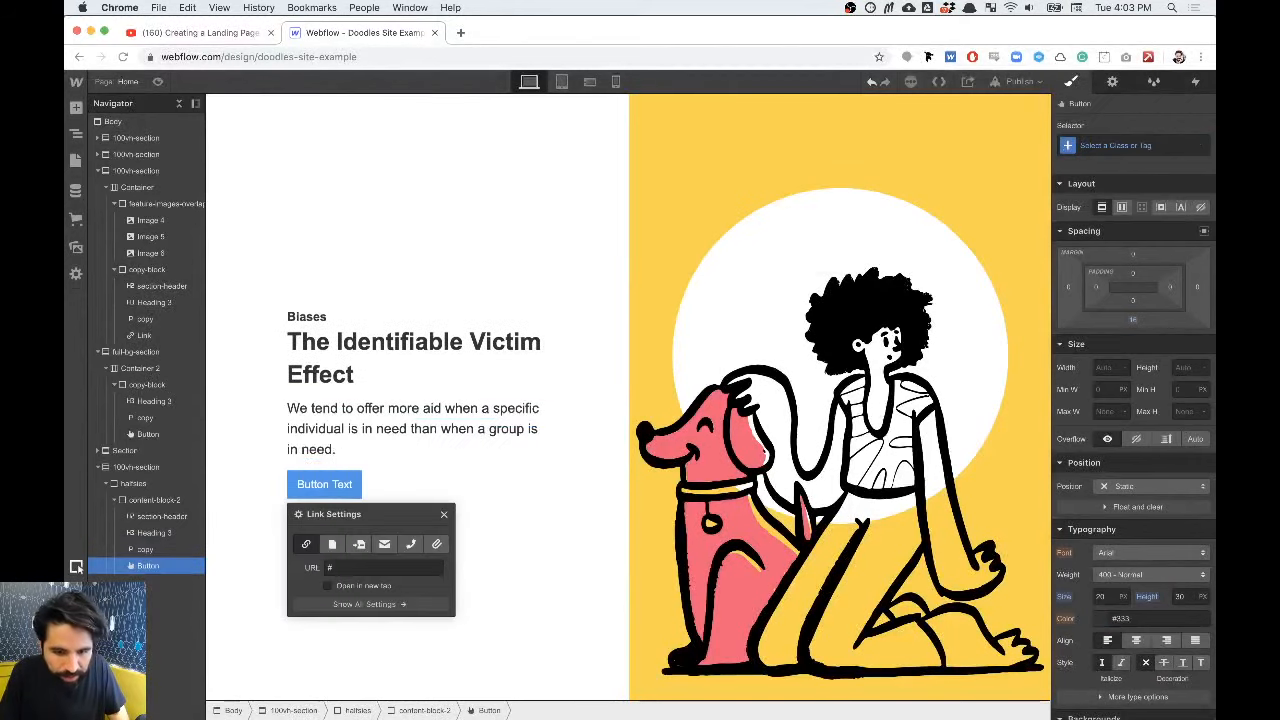
click(1115, 145)
text(b)
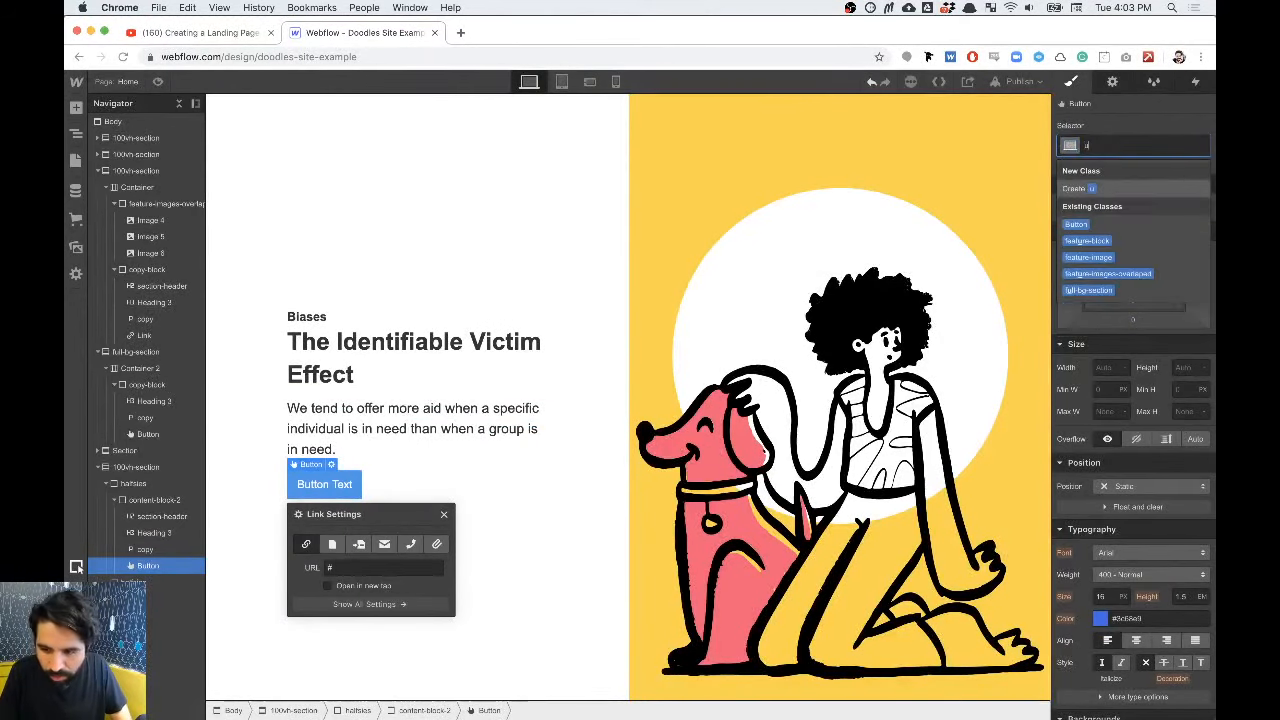
text(ut)
key(Return)
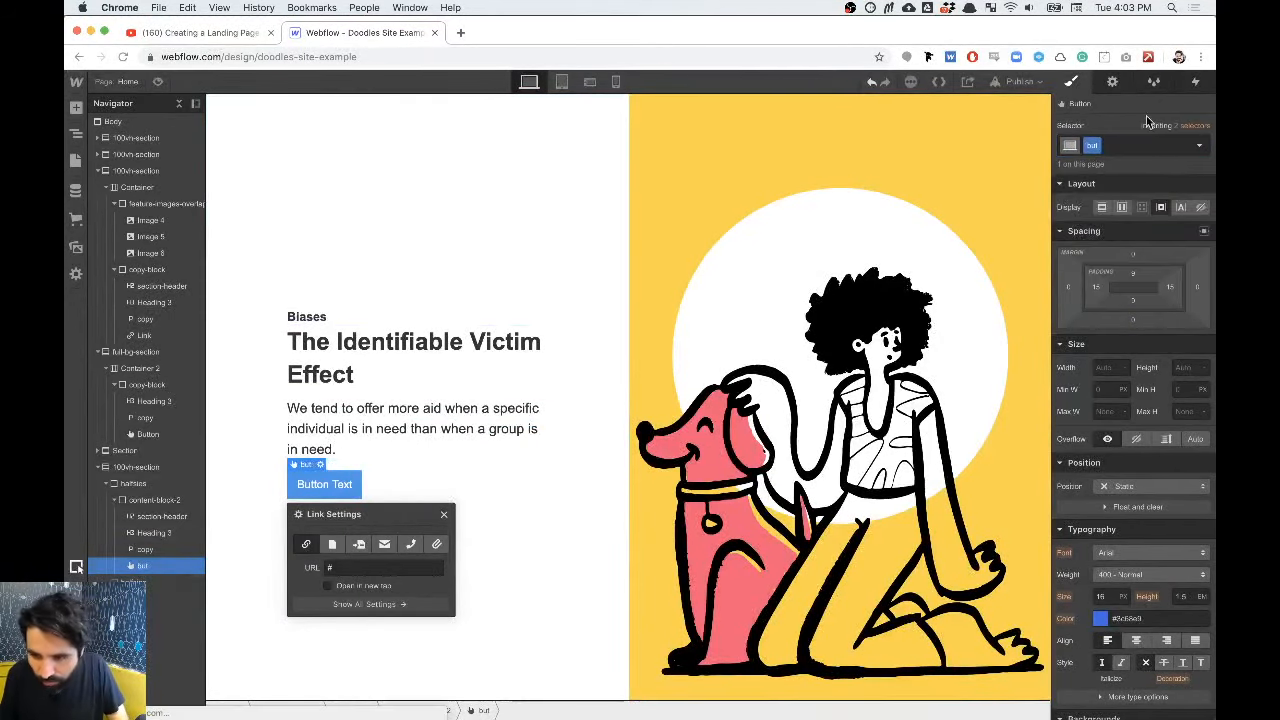
key(BackSpace)
Step: Apply the existing Button class to the new button in content-block-2
text(bu)
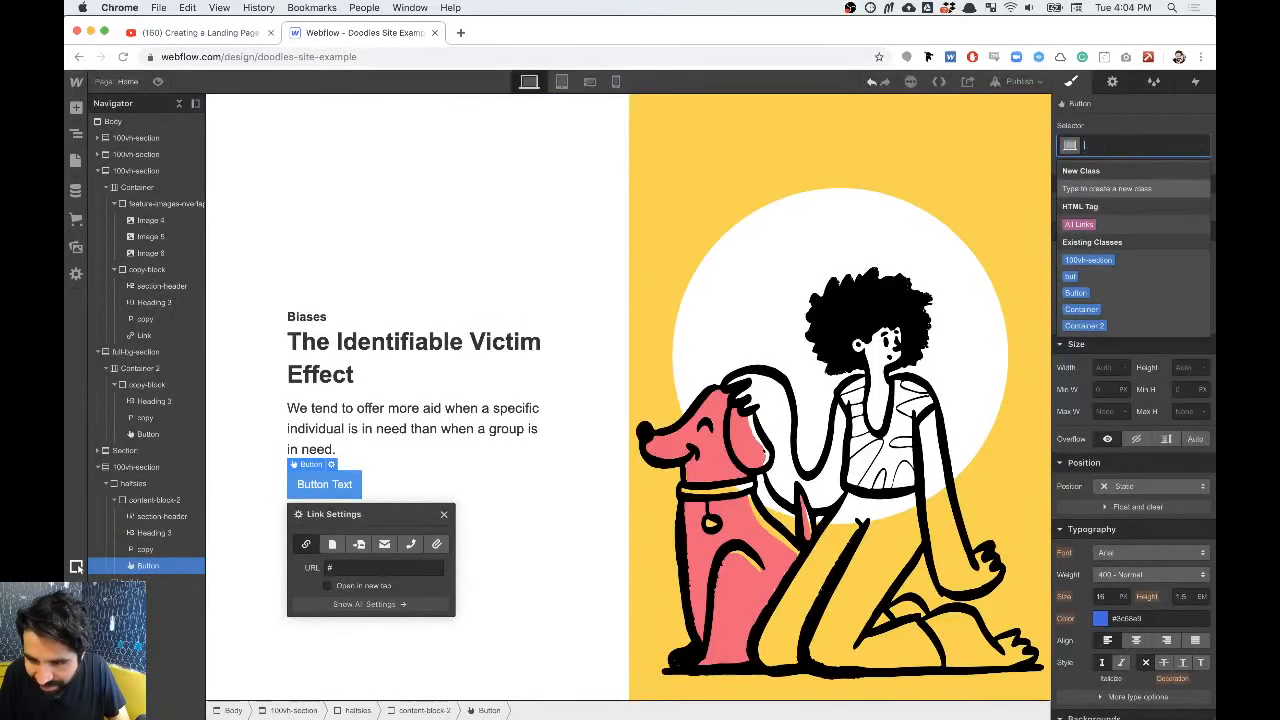
text(tt)
key(Down)
key(Return)
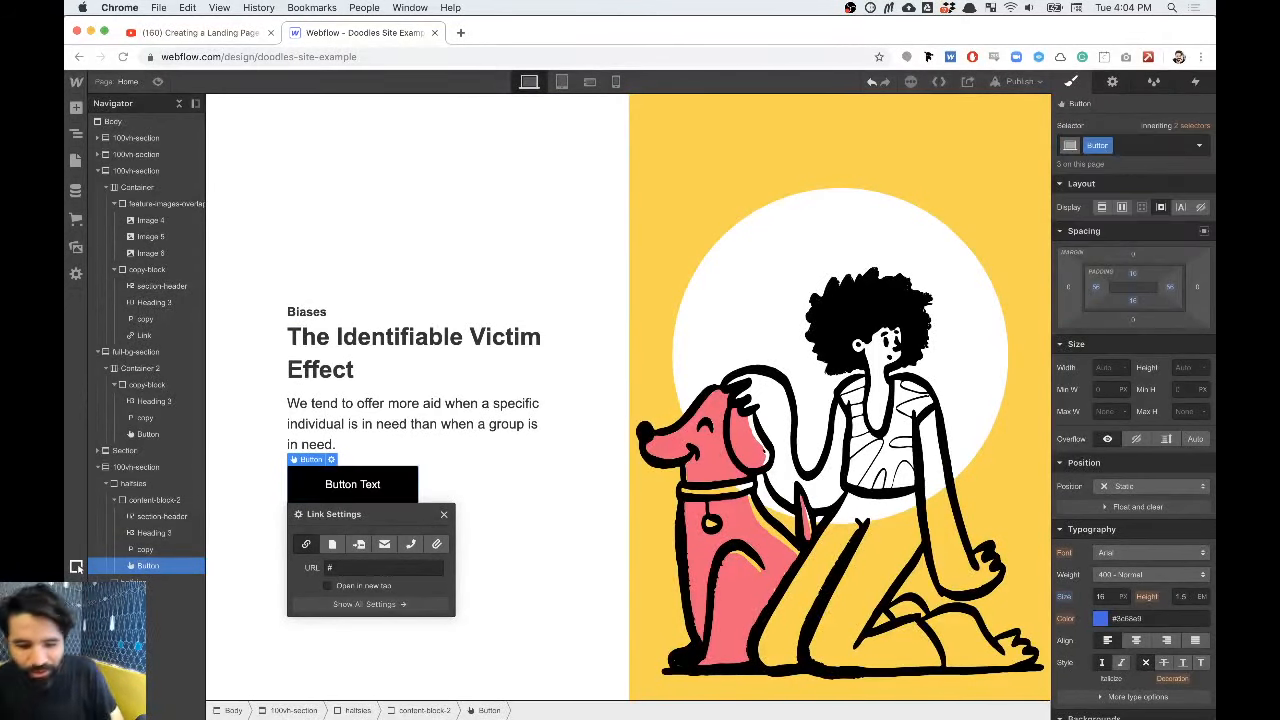
click(511, 407)
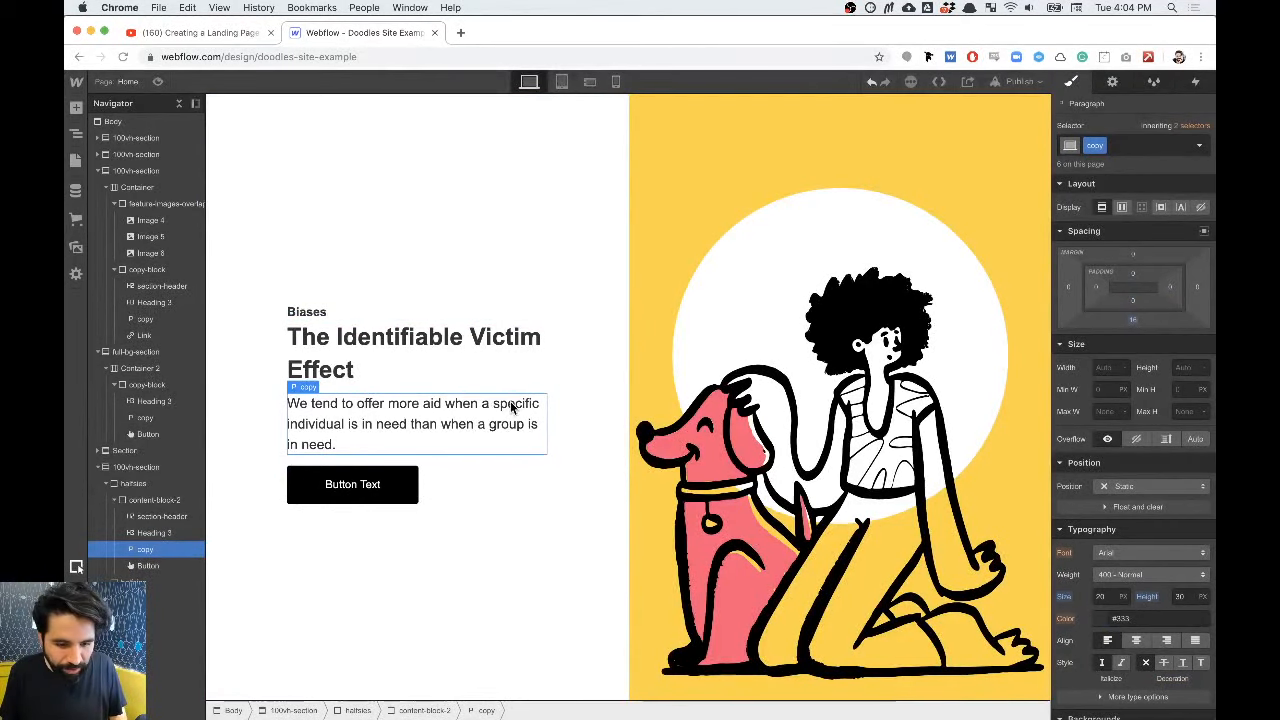
Step: Preview the page from the halfsies section up to the hero, exit the preview, and select the hero illustration
click(157, 81)
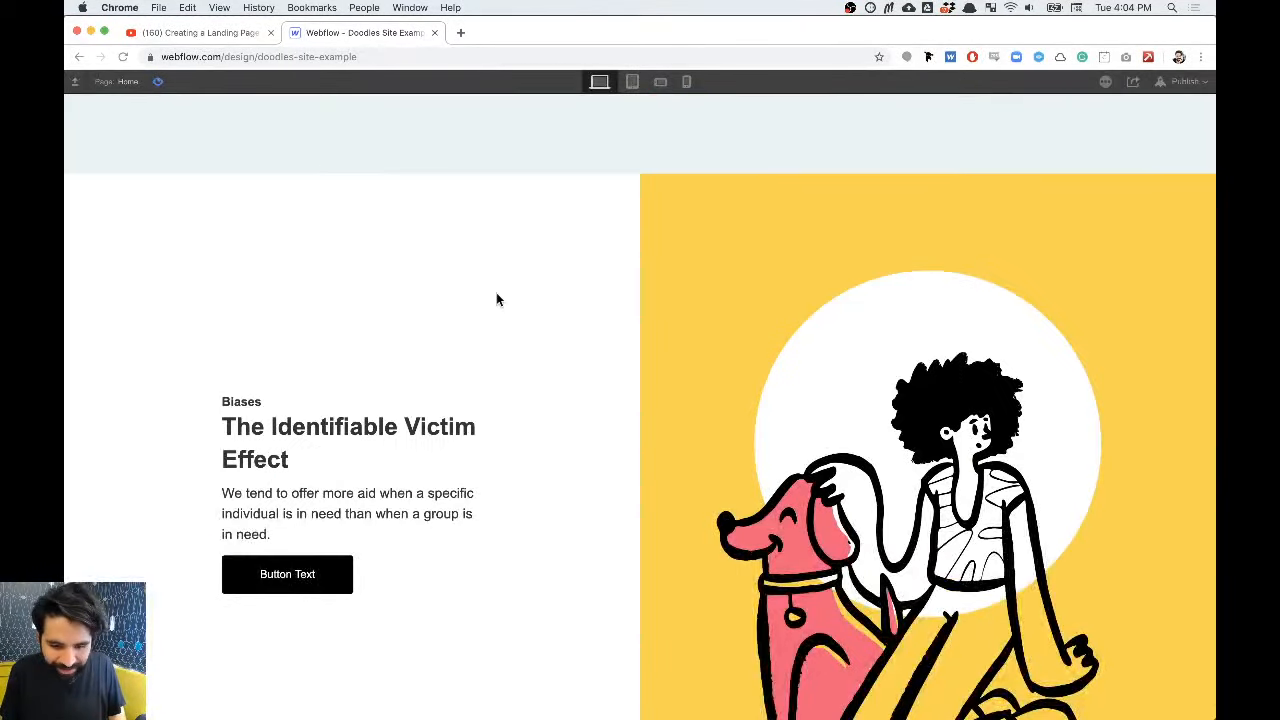
scroll(496, 292, down, 1)
scroll(496, 292, up, 1)
scroll(497, 298, up, 20)
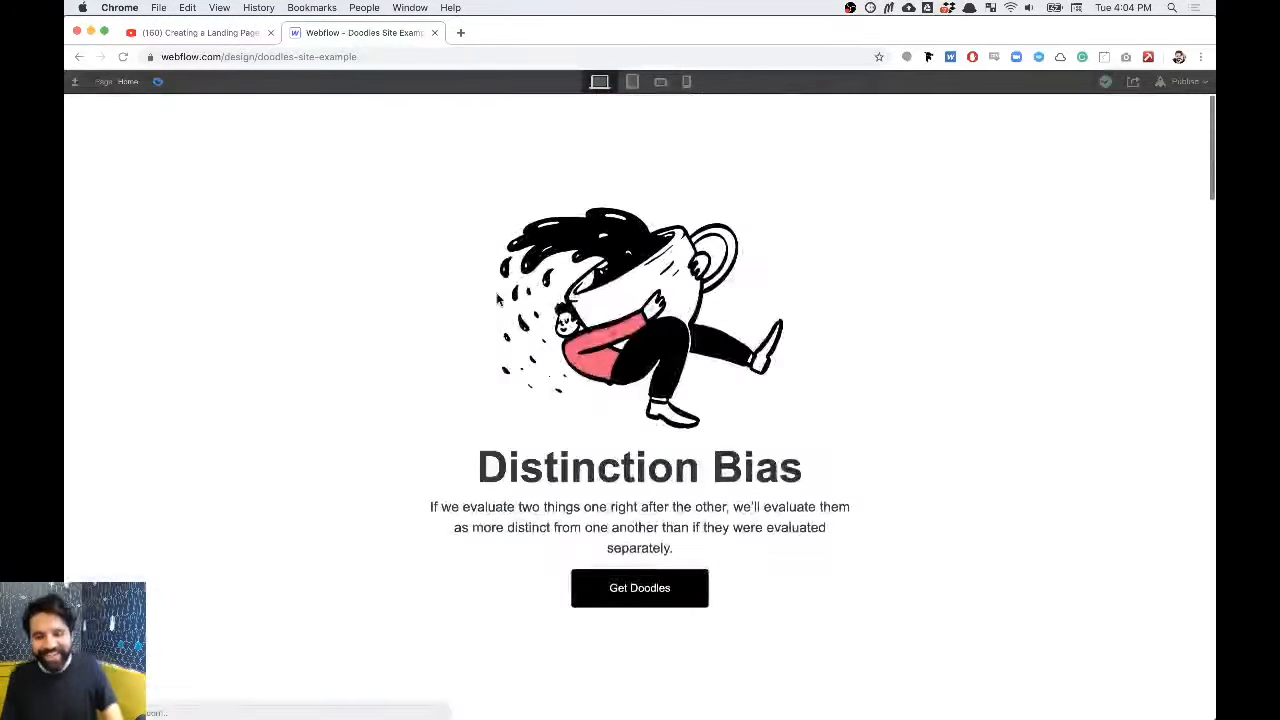
click(157, 81)
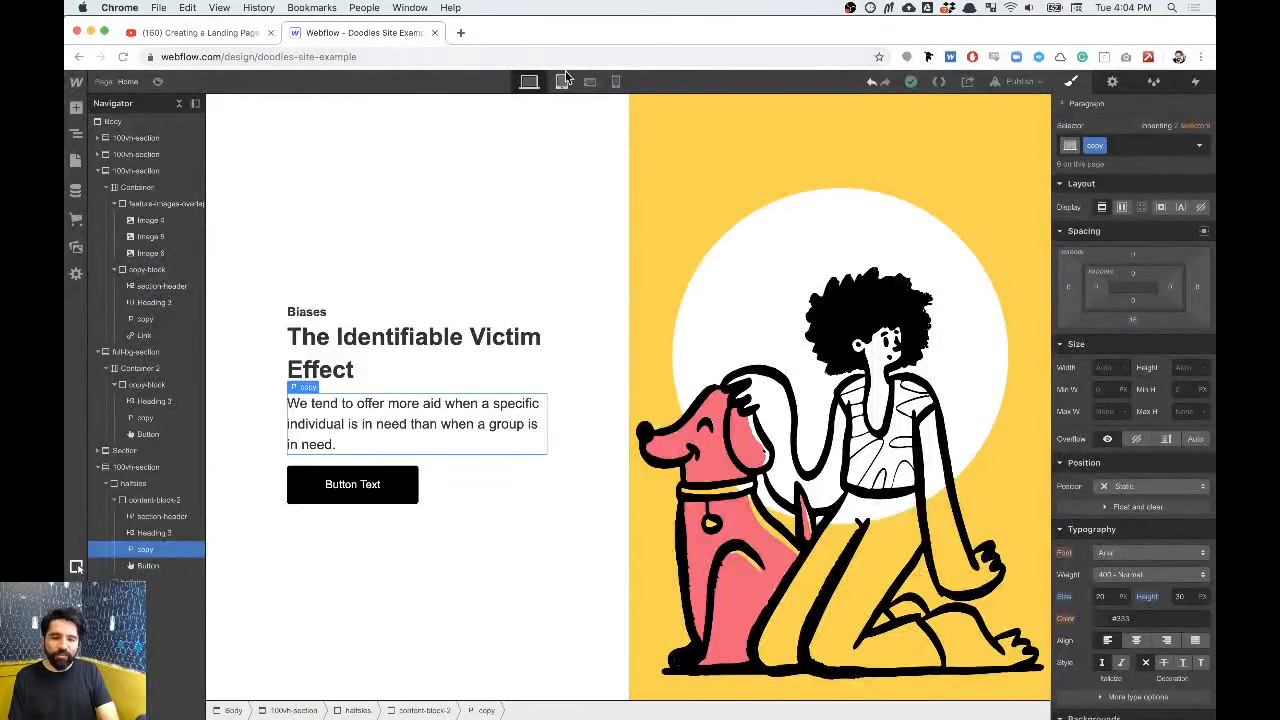
scroll(480, 478, up, 10)
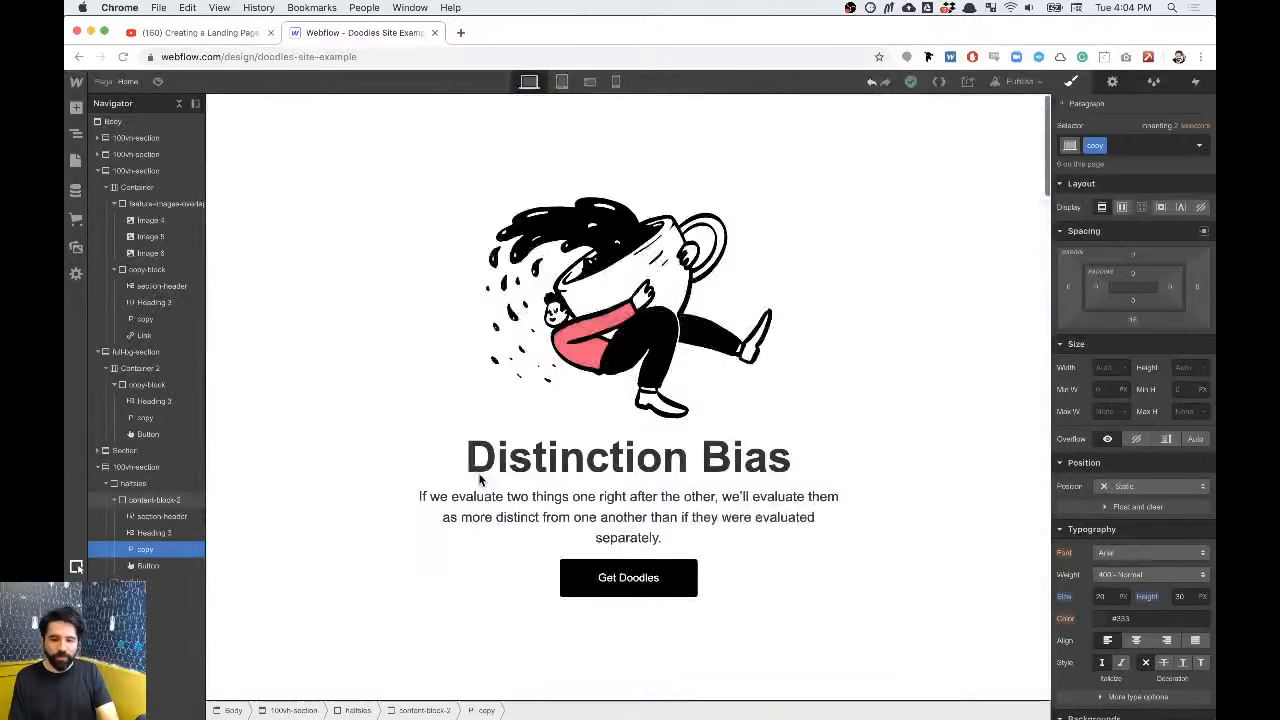
click(638, 220)
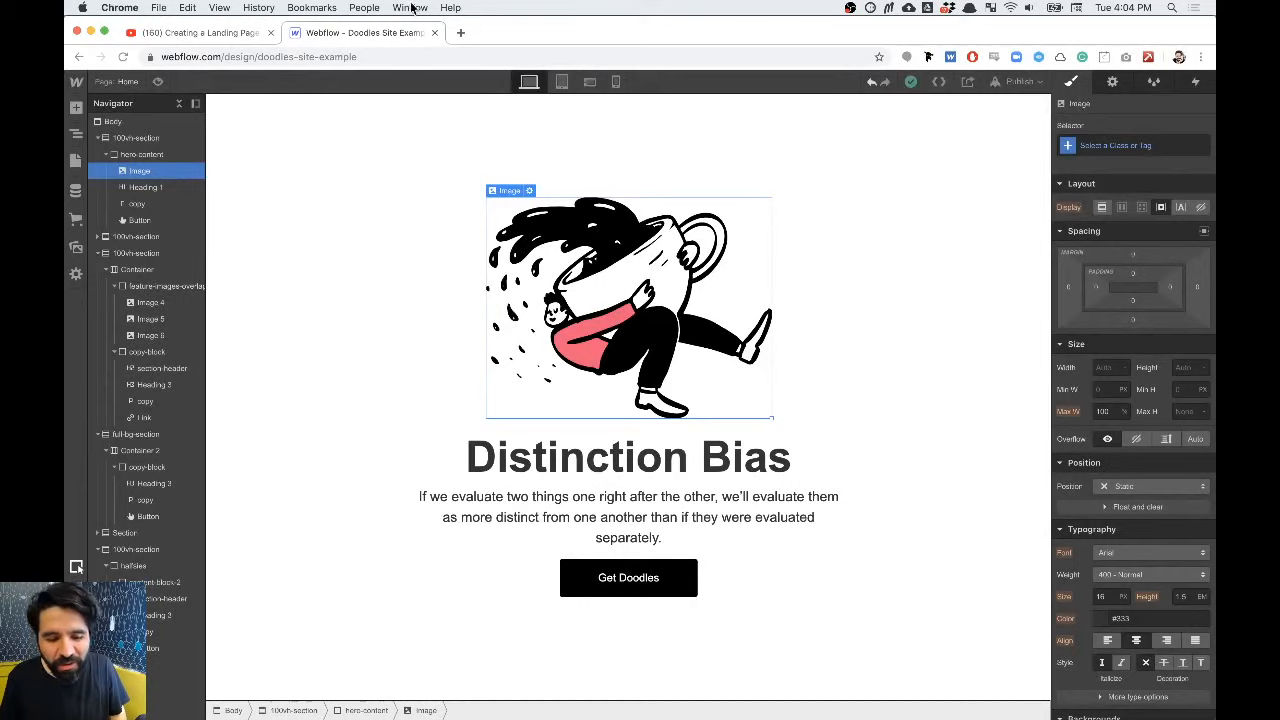
Step: Check the viewers' live chat on the YouTube stream and return to the Webflow page
click(237, 38)
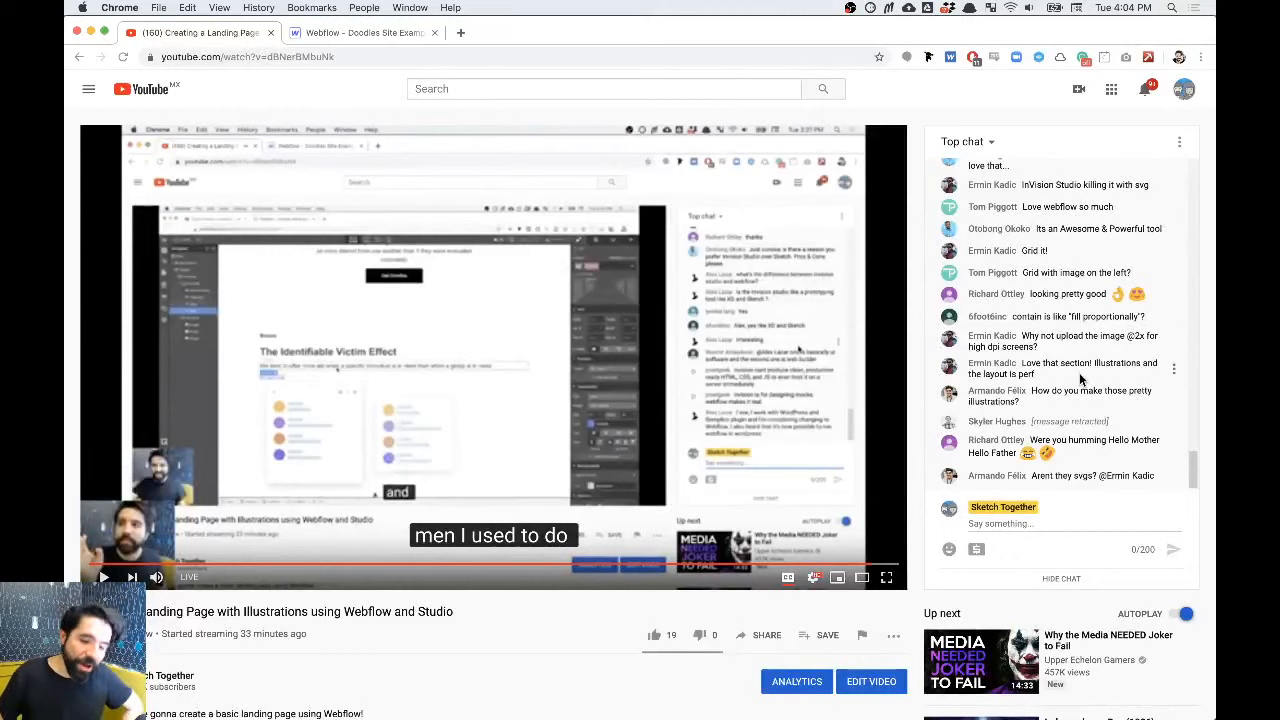
click(400, 33)
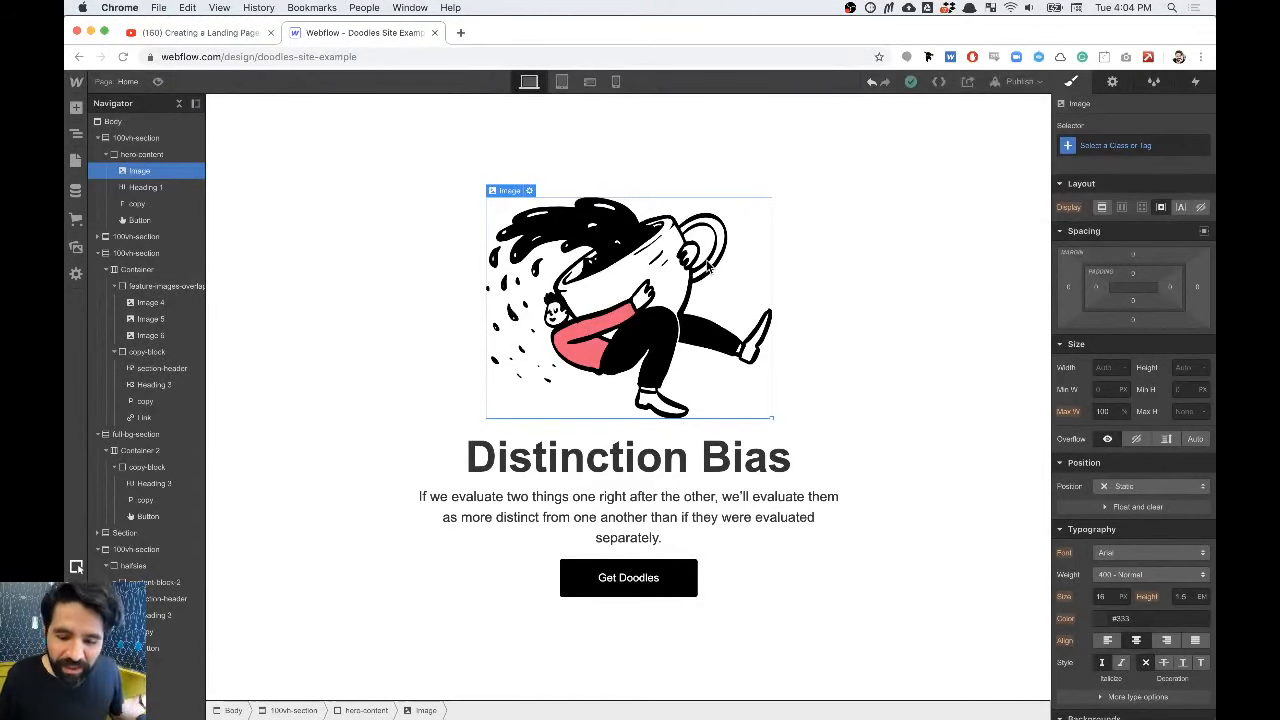
click(200, 33)
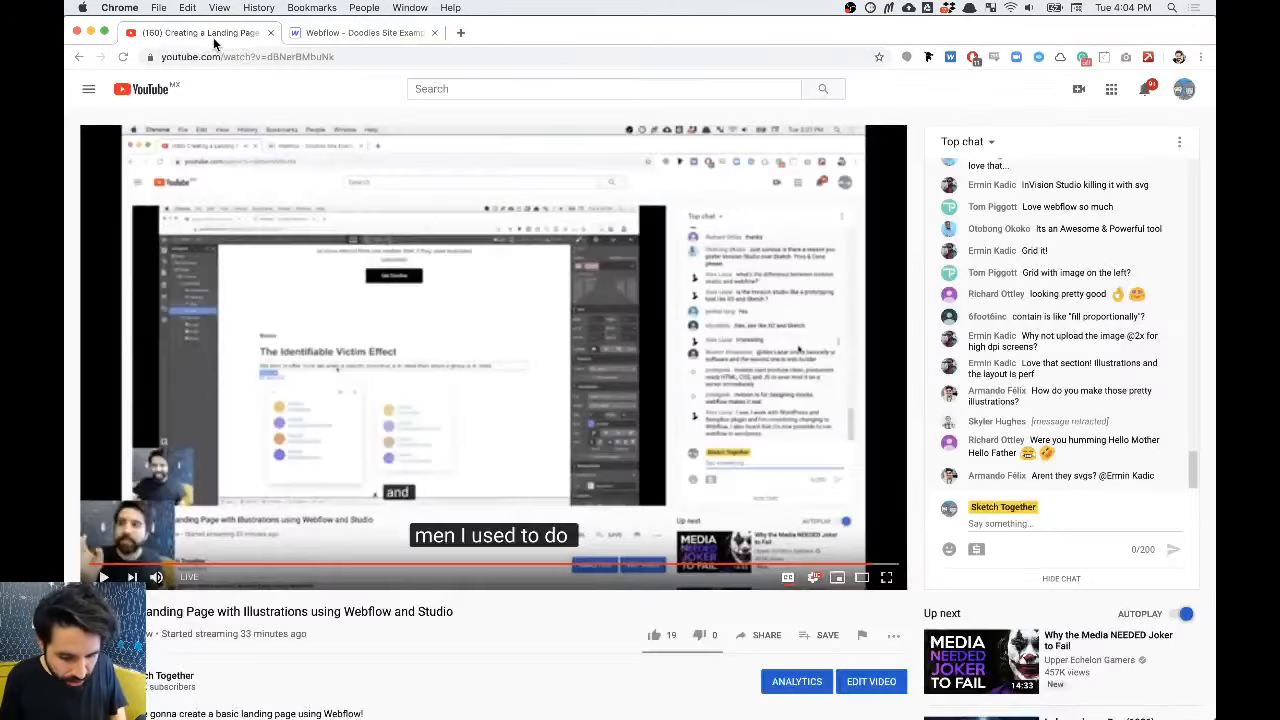
click(362, 36)
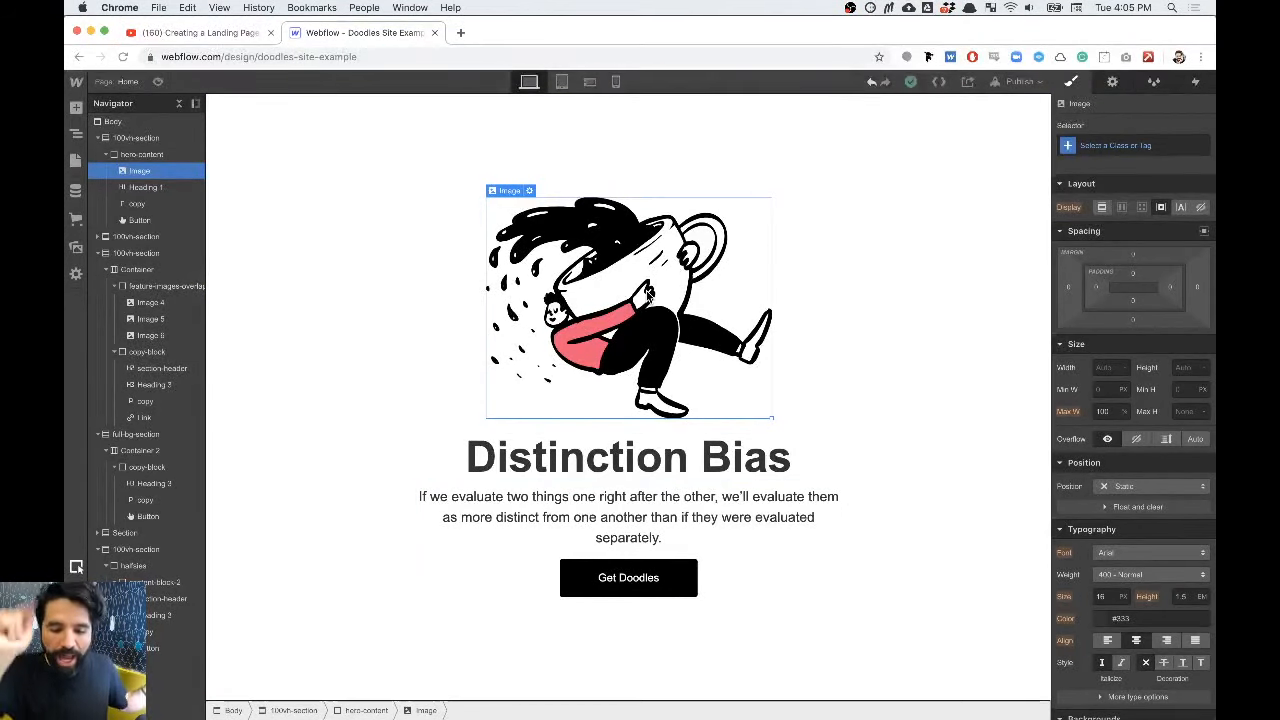
scroll(737, 285, down, 15)
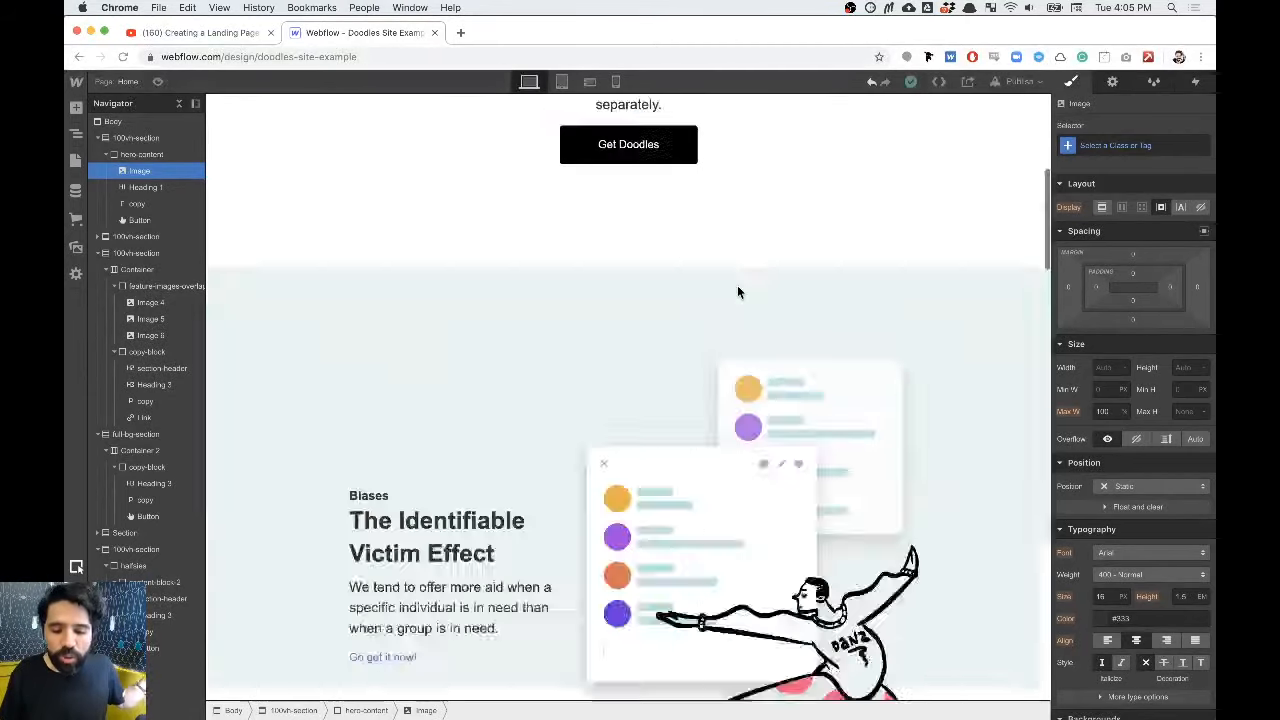
scroll(737, 285, up, 15)
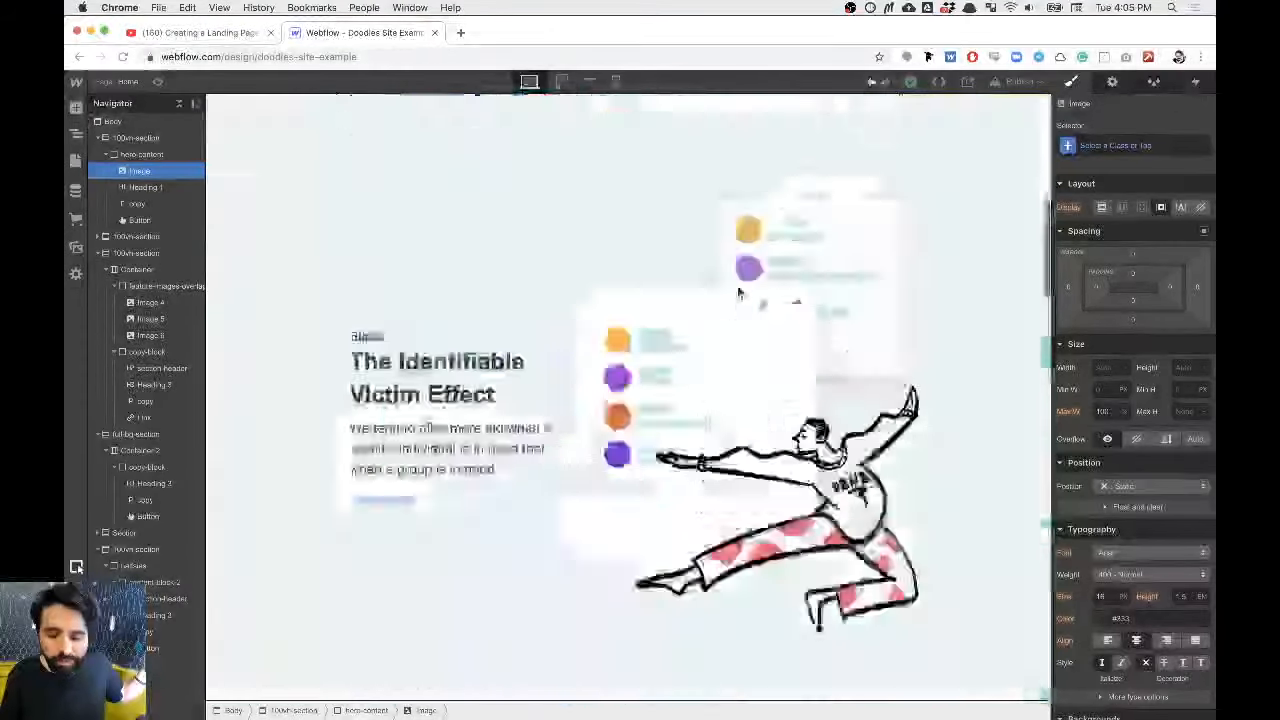
scroll(620, 264, down, 5)
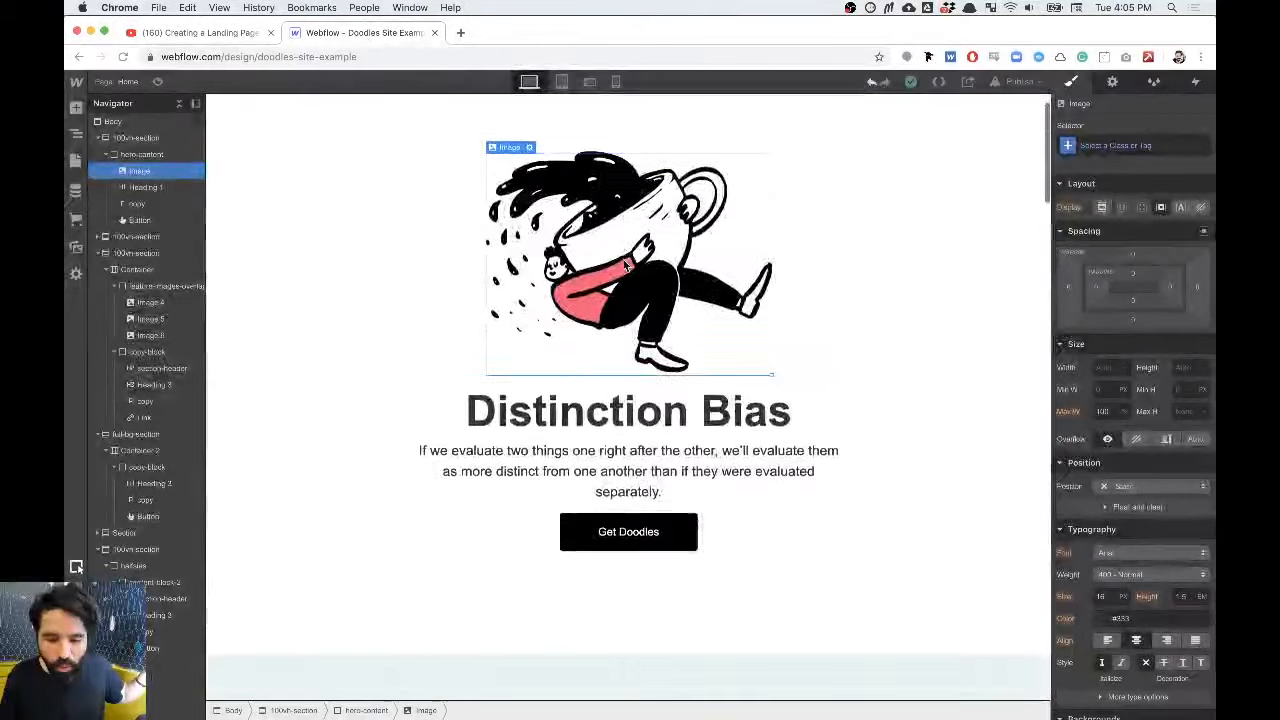
scroll(625, 262, up, 4)
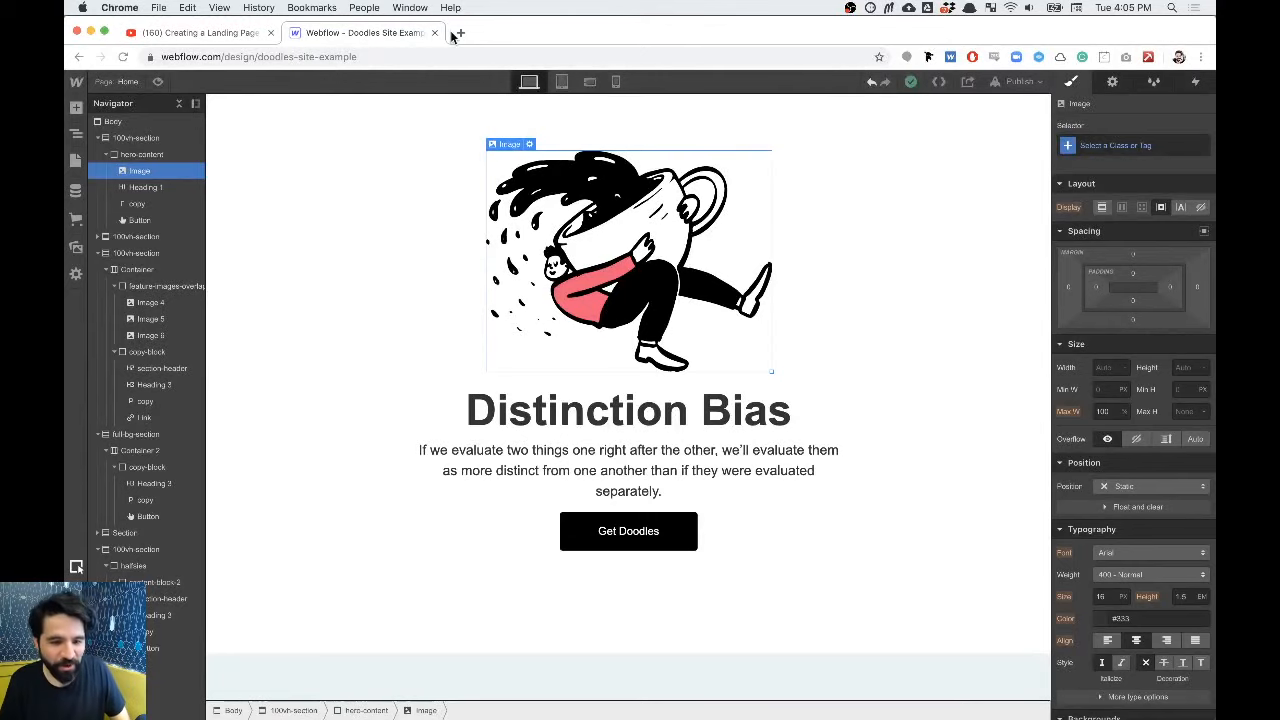
click(192, 33)
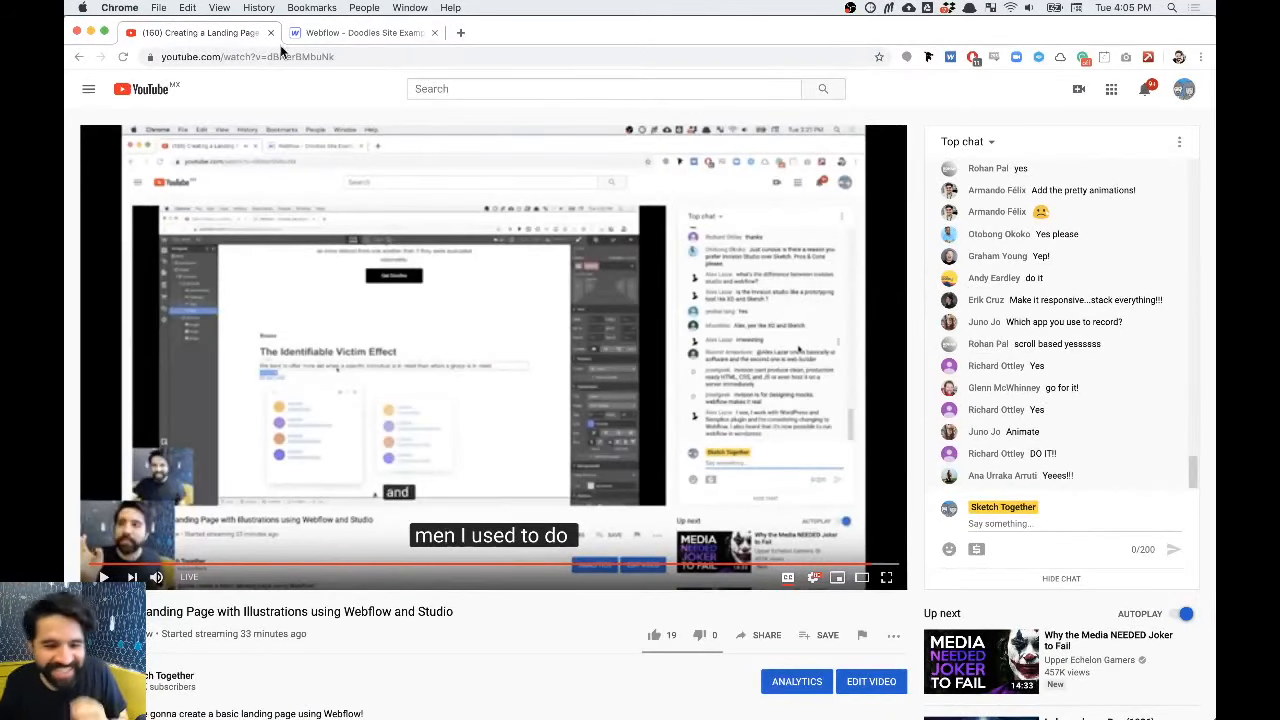
click(343, 35)
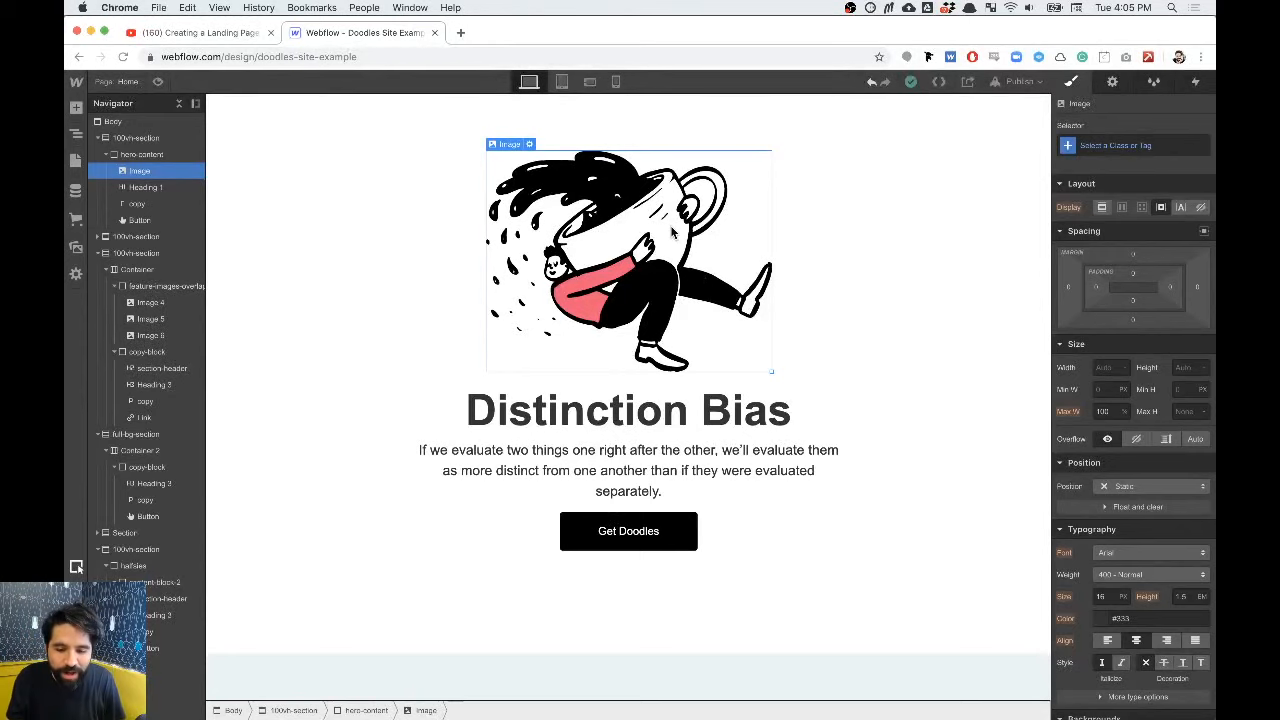
Step: Review the page's sections from the hero down to the halfsies section and back to the hero
scroll(671, 232, down, 10)
scroll(720, 278, up, 2)
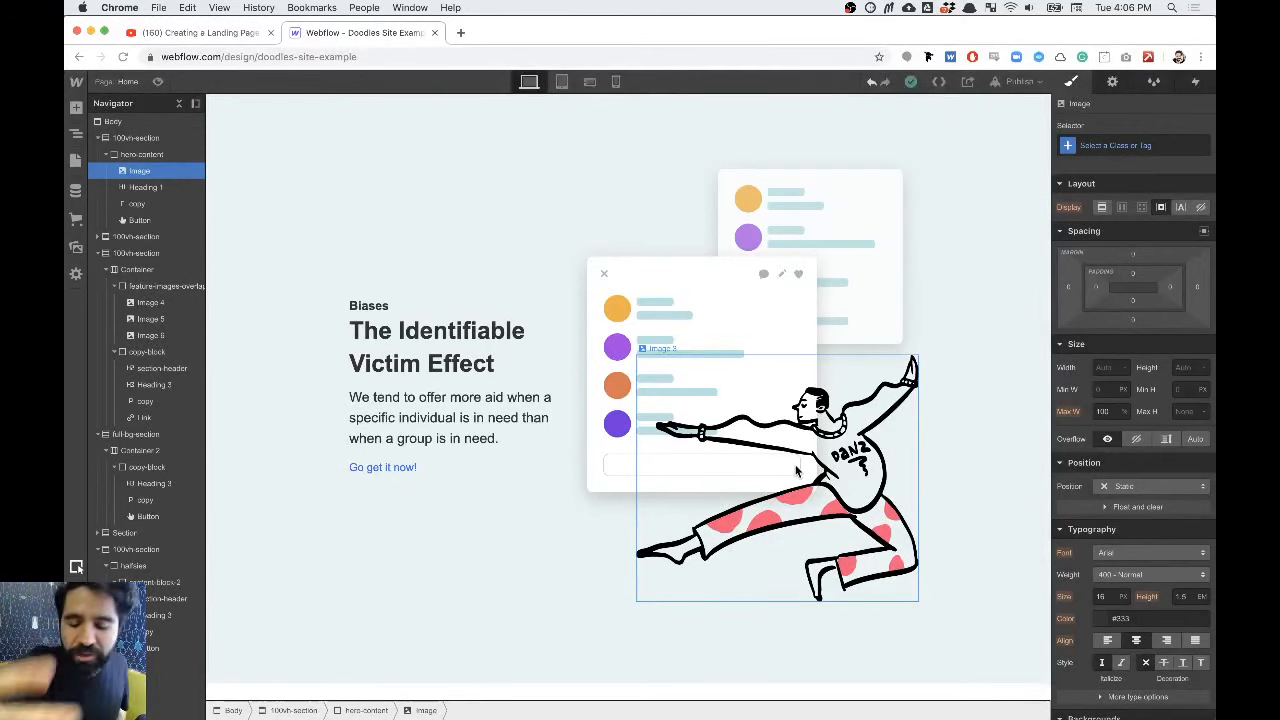
scroll(797, 470, down, 5)
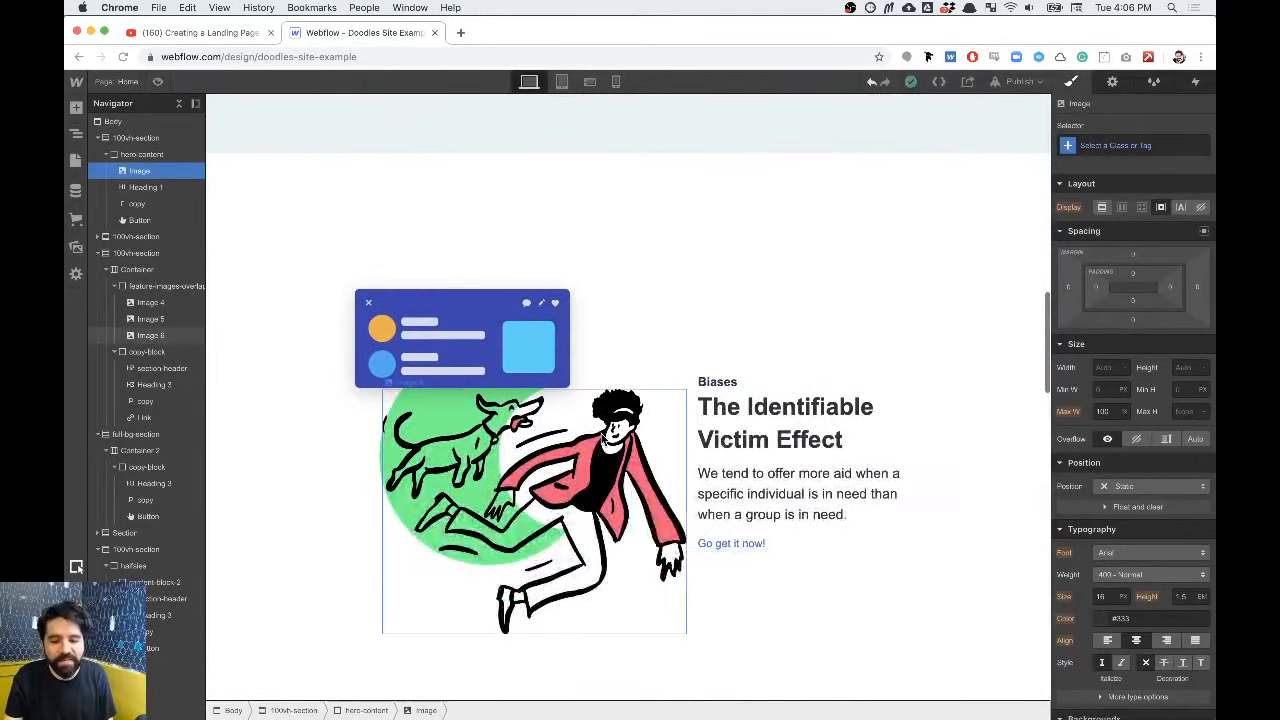
scroll(511, 187, down, 5)
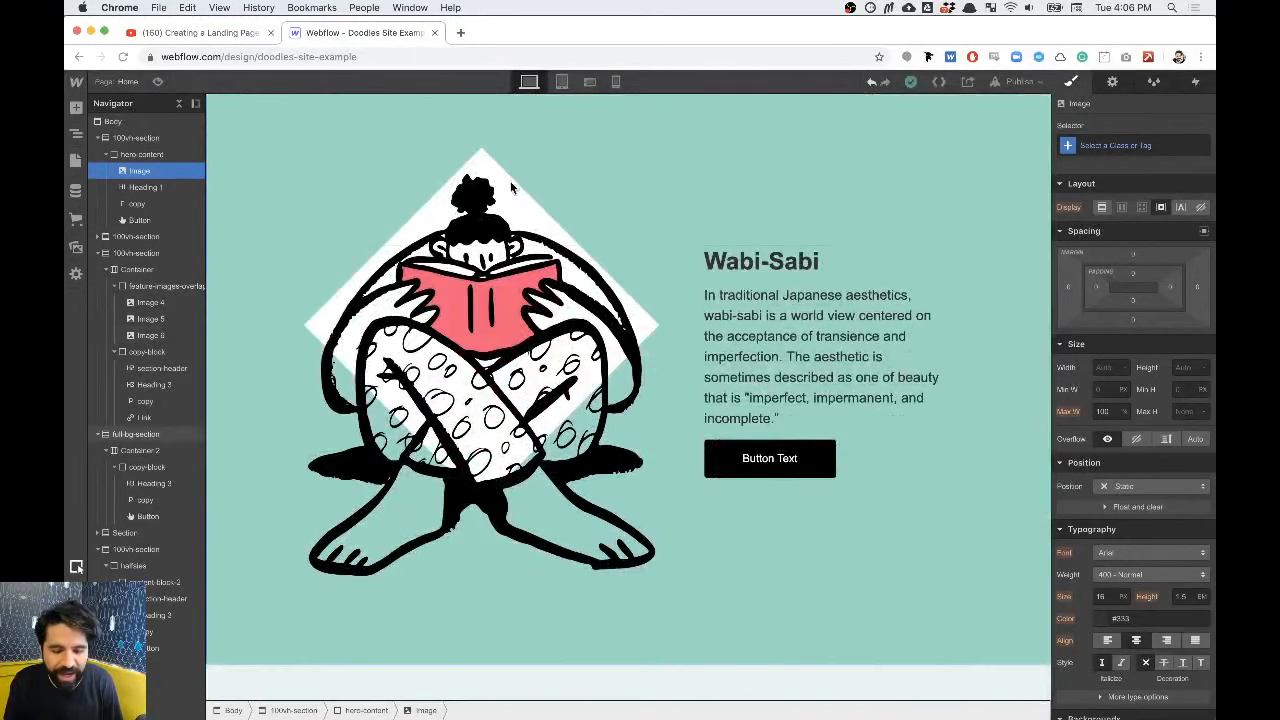
scroll(510, 204, down, 5)
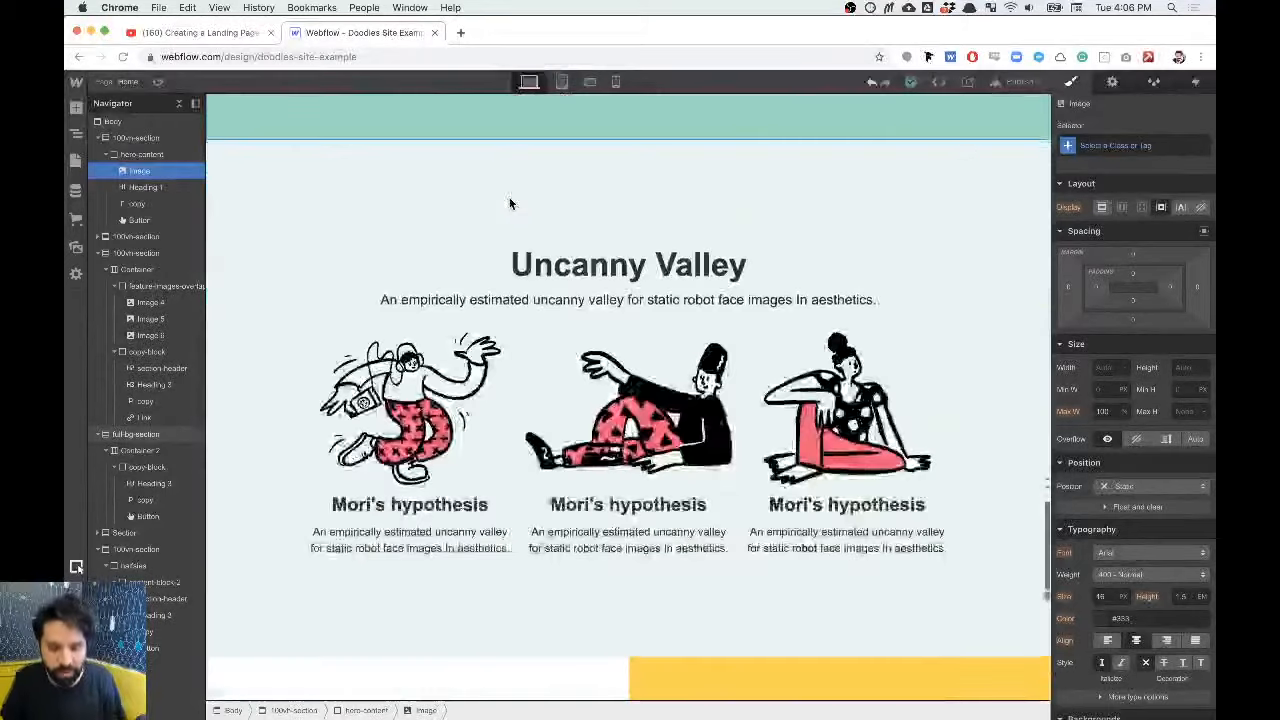
scroll(463, 418, down, 3)
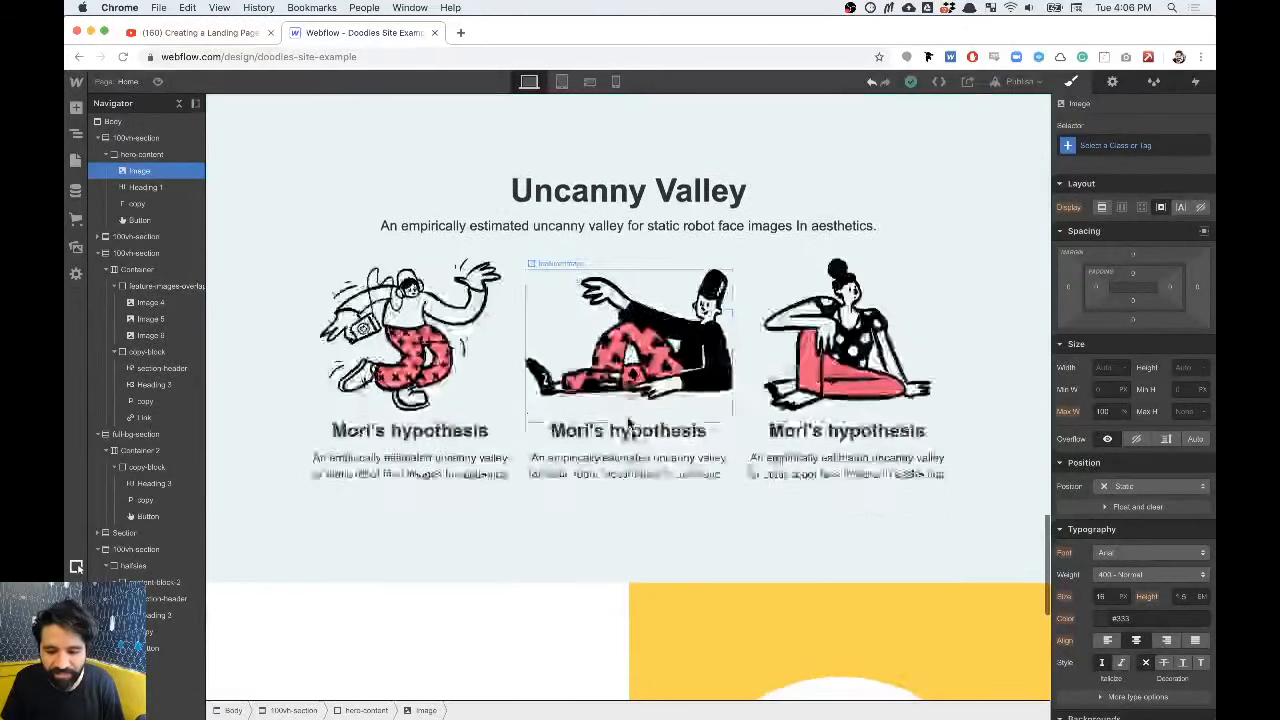
scroll(628, 423, down, 5)
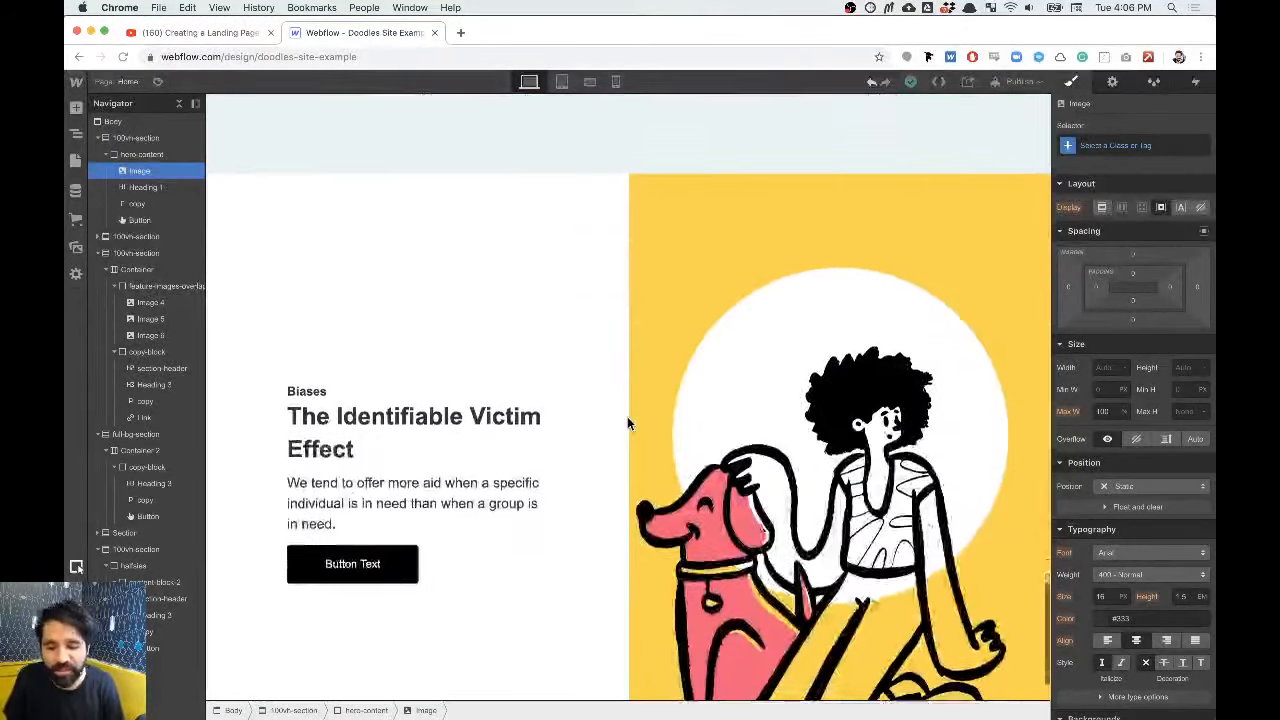
scroll(628, 423, up, 7)
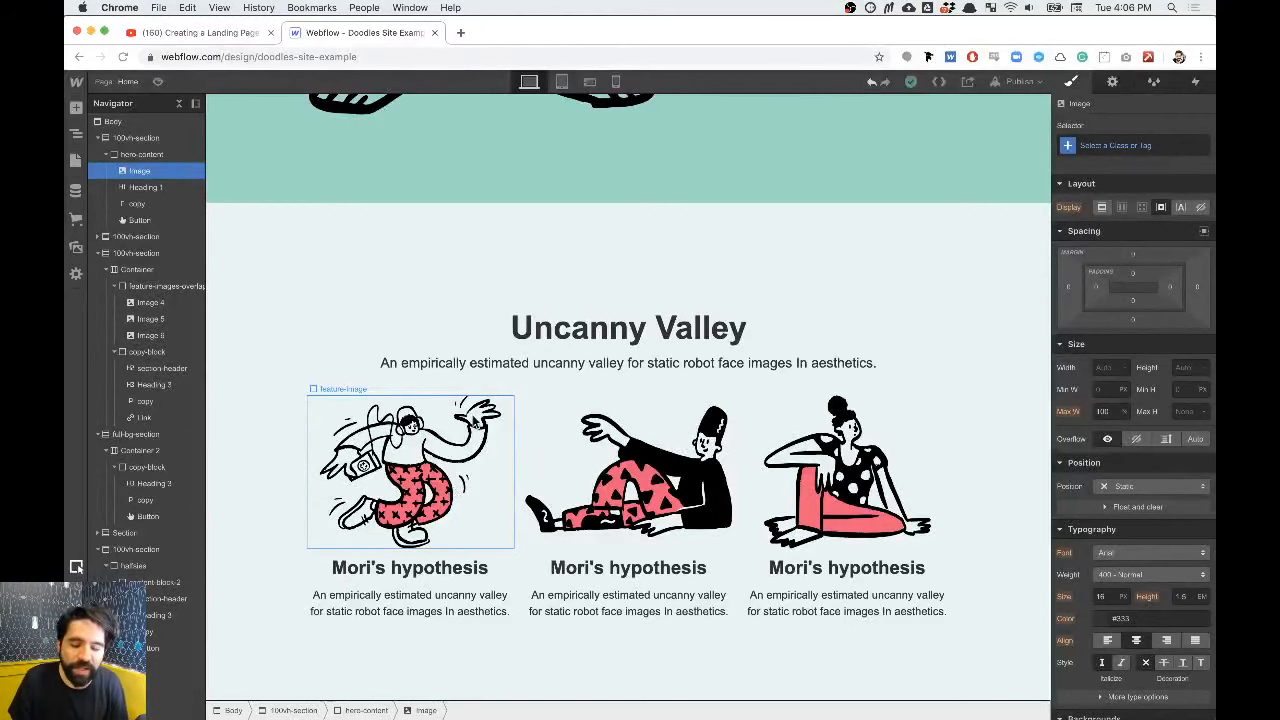
scroll(472, 423, up, 15)
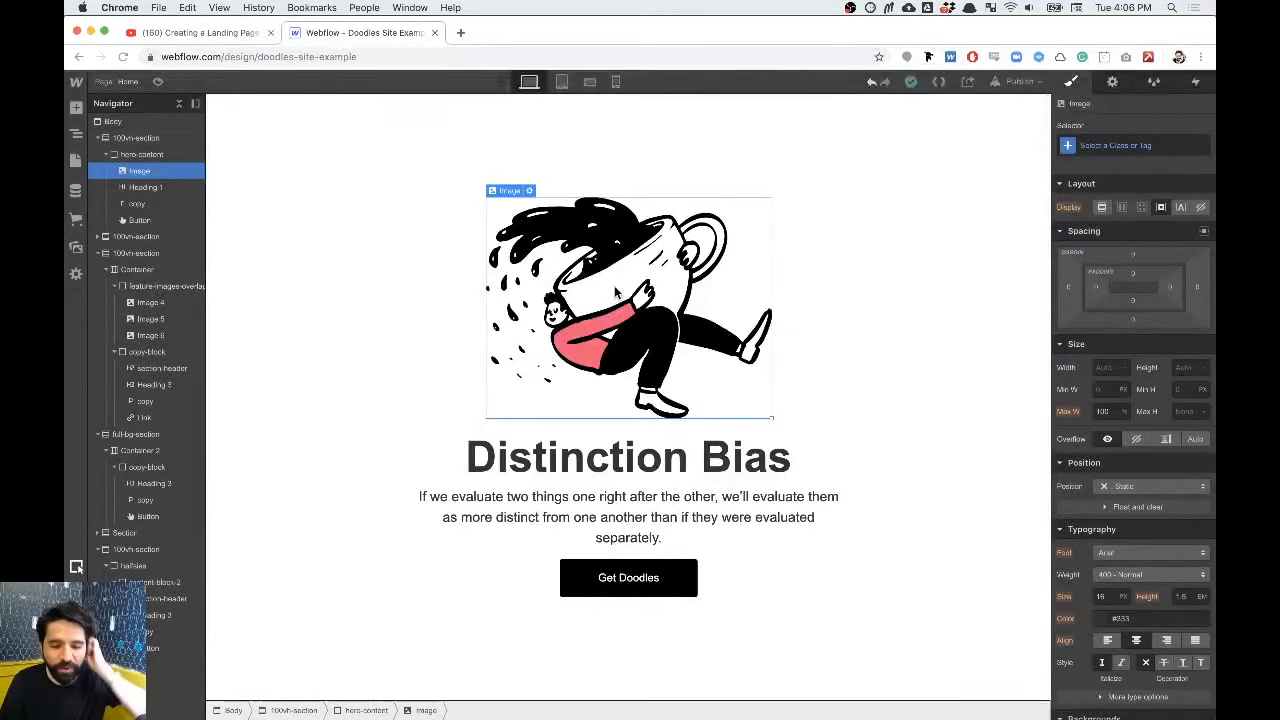
scroll(724, 325, down, 20)
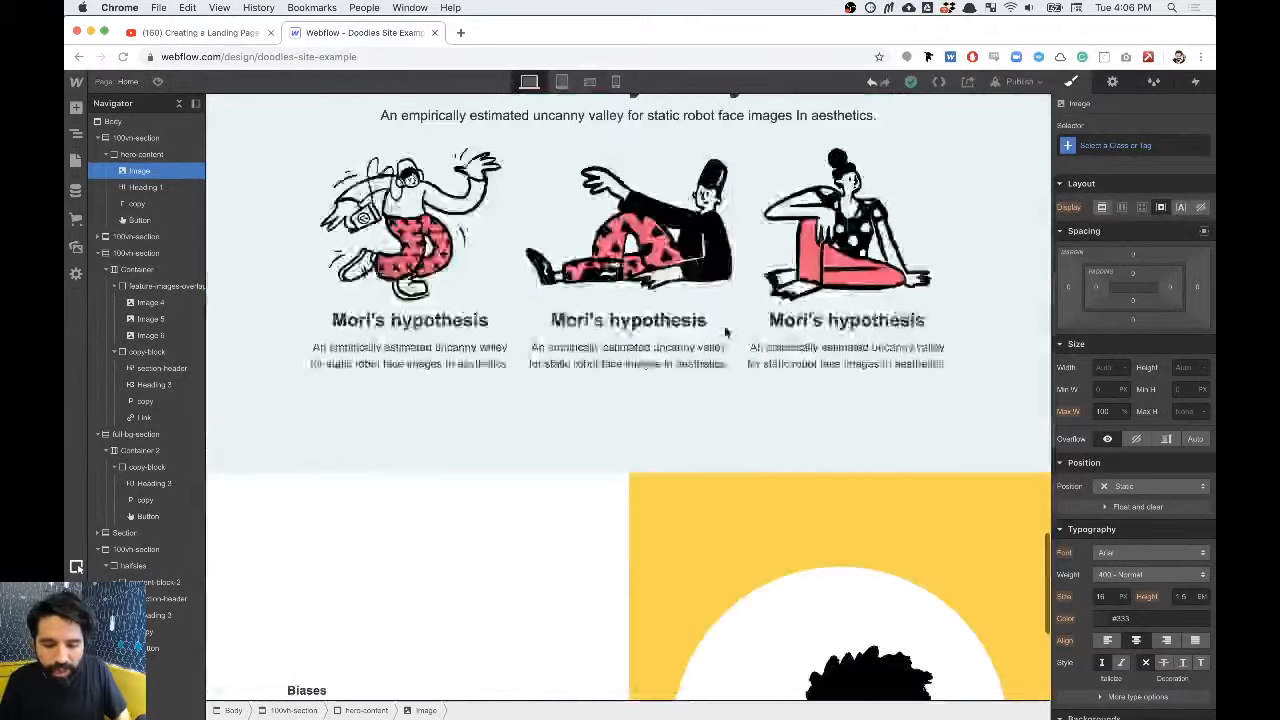
scroll(620, 420, up, 3)
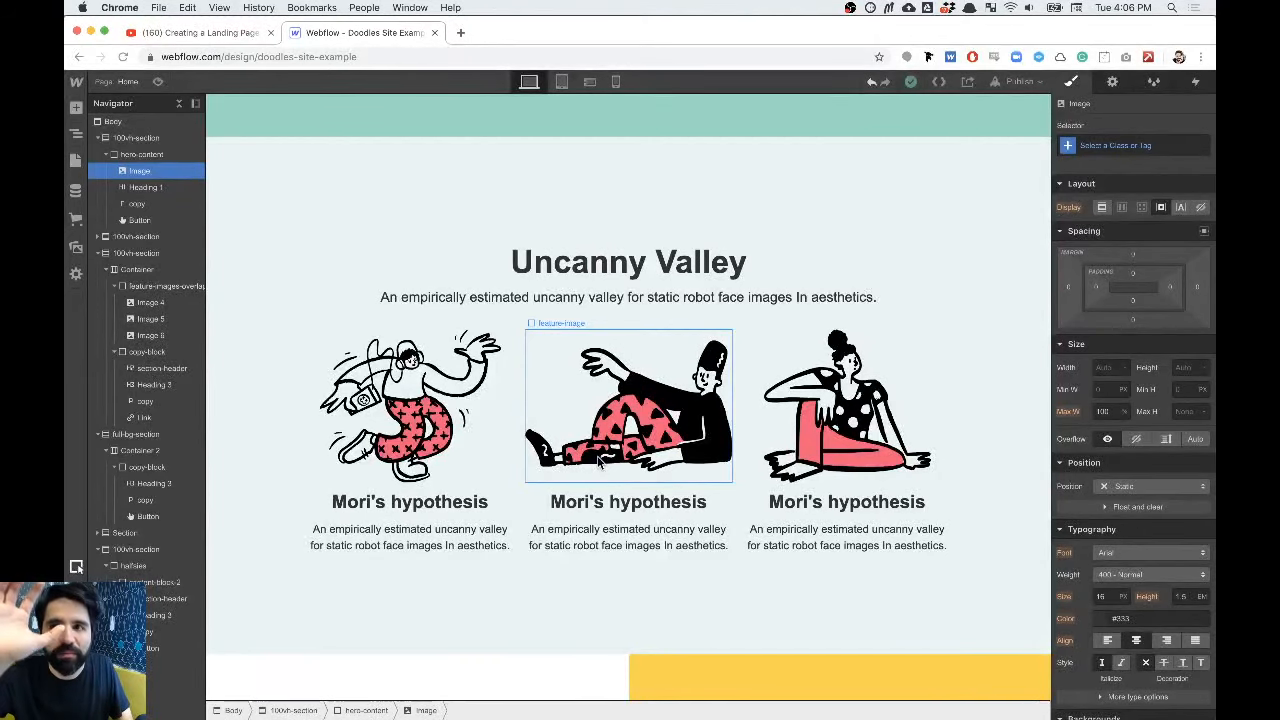
scroll(599, 462, up, 12)
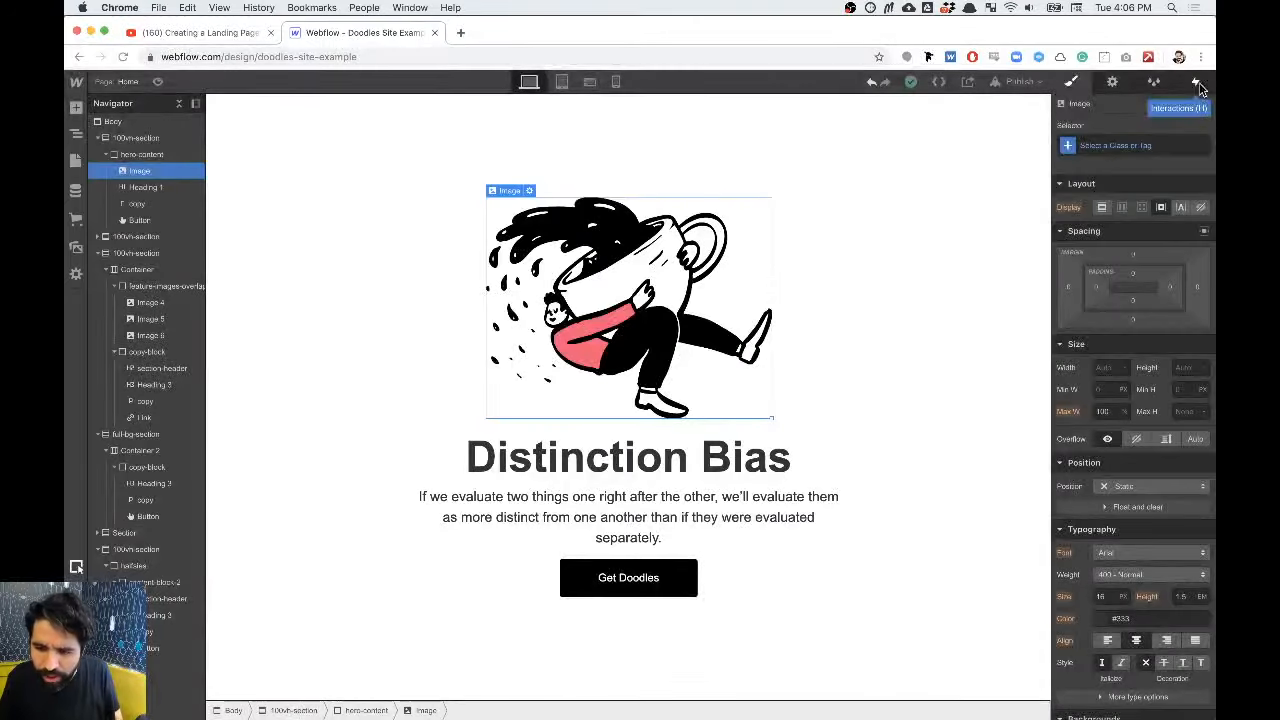
Step: Add a While page is scrolling page trigger with Play Scroll Animation as its action
click(1159, 101)
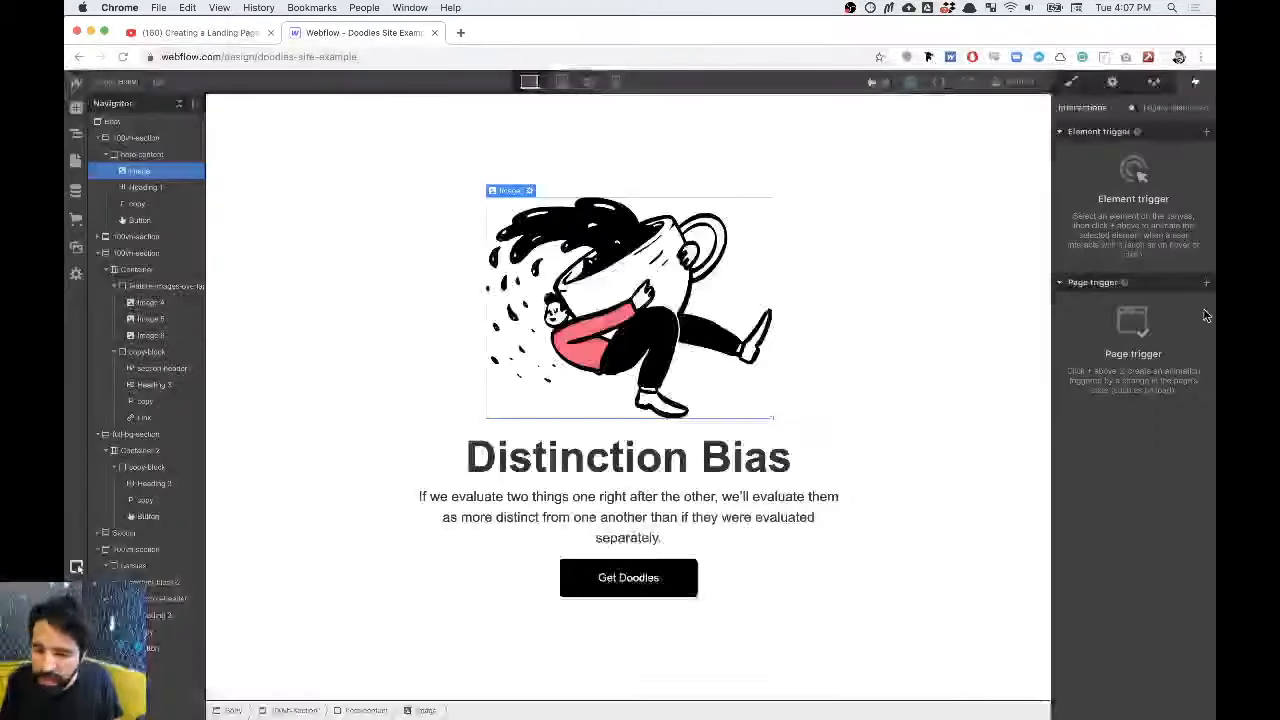
click(1176, 105)
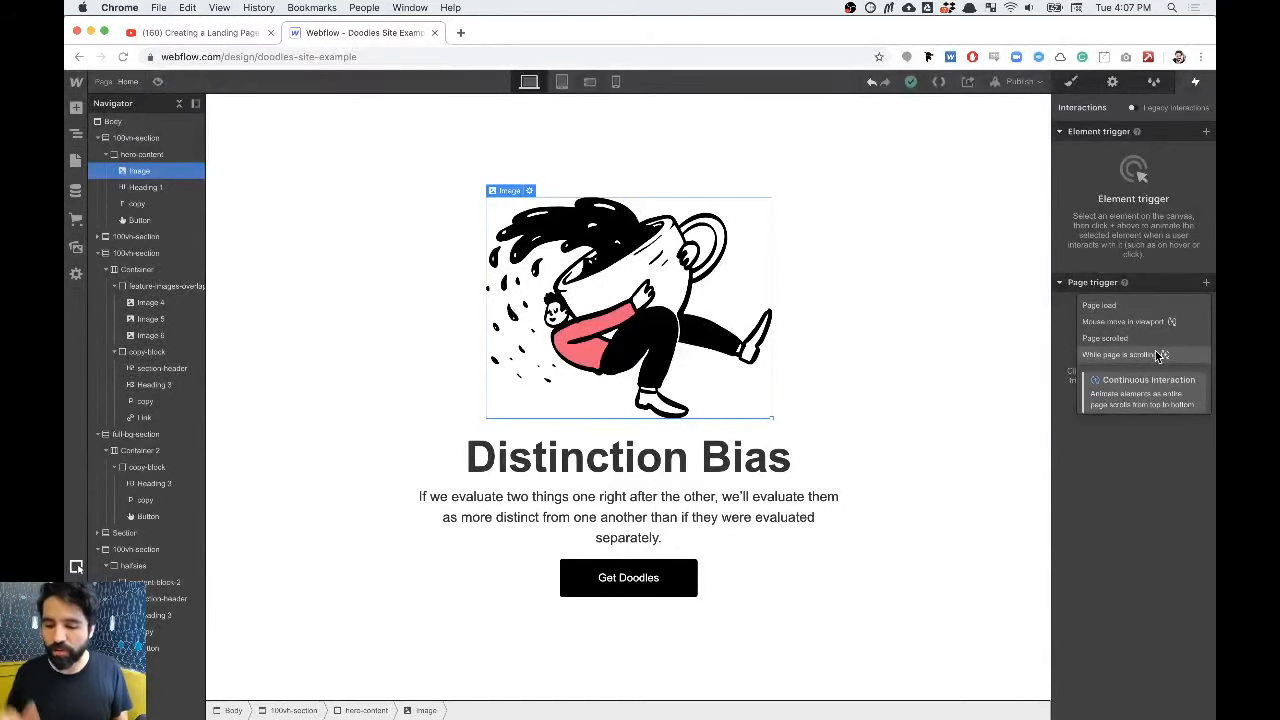
click(1155, 354)
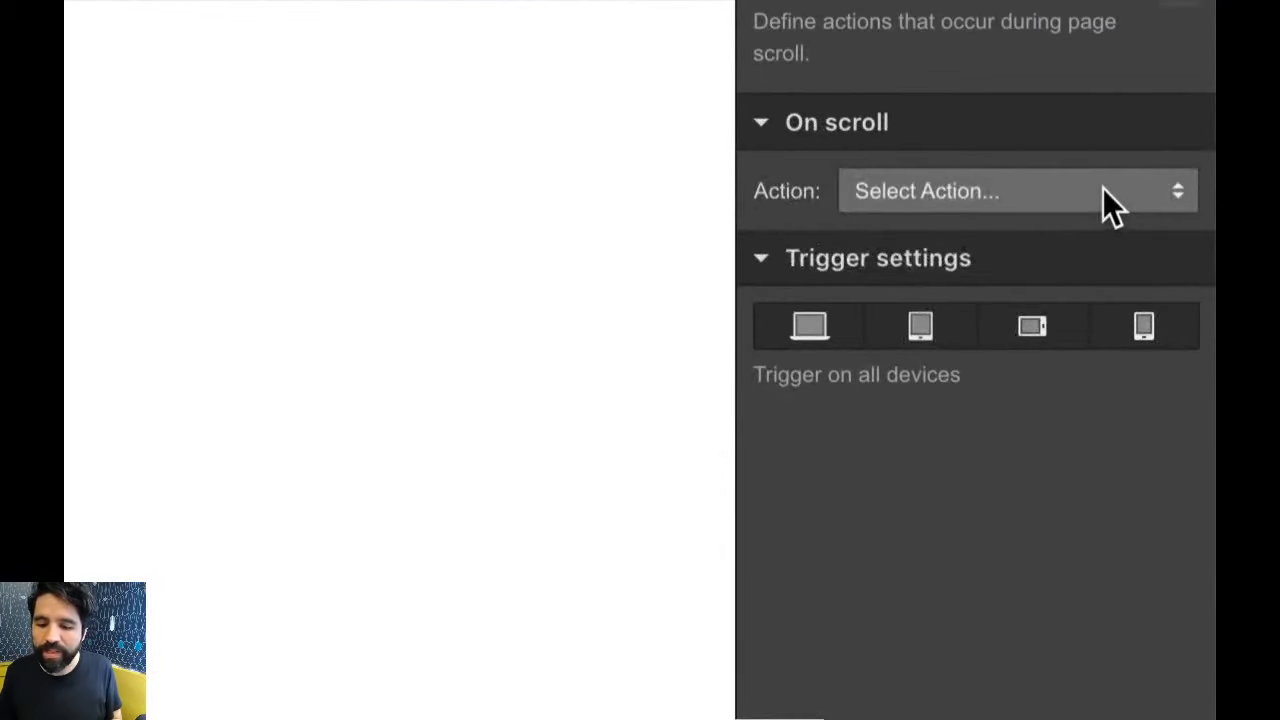
click(1103, 188)
click(1065, 280)
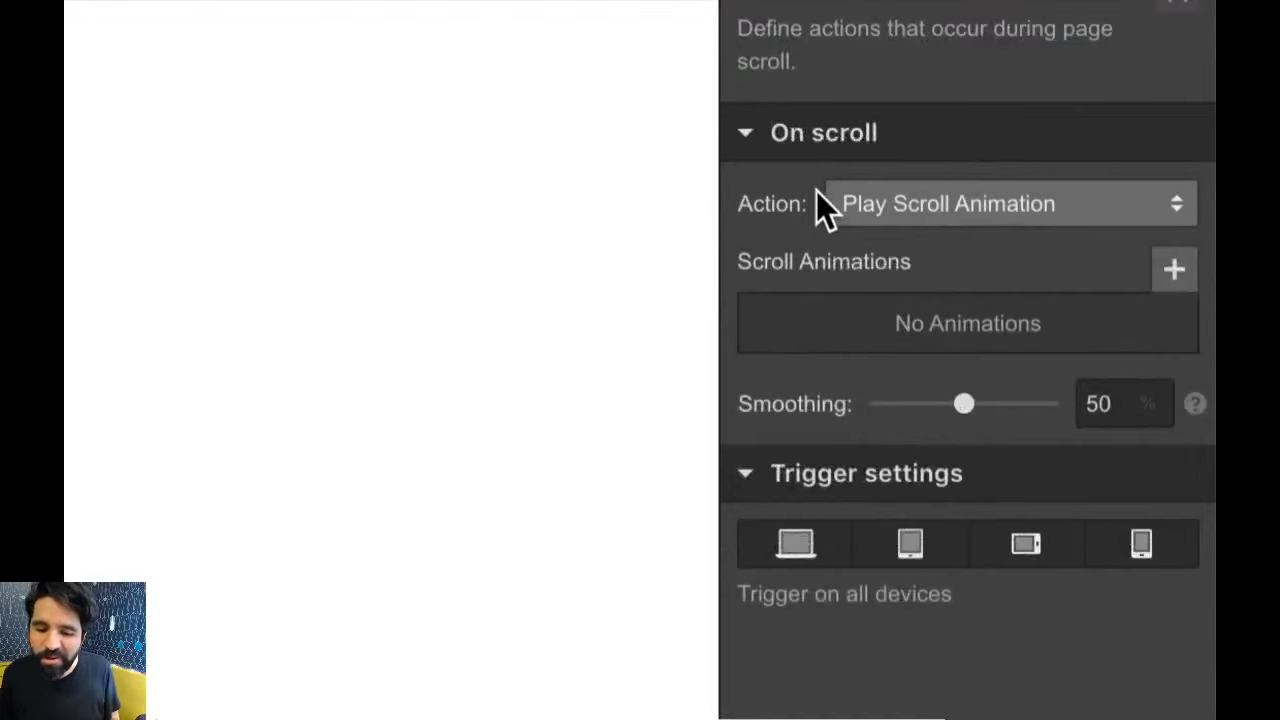
Step: Keep Play Scroll Animation as the trigger's action and create a new scroll animation with its default name
click(884, 201)
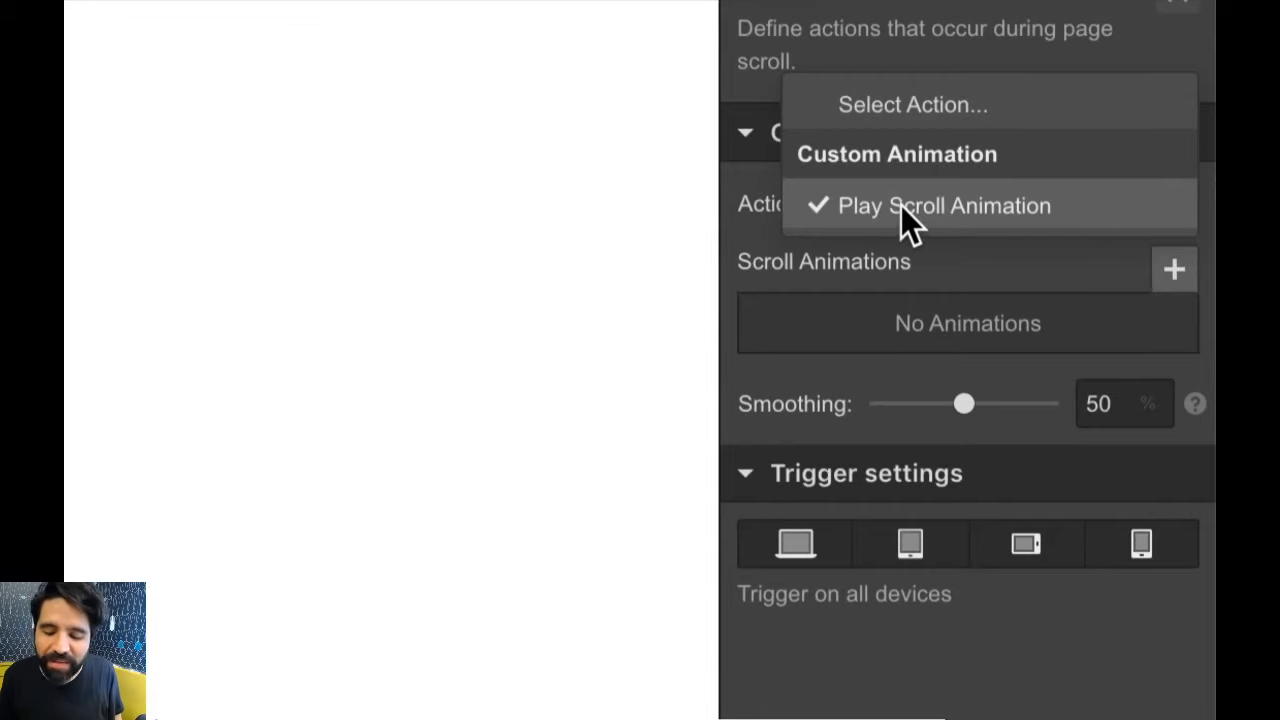
click(901, 205)
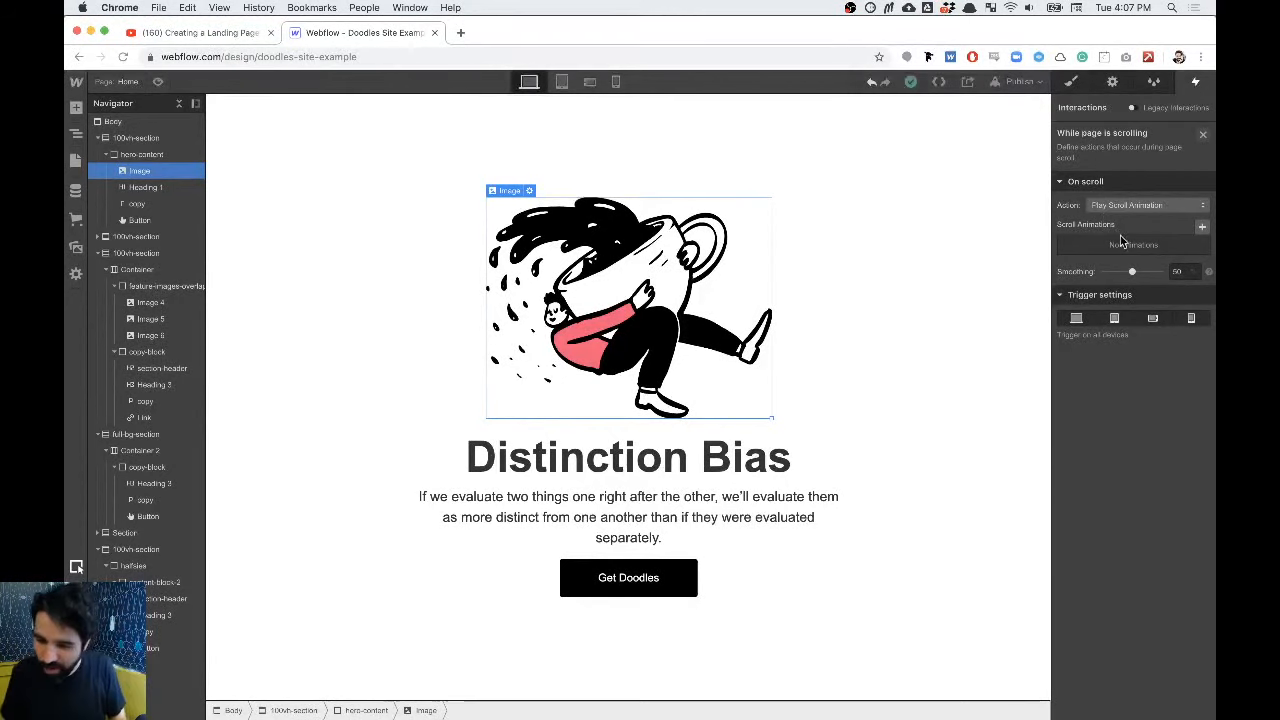
click(1203, 226)
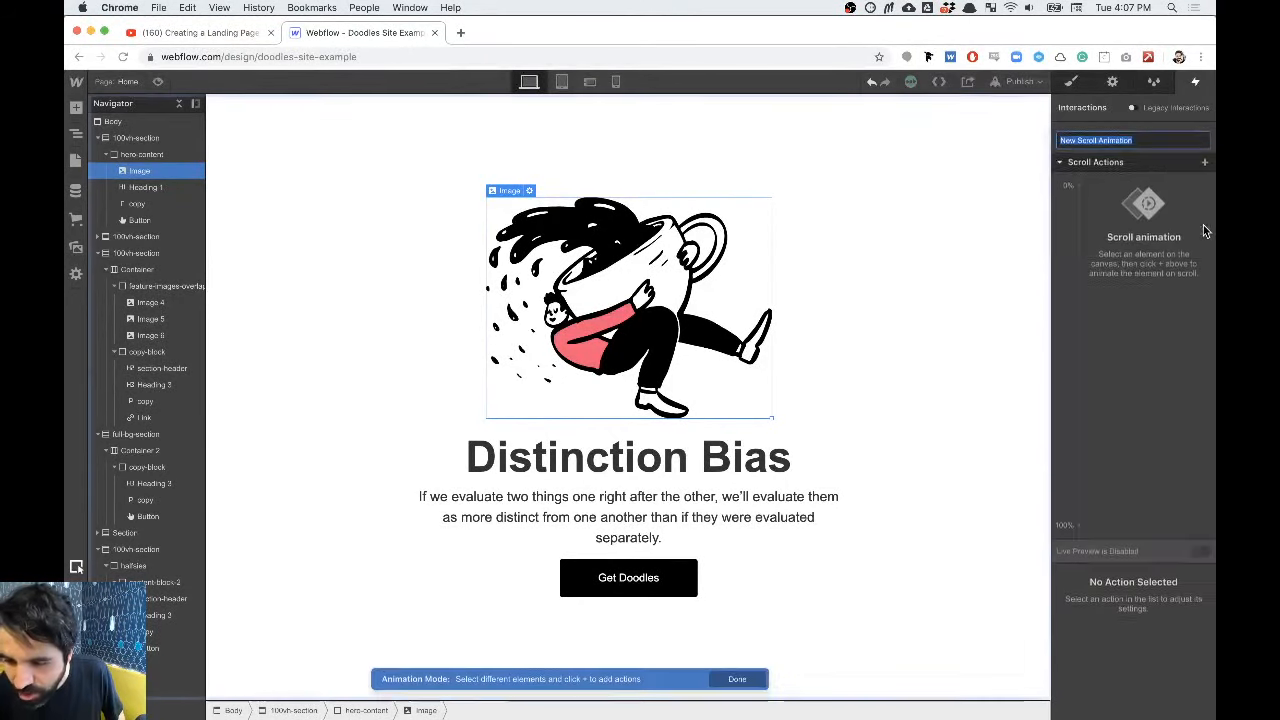
click(1114, 205)
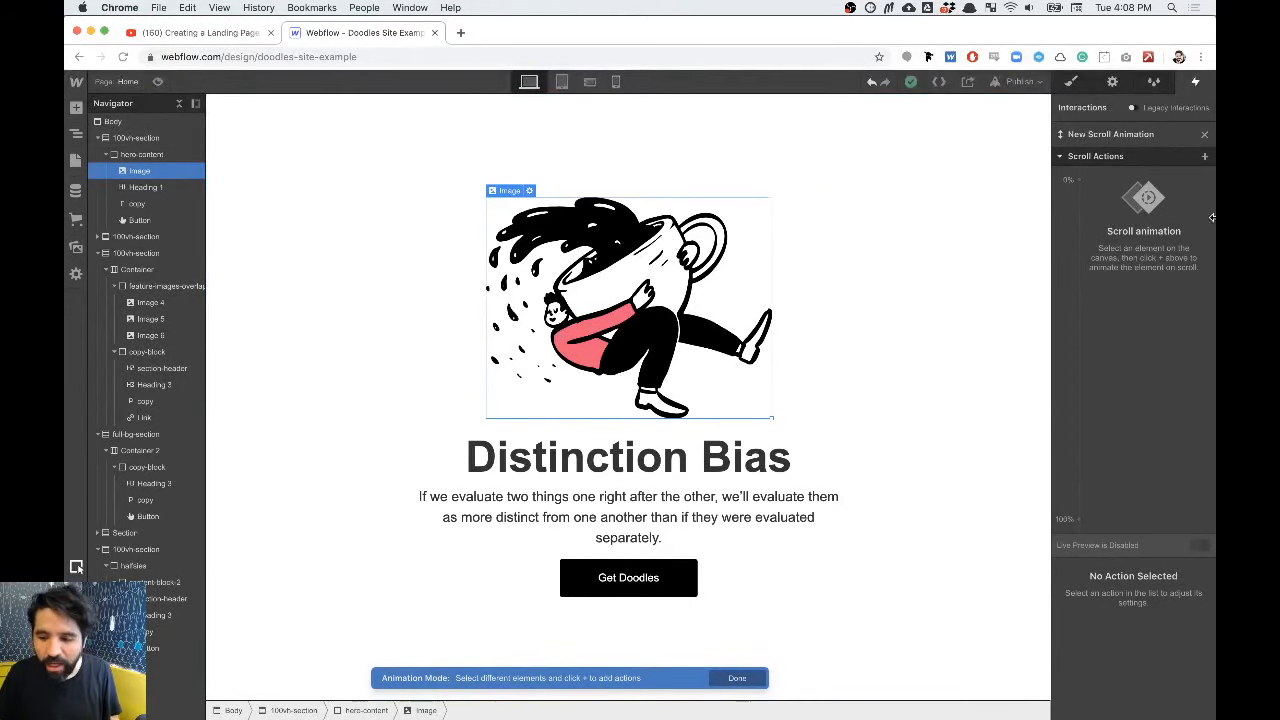
Step: Add a Rotate scroll action to the hero image and set its 0% keyframe to -20 degrees on the Z axis
click(1205, 157)
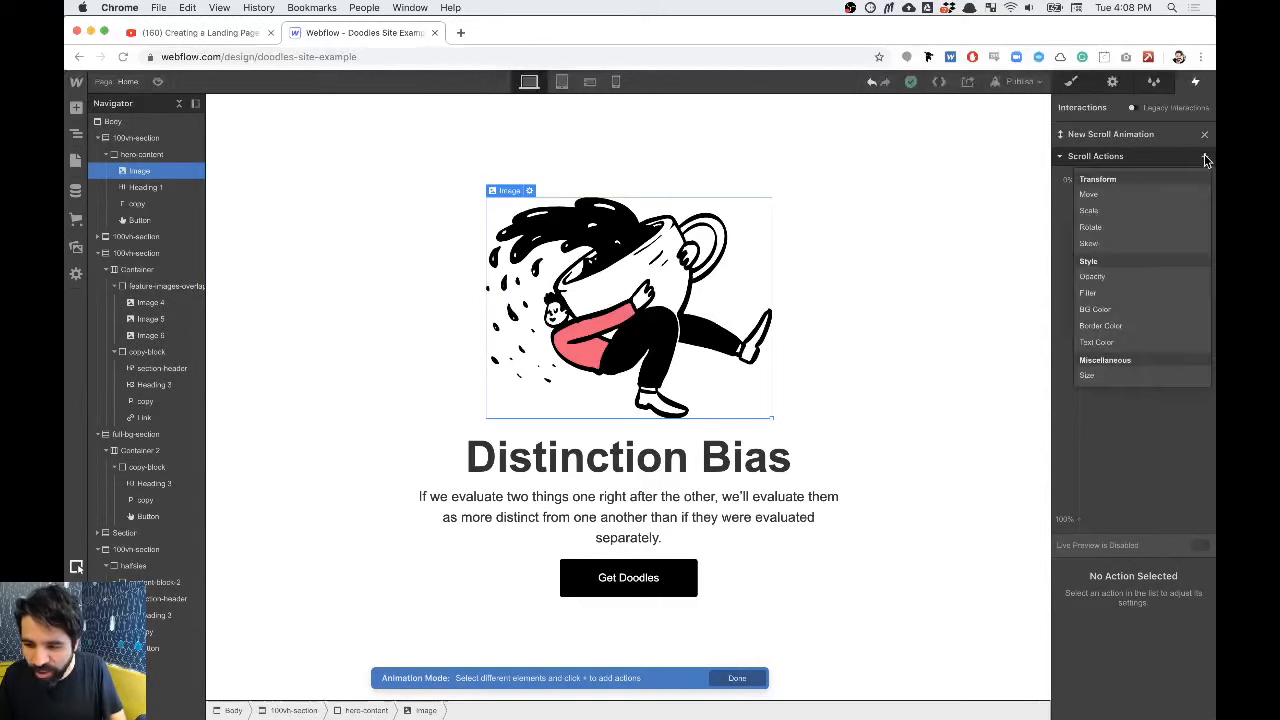
click(1164, 226)
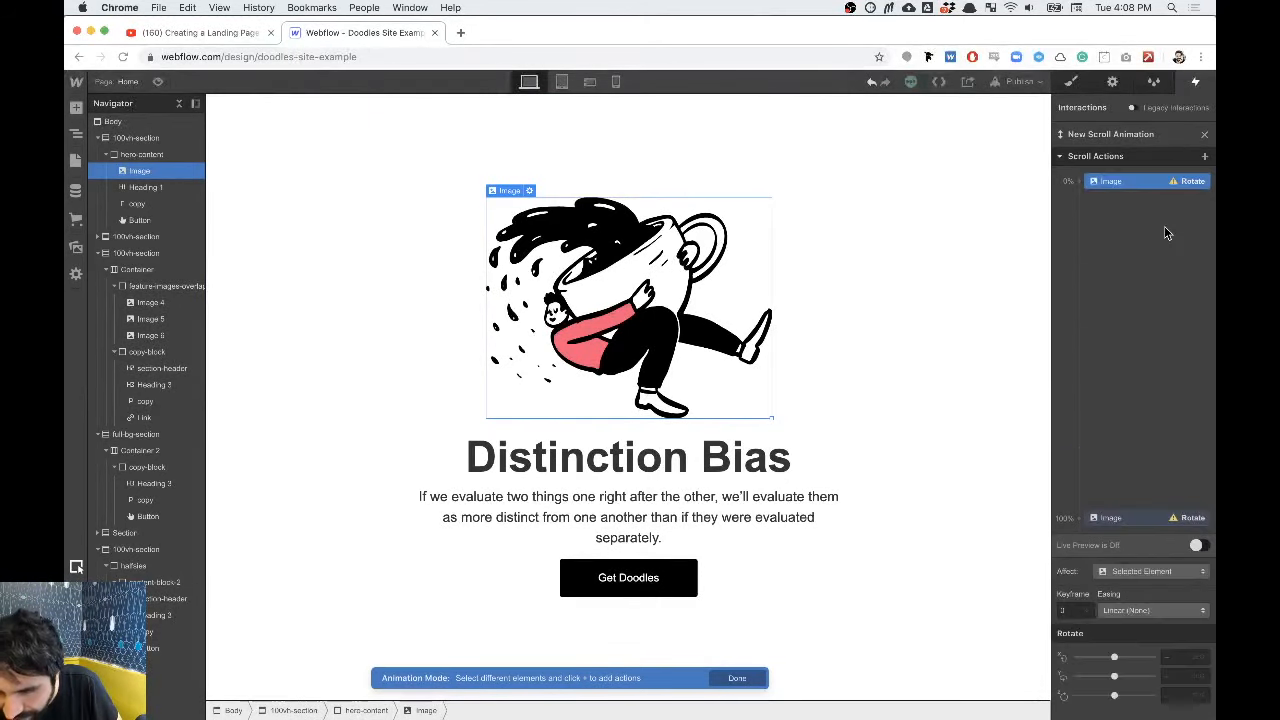
click(1176, 694)
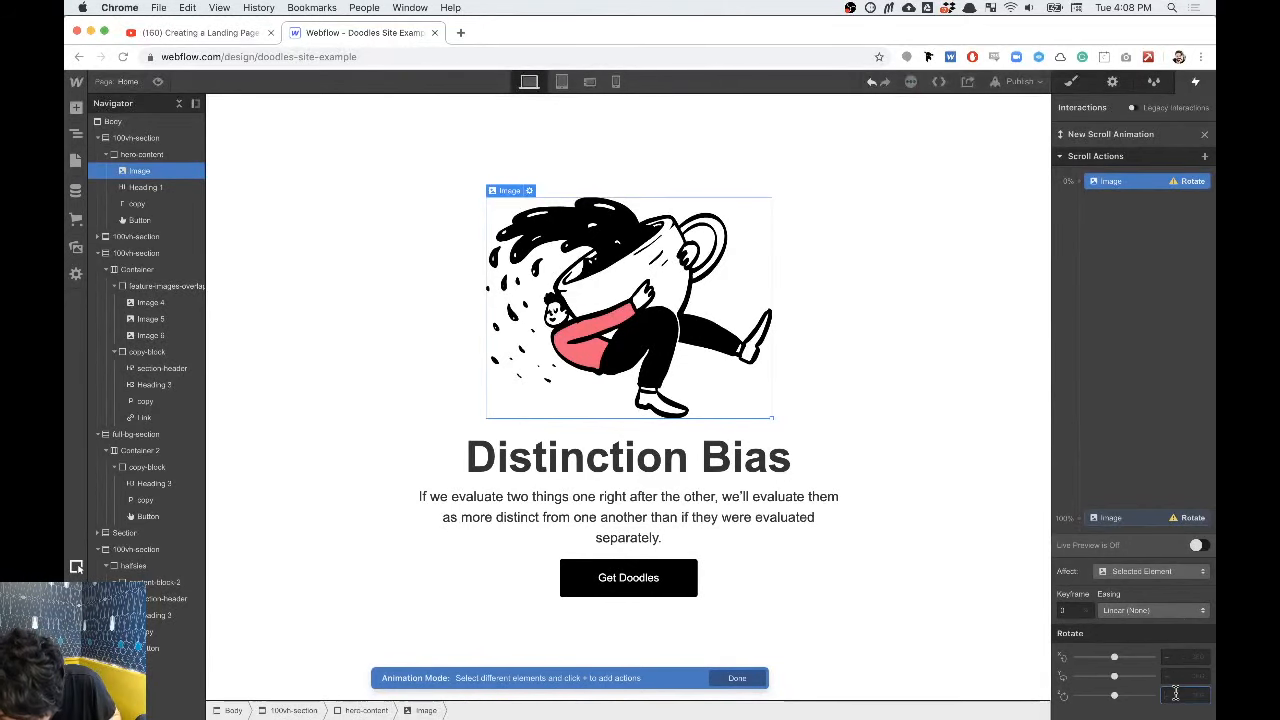
key(ctrl+Down)
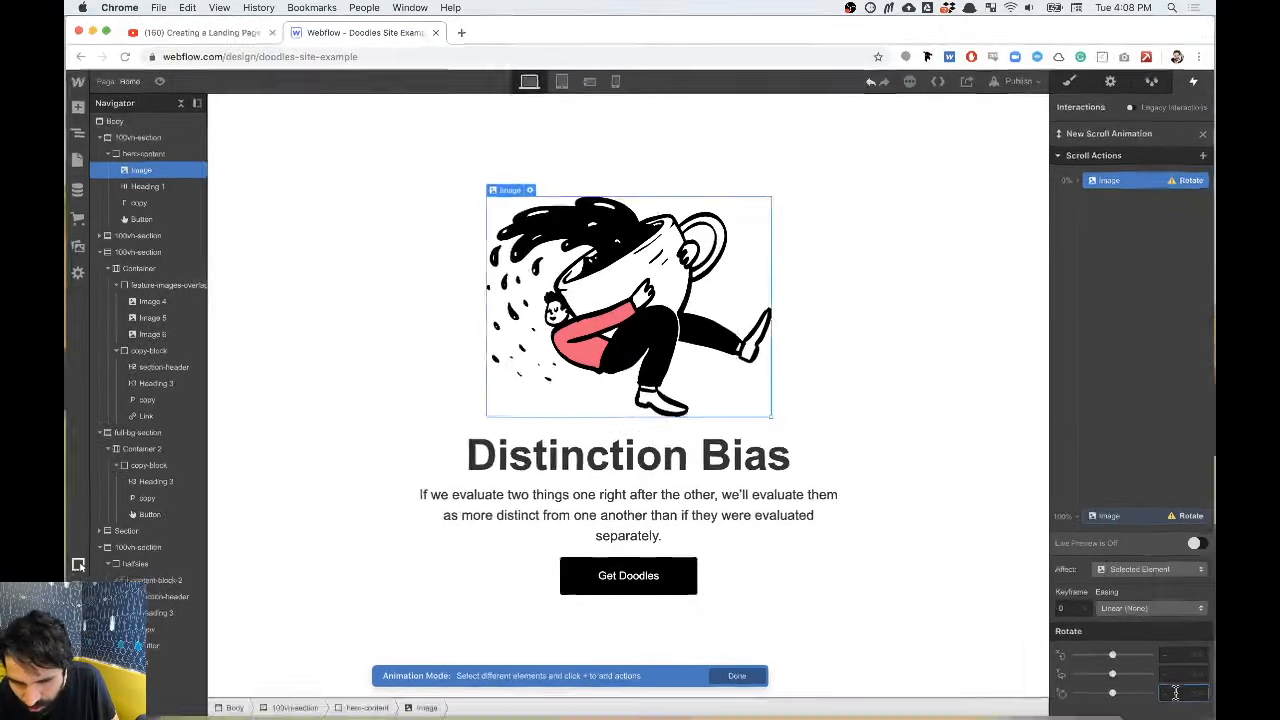
click(1115, 613)
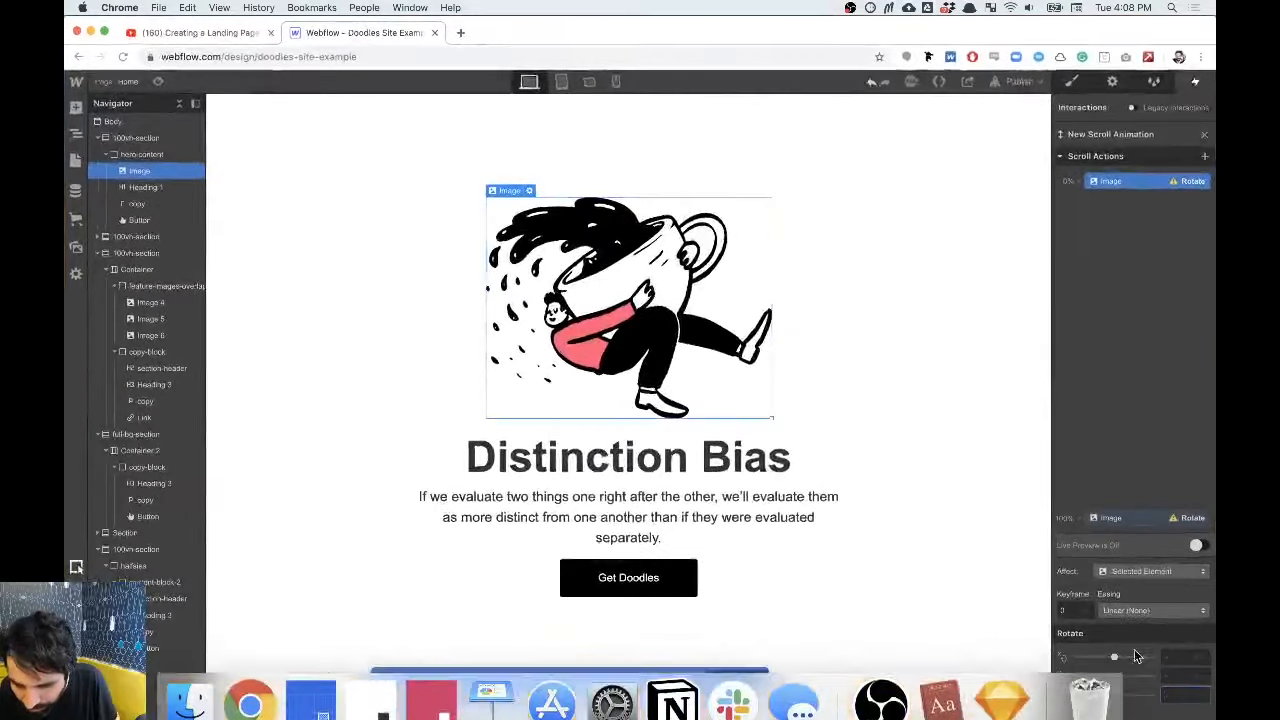
text(20)
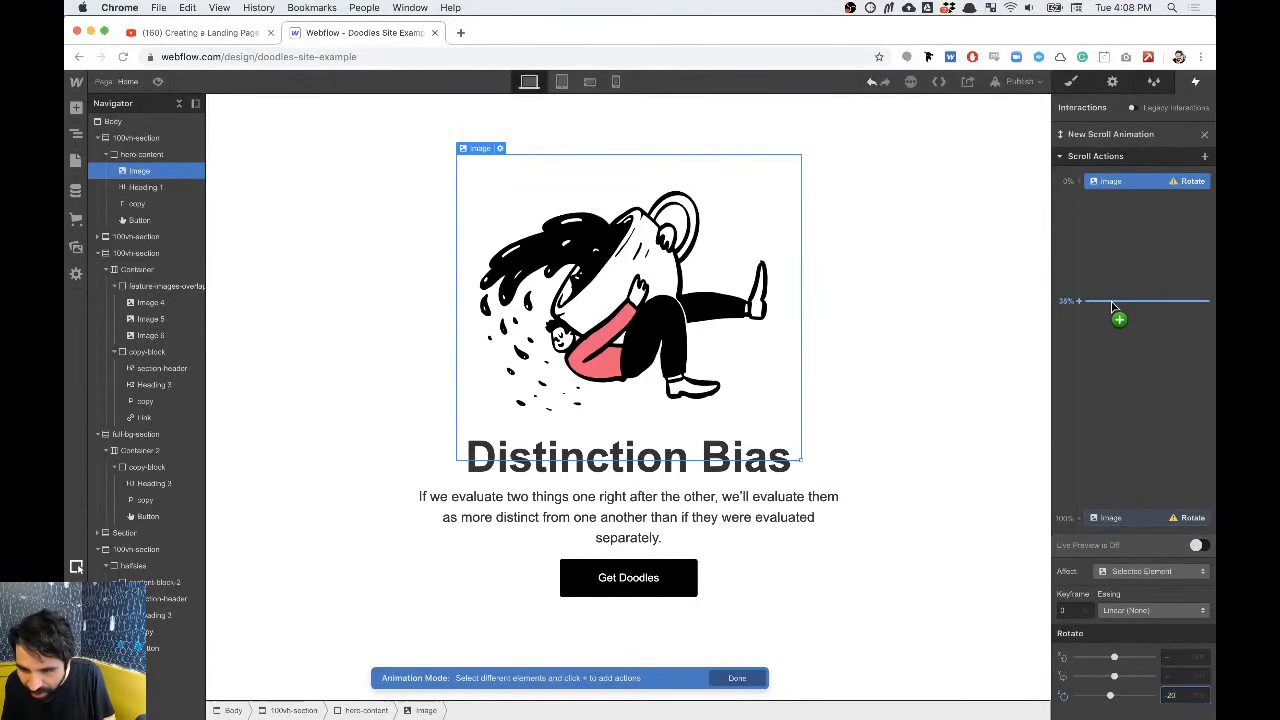
Step: Add a Rotate keyframe at 37% with a Z rotation of 0 degrees and delete the 100% Rotate keyframe
click(1115, 308)
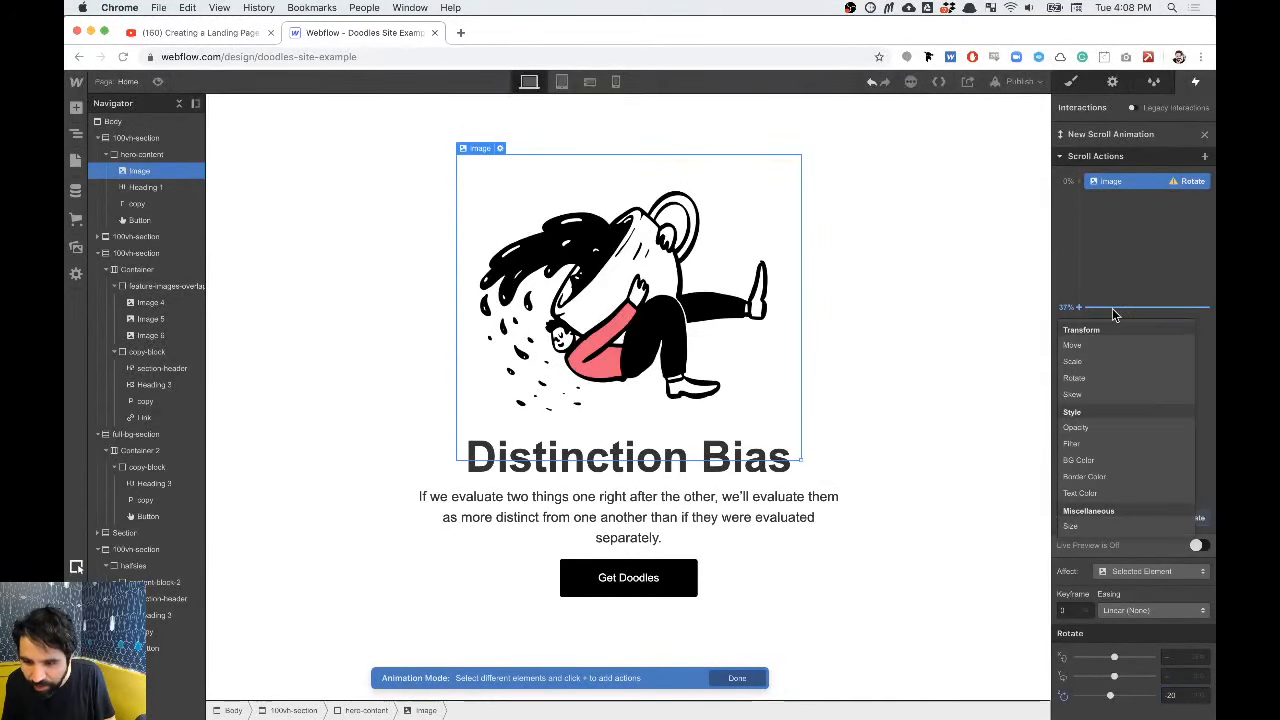
click(1112, 377)
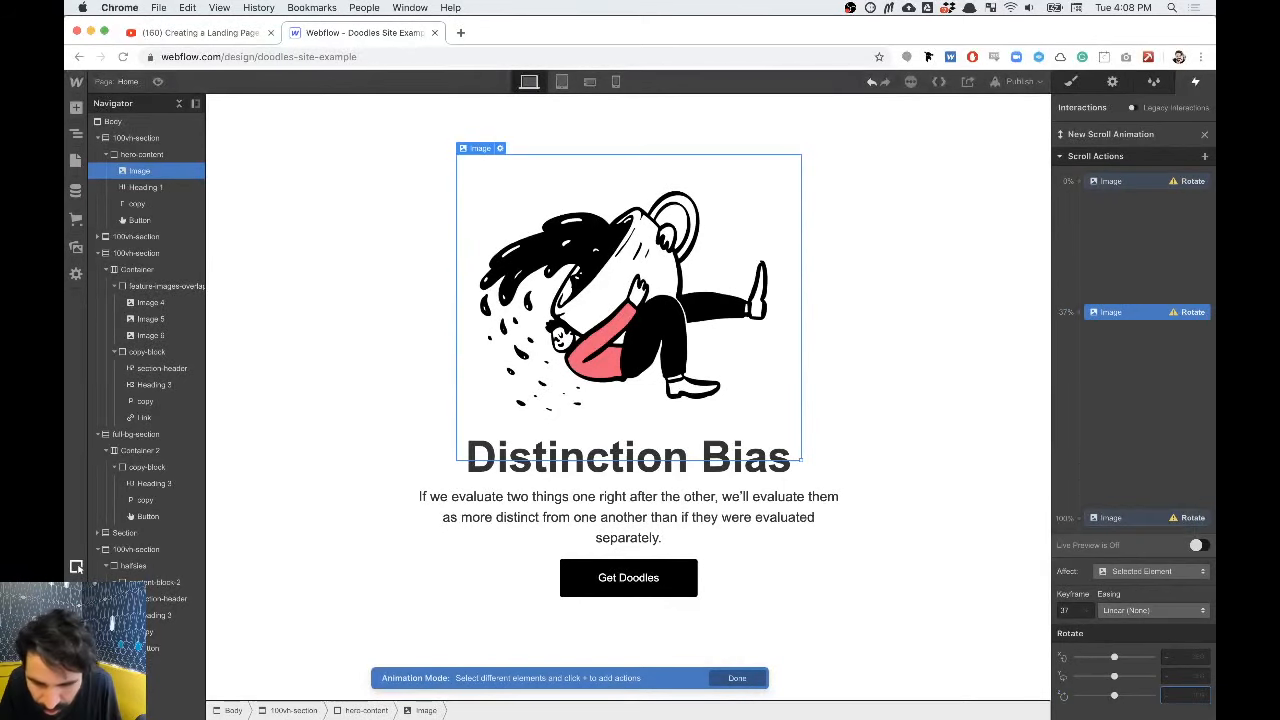
text(0)
key(Return)
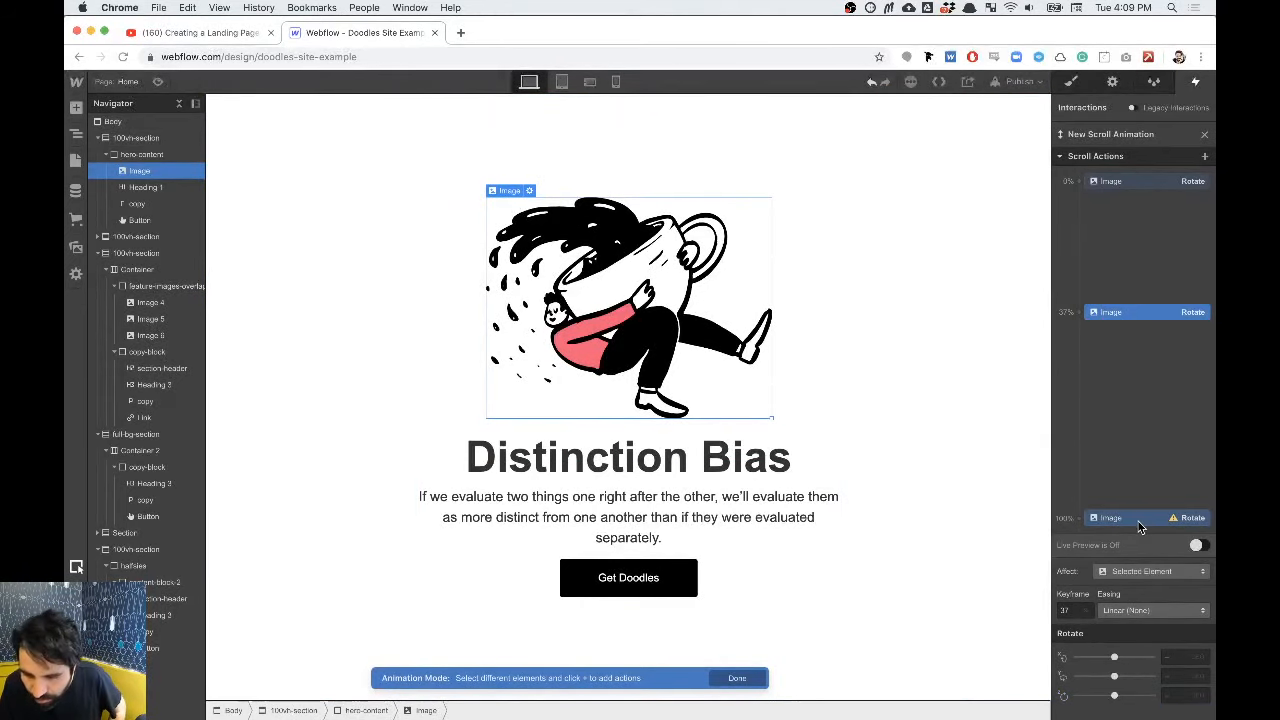
key(Delete)
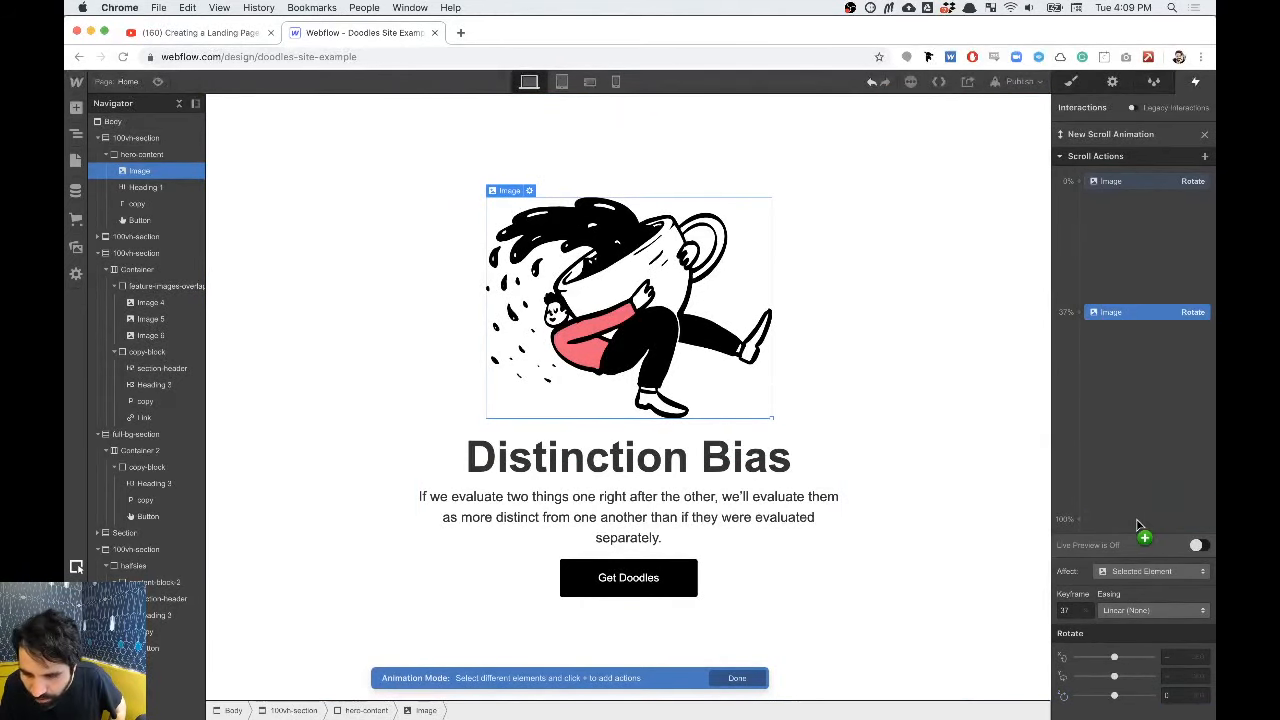
Step: Compare the hero image's 0% and 37% Rotate keyframes and check the rotation in Live Preview while scrolling the page
click(1133, 188)
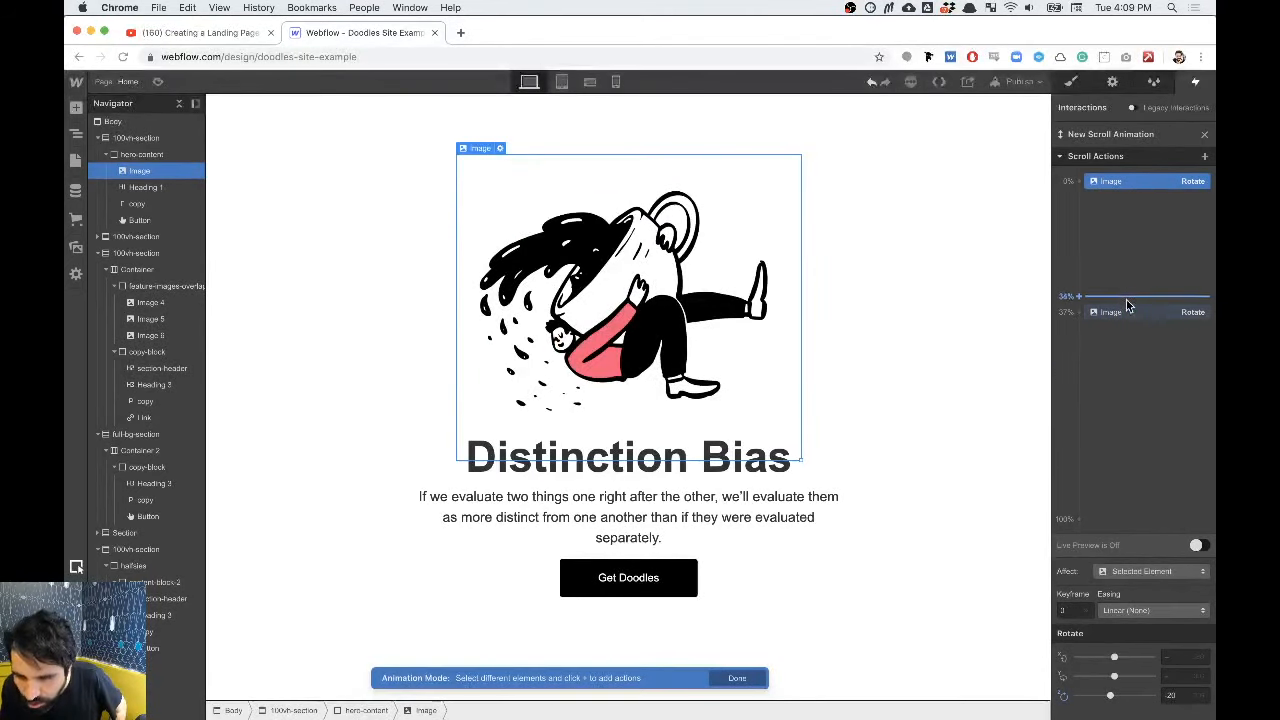
click(1127, 311)
click(1198, 545)
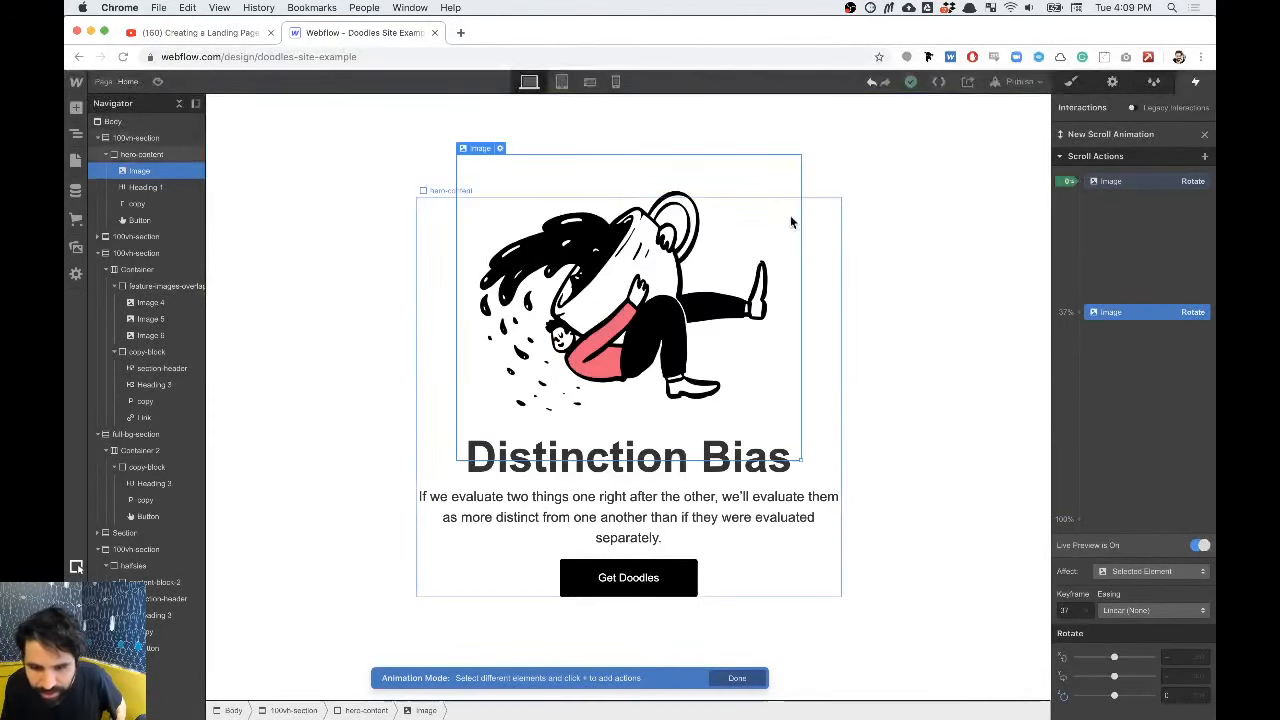
scroll(826, 240, down, 3)
scroll(826, 240, up, 2)
scroll(826, 240, down, 1)
scroll(826, 240, up, 2)
scroll(826, 240, down, 2)
scroll(826, 240, up, 3)
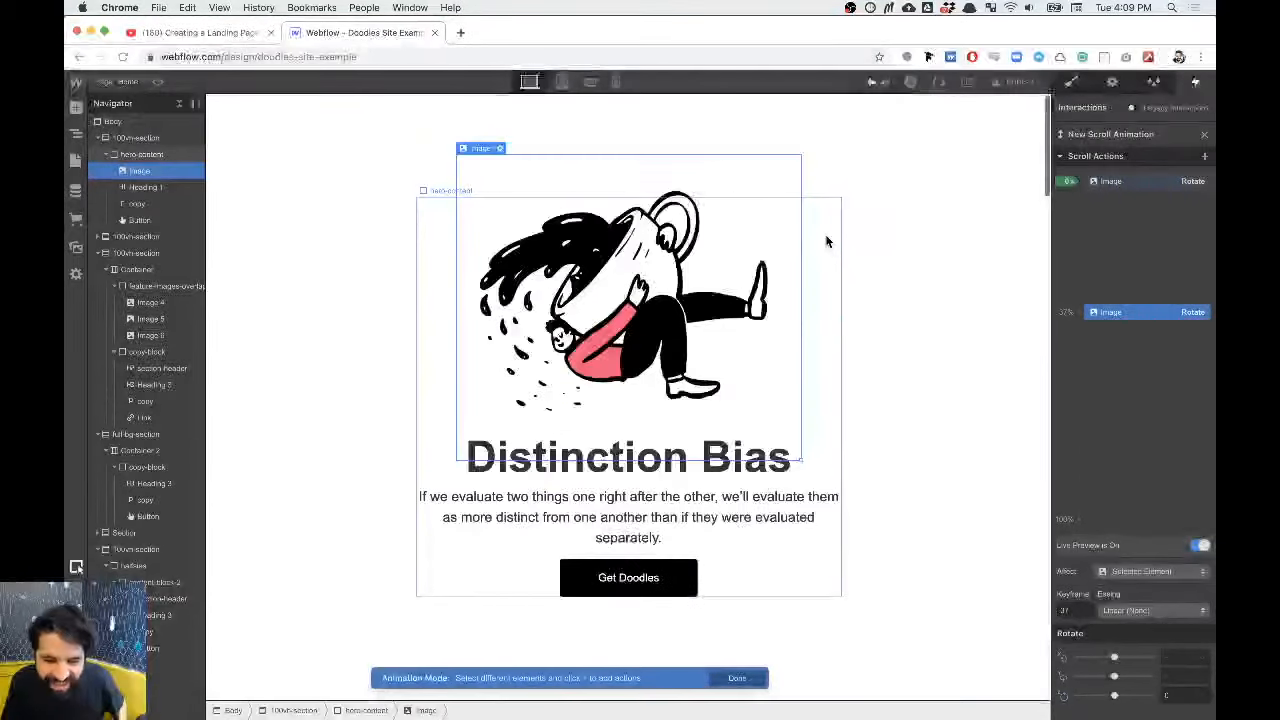
Step: Set the 37% Rotate keyframe to 20 degrees on the Z axis and turn on Live Preview
click(1122, 314)
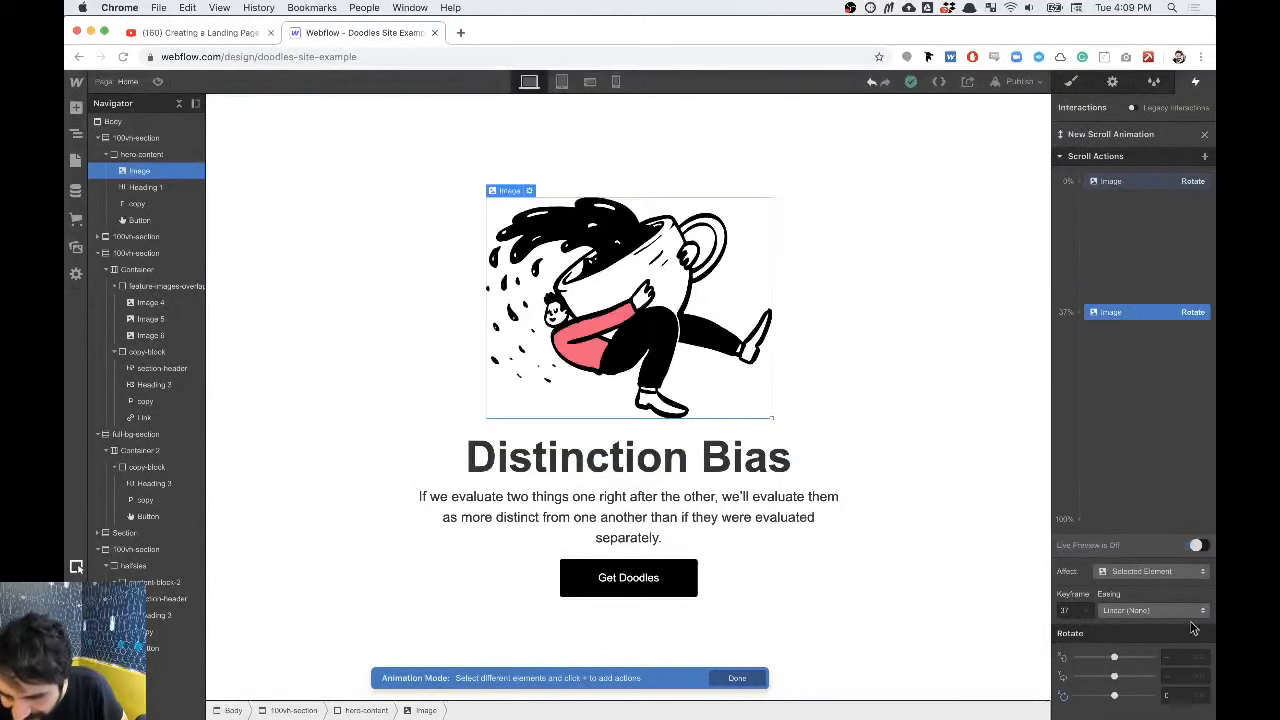
click(1181, 679)
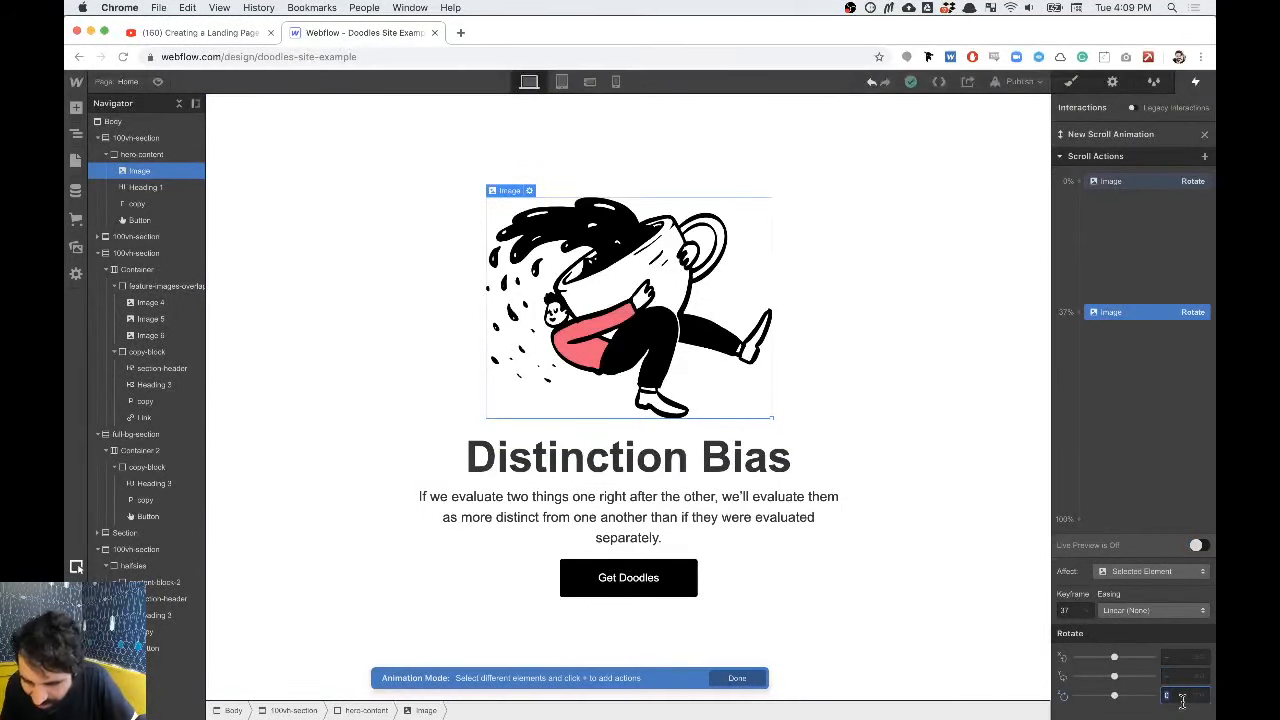
text(20)
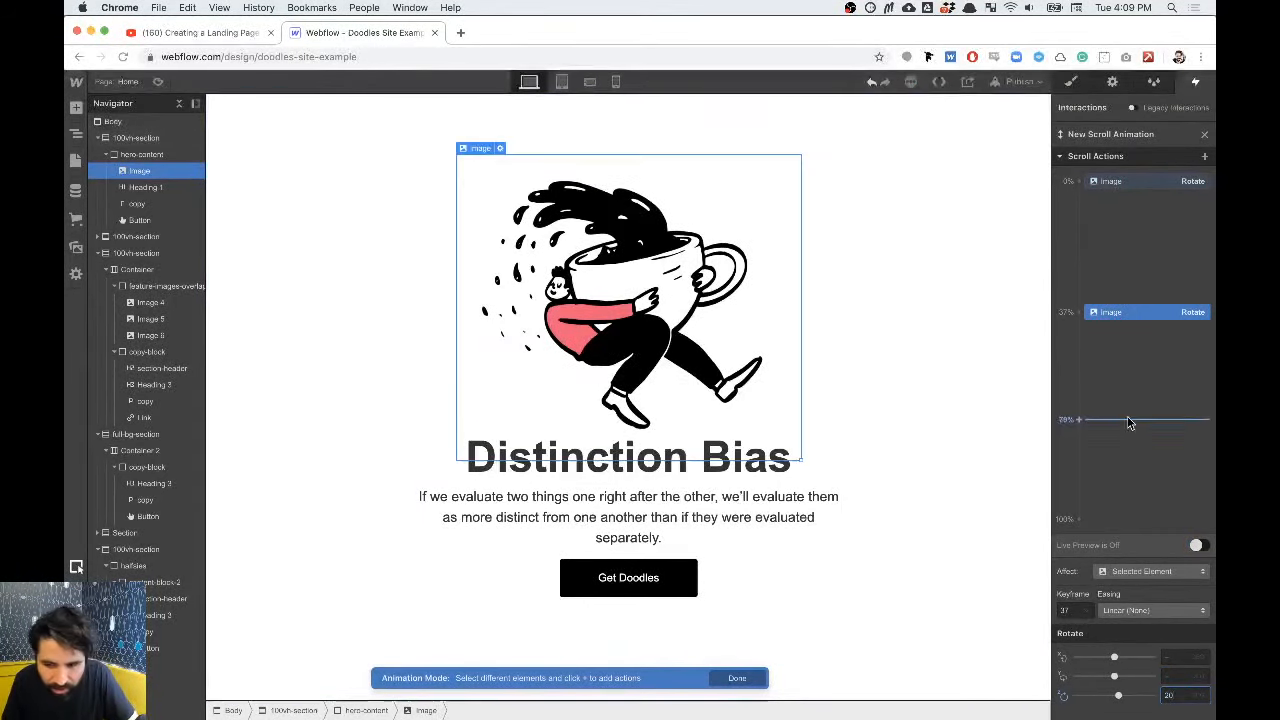
click(1198, 546)
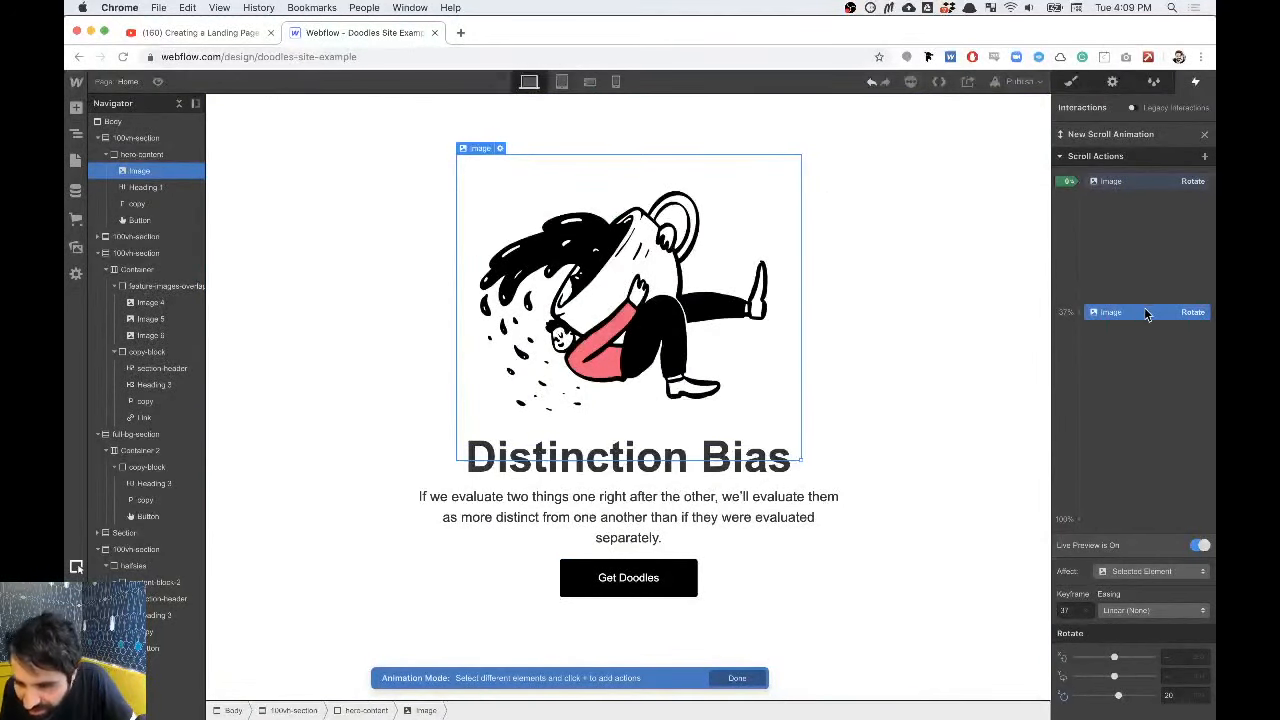
Step: Try moving the second Rotate keyframe to 30% and test the image's rotation in Live Preview
drag(1149, 314, 1149, 282)
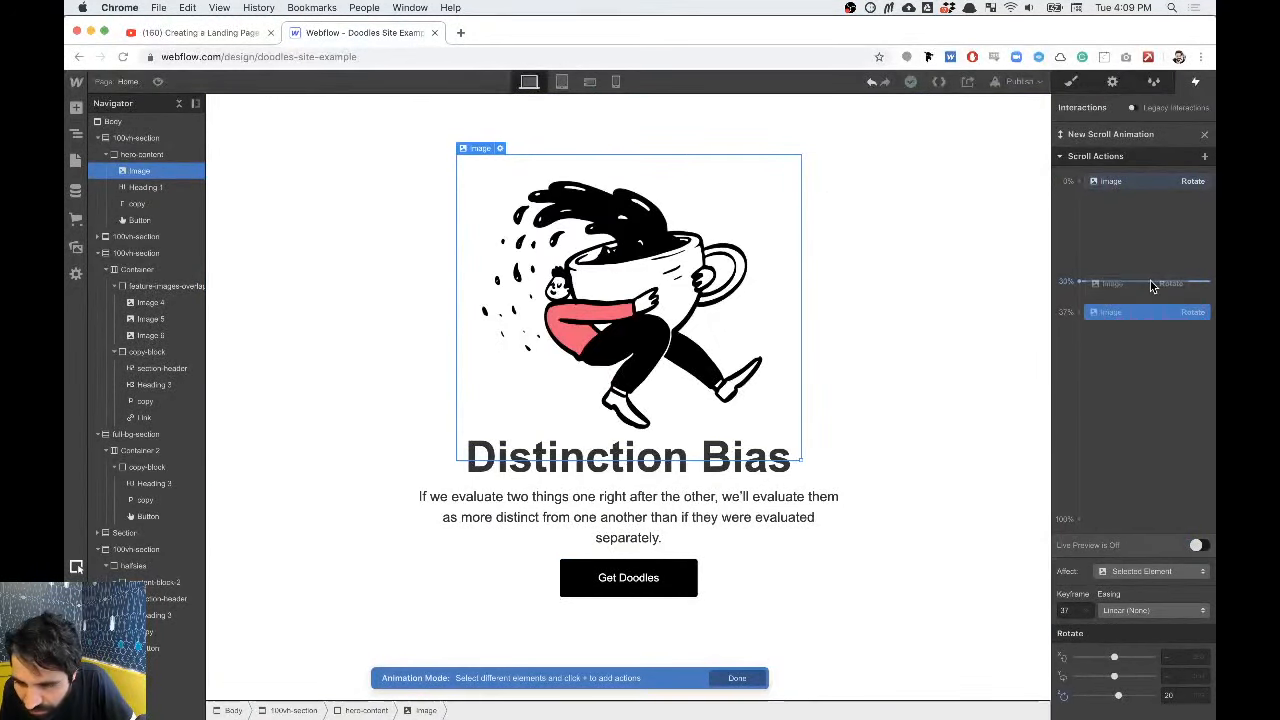
click(1199, 545)
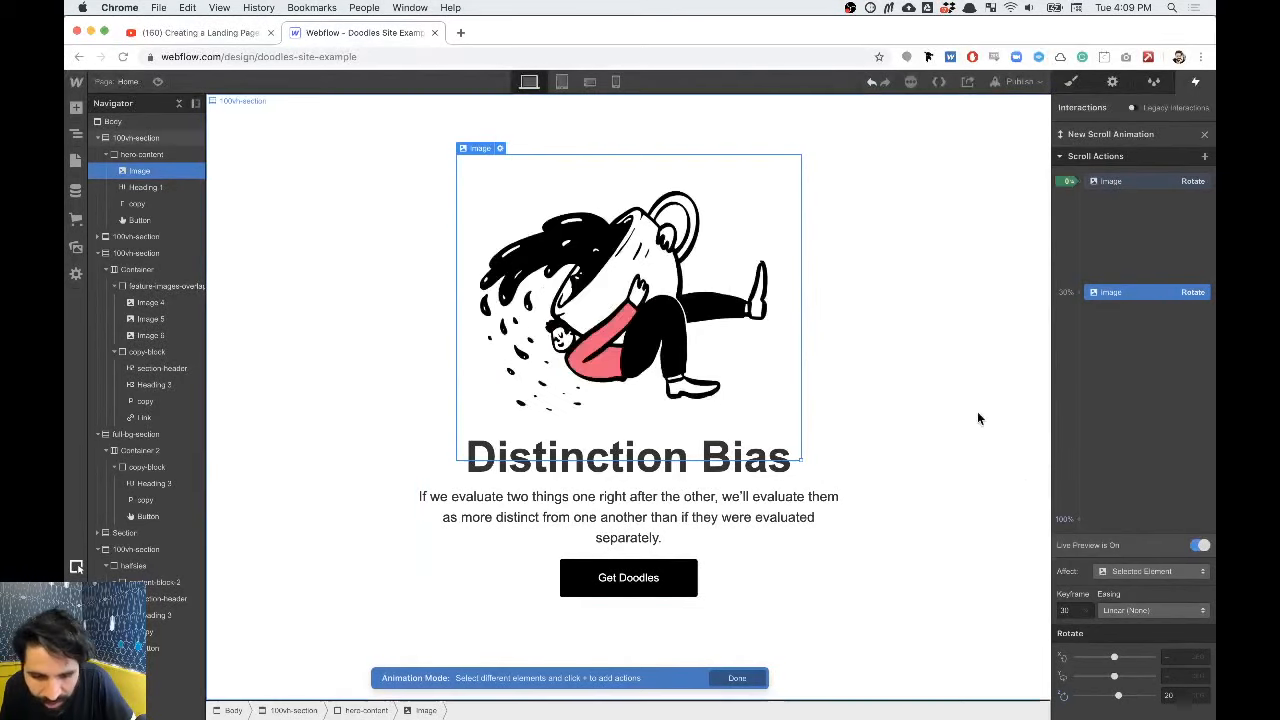
scroll(979, 418, down, 1)
scroll(977, 418, down, 3)
scroll(977, 418, up, 4)
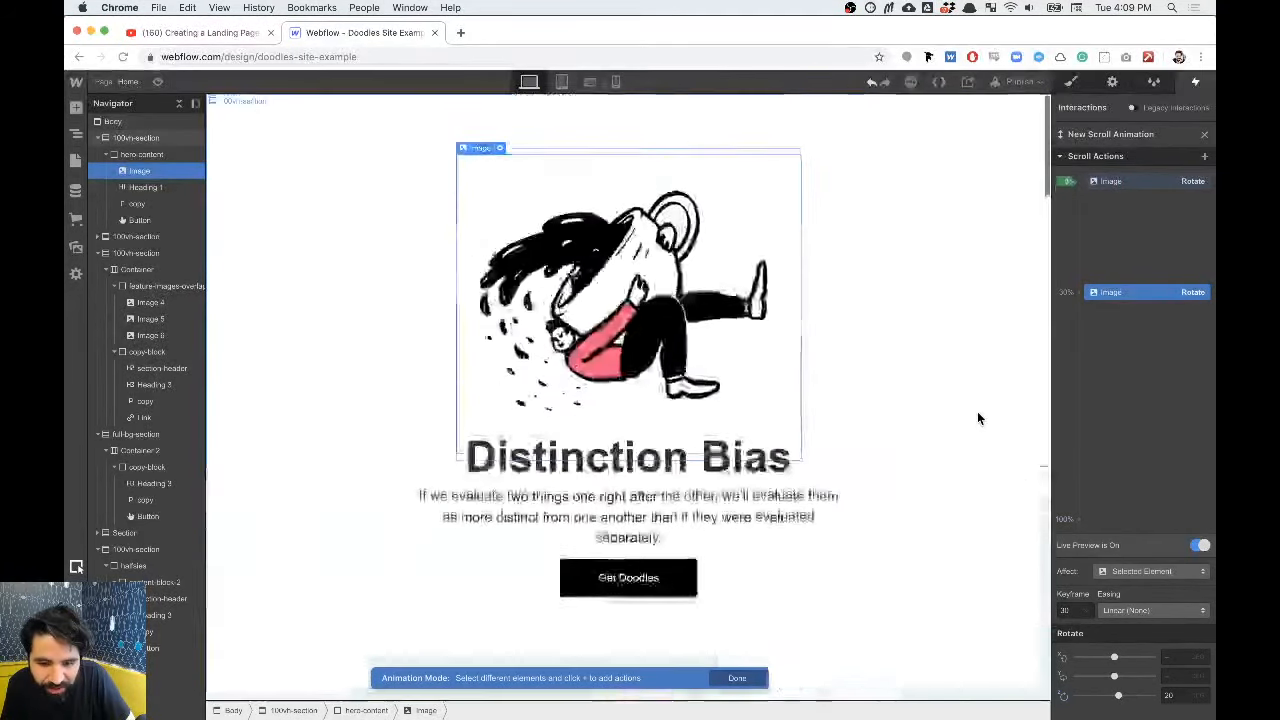
Step: Try moving the second Rotate keyframe to 94% and test the slower rotation in Live Preview
drag(1149, 292, 1126, 494)
click(1199, 545)
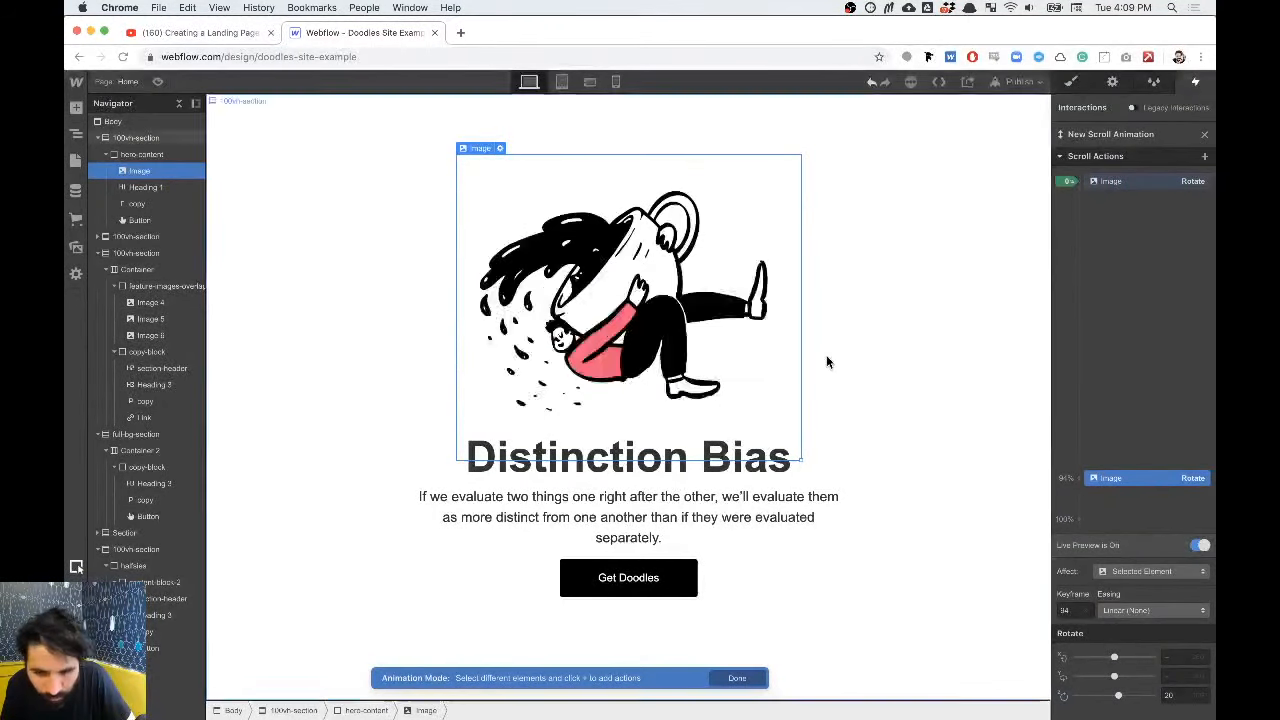
scroll(830, 370, down, 2)
scroll(826, 362, down, 3)
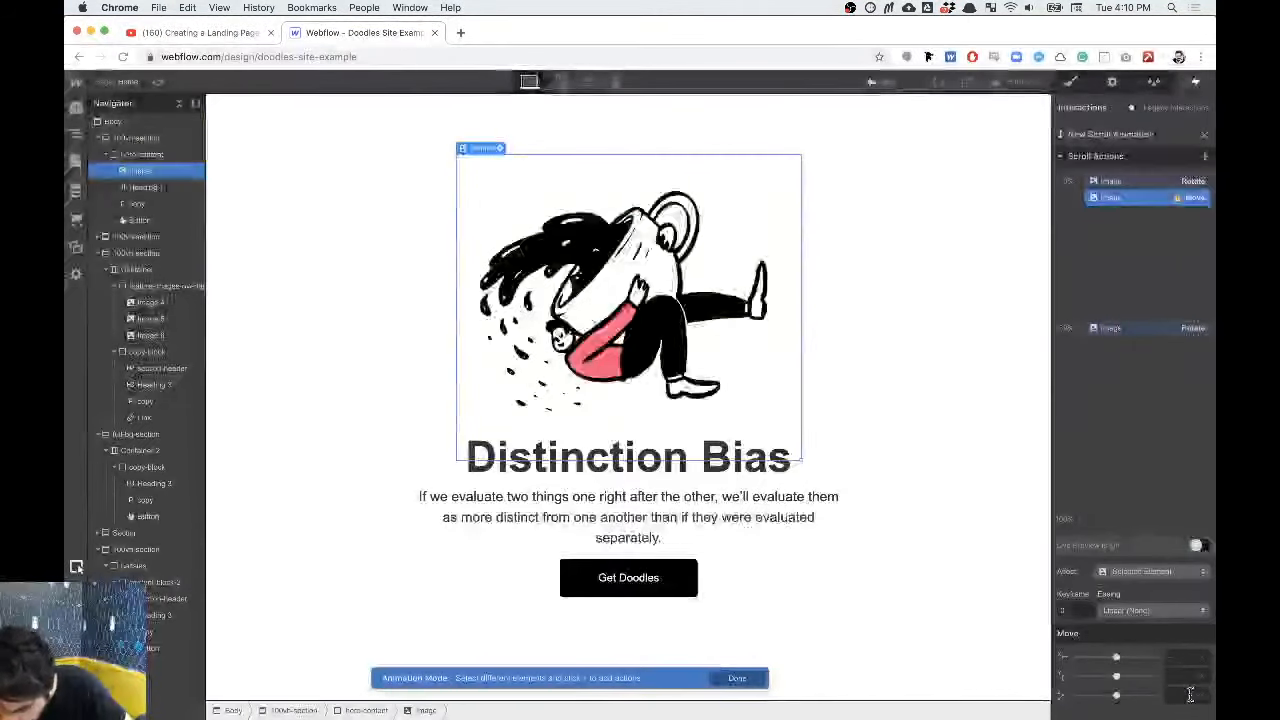
Step: Set the hero image's Move action to Y 0 px at 0% and add a Move keyframe of Y 120 px at 48%
click(1185, 678)
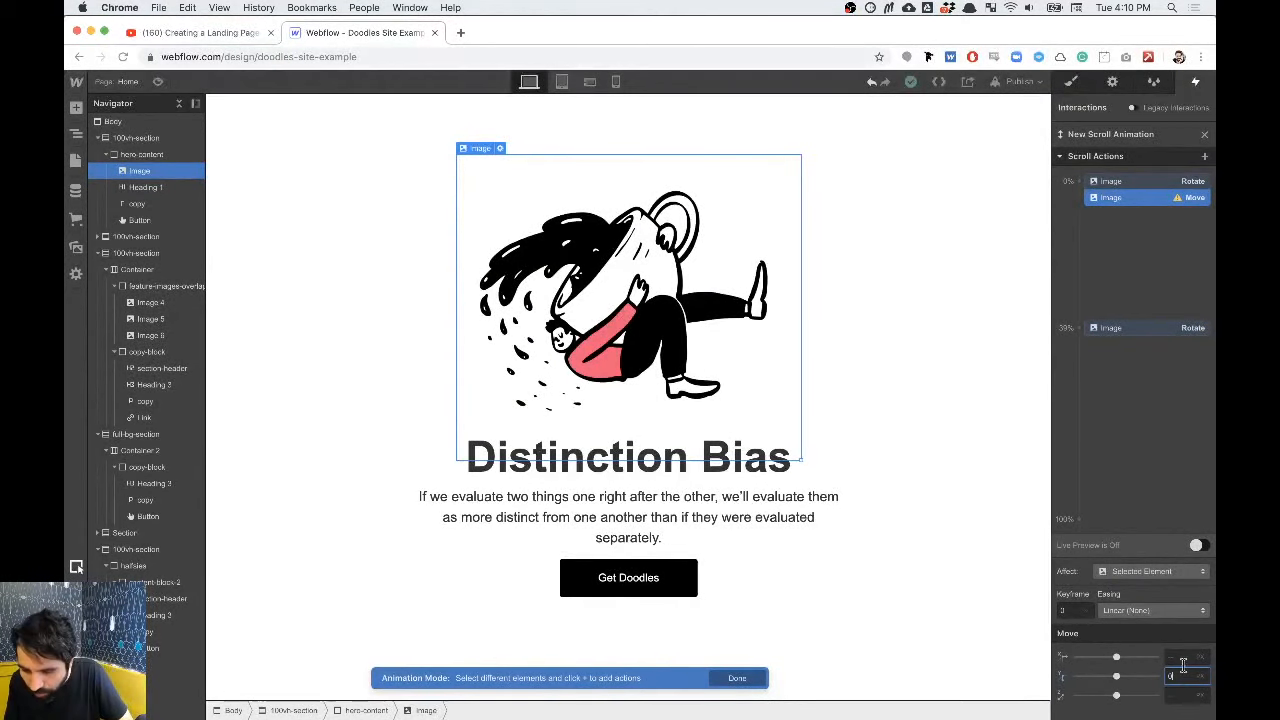
click(1126, 366)
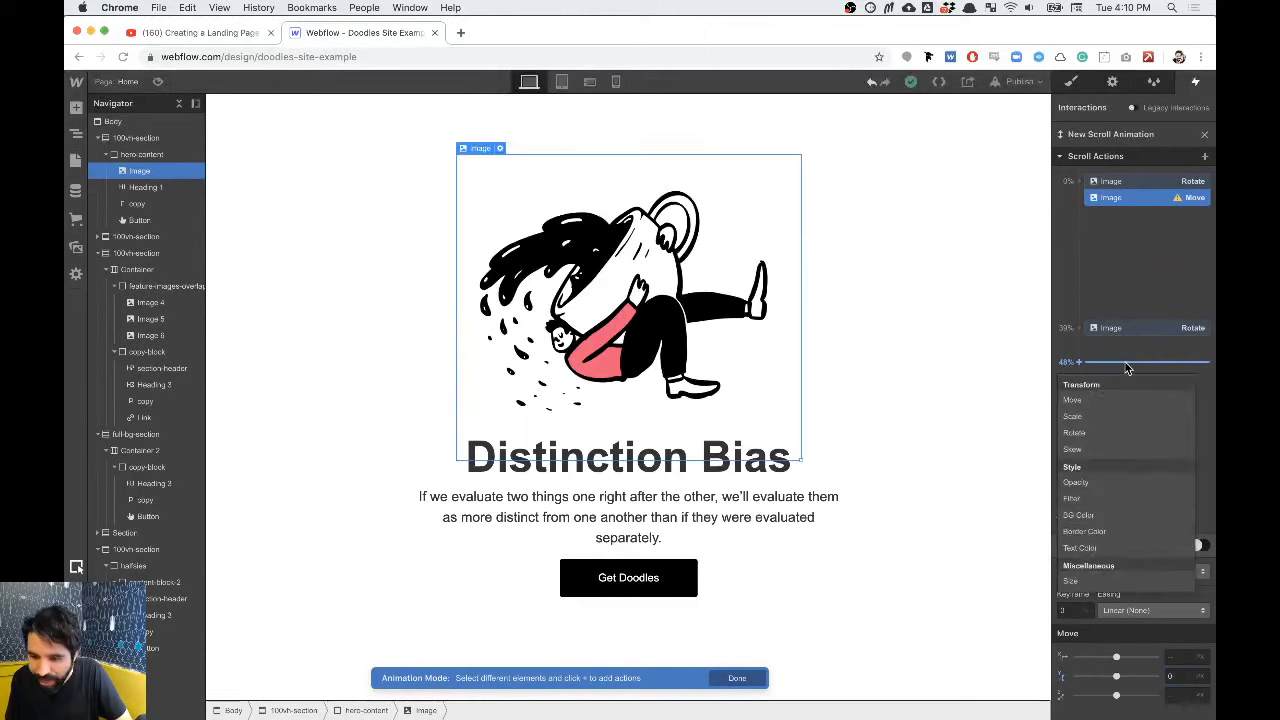
click(1114, 402)
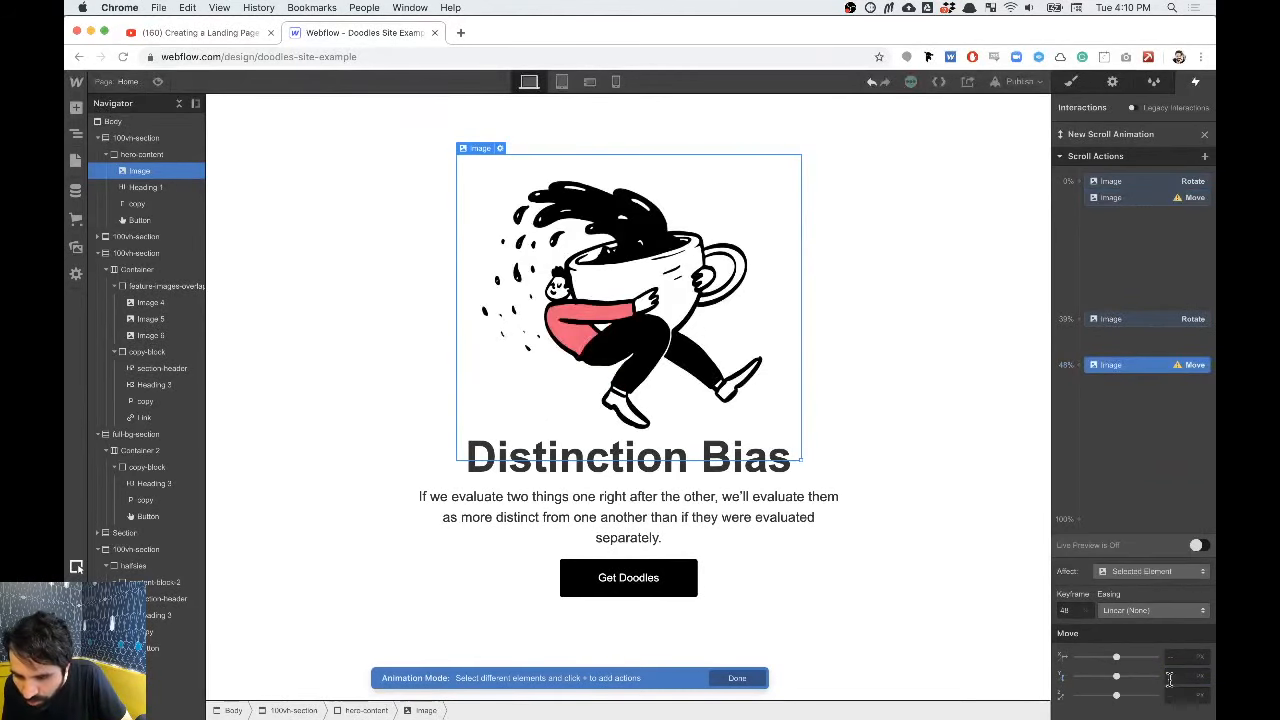
text(80)
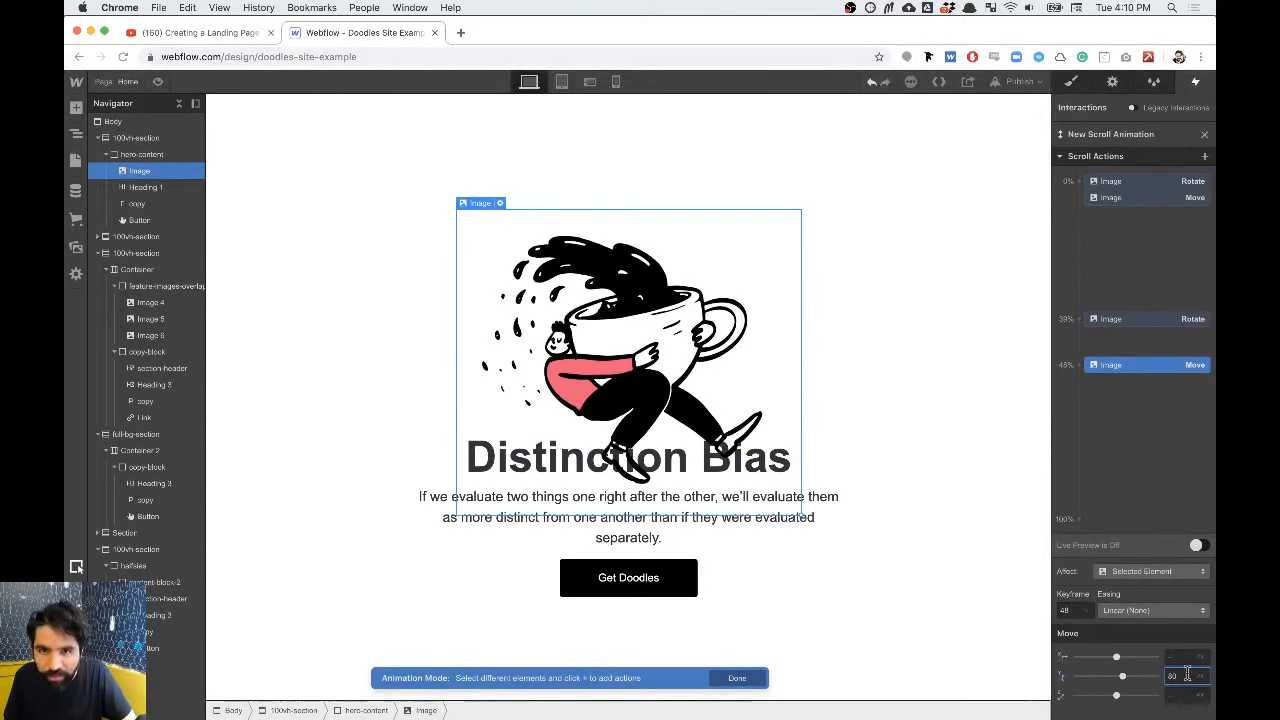
key(shift+Up)
key(shift+Up)
key(shift+Up)
key(shift+Up)
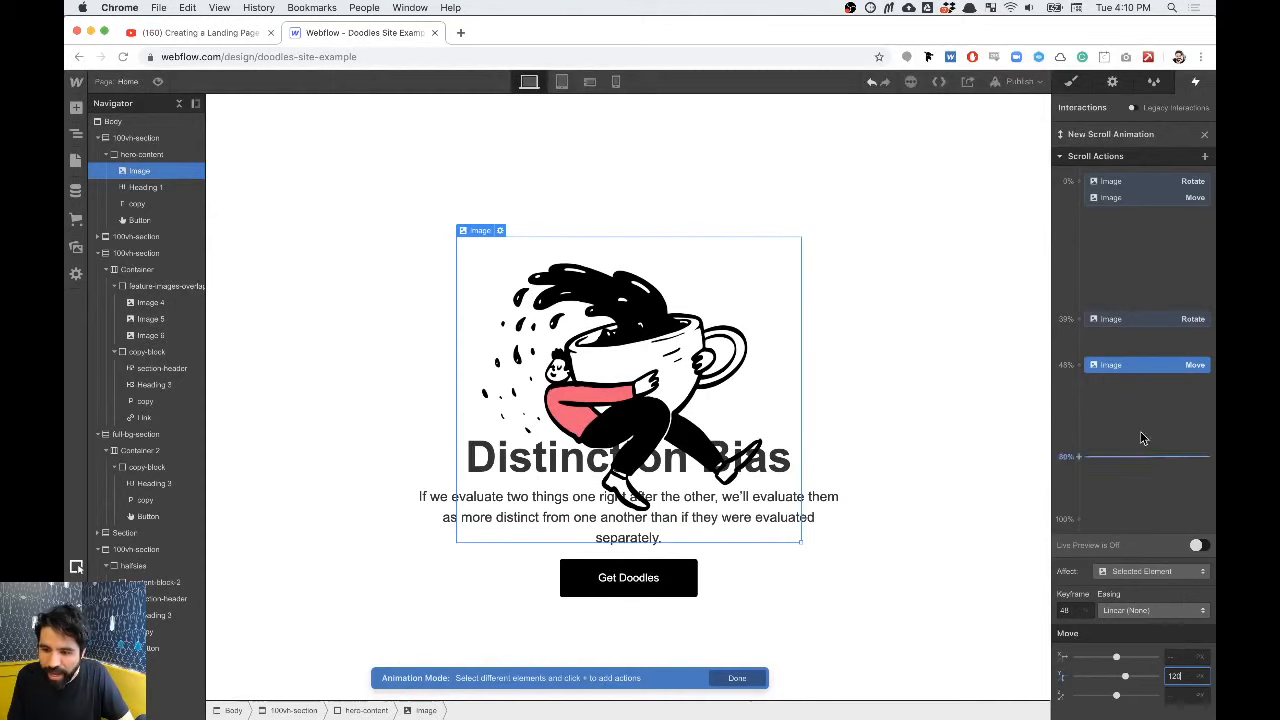
Step: Align the second Move keyframe with the Rotate keyframe at 39% and test the combined animation in Live Preview
click(1137, 366)
drag(1133, 325, 1133, 322)
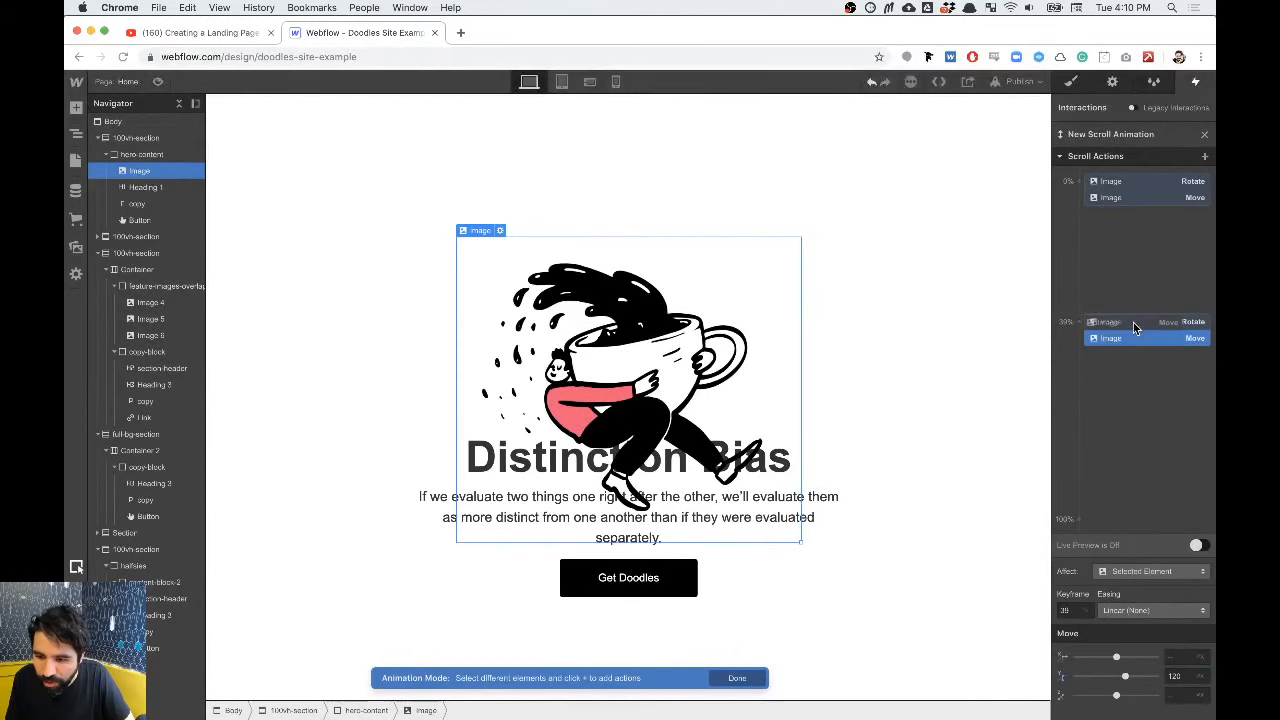
click(1197, 545)
scroll(823, 233, down, 5)
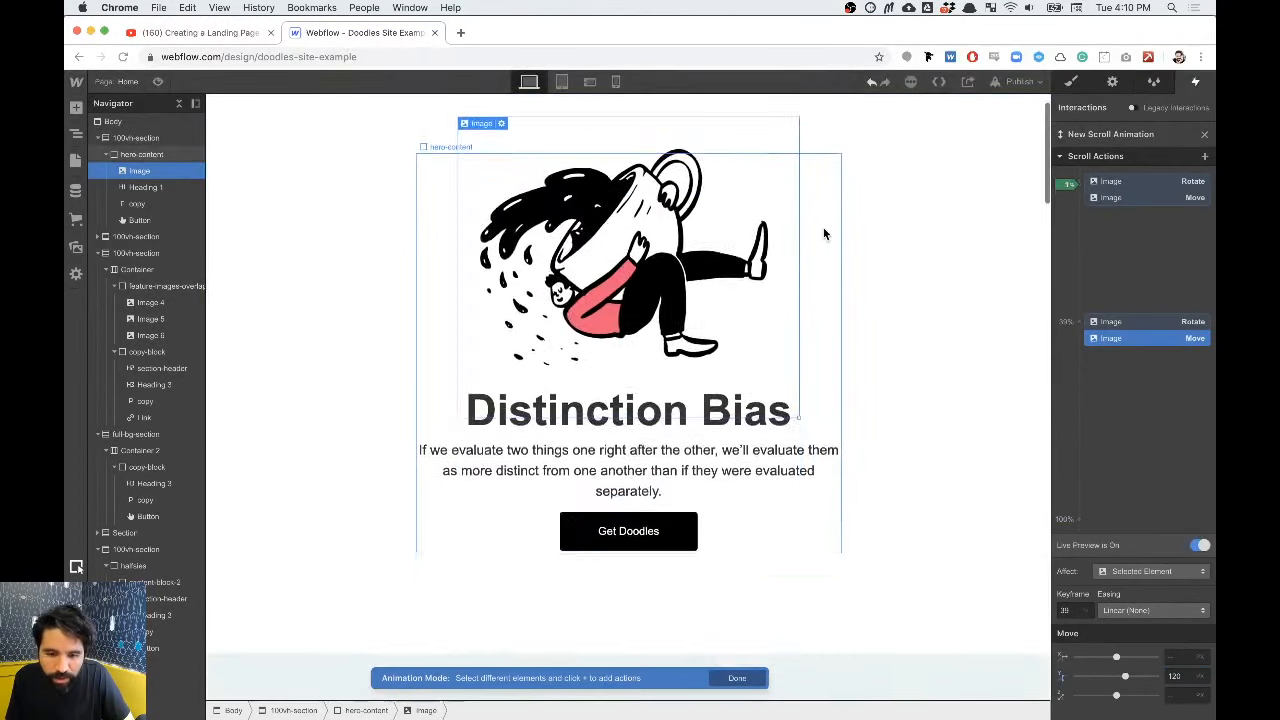
scroll(823, 233, up, 4)
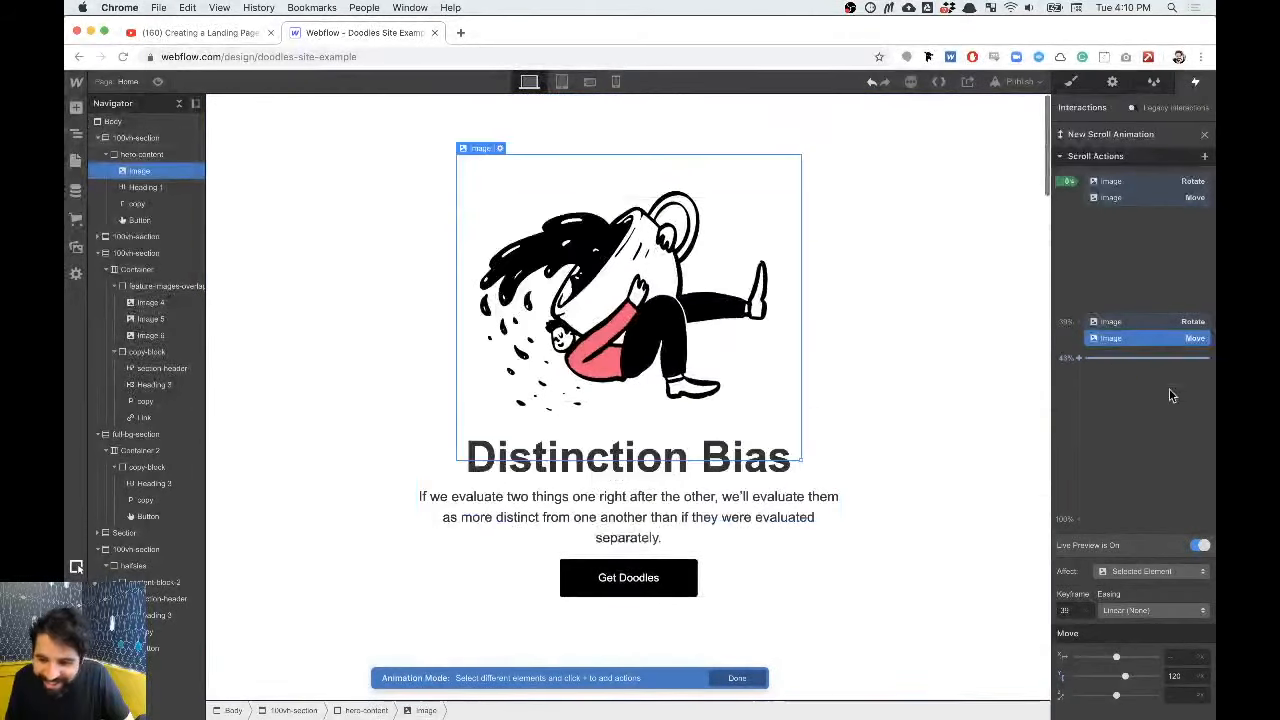
click(1197, 545)
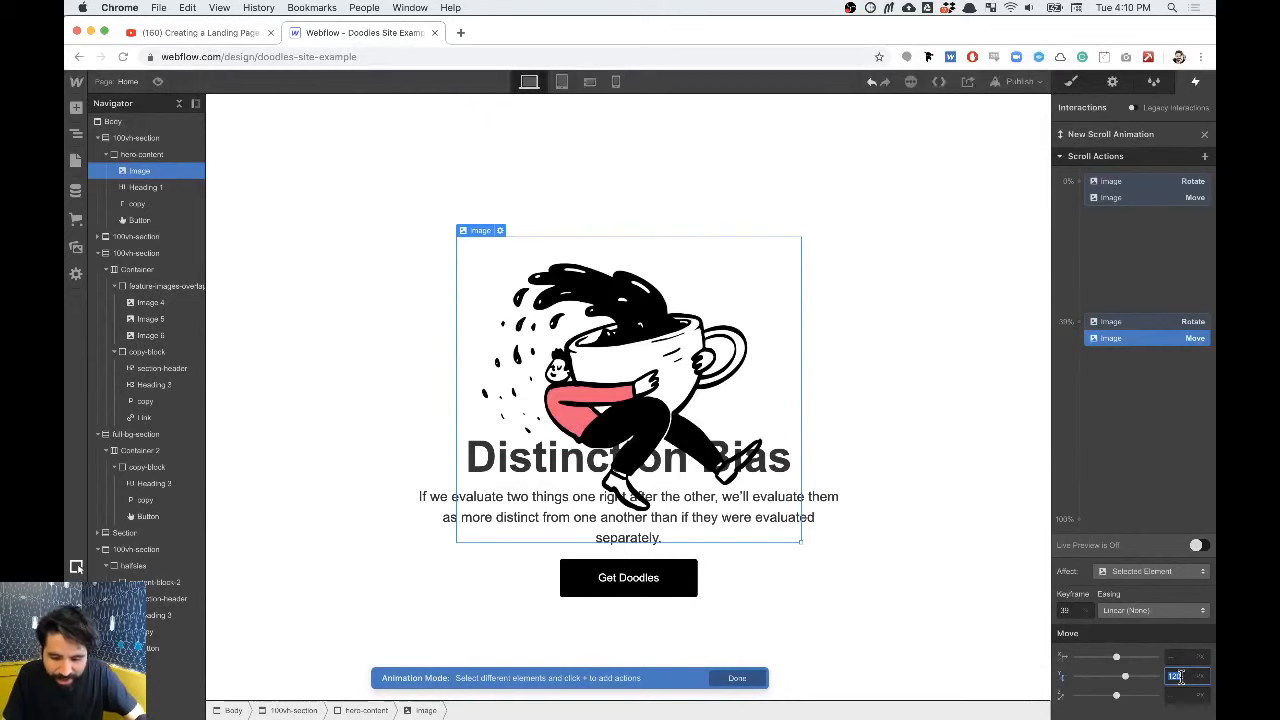
Step: Try Y 200 px for the hero image's Move keyframe at 39% and test it in Live Preview
text(200)
click(1197, 545)
scroll(951, 236, down, 2)
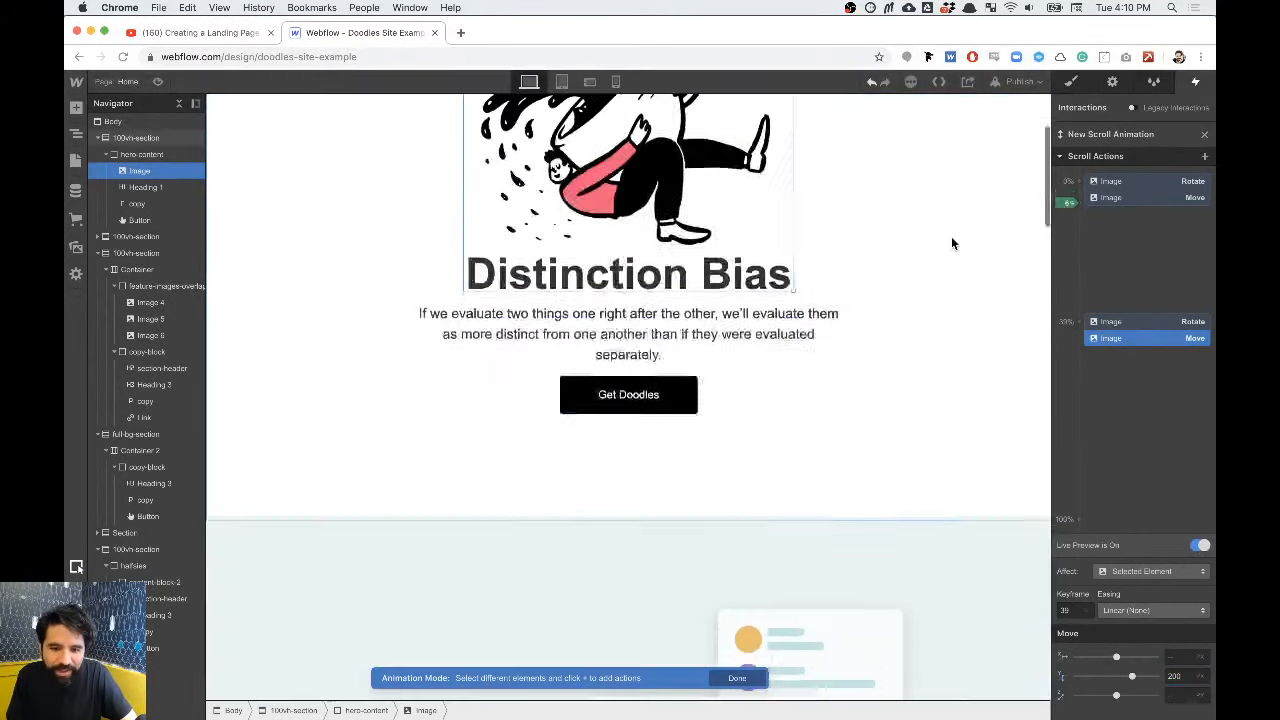
scroll(951, 243, down, 1)
scroll(951, 243, up, 4)
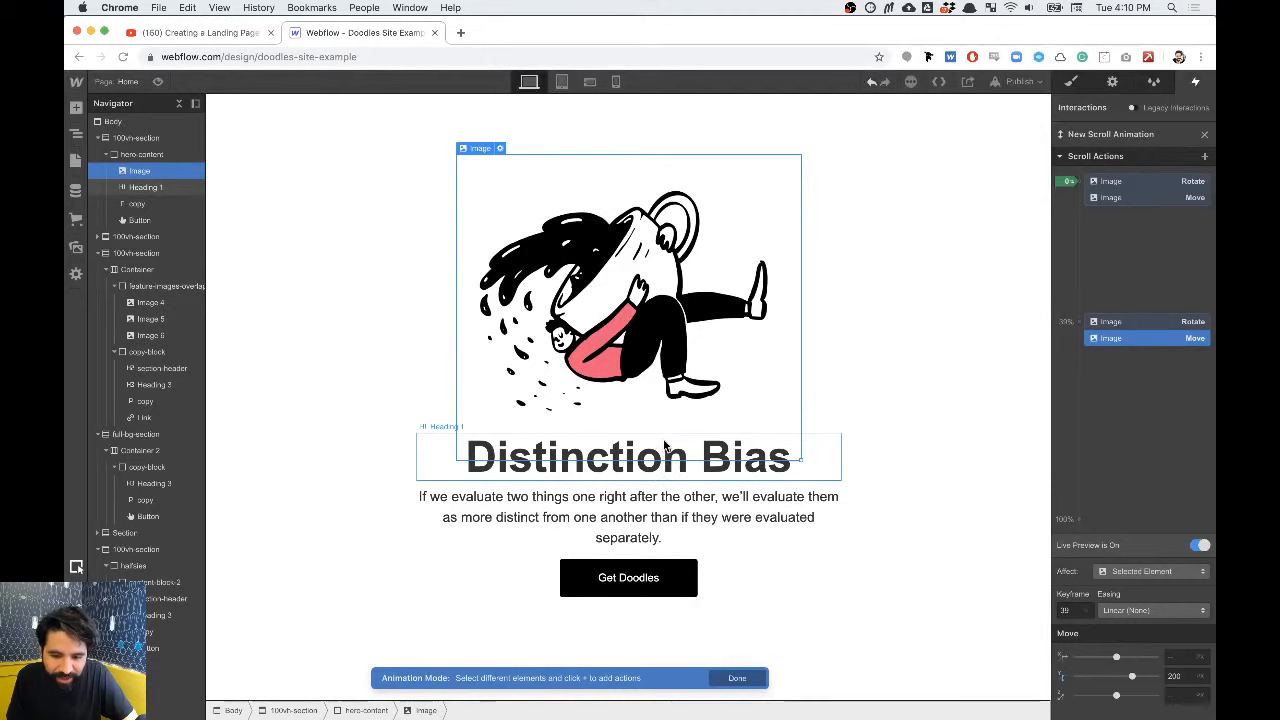
Step: Preview the page and scroll back and forth through the hero section to check the image's rotation and movement
click(157, 81)
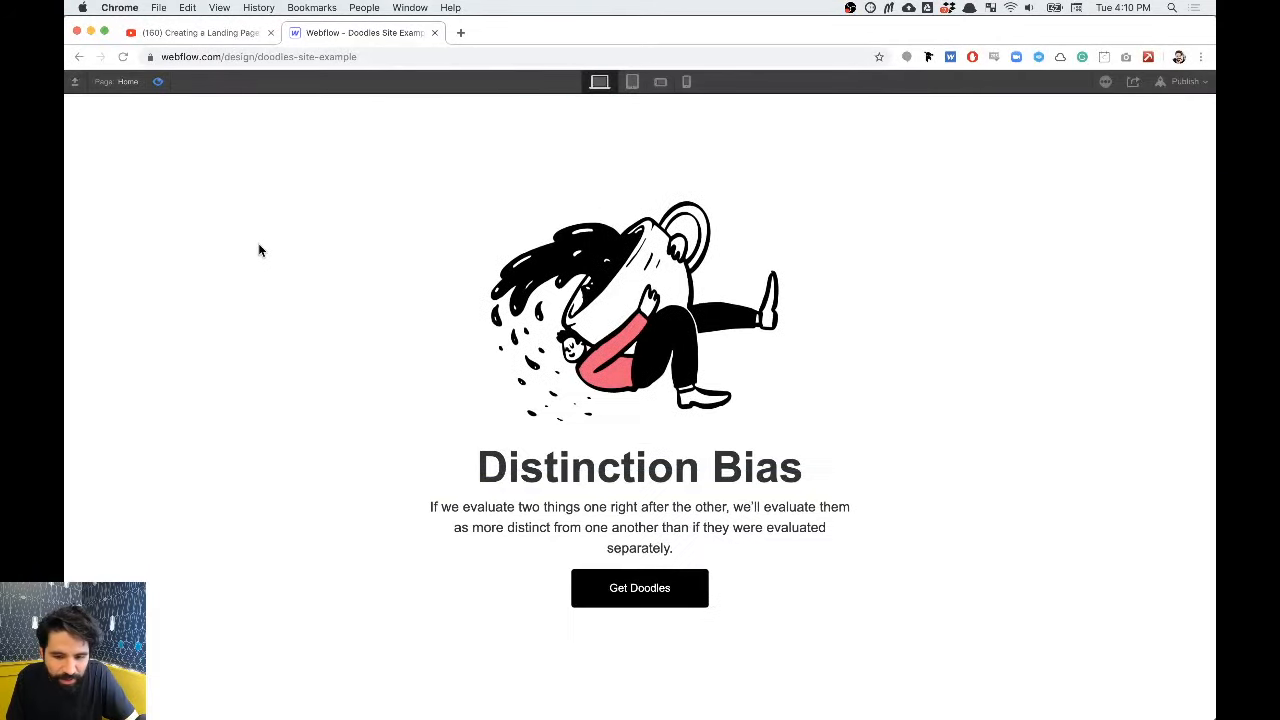
scroll(258, 250, down, 3)
scroll(258, 250, up, 2)
scroll(258, 250, down, 1)
scroll(258, 250, down, 2)
scroll(258, 250, up, 4)
scroll(258, 250, down, 5)
scroll(258, 250, up, 3)
scroll(258, 250, up, 3)
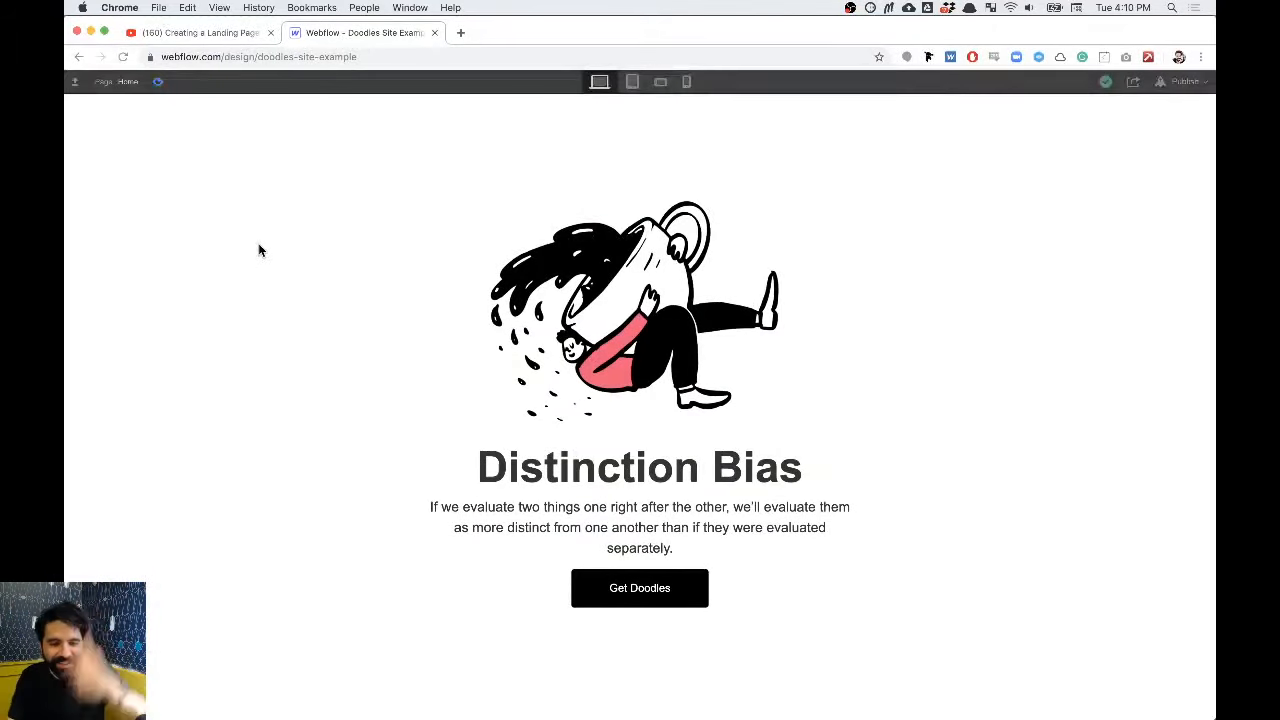
click(158, 82)
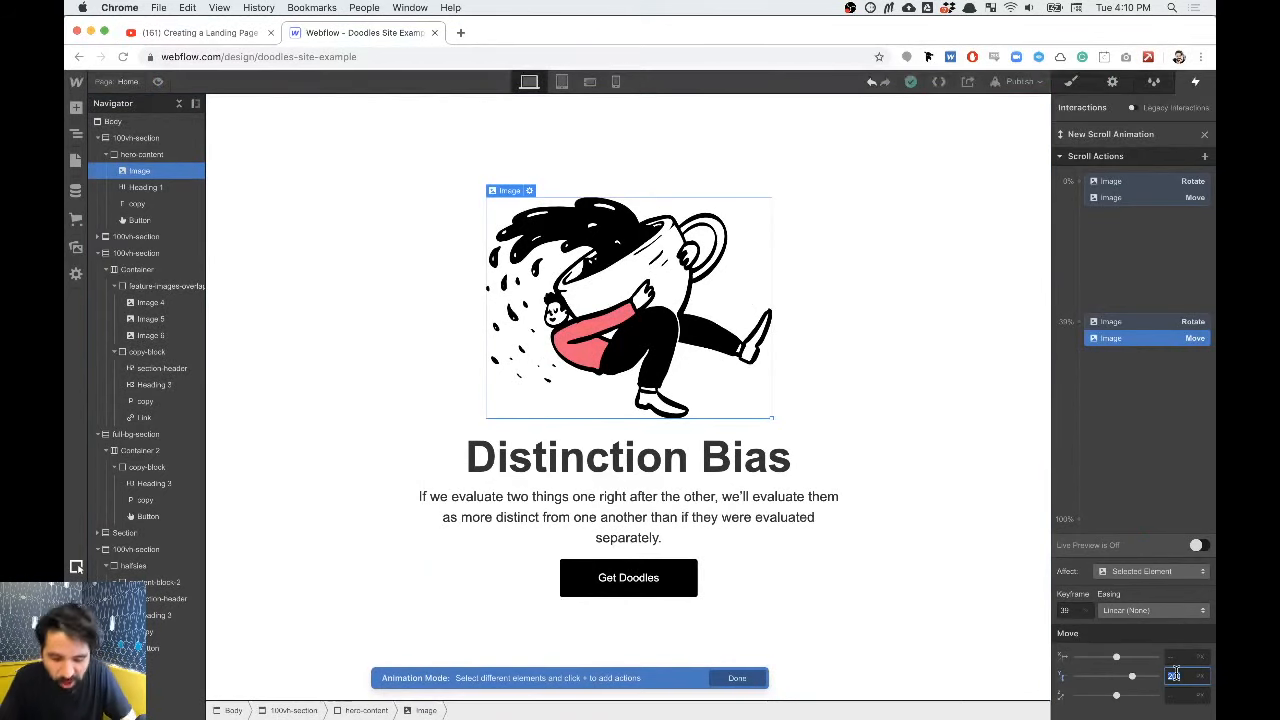
Step: Try Y 300 px for the hero image's Move keyframe at 39% and check the animation in the page preview
text(300)
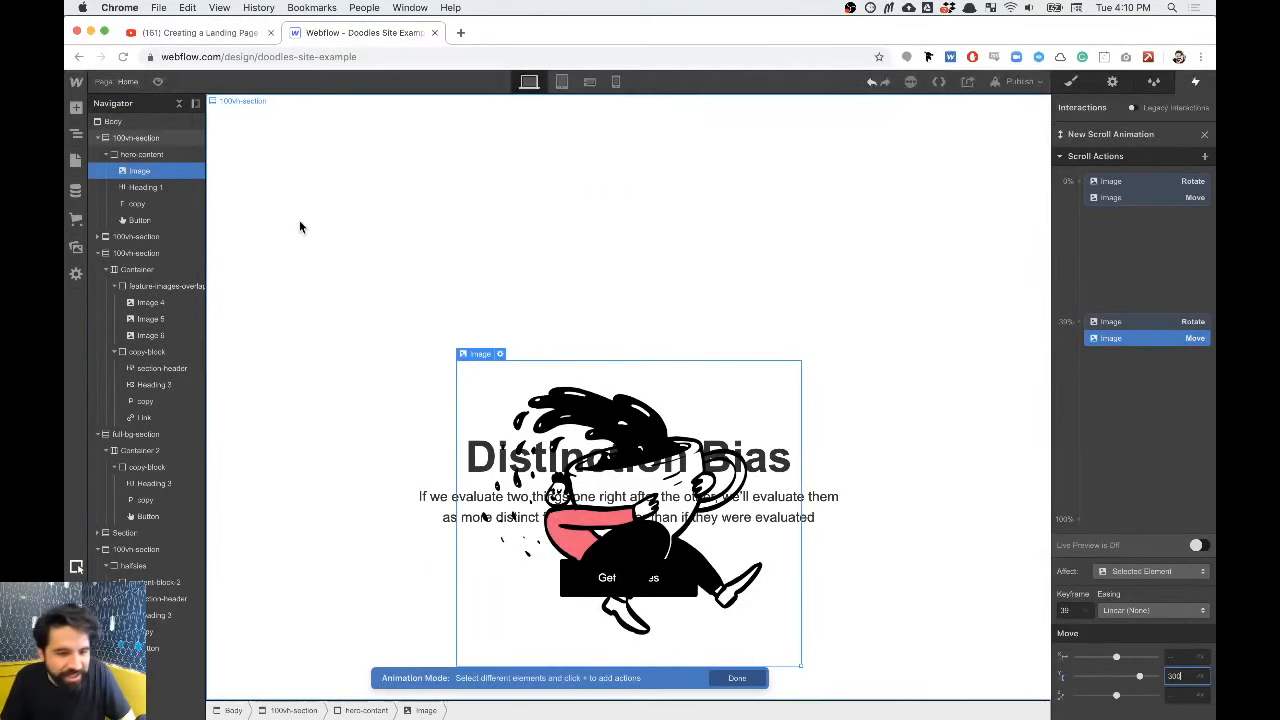
key(super+shift+p)
scroll(391, 333, down, 5)
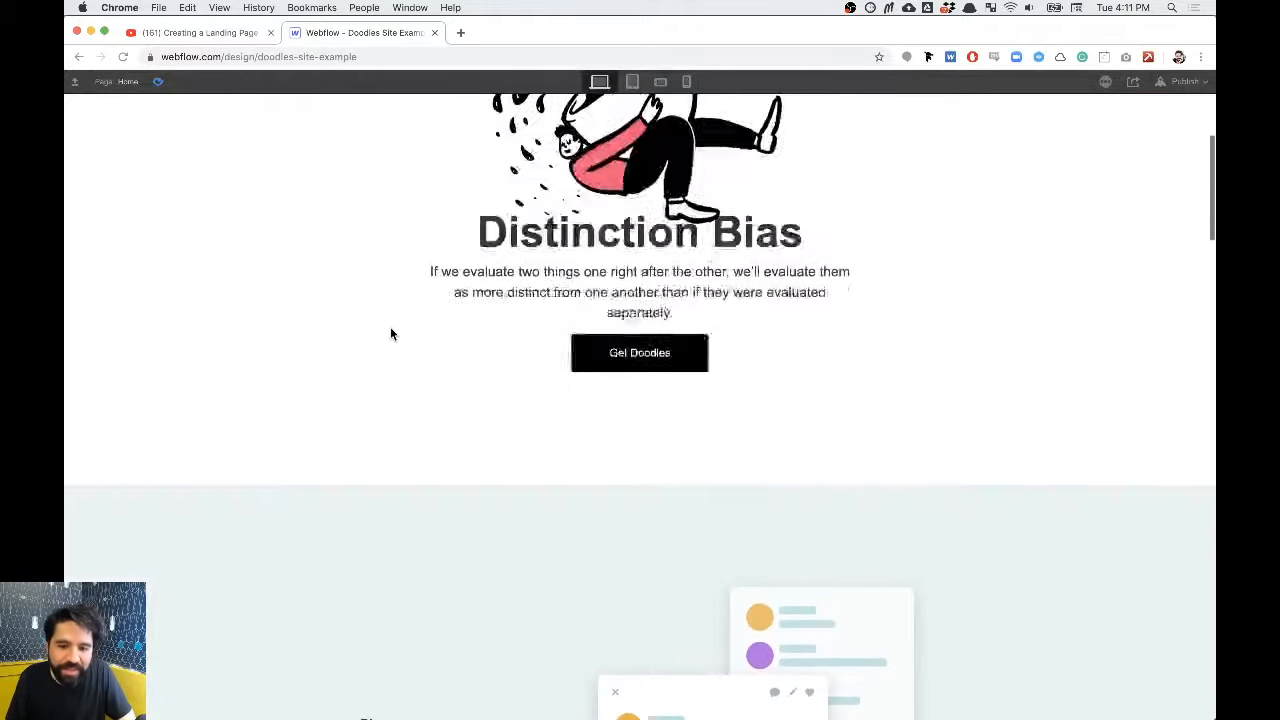
scroll(391, 333, up, 4)
scroll(391, 333, down, 3)
scroll(390, 327, up, 3)
scroll(390, 327, down, 3)
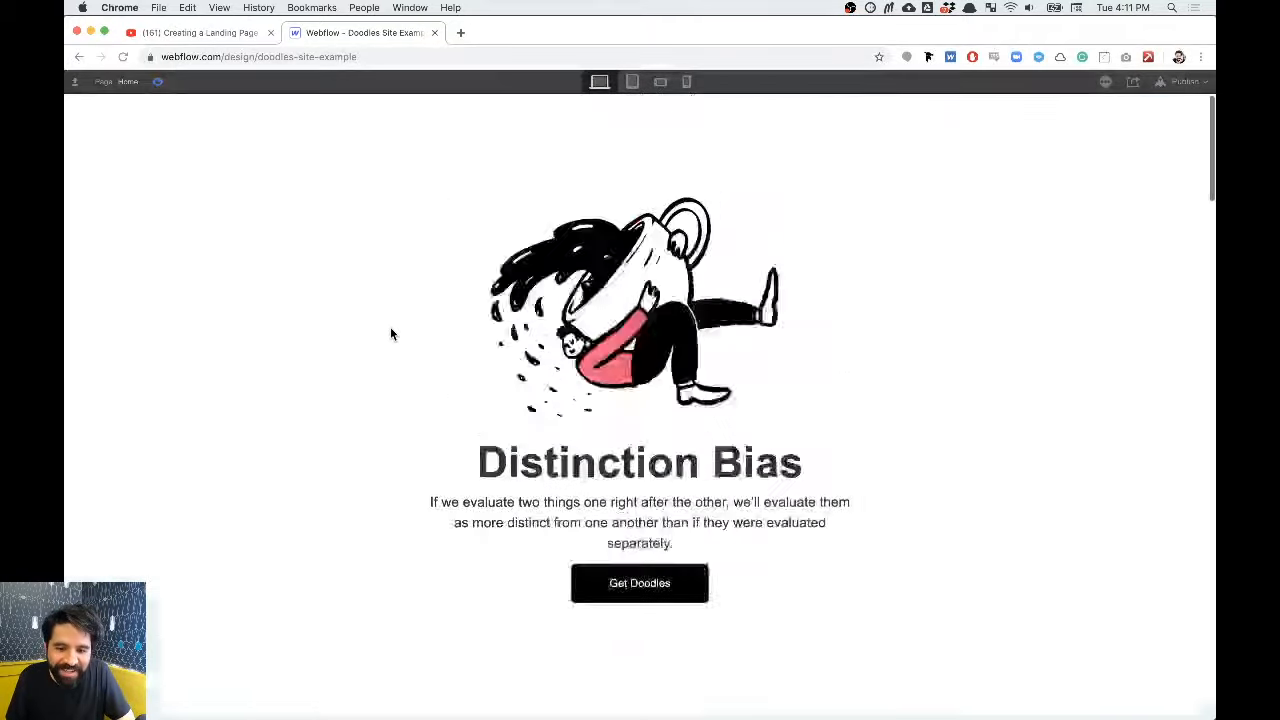
scroll(390, 330, up, 4)
click(159, 82)
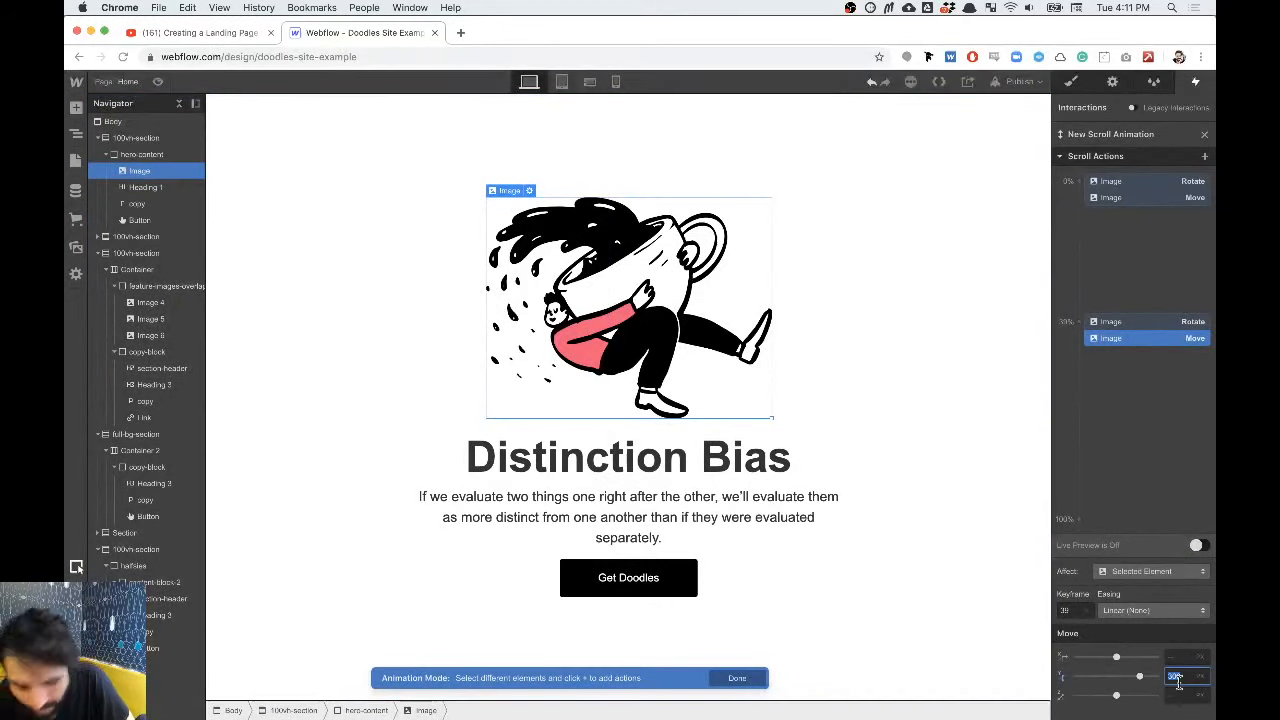
Step: Set the hero image's Move keyframe at 39% to Y 250 px and check the animation in the page preview
text(250)
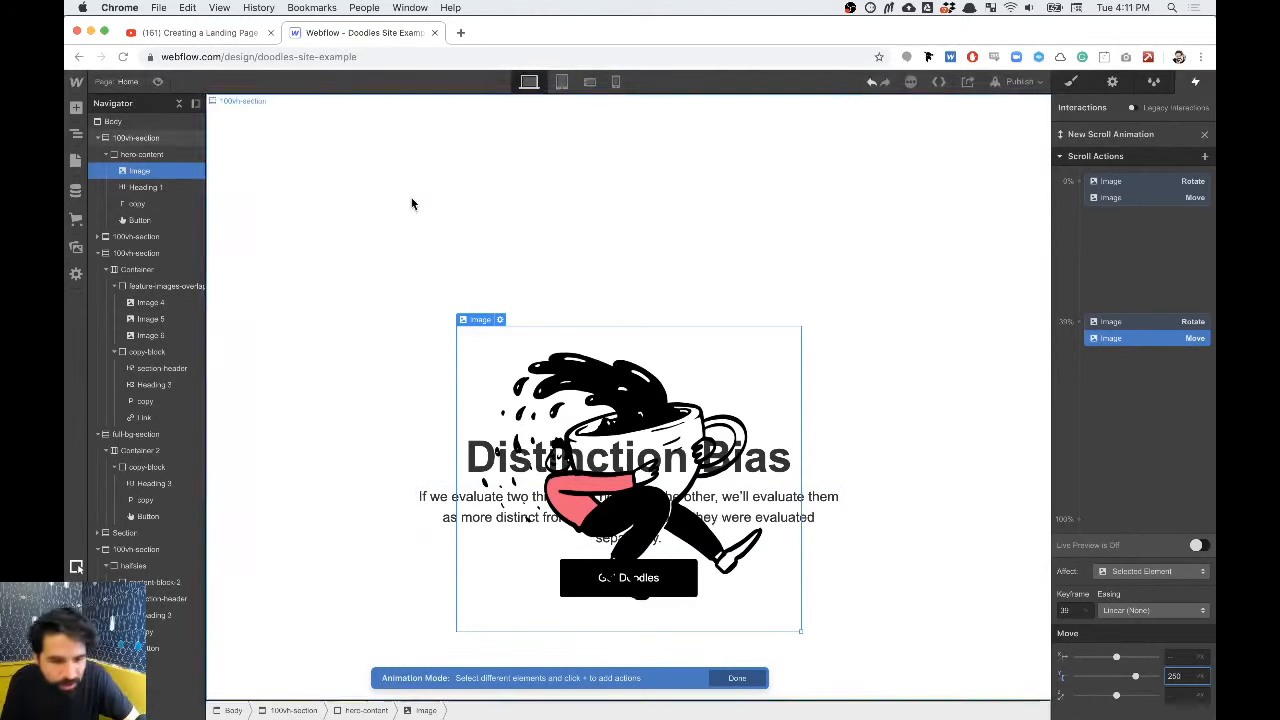
click(157, 83)
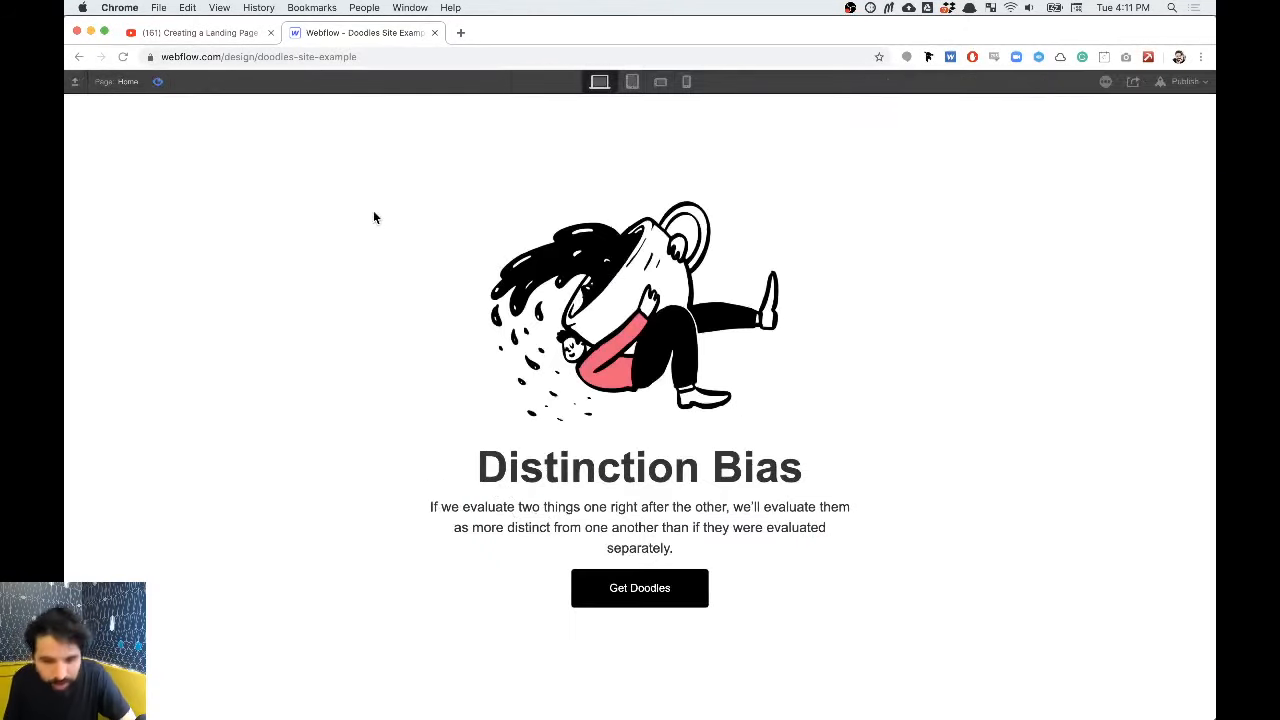
scroll(373, 214, down, 5)
scroll(373, 217, up, 3)
scroll(373, 217, down, 3)
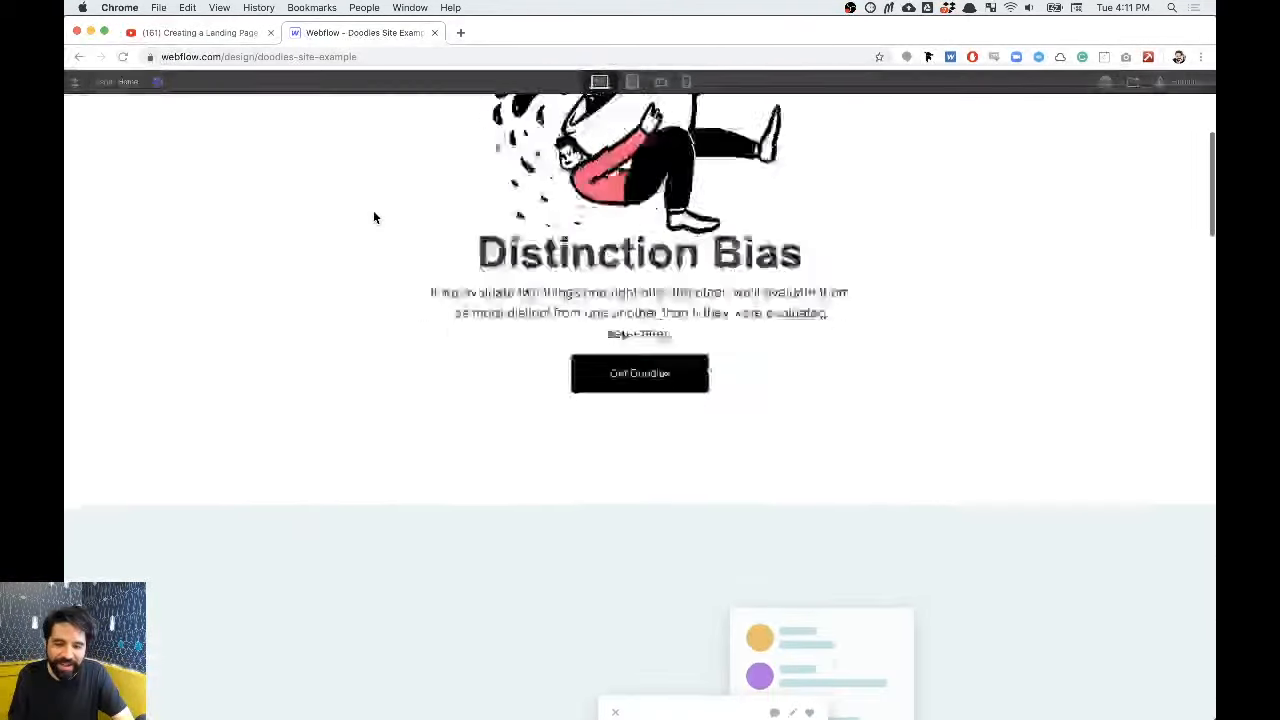
scroll(373, 217, up, 4)
scroll(373, 214, down, 5)
scroll(373, 214, up, 5)
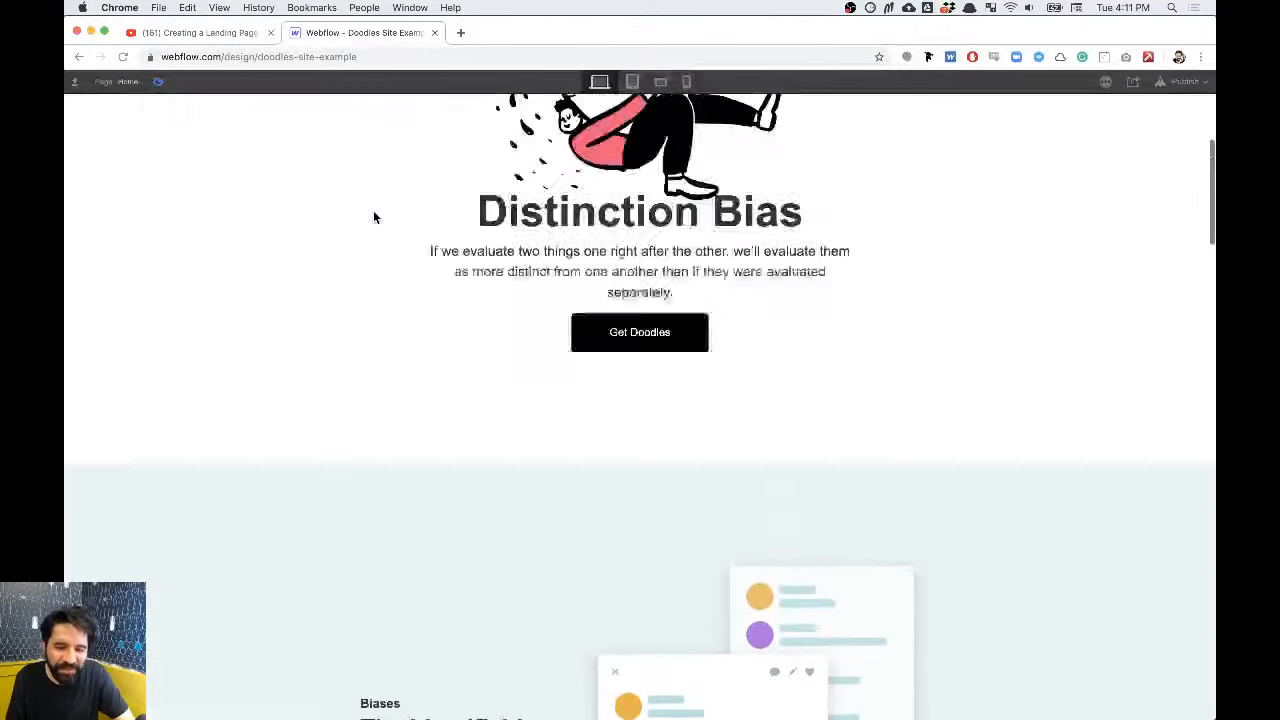
click(157, 82)
Step: Select the dancing figure image beside "The Identifiable Victim Effect" and check the scroll timing in Live Preview
scroll(315, 259, down, 5)
scroll(315, 259, up, 3)
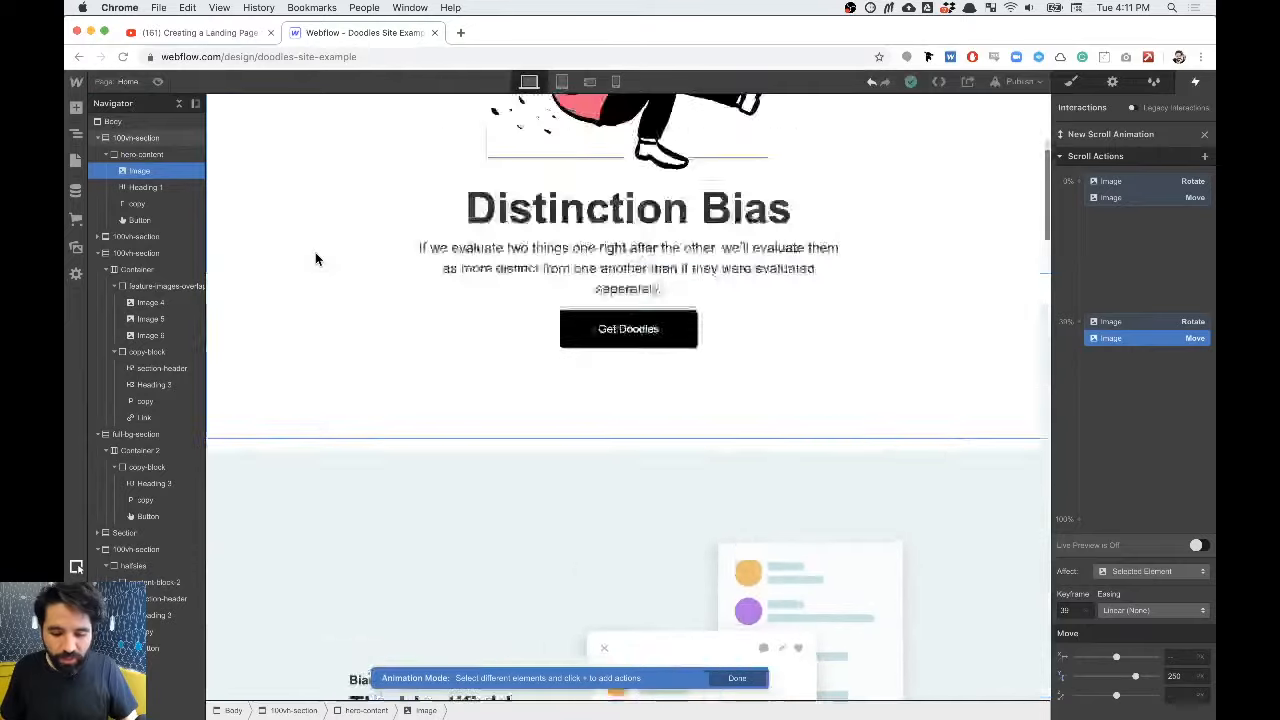
scroll(315, 259, down, 5)
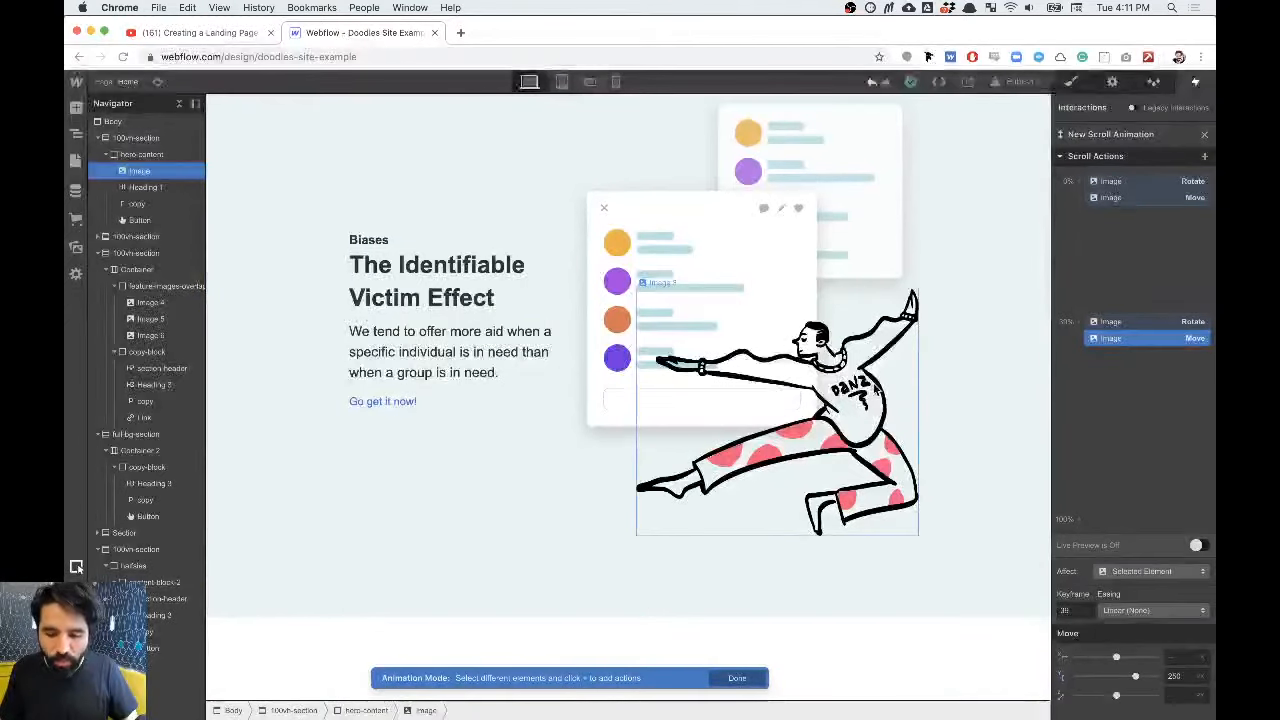
click(874, 392)
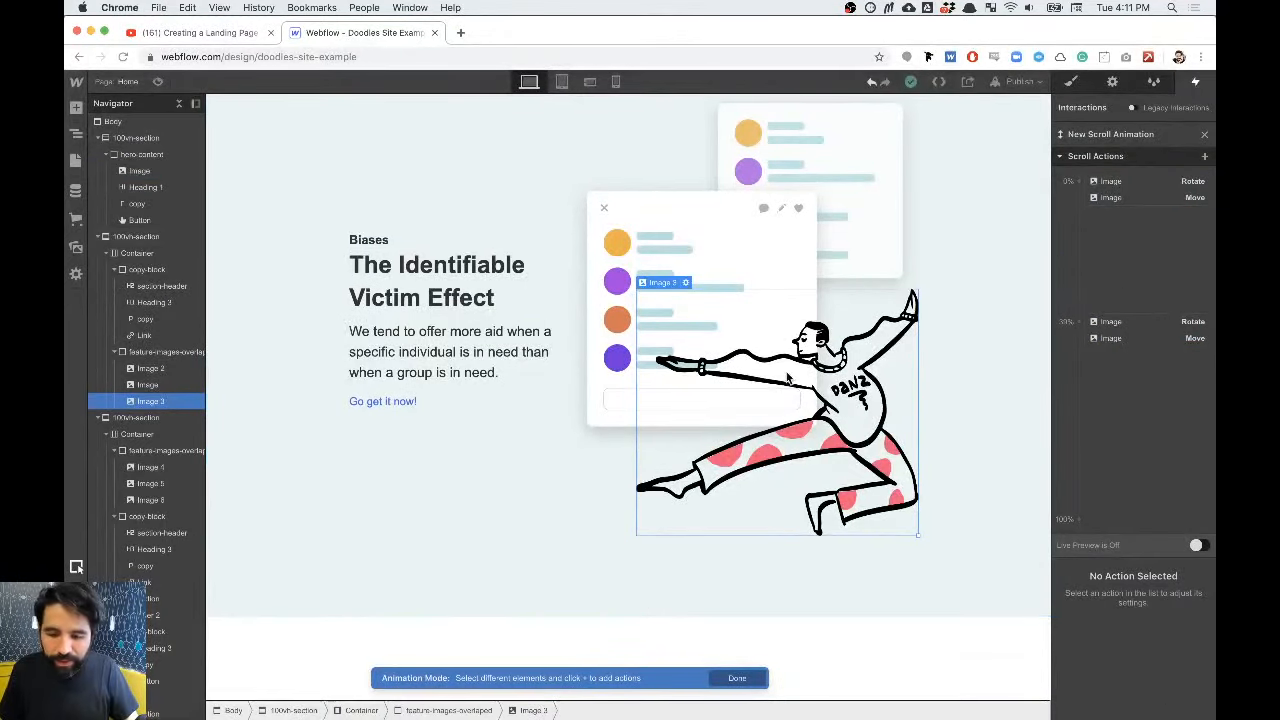
scroll(789, 372, up, 5)
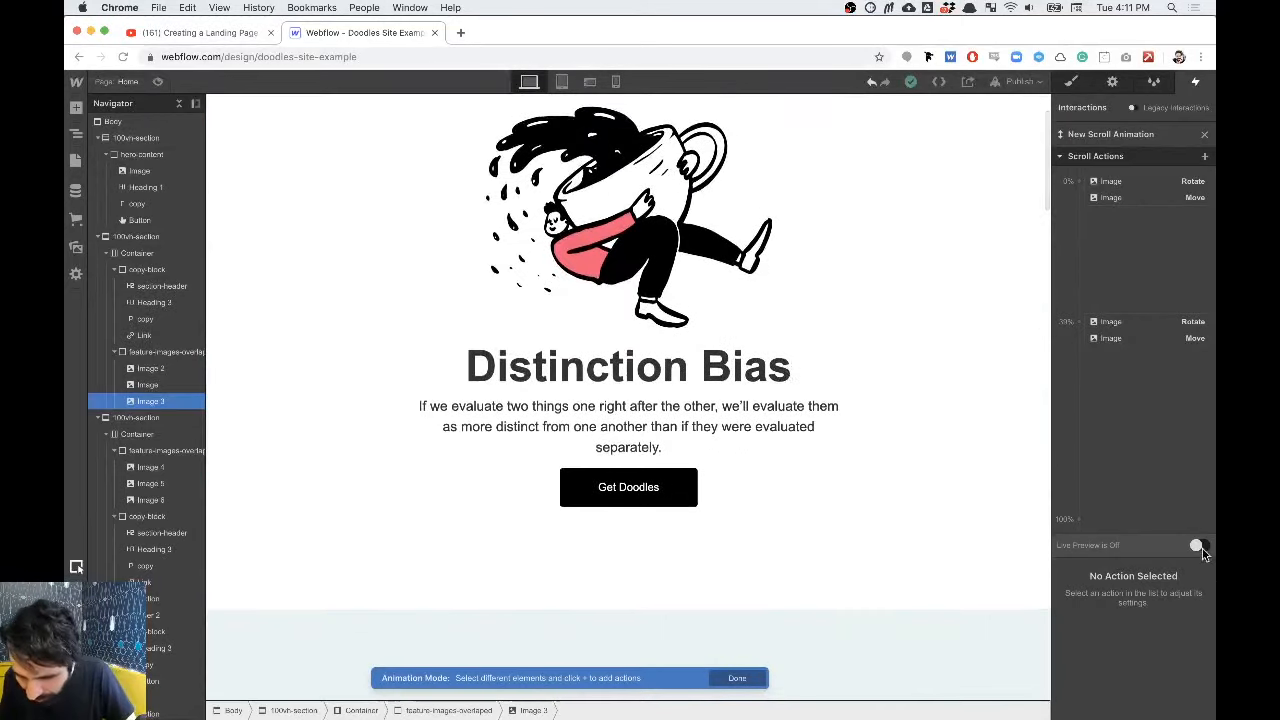
click(1197, 545)
scroll(849, 480, up, 1)
scroll(821, 466, down, 4)
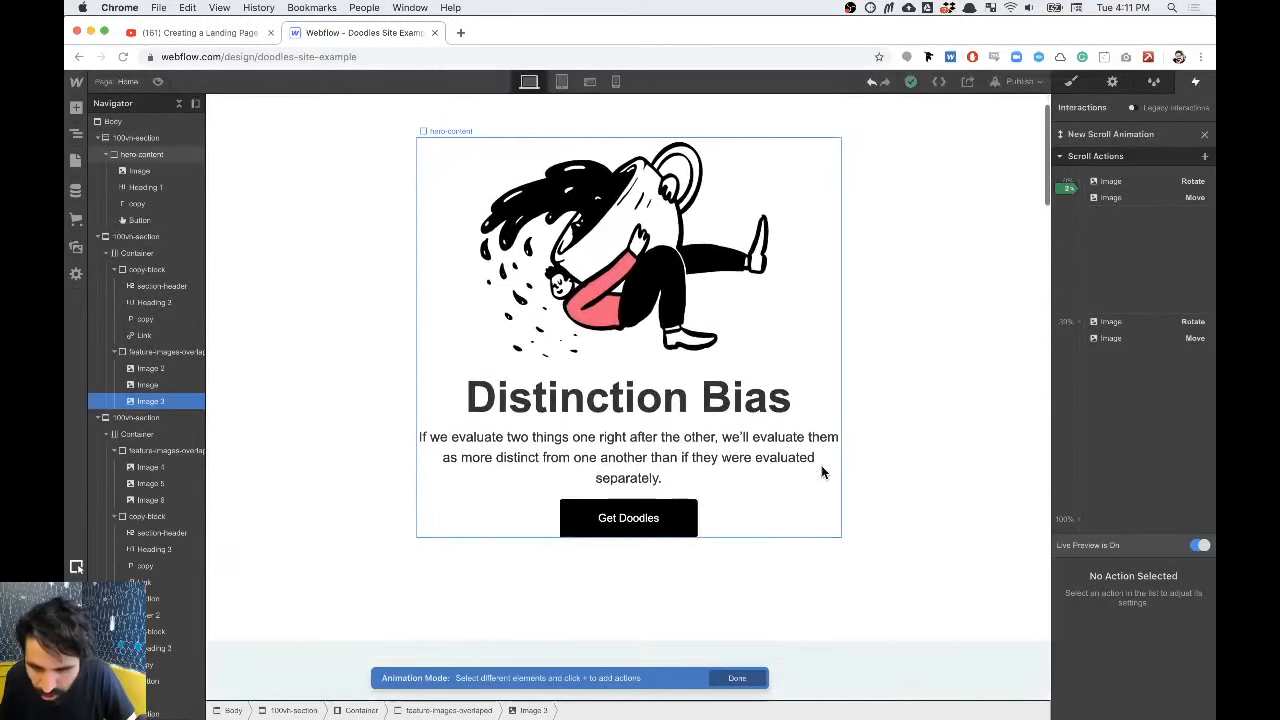
scroll(821, 472, up, 4)
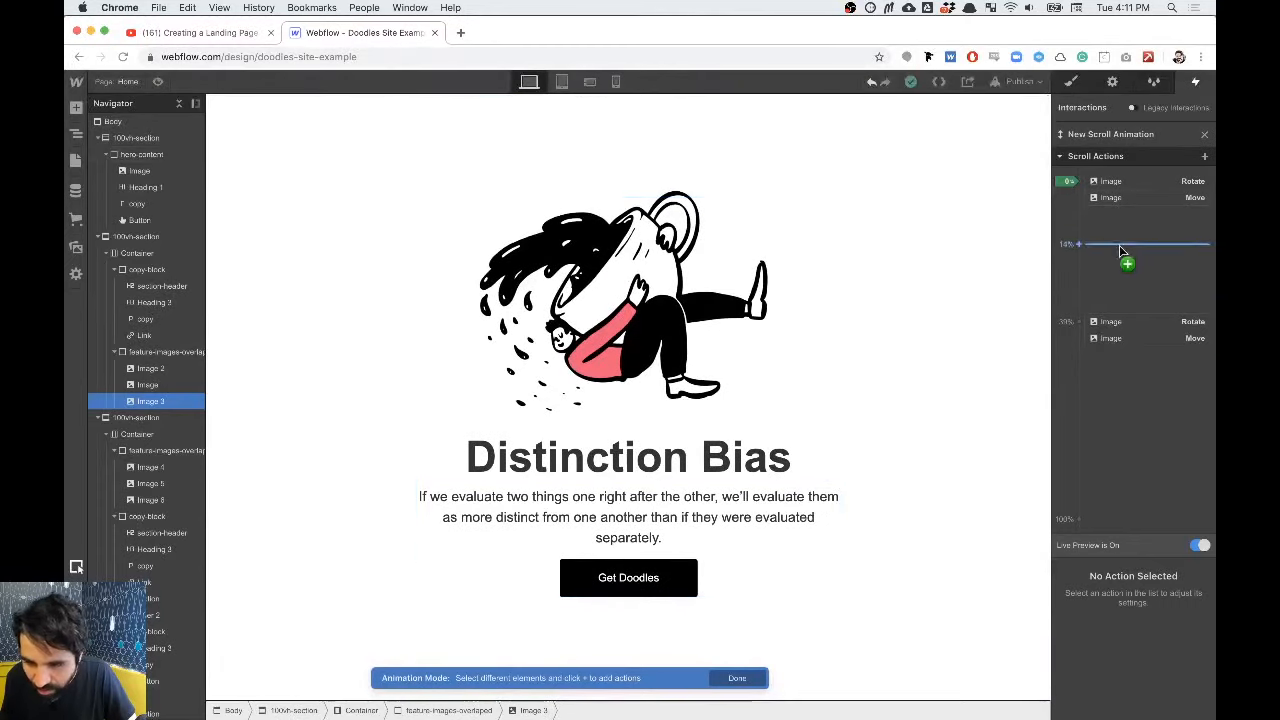
Step: Add a Move keyframe for the dancing figure at 7% of the scroll animation with Y 100 px
scroll(860, 469, down, 10)
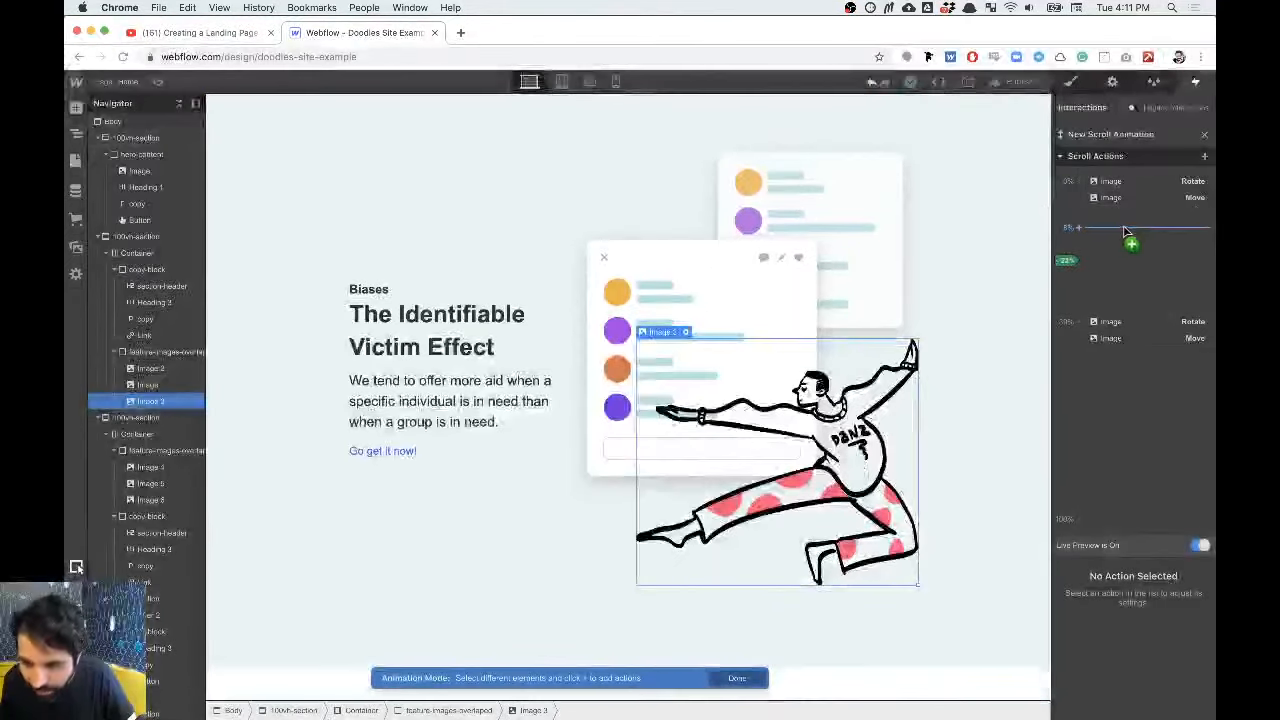
click(1128, 227)
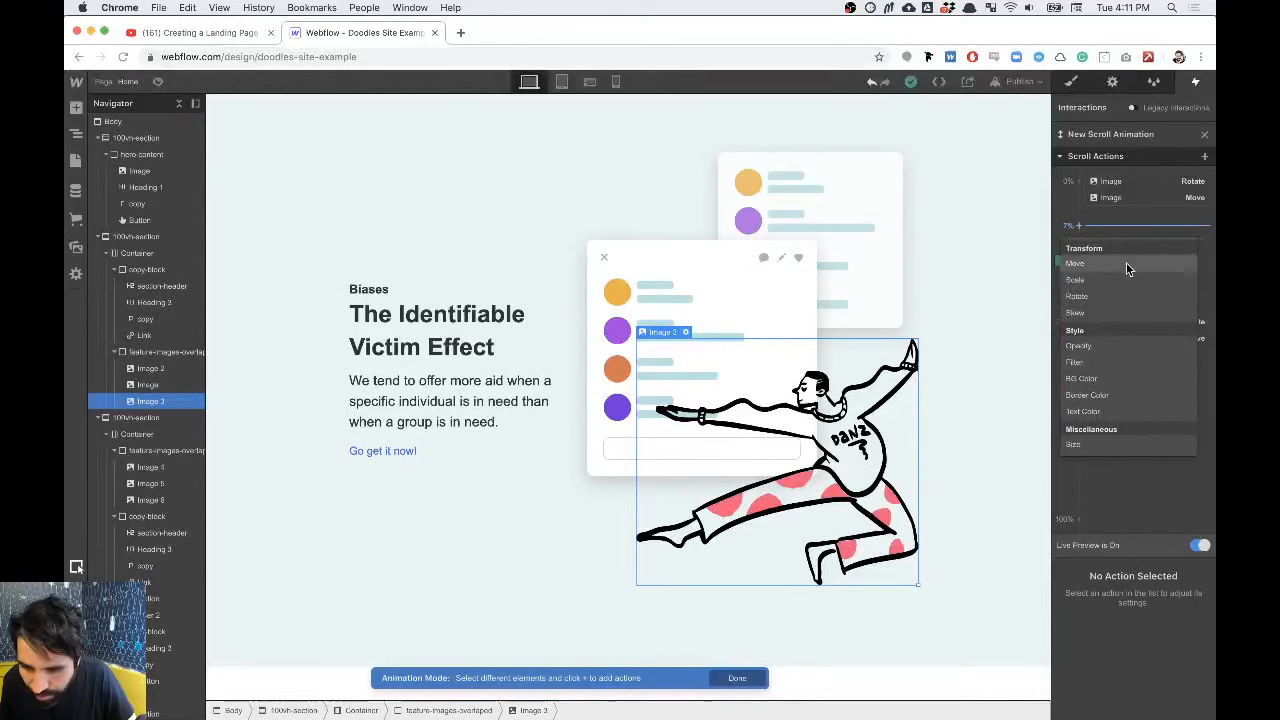
click(1126, 262)
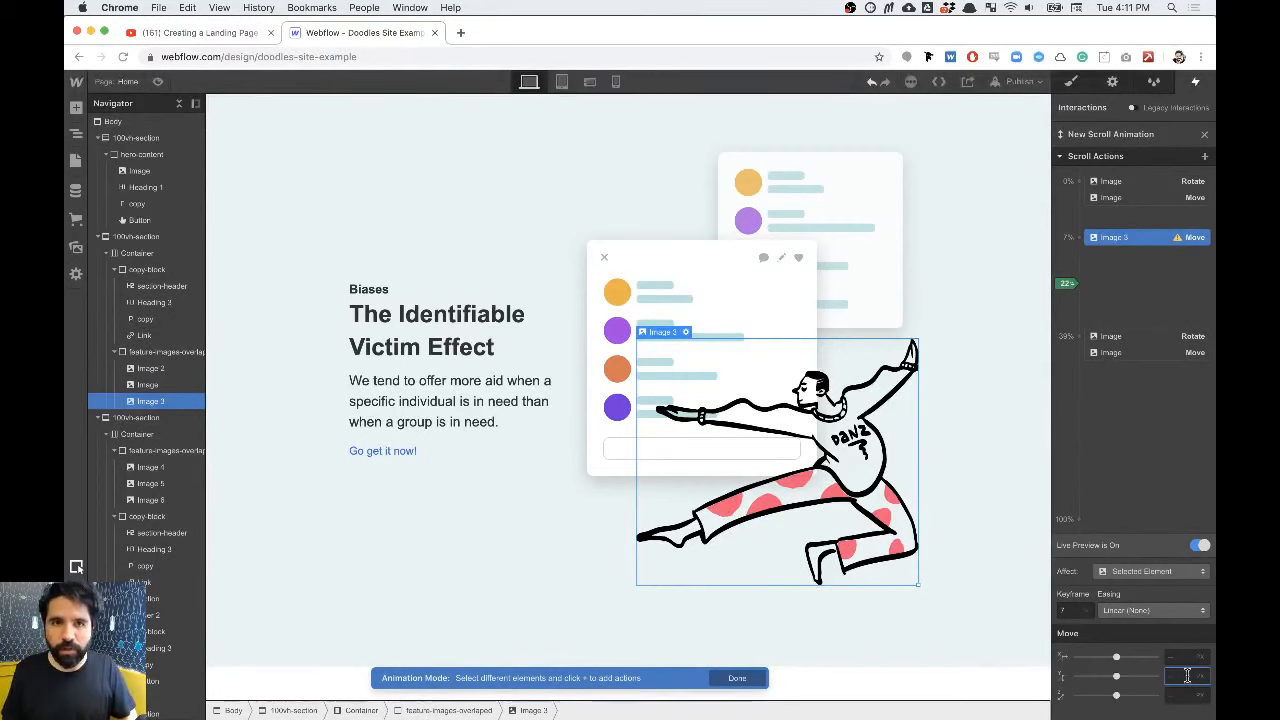
text(20)
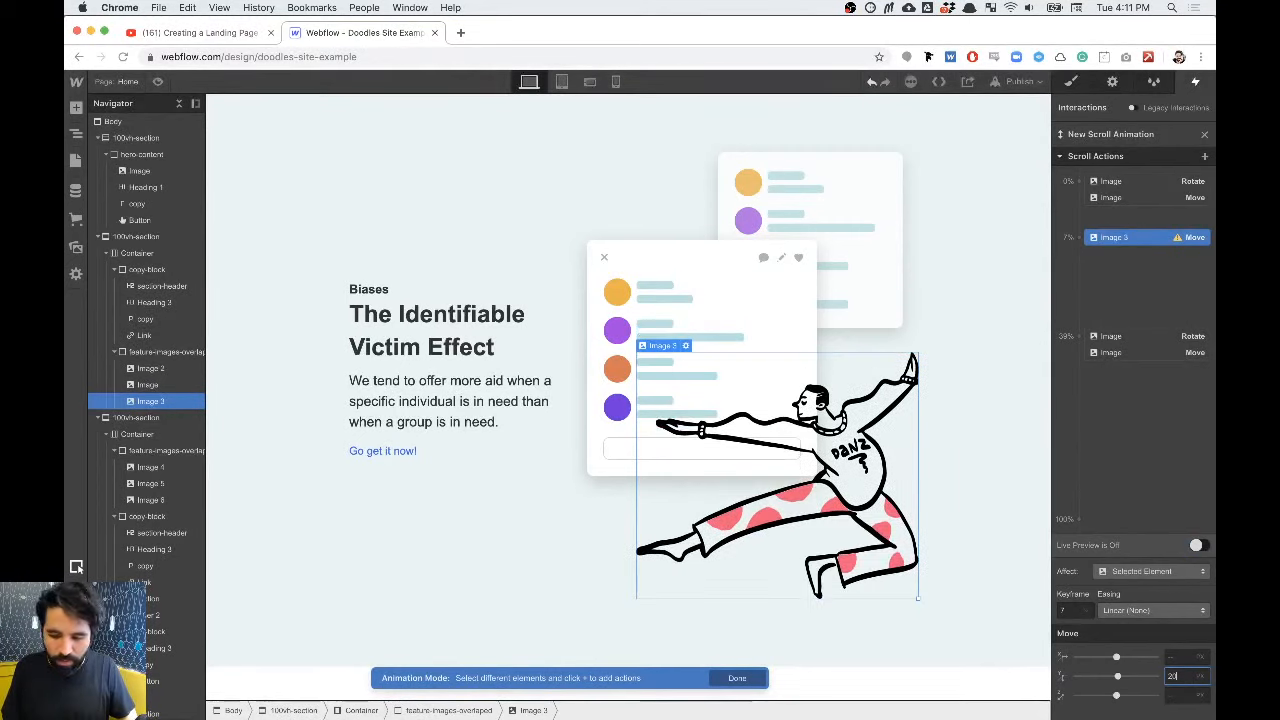
key(shift+Up)
key(shift+Up)
key(shift+Up)
key(shift+Up)
key(shift+Up)
key(shift+Up)
key(shift+Up)
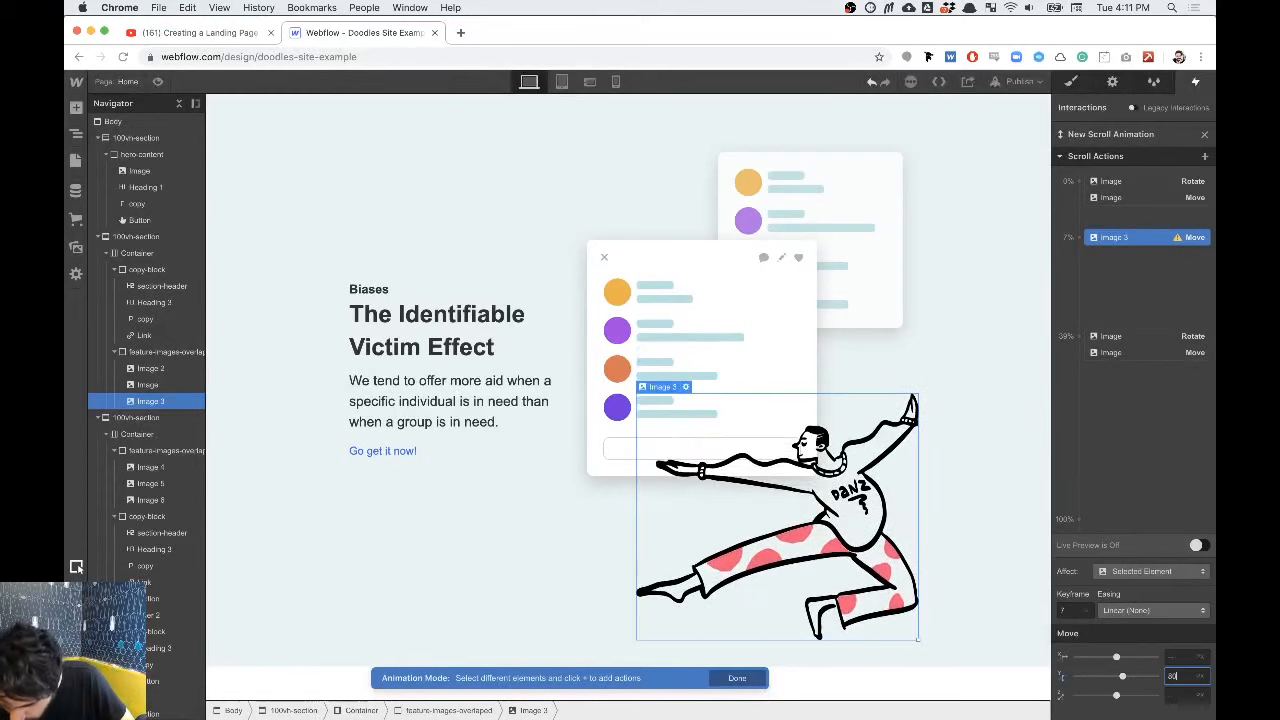
key(shift+Up)
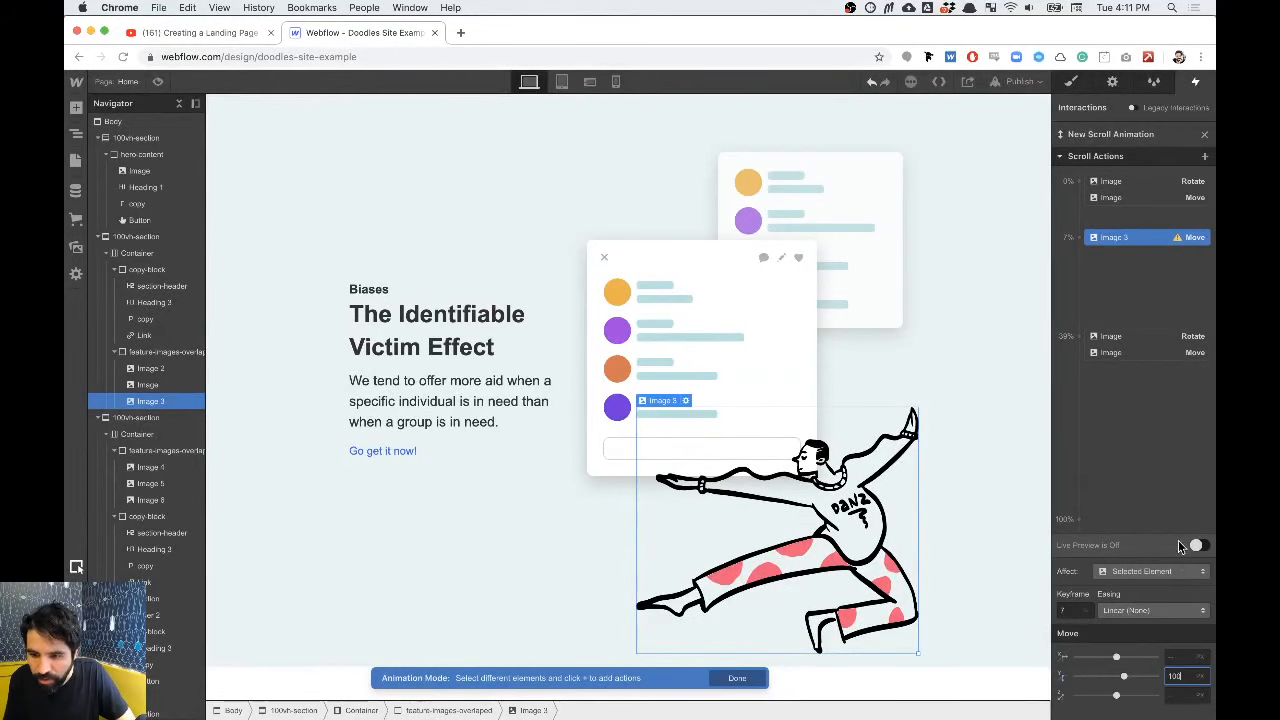
Step: Add a second Move keyframe for the dancing figure at 65% with Y -100 px
click(1135, 428)
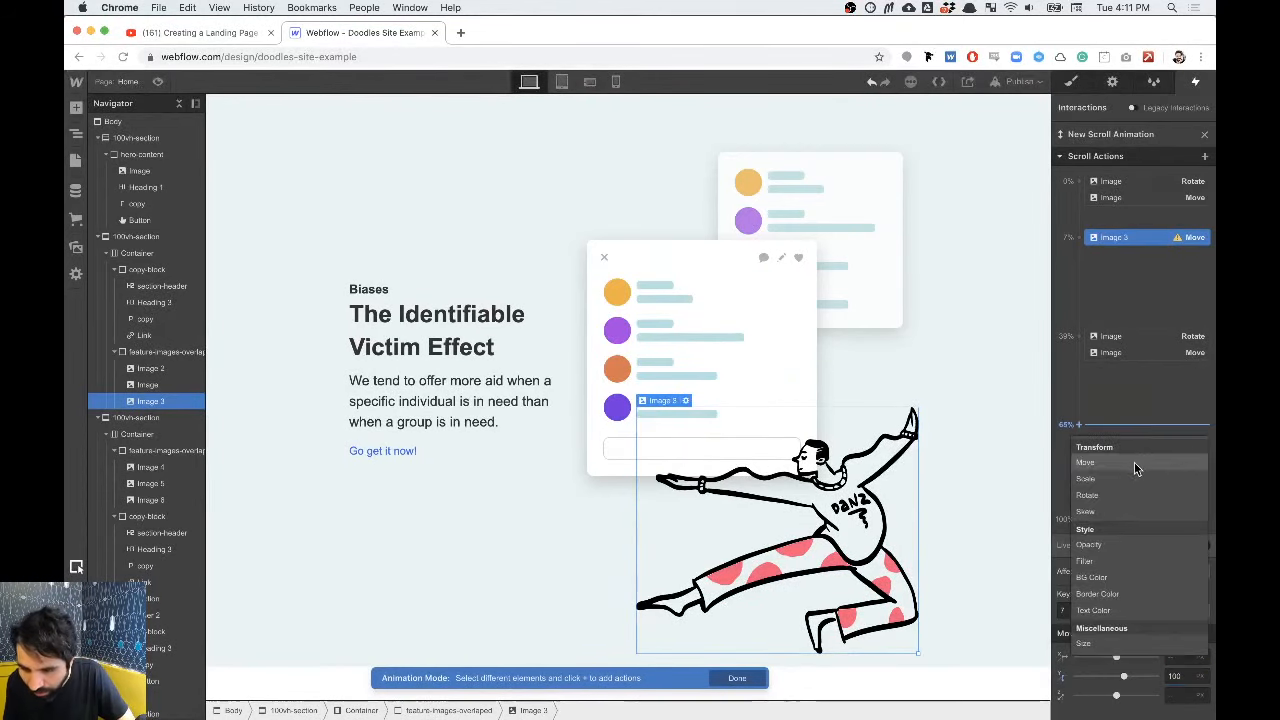
click(1134, 466)
text(-100)
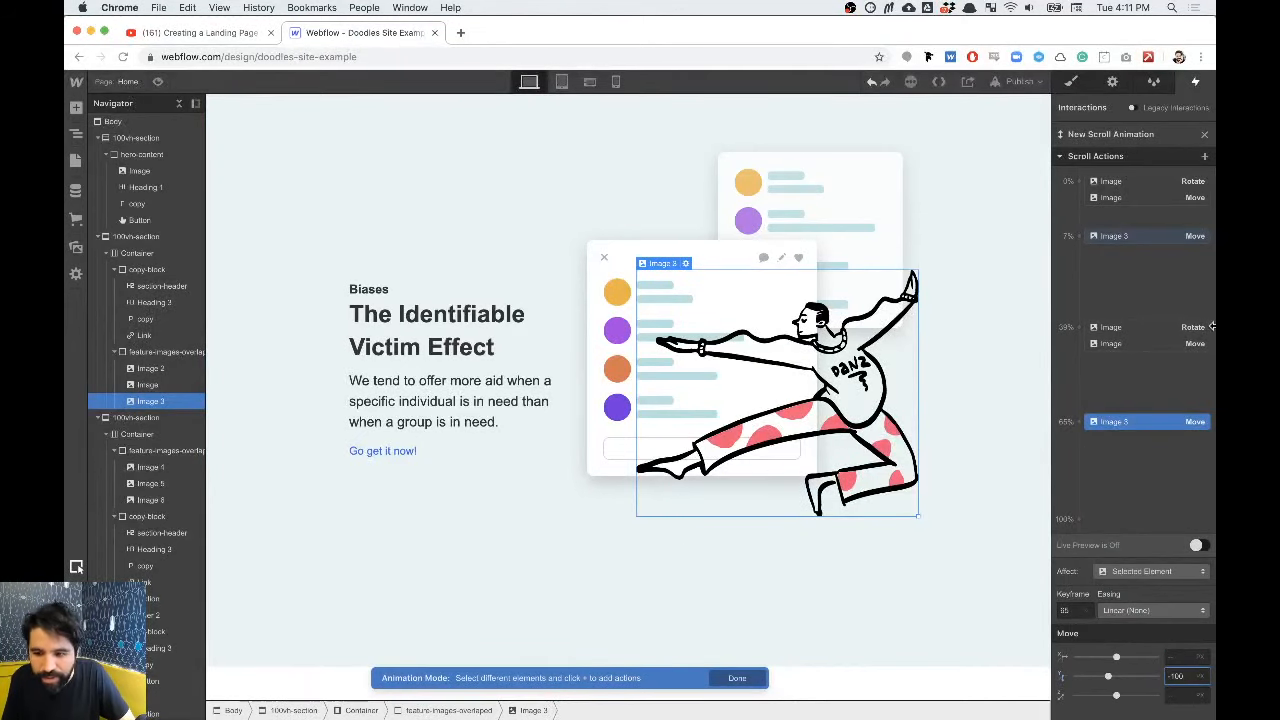
Step: Change the position of the dancing figure's first Move keyframe to 2%
click(1126, 234)
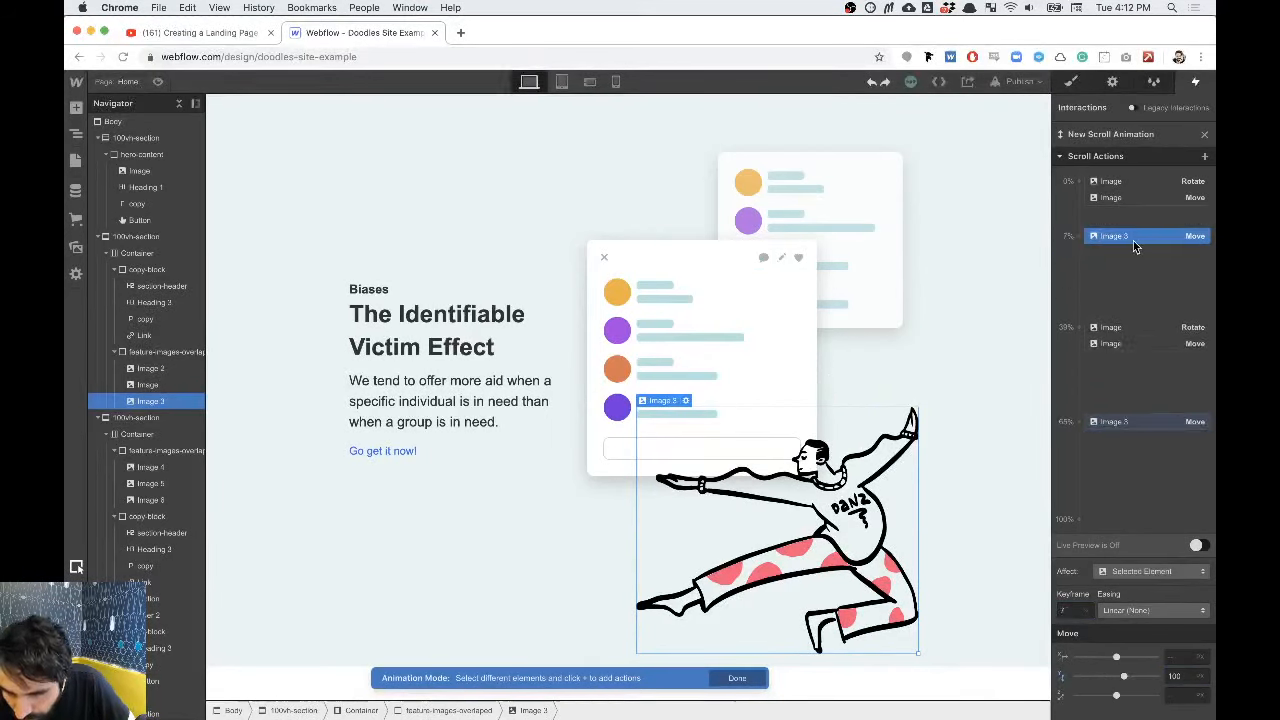
click(1130, 199)
click(1133, 237)
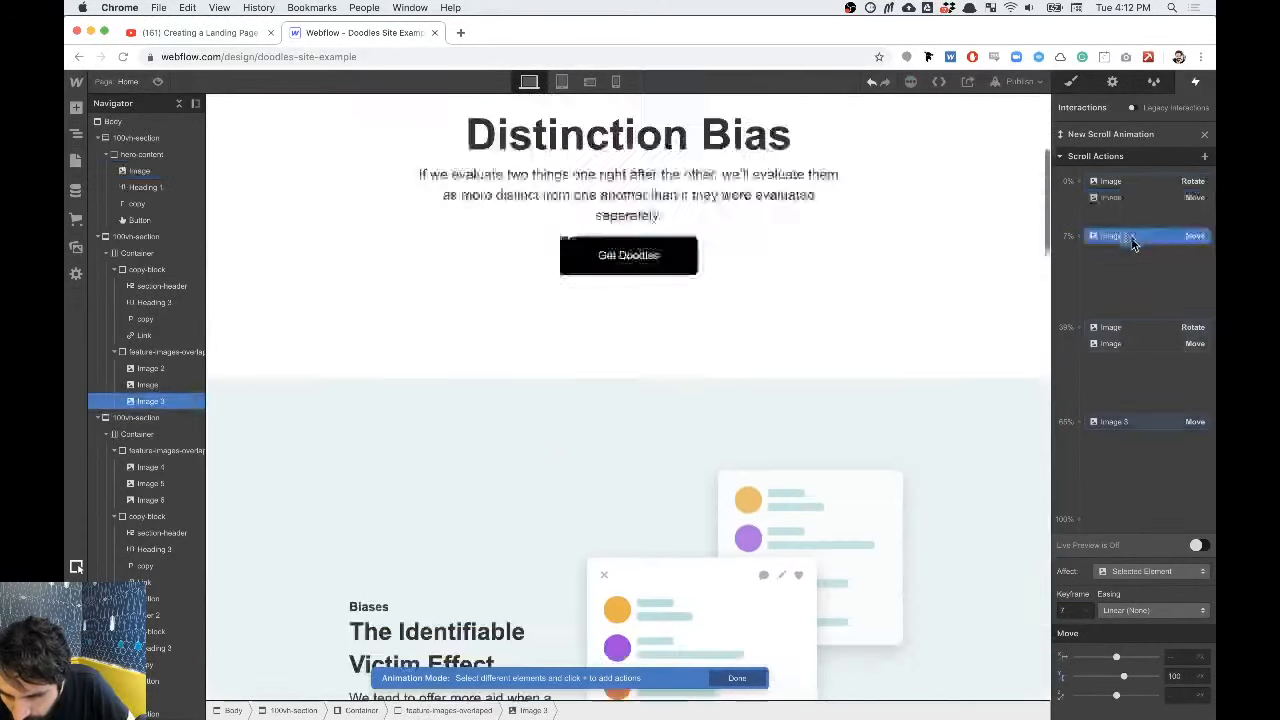
click(1064, 610)
text(2)
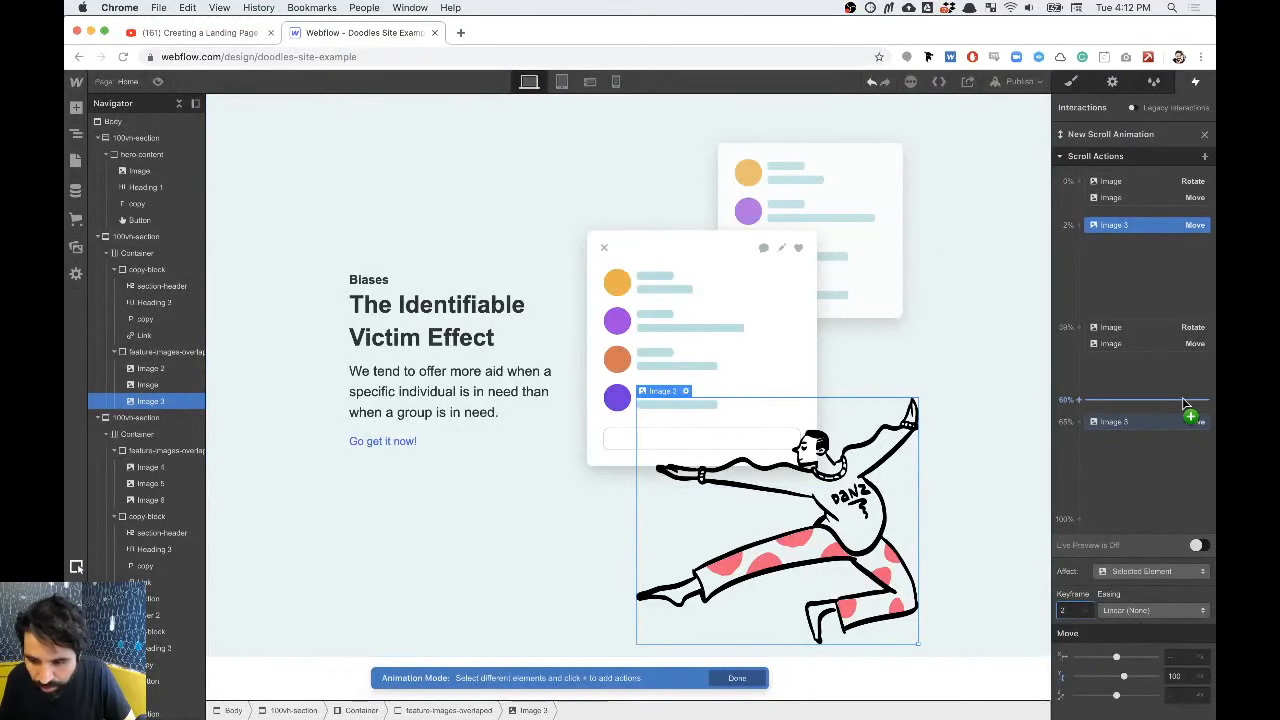
Step: Test the dancing figure's vertical movement in Live Preview by scrolling between the hero and the Identifiable Victim Effect section
scroll(770, 405, up, 5)
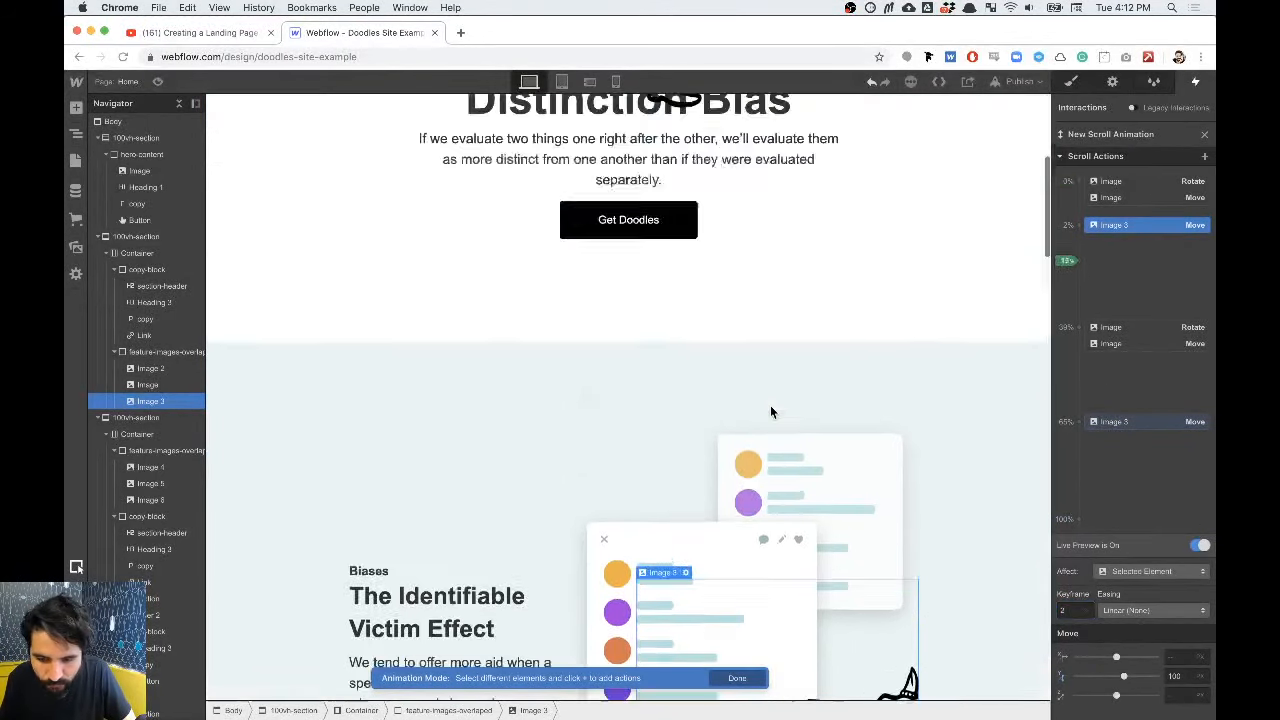
scroll(770, 405, down, 3)
scroll(770, 405, down, 3)
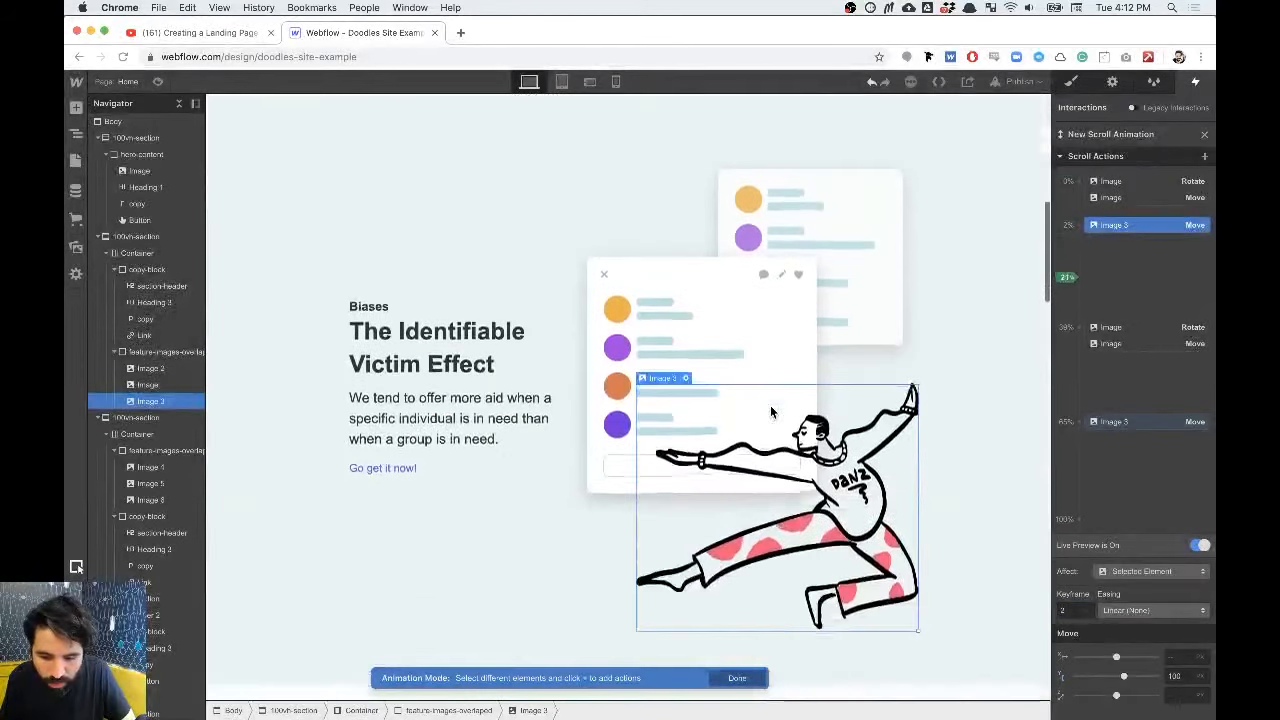
scroll(770, 405, up, 2)
scroll(770, 405, down, 4)
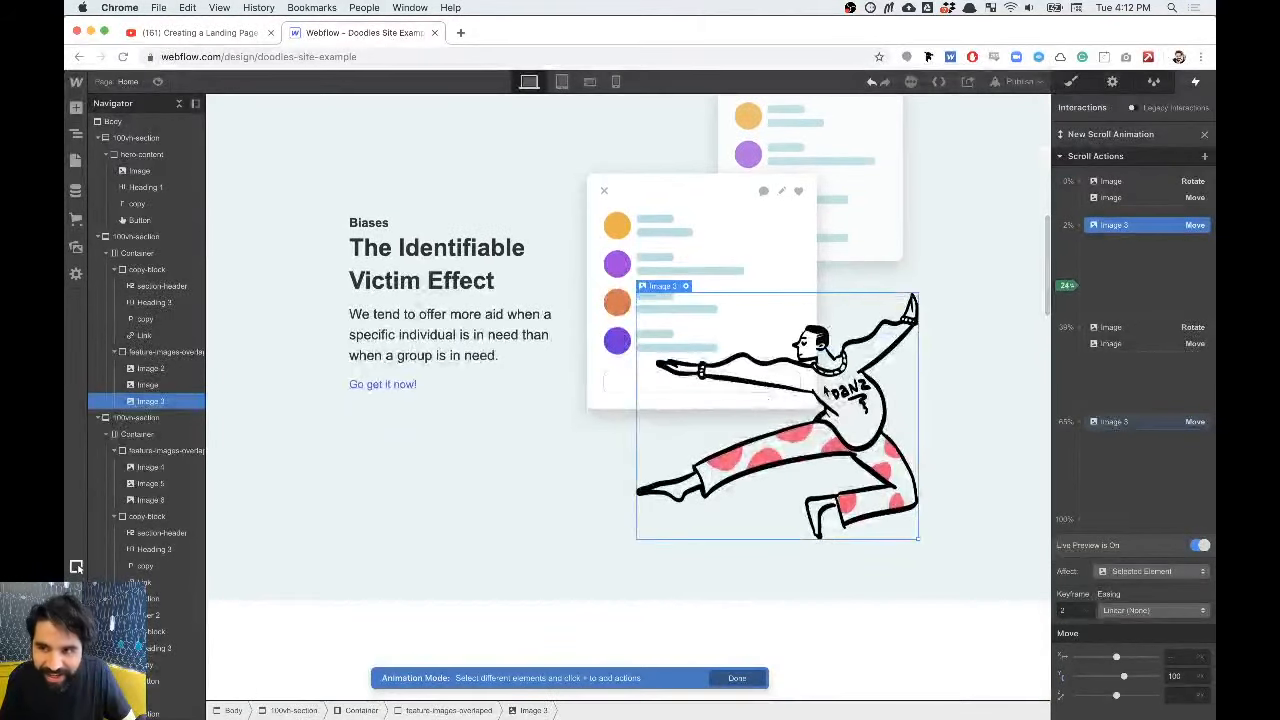
scroll(823, 390, down, 3)
scroll(823, 390, up, 5)
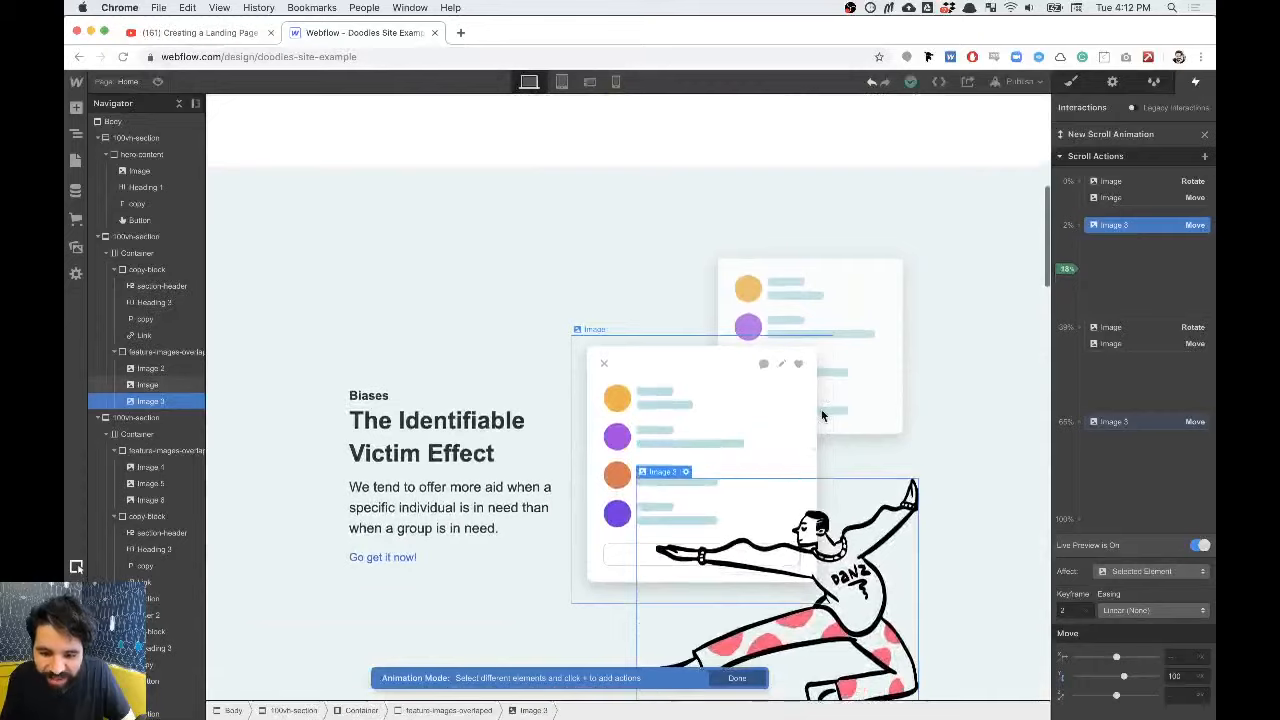
scroll(823, 390, down, 3)
scroll(822, 415, up, 6)
scroll(822, 415, up, 1)
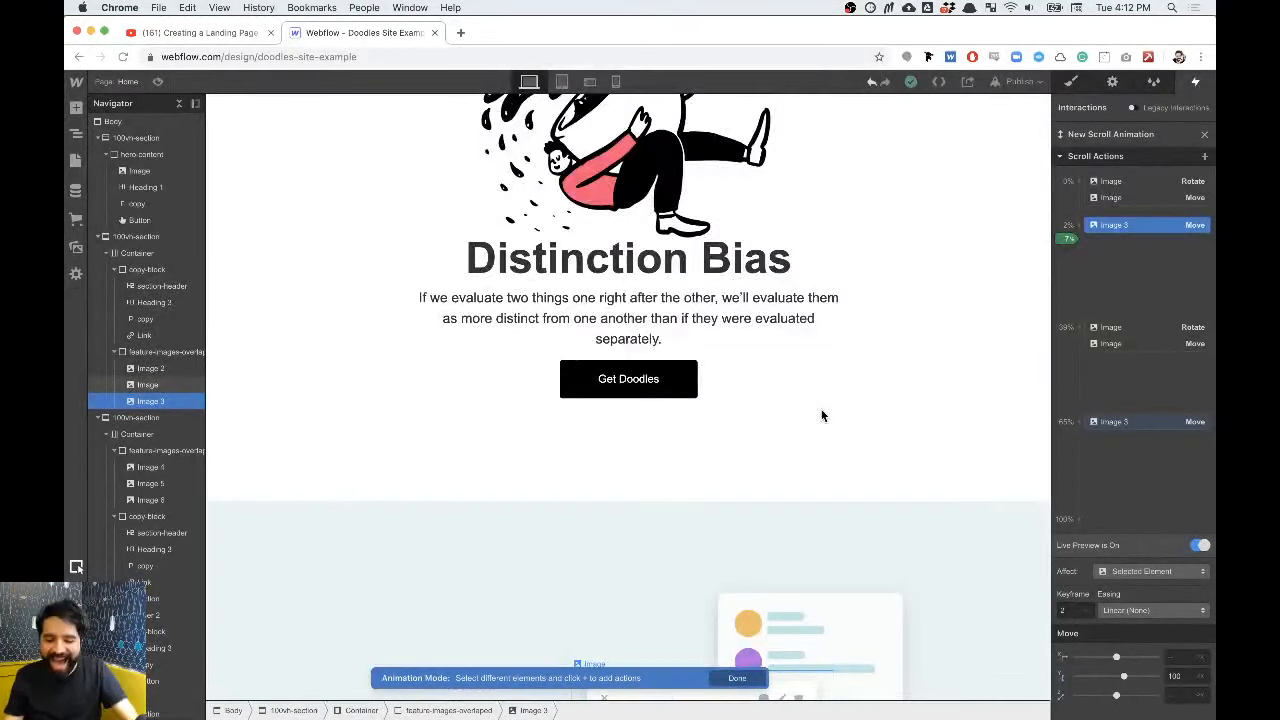
Step: Preview the page and scroll repeatedly between the hero and the Identifiable Victim Effect section to examine the dancing figure's scroll movement
scroll(822, 415, down, 10)
scroll(822, 415, up, 10)
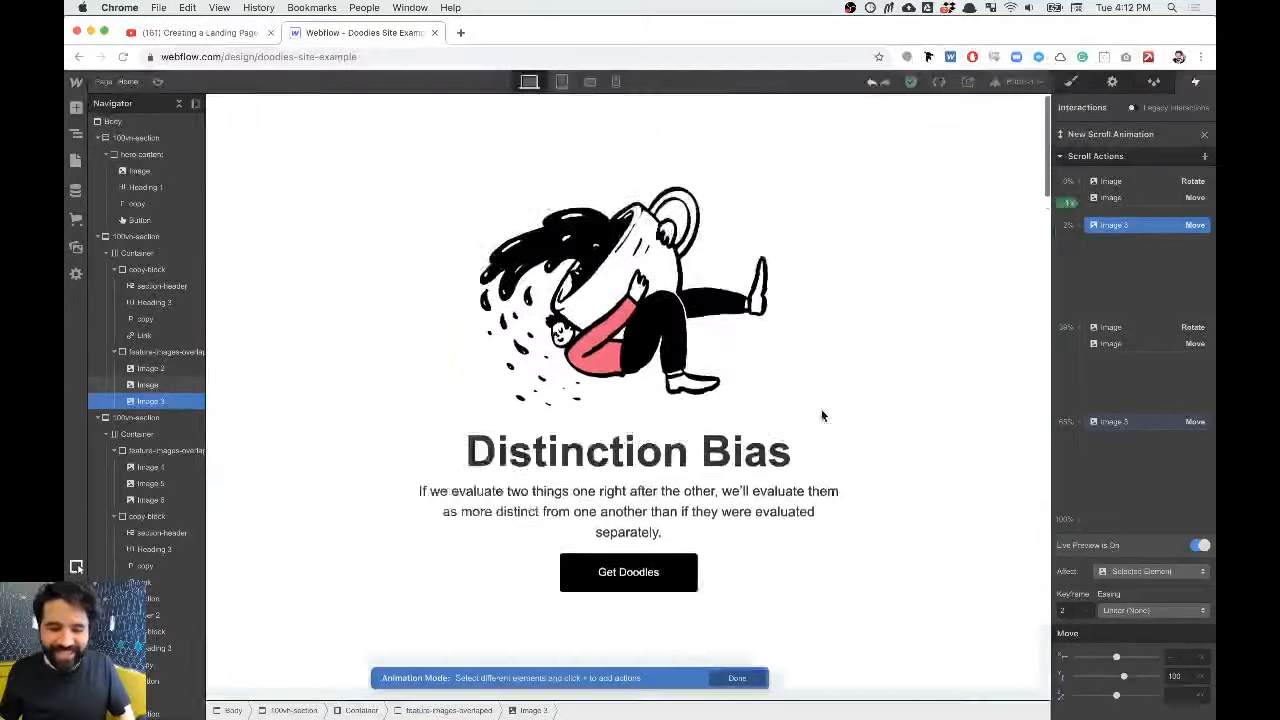
click(157, 81)
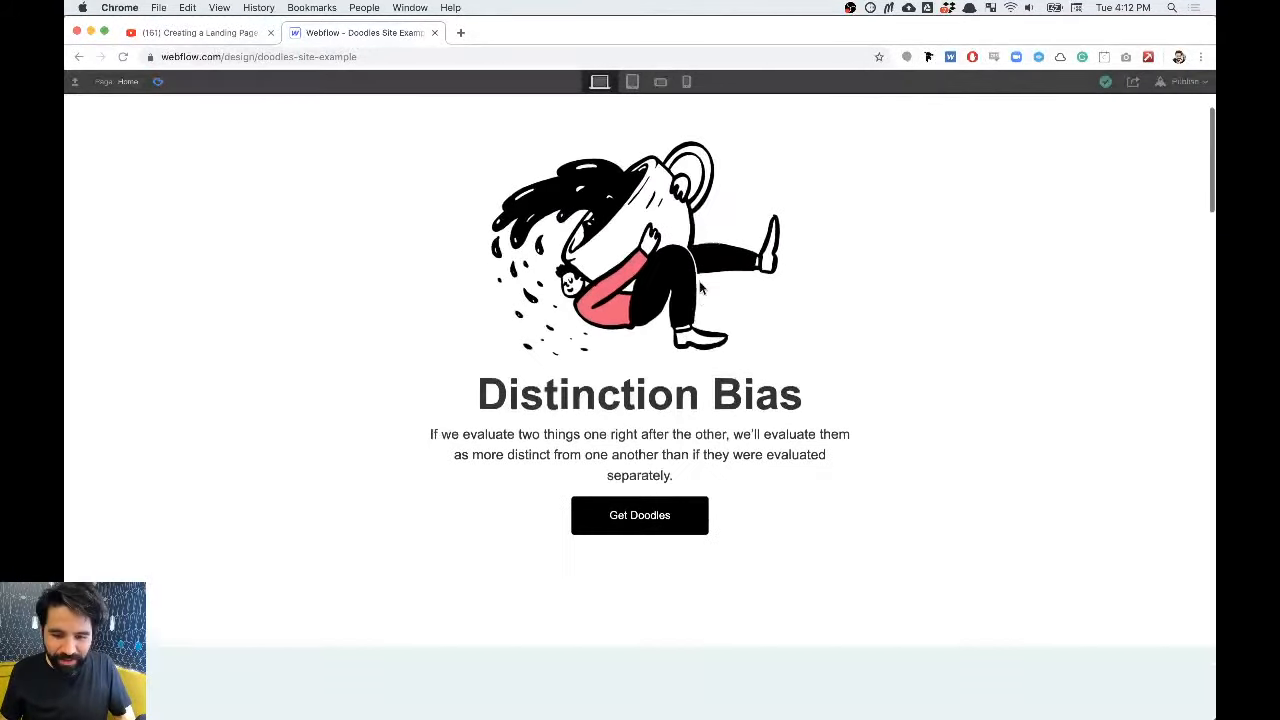
scroll(658, 244, down, 5)
scroll(658, 244, down, 3)
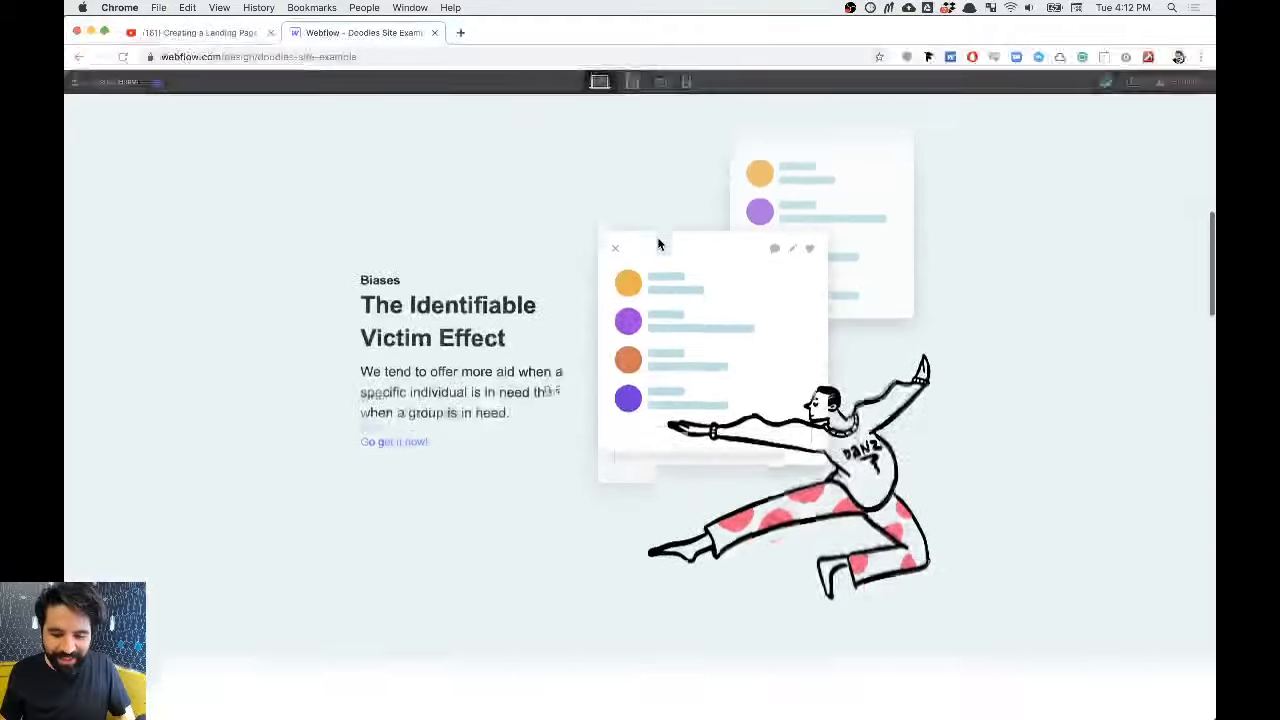
scroll(658, 244, up, 5)
scroll(658, 244, down, 6)
scroll(658, 244, down, 1)
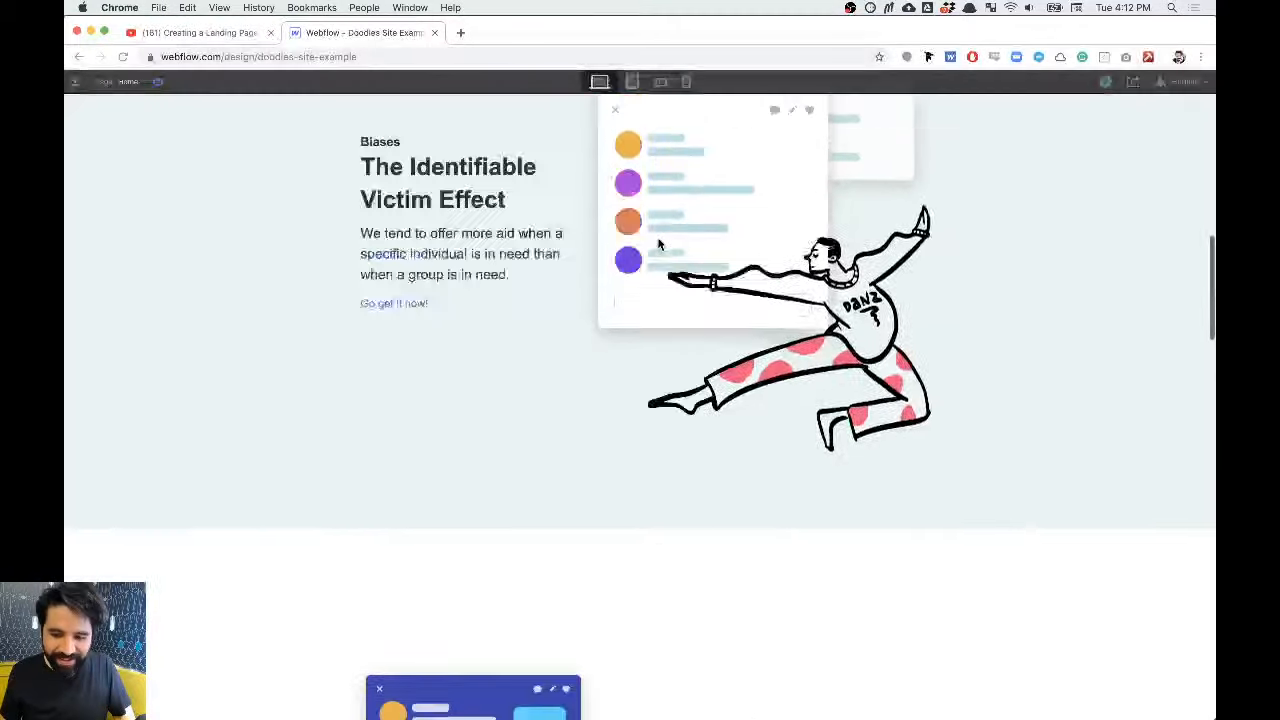
scroll(658, 244, up, 5)
scroll(658, 244, down, 10)
scroll(658, 244, up, 7)
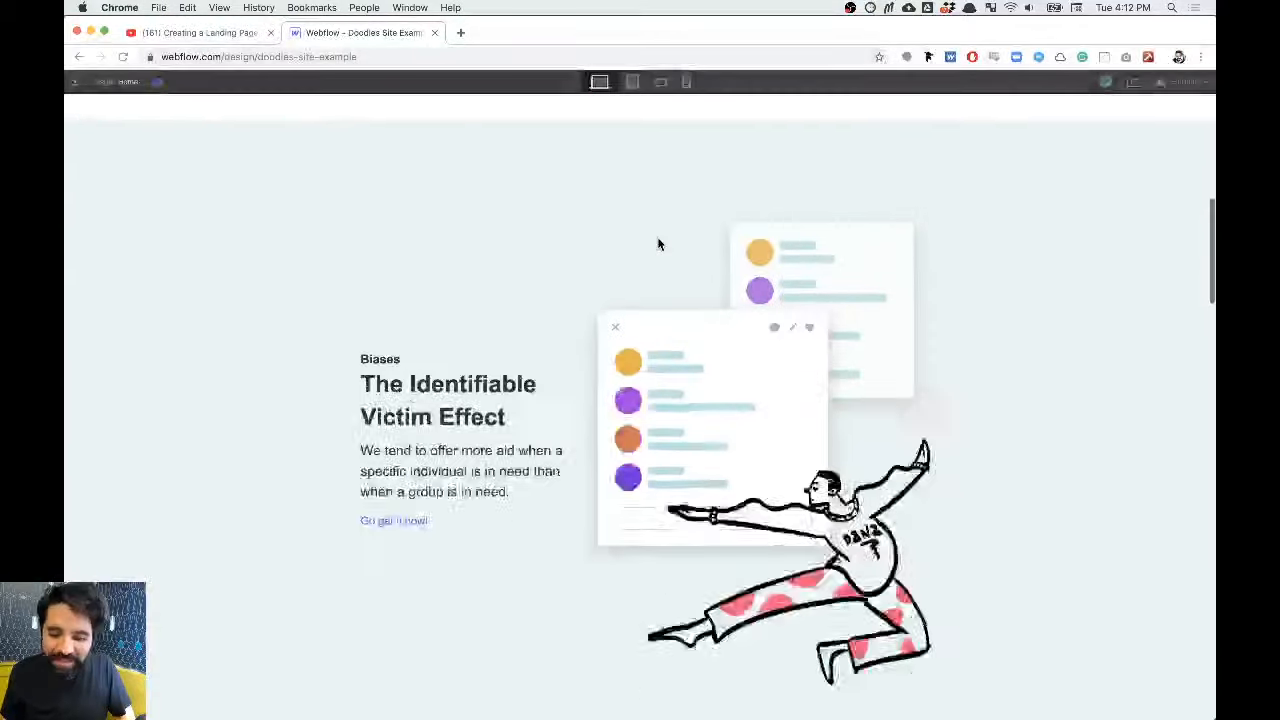
scroll(658, 244, down, 5)
scroll(658, 244, up, 4)
scroll(658, 244, up, 1)
scroll(658, 244, down, 4)
scroll(658, 244, up, 4)
scroll(658, 244, up, 1)
scroll(658, 244, down, 2)
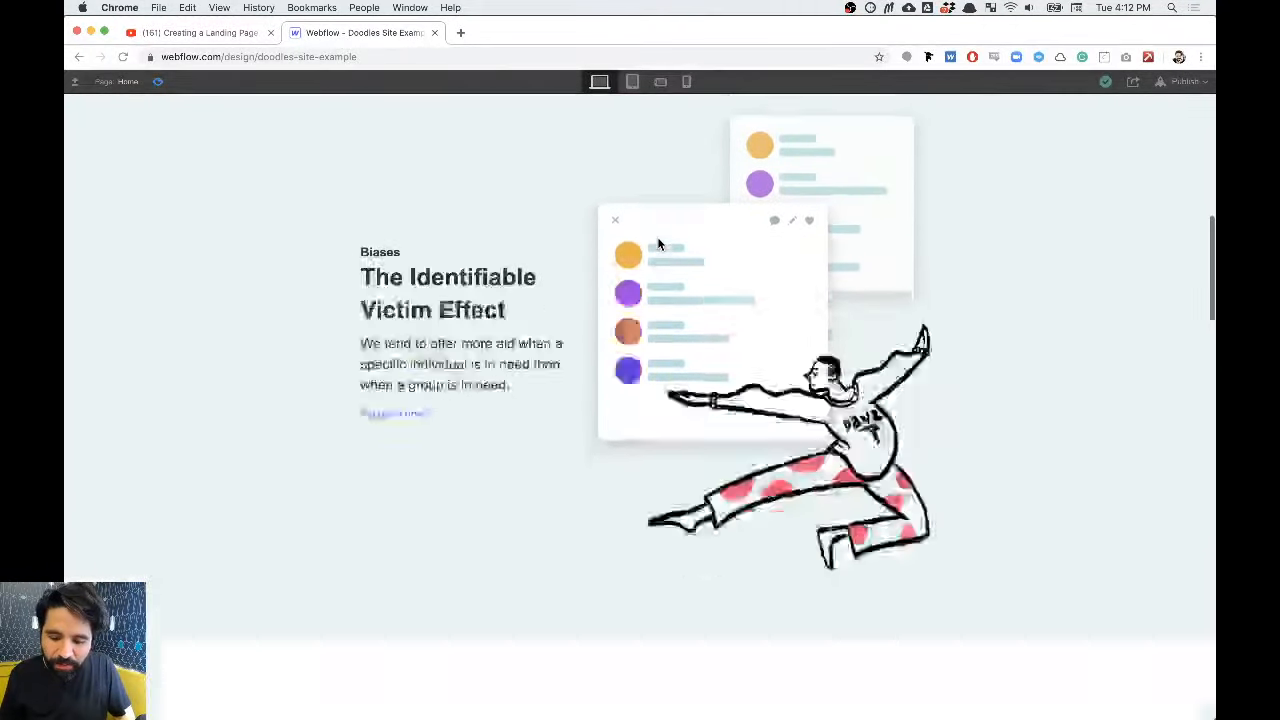
scroll(658, 244, up, 7)
Step: Add a Move keyframe for the rear white card image at 9% of the scroll animation with Y 0 px
click(155, 84)
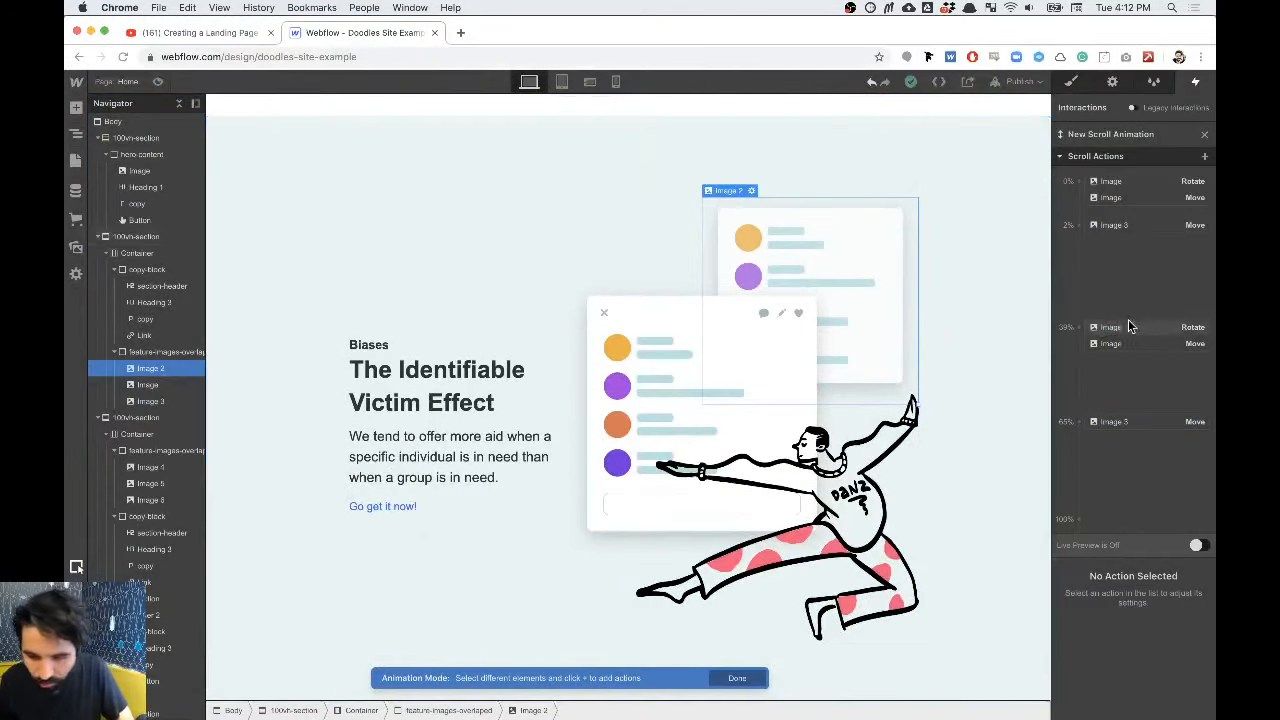
click(656, 357)
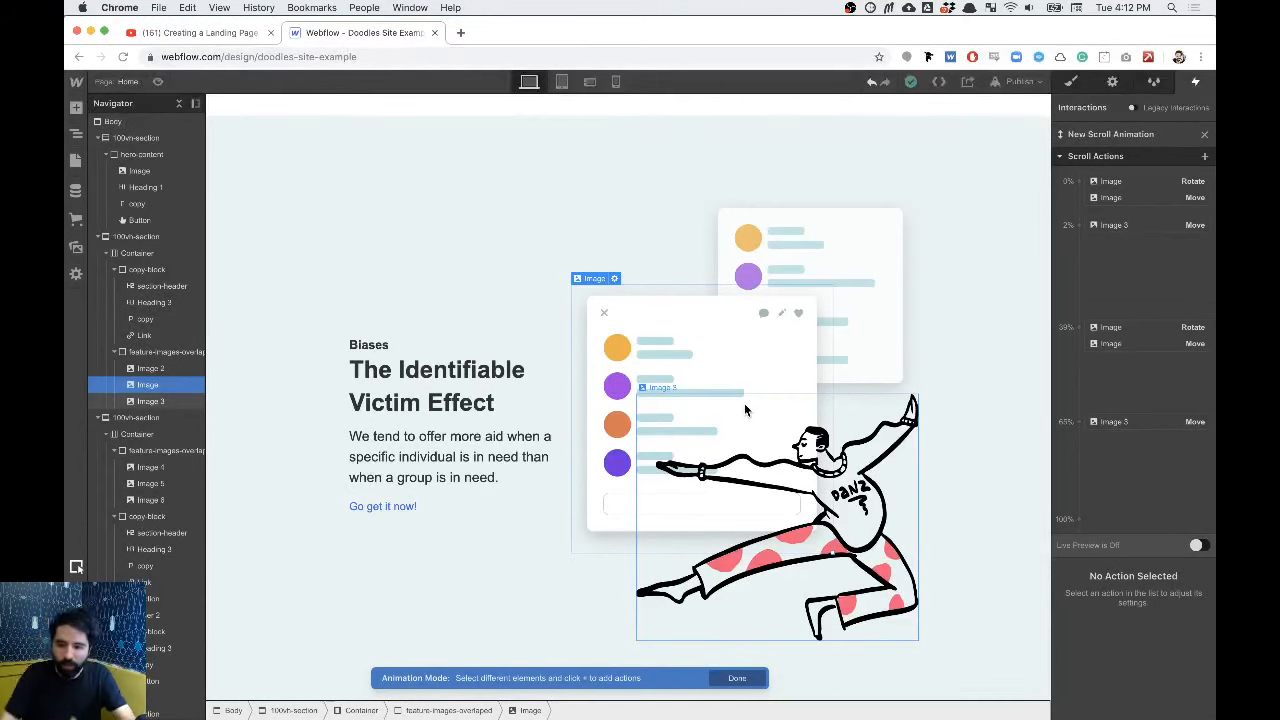
click(822, 222)
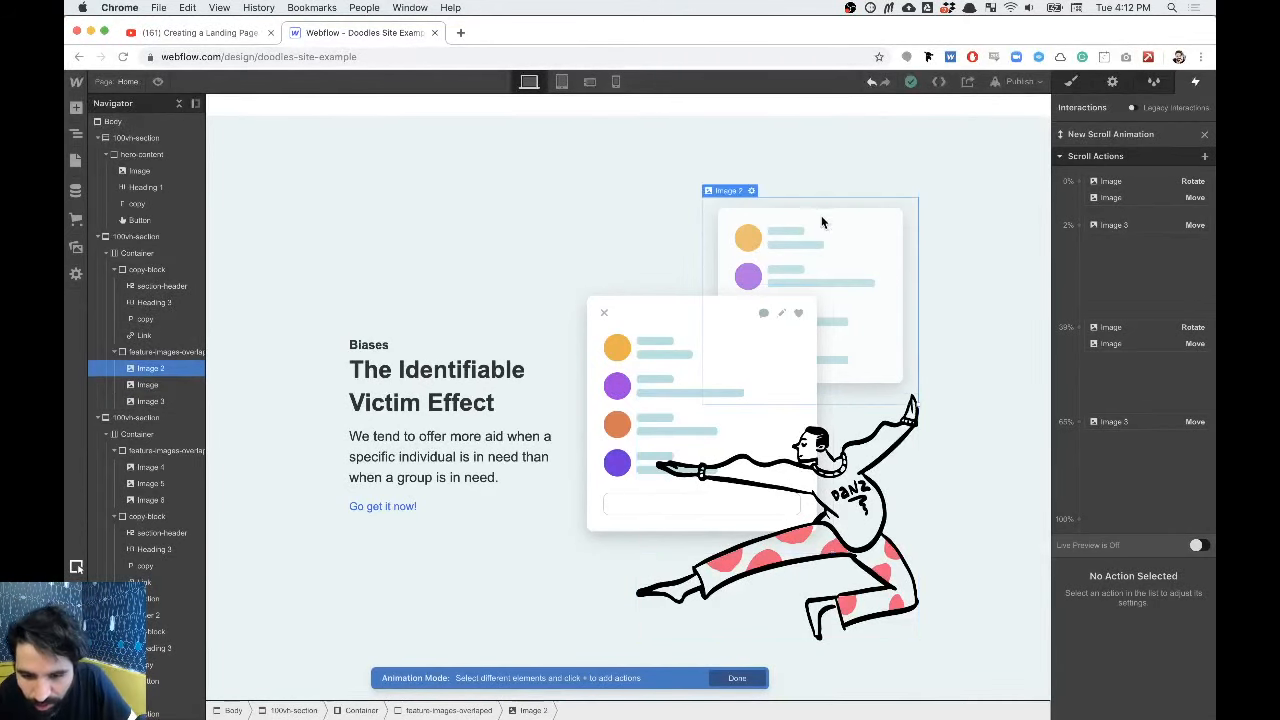
click(1137, 255)
click(1129, 285)
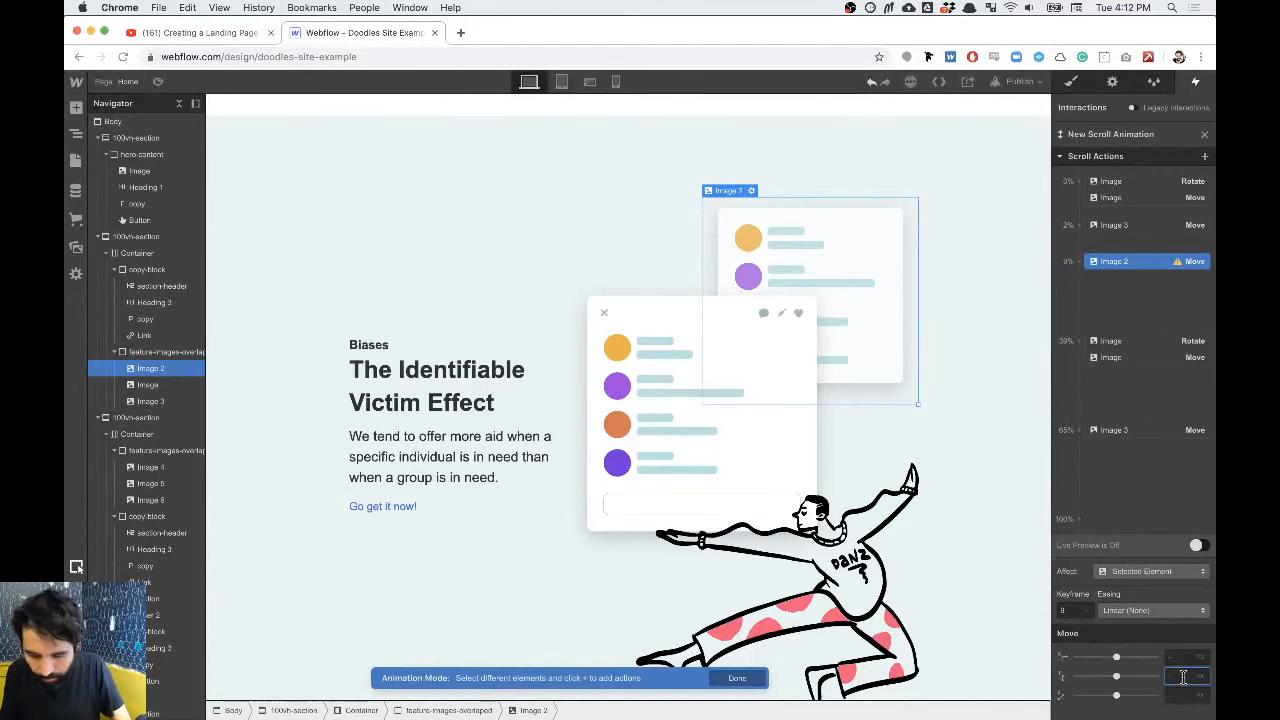
text(0)
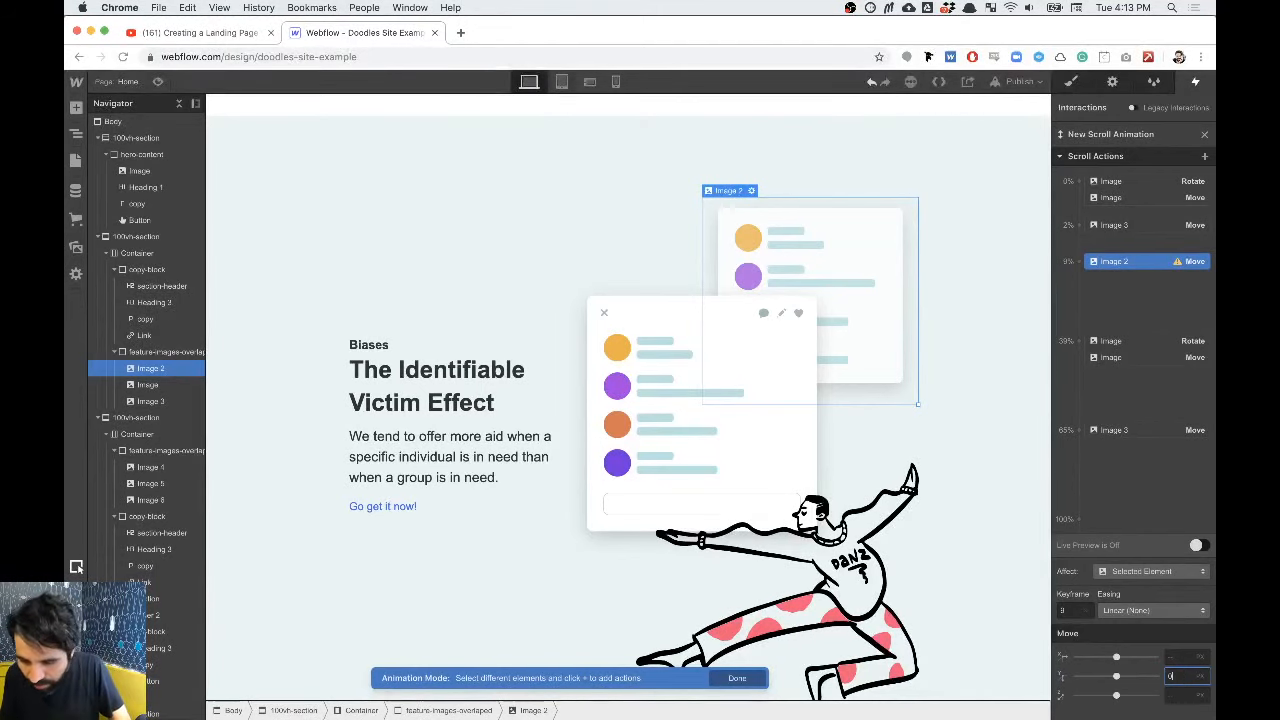
Step: Add a second Move keyframe for the rear white card with Y 100 px and place it at 65%
click(1125, 451)
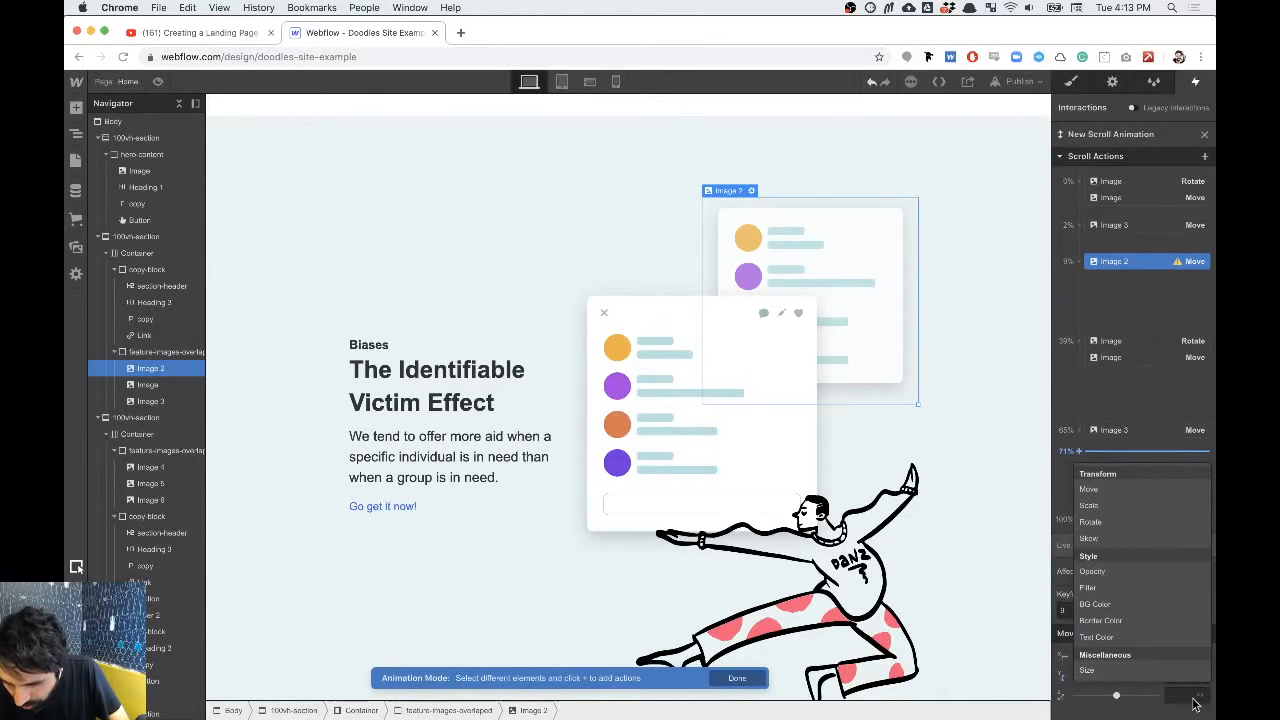
click(1142, 487)
click(1174, 677)
text(100)
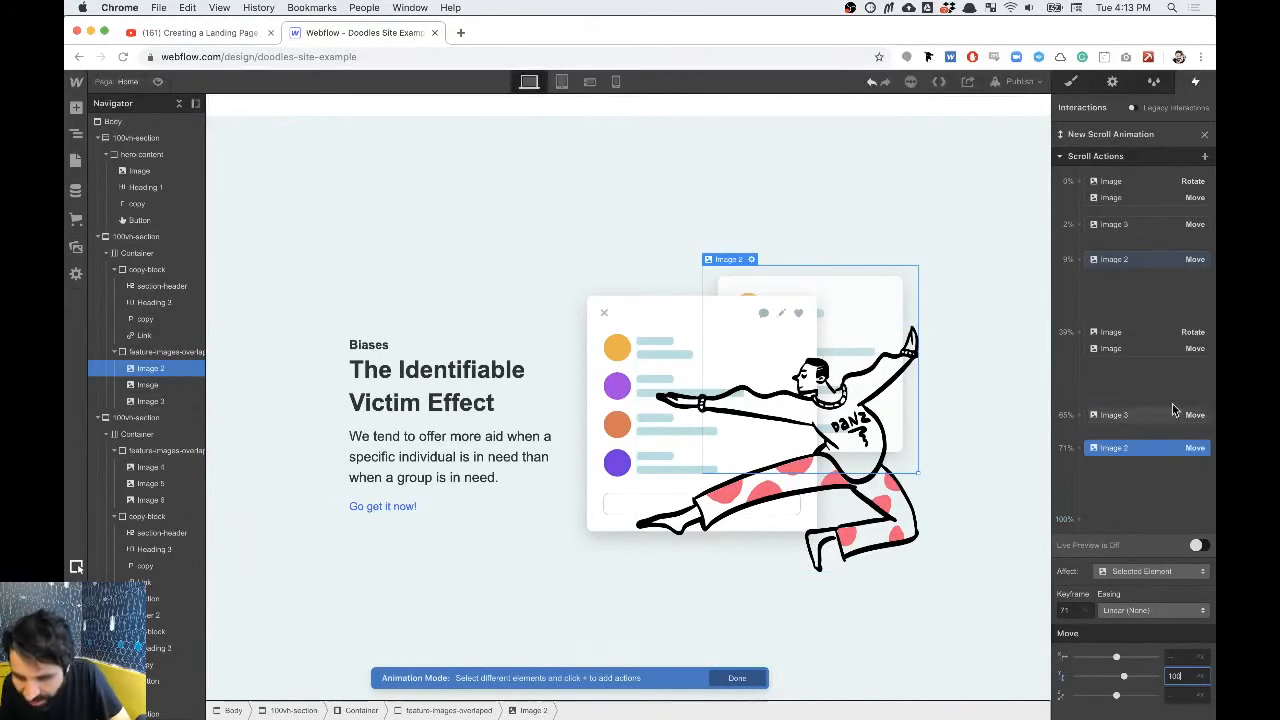
drag(1139, 450, 1139, 421)
Step: Preview the page and scroll around the Identifiable Victim Effect section to examine how the rear card and dancing figure move
click(158, 83)
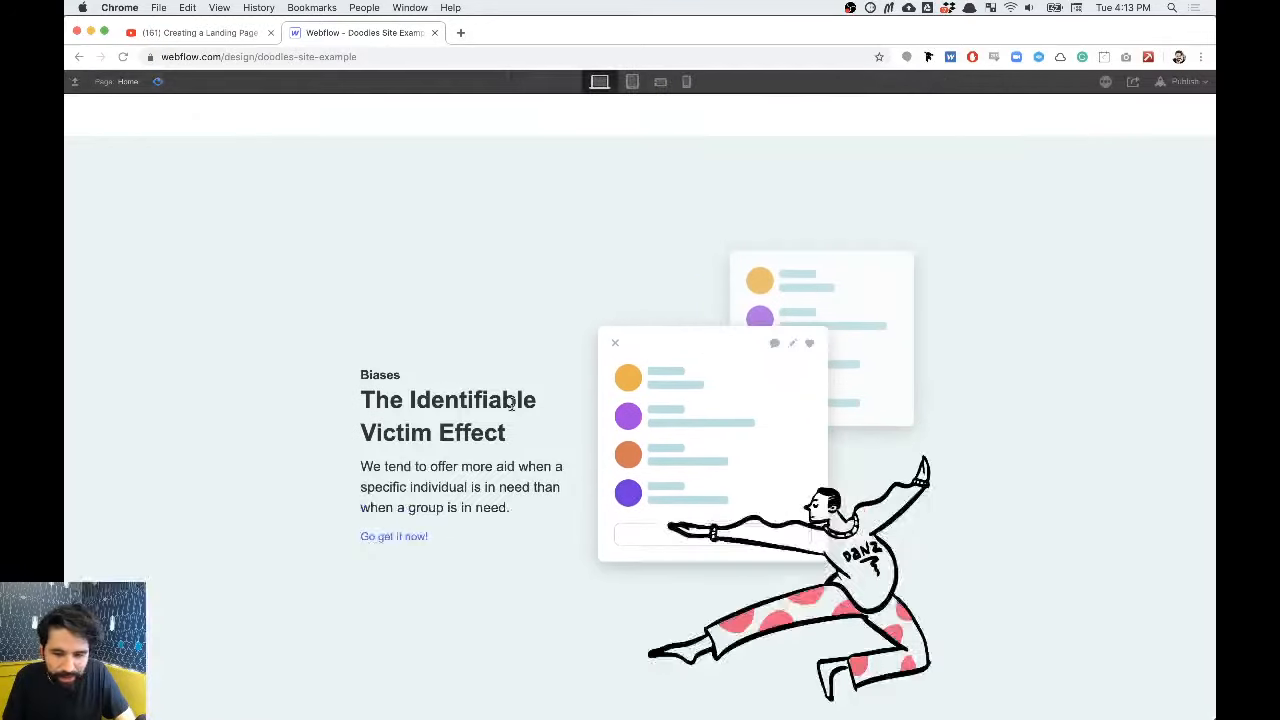
scroll(511, 403, up, 2)
scroll(511, 403, down, 4)
scroll(511, 403, up, 3)
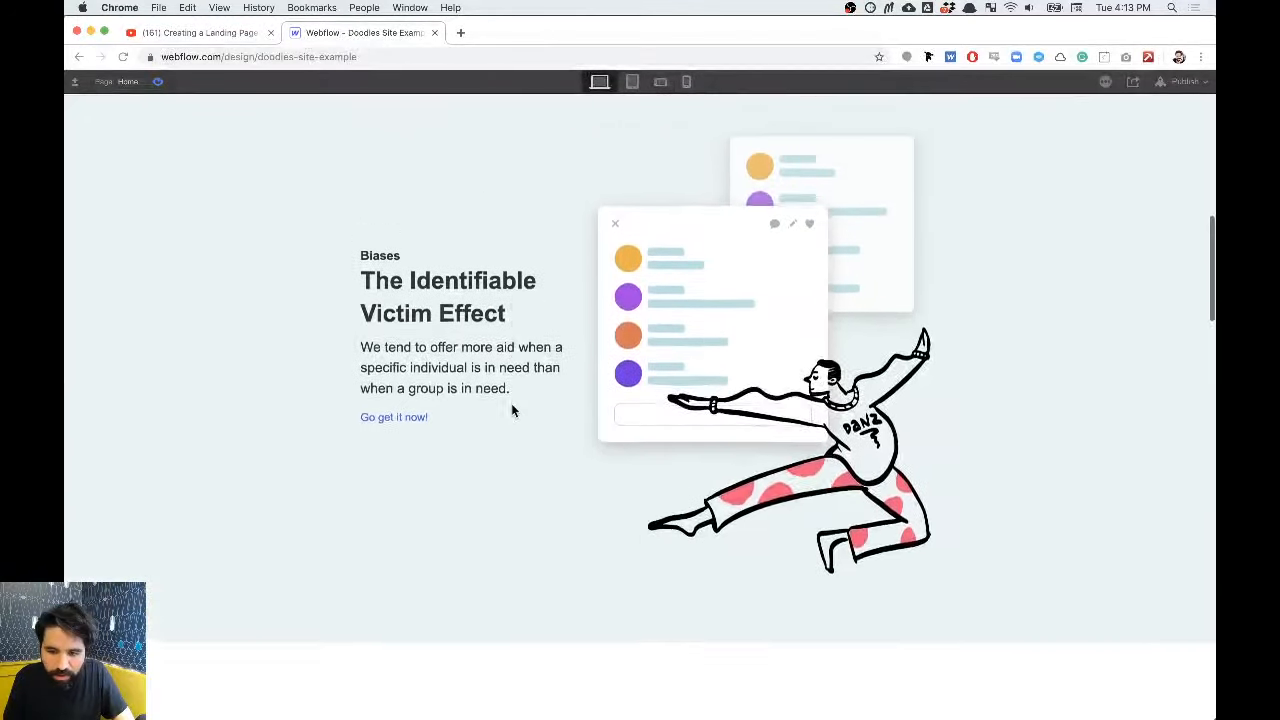
scroll(511, 403, down, 3)
scroll(511, 403, up, 2)
scroll(511, 405, up, 1)
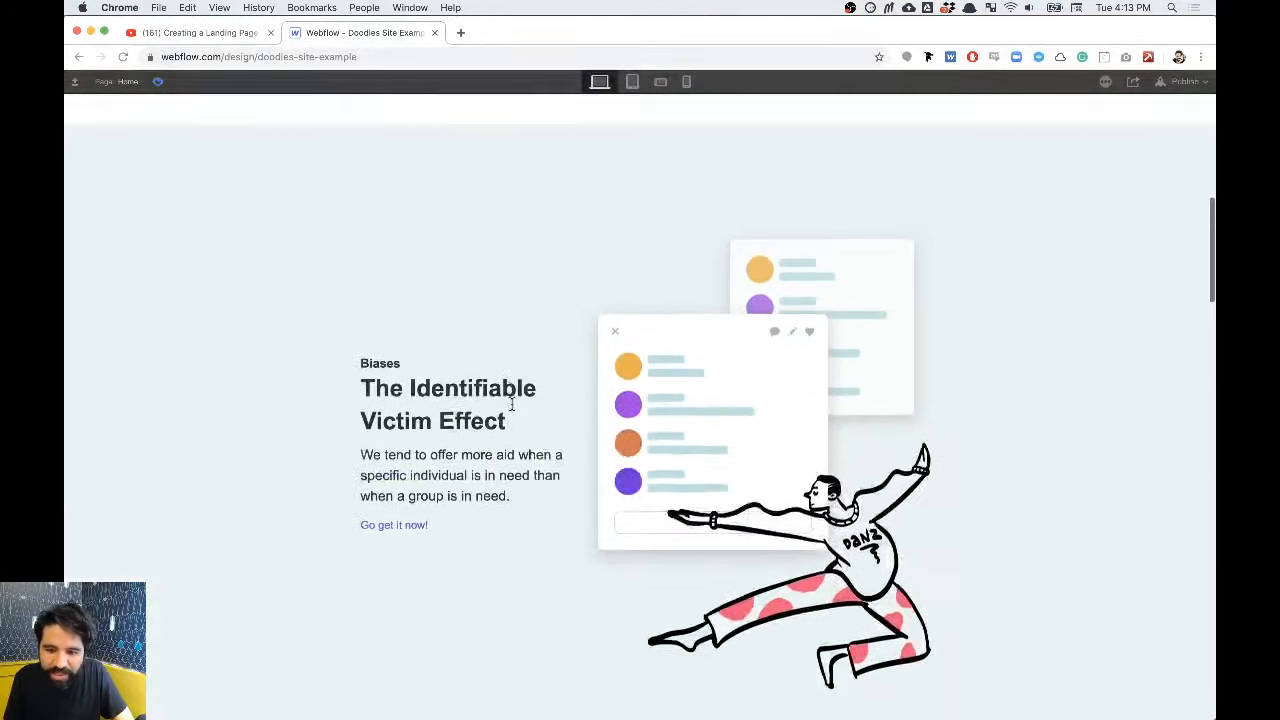
scroll(511, 405, down, 2)
scroll(511, 405, up, 6)
scroll(511, 405, down, 6)
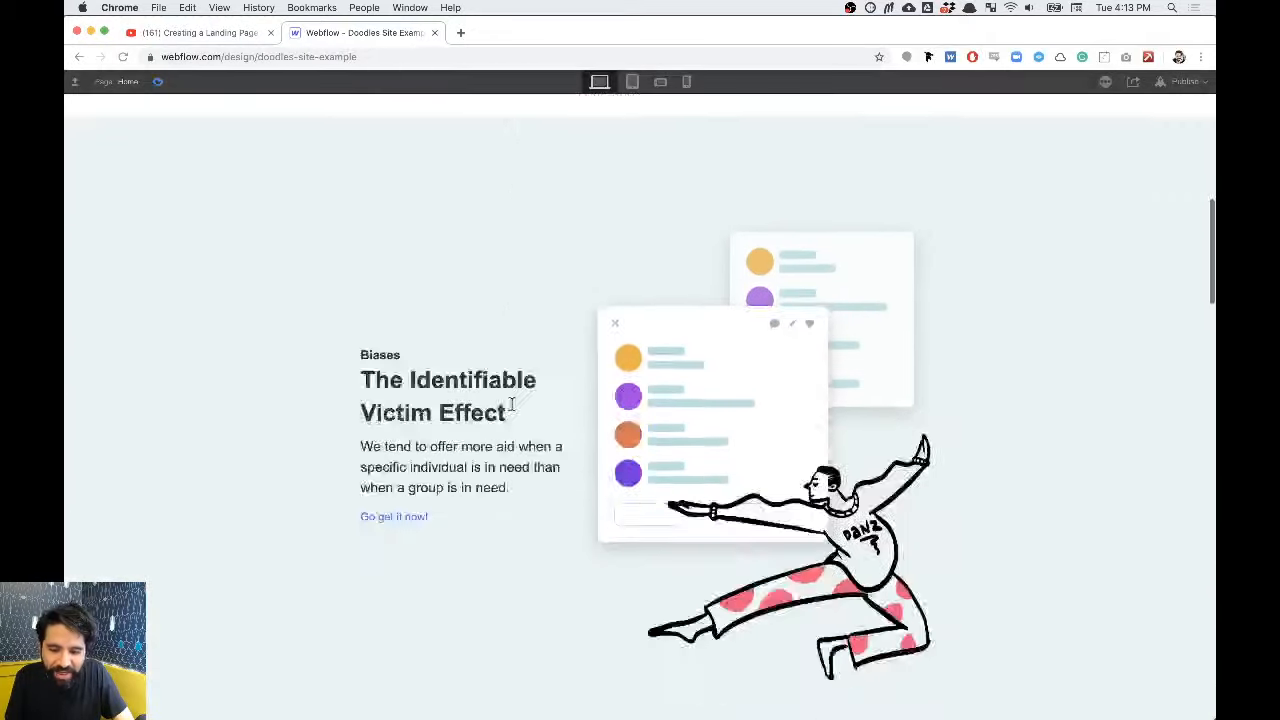
scroll(347, 297, up, 1)
Step: Set the rear card's 65% Move keyframe to Y 180 px and preview its motion while scrolling
click(159, 82)
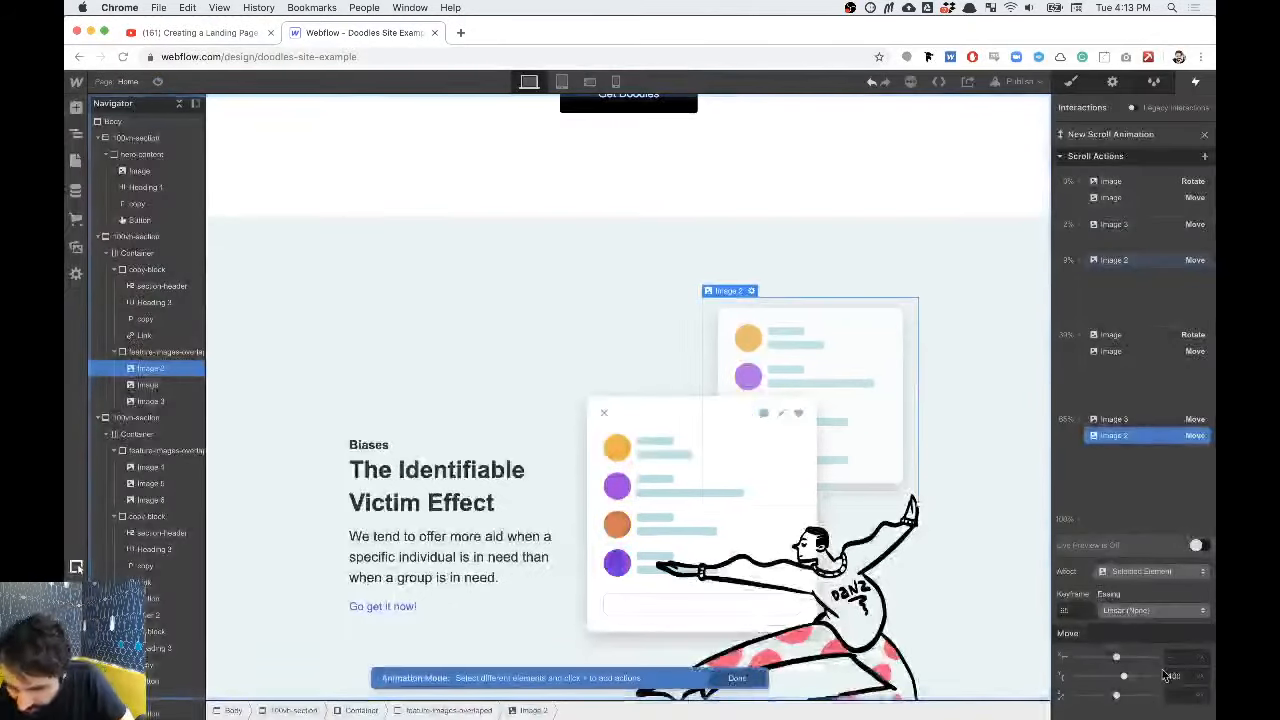
text(170)
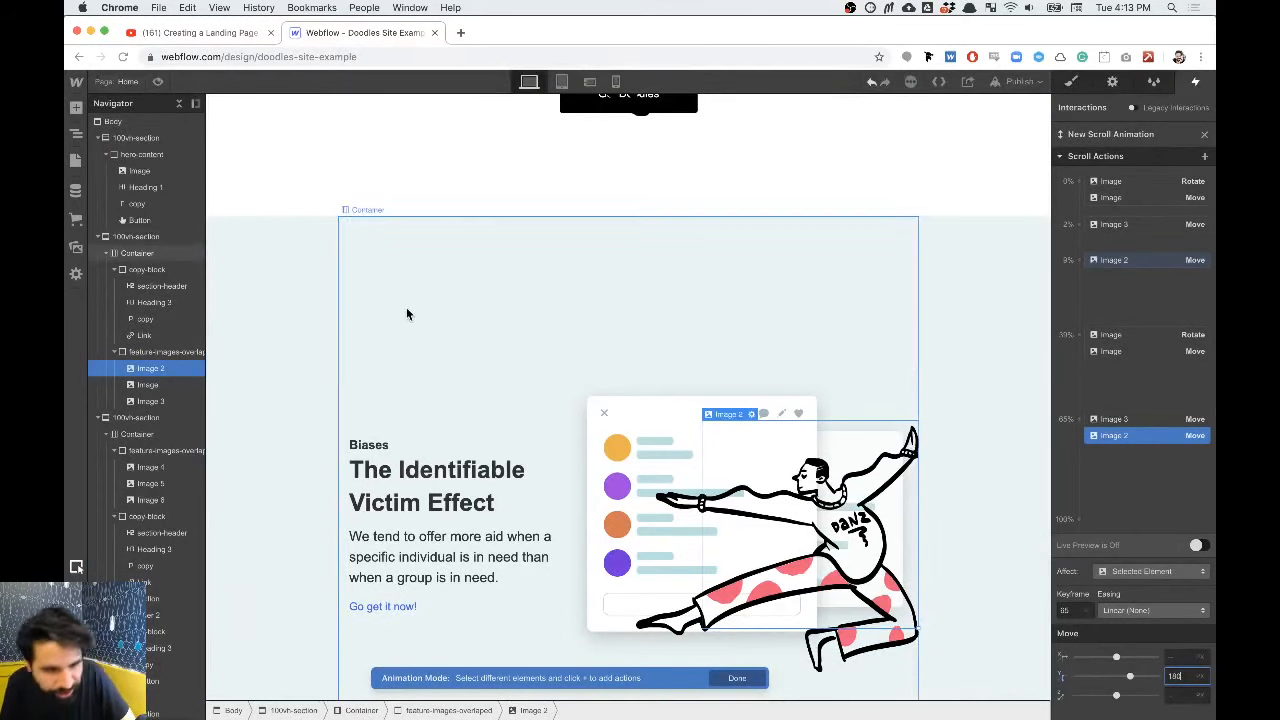
click(157, 81)
scroll(531, 315, down, 5)
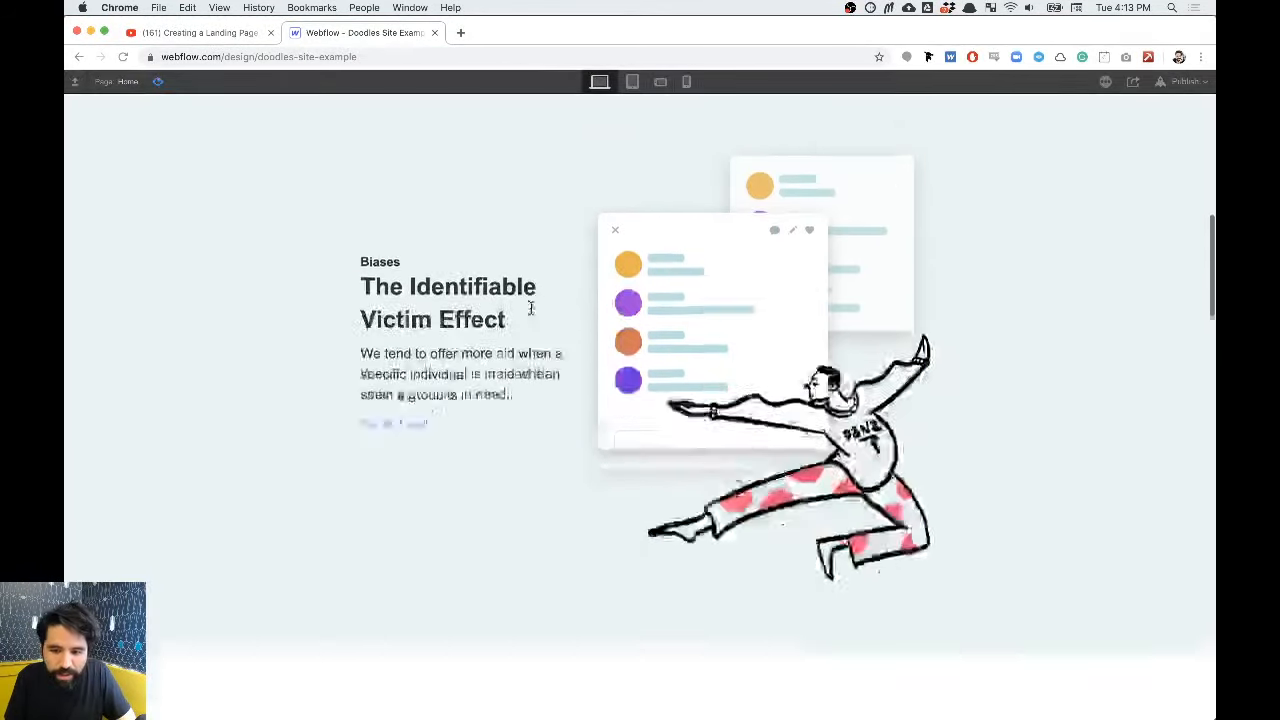
scroll(531, 315, up, 3)
scroll(531, 315, down, 3)
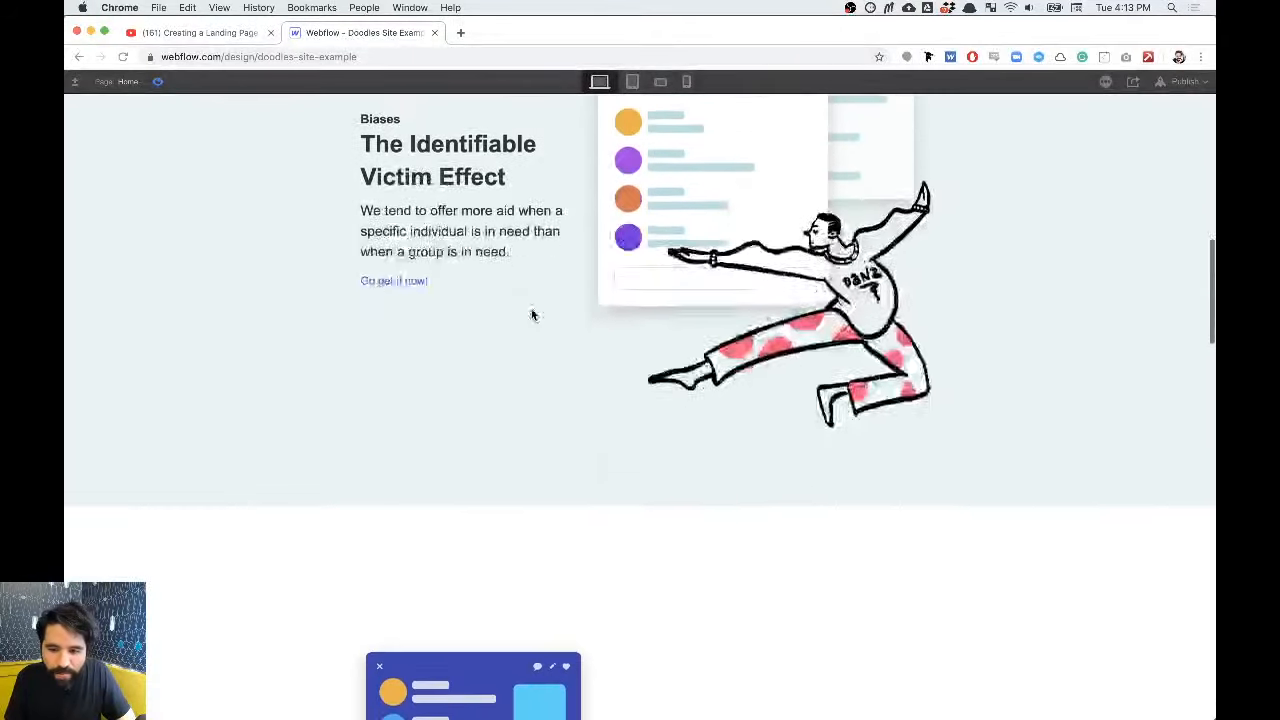
scroll(531, 315, up, 4)
scroll(531, 315, down, 8)
scroll(531, 315, down, 10)
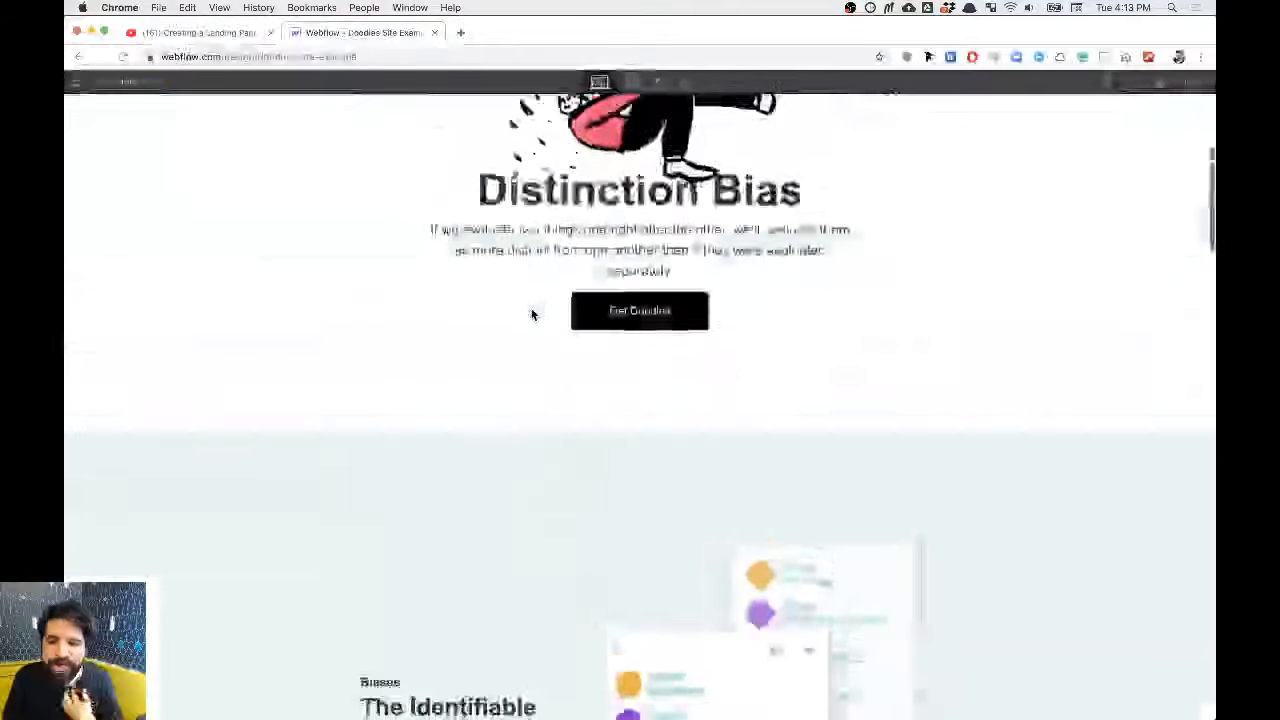
scroll(531, 315, up, 2)
scroll(531, 315, down, 2)
scroll(531, 315, up, 2)
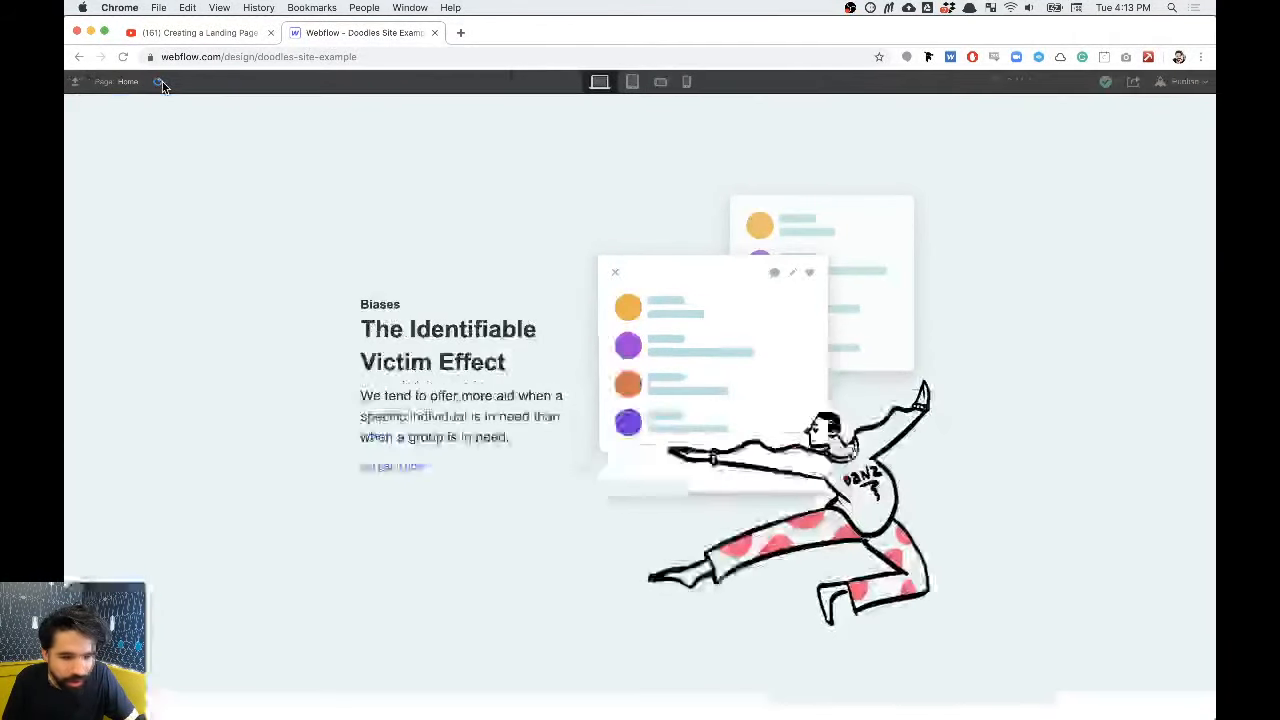
Step: Set the dancing figure's 65% Move keyframe to Y -150 px and preview the section's combined scroll motion
click(158, 82)
click(1150, 420)
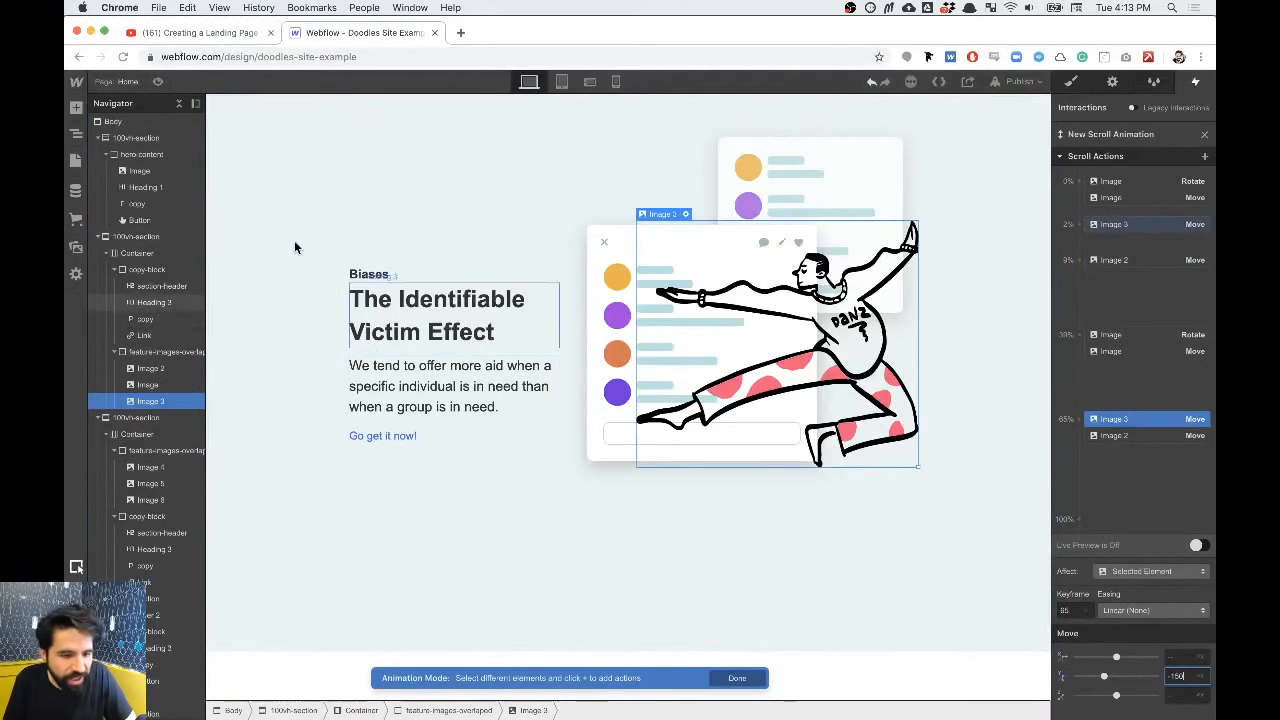
click(157, 81)
scroll(444, 308, up, 3)
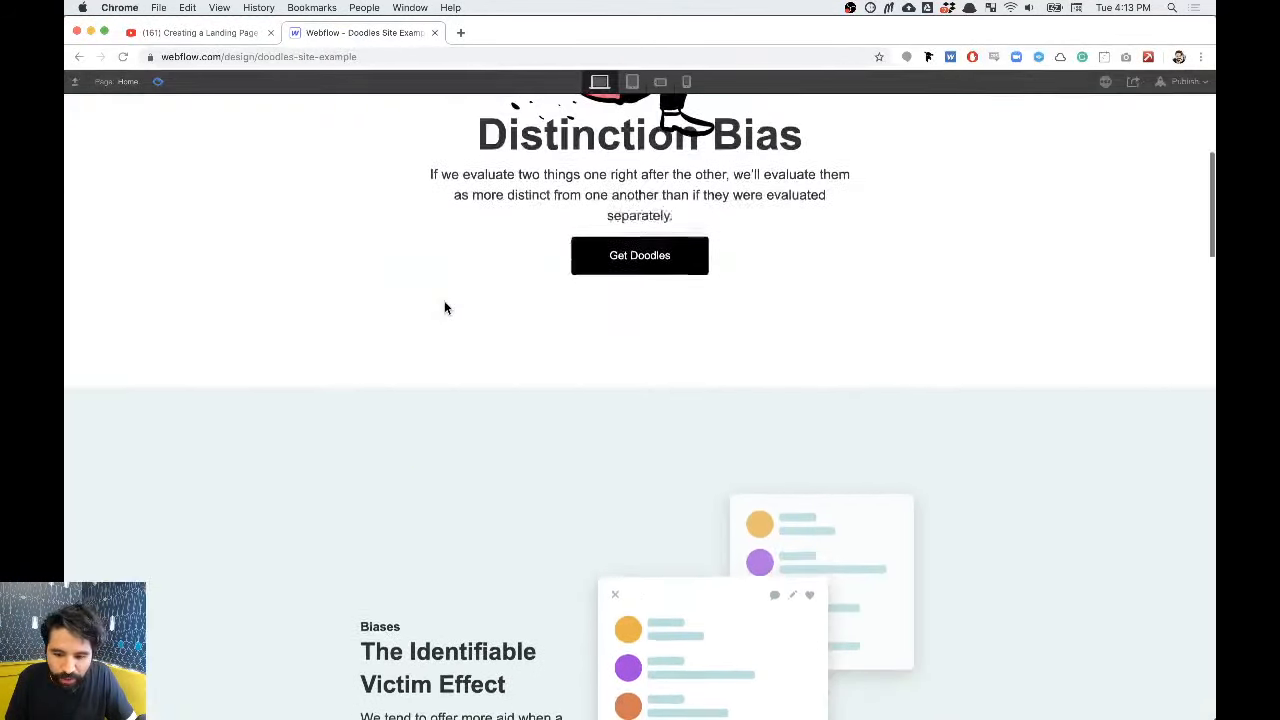
scroll(444, 308, down, 3)
scroll(444, 308, up, 3)
scroll(444, 308, down, 4)
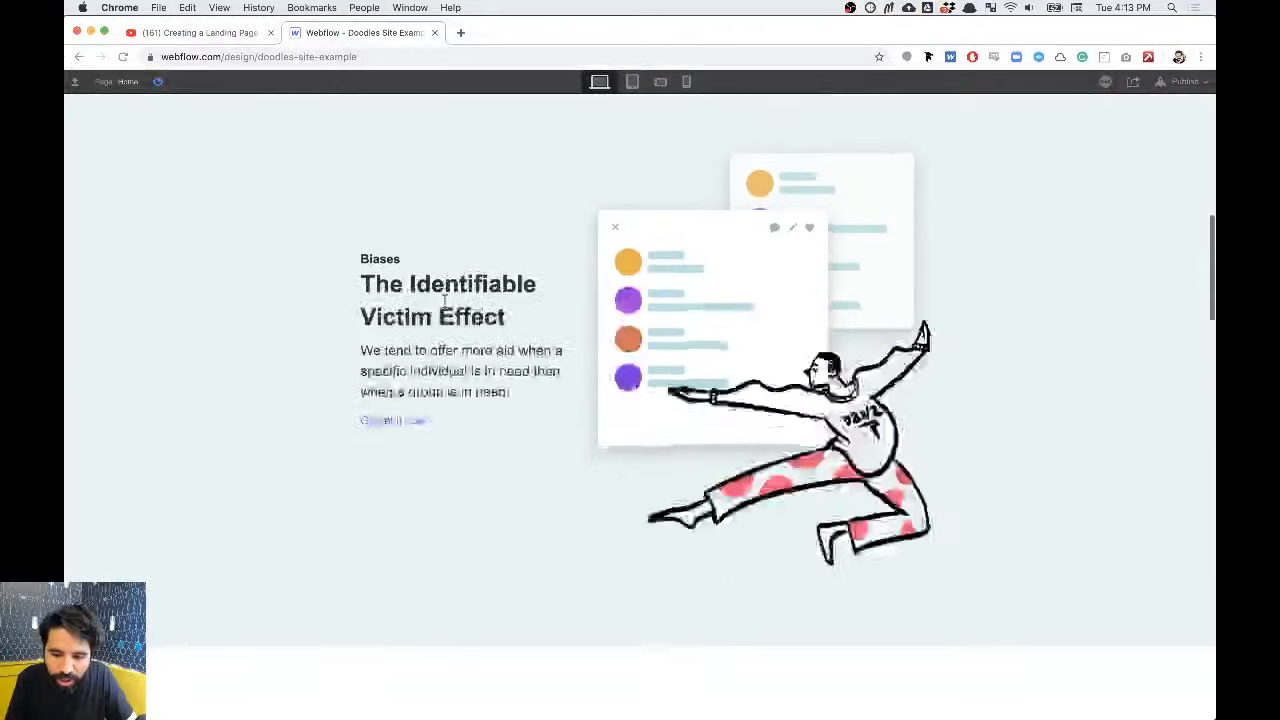
scroll(444, 308, up, 3)
scroll(444, 308, down, 2)
scroll(663, 371, down, 4)
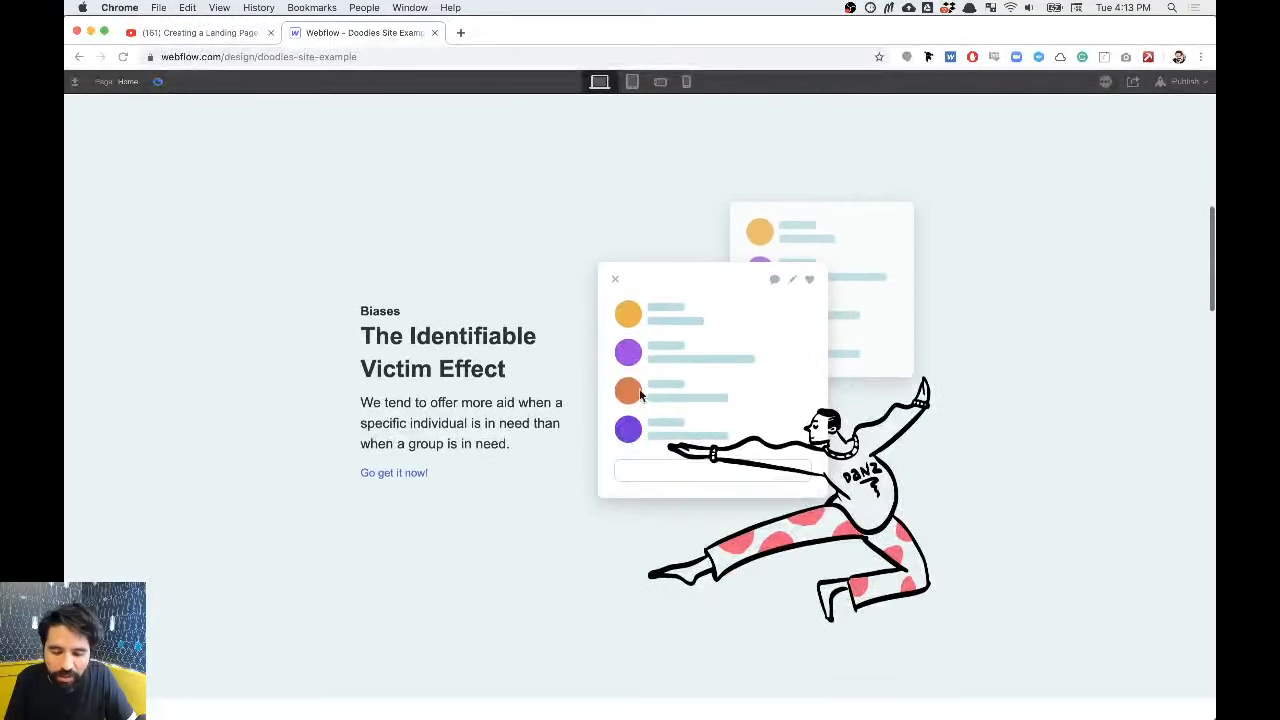
scroll(634, 397, up, 6)
scroll(634, 397, up, 5)
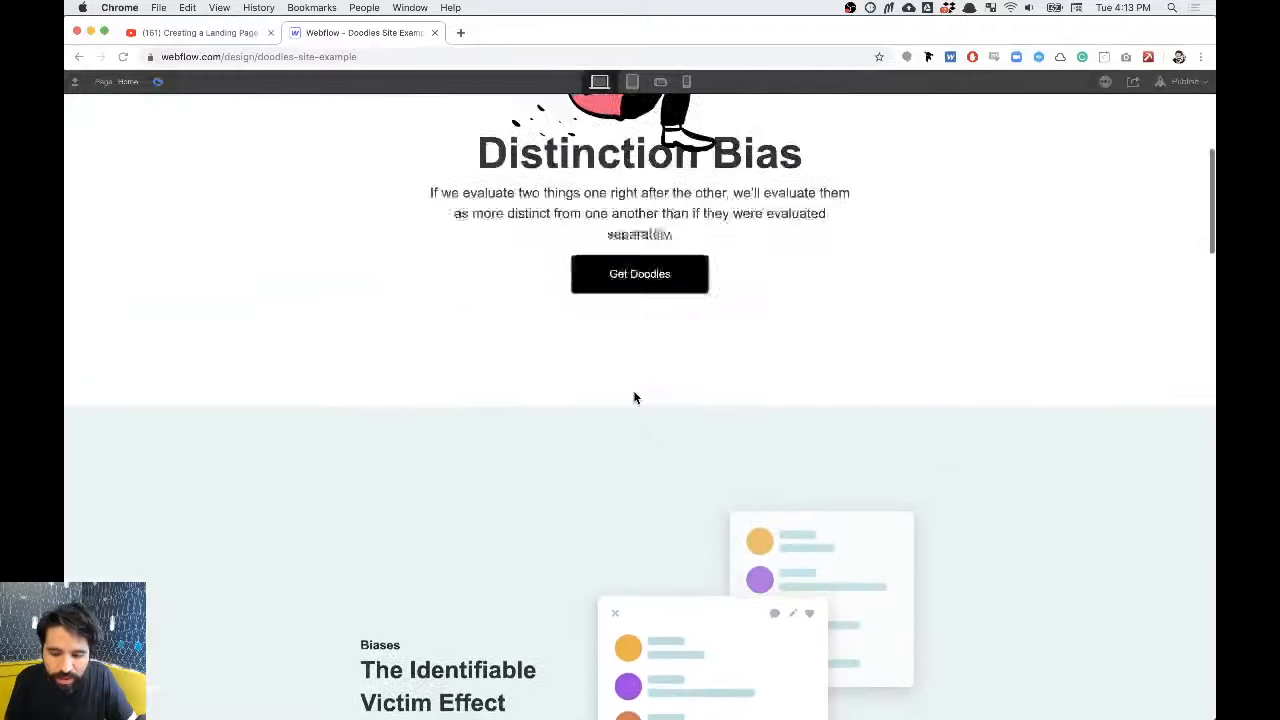
scroll(634, 397, down, 3)
scroll(633, 398, down, 8)
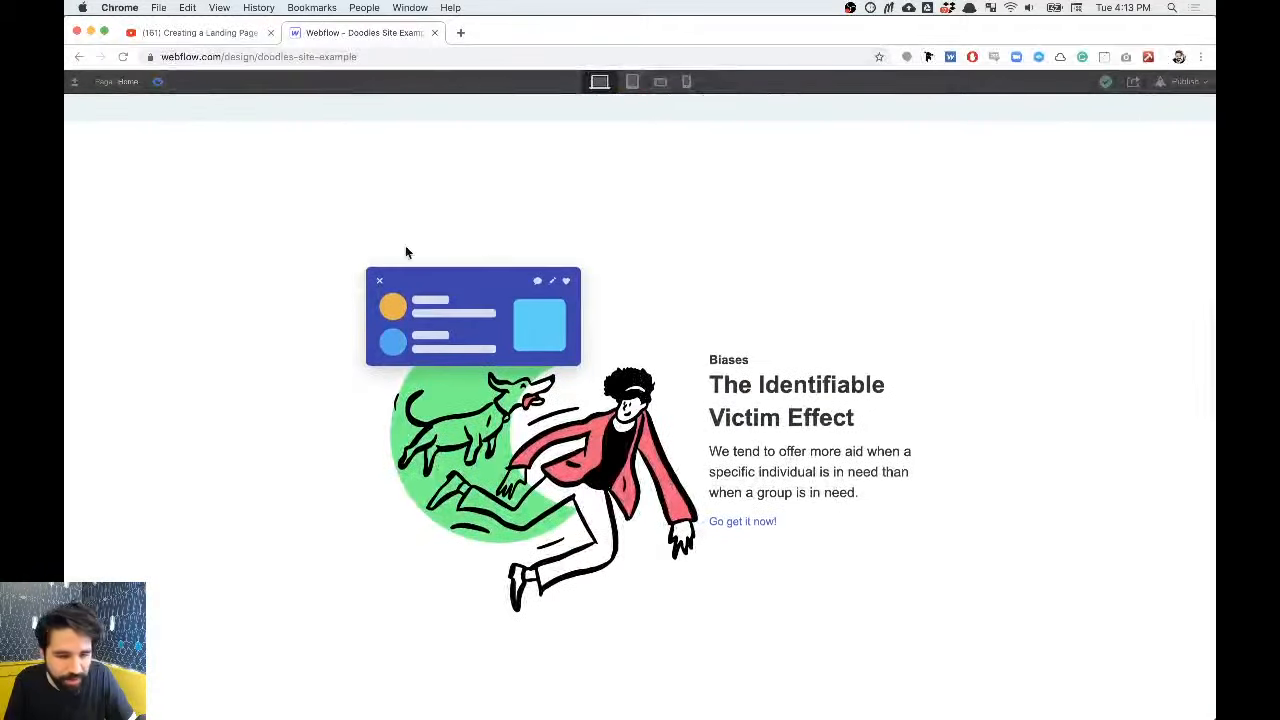
Step: Exit the preview and look over the remaining page sections, from the Identifiable Victim Effect blocks through Wabi-Sabi to Uncanny Valley
click(158, 84)
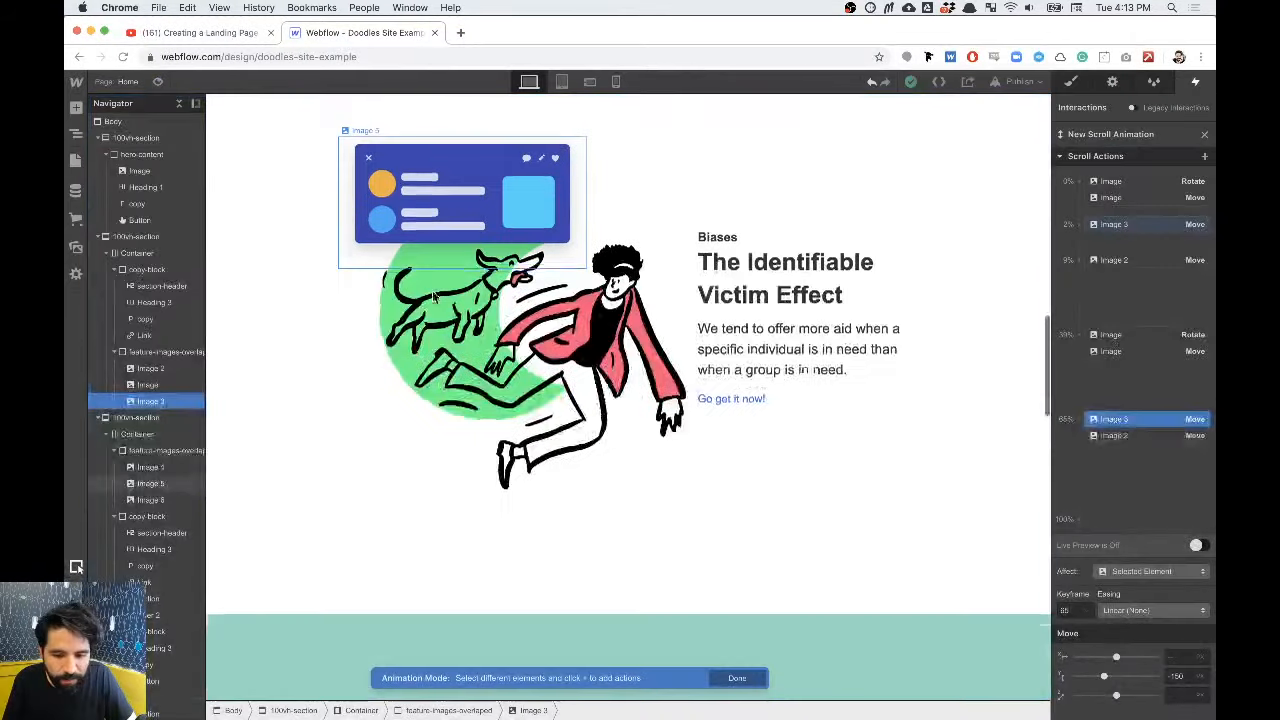
scroll(553, 258, down, 3)
scroll(553, 258, up, 2)
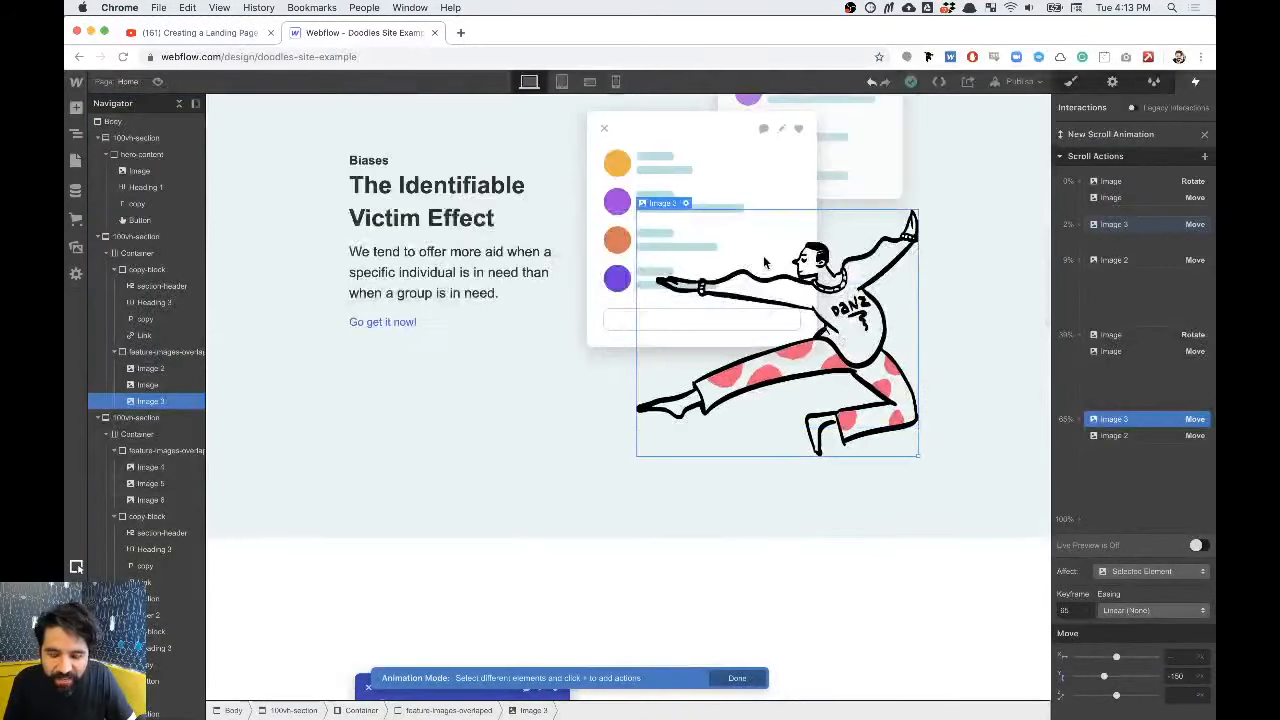
scroll(765, 262, down, 10)
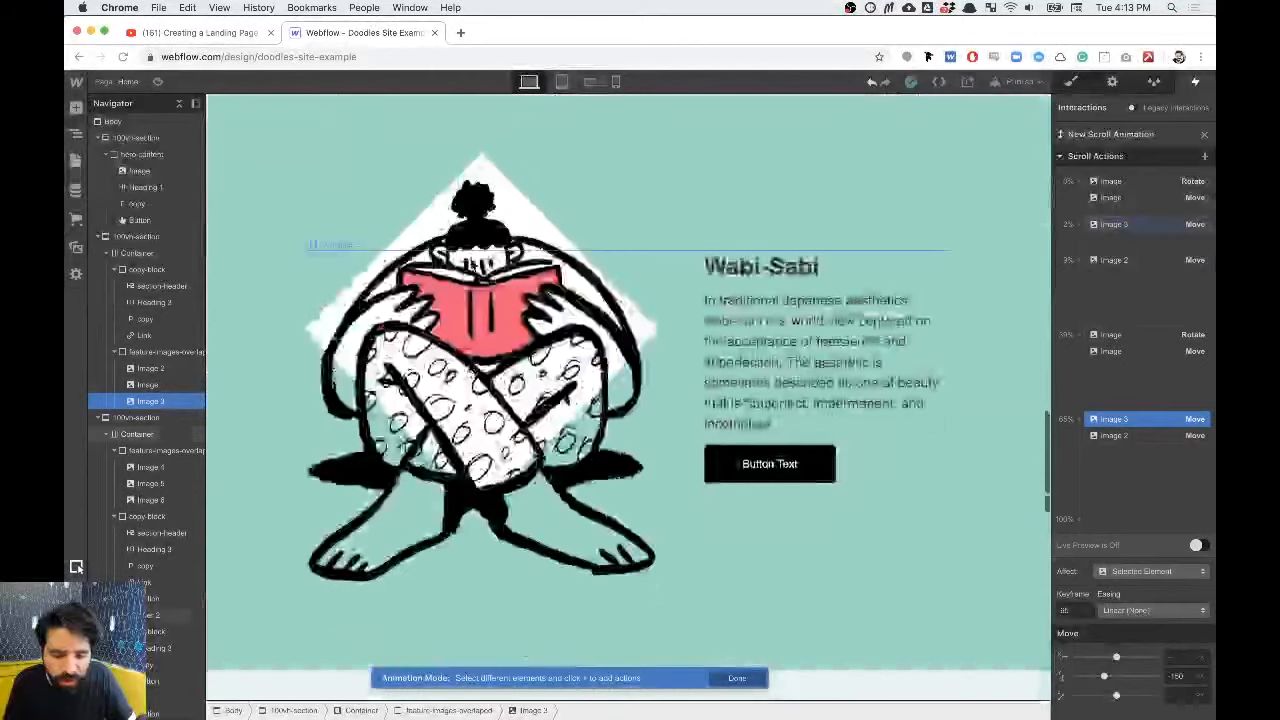
click(577, 264)
click(577, 238)
scroll(576, 266, up, 3)
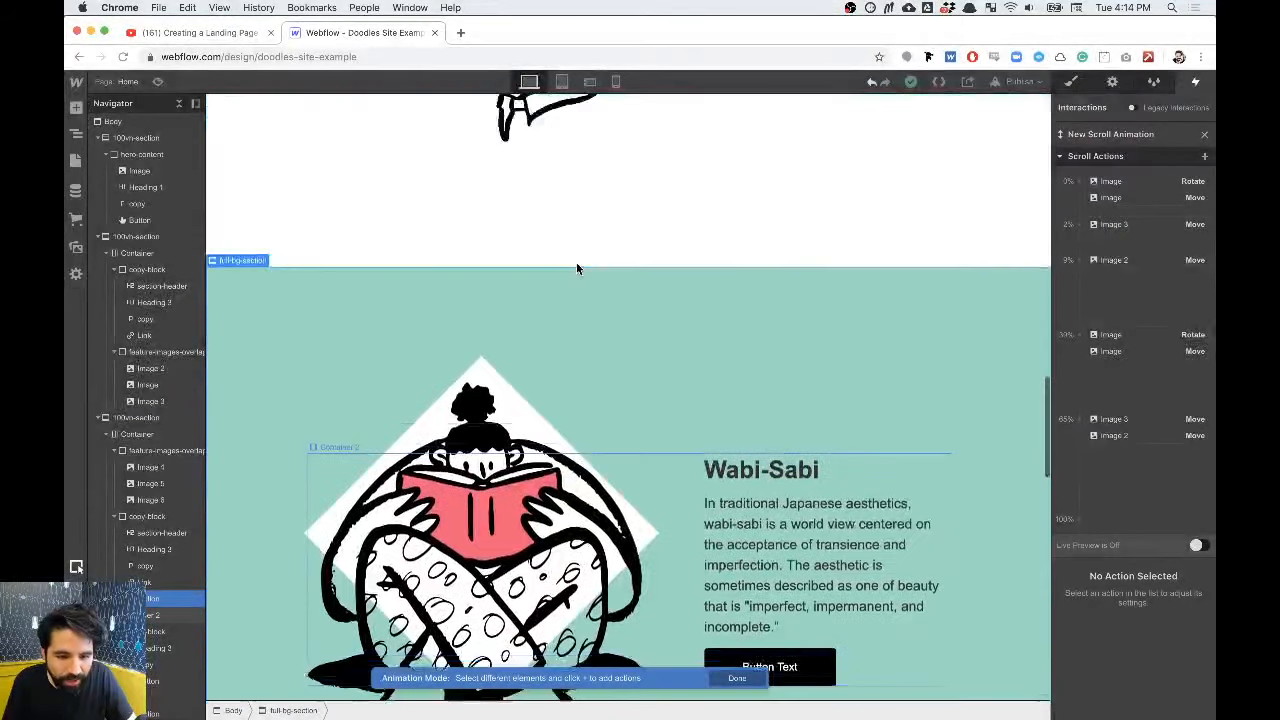
scroll(576, 262, down, 1)
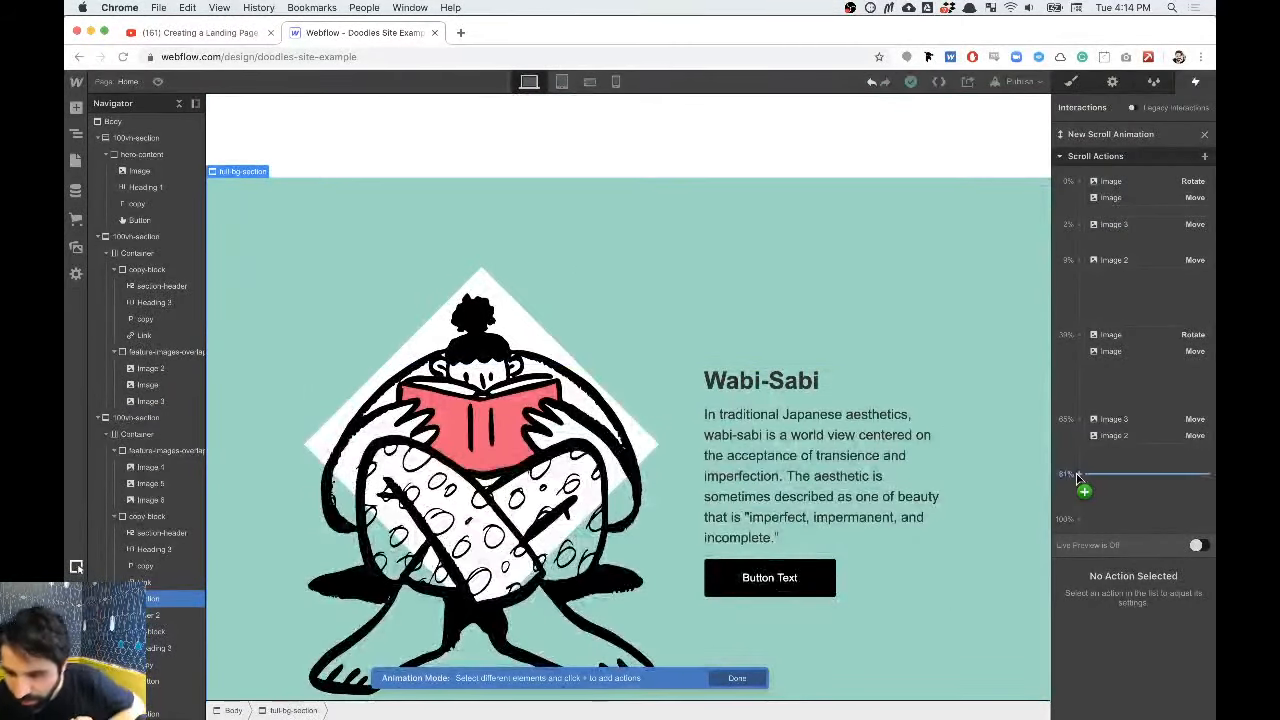
scroll(801, 449, down, 8)
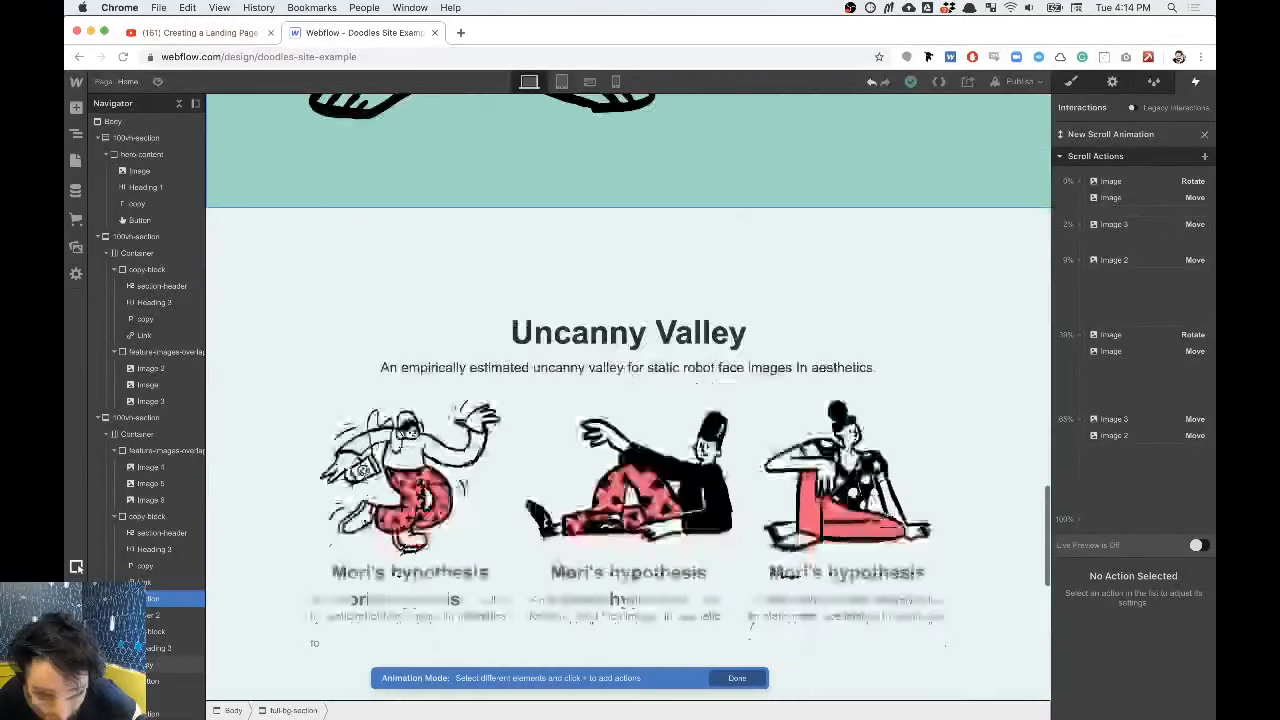
Step: Close the scroll animation and its While page is scrolling trigger settings, and add a Page scrolled page trigger
click(366, 467)
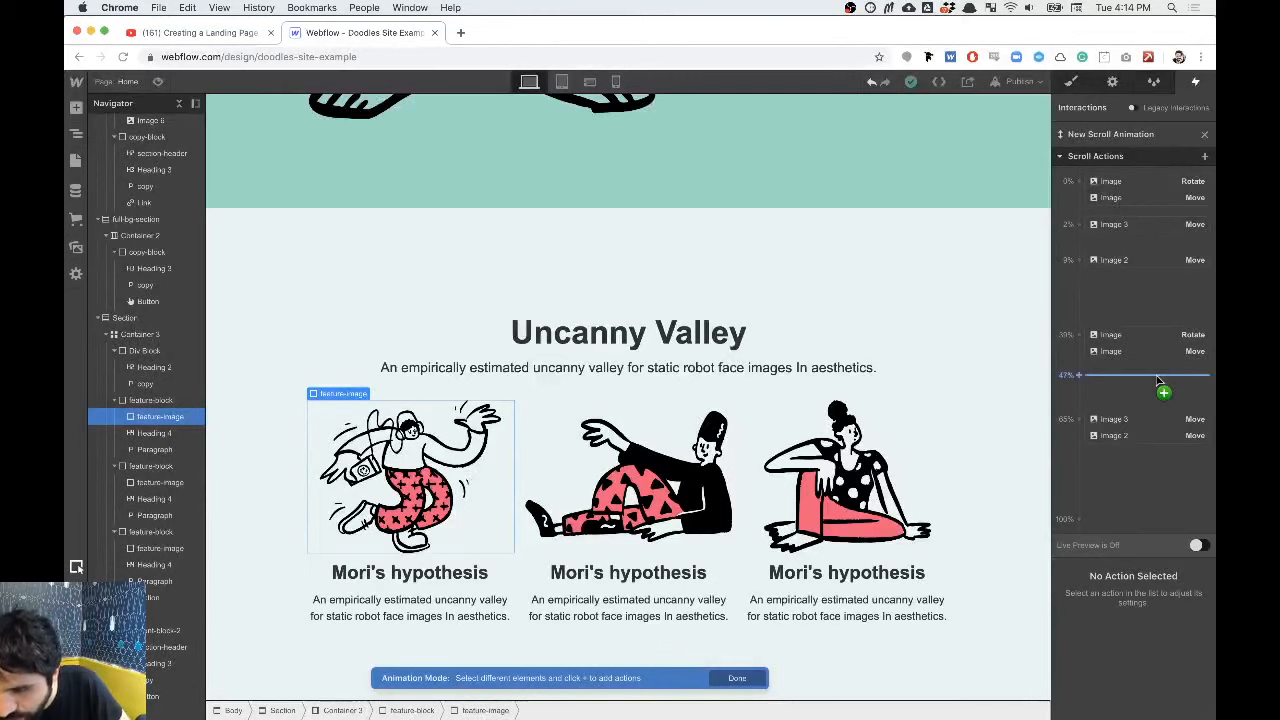
click(1205, 137)
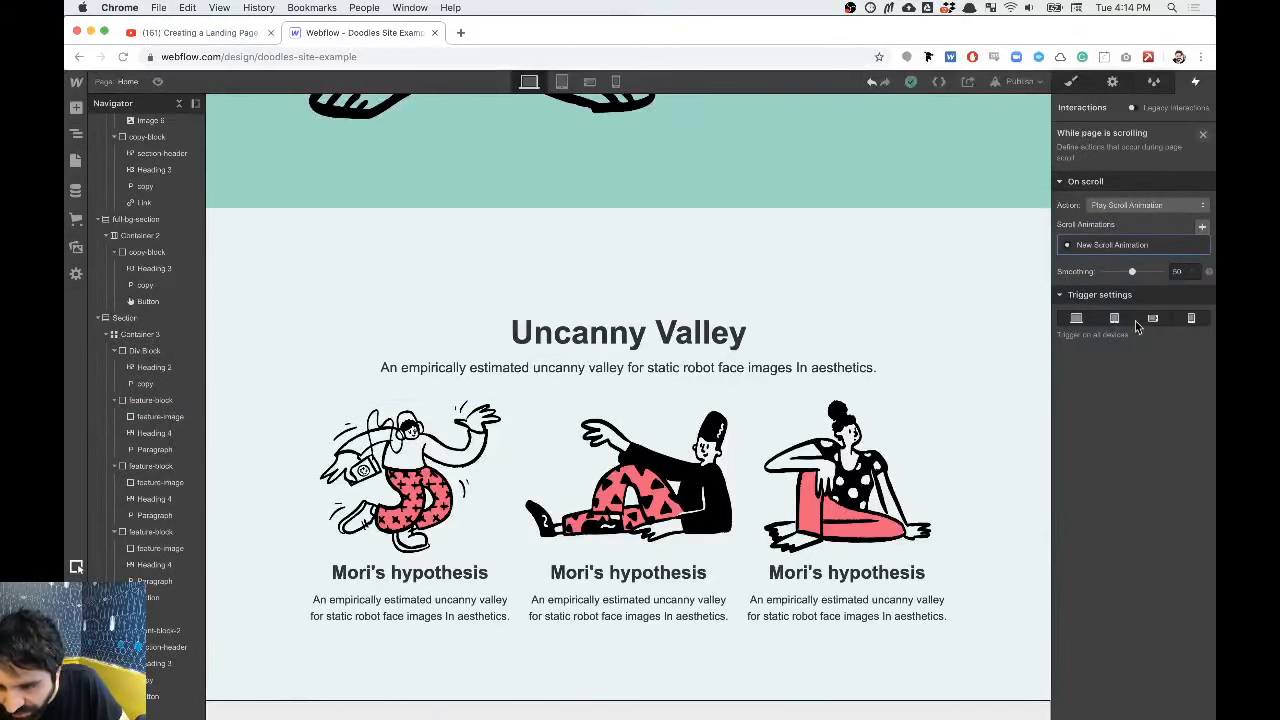
click(1206, 138)
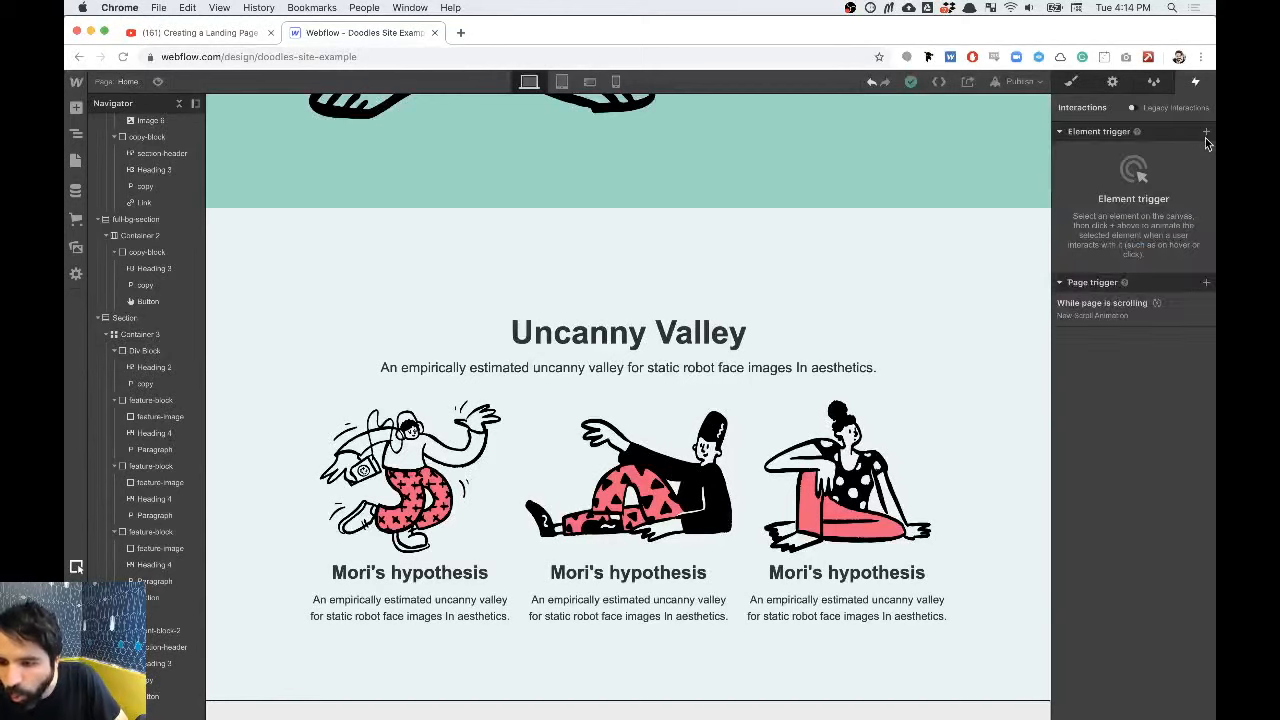
click(1207, 284)
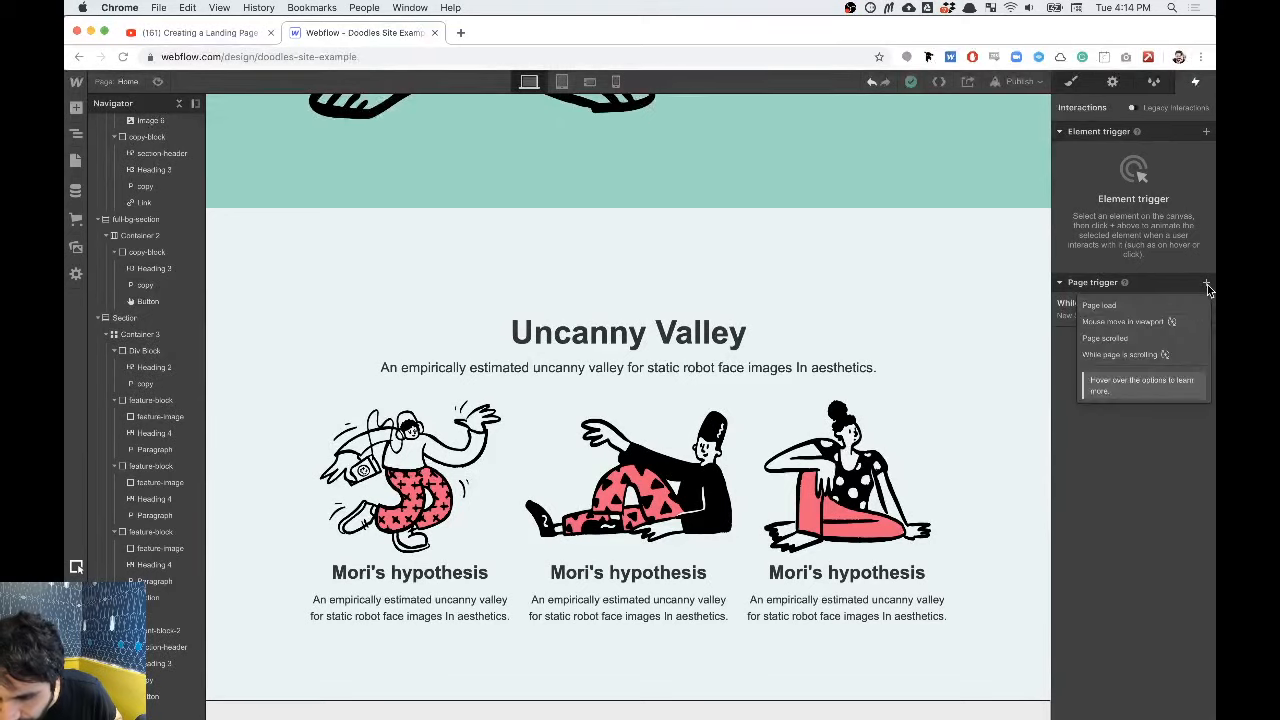
click(1175, 345)
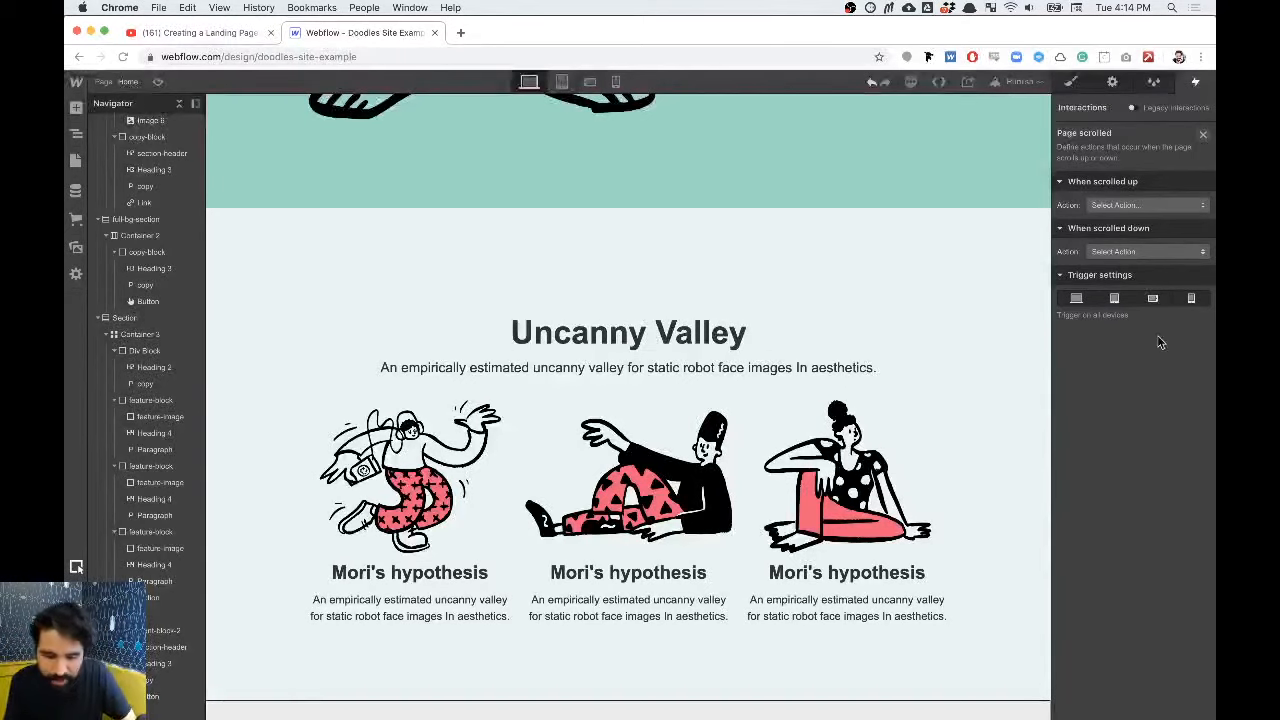
Step: Return to the interaction triggers and select the first feature block in the Uncanny Valley section
click(447, 438)
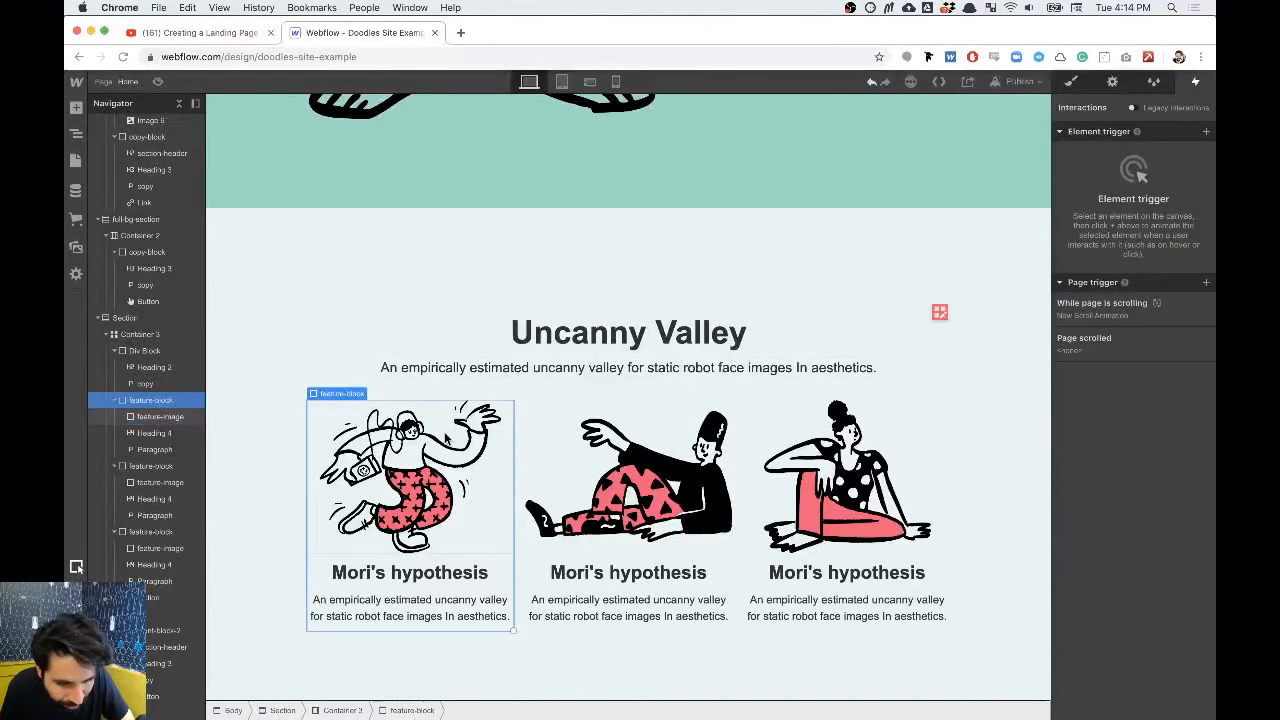
key(Up)
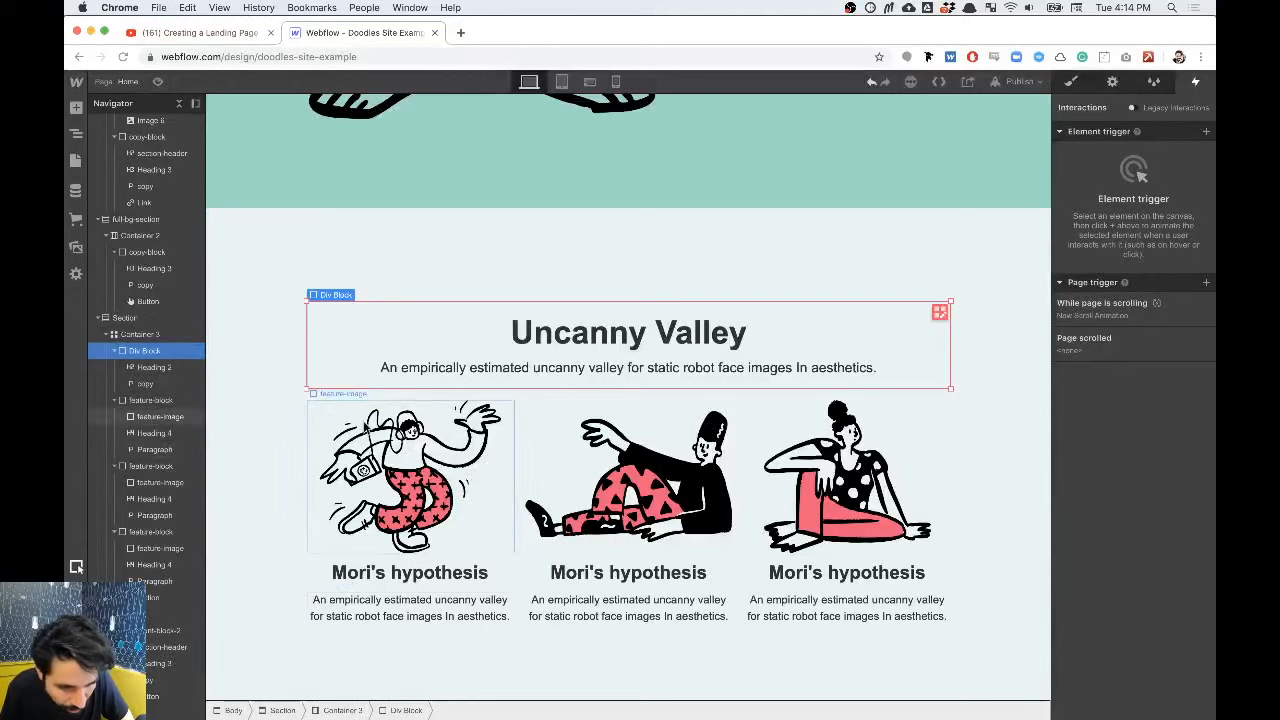
click(365, 430)
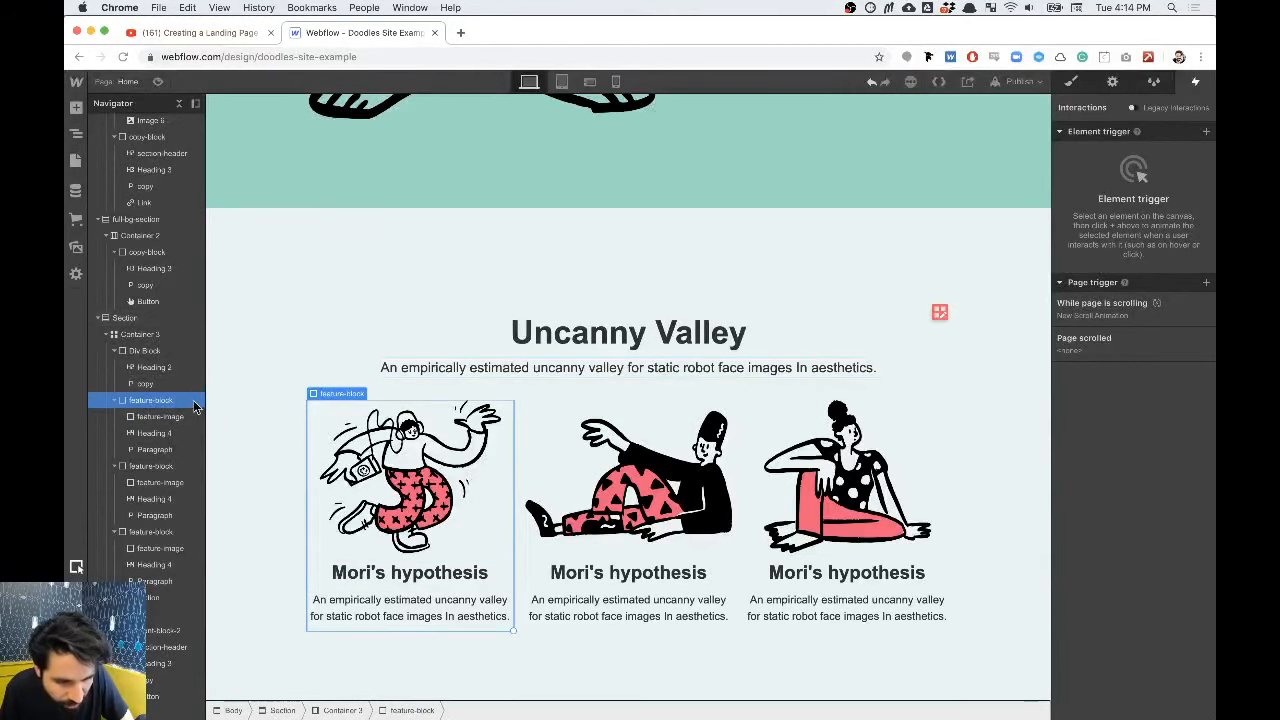